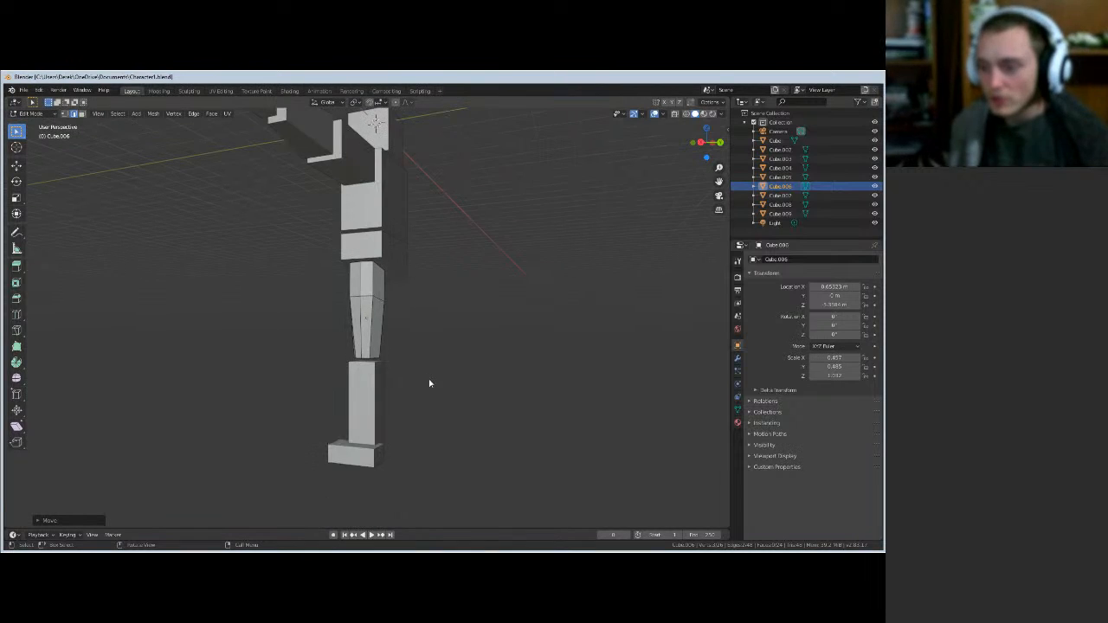
# - Move the selected forearm edge vertically along the Z axis
pyautogui.moveTo(429, 383); pyautogui.dragTo(560, 365, button='middle')
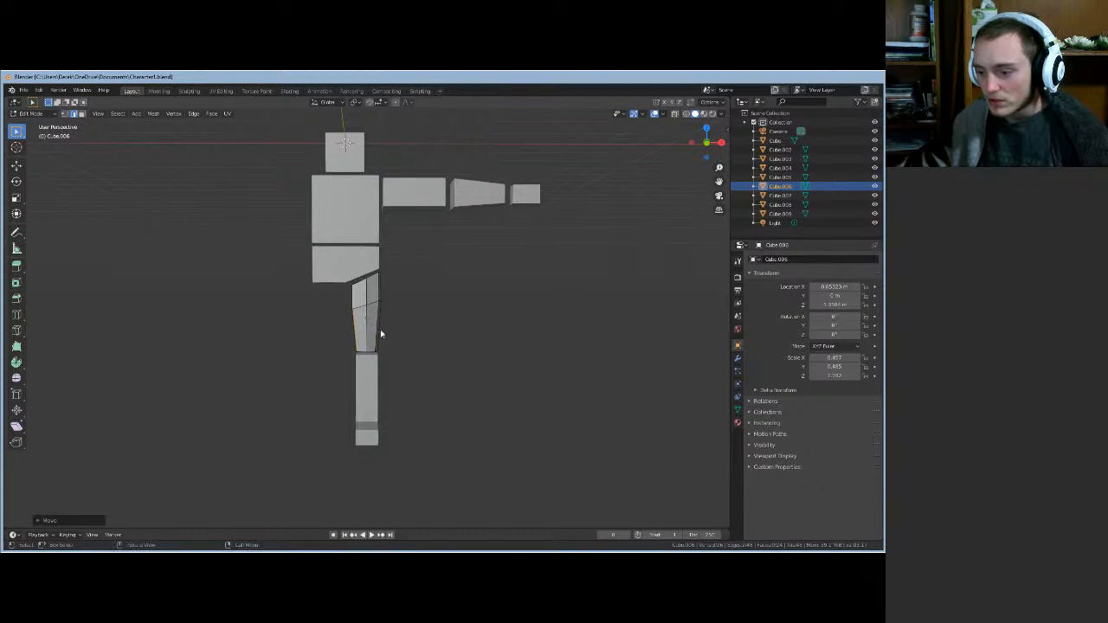
pyautogui.moveTo(442, 361); pyautogui.dragTo(326, 346, button='middle')
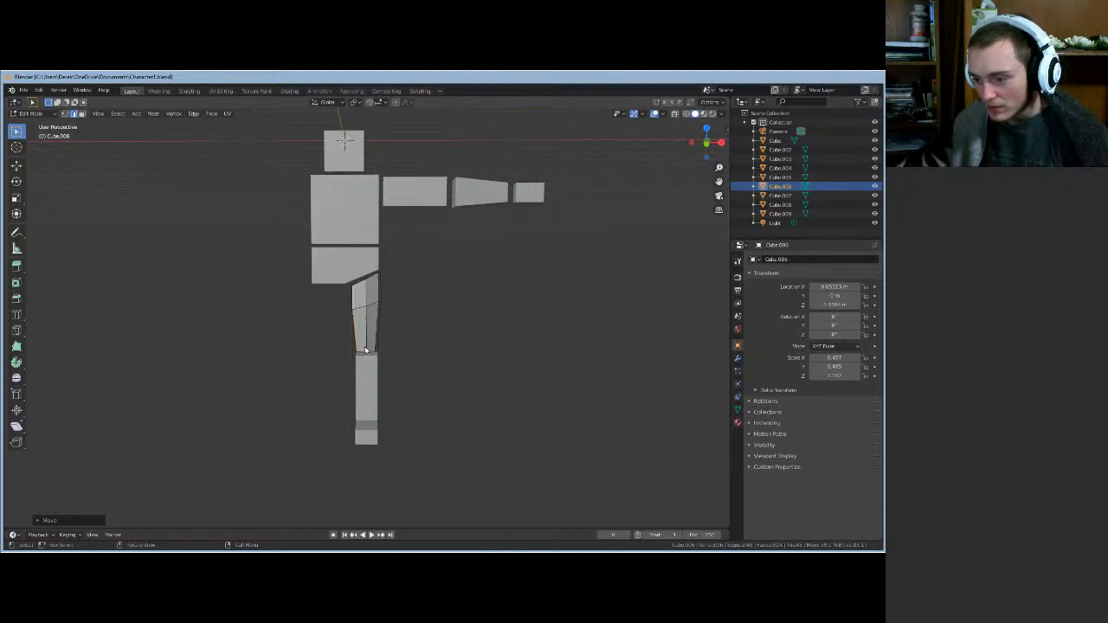
pyautogui.scroll(3, 357, 371)
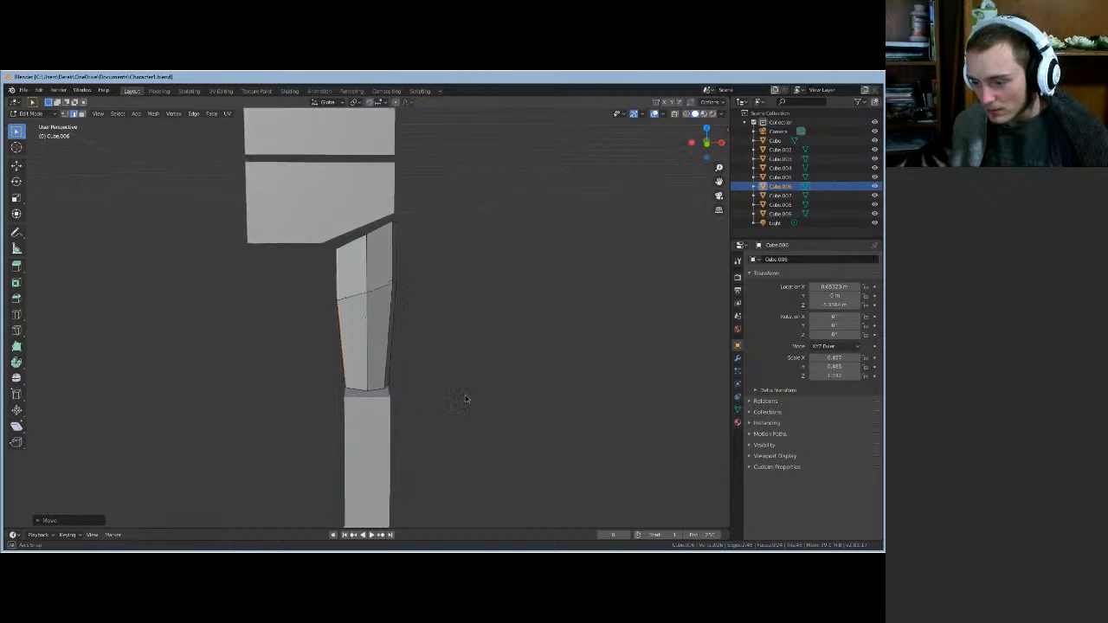
pyautogui.moveTo(465, 400); pyautogui.dragTo(428, 413, button='middle')
pyautogui.press('g')
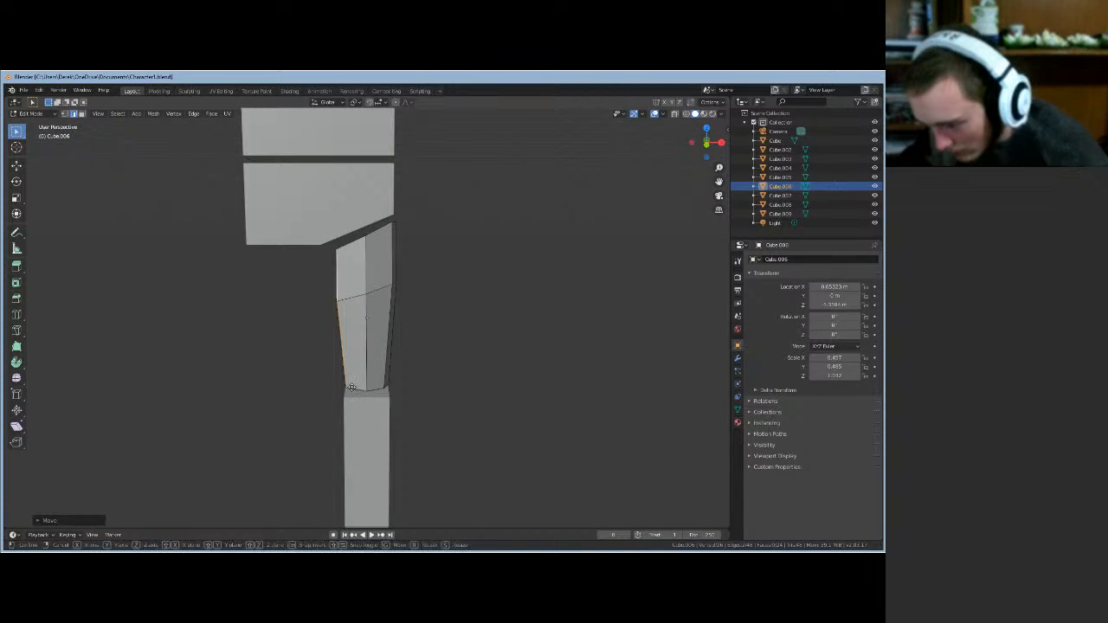
pyautogui.press('z')
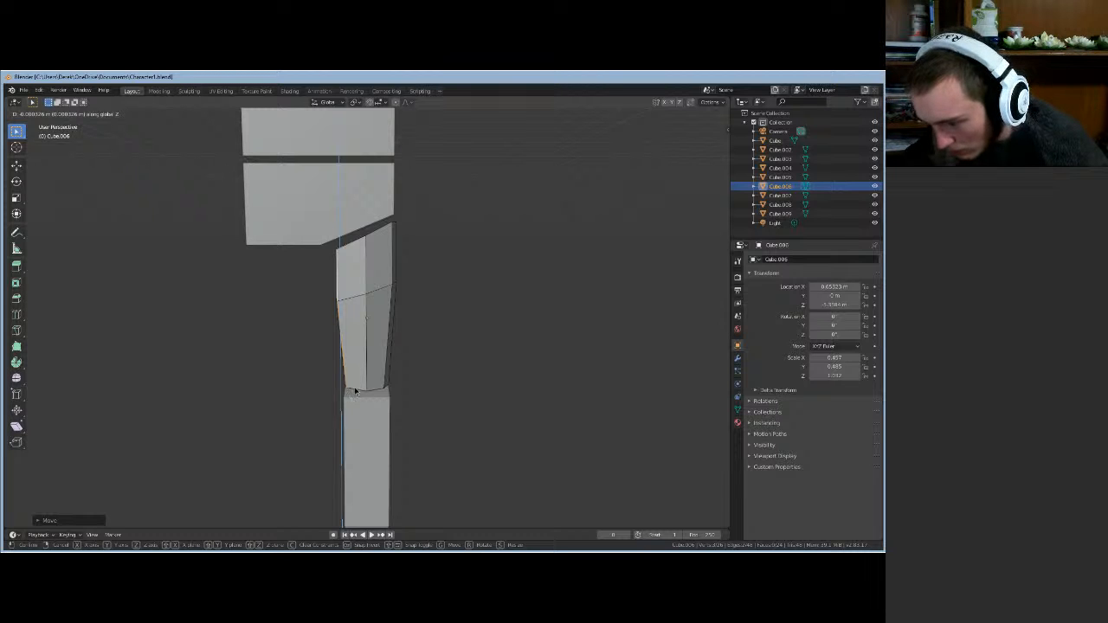
pyautogui.click(350, 393)
# - Shift the forearm edge along X, then along Y, to narrow its lower end
pyautogui.moveTo(451, 418); pyautogui.dragTo(487, 400, button='middle')
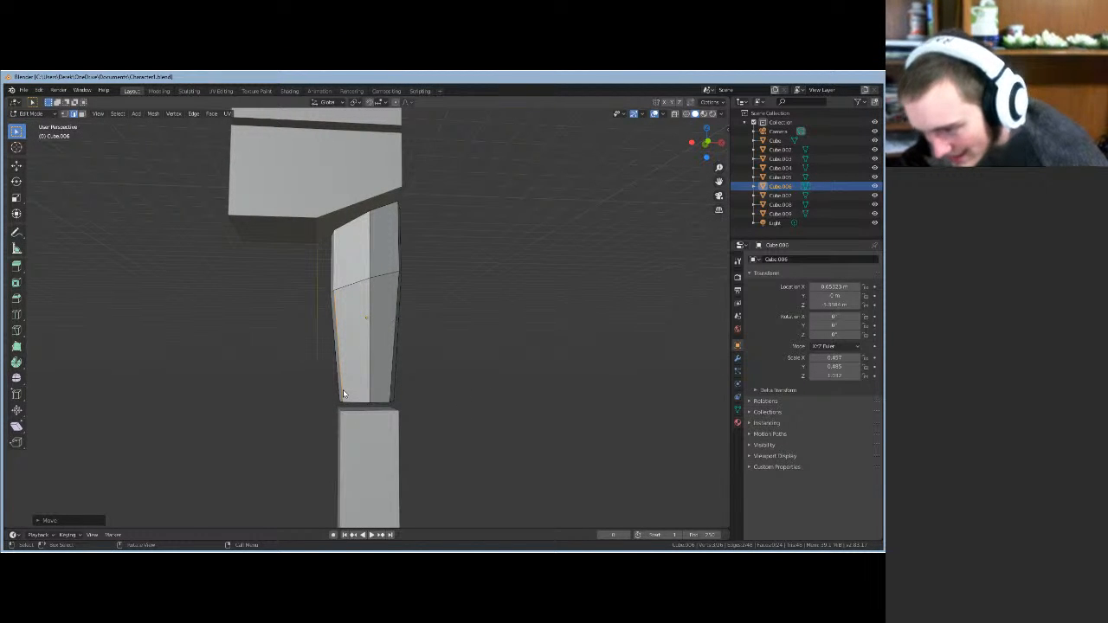
pyautogui.press('g')
pyautogui.press('x')
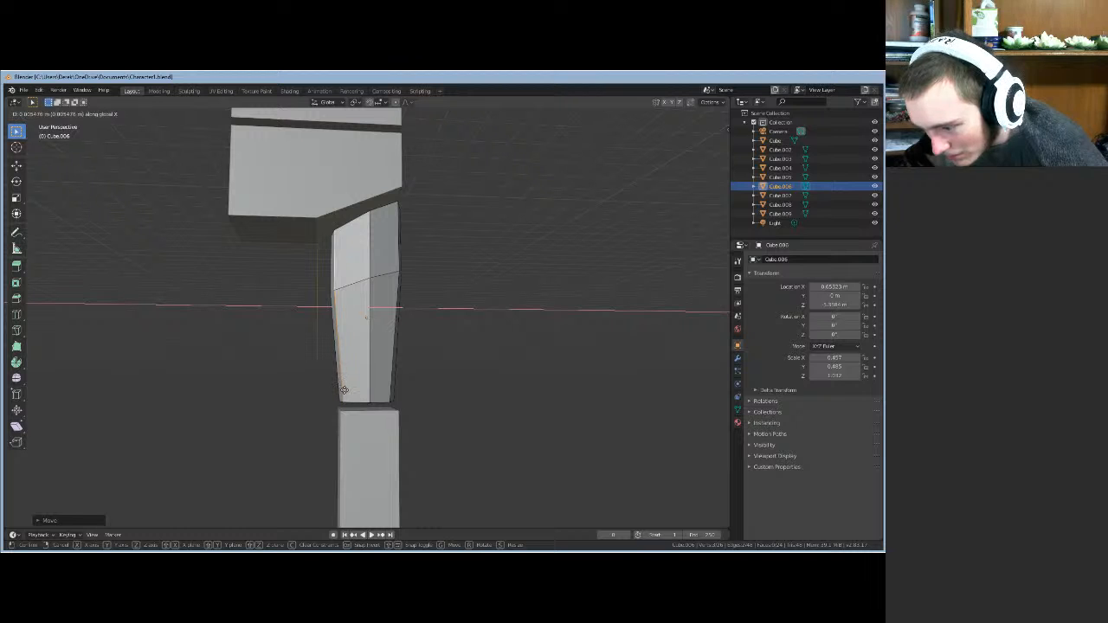
pyautogui.click(345, 390)
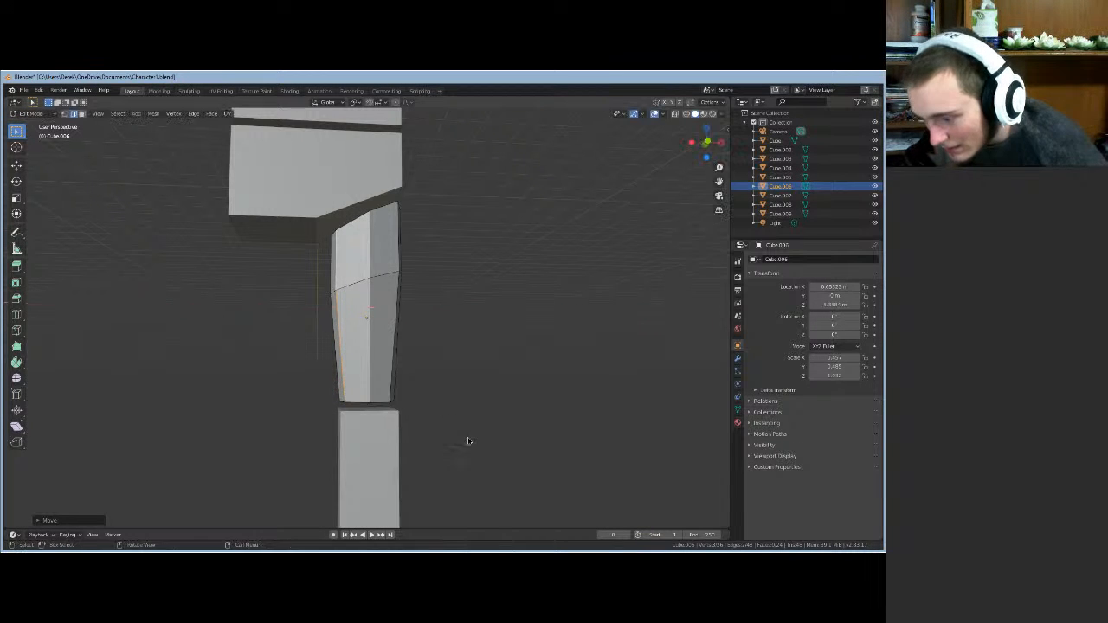
pyautogui.moveTo(468, 440); pyautogui.dragTo(179, 470, button='middle')
pyautogui.moveTo(434, 438); pyautogui.dragTo(448, 439, button='middle')
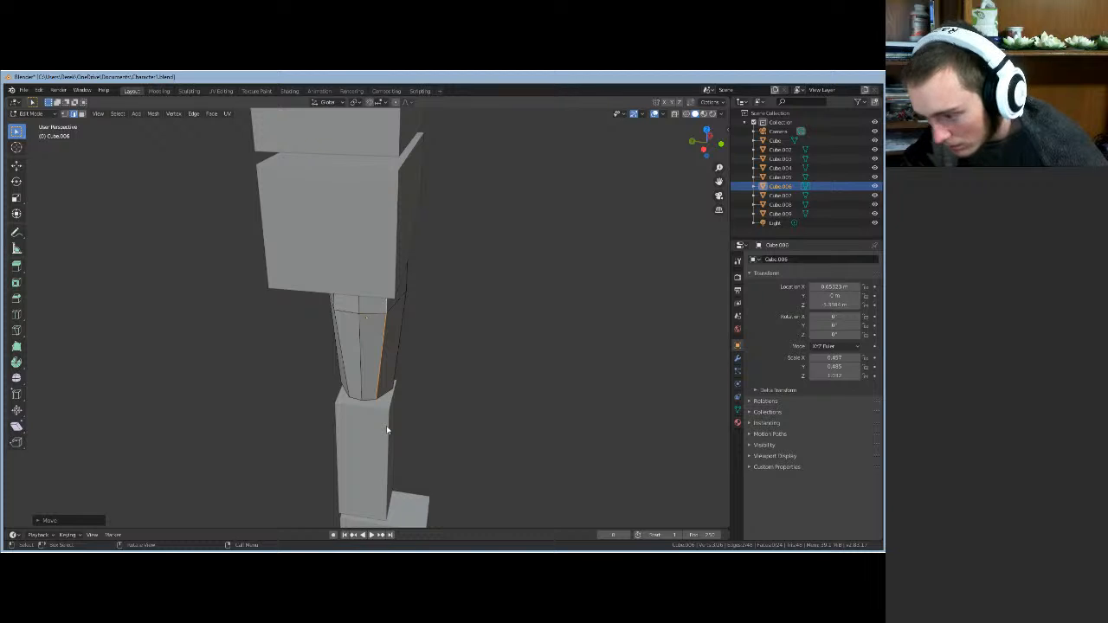
pyautogui.press('g')
pyautogui.press('y')
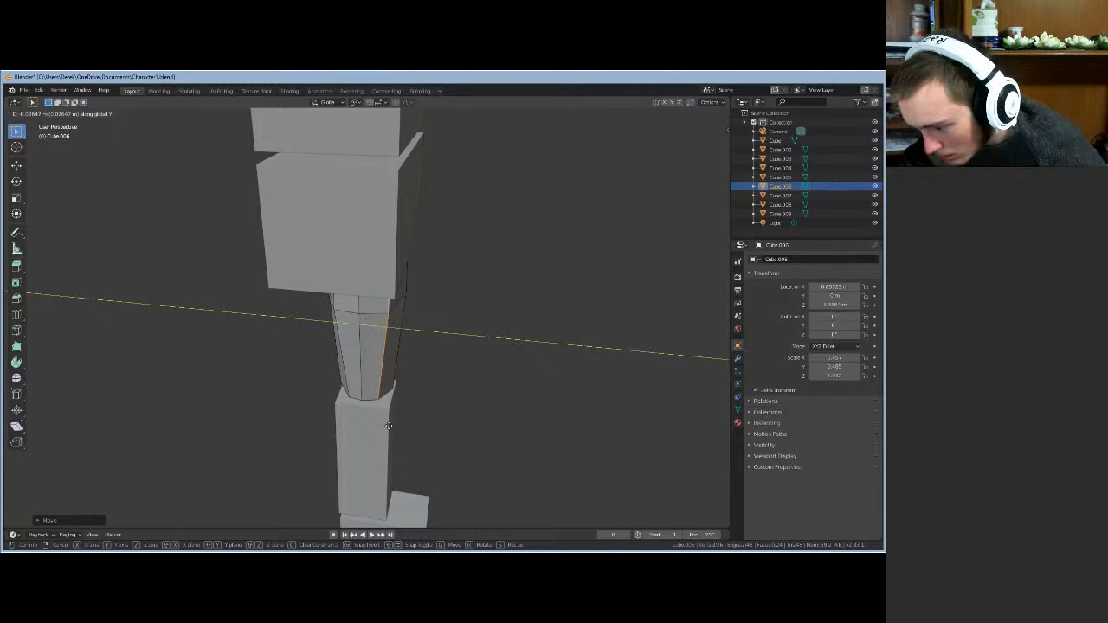
pyautogui.click(424, 426)
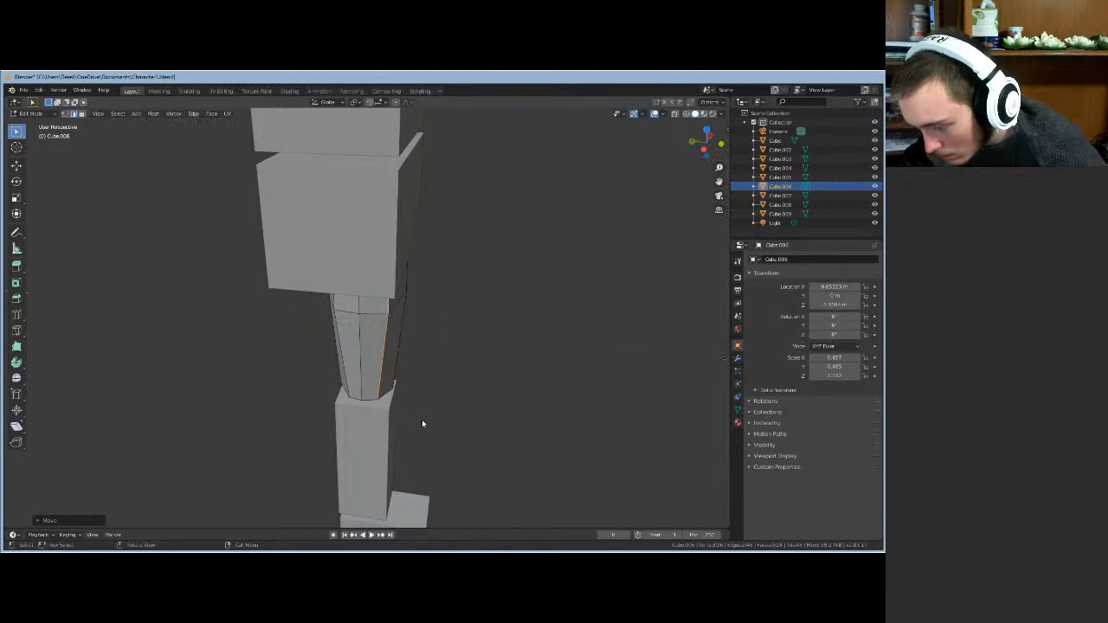
# - Reposition the forearm's middle edge loop vertically along Z
pyautogui.keyDown('alt'); pyautogui.moveTo(424, 425); pyautogui.dragTo(434, 387, button='middle'); pyautogui.keyUp('alt')
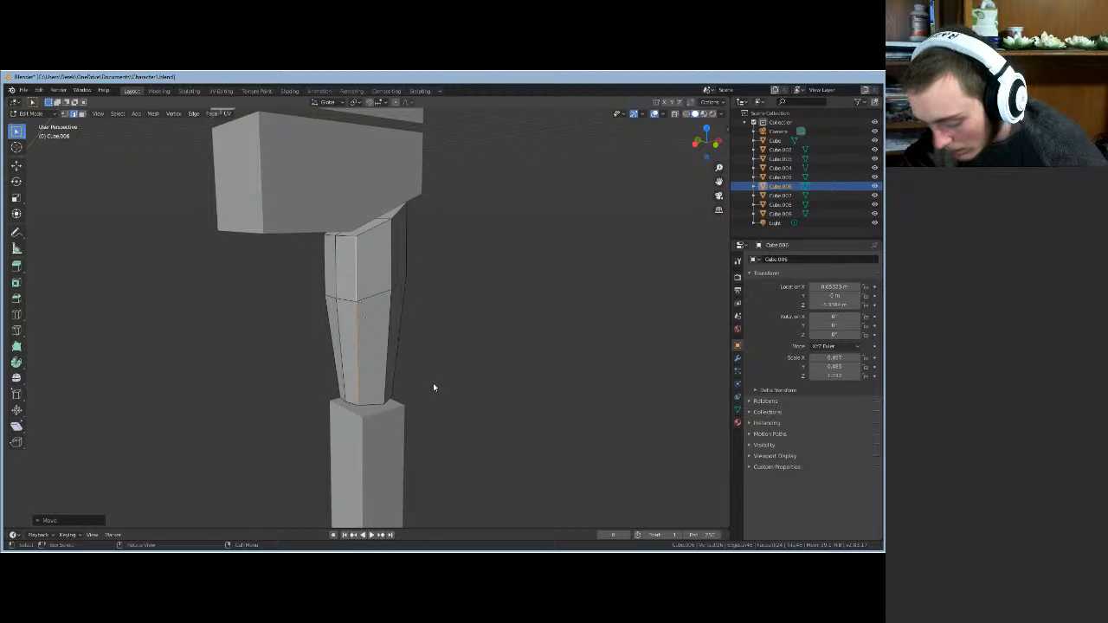
pyautogui.press('g')
pyautogui.hotkey('shift', 'z')
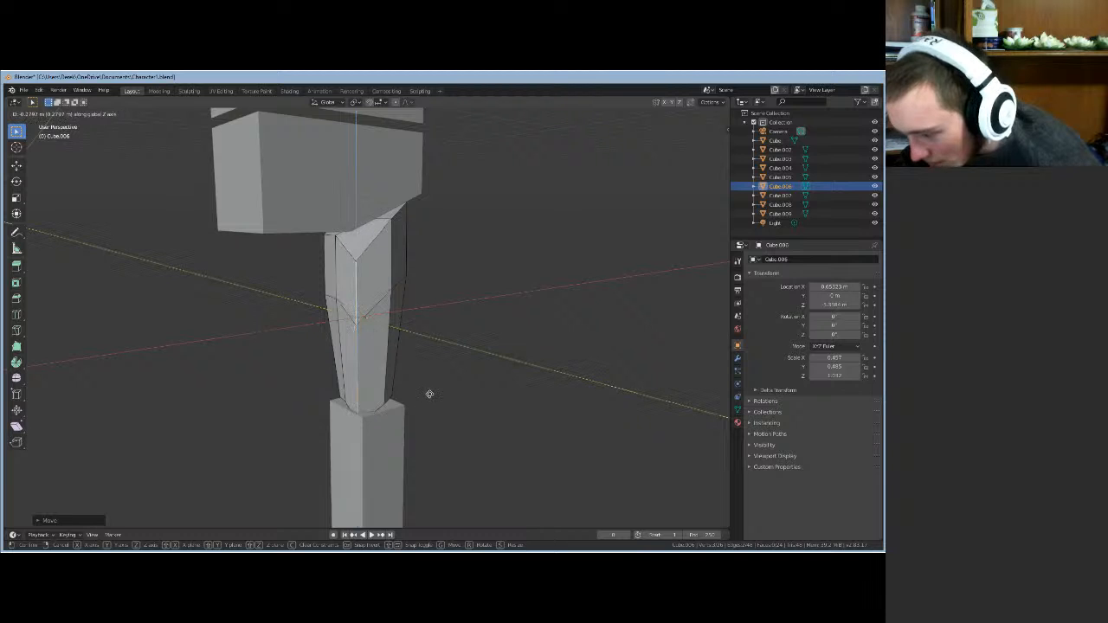
pyautogui.press('y')
pyautogui.press('z')
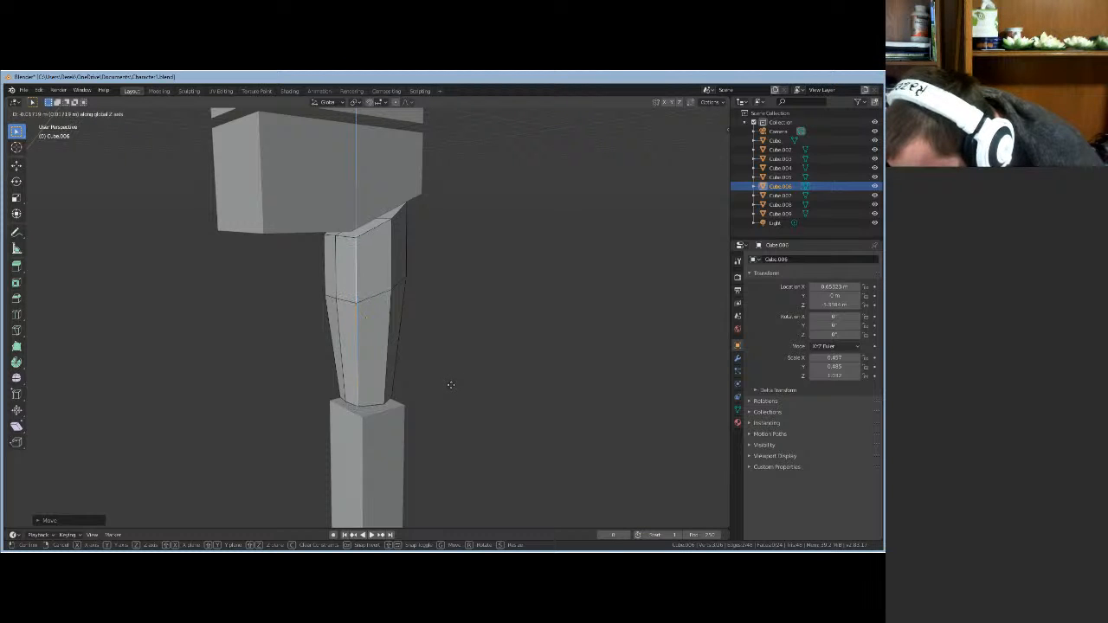
pyautogui.click(451, 384)
pyautogui.moveTo(450, 395); pyautogui.dragTo(418, 461, button='middle')
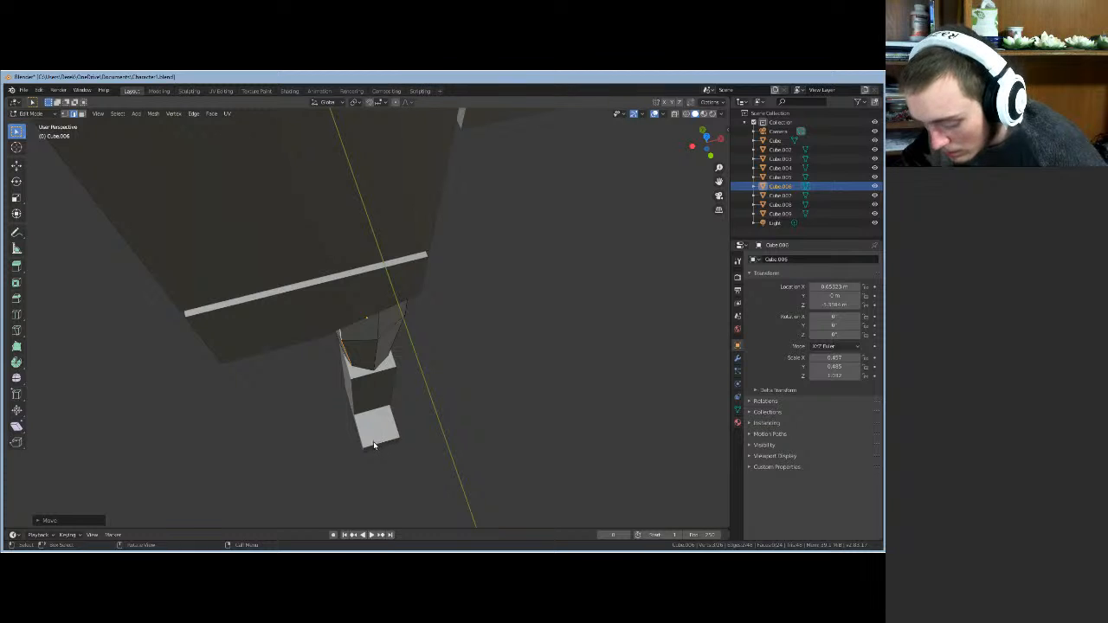
# - Pull the forearm's end geometry inward horizontally with the Z axis locked
pyautogui.press('g')
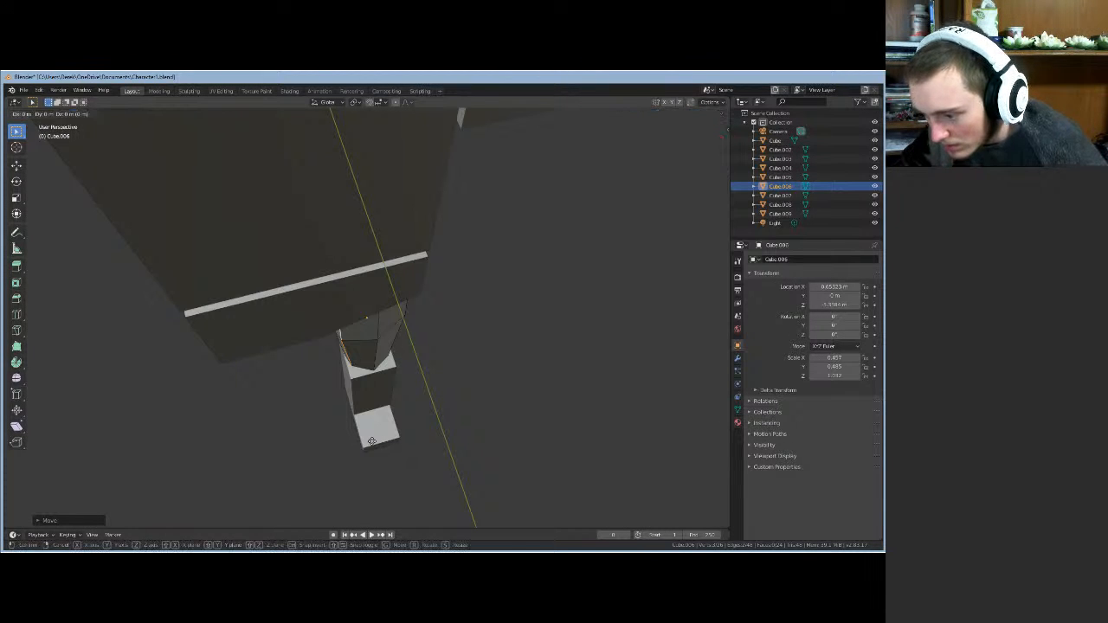
pyautogui.hotkey('shift', 'z')
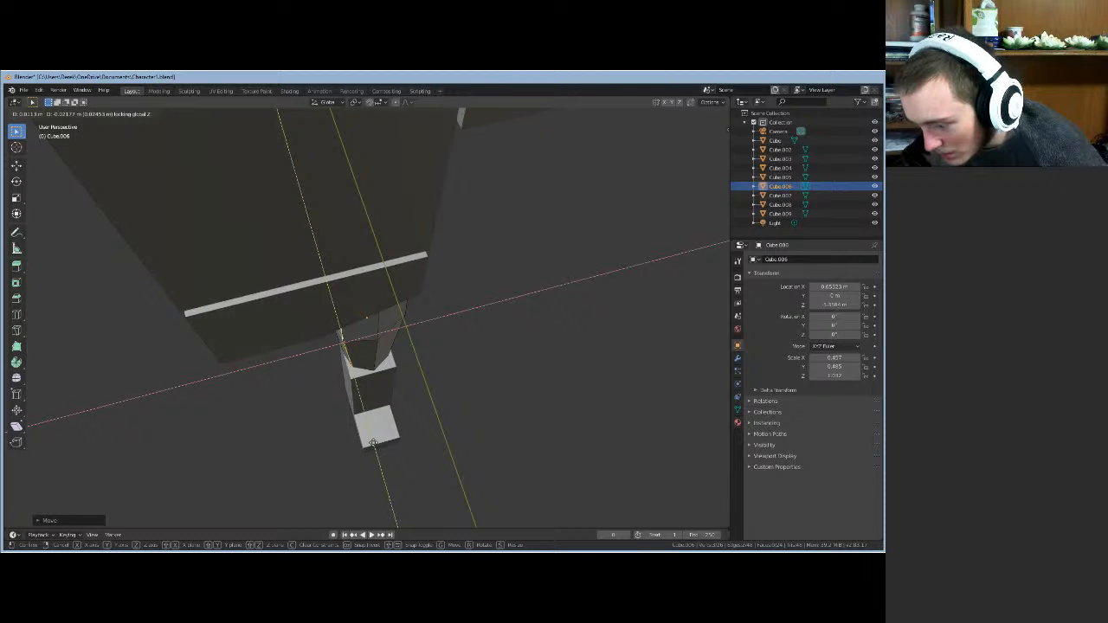
pyautogui.click(374, 446)
pyautogui.moveTo(428, 422); pyautogui.dragTo(191, 401, button='middle')
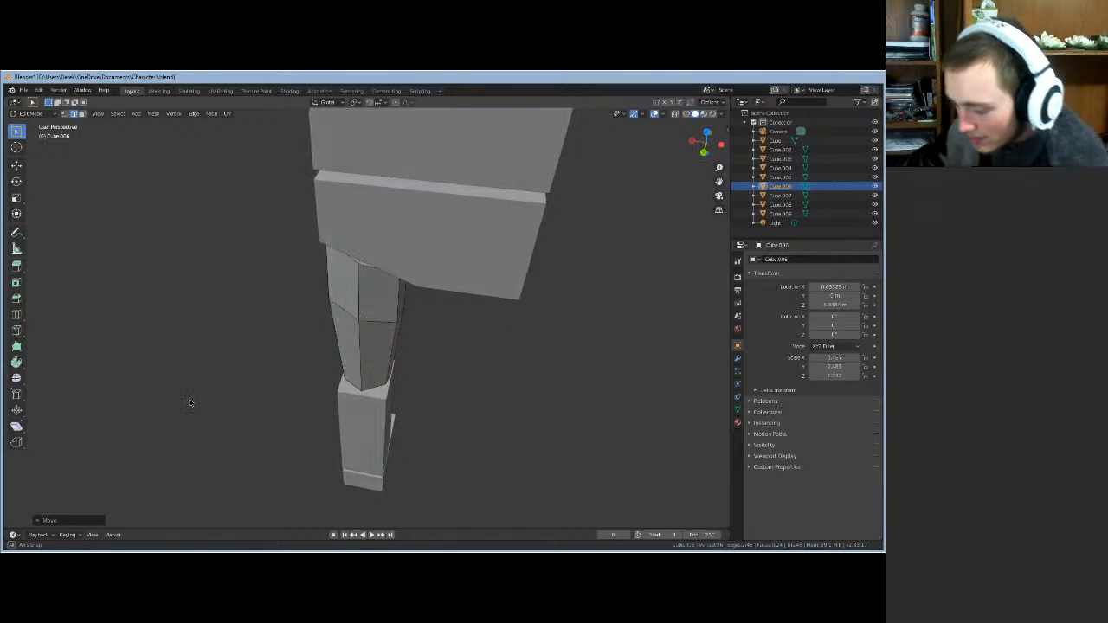
# - Select the forearm's vertical side edges and move them inward horizontally
pyautogui.click(391, 365)
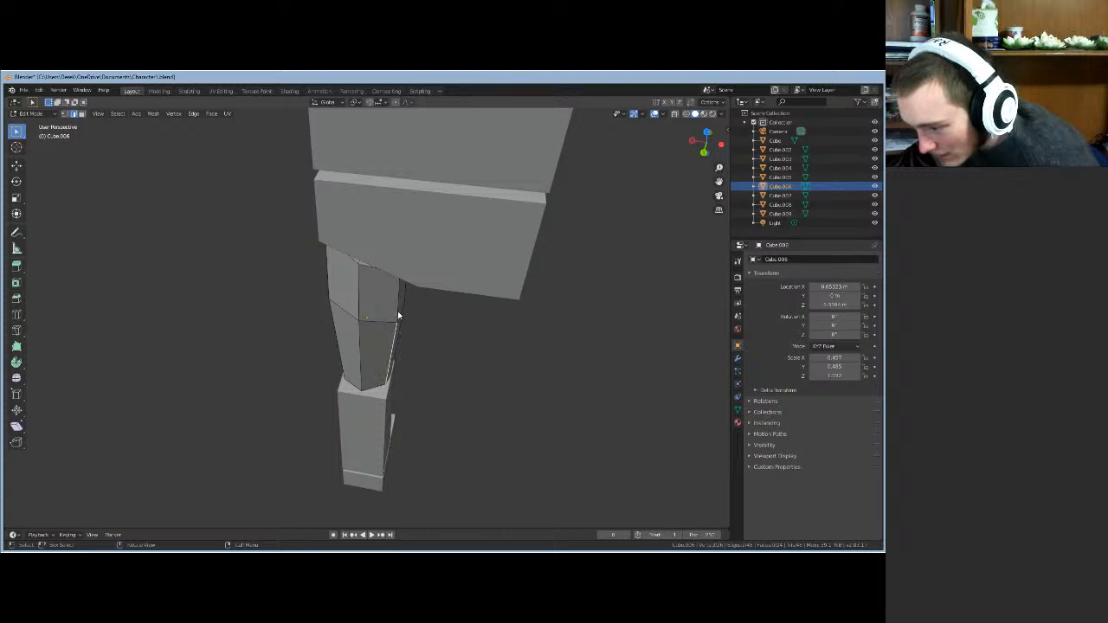
pyautogui.keyDown('shift'); pyautogui.click(398, 315); pyautogui.keyUp('shift')
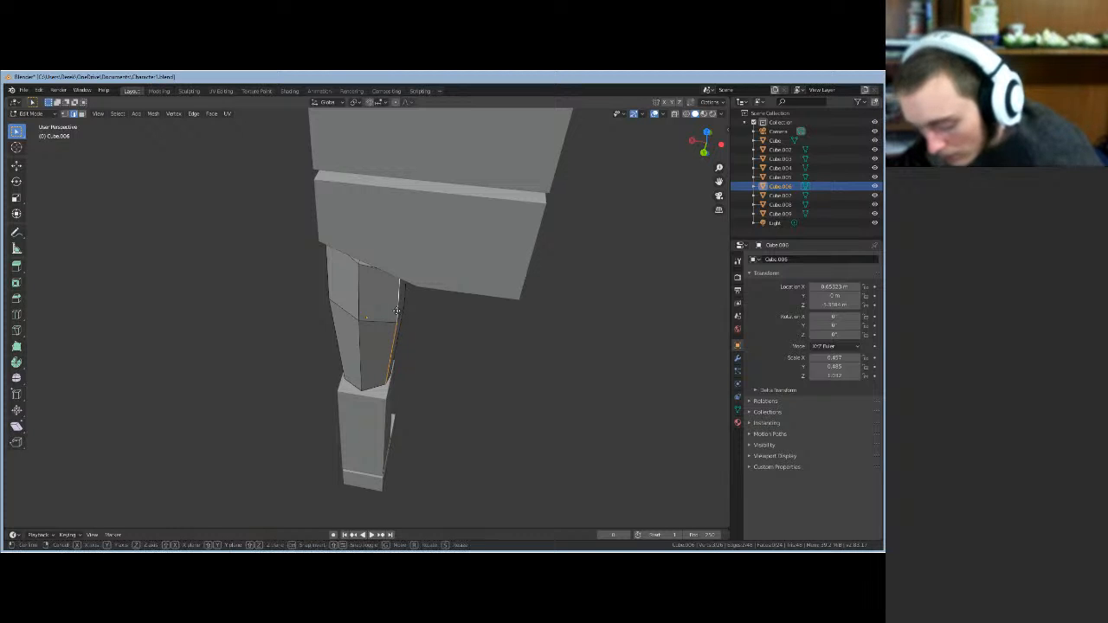
pyautogui.press('g')
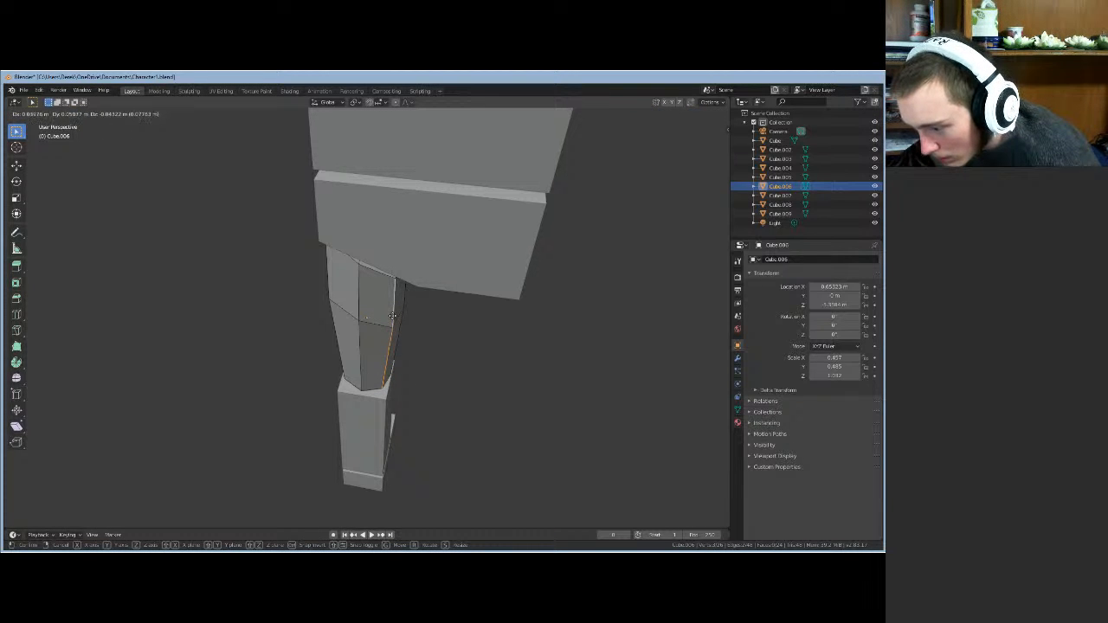
pyautogui.click(393, 321)
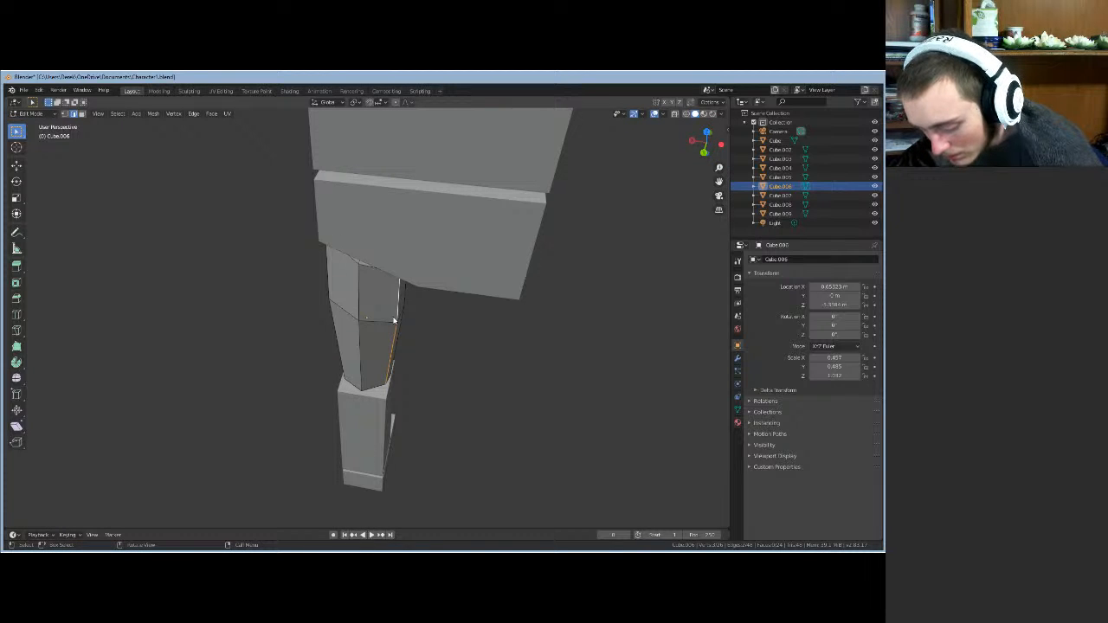
pyautogui.press('g')
pyautogui.hotkey('shift', 'z')
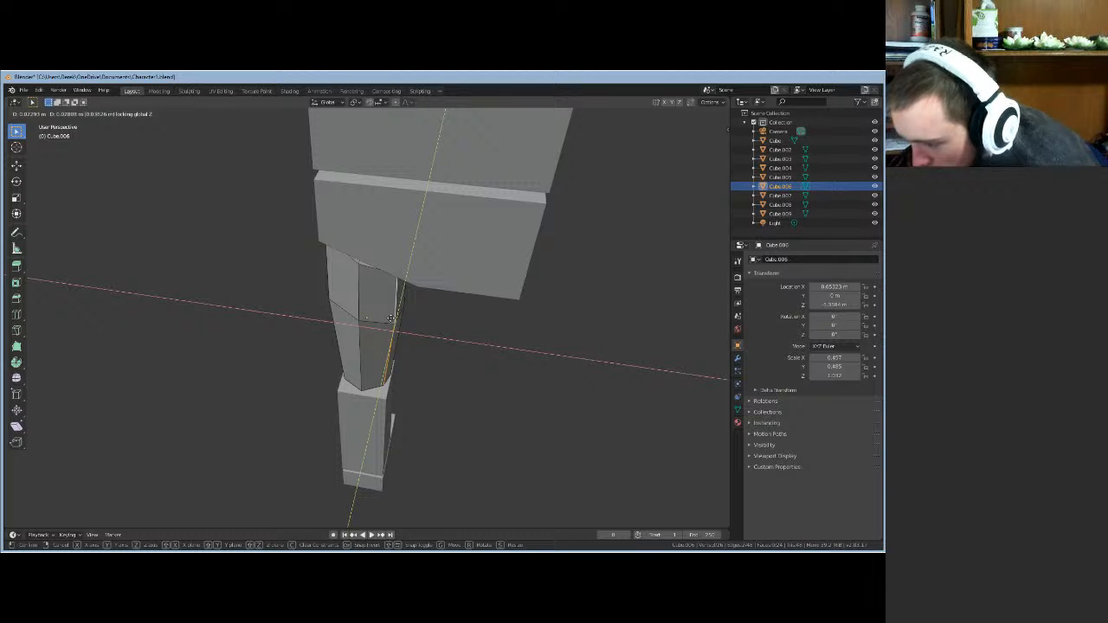
pyautogui.click(392, 318)
# - Orbit and zoom out to frame the whole character
pyautogui.moveTo(453, 371); pyautogui.dragTo(268, 341, button='middle')
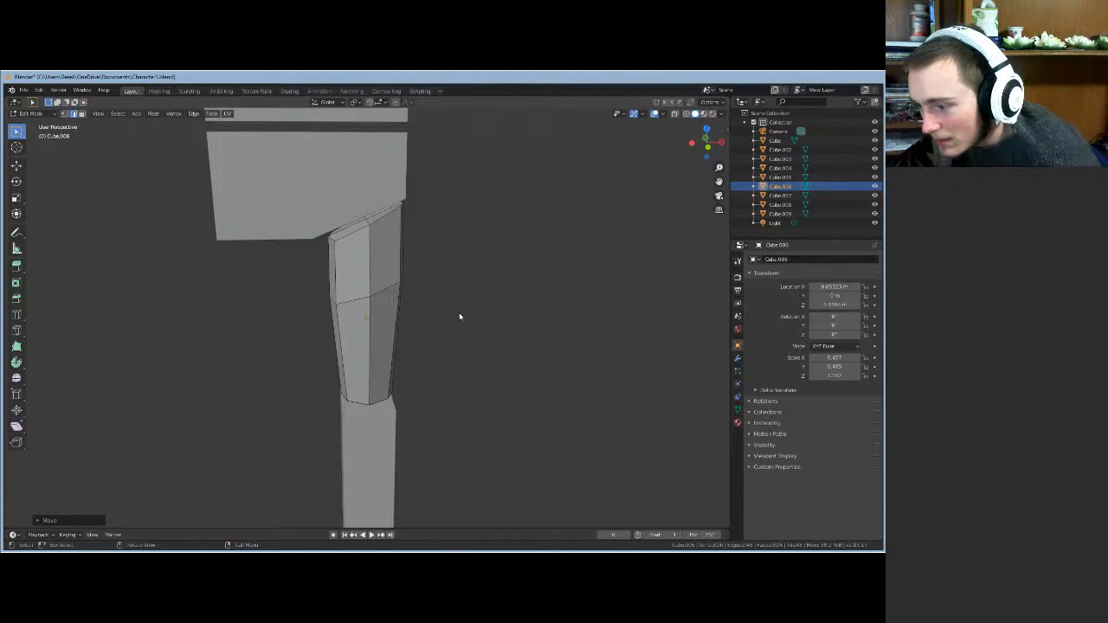
pyautogui.moveTo(460, 317); pyautogui.dragTo(450, 289, button='middle')
pyautogui.scroll(-6, 445, 340)
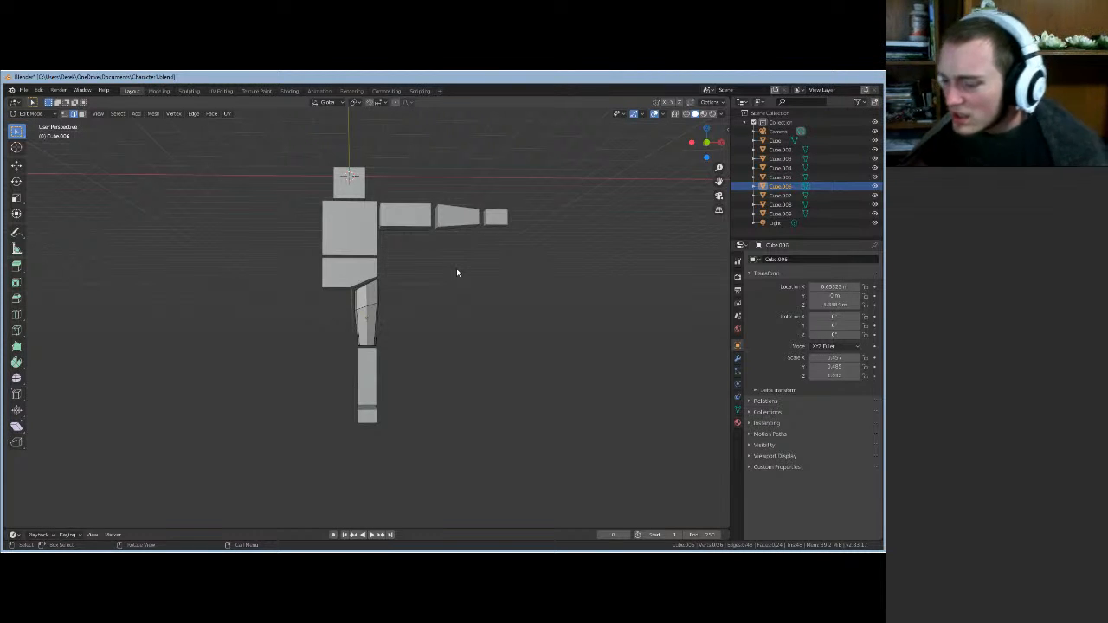
# - Return to Object Mode and select the lower block Cube.007
pyautogui.moveTo(423, 431); pyautogui.dragTo(396, 438, button='middle')
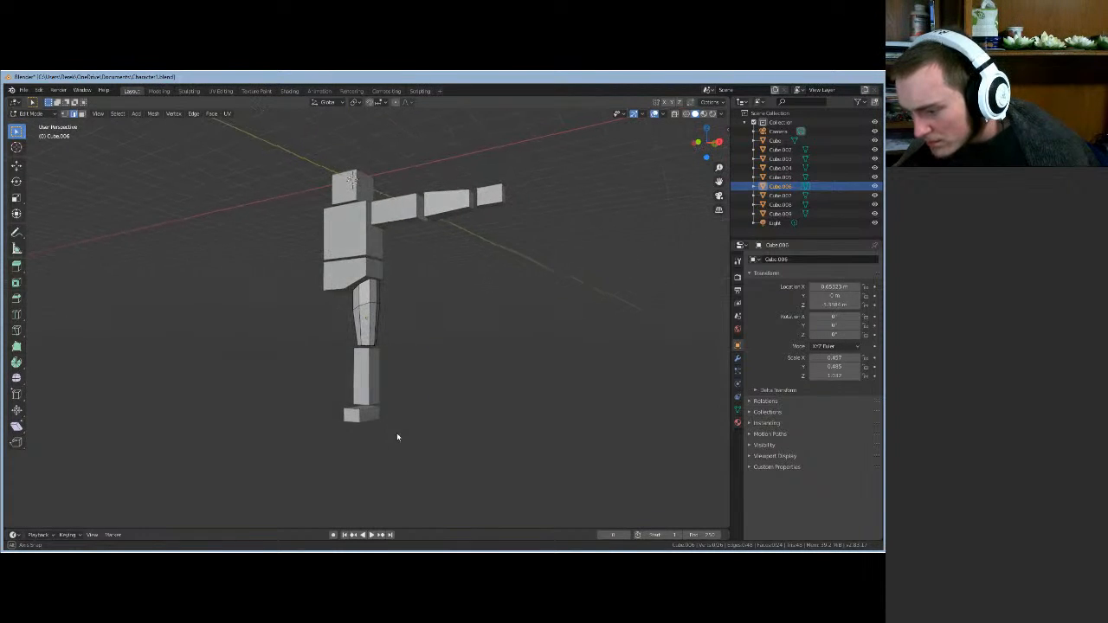
pyautogui.press('Tab')
pyautogui.click(368, 375)
pyautogui.moveTo(424, 378)
pyautogui.mouseDown(button='middle')
pyautogui.moveTo(606, 394)
pyautogui.moveTo(497, 379)
pyautogui.moveTo(383, 381)
pyautogui.moveTo(462, 388)
pyautogui.moveTo(430, 378)
pyautogui.mouseUp(button='middle')
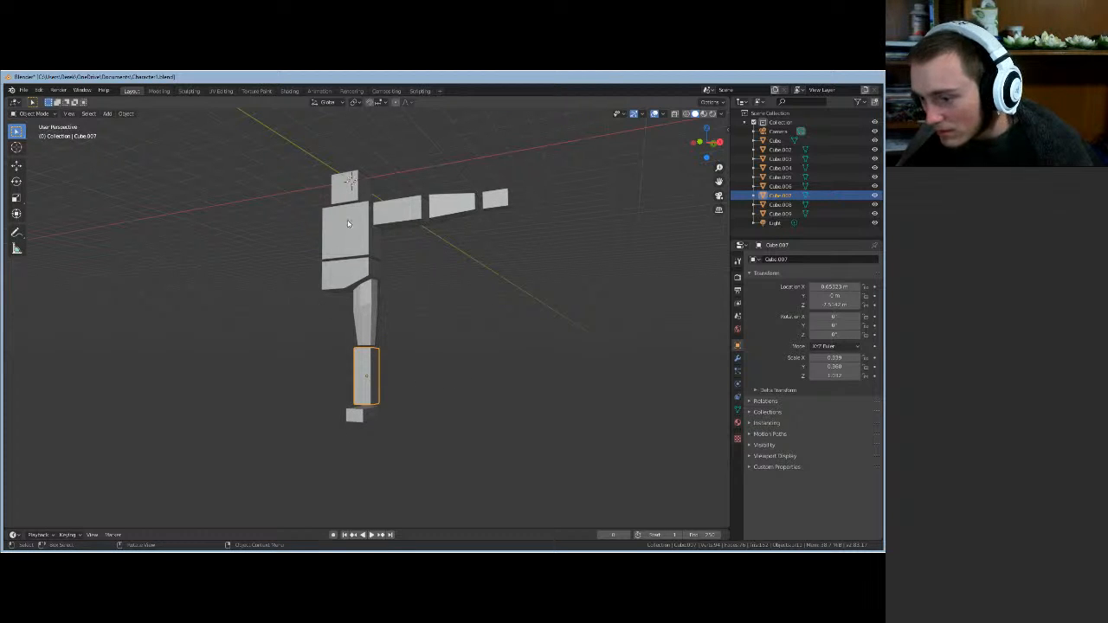
pyautogui.moveTo(390, 423); pyautogui.dragTo(380, 430, button='middle')
pyautogui.scroll(3, 380, 426)
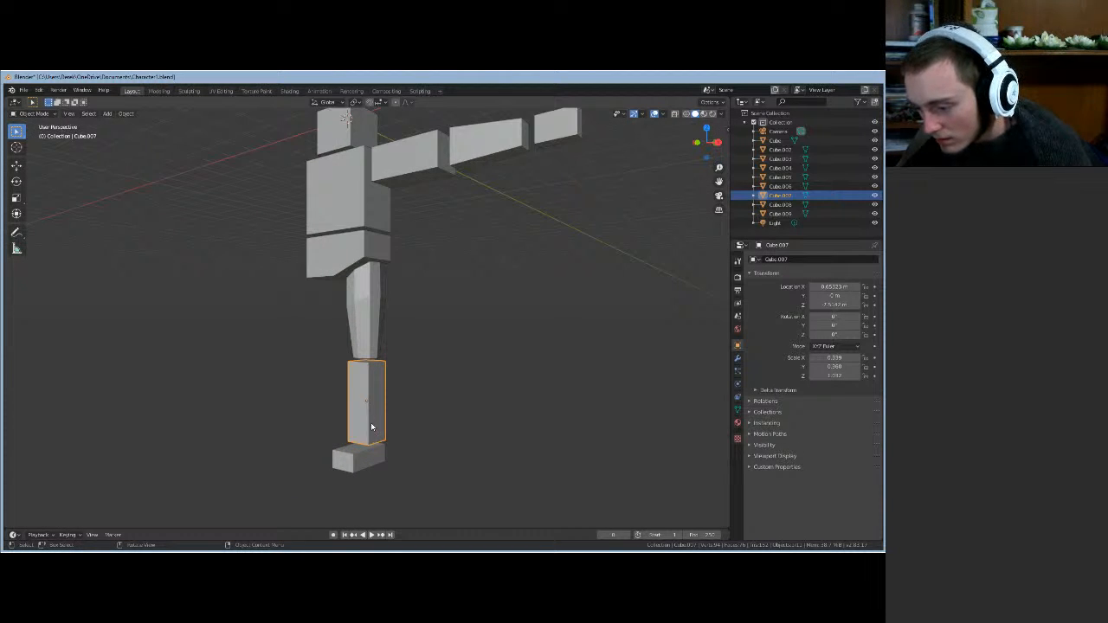
# - Frame Cube.007 with View > Frame Selected, then zoom out one step
pyautogui.click(73, 114)
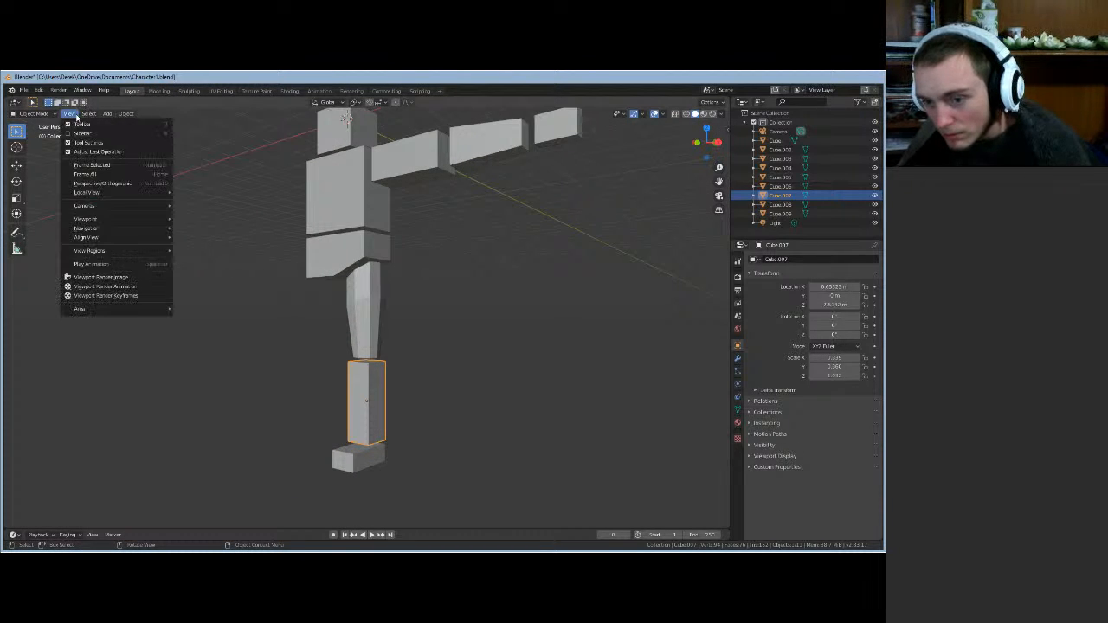
pyautogui.click(94, 165)
pyautogui.scroll(-1, 539, 393)
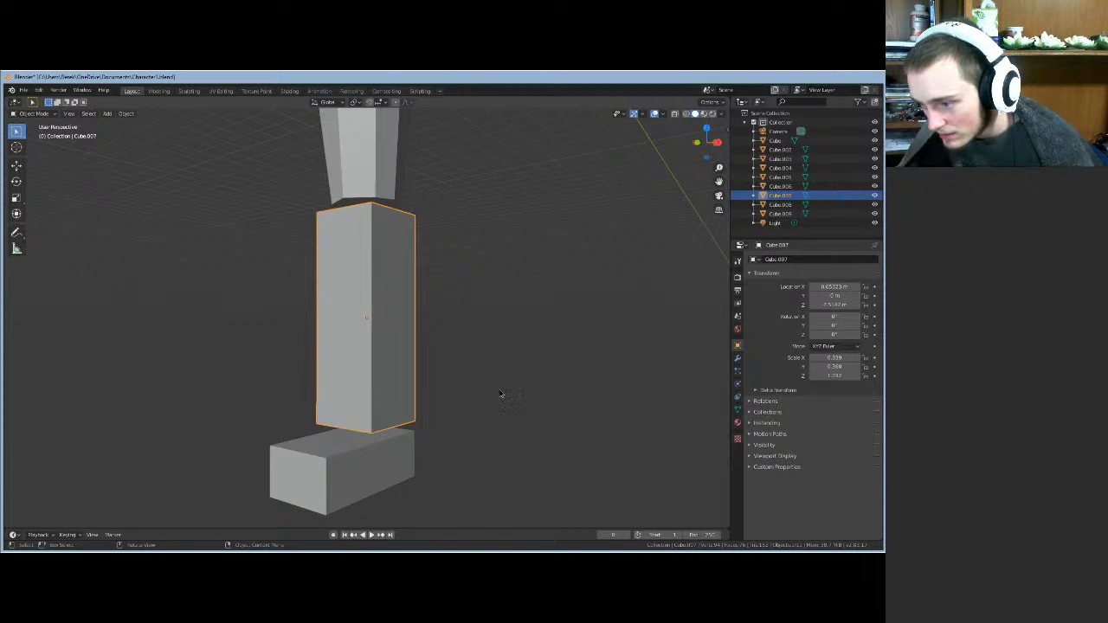
pyautogui.moveTo(500, 394); pyautogui.dragTo(534, 416, button='middle')
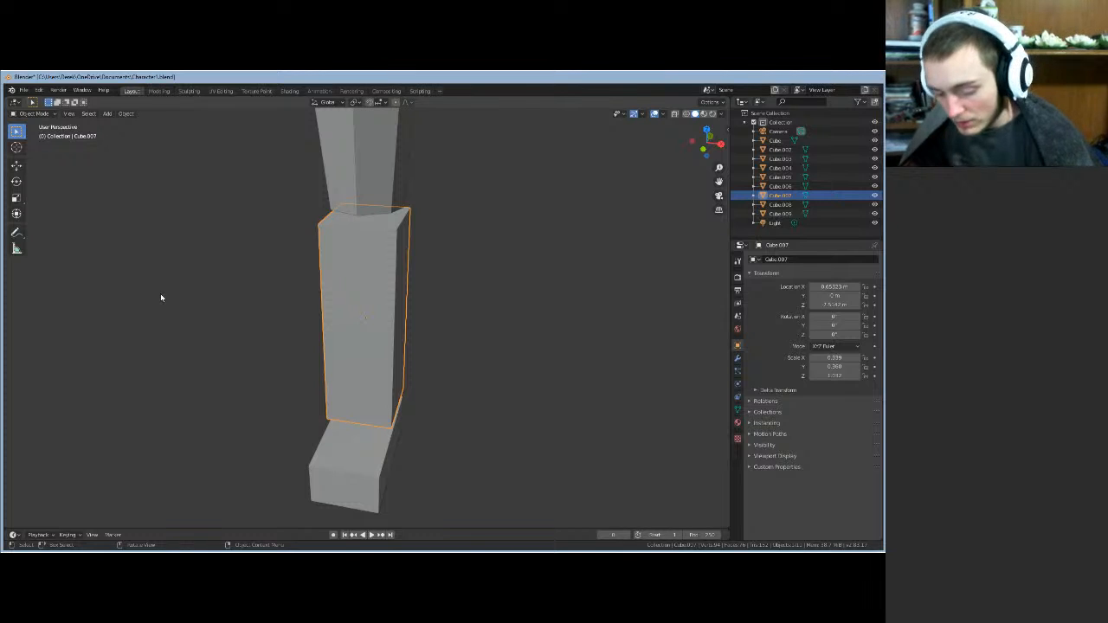
# - In Edit Mode, add a horizontal loop cut across Cube.007
pyautogui.press('Tab')
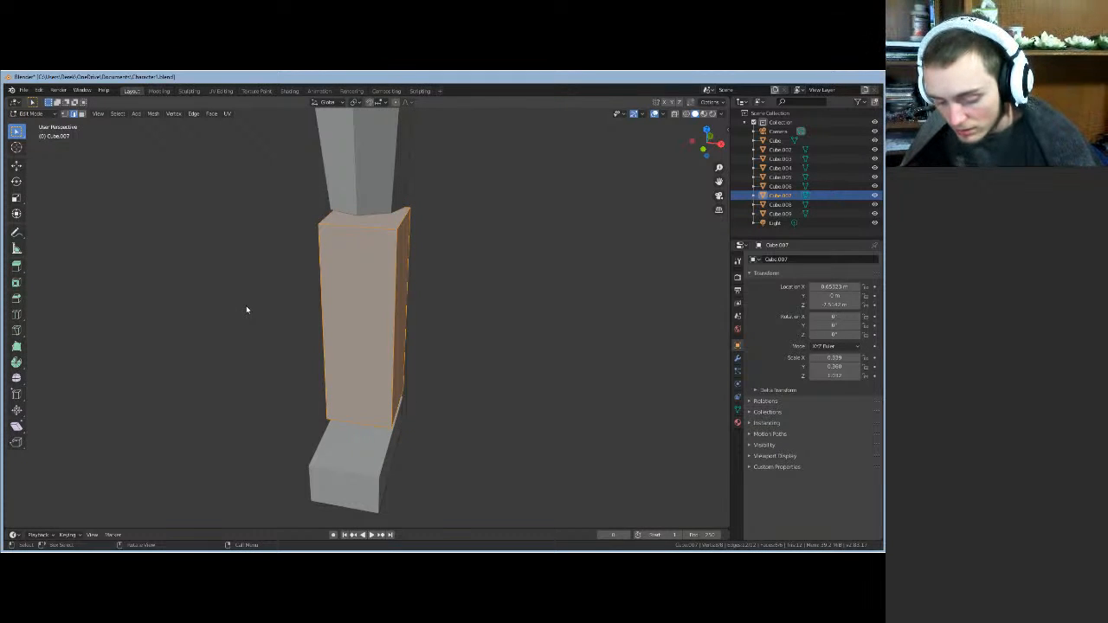
pyautogui.hotkey('ctrl', 'r')
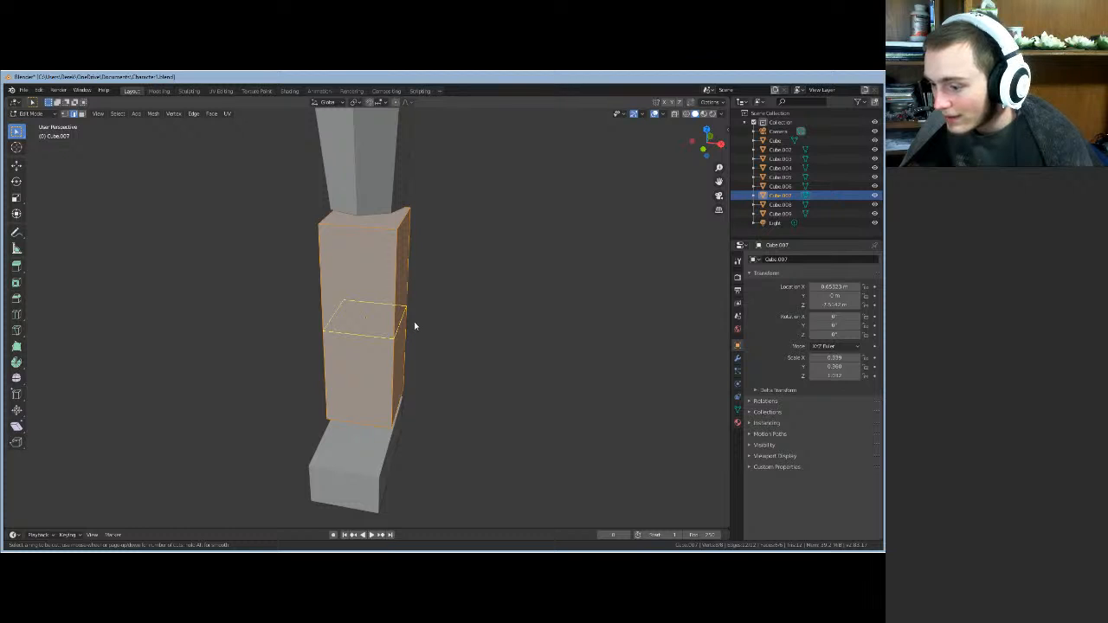
pyautogui.click(415, 326)
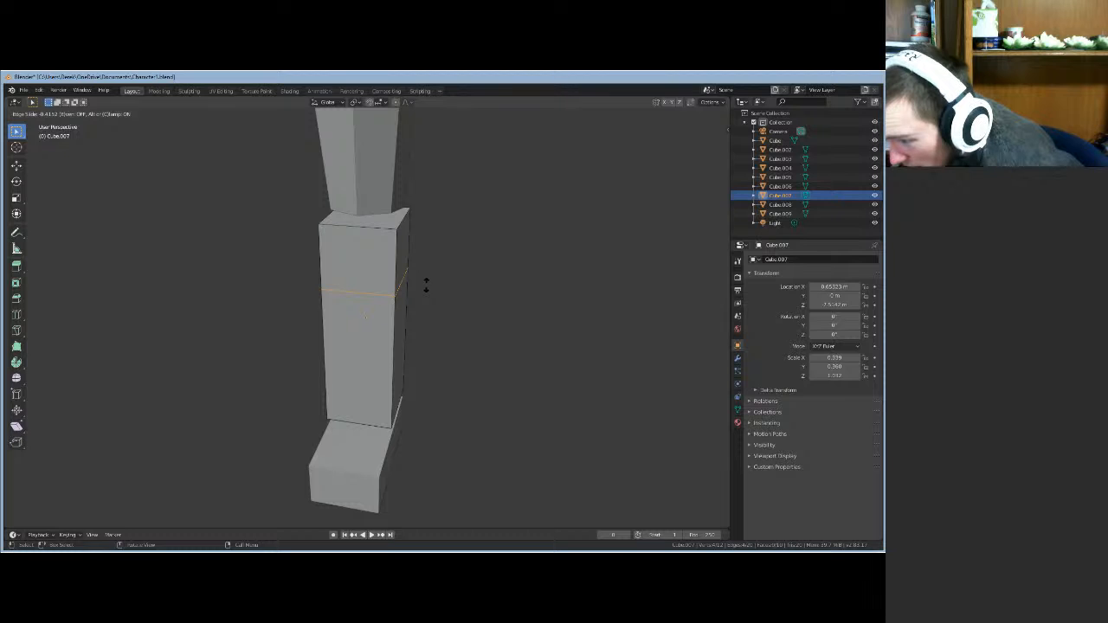
pyautogui.click(426, 287)
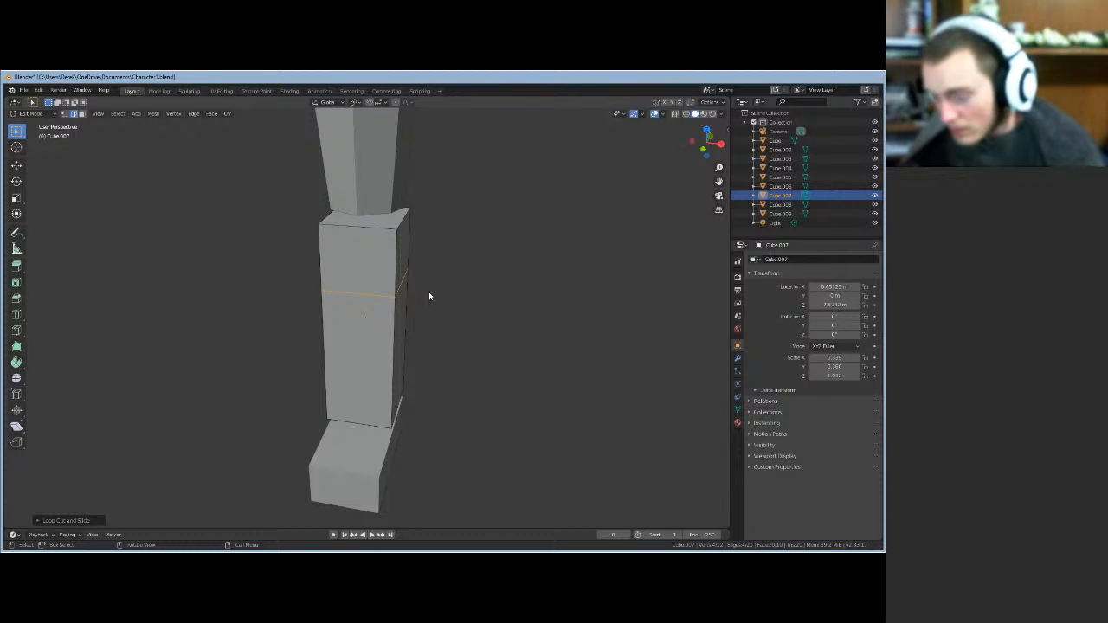
pyautogui.hotkey('ctrl', 'r')
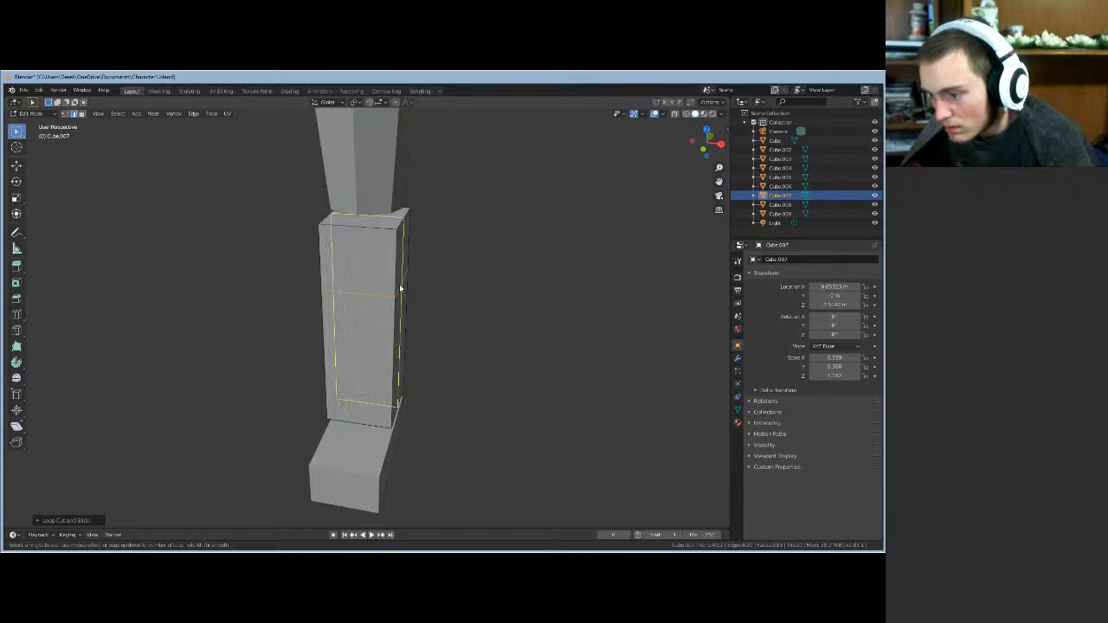
pyautogui.press('Escape')
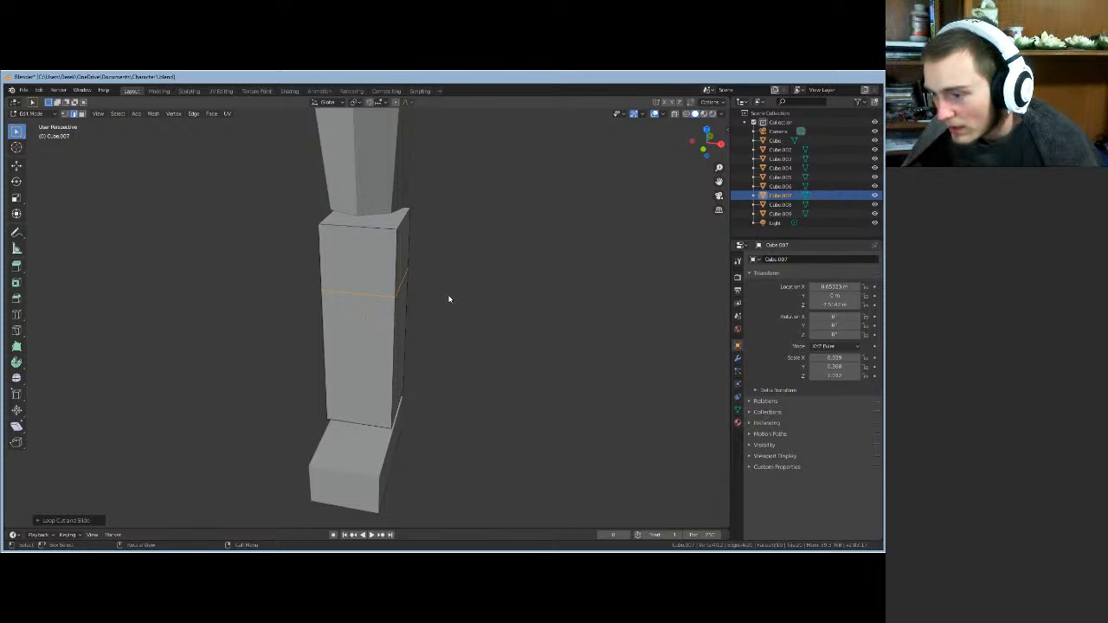
pyautogui.moveTo(449, 299)
pyautogui.mouseDown(button='middle')
pyautogui.moveTo(407, 303)
pyautogui.moveTo(437, 302)
pyautogui.mouseUp(button='middle')
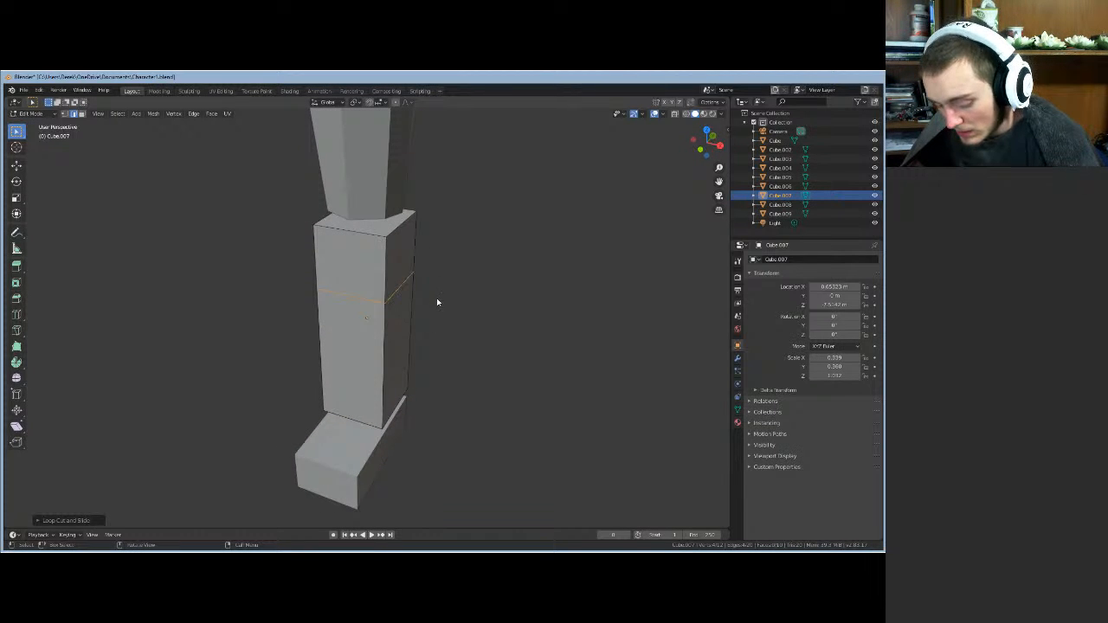
# - Undo the extra vertical loop cuts added to the column
pyautogui.hotkey('ctrl', 'r')
pyautogui.click(392, 303)
pyautogui.click(392, 303)
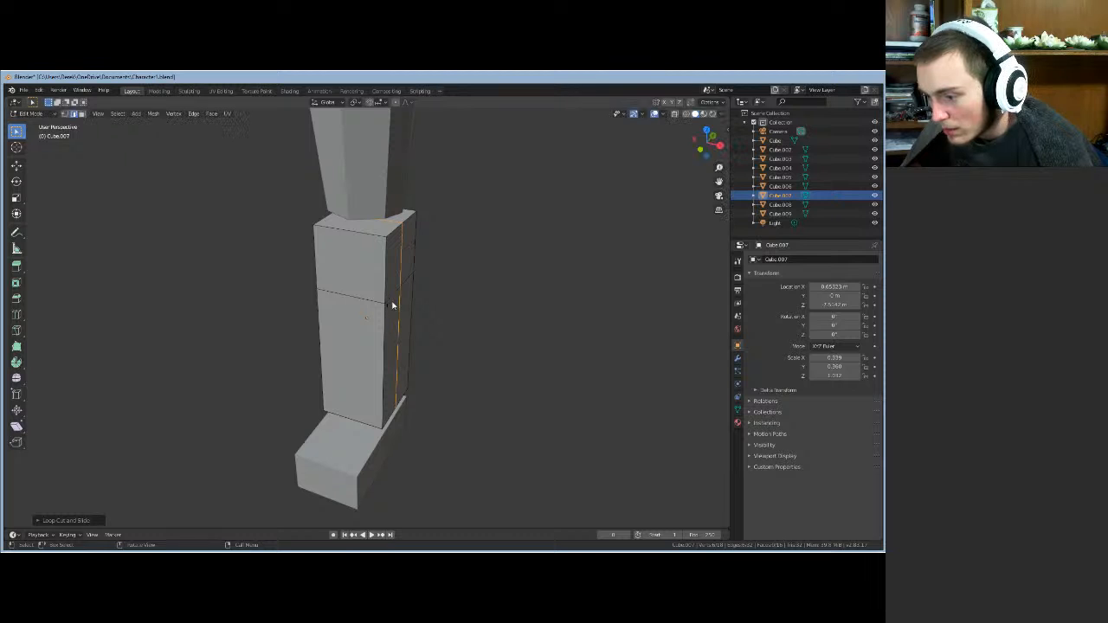
pyautogui.hotkey('ctrl', 'r')
pyautogui.click(368, 313)
pyautogui.click(365, 310)
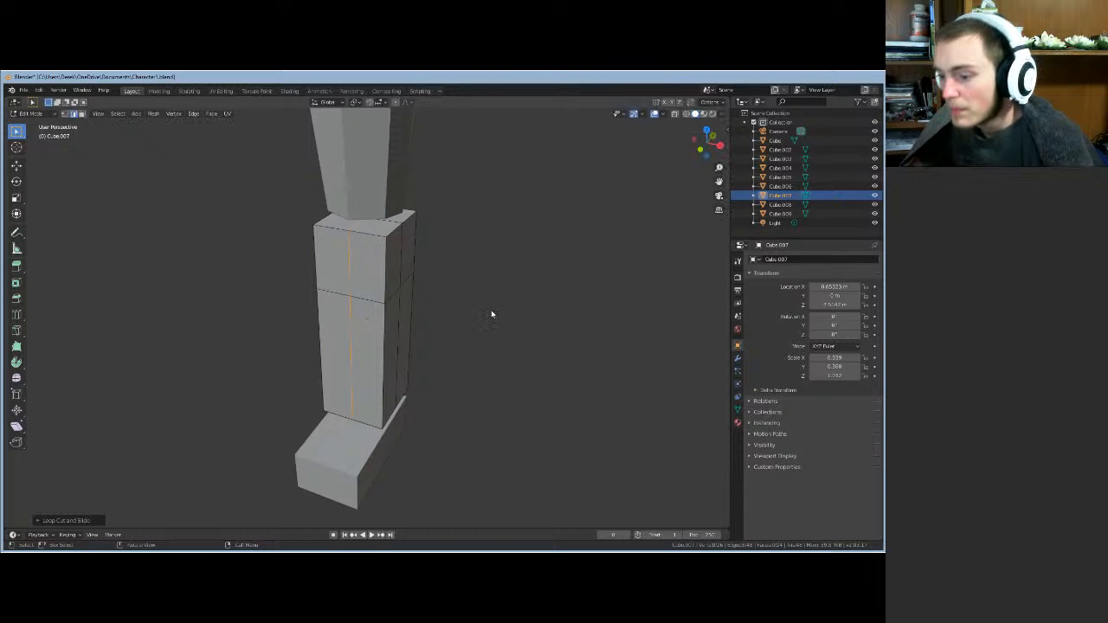
pyautogui.moveTo(514, 312); pyautogui.dragTo(485, 321, button='middle')
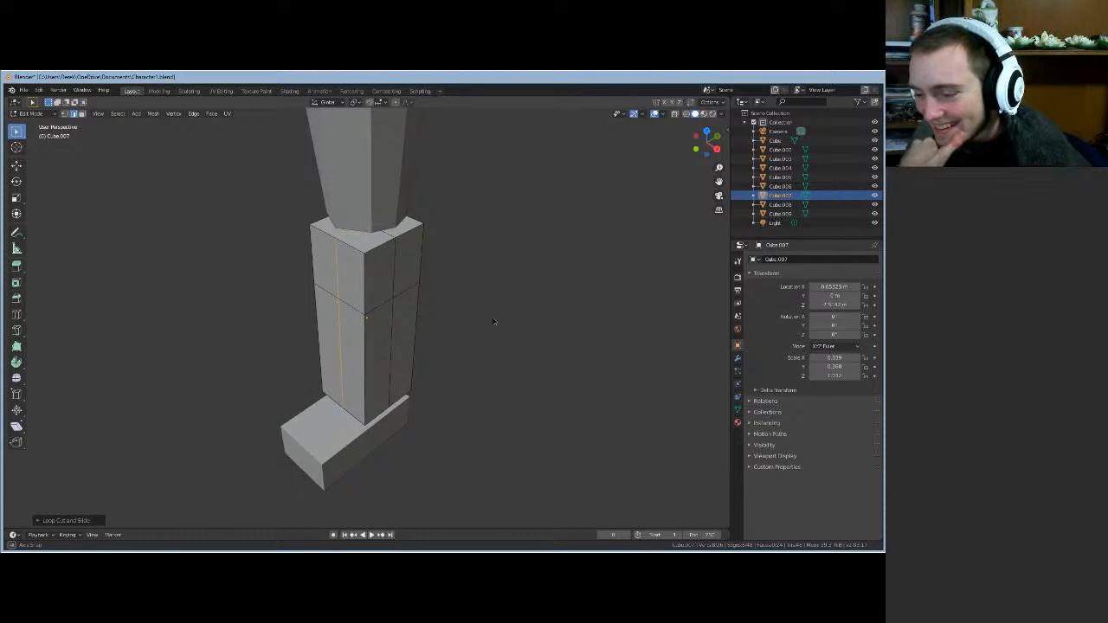
pyautogui.moveTo(493, 322); pyautogui.dragTo(473, 252, button='middle')
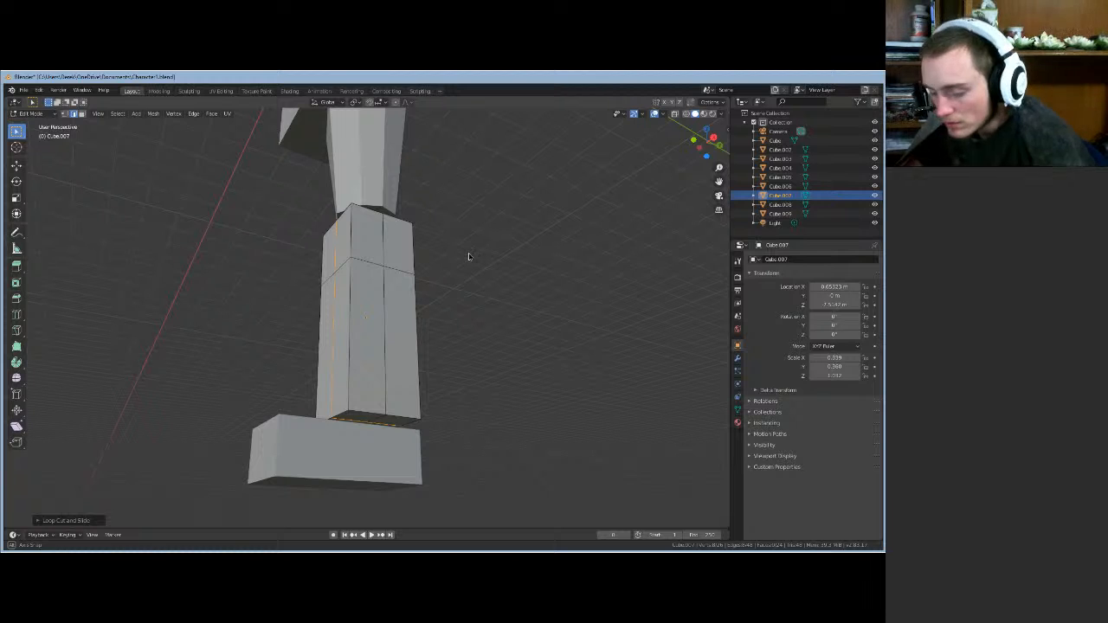
pyautogui.moveTo(473, 251); pyautogui.dragTo(467, 262, button='middle')
pyautogui.hotkey('ctrl', 'z')
pyautogui.hotkey('ctrl', 'z')
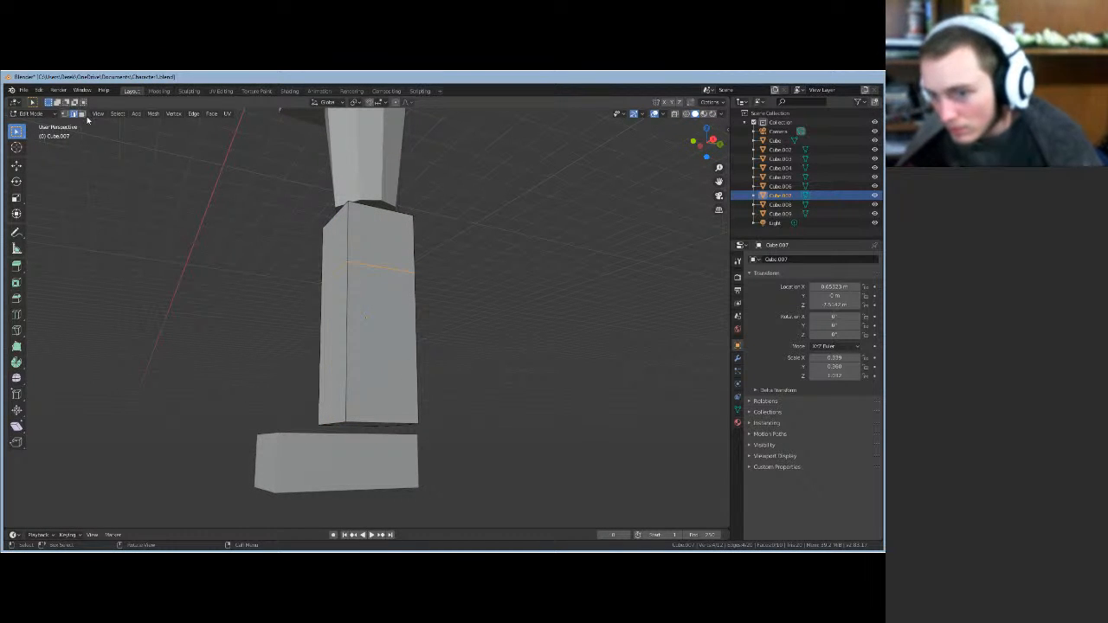
pyautogui.scroll(-1, 390, 416)
# - Select the column's bottom edge loop and scale it down
pyautogui.keyDown('alt'); pyautogui.click(367, 405); pyautogui.keyUp('alt')
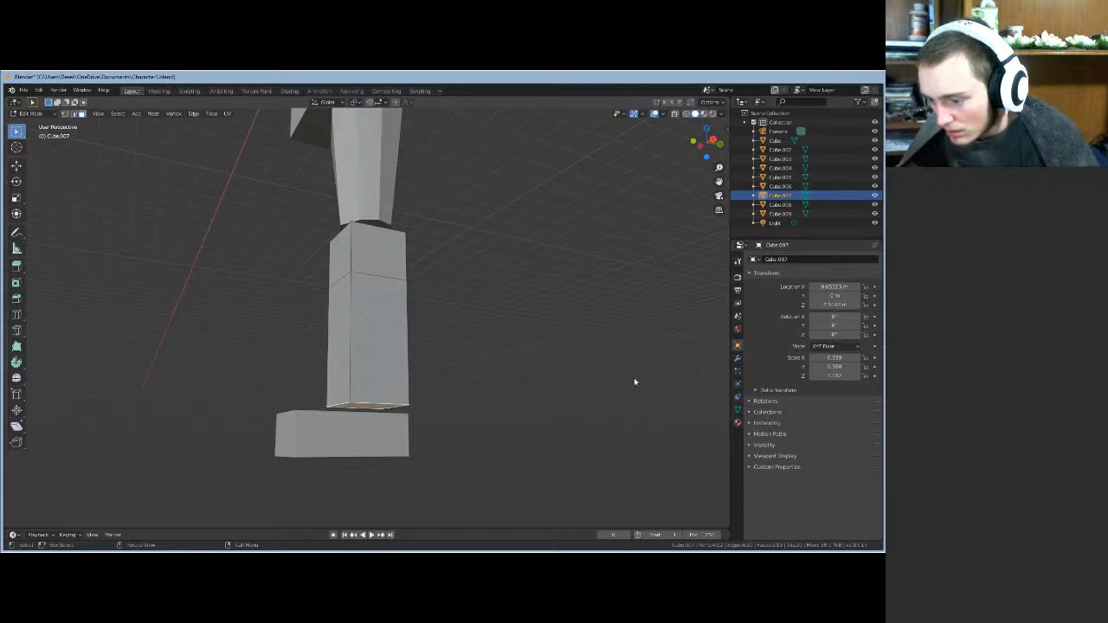
pyautogui.moveTo(592, 452); pyautogui.dragTo(642, 402, button='middle')
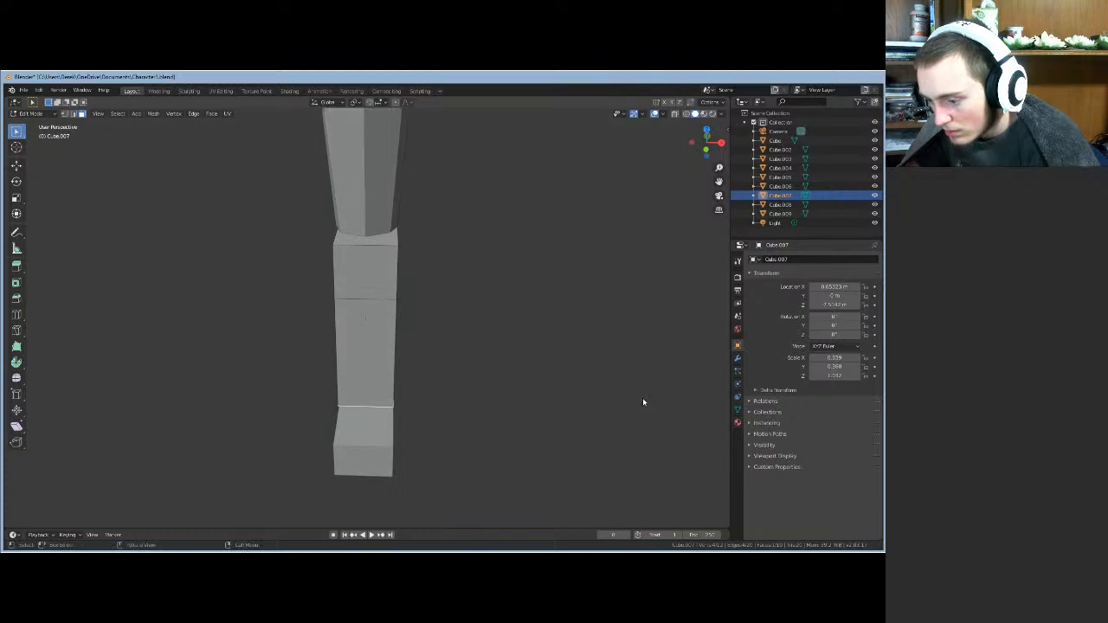
pyautogui.press('s')
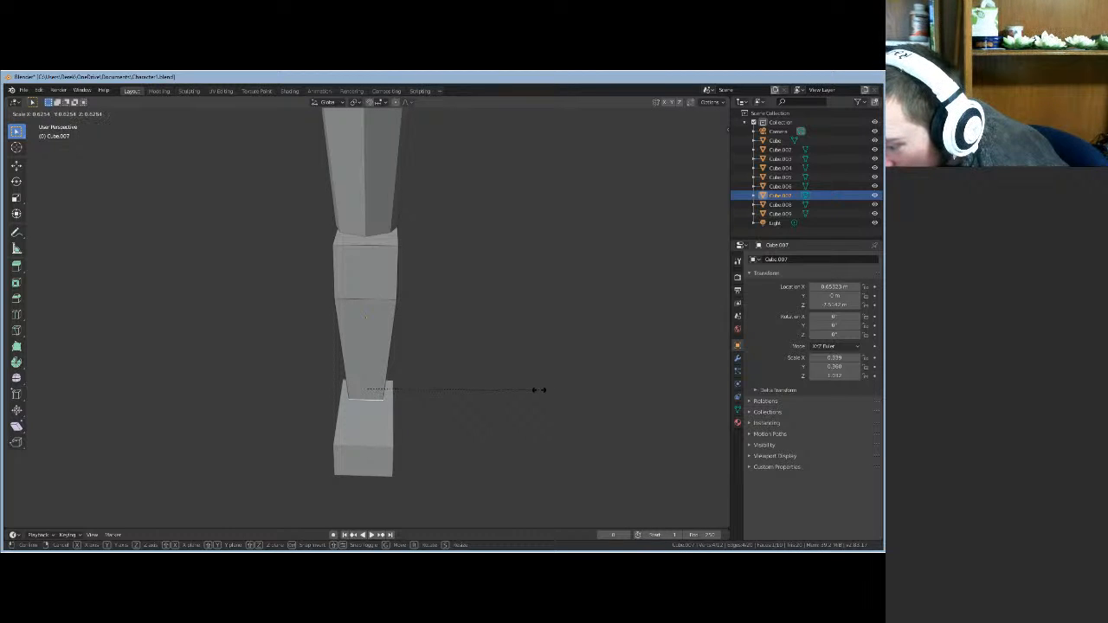
pyautogui.click(534, 389)
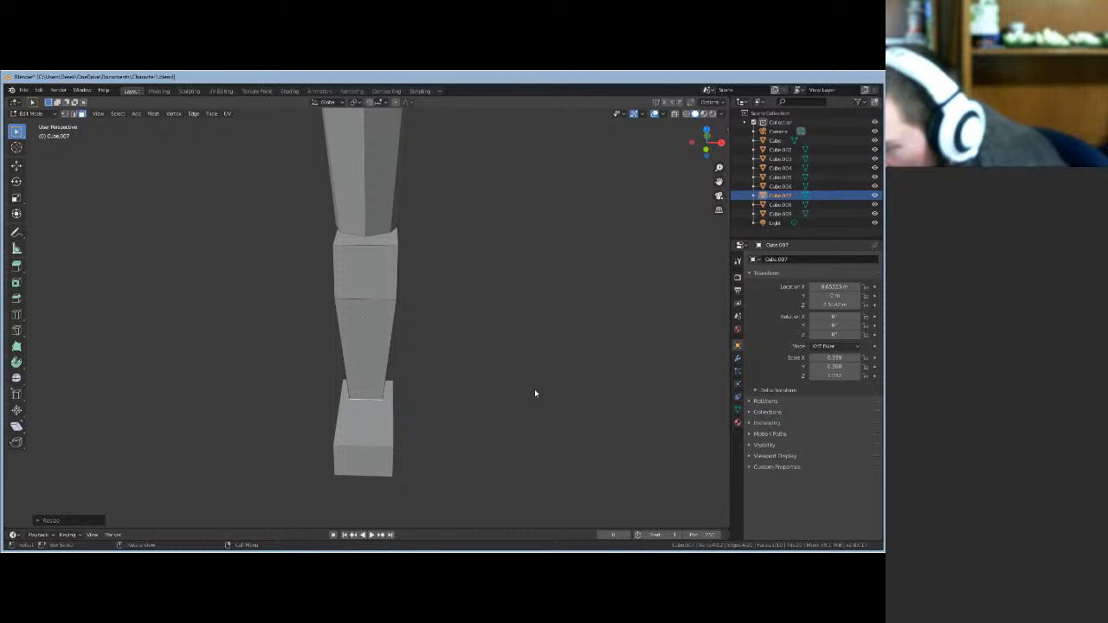
# - Select the column's top face and scale it down
pyautogui.click(389, 257)
pyautogui.click(390, 237)
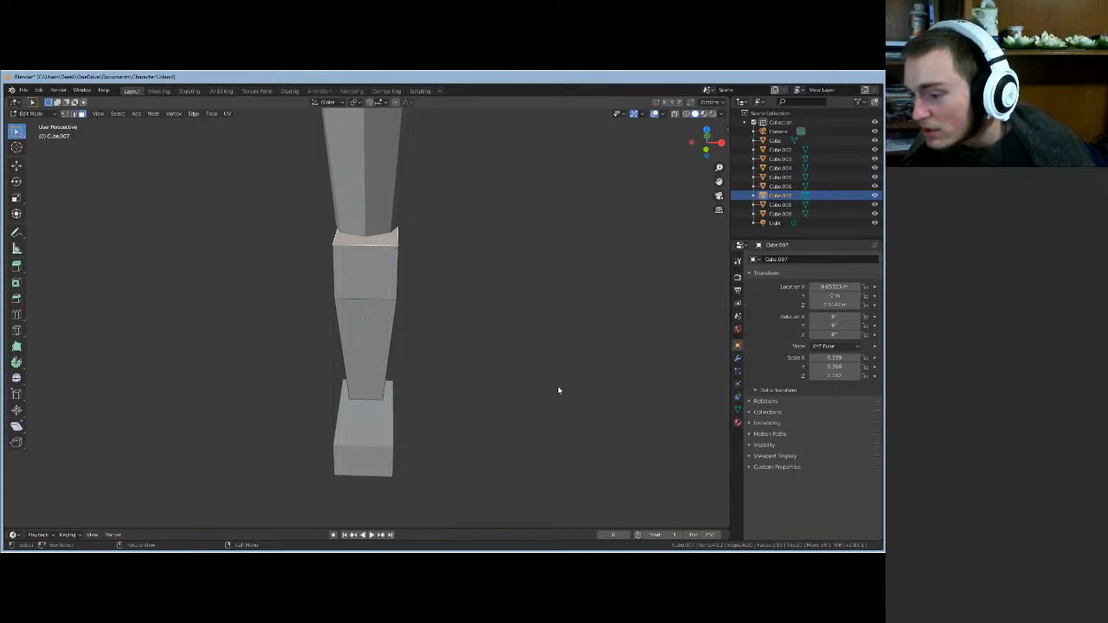
pyautogui.moveTo(504, 329); pyautogui.dragTo(484, 337, button='middle')
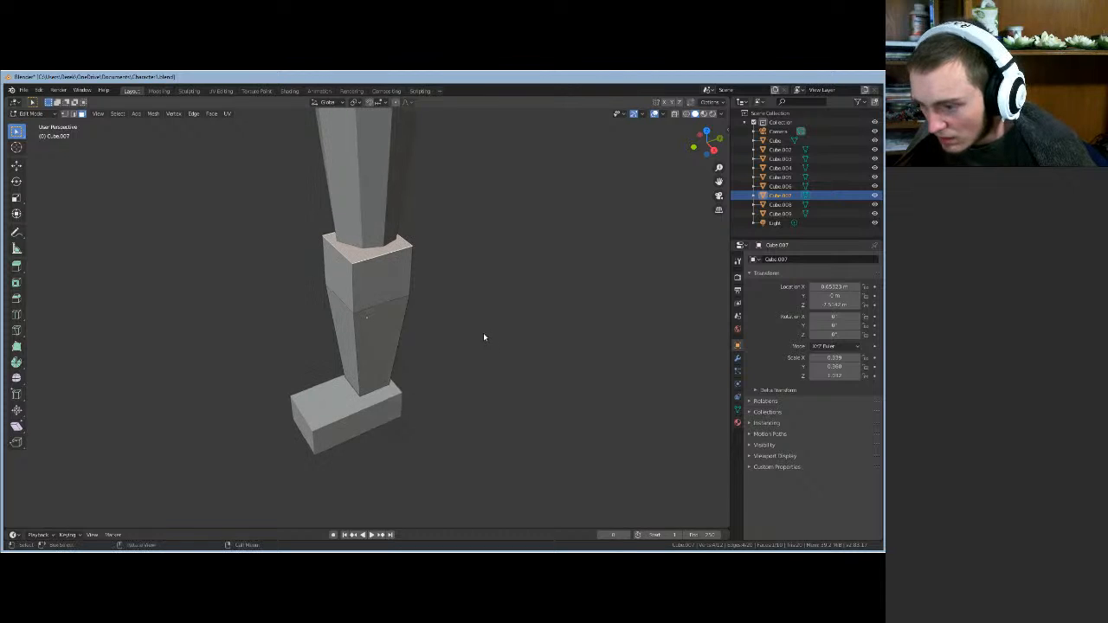
pyautogui.press('s')
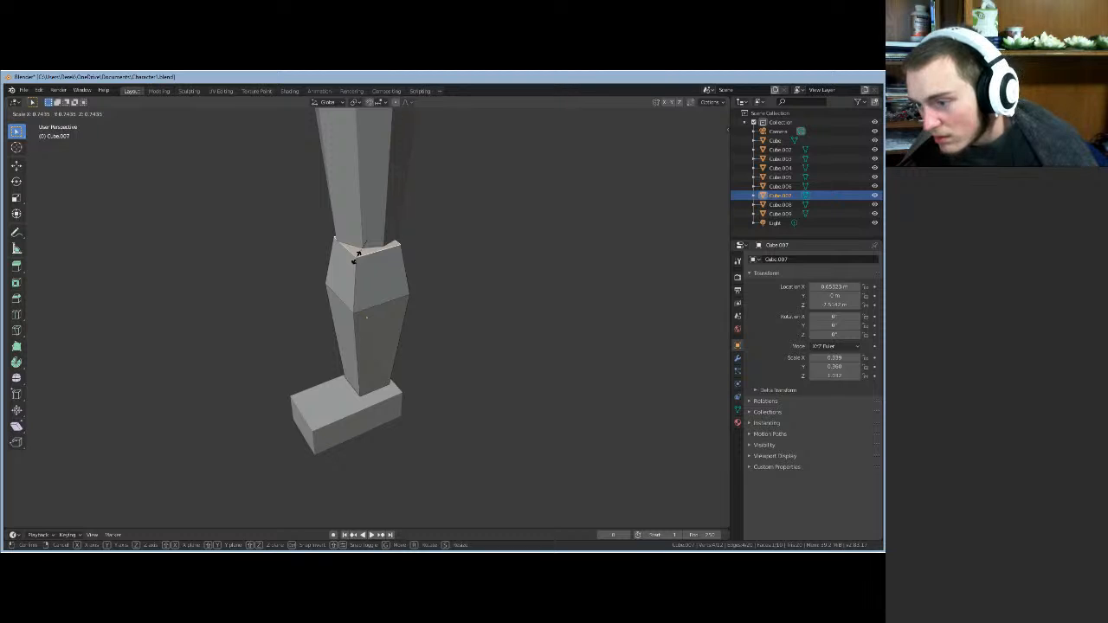
pyautogui.click(356, 258)
pyautogui.moveTo(502, 304); pyautogui.dragTo(549, 280, button='middle')
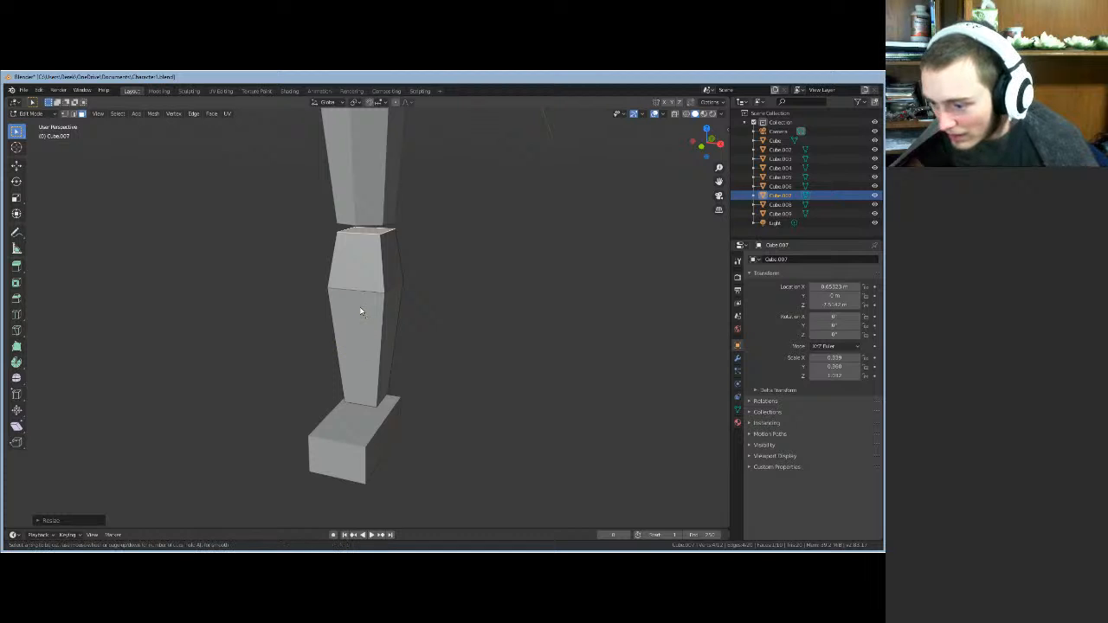
# - Add a loop cut on the middle segment of the column
pyautogui.hotkey('ctrl', 'r')
pyautogui.click(359, 307)
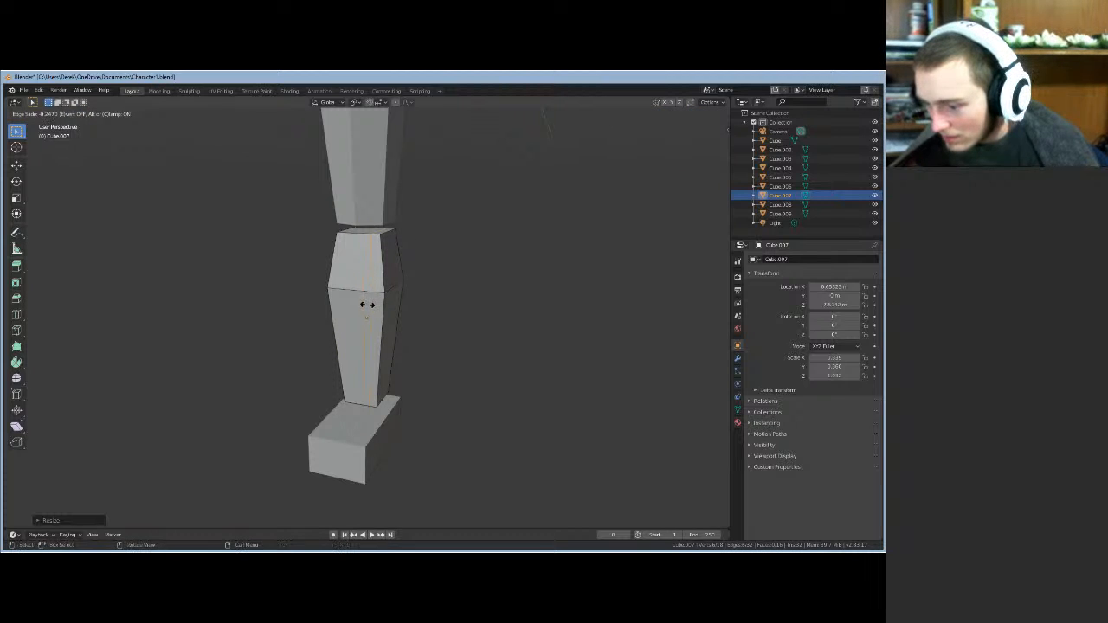
pyautogui.click(362, 306)
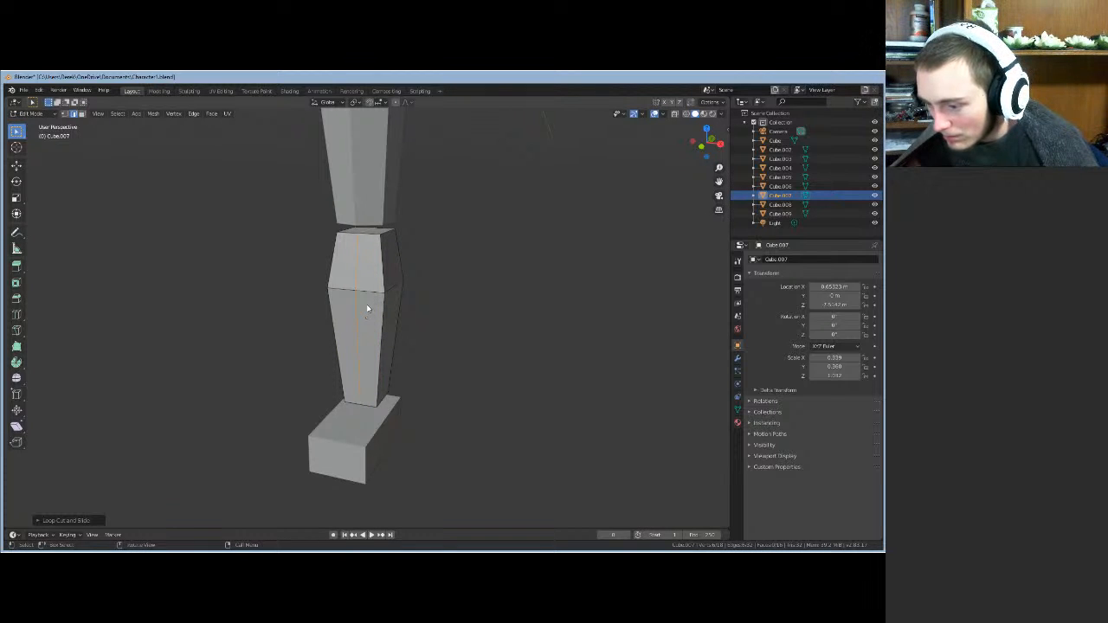
# - Undo the vertical loop cut, then select a vertical edge on the lower limb piece
pyautogui.hotkey('ctrl', 'r')
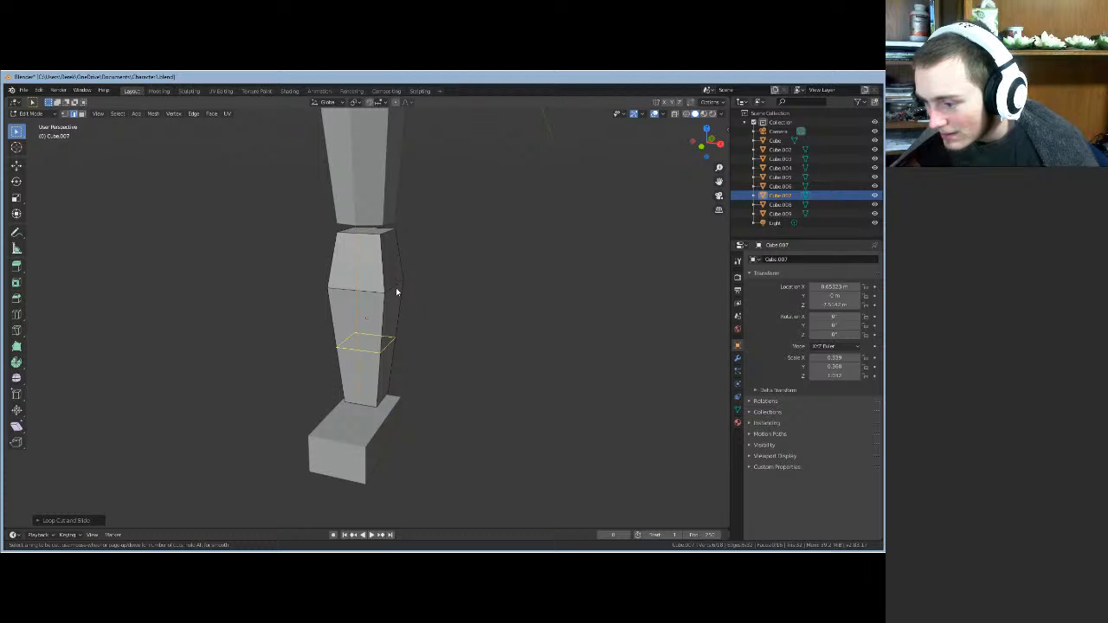
pyautogui.click(394, 275)
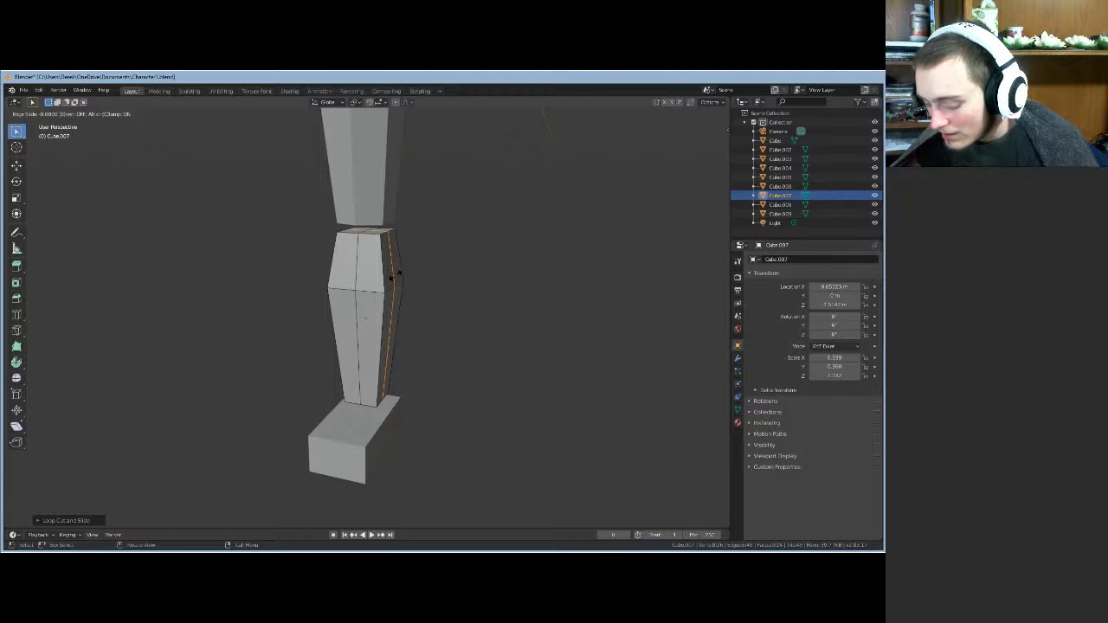
pyautogui.click(396, 275)
pyautogui.moveTo(472, 319); pyautogui.dragTo(495, 327, button='middle')
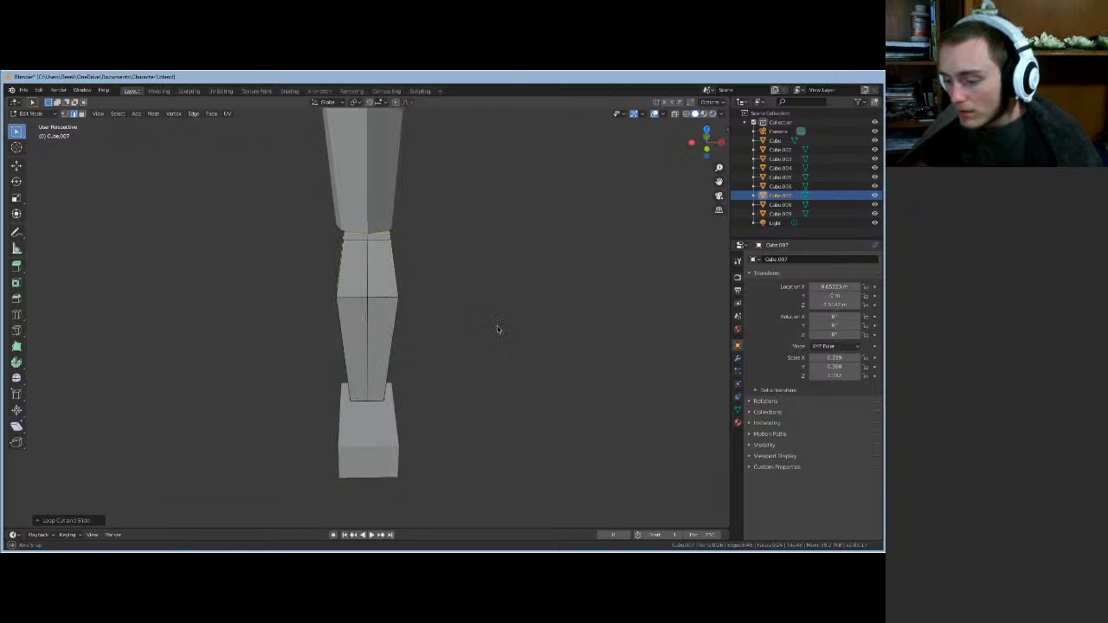
pyautogui.moveTo(432, 413); pyautogui.dragTo(403, 401, button='middle')
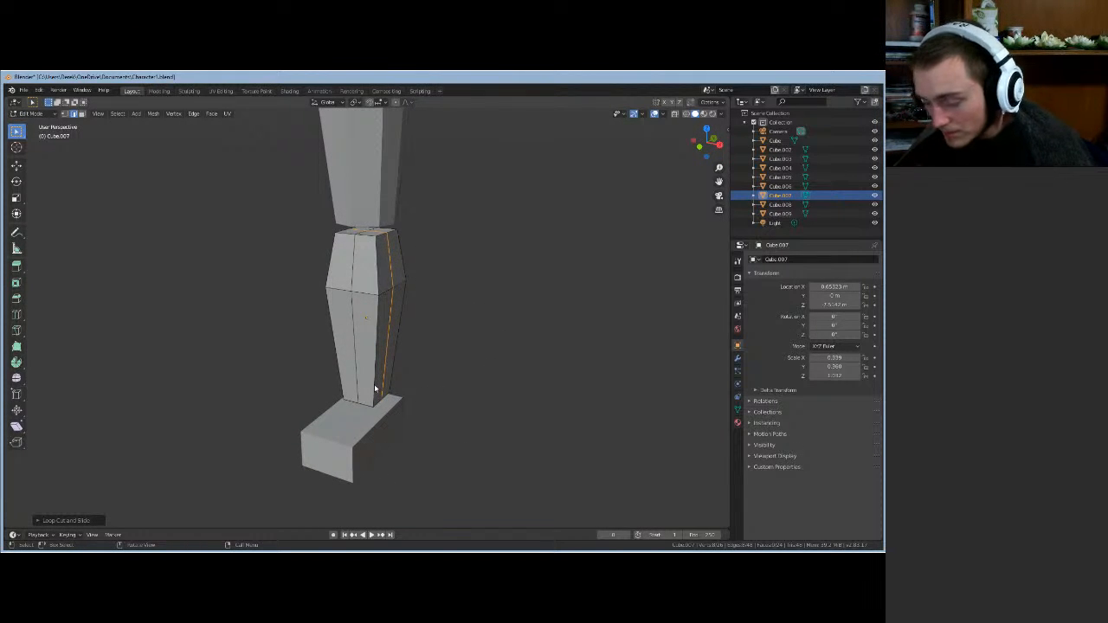
pyautogui.hotkey('ctrl', 'z')
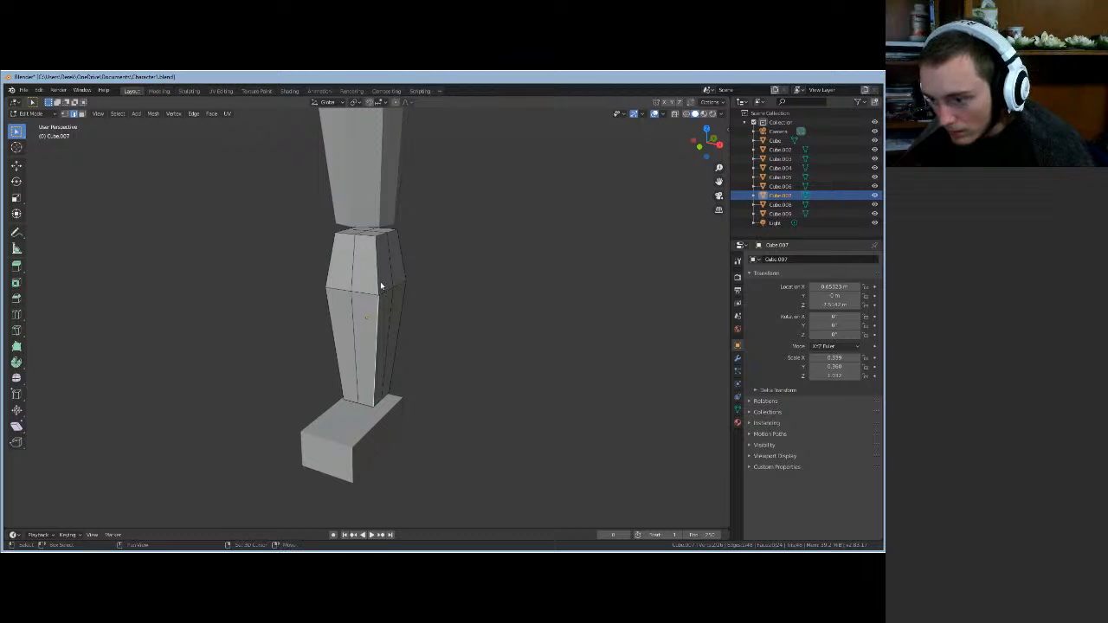
pyautogui.click(378, 290)
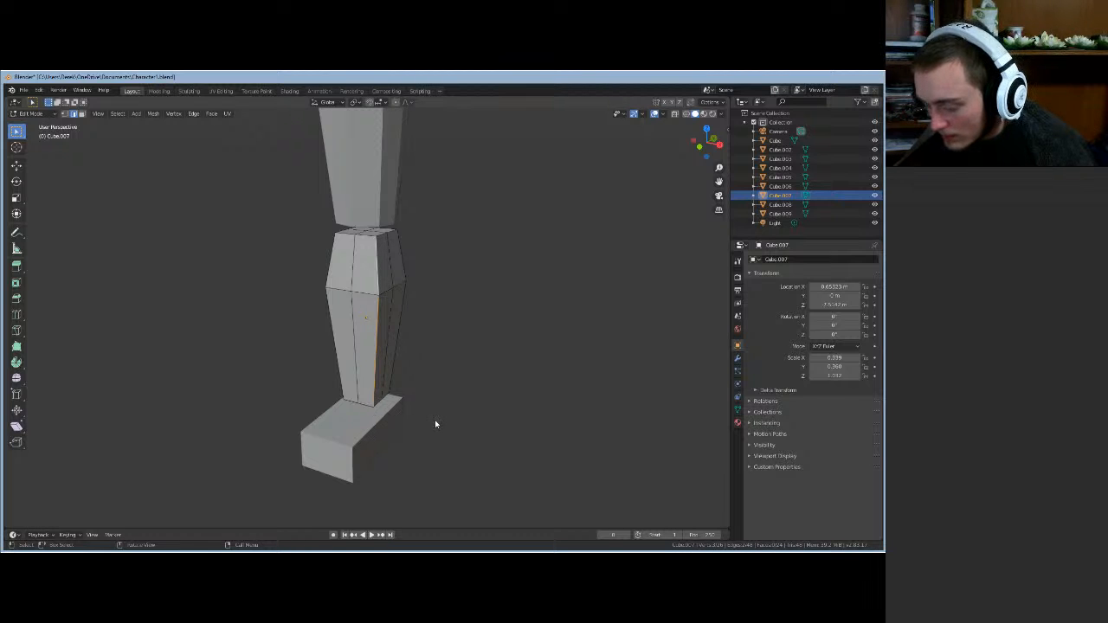
pyautogui.moveTo(436, 425); pyautogui.dragTo(440, 464, button='middle')
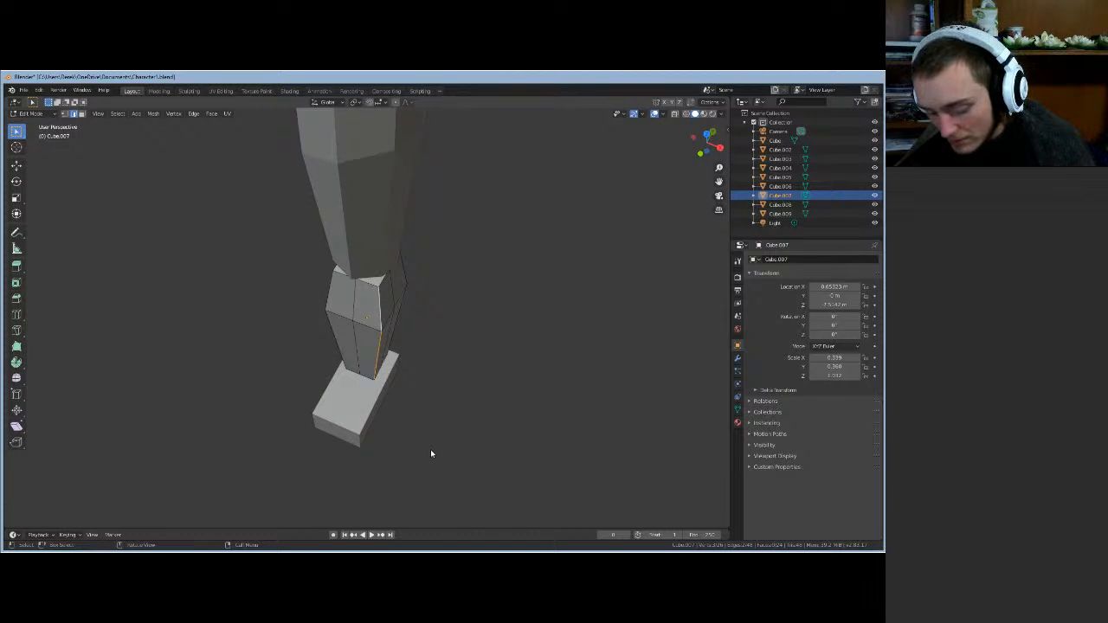
# - Move the selected vertical edge horizontally with its height kept fixed
pyautogui.press('g')
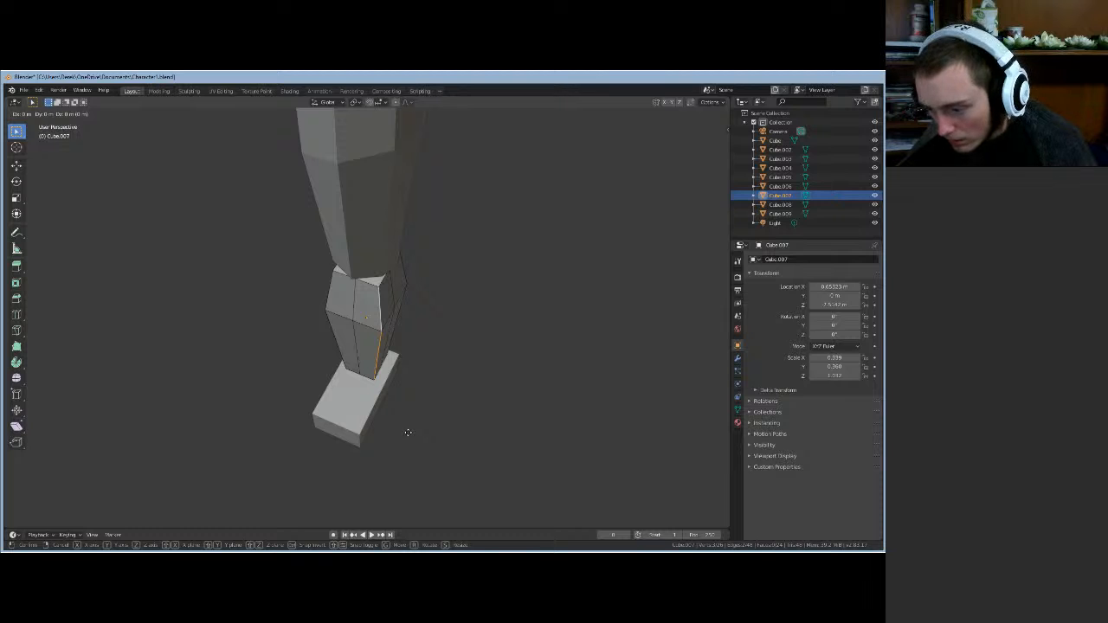
pyautogui.hotkey('shift', 'z')
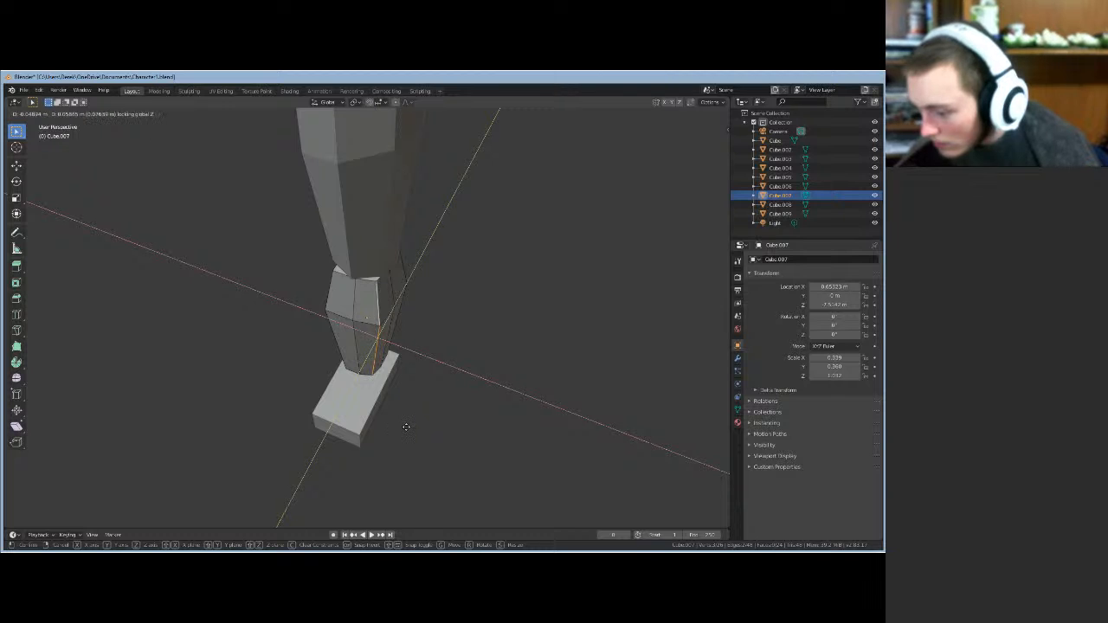
pyautogui.click(407, 426)
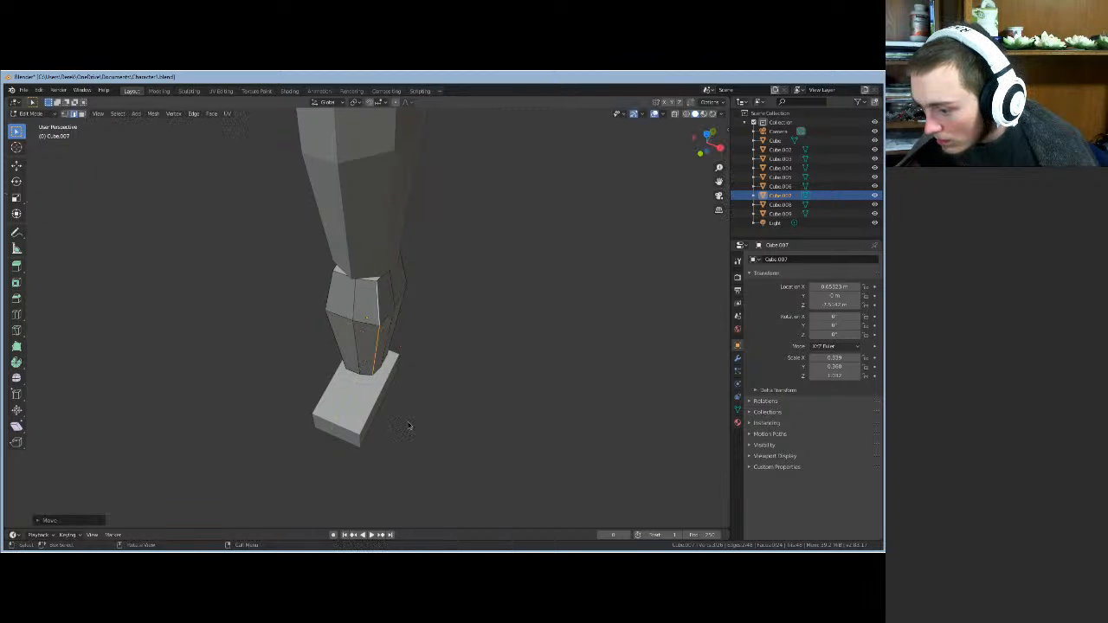
pyautogui.moveTo(408, 425); pyautogui.dragTo(342, 366, button='middle')
# - Select the two front-right vertical edges and shift them horizontally at fixed height
pyautogui.click(377, 353)
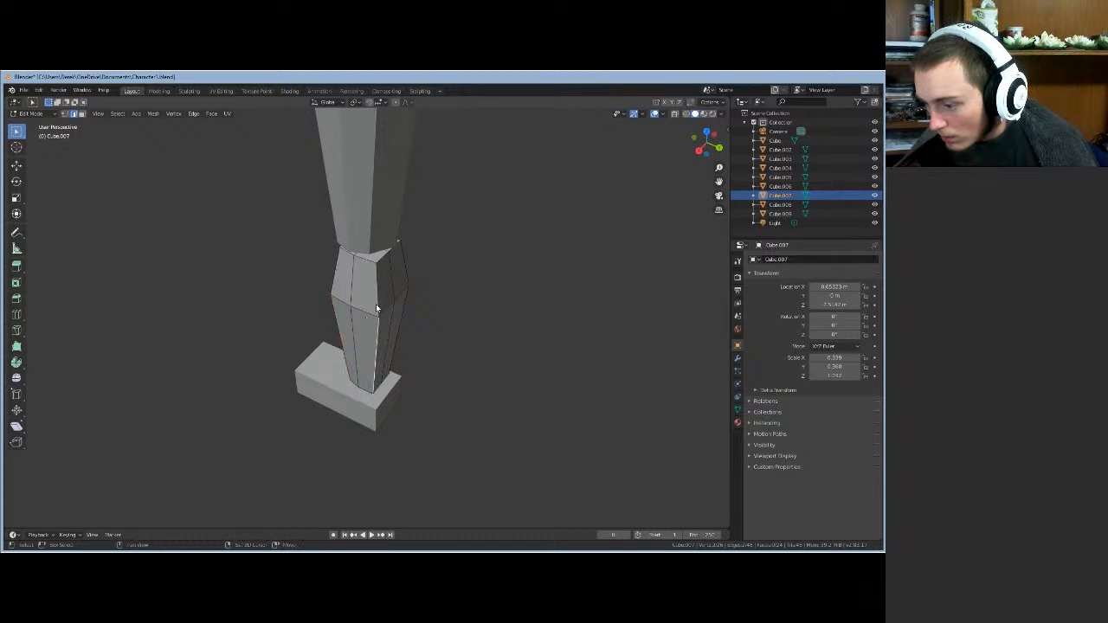
pyautogui.keyDown('shift'); pyautogui.click(378, 306); pyautogui.keyUp('shift')
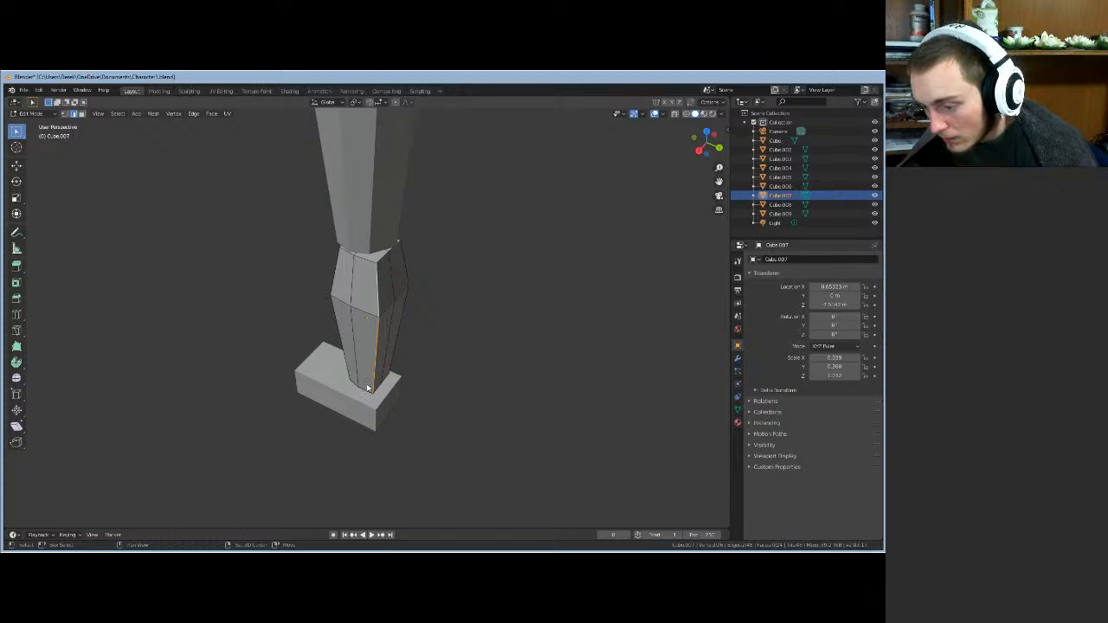
pyautogui.press('g')
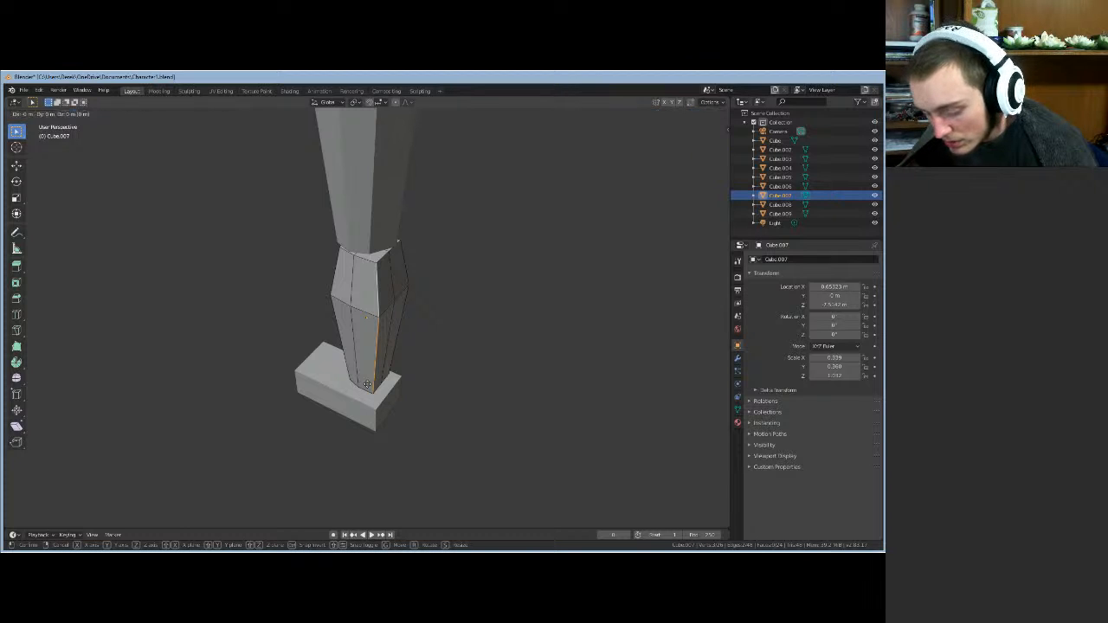
pyautogui.hotkey('shift', 'z')
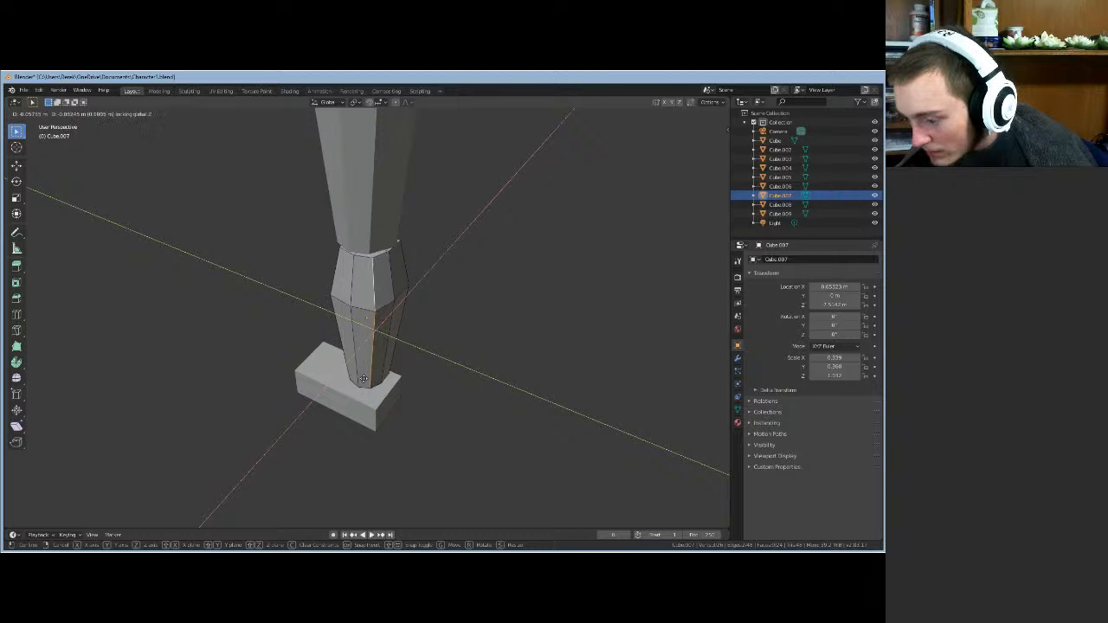
pyautogui.click(365, 382)
pyautogui.moveTo(471, 389); pyautogui.dragTo(477, 372, button='middle')
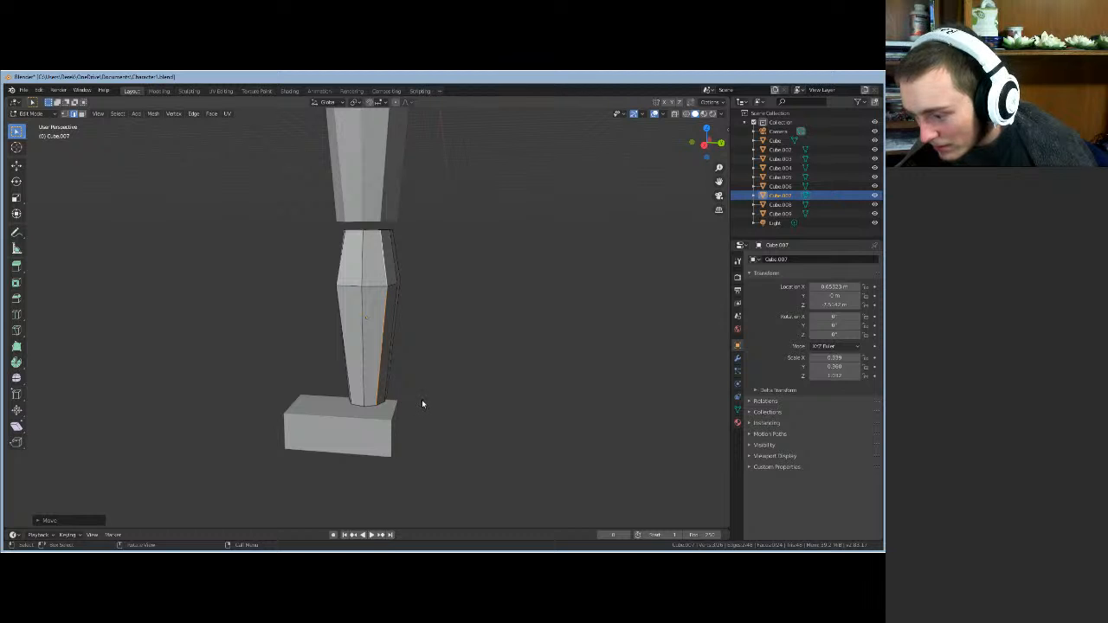
pyautogui.moveTo(422, 404); pyautogui.dragTo(327, 436, button='middle')
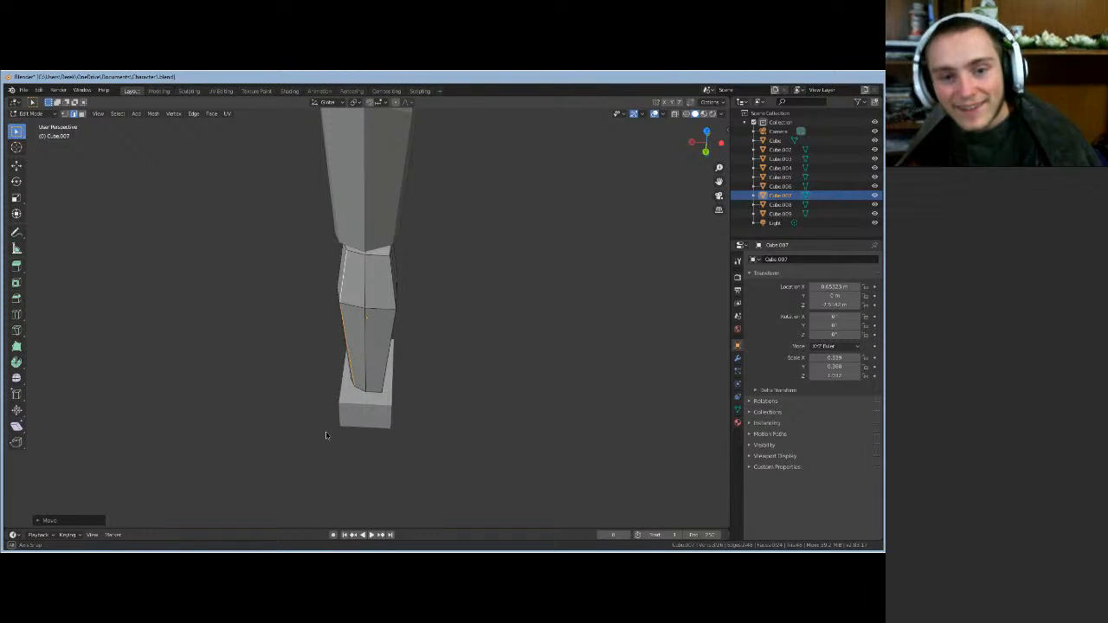
# - Shift the front vertical edge of the lower limb horizontally with Z locked
pyautogui.moveTo(326, 436); pyautogui.dragTo(377, 374, button='middle')
pyautogui.click(374, 320)
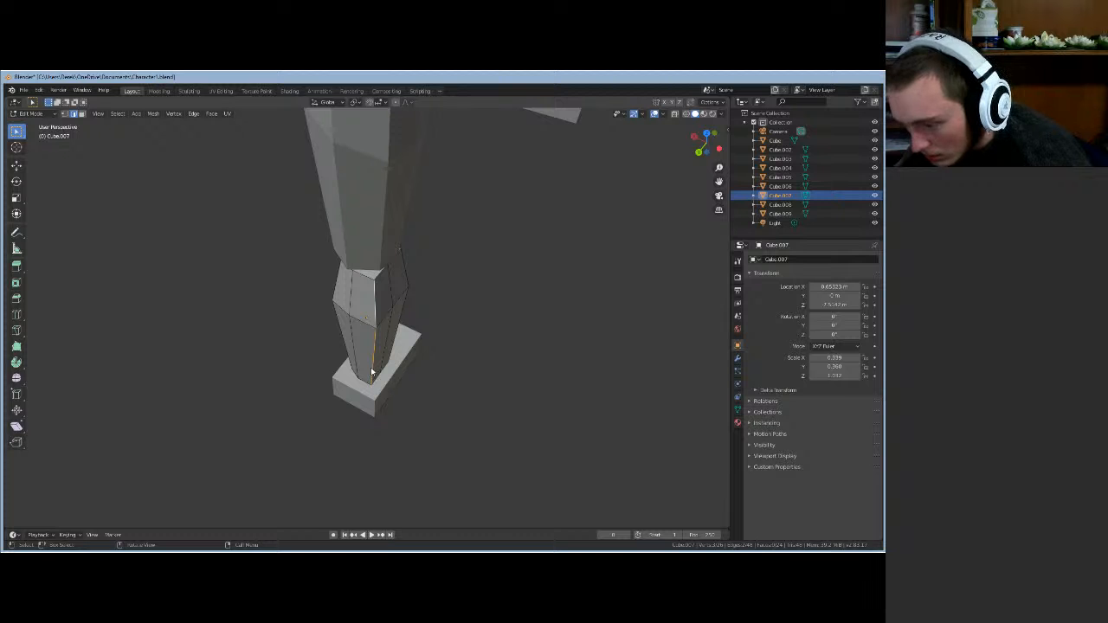
pyautogui.press('g')
pyautogui.hotkey('shift', 'z')
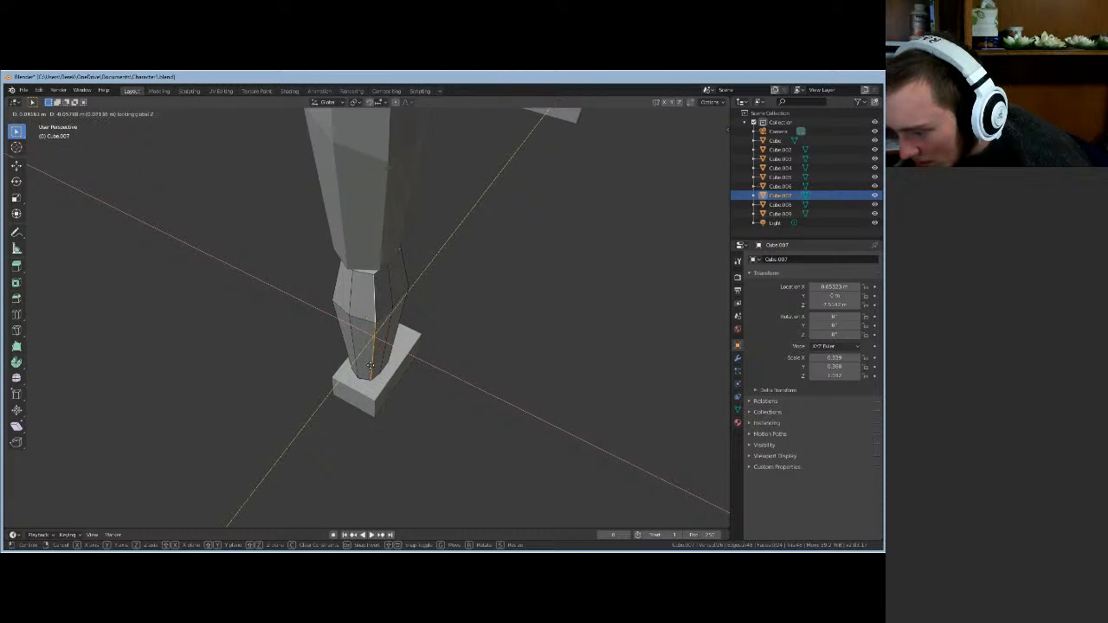
pyautogui.click(371, 365)
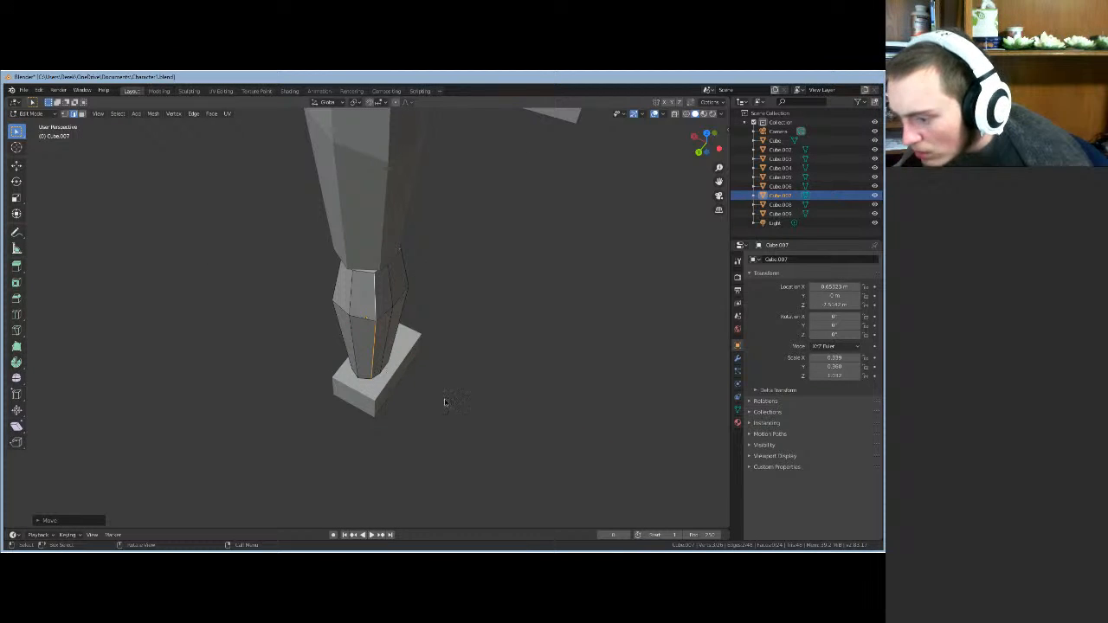
pyautogui.moveTo(445, 401); pyautogui.dragTo(413, 374, button='middle')
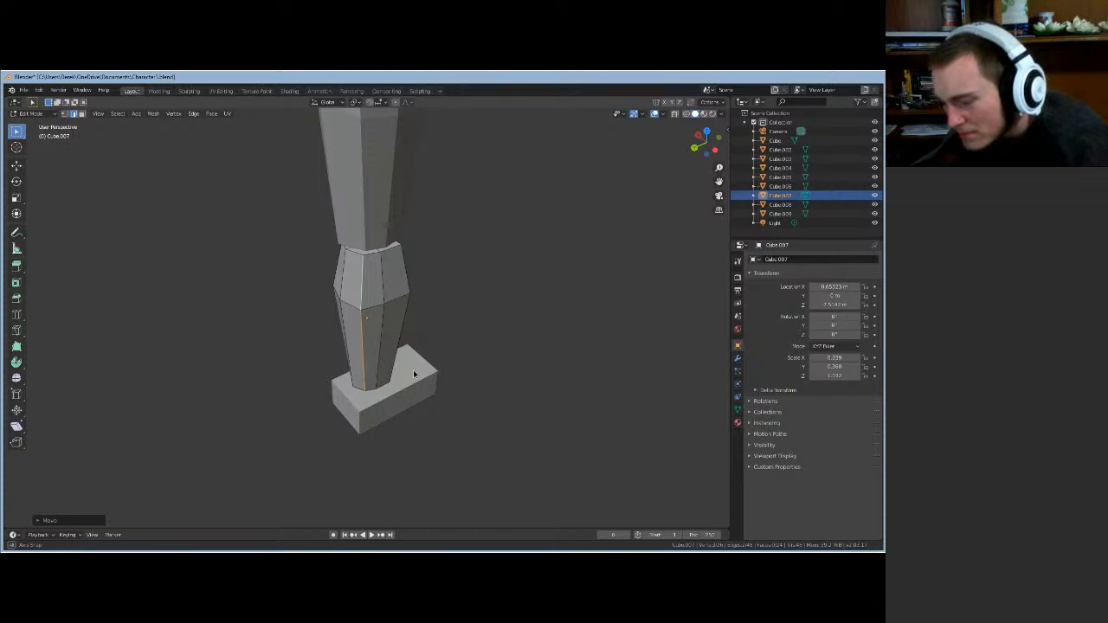
# - Move the selected lower-leg edges, cancelling a second attempted move
pyautogui.moveTo(413, 374); pyautogui.dragTo(469, 393, button='middle')
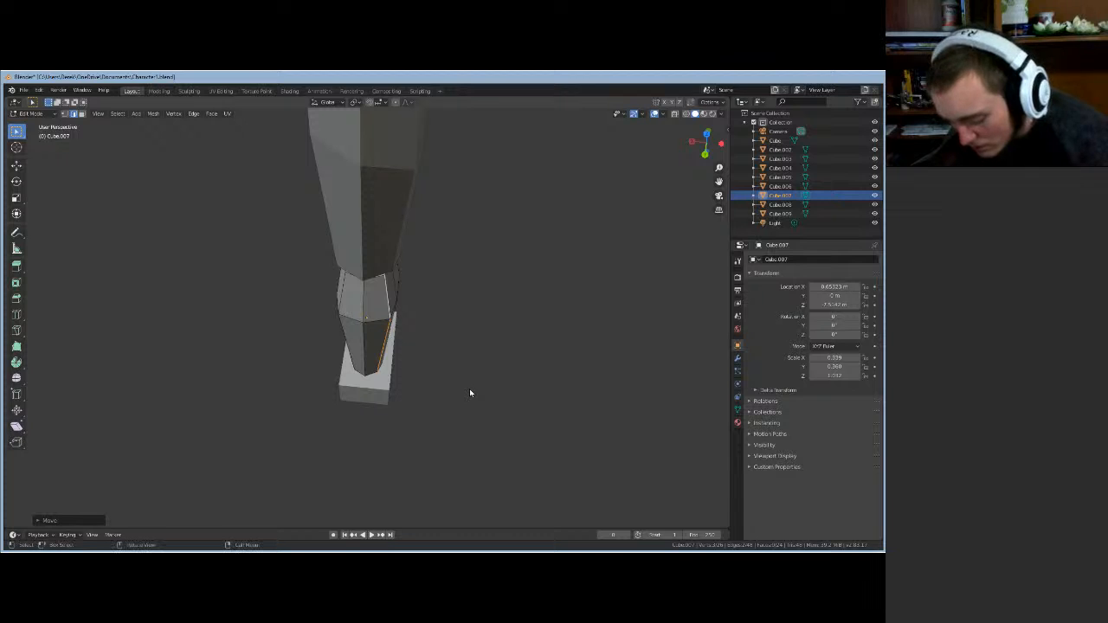
pyautogui.press('g')
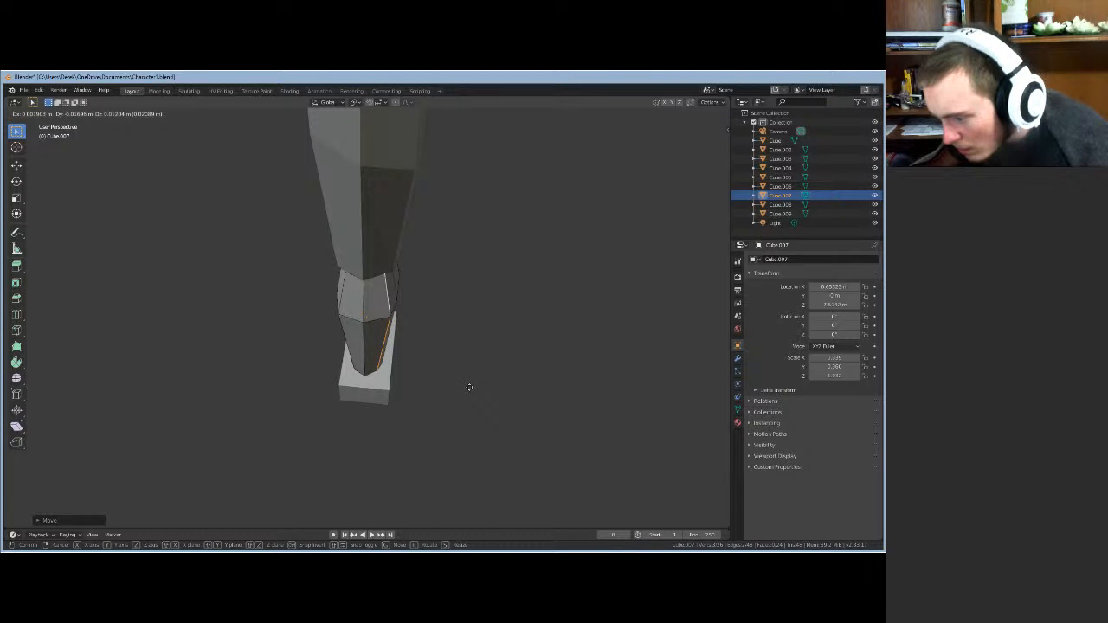
pyautogui.click(470, 387)
pyautogui.moveTo(469, 387); pyautogui.dragTo(387, 393, button='middle')
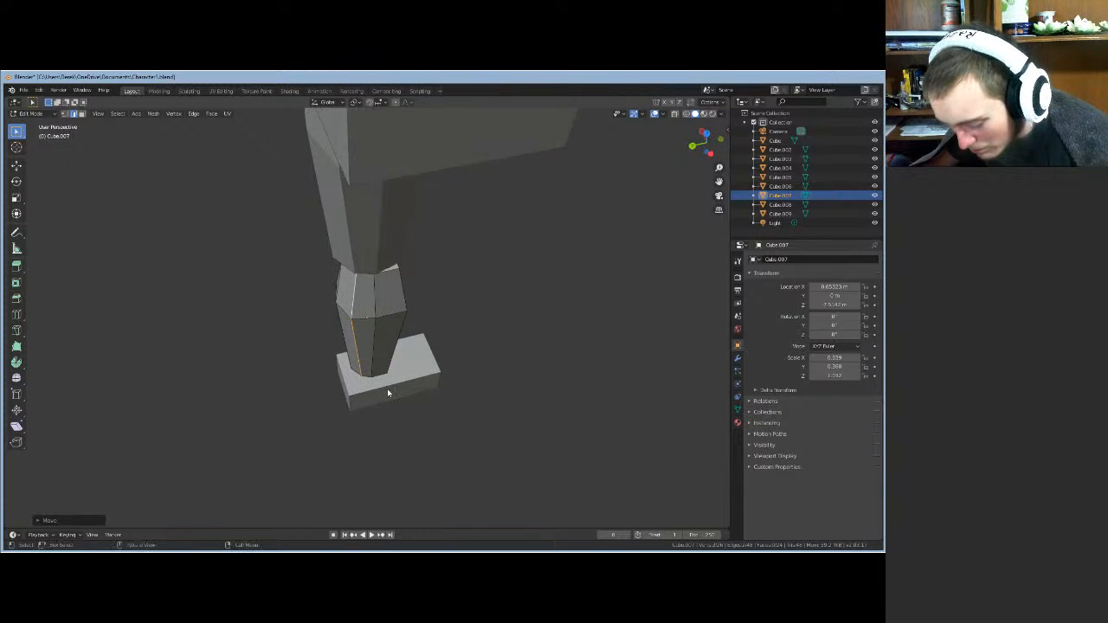
pyautogui.press('g')
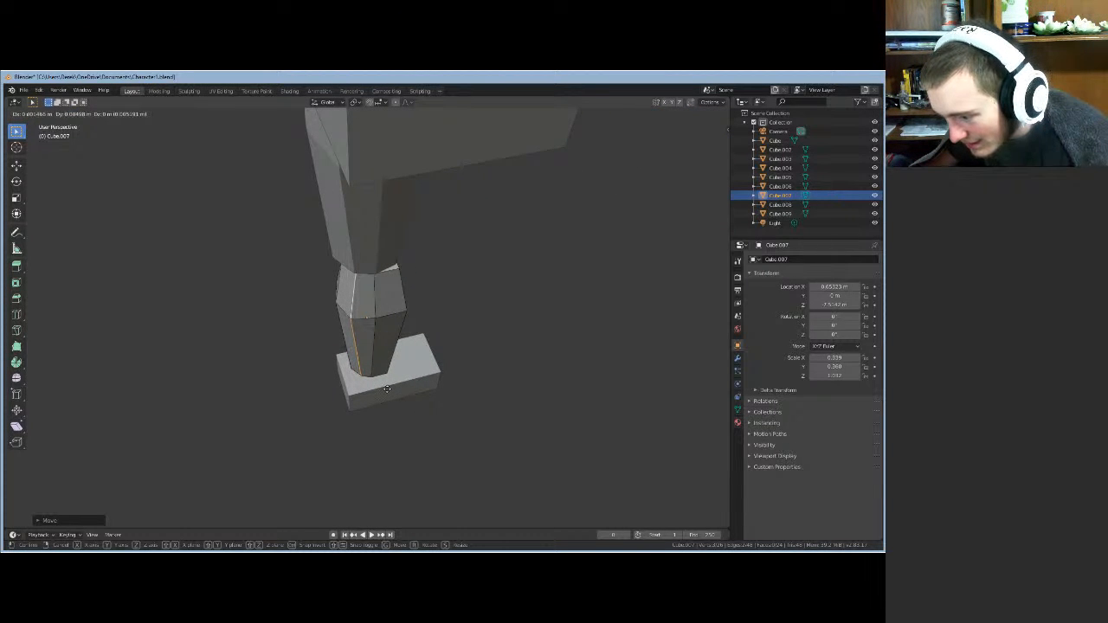
pyautogui.rightClick(386, 389)
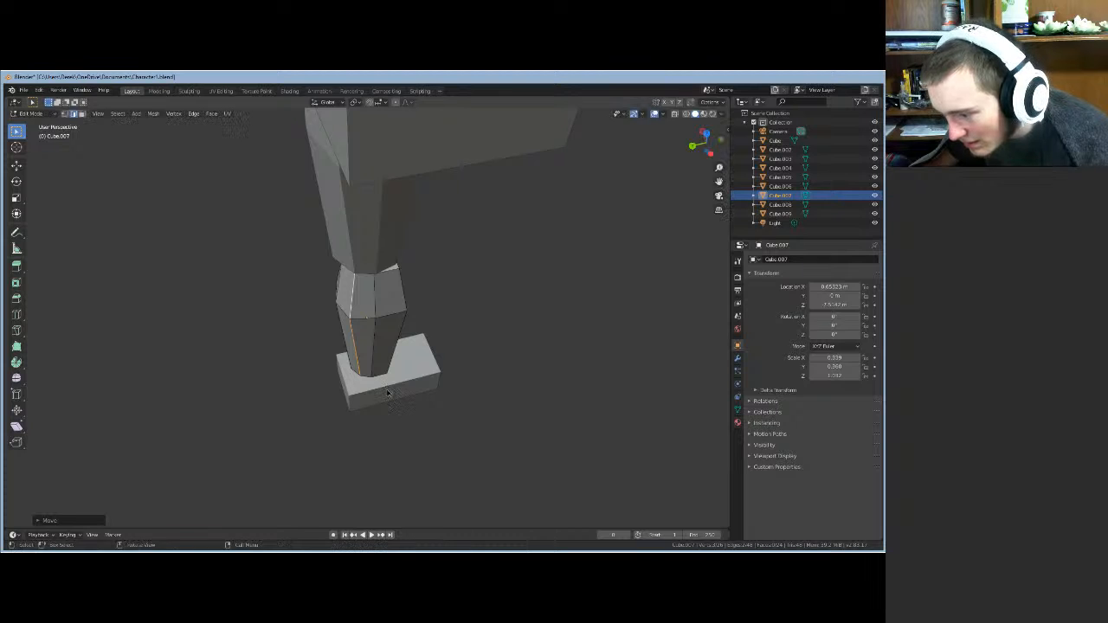
pyautogui.moveTo(386, 389); pyautogui.dragTo(500, 374, button='middle')
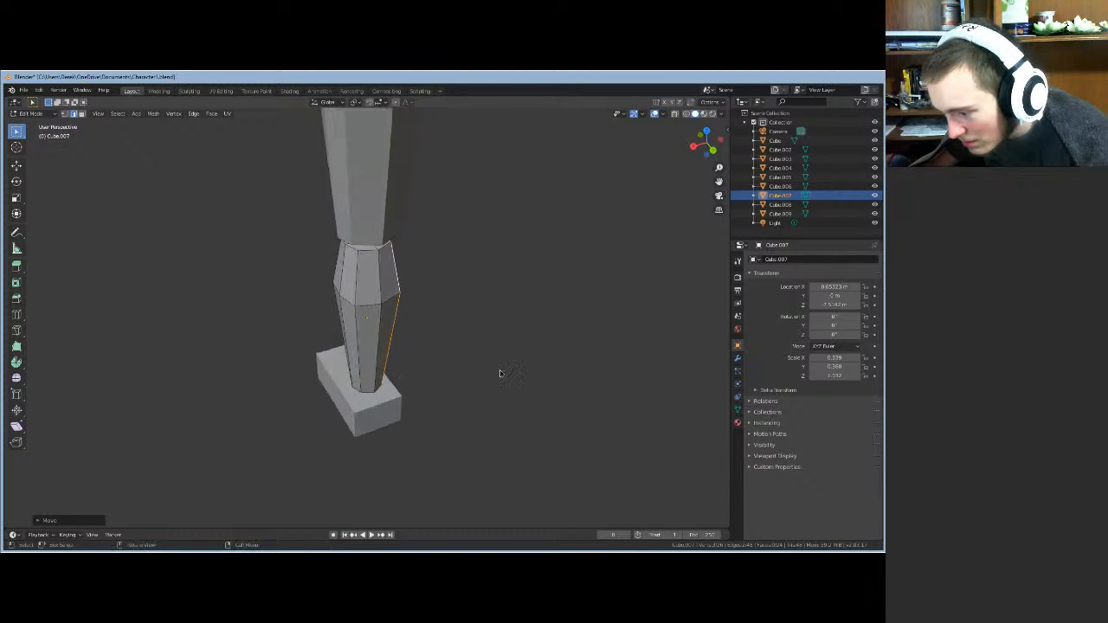
# - Select the front lower edge and the one above, then move them, constraining to X
pyautogui.click(372, 343)
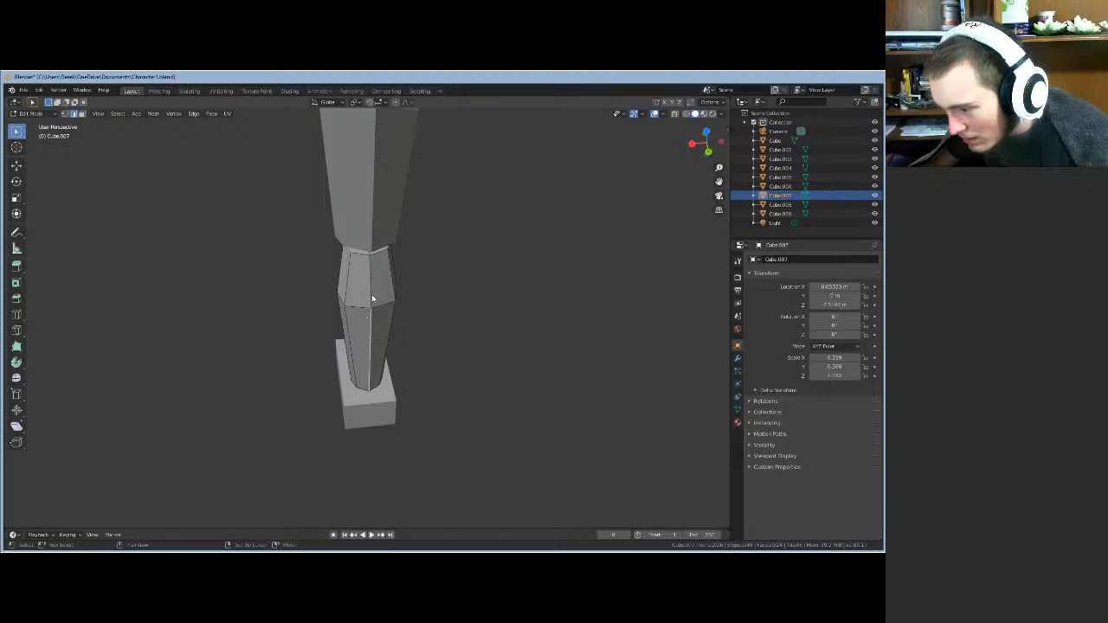
pyautogui.keyDown('shift'); pyautogui.click(371, 295); pyautogui.keyUp('shift')
pyautogui.moveTo(440, 370); pyautogui.dragTo(462, 372, button='middle')
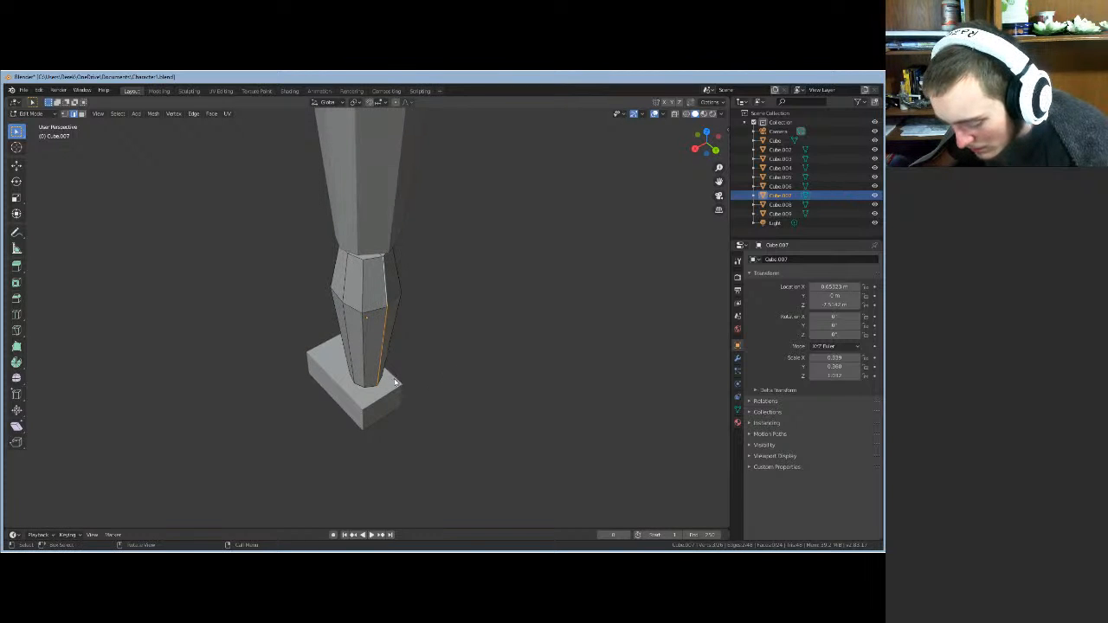
pyautogui.press('g')
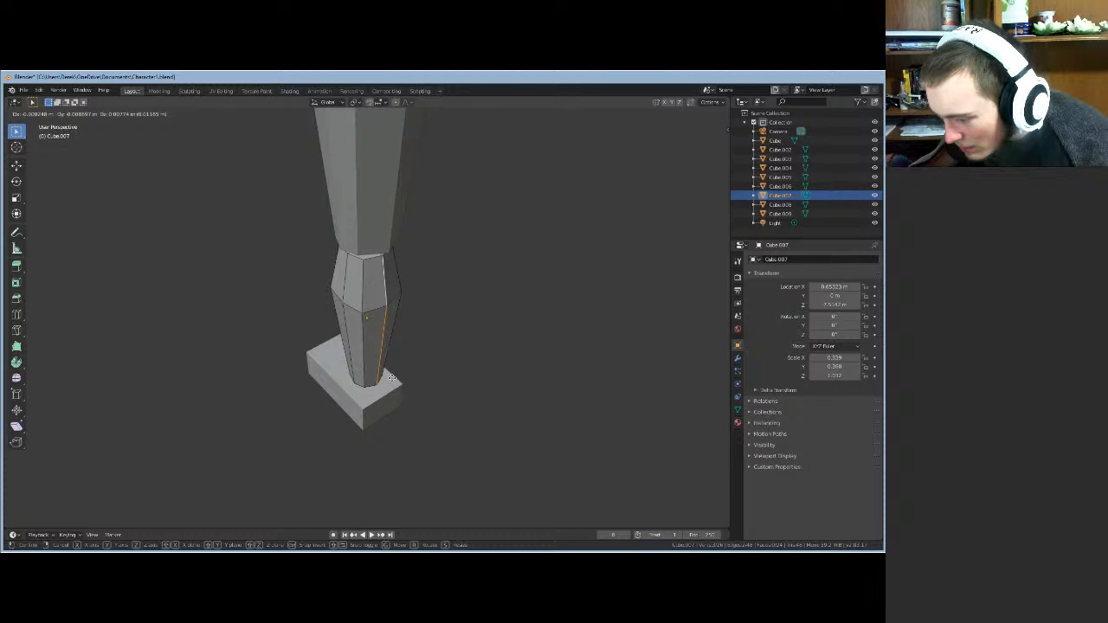
pyautogui.click(392, 379)
pyautogui.moveTo(522, 365); pyautogui.dragTo(455, 366, button='middle')
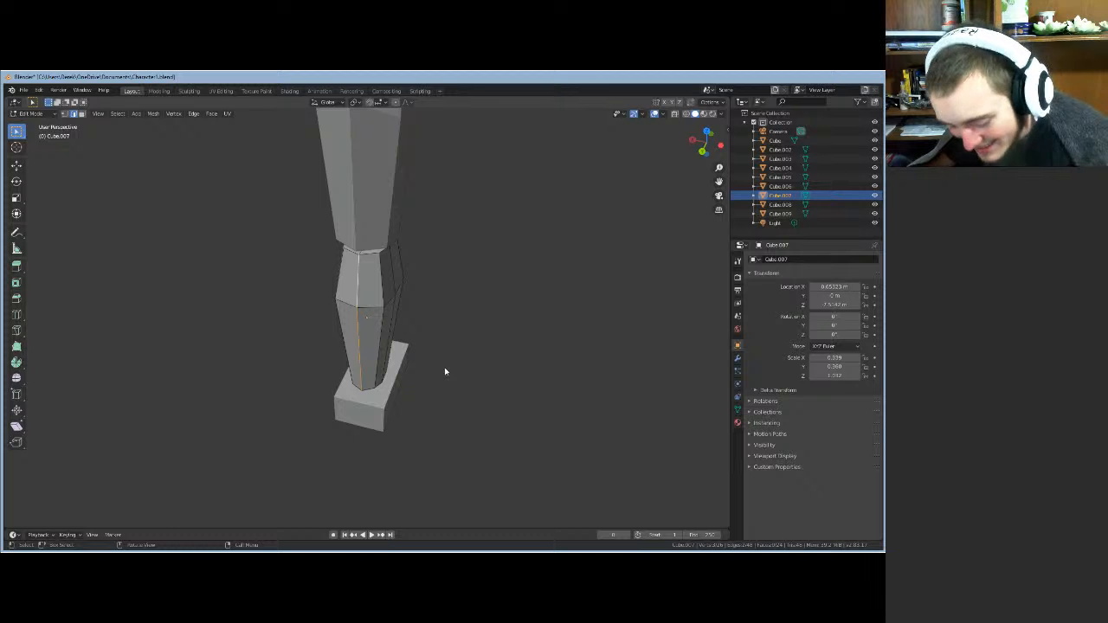
pyautogui.press('g')
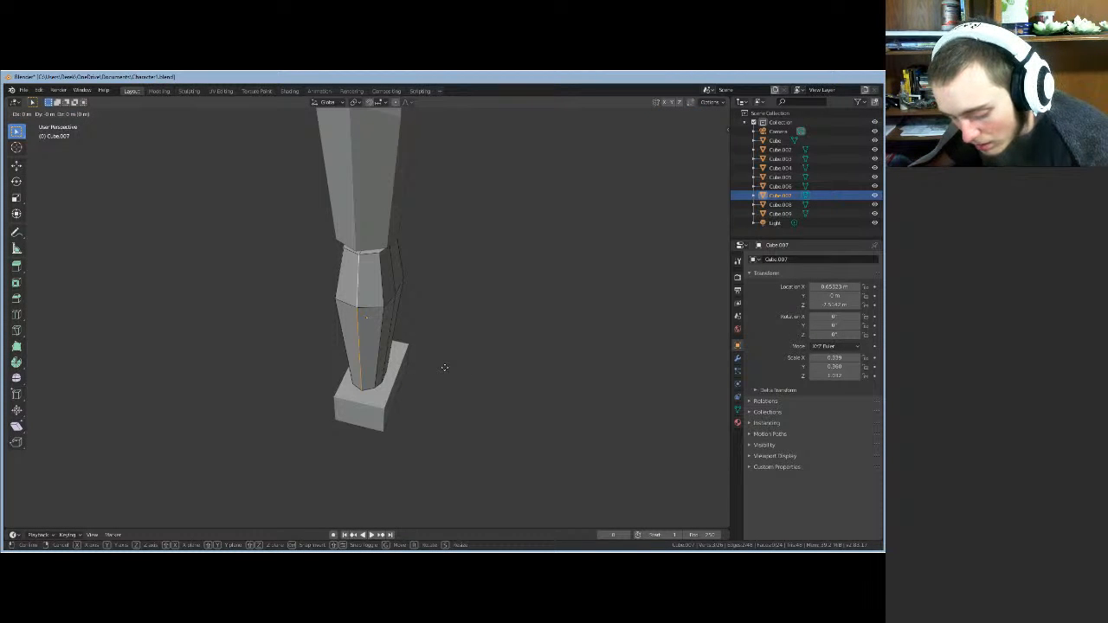
pyautogui.press('x')
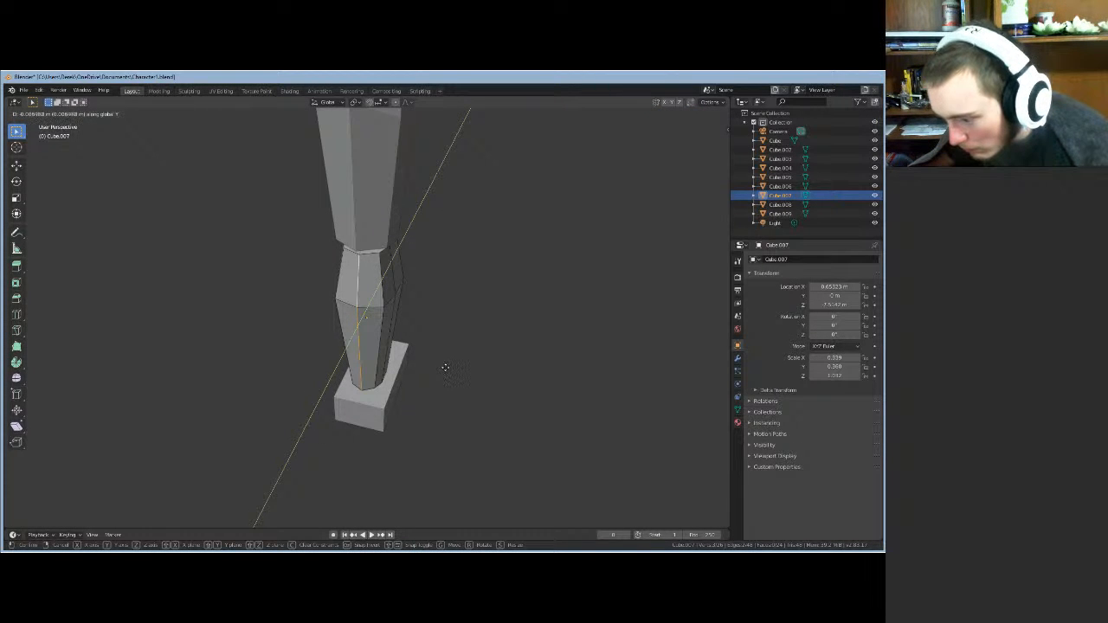
pyautogui.click(446, 372)
# - Move the vertices along Y to narrow toward the foot, then select a lower-leg edge
pyautogui.moveTo(420, 375); pyautogui.dragTo(485, 366, button='middle')
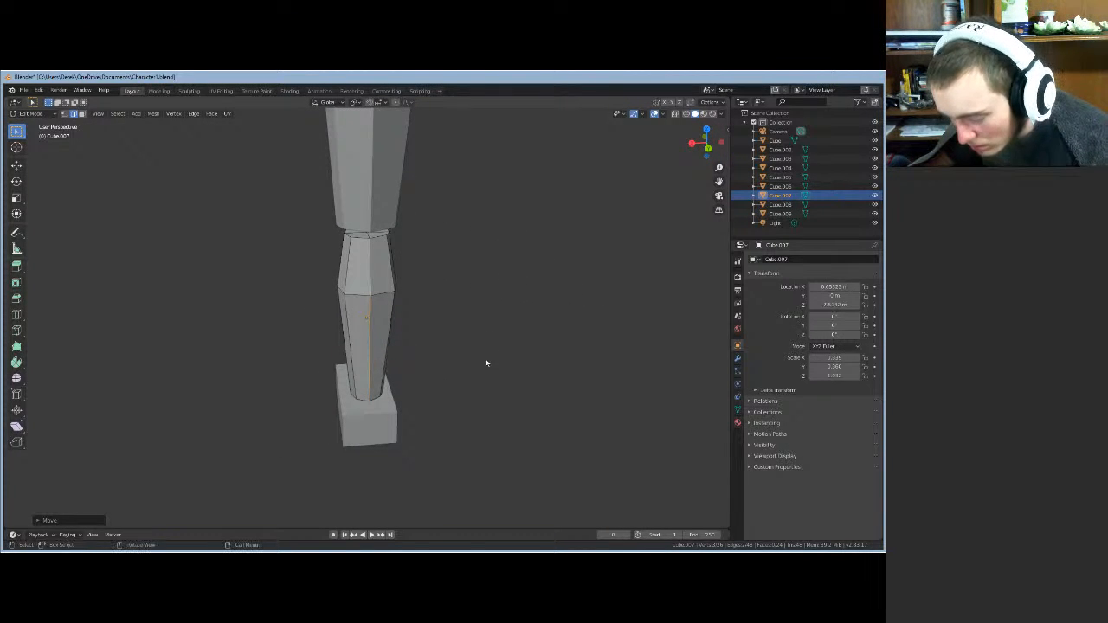
pyautogui.press('g')
pyautogui.press('y')
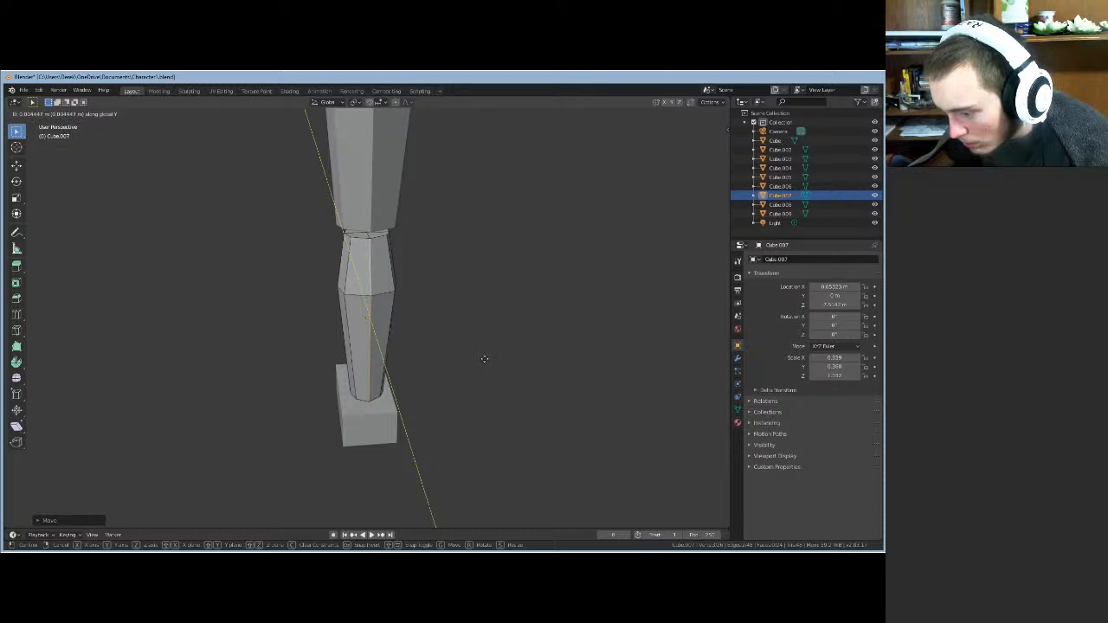
pyautogui.click(484, 358)
pyautogui.moveTo(485, 366); pyautogui.dragTo(415, 332, button='middle')
pyautogui.moveTo(490, 355); pyautogui.dragTo(367, 373, button='middle')
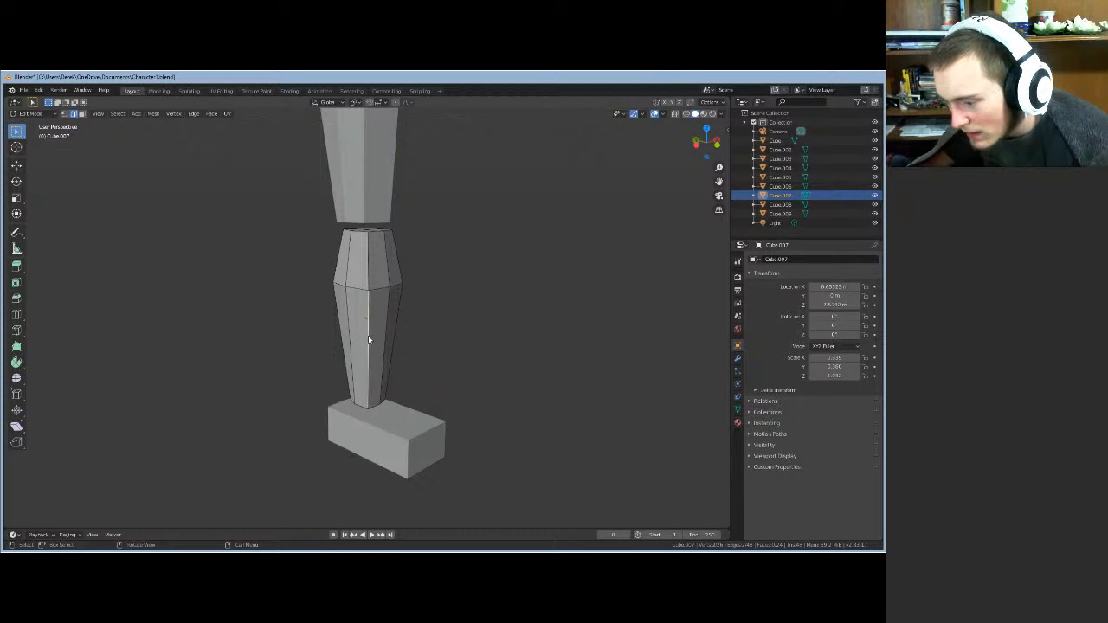
pyautogui.keyDown('alt'); pyautogui.click(367, 275); pyautogui.keyUp('alt')
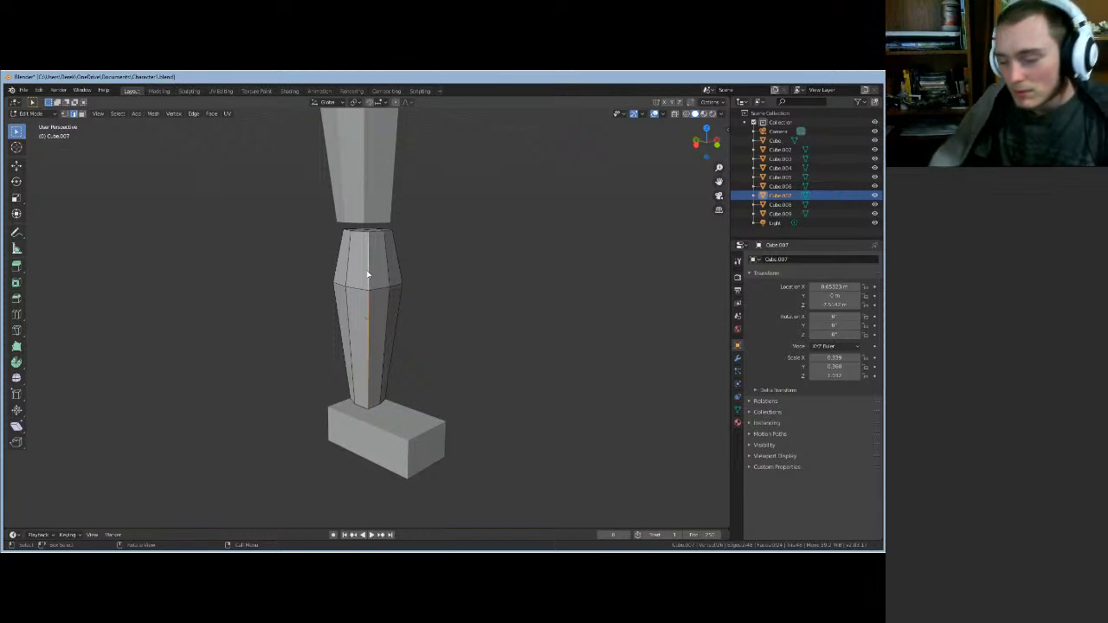
pyautogui.moveTo(421, 364); pyautogui.dragTo(419, 398, button='middle')
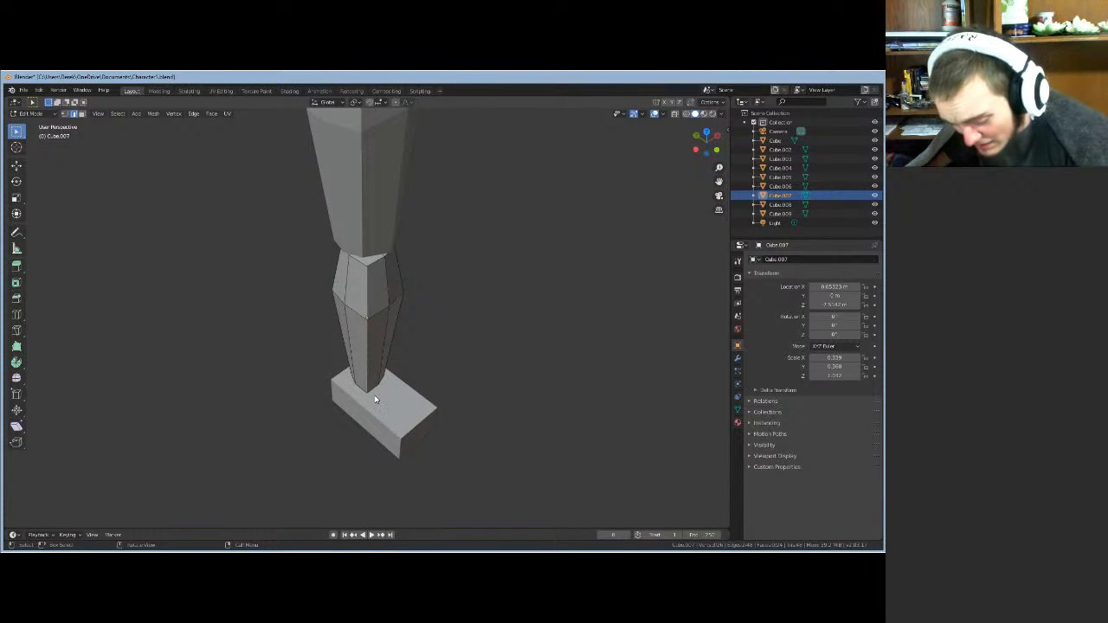
# - Move the selected bottom edge of the shin sideways twice, keeping its height fixed
pyautogui.press('g')
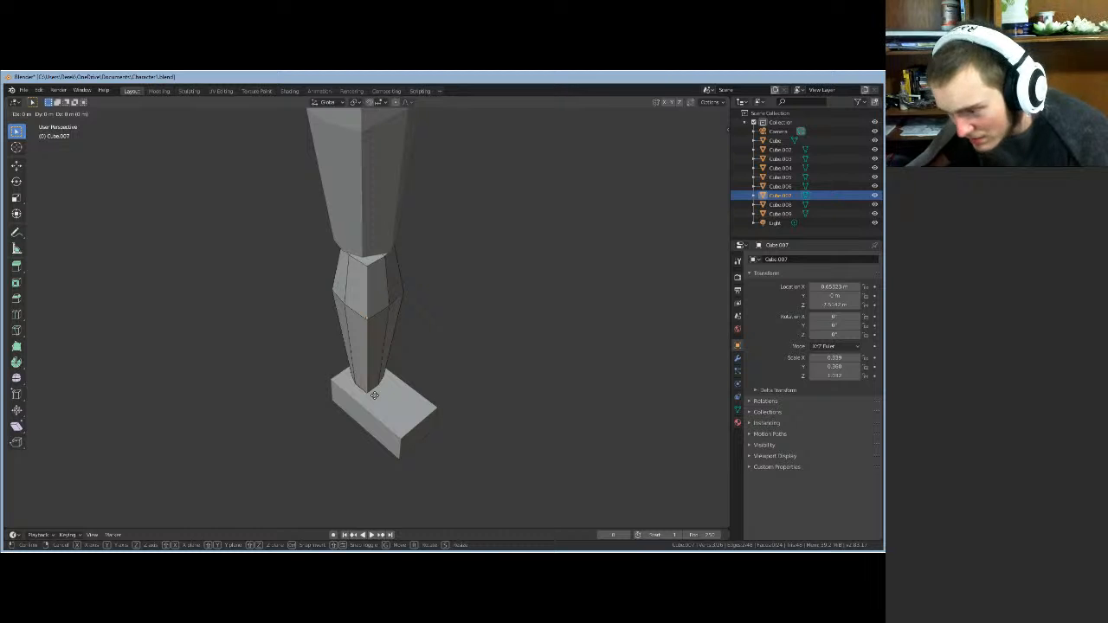
pyautogui.hotkey('shift', 'z')
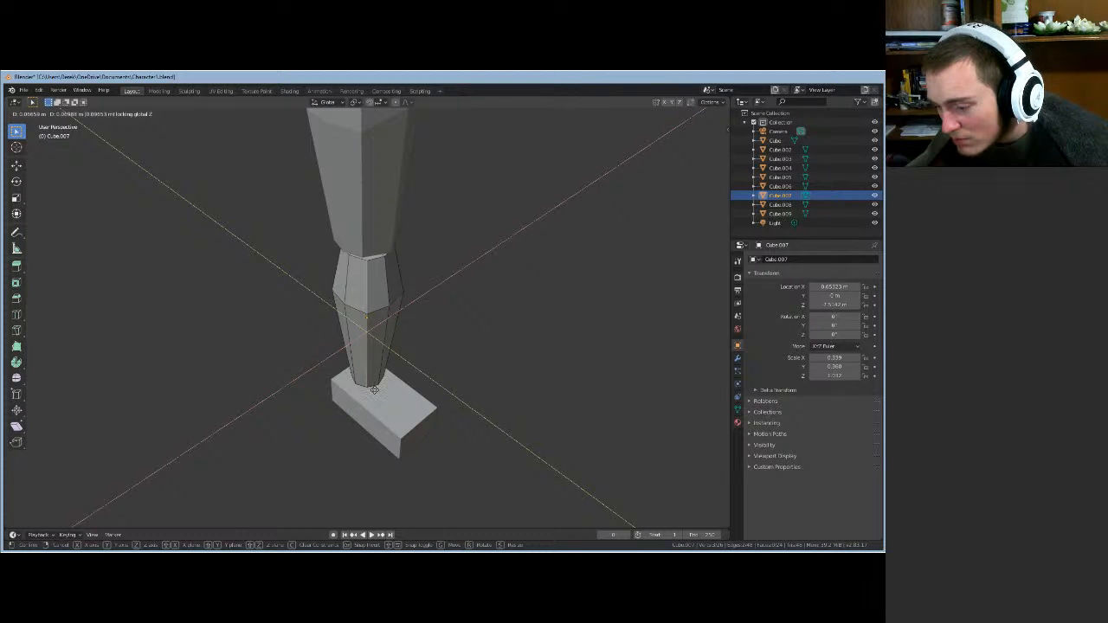
pyautogui.click(374, 390)
pyautogui.moveTo(419, 391); pyautogui.dragTo(387, 401, button='middle')
pyautogui.press('g')
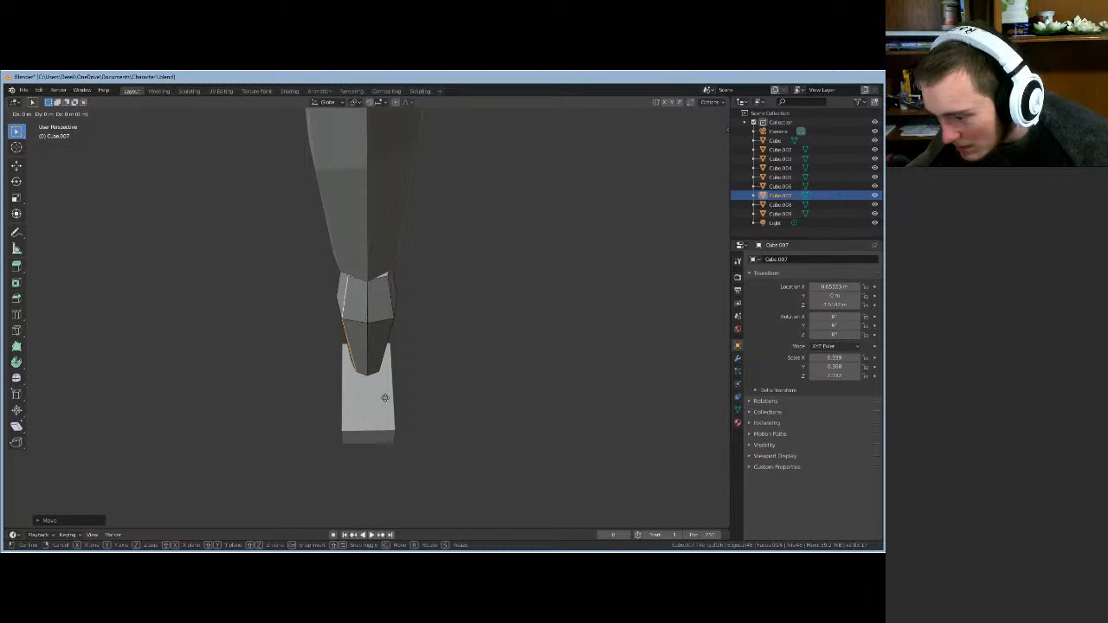
pyautogui.hotkey('shift', 'z')
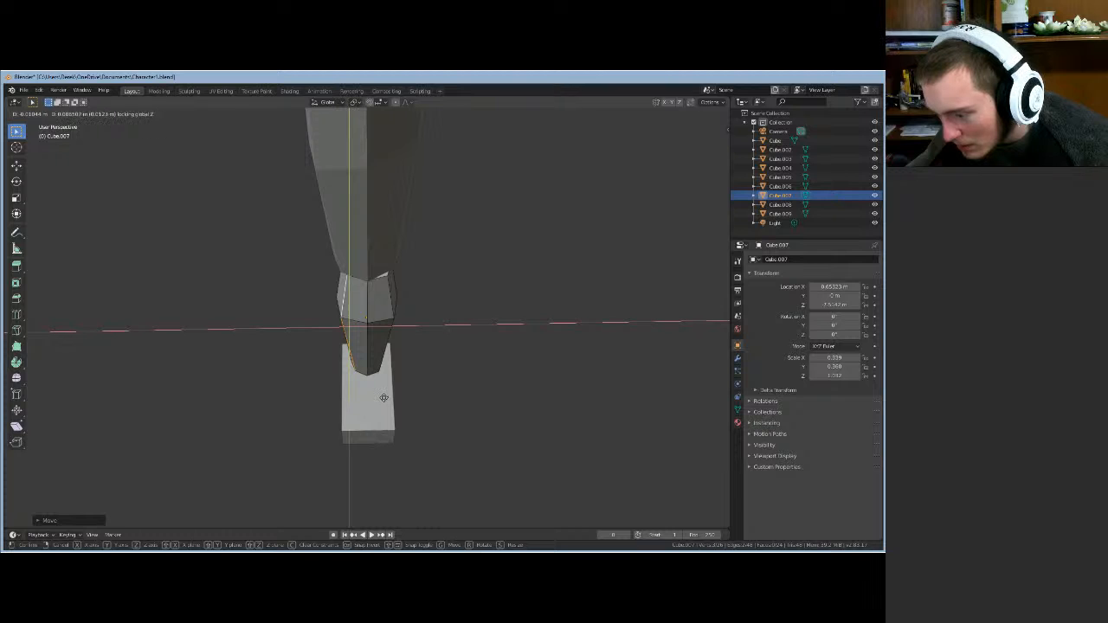
pyautogui.click(383, 399)
pyautogui.moveTo(384, 398); pyautogui.dragTo(438, 419, button='middle')
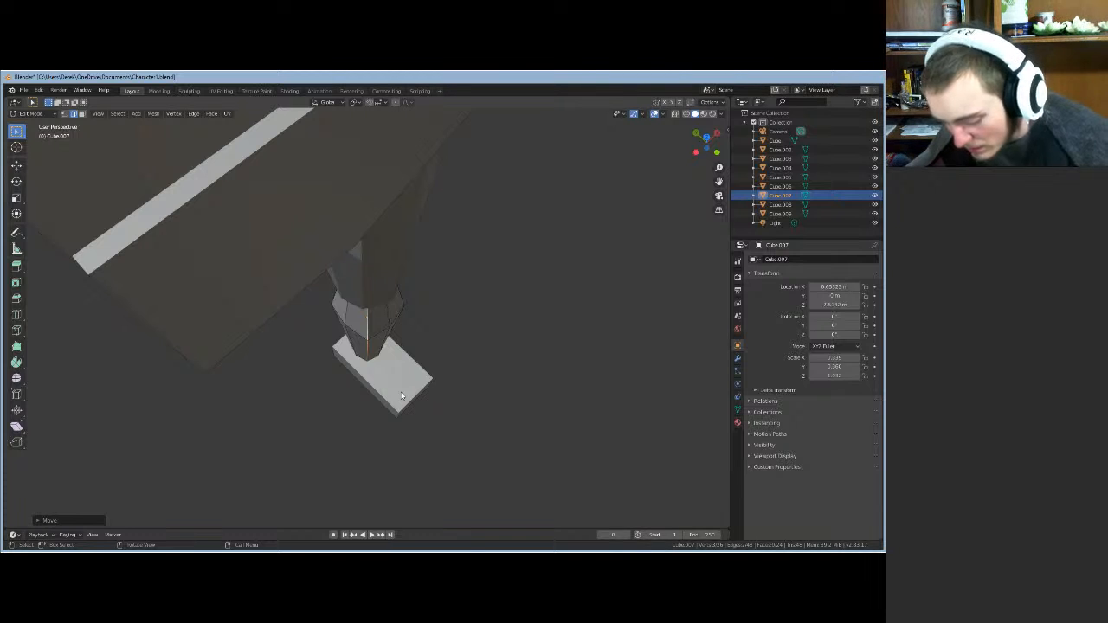
# - Shift the bottom edge horizontally once more, then cancel a further attempted move
pyautogui.press('g')
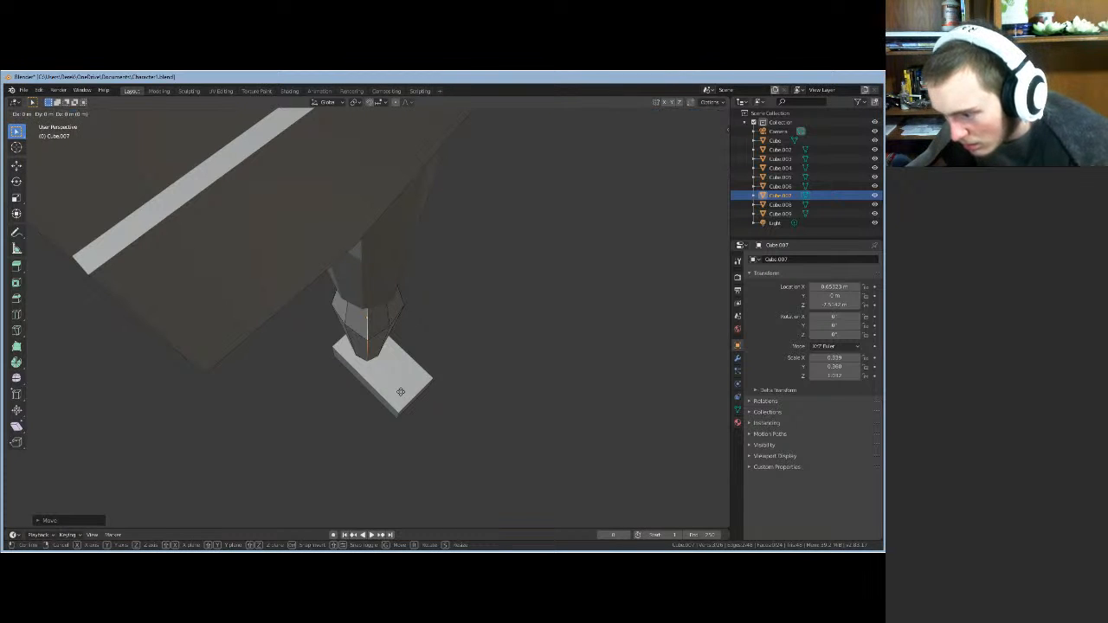
pyautogui.hotkey('shift', 'z')
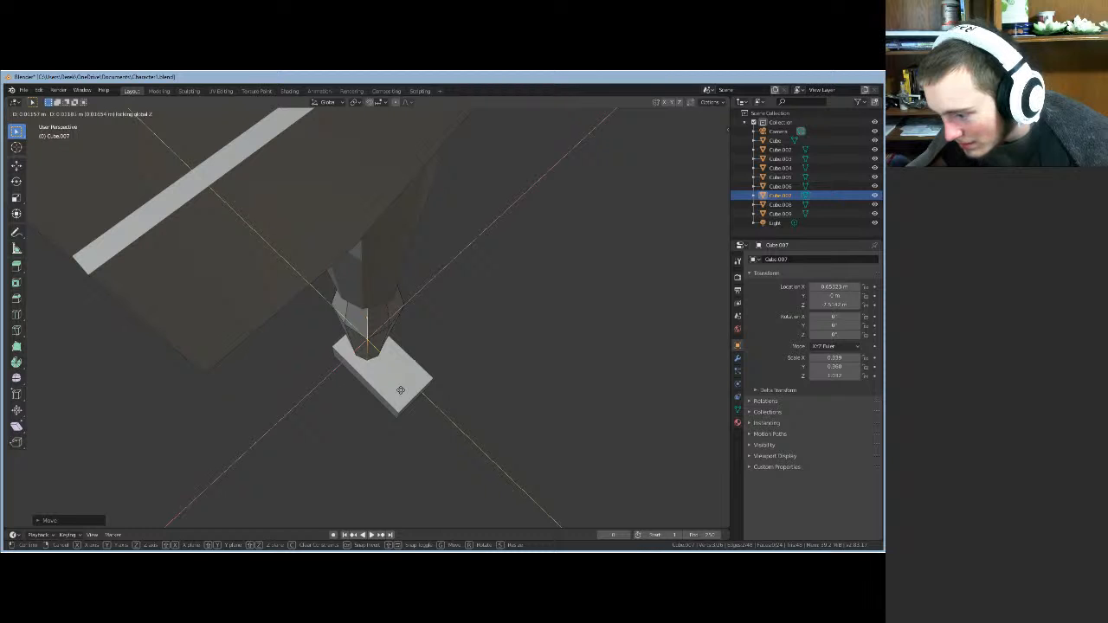
pyautogui.click(401, 392)
pyautogui.moveTo(418, 379); pyautogui.dragTo(375, 310, button='middle')
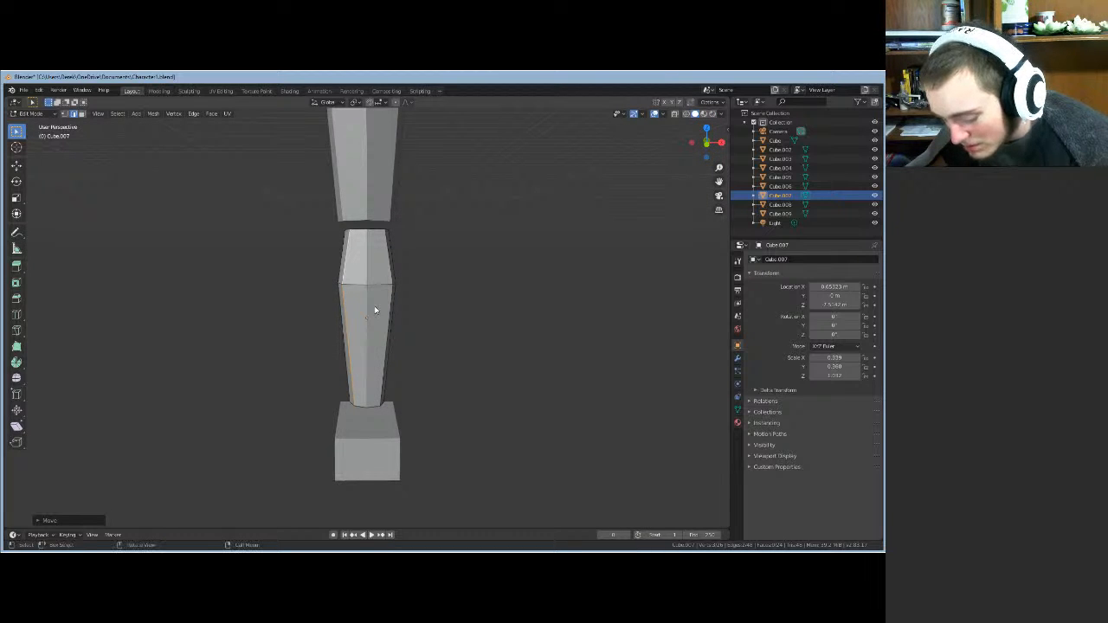
pyautogui.press('g')
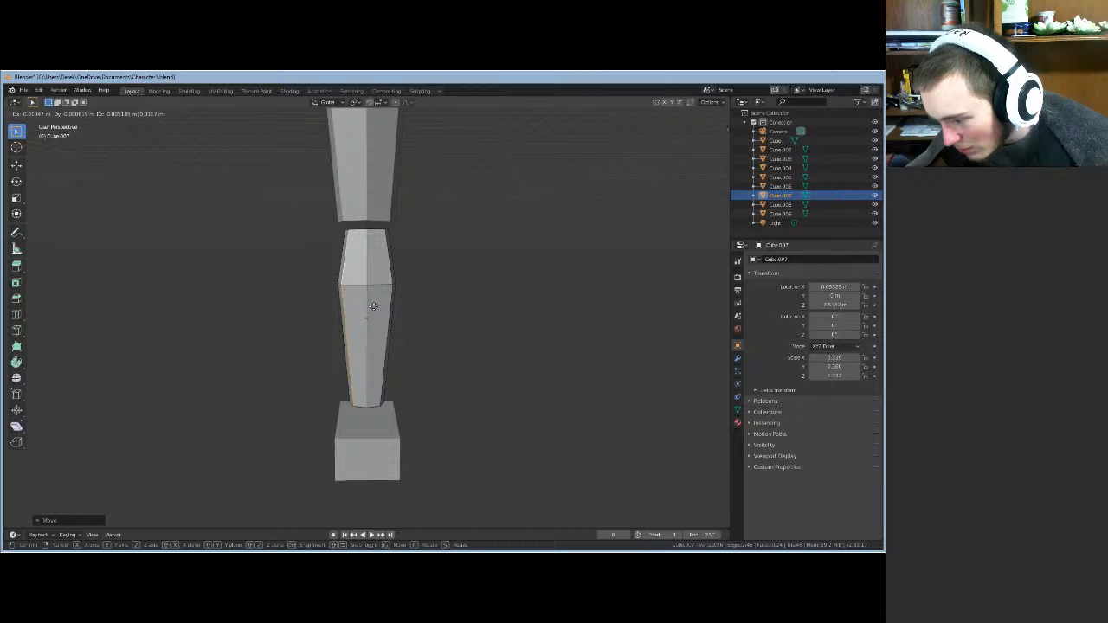
pyautogui.press('Escape')
pyautogui.moveTo(374, 310); pyautogui.dragTo(418, 403, button='middle')
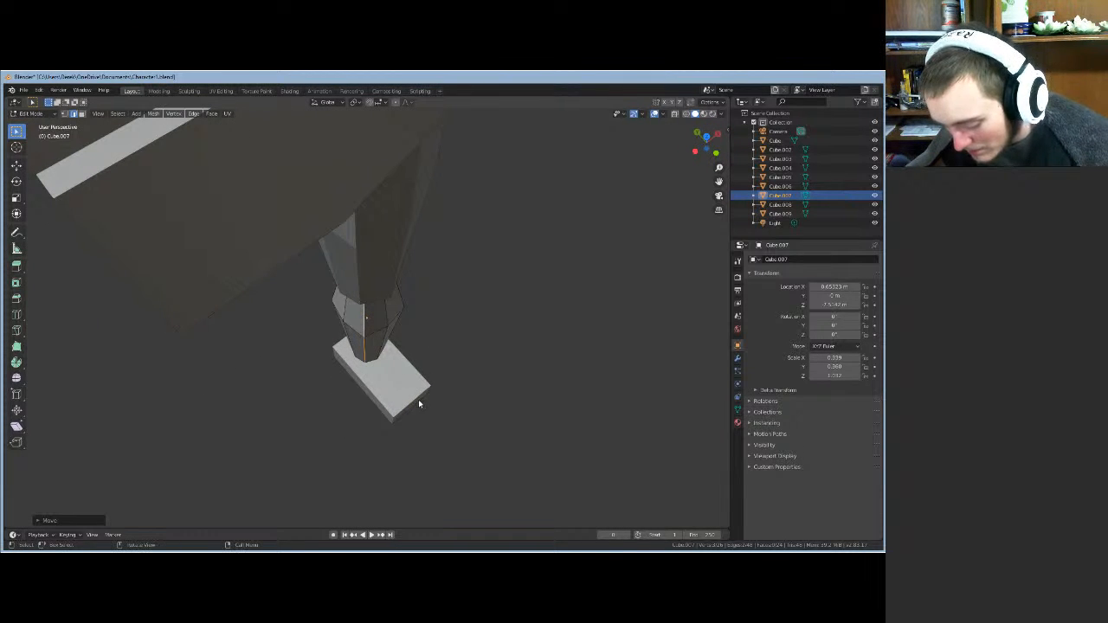
# - Nudge the edge again, add a second bottom edge, and move both horizontally together
pyautogui.press('g')
pyautogui.hotkey('shift', 'z')
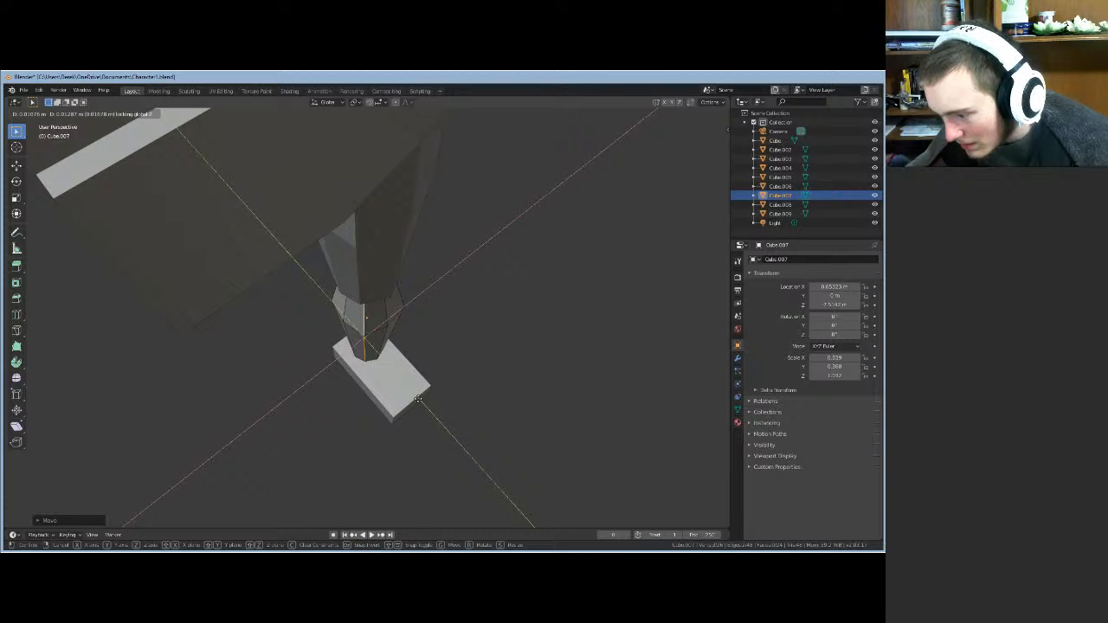
pyautogui.click(418, 400)
pyautogui.moveTo(435, 346); pyautogui.dragTo(374, 343, button='middle')
pyautogui.keyDown('shift'); pyautogui.click(376, 319); pyautogui.keyUp('shift')
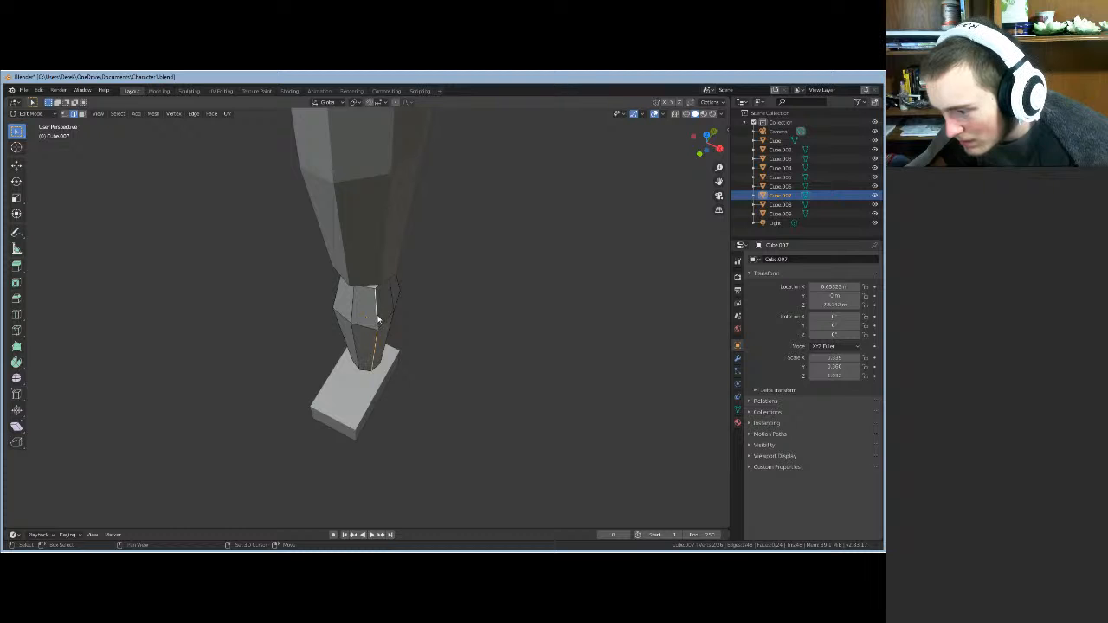
pyautogui.moveTo(412, 371); pyautogui.dragTo(400, 368, button='middle')
pyautogui.press('g')
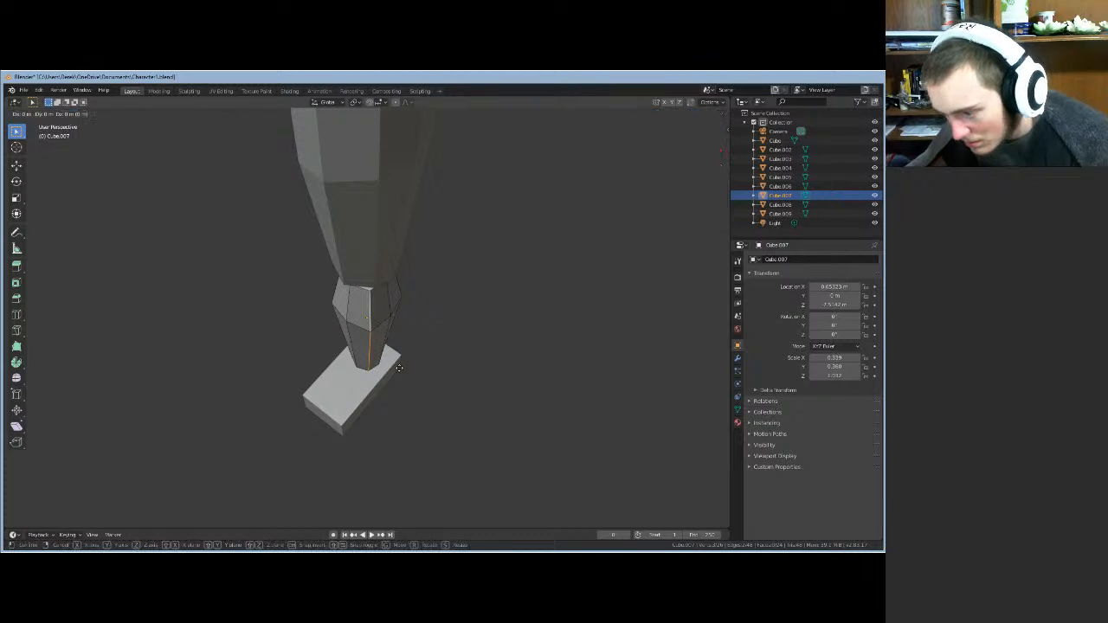
pyautogui.hotkey('shift', 'z')
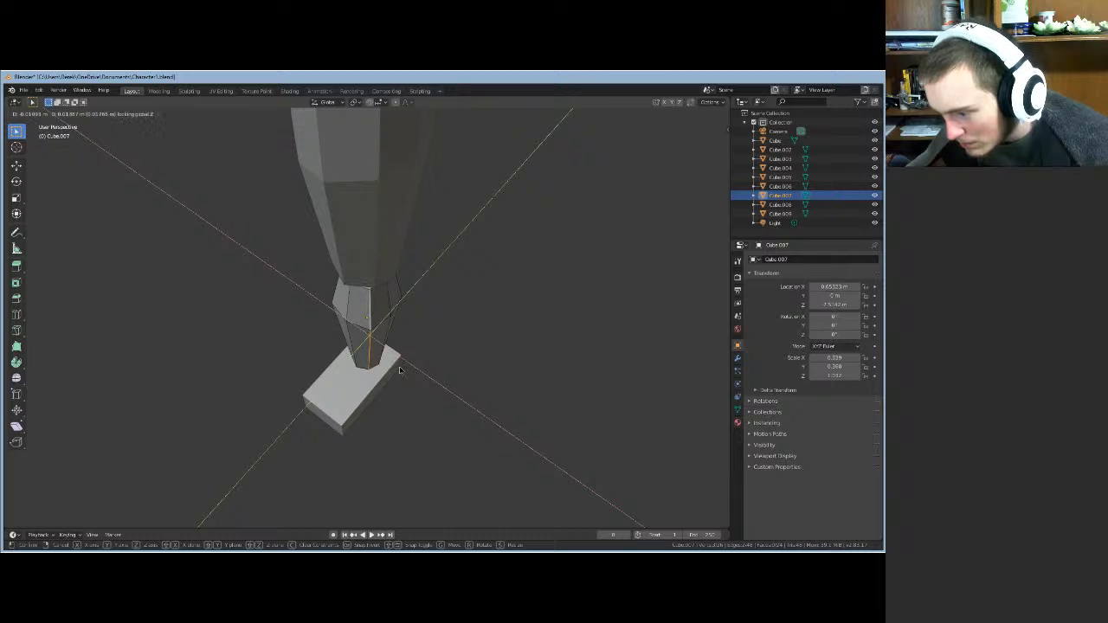
pyautogui.click(403, 373)
# - Move both bottom edges horizontally once more so the shin tapers onto the foot
pyautogui.moveTo(410, 404); pyautogui.dragTo(451, 408, button='middle')
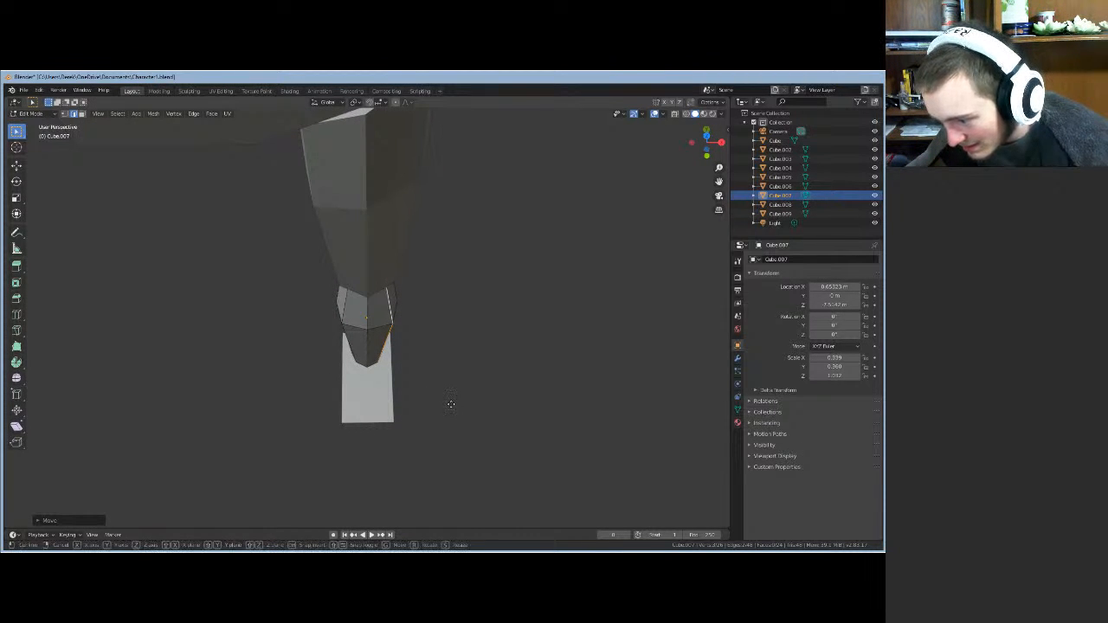
pyautogui.press('g')
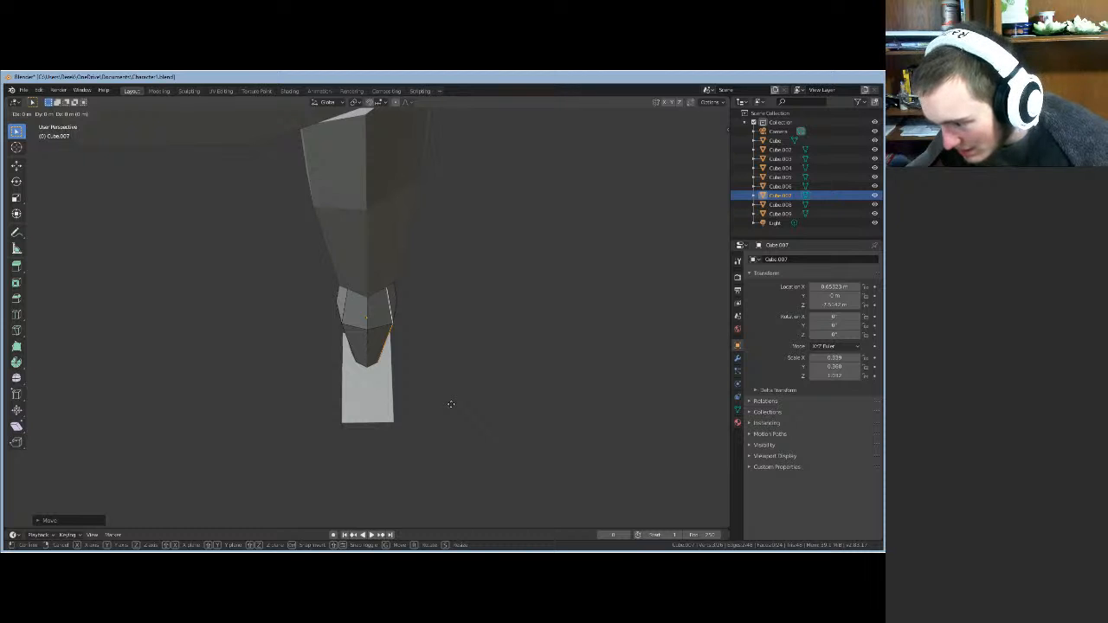
pyautogui.hotkey('shift', 'z')
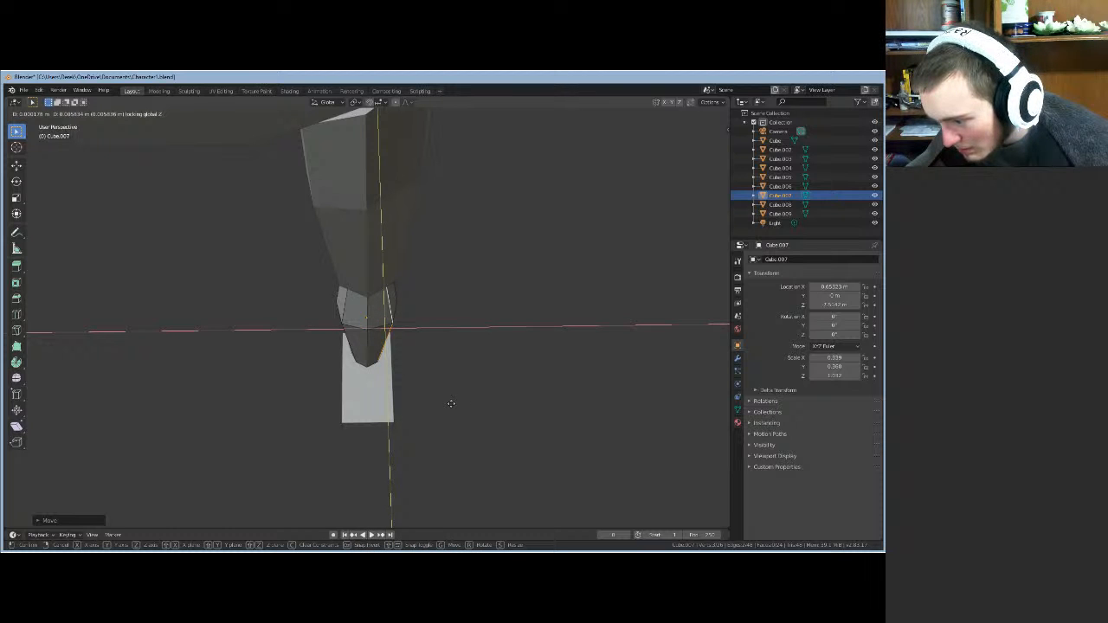
pyautogui.click(453, 407)
pyautogui.moveTo(458, 384); pyautogui.dragTo(90, 354, button='middle')
pyautogui.press('Tab')
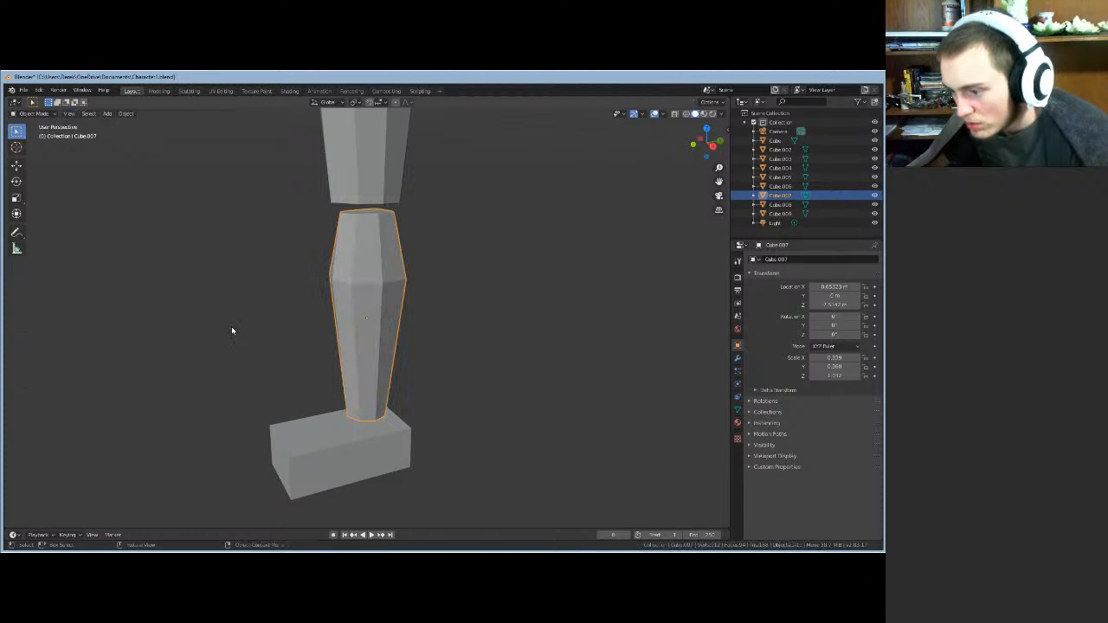
pyautogui.moveTo(245, 323); pyautogui.dragTo(220, 307, button='middle')
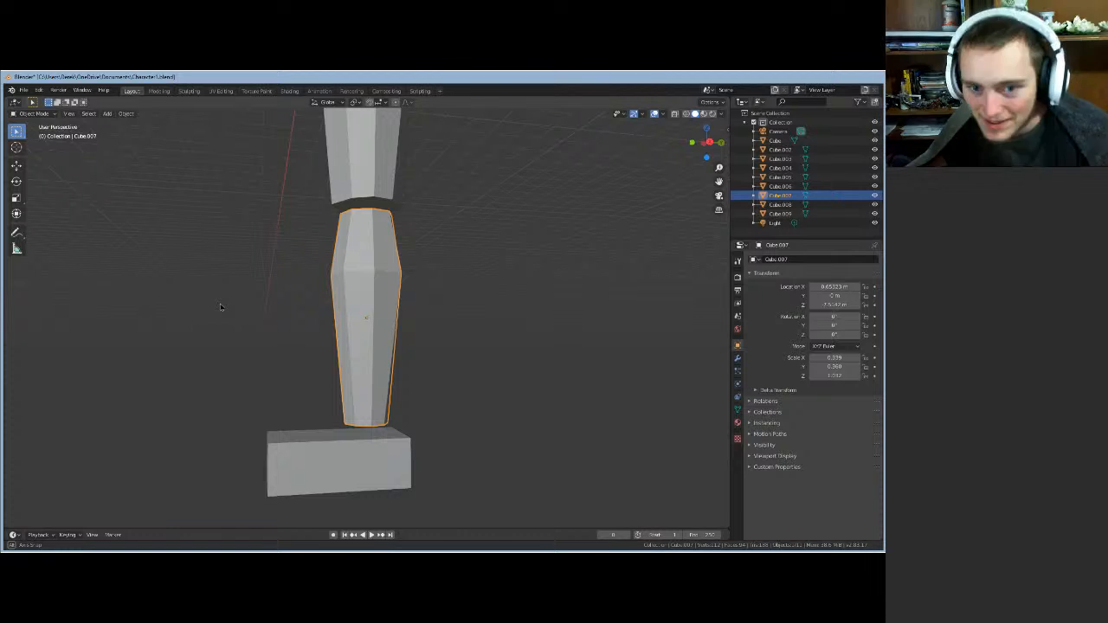
pyautogui.moveTo(221, 306); pyautogui.dragTo(312, 314, button='middle')
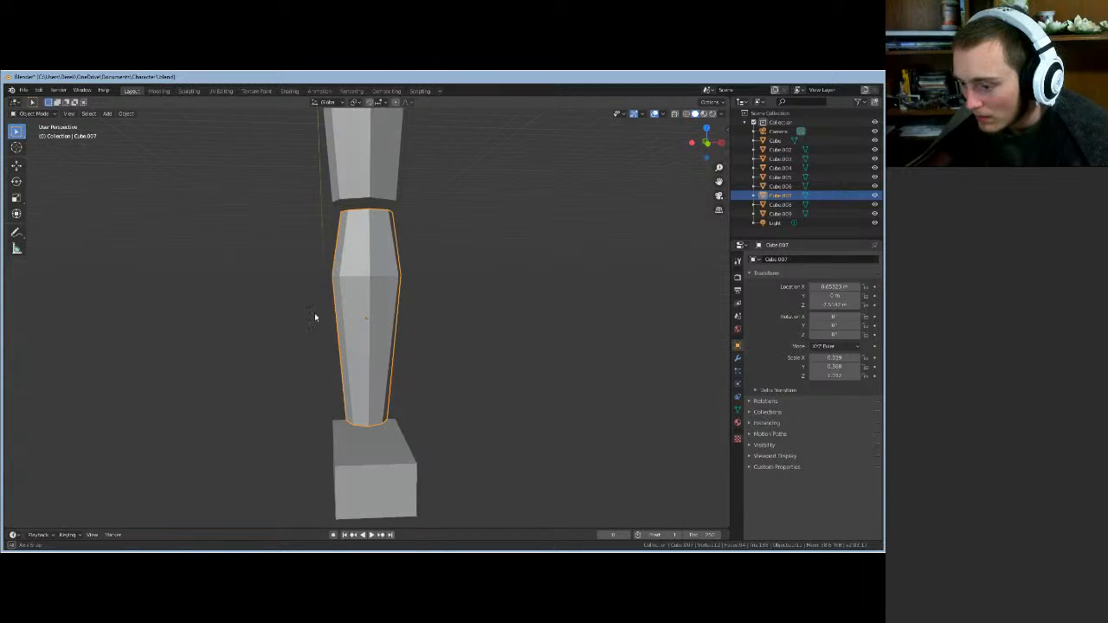
pyautogui.scroll(-3, 434, 310)
pyautogui.moveTo(436, 262); pyautogui.dragTo(390, 349, button='middle')
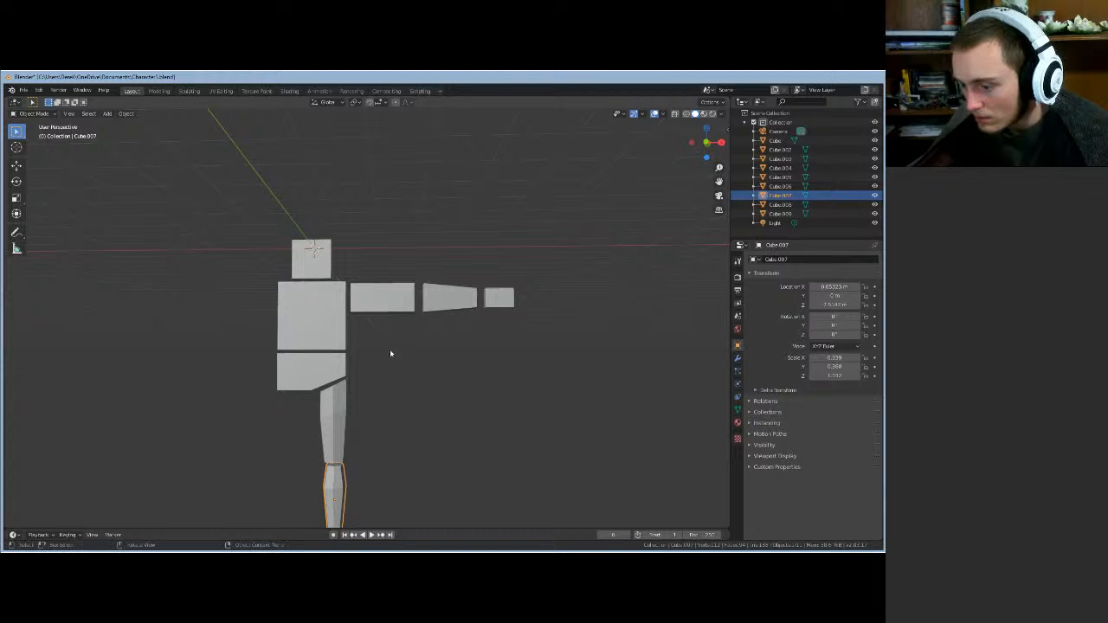
pyautogui.moveTo(411, 386)
pyautogui.mouseDown(button='middle')
pyautogui.moveTo(300, 425)
pyautogui.moveTo(205, 383)
pyautogui.moveTo(488, 379)
pyautogui.moveTo(410, 393)
pyautogui.mouseUp(button='middle')
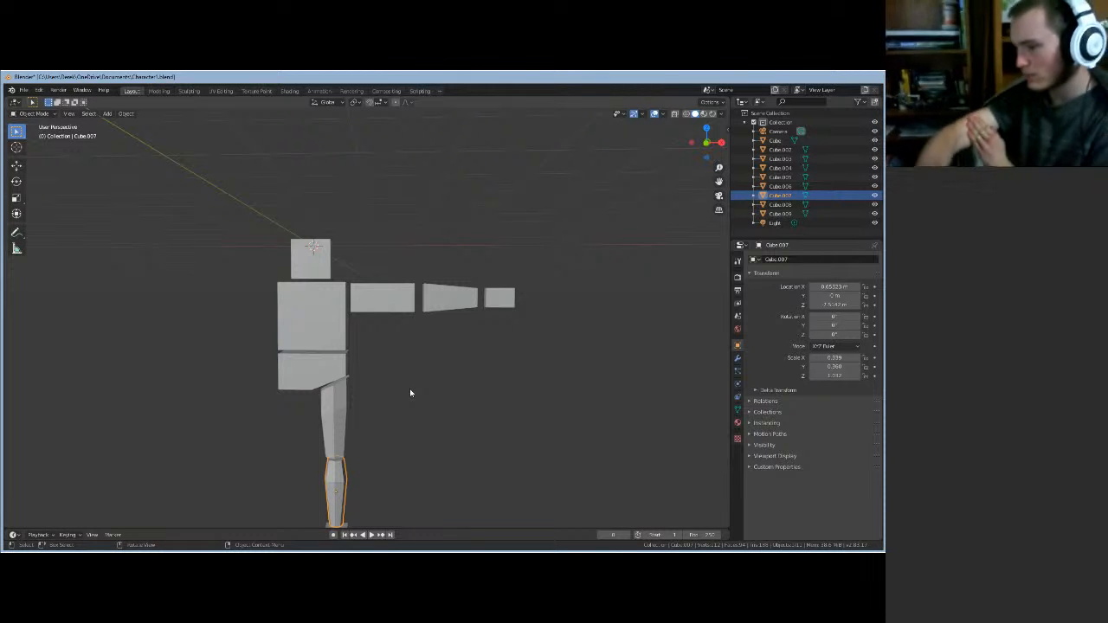
# - Select the upper-arm block Cube.003 and zoom in to frame it
pyautogui.moveTo(401, 383); pyautogui.dragTo(369, 410, button='middle')
pyautogui.click(403, 311)
pyautogui.click(72, 115)
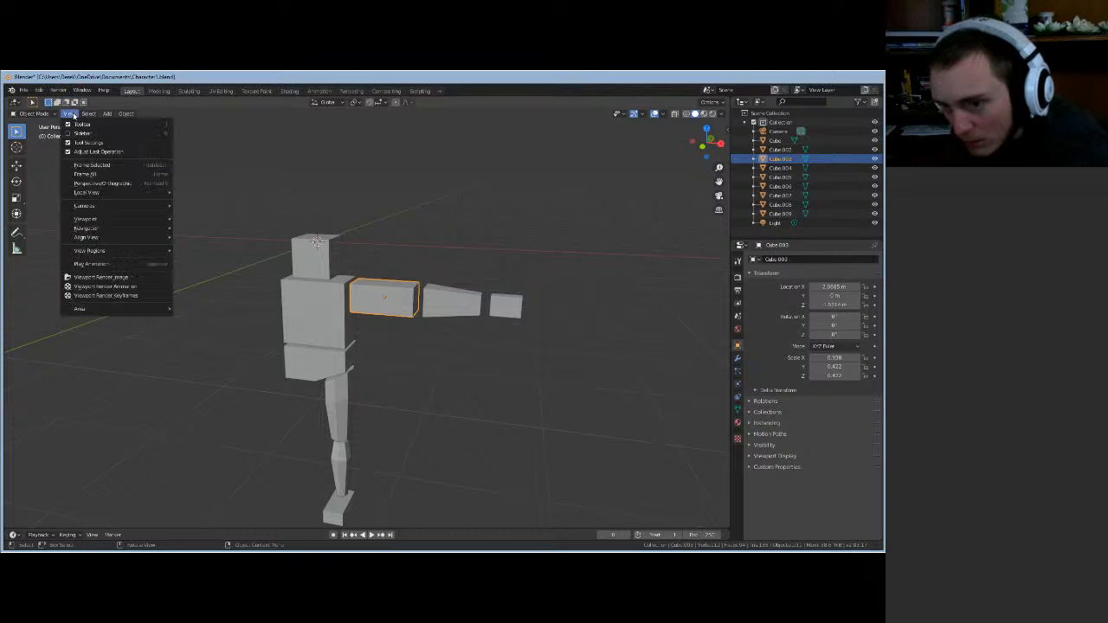
pyautogui.click(91, 165)
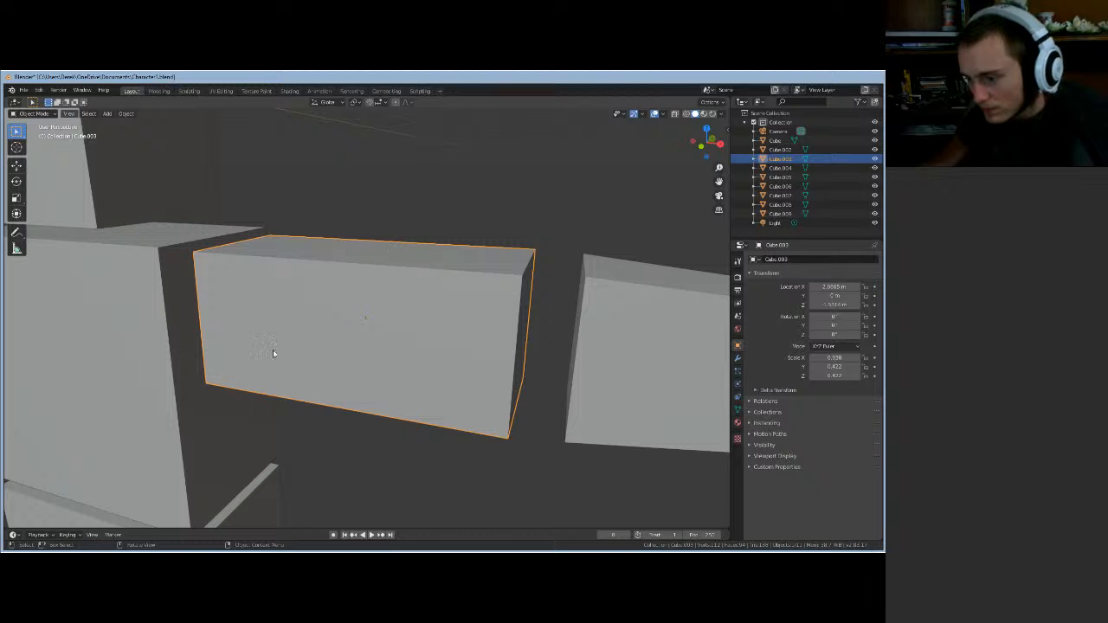
# - In Edit Mode, place a vertical loop cut across the arm block past its middle
pyautogui.press('Tab')
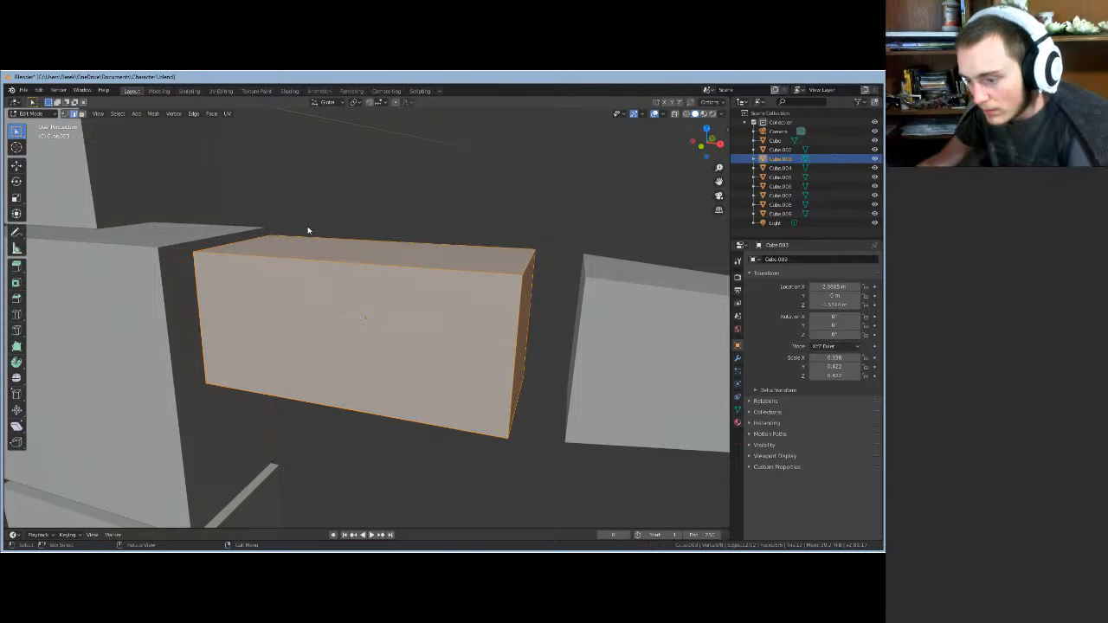
pyautogui.hotkey('ctrl', 'r')
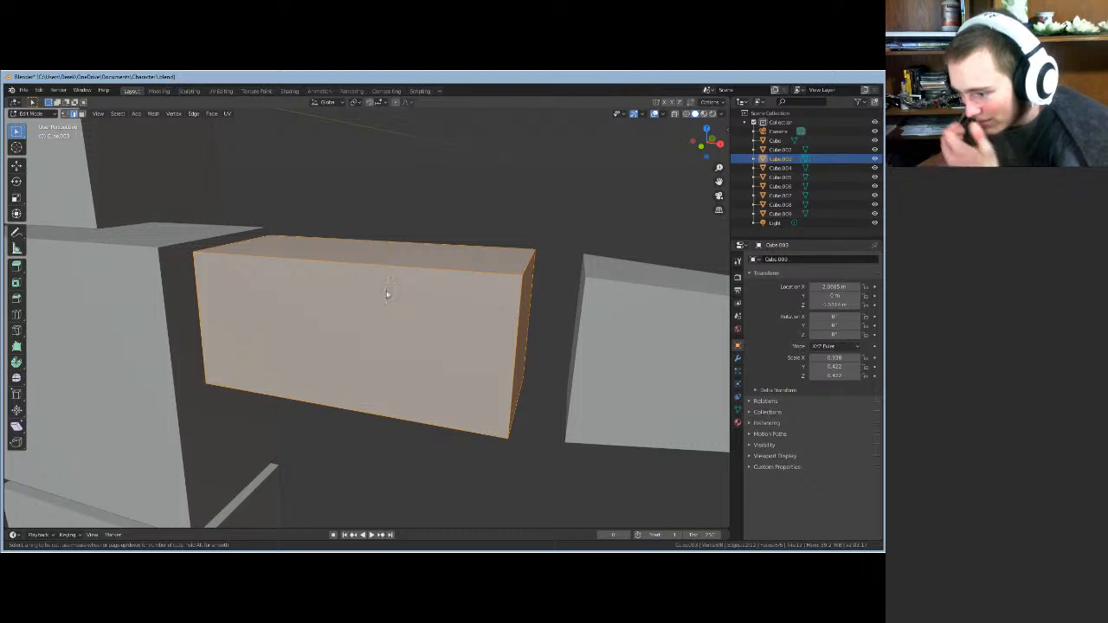
pyautogui.click(368, 303)
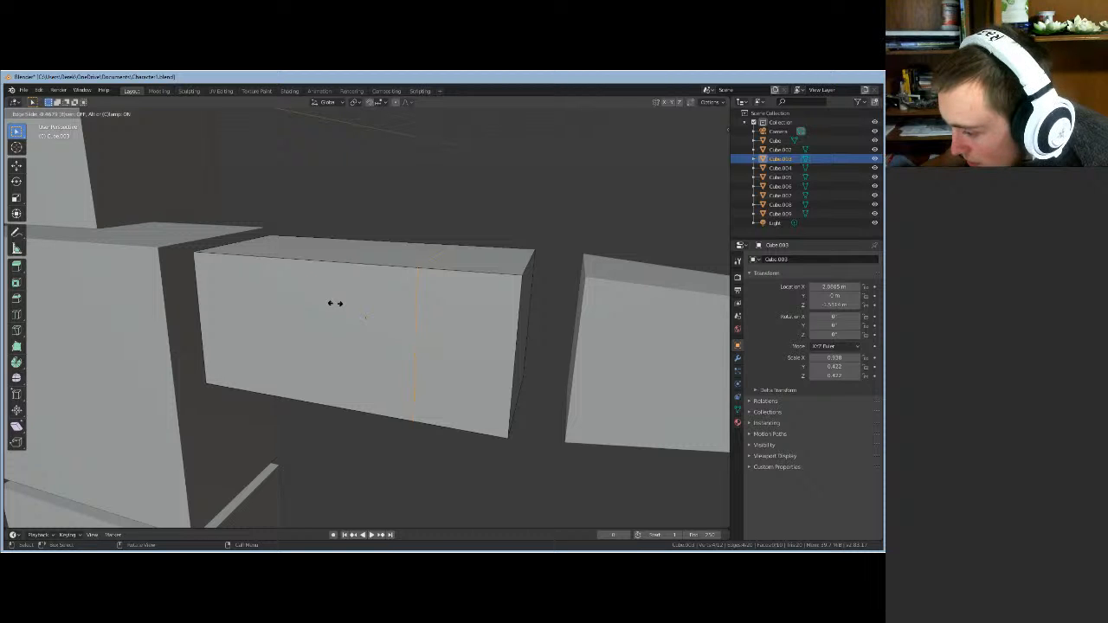
# - Confirm the loop cut's position and view the blocks from slightly above
pyautogui.click(335, 304)
pyautogui.moveTo(334, 315)
pyautogui.mouseDown(button='middle')
pyautogui.moveTo(337, 341)
pyautogui.moveTo(353, 309)
pyautogui.mouseUp(button='middle')
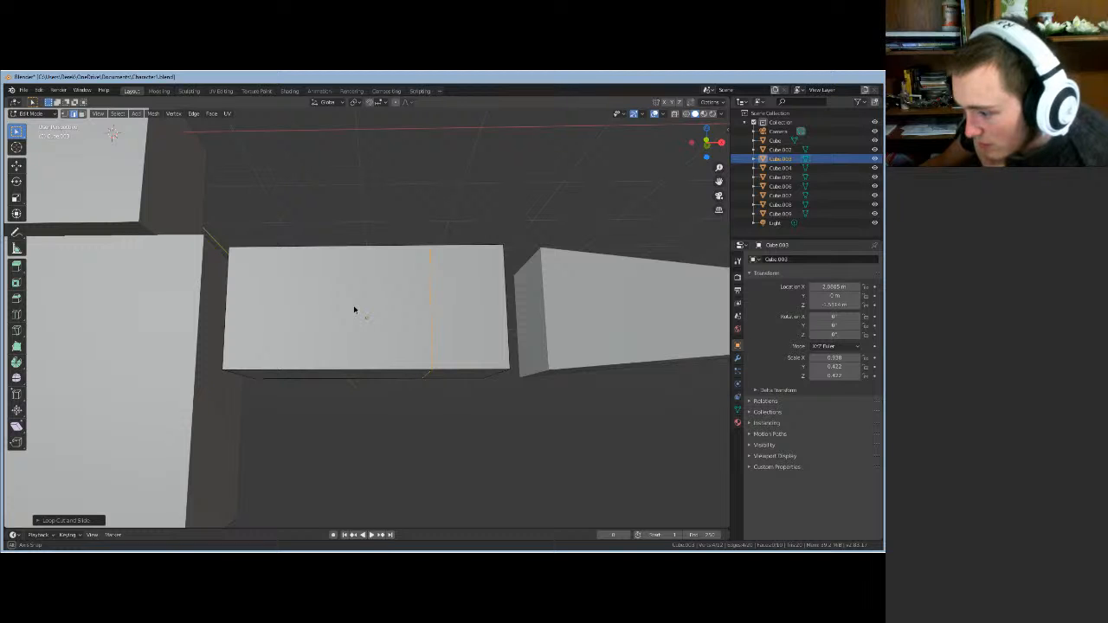
pyautogui.moveTo(355, 309); pyautogui.dragTo(262, 332, button='middle')
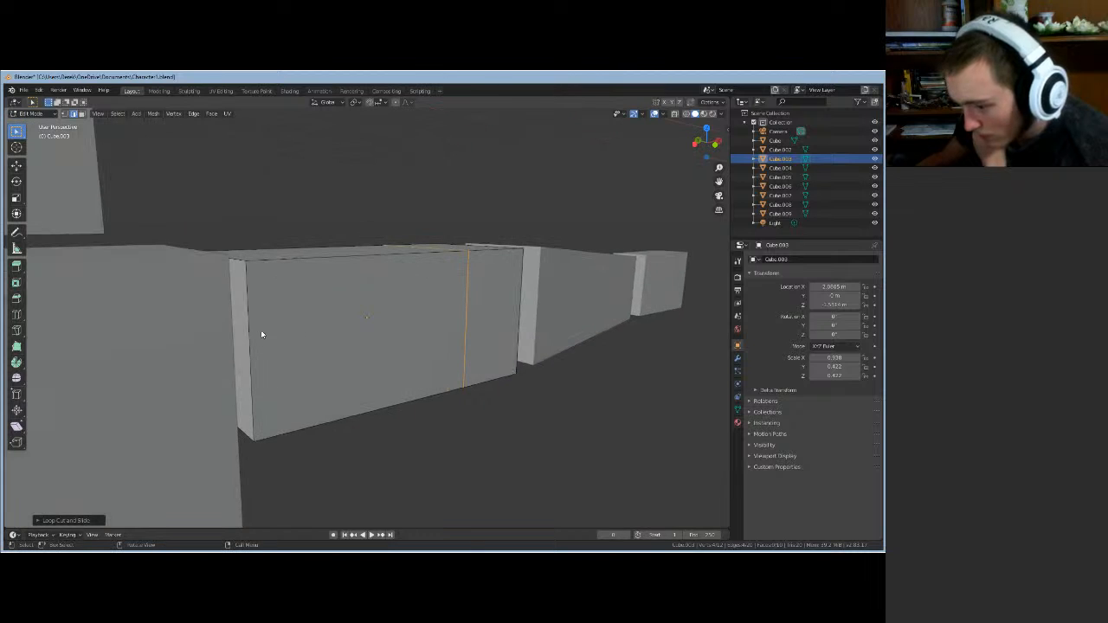
# - In face select mode, pick the arm block's body-side end face and start scaling it
pyautogui.click(82, 113)
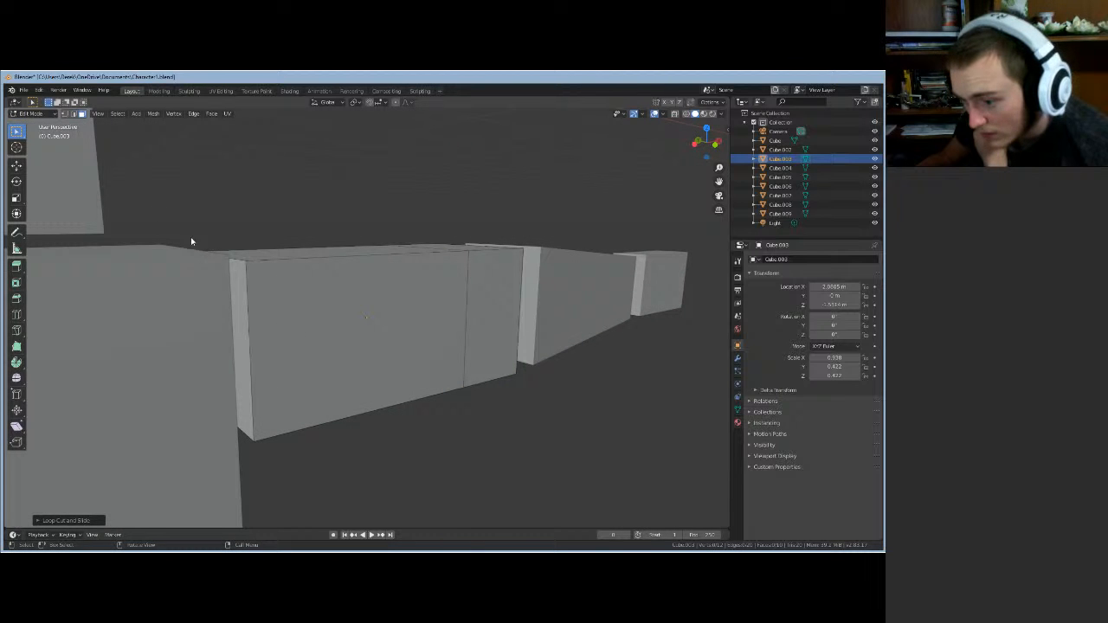
pyautogui.click(243, 321)
pyautogui.scroll(-4, 335, 378)
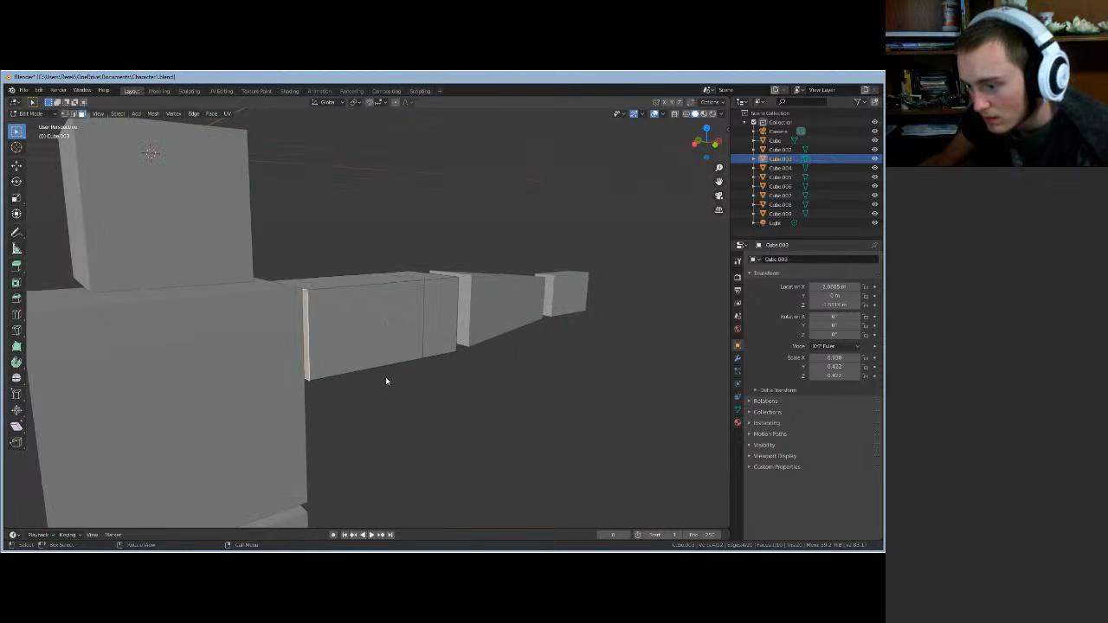
pyautogui.moveTo(405, 400); pyautogui.dragTo(269, 369, button='middle')
pyautogui.press('s')
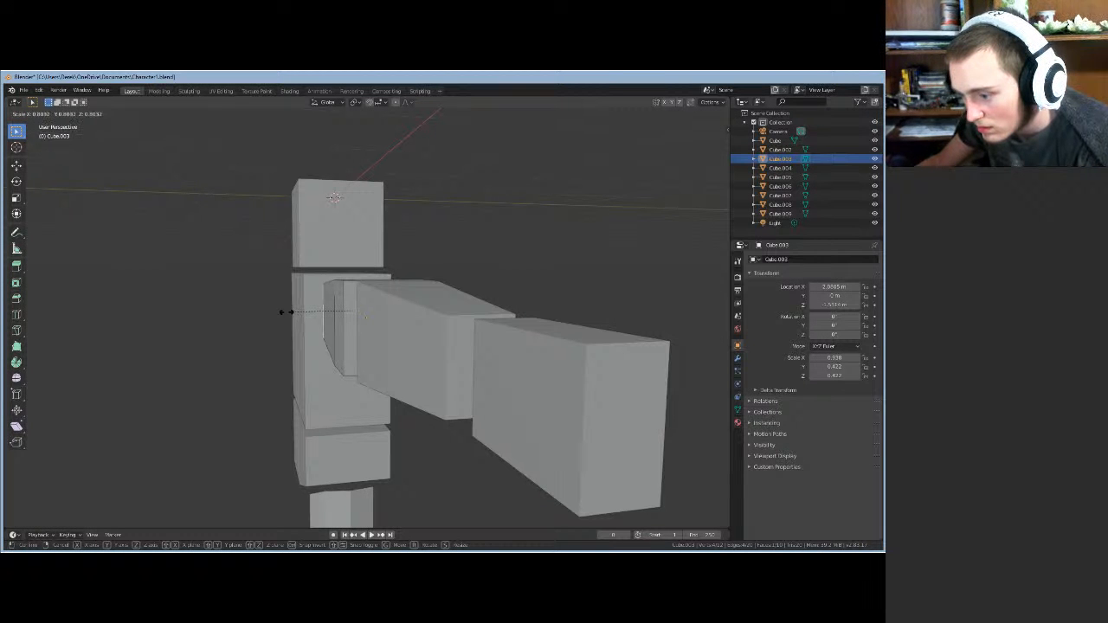
# - Confirm the shoulder-end scaling, then shrink the outer end face to about 0.85
pyautogui.click(289, 312)
pyautogui.moveTo(280, 324); pyautogui.dragTo(324, 317, button='middle')
pyautogui.click(442, 316)
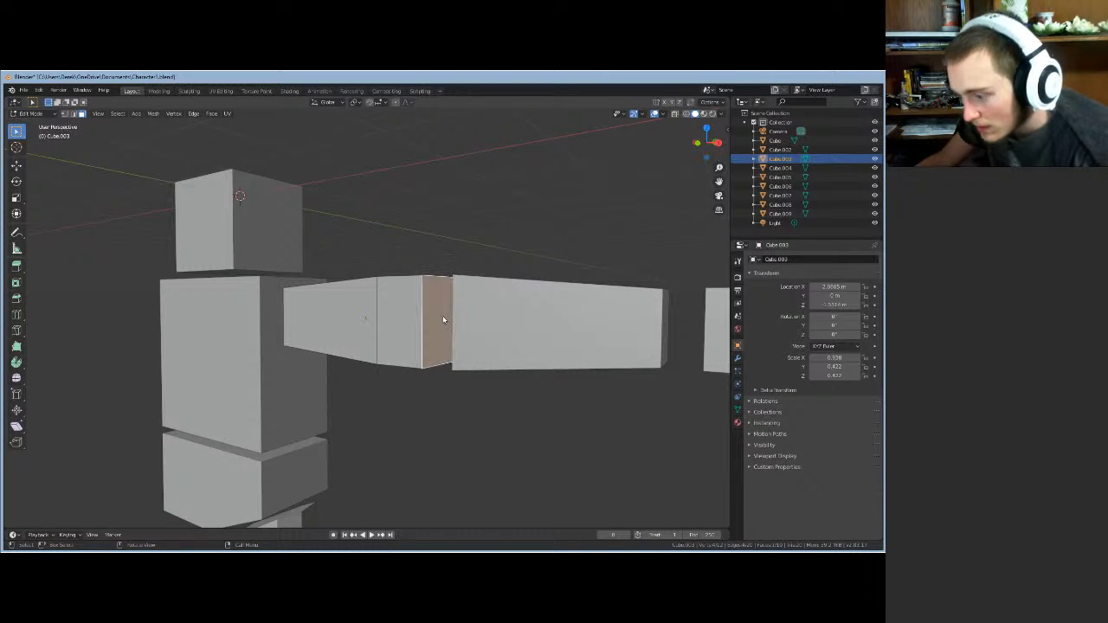
pyautogui.press('s')
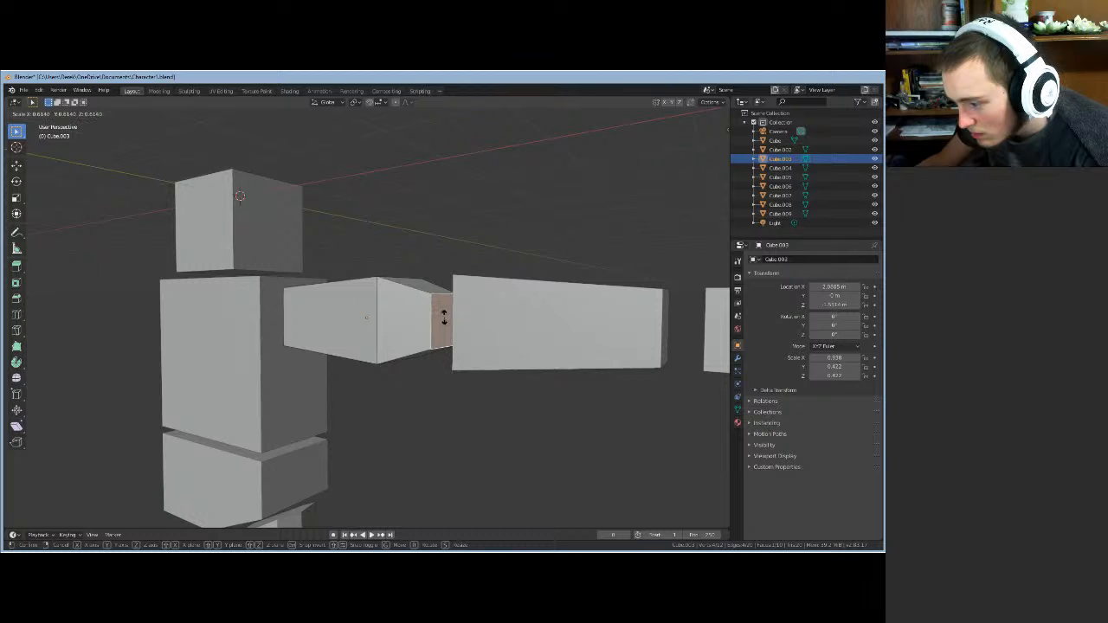
pyautogui.press('Escape')
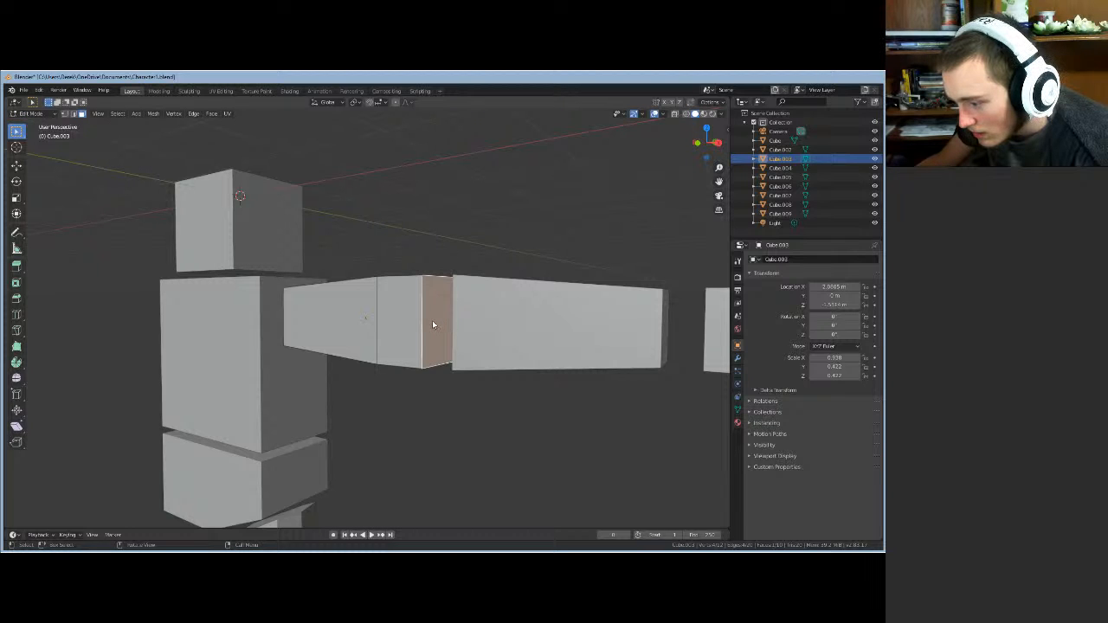
pyautogui.press('s')
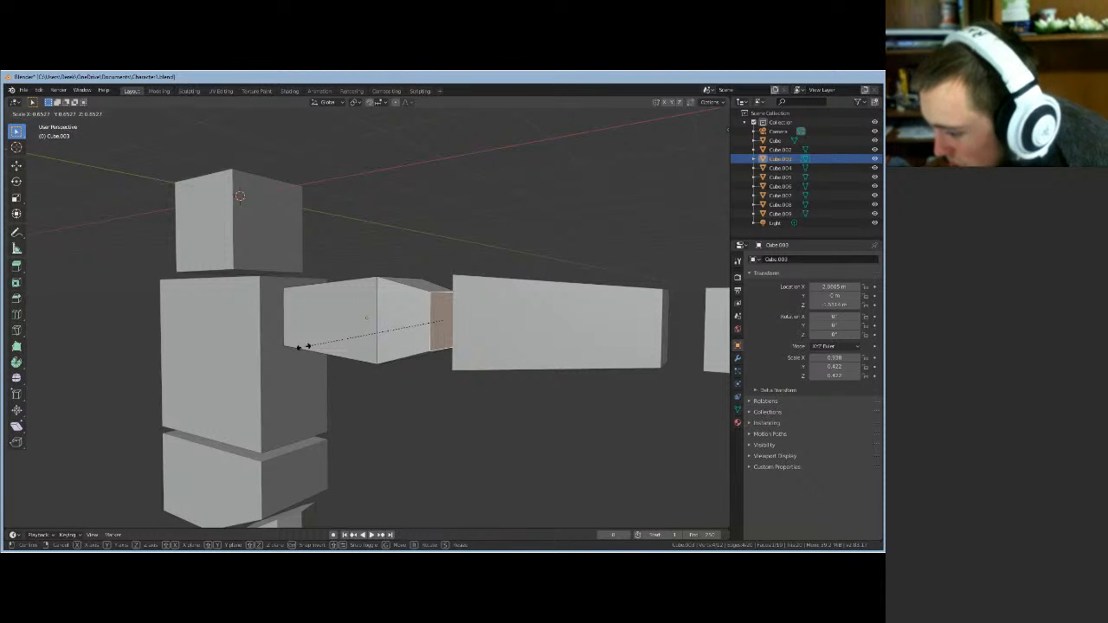
pyautogui.click(310, 351)
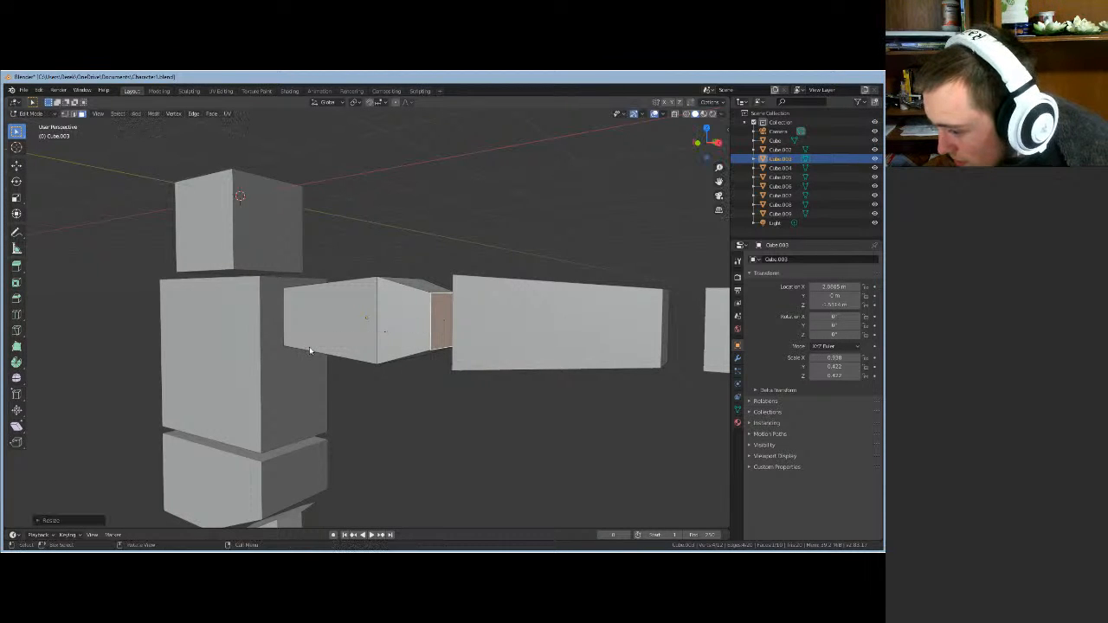
pyautogui.moveTo(356, 420); pyautogui.dragTo(389, 408, button='middle')
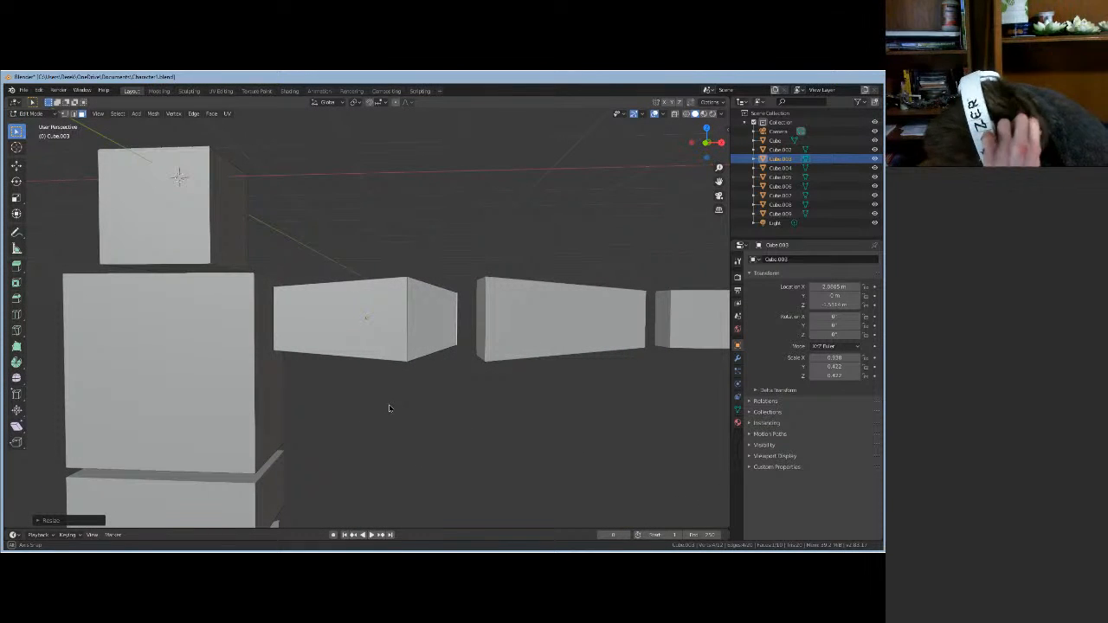
pyautogui.moveTo(387, 411); pyautogui.dragTo(387, 413, button='middle')
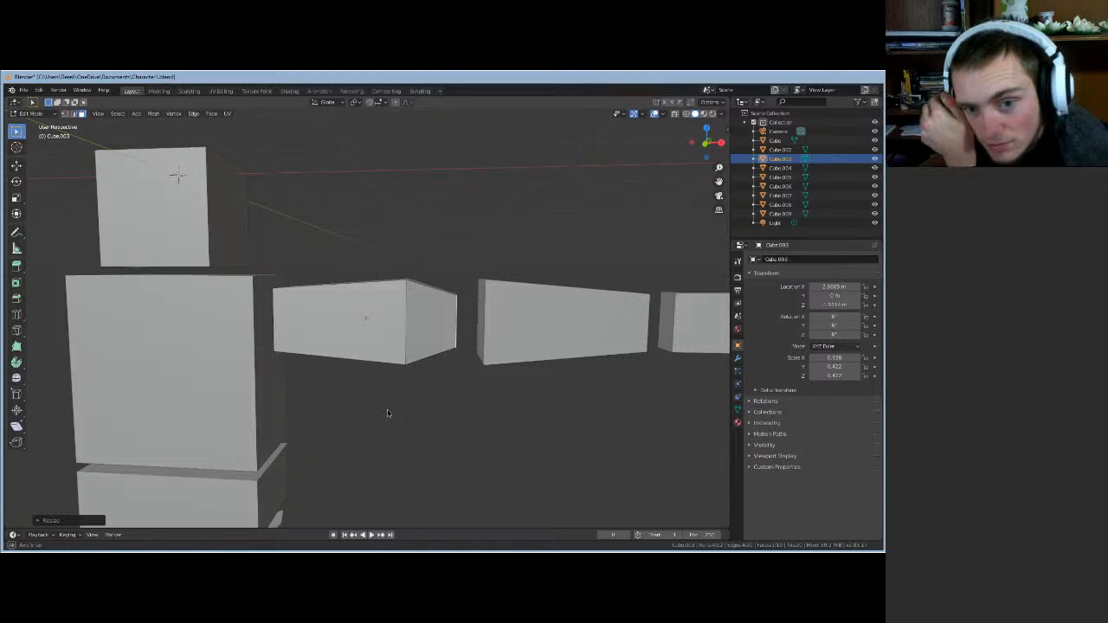
pyautogui.moveTo(387, 413); pyautogui.dragTo(383, 390, button='middle')
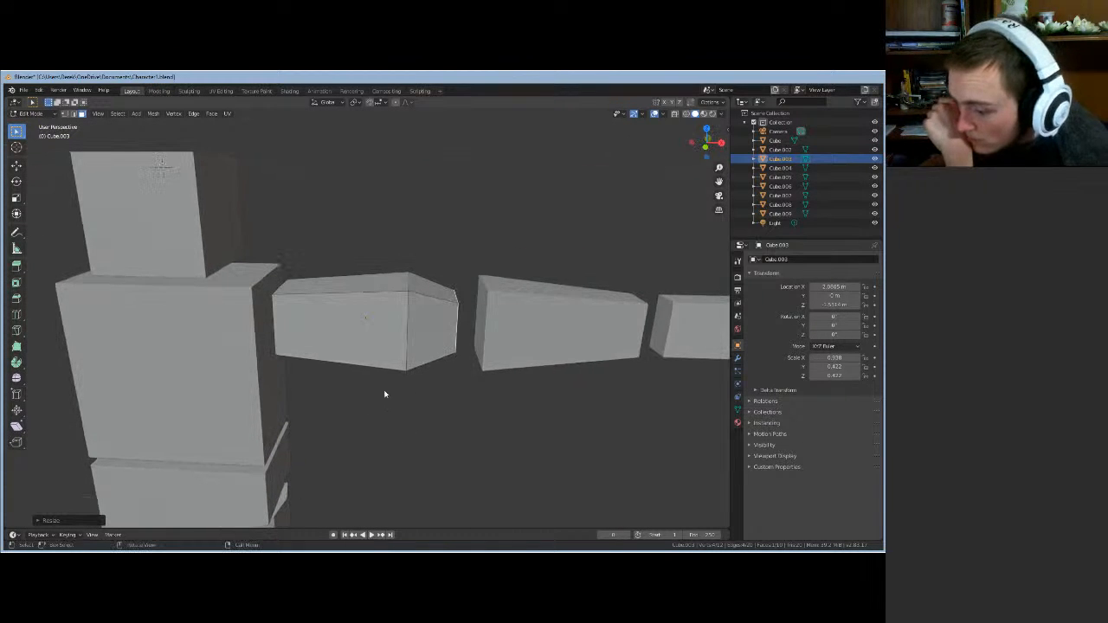
pyautogui.hotkey('ctrl', 'r')
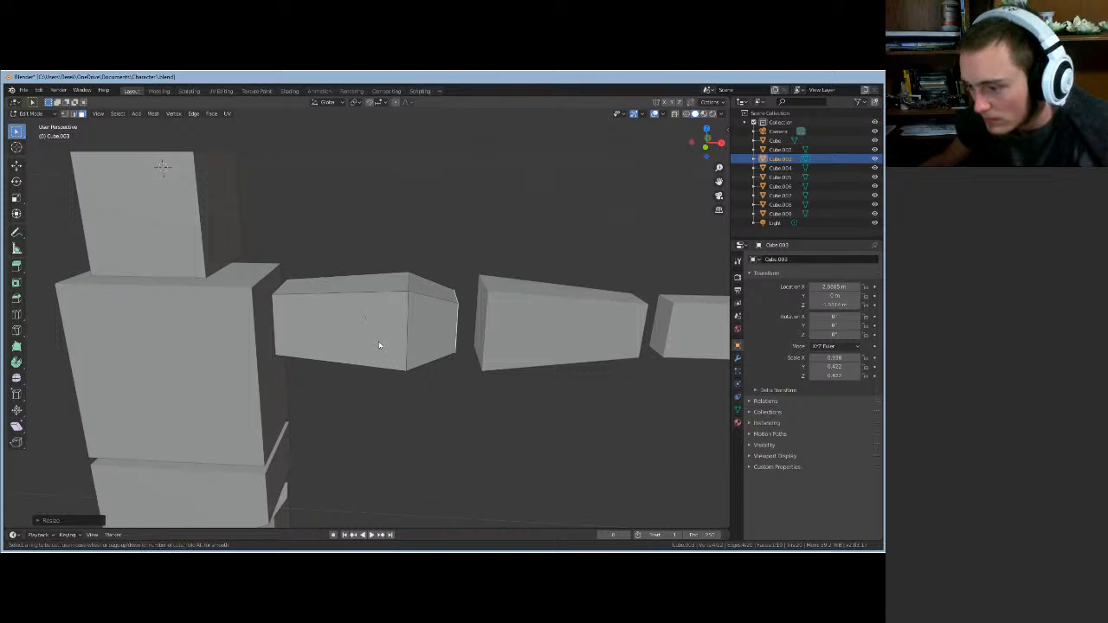
# - Add two lengthwise edge loops around the arm block, leaving the first one centred
pyautogui.click(460, 288)
pyautogui.rightClick(460, 288)
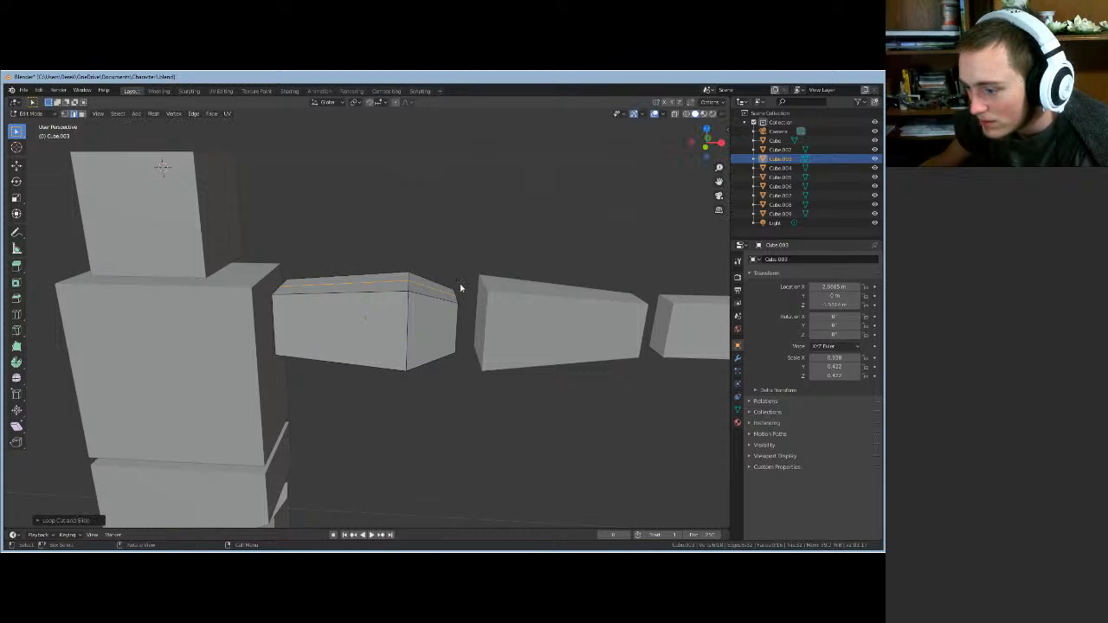
pyautogui.hotkey('ctrl', 'r')
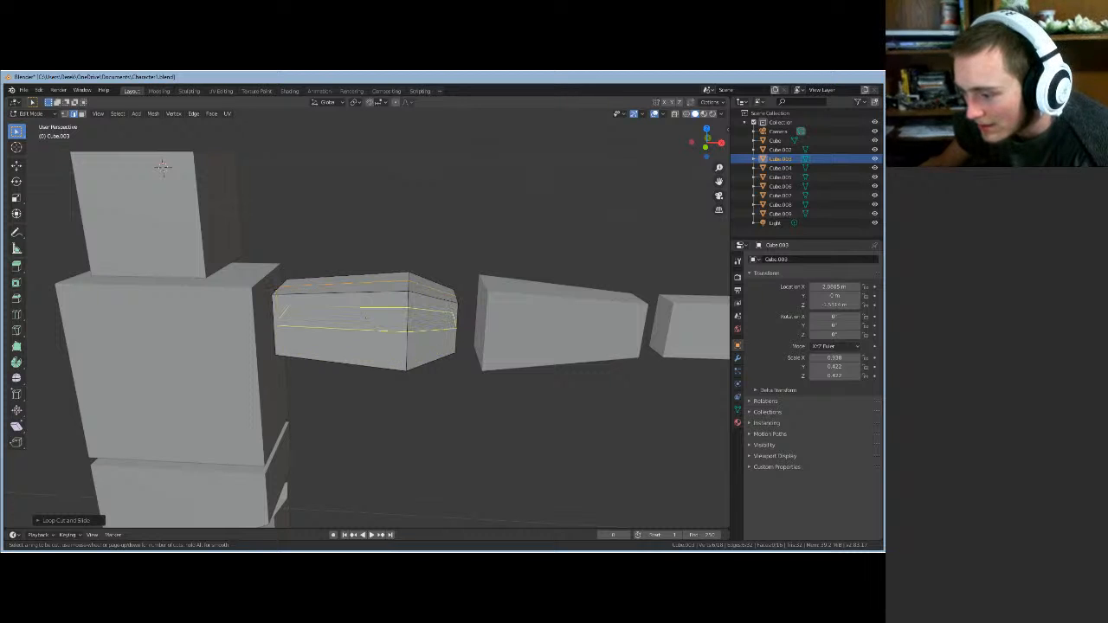
pyautogui.click(447, 322)
pyautogui.click(446, 325)
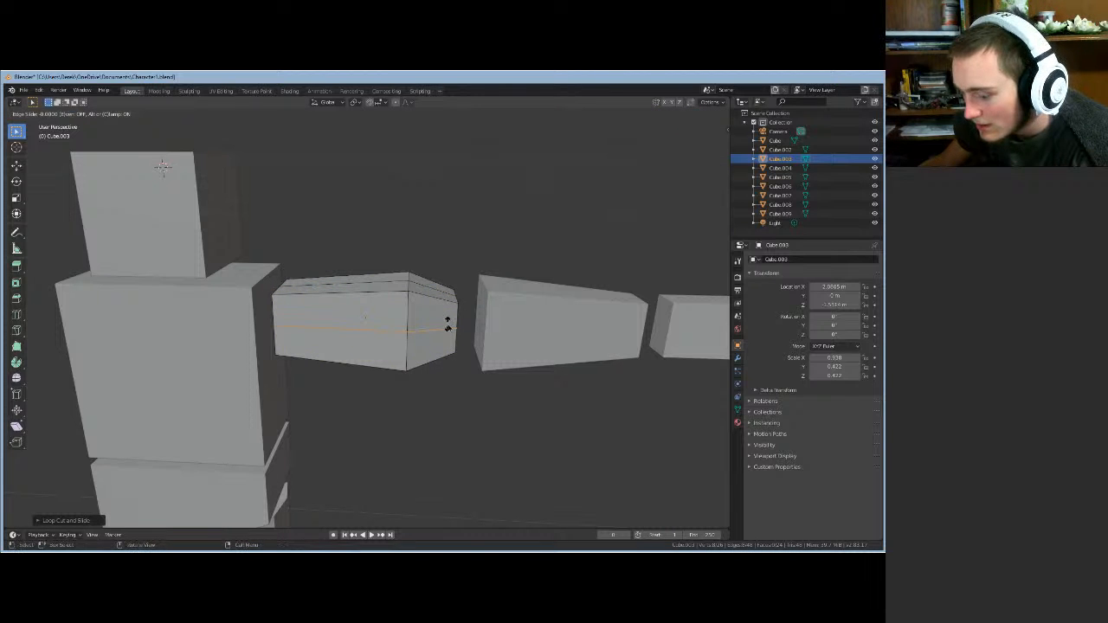
pyautogui.moveTo(408, 396); pyautogui.dragTo(303, 377, button='middle')
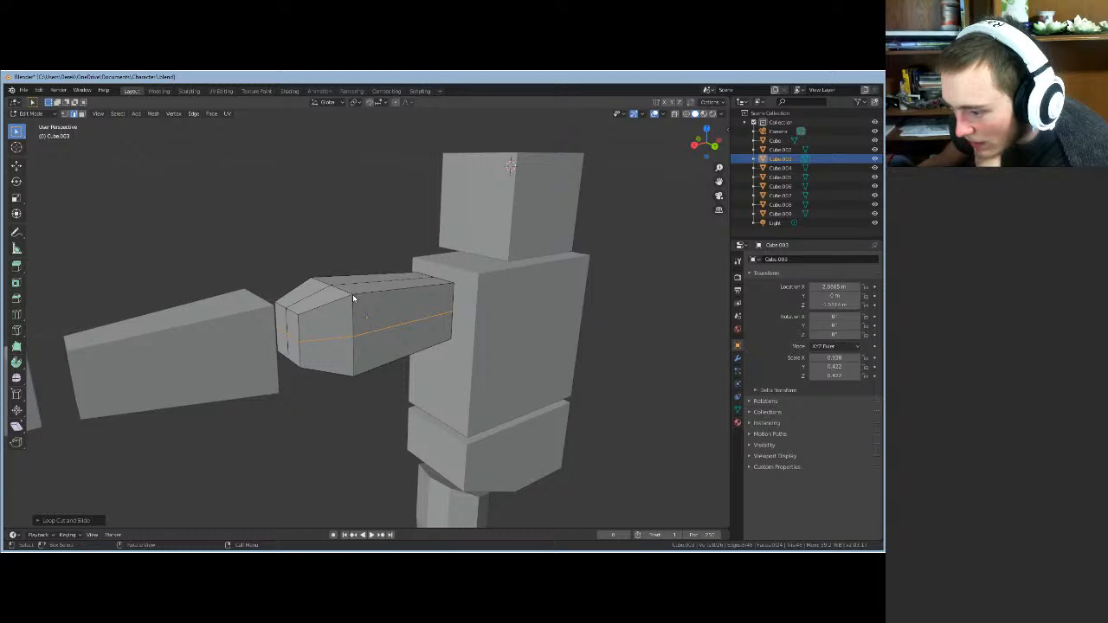
# - Select a short edge and the top long edge at the arm's outer end
pyautogui.click(353, 299)
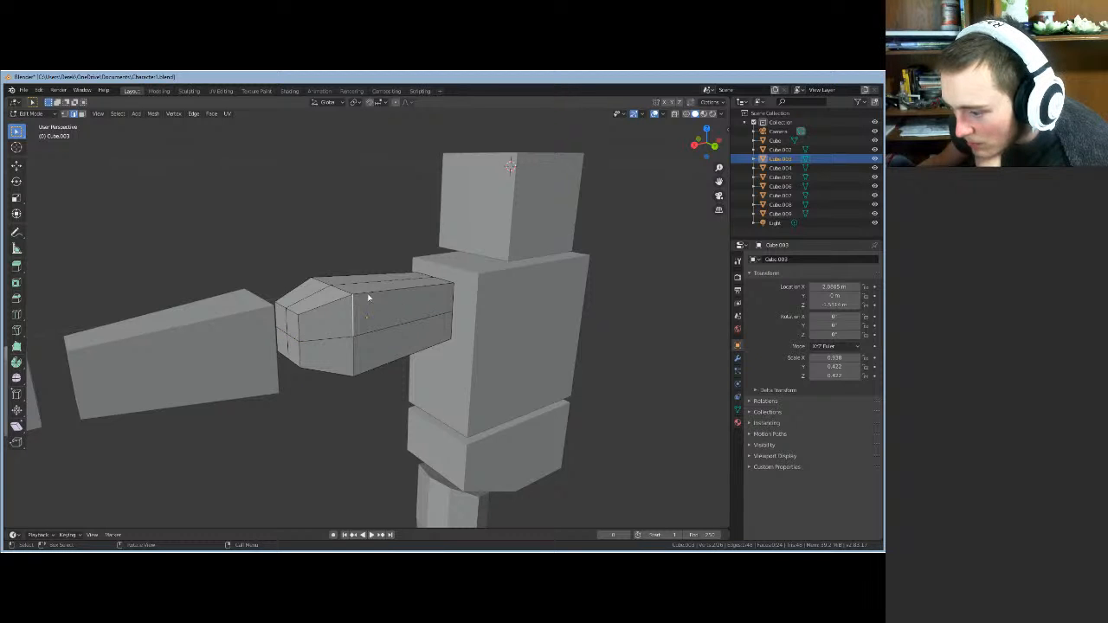
pyautogui.click(368, 297)
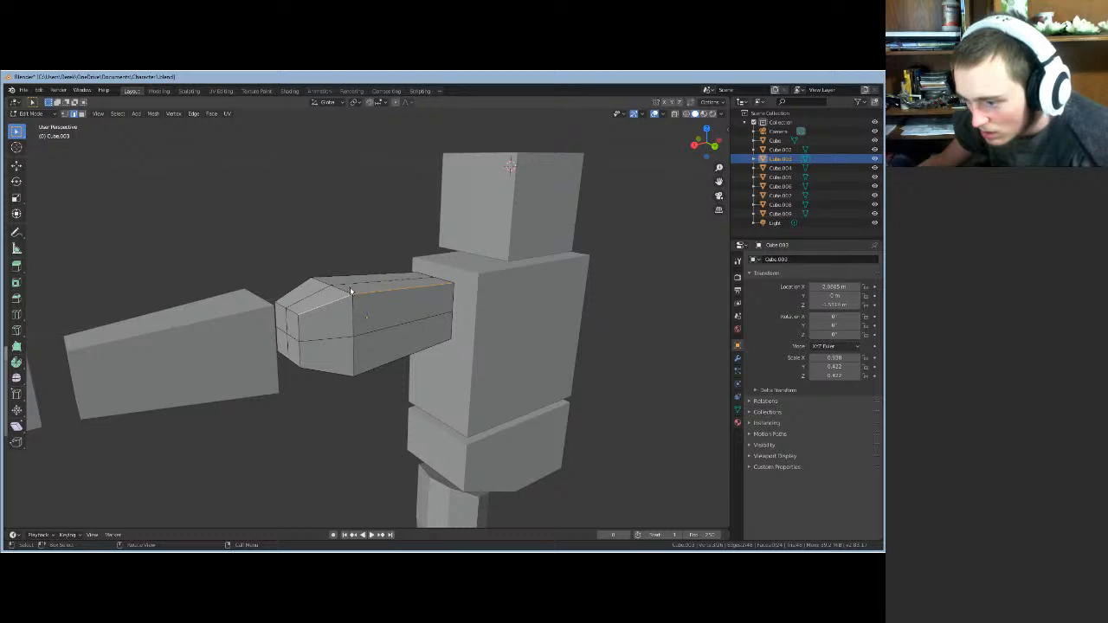
pyautogui.moveTo(379, 390); pyautogui.dragTo(431, 385, button='middle')
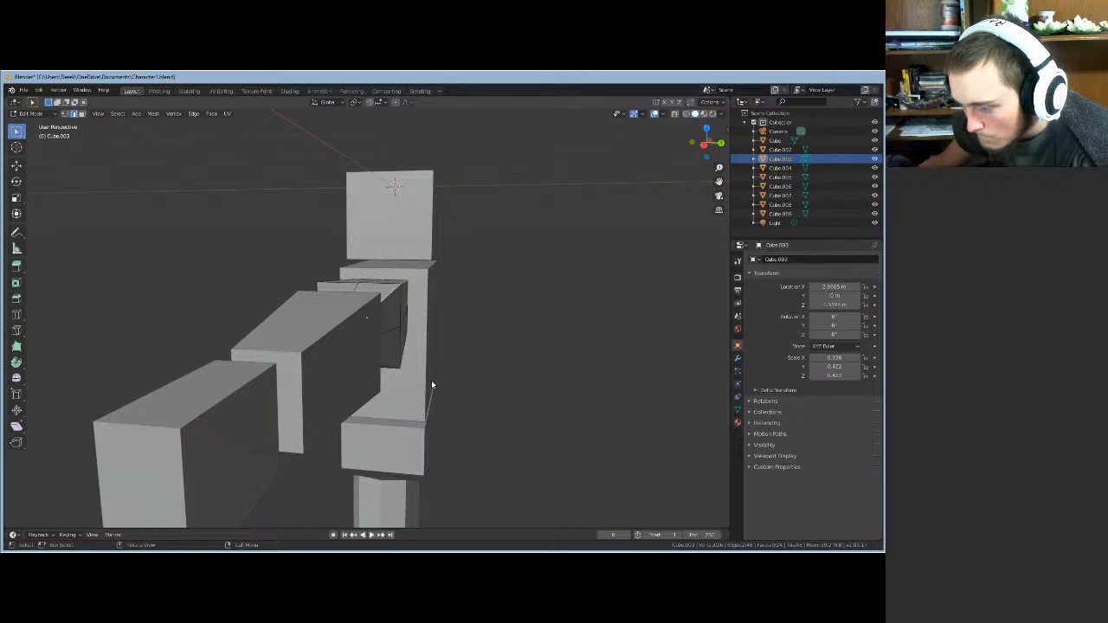
# - Slide the two selected top edges inward along X, chamfering the arm's outer end
pyautogui.moveTo(431, 385); pyautogui.dragTo(421, 385, button='middle')
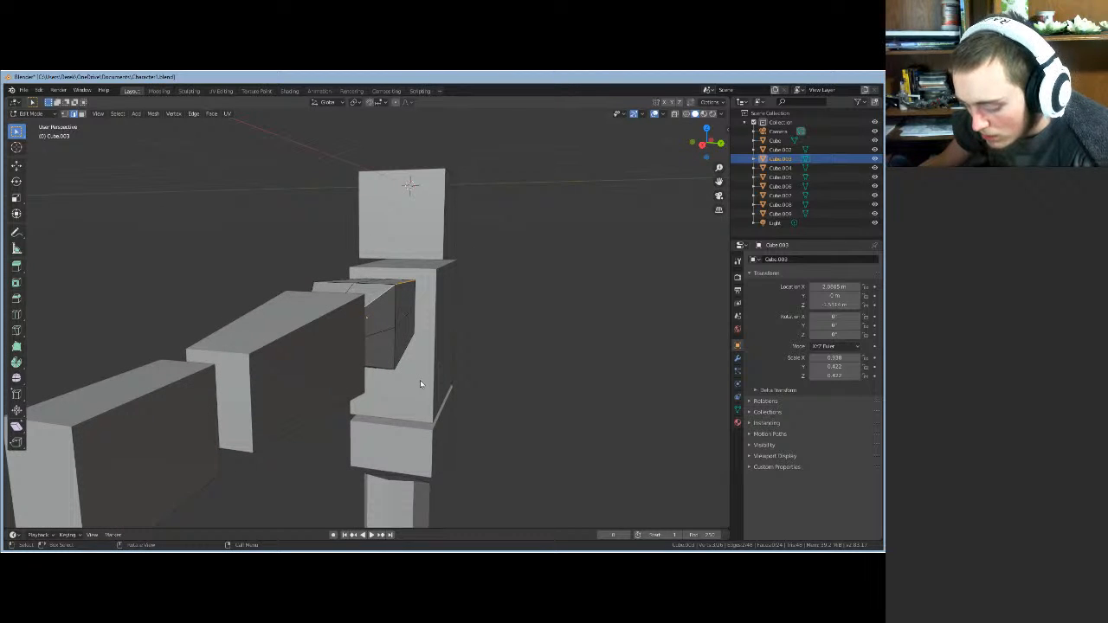
pyautogui.press('g')
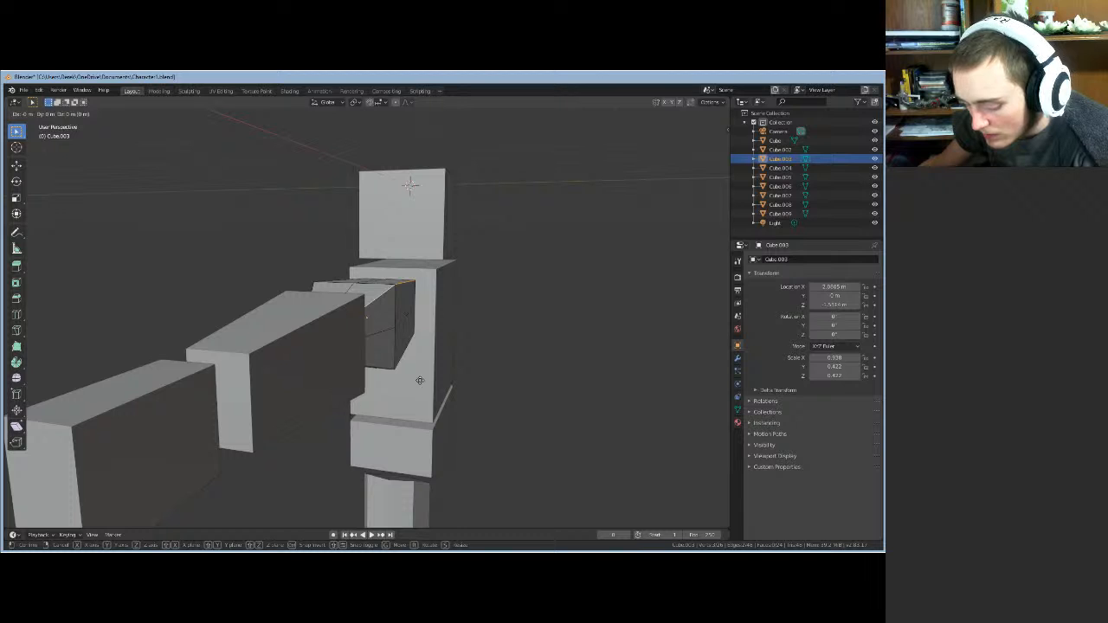
pyautogui.press('x')
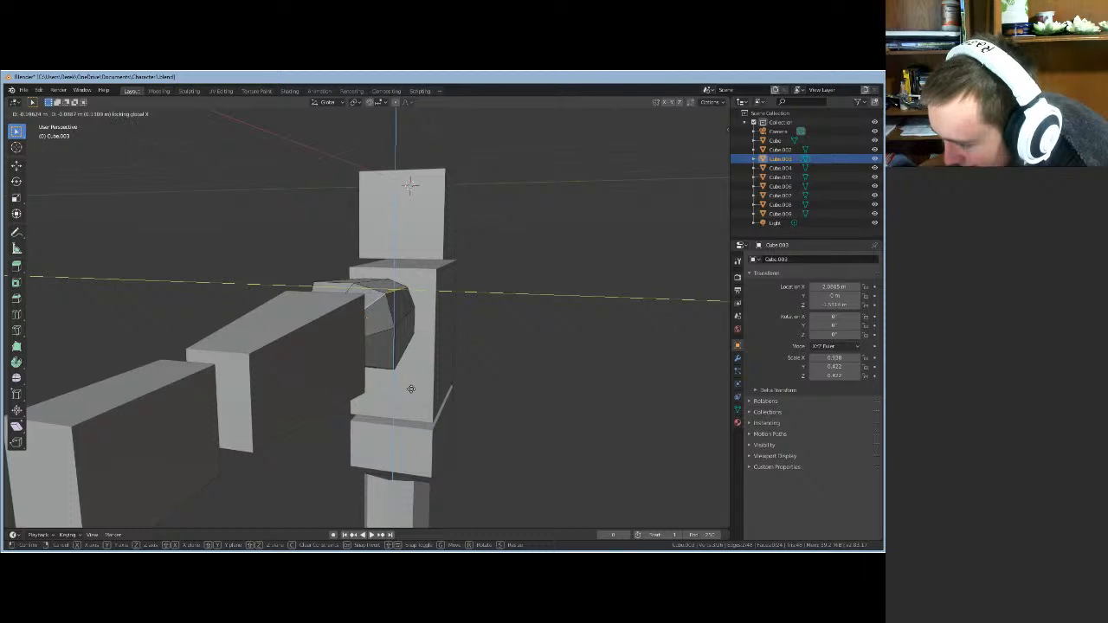
pyautogui.click(413, 393)
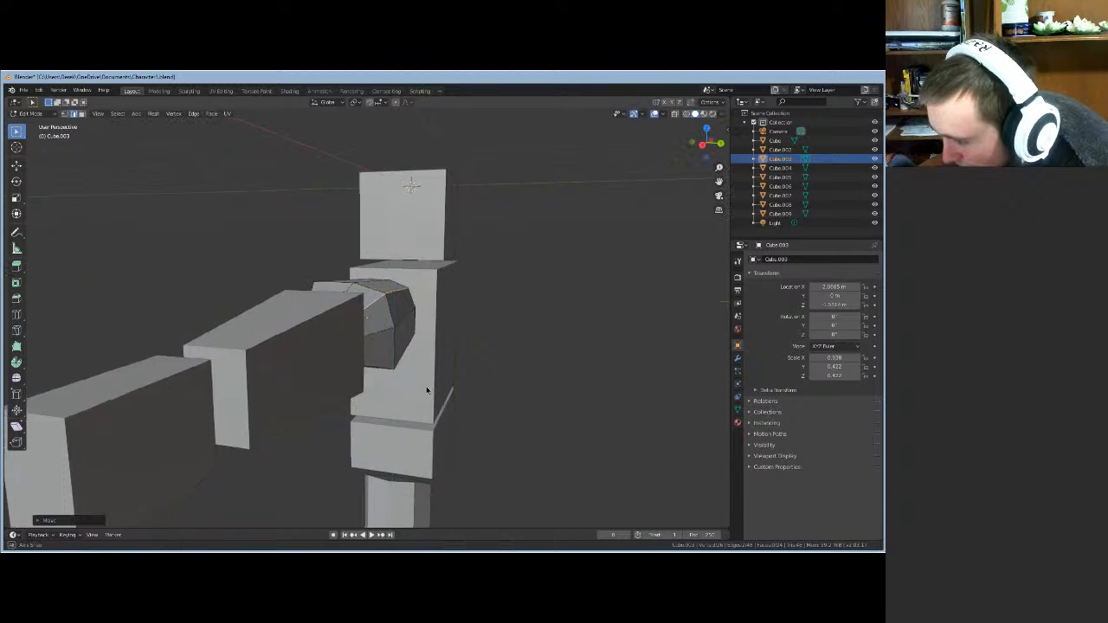
pyautogui.moveTo(412, 393); pyautogui.dragTo(338, 324, button='middle')
# - In vertex select mode, shift the ring of shoulder-end vertices along global X
pyautogui.click(65, 114)
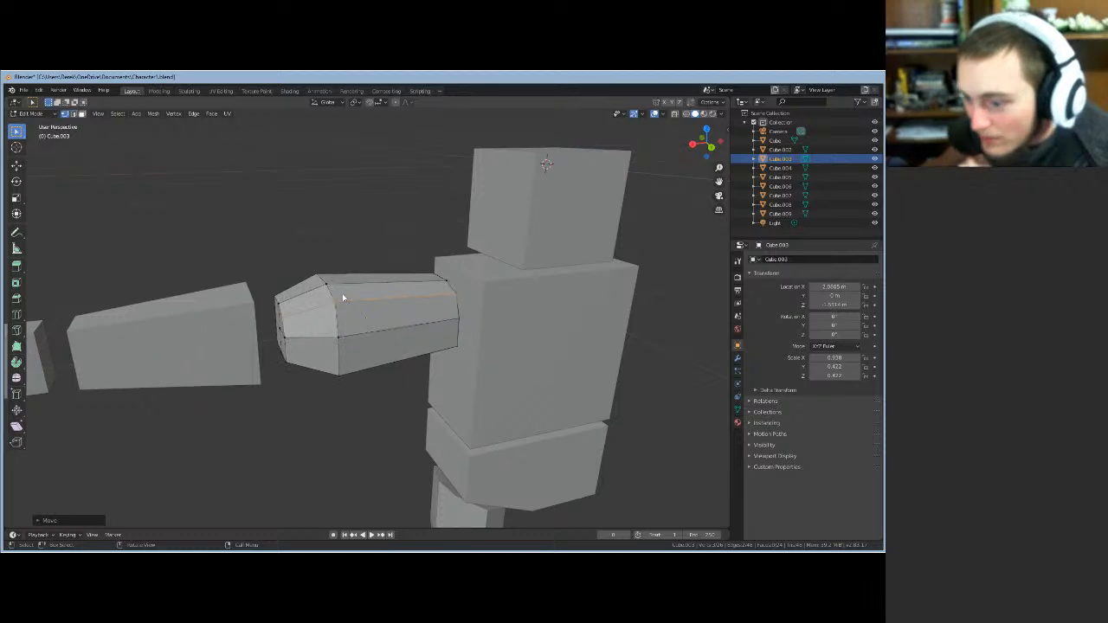
pyautogui.keyDown('alt'); pyautogui.click(335, 303); pyautogui.keyUp('alt')
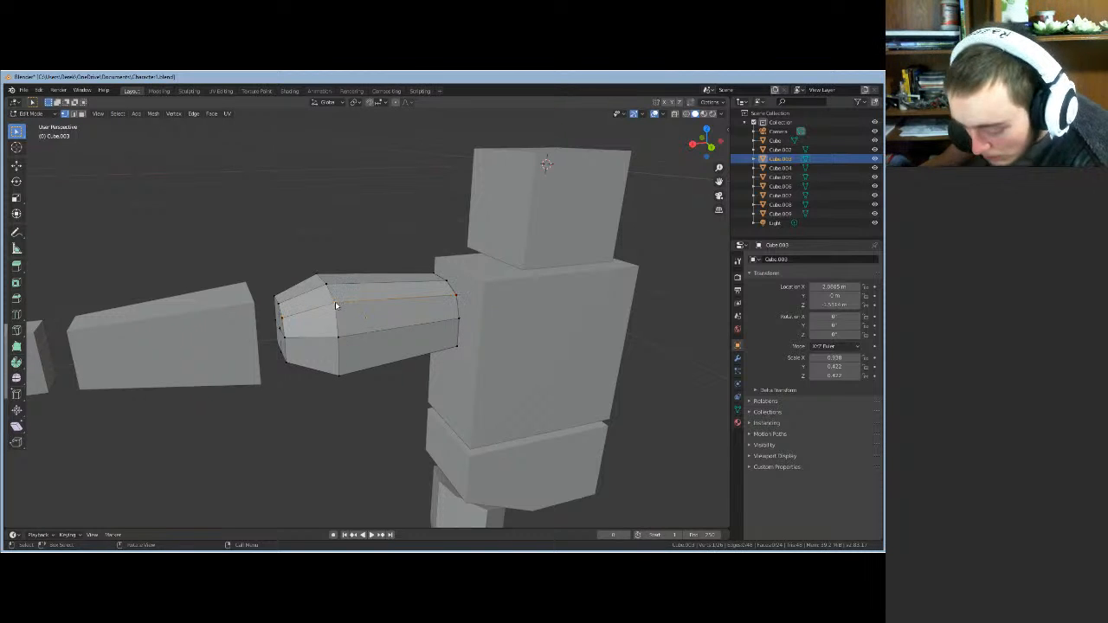
pyautogui.press('g')
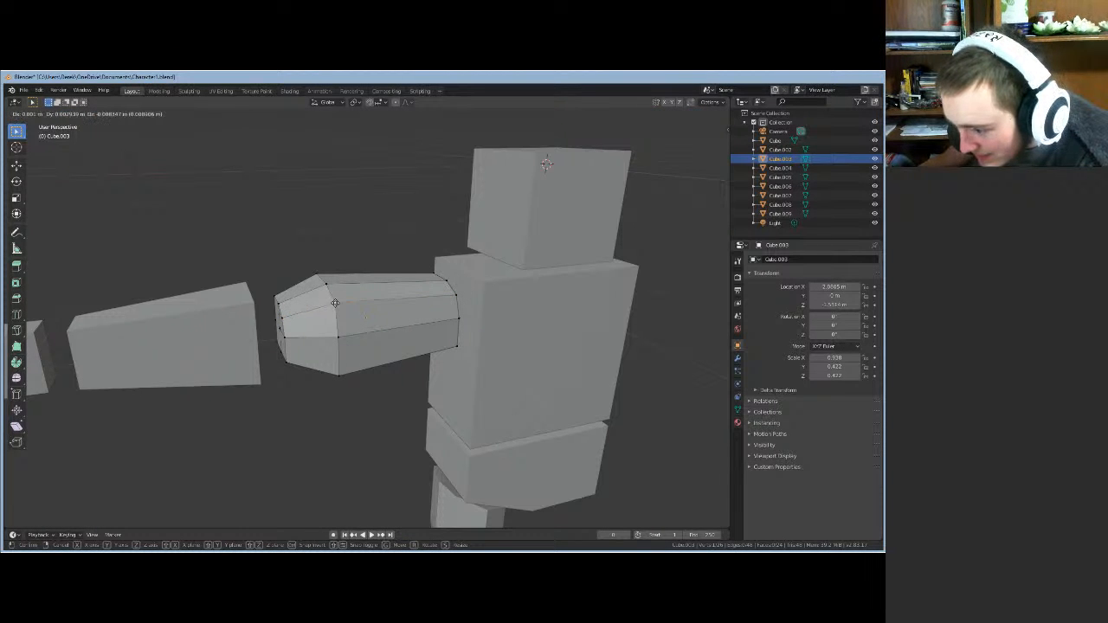
pyautogui.rightClick(335, 303)
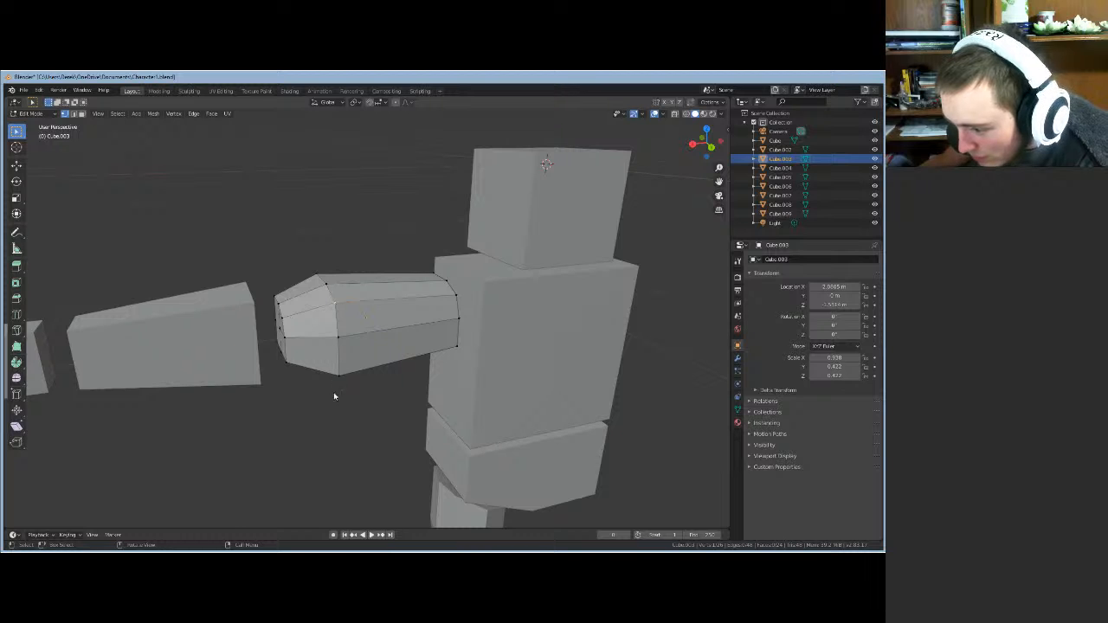
pyautogui.moveTo(334, 397); pyautogui.dragTo(408, 404, button='middle')
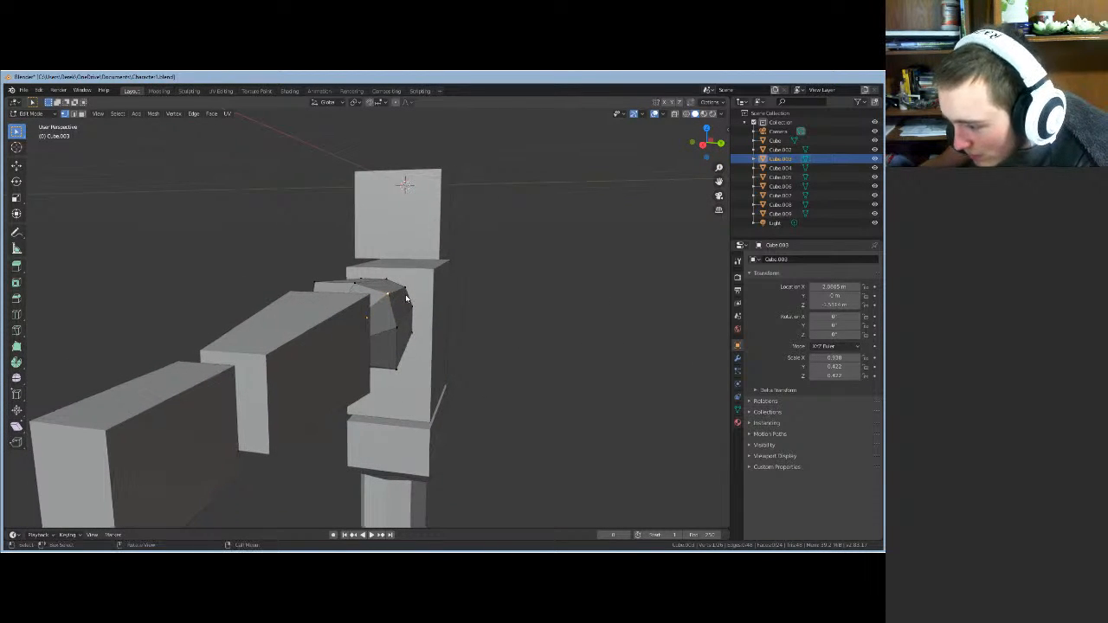
pyautogui.press('g')
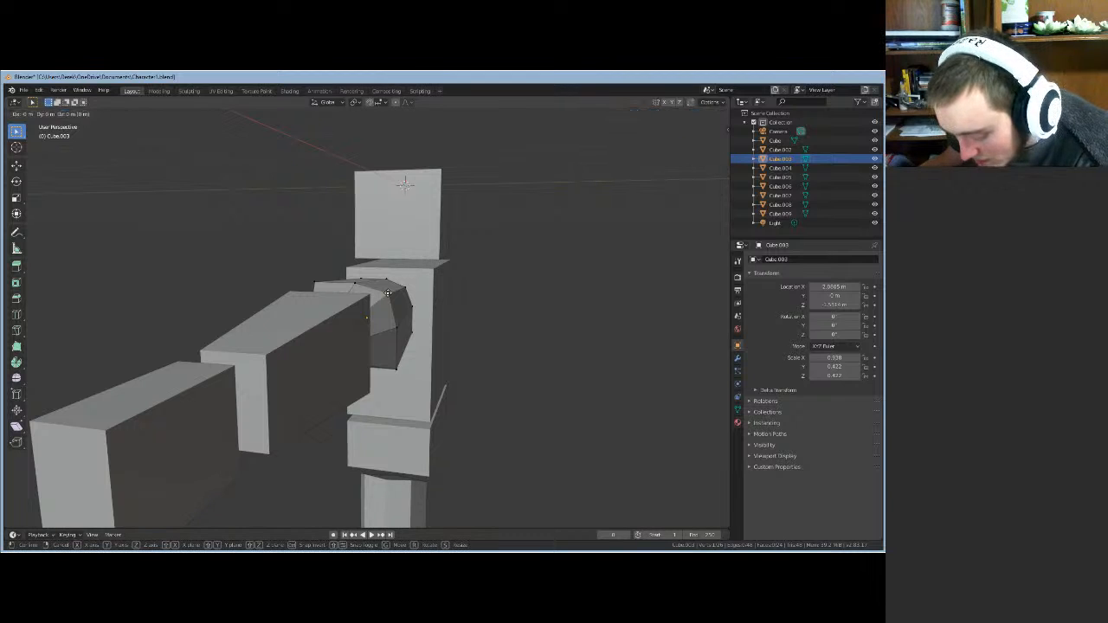
pyautogui.hotkey('shift', 'x')
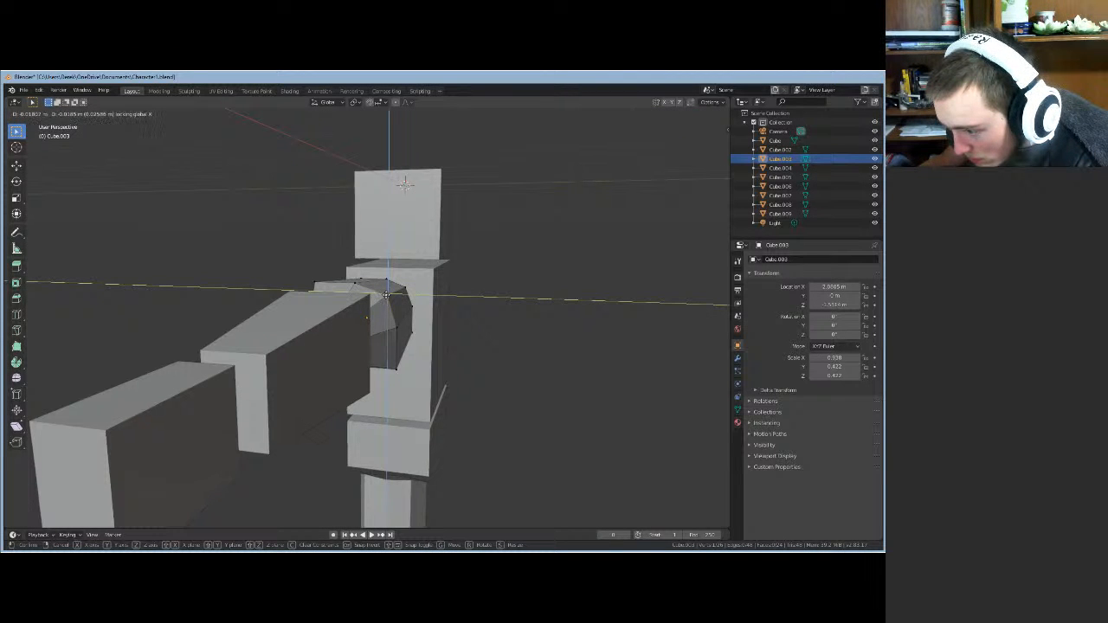
pyautogui.click(385, 296)
pyautogui.moveTo(482, 346); pyautogui.dragTo(236, 227, button='middle')
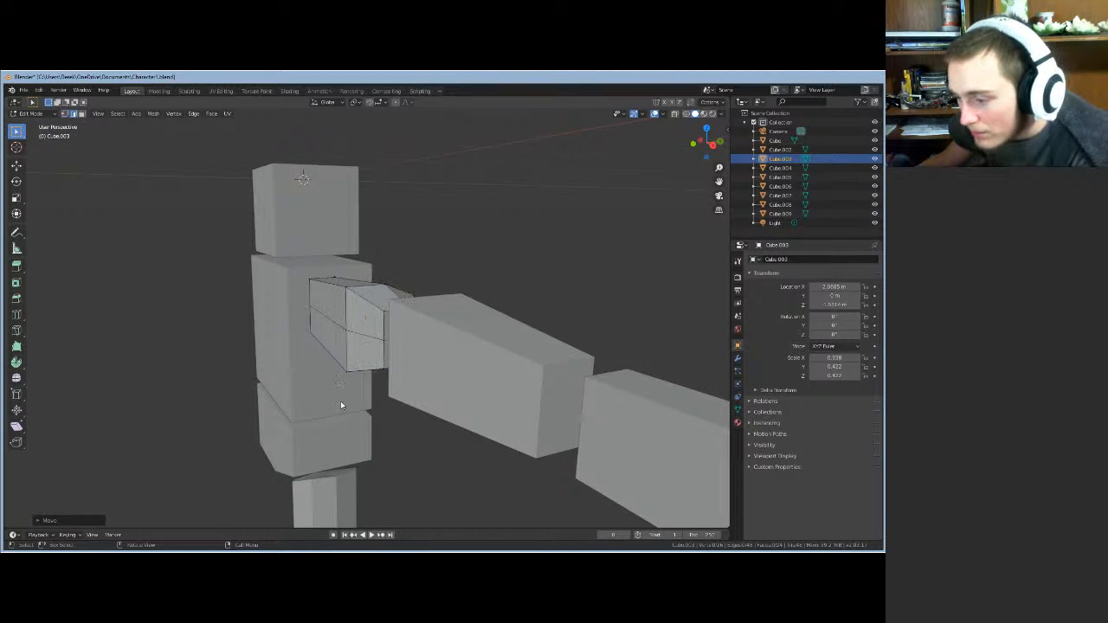
# - Move the upper edge at the shoulder end inward along X
pyautogui.moveTo(340, 405); pyautogui.dragTo(338, 319, button='middle')
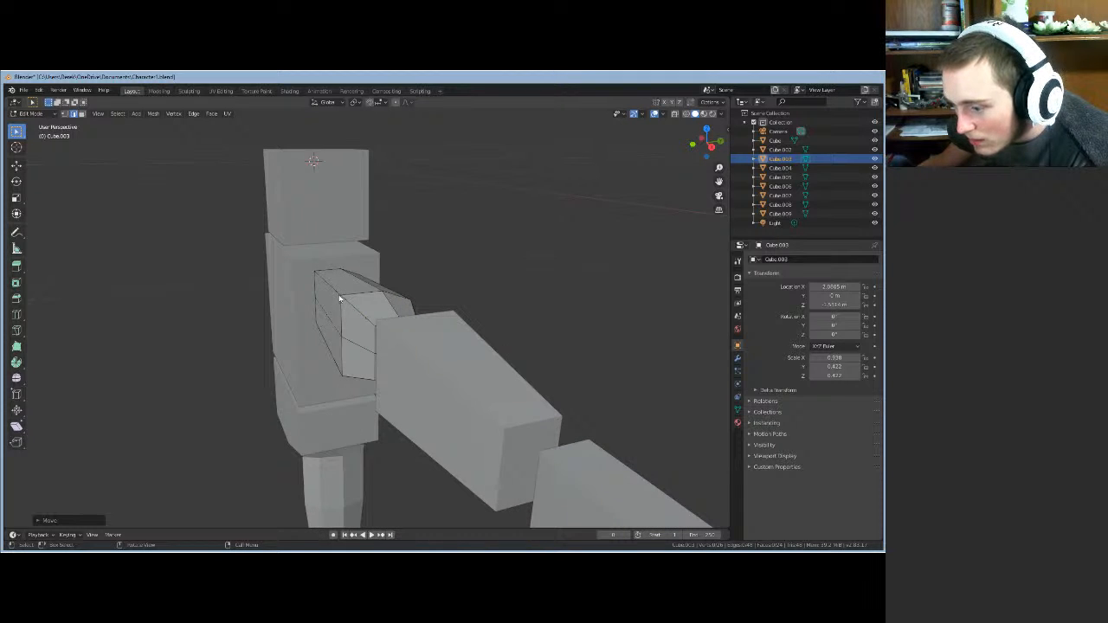
pyautogui.click(340, 295)
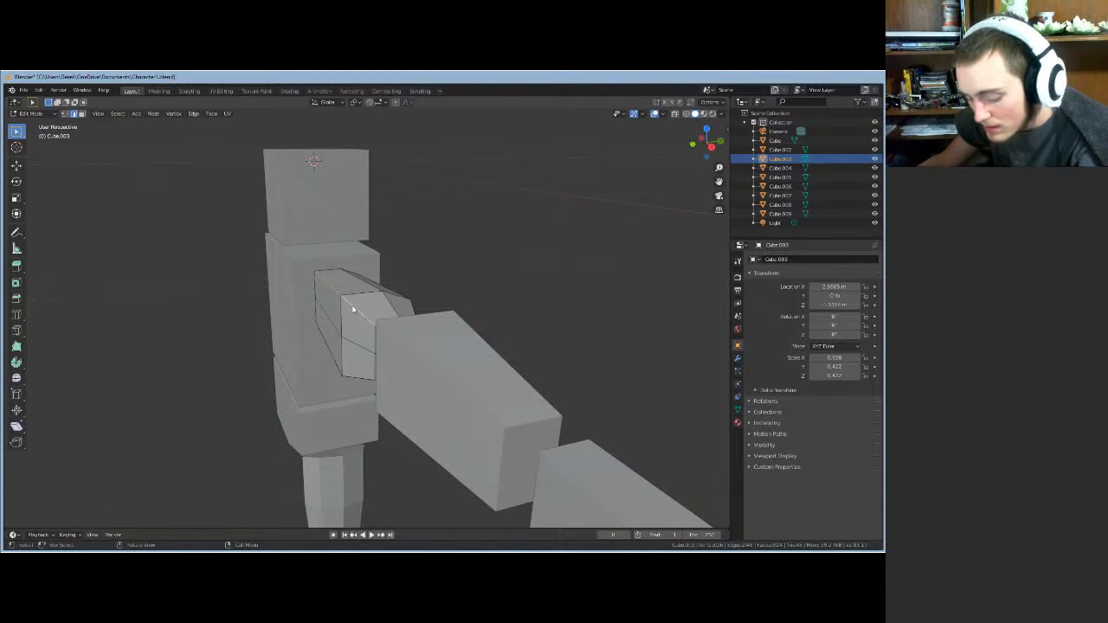
pyautogui.press('g')
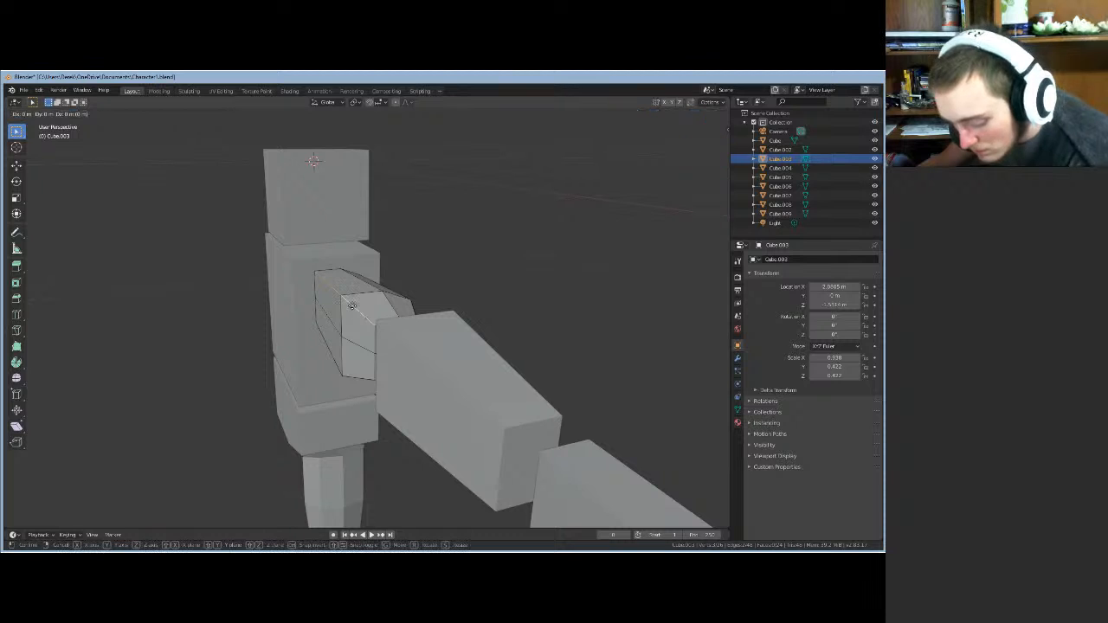
pyautogui.press('x')
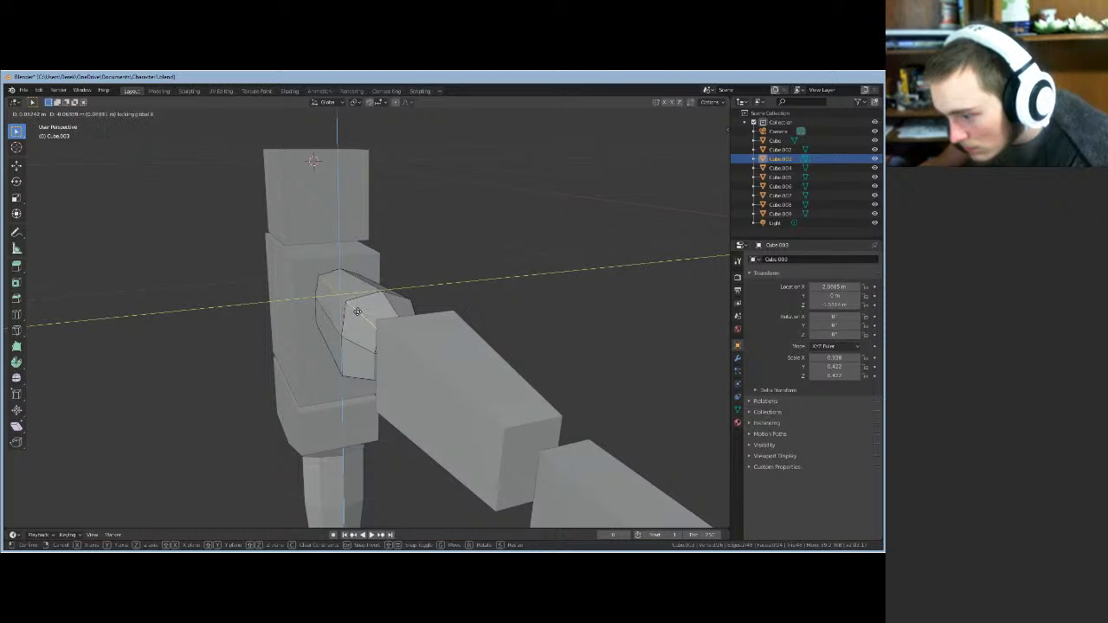
pyautogui.click(360, 313)
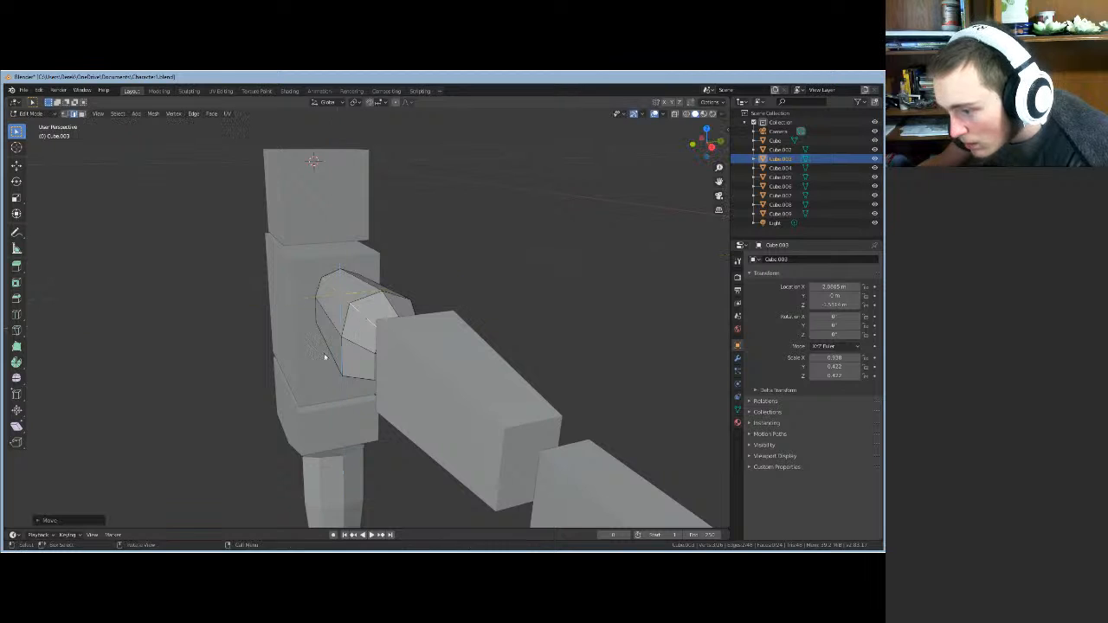
pyautogui.moveTo(324, 361)
pyautogui.mouseDown(button='middle')
pyautogui.moveTo(280, 366)
pyautogui.moveTo(273, 336)
pyautogui.moveTo(230, 346)
pyautogui.moveTo(246, 369)
pyautogui.moveTo(312, 372)
pyautogui.moveTo(334, 364)
pyautogui.moveTo(351, 329)
pyautogui.moveTo(300, 358)
pyautogui.moveTo(305, 350)
pyautogui.mouseUp(button='middle')
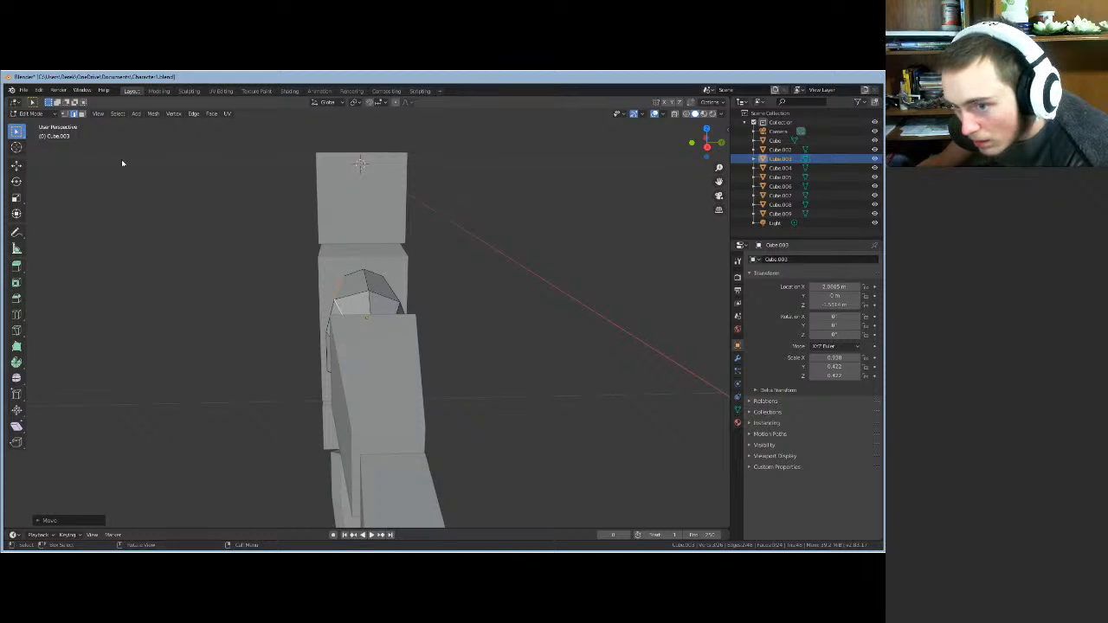
# - Nudge a single shoulder-end vertex along Y to round that corner
pyautogui.click(335, 301)
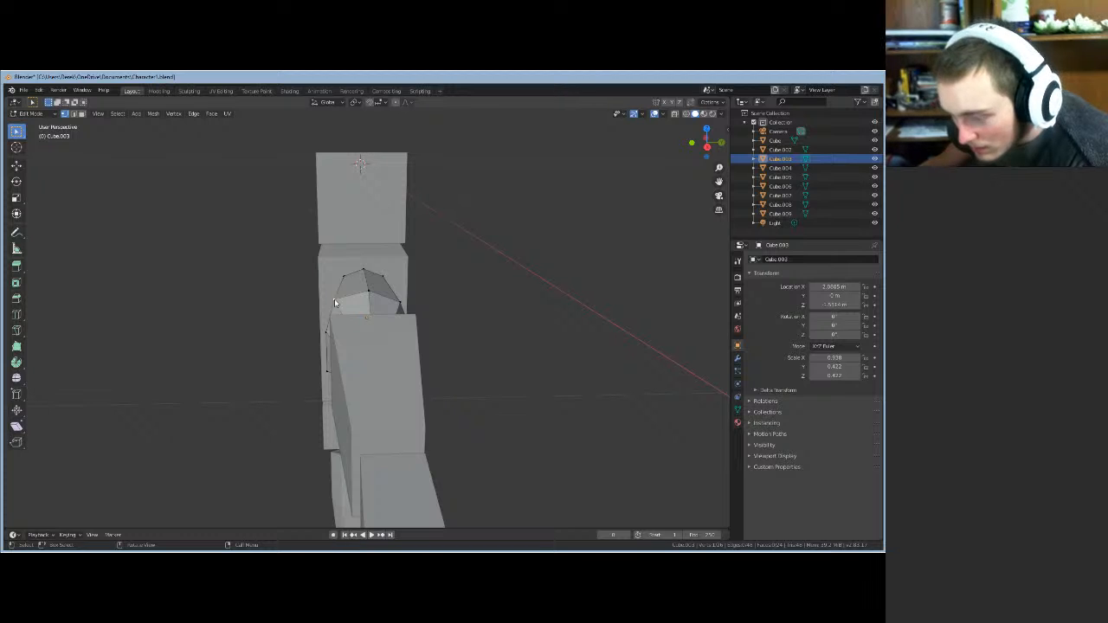
pyautogui.press('g')
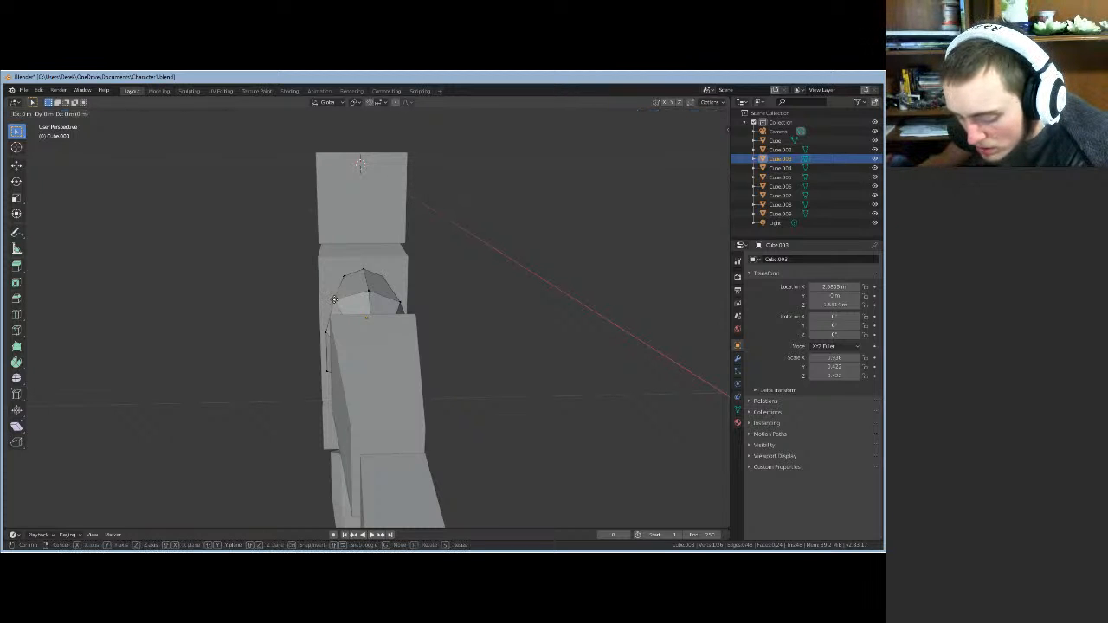
pyautogui.press('y')
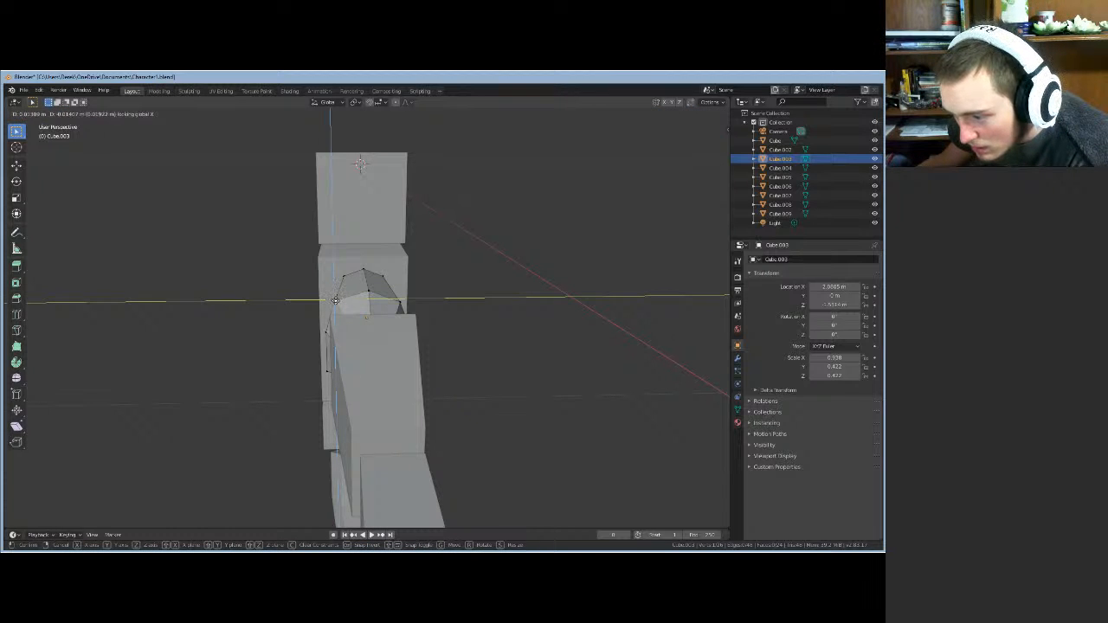
pyautogui.click(336, 302)
pyautogui.moveTo(530, 324); pyautogui.dragTo(625, 307, button='middle')
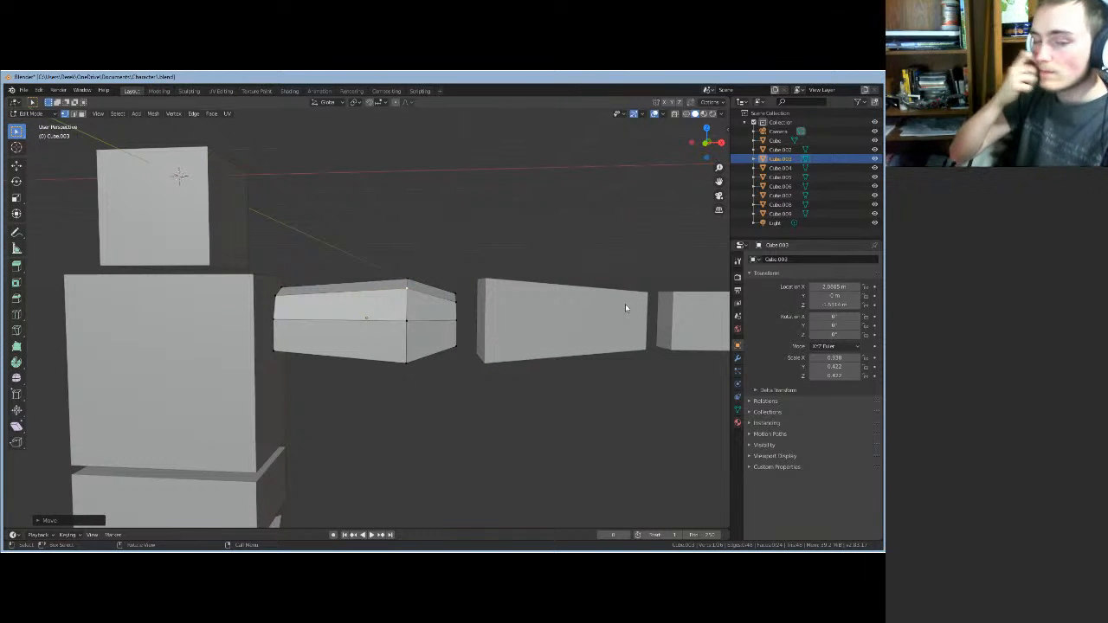
pyautogui.moveTo(453, 389); pyautogui.dragTo(378, 349, button='middle')
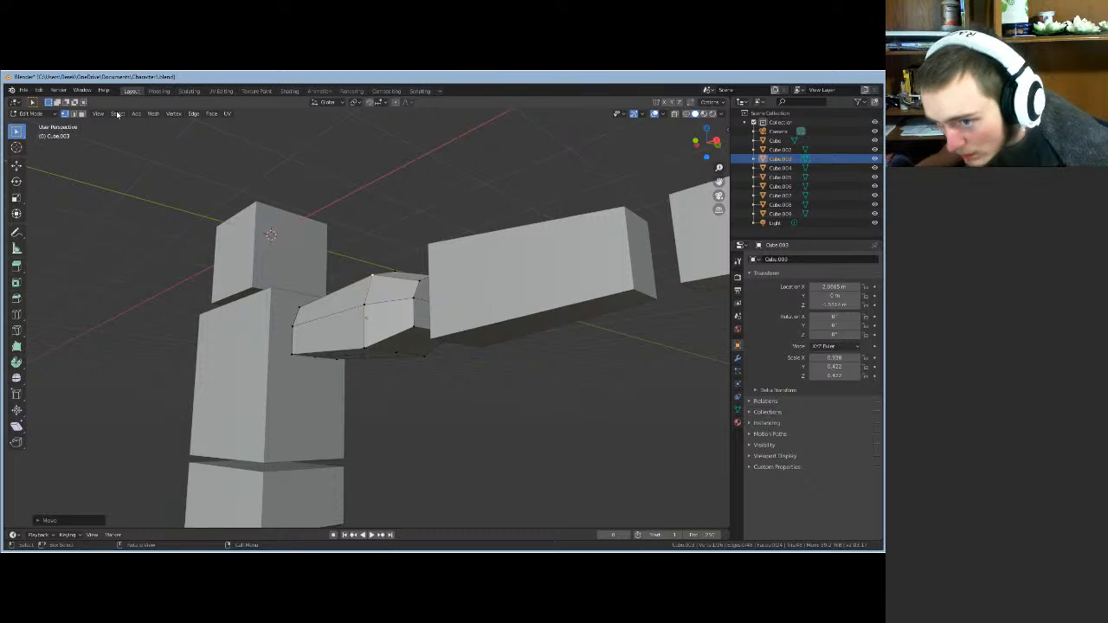
pyautogui.click(356, 350)
pyautogui.keyDown('shift'); pyautogui.click(396, 335); pyautogui.keyUp('shift')
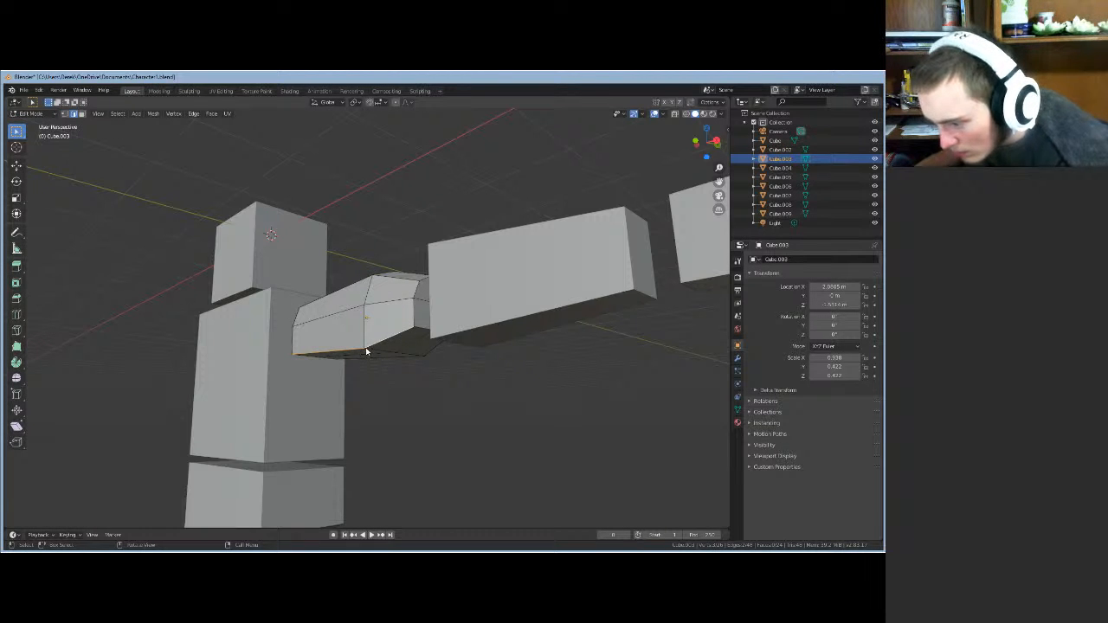
pyautogui.moveTo(363, 419); pyautogui.dragTo(339, 440, button='middle')
pyautogui.press('g')
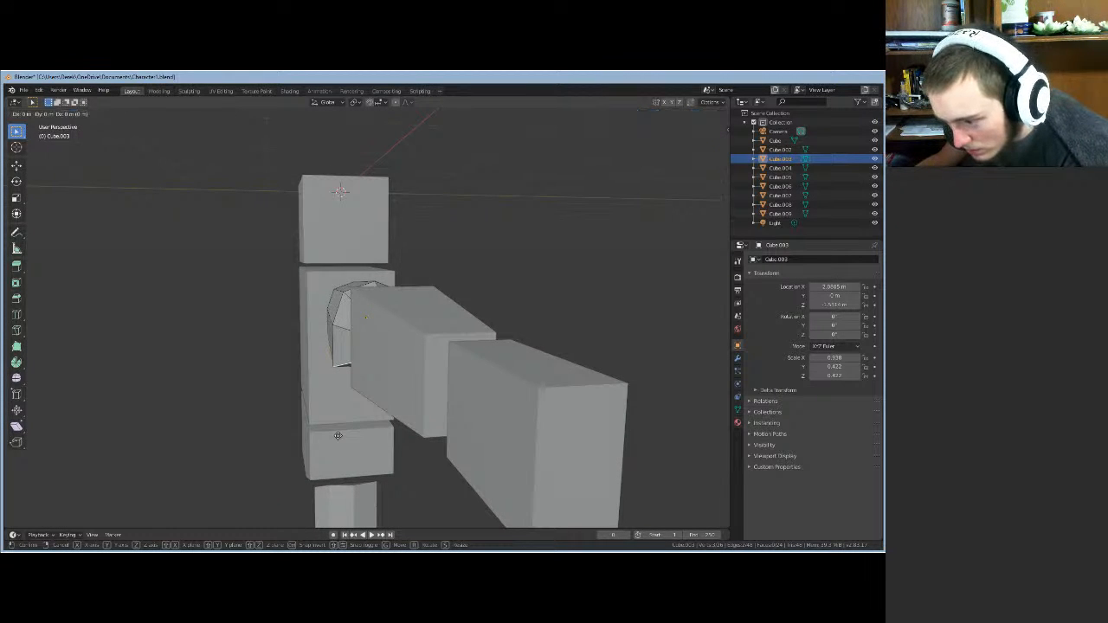
pyautogui.press('x')
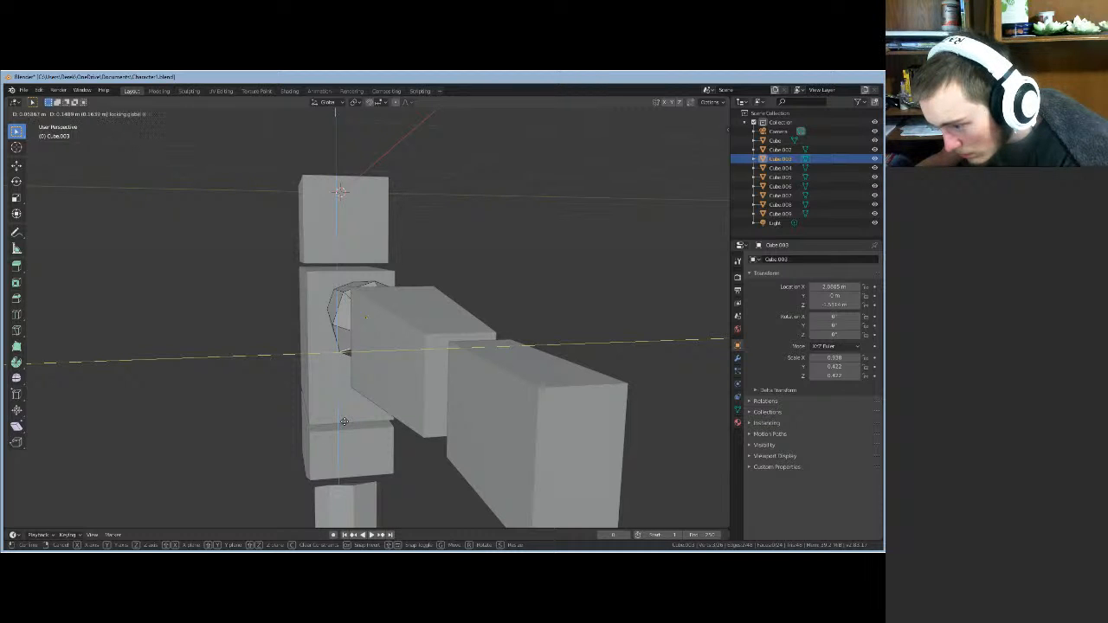
pyautogui.click(344, 422)
pyautogui.moveTo(341, 423)
pyautogui.mouseDown(button='middle')
pyautogui.moveTo(324, 413)
pyautogui.moveTo(349, 417)
pyautogui.mouseUp(button='middle')
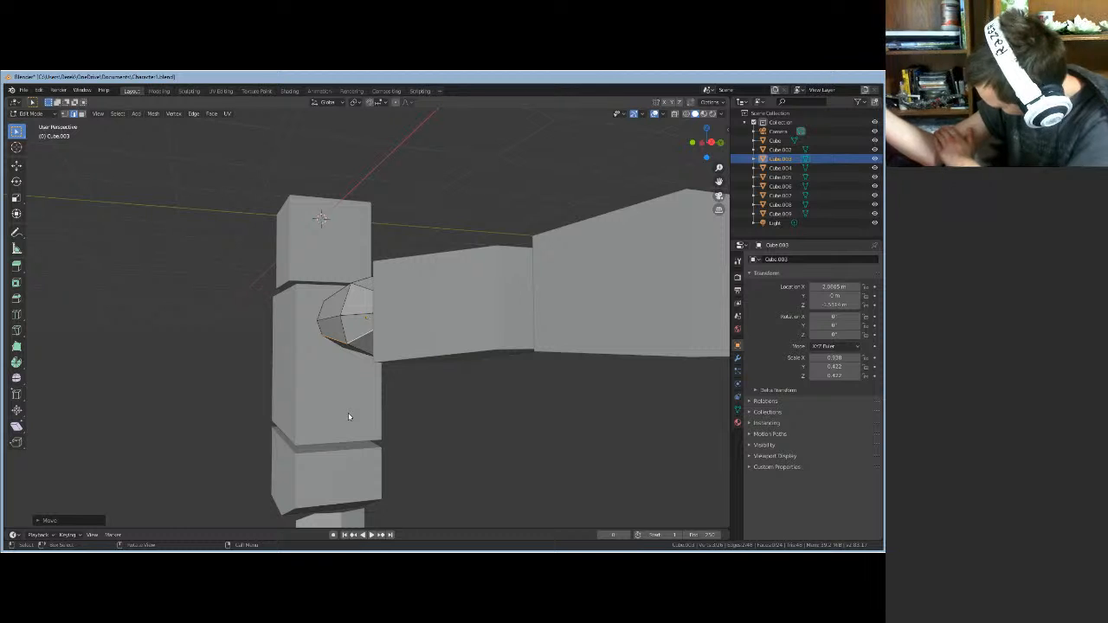
pyautogui.moveTo(446, 422)
pyautogui.mouseDown(button='middle')
pyautogui.moveTo(547, 425)
pyautogui.moveTo(480, 425)
pyautogui.moveTo(468, 438)
pyautogui.moveTo(465, 416)
pyautogui.moveTo(453, 415)
pyautogui.mouseUp(button='middle')
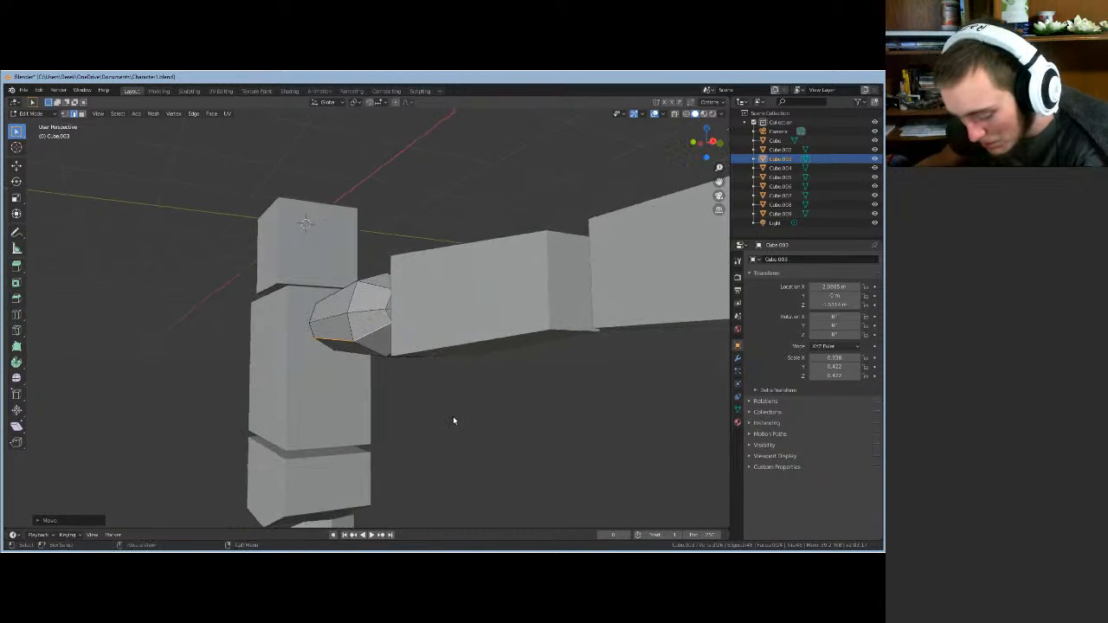
pyautogui.press('g')
pyautogui.press('x')
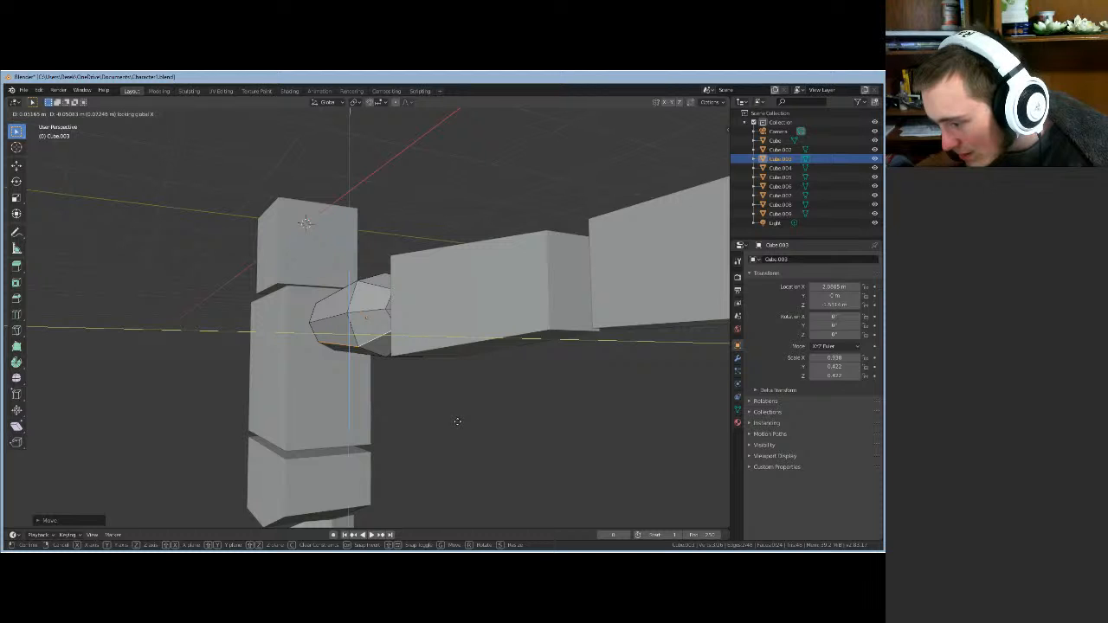
pyautogui.click(451, 440)
pyautogui.moveTo(450, 445); pyautogui.dragTo(384, 408, button='middle')
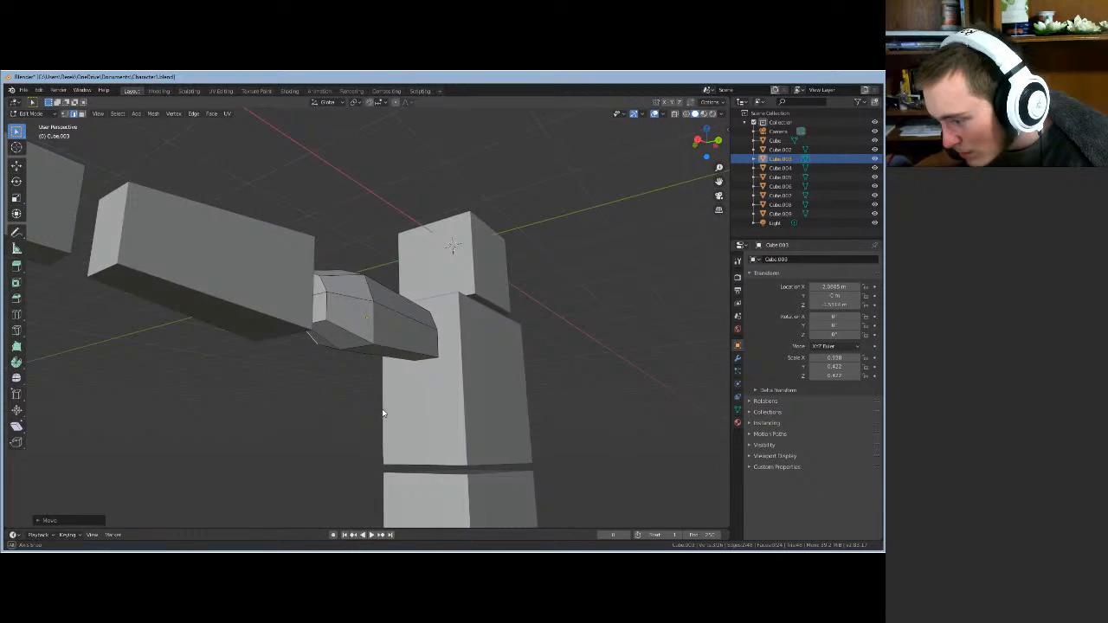
pyautogui.click(373, 349)
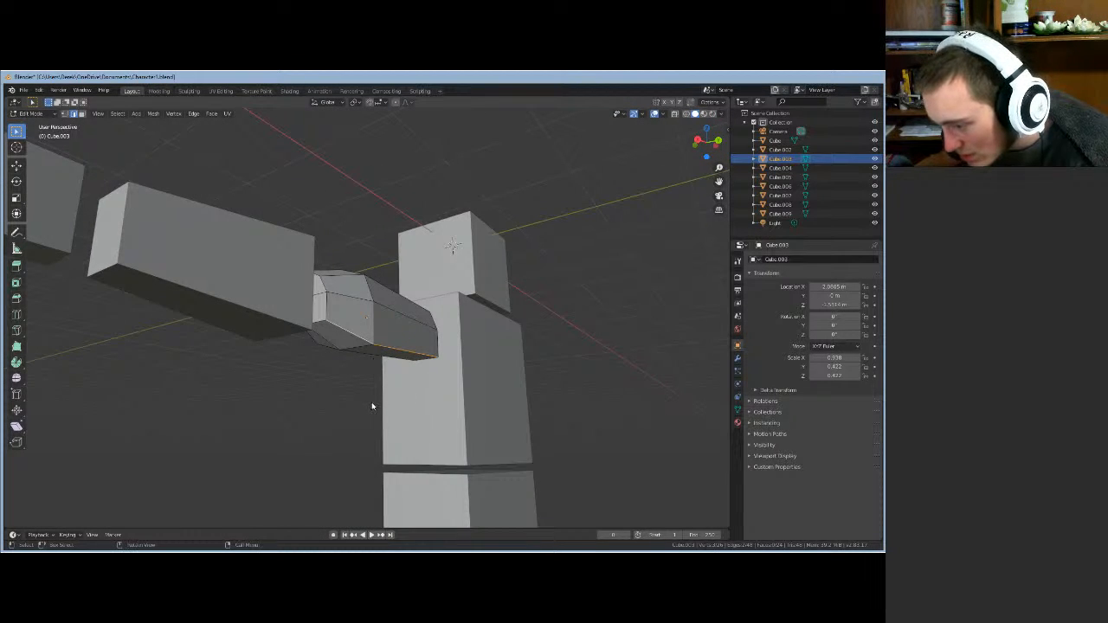
pyautogui.moveTo(372, 406); pyautogui.dragTo(371, 415, button='middle')
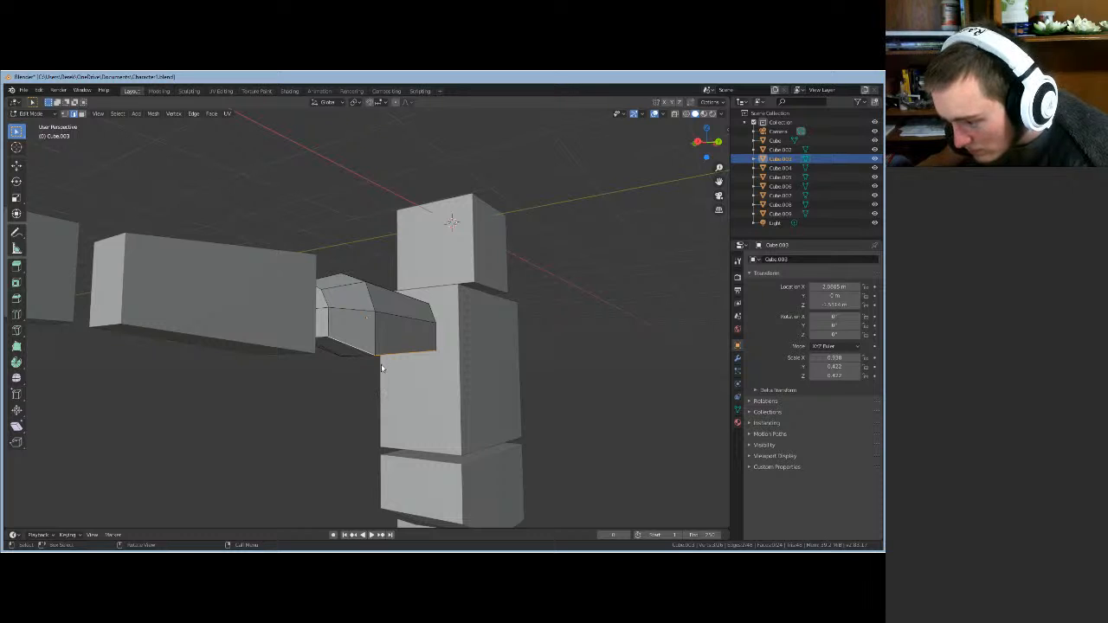
pyautogui.press('g')
pyautogui.hotkey('shift', 'x')
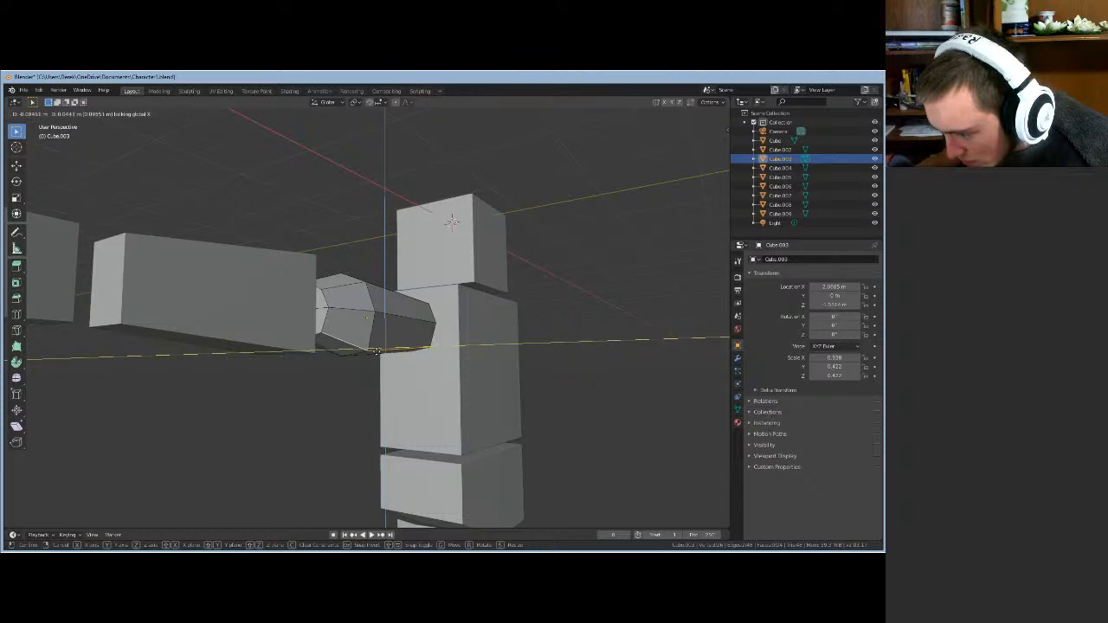
pyautogui.click(376, 349)
pyautogui.moveTo(371, 381); pyautogui.dragTo(413, 357, button='middle')
pyautogui.moveTo(410, 352); pyautogui.dragTo(389, 379, button='middle')
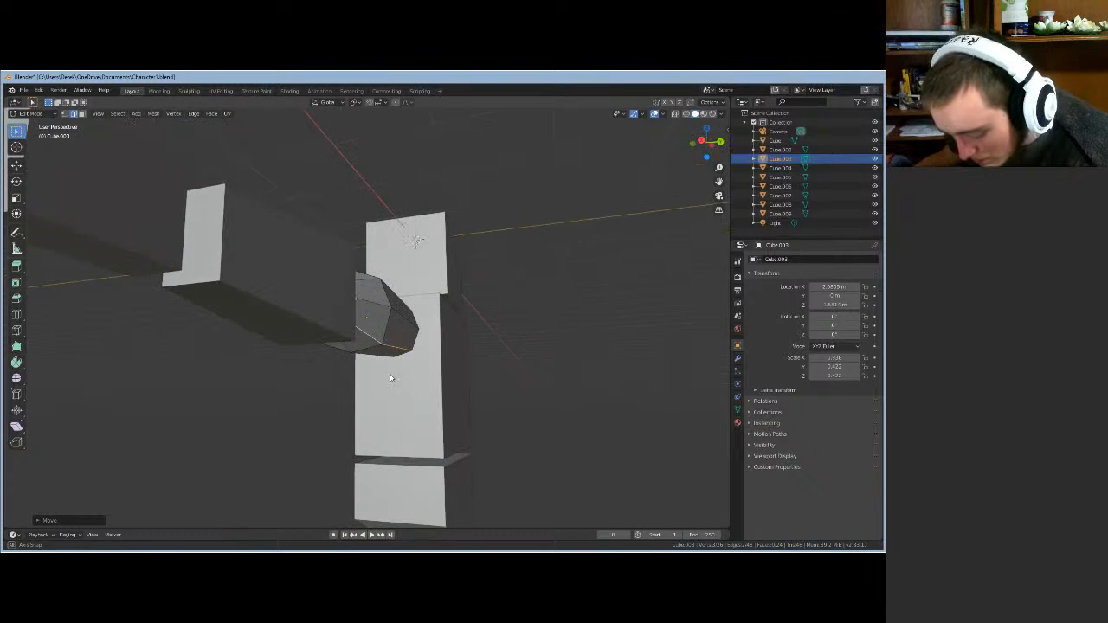
pyautogui.press('g')
pyautogui.press('x')
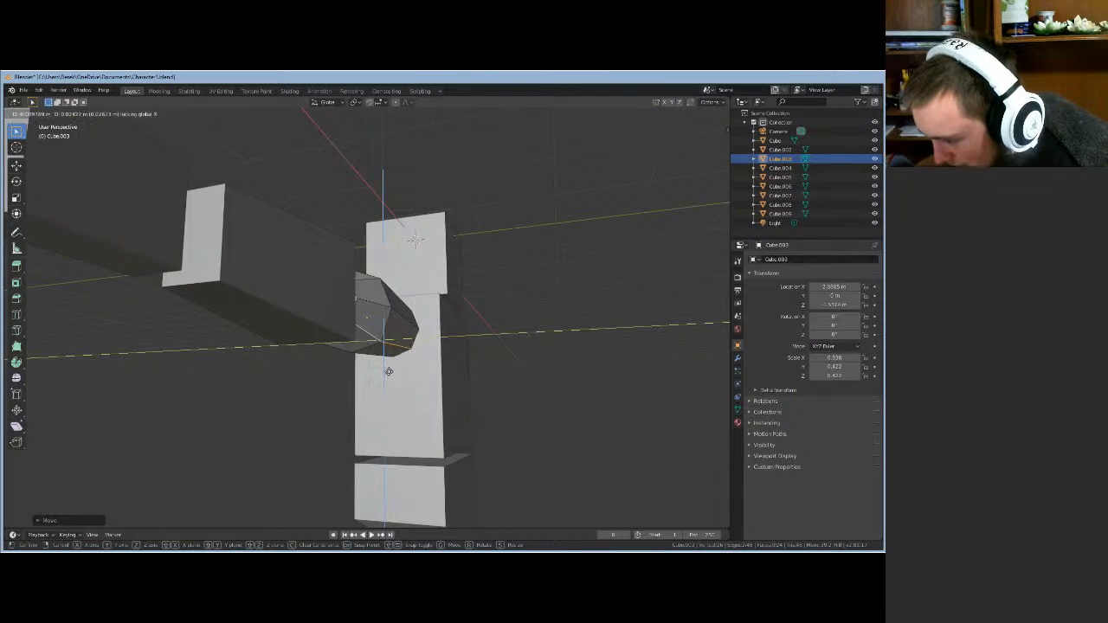
pyautogui.click(388, 376)
pyautogui.moveTo(389, 376); pyautogui.dragTo(501, 393, button='middle')
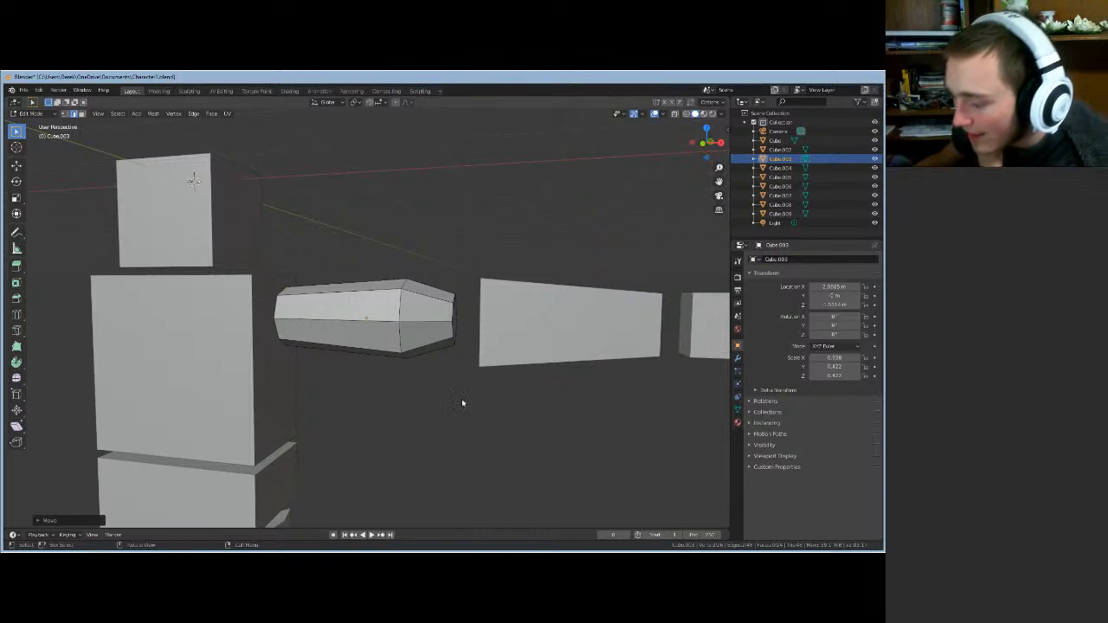
pyautogui.moveTo(461, 403); pyautogui.dragTo(432, 375, button='middle')
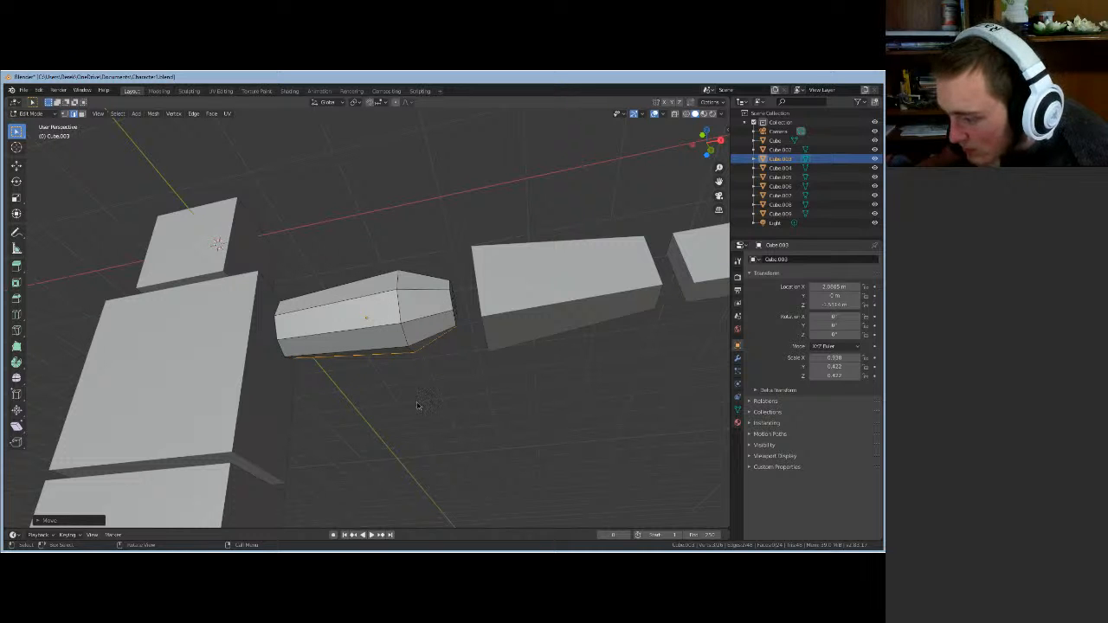
pyautogui.moveTo(416, 405); pyautogui.dragTo(353, 415, button='middle')
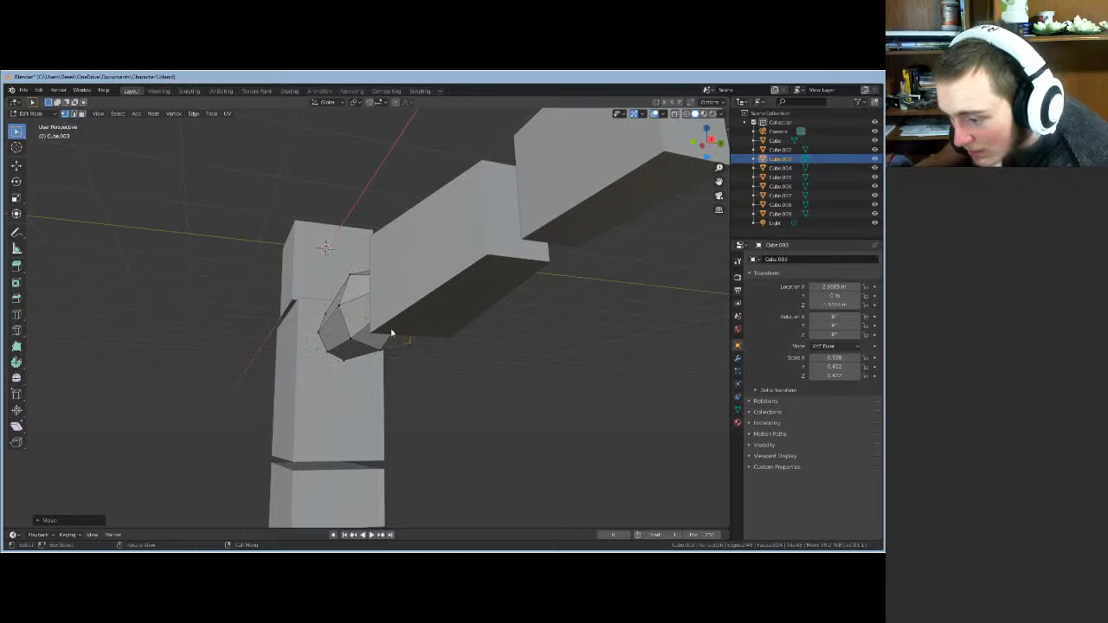
# - Shift a shoulder-end corner vertex and an underside edge inward along X
pyautogui.click(352, 342)
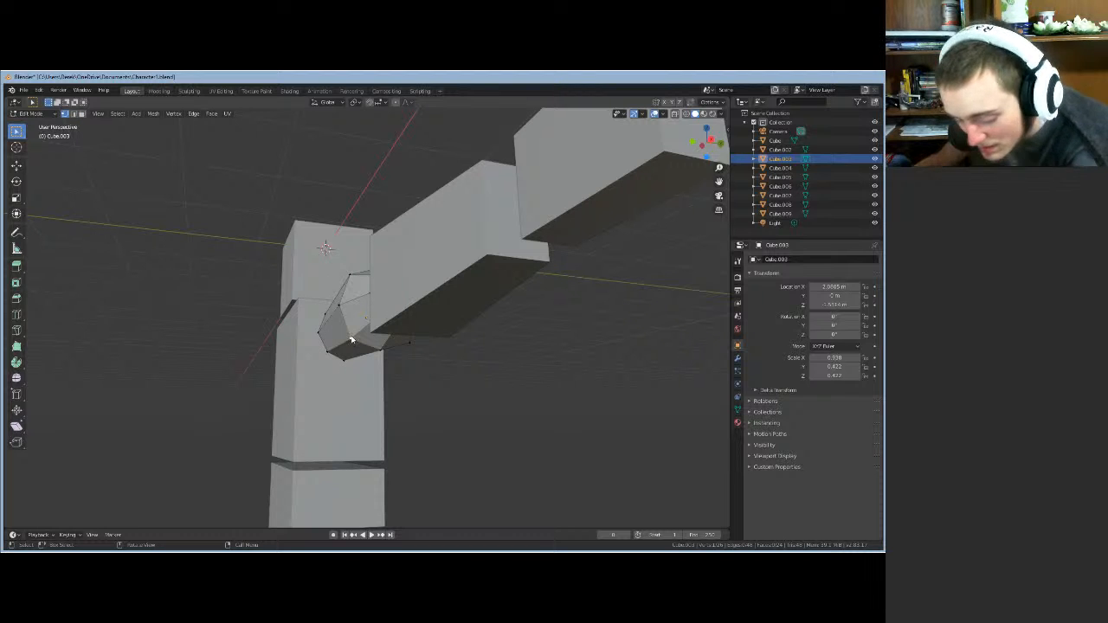
pyautogui.press('g')
pyautogui.press('x')
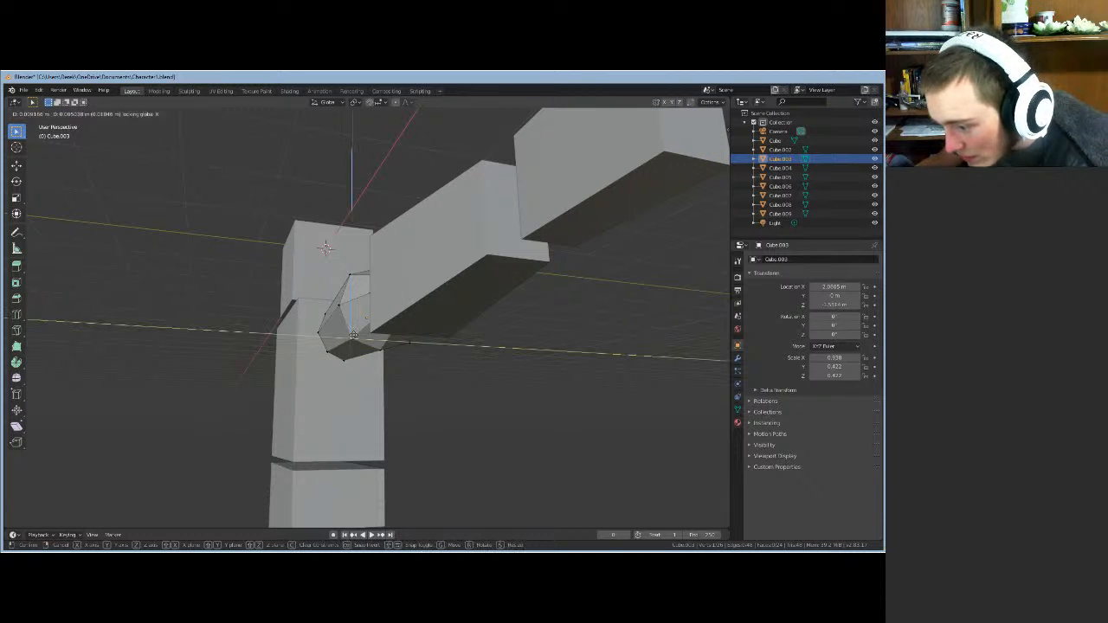
pyautogui.click(389, 357)
pyautogui.moveTo(388, 357); pyautogui.dragTo(340, 373, button='middle')
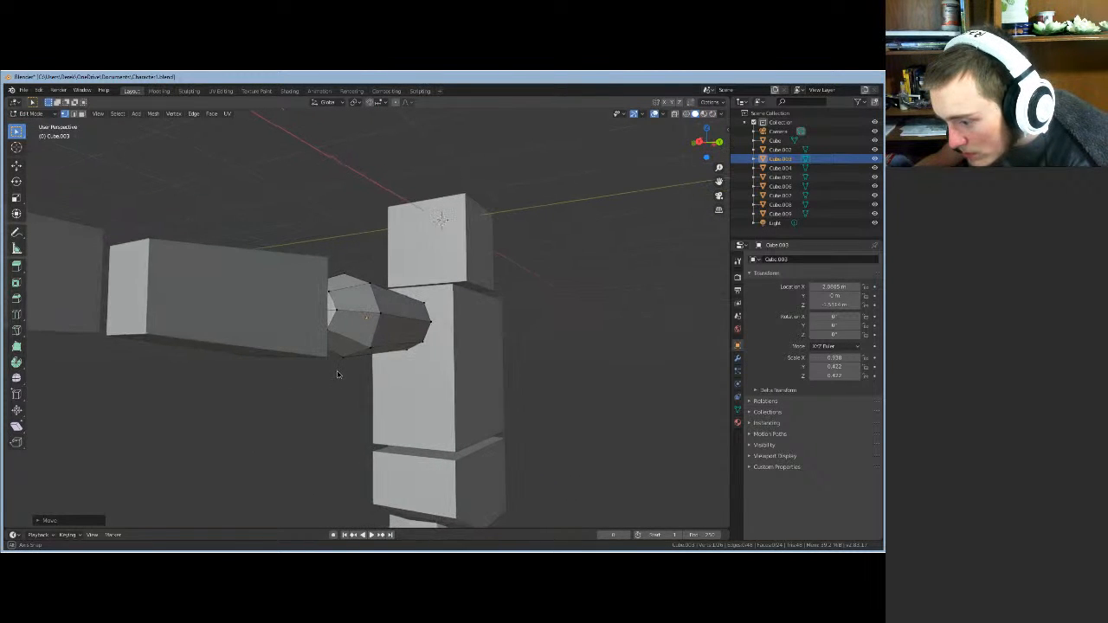
pyautogui.click(371, 351)
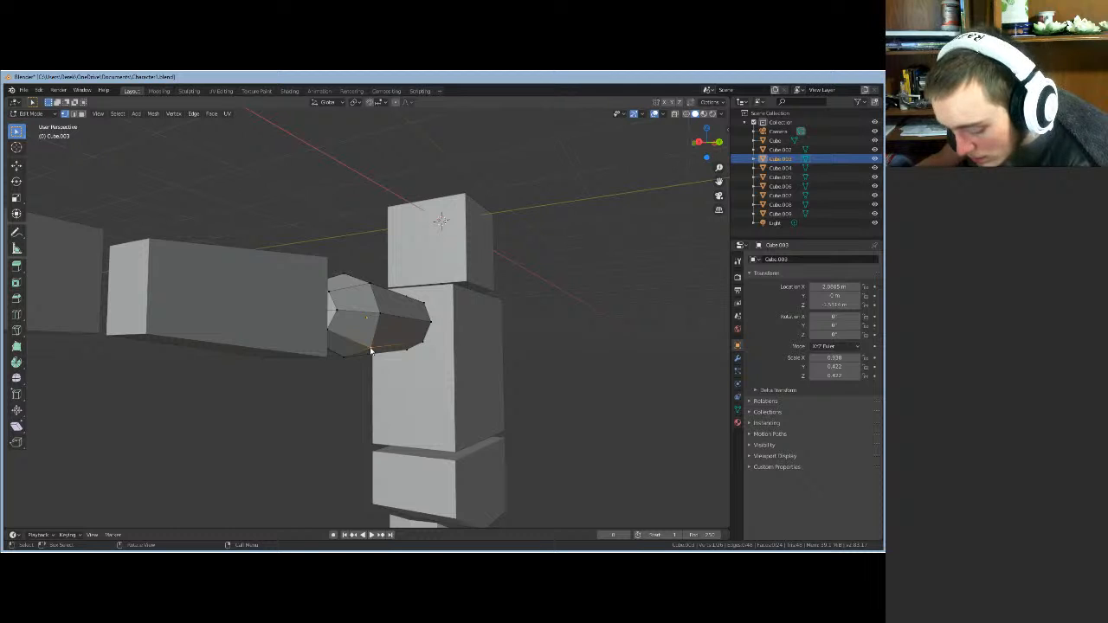
pyautogui.press('g')
pyautogui.press('x')
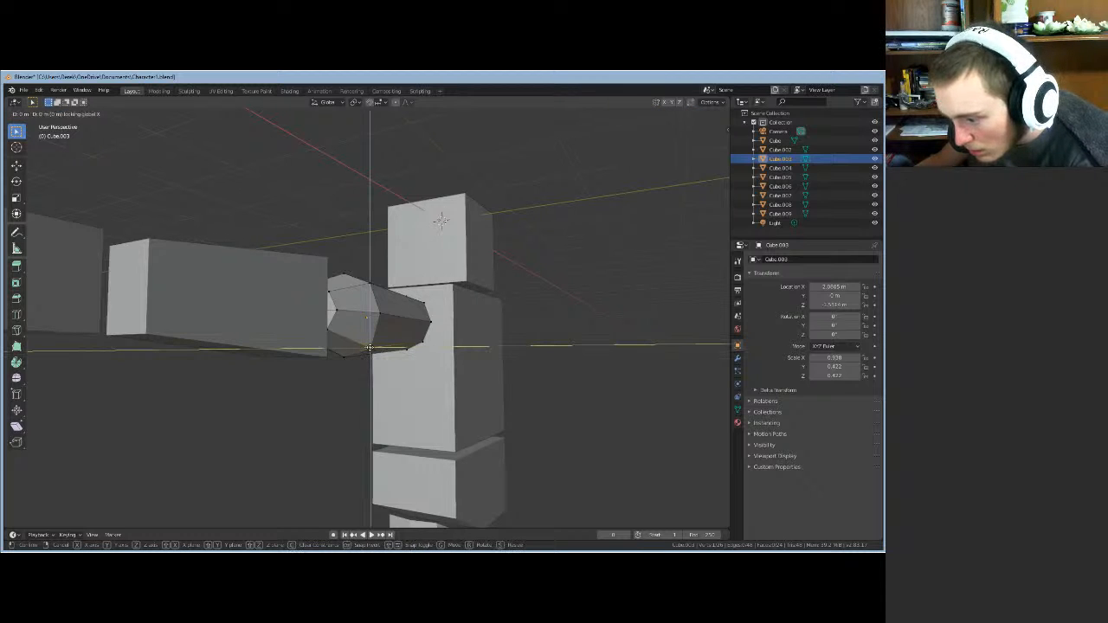
pyautogui.click(369, 347)
pyautogui.moveTo(381, 367); pyautogui.dragTo(400, 321, button='middle')
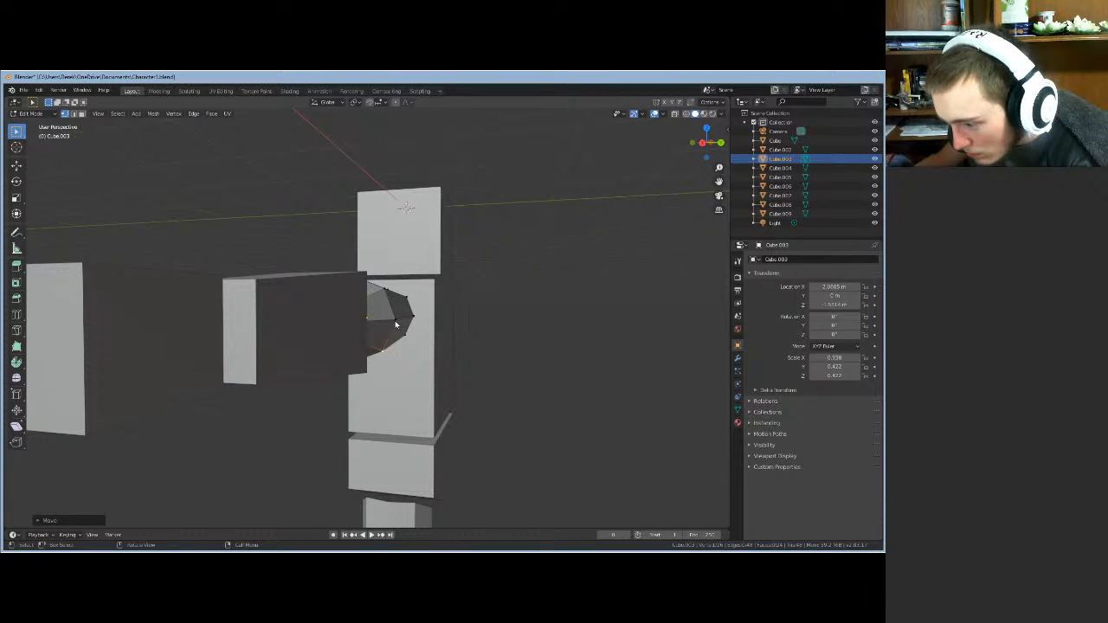
# - Move another shoulder-end element along X, then in edge mode shift one more edge along X
pyautogui.click(397, 322)
pyautogui.press('g')
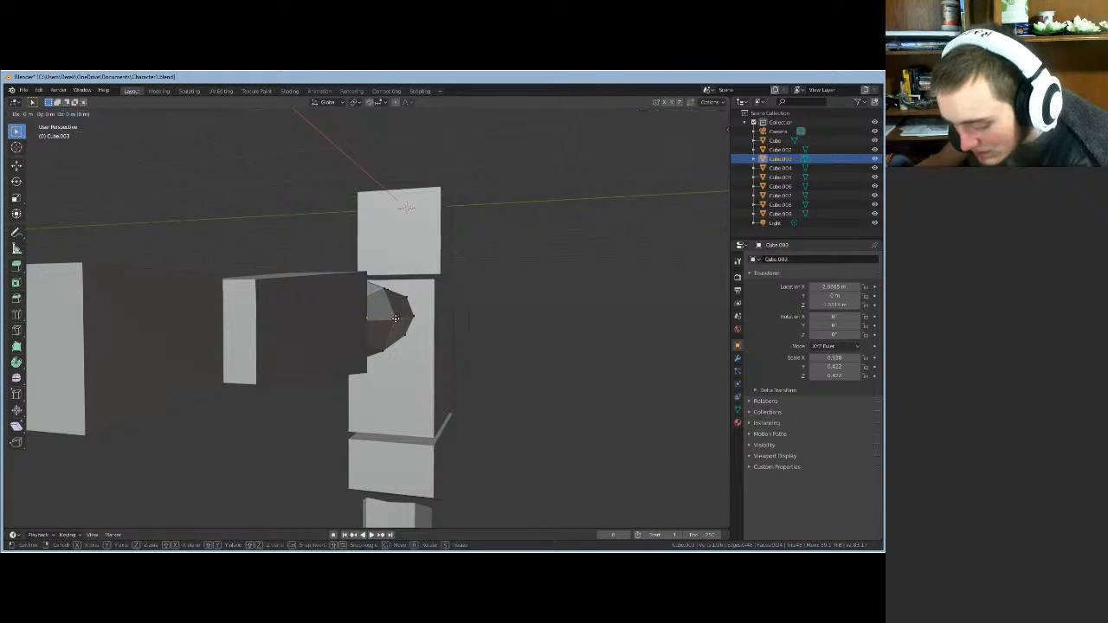
pyautogui.press('x')
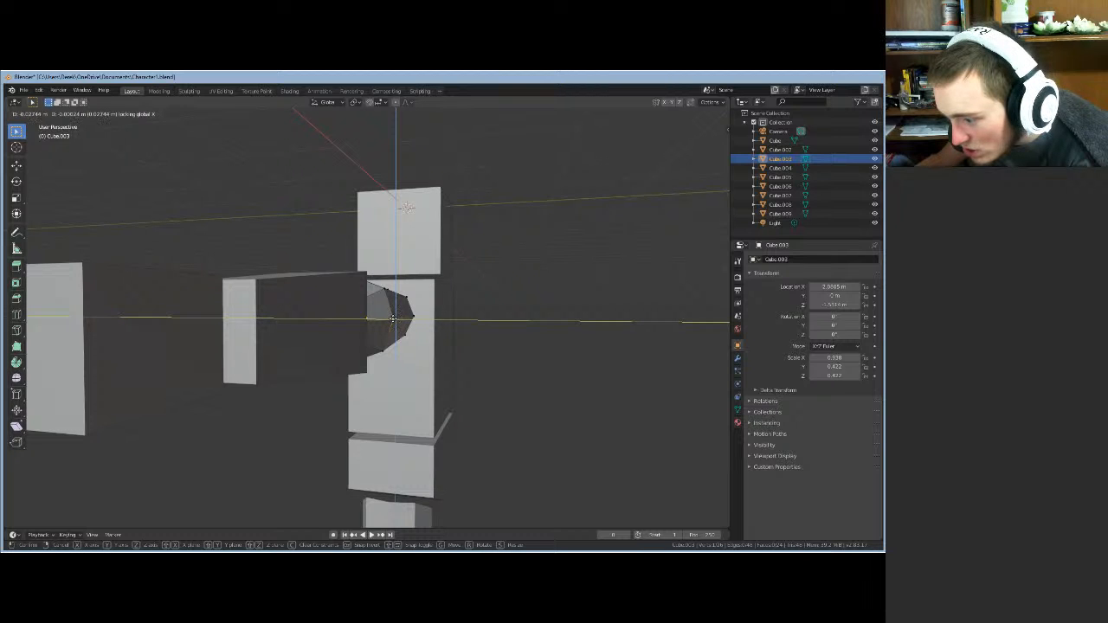
pyautogui.click(394, 322)
pyautogui.moveTo(424, 338); pyautogui.dragTo(354, 345, button='middle')
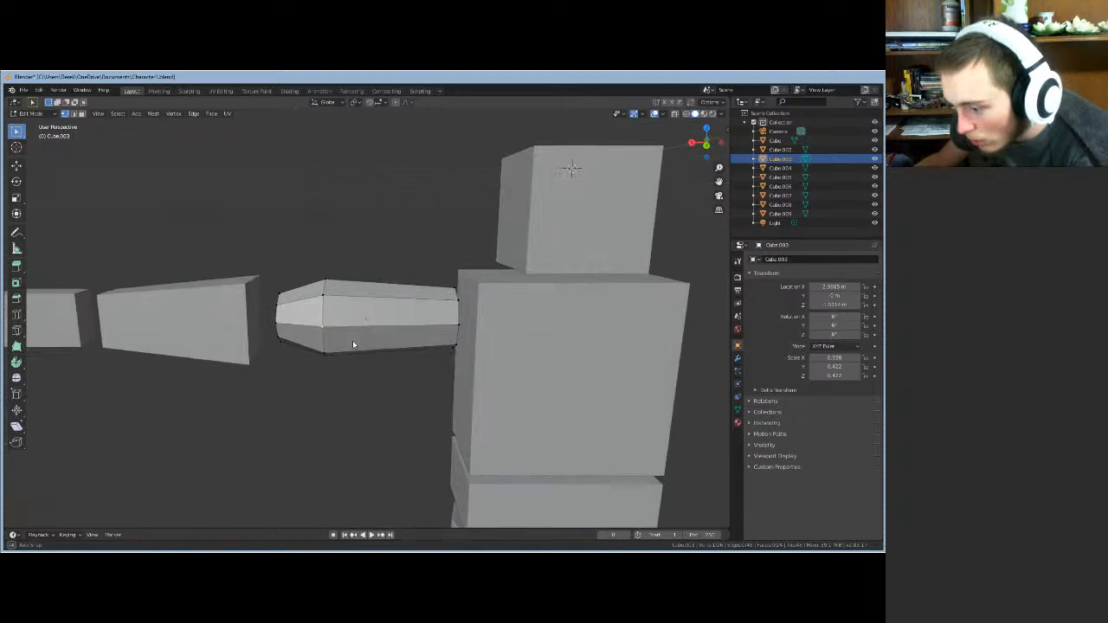
pyautogui.click(75, 114)
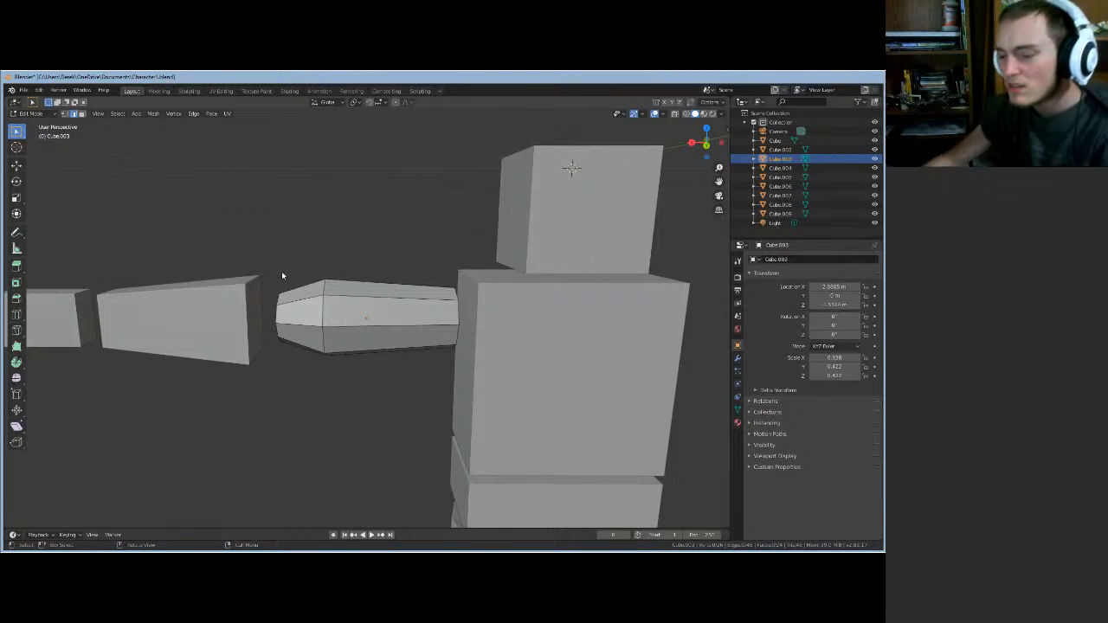
pyautogui.moveTo(368, 319); pyautogui.dragTo(421, 337, button='middle')
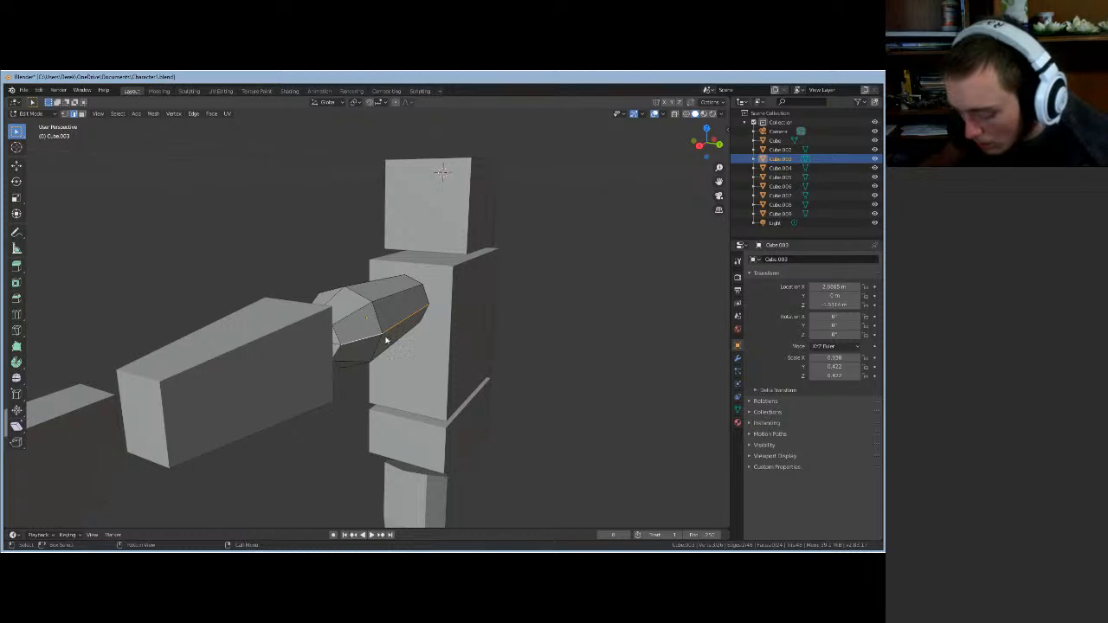
pyautogui.press('g')
pyautogui.hotkey('shift', 'x')
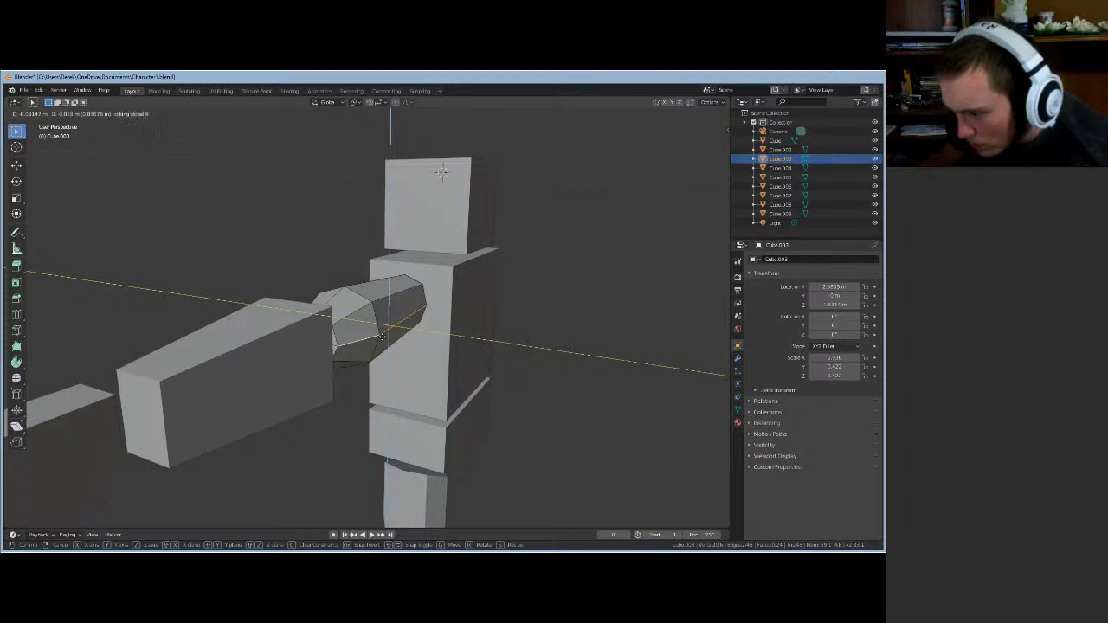
pyautogui.click(381, 337)
pyautogui.moveTo(438, 347); pyautogui.dragTo(554, 333, button='middle')
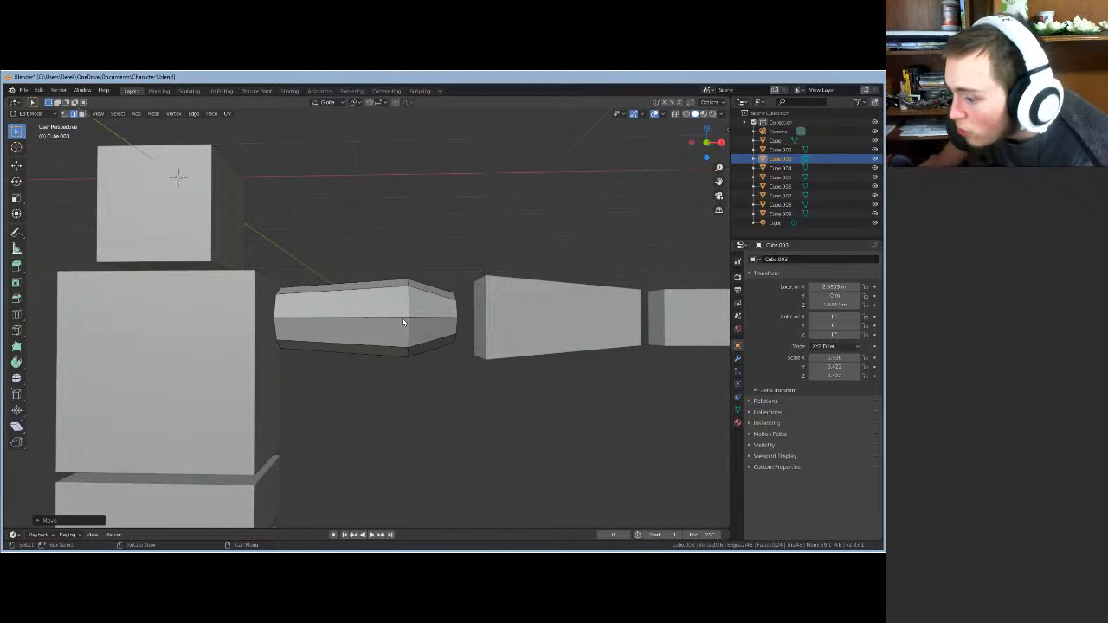
# - Move the selected edge along X and check the arm's bevelled ends from several angles
pyautogui.moveTo(407, 421); pyautogui.dragTo(313, 448, button='middle')
pyautogui.press('g')
pyautogui.press('x')
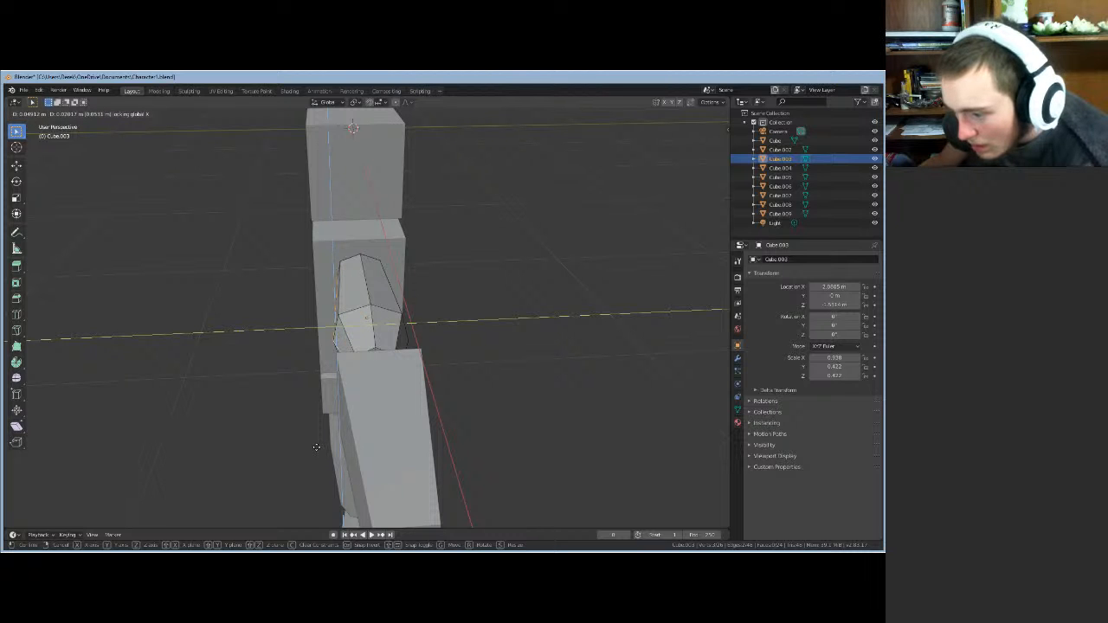
pyautogui.click(316, 447)
pyautogui.moveTo(468, 413)
pyautogui.mouseDown(button='middle')
pyautogui.moveTo(460, 458)
pyautogui.moveTo(554, 381)
pyautogui.moveTo(542, 410)
pyautogui.moveTo(431, 442)
pyautogui.moveTo(366, 303)
pyautogui.moveTo(501, 326)
pyautogui.moveTo(502, 375)
pyautogui.moveTo(485, 414)
pyautogui.mouseUp(button='middle')
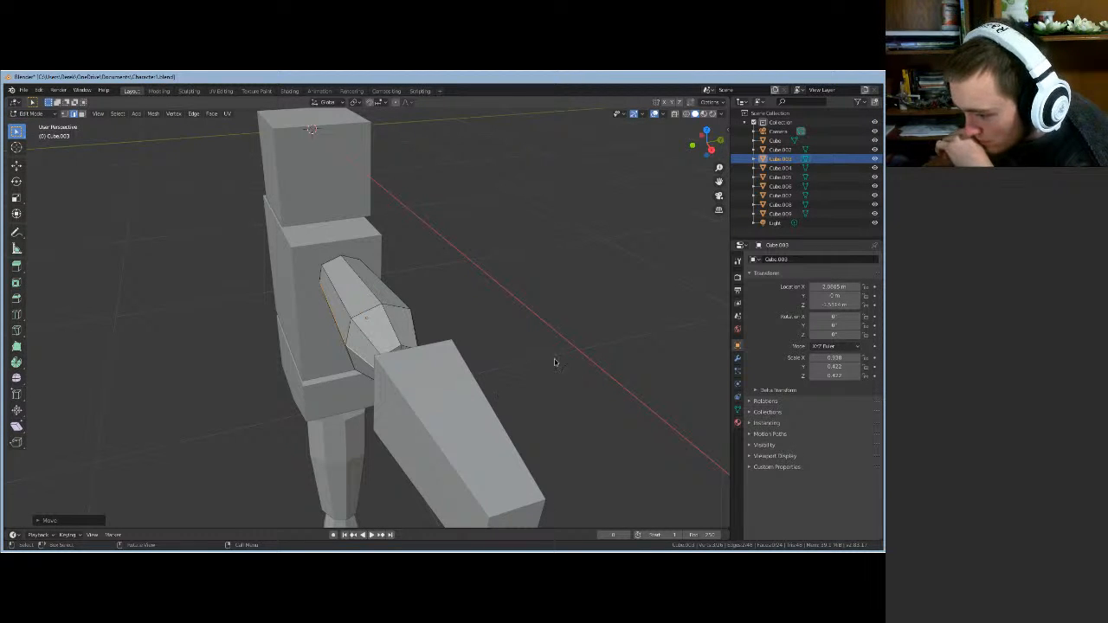
pyautogui.moveTo(555, 362); pyautogui.dragTo(403, 319, button='middle')
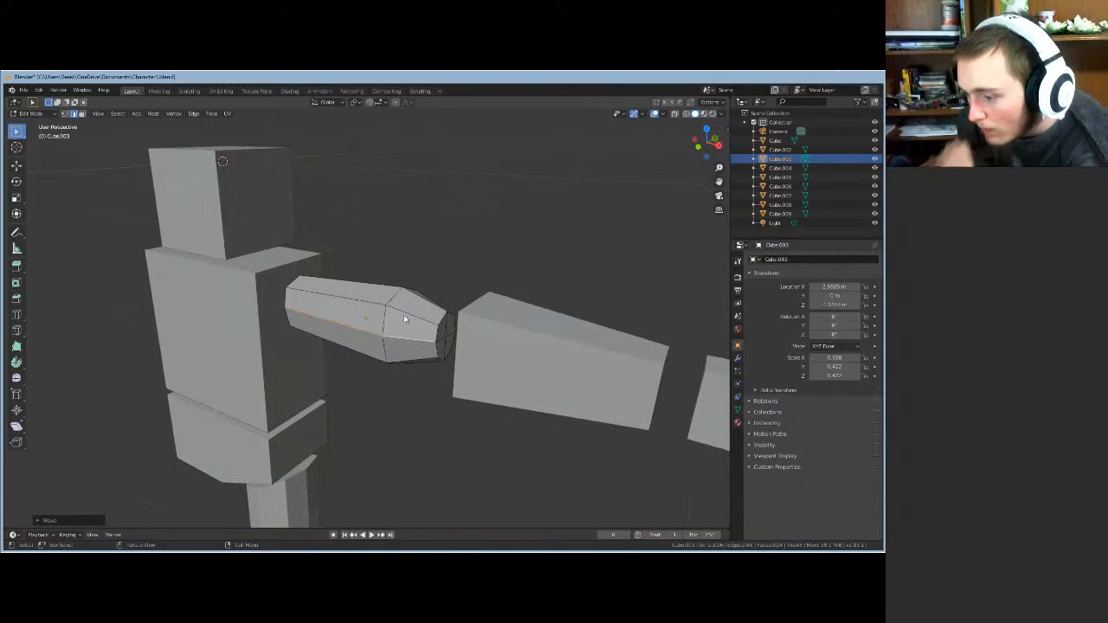
# - Shift the top edge near the arm's outer end along X, then pick a lower-side edge
pyautogui.click(379, 305)
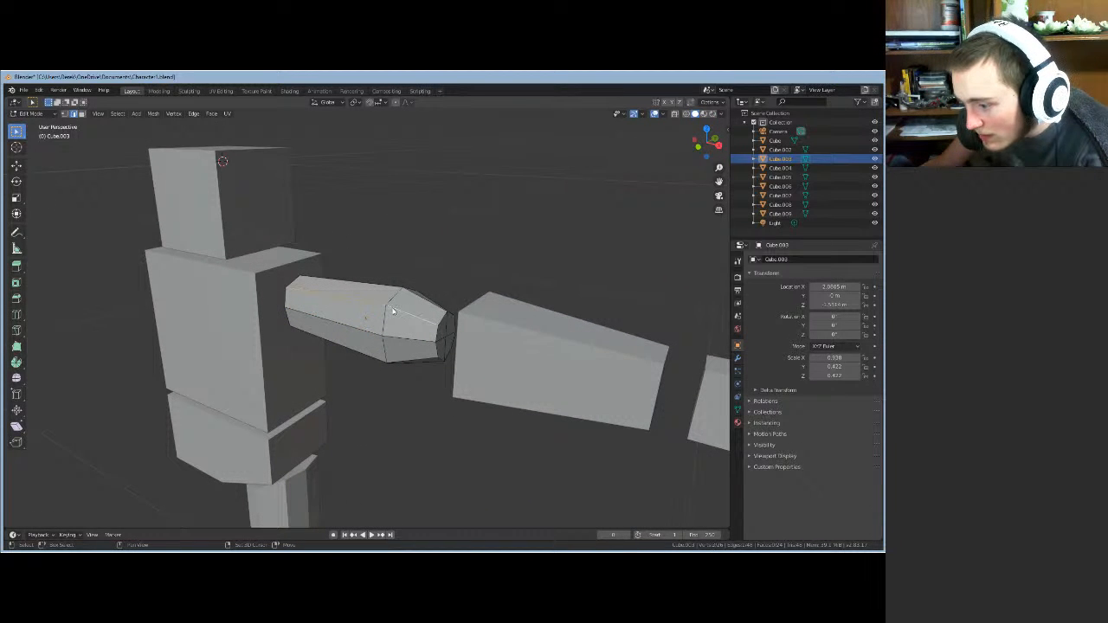
pyautogui.press('g')
pyautogui.press('x')
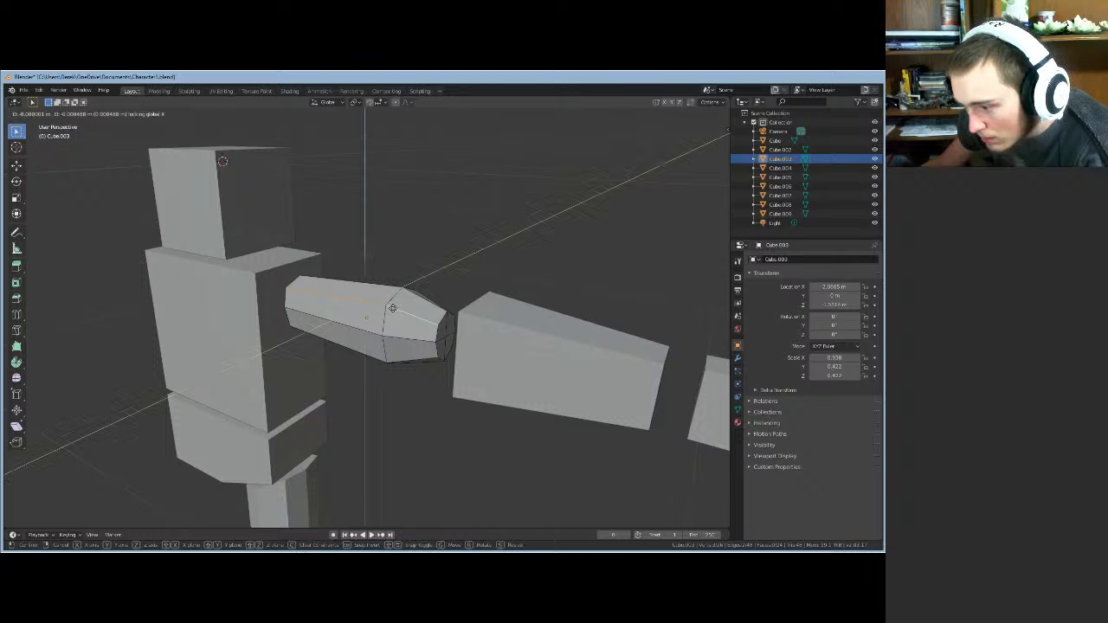
pyautogui.click(393, 311)
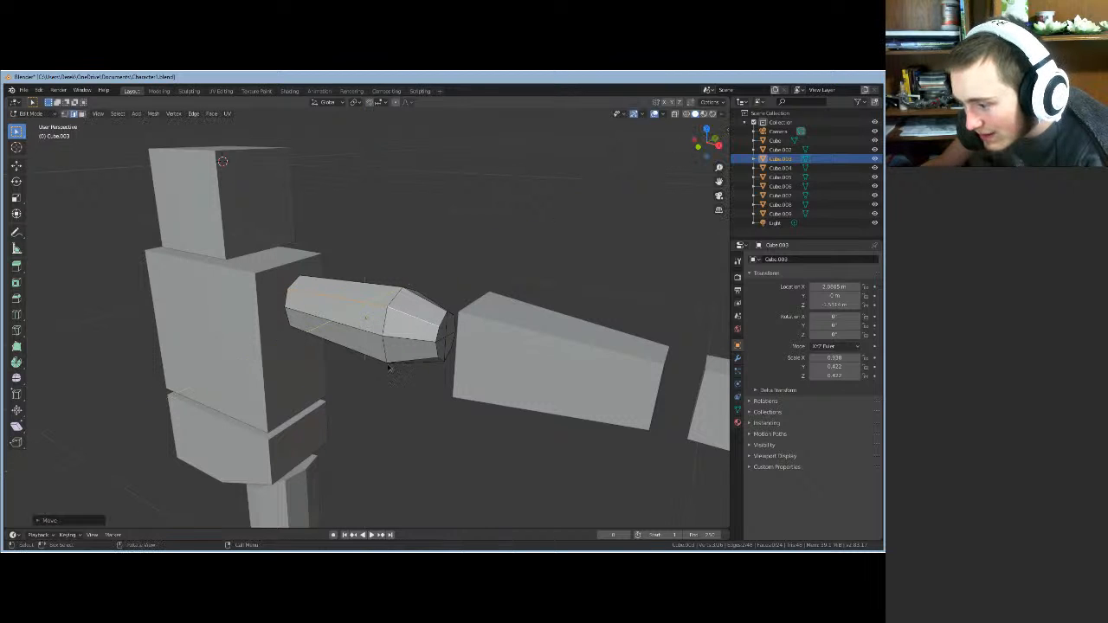
pyautogui.moveTo(392, 367)
pyautogui.mouseDown(button='middle')
pyautogui.moveTo(342, 342)
pyautogui.moveTo(360, 346)
pyautogui.moveTo(362, 329)
pyautogui.moveTo(313, 335)
pyautogui.moveTo(384, 351)
pyautogui.mouseUp(button='middle')
pyautogui.click(371, 340)
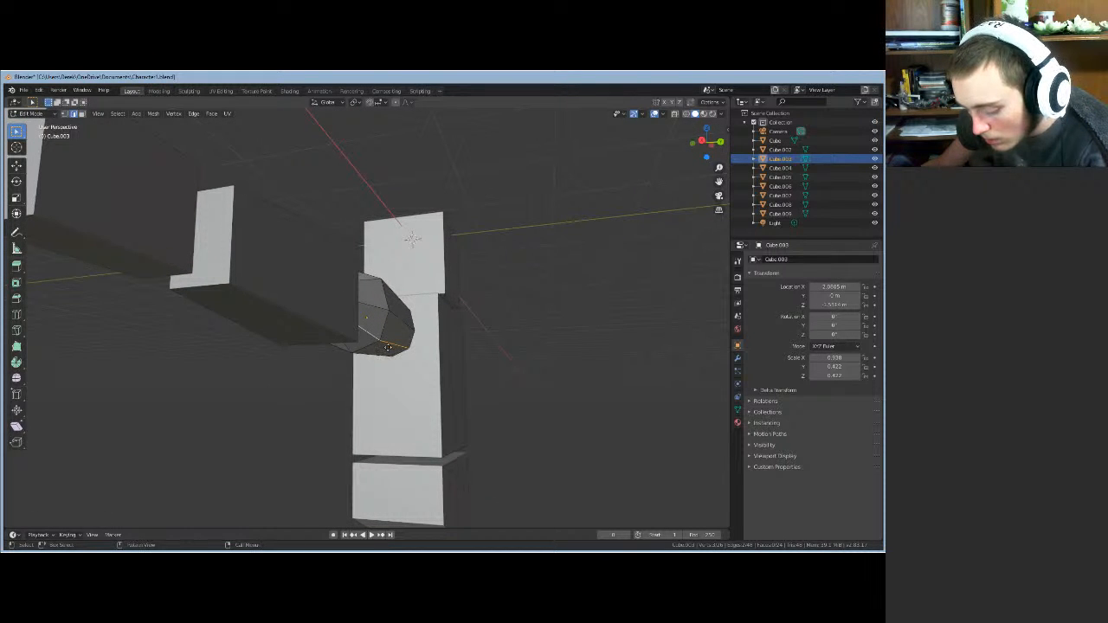
# - Pull the upper arm's end edge and vertices inward with Shift+X constrained moves
pyautogui.press('g')
pyautogui.hotkey('shift', 'x')
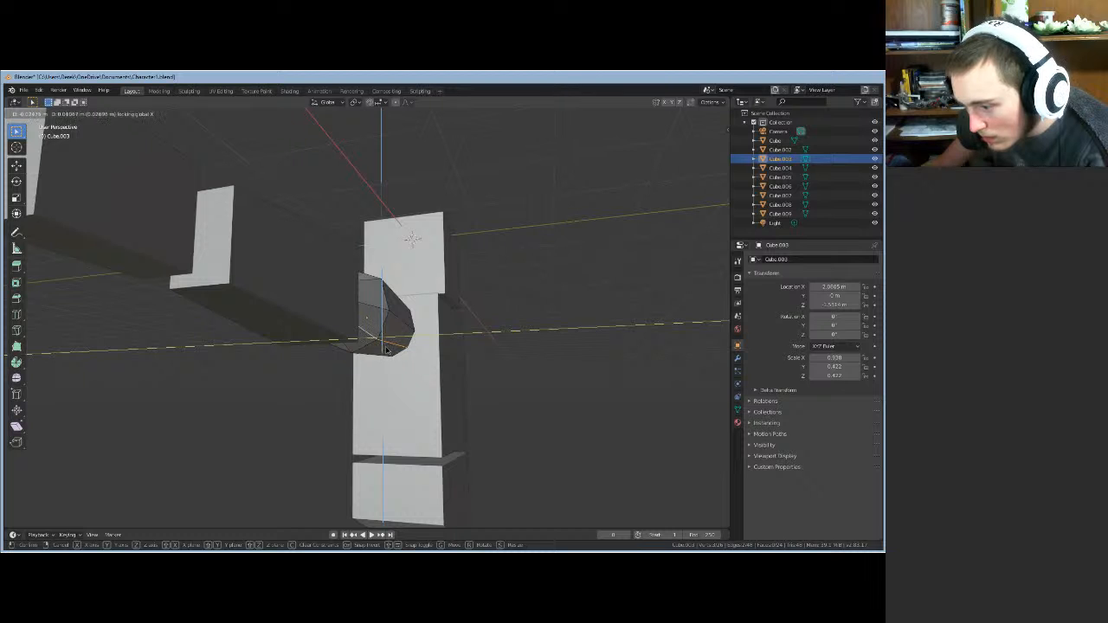
pyautogui.click(387, 350)
pyautogui.moveTo(454, 366)
pyautogui.mouseDown(button='middle')
pyautogui.moveTo(480, 354)
pyautogui.moveTo(436, 356)
pyautogui.mouseUp(button='middle')
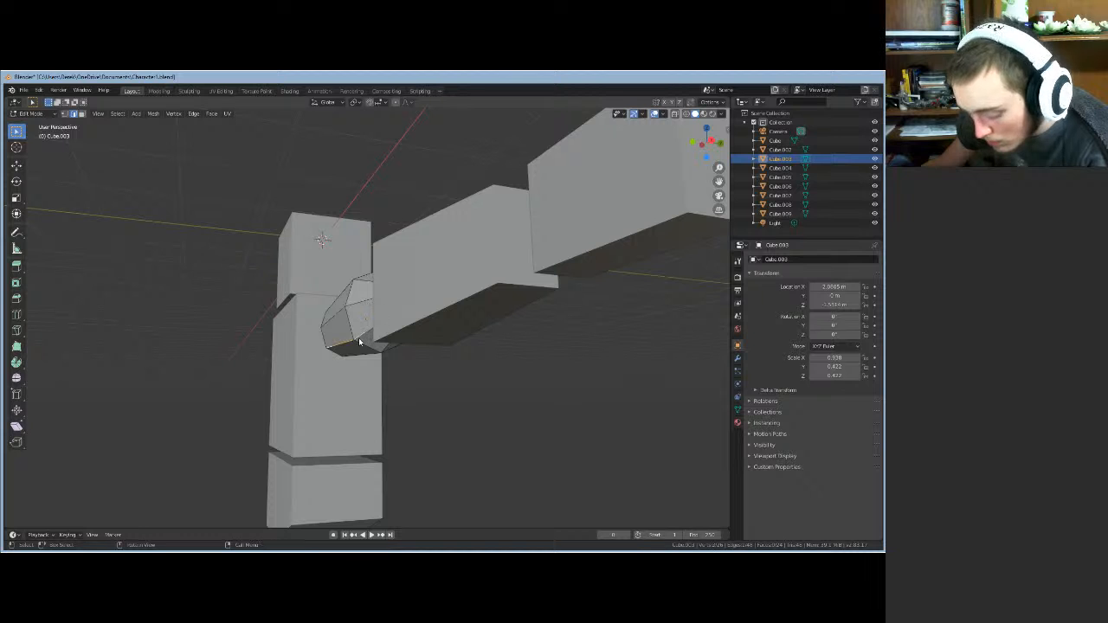
pyautogui.press('g')
pyautogui.hotkey('shift', 'x')
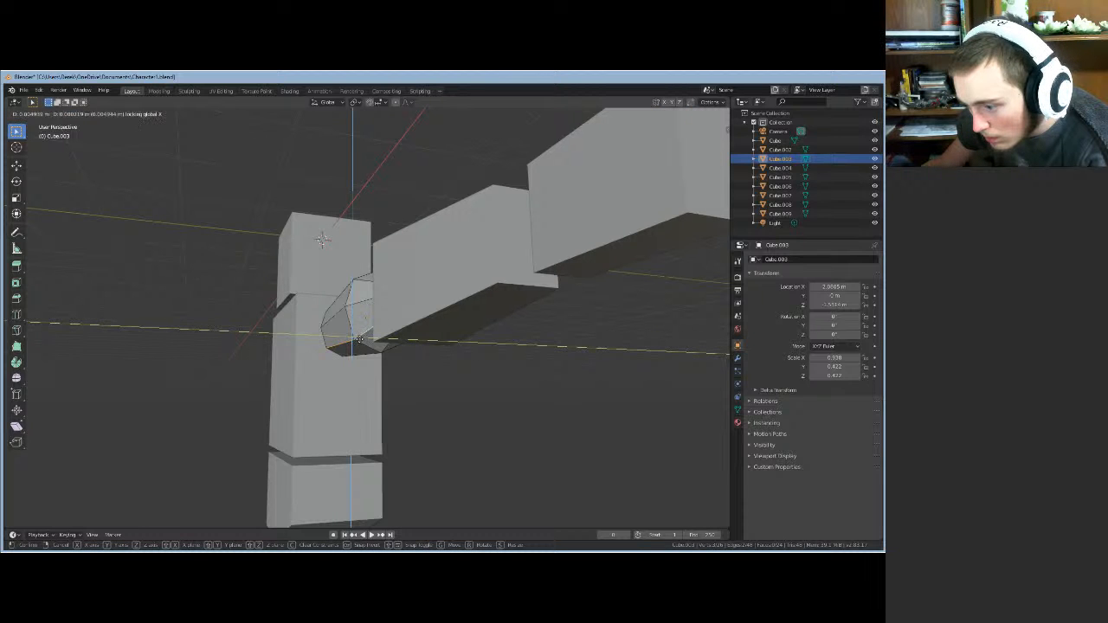
pyautogui.click(361, 342)
pyautogui.moveTo(361, 342)
pyautogui.mouseDown(button='middle')
pyautogui.moveTo(357, 364)
pyautogui.moveTo(350, 355)
pyautogui.moveTo(367, 355)
pyautogui.mouseUp(button='middle')
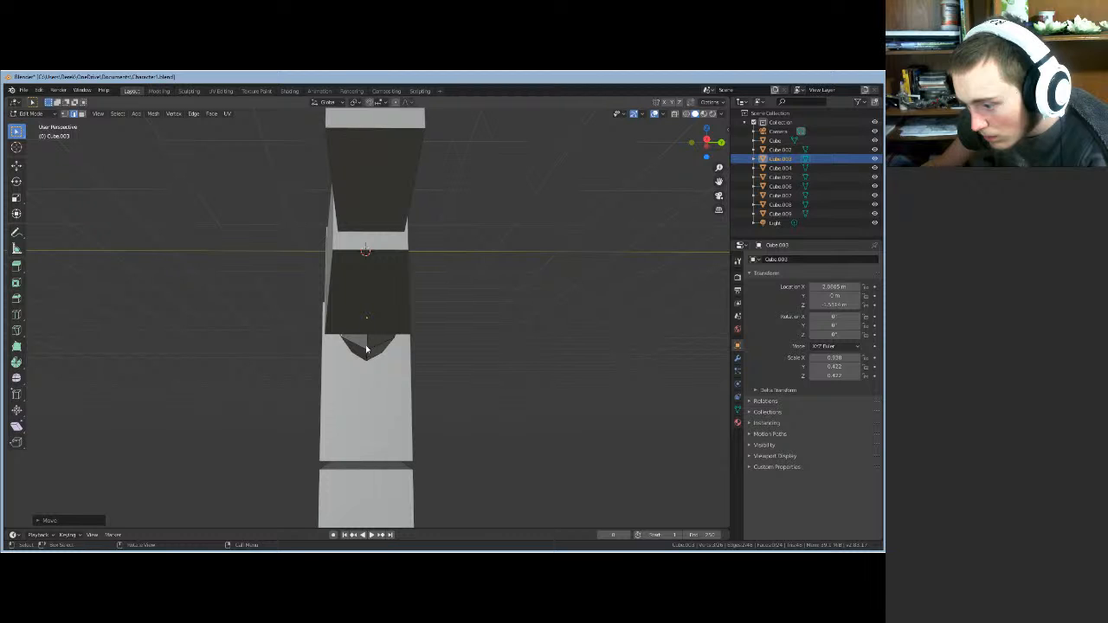
# - Select the upper and lower edges of the arm end and slide them along X
pyautogui.click(368, 353)
pyautogui.keyDown('shift'); pyautogui.click(367, 347); pyautogui.keyUp('shift')
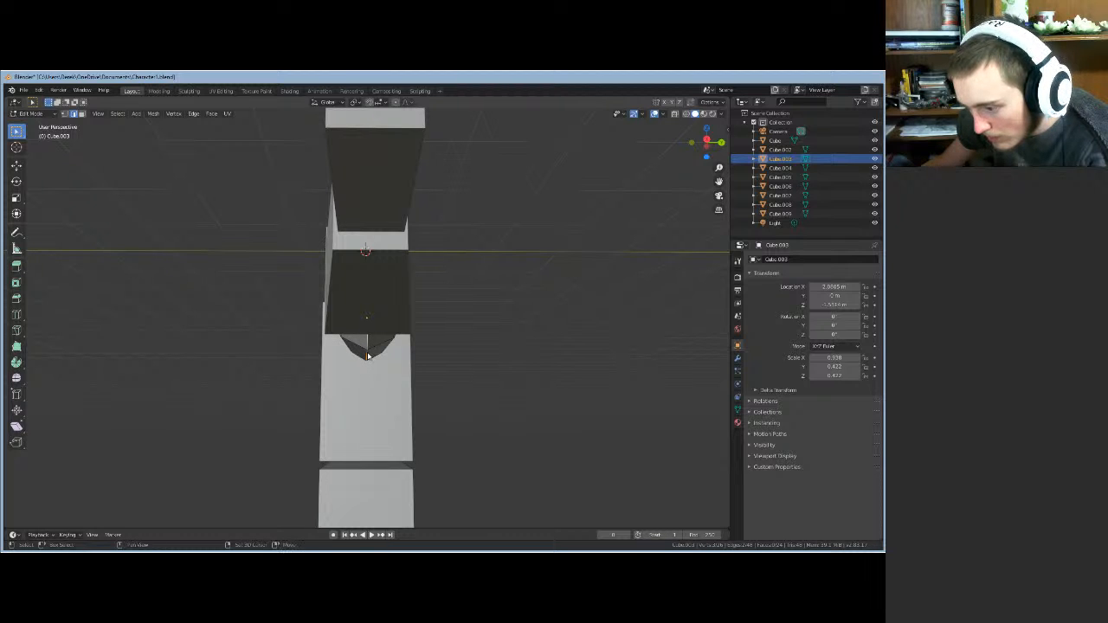
pyautogui.press('g')
pyautogui.press('x')
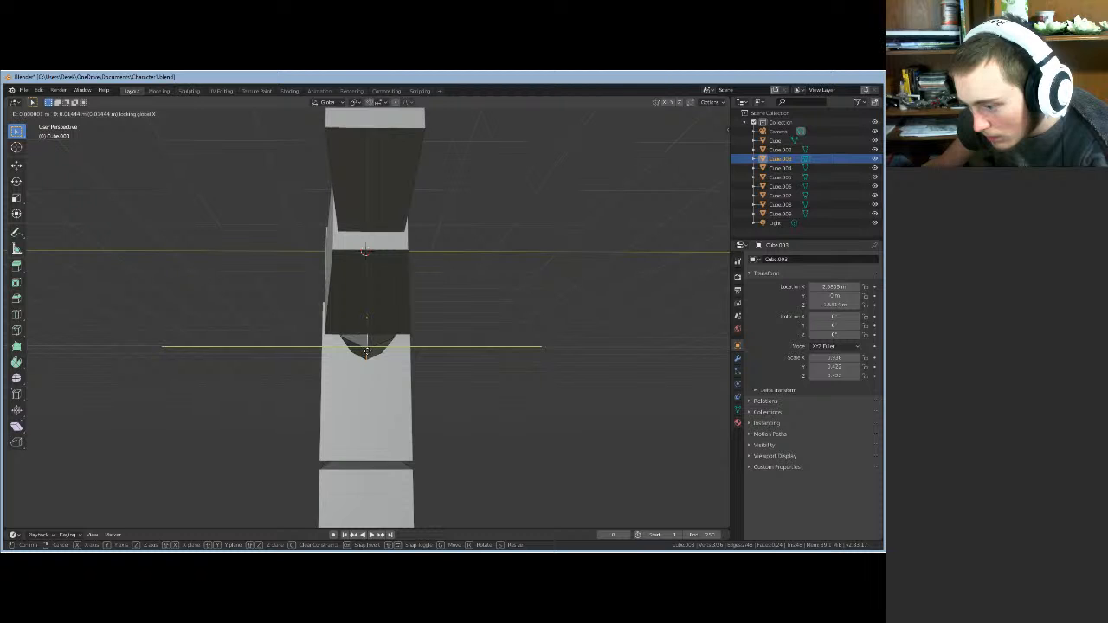
pyautogui.click(367, 353)
pyautogui.moveTo(367, 355); pyautogui.dragTo(381, 304, button='middle')
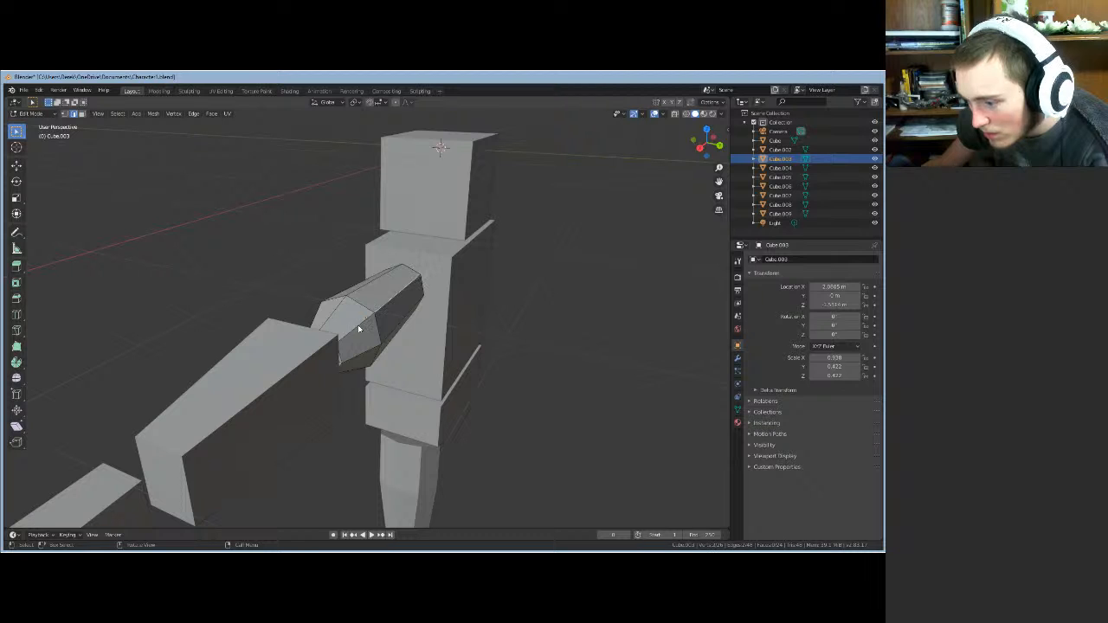
# - Shift the selected upper-arm vertices along X, then along Z, and deselect them
pyautogui.press('g')
pyautogui.press('x')
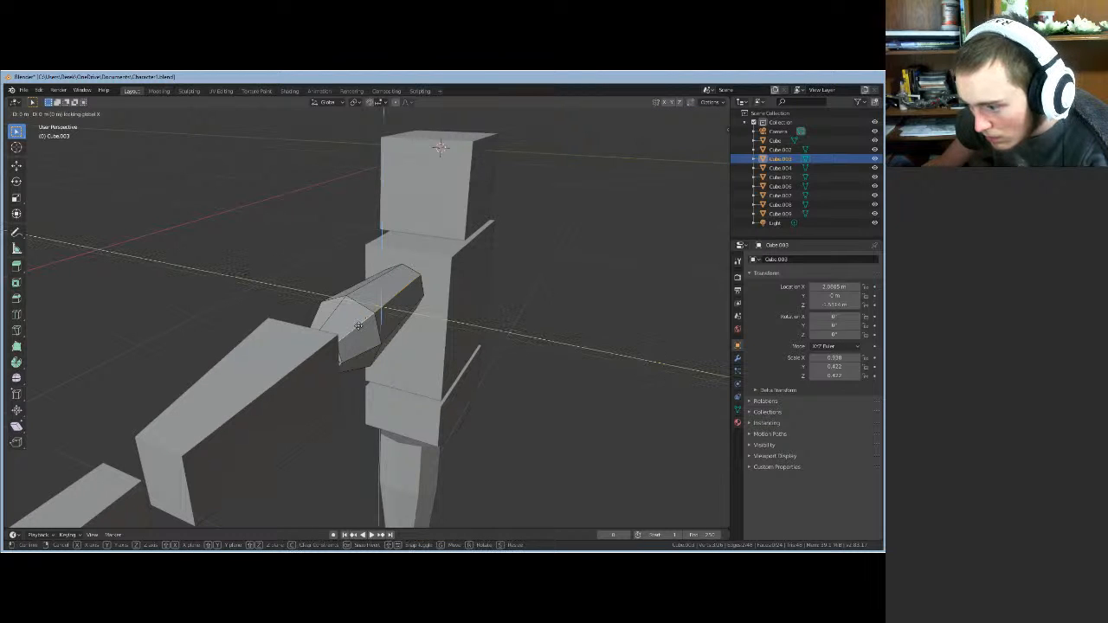
pyautogui.click(357, 329)
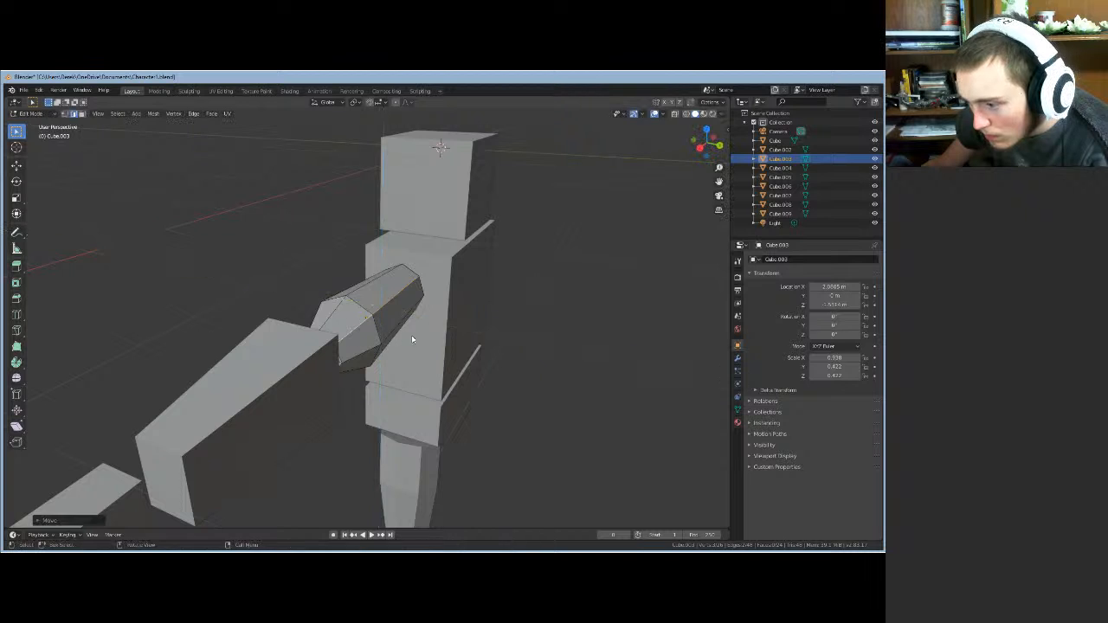
pyautogui.moveTo(413, 338); pyautogui.dragTo(369, 343, button='middle')
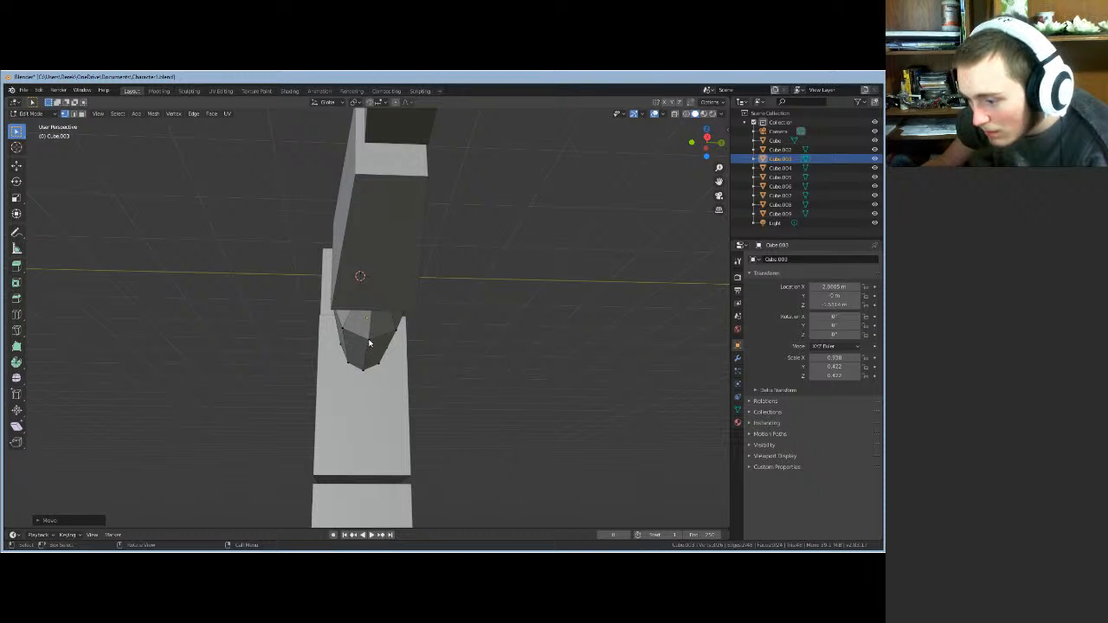
pyautogui.press('g')
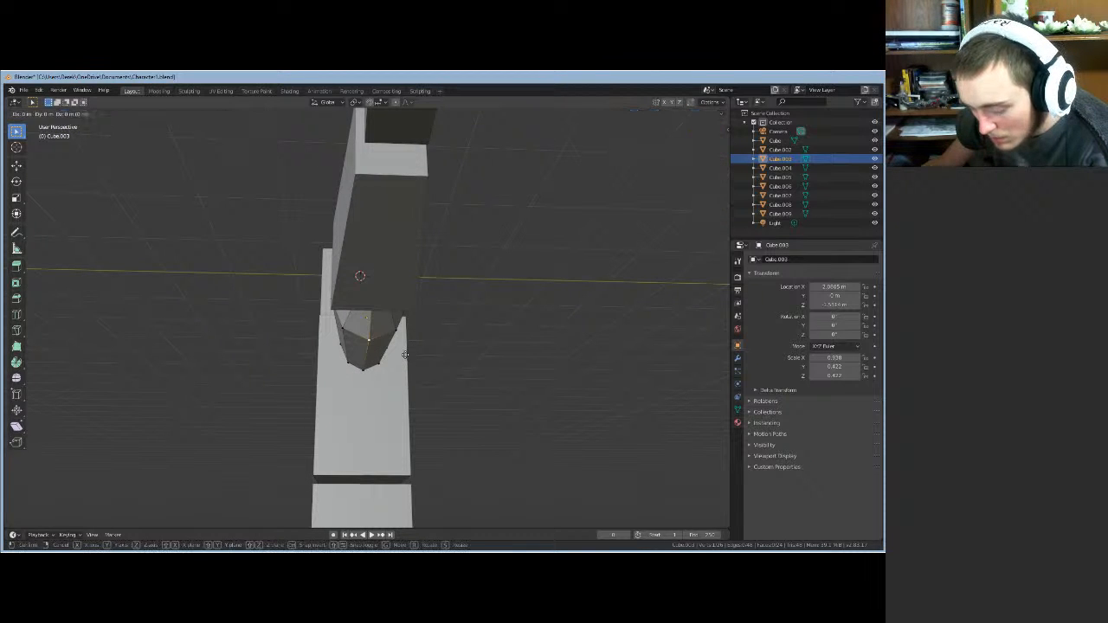
pyautogui.press('z')
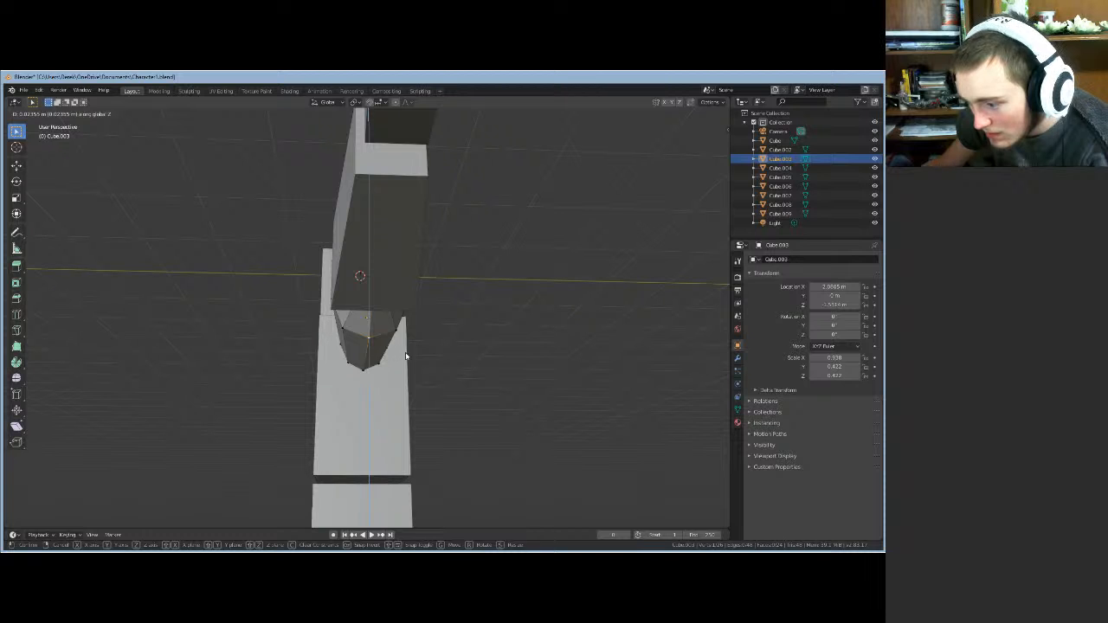
pyautogui.click(408, 356)
pyautogui.moveTo(408, 356); pyautogui.dragTo(388, 402, button='middle')
pyautogui.click(482, 402)
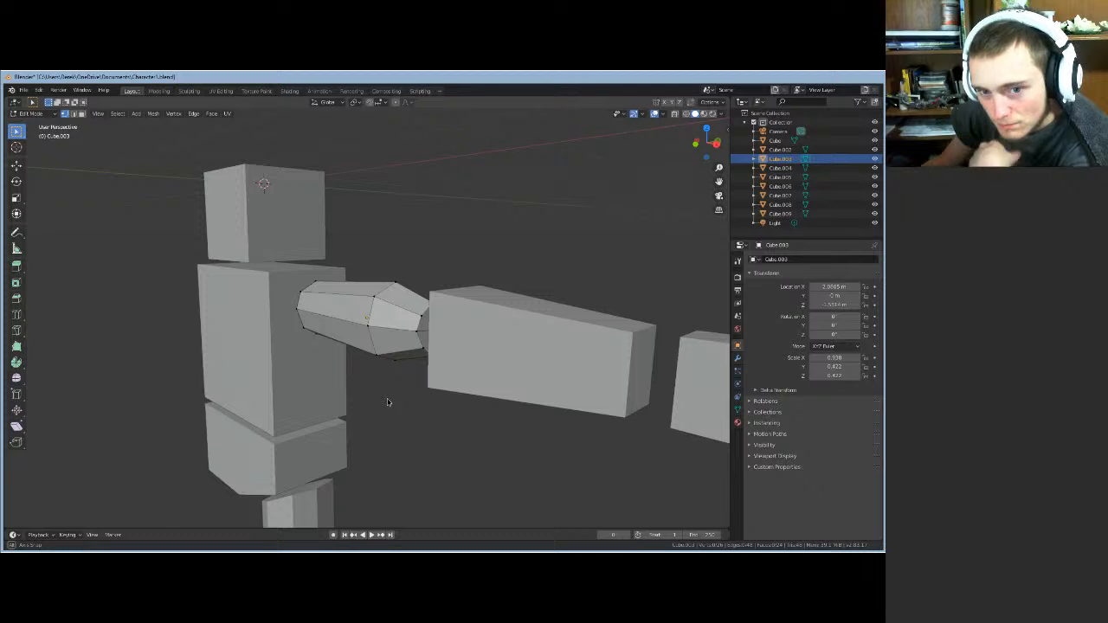
# - Return to Object Mode and select the forearm block Cube.004
pyautogui.moveTo(388, 402); pyautogui.dragTo(421, 388, button='middle')
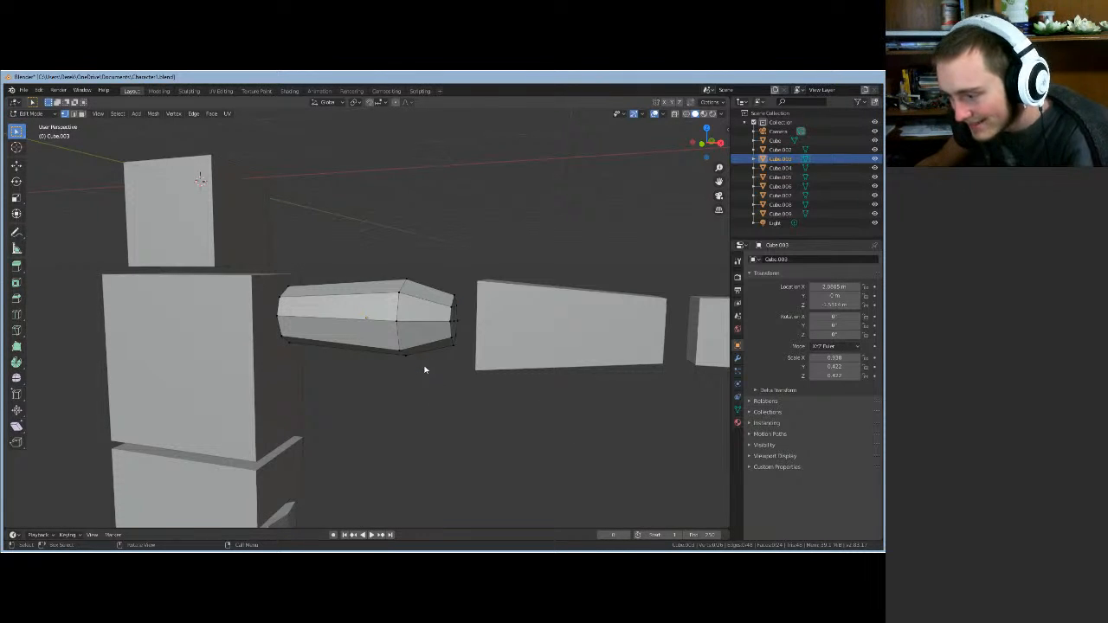
pyautogui.press('Tab')
pyautogui.click(592, 341)
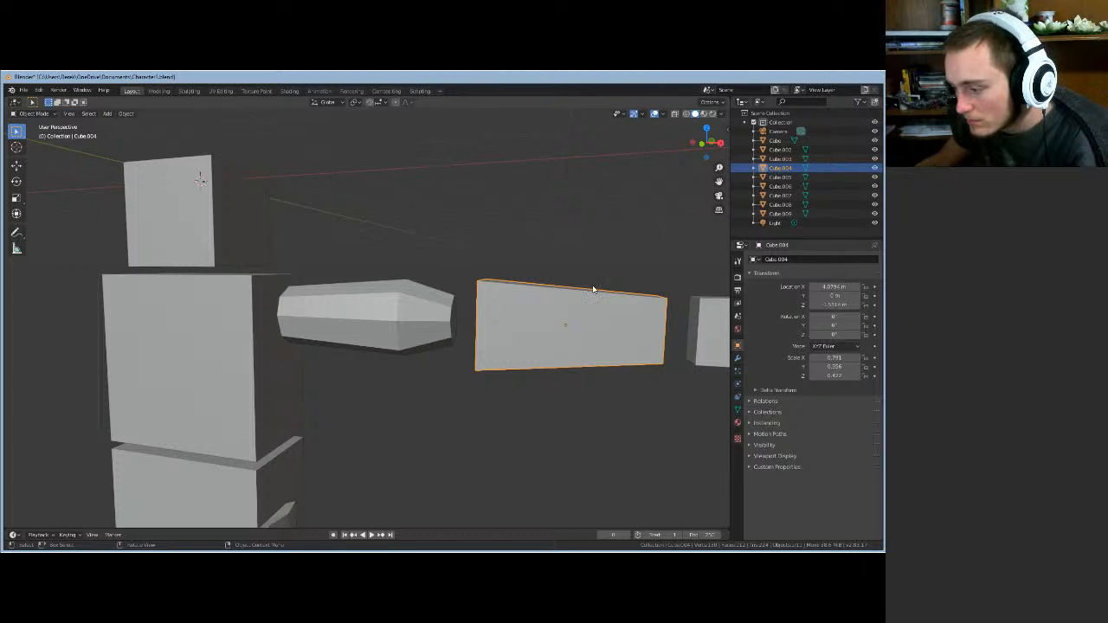
# - Frame Cube.004 in the view with Frame Selected and enter Edit Mode
pyautogui.keyDown('shift'); pyautogui.moveTo(554, 272); pyautogui.dragTo(467, 273, button='middle'); pyautogui.keyUp('shift')
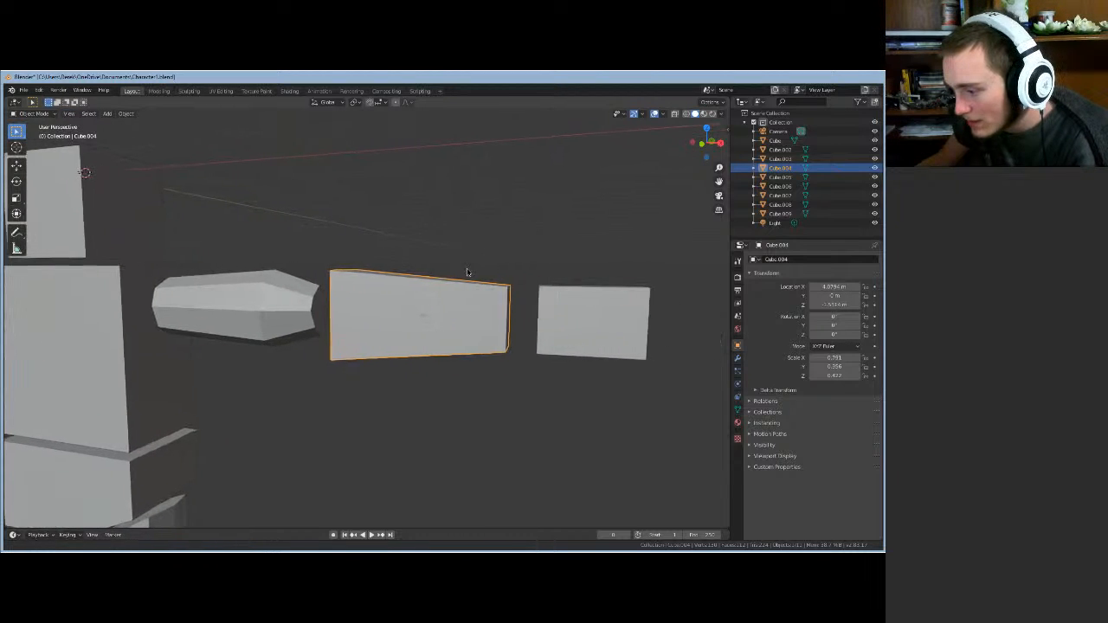
pyautogui.scroll(3, 468, 273)
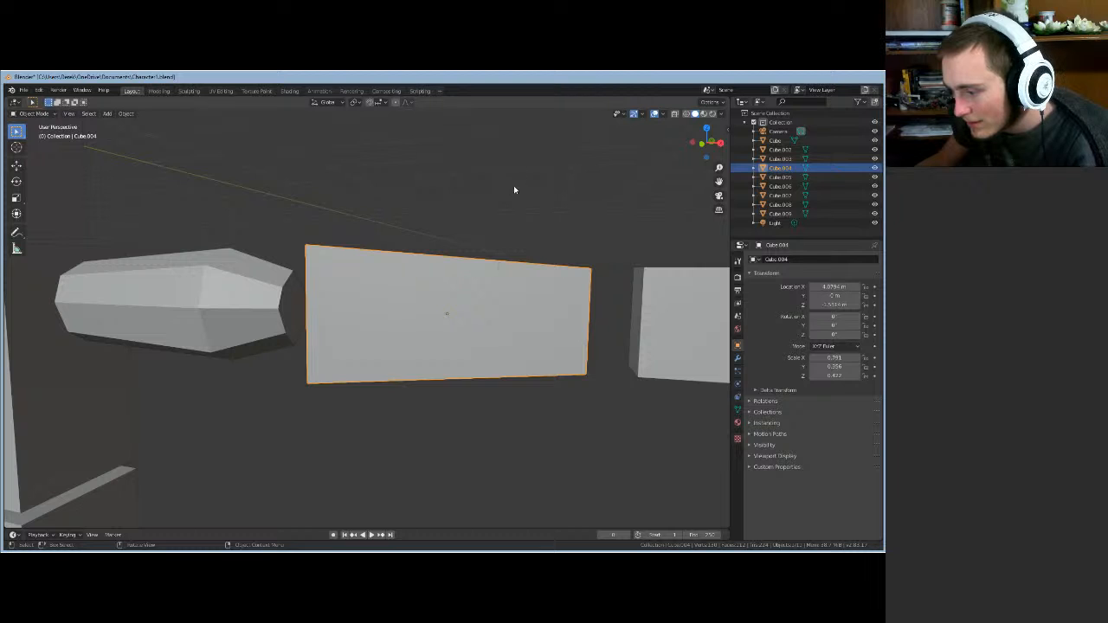
pyautogui.moveTo(513, 190); pyautogui.dragTo(459, 201, button='middle')
pyautogui.click(69, 114)
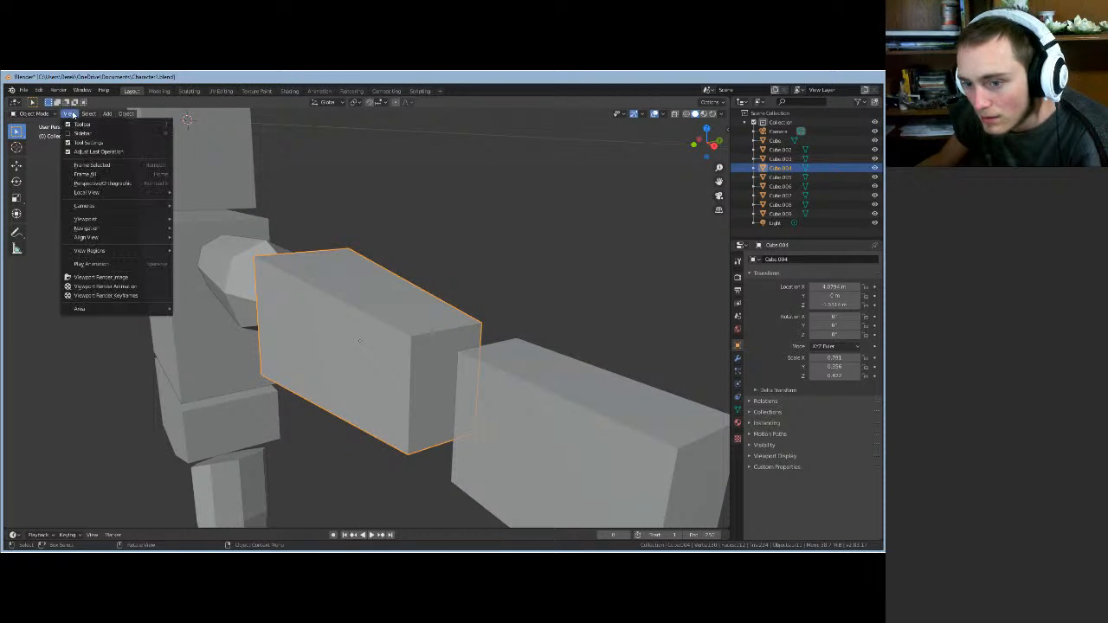
pyautogui.click(86, 165)
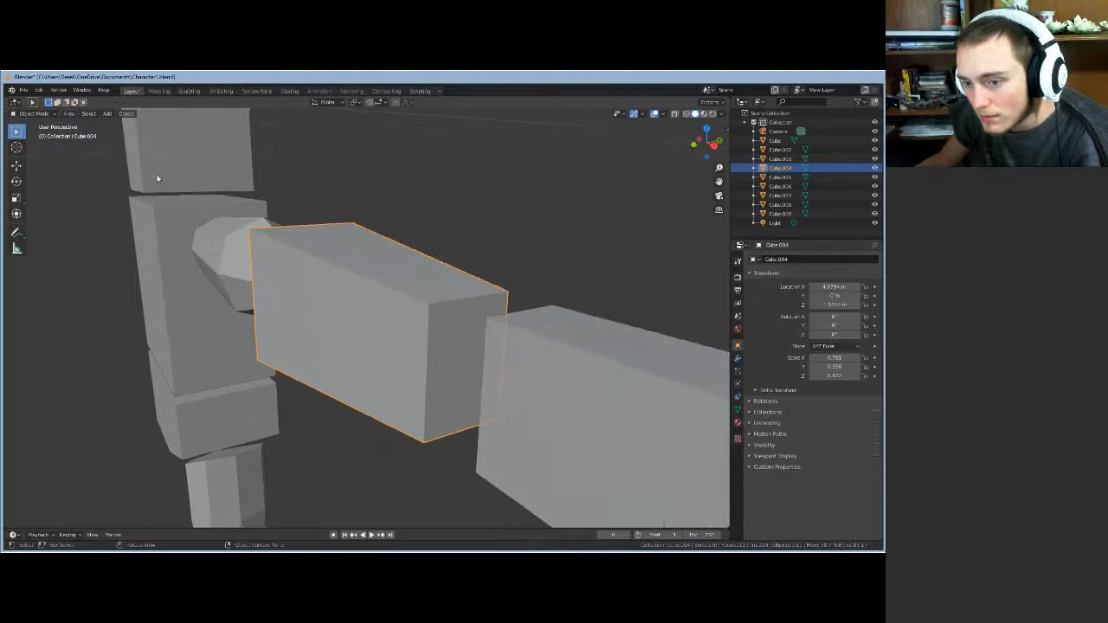
pyautogui.moveTo(419, 204)
pyautogui.mouseDown(button='middle')
pyautogui.moveTo(442, 208)
pyautogui.moveTo(304, 199)
pyautogui.moveTo(470, 242)
pyautogui.moveTo(431, 252)
pyautogui.moveTo(419, 223)
pyautogui.mouseUp(button='middle')
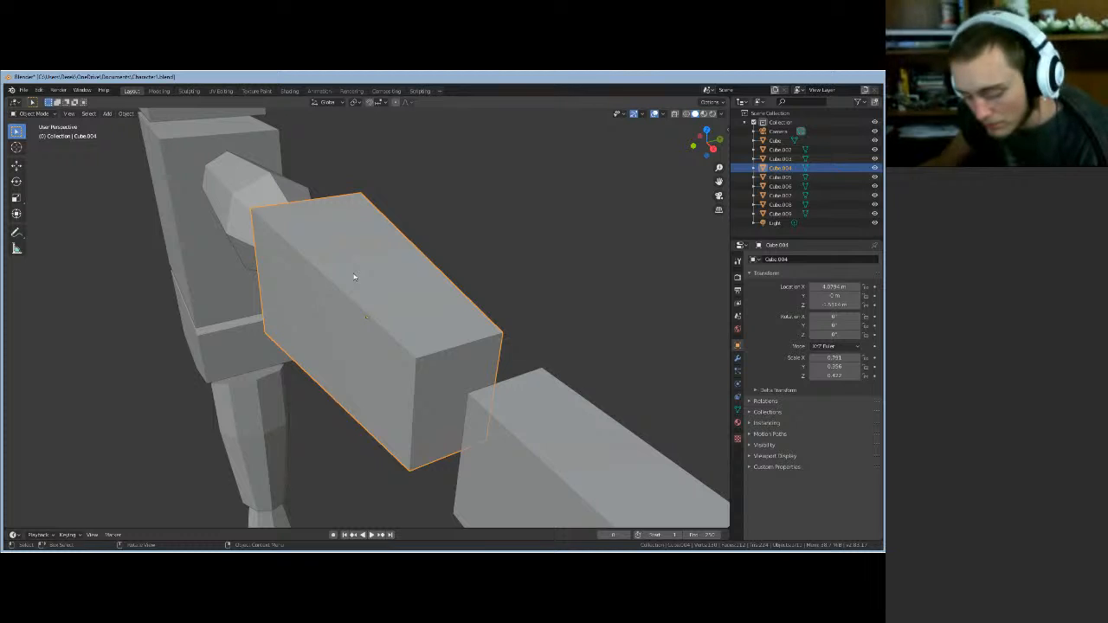
pyautogui.press('Tab')
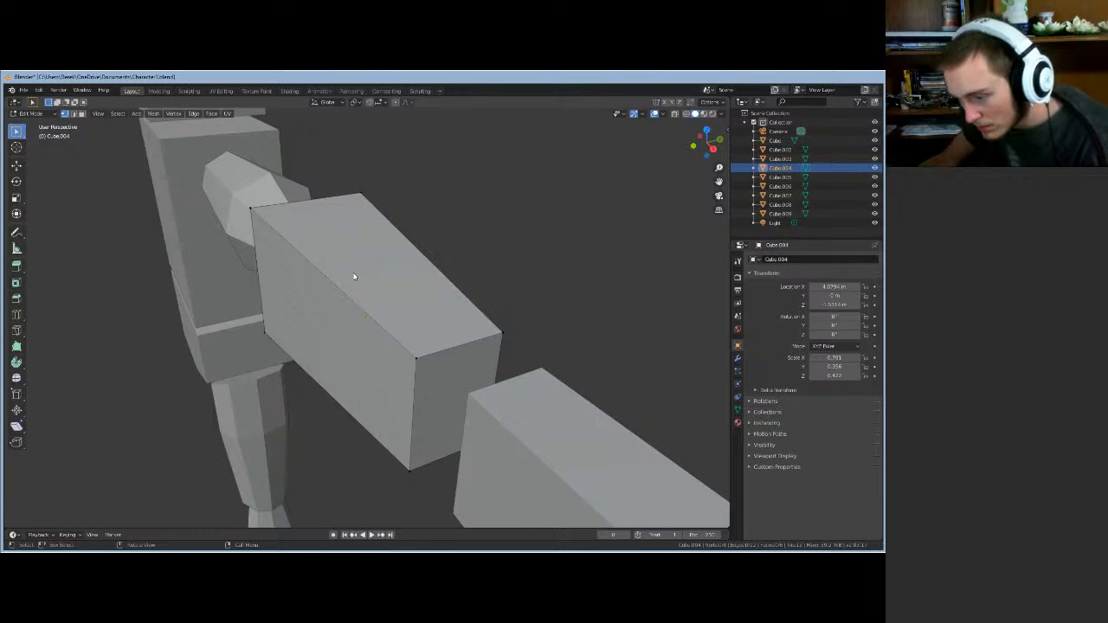
# - Cut an edge loop around the forearm block near the upper-arm end
pyautogui.click(79, 115)
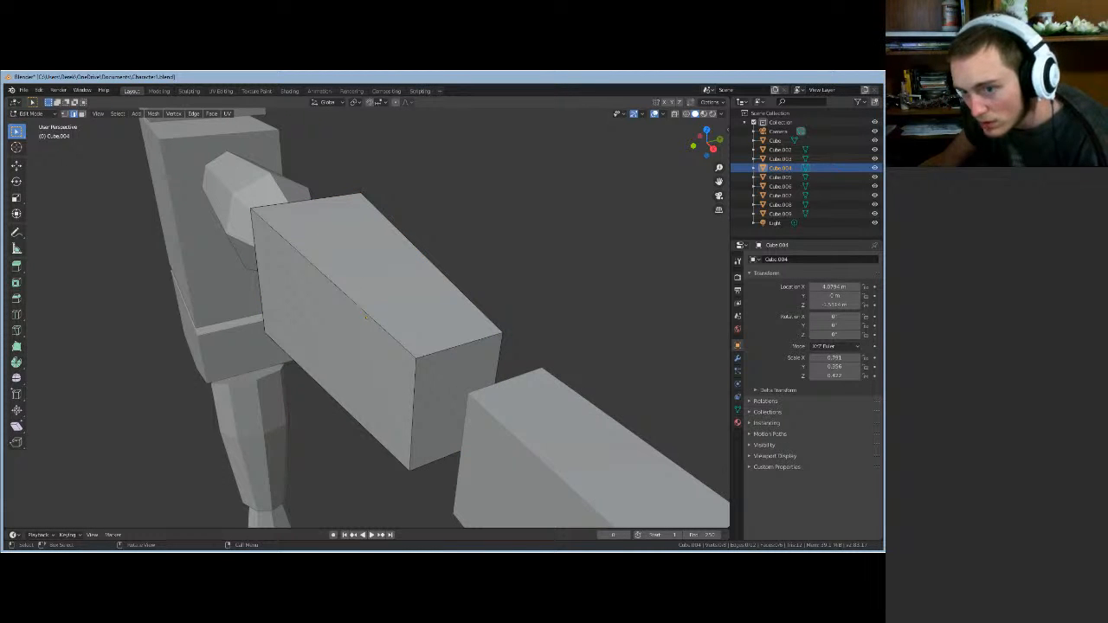
pyautogui.click(82, 115)
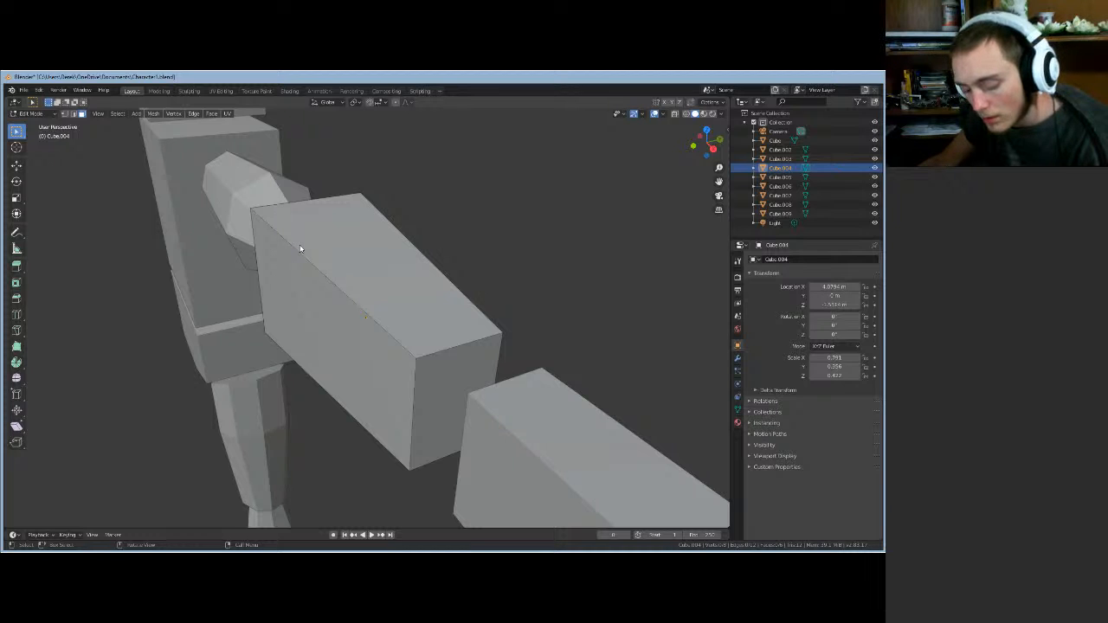
pyautogui.hotkey('ctrl', 'r')
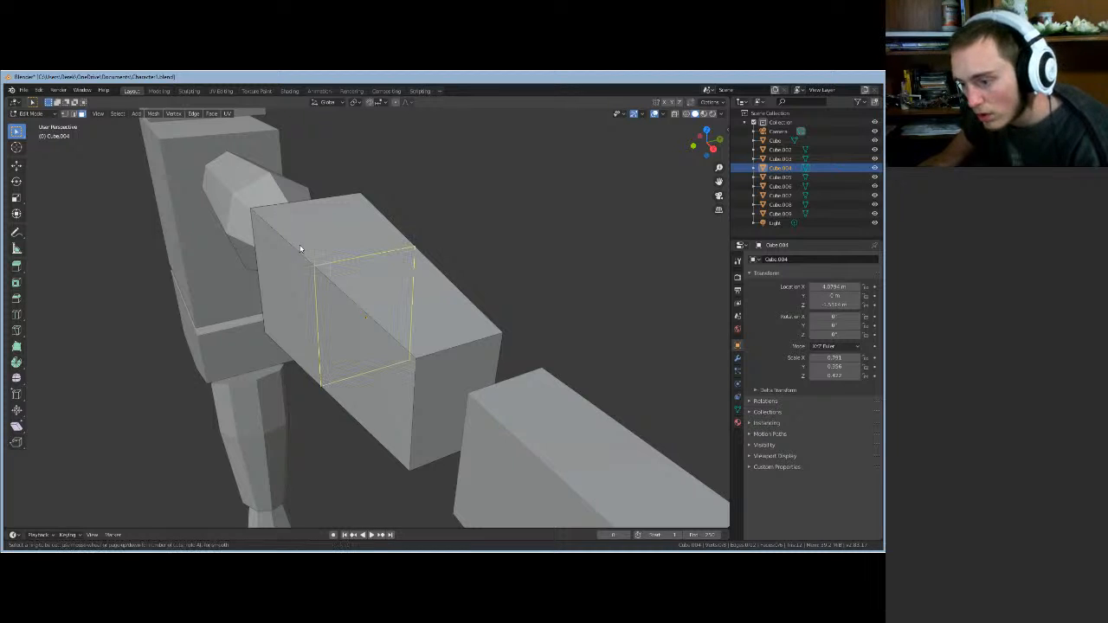
pyautogui.click(301, 249)
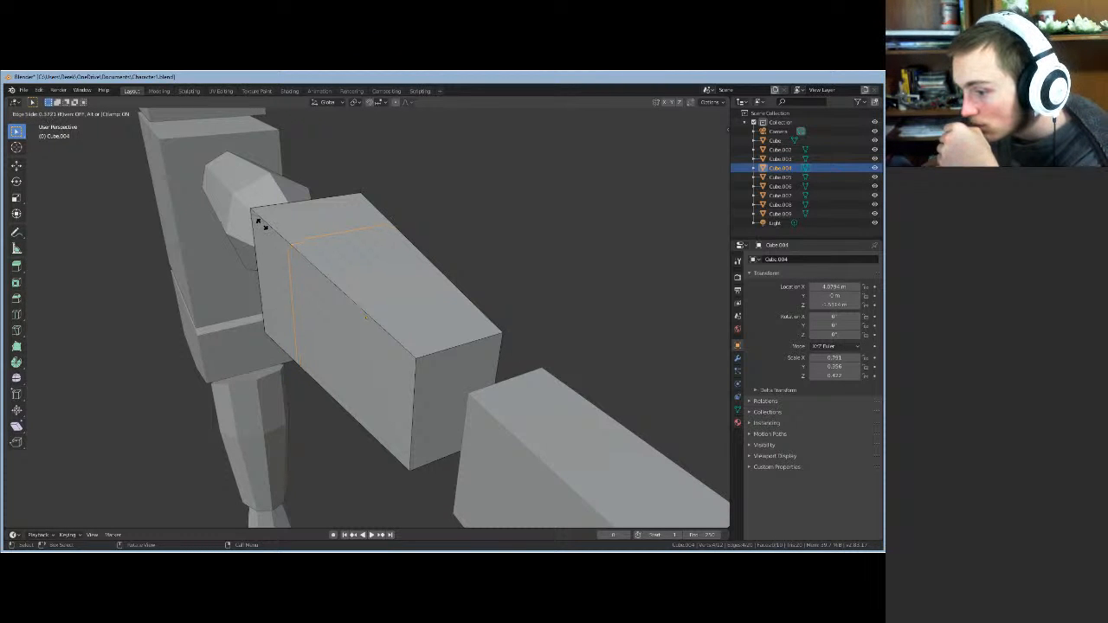
pyautogui.click(263, 227)
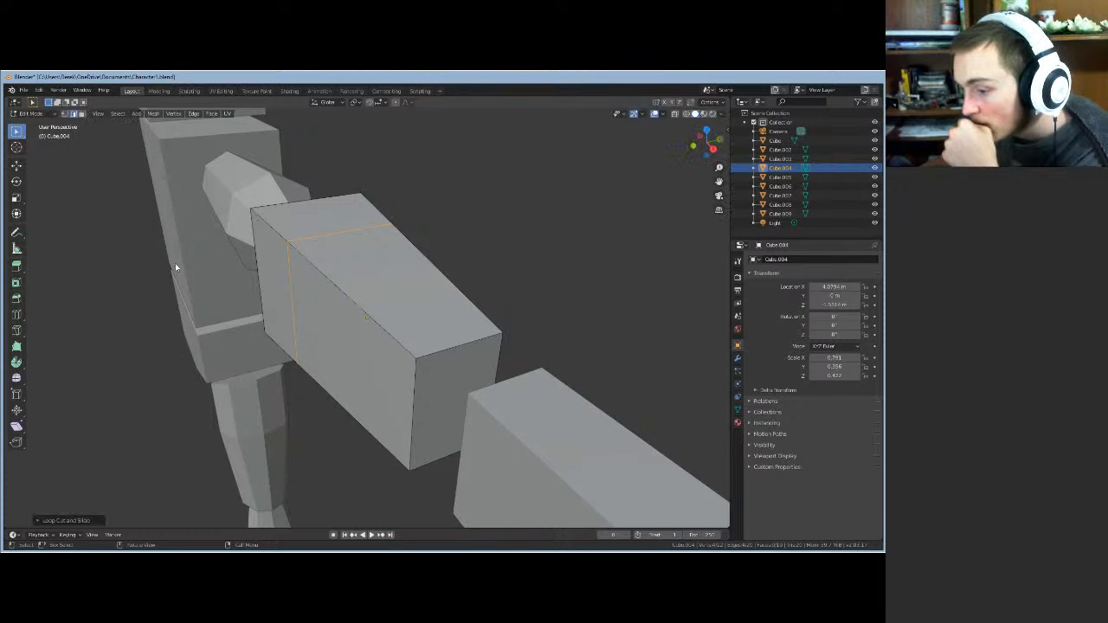
# - Select the forearm block's end face in Face select mode
pyautogui.moveTo(173, 265); pyautogui.dragTo(277, 243, button='middle')
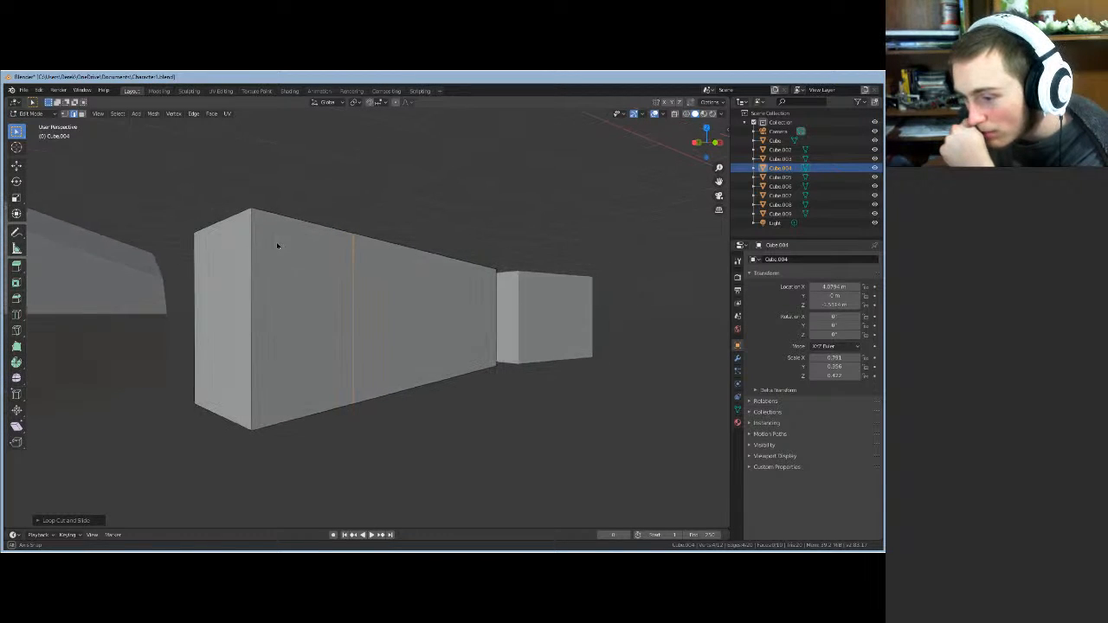
pyautogui.click(215, 280)
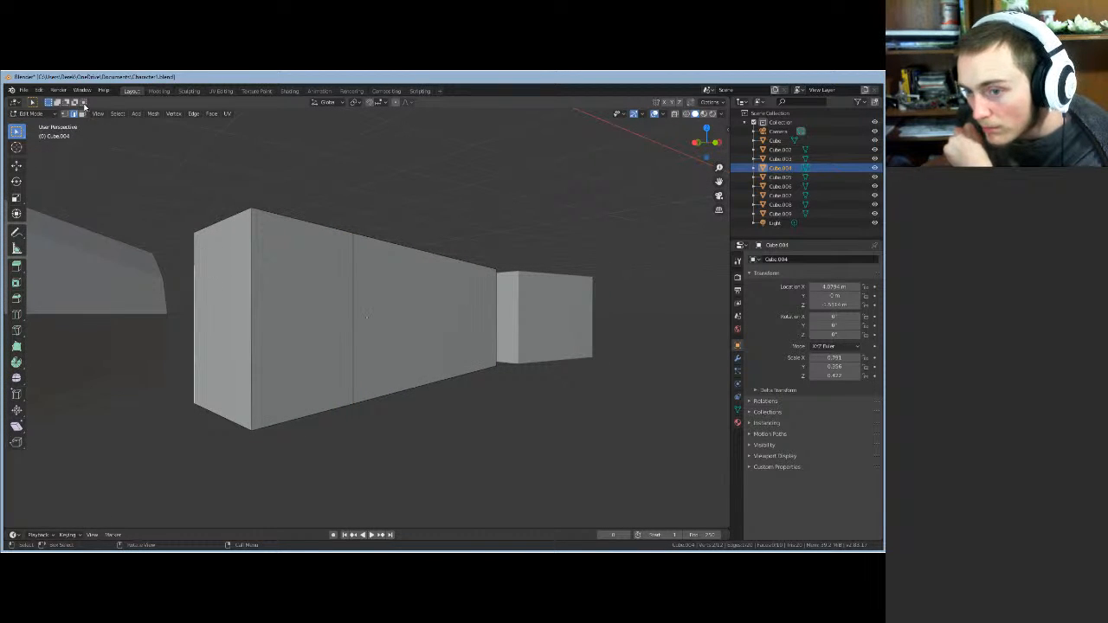
pyautogui.click(81, 114)
pyautogui.click(232, 303)
pyautogui.moveTo(246, 307); pyautogui.dragTo(379, 375, button='middle')
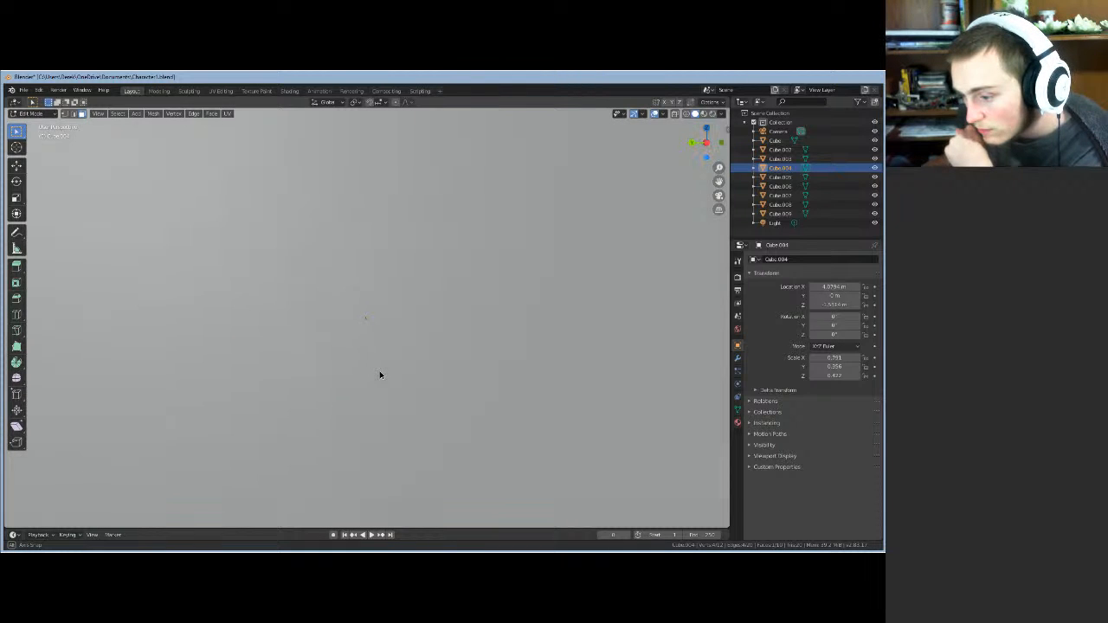
# - Scale down the forearm block's selected end face
pyautogui.scroll(-6, 379, 375)
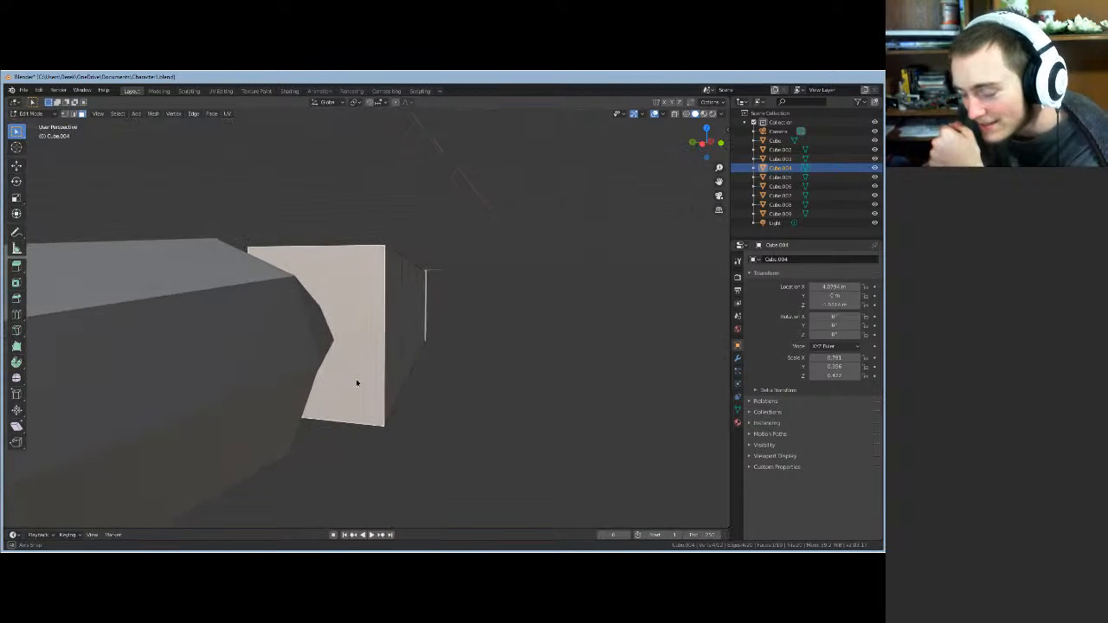
pyautogui.moveTo(366, 394); pyautogui.dragTo(385, 385, button='middle')
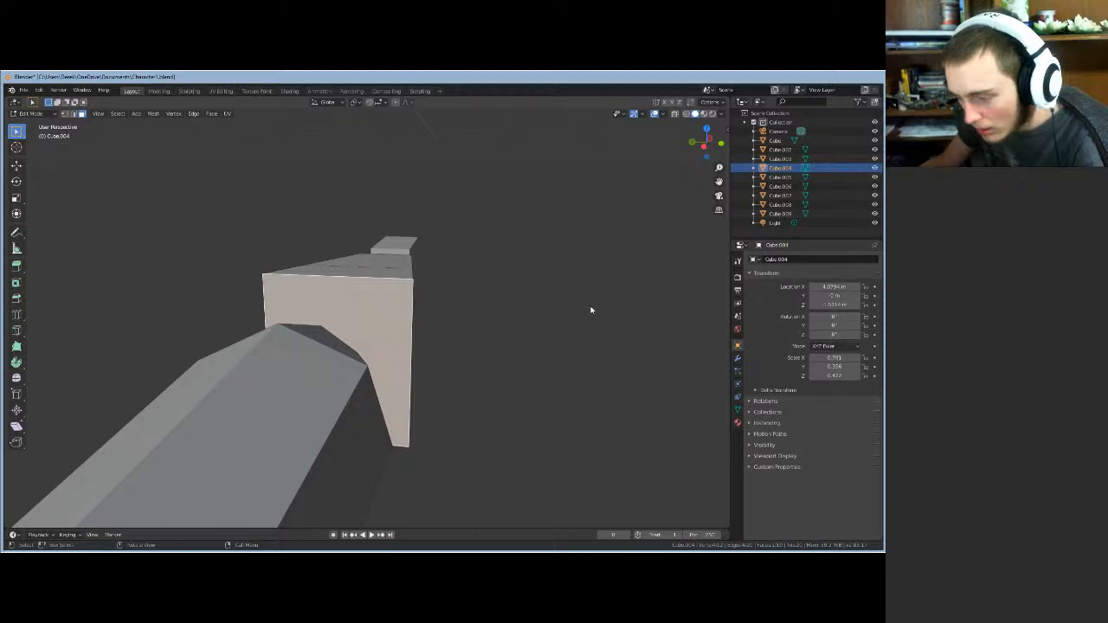
pyautogui.press('s')
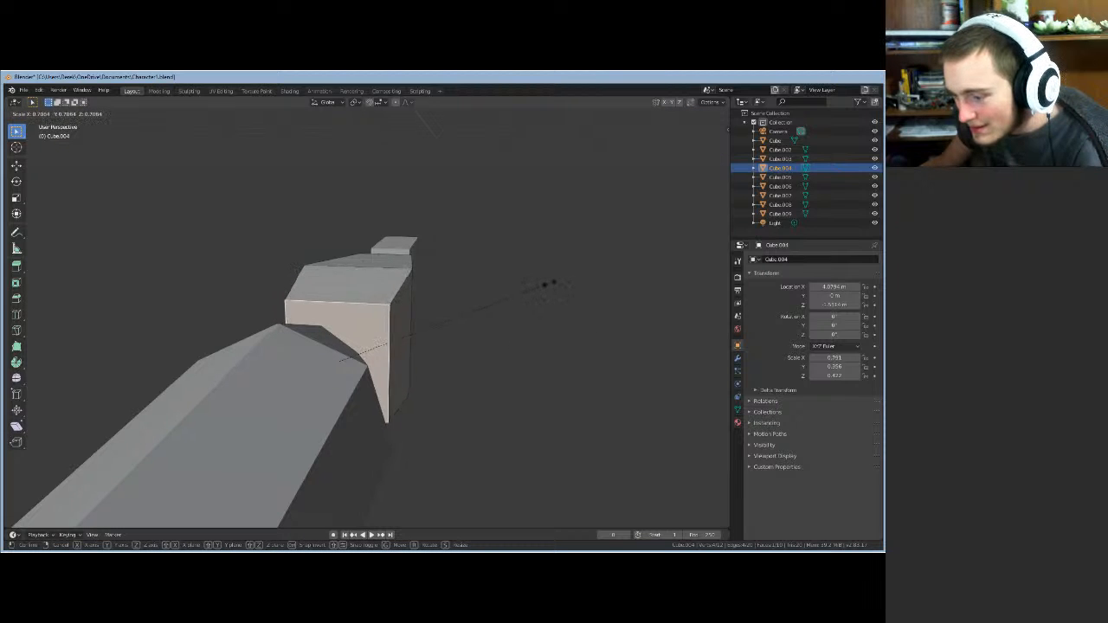
pyautogui.click(510, 329)
pyautogui.moveTo(510, 329); pyautogui.dragTo(368, 314, button='middle')
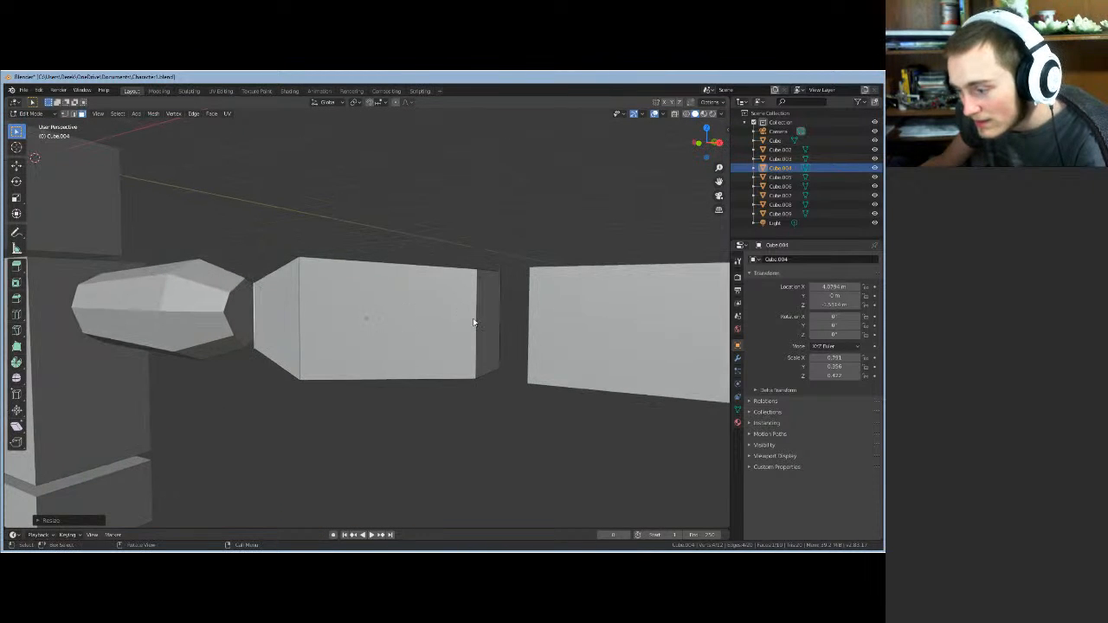
# - Scale down the opposite end face of the block as well
pyautogui.click(488, 290)
pyautogui.moveTo(486, 275); pyautogui.dragTo(400, 252, button='middle')
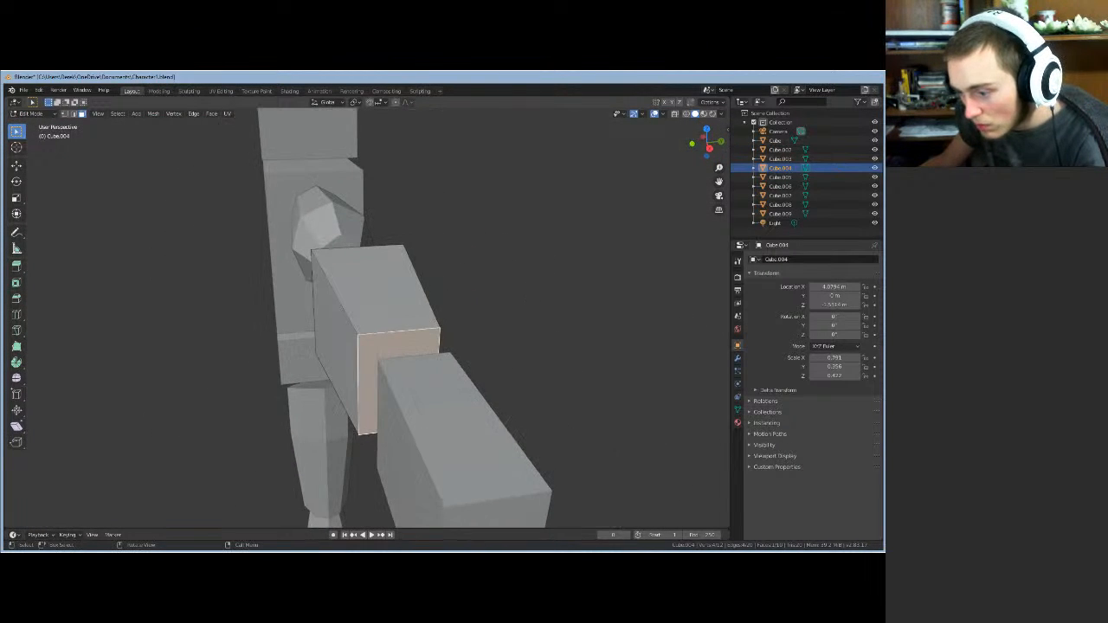
pyautogui.press('s')
pyautogui.click(478, 307)
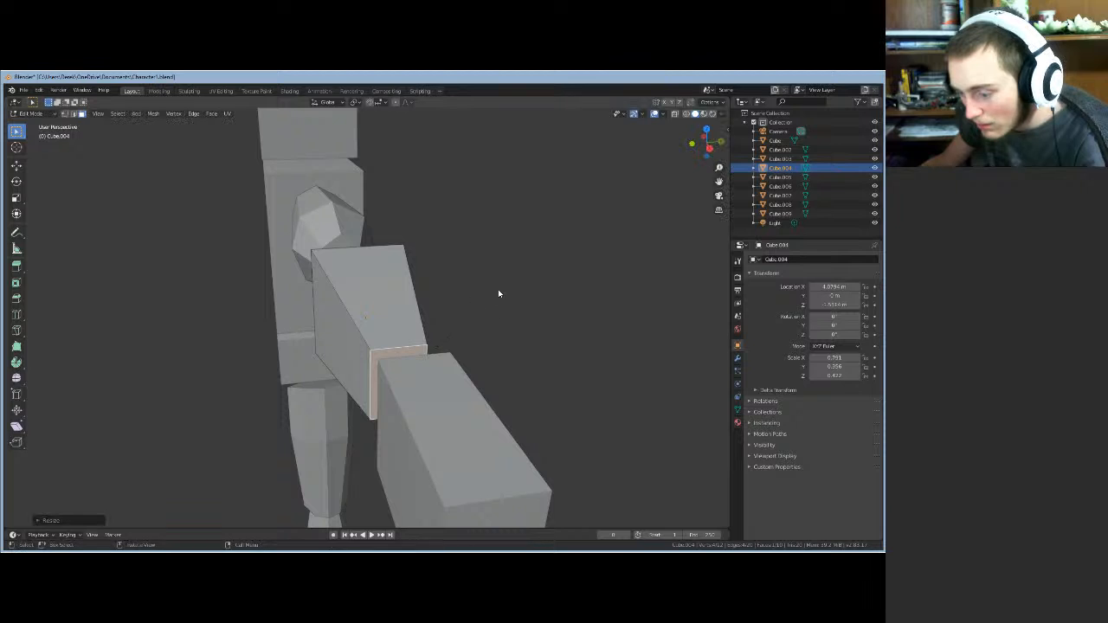
pyautogui.moveTo(496, 292); pyautogui.dragTo(591, 329, button='middle')
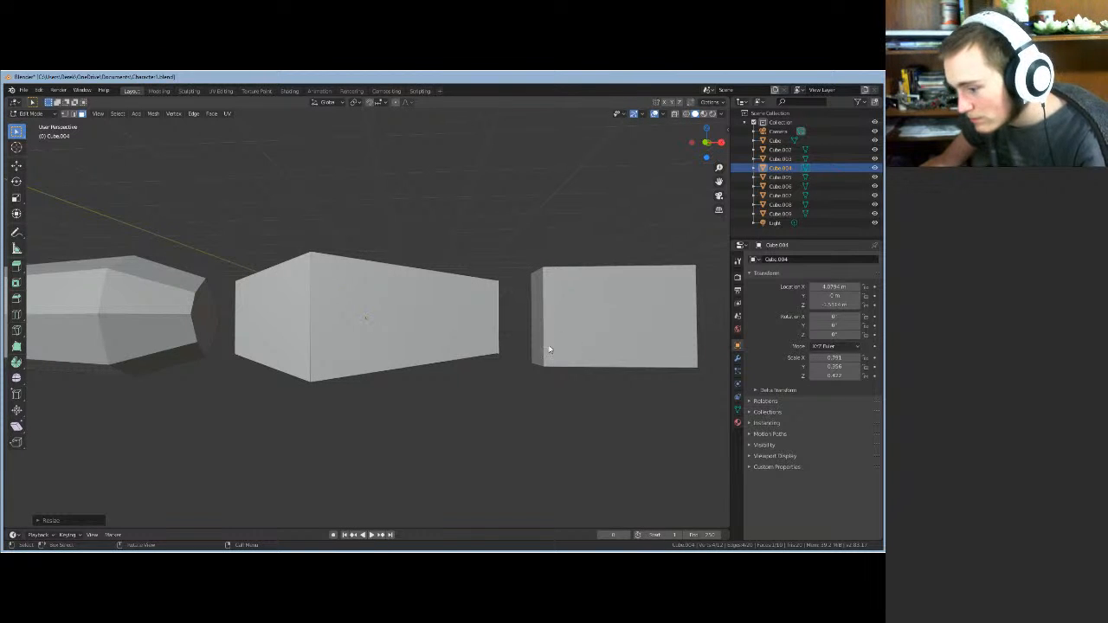
# - Rescale the forearm block and switch to edge selection
pyautogui.moveTo(552, 351); pyautogui.dragTo(516, 361, button='middle')
pyautogui.press('s')
pyautogui.click(408, 374)
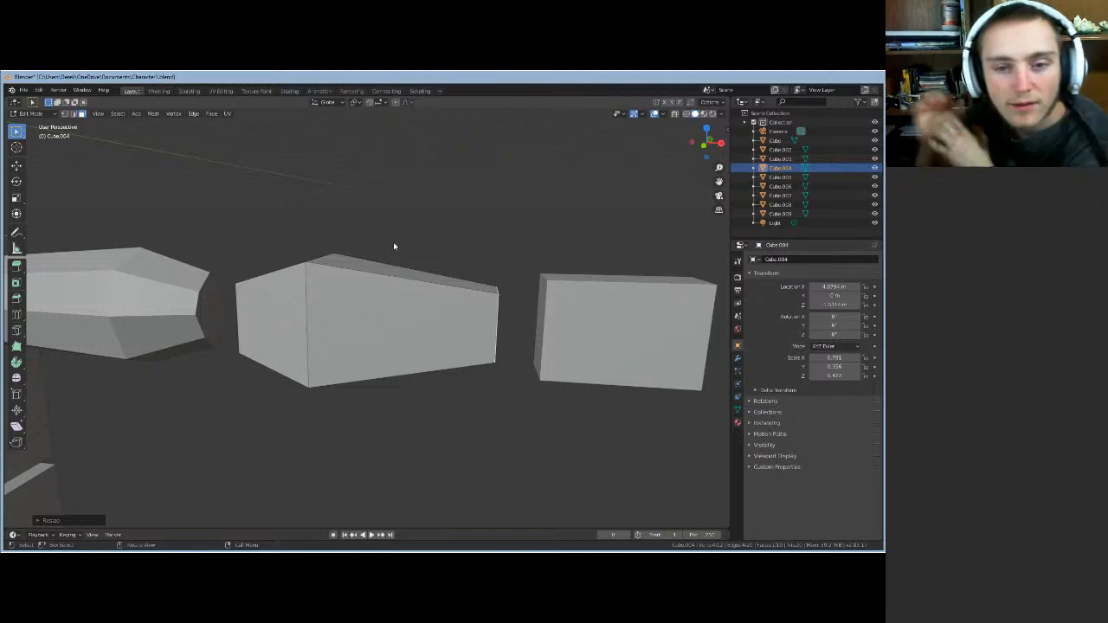
pyautogui.click(77, 114)
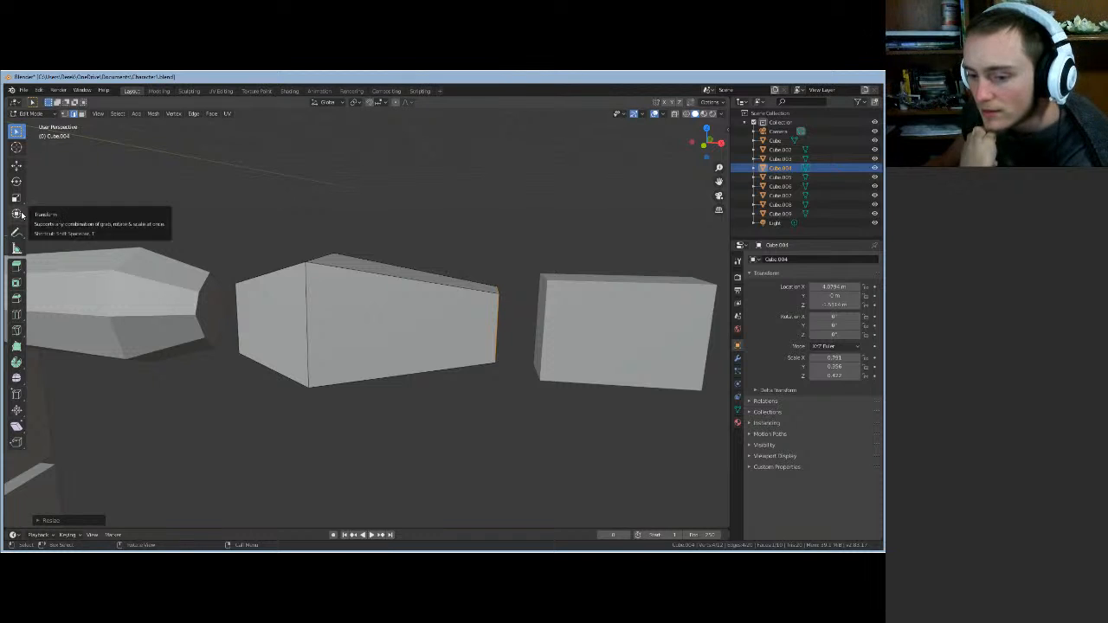
pyautogui.hotkey('ctrl', 'r')
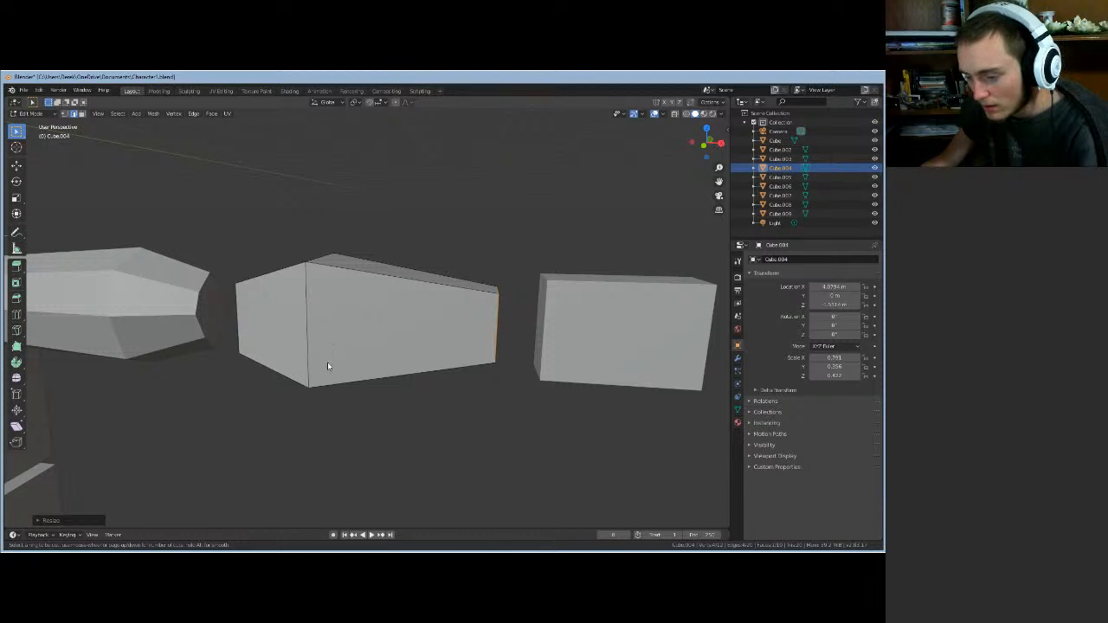
# - Place two horizontal loop cuts around the middle of the forearm block
pyautogui.click(309, 356)
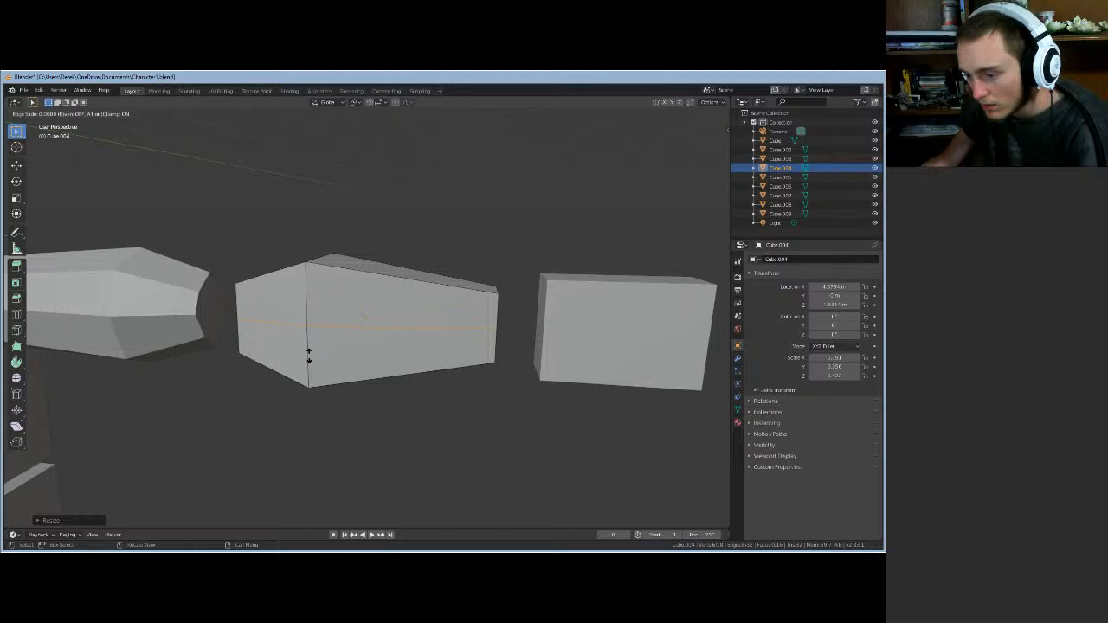
pyautogui.click(309, 355)
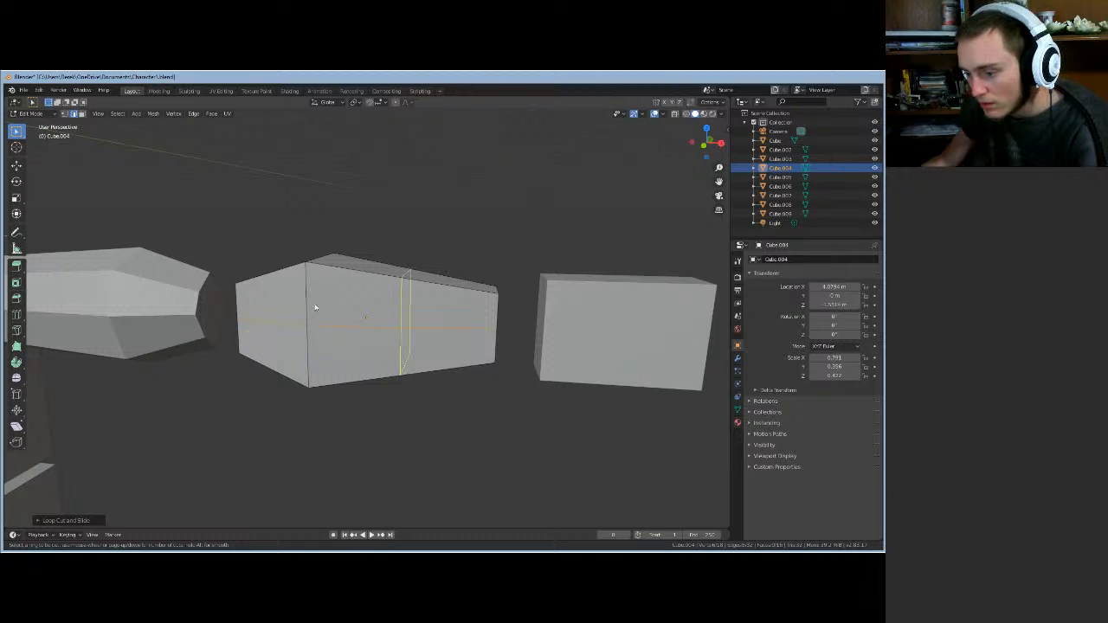
pyautogui.click(334, 256)
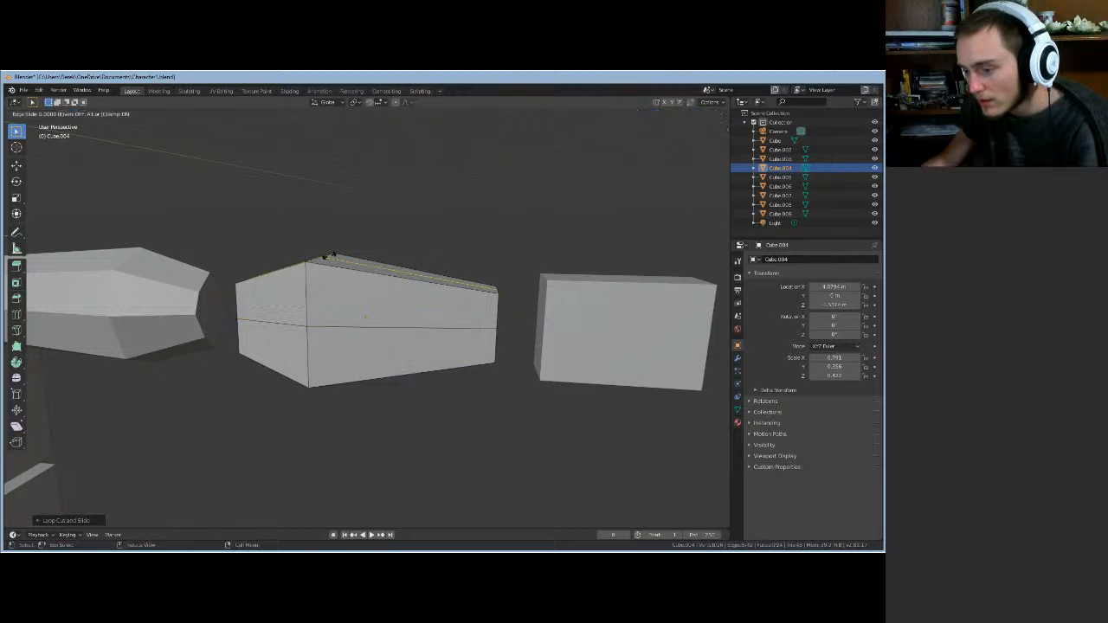
pyautogui.click(437, 281)
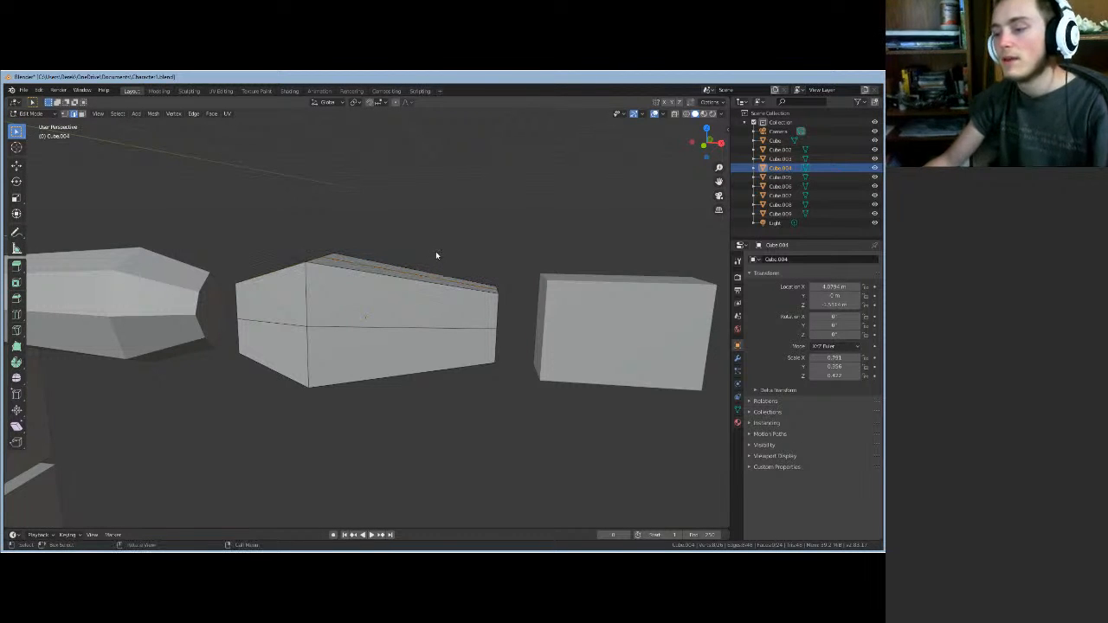
pyautogui.moveTo(435, 253)
pyautogui.mouseDown(button='middle')
pyautogui.moveTo(335, 301)
pyautogui.moveTo(339, 261)
pyautogui.moveTo(381, 219)
pyautogui.moveTo(403, 243)
pyautogui.moveTo(442, 252)
pyautogui.moveTo(375, 257)
pyautogui.moveTo(417, 289)
pyautogui.moveTo(512, 248)
pyautogui.moveTo(569, 260)
pyautogui.moveTo(417, 262)
pyautogui.mouseUp(button='middle')
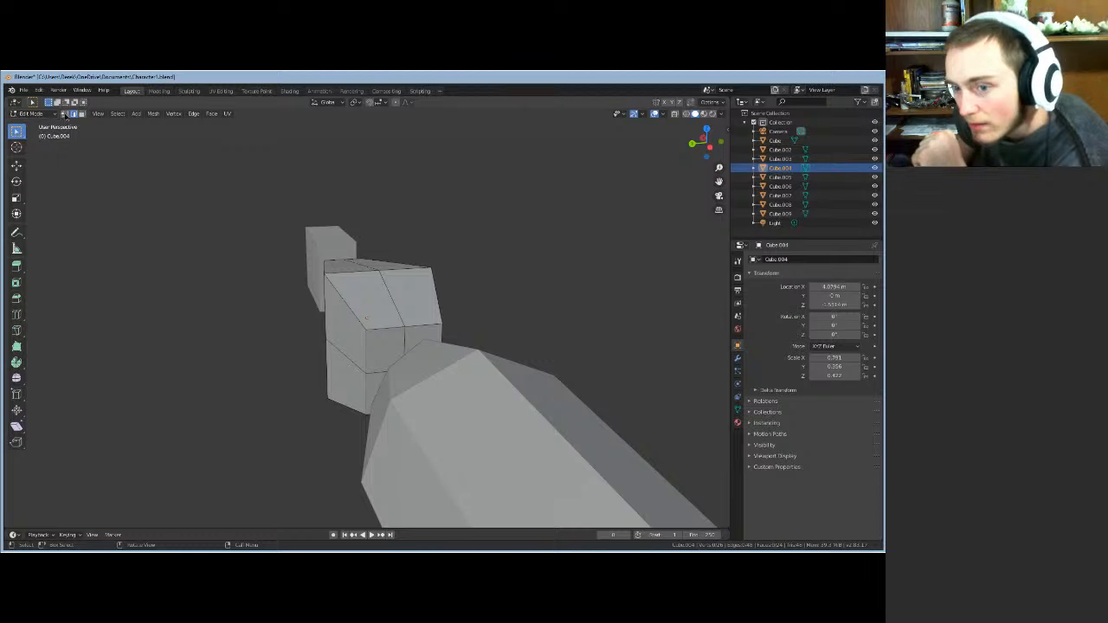
# - In vertex select mode, move a forearm corner vertex along X
pyautogui.press('1')
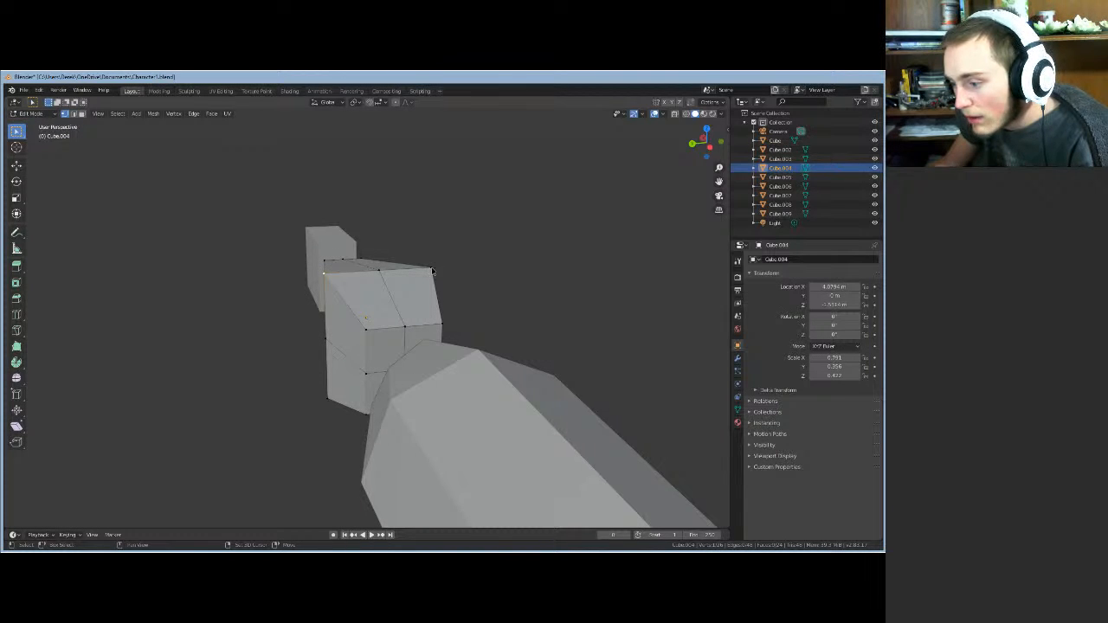
pyautogui.moveTo(447, 297); pyautogui.dragTo(392, 354, button='middle')
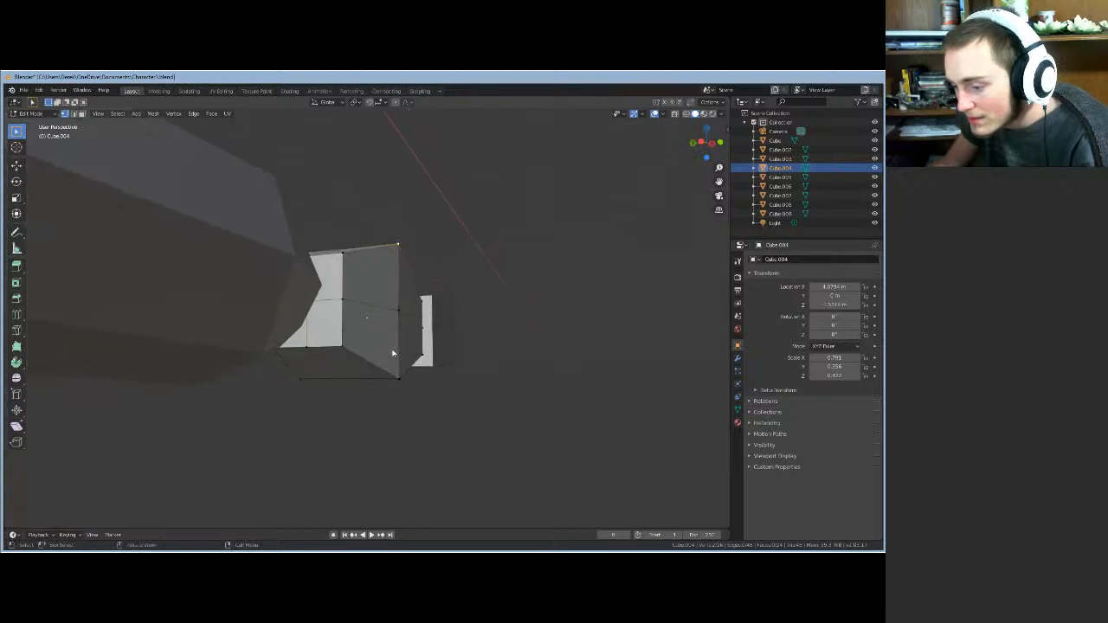
pyautogui.keyDown('shift'); pyautogui.click(399, 380); pyautogui.keyUp('shift')
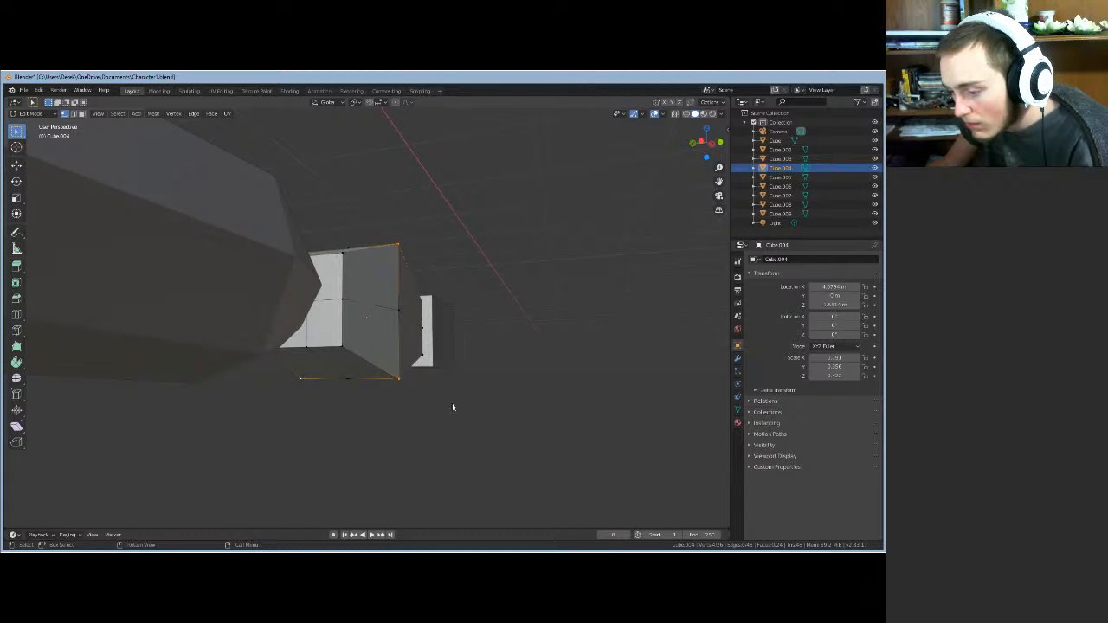
pyautogui.moveTo(452, 407); pyautogui.dragTo(456, 420, button='middle')
pyautogui.press('g')
pyautogui.press('x')
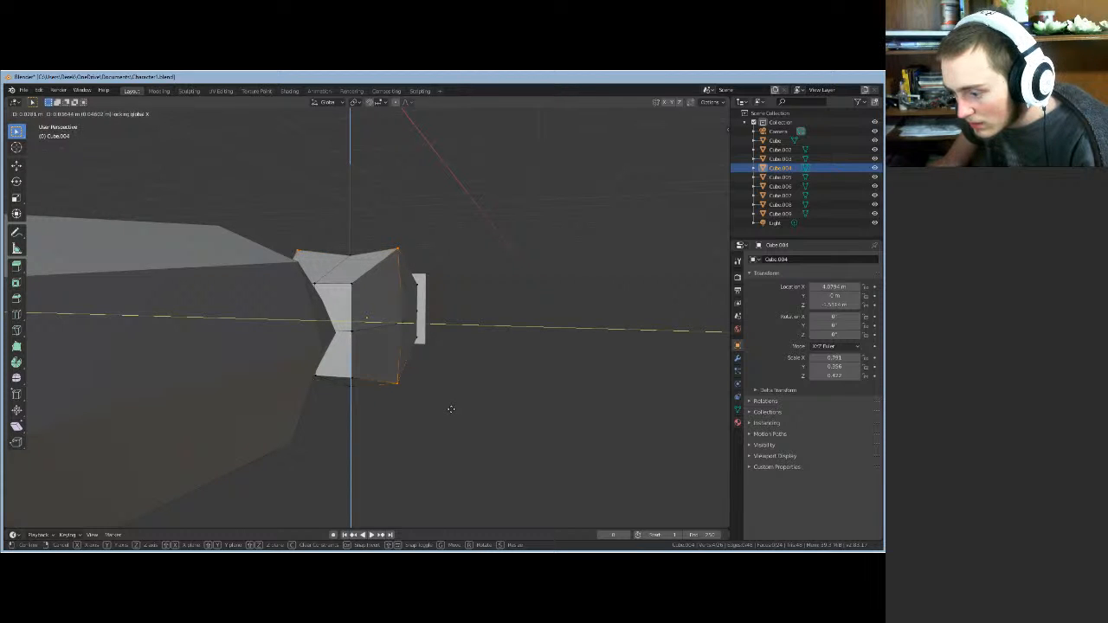
pyautogui.click(451, 410)
pyautogui.moveTo(453, 413); pyautogui.dragTo(334, 400, button='middle')
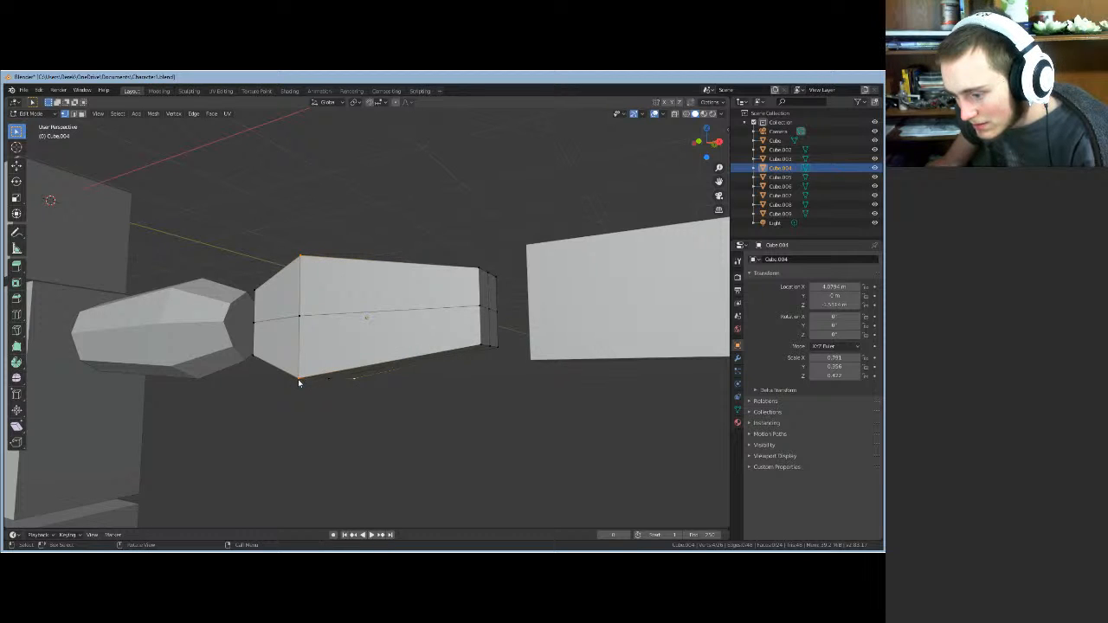
# - Pull the forearm's bottom corner vertex inward with two Shift+X moves
pyautogui.click(298, 379)
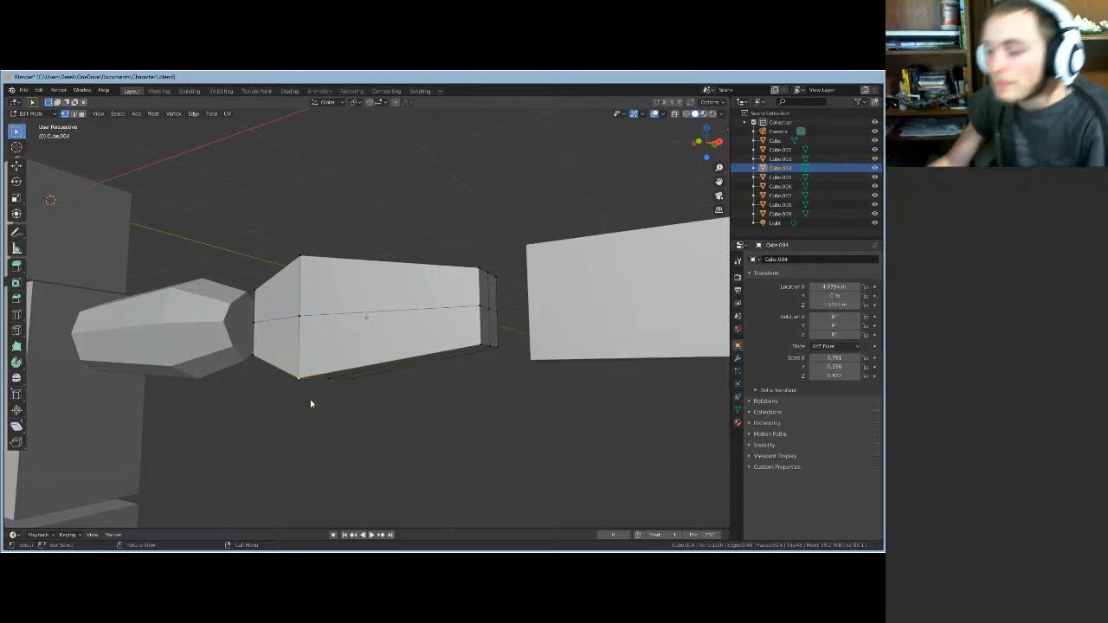
pyautogui.press('g')
pyautogui.hotkey('shift', 'x')
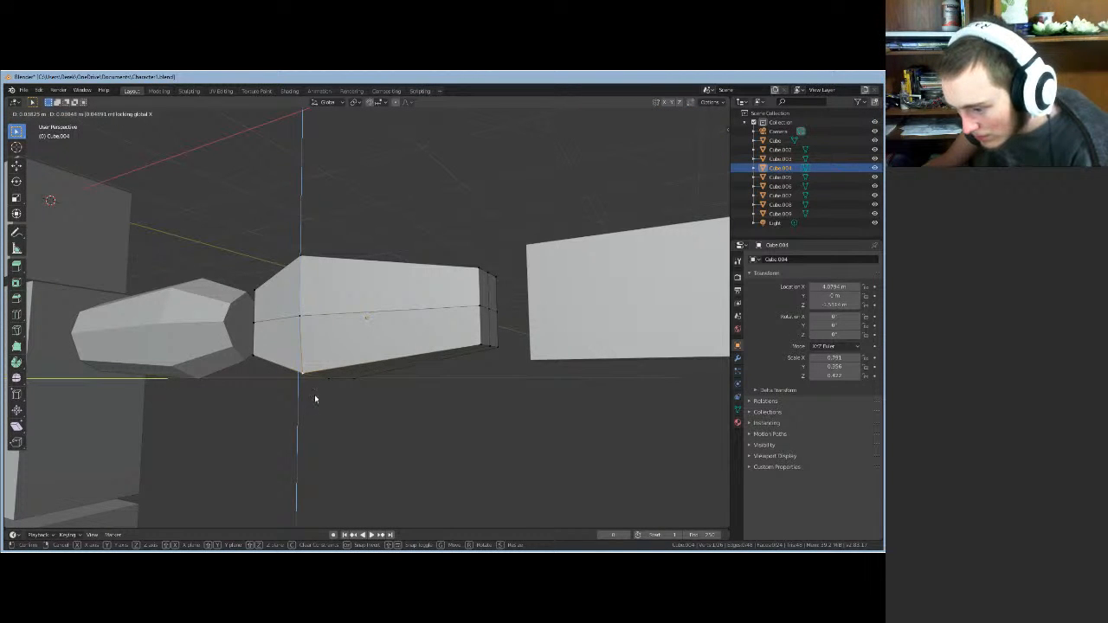
pyautogui.click(315, 398)
pyautogui.moveTo(315, 398); pyautogui.dragTo(289, 445, button='middle')
pyautogui.press('g')
pyautogui.hotkey('shift', 'x')
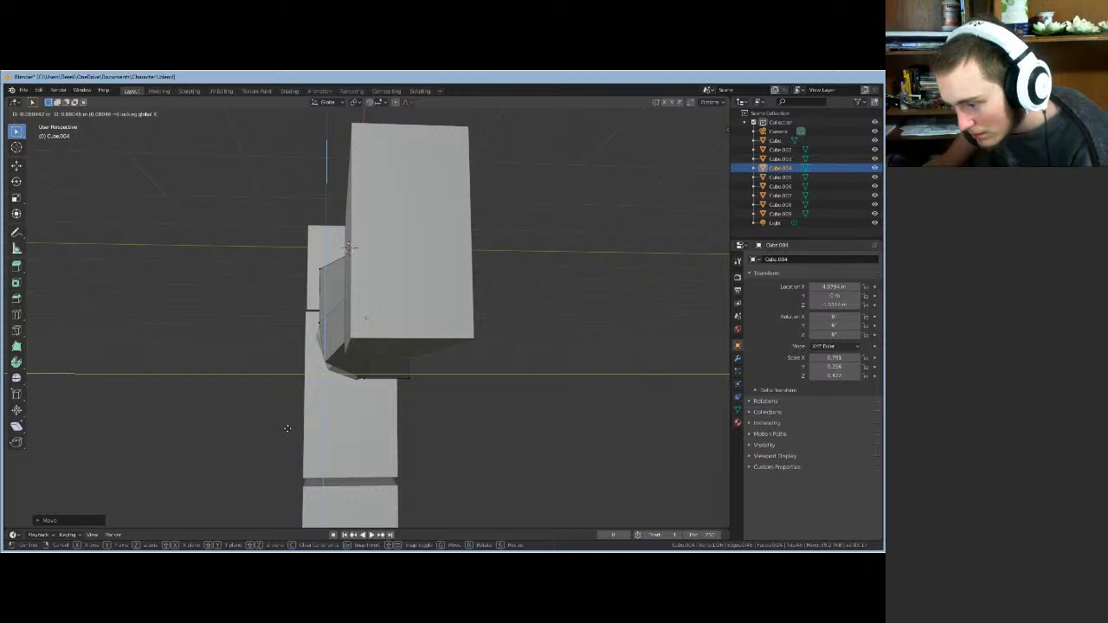
pyautogui.click(286, 428)
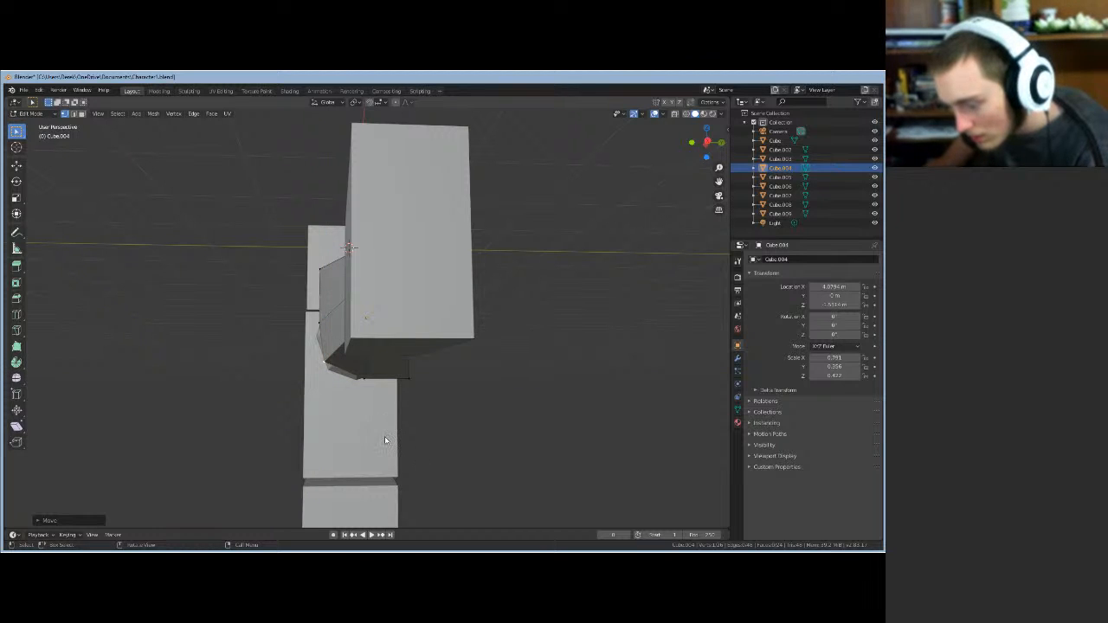
# - Pull two more elbow-end corner vertices inward, keeping their X position fixed
pyautogui.moveTo(385, 442); pyautogui.dragTo(426, 394, button='middle')
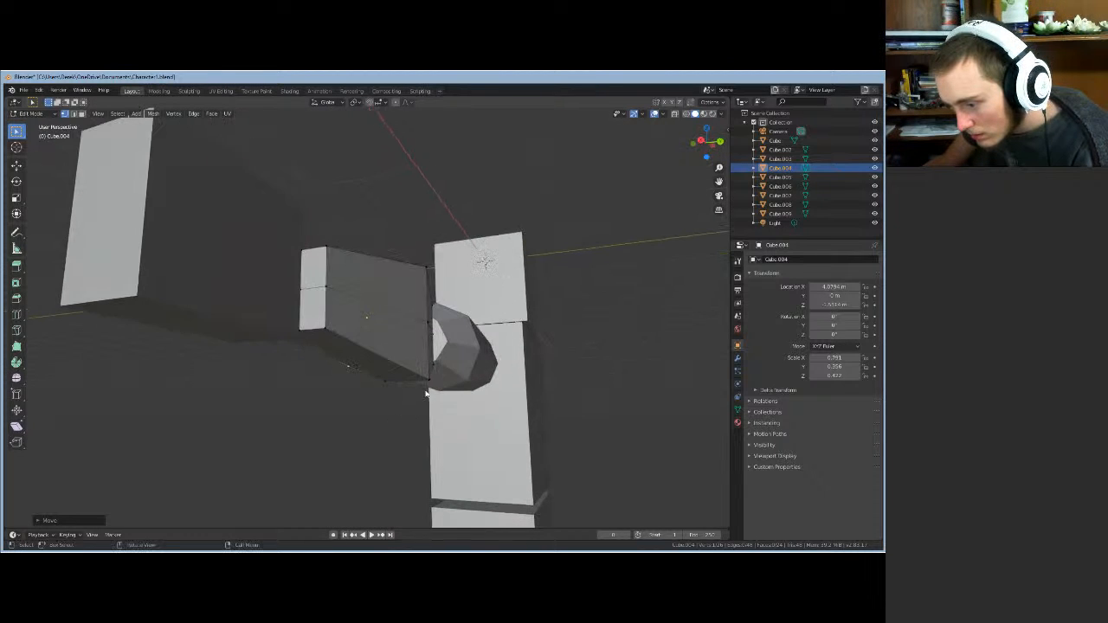
pyautogui.click(430, 382)
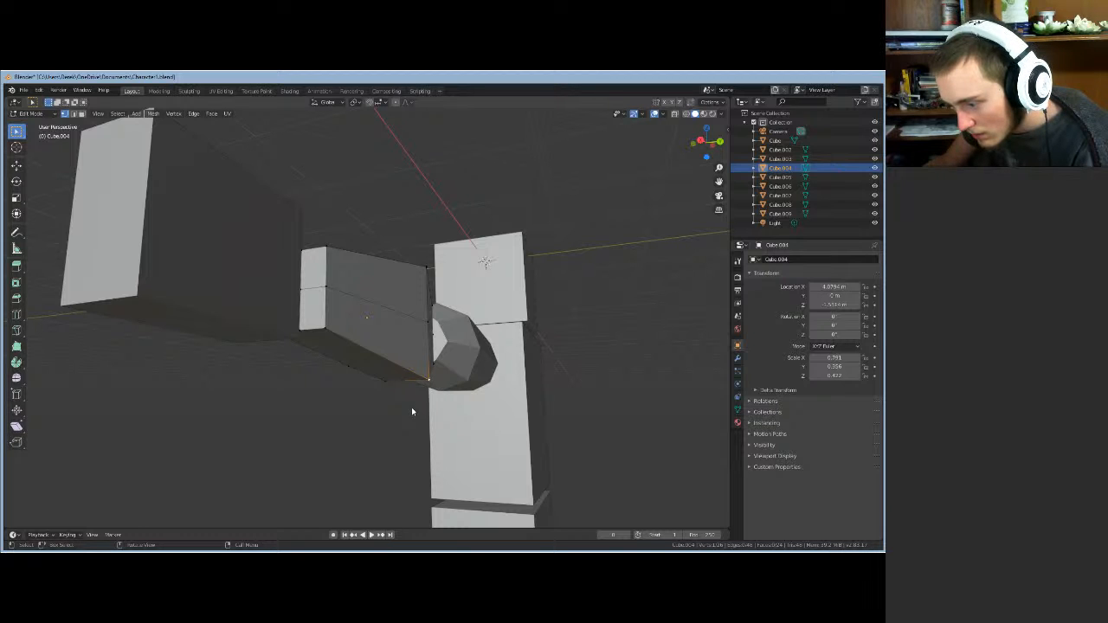
pyautogui.press('g')
pyautogui.hotkey('shift', 'x')
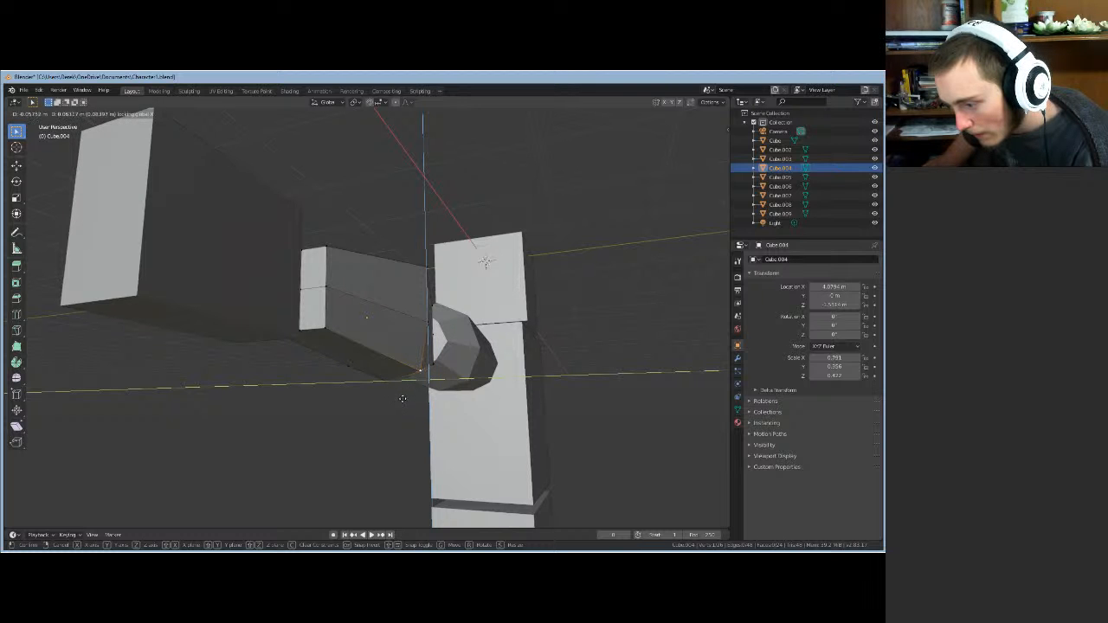
pyautogui.click(403, 399)
pyautogui.moveTo(403, 399); pyautogui.dragTo(397, 373, button='middle')
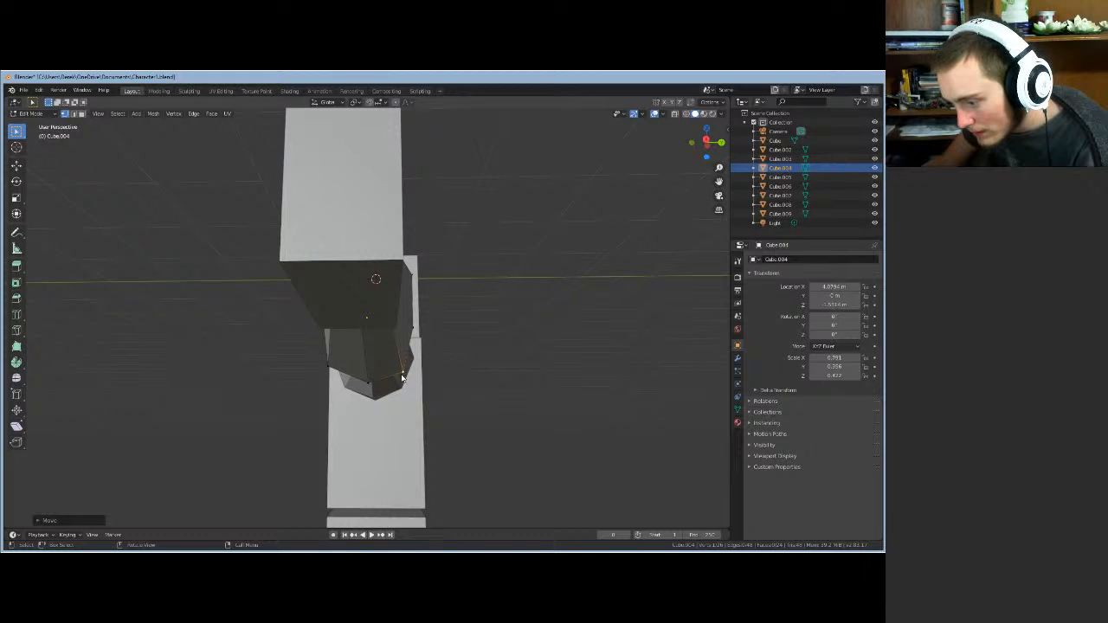
pyautogui.click(329, 369)
pyautogui.press('g')
pyautogui.hotkey('shift', 'x')
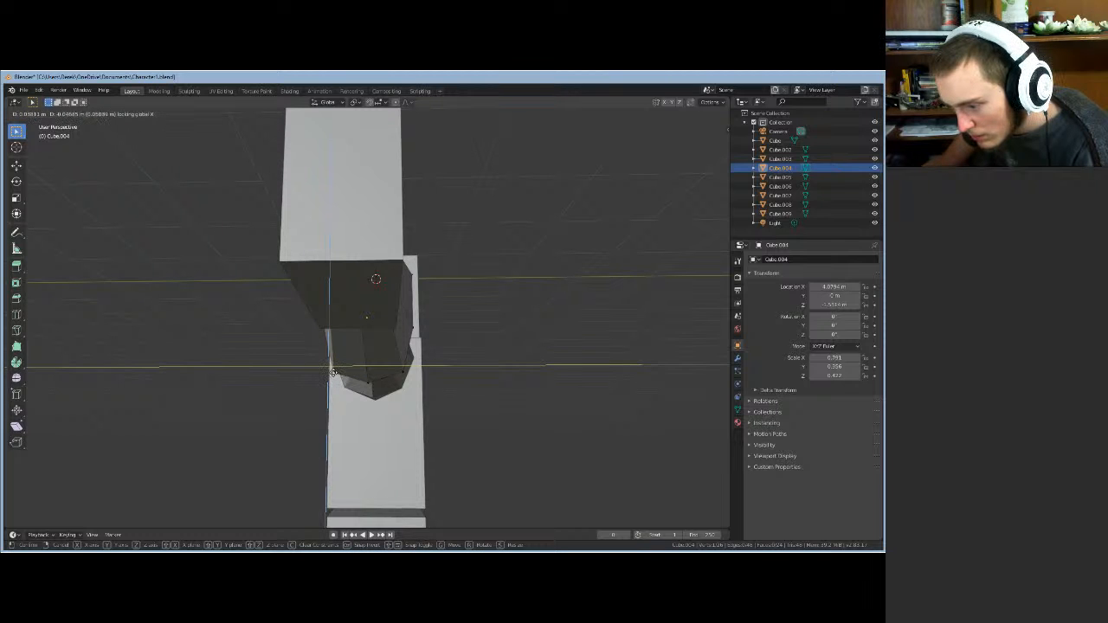
pyautogui.click(334, 372)
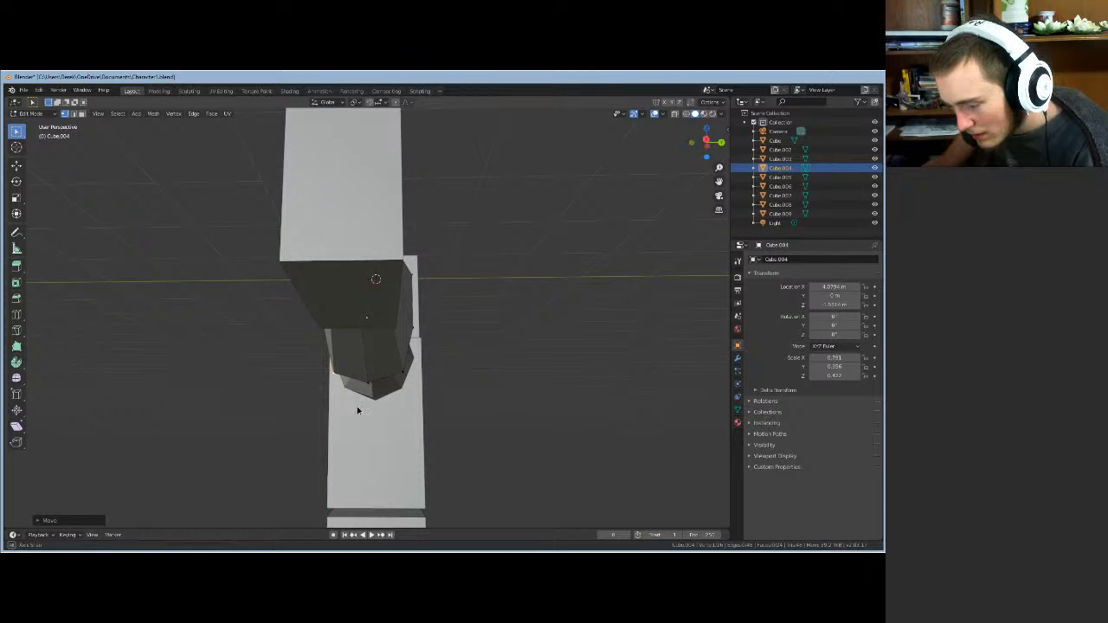
pyautogui.moveTo(336, 409); pyautogui.dragTo(287, 403, button='middle')
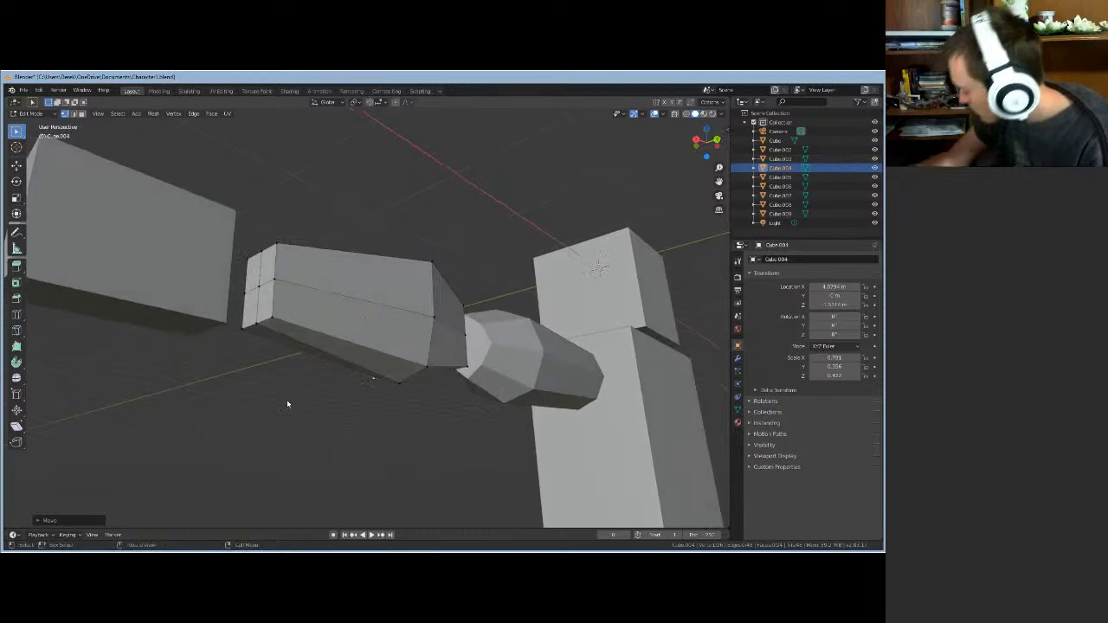
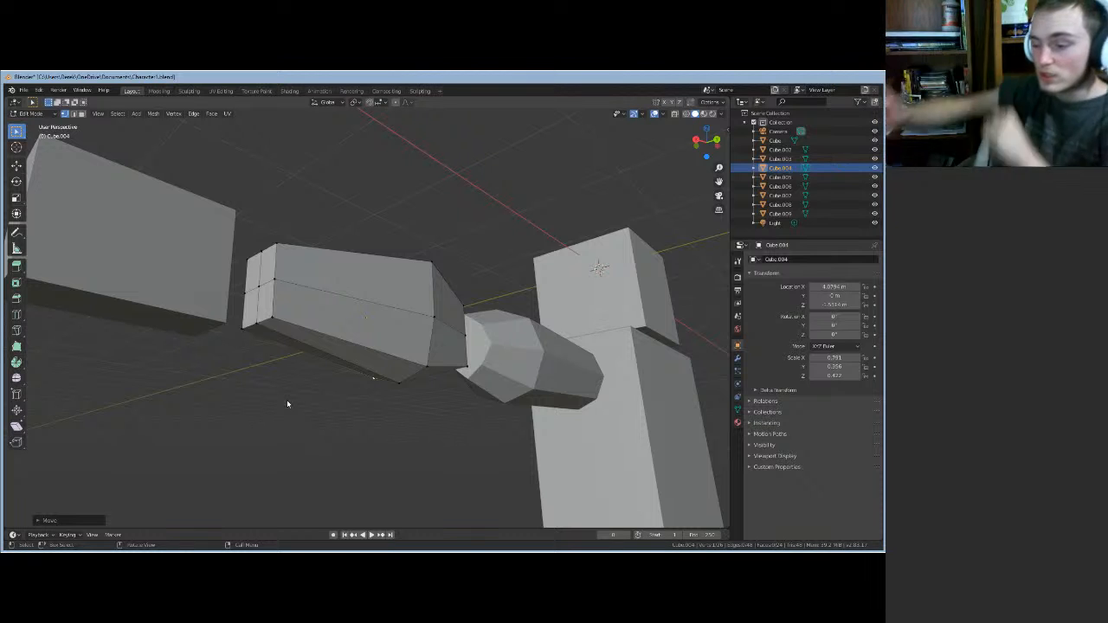
# - Shift a corner vertex of the foot piece to a new position with an axis-constrained move
pyautogui.moveTo(372, 404); pyautogui.dragTo(425, 393, button='middle')
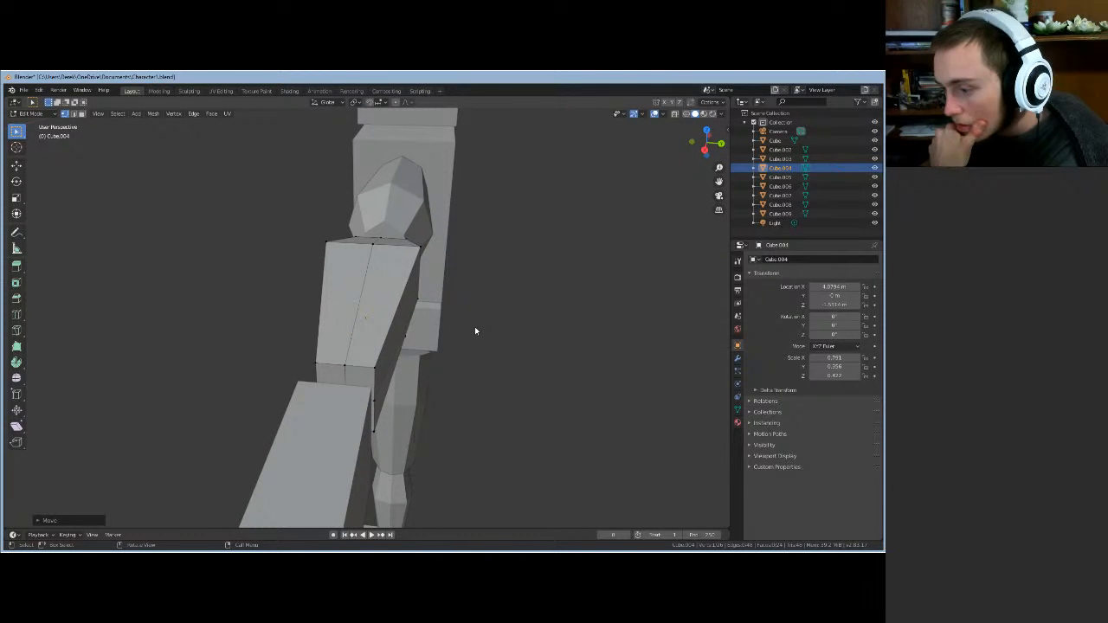
pyautogui.click(420, 248)
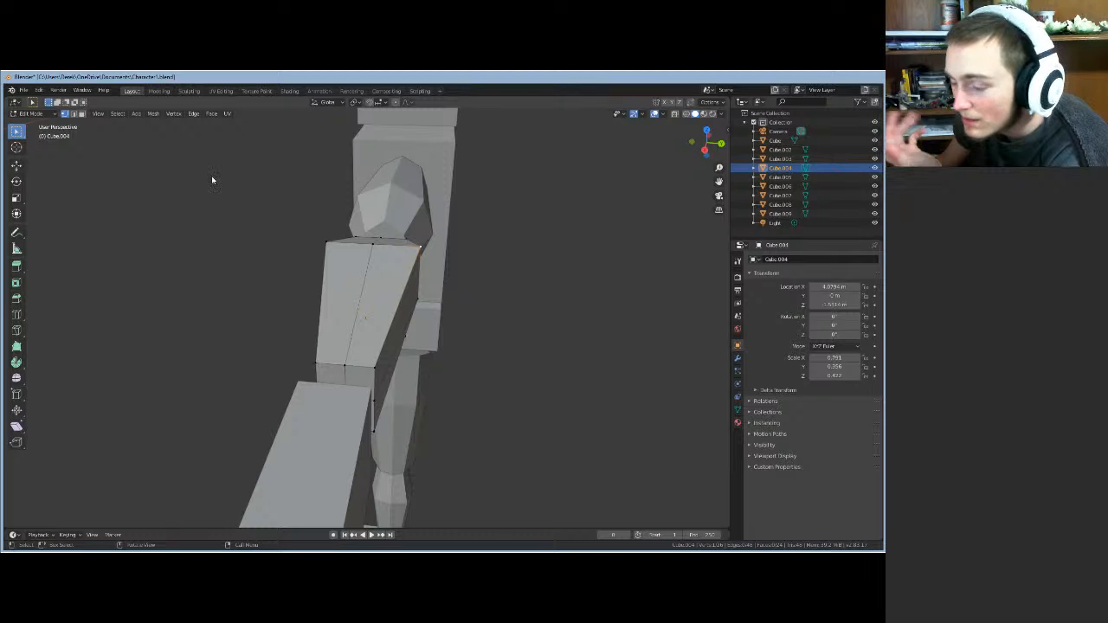
pyautogui.moveTo(523, 303); pyautogui.dragTo(511, 274, button='middle')
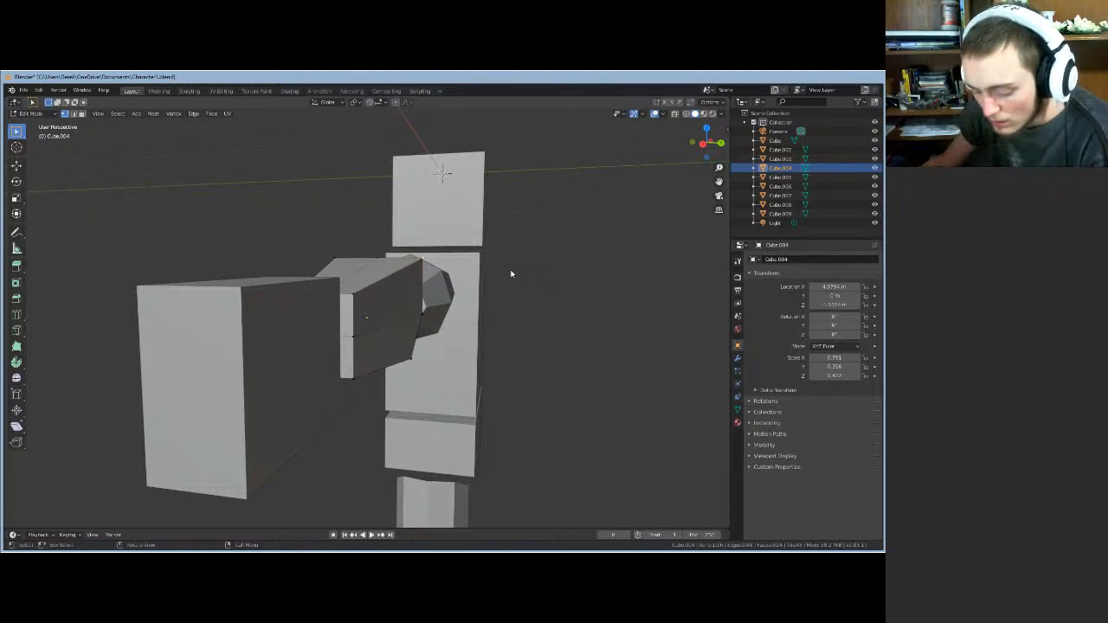
pyautogui.press('g')
pyautogui.press('x')
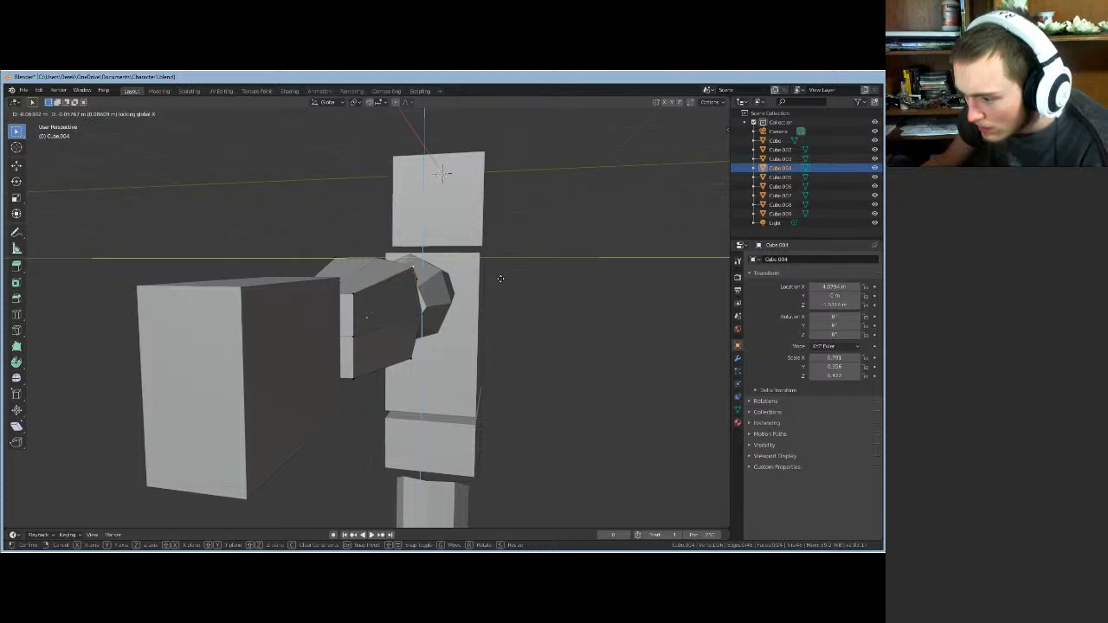
pyautogui.click(500, 278)
# - Move an upper edge of the foot piece sideways, keeping its X position locked
pyautogui.moveTo(498, 285); pyautogui.dragTo(376, 279, button='middle')
pyautogui.click(384, 284)
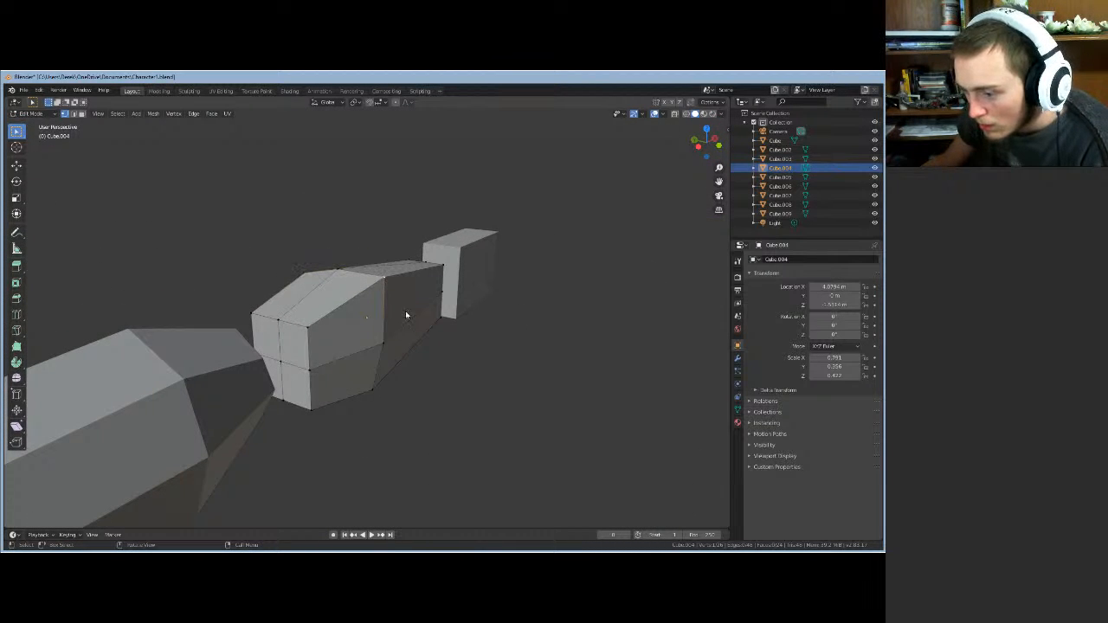
pyautogui.moveTo(482, 375); pyautogui.dragTo(491, 370, button='middle')
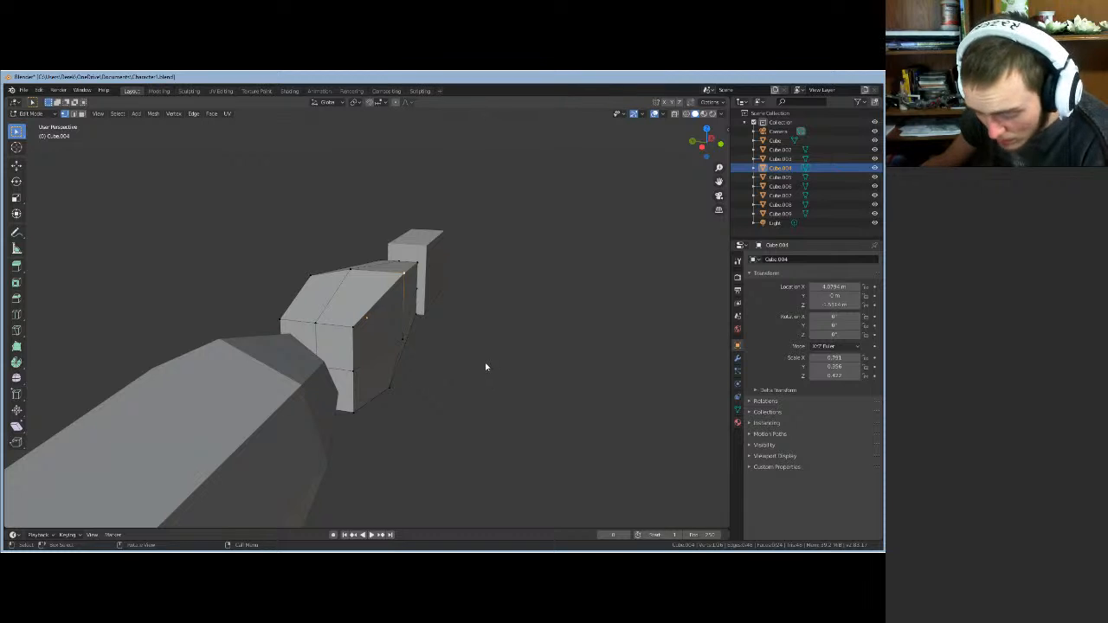
pyautogui.press('g')
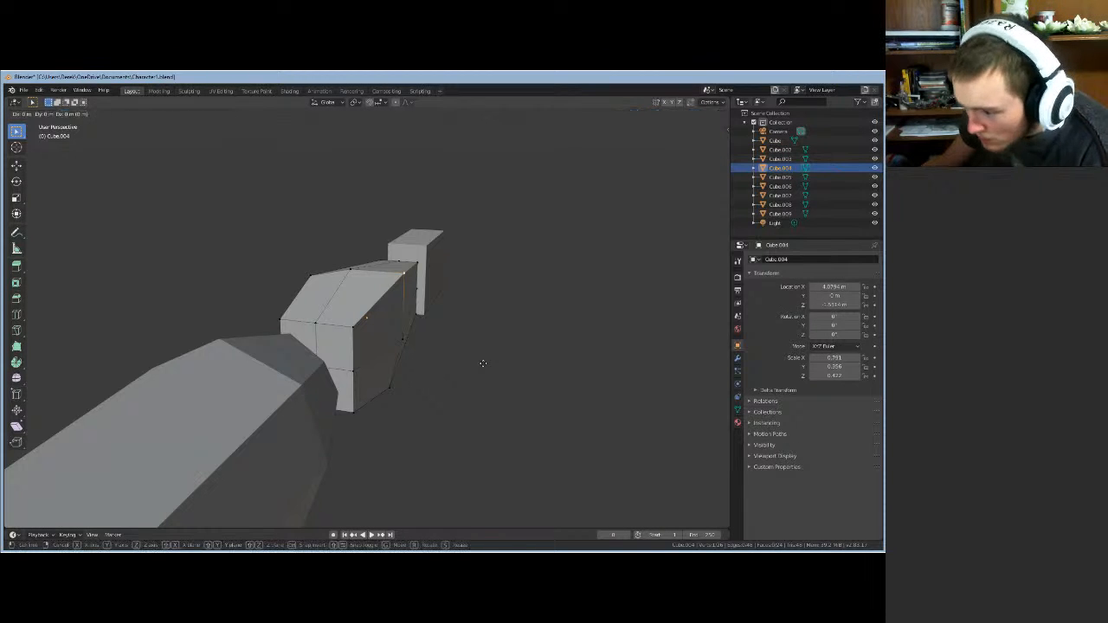
pyautogui.hotkey('shift', 'x')
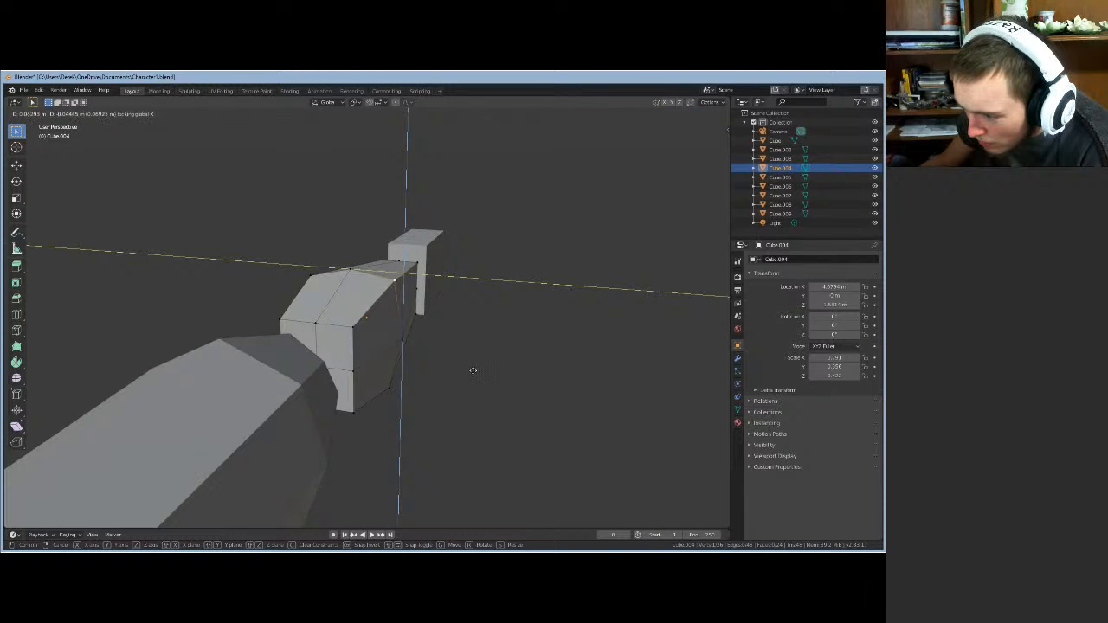
pyautogui.click(472, 371)
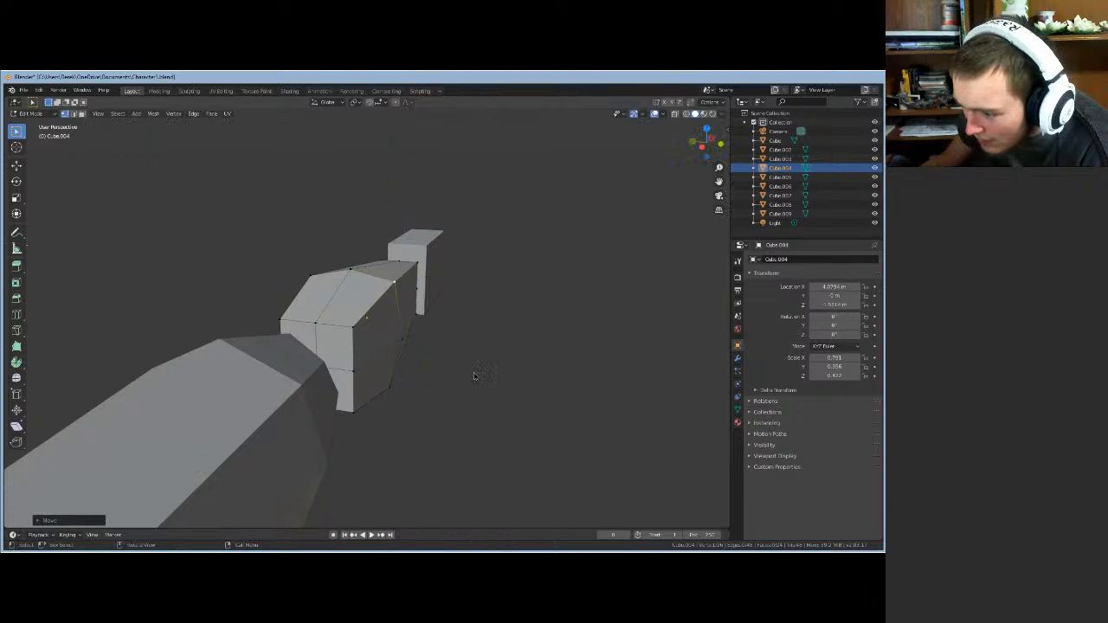
pyautogui.rightClick(478, 346)
pyautogui.moveTo(484, 297); pyautogui.dragTo(505, 300, button='middle')
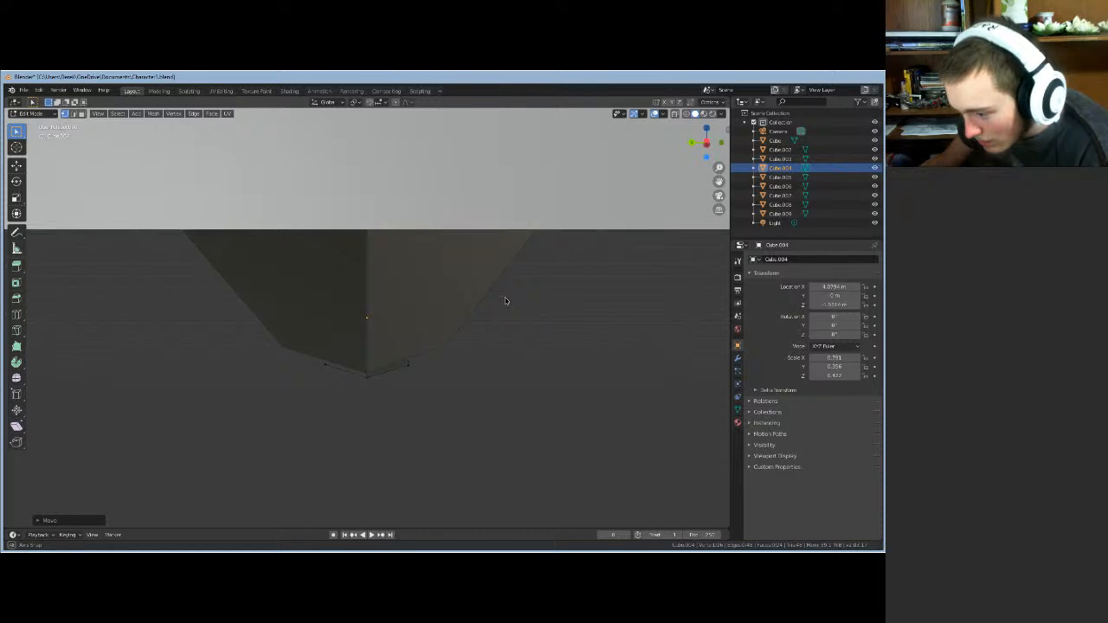
# - Move the foot piece's bottom vertex within the Y–Z plane
pyautogui.click(408, 367)
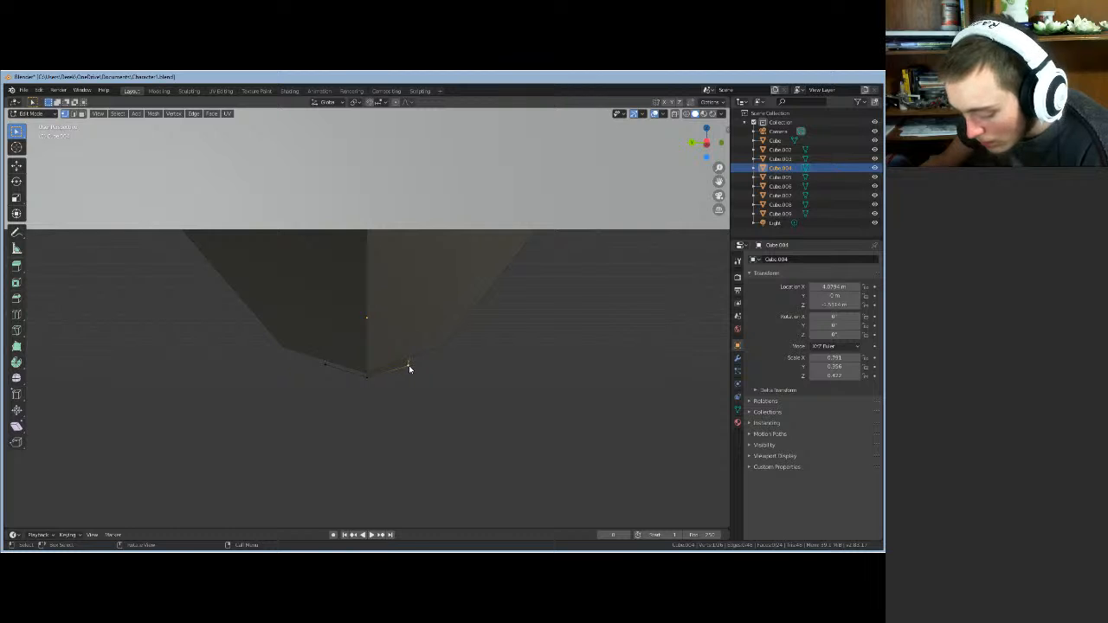
pyautogui.press('g')
pyautogui.hotkey('shift', 'x')
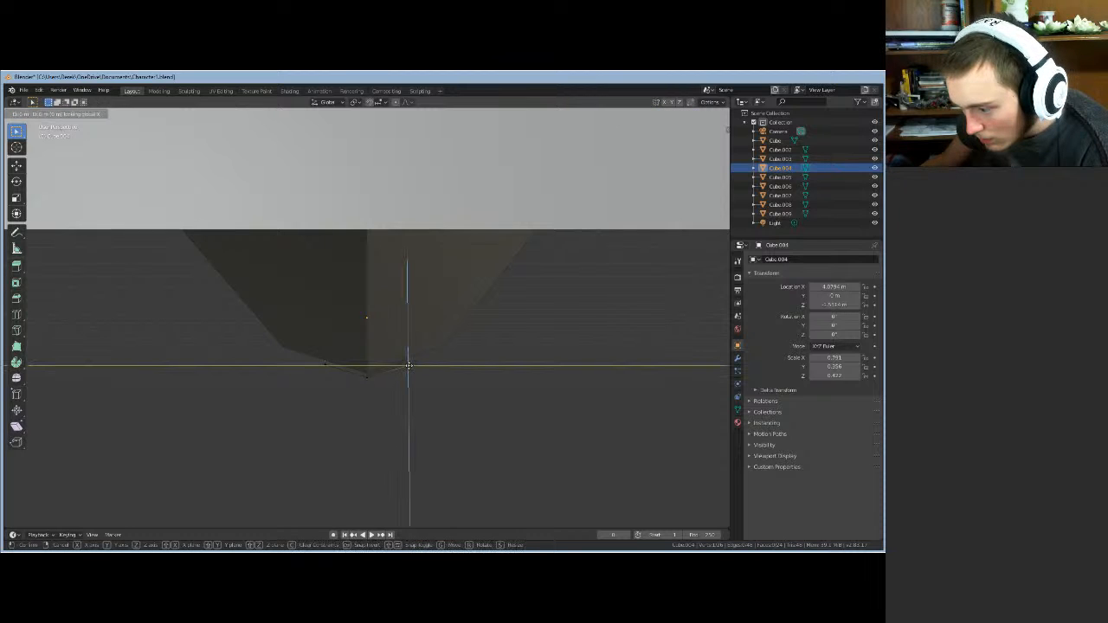
pyautogui.click(408, 365)
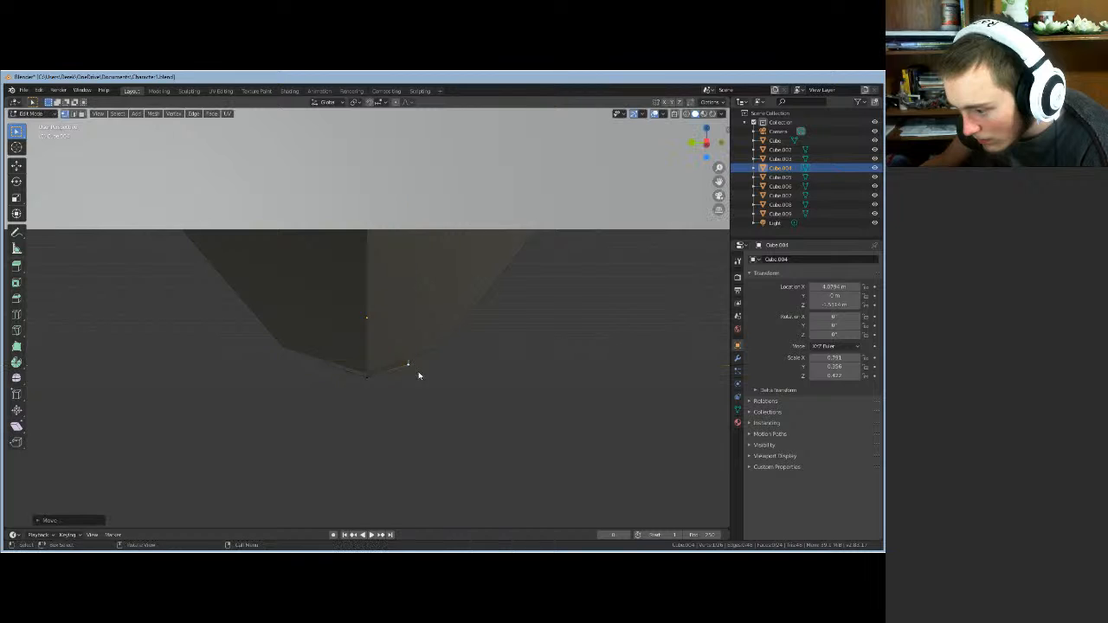
pyautogui.moveTo(426, 377); pyautogui.dragTo(361, 381, button='middle')
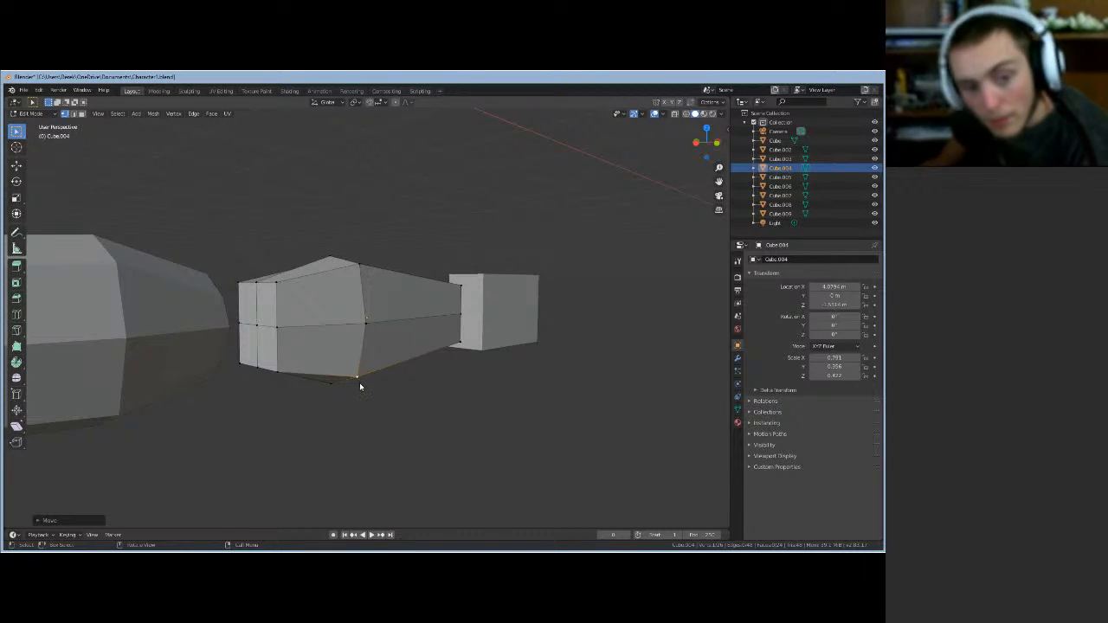
# - In edge mode, move the foot piece's two top edges together within the Y–Z plane
pyautogui.press('2')
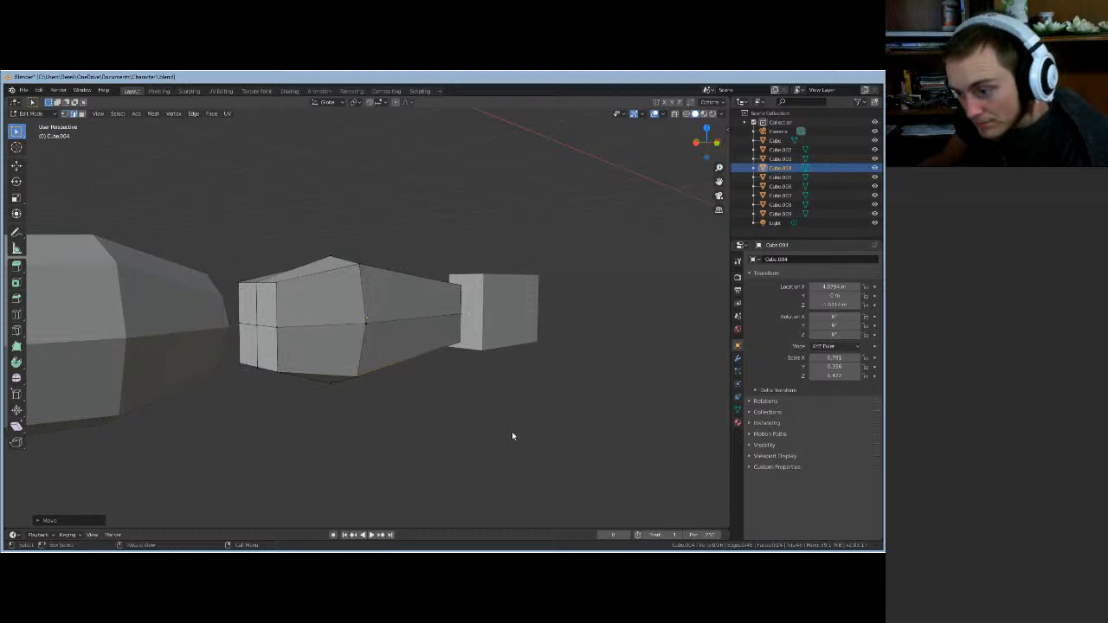
pyautogui.click(319, 277)
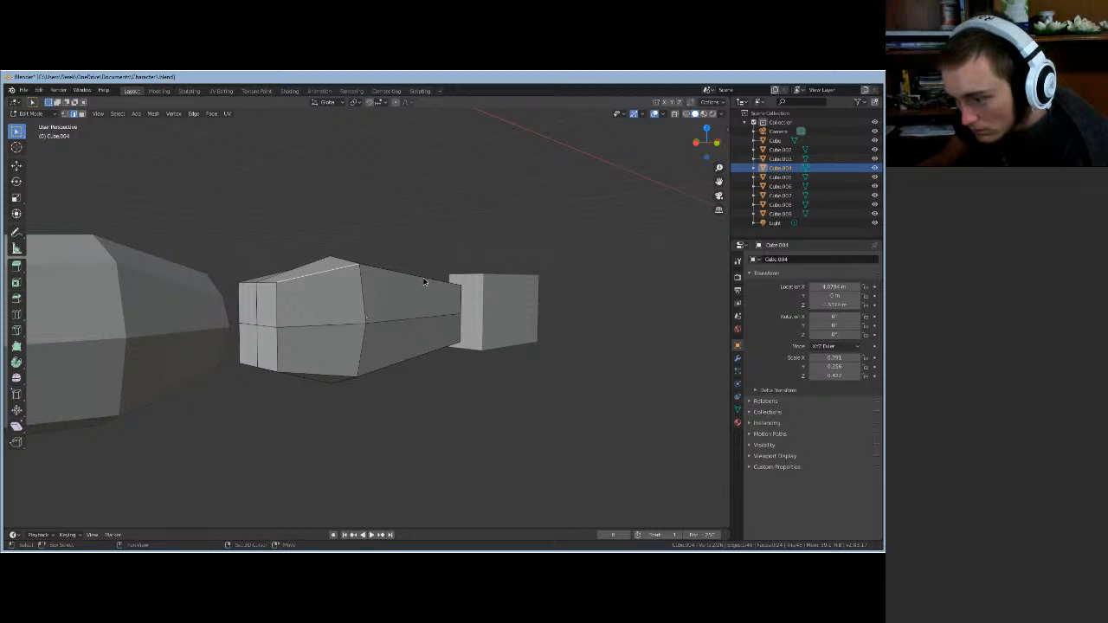
pyautogui.keyDown('shift'); pyautogui.click(423, 278); pyautogui.keyUp('shift')
pyautogui.moveTo(377, 437); pyautogui.dragTo(404, 446, button='middle')
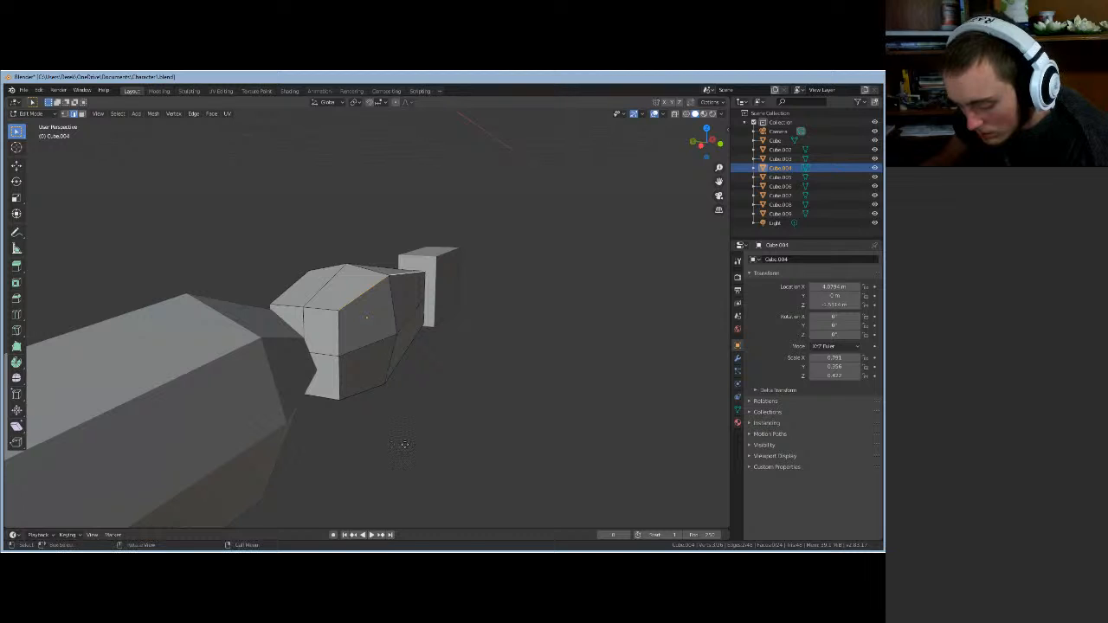
pyautogui.press('g')
pyautogui.hotkey('shift', 'x')
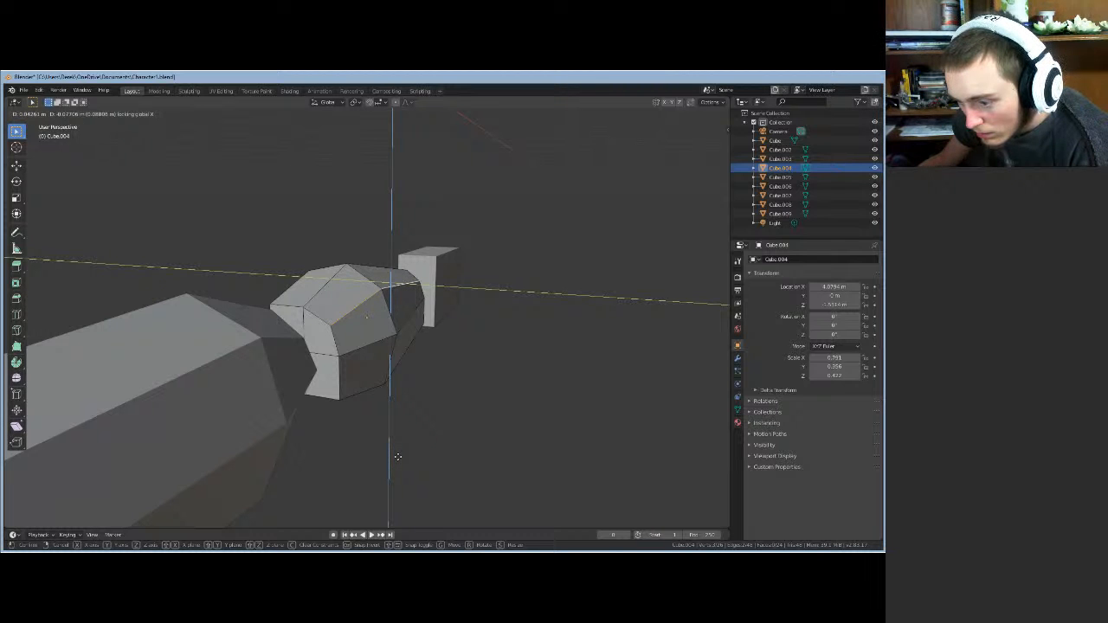
pyautogui.click(397, 456)
pyautogui.moveTo(398, 456); pyautogui.dragTo(12, 459, button='middle')
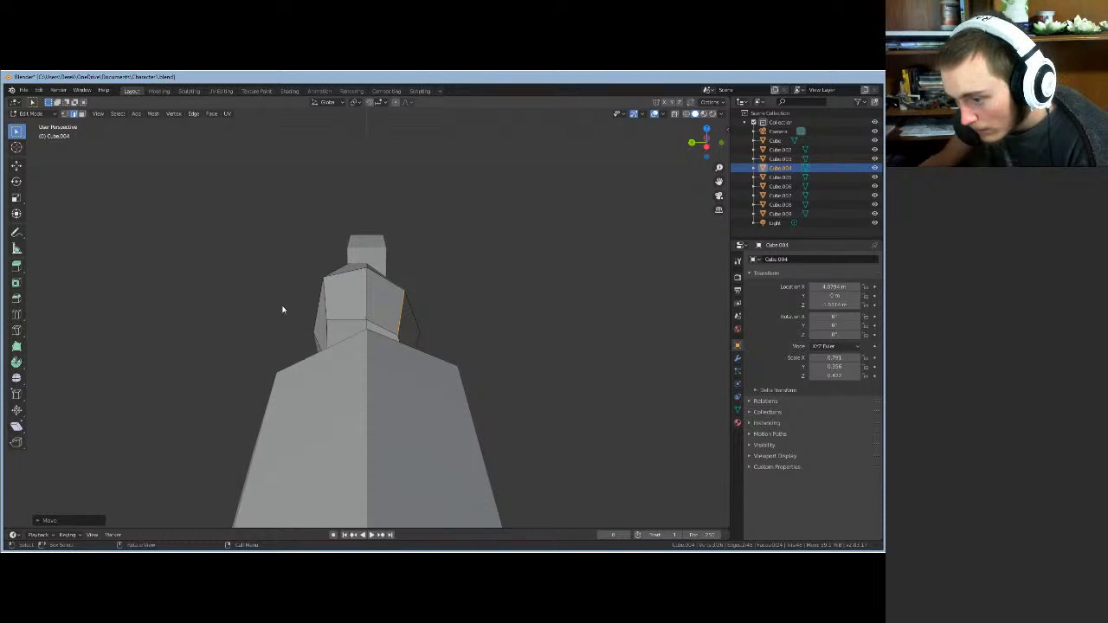
# - Shift an upper edge of the foot piece sideways with X locked
pyautogui.click(338, 274)
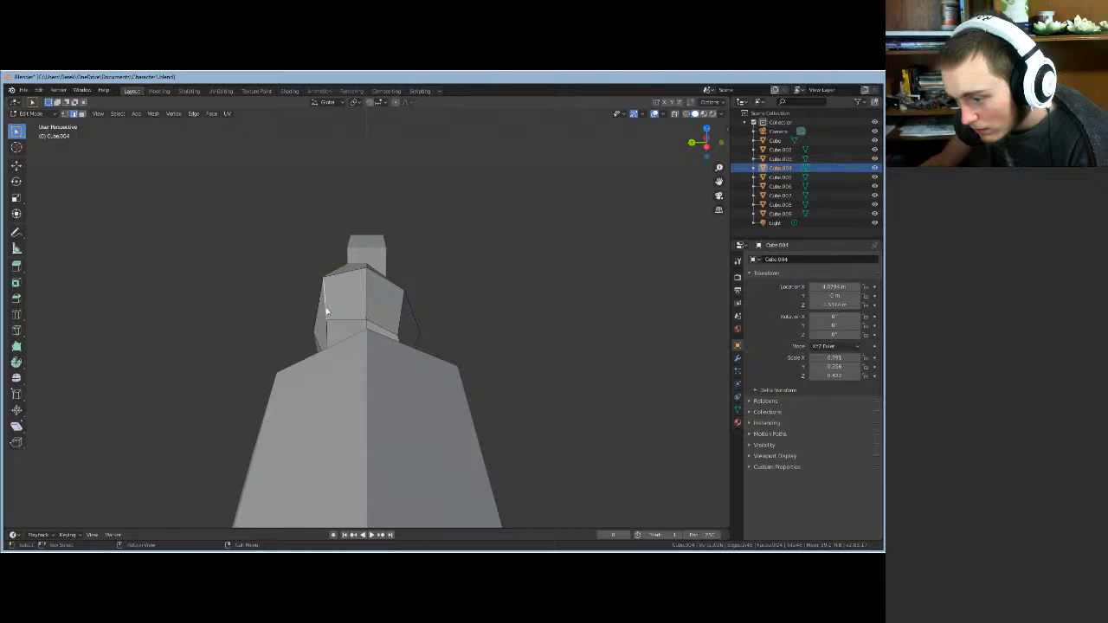
pyautogui.moveTo(305, 328); pyautogui.dragTo(299, 322, button='middle')
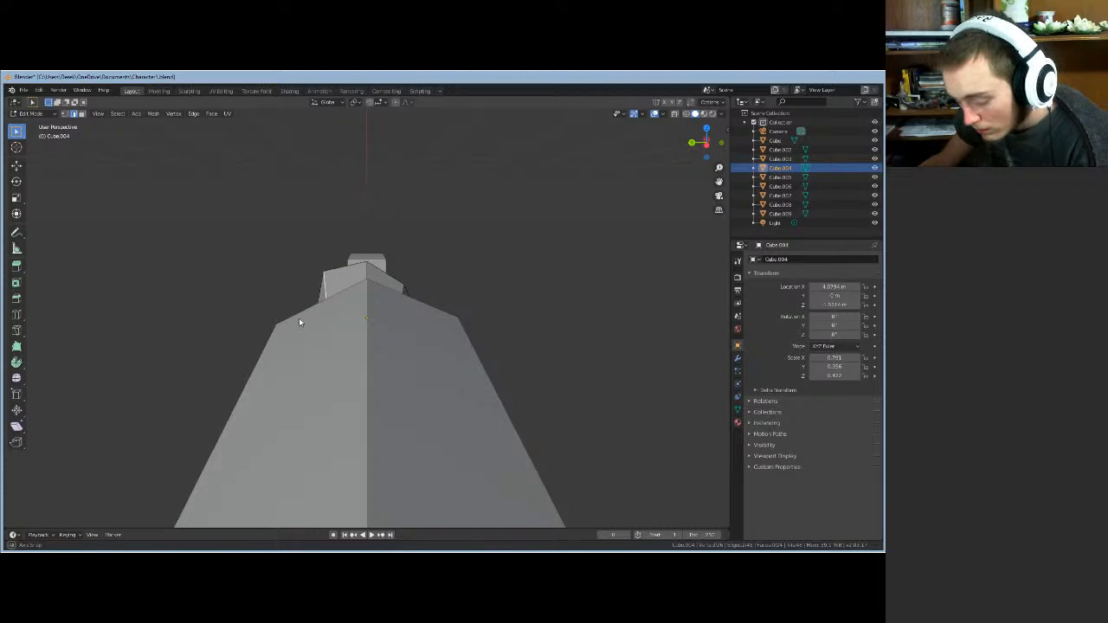
pyautogui.hotkey('shift', 'x')
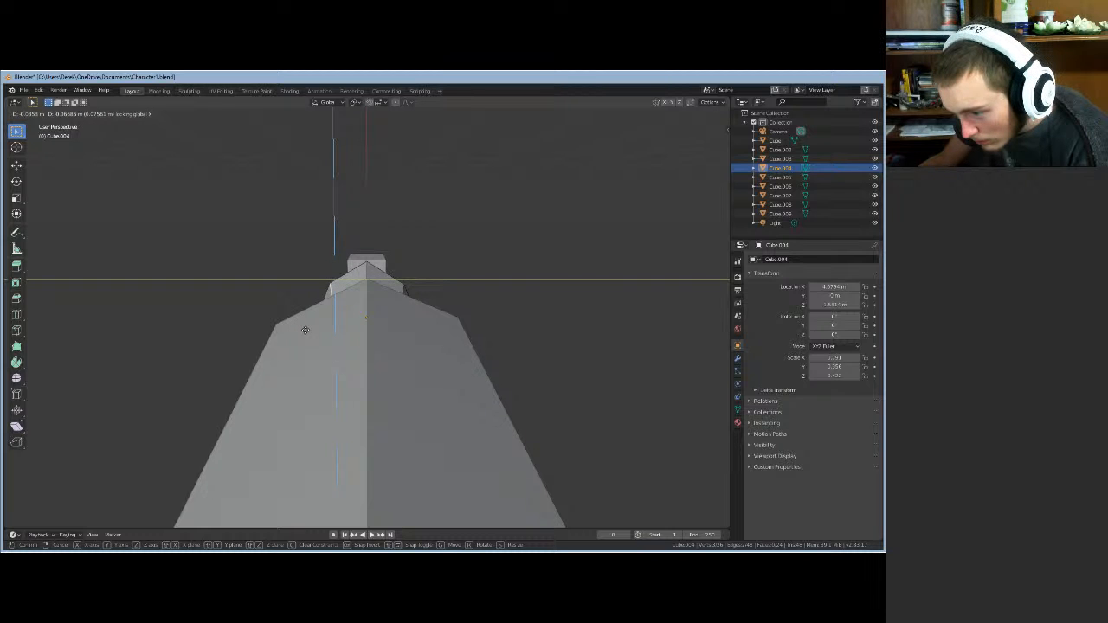
pyautogui.click(306, 334)
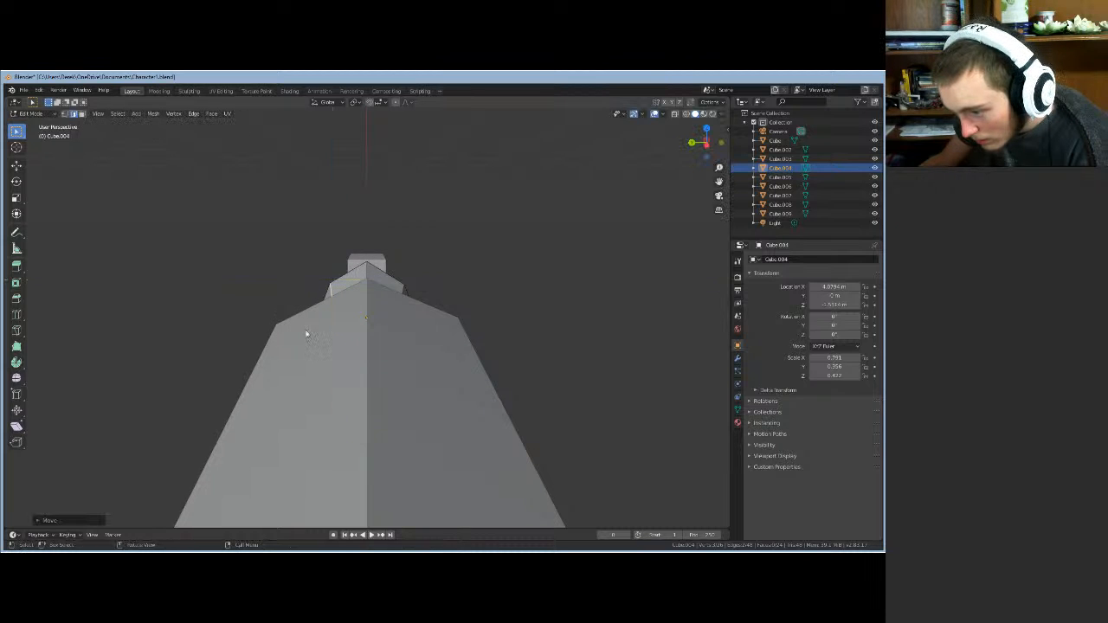
pyautogui.moveTo(595, 340); pyautogui.dragTo(559, 332, button='middle')
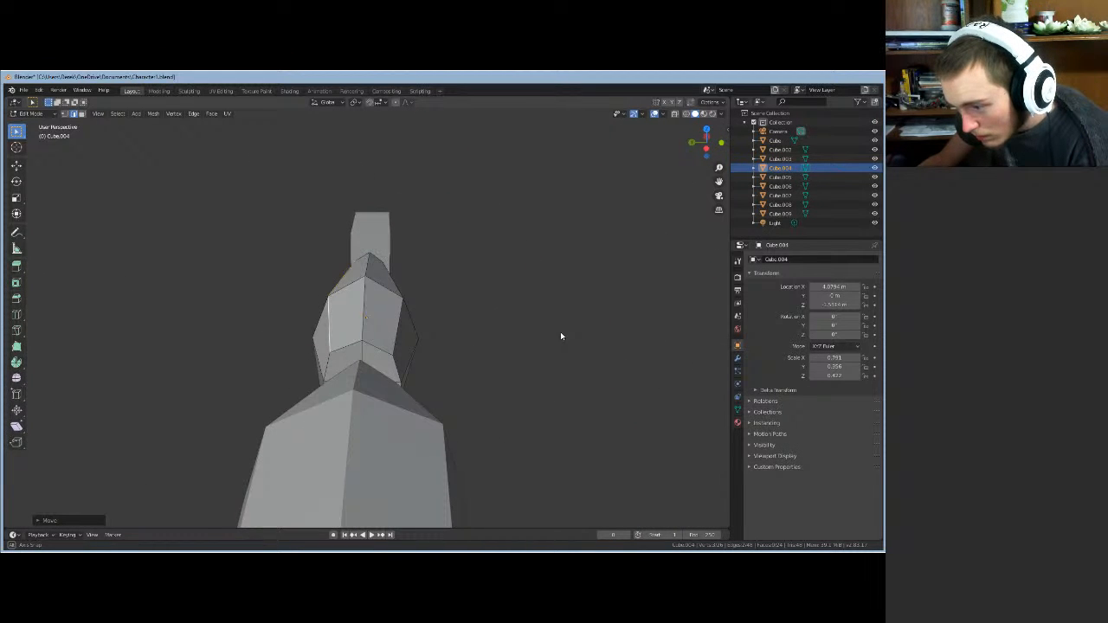
# - Move the edges around the top vertex with X locked, then adjust their height along Z
pyautogui.click(366, 273)
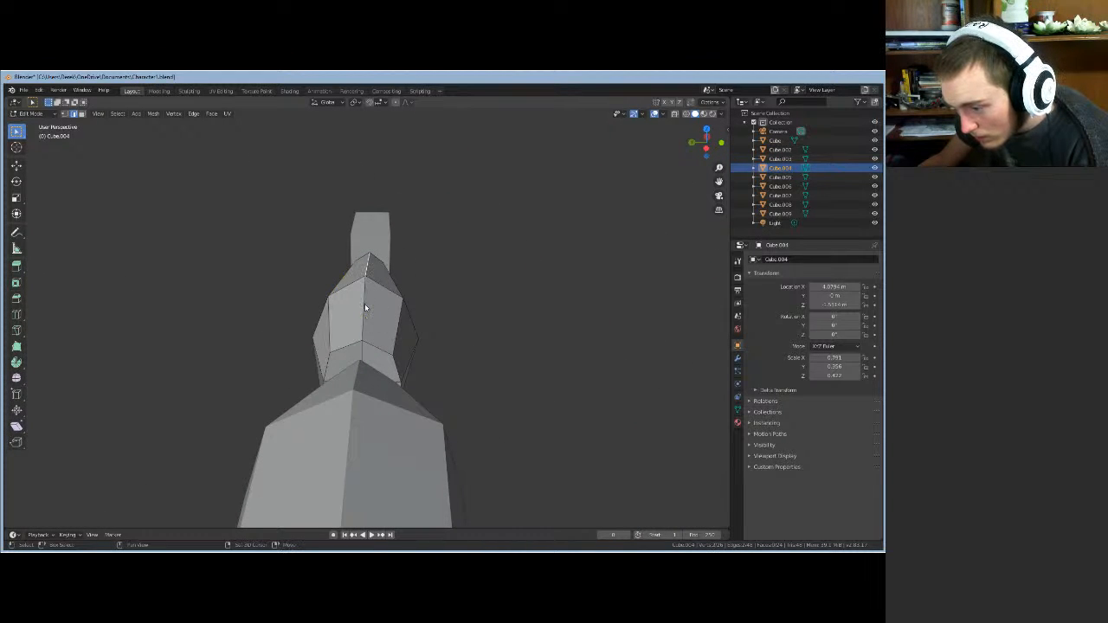
pyautogui.press('g')
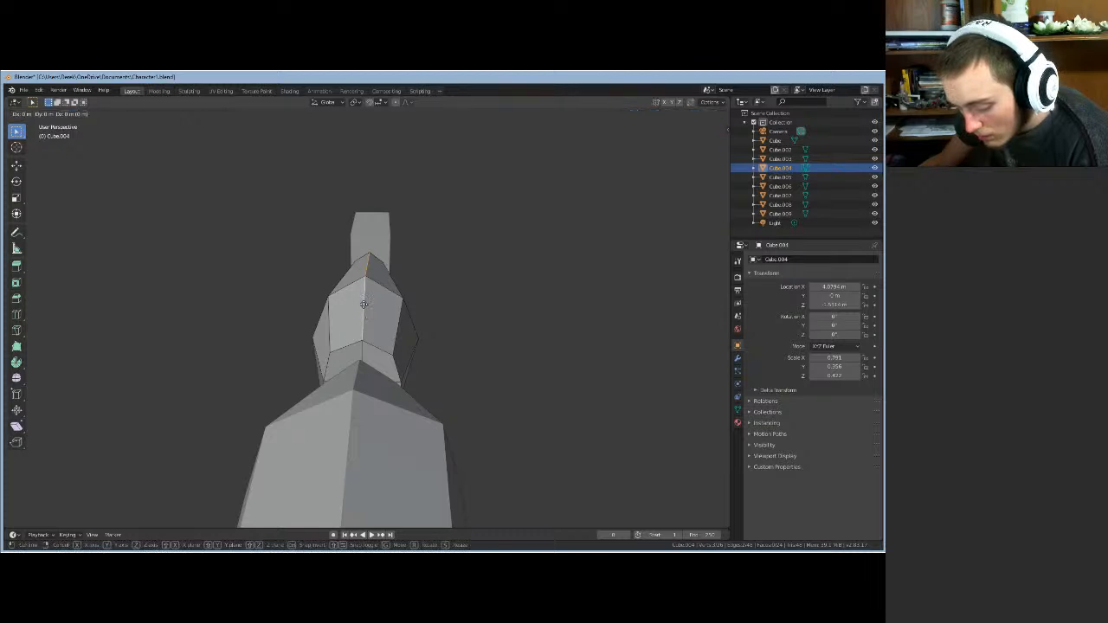
pyautogui.hotkey('shift', 'x')
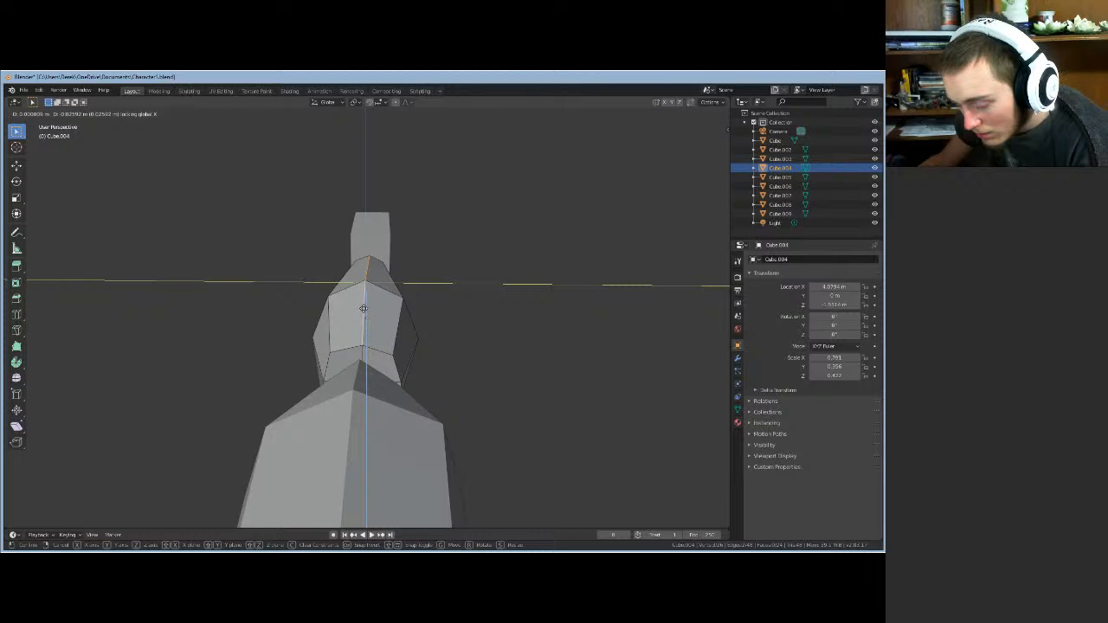
pyautogui.click(363, 308)
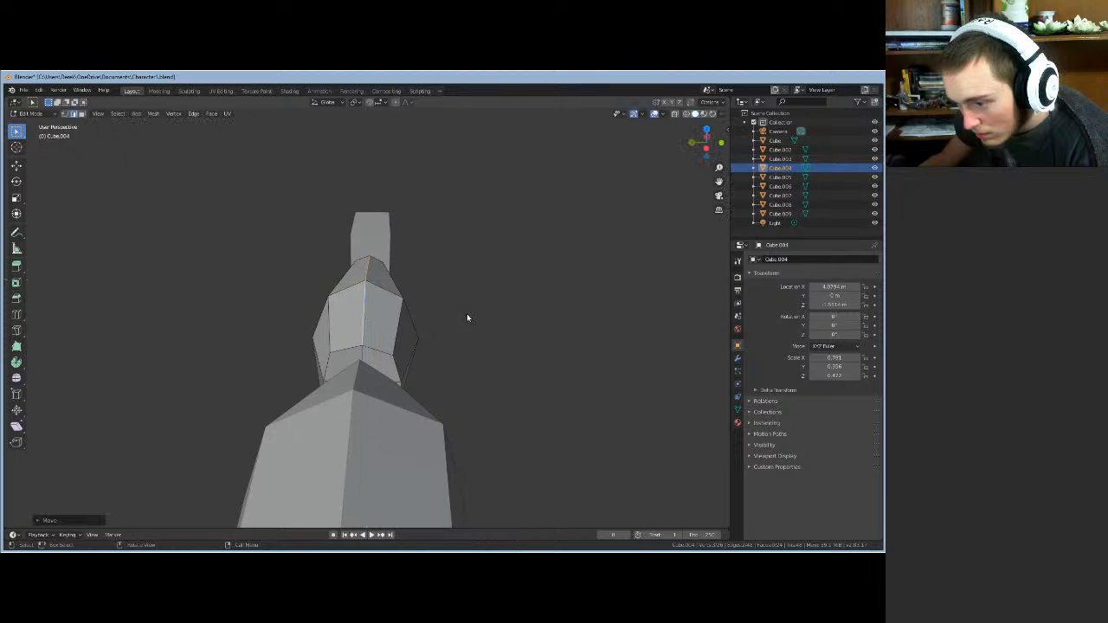
pyautogui.moveTo(467, 313)
pyautogui.mouseDown(button='middle')
pyautogui.moveTo(385, 305)
pyautogui.moveTo(485, 317)
pyautogui.moveTo(473, 314)
pyautogui.mouseUp(button='middle')
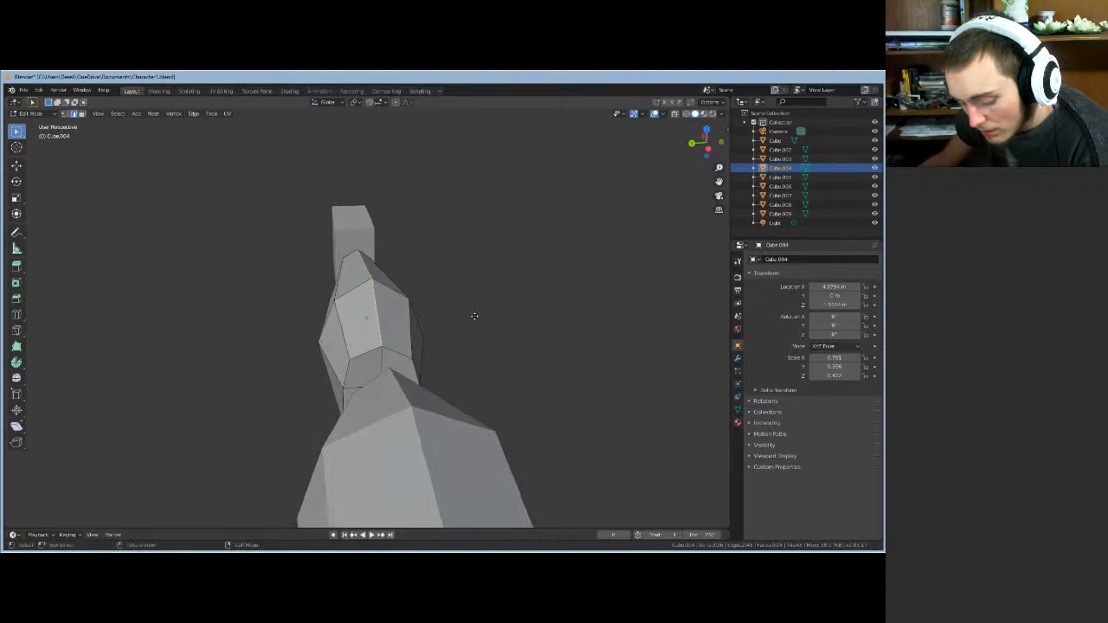
pyautogui.press('g')
pyautogui.press('z')
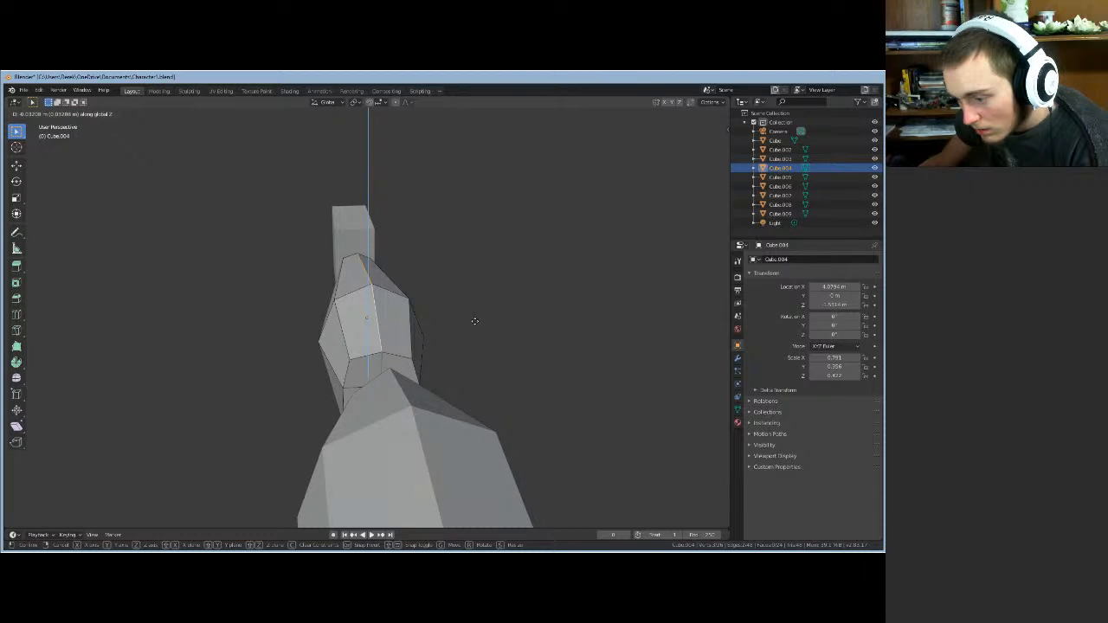
pyautogui.click(478, 321)
pyautogui.moveTo(482, 321); pyautogui.dragTo(436, 288, button='middle')
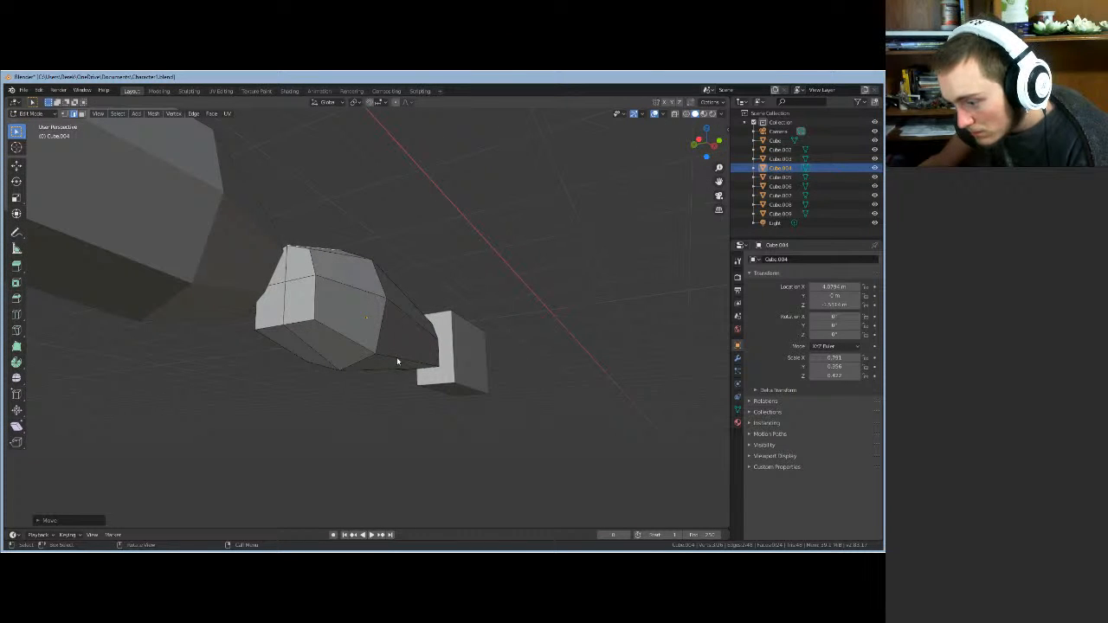
# - Pull in the forearm's hand-end edge so it tapers toward the hand
pyautogui.click(397, 361)
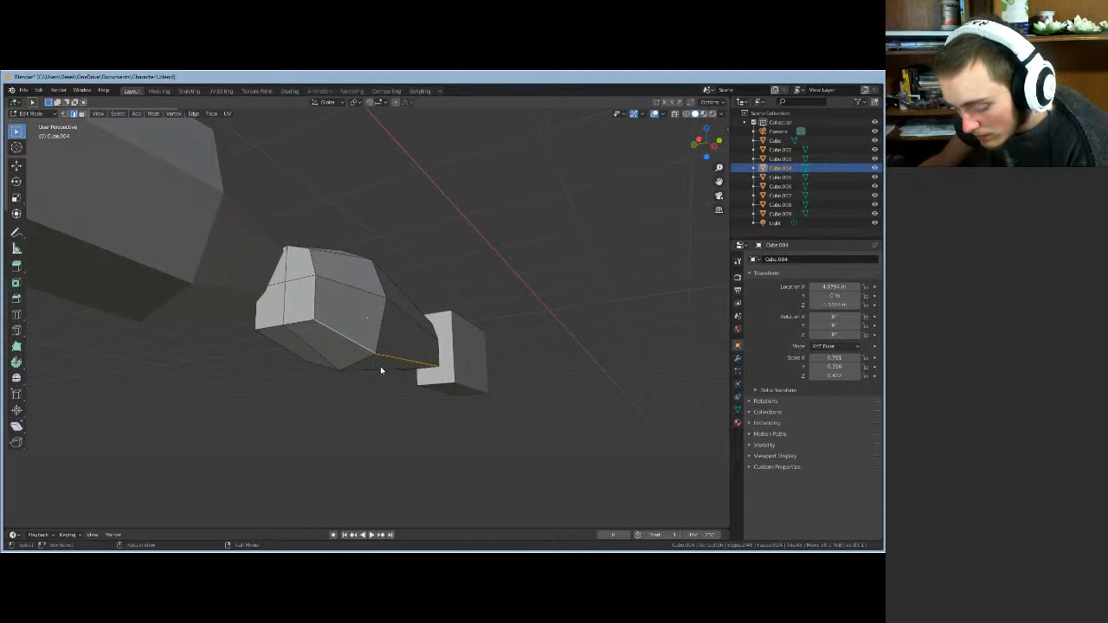
pyautogui.press('g')
pyautogui.hotkey('shift', 'x')
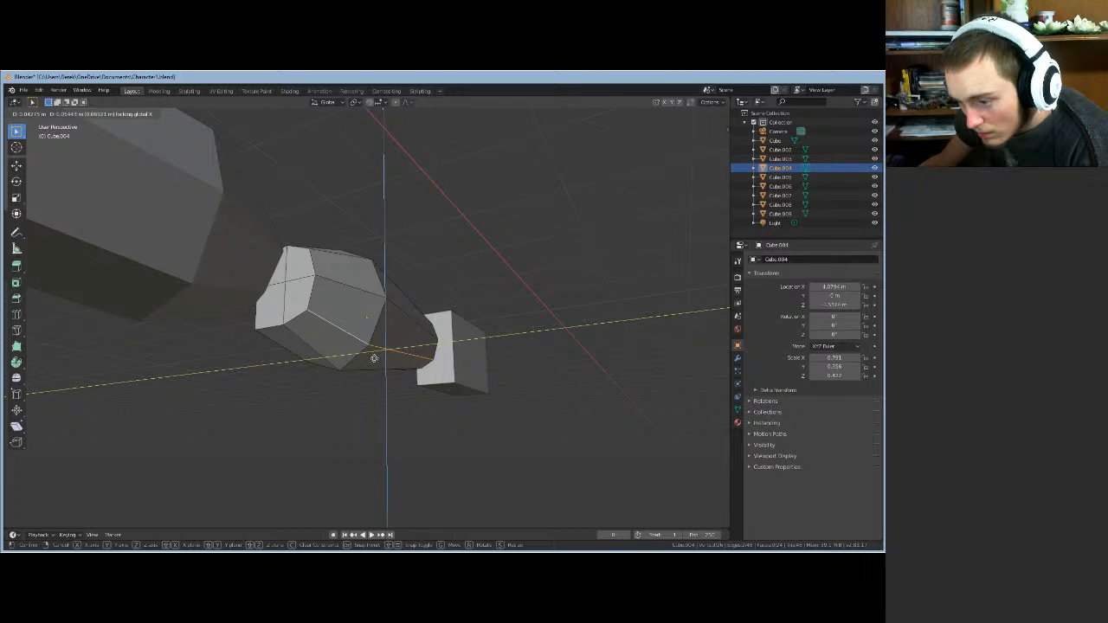
pyautogui.click(374, 358)
pyautogui.moveTo(374, 357); pyautogui.dragTo(343, 356, button='middle')
# - From underneath, pull the forearm's hand-end corner vertex inward
pyautogui.scroll(2, 410, 370)
pyautogui.scroll(3, 409, 372)
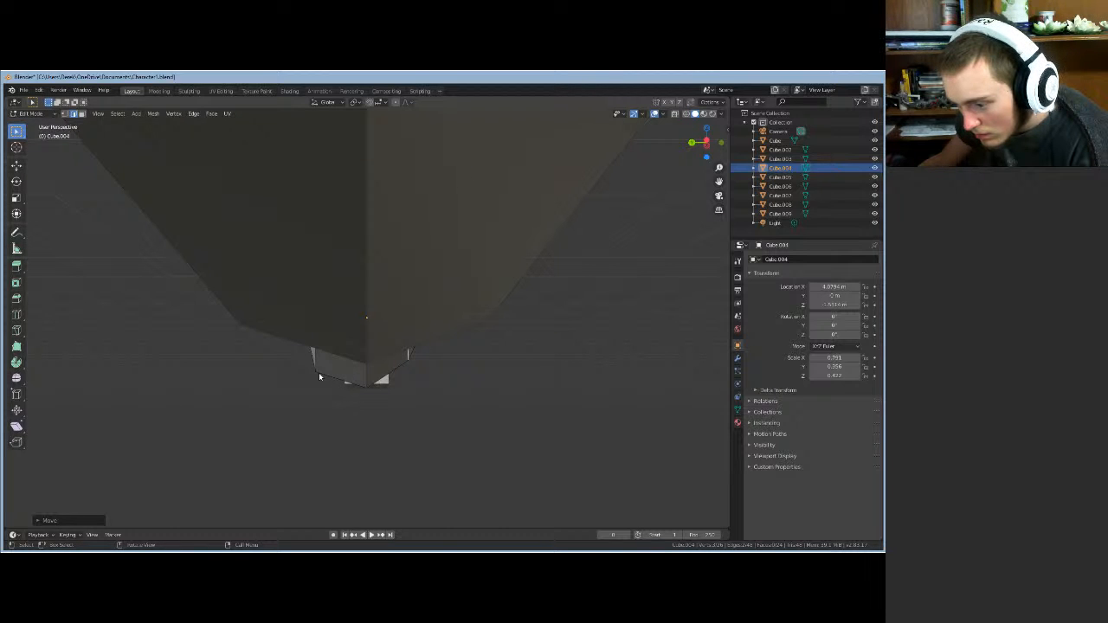
pyautogui.moveTo(319, 372); pyautogui.dragTo(316, 376, button='middle')
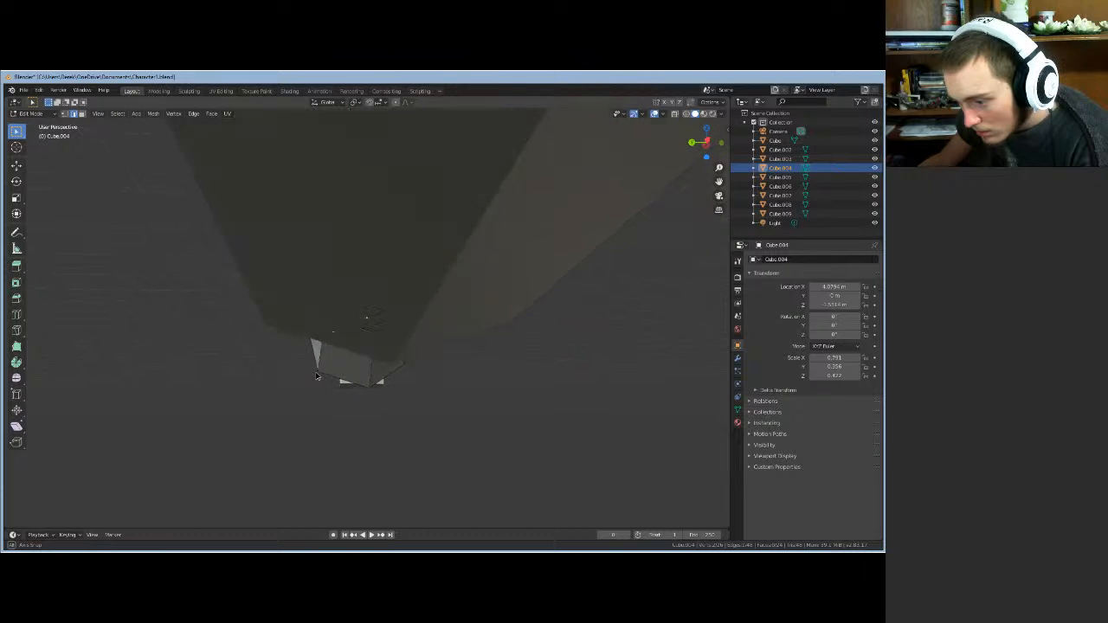
pyautogui.scroll(5, 317, 376)
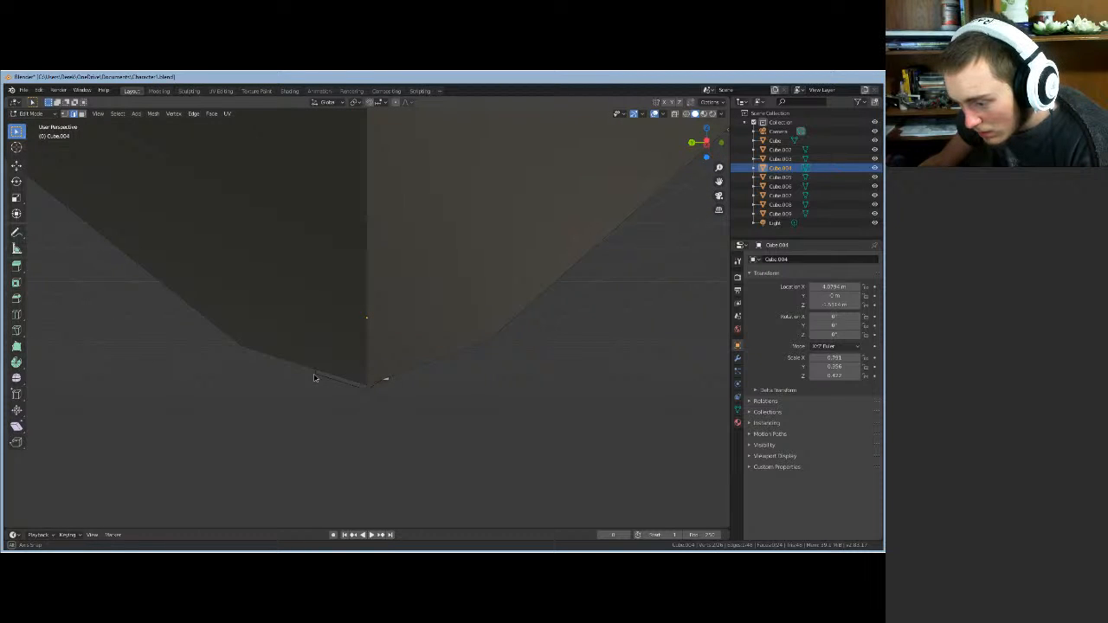
pyautogui.moveTo(315, 377); pyautogui.dragTo(314, 367, button='middle')
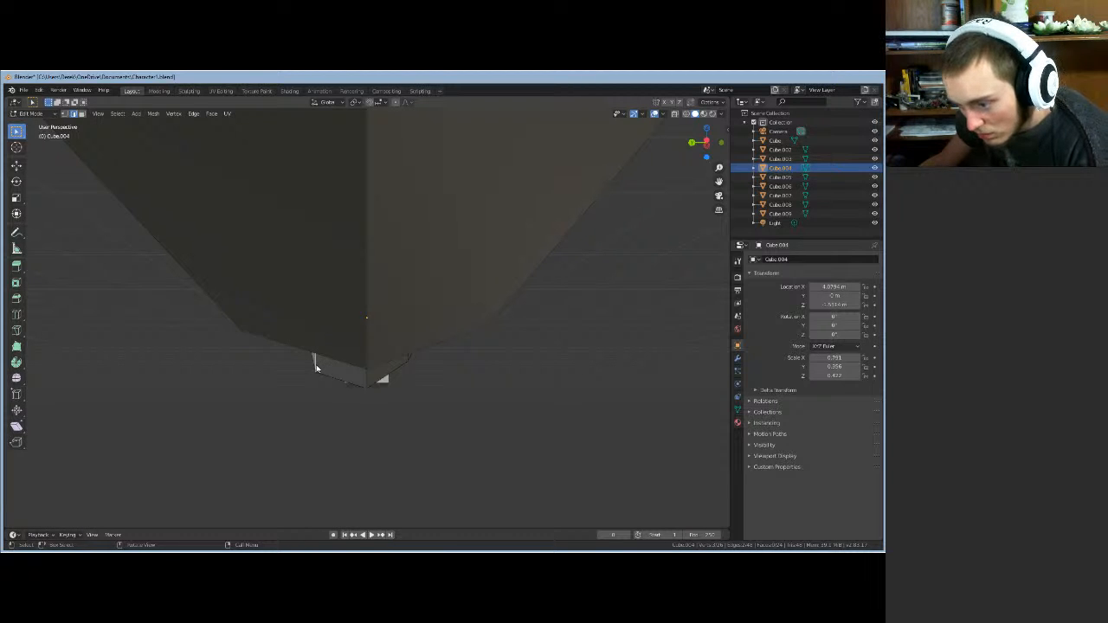
pyautogui.press('g')
pyautogui.hotkey('shift', 'x')
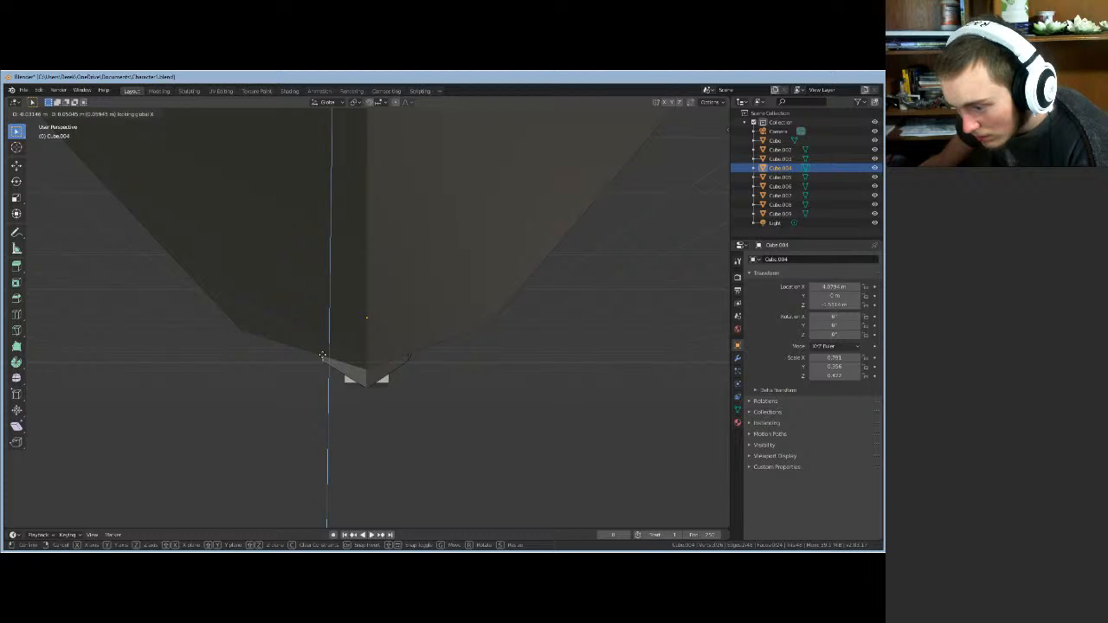
pyautogui.click(322, 358)
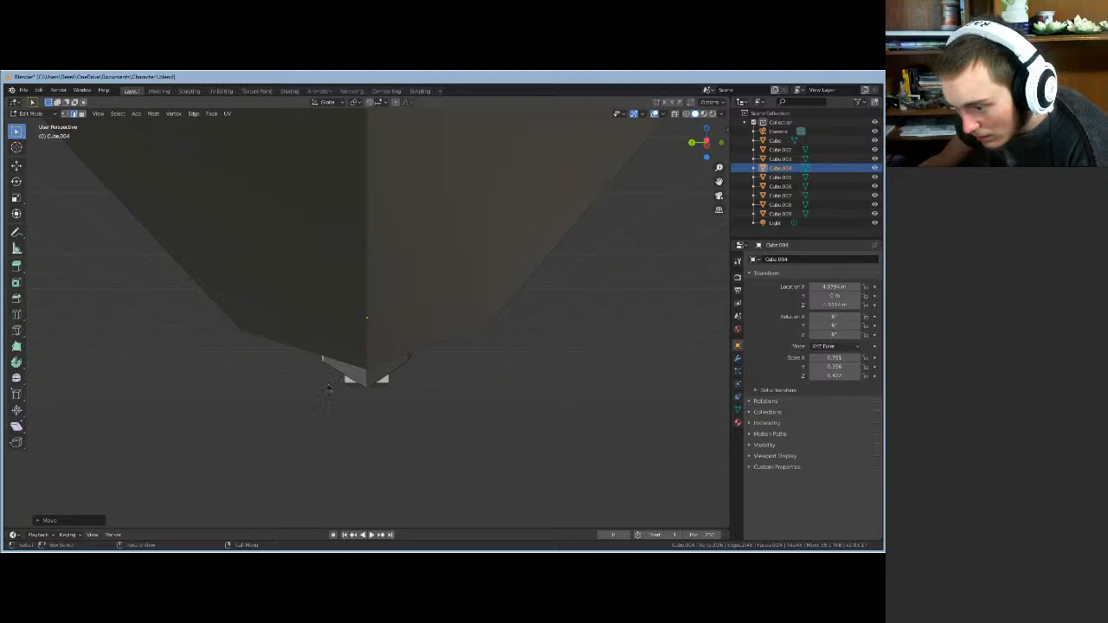
pyautogui.moveTo(322, 386); pyautogui.dragTo(199, 302, button='middle')
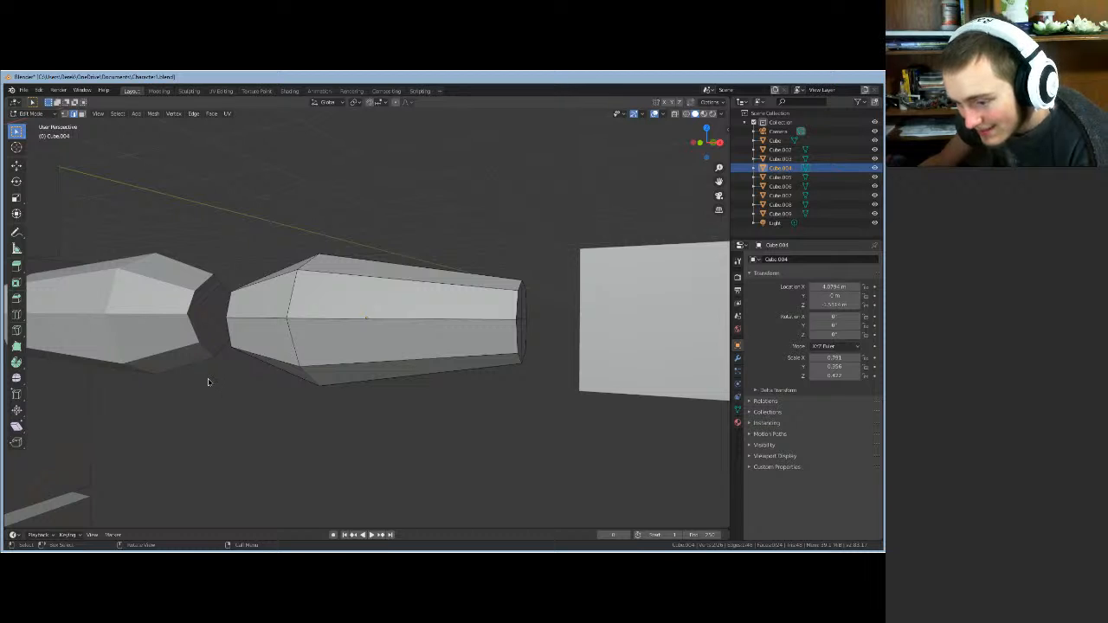
# - Shift two vertical side edges of the forearm together with X locked
pyautogui.moveTo(208, 378); pyautogui.dragTo(134, 417, button='middle')
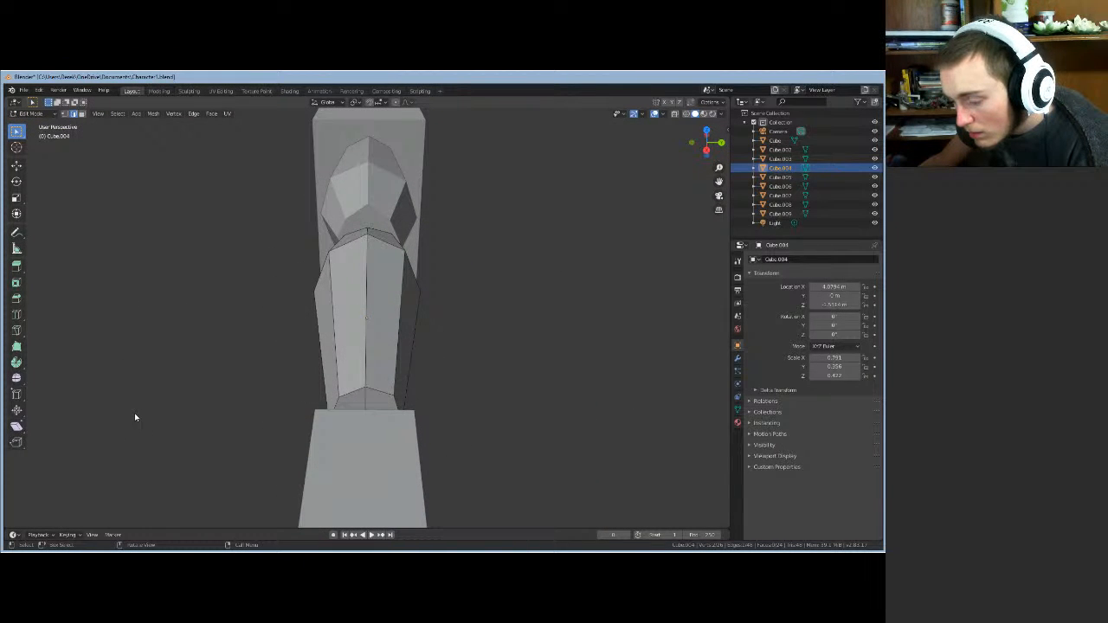
pyautogui.moveTo(245, 415); pyautogui.dragTo(244, 414, button='middle')
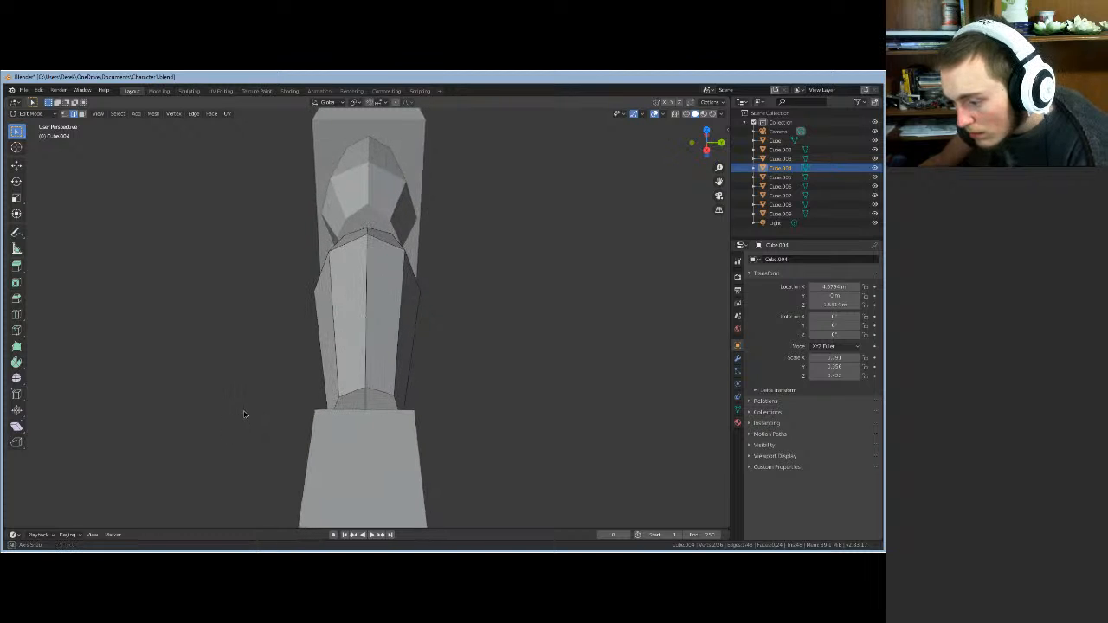
pyautogui.click(399, 344)
pyautogui.keyDown('shift'); pyautogui.click(400, 249); pyautogui.keyUp('shift')
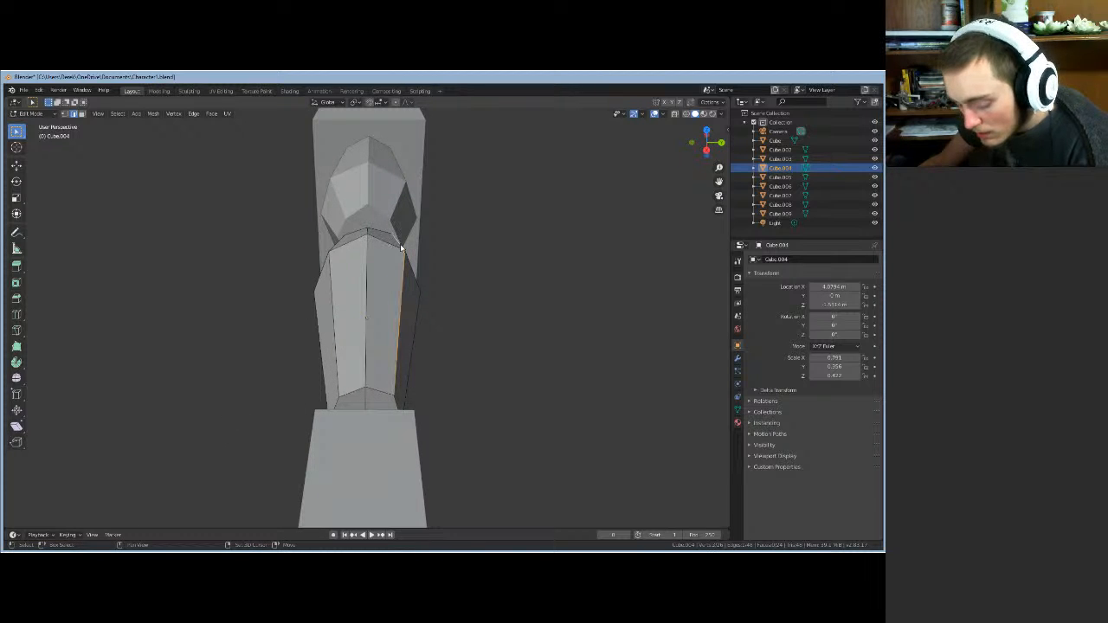
pyautogui.press('g')
pyautogui.hotkey('shift', 'x')
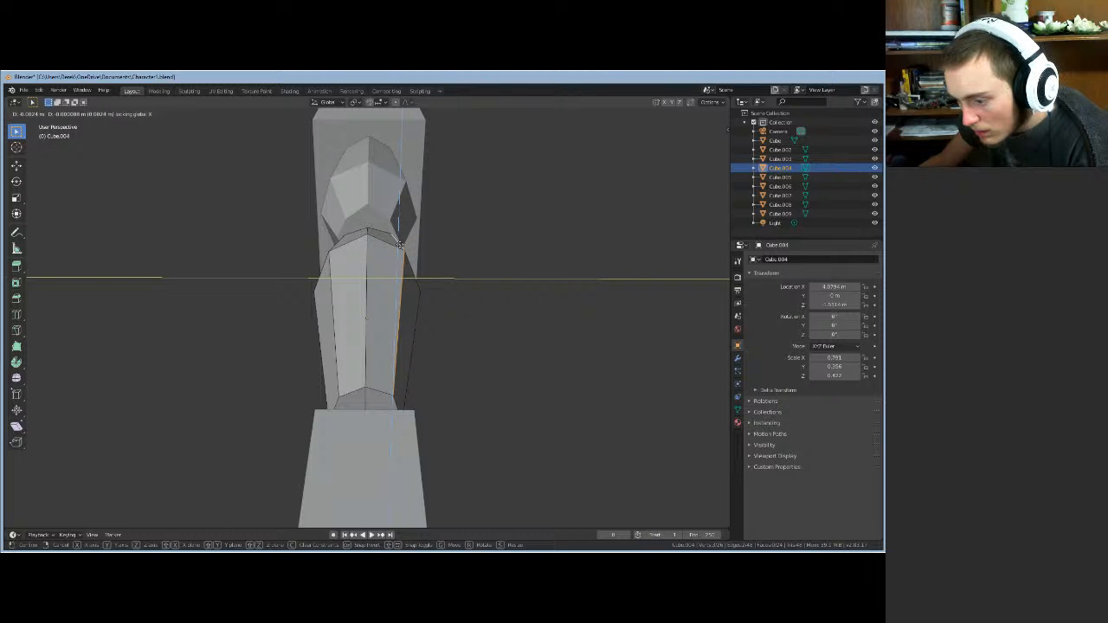
pyautogui.click(400, 245)
# - Select another forearm edge and inspect the arm's taper from several angles
pyautogui.moveTo(439, 323); pyautogui.dragTo(551, 288, button='middle')
pyautogui.scroll(-8, 552, 288)
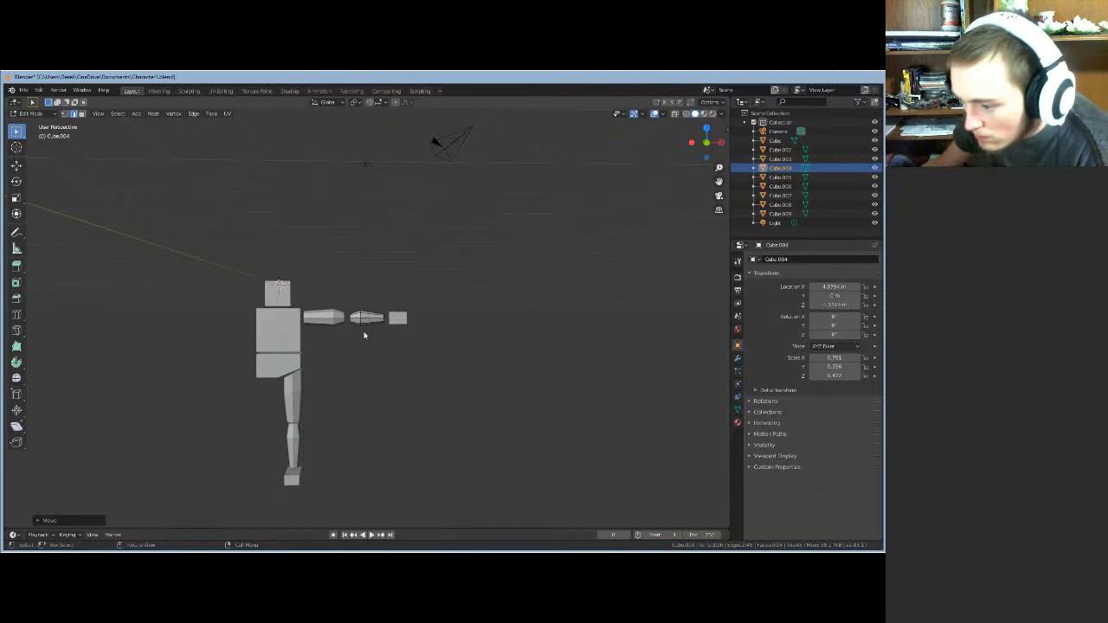
pyautogui.scroll(6, 365, 335)
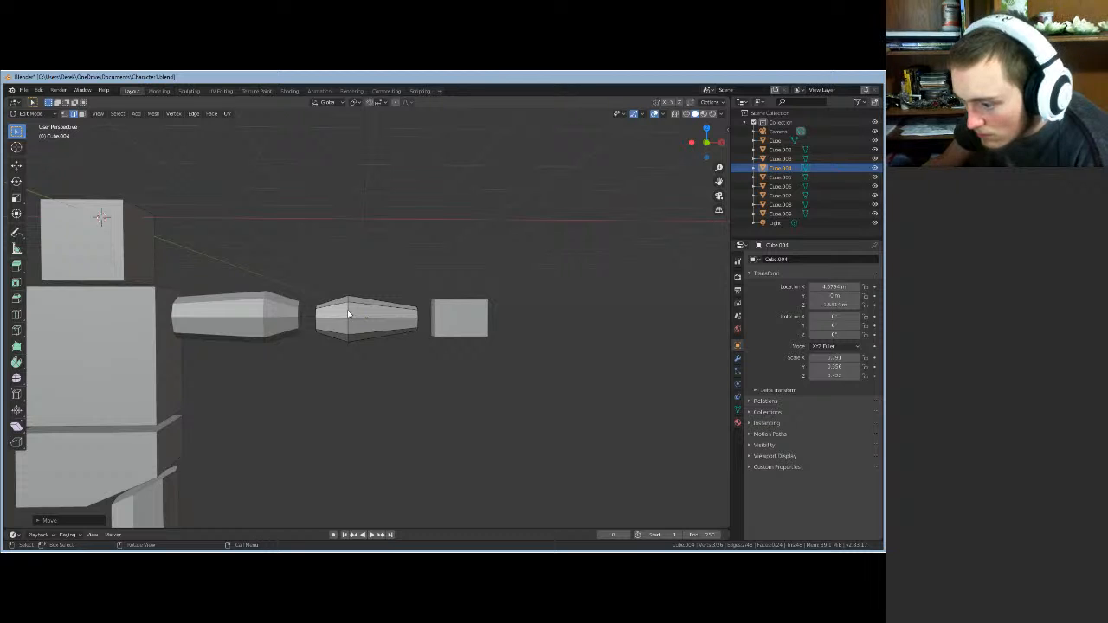
pyautogui.click(348, 314)
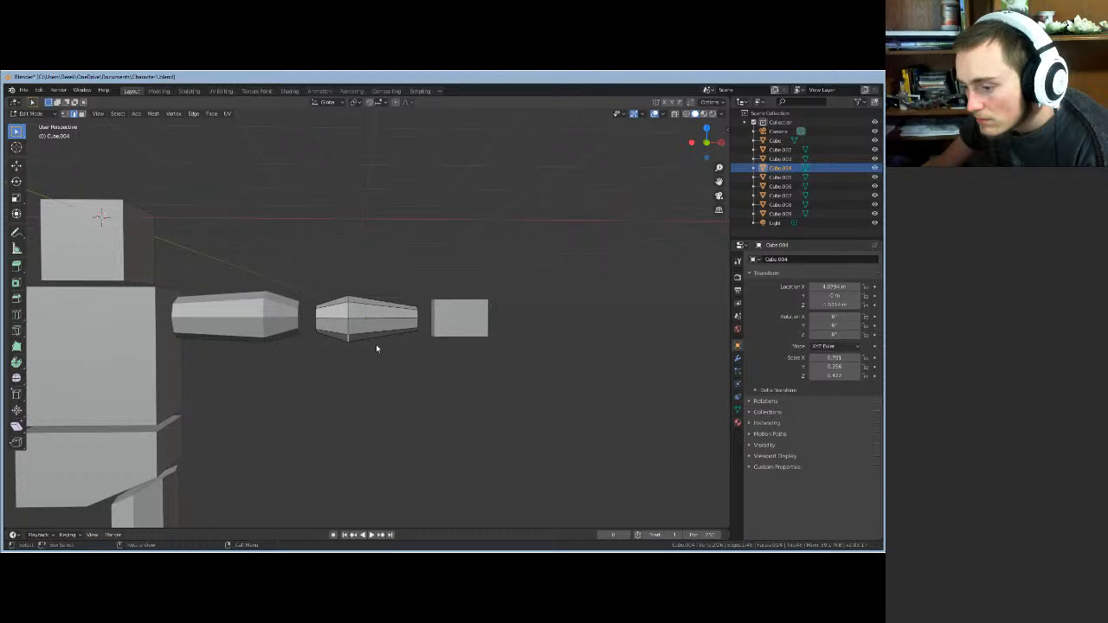
pyautogui.moveTo(376, 347); pyautogui.dragTo(372, 433, button='middle')
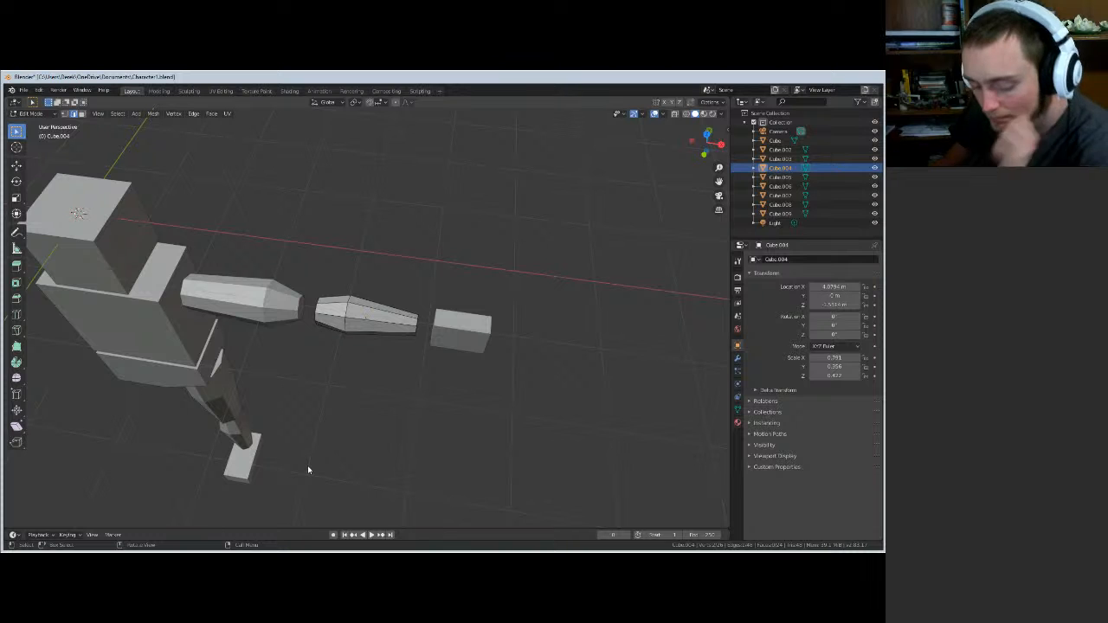
pyautogui.moveTo(306, 467); pyautogui.dragTo(322, 404, button='middle')
# - Return to Object Mode and select the lower-leg block Cube.007 in front view
pyautogui.press('Tab')
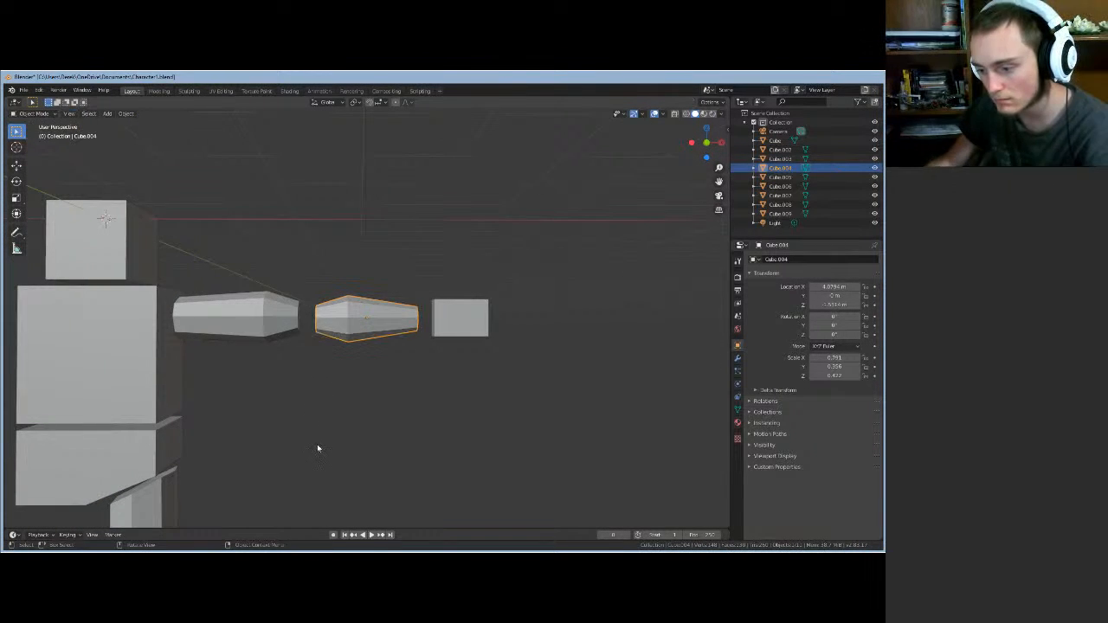
pyautogui.moveTo(317, 446); pyautogui.dragTo(484, 525, button='middle')
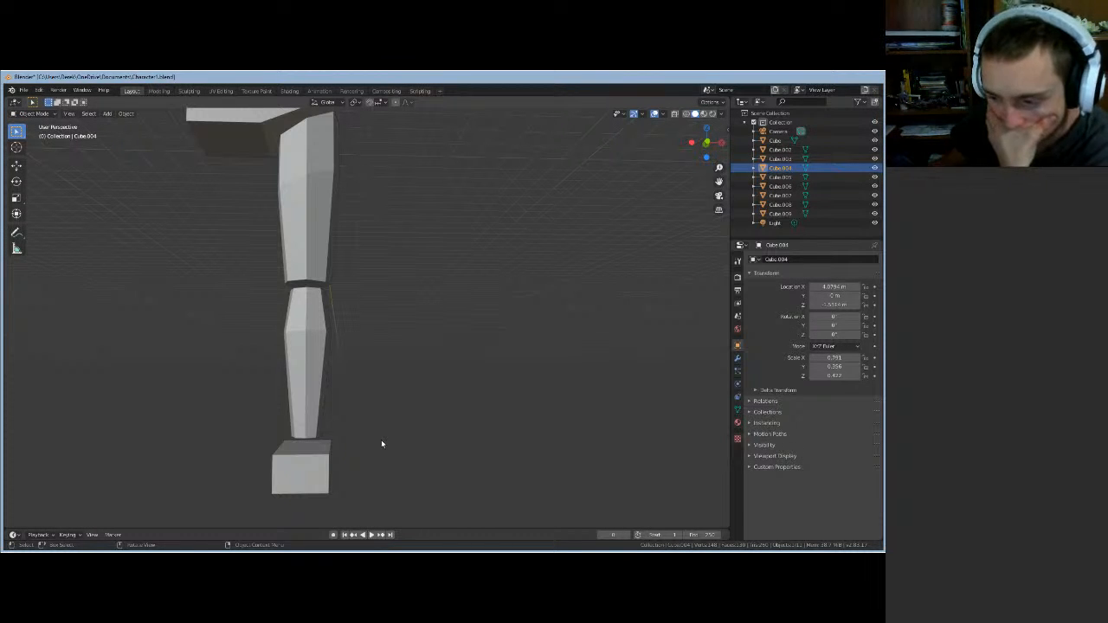
pyautogui.moveTo(382, 445); pyautogui.dragTo(337, 442, button='middle')
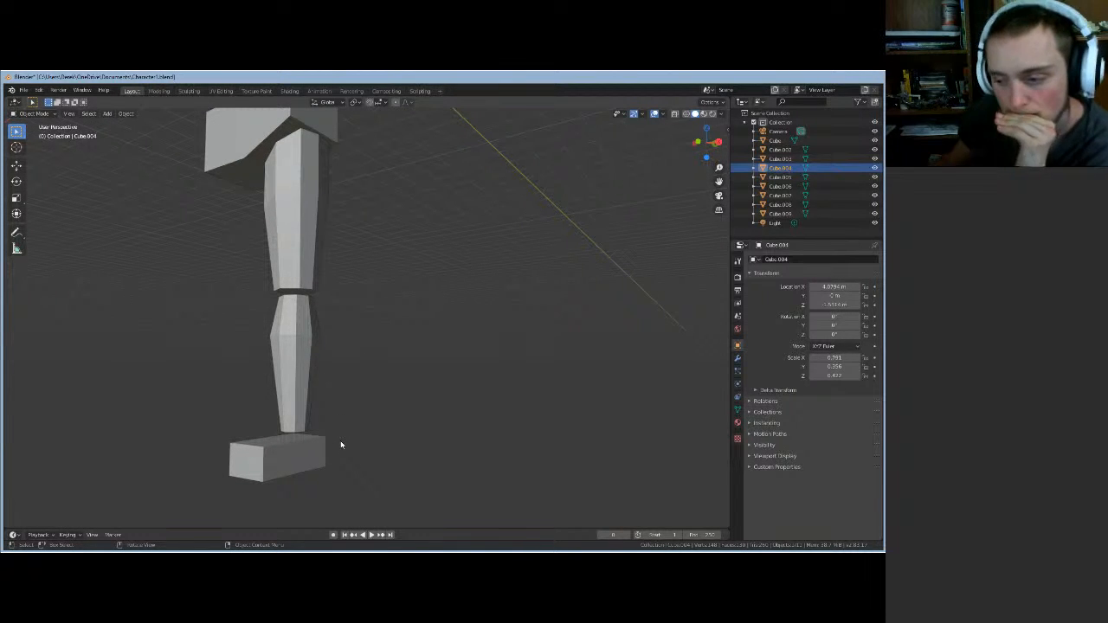
pyautogui.scroll(6, 341, 445)
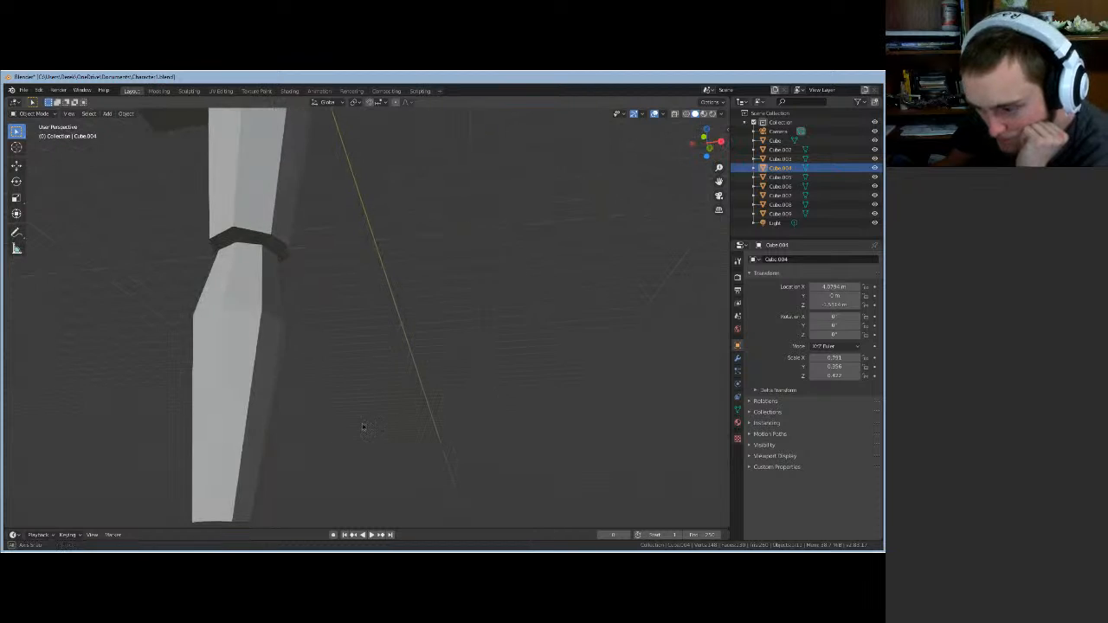
pyautogui.click(246, 421)
pyautogui.press('KP_1')
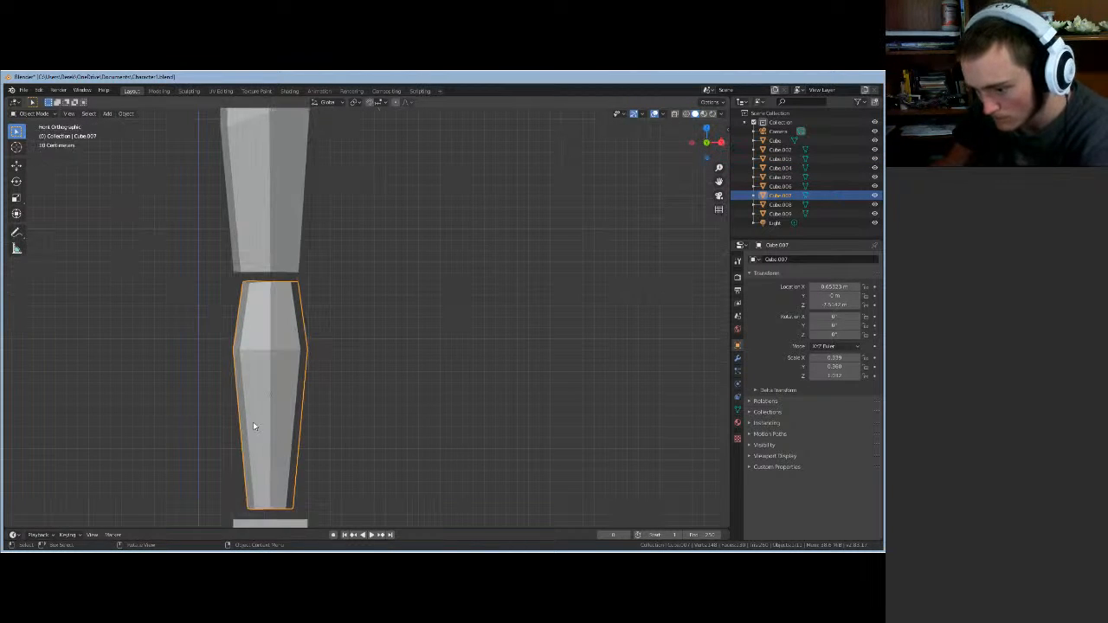
# - Enter Edit Mode on the lower leg and select one of its edges
pyautogui.moveTo(352, 444); pyautogui.dragTo(207, 464, button='middle')
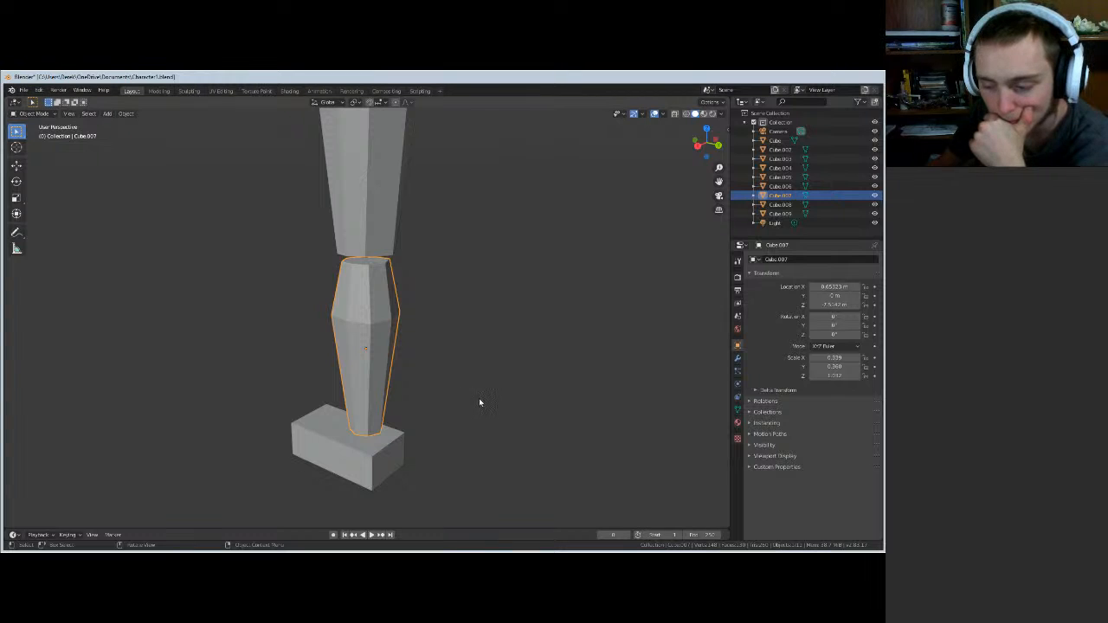
pyautogui.moveTo(479, 402); pyautogui.dragTo(415, 385, button='middle')
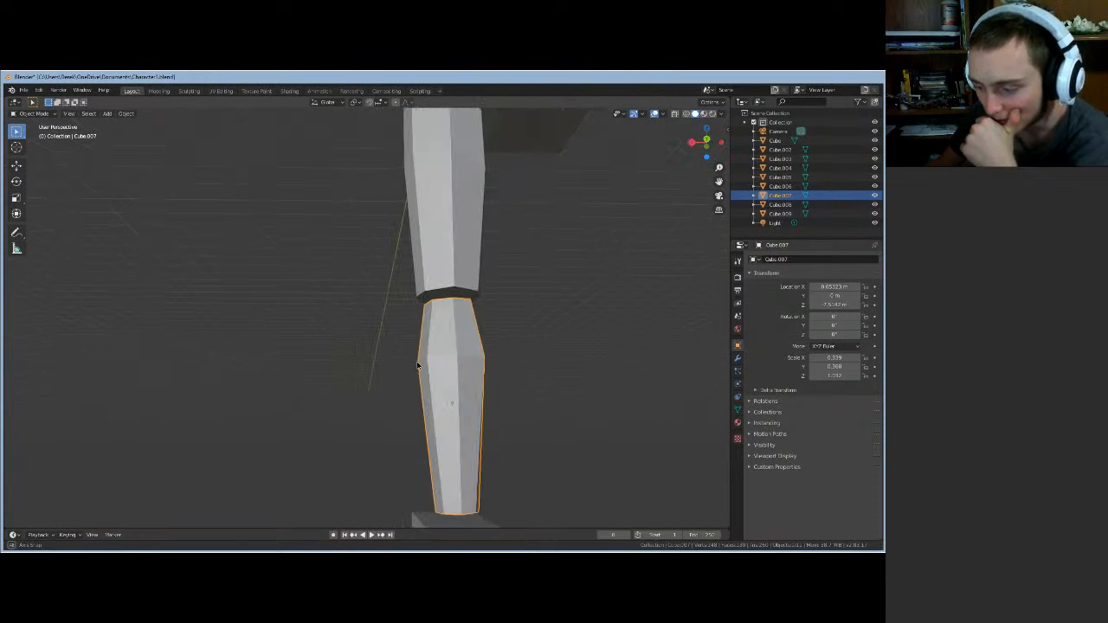
pyautogui.press('Tab')
pyautogui.moveTo(521, 443); pyautogui.dragTo(450, 437, button='middle')
pyautogui.click(451, 438)
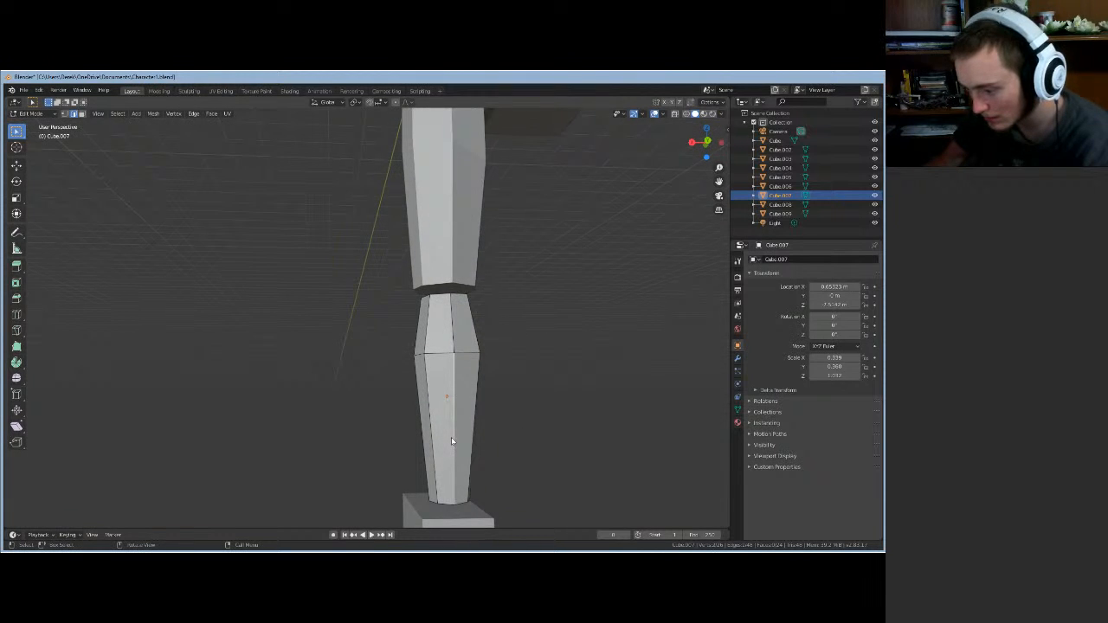
pyautogui.rightClick(512, 431)
pyautogui.press('Tab')
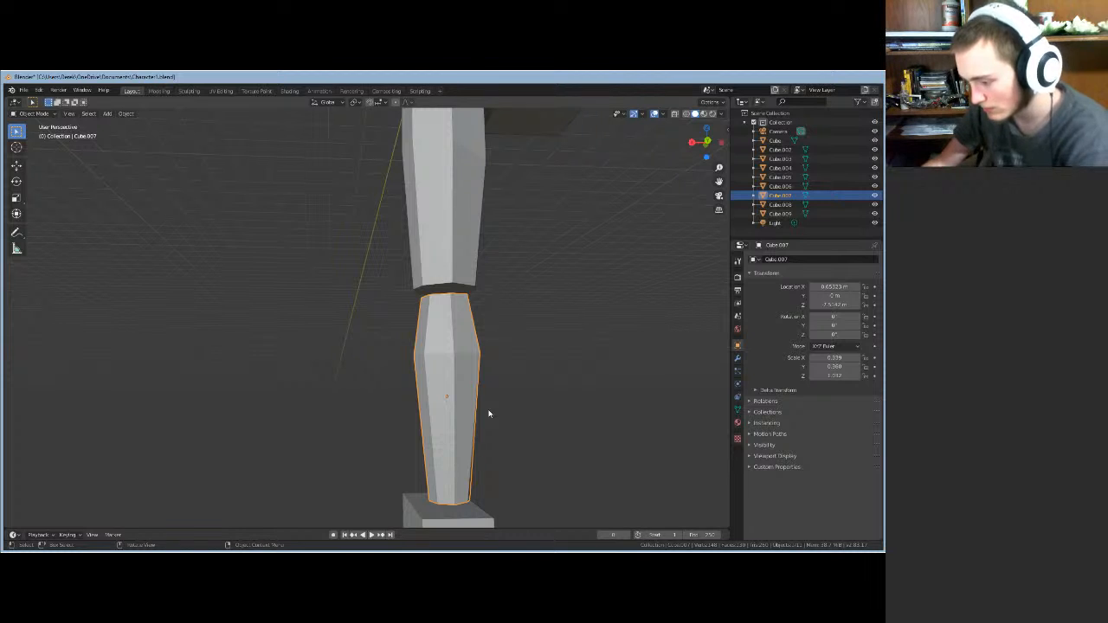
pyautogui.press('KP_Decimal')
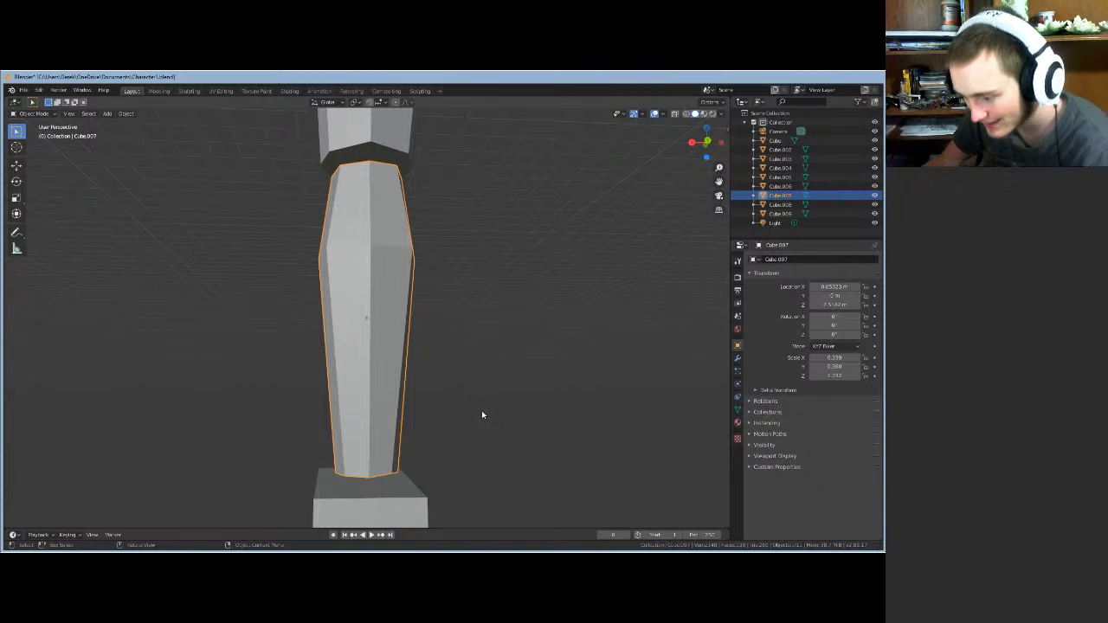
pyautogui.moveTo(482, 410); pyautogui.dragTo(508, 449, button='middle')
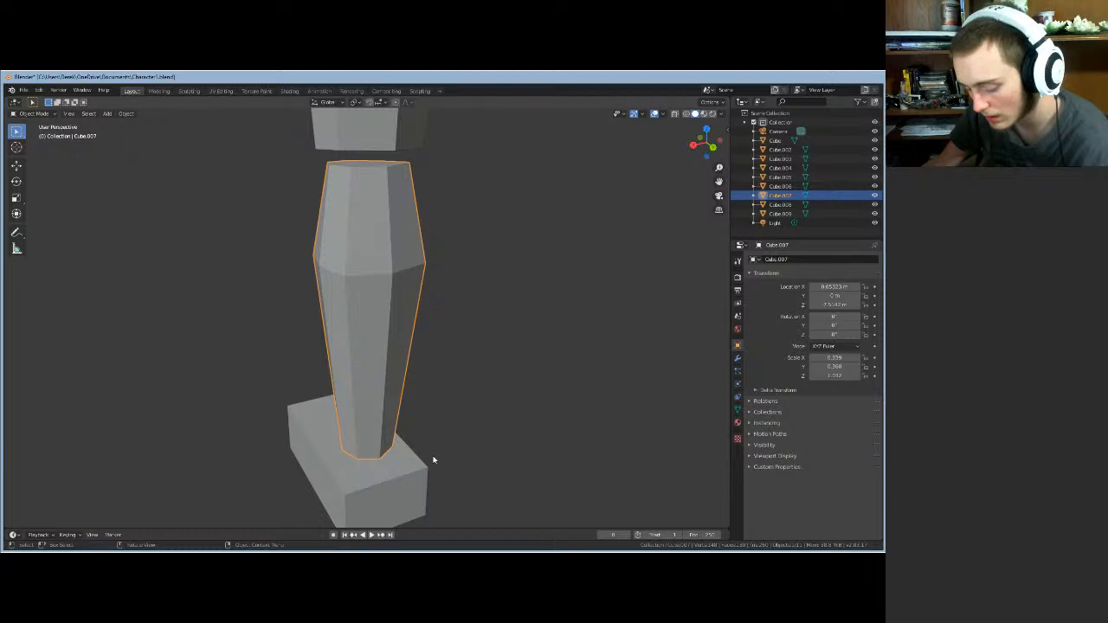
pyautogui.press('Tab')
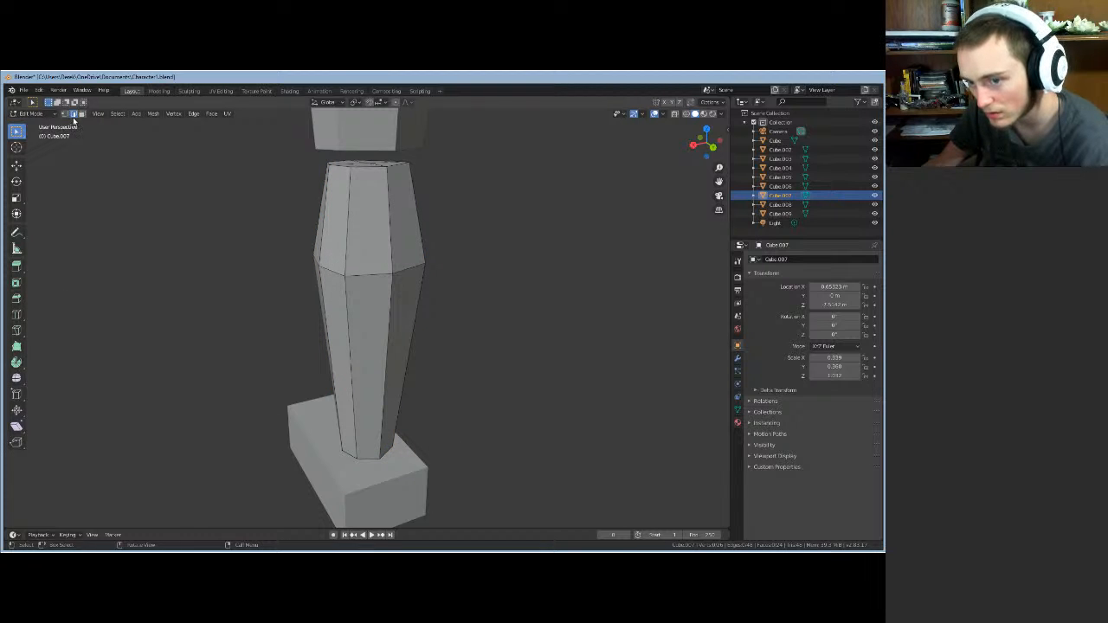
pyautogui.click(352, 422)
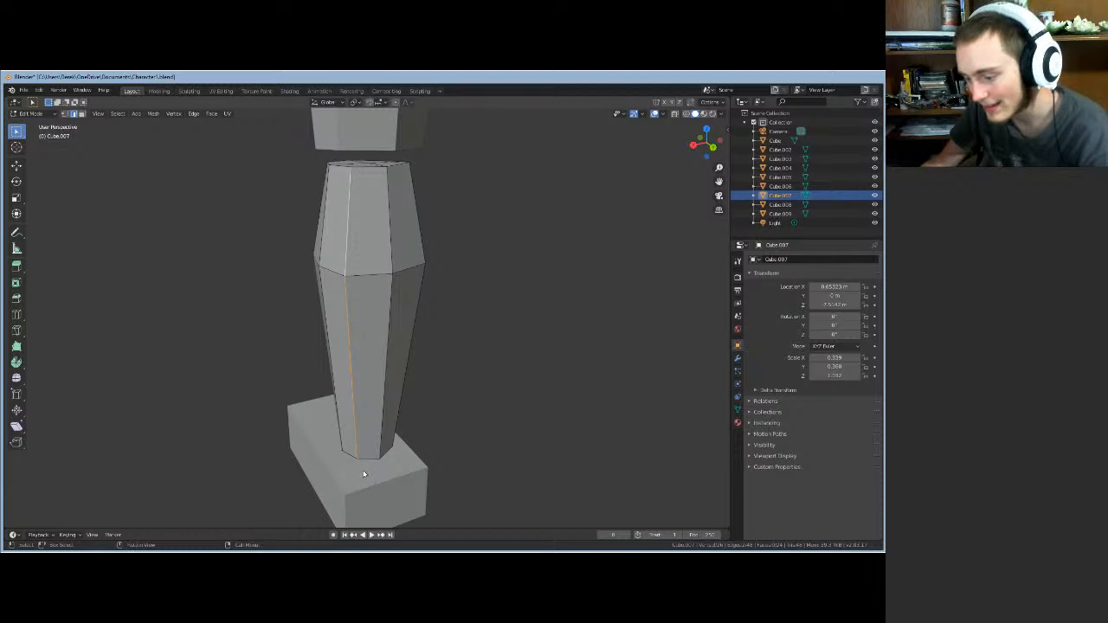
pyautogui.moveTo(367, 486); pyautogui.dragTo(403, 488, button='middle')
pyautogui.scroll(8, 403, 488)
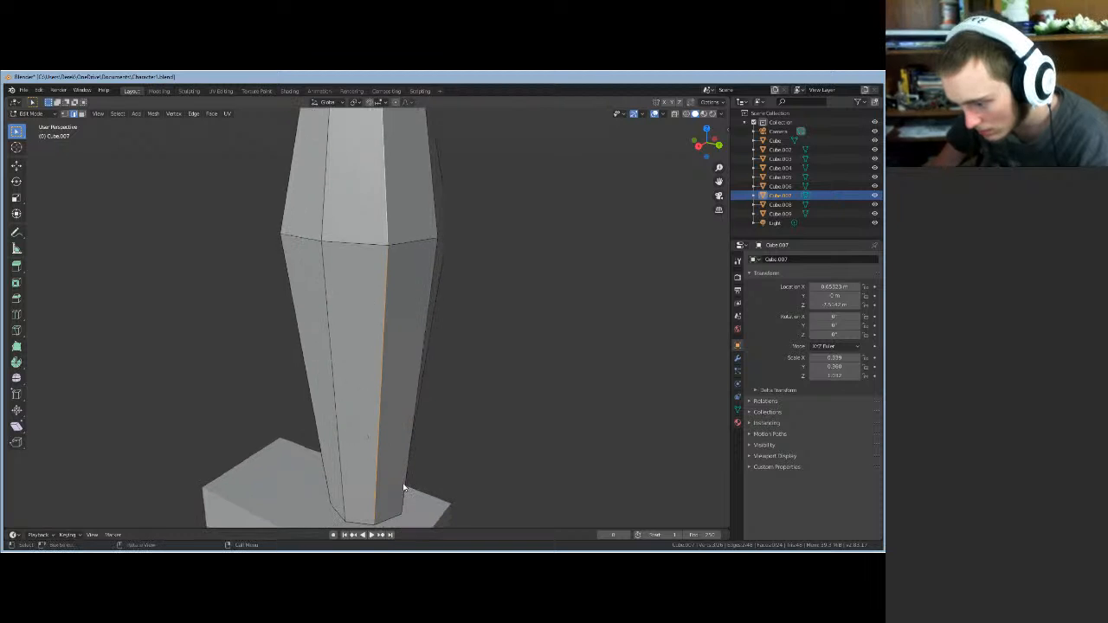
pyautogui.moveTo(407, 342); pyautogui.dragTo(355, 81, button='middle')
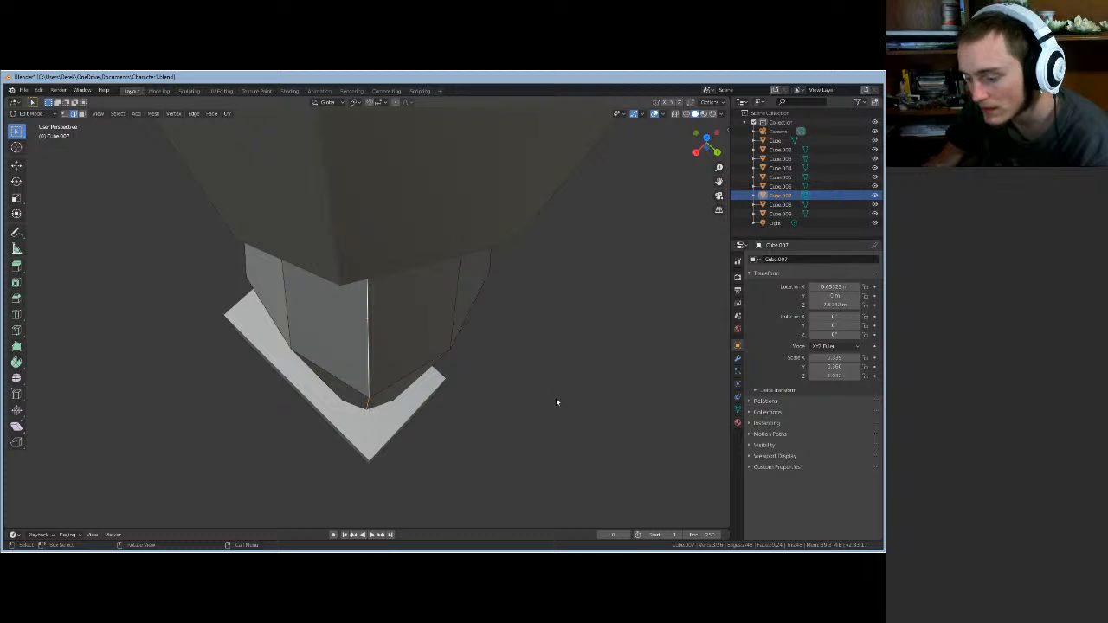
pyautogui.moveTo(556, 400); pyautogui.dragTo(461, 422, button='middle')
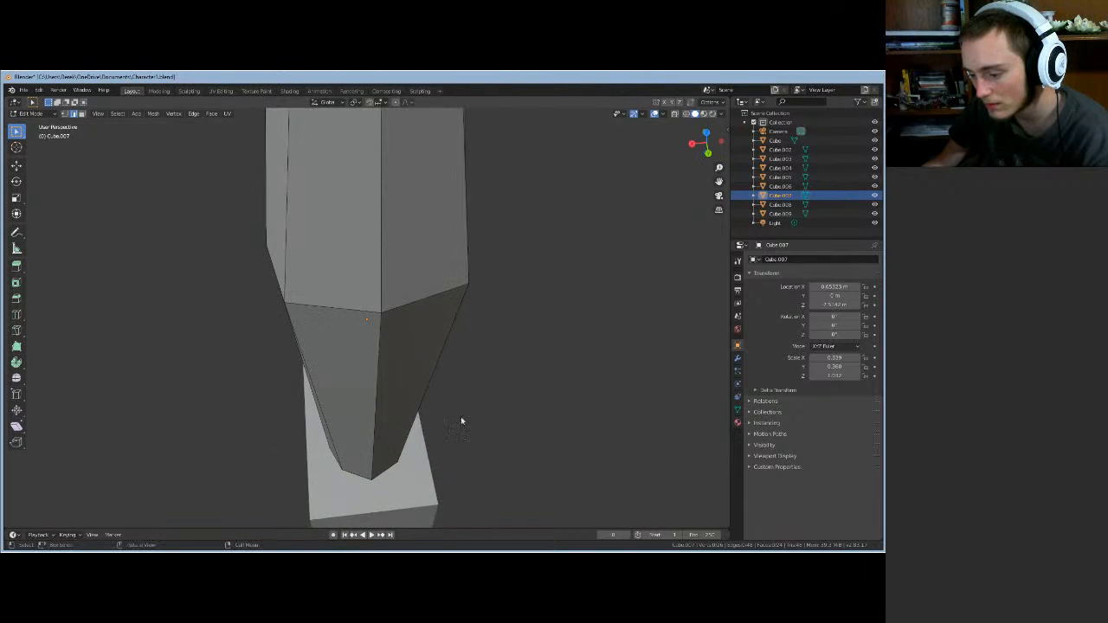
# - Move the lower leg's diagonal end edge together with the vertical edge above it
pyautogui.click(402, 471)
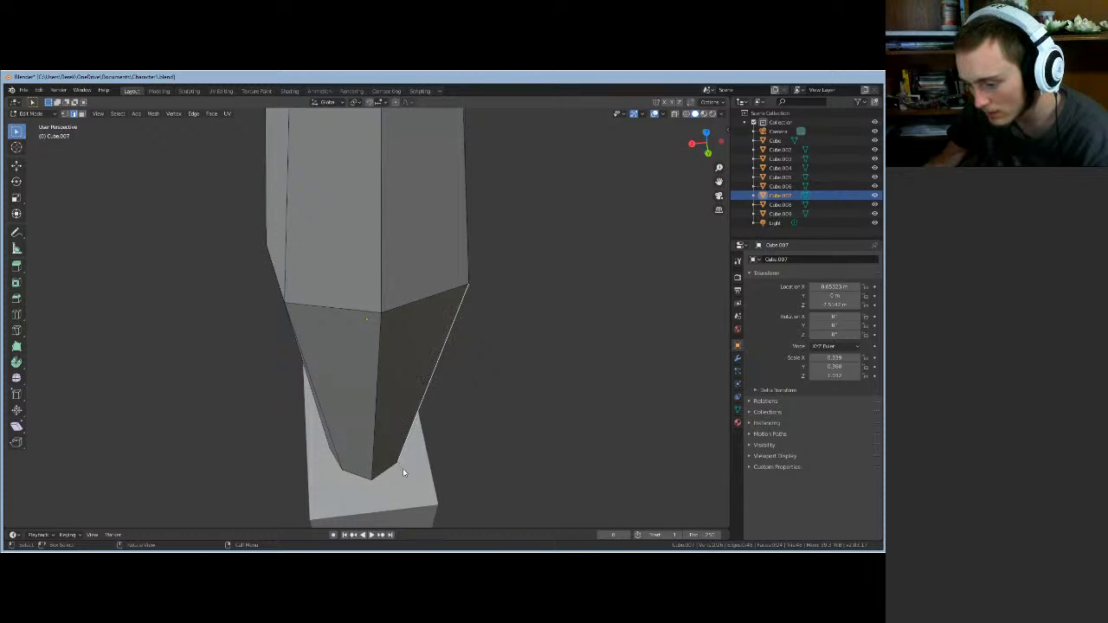
pyautogui.keyDown('shift'); pyautogui.click(468, 266); pyautogui.keyUp('shift')
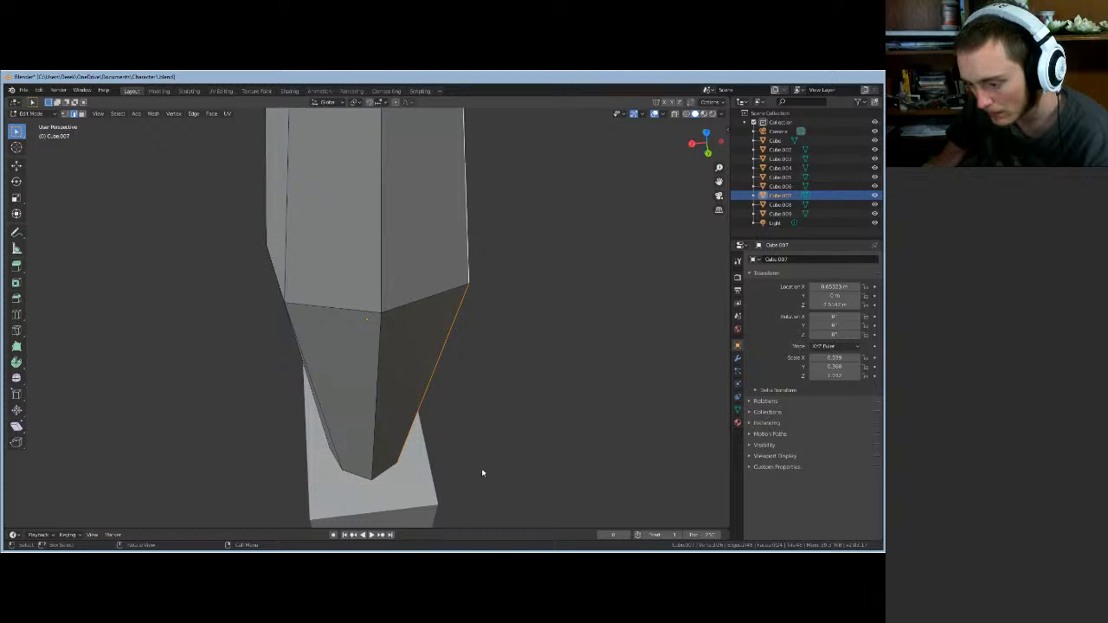
pyautogui.moveTo(482, 468); pyautogui.dragTo(371, 492, button='middle')
pyautogui.press('g')
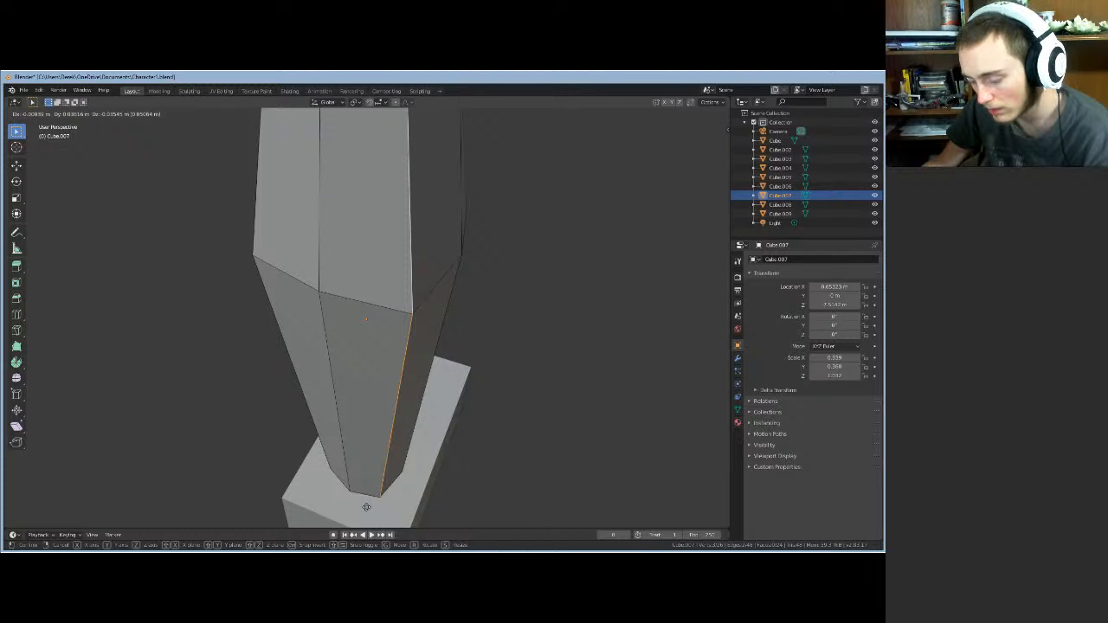
pyautogui.click(366, 507)
pyautogui.moveTo(324, 494); pyautogui.dragTo(338, 471, button='middle')
# - Move the lower leg's left edge and upper-left edge together
pyautogui.click(337, 465)
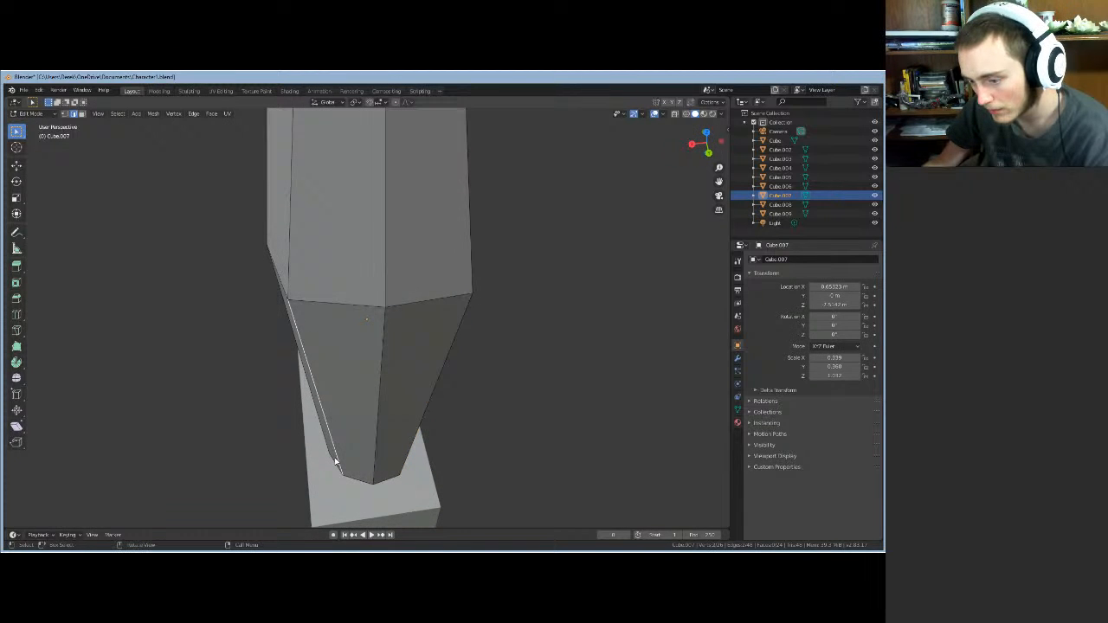
pyautogui.keyDown('shift'); pyautogui.click(290, 264); pyautogui.keyUp('shift')
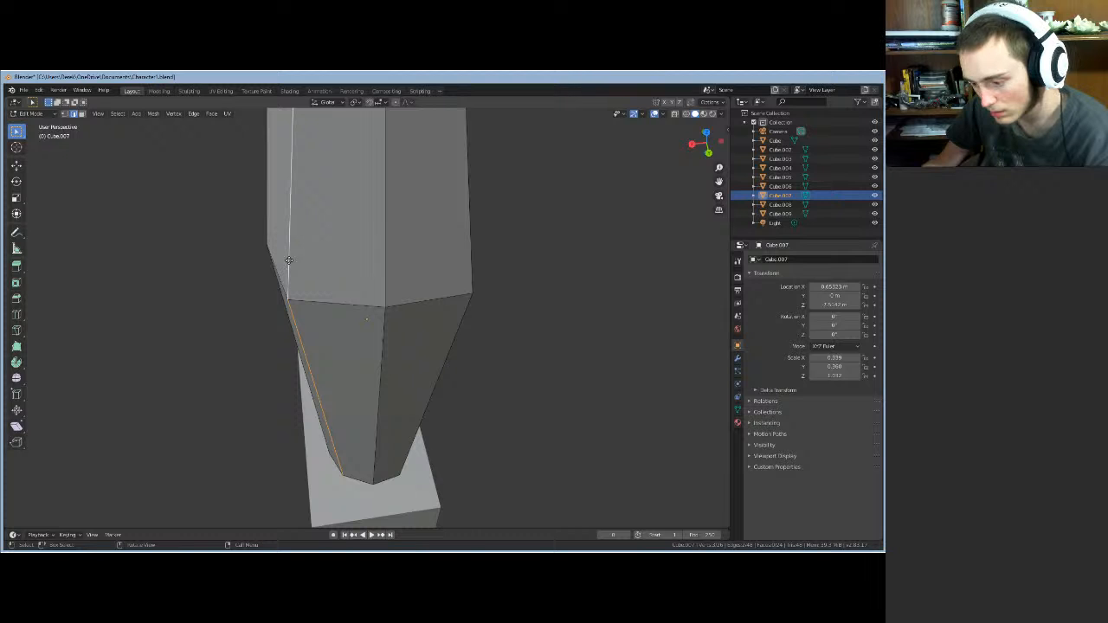
pyautogui.press('g')
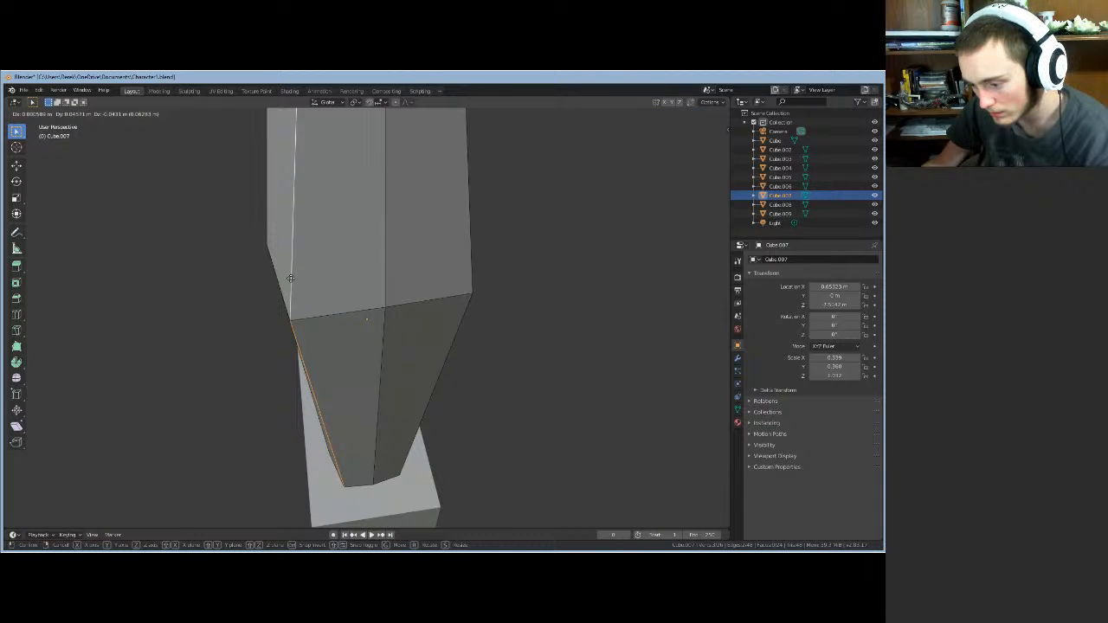
pyautogui.click(291, 278)
pyautogui.moveTo(349, 312); pyautogui.dragTo(313, 242, button='middle')
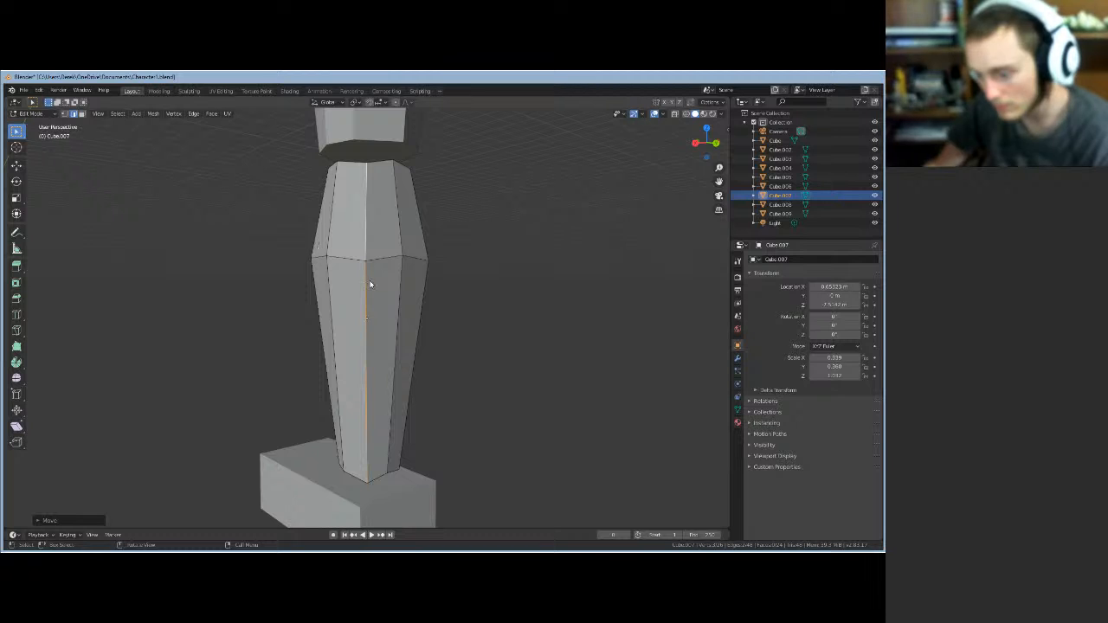
# - Move the selected leg edge along Z, then cancel a second move
pyautogui.moveTo(371, 282); pyautogui.dragTo(337, 265, button='middle')
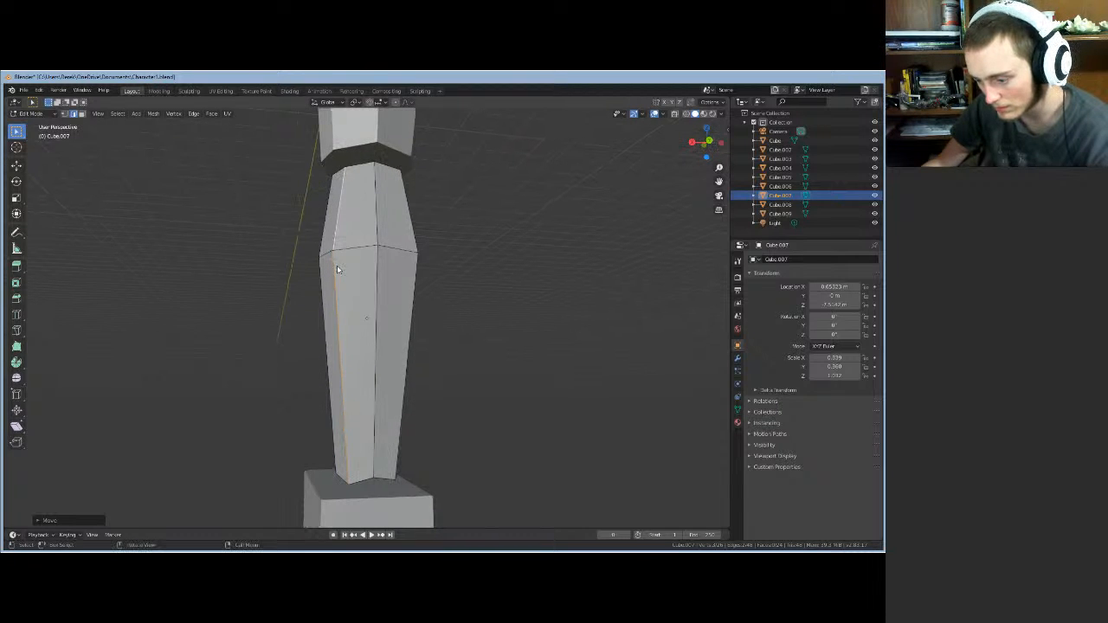
pyautogui.press('g')
pyautogui.press('z')
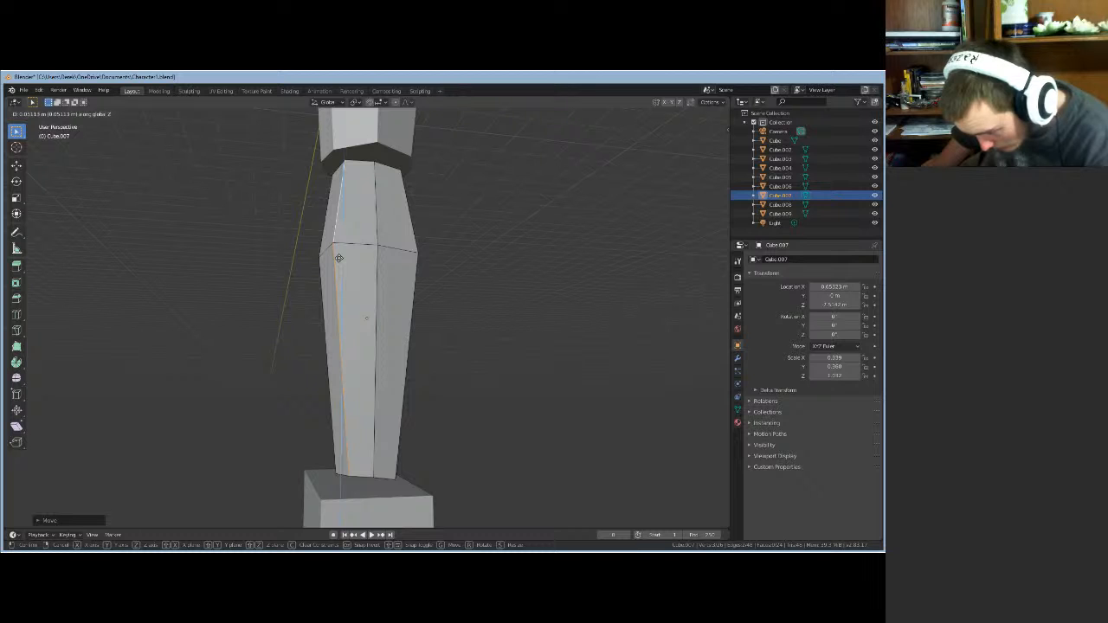
pyautogui.moveTo(338, 303); pyautogui.dragTo(436, 298, button='middle')
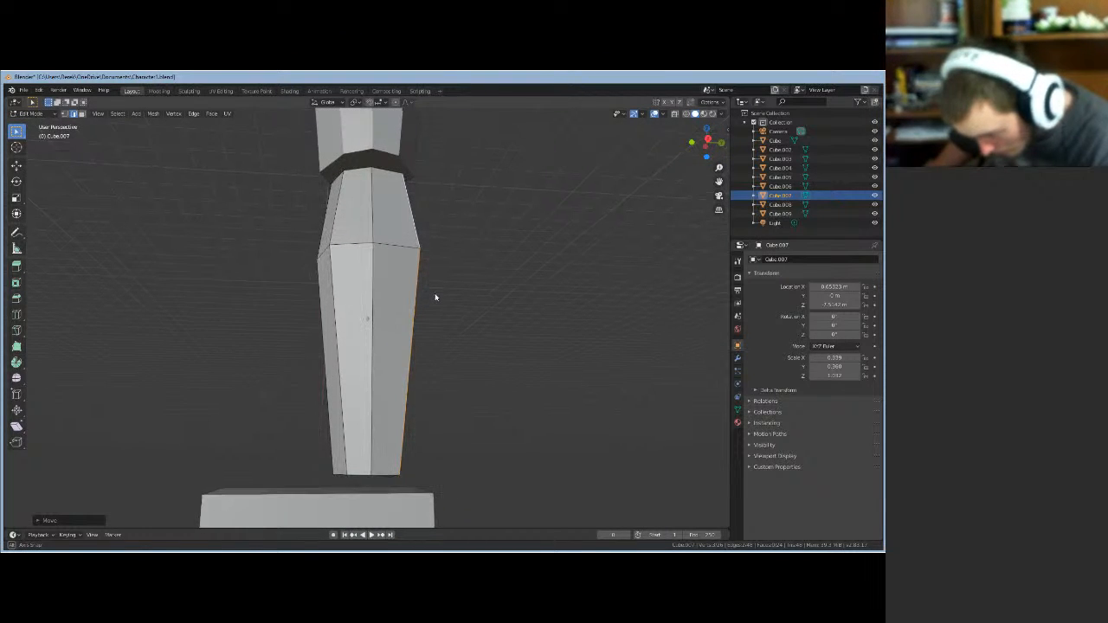
pyautogui.press('g')
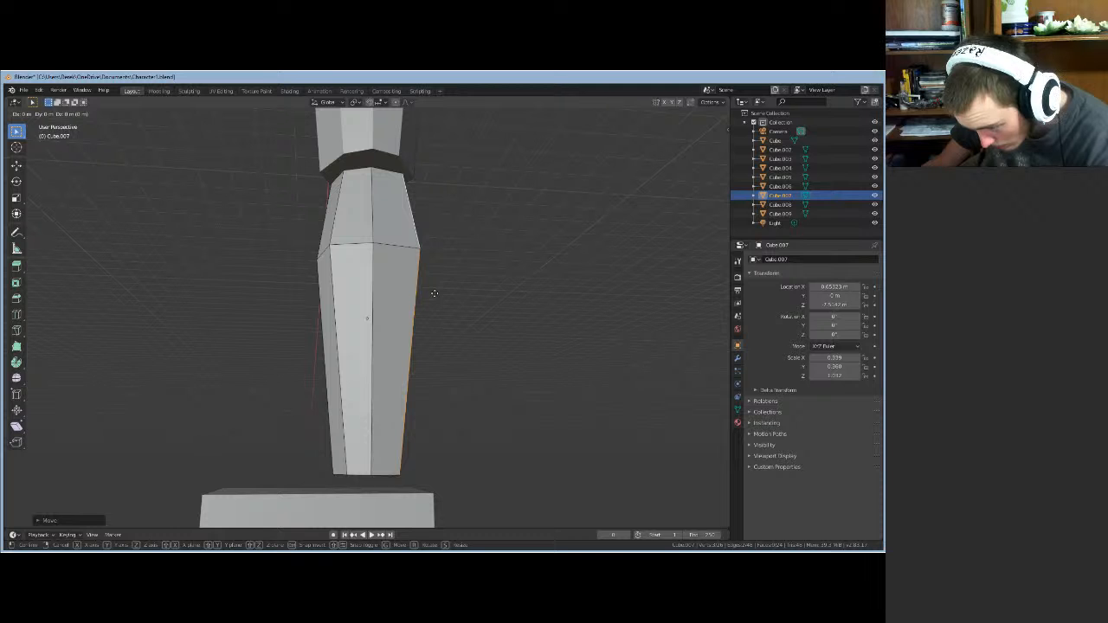
pyautogui.rightClick(434, 294)
pyautogui.moveTo(447, 309); pyautogui.dragTo(360, 336, button='middle')
# - Reposition an edge near the leg's middle, then shift it vertically along Z
pyautogui.click(349, 337)
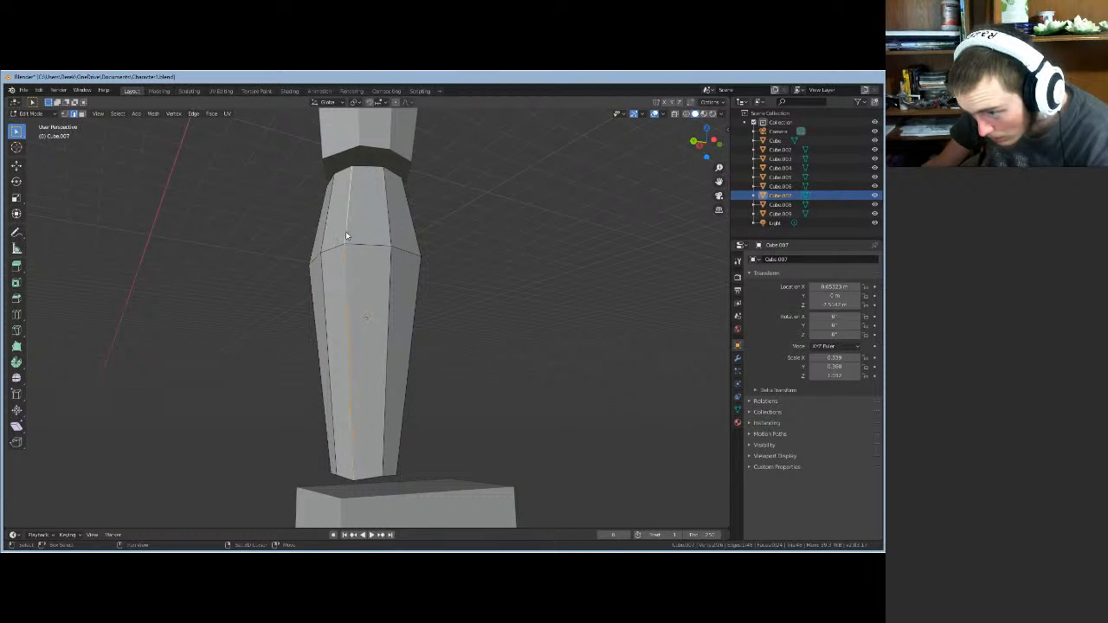
pyautogui.press('g')
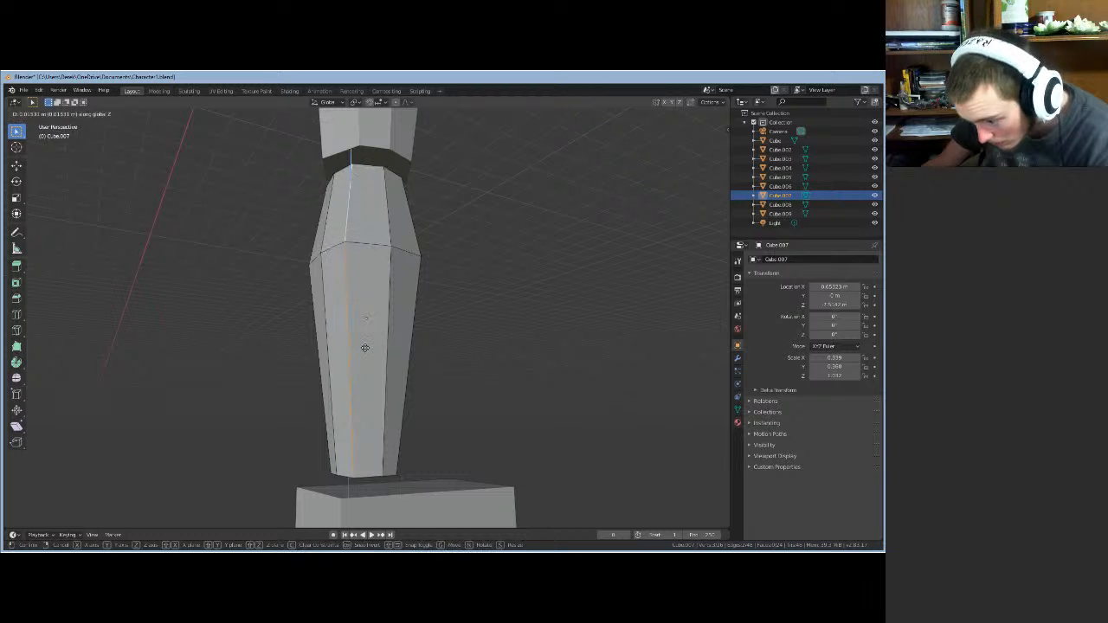
pyautogui.click(365, 352)
pyautogui.moveTo(365, 352); pyautogui.dragTo(277, 349, button='middle')
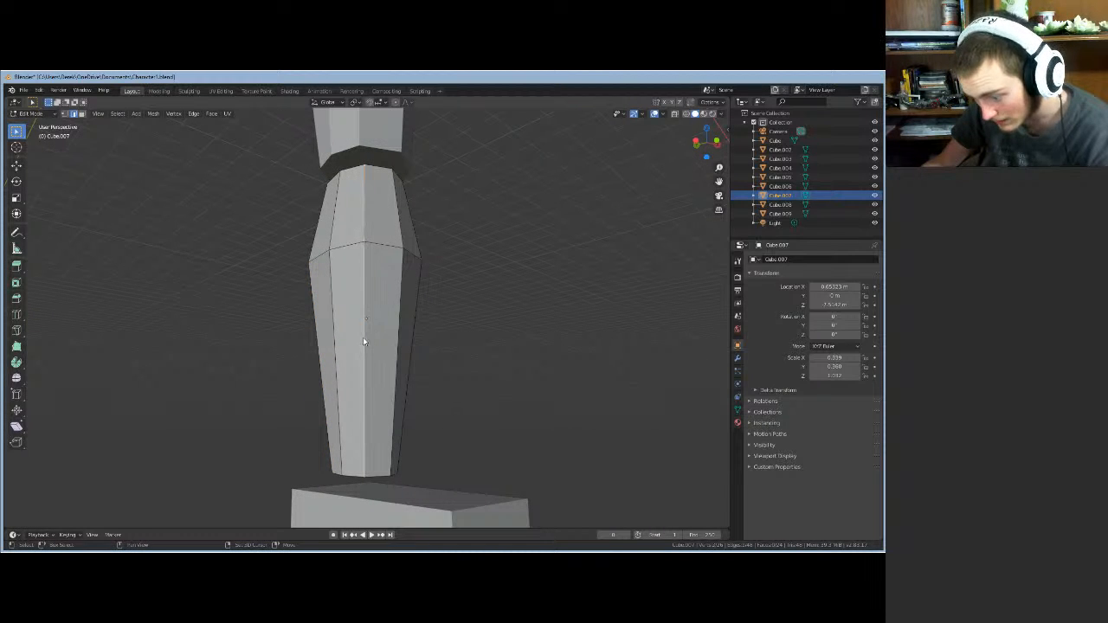
pyautogui.press('g')
pyautogui.press('z')
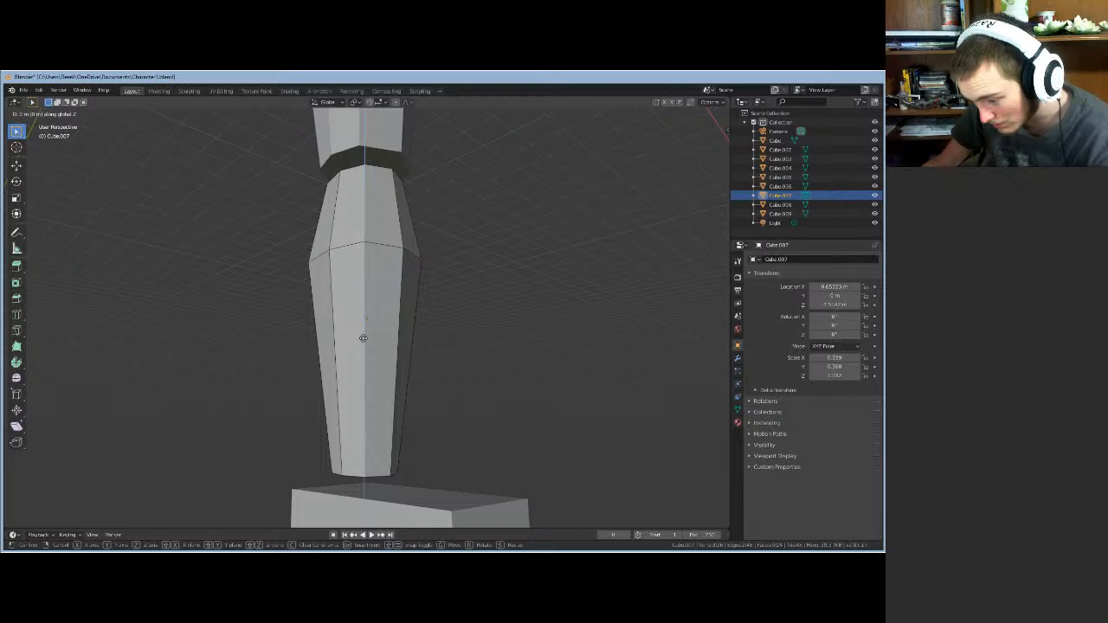
pyautogui.click(363, 337)
# - Fine-tune the middle edge's height with another Z-only move
pyautogui.moveTo(532, 378); pyautogui.dragTo(476, 374, button='middle')
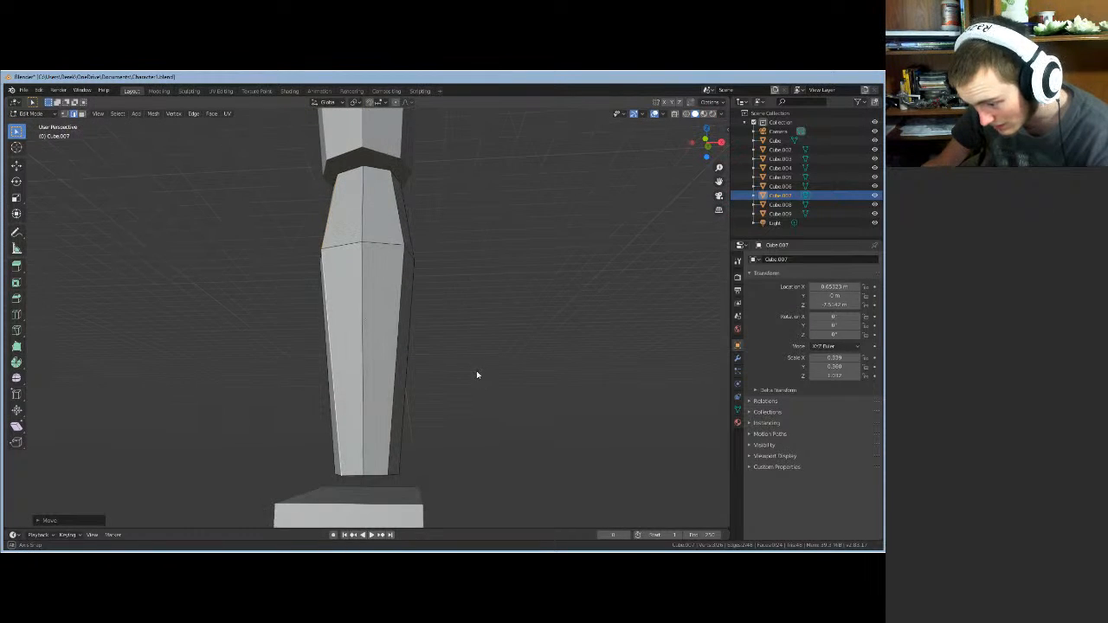
pyautogui.press('g')
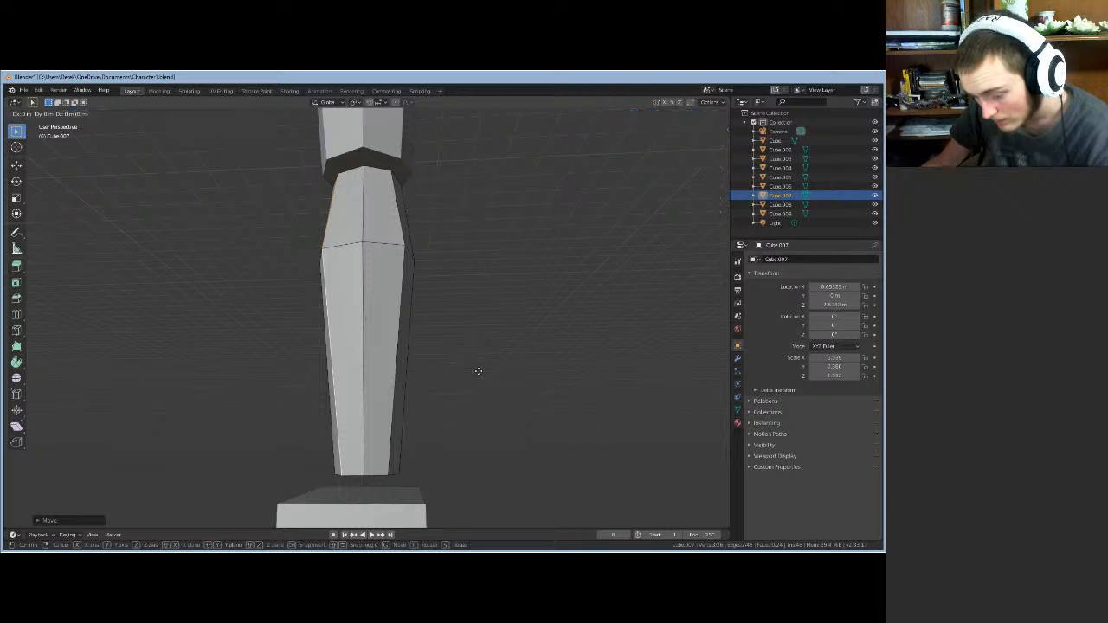
pyautogui.press('z')
pyautogui.click(478, 370)
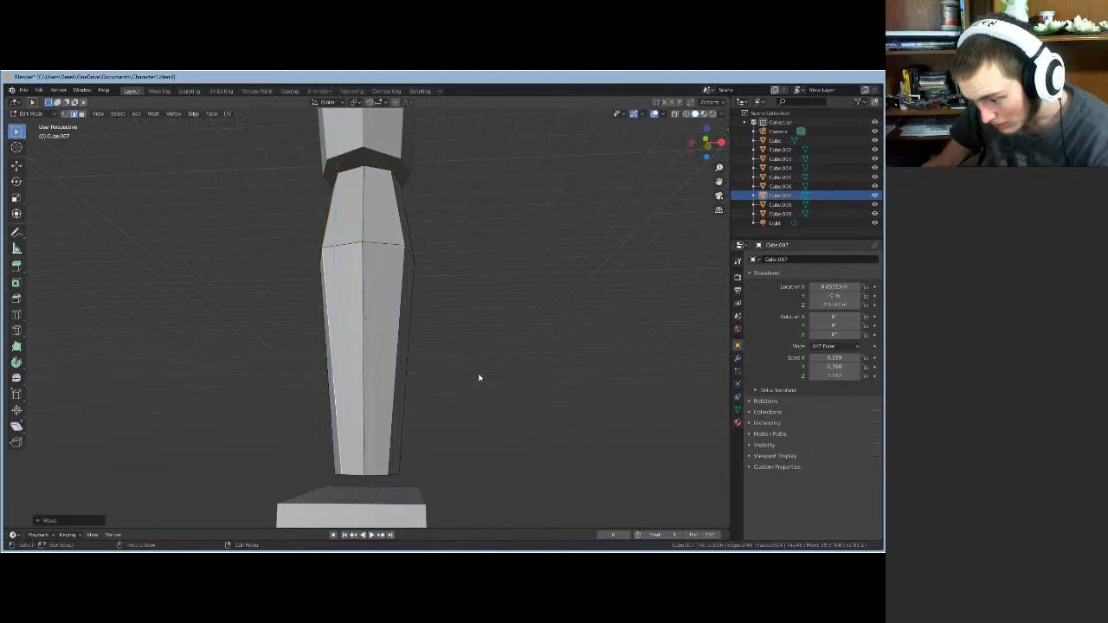
pyautogui.moveTo(477, 376); pyautogui.dragTo(277, 411, button='middle')
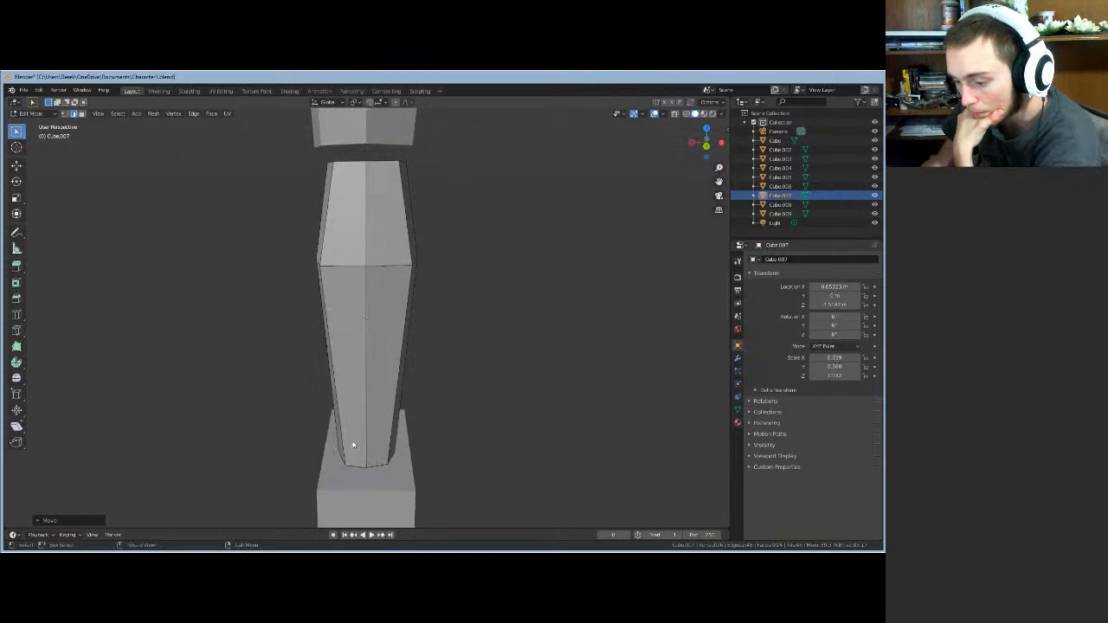
# - In vertex mode, move a bottom vertex of the leg along X, then along Y
pyautogui.click(65, 113)
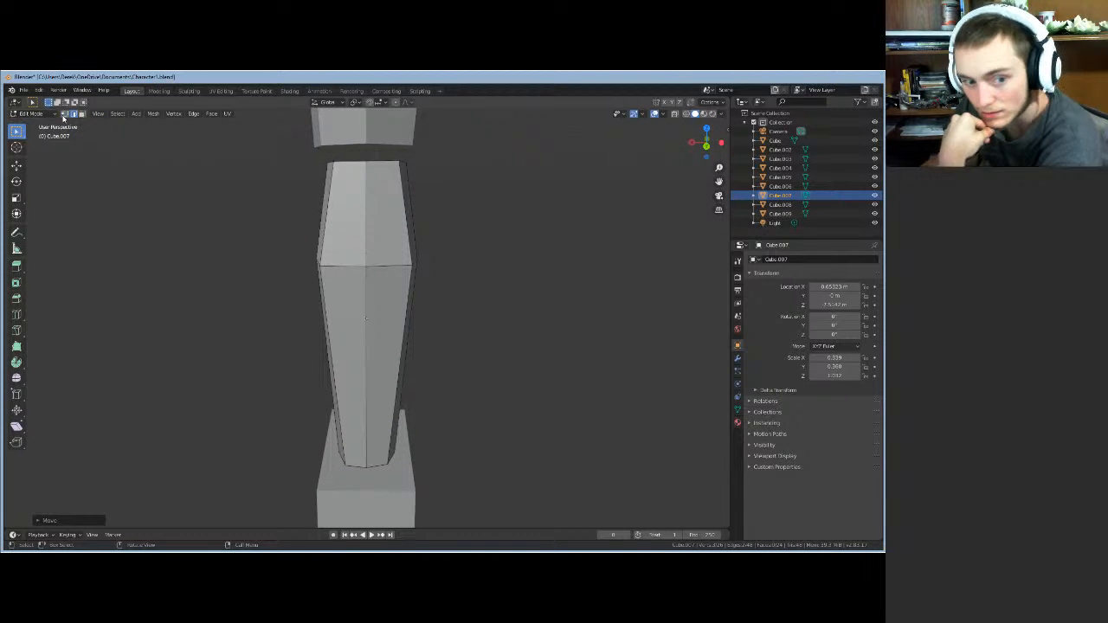
pyautogui.click(388, 466)
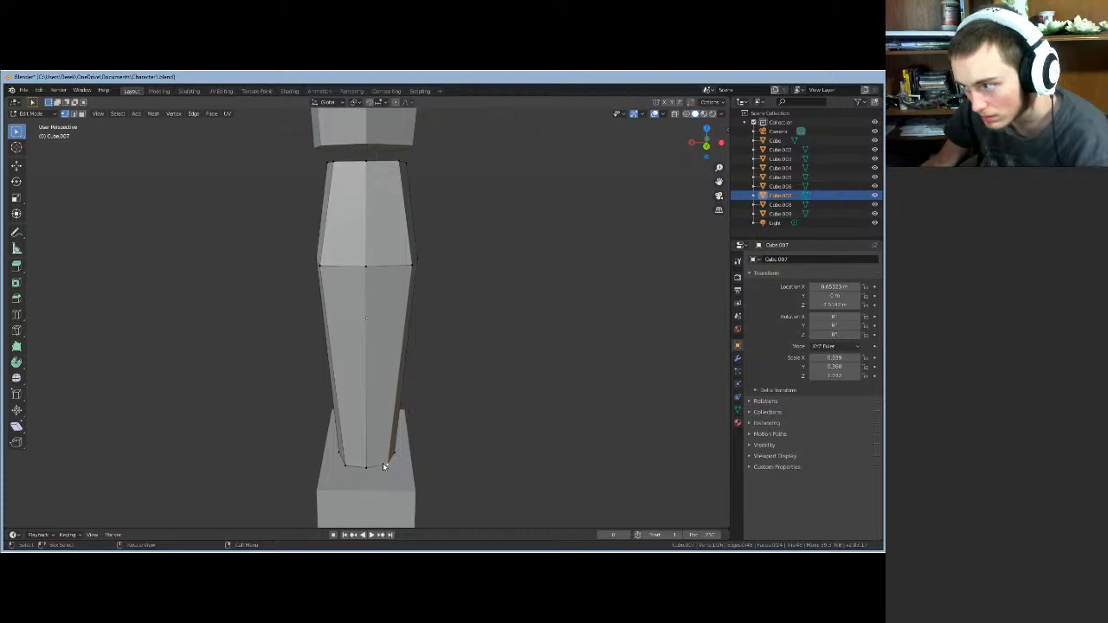
pyautogui.press('g')
pyautogui.press('x')
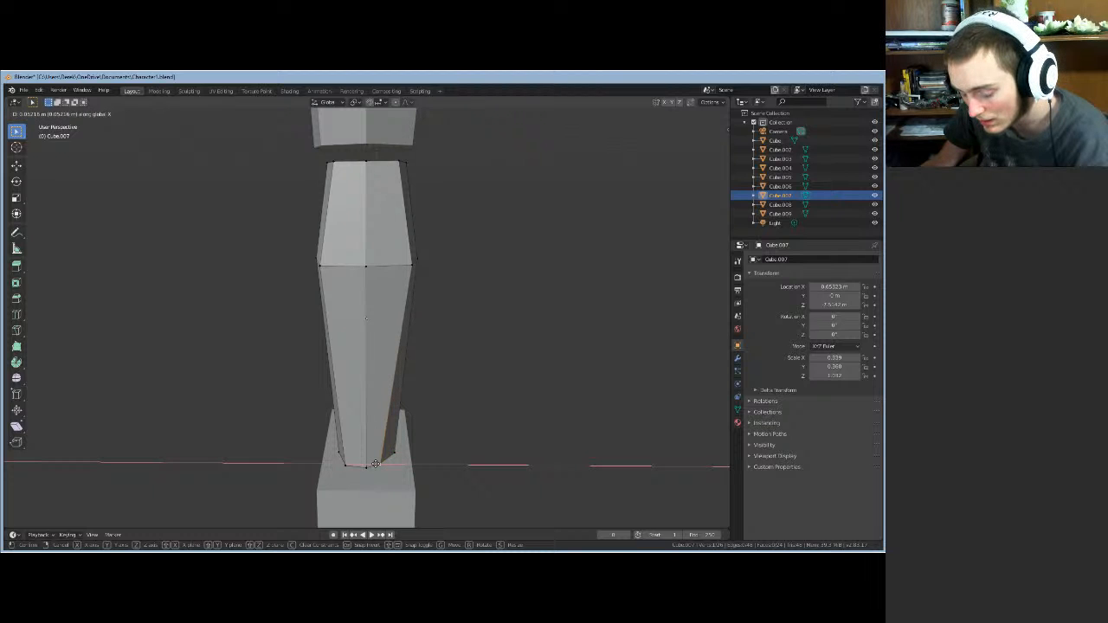
pyautogui.click(376, 466)
pyautogui.press('g')
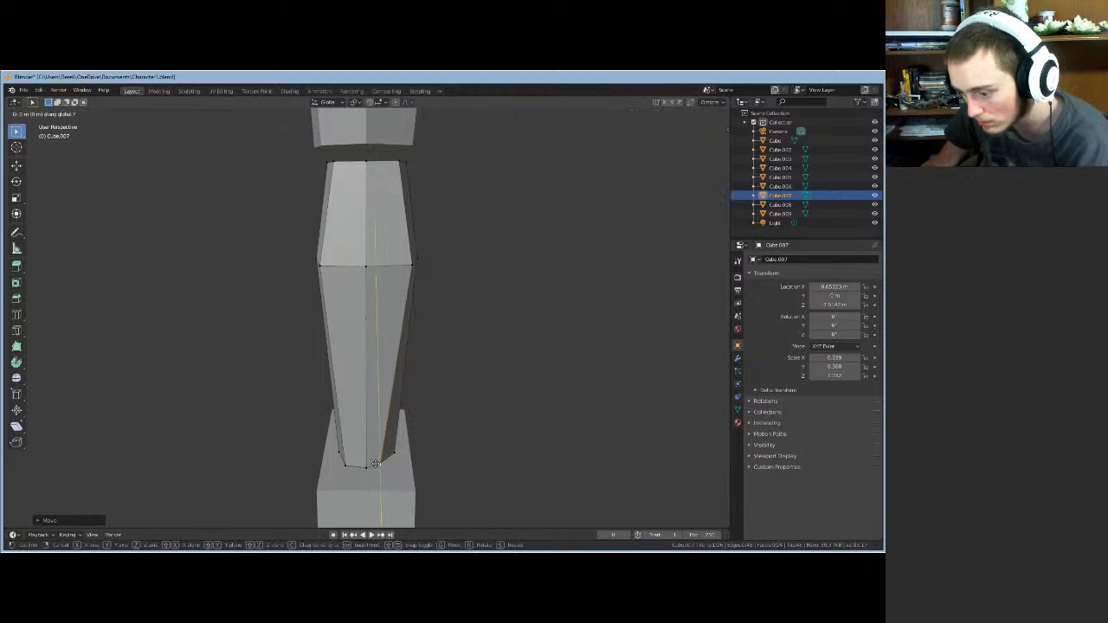
pyautogui.press('y')
pyautogui.click(375, 465)
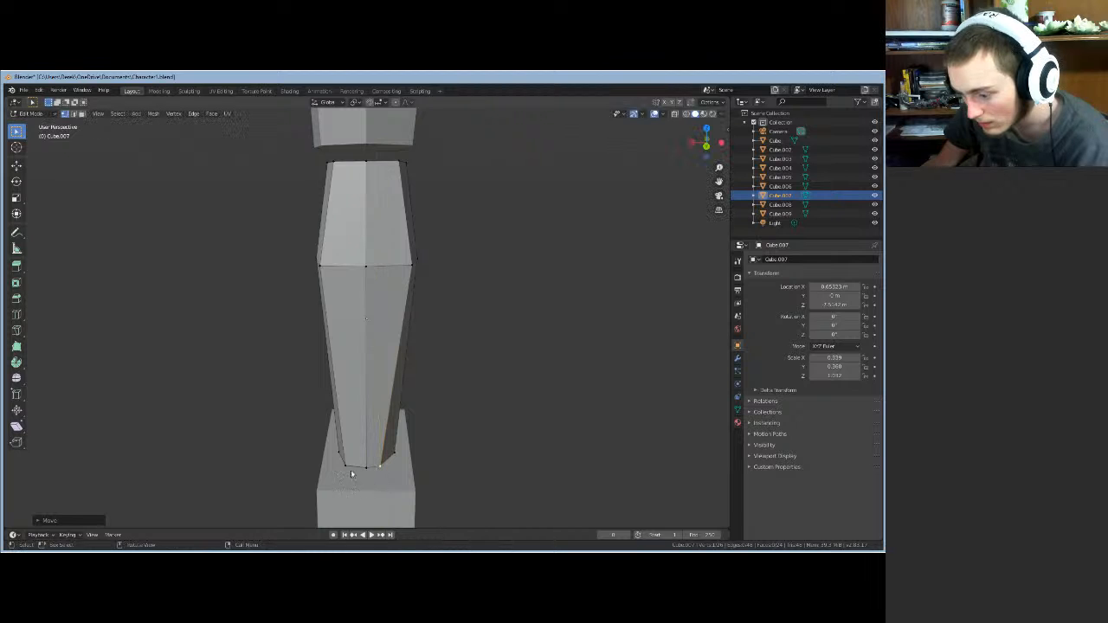
# - Move a second bottom vertex along X and Y, then deselect it
pyautogui.click(347, 469)
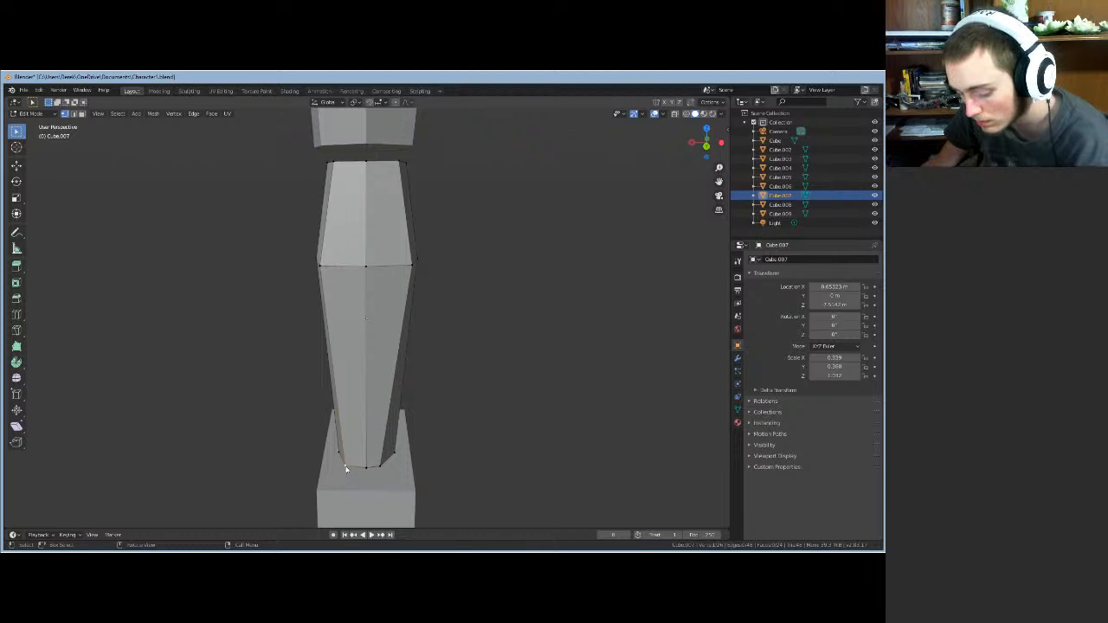
pyautogui.press('g')
pyautogui.press('x')
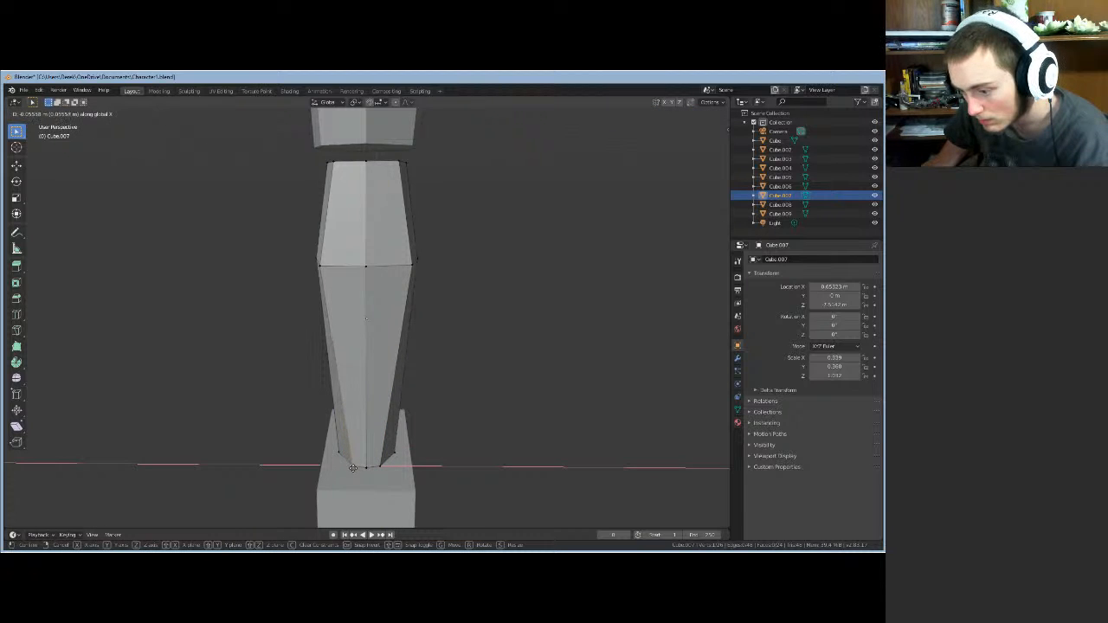
pyautogui.click(353, 468)
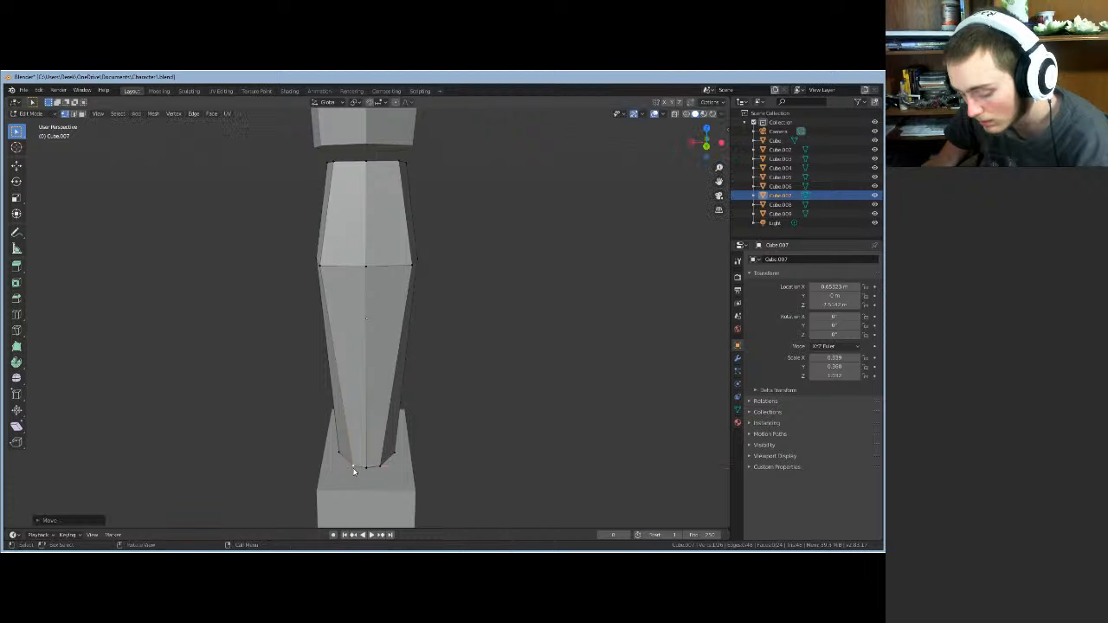
pyautogui.press('g')
pyautogui.press('y')
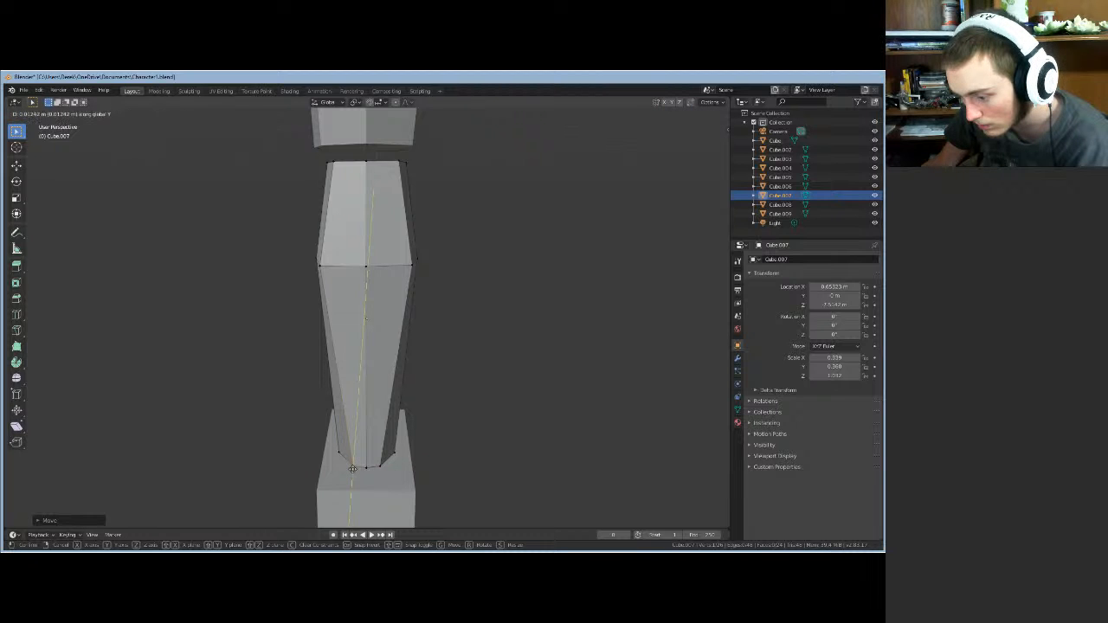
pyautogui.click(353, 468)
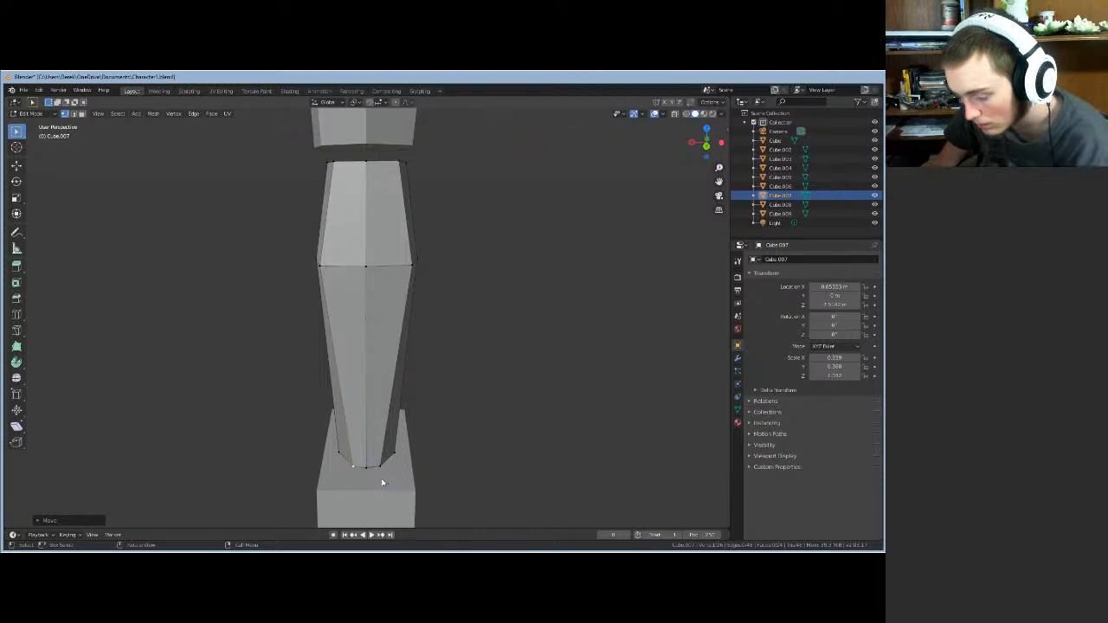
pyautogui.click(462, 462)
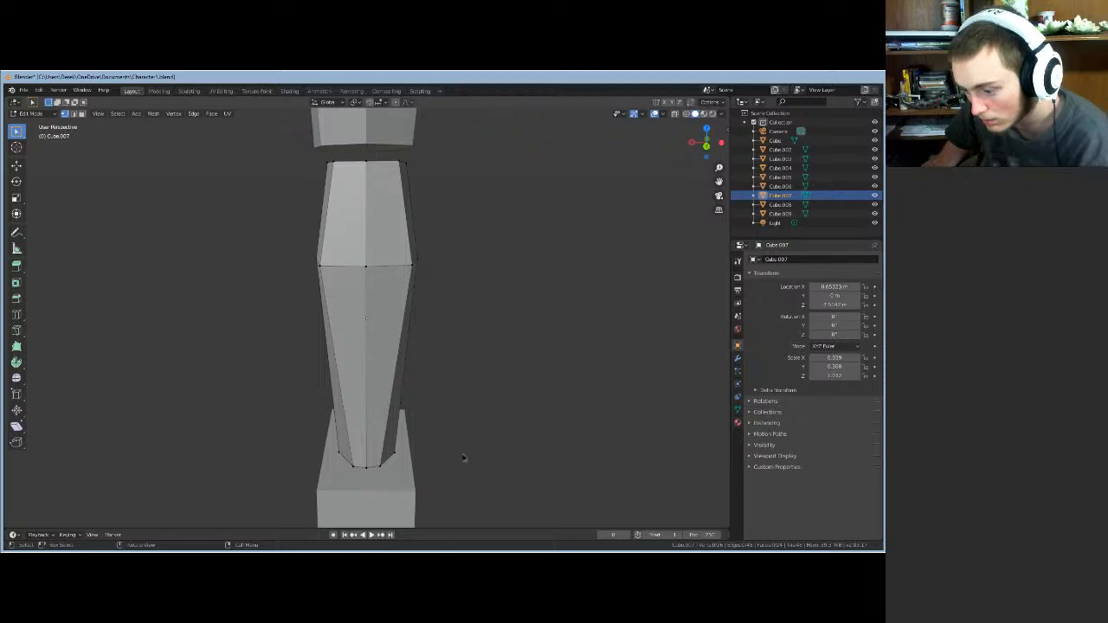
pyautogui.moveTo(462, 458); pyautogui.dragTo(489, 476, button='middle')
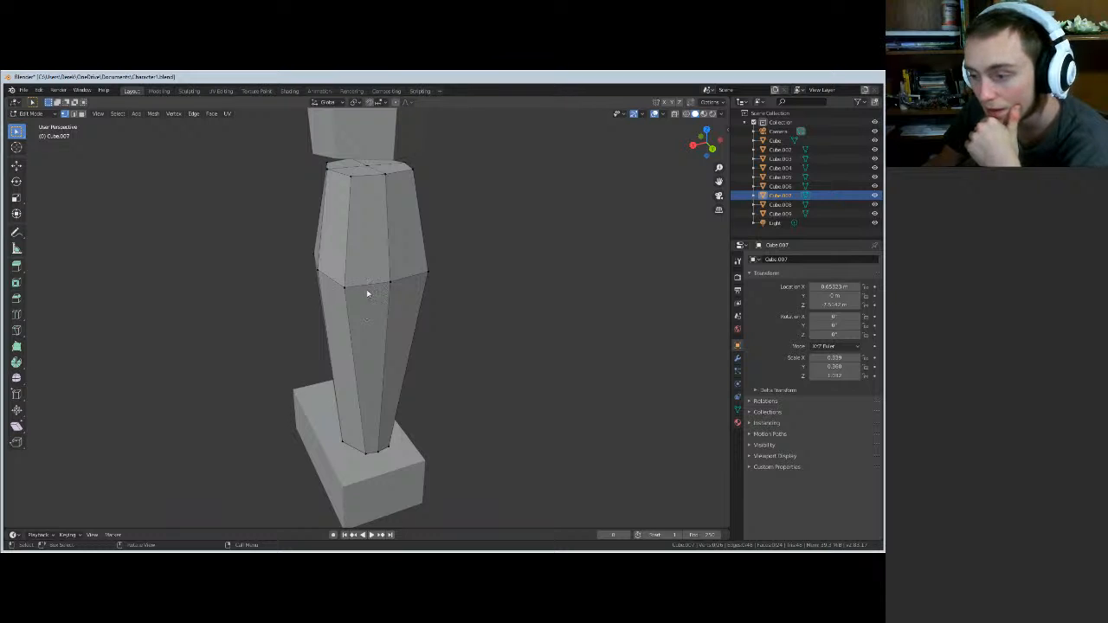
# - Shift the shin's top rim slightly along X
pyautogui.moveTo(255, 302); pyautogui.dragTo(322, 333, button='middle')
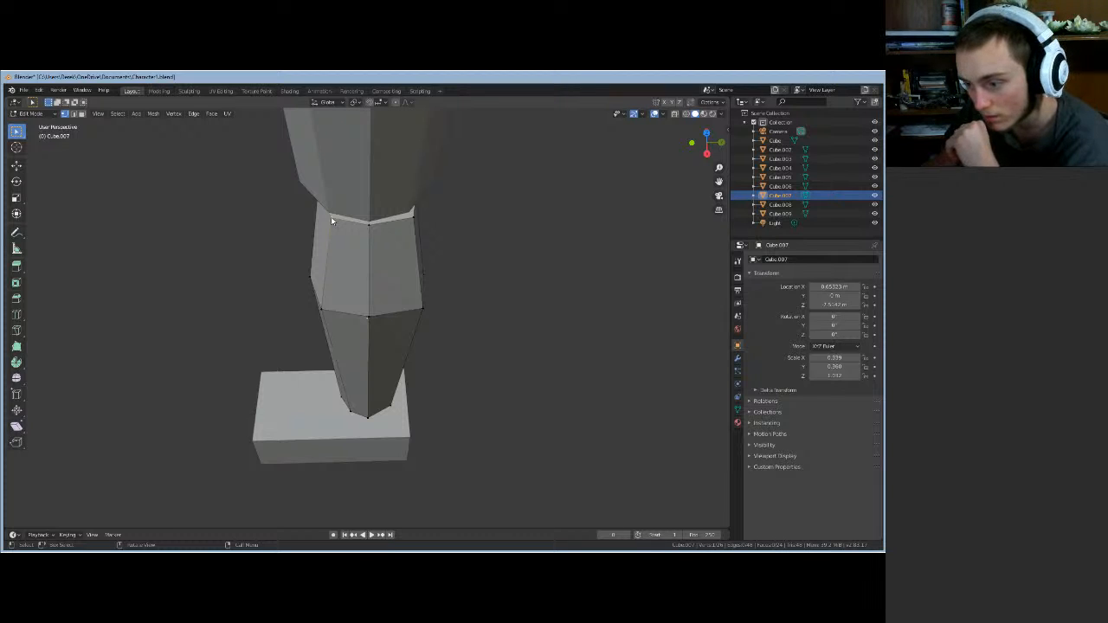
pyautogui.press('g')
pyautogui.press('x')
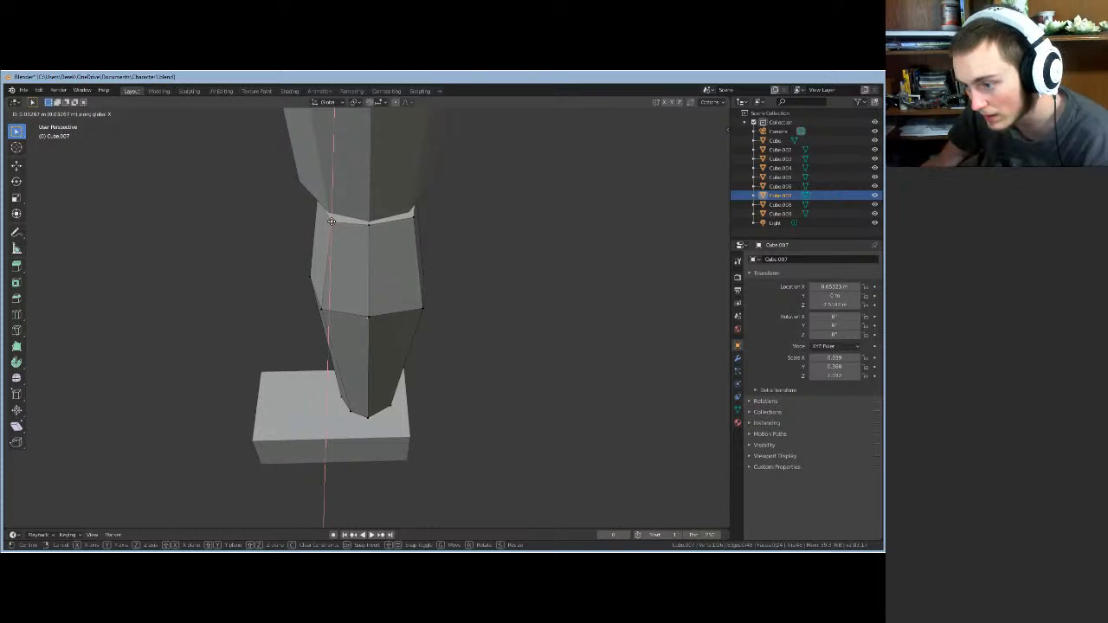
pyautogui.click(332, 225)
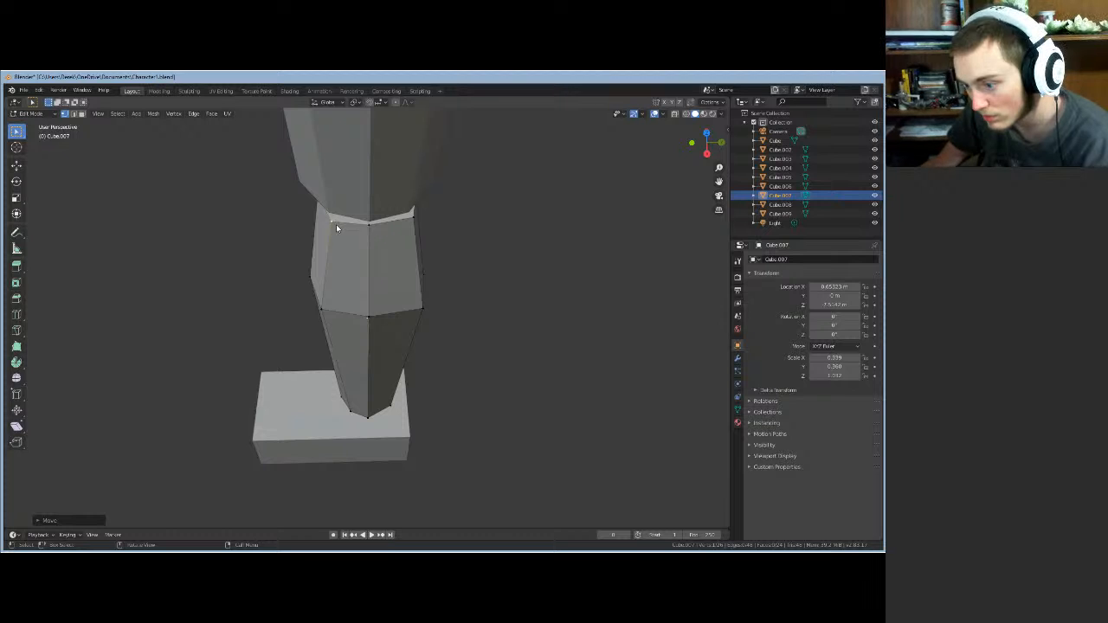
# - Select the rim's left vertex and try Y moves and the Delete menu, leaving it unchanged
pyautogui.click(335, 226)
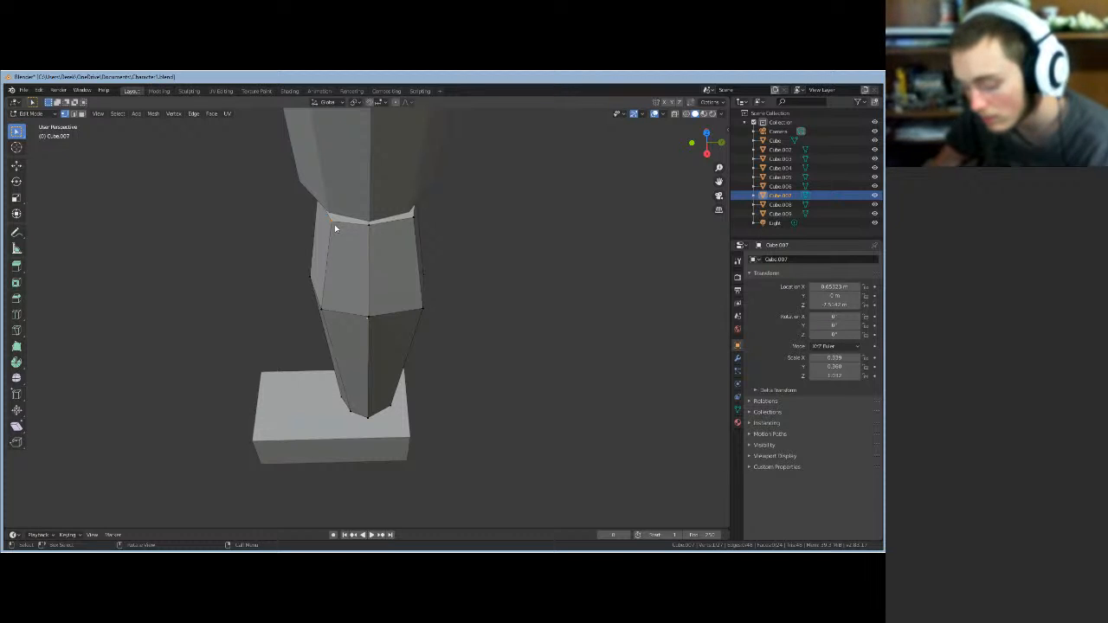
pyautogui.press('g')
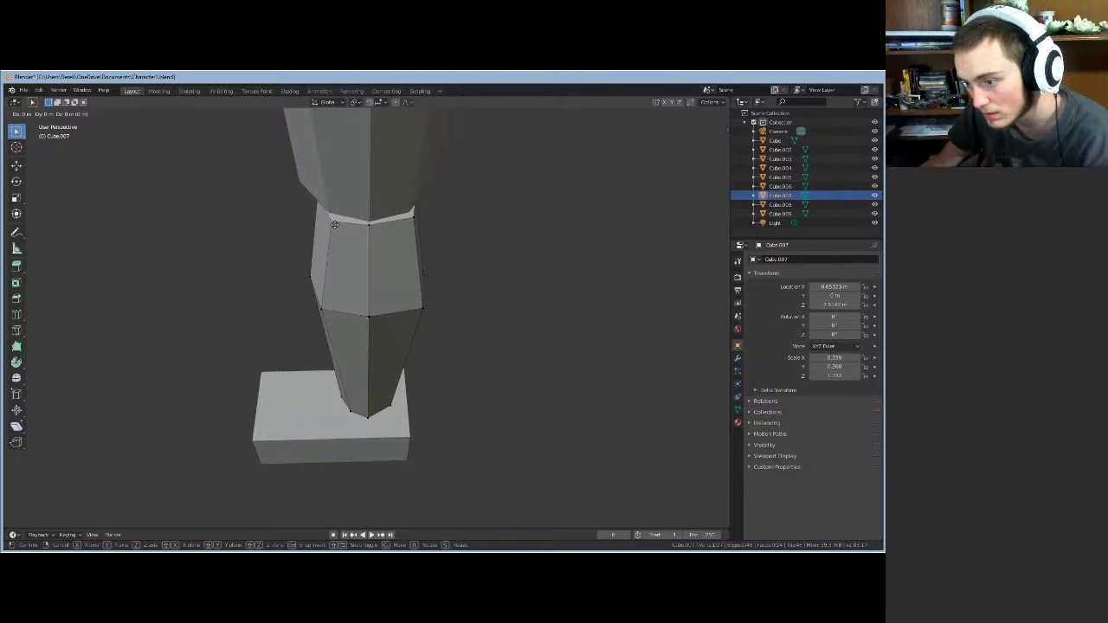
pyautogui.press('y')
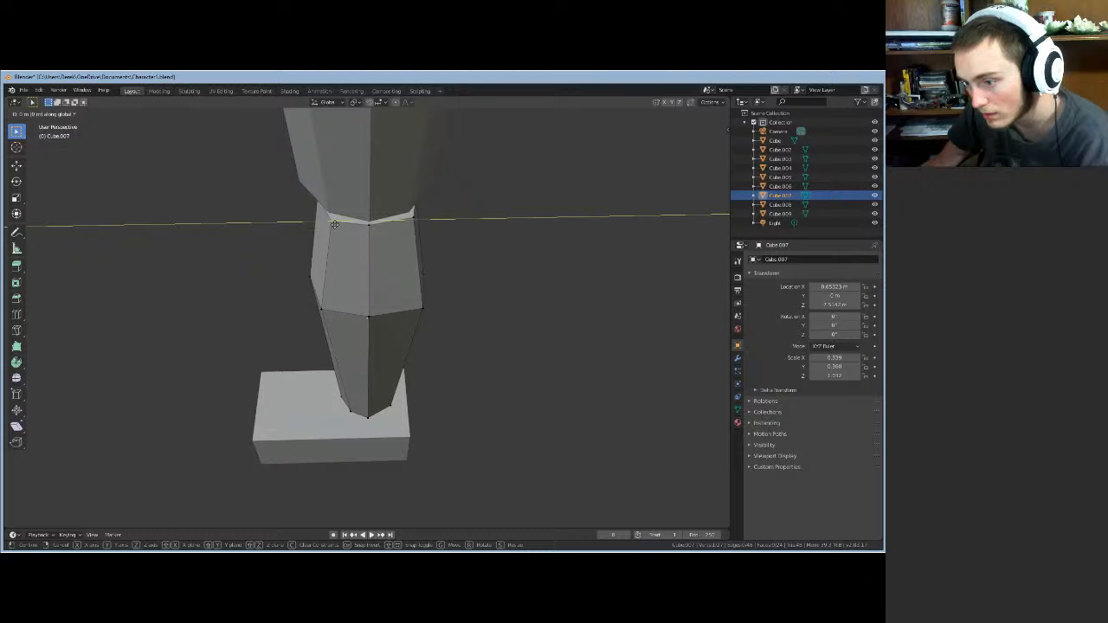
pyautogui.click(336, 225)
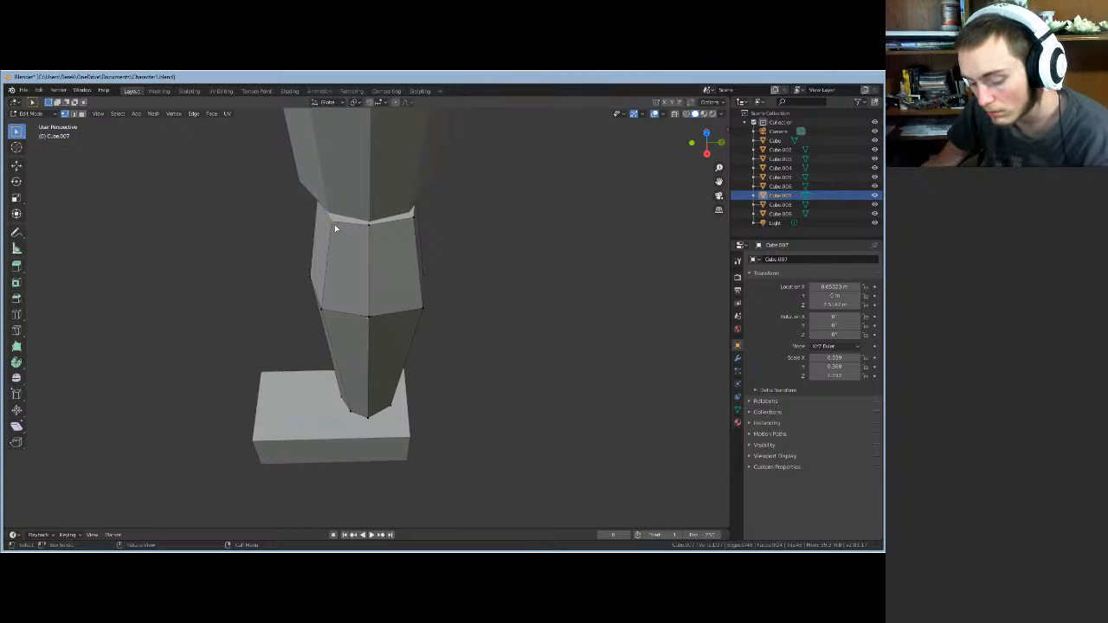
pyautogui.press('x')
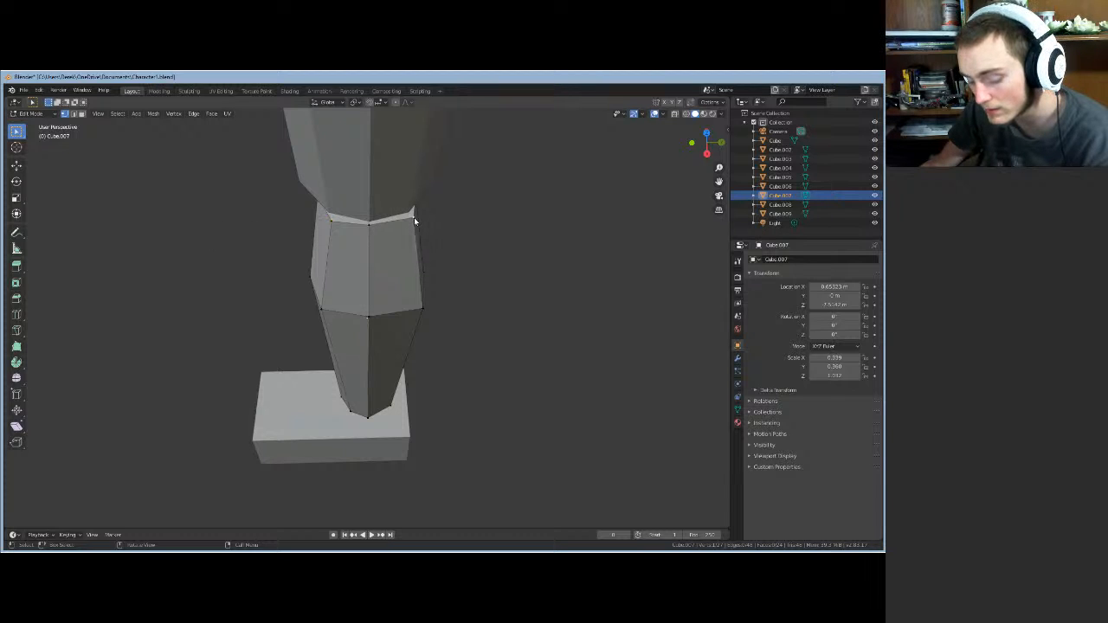
pyautogui.press('g')
pyautogui.press('y')
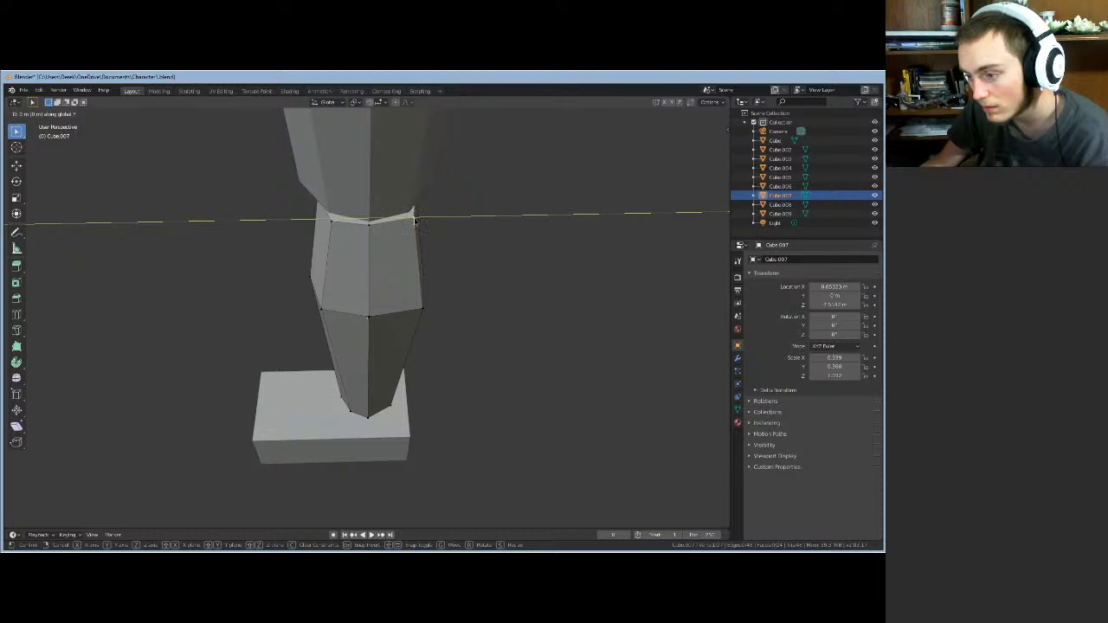
pyautogui.rightClick(414, 218)
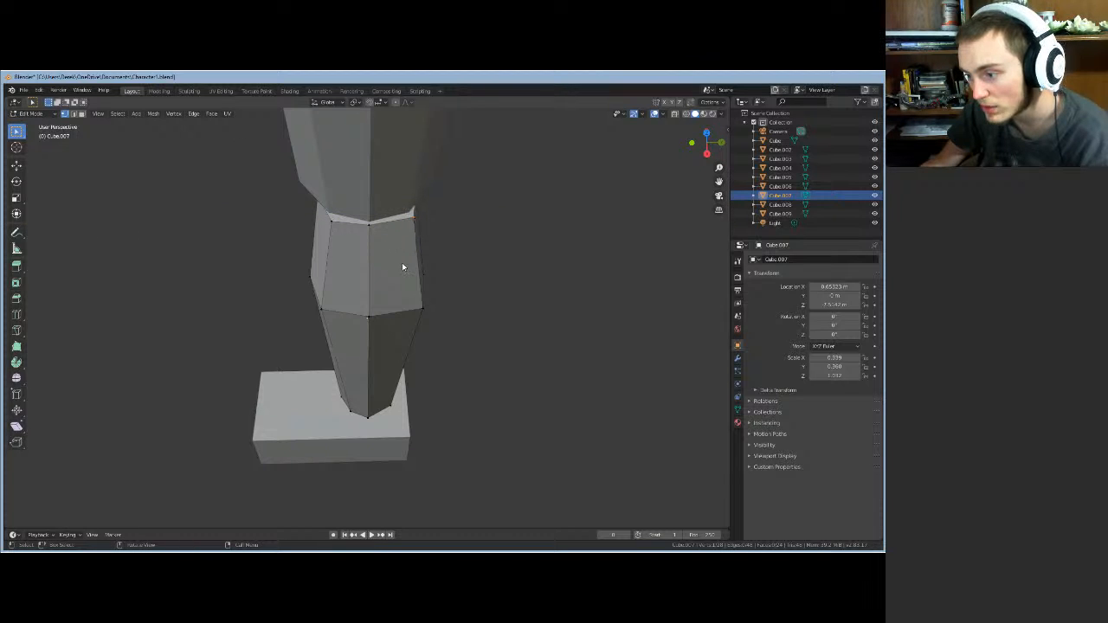
# - From a level side view, nudge the top edge loop slightly along Y
pyautogui.moveTo(402, 273); pyautogui.dragTo(421, 208, button='middle')
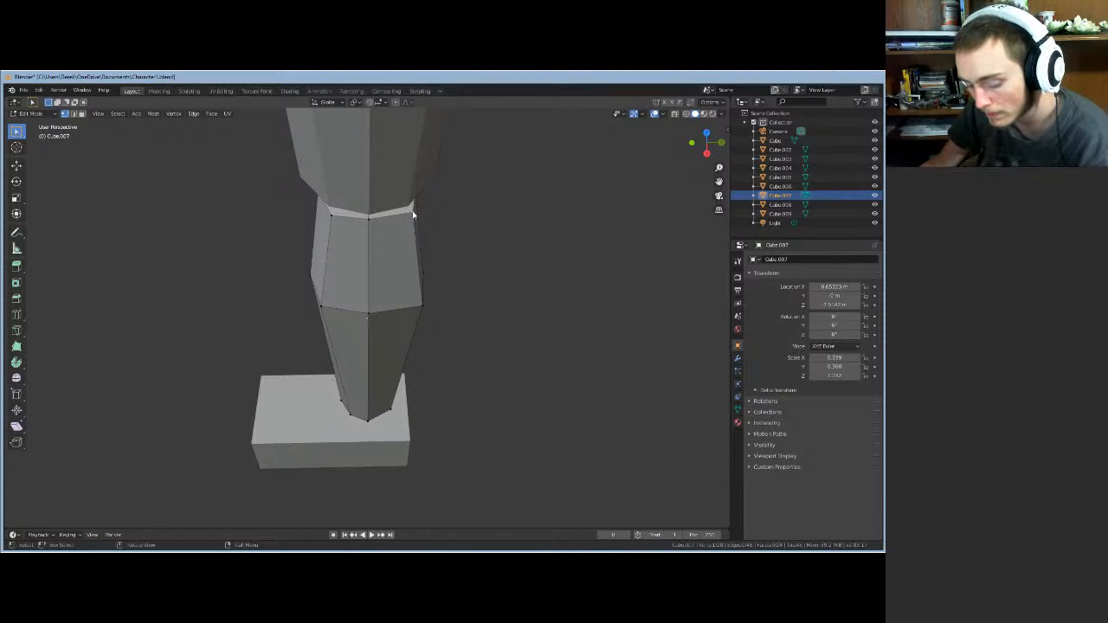
pyautogui.press('g')
pyautogui.press('x')
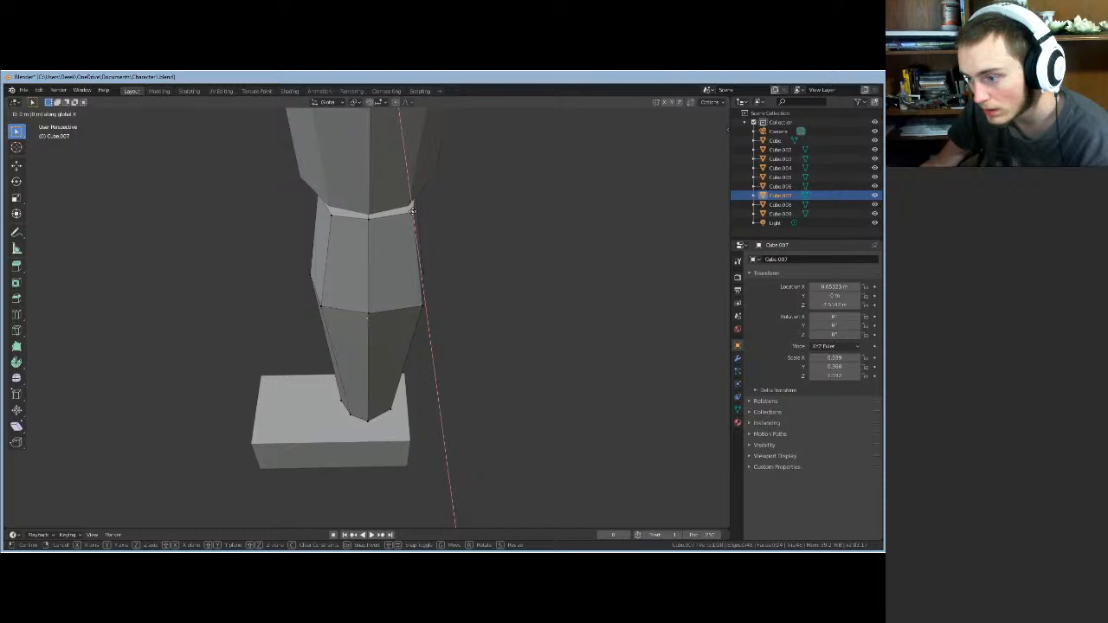
pyautogui.click(413, 211)
pyautogui.press('g')
pyautogui.press('y')
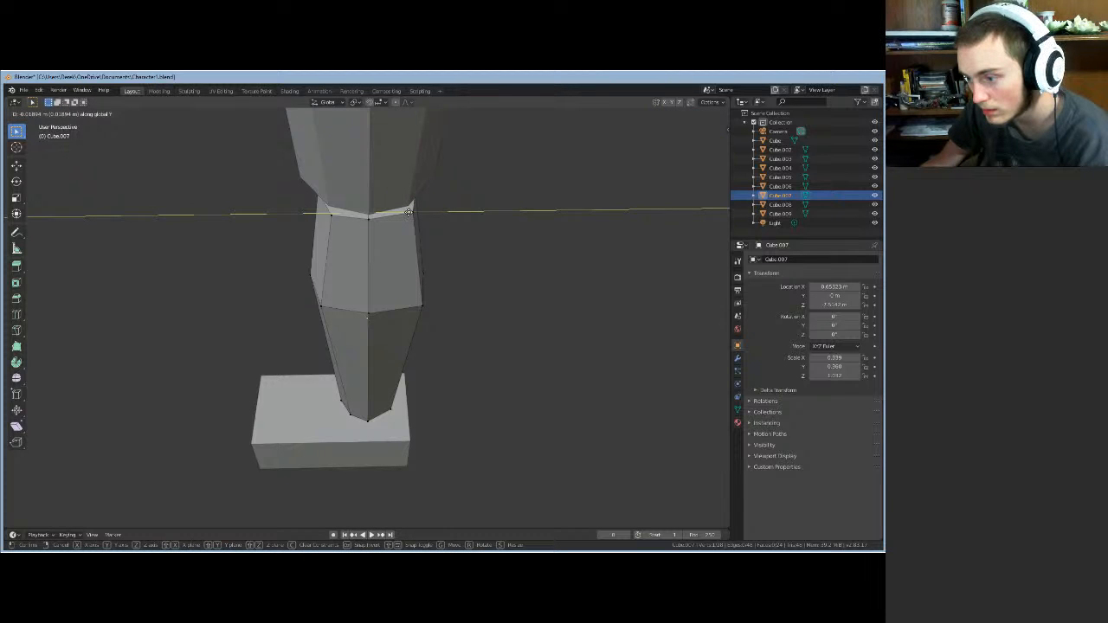
pyautogui.click(409, 213)
# - Bring up the Delete menu for the selected vertices
pyautogui.scroll(1, 430, 215)
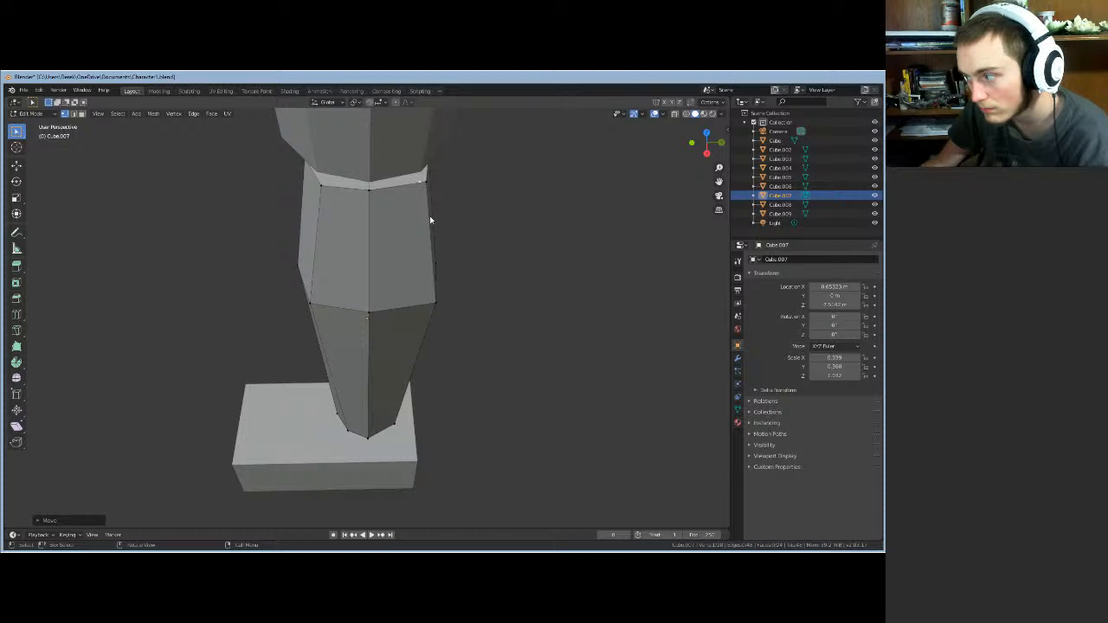
pyautogui.moveTo(500, 220); pyautogui.dragTo(413, 213, button='middle')
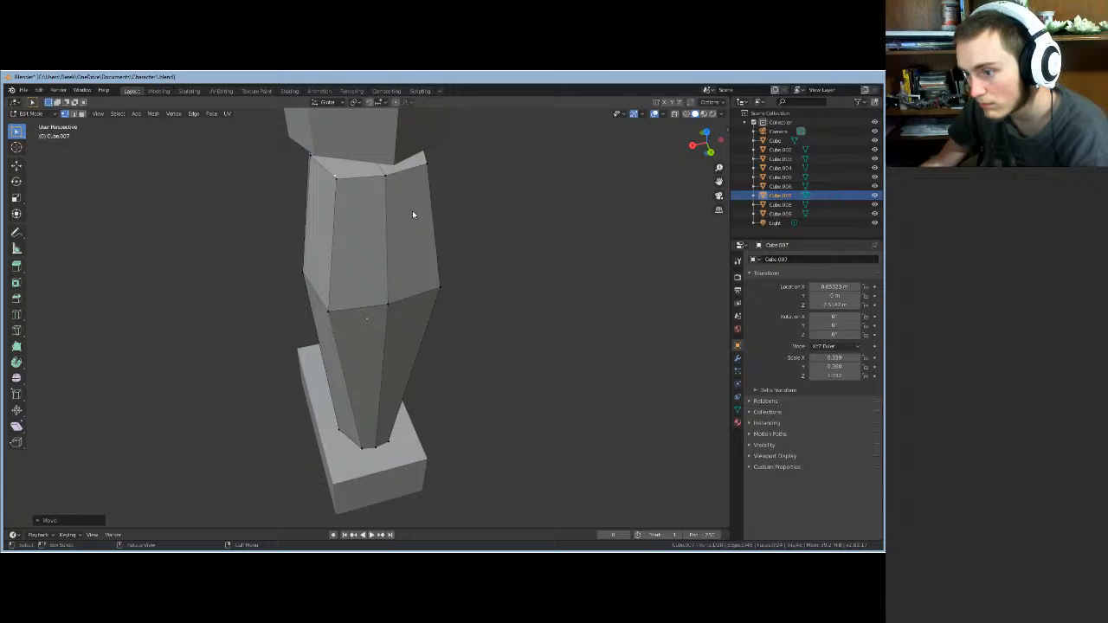
pyautogui.press('x')
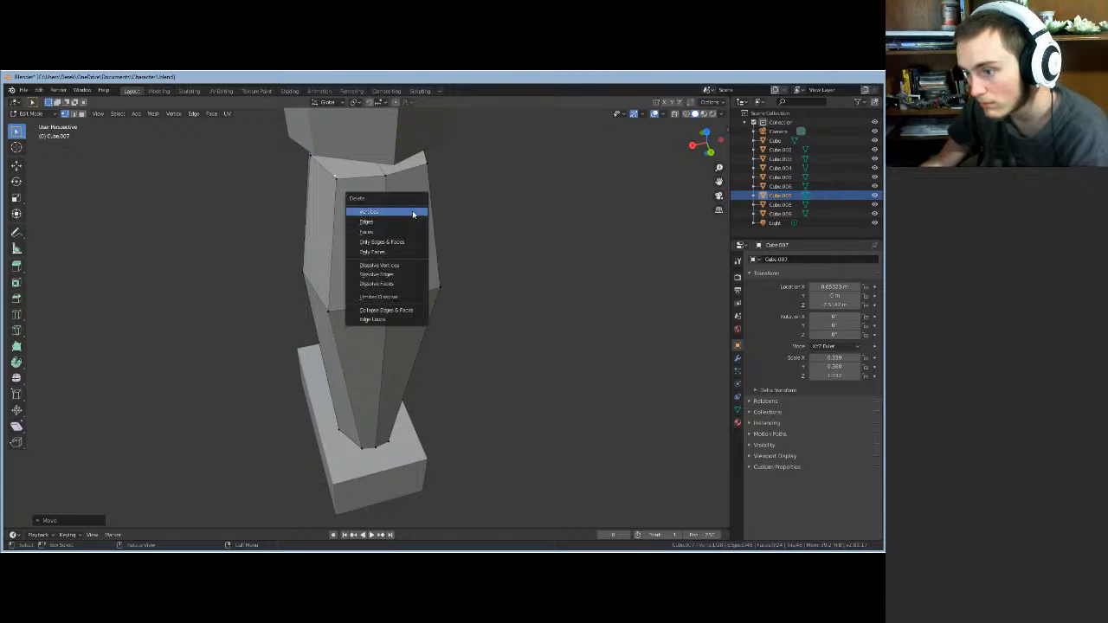
# - Delete the stray rim vertices and shift the top loop along Y
pyautogui.click(361, 213)
pyautogui.moveTo(391, 218); pyautogui.dragTo(290, 169, button='middle')
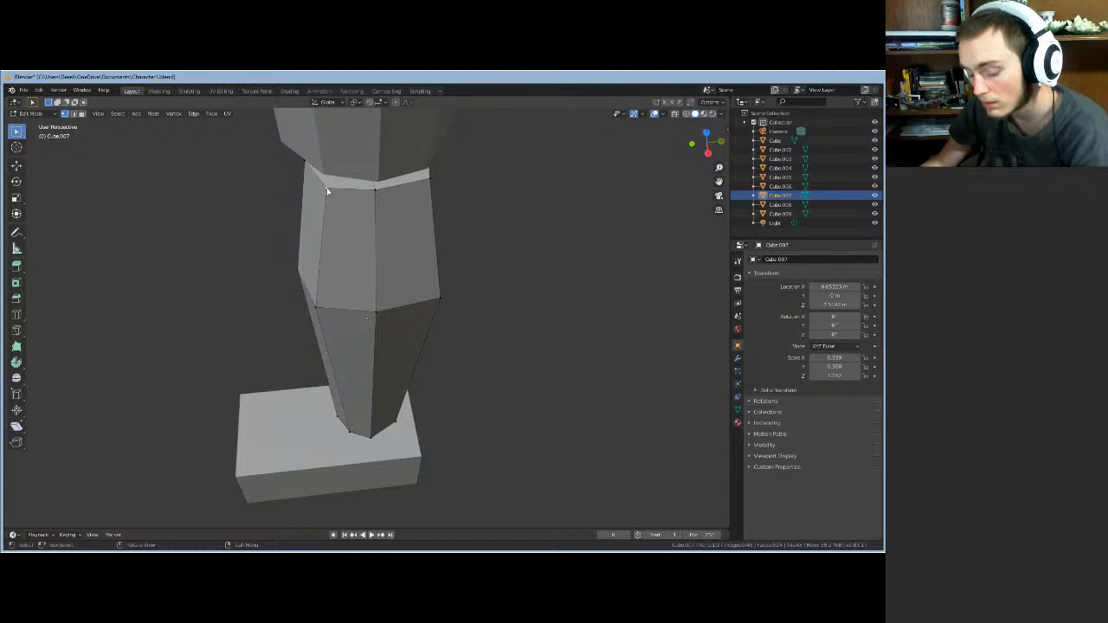
pyautogui.press('g')
pyautogui.press('y')
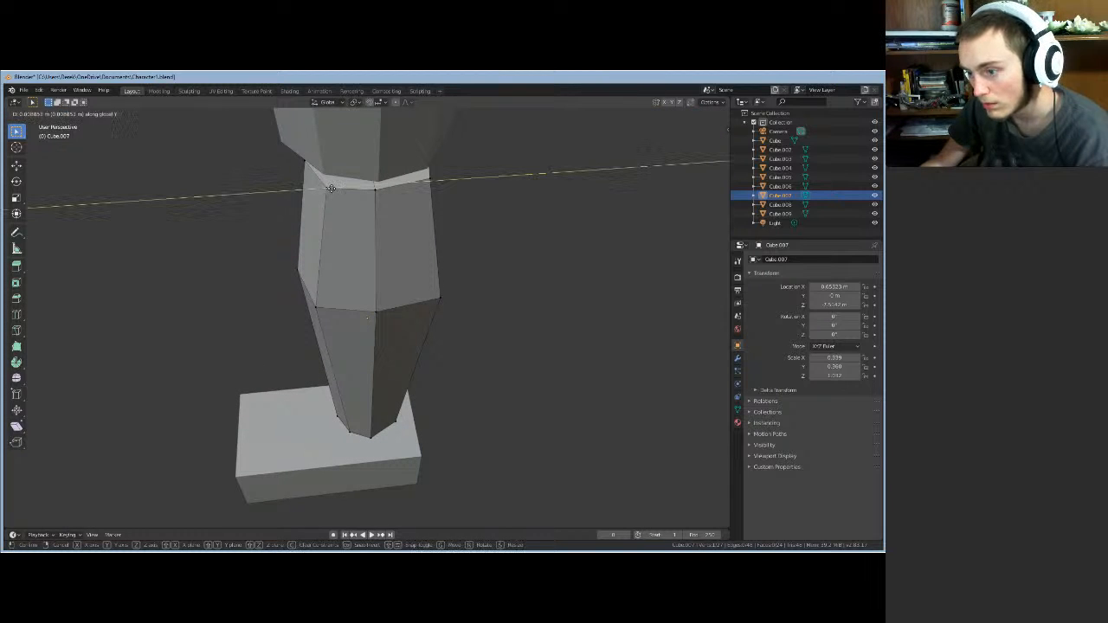
pyautogui.click(358, 195)
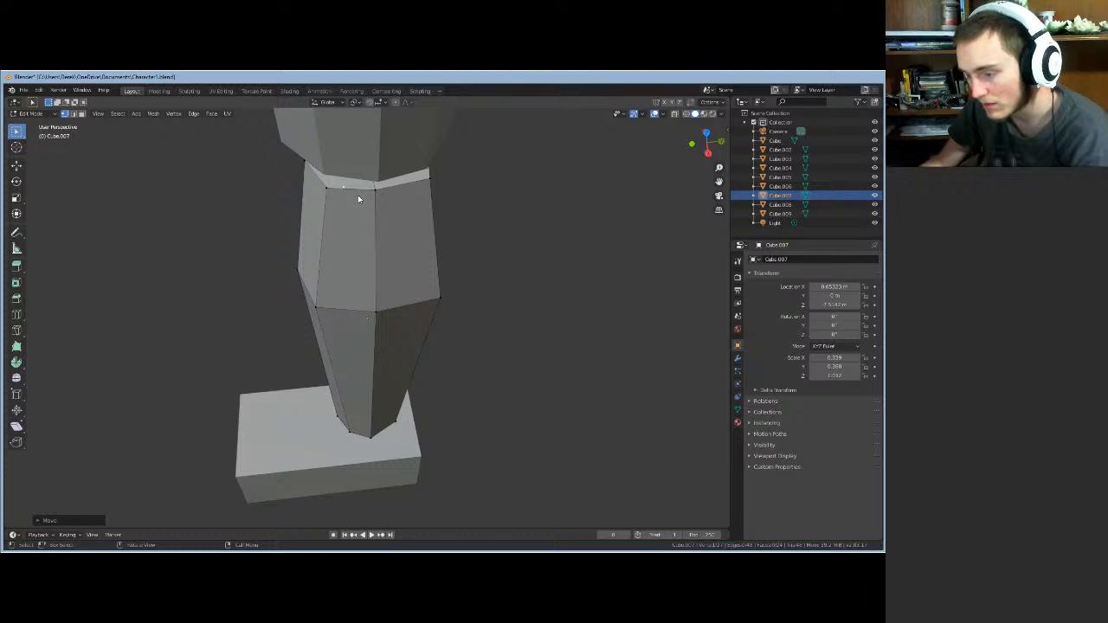
pyautogui.press('x')
pyautogui.click(338, 196)
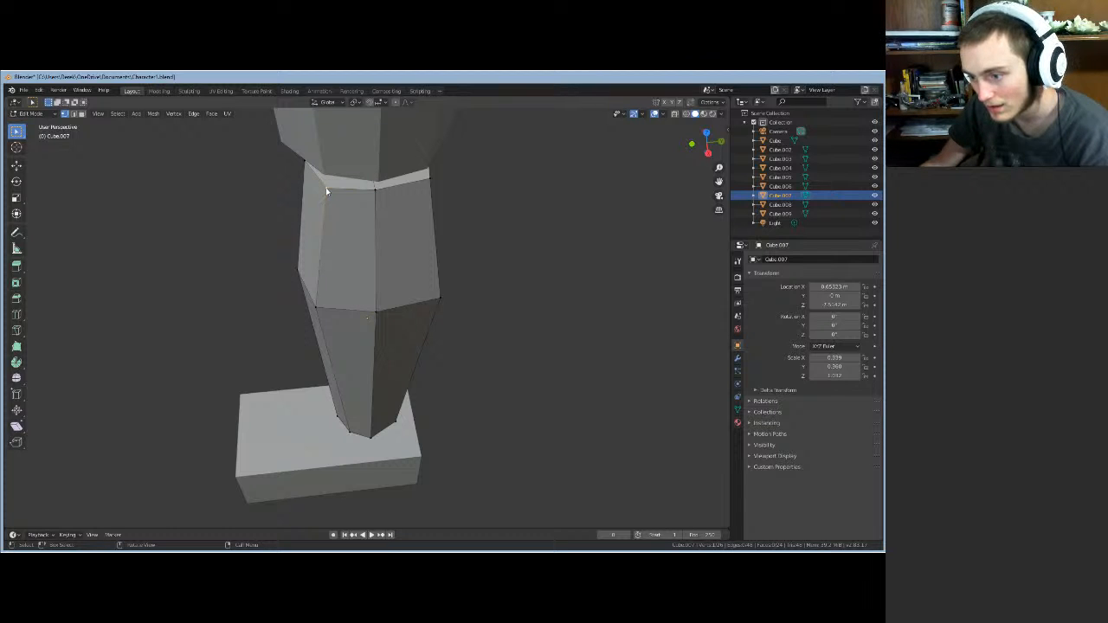
# - Shift the rim's left vertex along Y
pyautogui.click(328, 188)
pyautogui.press('g')
pyautogui.press('y')
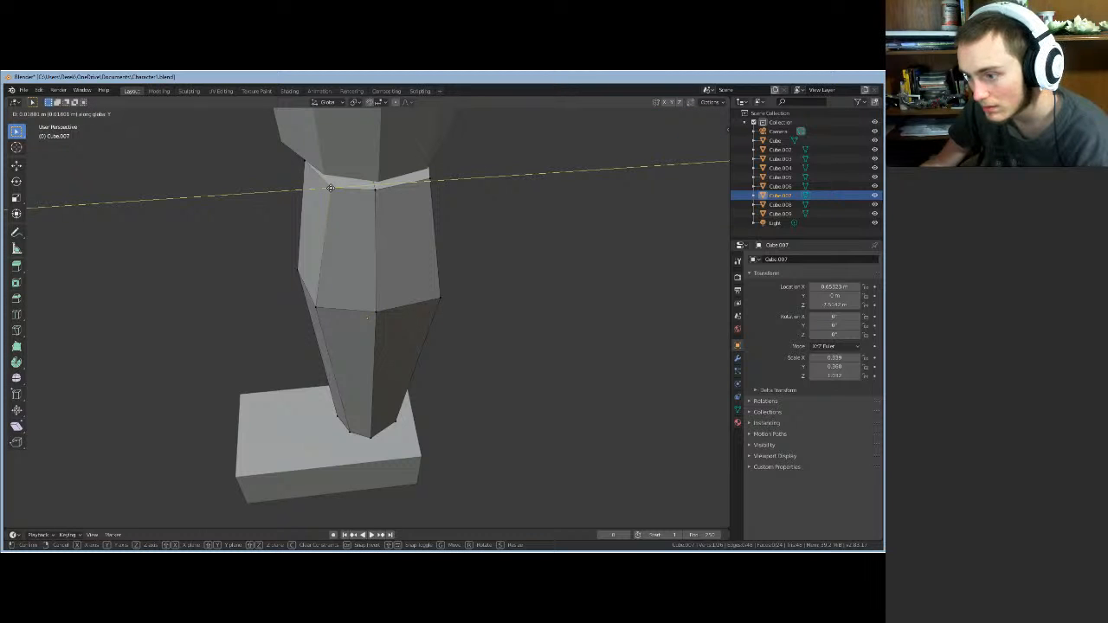
pyautogui.click(329, 182)
# - Move the rim's right vertex along Y, then X, then Y again
pyautogui.moveTo(499, 226)
pyautogui.mouseDown(button='middle')
pyautogui.moveTo(490, 239)
pyautogui.moveTo(487, 230)
pyautogui.mouseUp(button='middle')
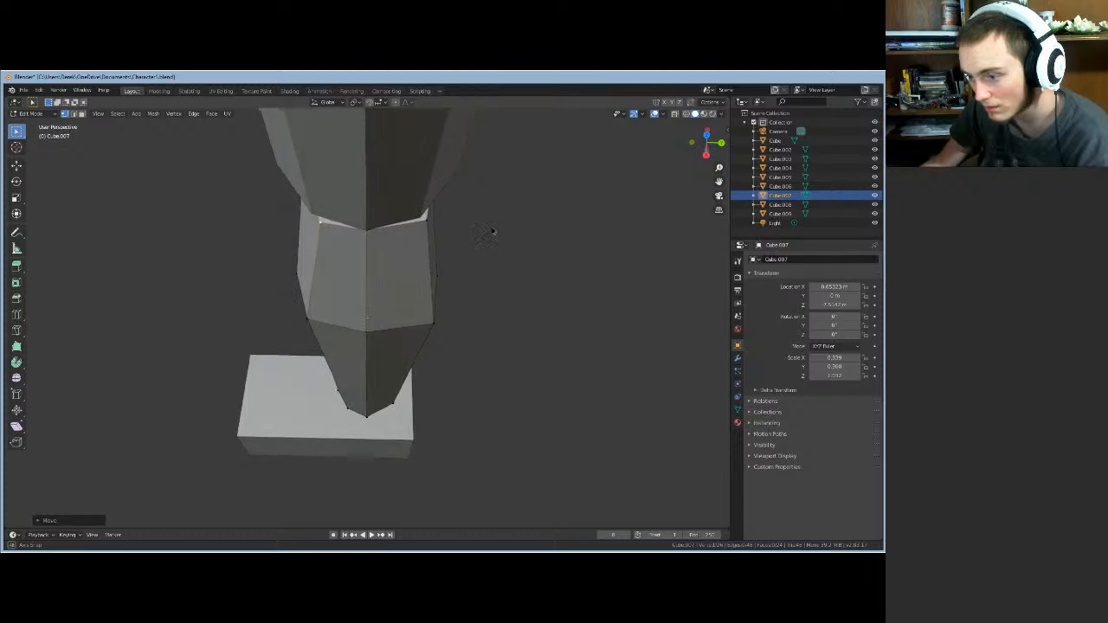
pyautogui.click(426, 221)
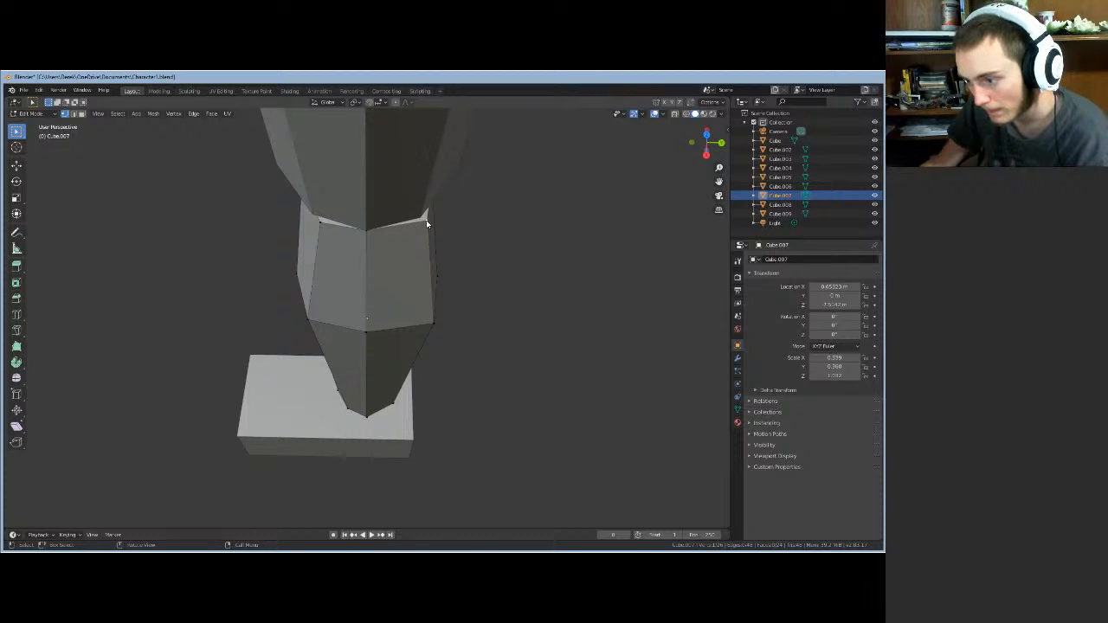
pyautogui.press('g')
pyautogui.press('y')
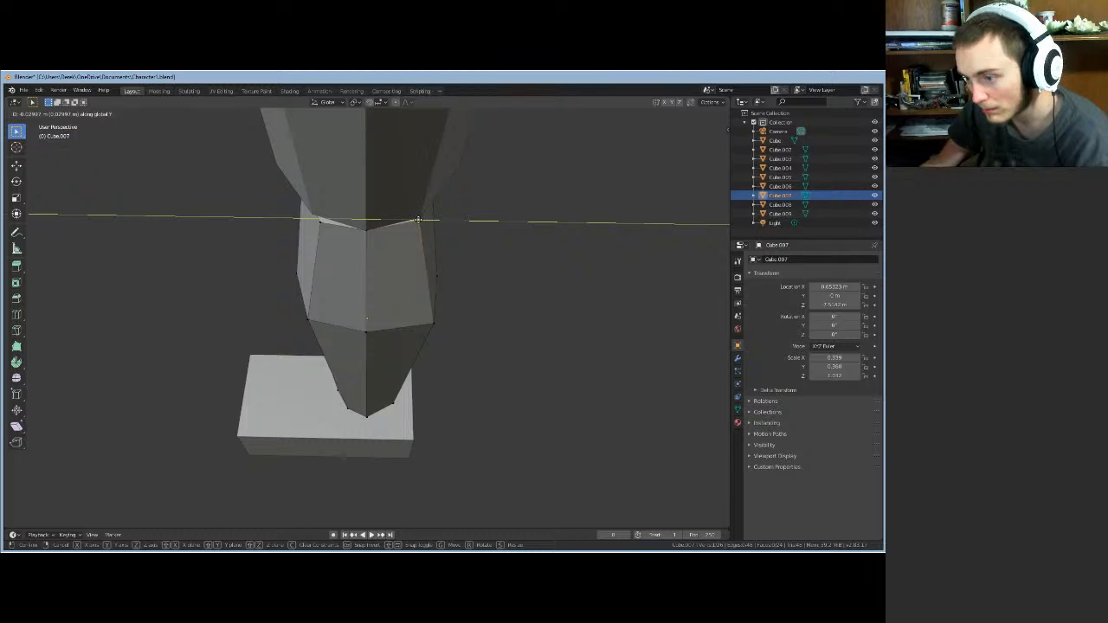
pyautogui.click(419, 222)
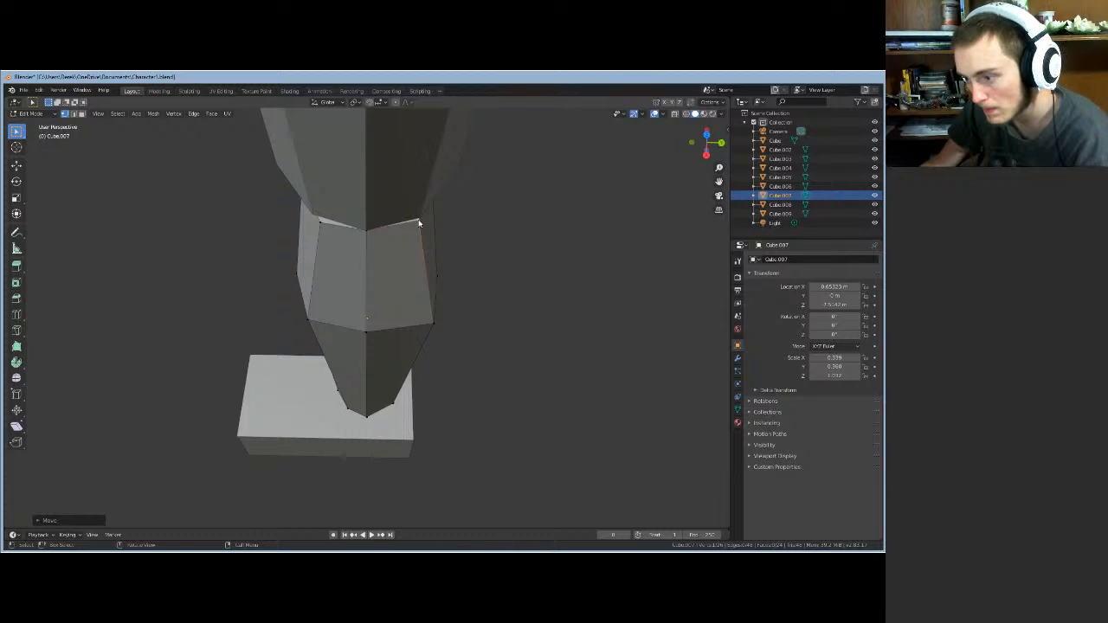
pyautogui.press('g')
pyautogui.press('x')
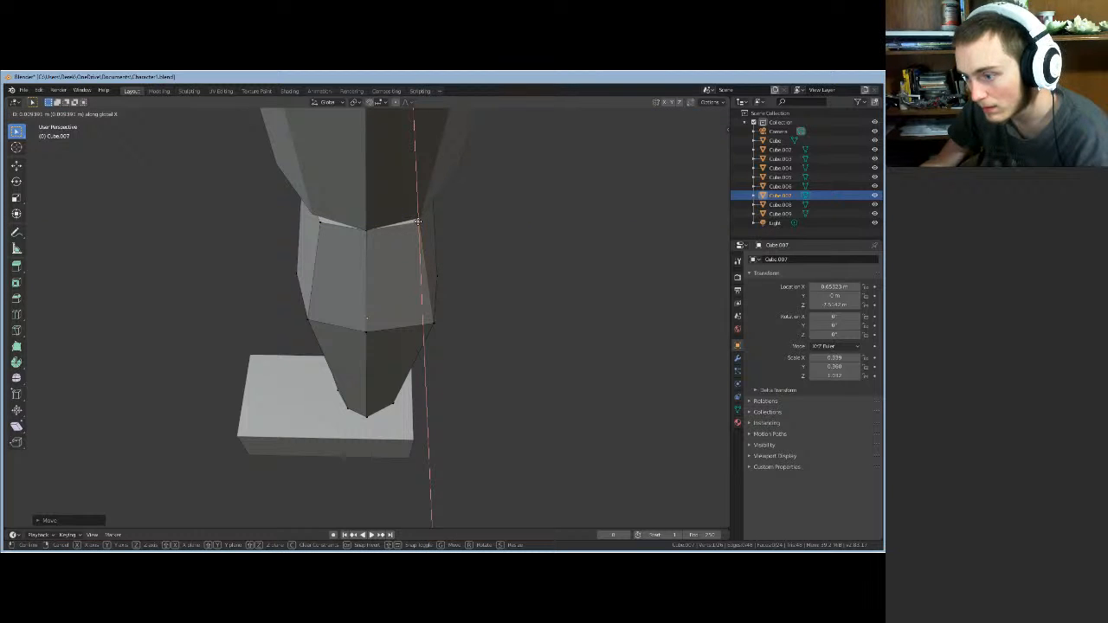
pyautogui.click(419, 225)
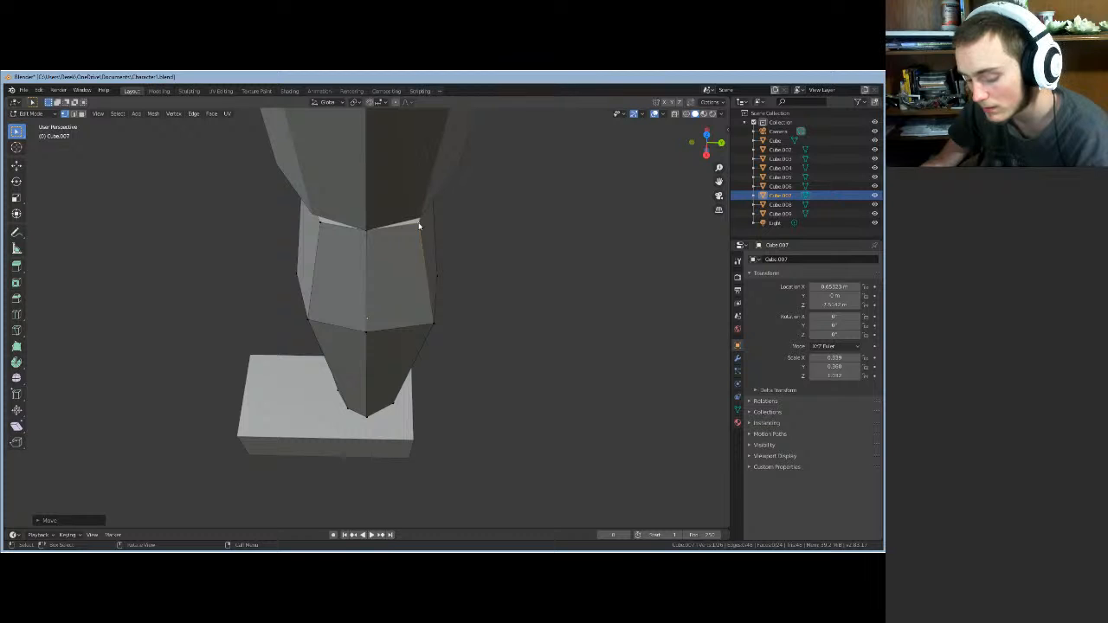
pyautogui.press('g')
pyautogui.press('y')
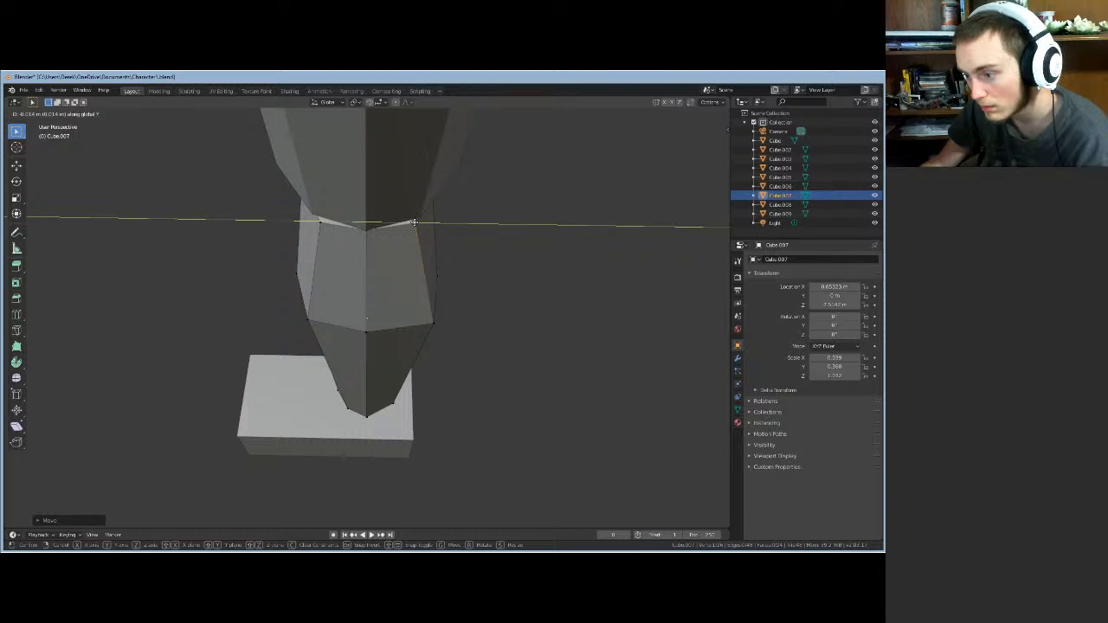
pyautogui.click(414, 223)
pyautogui.moveTo(461, 229); pyautogui.dragTo(428, 300, button='middle')
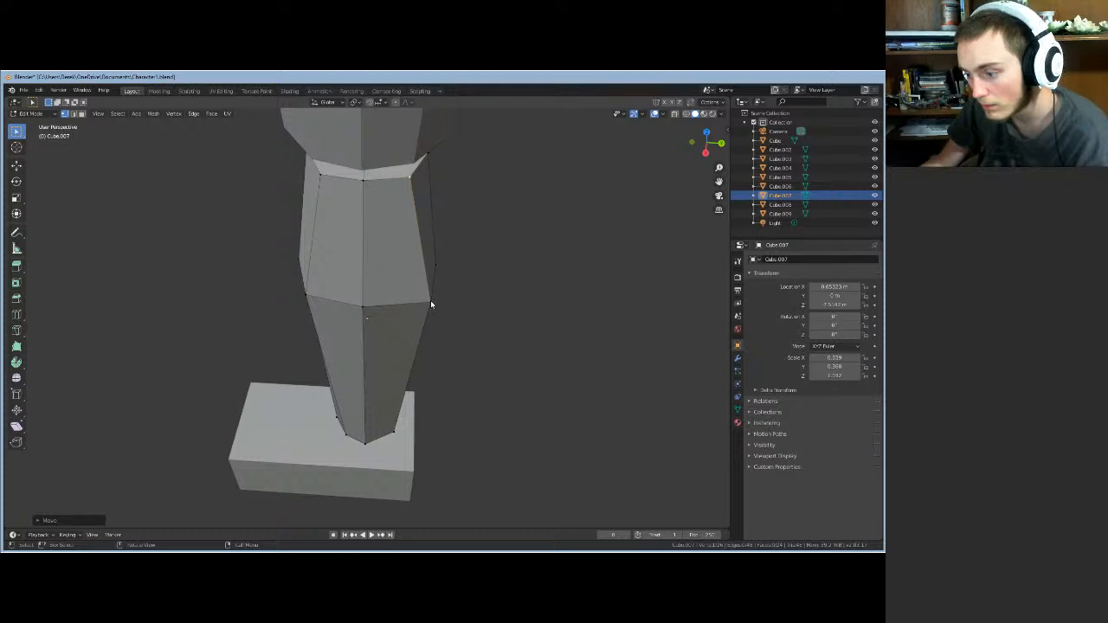
# - Nudge one vertex on the lower leg's middle ring along Y
pyautogui.click(430, 301)
pyautogui.press('g')
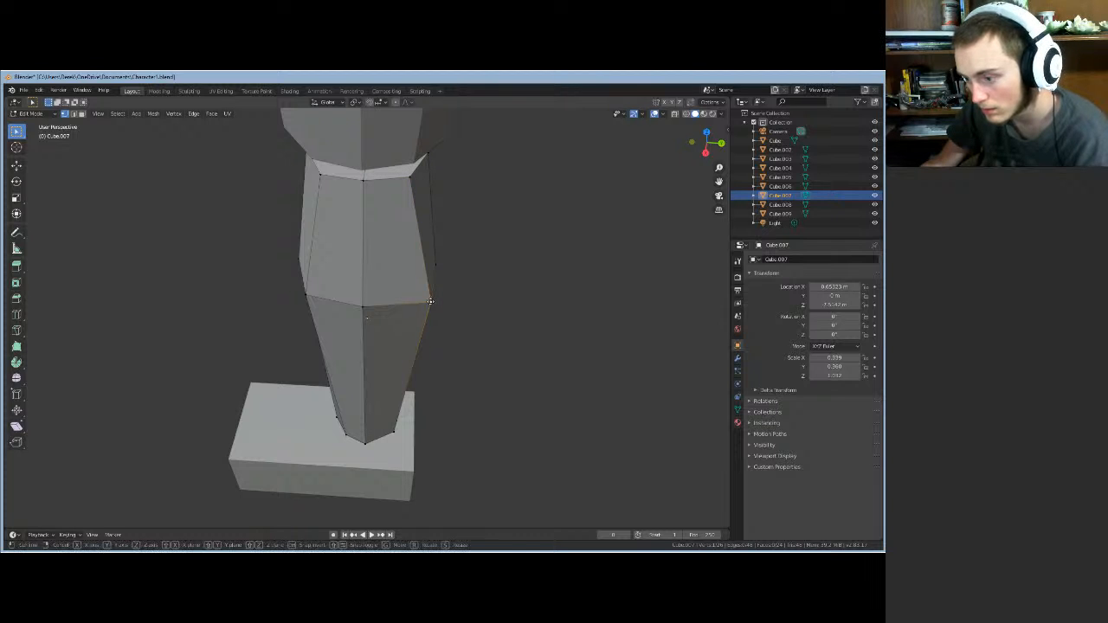
pyautogui.press('y')
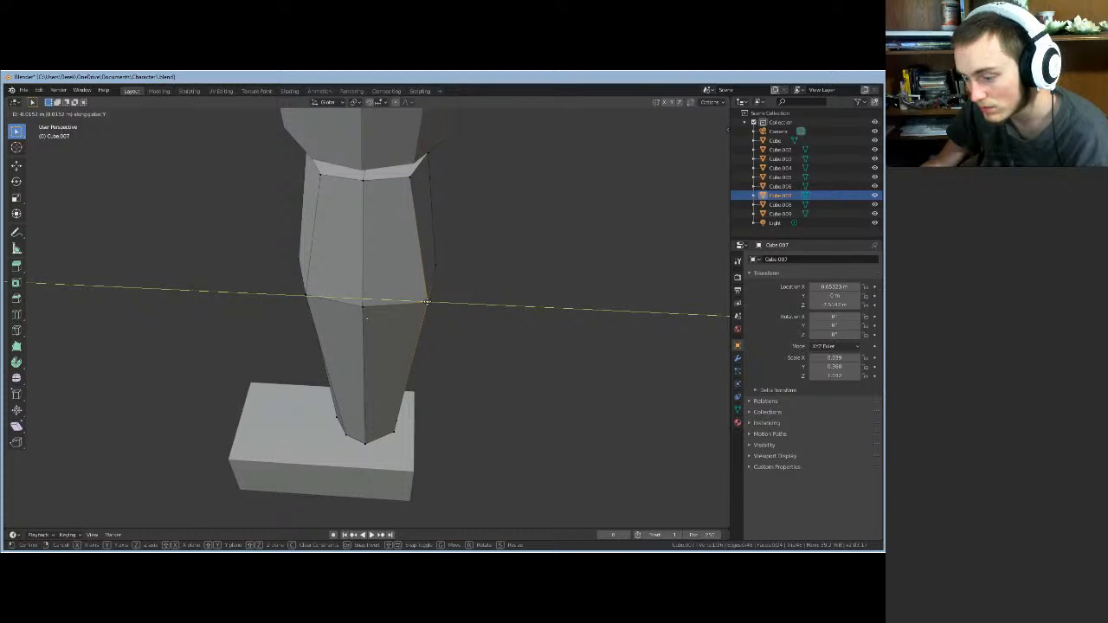
pyautogui.press('Return')
pyautogui.moveTo(450, 231)
pyautogui.mouseDown(button='middle')
pyautogui.moveTo(441, 217)
pyautogui.moveTo(379, 260)
pyautogui.moveTo(351, 254)
pyautogui.moveTo(394, 279)
pyautogui.moveTo(445, 251)
pyautogui.moveTo(433, 302)
pyautogui.moveTo(363, 317)
pyautogui.moveTo(358, 245)
pyautogui.mouseUp(button='middle')
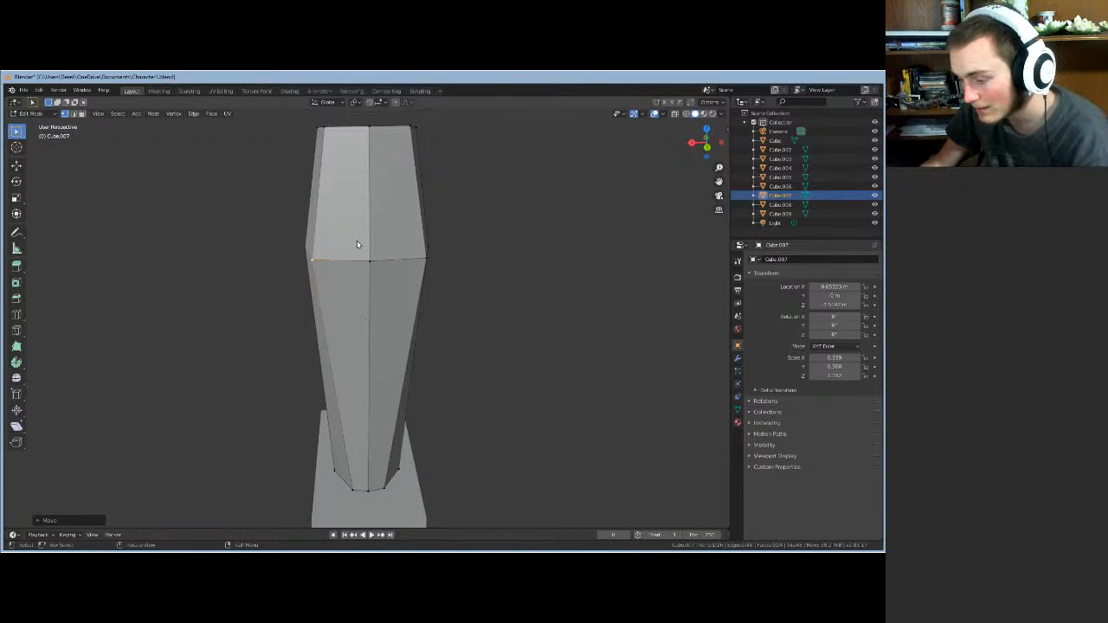
# - Slide the selected middle-ring vertices sideways along X in two moves
pyautogui.press('g')
pyautogui.press('x')
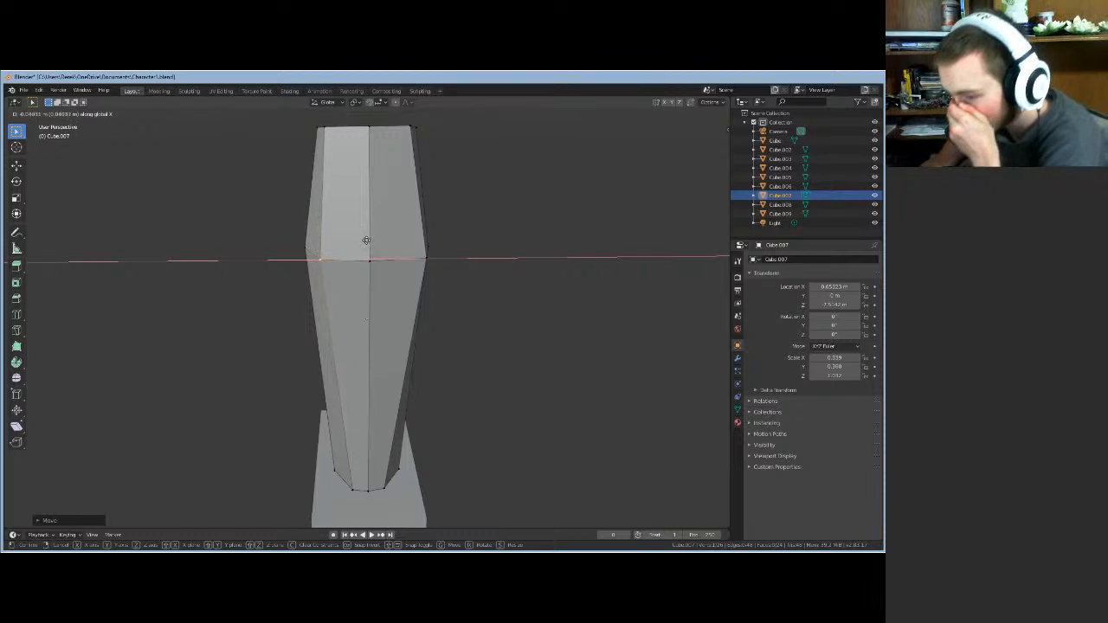
pyautogui.click(370, 240)
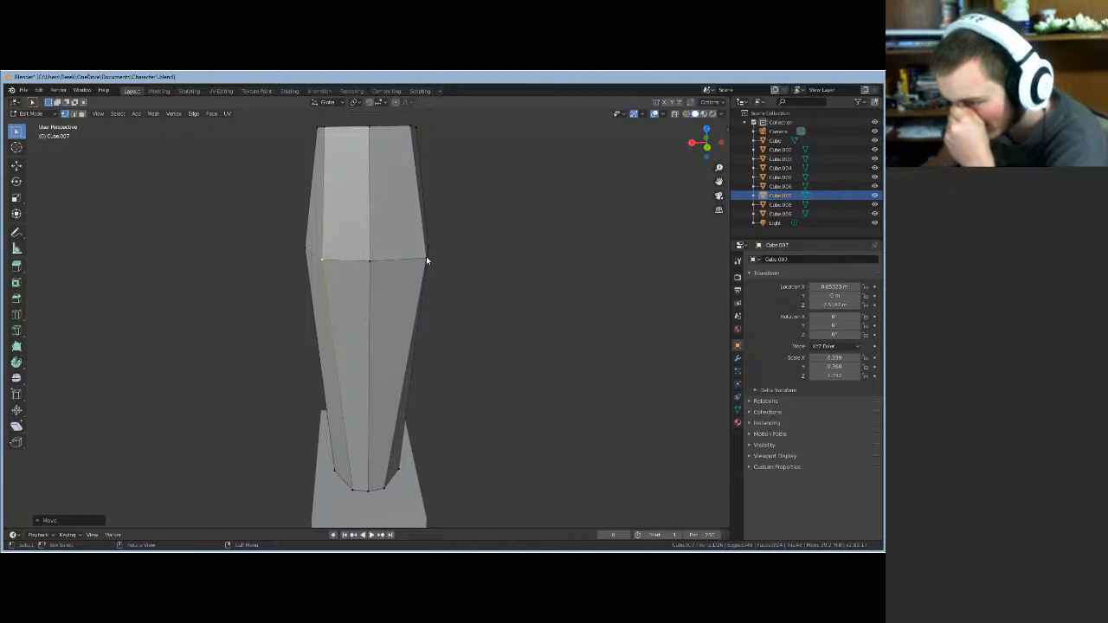
pyautogui.press('g')
pyautogui.press('x')
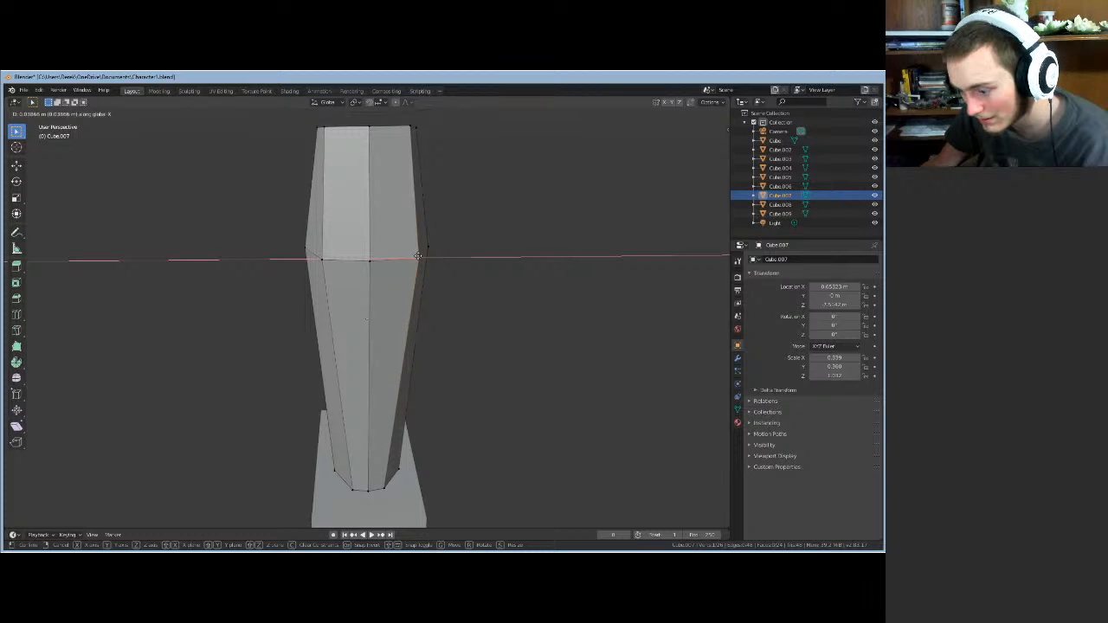
pyautogui.click(418, 256)
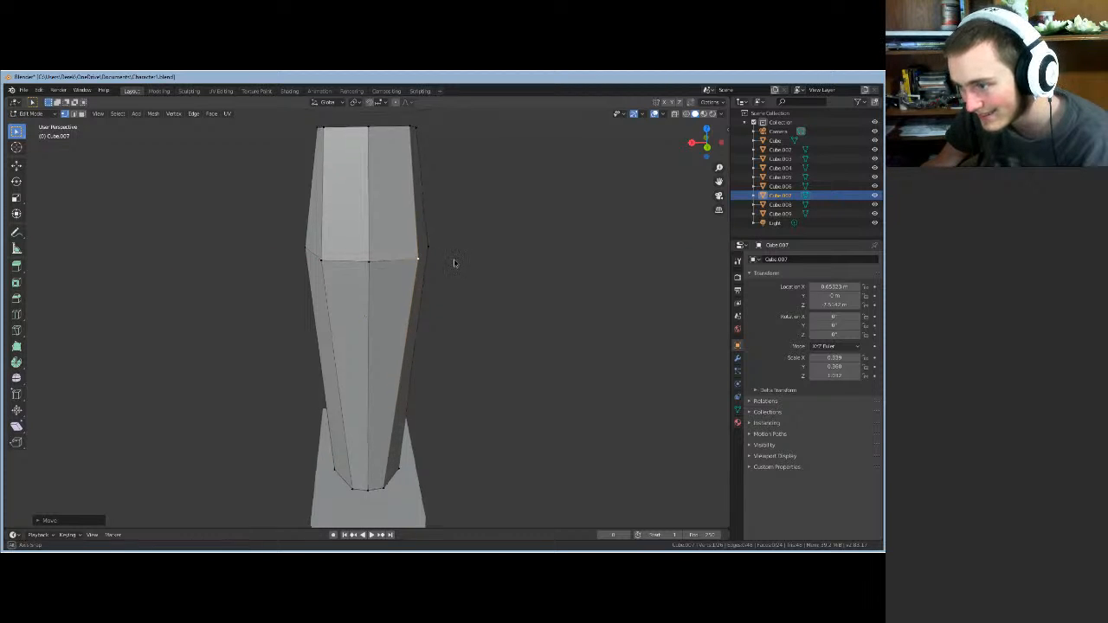
pyautogui.moveTo(453, 262); pyautogui.dragTo(270, 302, button='middle')
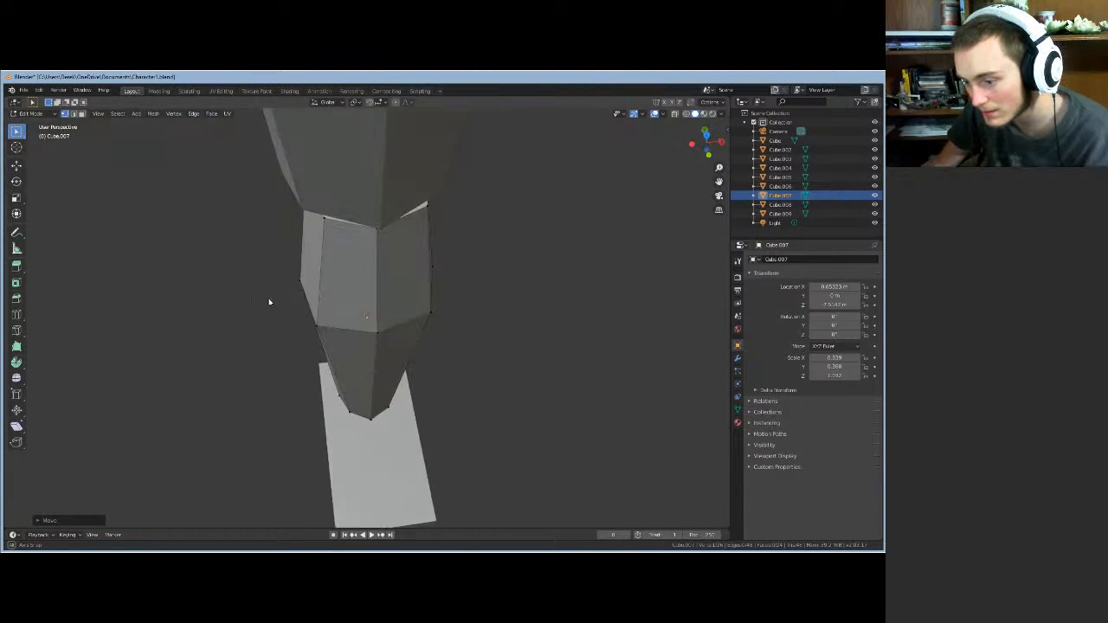
# - Move the lower ring's left vertex along X, then along Y
pyautogui.click(316, 326)
pyautogui.press('g')
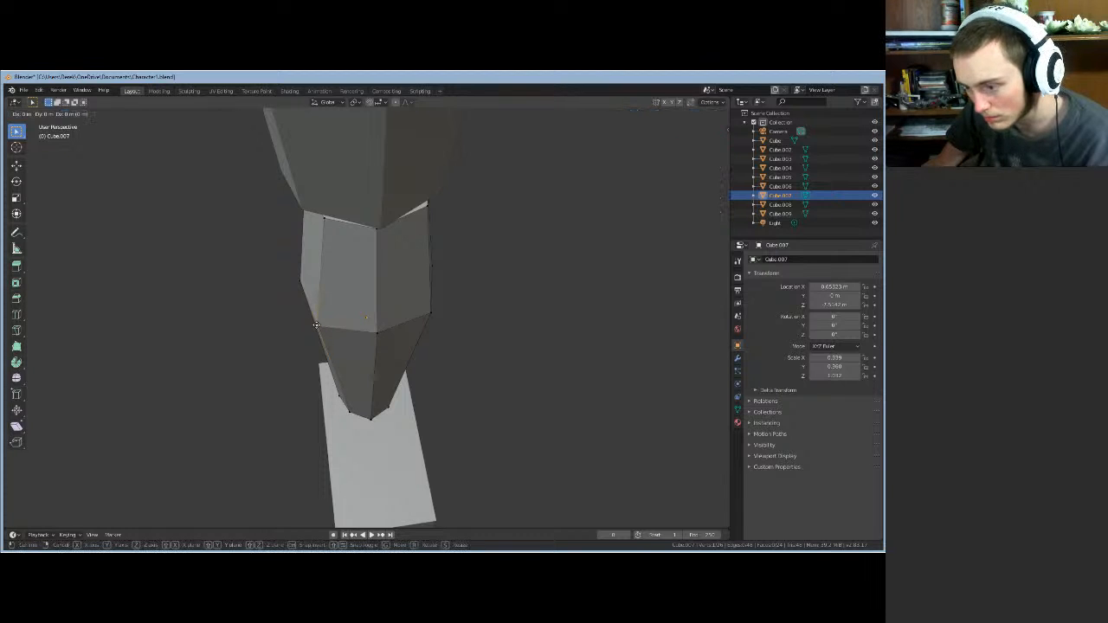
pyautogui.press('x')
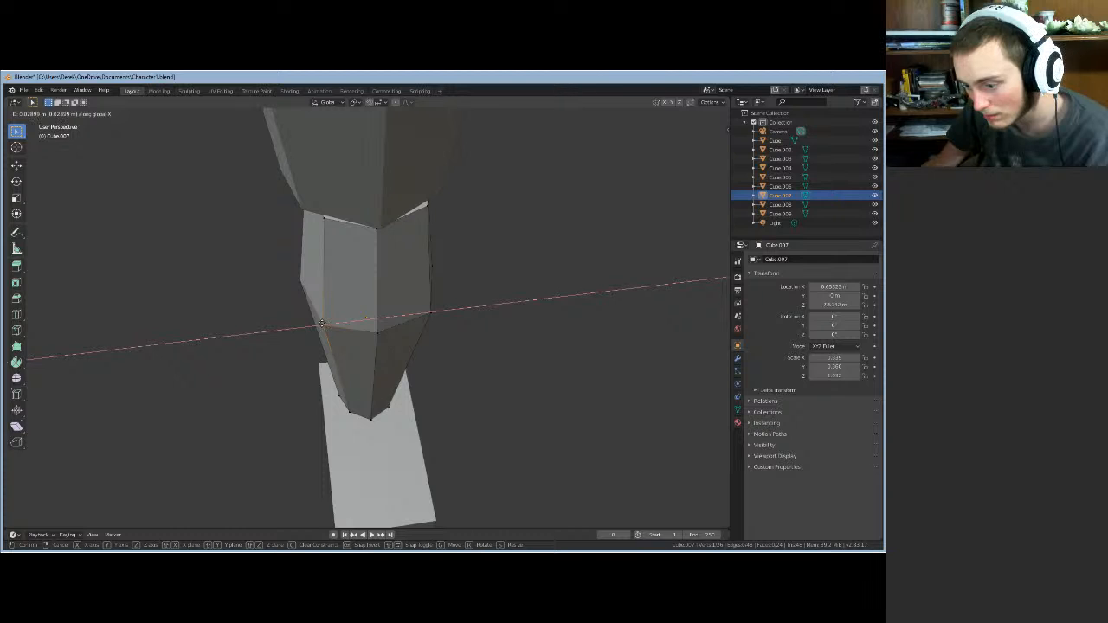
pyautogui.click(321, 324)
pyautogui.press('g')
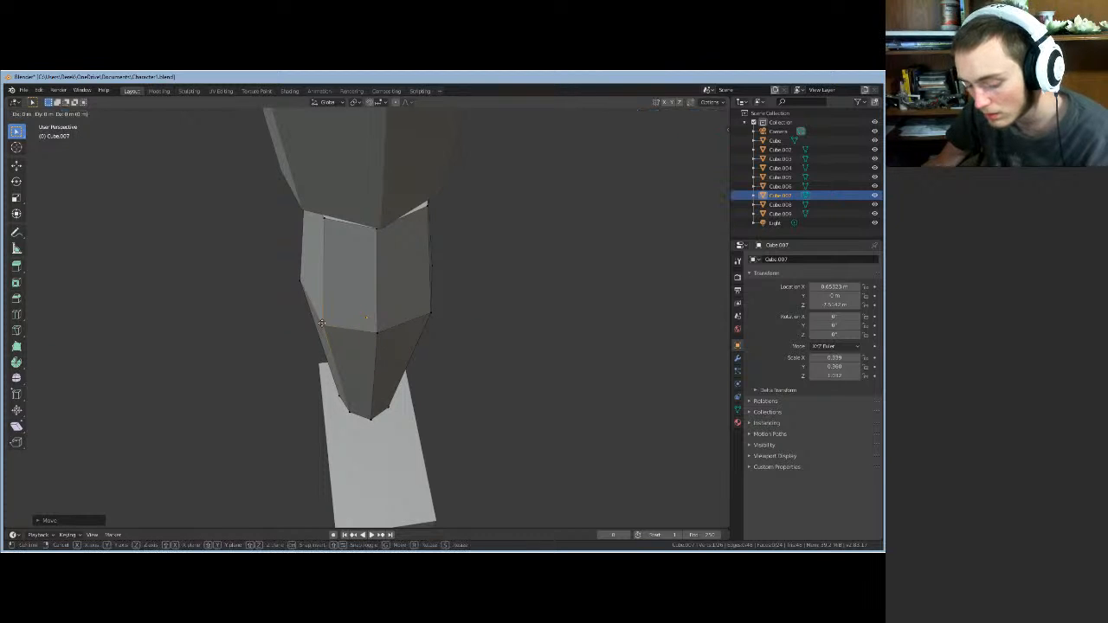
pyautogui.press('y')
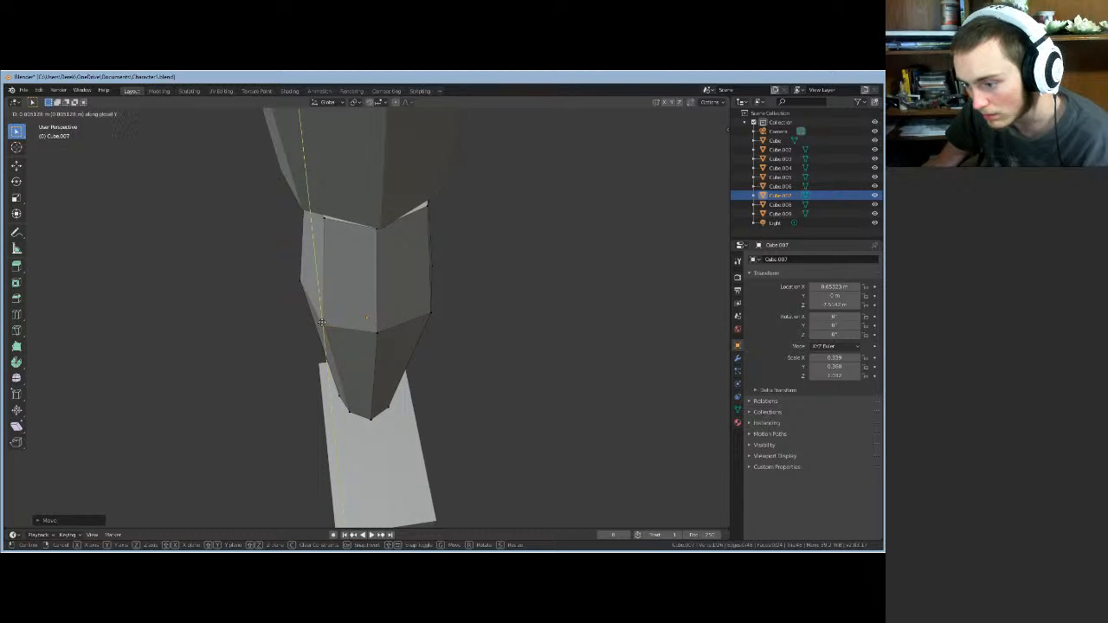
pyautogui.click(322, 322)
# - Shift the leg's bottom vertex along Y
pyautogui.moveTo(367, 366); pyautogui.dragTo(354, 329, button='middle')
pyautogui.click(366, 472)
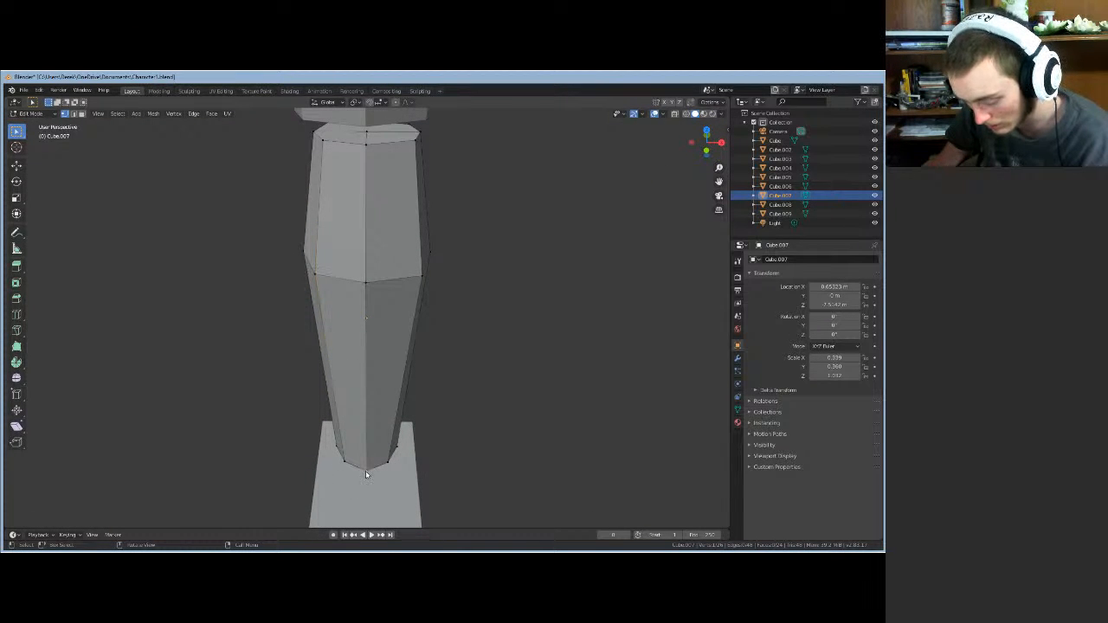
pyautogui.press('g')
pyautogui.press('y')
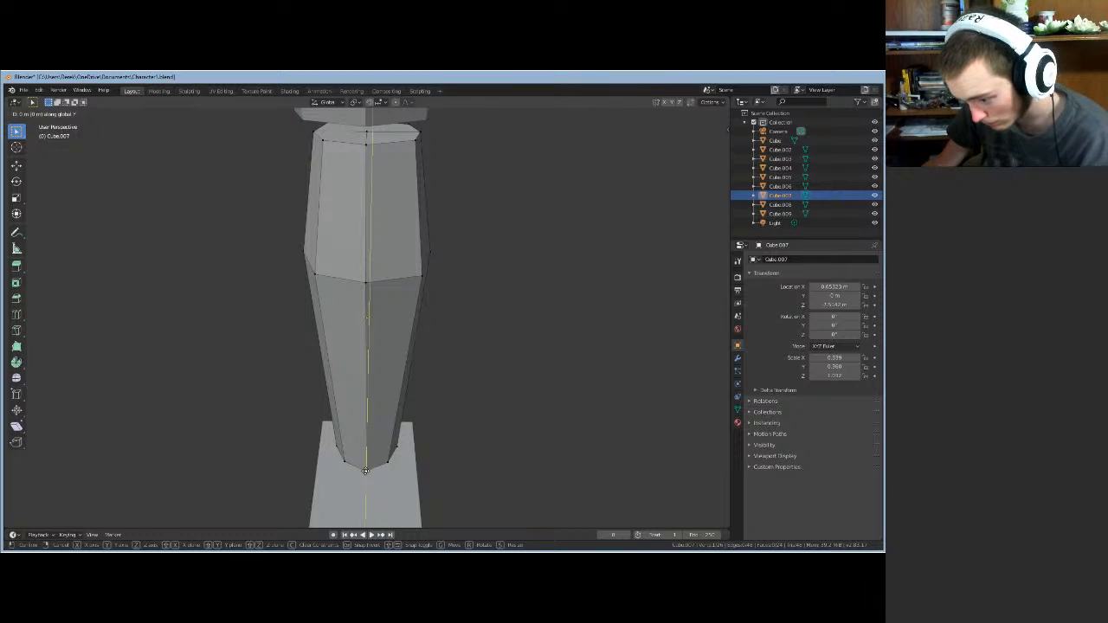
pyautogui.click(367, 472)
# - Toggle Edit Mode, then nudge the selected vertices along Y
pyautogui.moveTo(392, 462); pyautogui.dragTo(147, 461, button='middle')
pyautogui.scroll(-5, 242, 429)
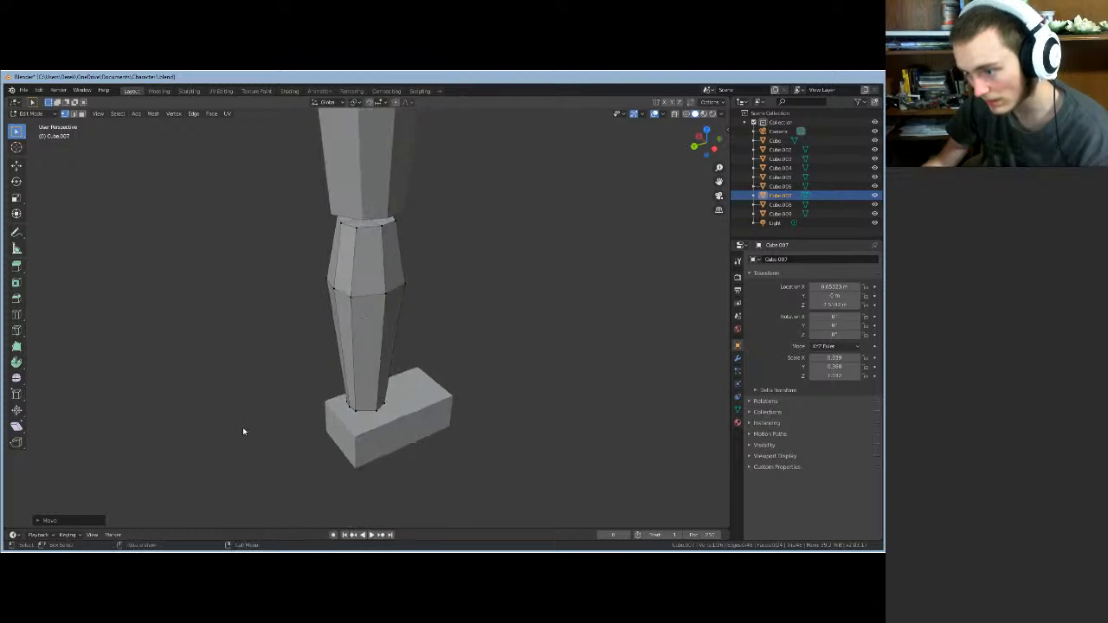
pyautogui.moveTo(509, 323); pyautogui.dragTo(373, 305, button='middle')
pyautogui.press('Tab')
pyautogui.press('Tab')
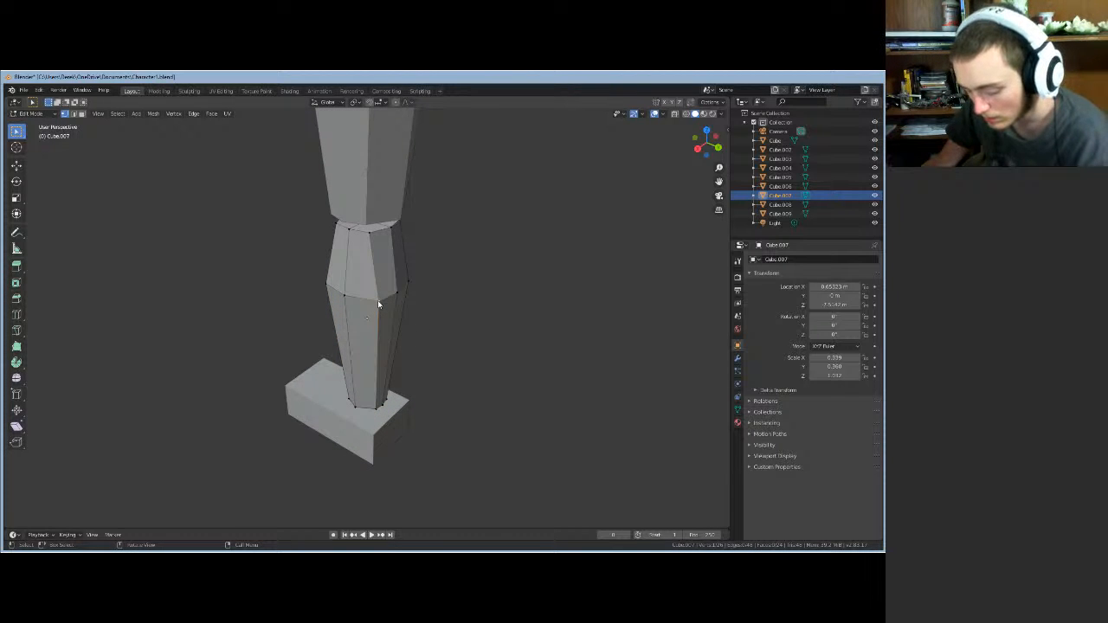
pyautogui.press('g')
pyautogui.press('y')
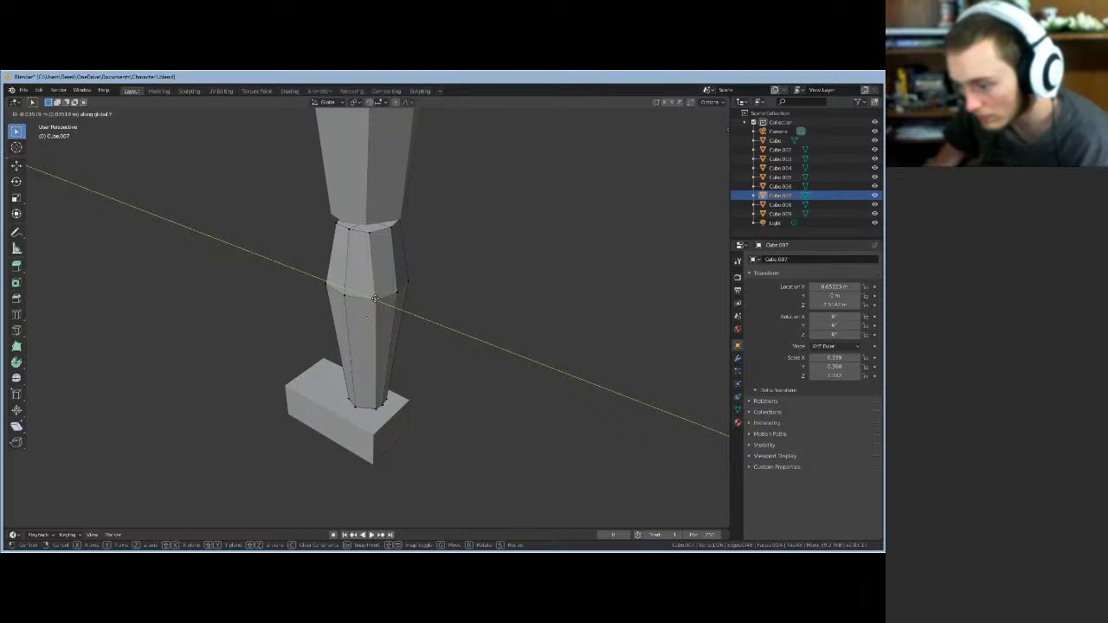
pyautogui.click(375, 301)
# - Make two more small Y adjustments to the selected vertices from a front view
pyautogui.moveTo(487, 304); pyautogui.dragTo(401, 303, button='middle')
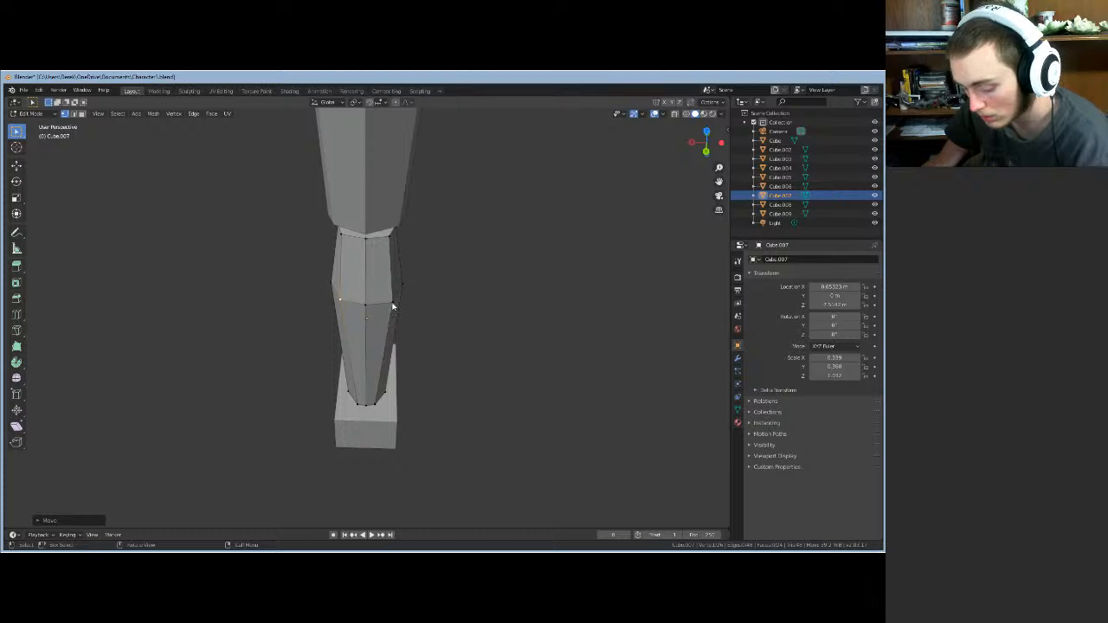
pyautogui.press('g')
pyautogui.press('y')
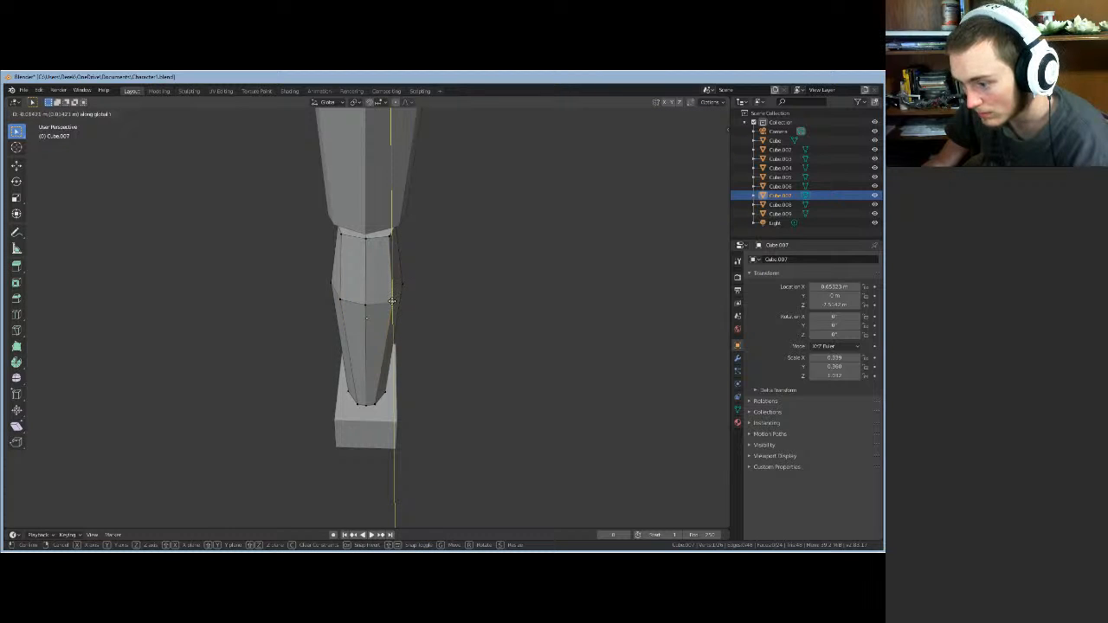
pyautogui.click(393, 301)
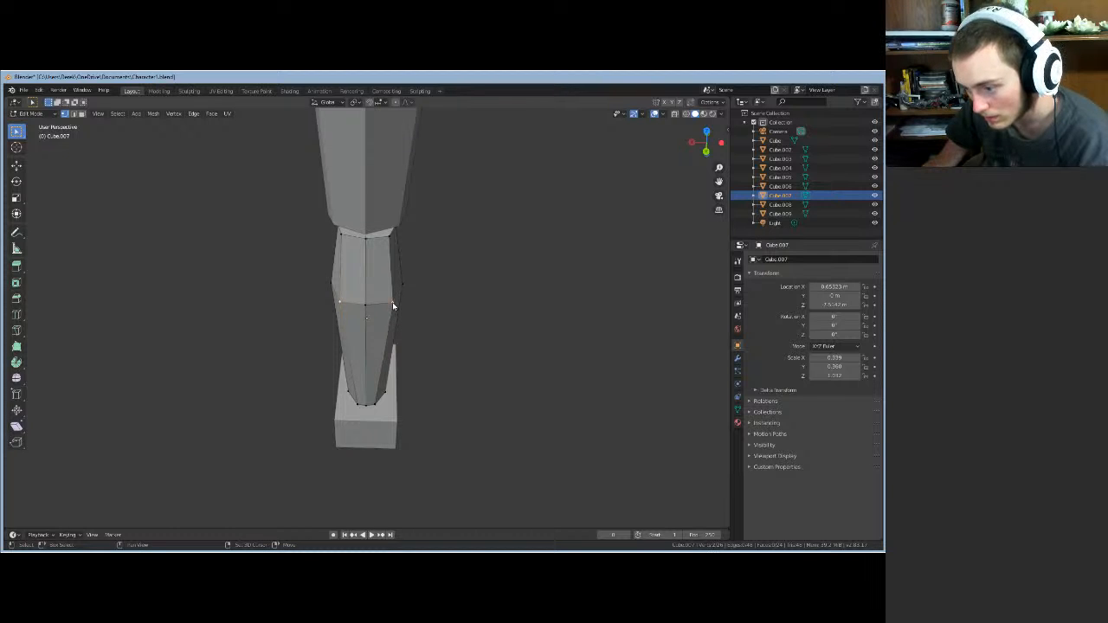
pyautogui.press('g')
pyautogui.press('y')
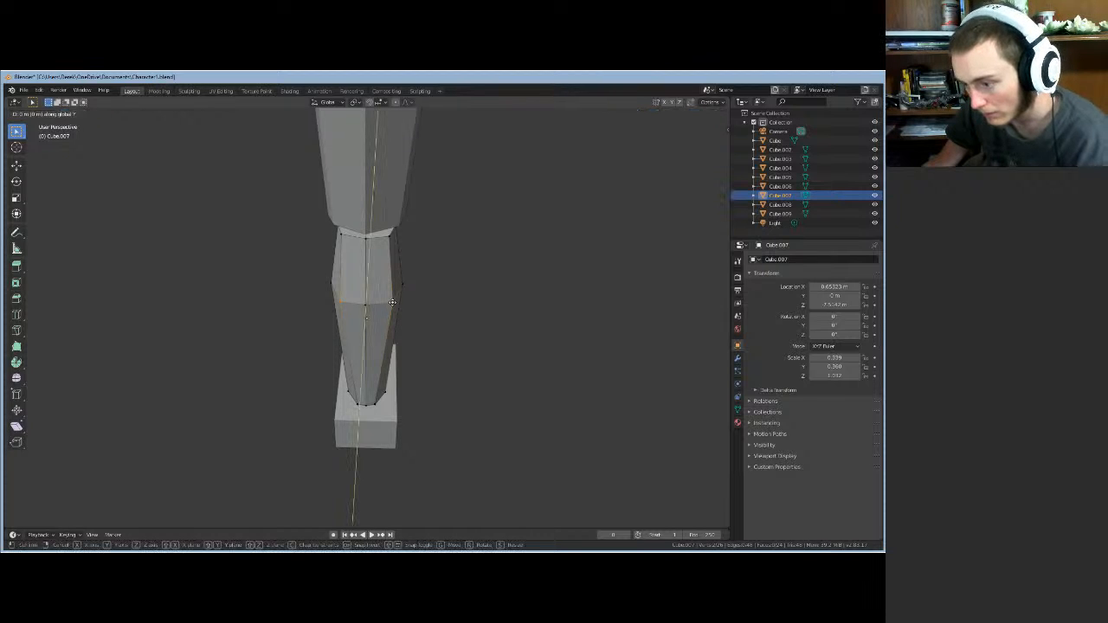
pyautogui.click(393, 300)
pyautogui.moveTo(416, 327)
pyautogui.mouseDown(button='middle')
pyautogui.moveTo(336, 321)
pyautogui.moveTo(406, 324)
pyautogui.mouseUp(button='middle')
# - Select two ankle vertices, checking them in Wireframe before returning to Solid shading
pyautogui.click(373, 421)
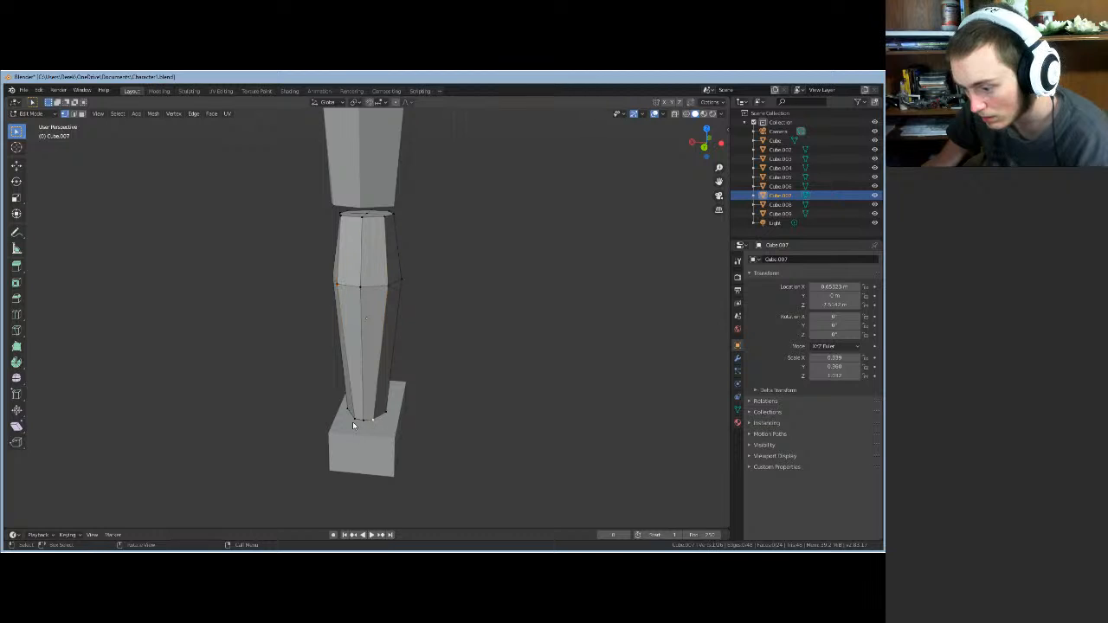
pyautogui.press('z')
pyautogui.click(356, 422)
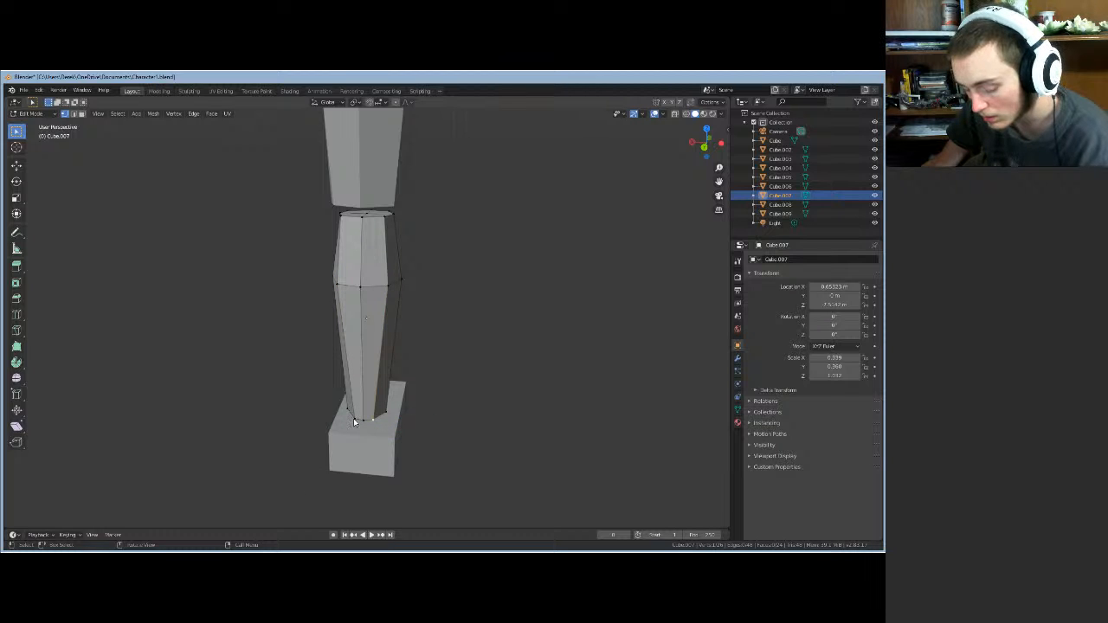
pyautogui.press('z')
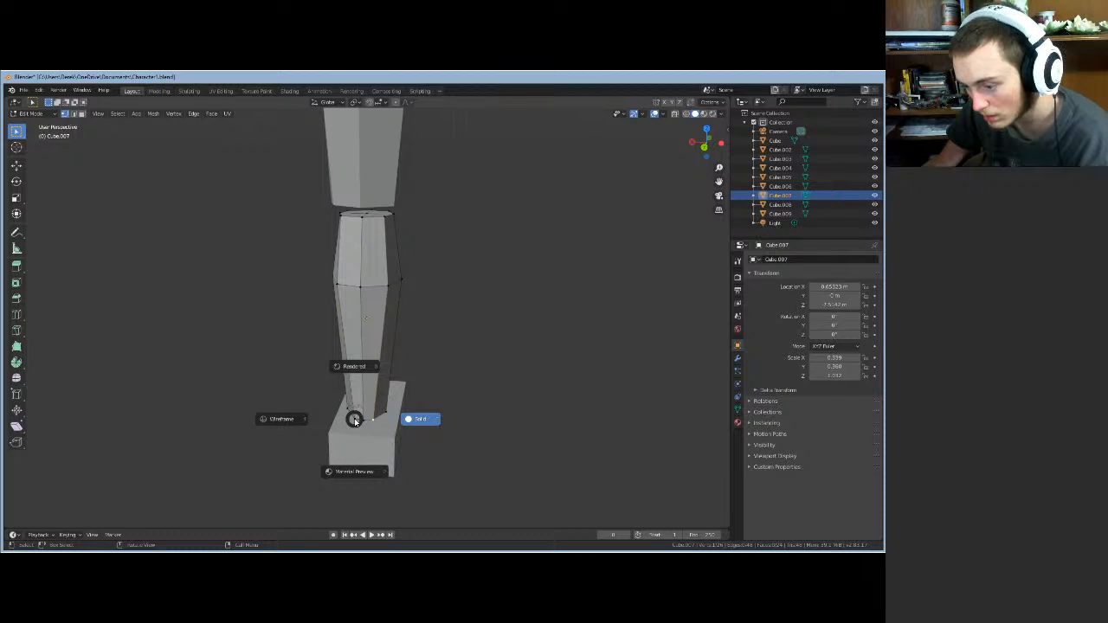
pyautogui.click(266, 329)
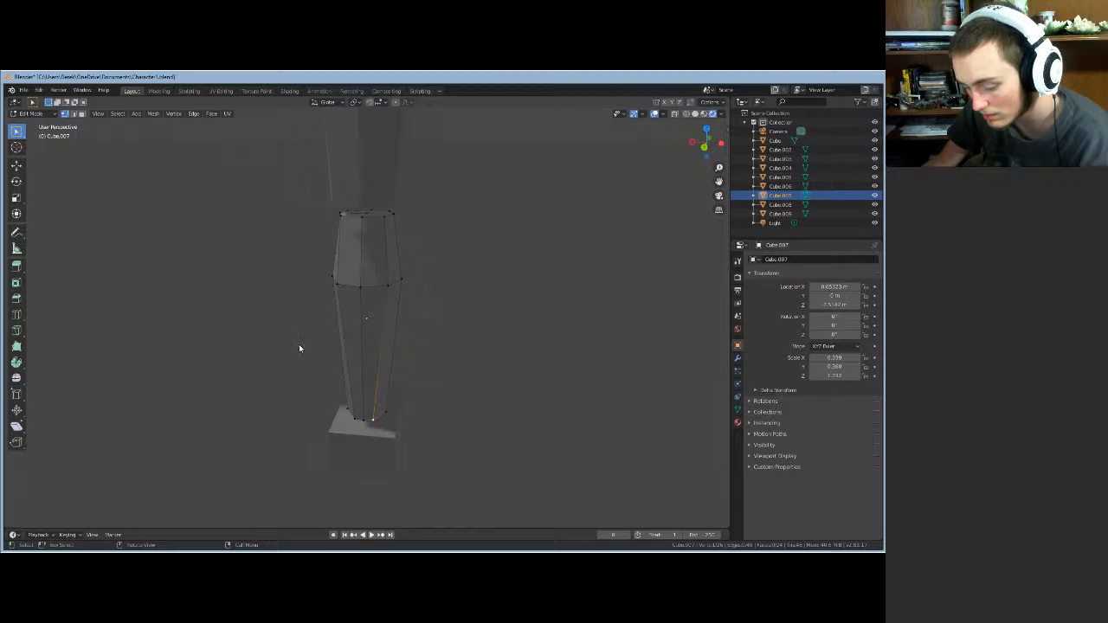
pyautogui.press('z')
pyautogui.click(381, 347)
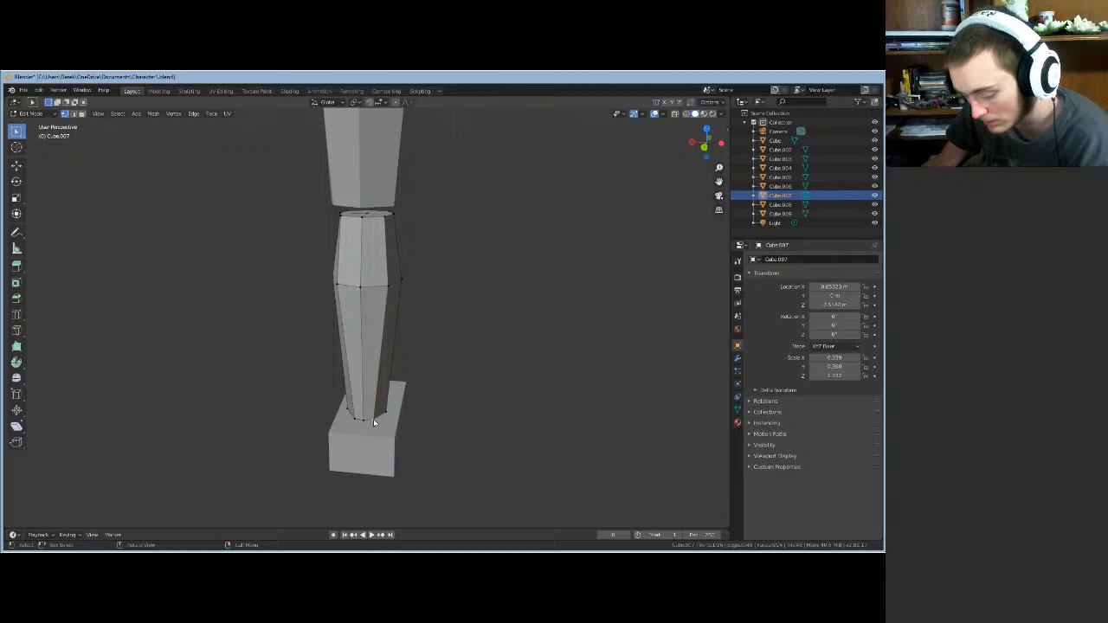
# - Shift the ankle vertices along X in two moves, then clear the selection
pyautogui.press('g')
pyautogui.press('x')
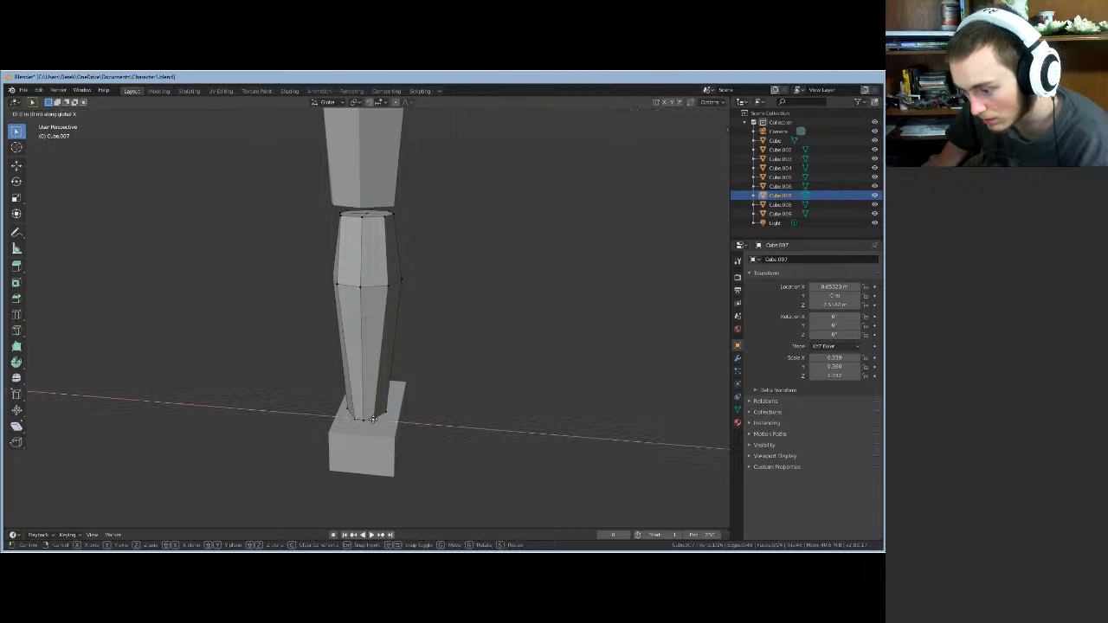
pyautogui.click(363, 421)
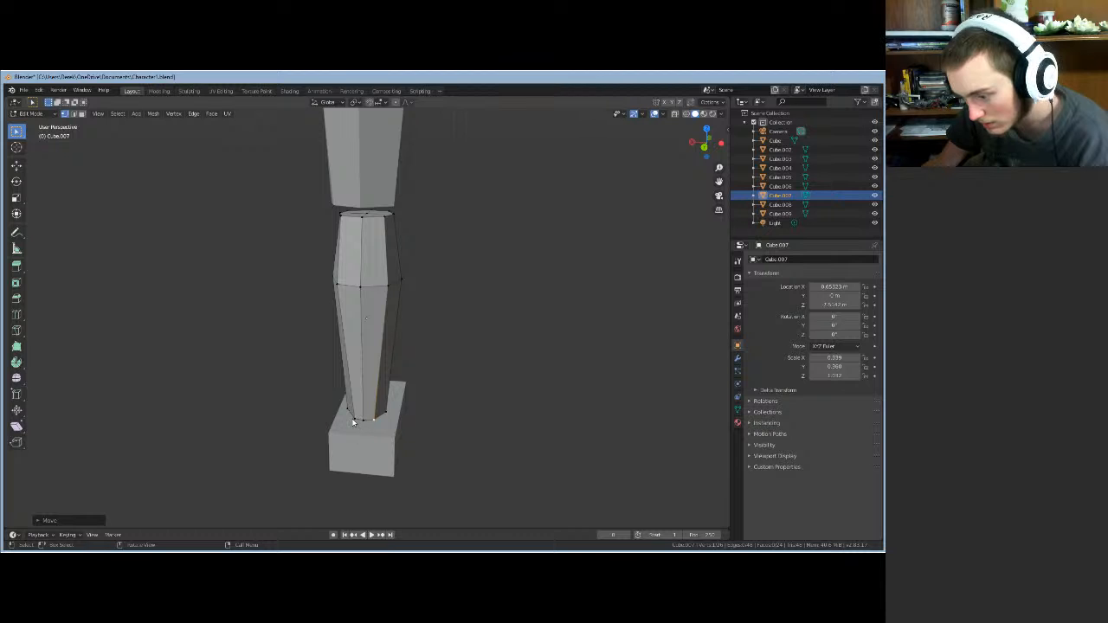
pyautogui.press('g')
pyautogui.press('x')
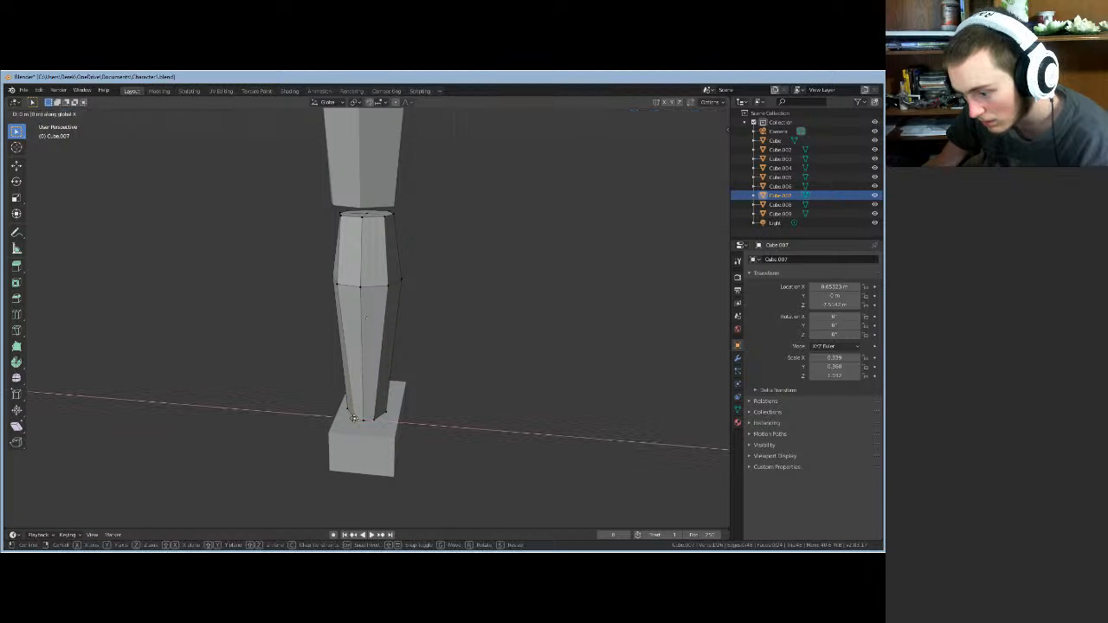
pyautogui.click(354, 422)
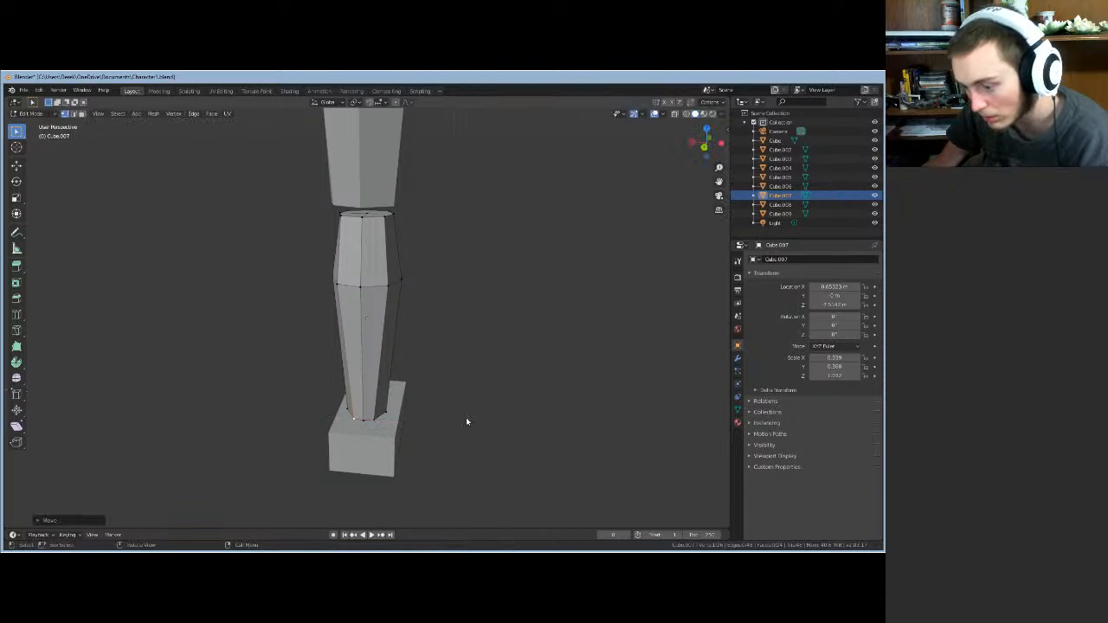
pyautogui.click(465, 419)
# - Inspect the tapered shin and foot from several angles in Object Mode, then re-enter Edit Mode
pyautogui.press('Tab')
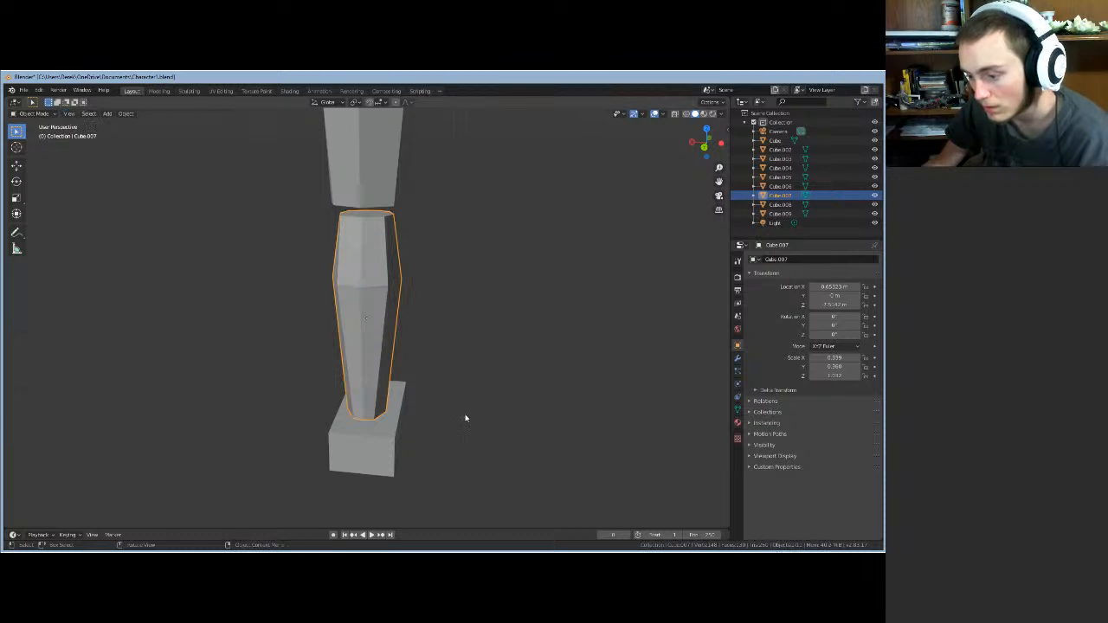
pyautogui.click(478, 409)
pyautogui.moveTo(480, 408); pyautogui.dragTo(282, 422, button='middle')
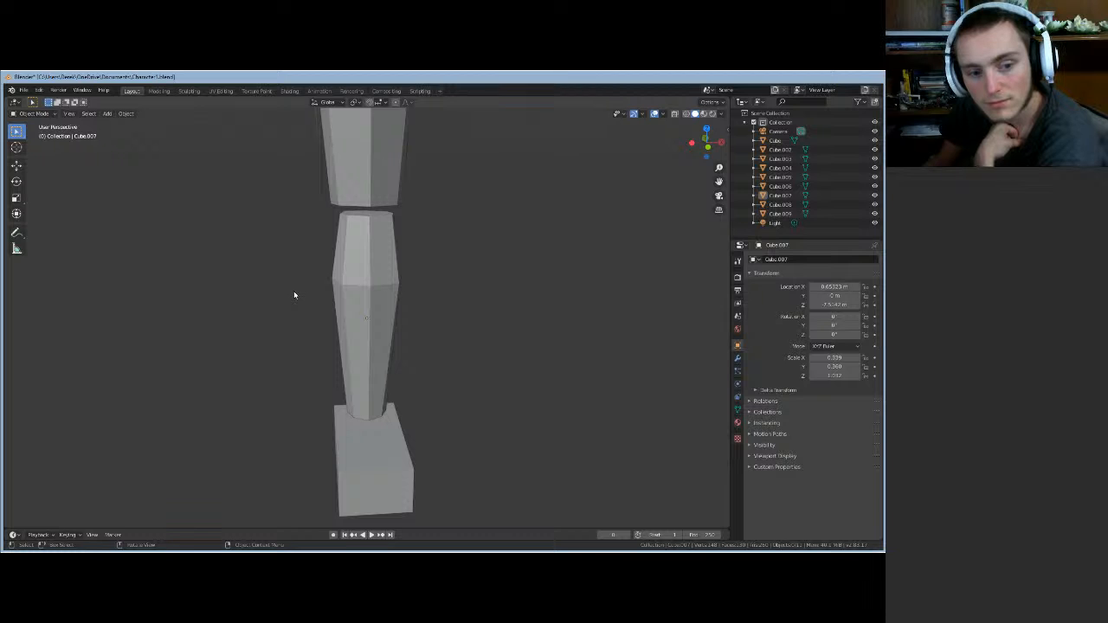
pyautogui.moveTo(294, 295); pyautogui.dragTo(205, 285, button='middle')
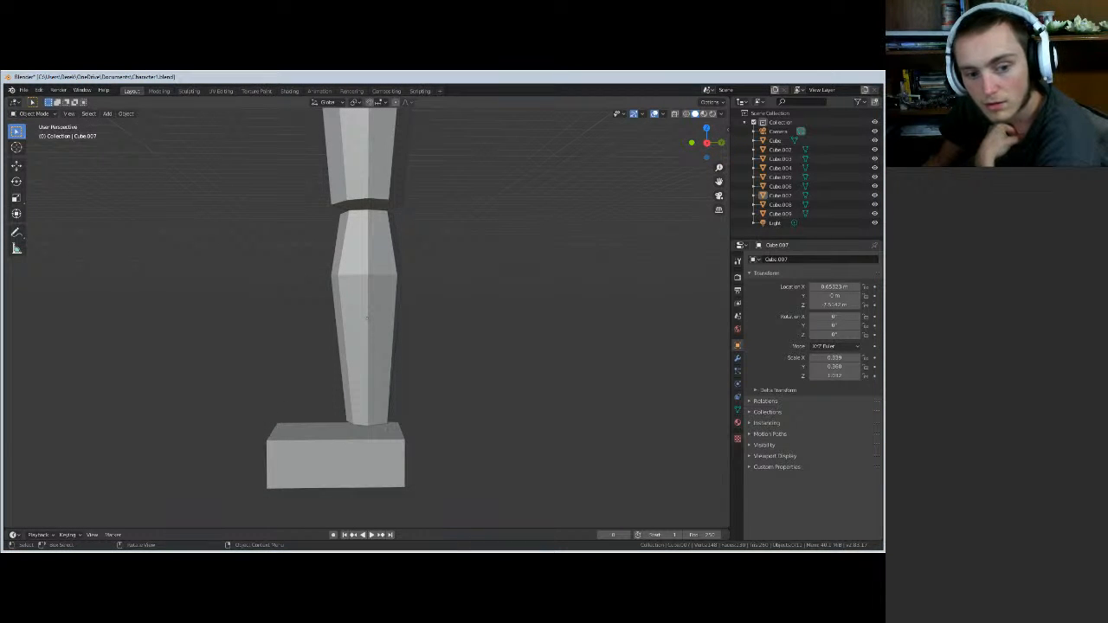
pyautogui.moveTo(425, 338); pyautogui.dragTo(364, 324, button='middle')
pyautogui.scroll(1, 376, 331)
pyautogui.press('Tab')
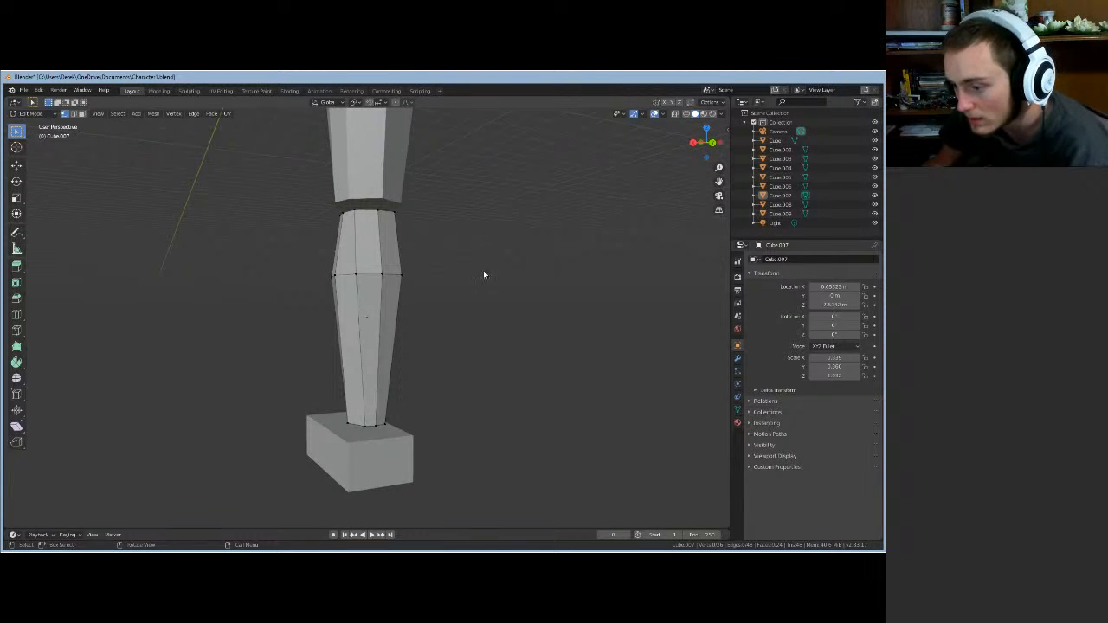
# - Shift the lower leg's middle vertex ring along Y
pyautogui.moveTo(484, 274); pyautogui.dragTo(412, 309, button='middle')
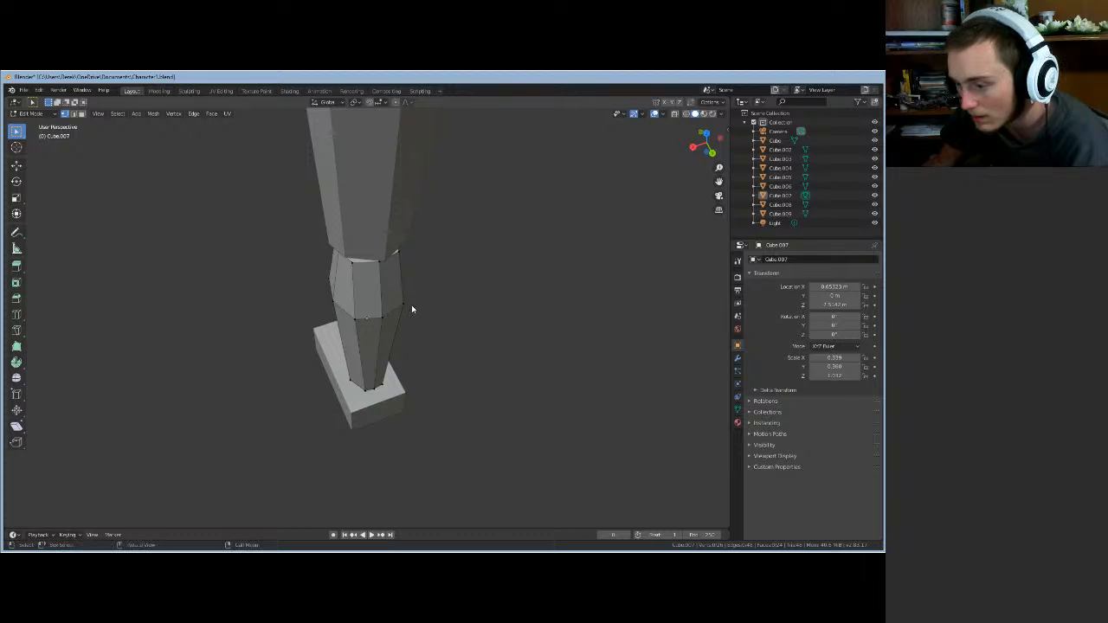
pyautogui.click(404, 303)
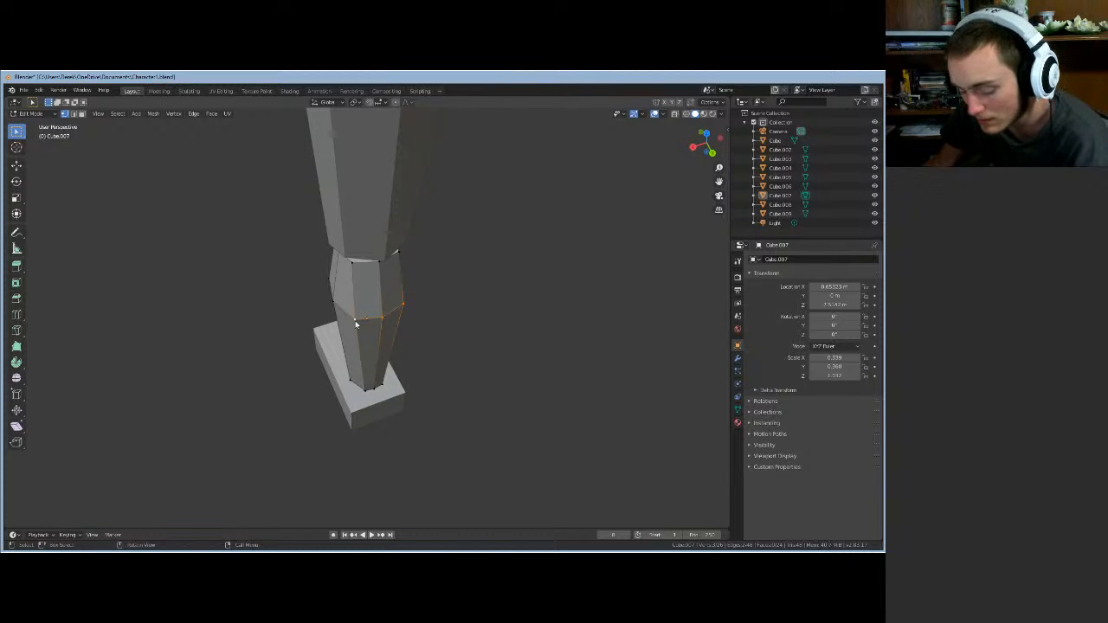
pyautogui.press('g')
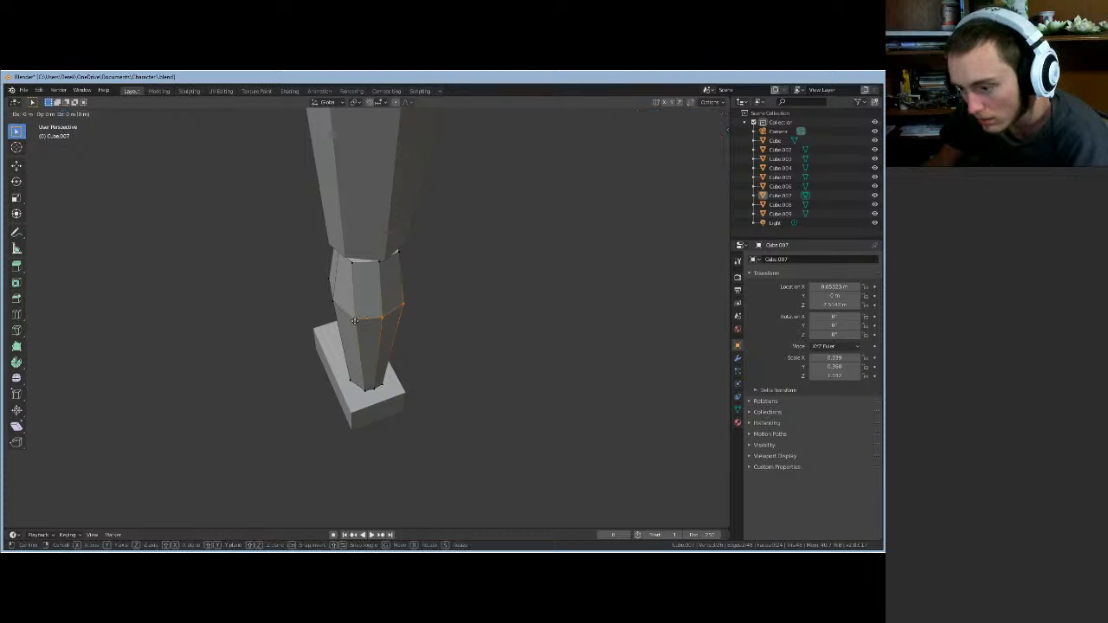
pyautogui.press('y')
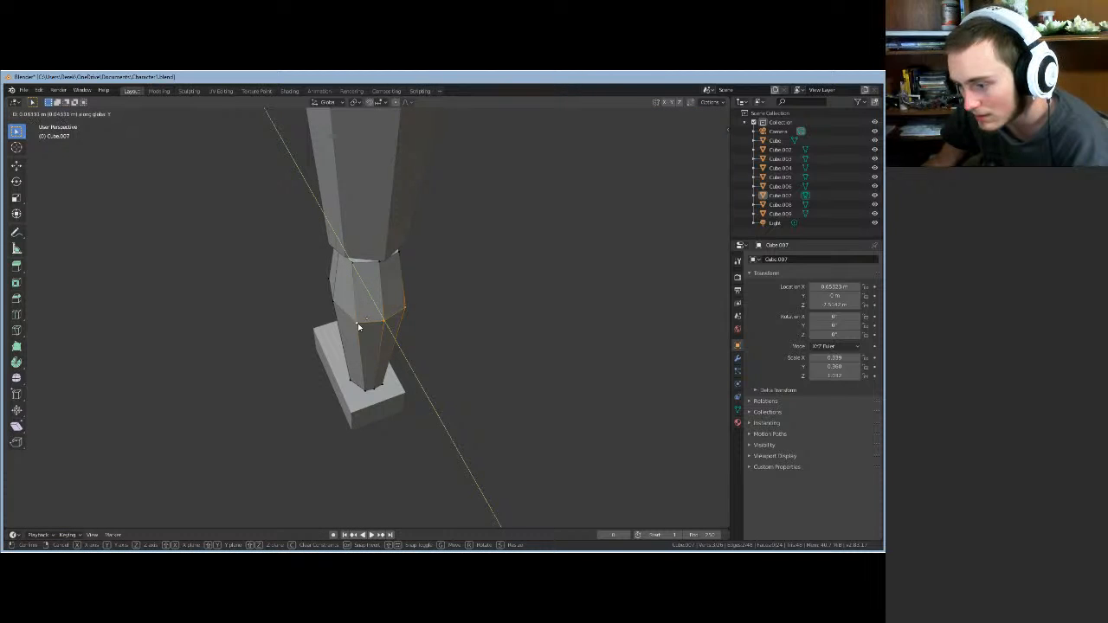
pyautogui.click(359, 327)
# - Move a vertical edge loop of the lower leg slightly along Y, then along X
pyautogui.moveTo(426, 319); pyautogui.dragTo(428, 287, button='middle')
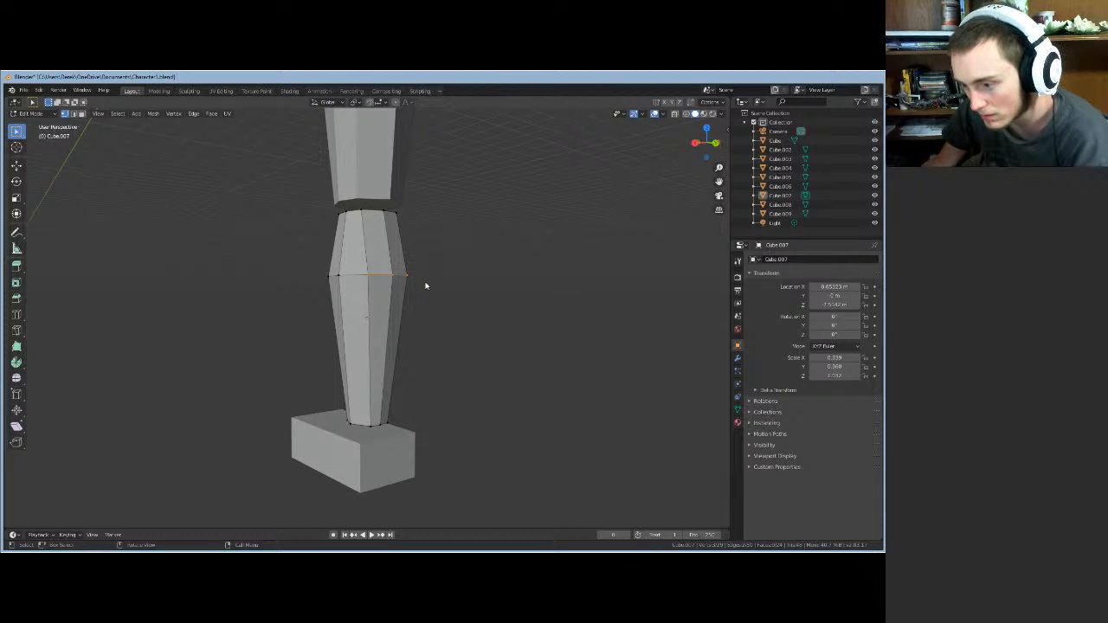
pyautogui.keyDown('alt'); pyautogui.click(425, 286); pyautogui.keyUp('alt')
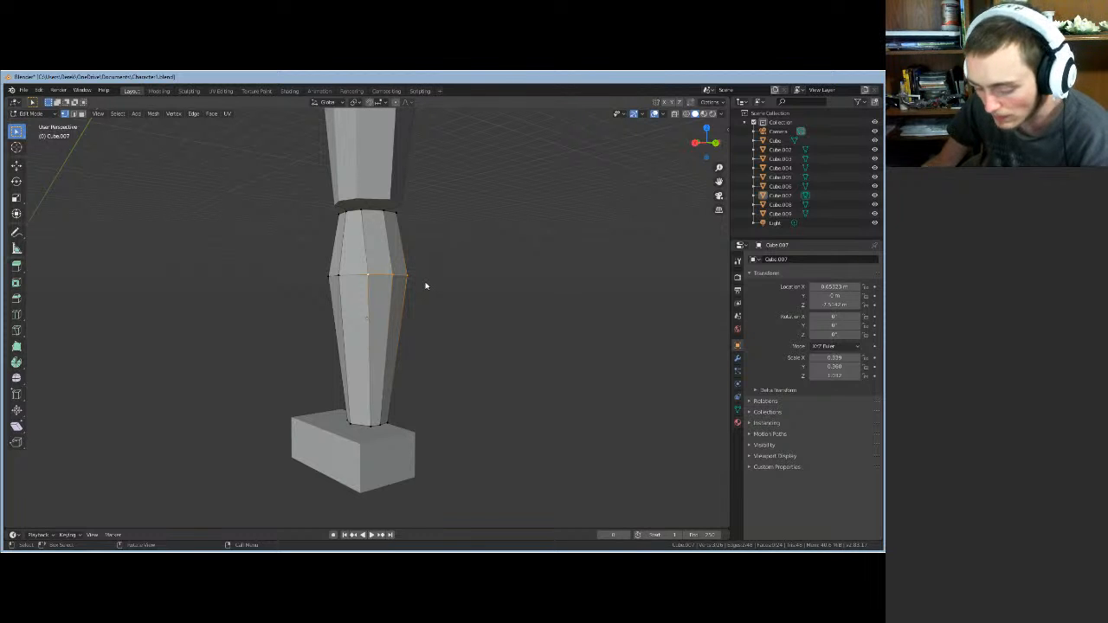
pyautogui.press('g')
pyautogui.press('y')
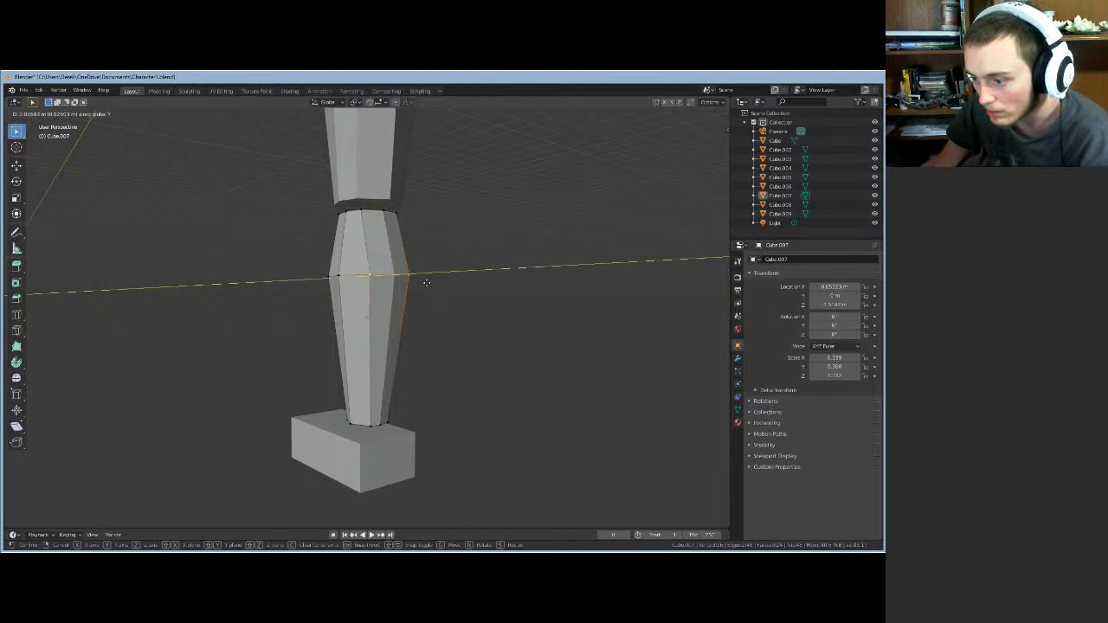
pyautogui.click(428, 283)
pyautogui.moveTo(436, 288); pyautogui.dragTo(489, 290, button='middle')
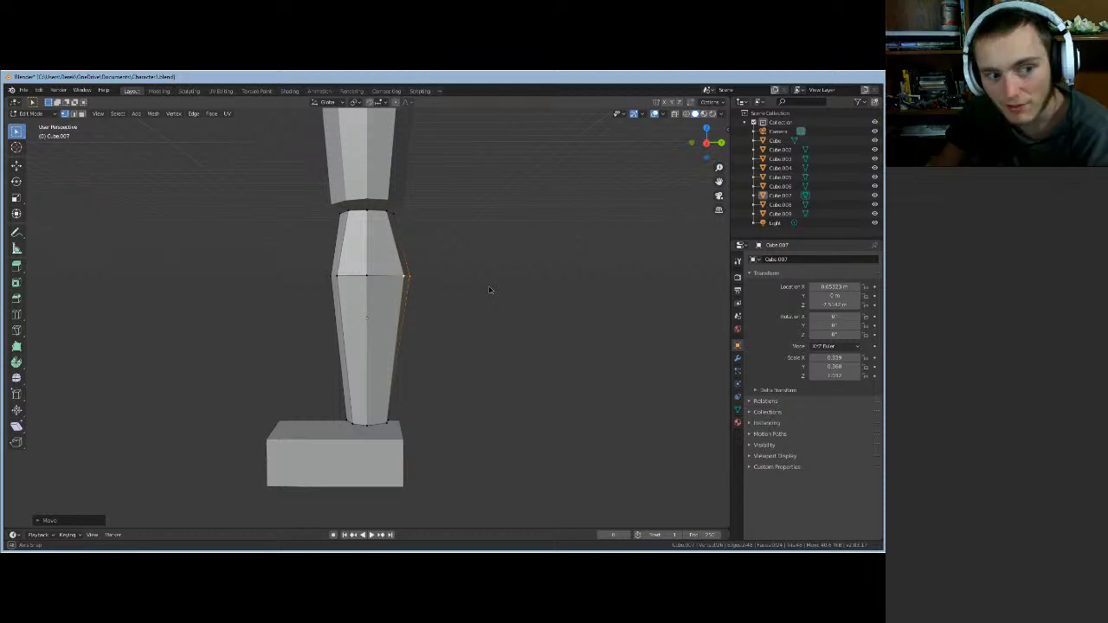
pyautogui.moveTo(489, 290); pyautogui.dragTo(411, 297, button='middle')
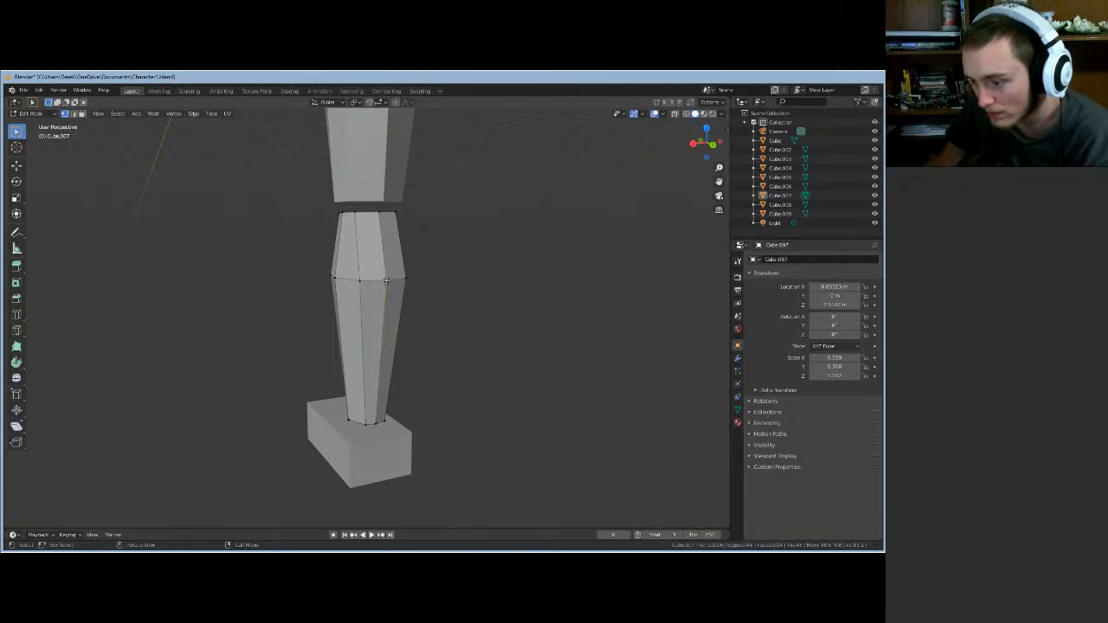
pyautogui.press('g')
pyautogui.press('x')
pyautogui.click(406, 300)
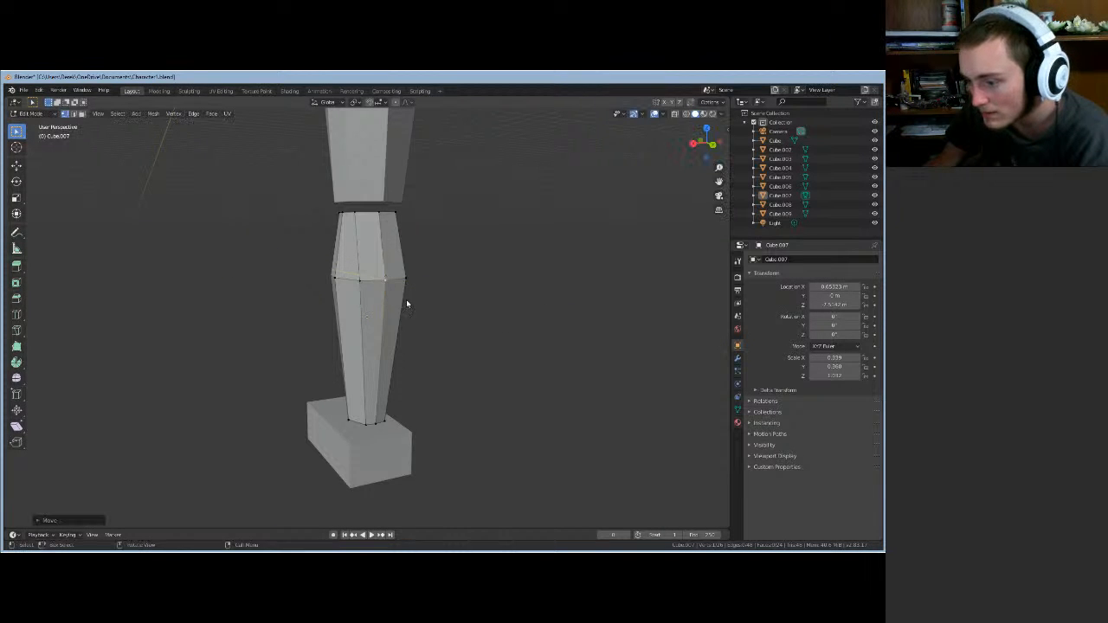
# - Switch back to Object Mode with the calf shaping finished
pyautogui.moveTo(406, 299); pyautogui.dragTo(502, 312, button='middle')
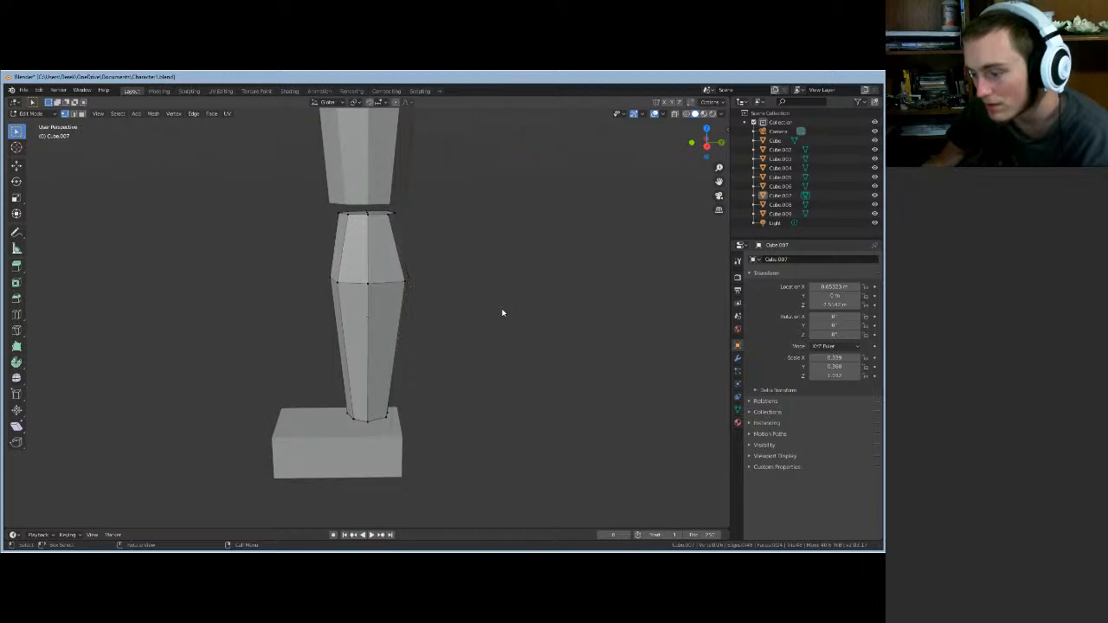
pyautogui.scroll(-5, 502, 312)
pyautogui.press('Tab')
pyautogui.scroll(4, 462, 318)
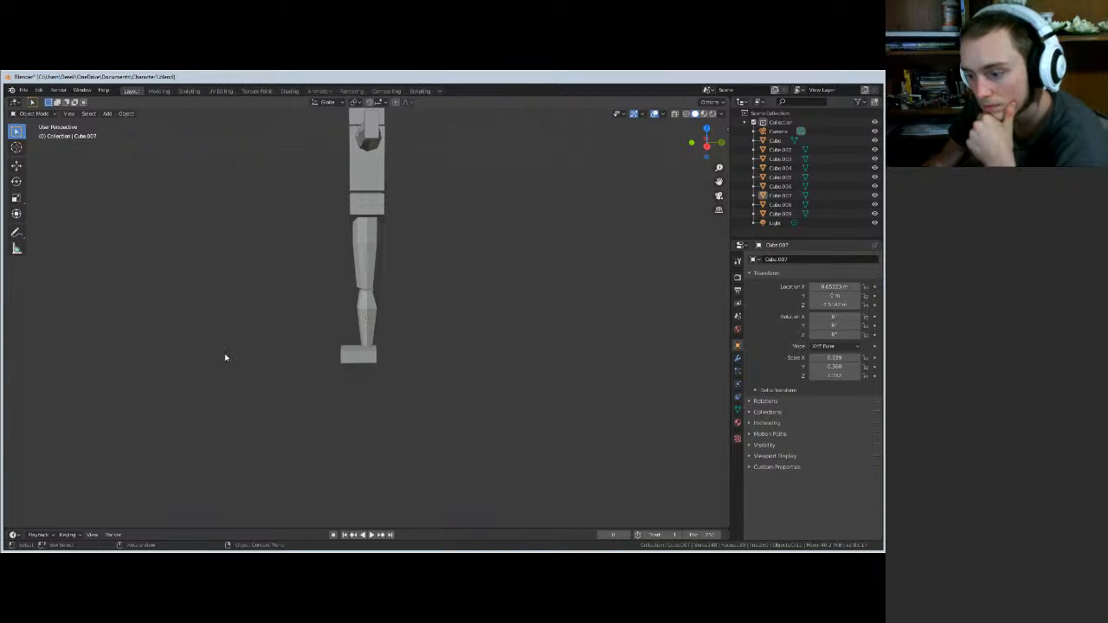
# - Select the foot block Cube.009 and enter Edit Mode on it
pyautogui.scroll(4, 321, 358)
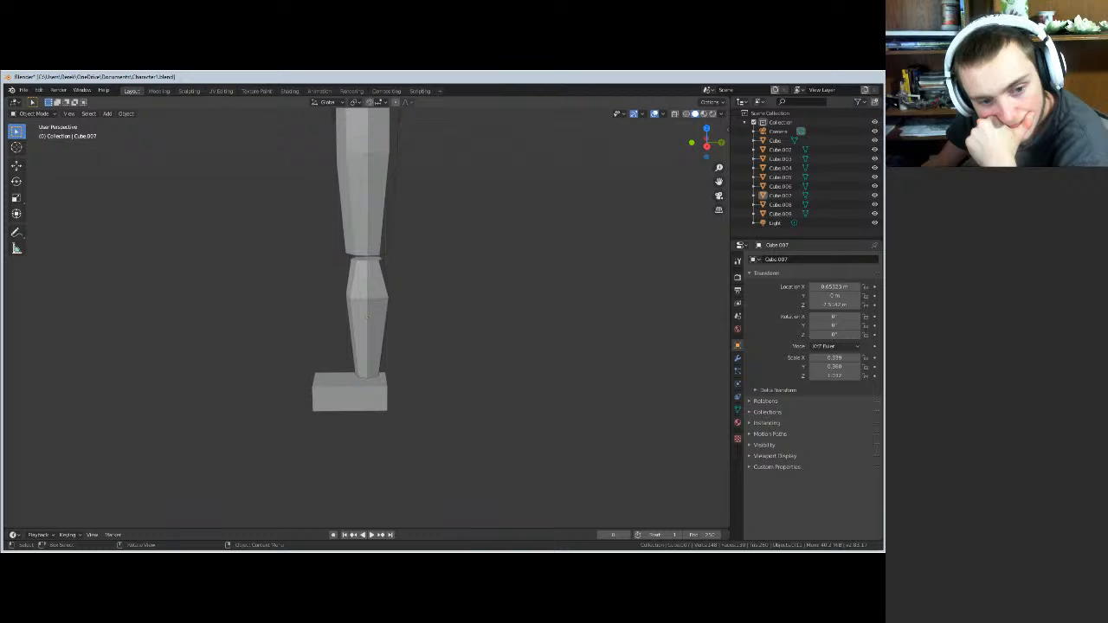
pyautogui.click(329, 392)
pyautogui.press('Tab')
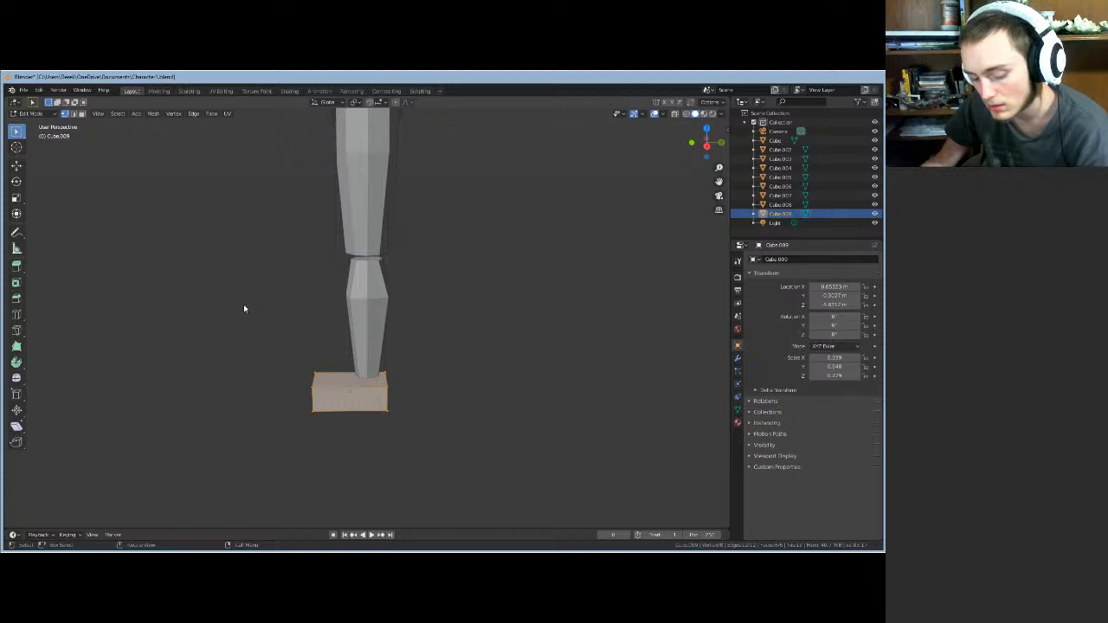
# - Add an edge loop across the foot block
pyautogui.hotkey('ctrl', 'r')
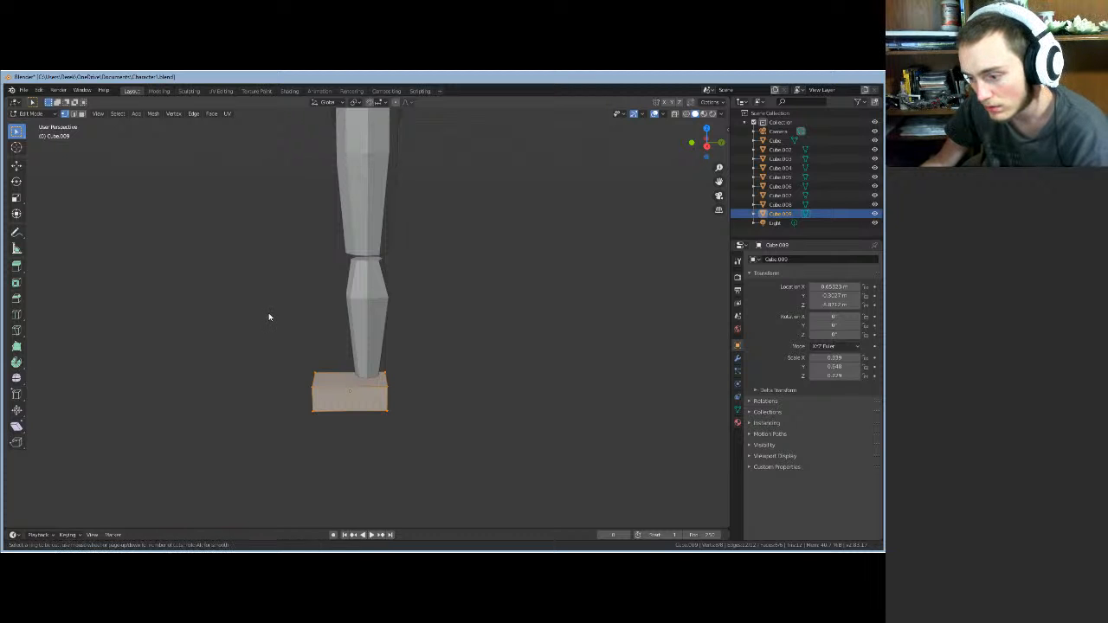
pyautogui.click(344, 391)
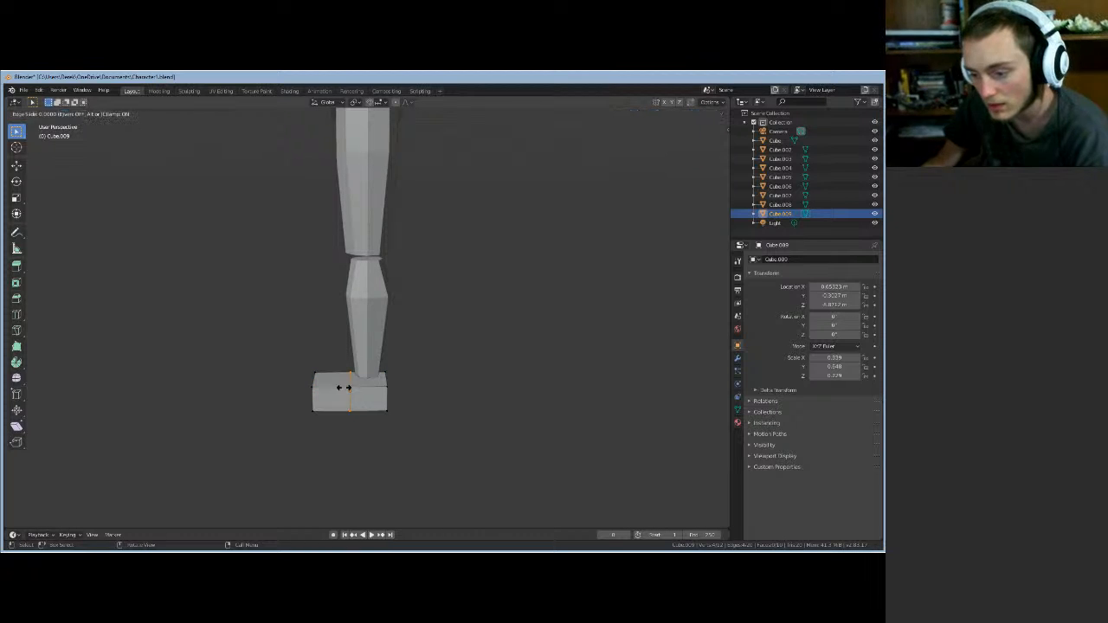
pyautogui.click(332, 387)
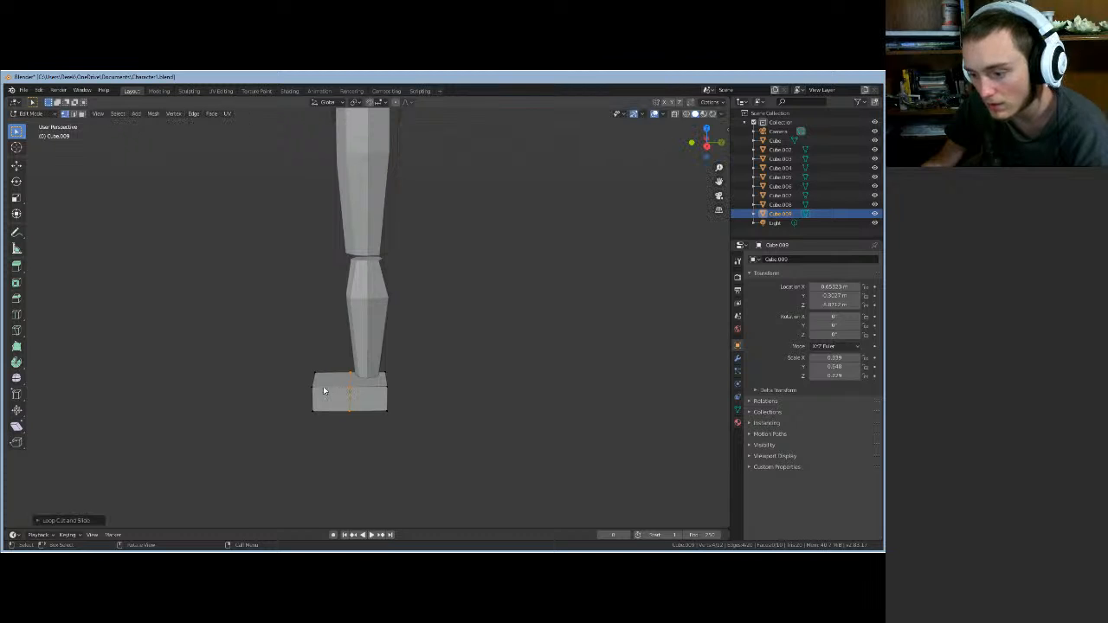
pyautogui.moveTo(240, 389); pyautogui.dragTo(199, 197, button='middle')
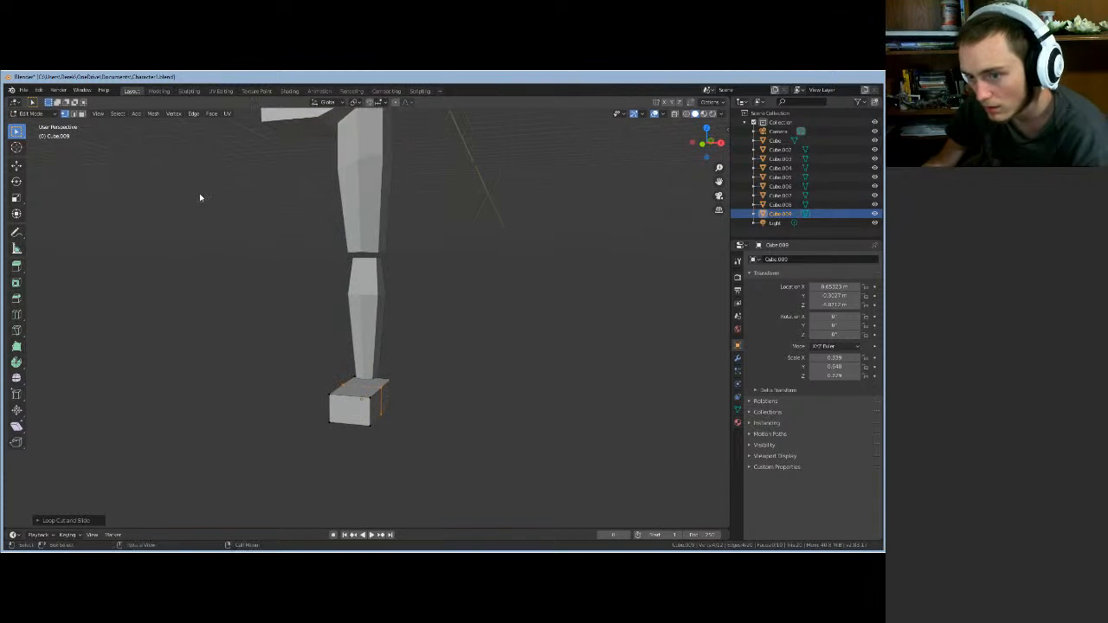
# - Select the foot's top front edge and lower it along Z
pyautogui.click(74, 114)
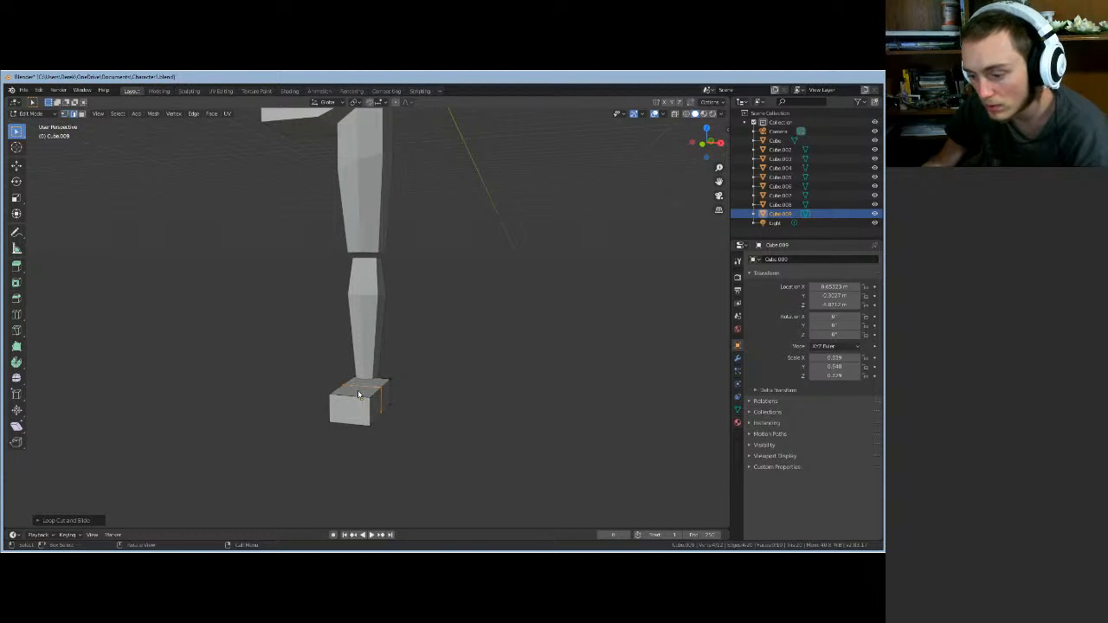
pyautogui.click(355, 400)
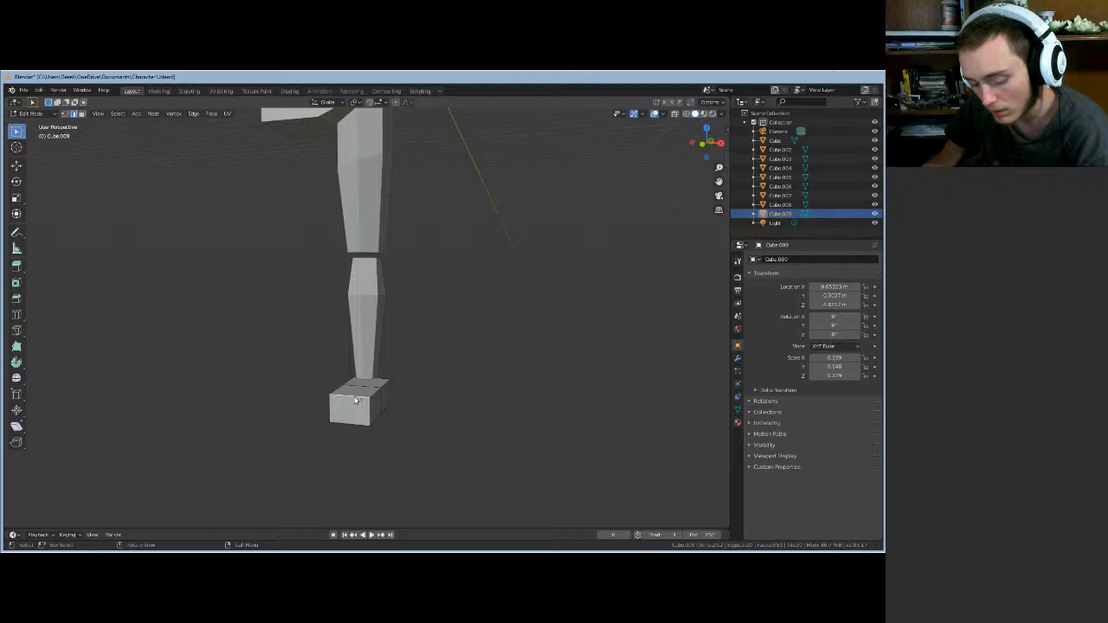
pyautogui.press('z')
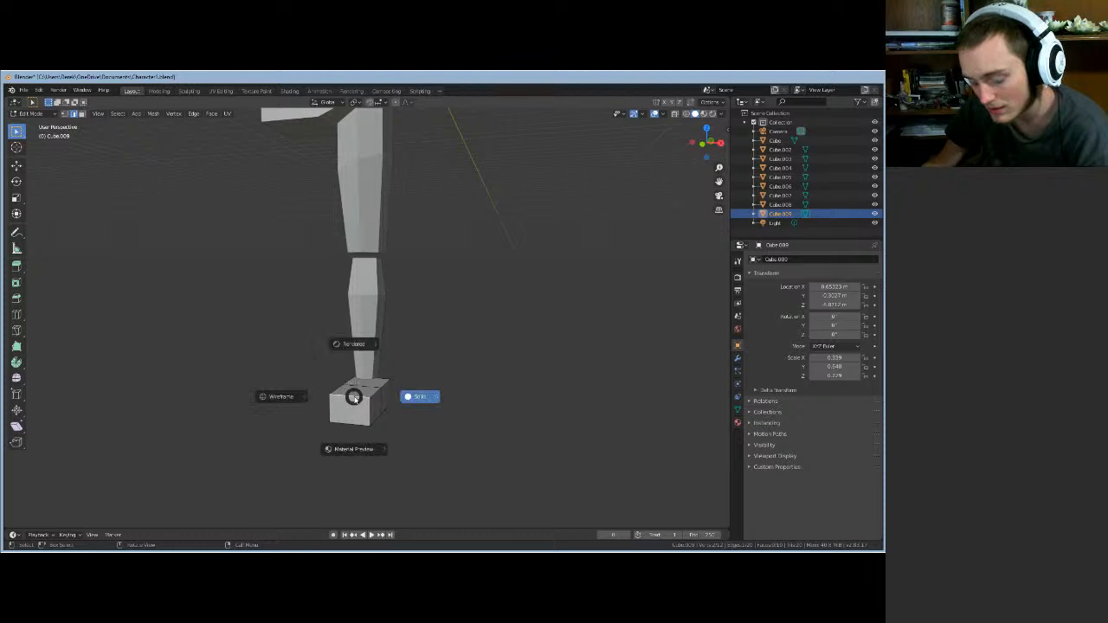
pyautogui.press('Escape')
pyautogui.press('g')
pyautogui.press('z')
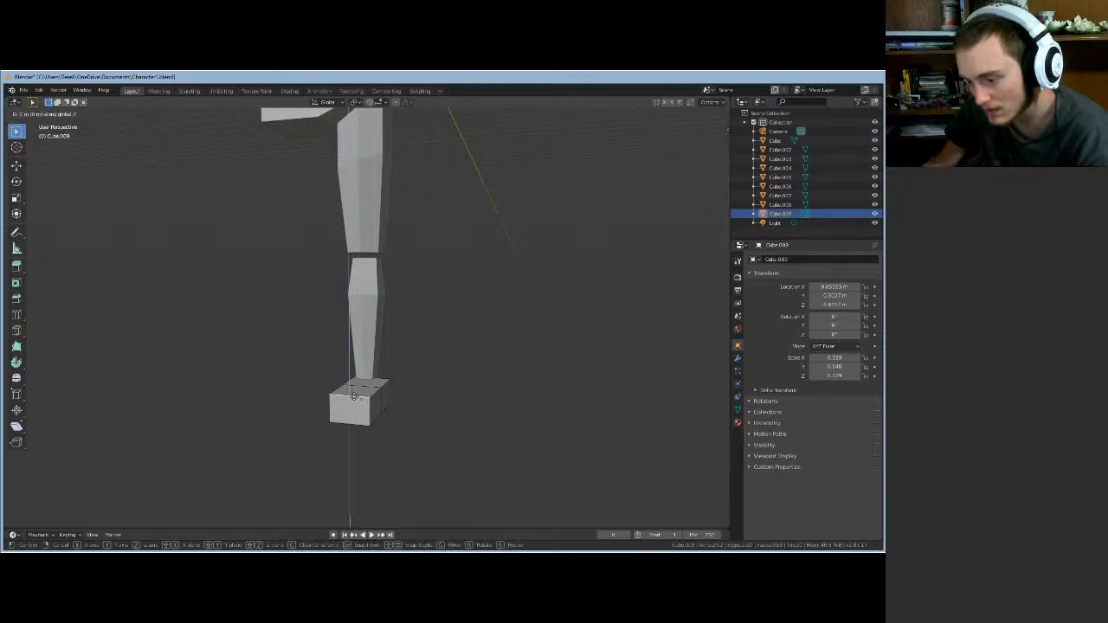
pyautogui.click(355, 414)
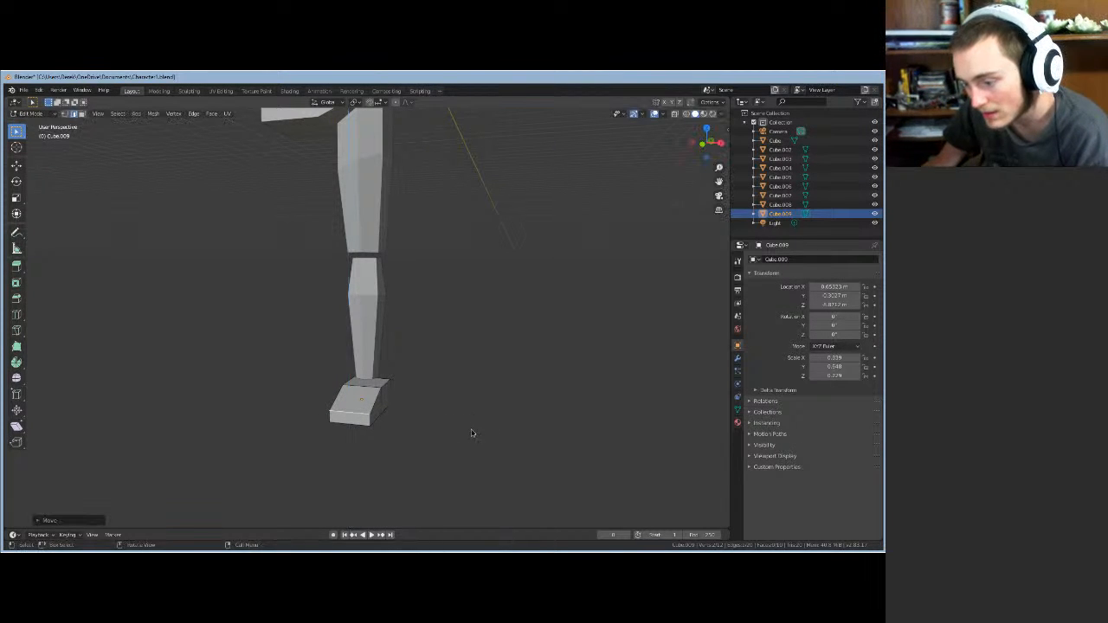
# - From a side view, readjust the toe edge's height along Z
pyautogui.moveTo(470, 436); pyautogui.dragTo(482, 416, button='middle')
pyautogui.press('g')
pyautogui.press('z')
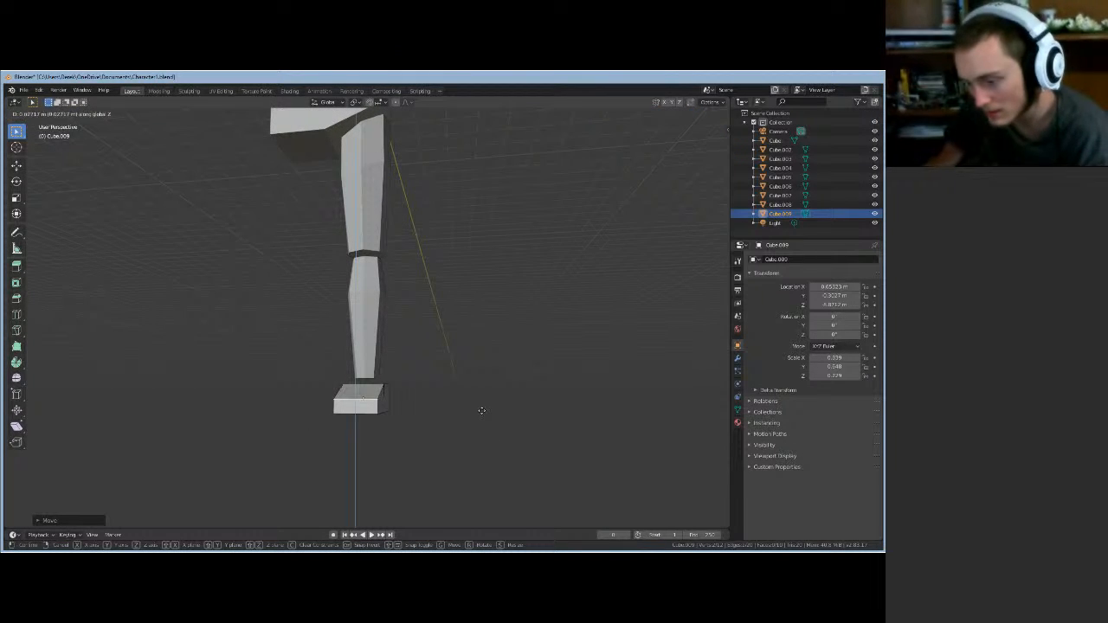
pyautogui.click(482, 413)
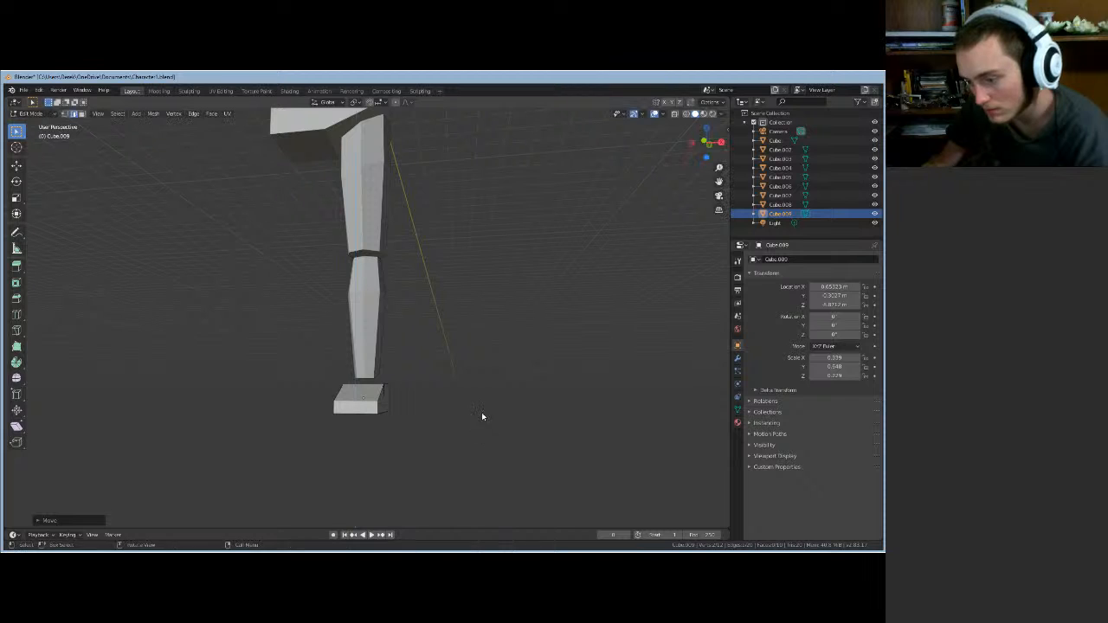
# - Orbit to a near-front view and zoom in on the foot
pyautogui.moveTo(481, 413); pyautogui.dragTo(398, 413, button='middle')
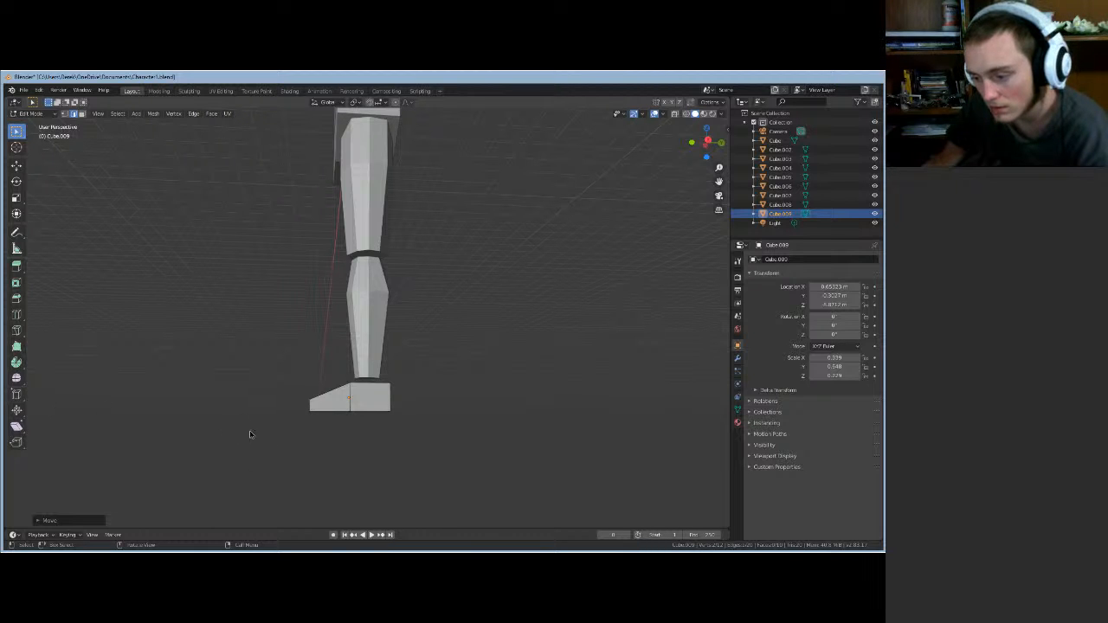
pyautogui.moveTo(249, 431); pyautogui.dragTo(348, 449, button='middle')
pyautogui.scroll(-7, 336, 438)
pyautogui.moveTo(326, 391); pyautogui.dragTo(297, 377, button='middle')
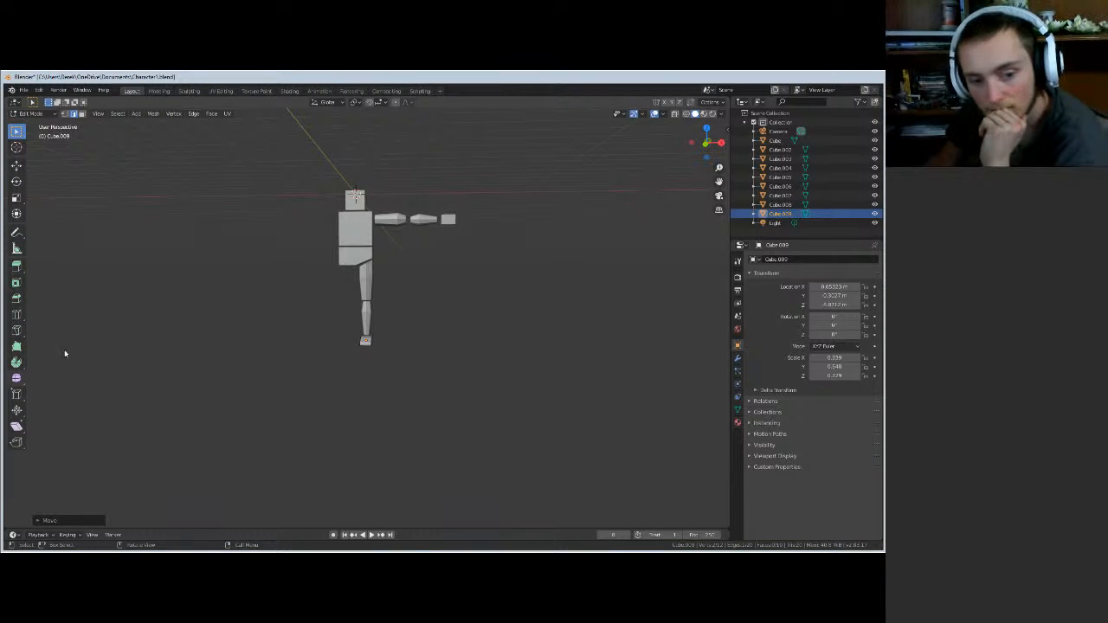
pyautogui.scroll(4, 371, 384)
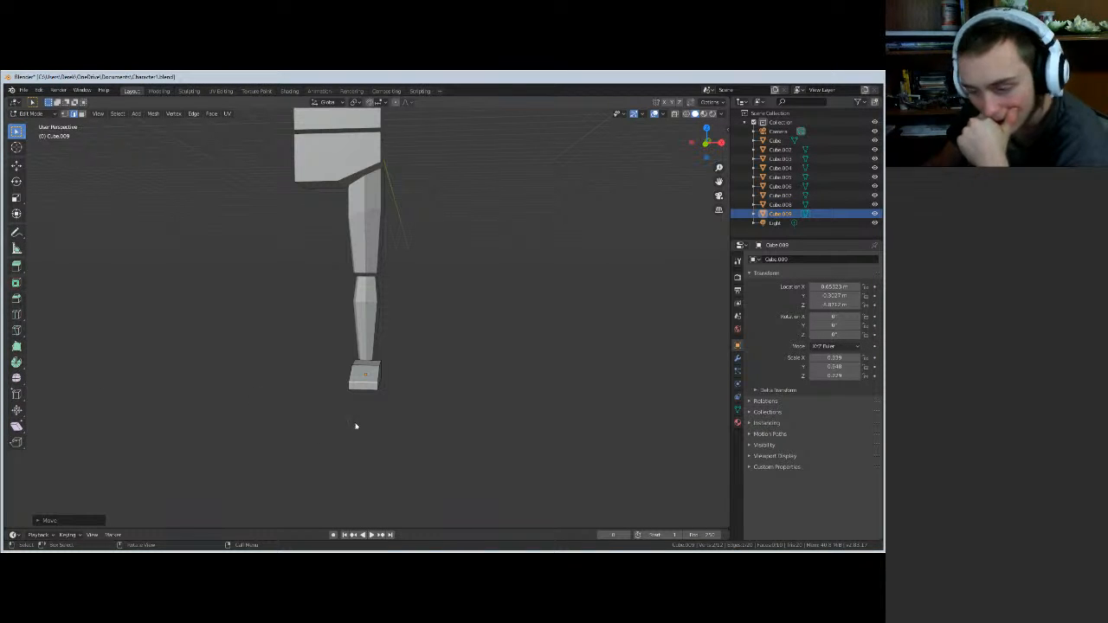
pyautogui.scroll(2, 386, 428)
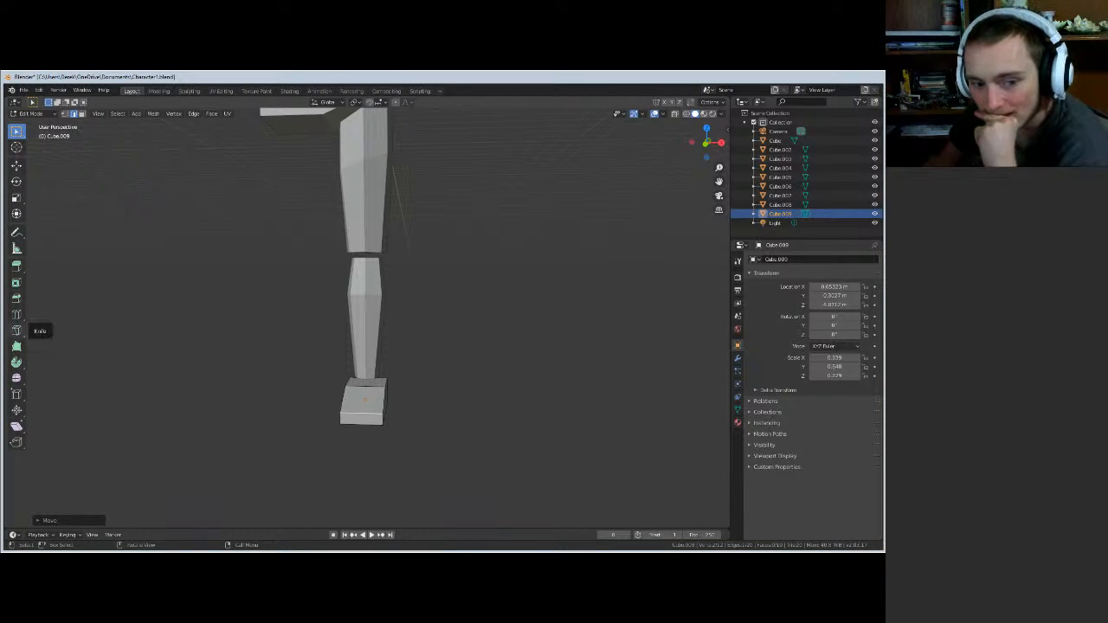
# - Add a horizontal edge loop to the foot block
pyautogui.click(236, 344)
pyautogui.scroll(1, 362, 408)
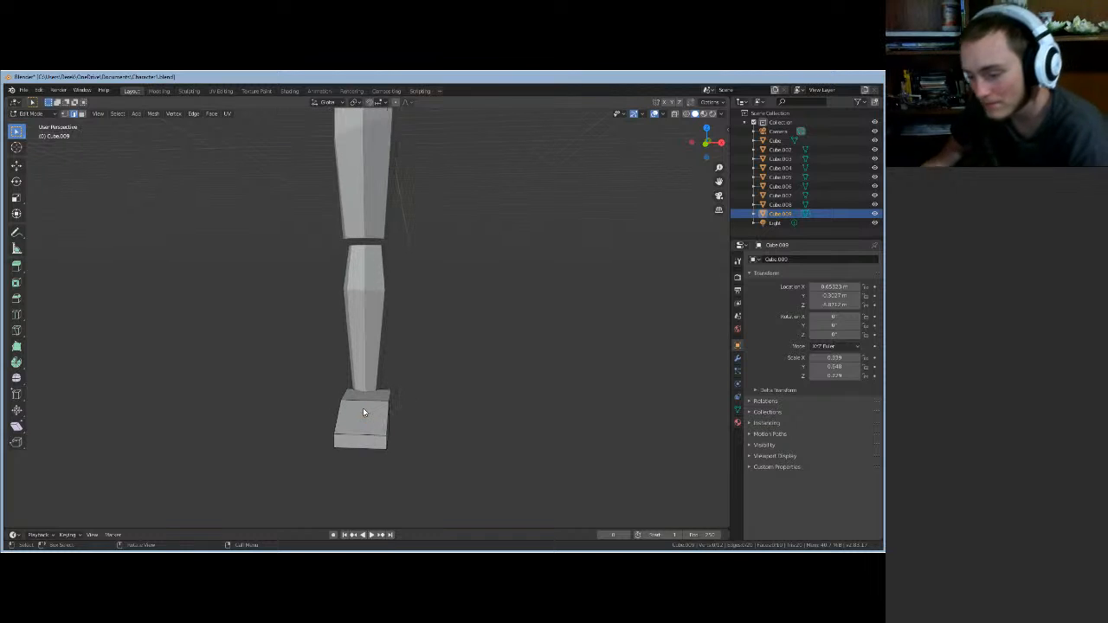
pyautogui.click(361, 425)
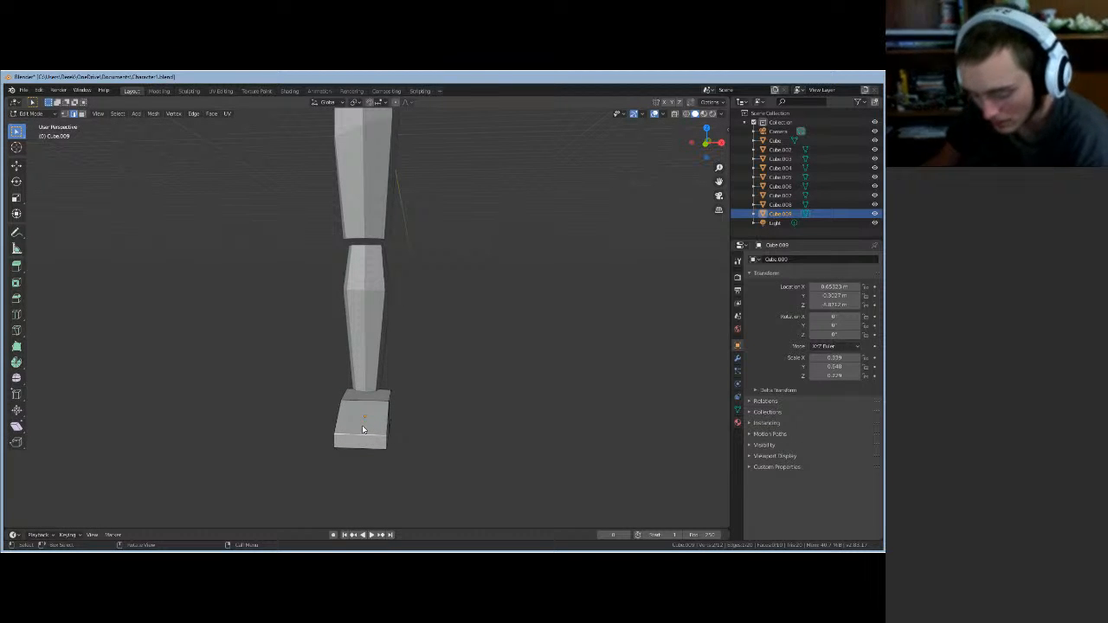
pyautogui.hotkey('ctrl', 'r')
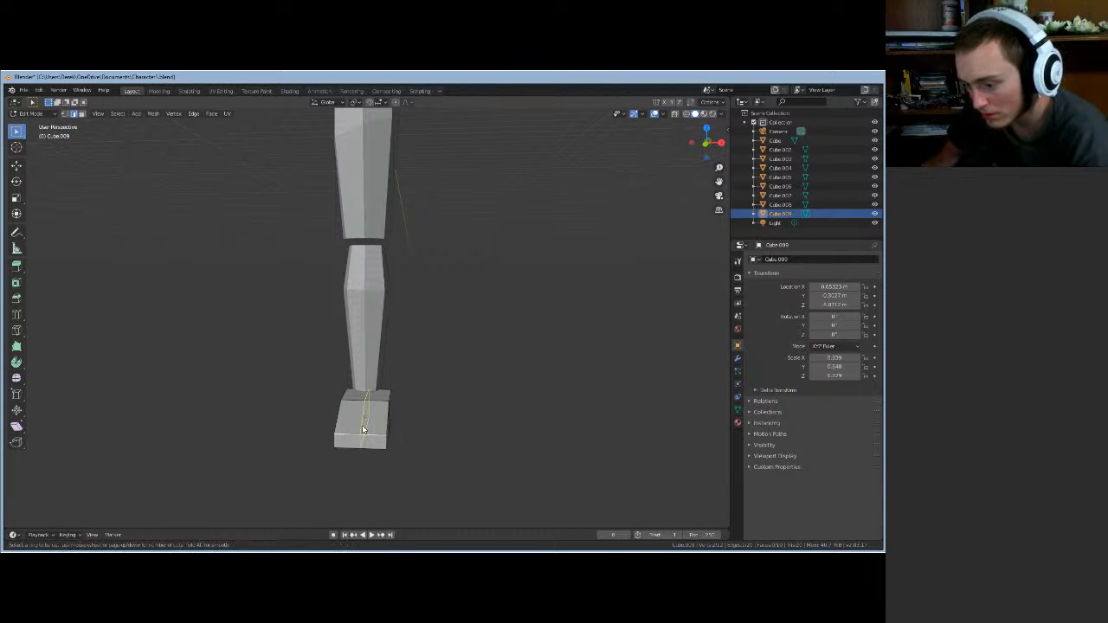
pyautogui.click(363, 430)
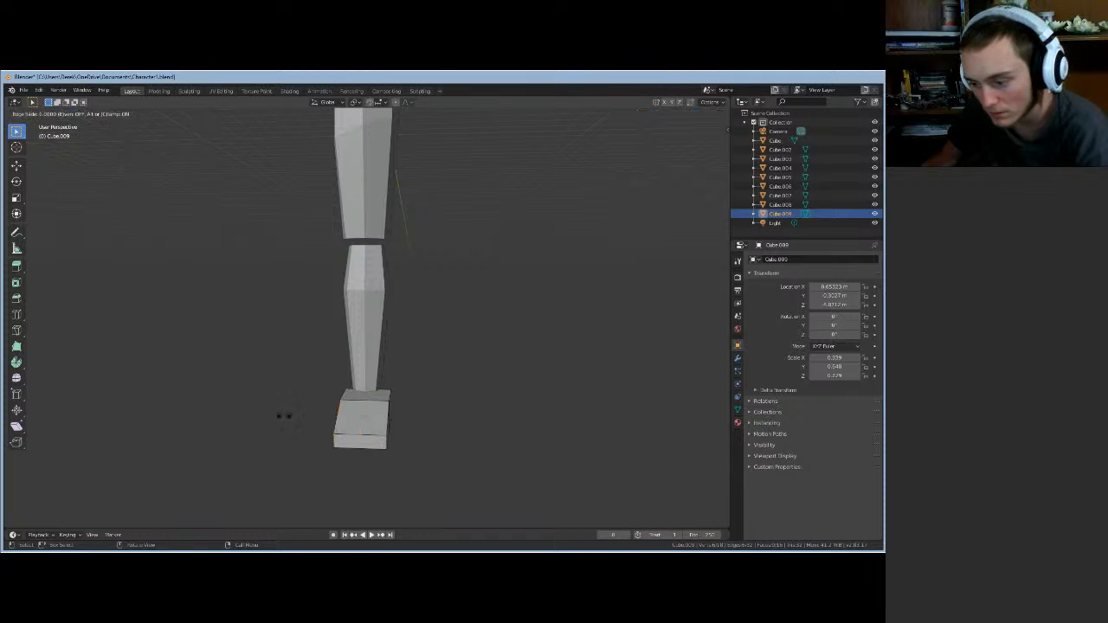
pyautogui.click(364, 433)
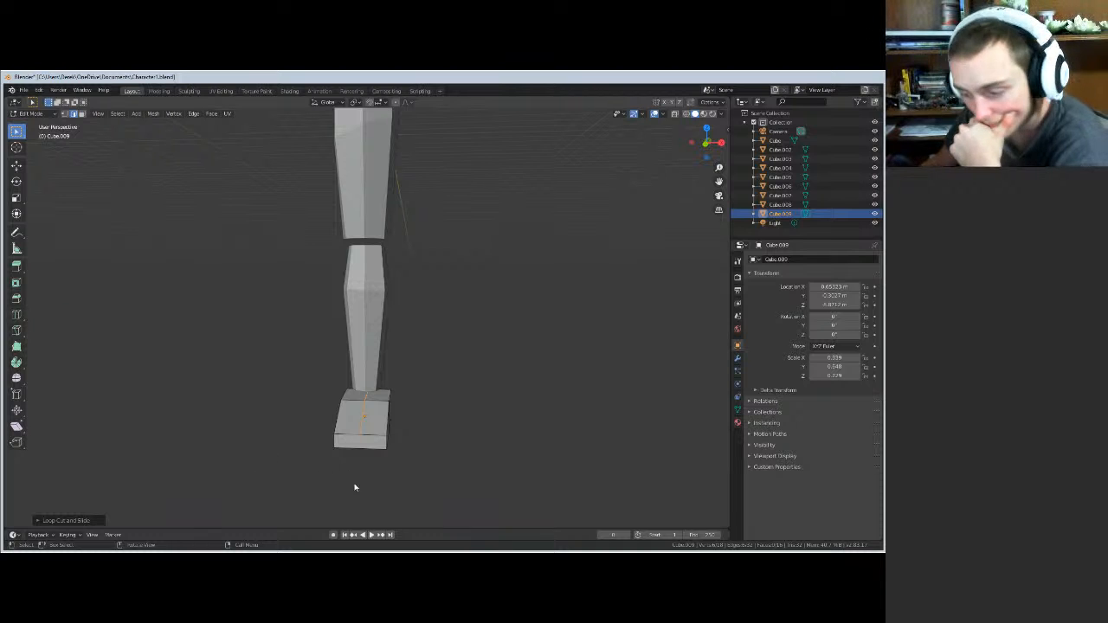
# - Cut a vertical loop through the foot's middle and slide it along Y
pyautogui.moveTo(465, 470); pyautogui.dragTo(360, 431, button='middle')
pyautogui.moveTo(458, 453); pyautogui.dragTo(438, 477, button='middle')
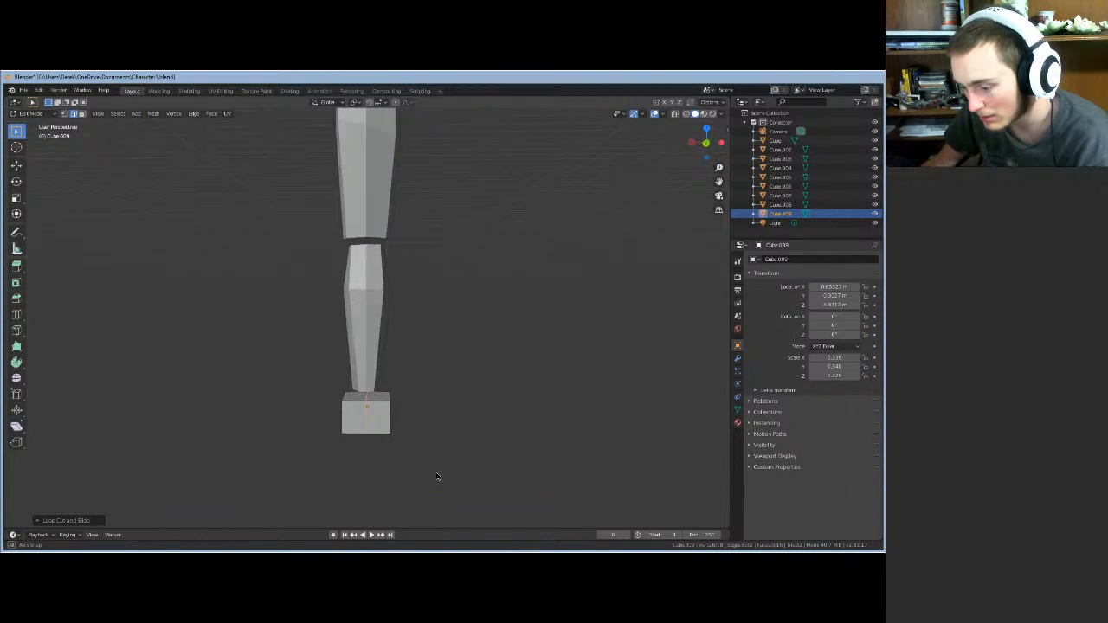
pyautogui.click(364, 422)
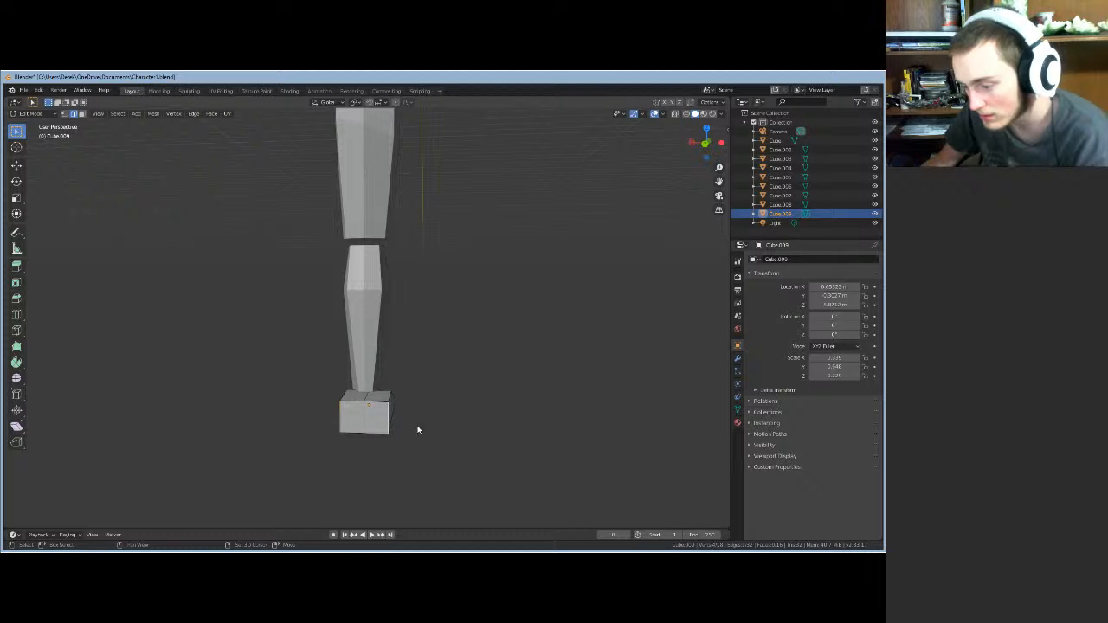
pyautogui.press('g')
pyautogui.press('y')
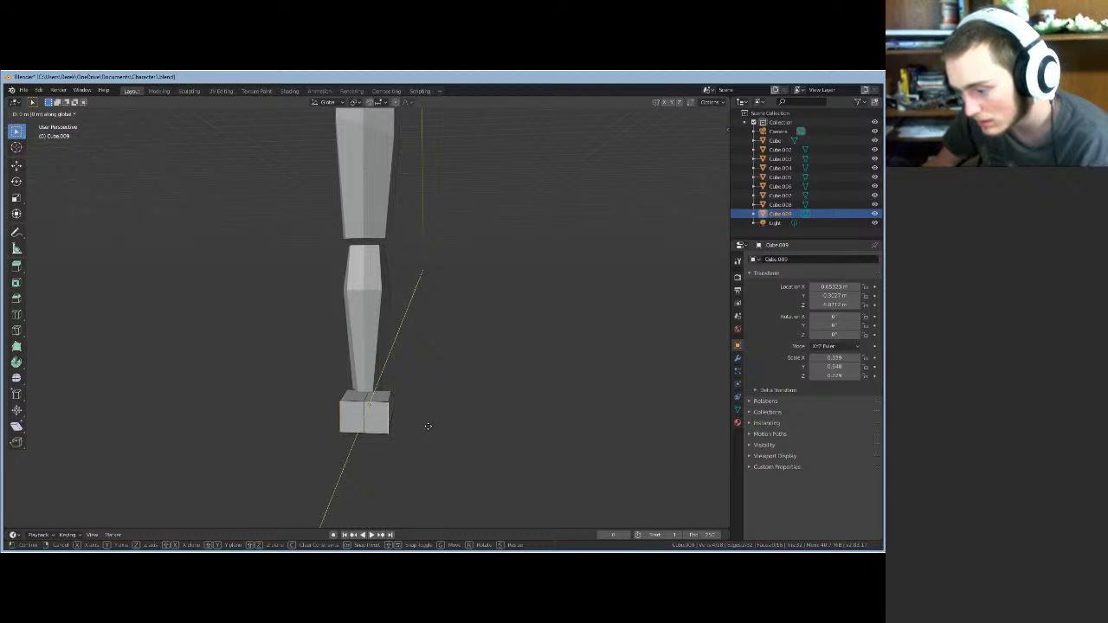
pyautogui.click(425, 425)
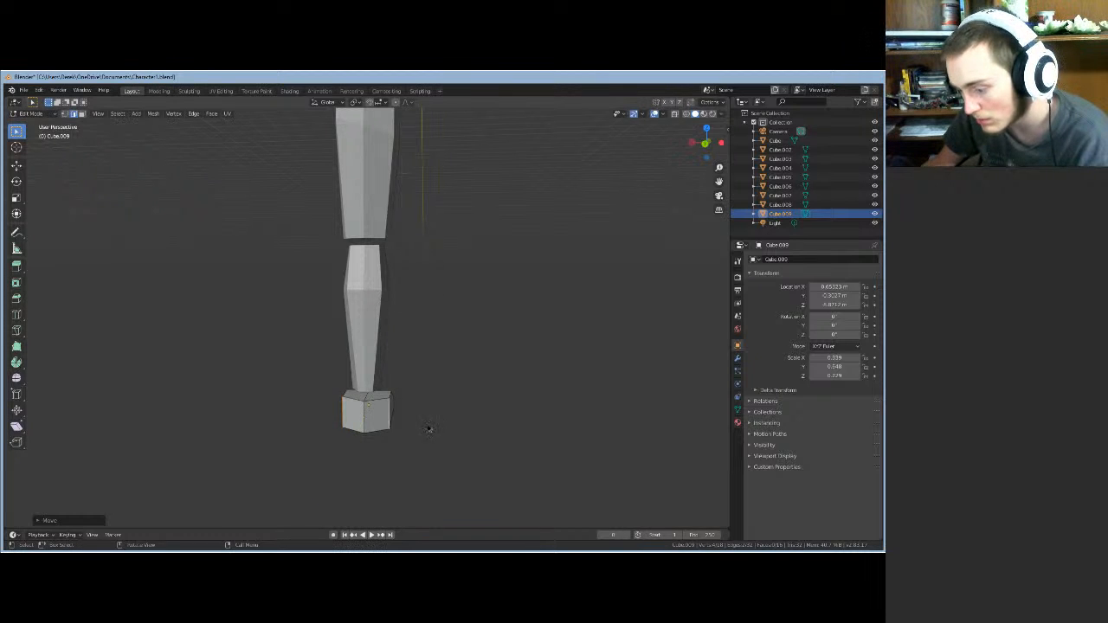
# - Push the foot's front section forward along Y to form the toe
pyautogui.moveTo(424, 425); pyautogui.dragTo(436, 455, button='middle')
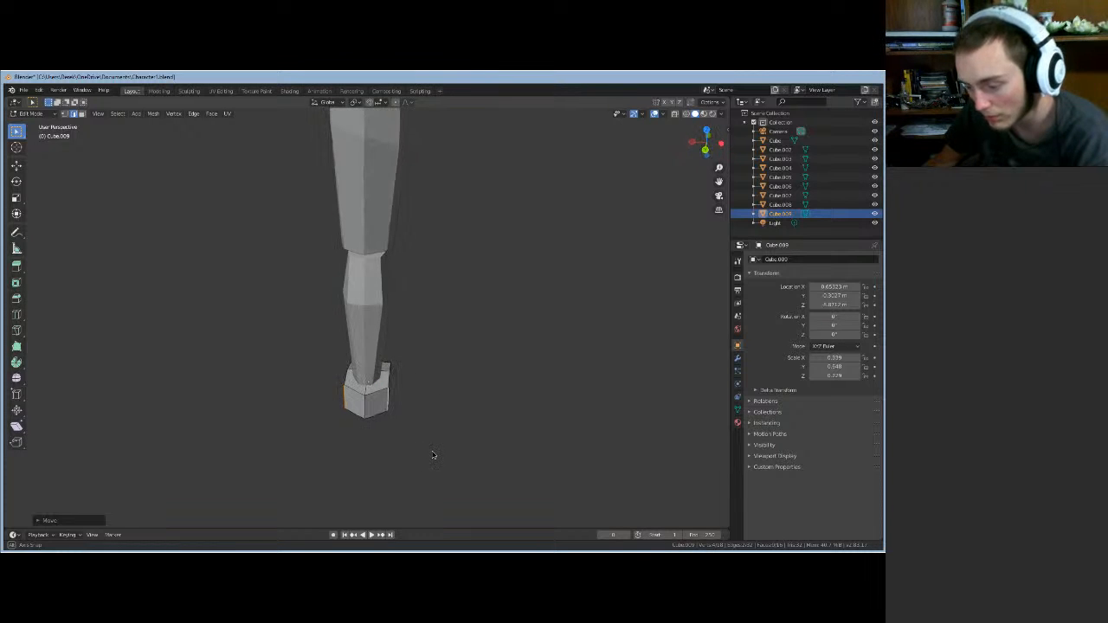
pyautogui.press('g')
pyautogui.press('y')
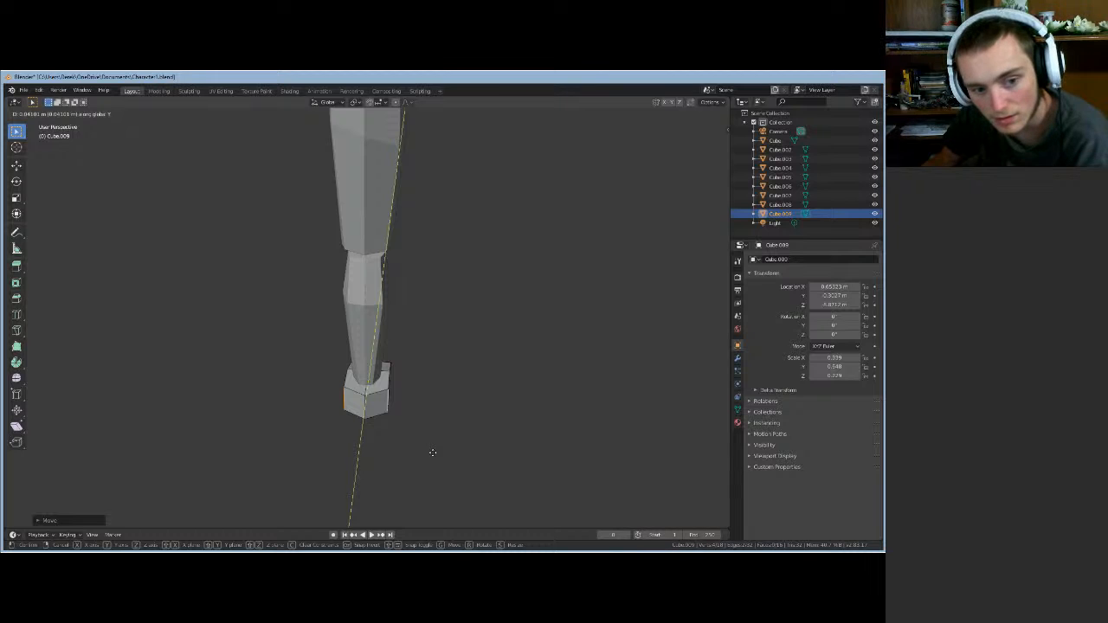
pyautogui.click(432, 453)
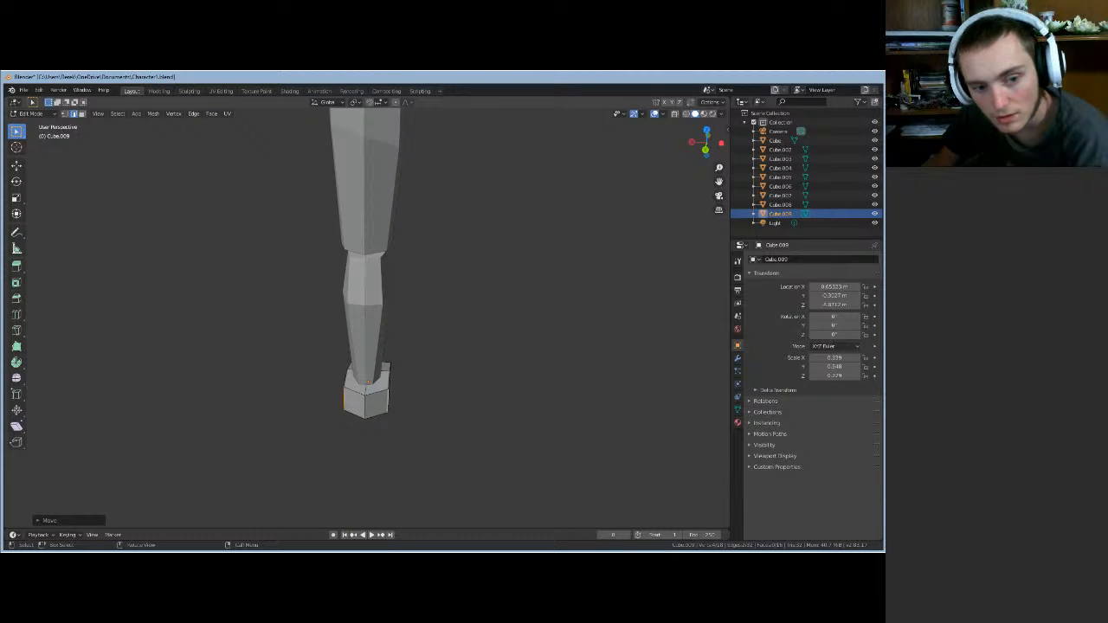
pyautogui.moveTo(386, 426); pyautogui.dragTo(86, 404, button='middle')
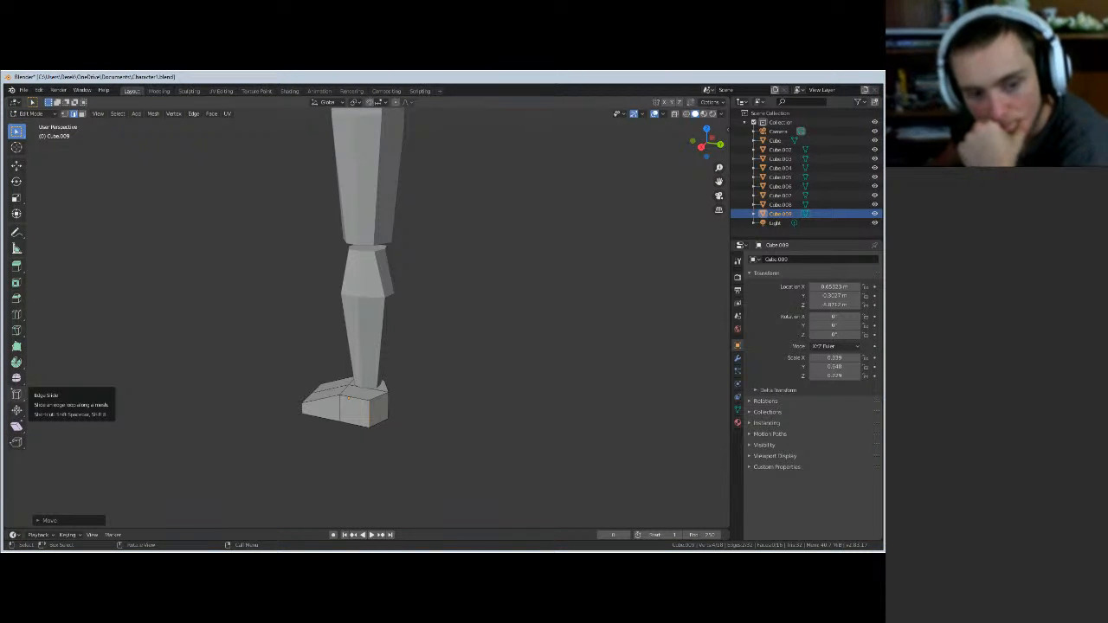
# - Select the foot's top front and back vertices from a front view
pyautogui.scroll(-6, 606, 385)
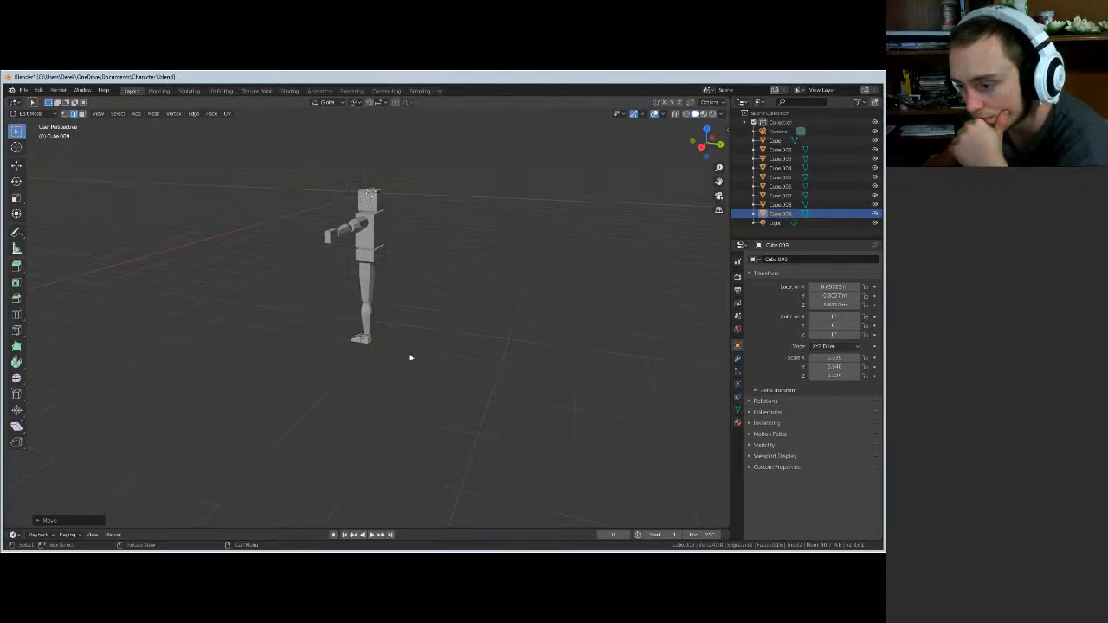
pyautogui.scroll(5, 369, 372)
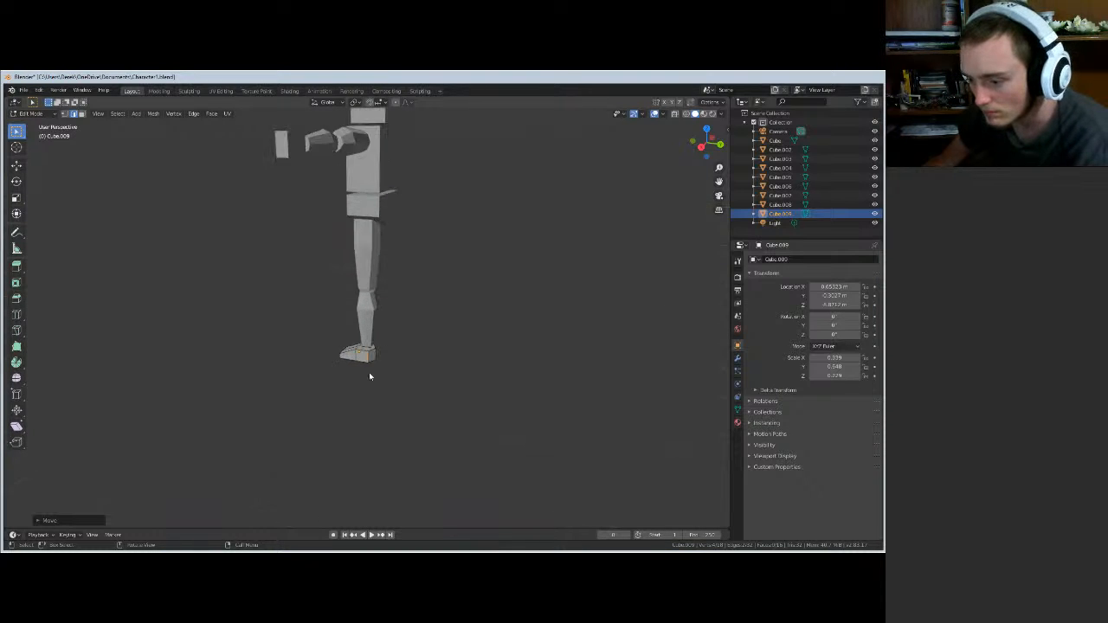
pyautogui.scroll(3, 369, 372)
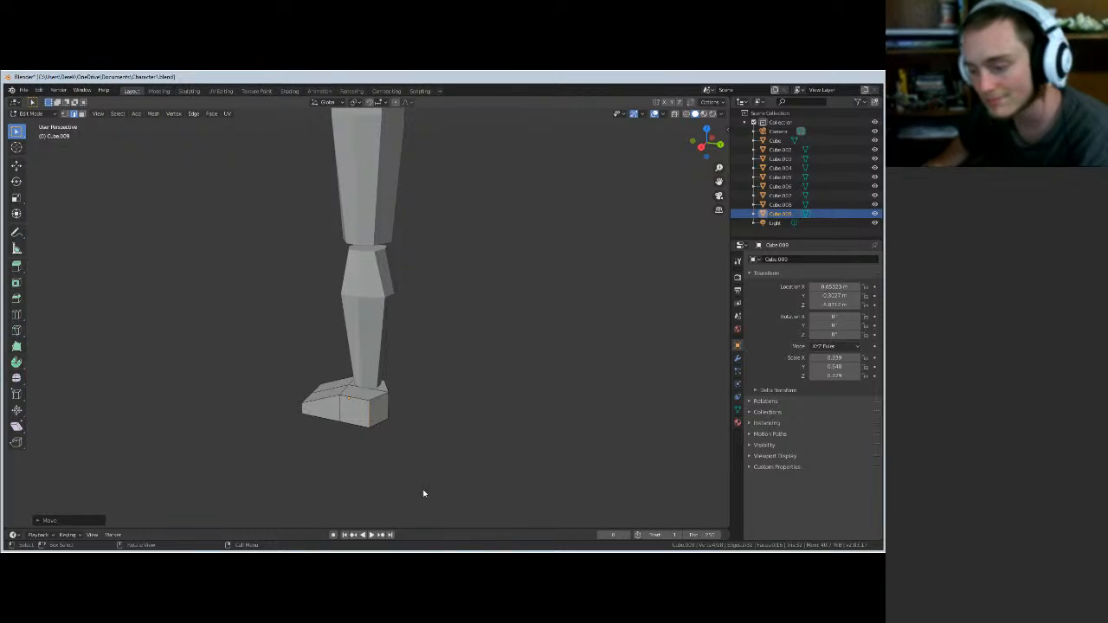
pyautogui.press('c')
pyautogui.moveTo(378, 448); pyautogui.dragTo(299, 392, button='middle')
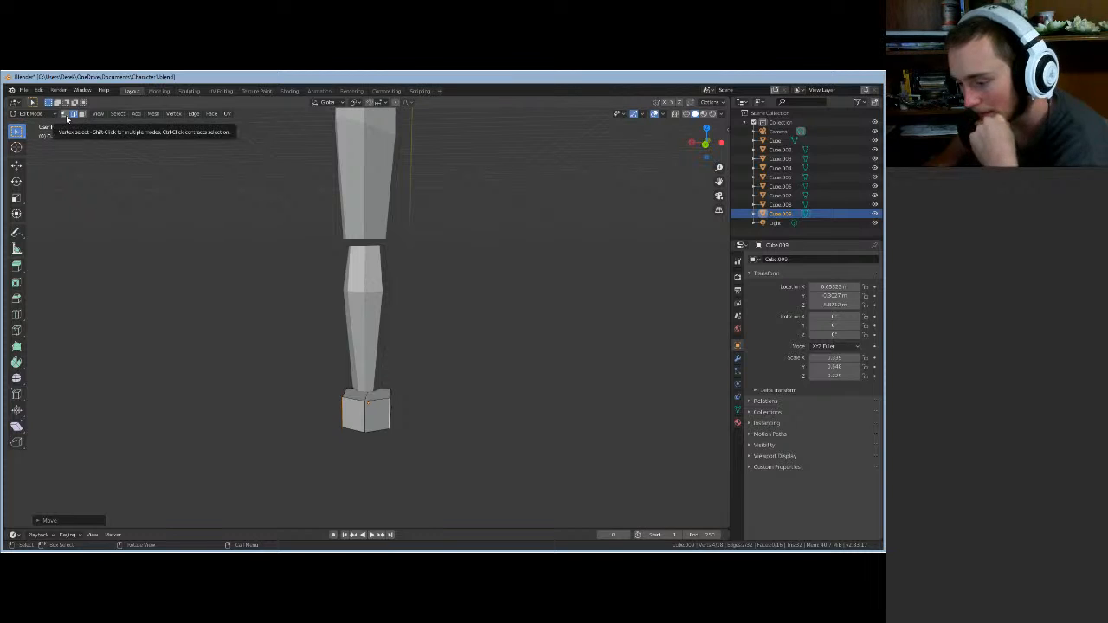
pyautogui.scroll(1, 210, 285)
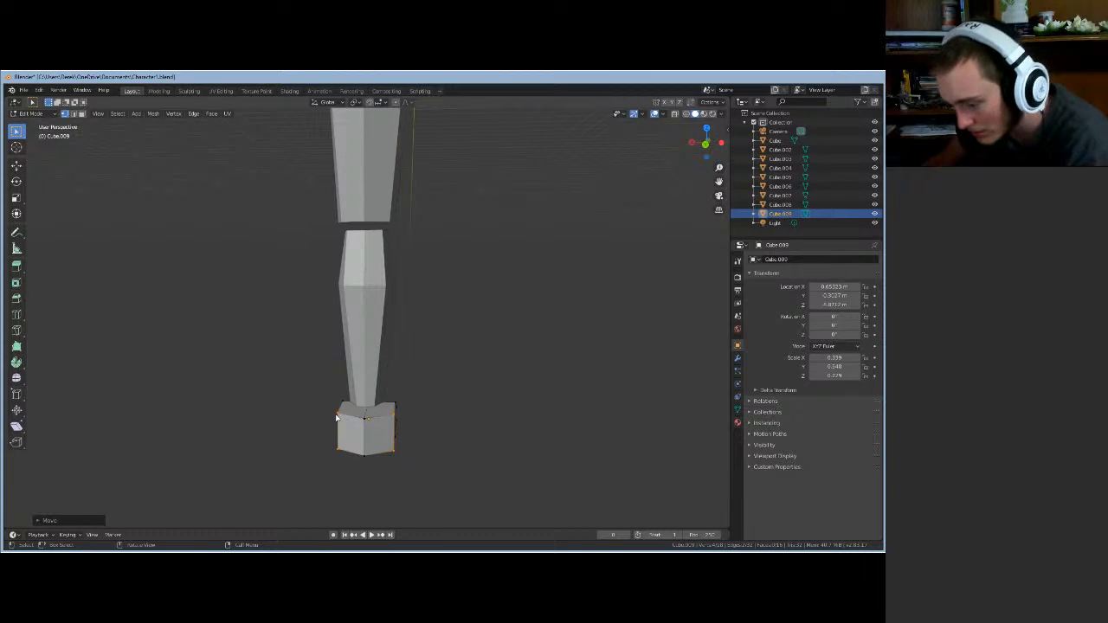
pyautogui.click(373, 422)
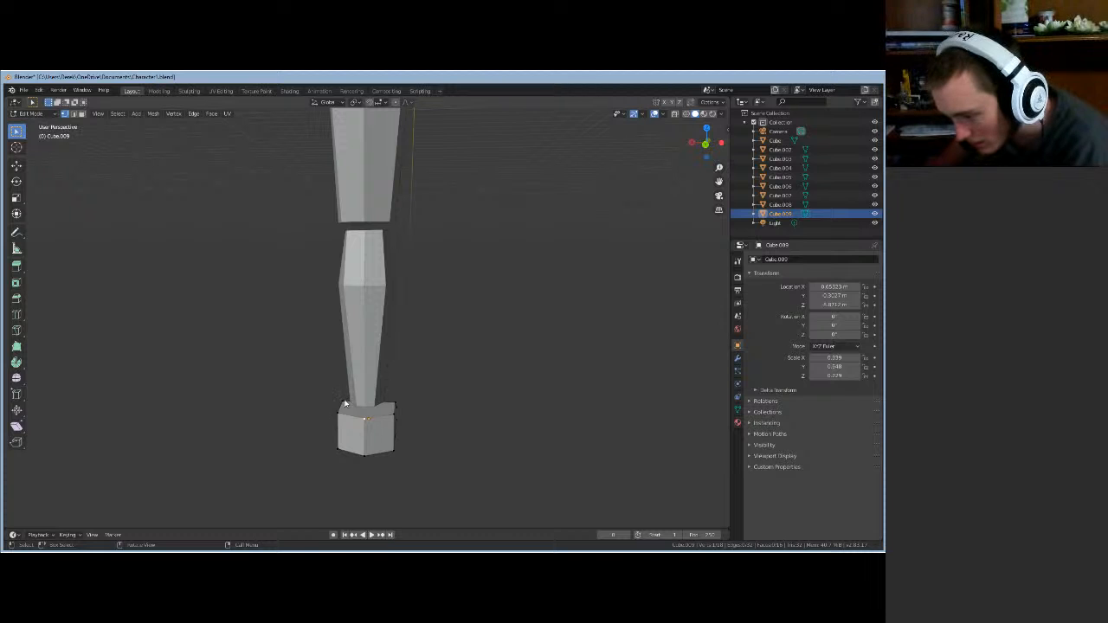
pyautogui.click(396, 405)
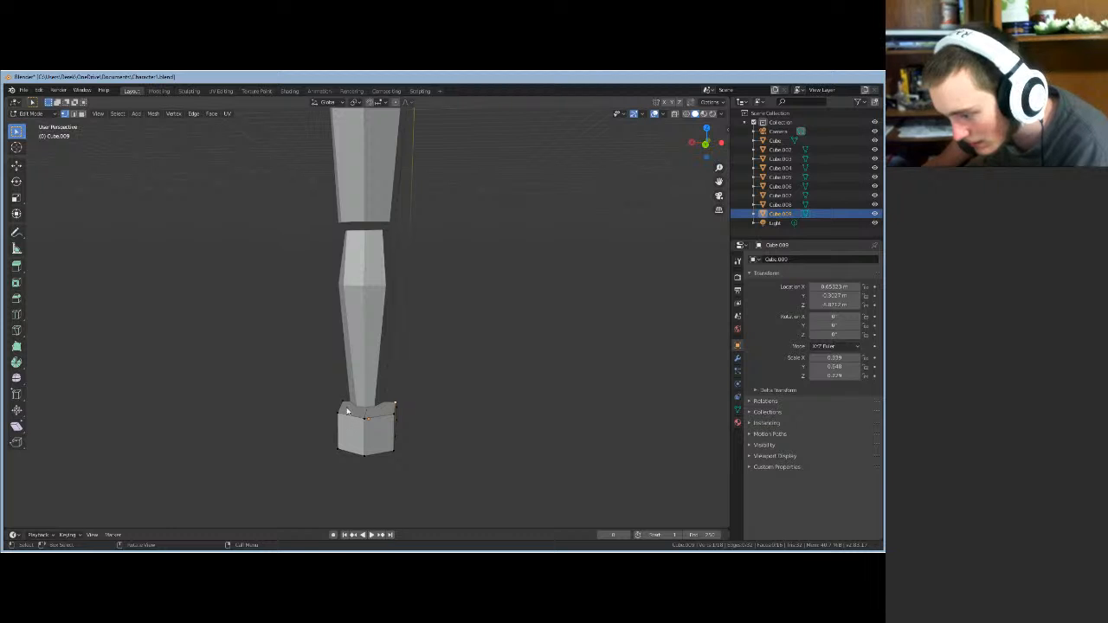
# - Move the foot's top edge ring vertically along Z
pyautogui.click(74, 114)
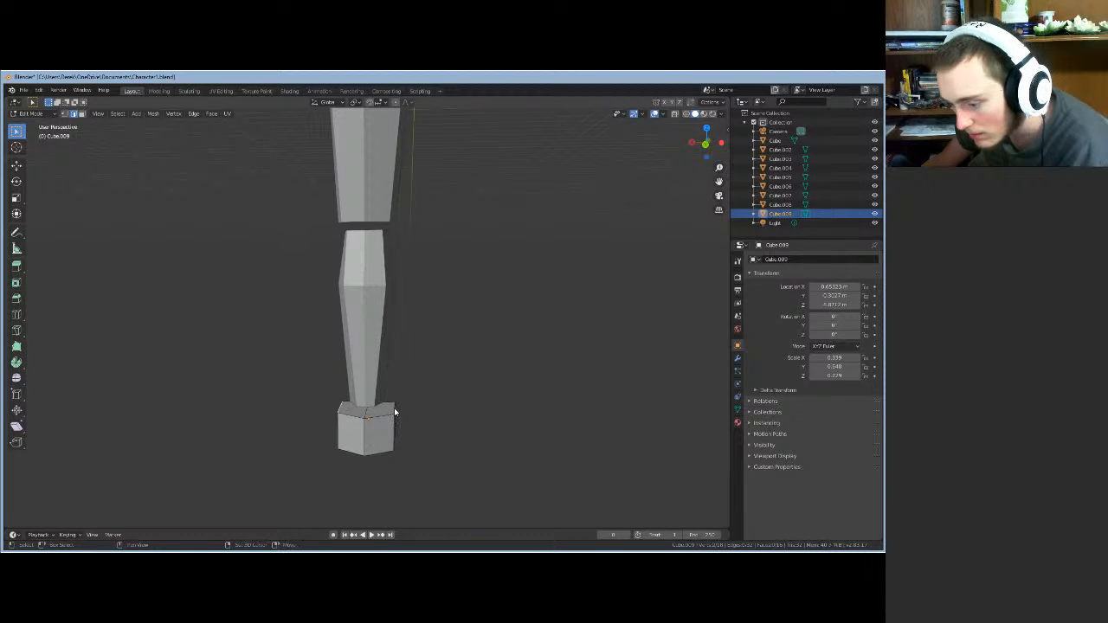
pyautogui.keyDown('alt'); pyautogui.click(394, 413); pyautogui.keyUp('alt')
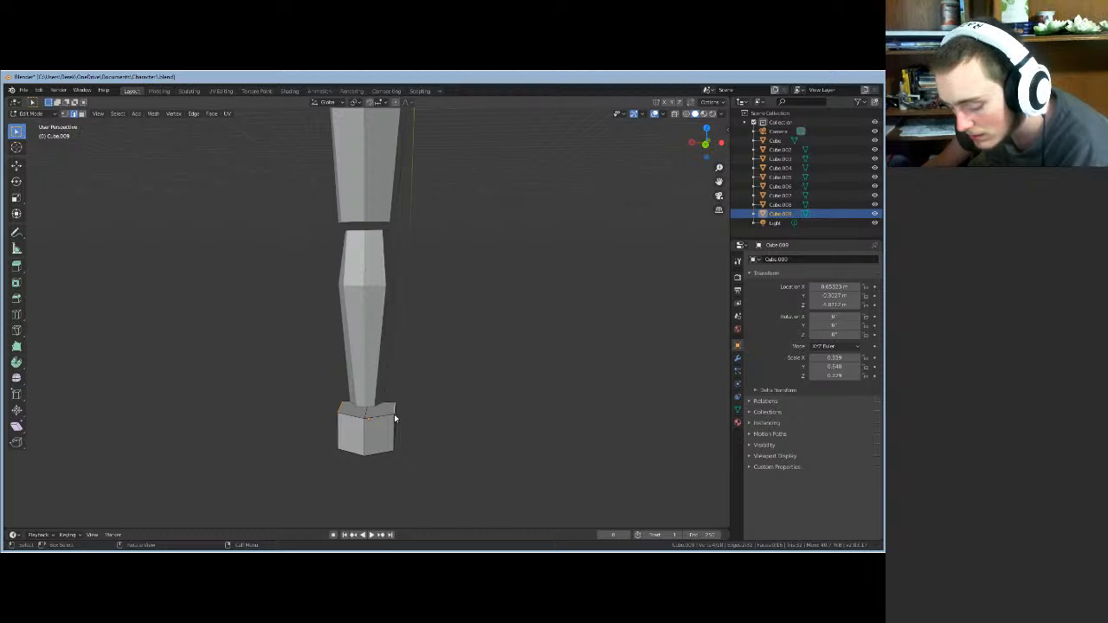
pyautogui.press('g')
pyautogui.press('z')
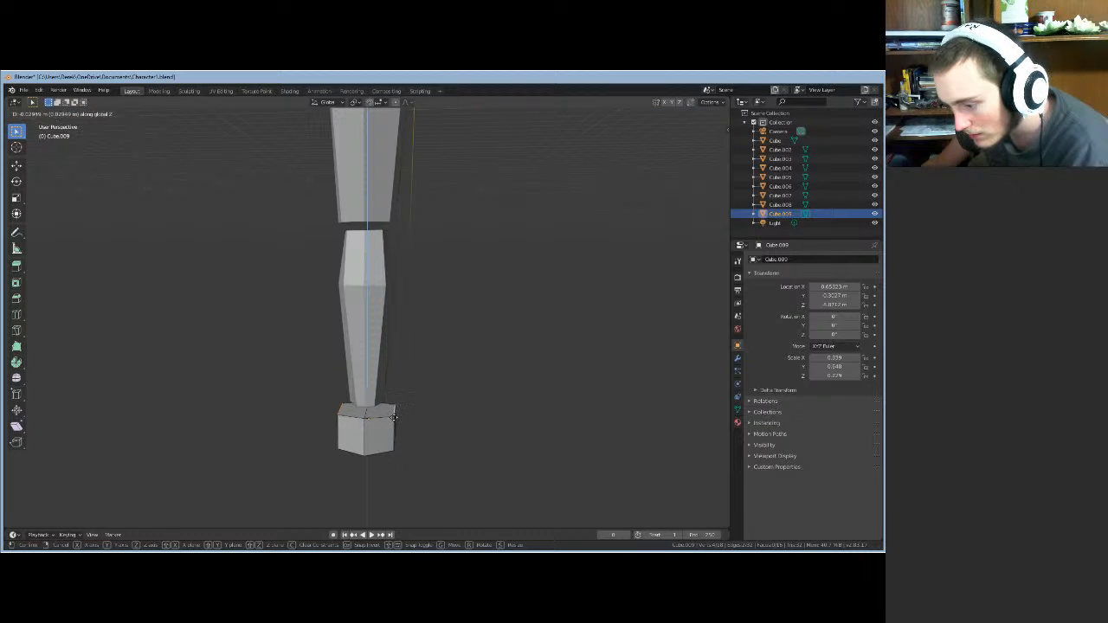
pyautogui.click(470, 416)
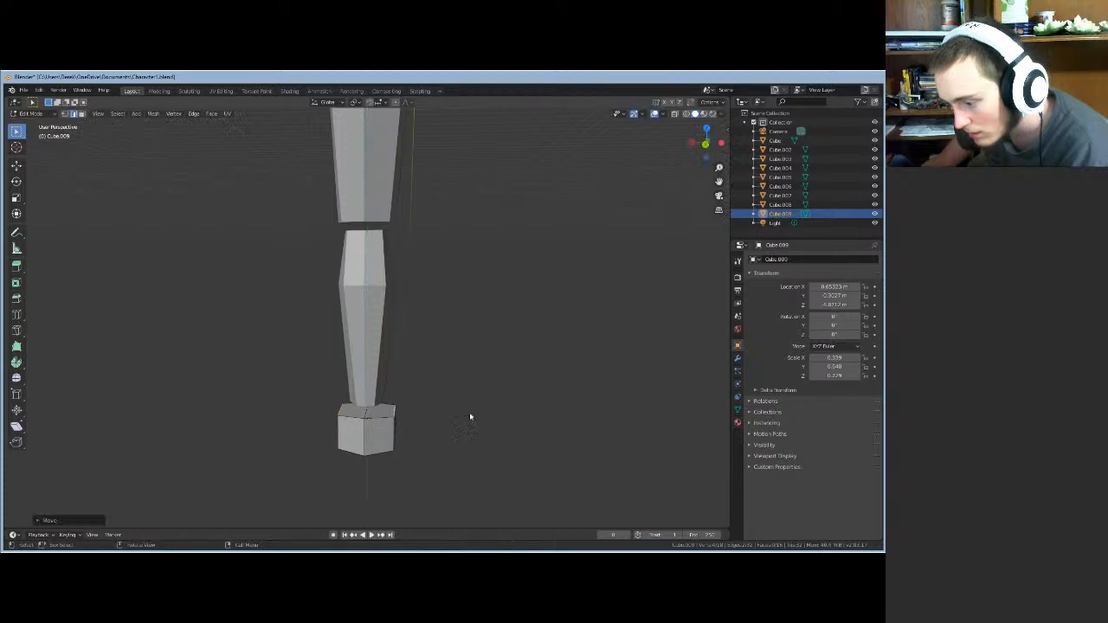
# - Shift the foot's front corner edge on the ground plane, then along X and Y
pyautogui.moveTo(470, 416); pyautogui.dragTo(291, 430, button='middle')
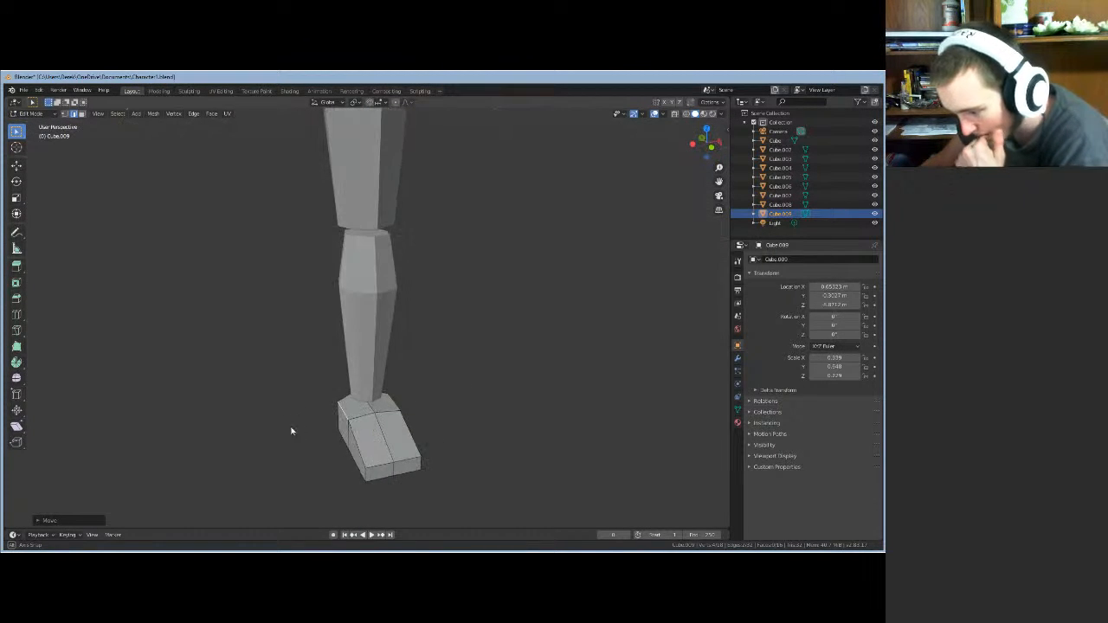
pyautogui.click(365, 476)
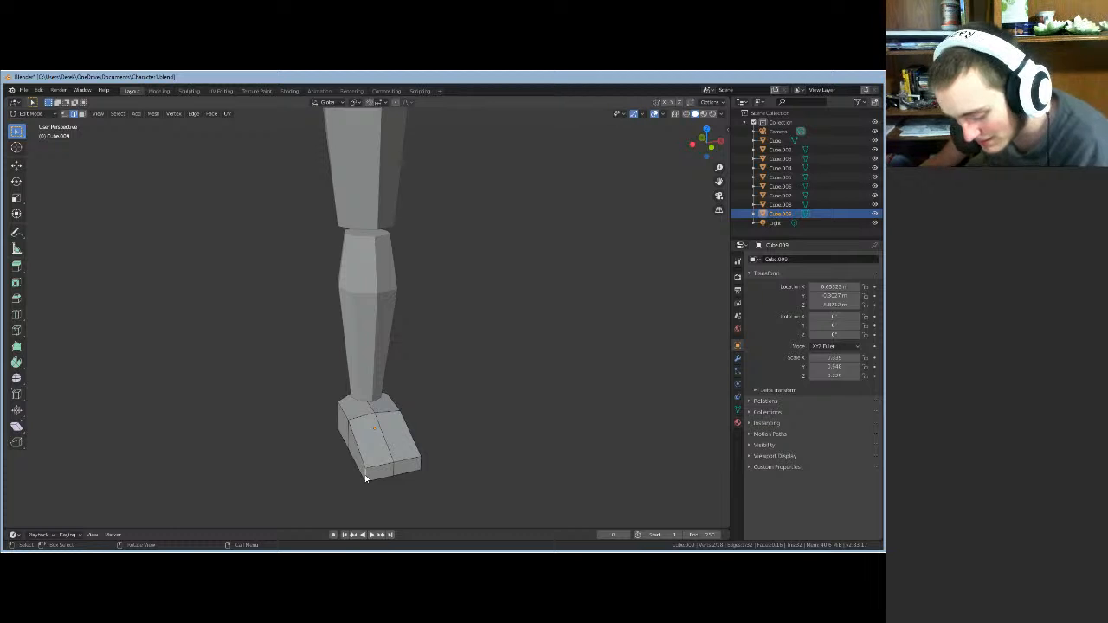
pyautogui.press('g')
pyautogui.hotkey('shift', 'z')
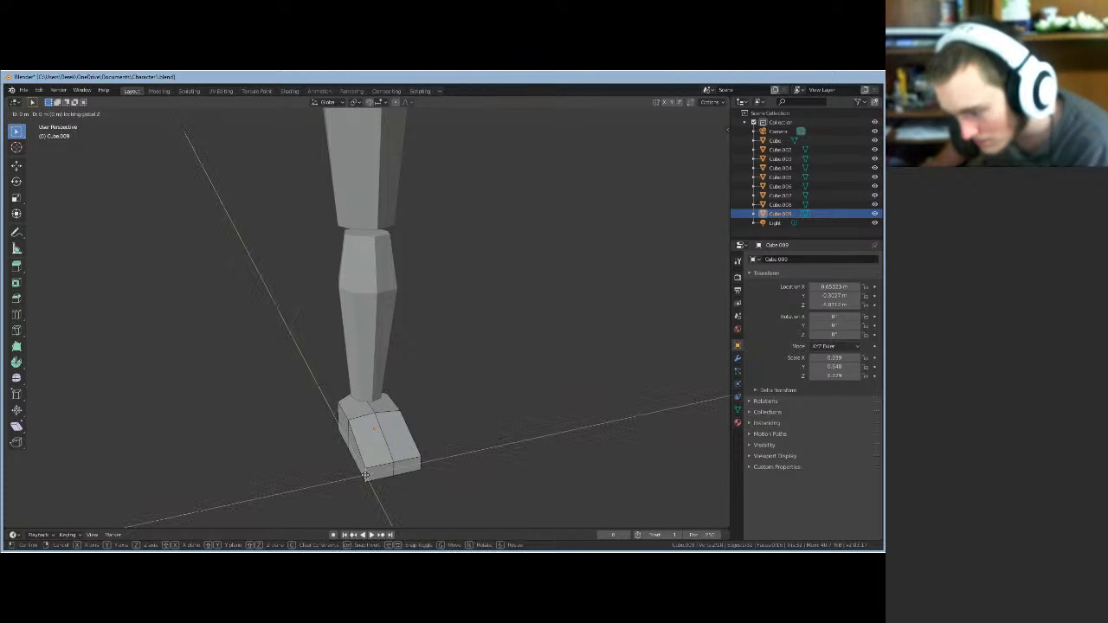
pyautogui.click(365, 477)
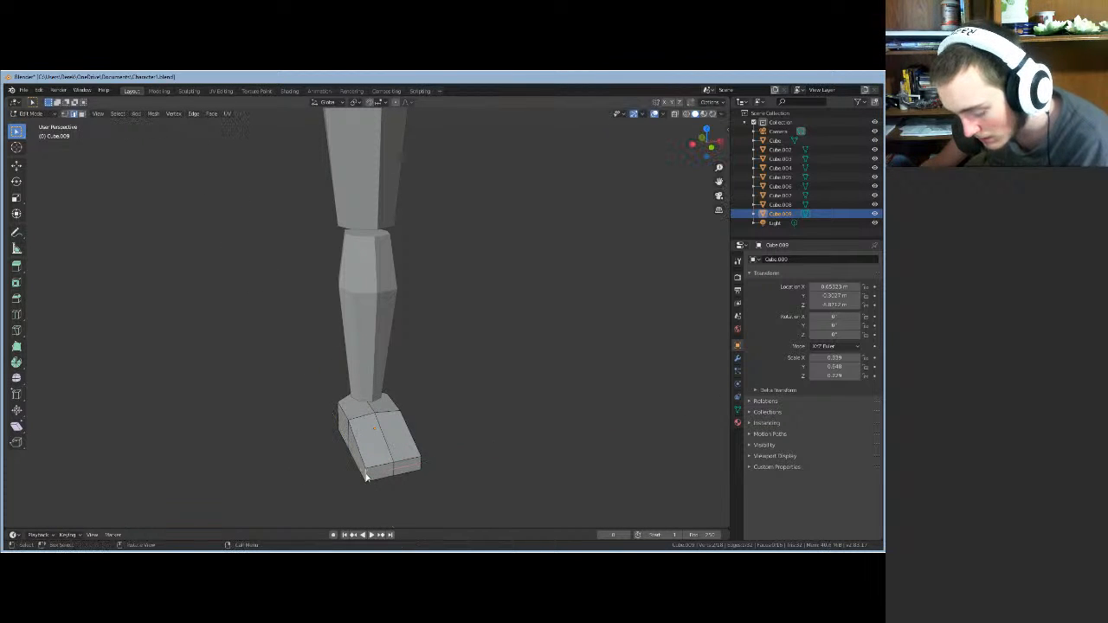
pyautogui.press('g')
pyautogui.press('x')
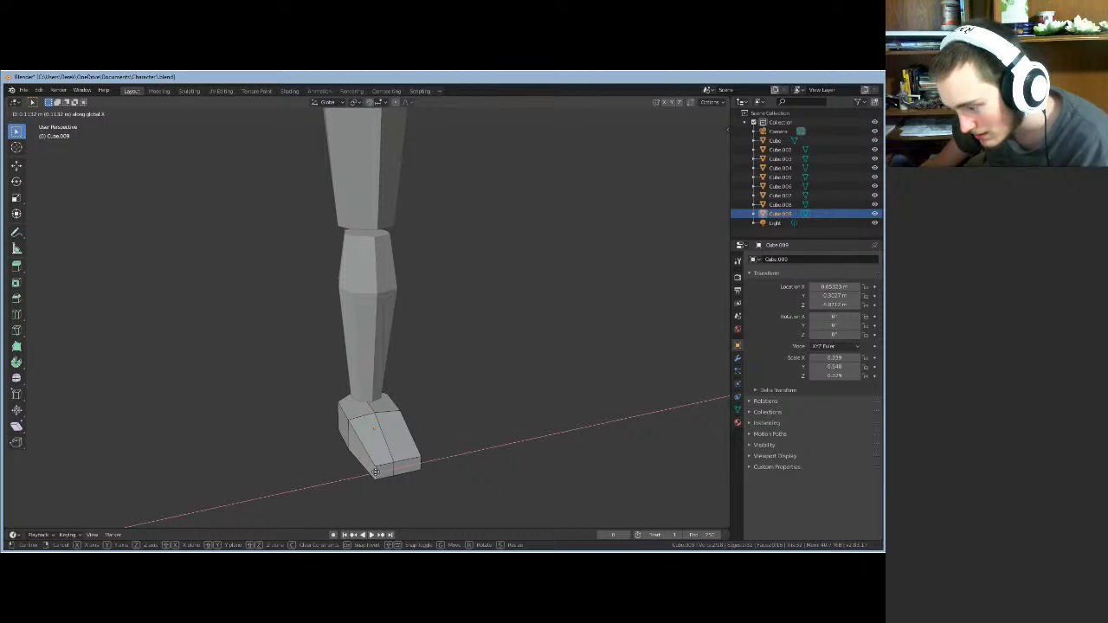
pyautogui.click(376, 471)
pyautogui.press('g')
pyautogui.press('y')
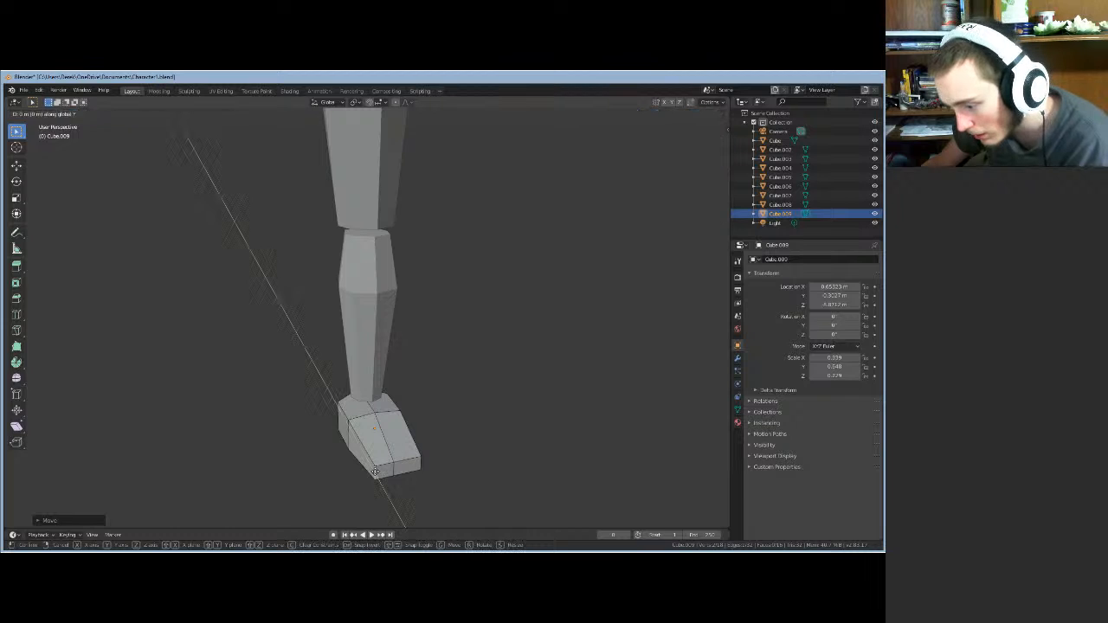
pyautogui.click(373, 470)
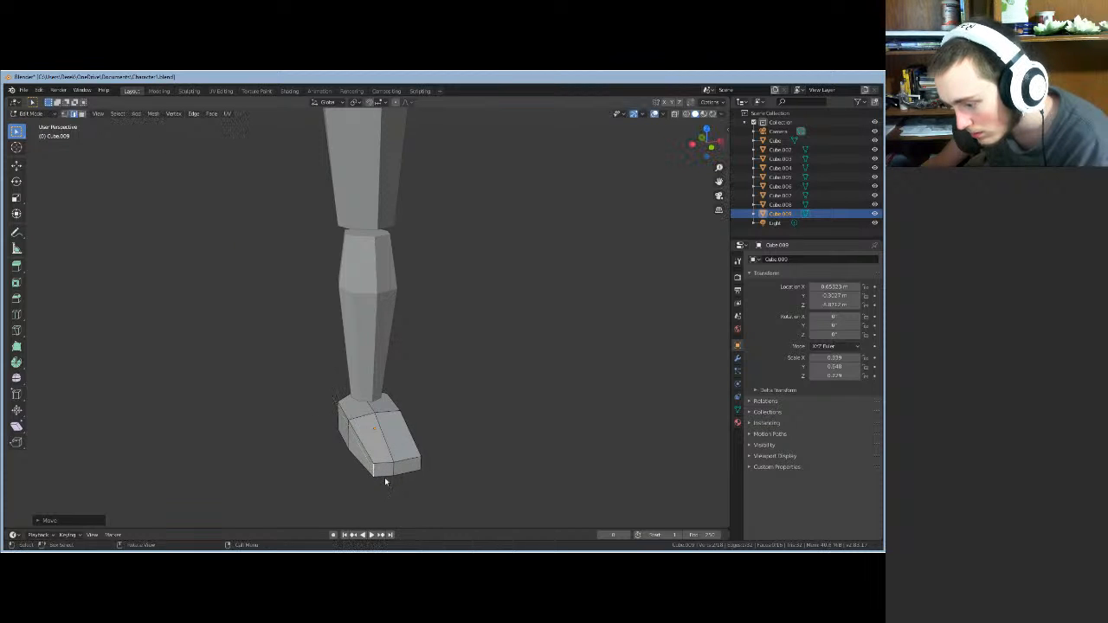
# - Adjust the foot vertices along X and Y so the toe extends forward
pyautogui.moveTo(384, 477)
pyautogui.mouseDown(button='middle')
pyautogui.moveTo(353, 507)
pyautogui.moveTo(339, 490)
pyautogui.moveTo(371, 472)
pyautogui.mouseUp(button='middle')
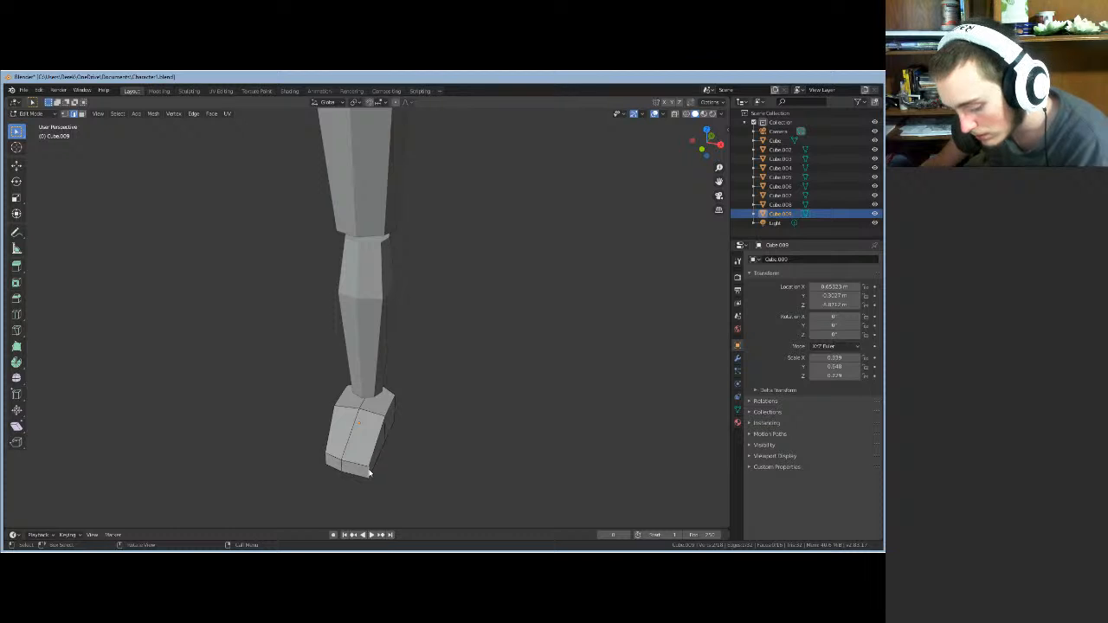
pyautogui.press('g')
pyautogui.press('x')
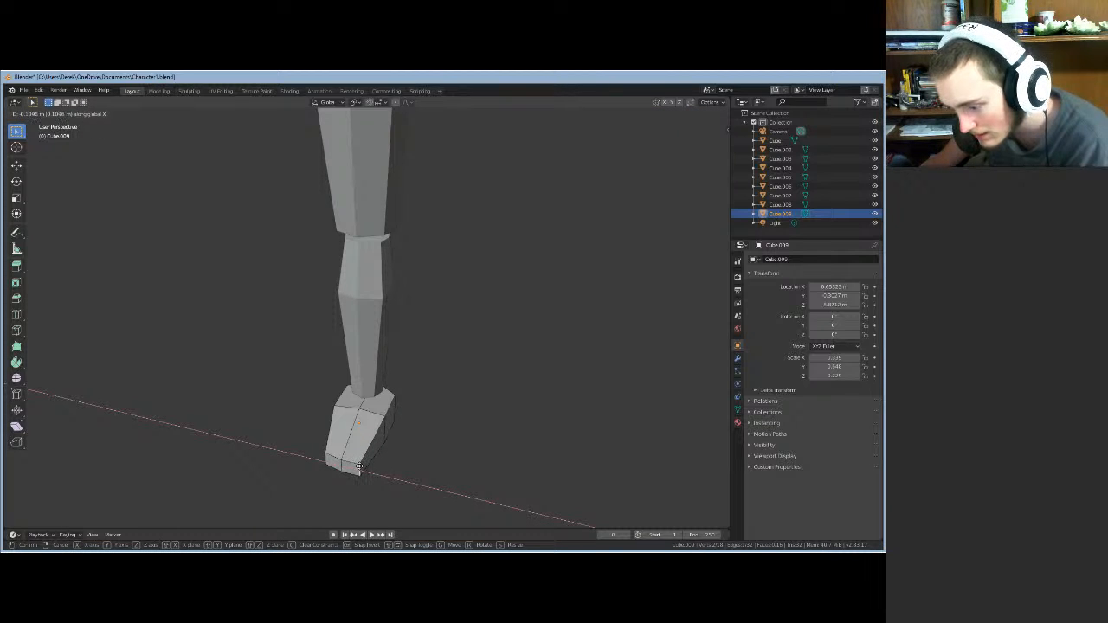
pyautogui.click(361, 468)
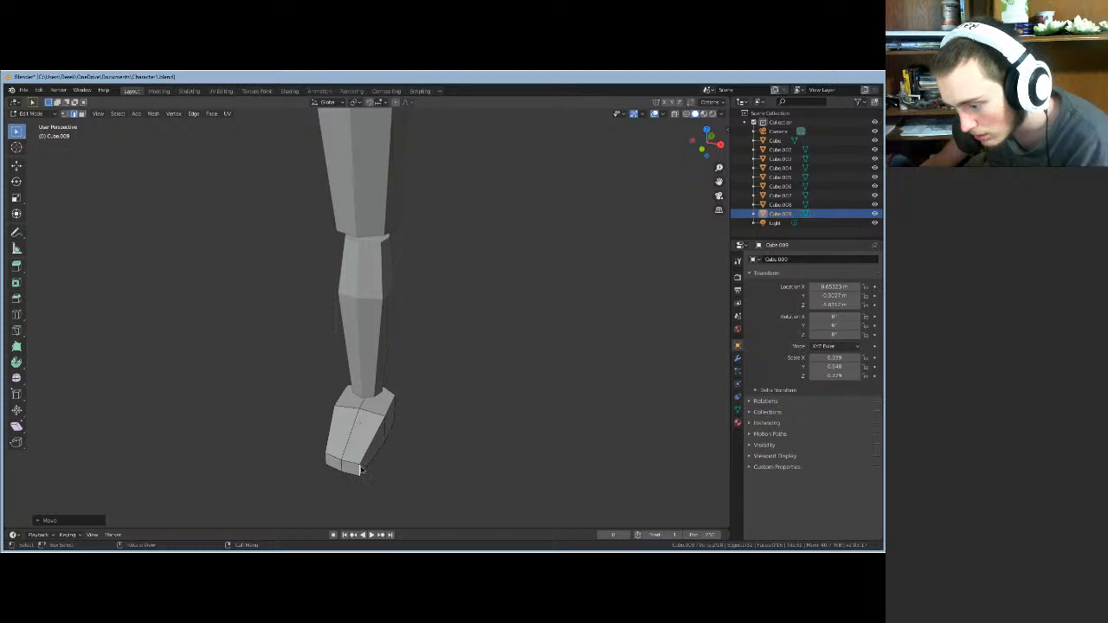
pyautogui.moveTo(360, 467); pyautogui.dragTo(378, 468, button='middle')
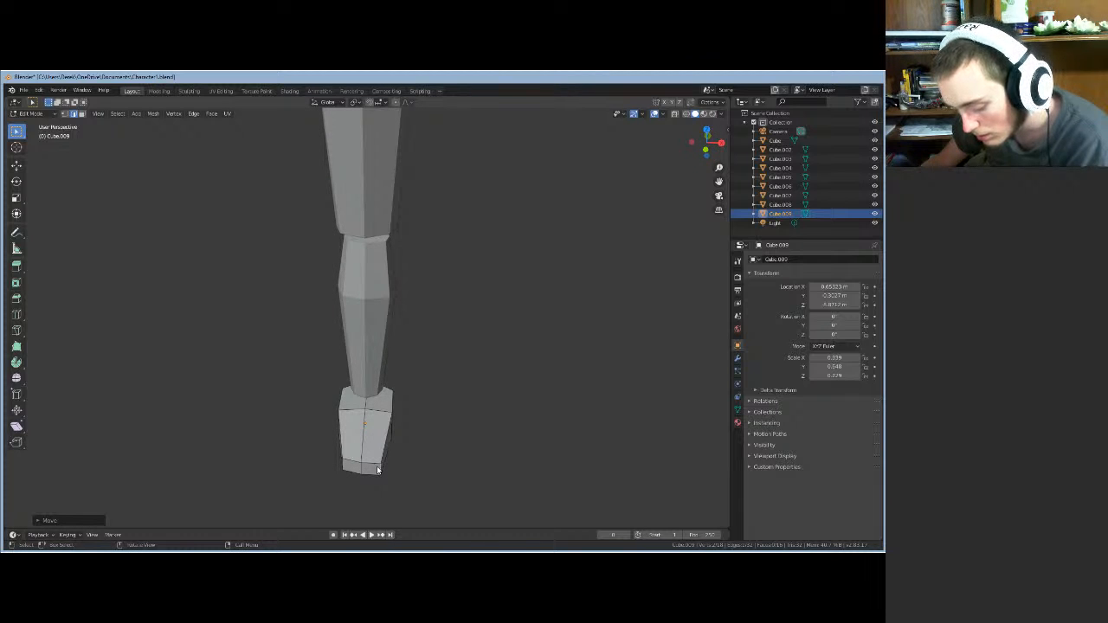
pyautogui.press('g')
pyautogui.press('y')
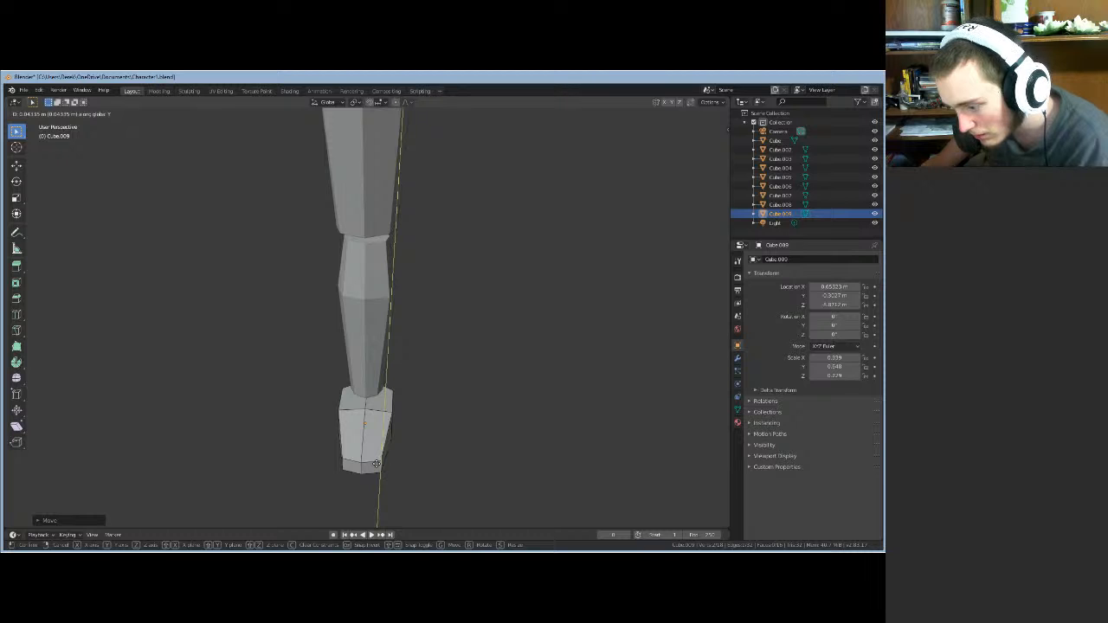
pyautogui.click(376, 464)
pyautogui.moveTo(384, 470)
pyautogui.mouseDown(button='middle')
pyautogui.moveTo(302, 482)
pyautogui.moveTo(292, 450)
pyautogui.moveTo(389, 451)
pyautogui.moveTo(367, 456)
pyautogui.mouseUp(button='middle')
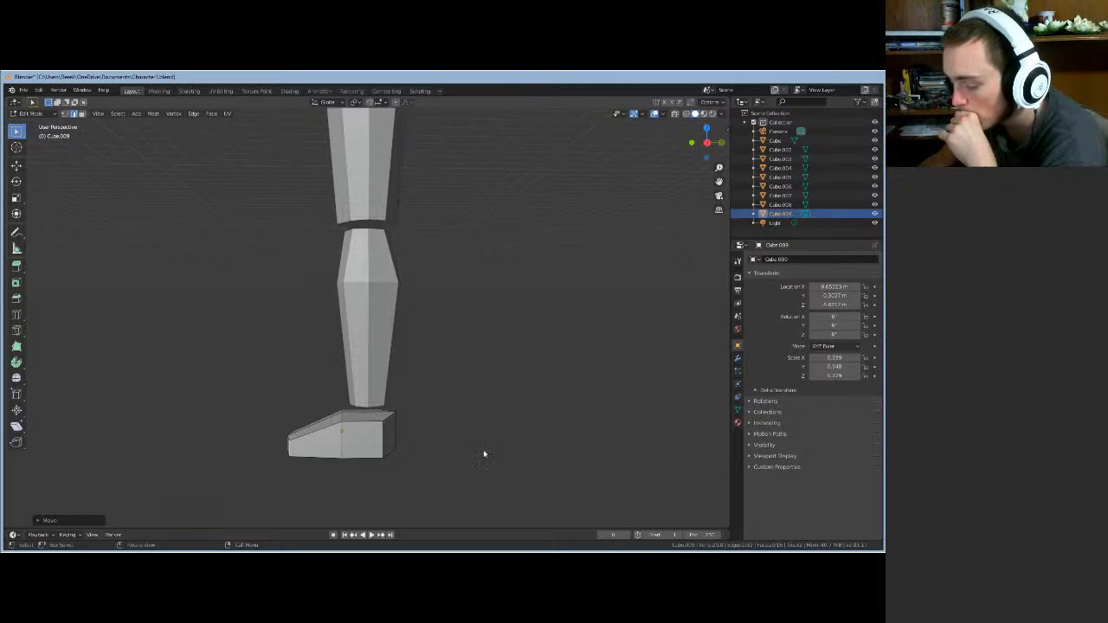
# - Nudge the selected foot geometry slightly along Y and X
pyautogui.moveTo(498, 458); pyautogui.dragTo(429, 394, button='middle')
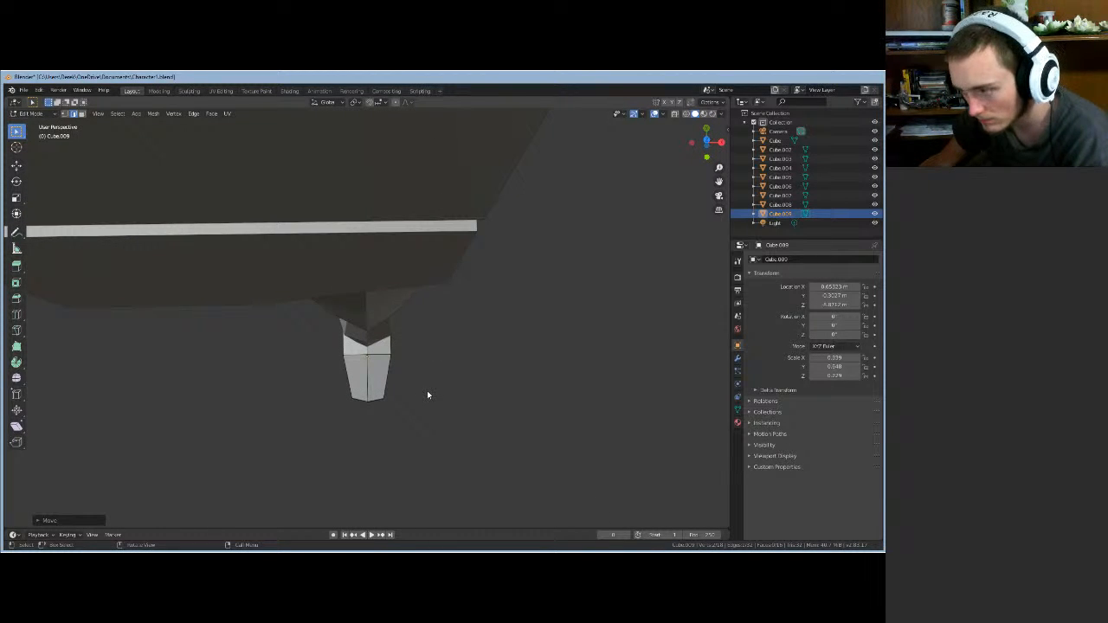
pyautogui.press('g')
pyautogui.press('y')
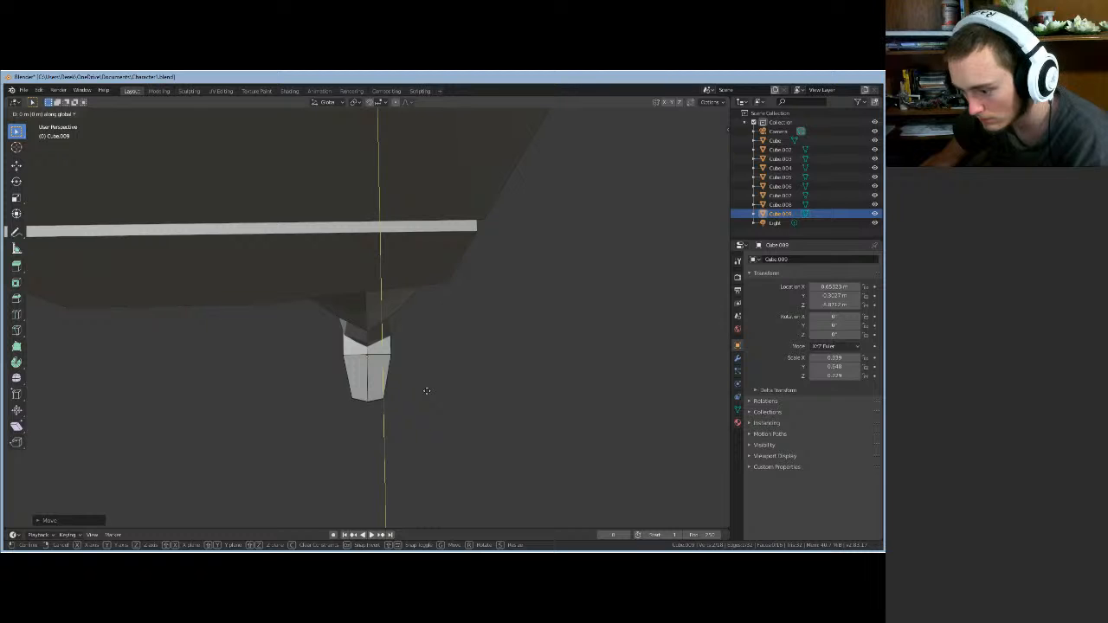
pyautogui.click(427, 394)
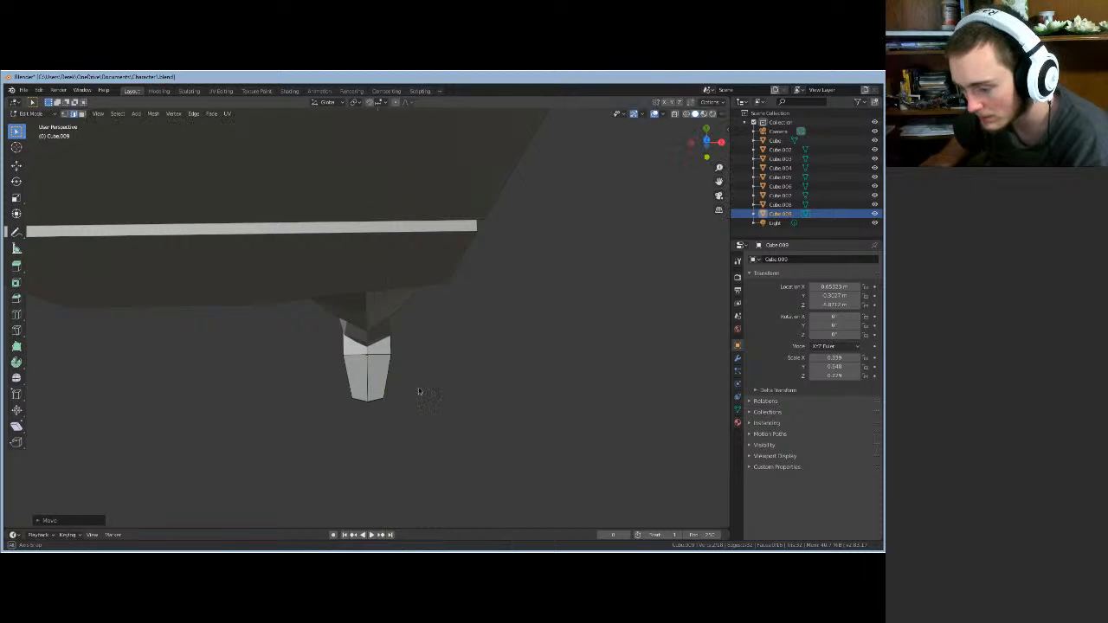
pyautogui.moveTo(422, 392)
pyautogui.mouseDown(button='middle')
pyautogui.moveTo(381, 373)
pyautogui.moveTo(323, 374)
pyautogui.moveTo(428, 390)
pyautogui.mouseUp(button='middle')
pyautogui.press('g')
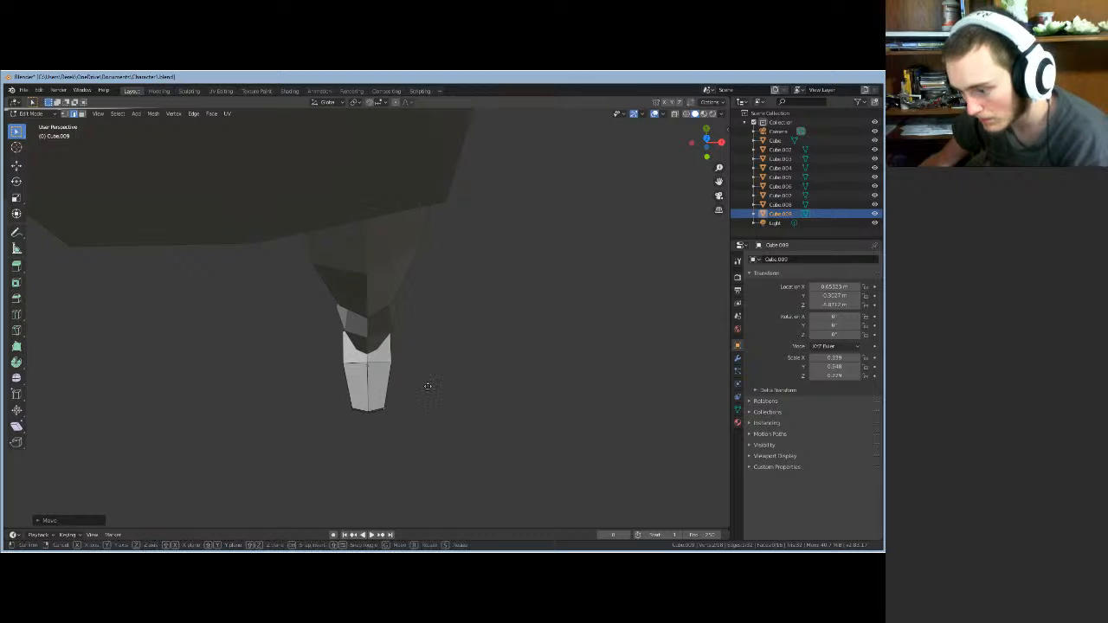
pyautogui.press('x')
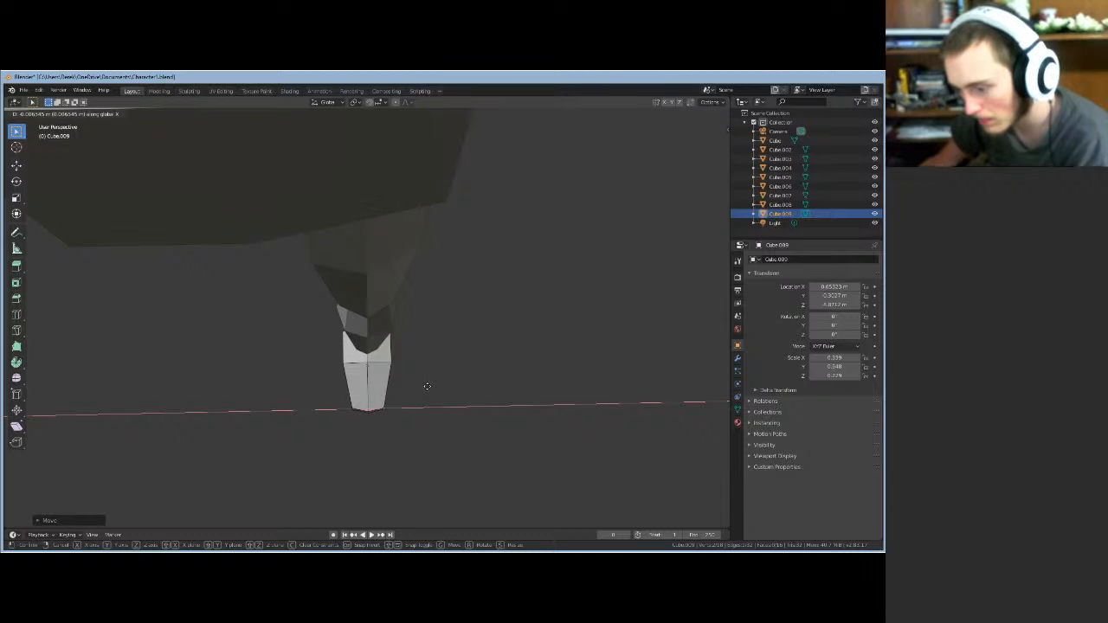
pyautogui.click(430, 389)
pyautogui.press('Tab')
pyautogui.moveTo(421, 378); pyautogui.dragTo(421, 341, button='middle')
# - Pull two opposite foot corner vertices inward along X
pyautogui.click(64, 114)
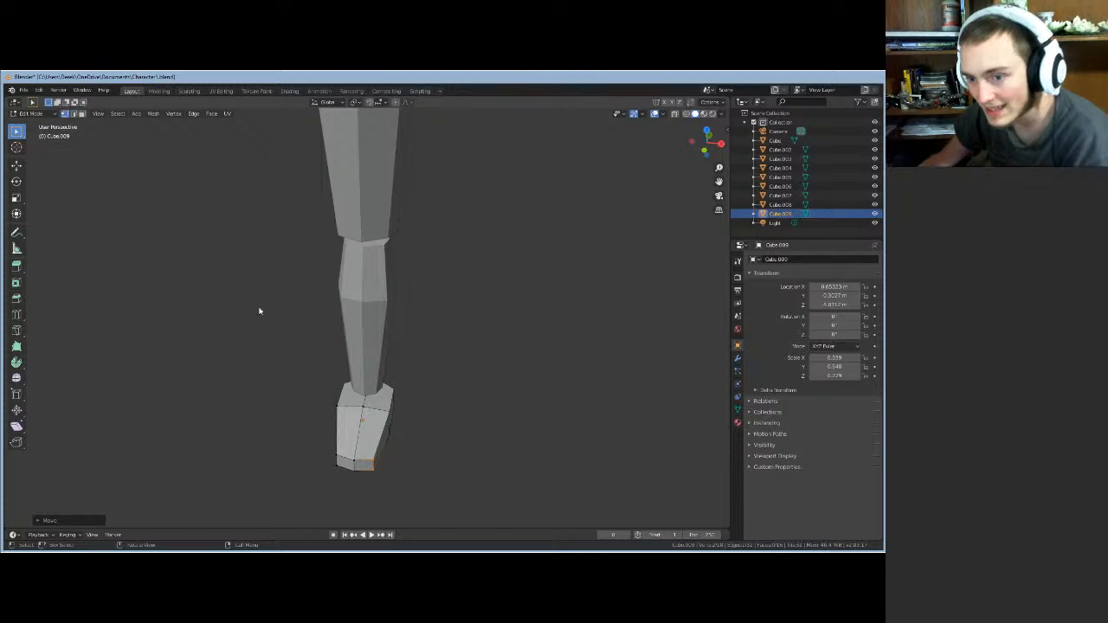
pyautogui.click(389, 411)
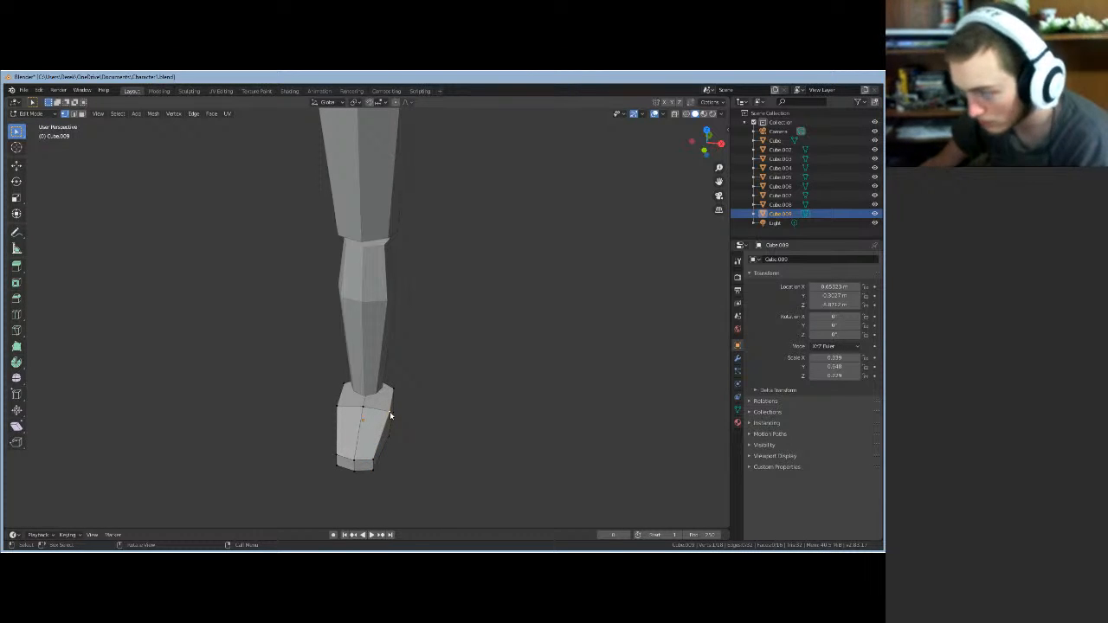
pyautogui.press('g')
pyautogui.press('x')
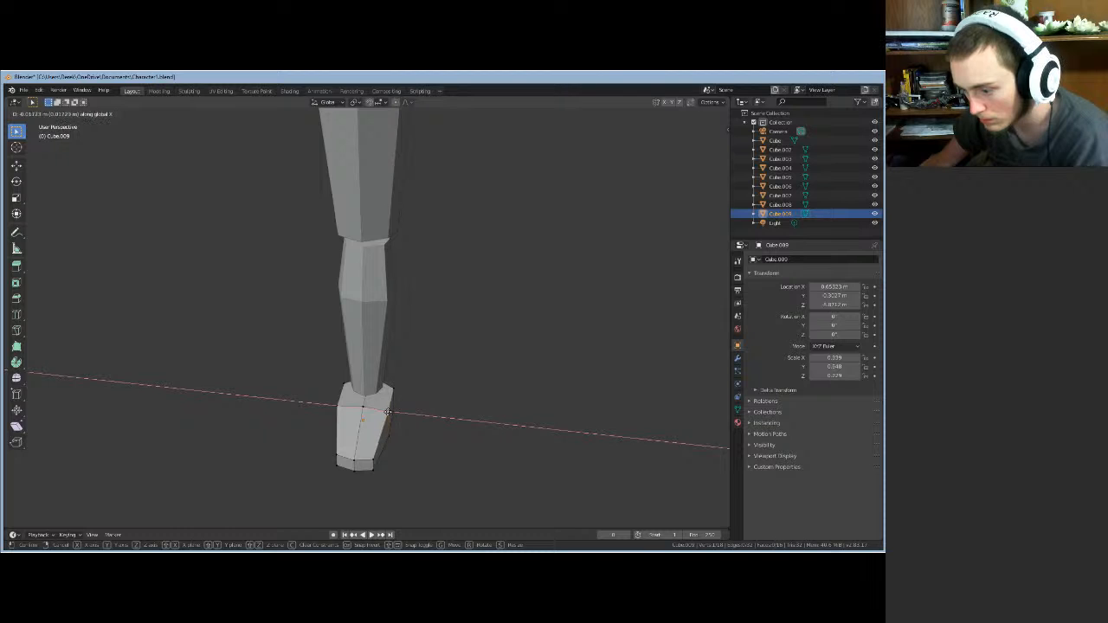
pyautogui.click(387, 413)
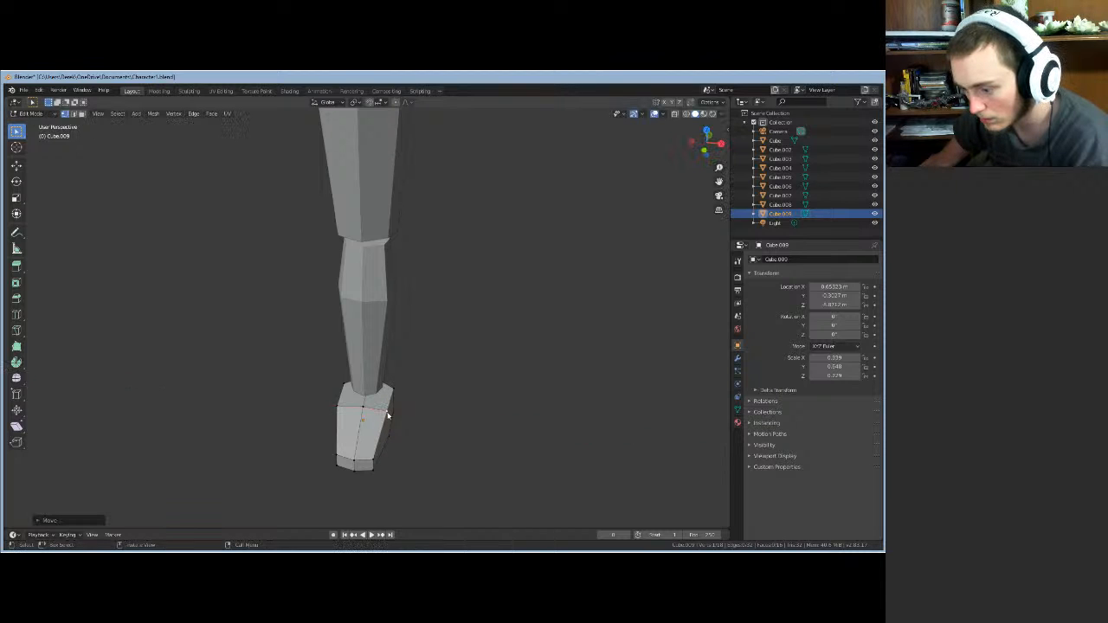
pyautogui.click(338, 409)
pyautogui.press('g')
pyautogui.press('x')
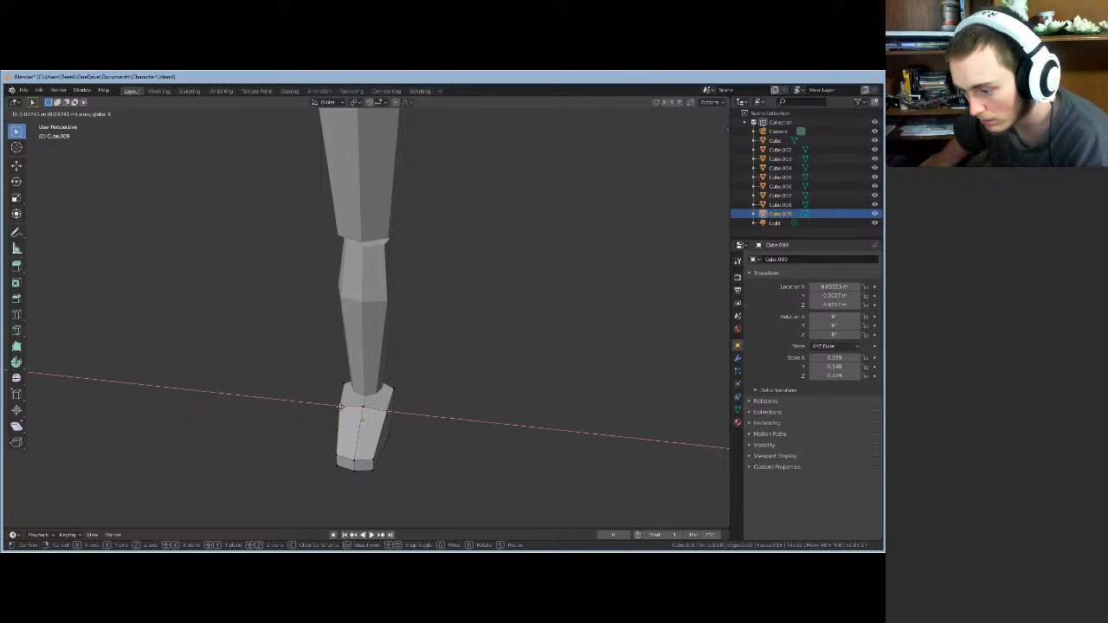
pyautogui.click(340, 407)
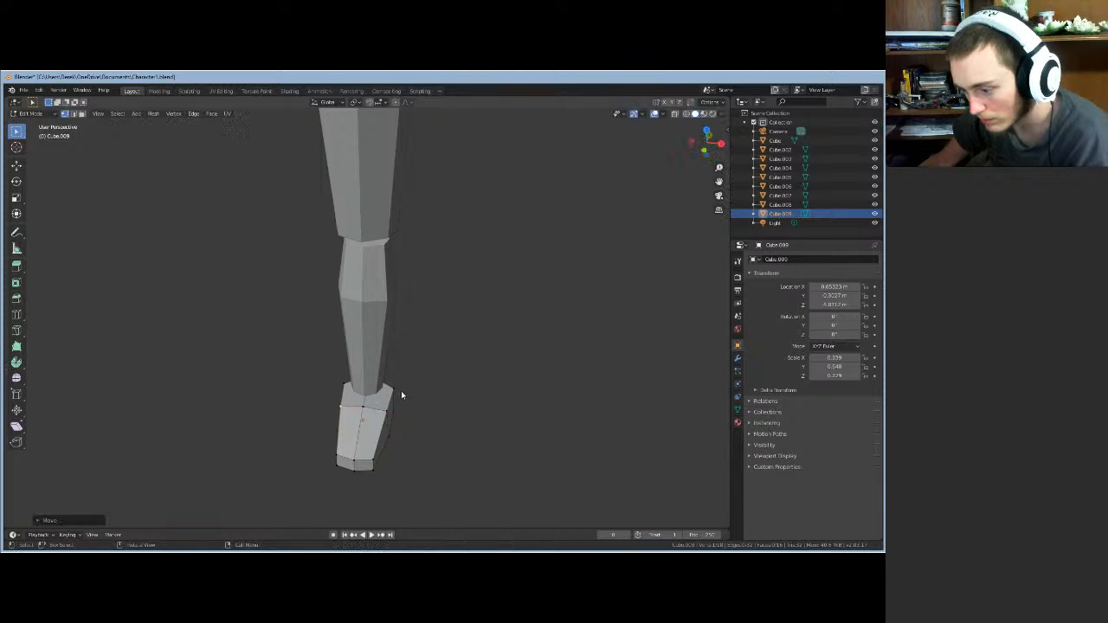
# - Move another upper foot vertex inward along X
pyautogui.click(393, 388)
pyautogui.press('g')
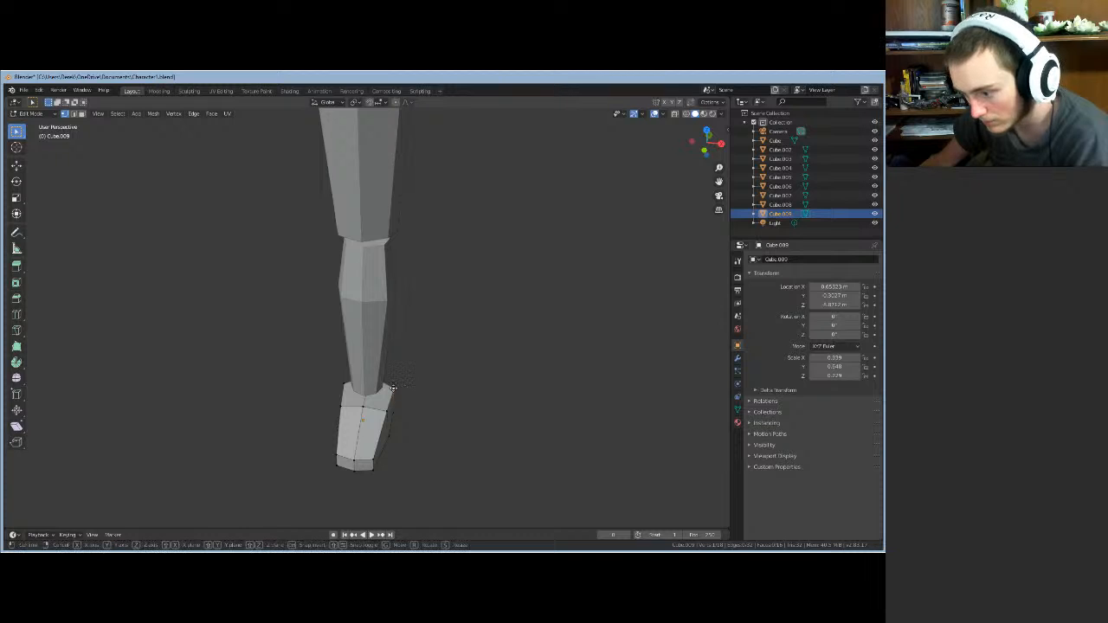
pyautogui.press('x')
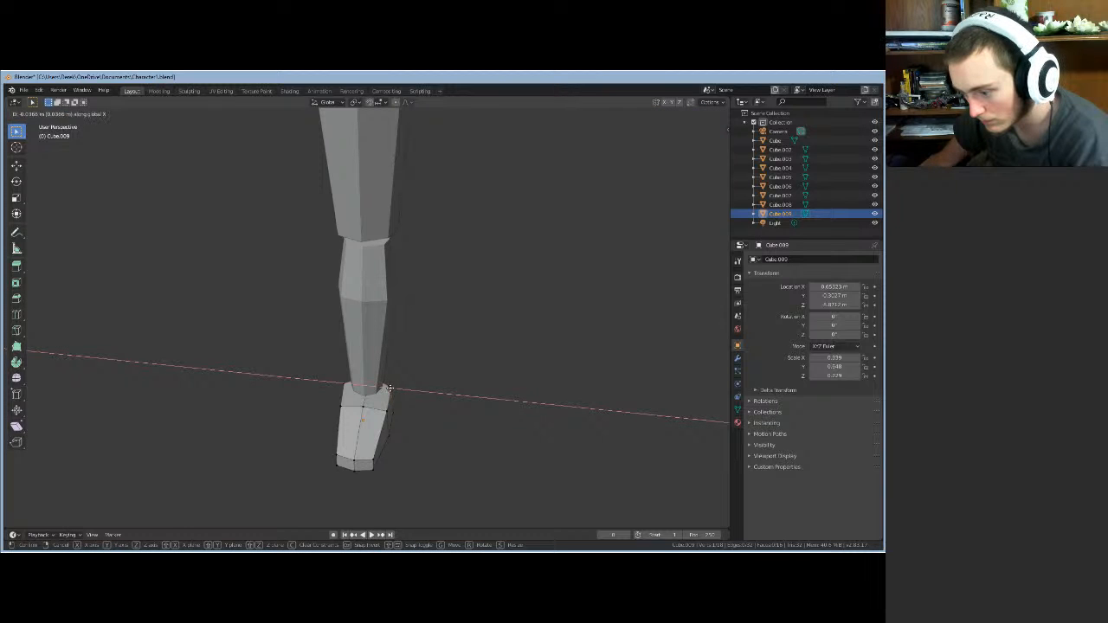
pyautogui.click(389, 392)
pyautogui.moveTo(390, 392); pyautogui.dragTo(224, 389, button='middle')
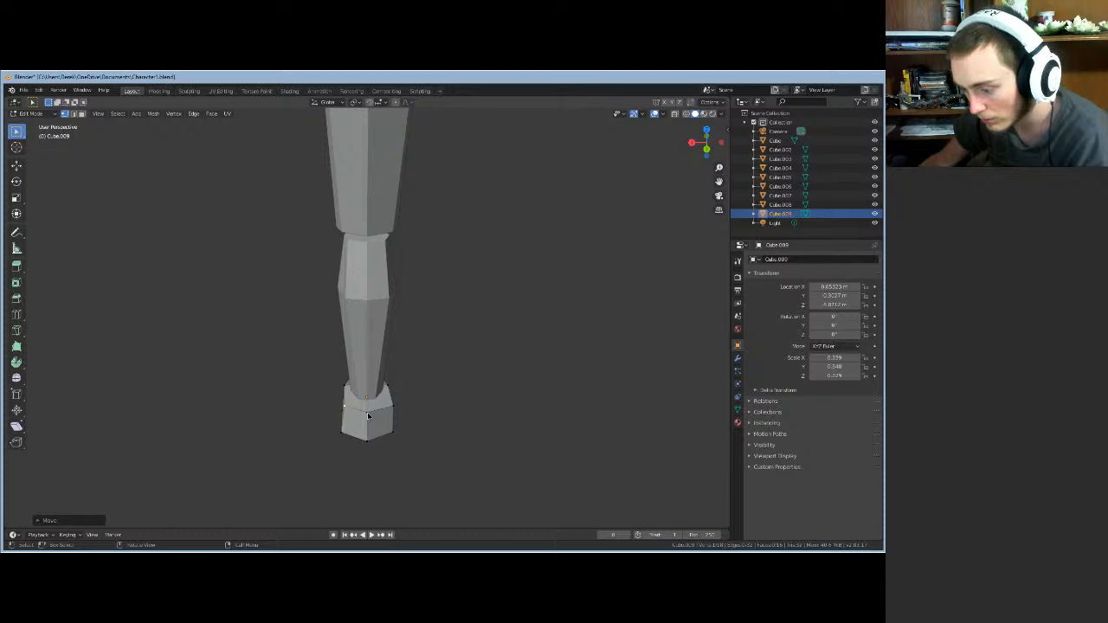
# - Shift the selected foot vertices along Y, X, then Y to taper toward the ankle
pyautogui.click(368, 417)
pyautogui.press('g')
pyautogui.press('x')
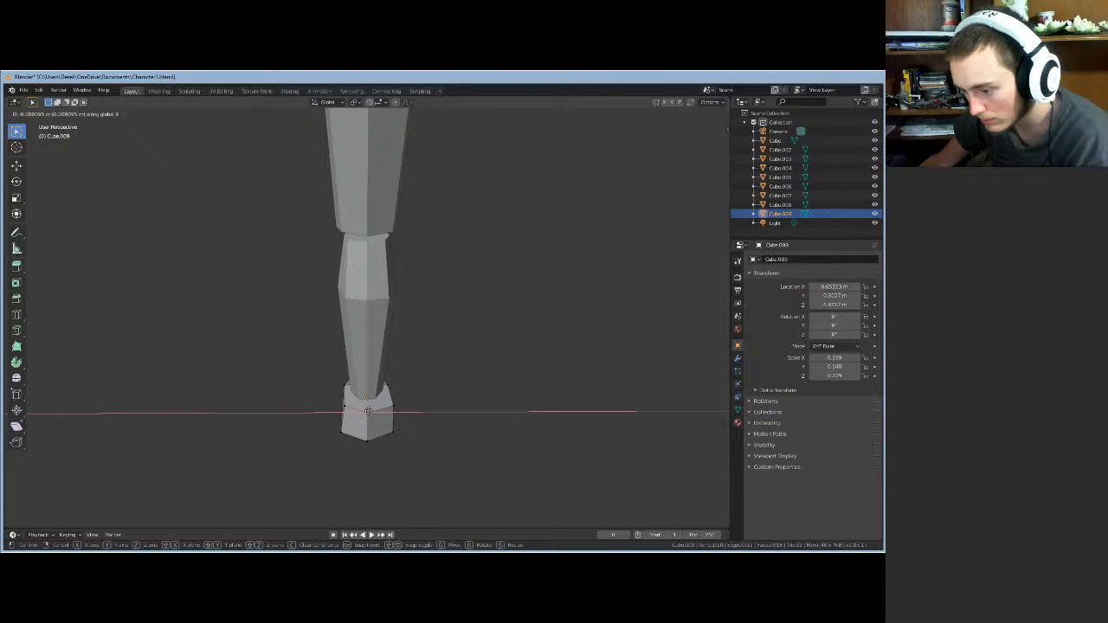
pyautogui.press('y')
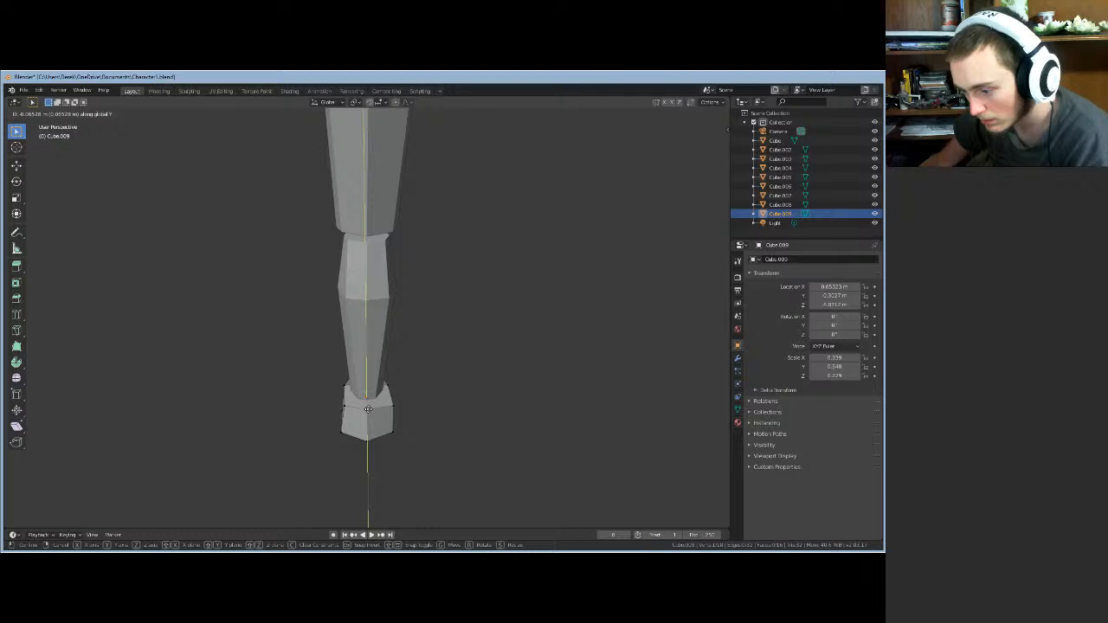
pyautogui.click(368, 410)
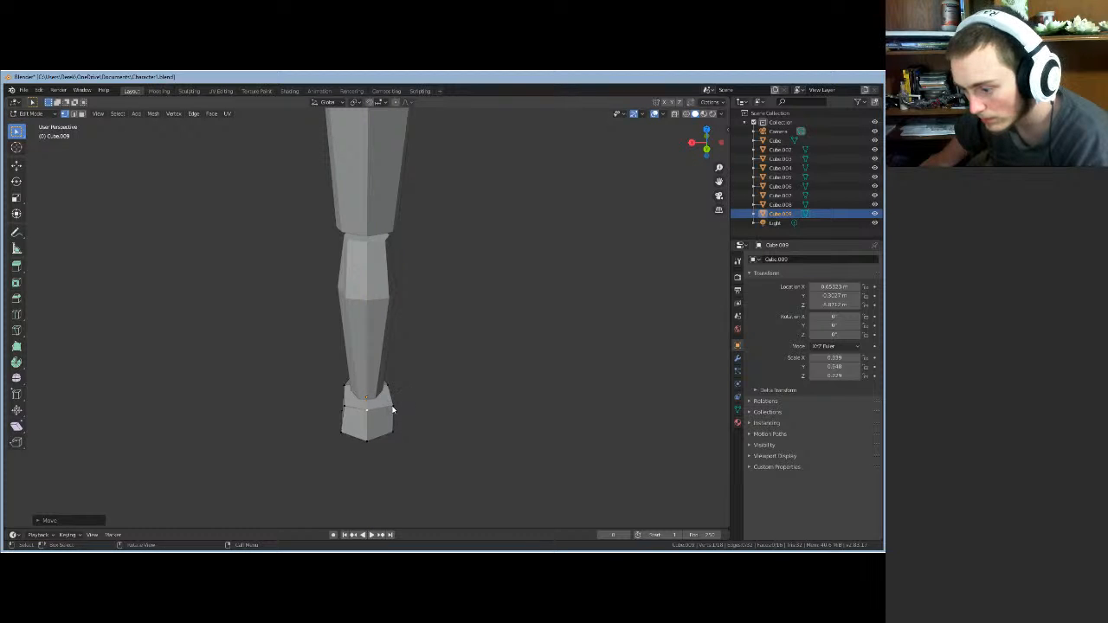
pyautogui.press('g')
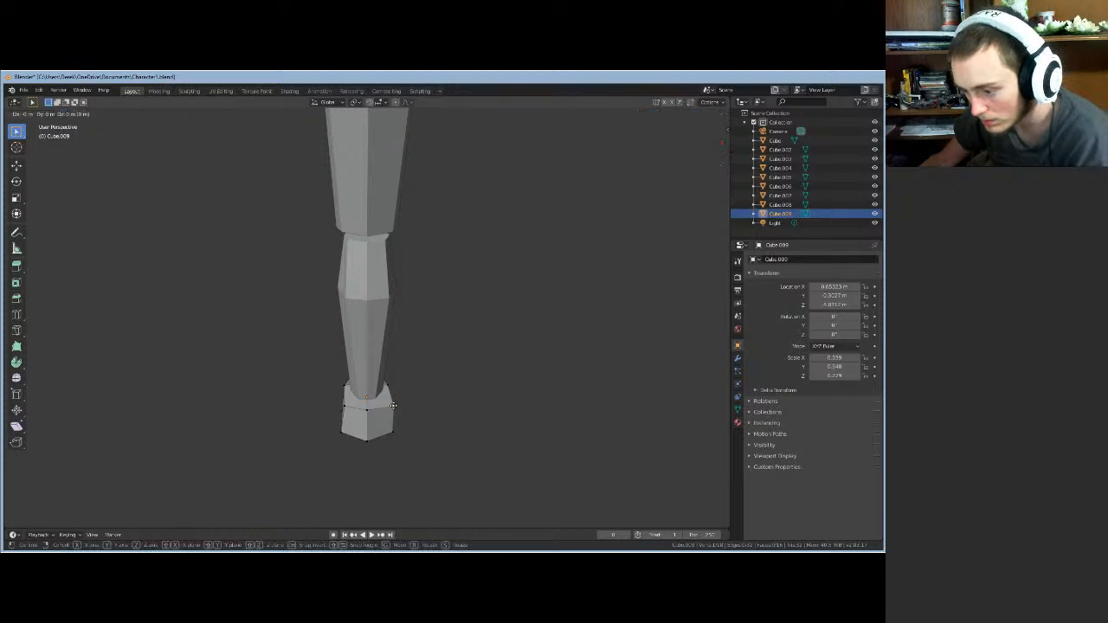
pyautogui.press('x')
pyautogui.click(390, 406)
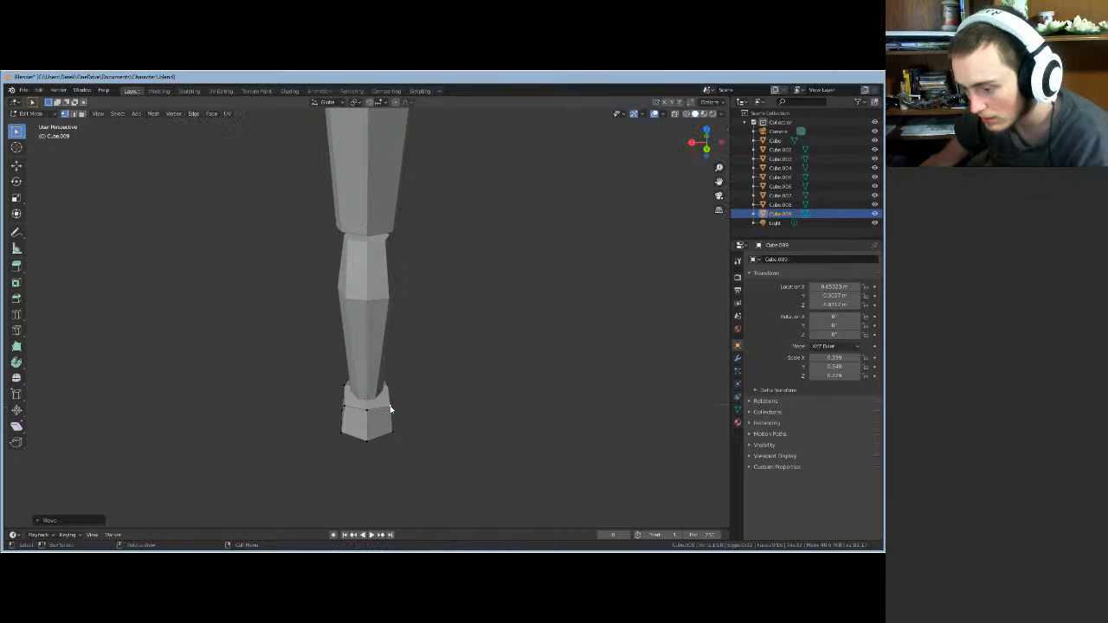
pyautogui.press('g')
pyautogui.press('y')
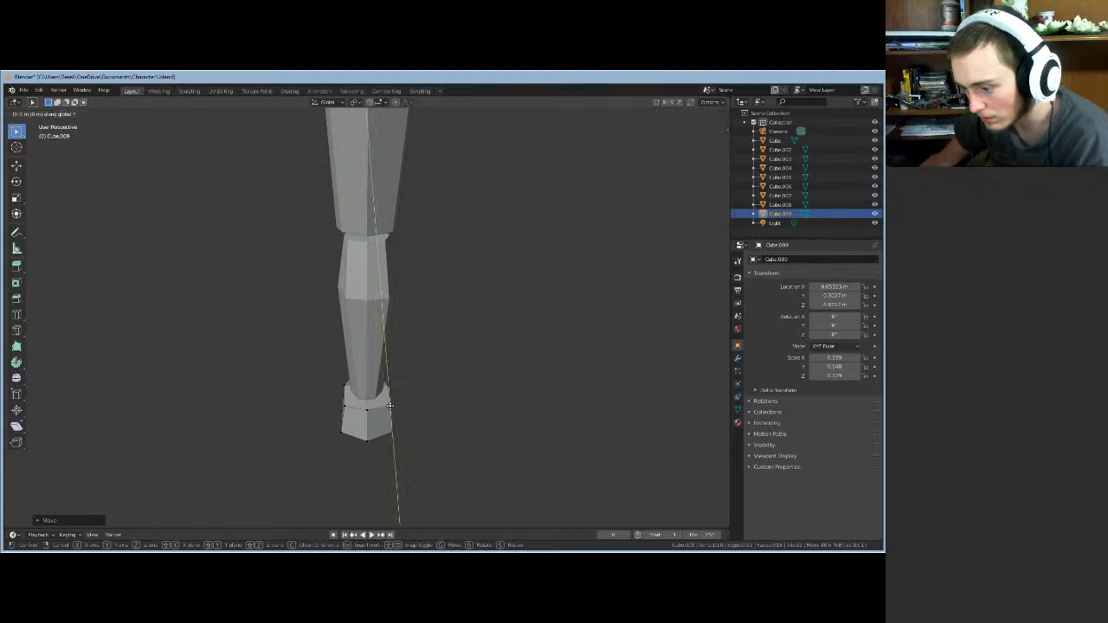
pyautogui.click(392, 410)
# - Shift the selected foot vertices slightly along X
pyautogui.moveTo(411, 415)
pyautogui.mouseDown(button='middle')
pyautogui.moveTo(322, 418)
pyautogui.moveTo(328, 408)
pyautogui.moveTo(436, 419)
pyautogui.moveTo(423, 416)
pyautogui.mouseUp(button='middle')
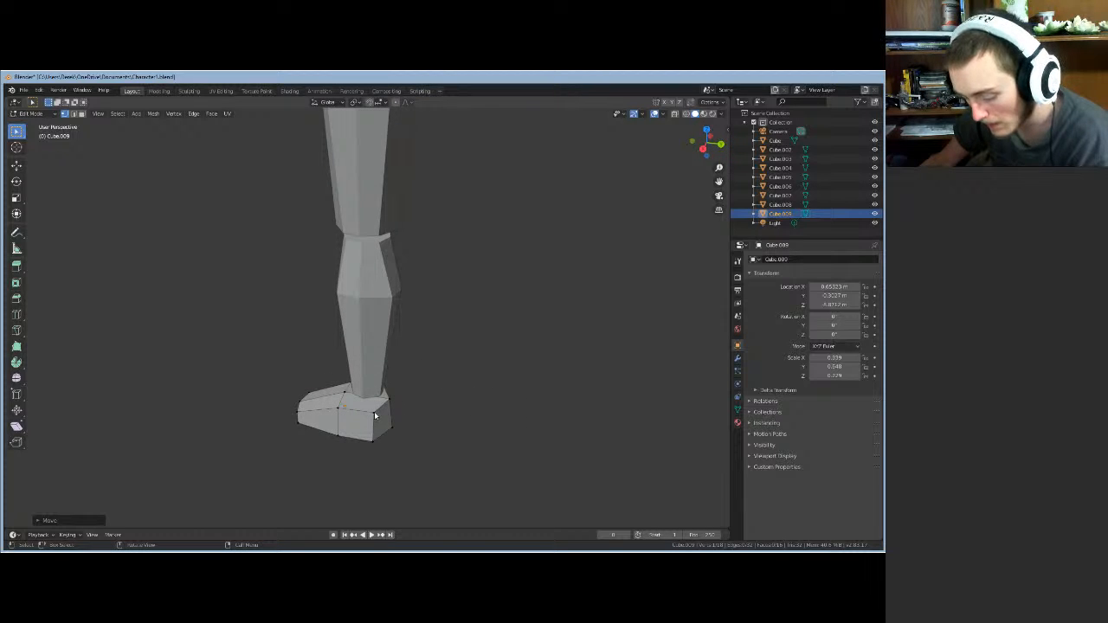
pyautogui.press('g')
pyautogui.press('x')
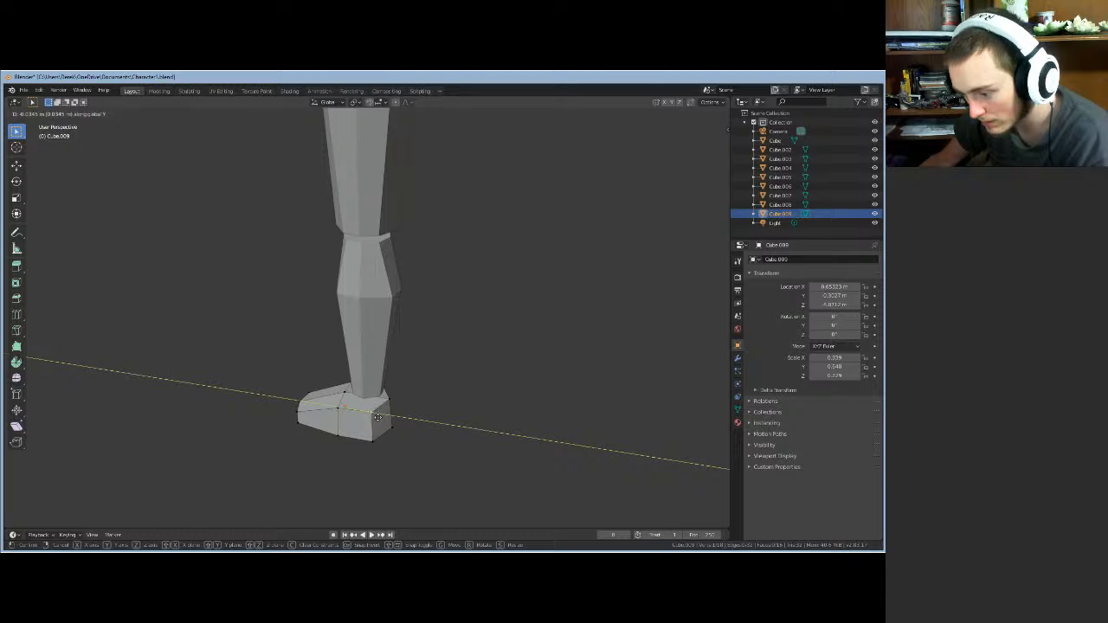
pyautogui.click(378, 420)
pyautogui.moveTo(377, 420); pyautogui.dragTo(380, 443, button='middle')
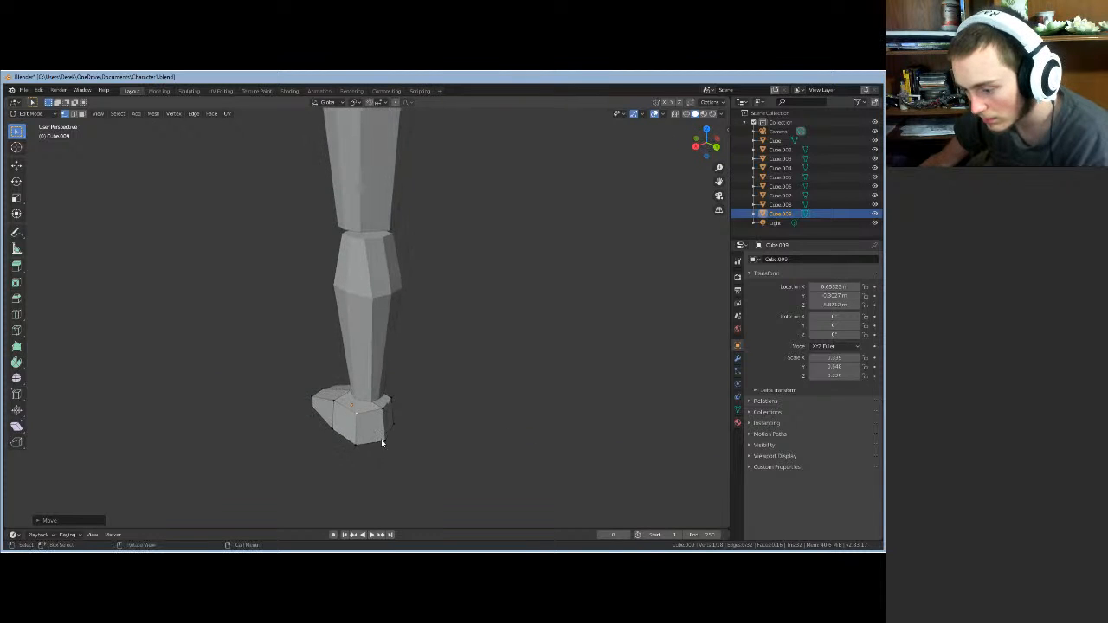
# - Move the foot's lower corner vertex inward along Y and X
pyautogui.click(385, 442)
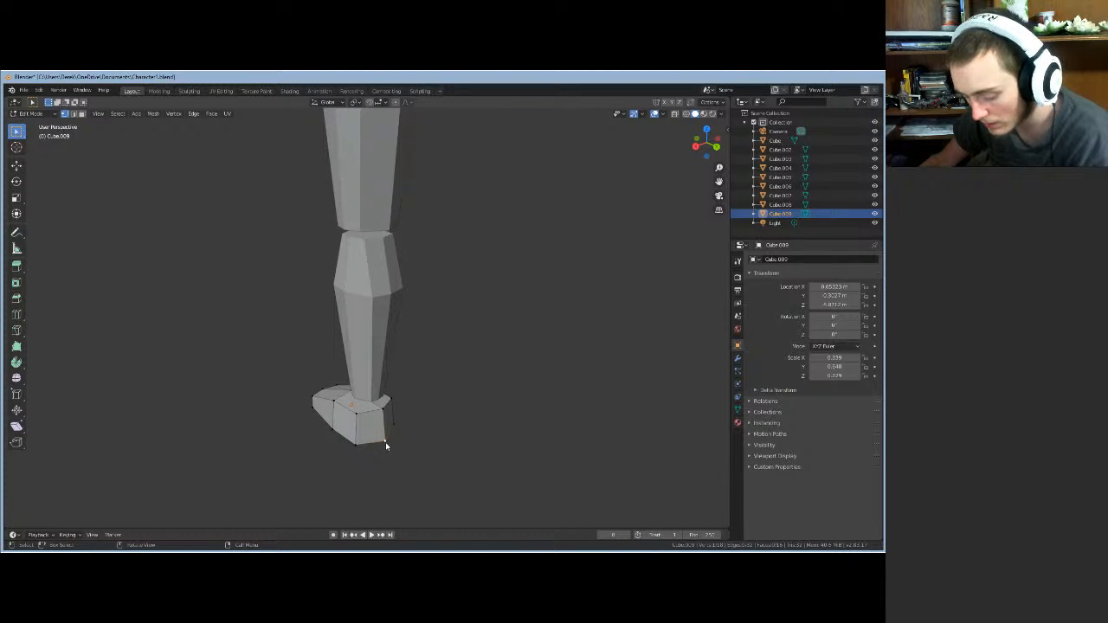
pyautogui.press('g')
pyautogui.press('y')
pyautogui.click(379, 440)
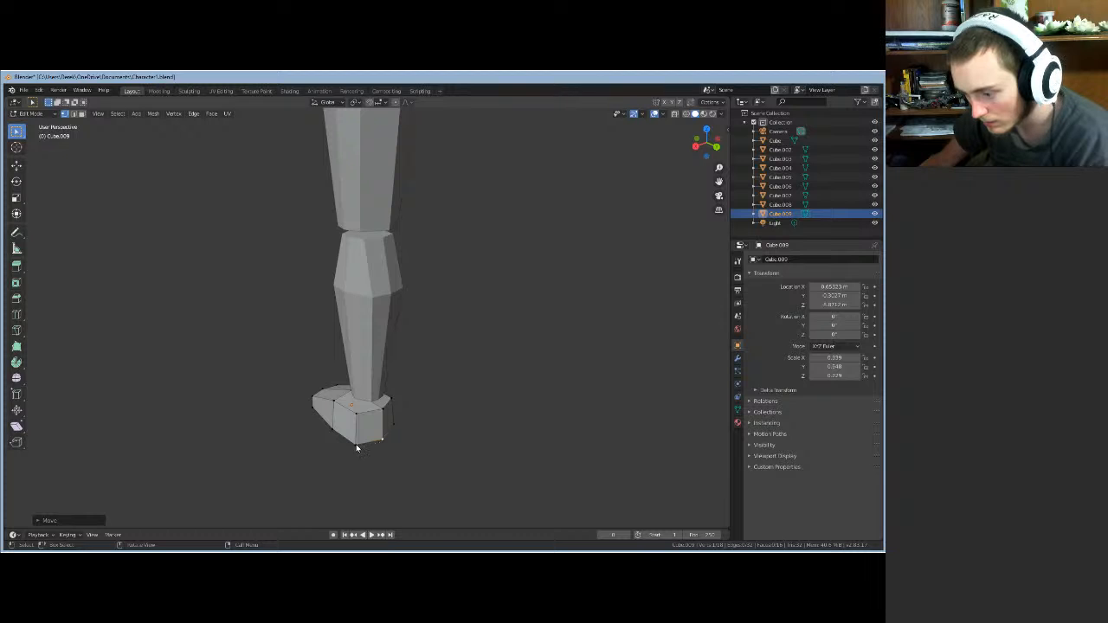
pyautogui.press('g')
pyautogui.press('y')
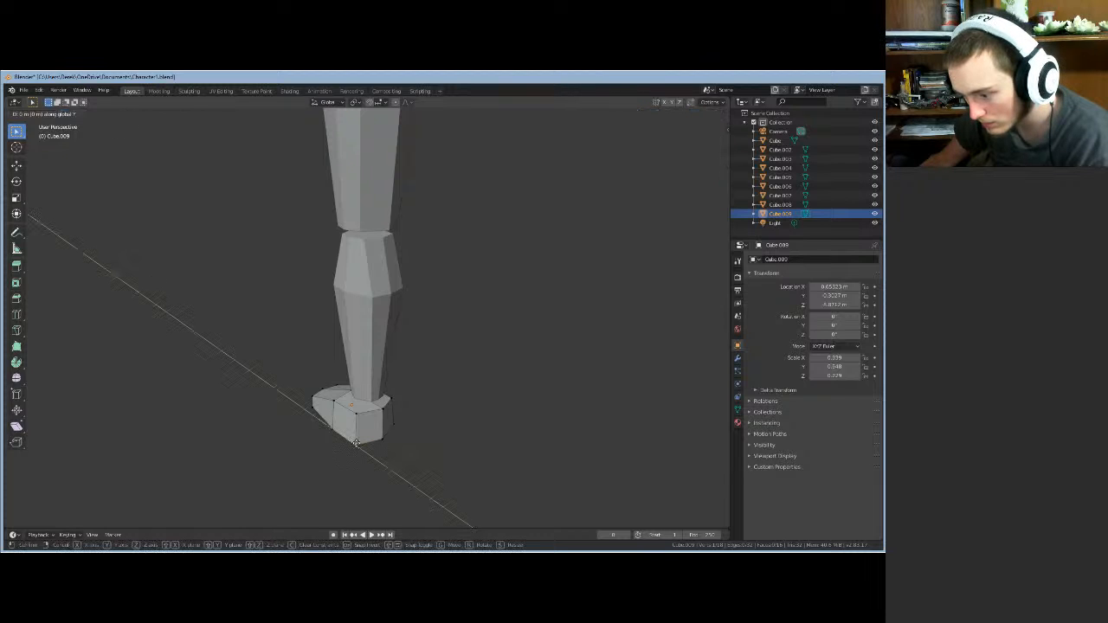
pyautogui.press('x')
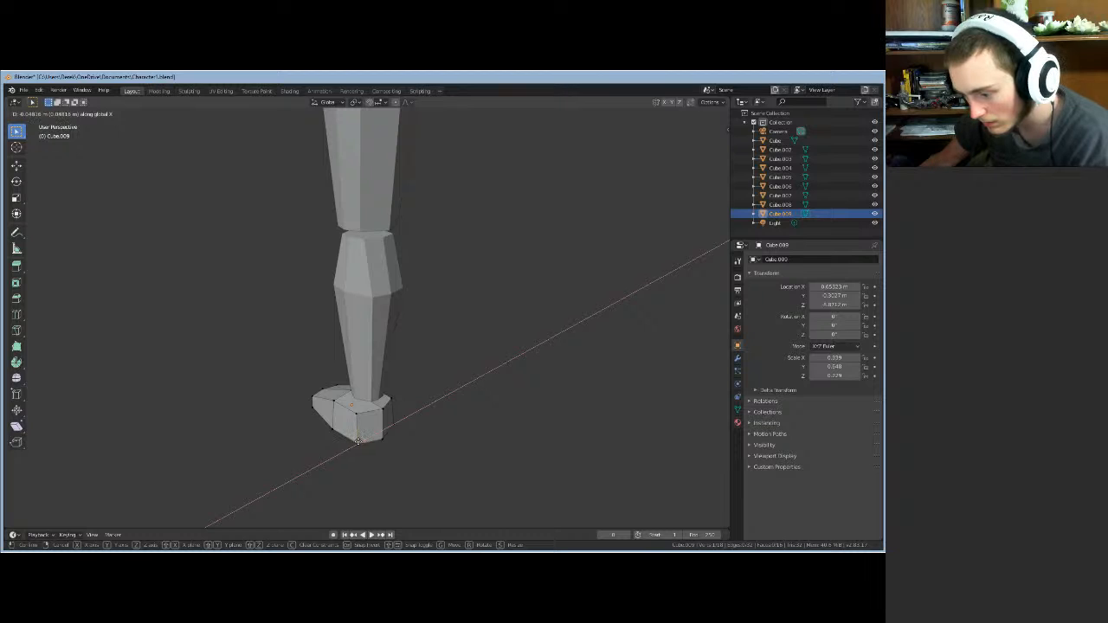
pyautogui.press('y')
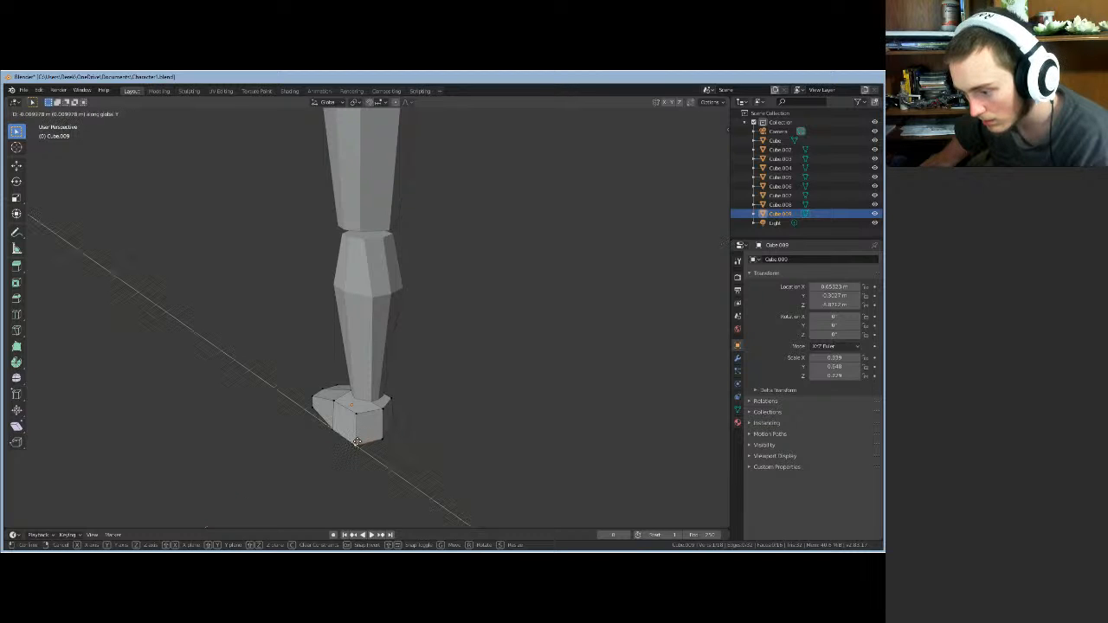
pyautogui.press('x')
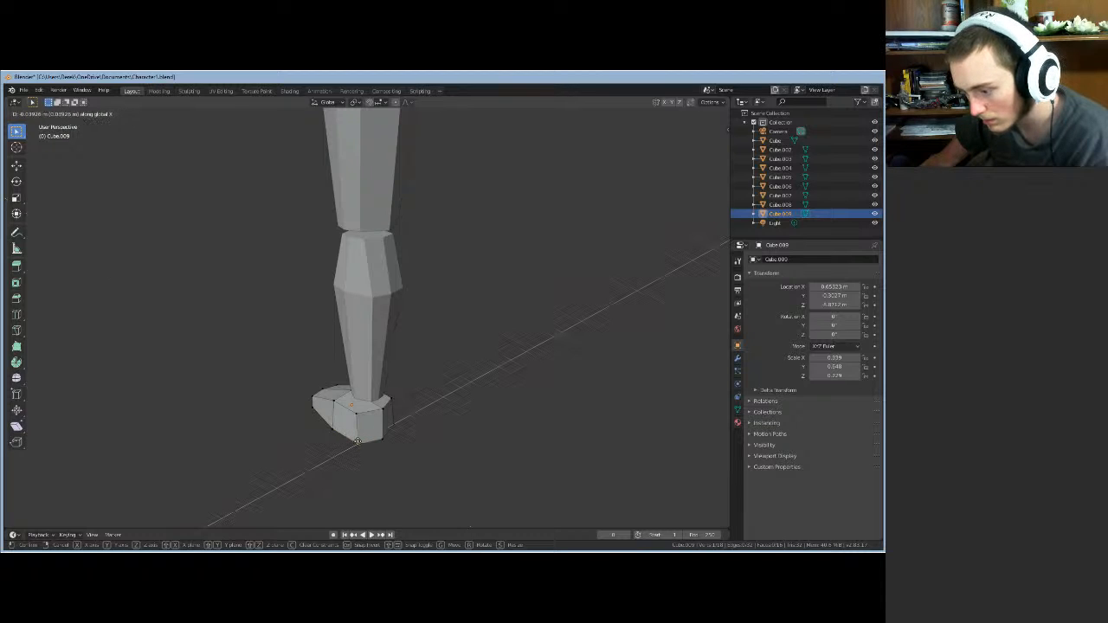
pyautogui.click(360, 442)
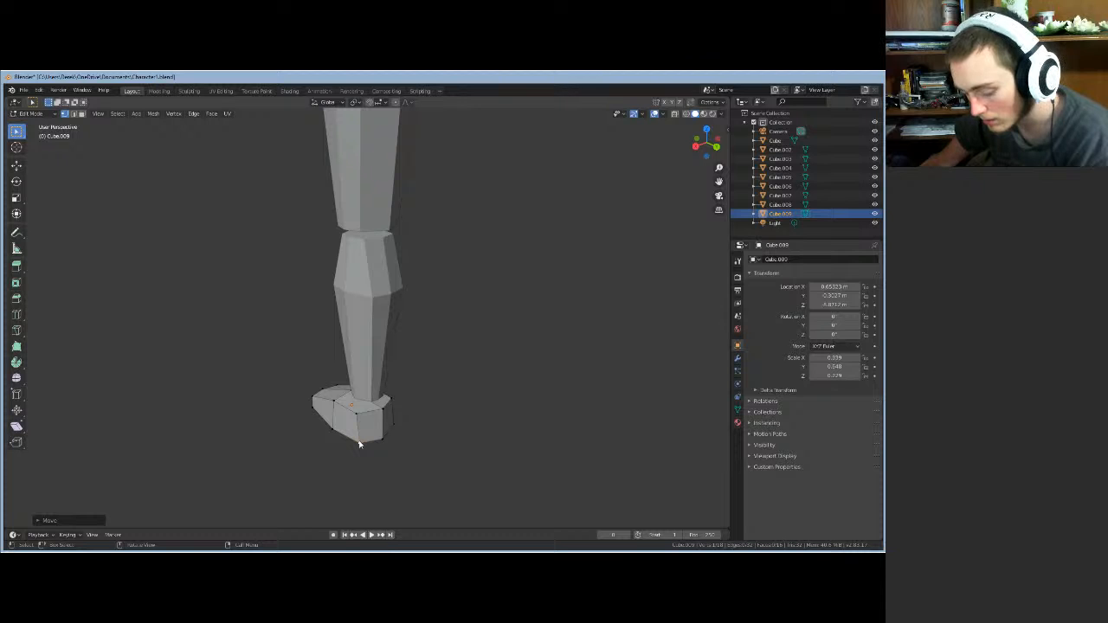
pyautogui.press('g')
pyautogui.press('y')
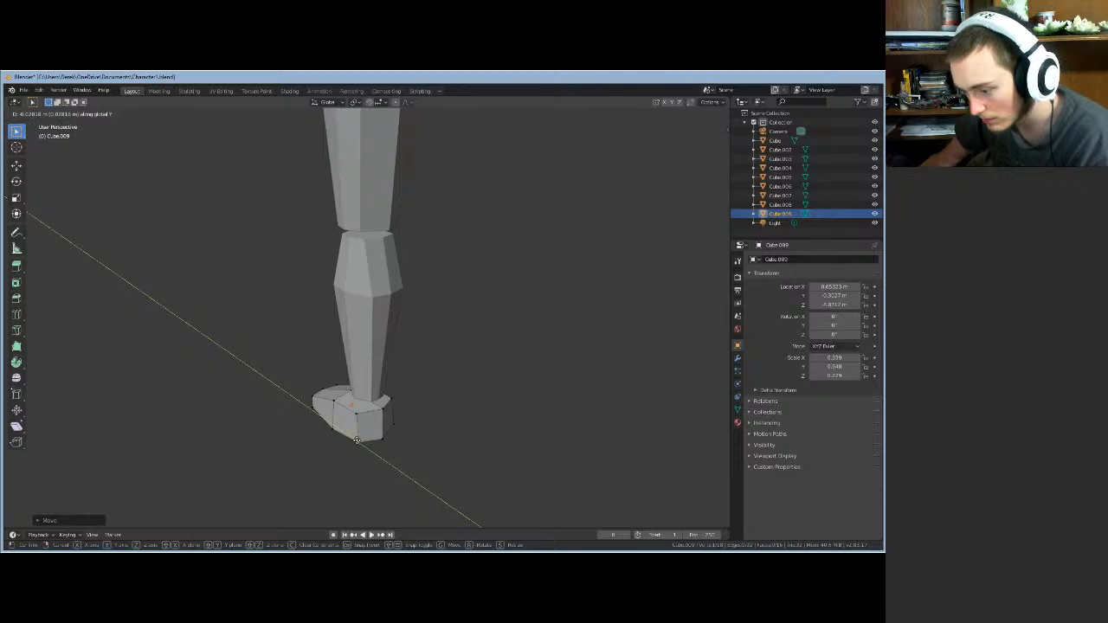
pyautogui.click(358, 440)
# - From a front view, nudge the foot vertices along Y, X and Z
pyautogui.moveTo(361, 442); pyautogui.dragTo(425, 465, button='middle')
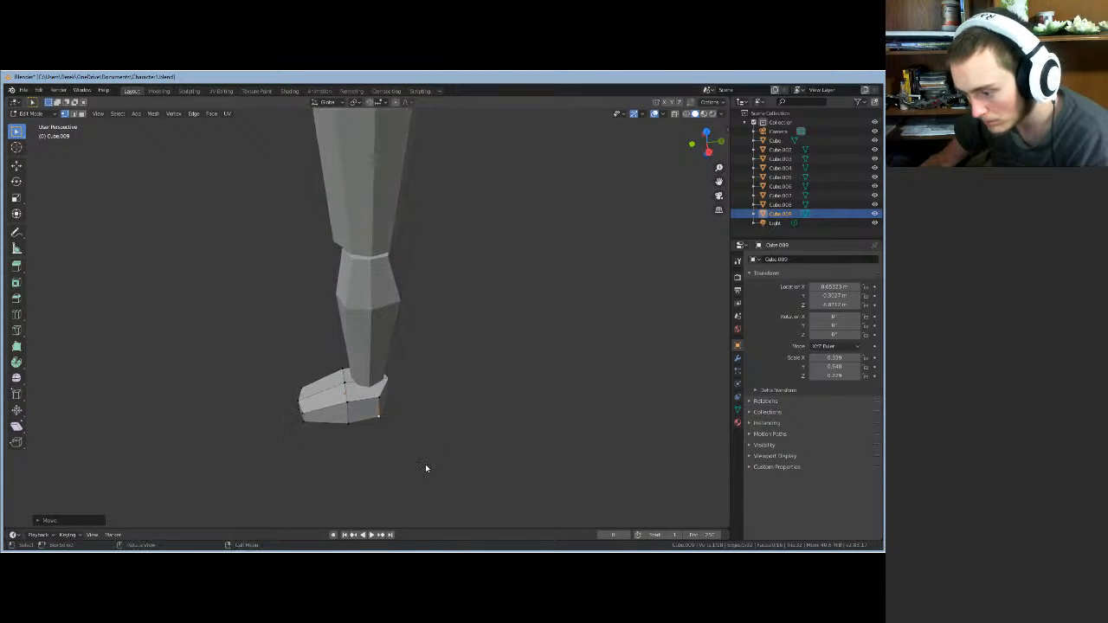
pyautogui.press('g')
pyautogui.press('y')
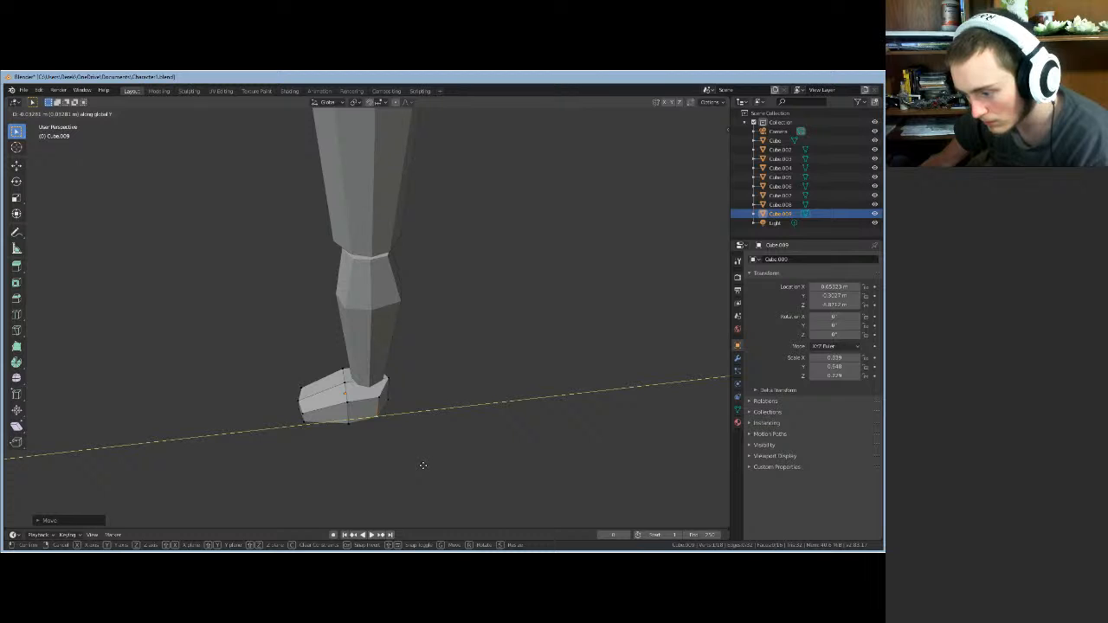
pyautogui.click(423, 469)
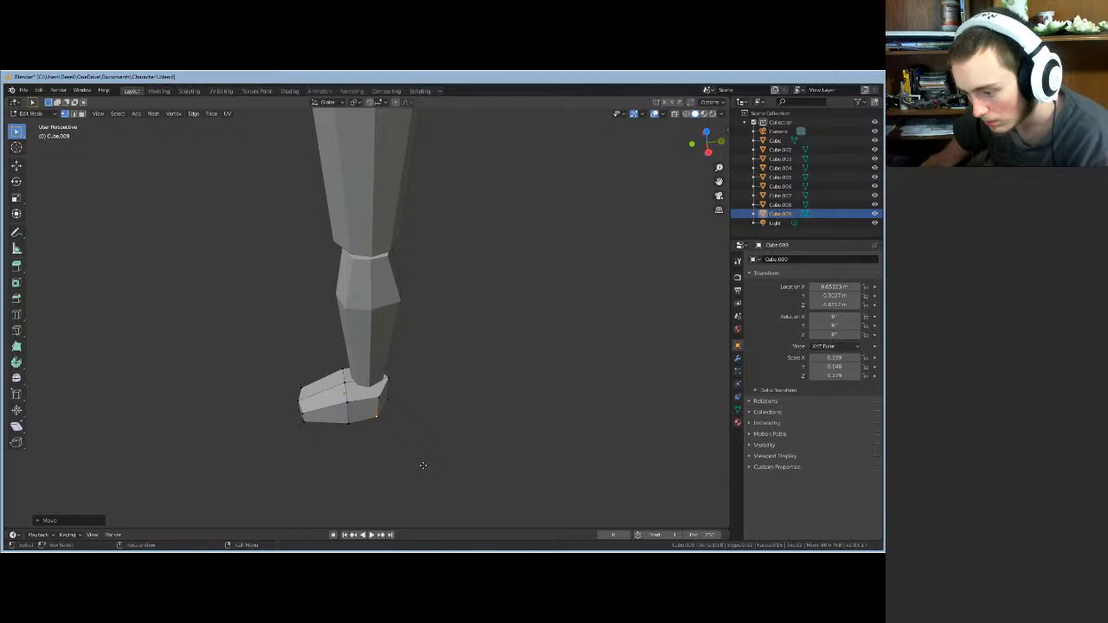
pyautogui.press('g')
pyautogui.press('x')
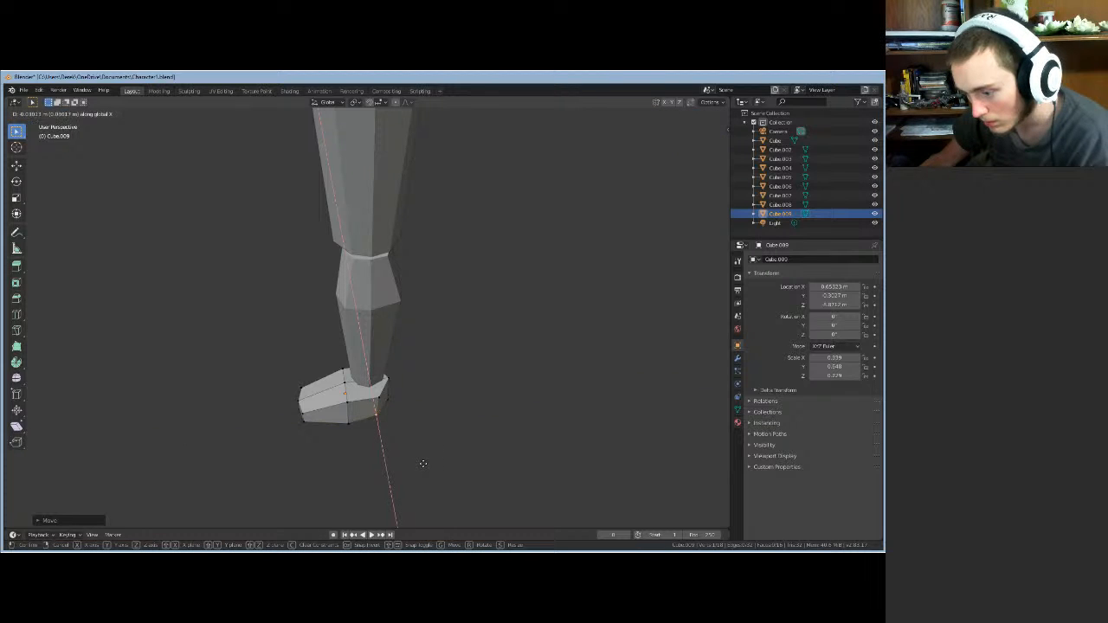
pyautogui.click(423, 463)
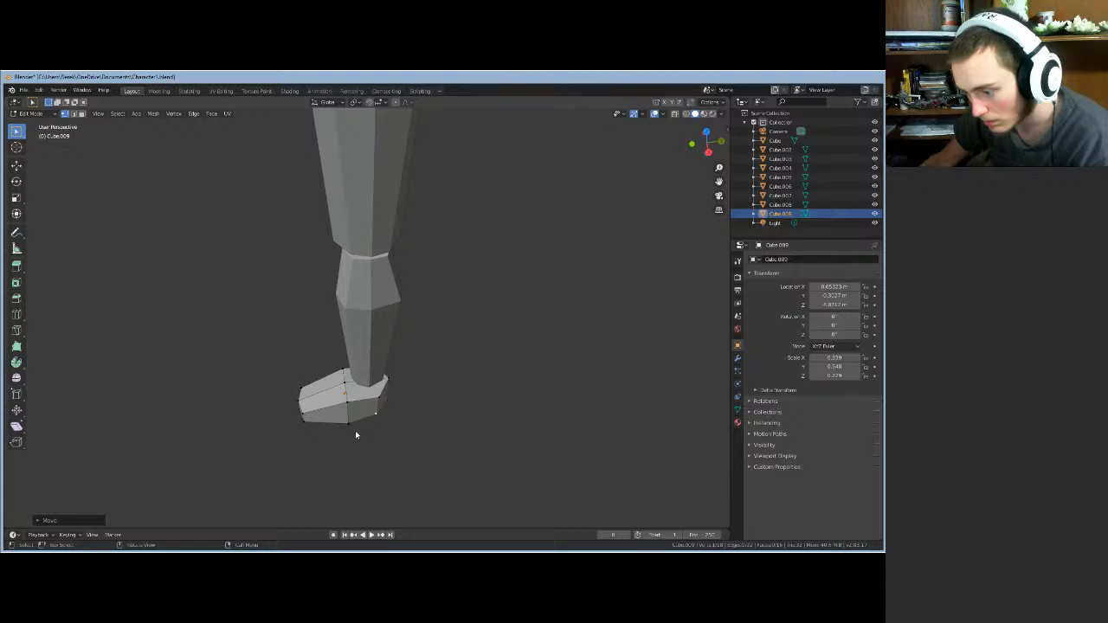
pyautogui.press('g')
pyautogui.press('z')
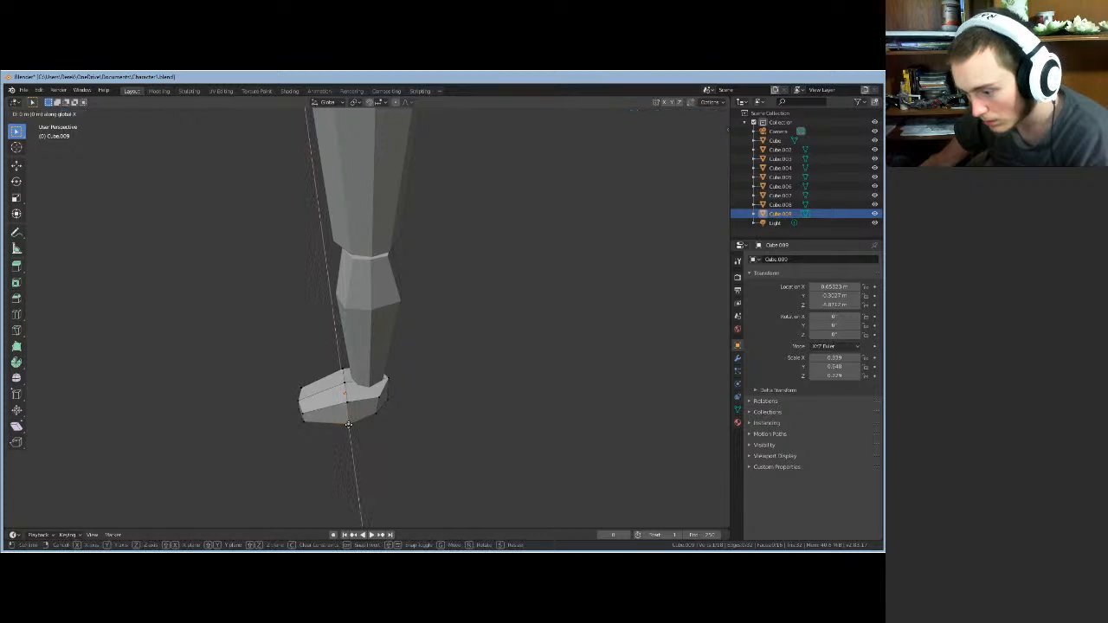
pyautogui.click(348, 422)
# - Shift a front foot vertex along the X axis in two moves to narrow the foot
pyautogui.moveTo(384, 445); pyautogui.dragTo(356, 464, button='middle')
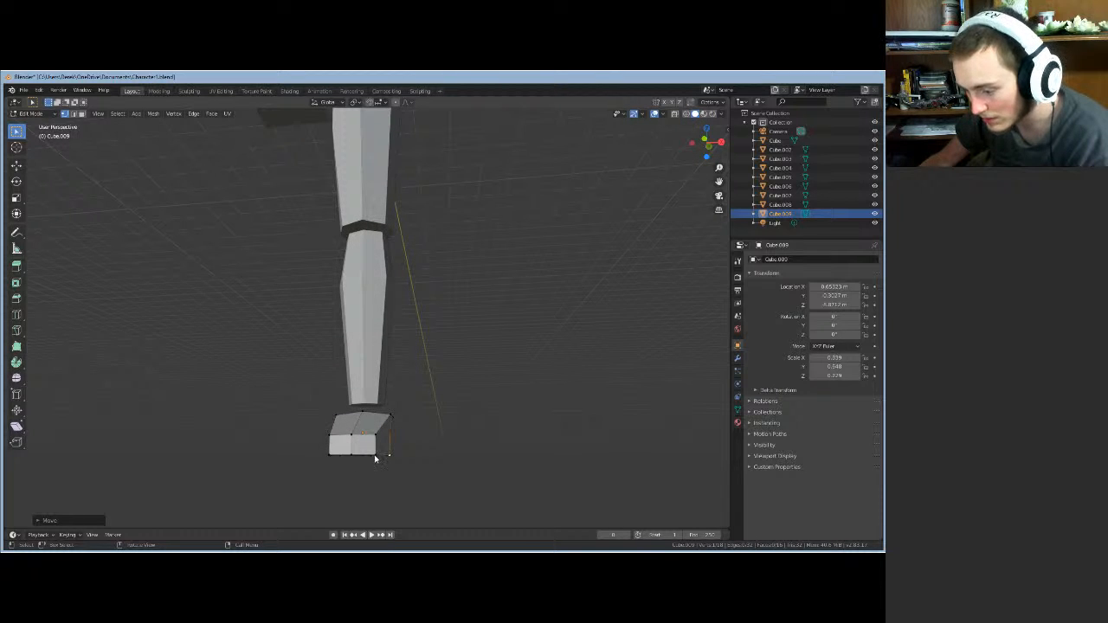
pyautogui.click(375, 457)
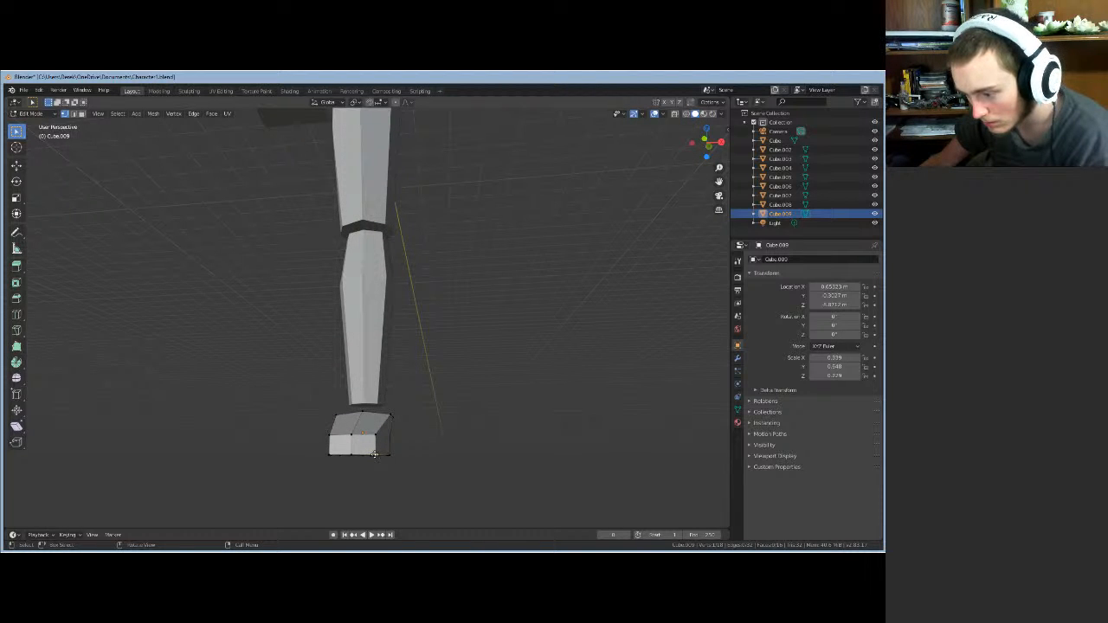
pyautogui.press('g')
pyautogui.press('x')
pyautogui.press('x')
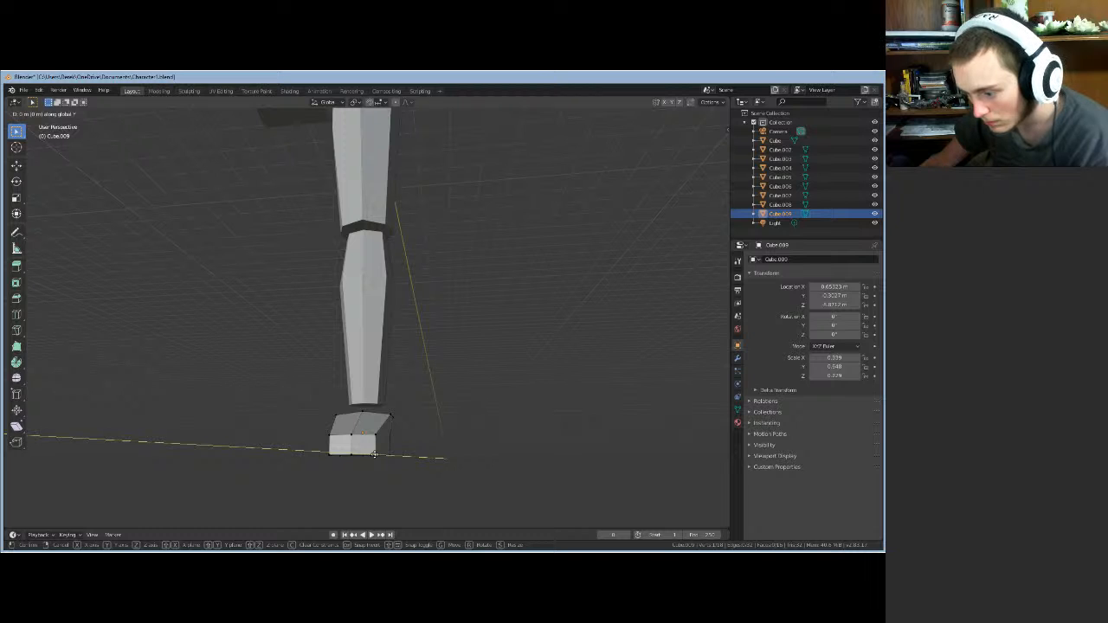
pyautogui.click(375, 456)
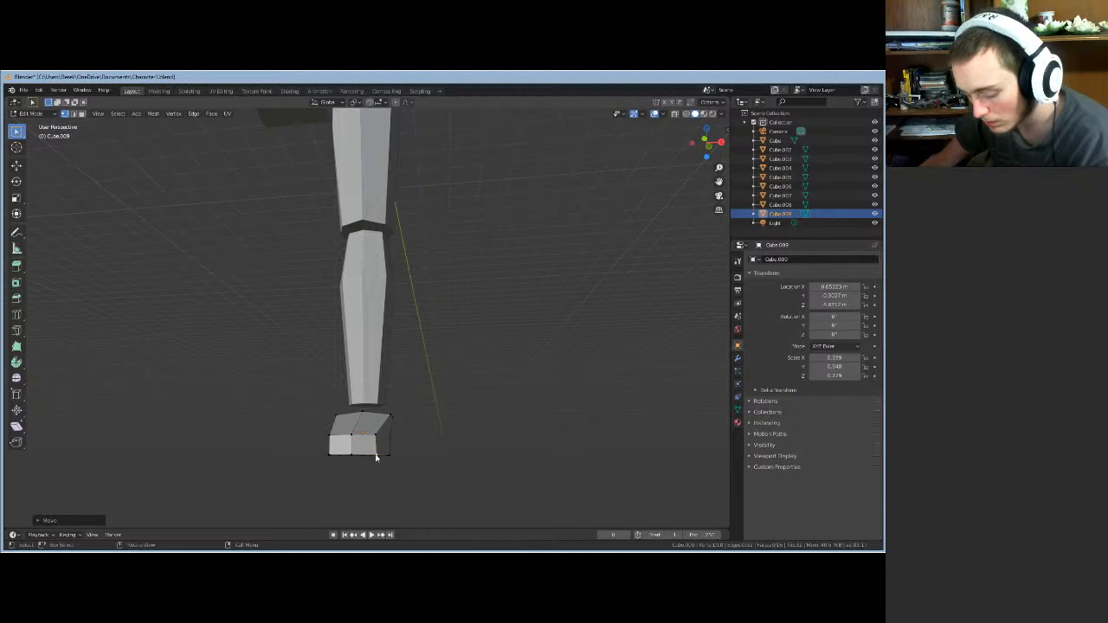
pyautogui.press('g')
pyautogui.press('x')
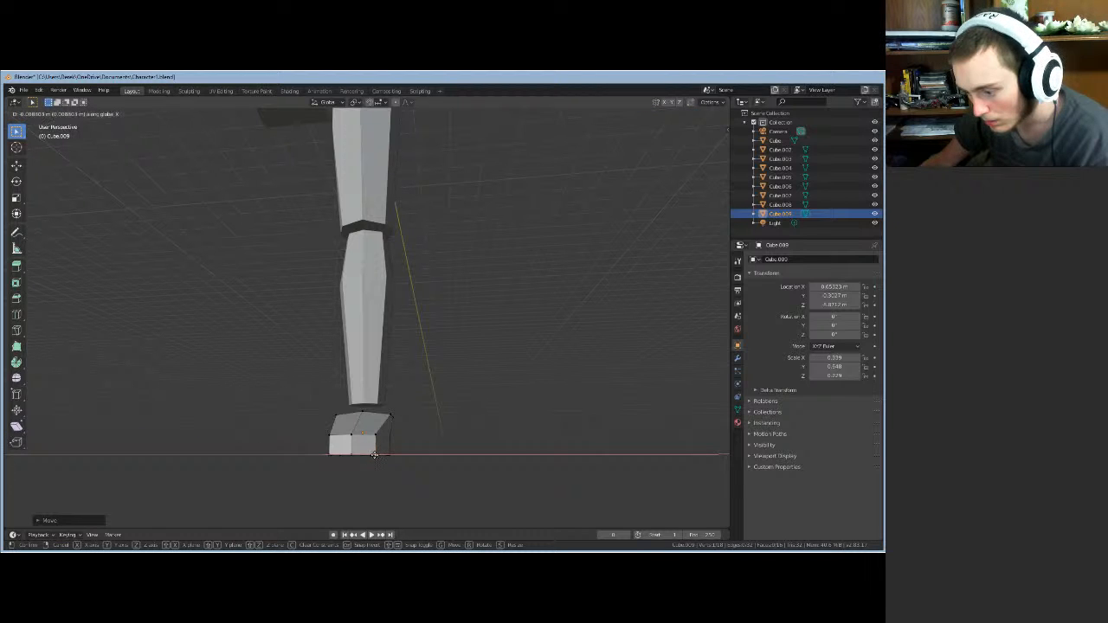
pyautogui.click(372, 455)
# - Pull the toe vertex along the Y axis to extend the wedge toe, then select a bottom toe vertex
pyautogui.moveTo(373, 456); pyautogui.dragTo(406, 478, button='middle')
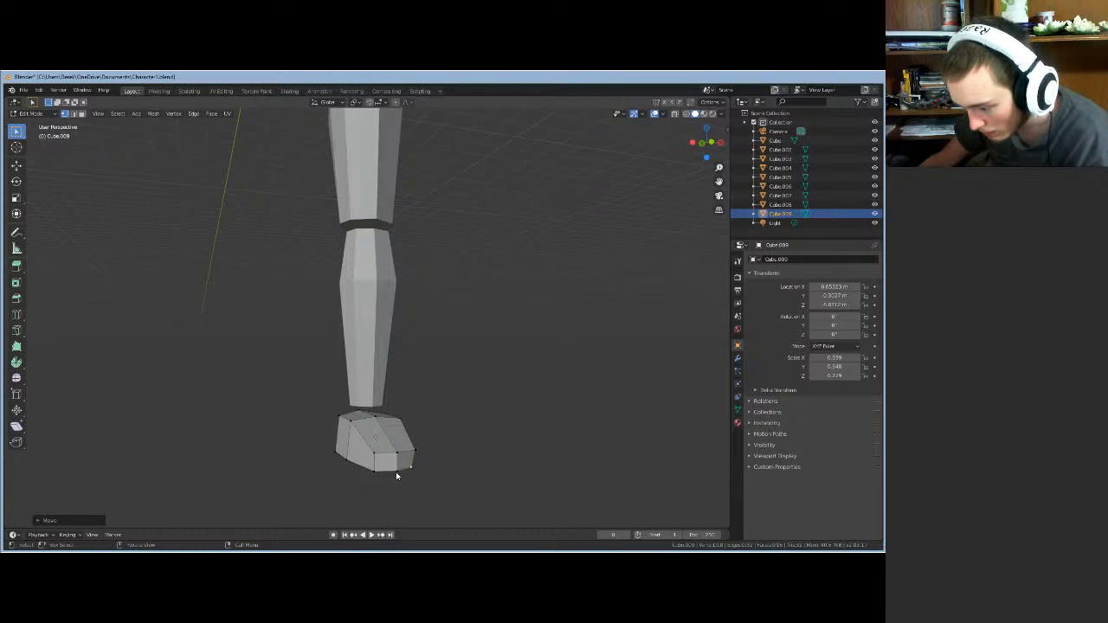
pyautogui.press('g')
pyautogui.press('y')
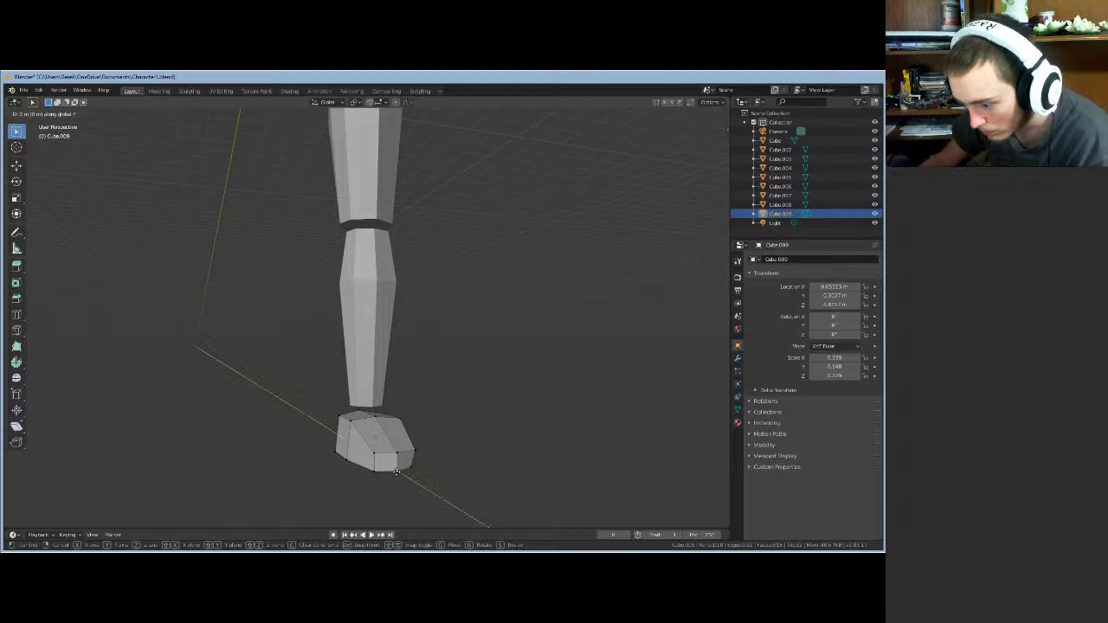
pyautogui.click(399, 473)
pyautogui.moveTo(408, 477); pyautogui.dragTo(440, 478, button='middle')
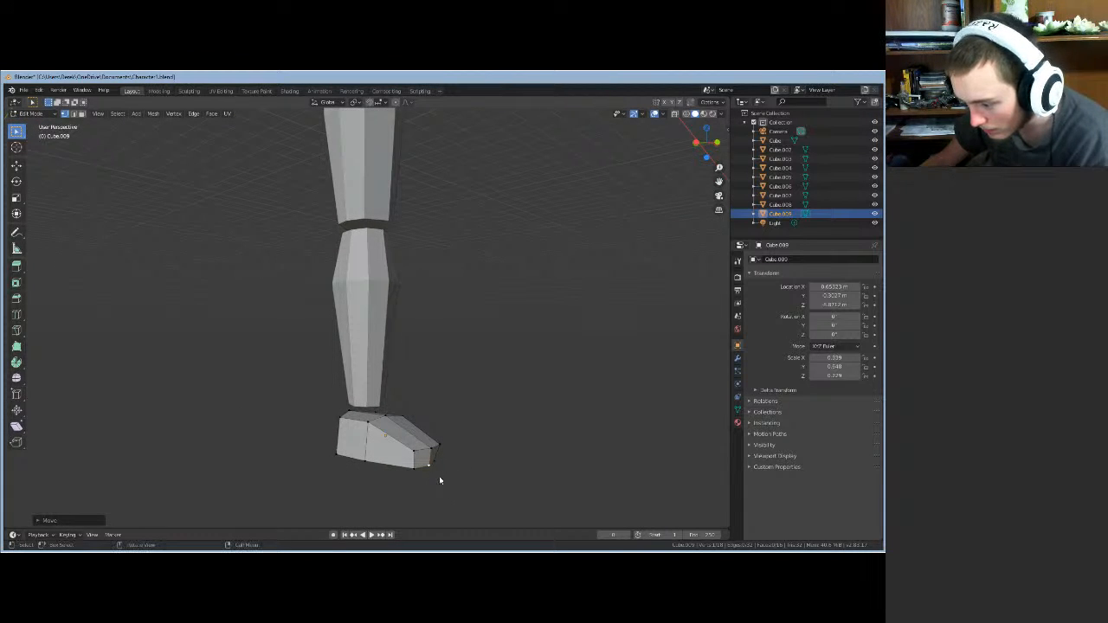
pyautogui.click(435, 473)
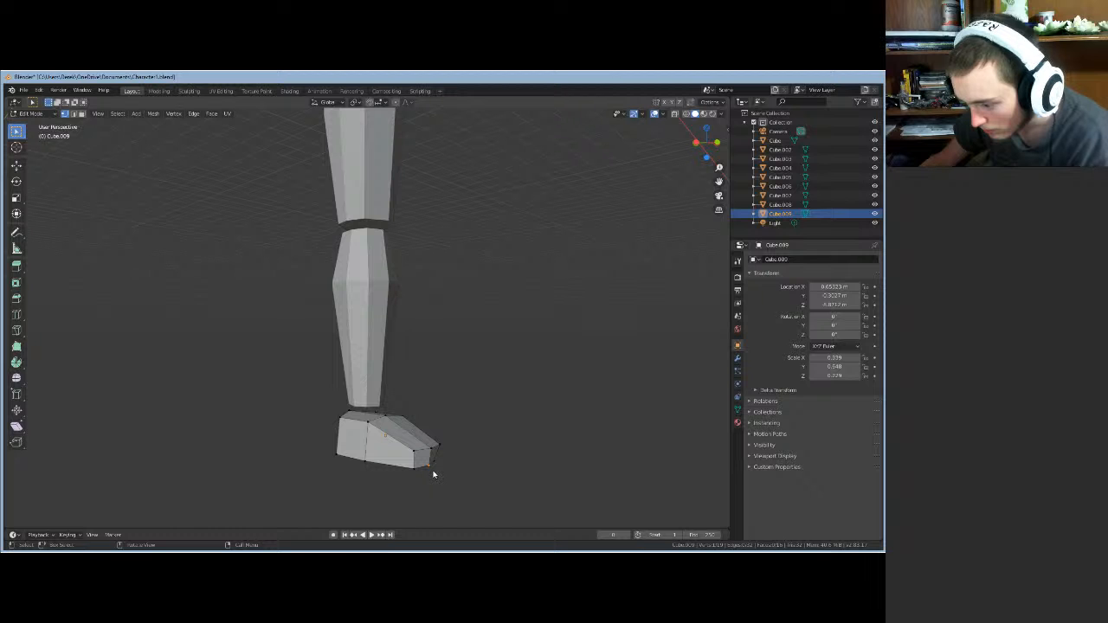
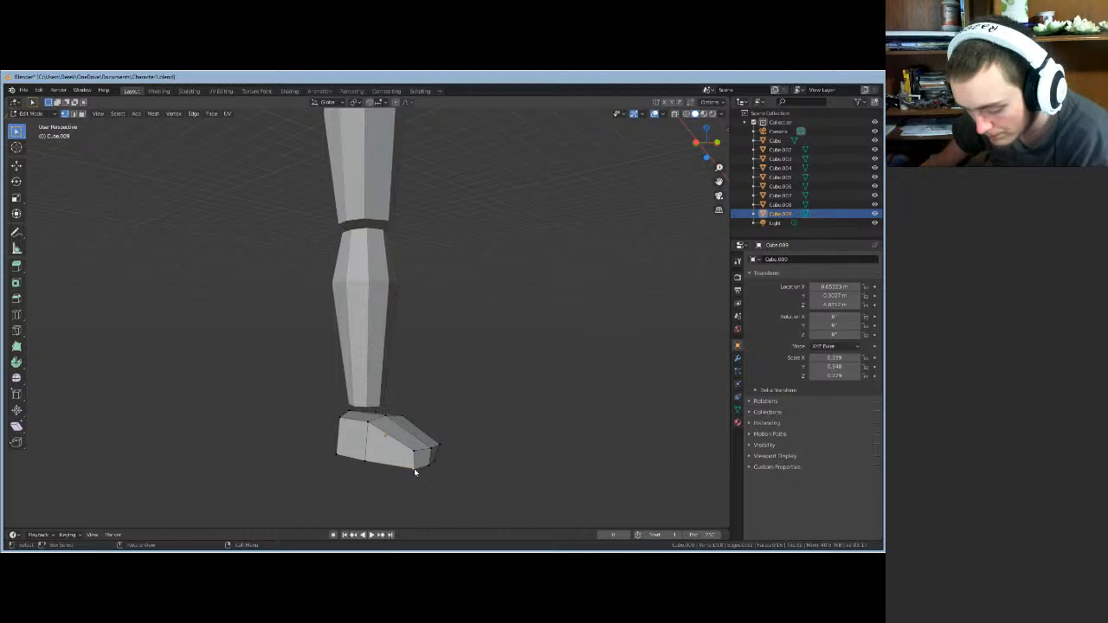
# - Shift the toe vertex sideways along X, then forward along Y
pyautogui.press('g')
pyautogui.press('x')
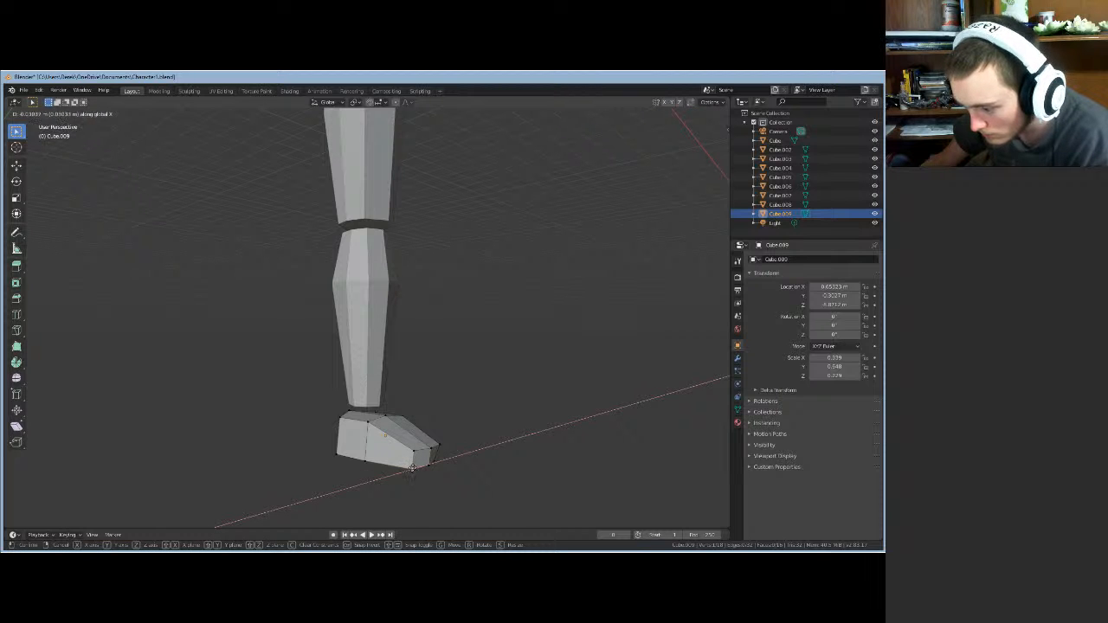
pyautogui.click(415, 468)
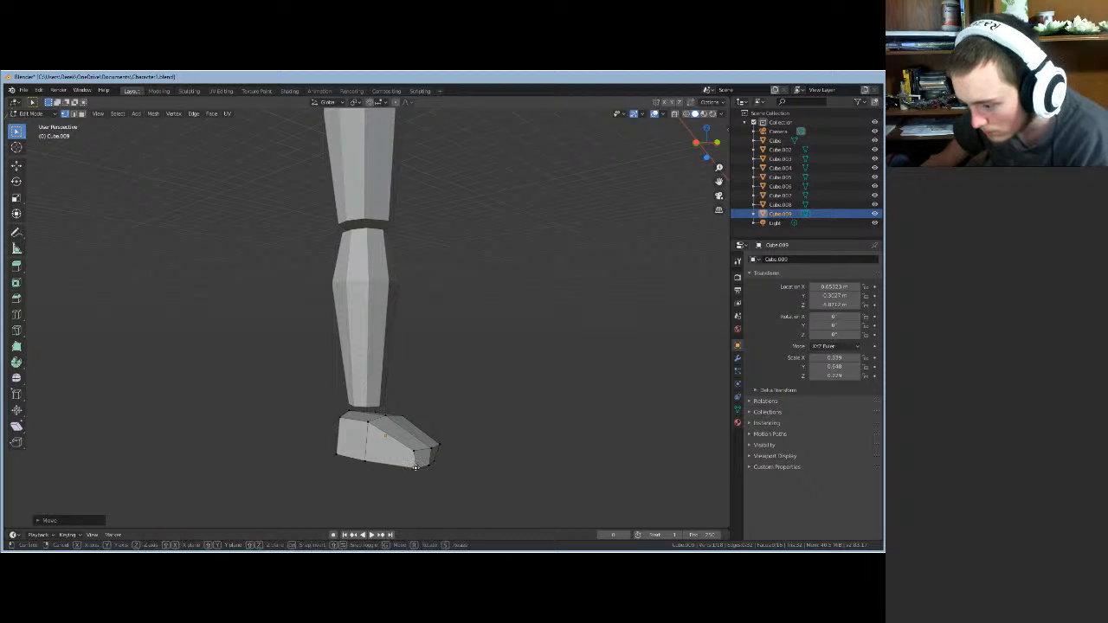
pyautogui.press('g')
pyautogui.press('y')
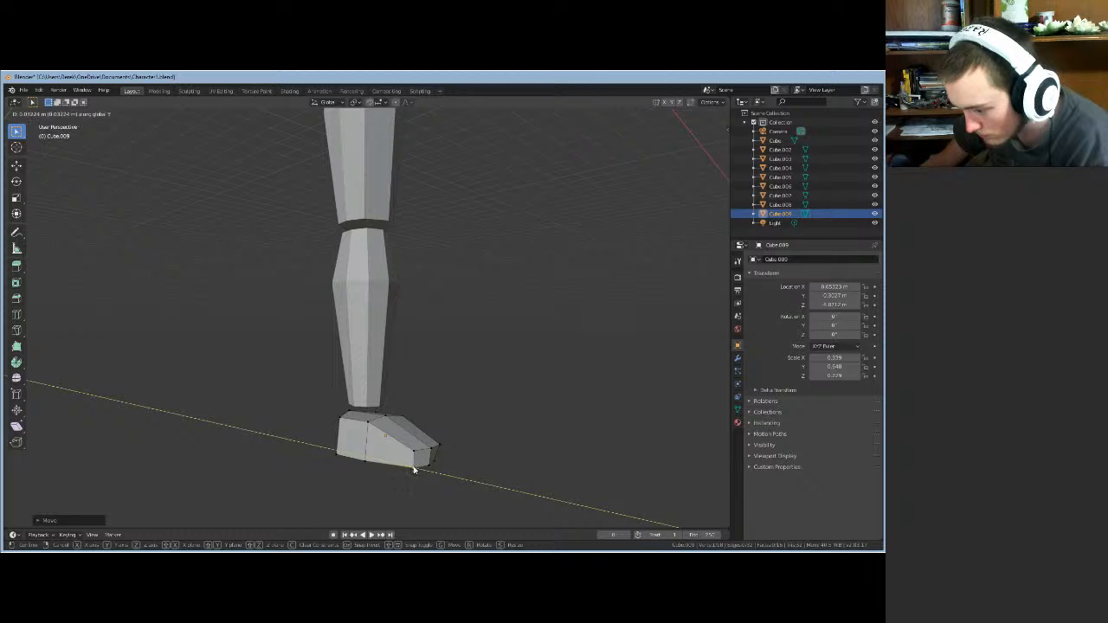
pyautogui.click(413, 468)
pyautogui.moveTo(413, 469); pyautogui.dragTo(386, 496, button='middle')
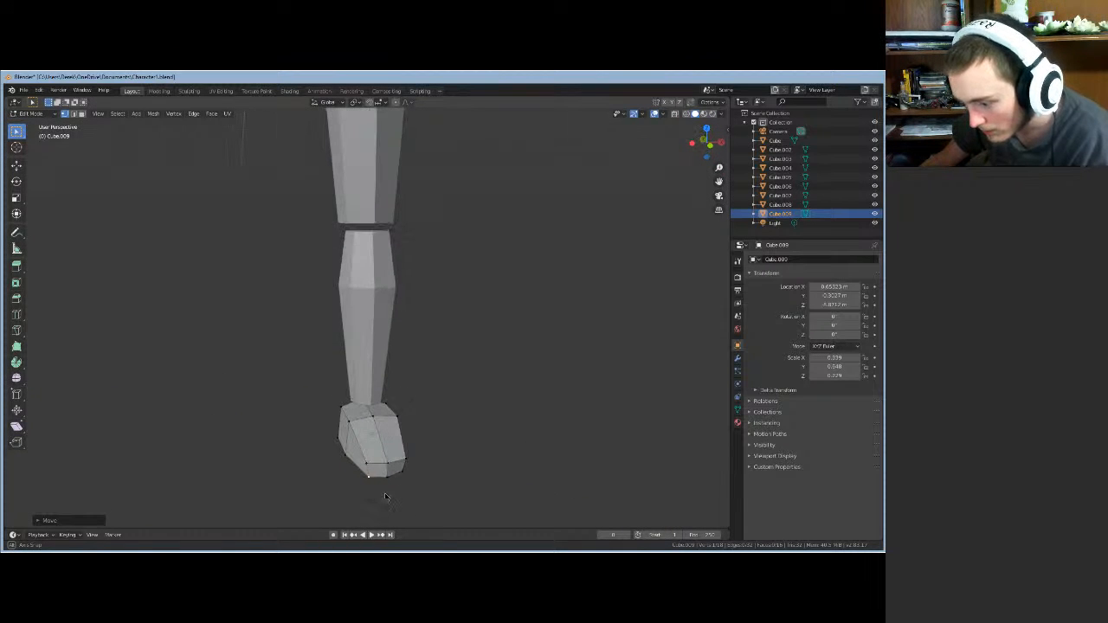
# - From a front view, slide the selected foot vertices along Y
pyautogui.press('g')
pyautogui.press('y')
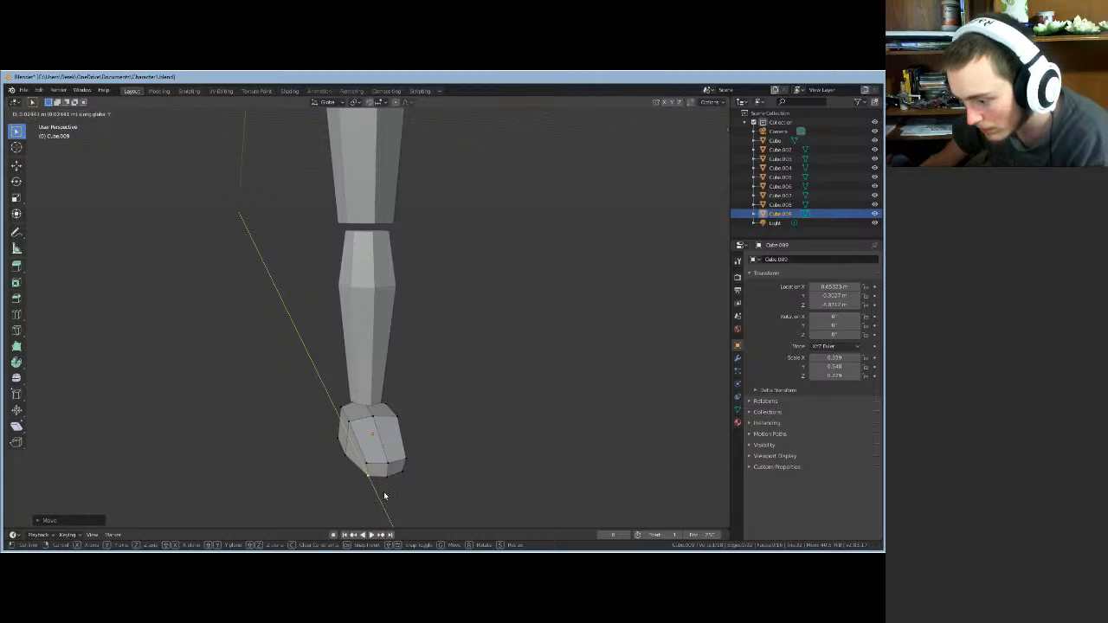
pyautogui.click(382, 498)
pyautogui.moveTo(381, 505); pyautogui.dragTo(370, 104, button='middle')
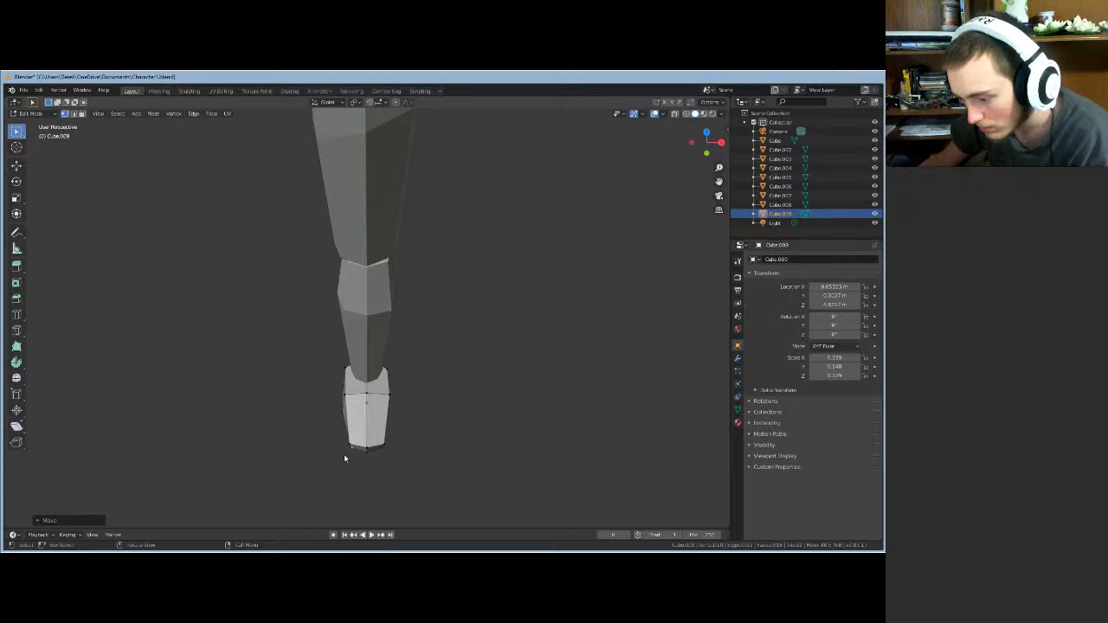
pyautogui.press('g')
pyautogui.press('y')
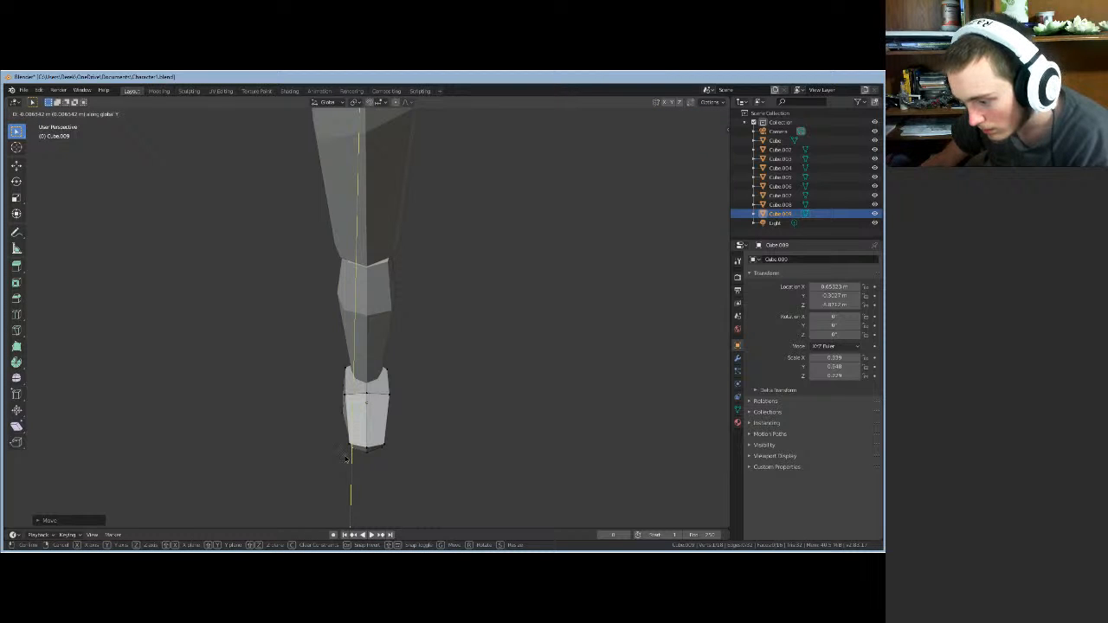
pyautogui.click(345, 459)
pyautogui.moveTo(352, 465); pyautogui.dragTo(365, 464, button='middle')
# - Select the foot's toe vertex and move it along X, then along Y
pyautogui.click(367, 460)
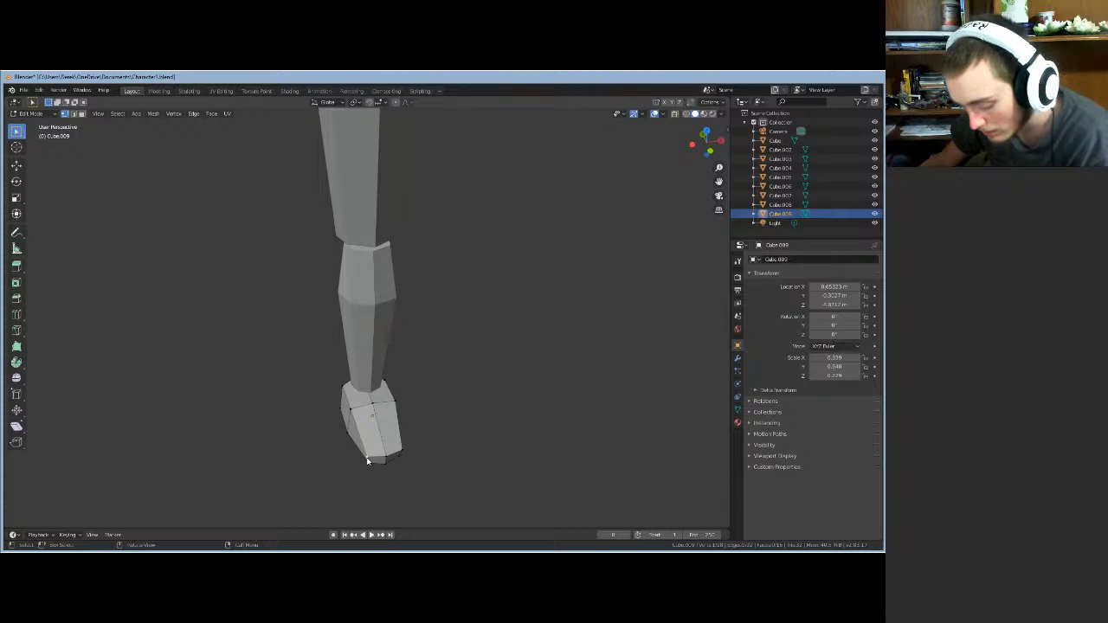
pyautogui.press('g')
pyautogui.press('x')
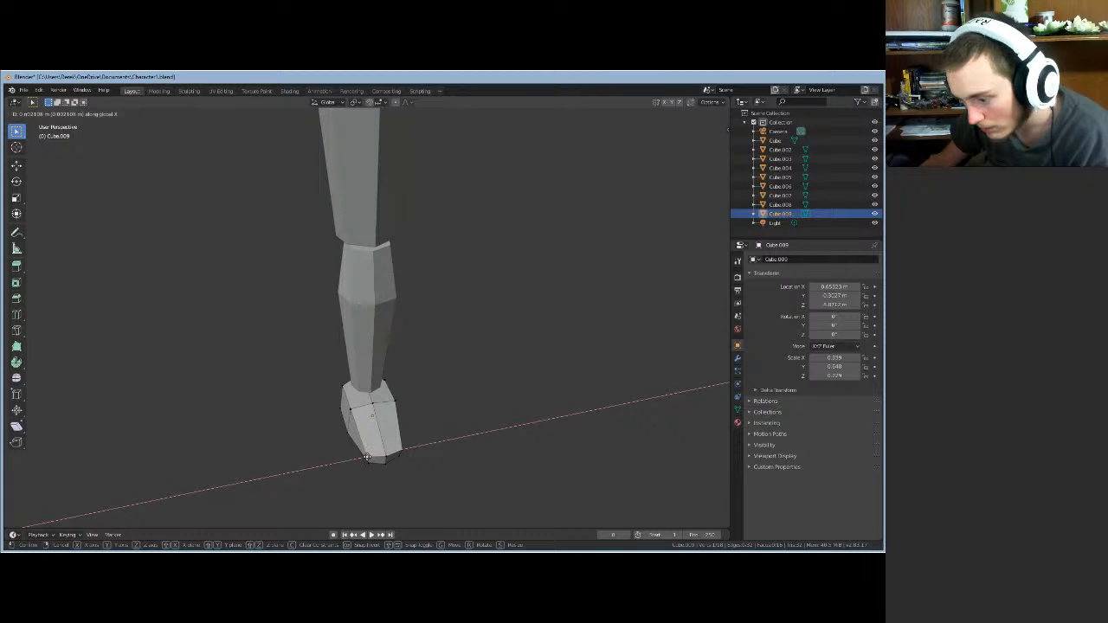
pyautogui.click(369, 458)
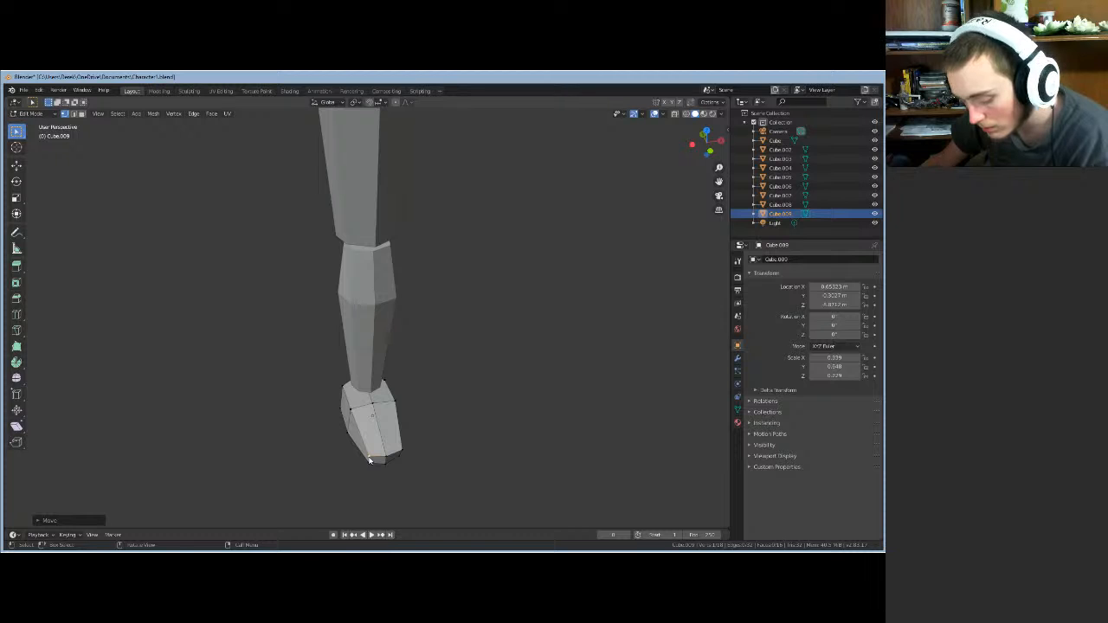
pyautogui.press('g')
pyautogui.press('y')
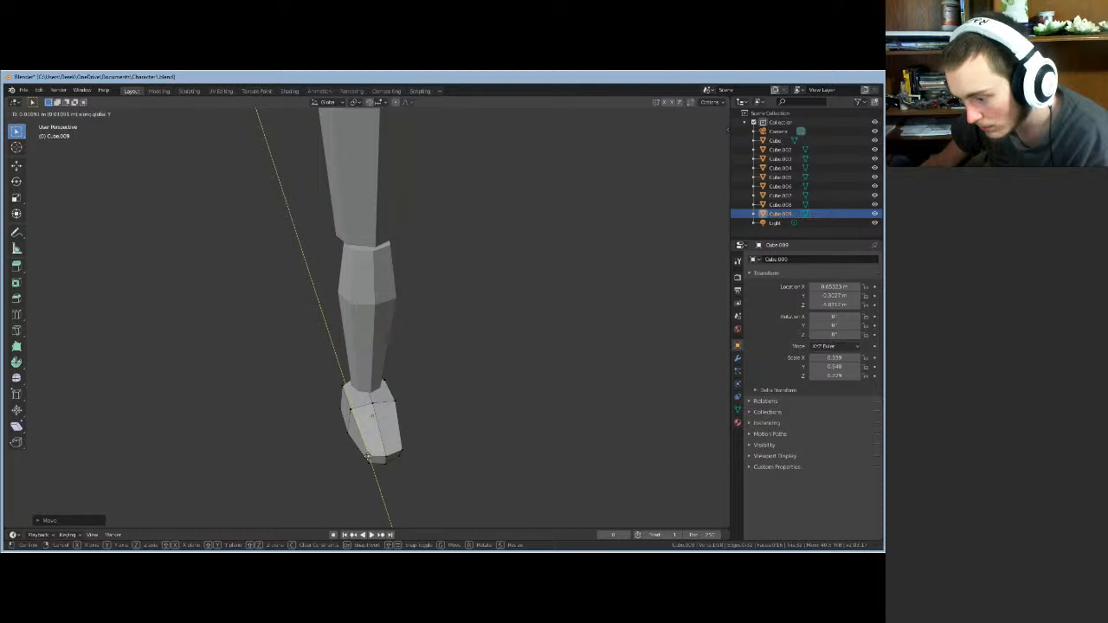
pyautogui.click(368, 459)
pyautogui.moveTo(369, 459)
pyautogui.mouseDown(button='middle')
pyautogui.moveTo(334, 465)
pyautogui.moveTo(356, 467)
pyautogui.mouseUp(button='middle')
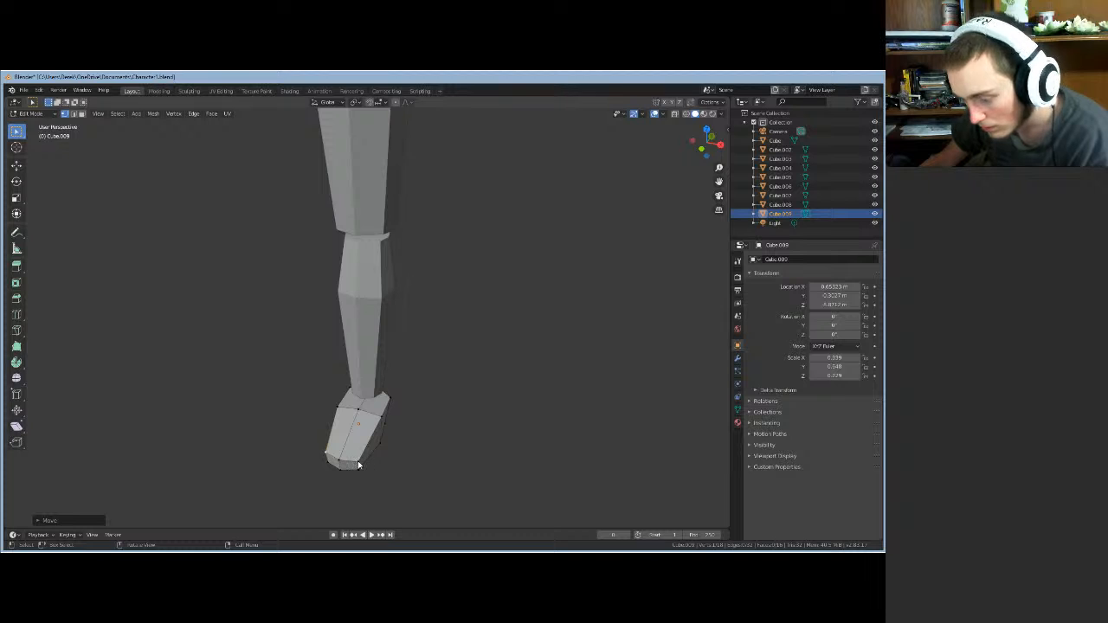
# - Nudge another foot vertex sideways along X and forward along Y
pyautogui.press('g')
pyautogui.press('x')
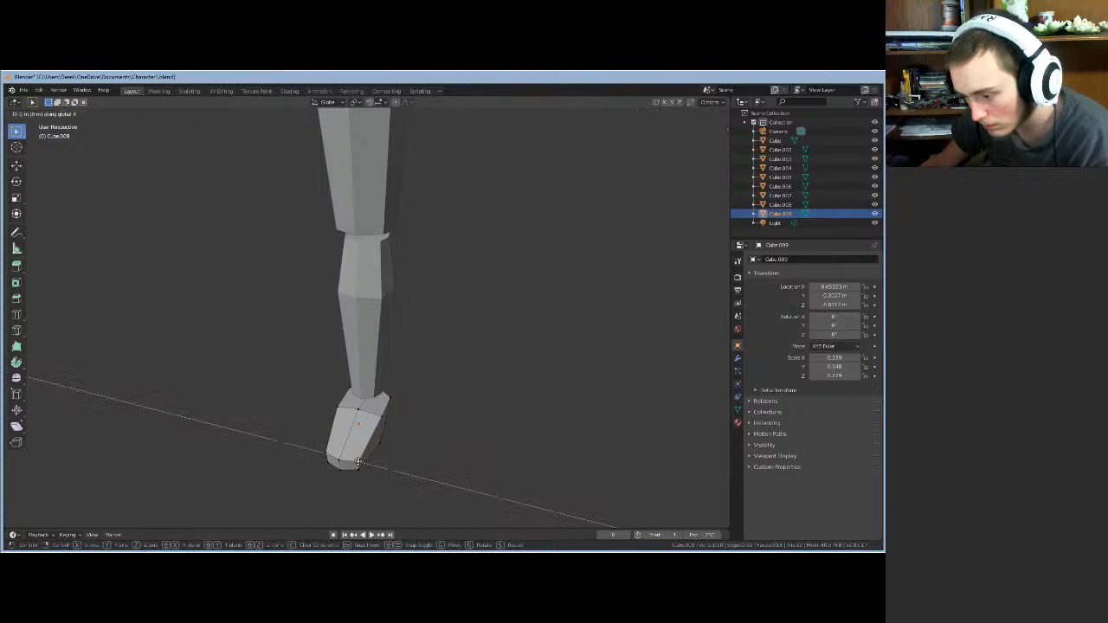
pyautogui.click(357, 462)
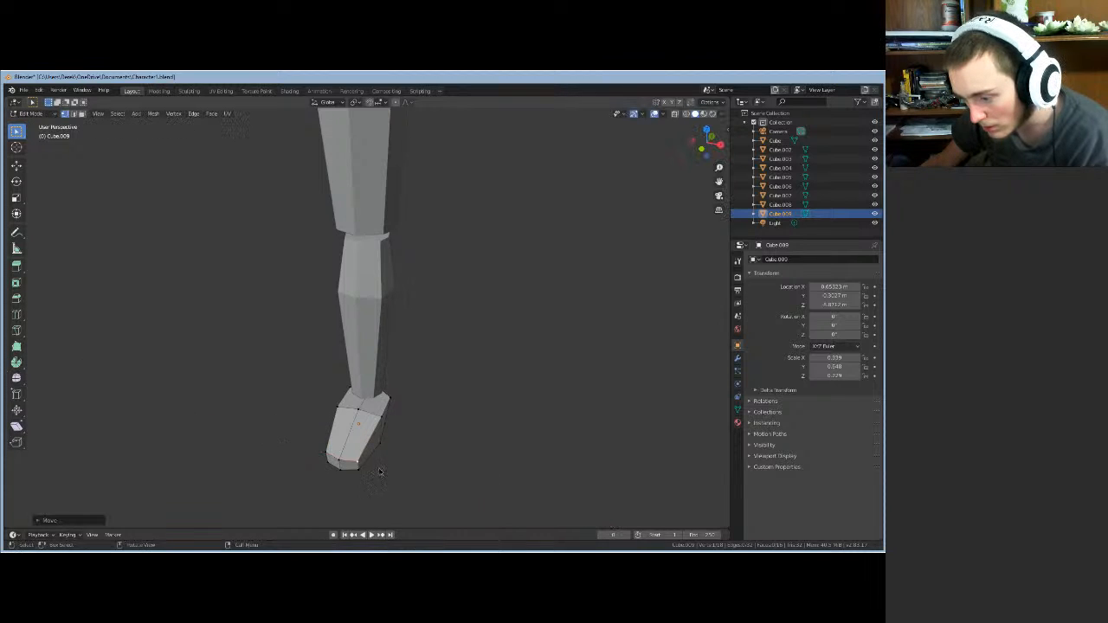
pyautogui.moveTo(360, 464); pyautogui.dragTo(397, 474, button='middle')
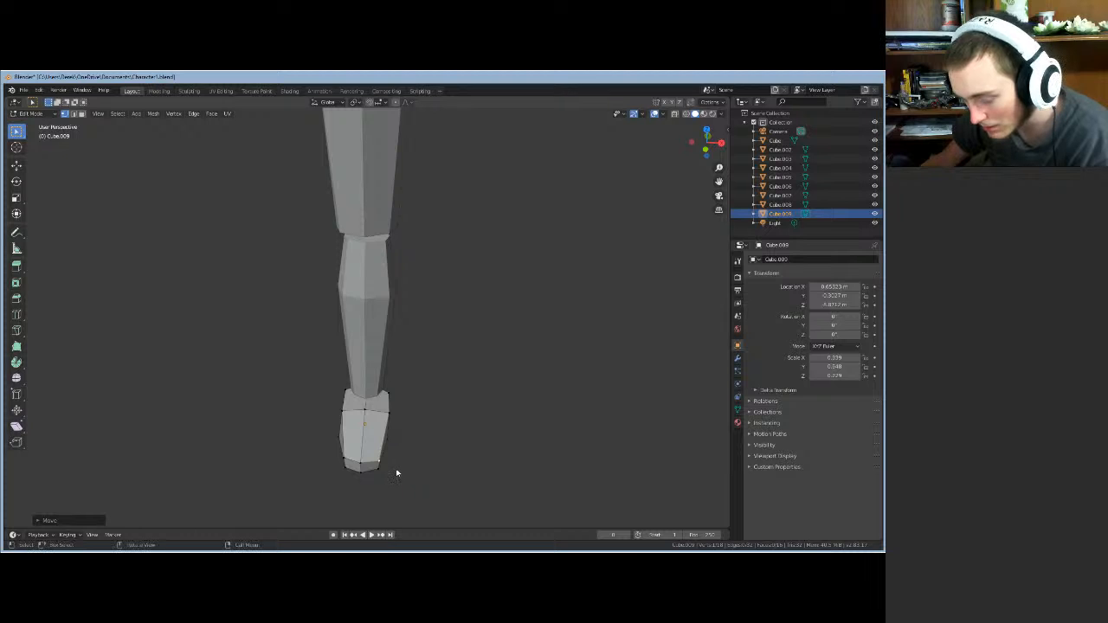
pyautogui.press('g')
pyautogui.press('y')
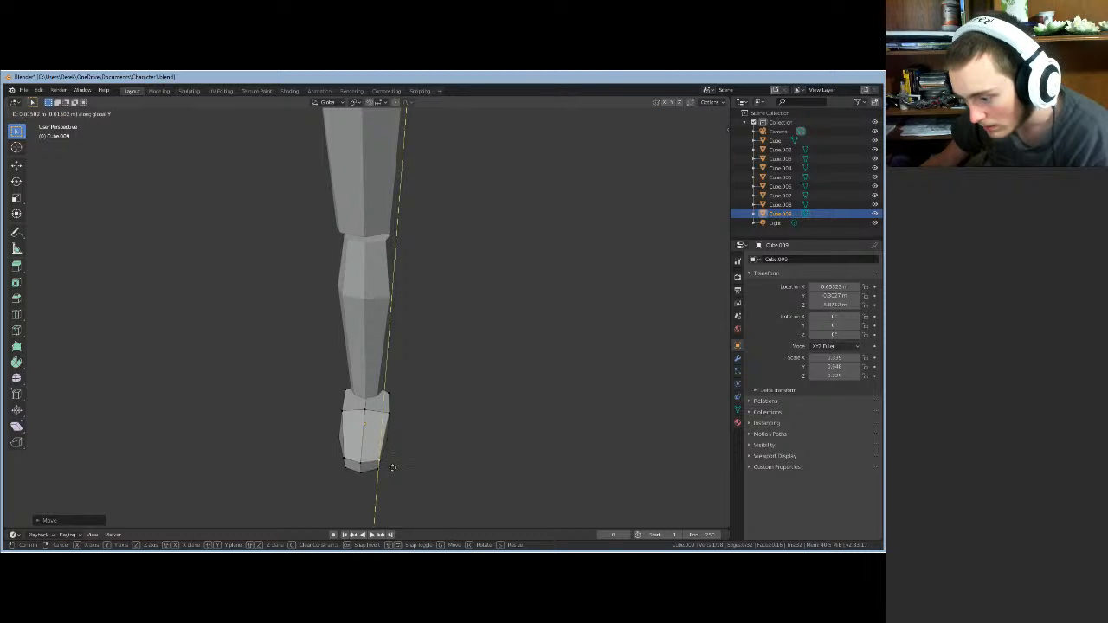
pyautogui.click(393, 467)
pyautogui.moveTo(392, 468); pyautogui.dragTo(398, 505, button='middle')
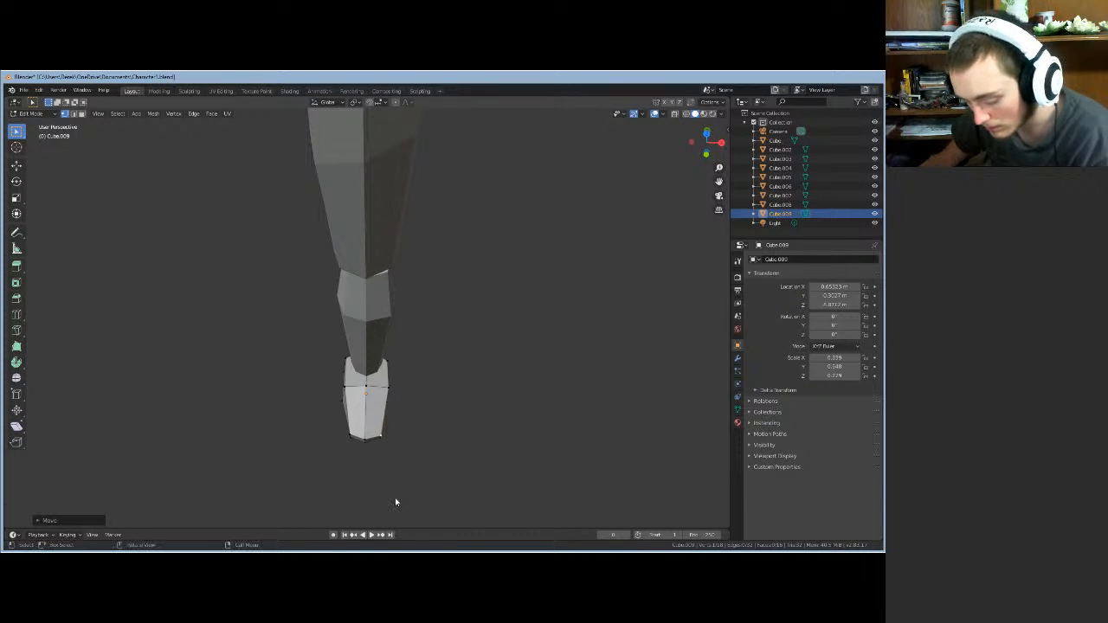
# - Move the selected vertex along X and Y to taper the toe corner
pyautogui.press('g')
pyautogui.press('x')
pyautogui.click(397, 499)
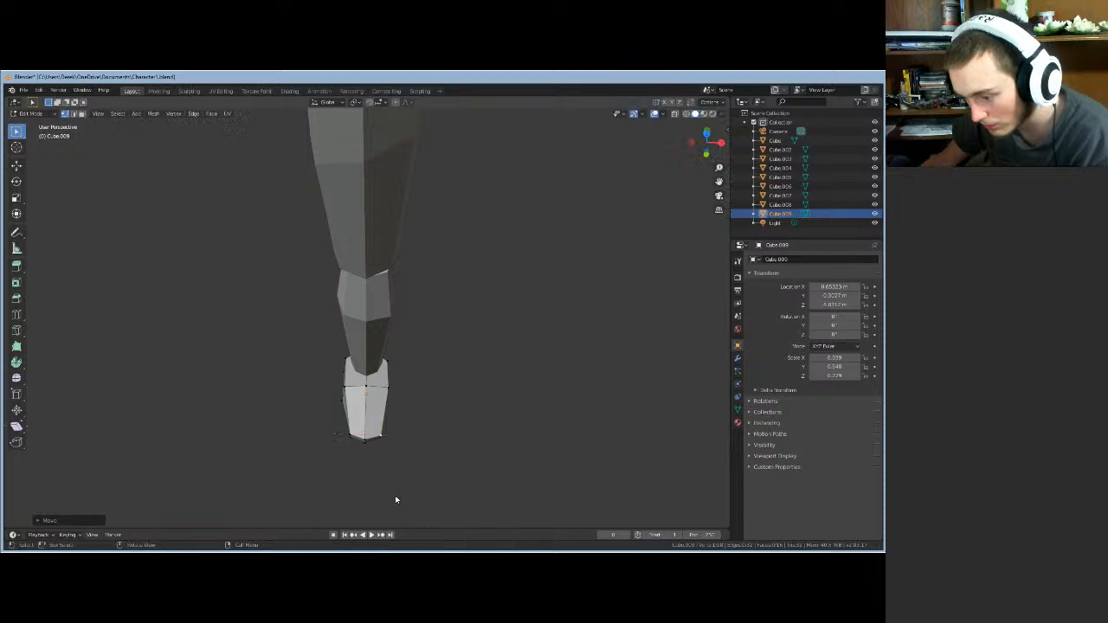
pyautogui.press('g')
pyautogui.press('y')
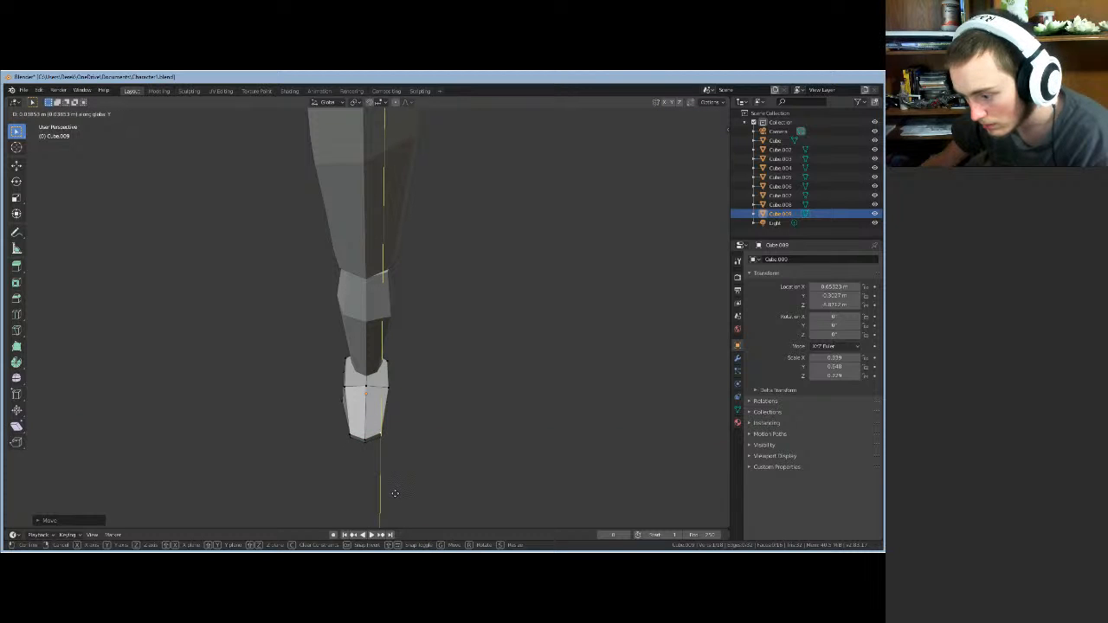
pyautogui.click(395, 494)
pyautogui.moveTo(376, 482); pyautogui.dragTo(340, 468, button='middle')
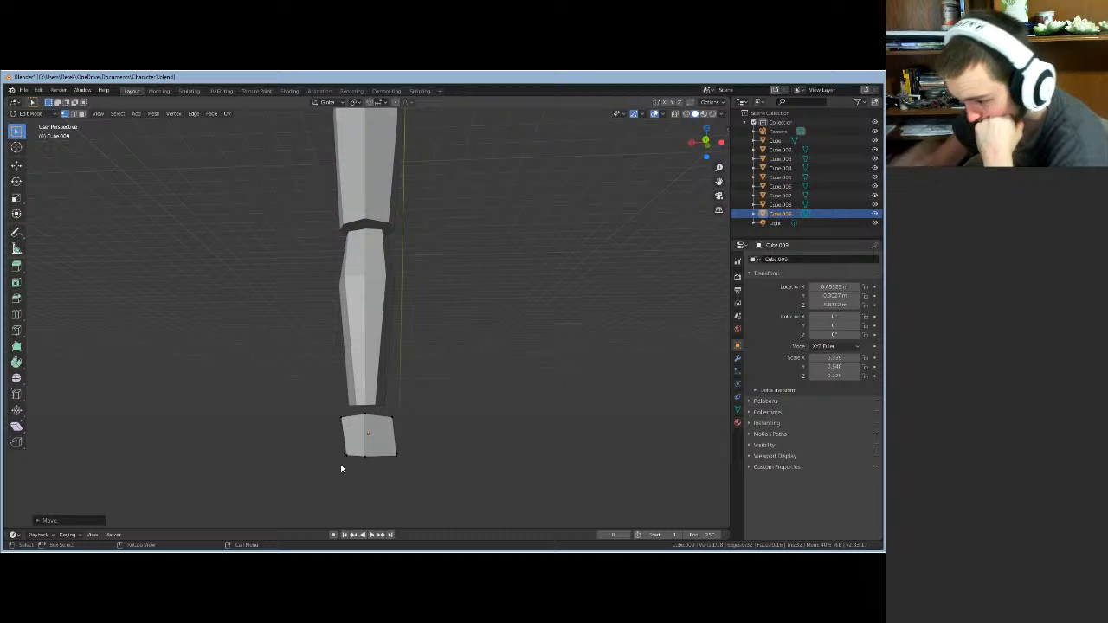
# - Move the foot's top corner vertex along Y, then along X
pyautogui.moveTo(340, 468)
pyautogui.mouseDown(button='middle')
pyautogui.moveTo(338, 498)
pyautogui.moveTo(406, 519)
pyautogui.moveTo(335, 499)
pyautogui.moveTo(343, 472)
pyautogui.mouseUp(button='middle')
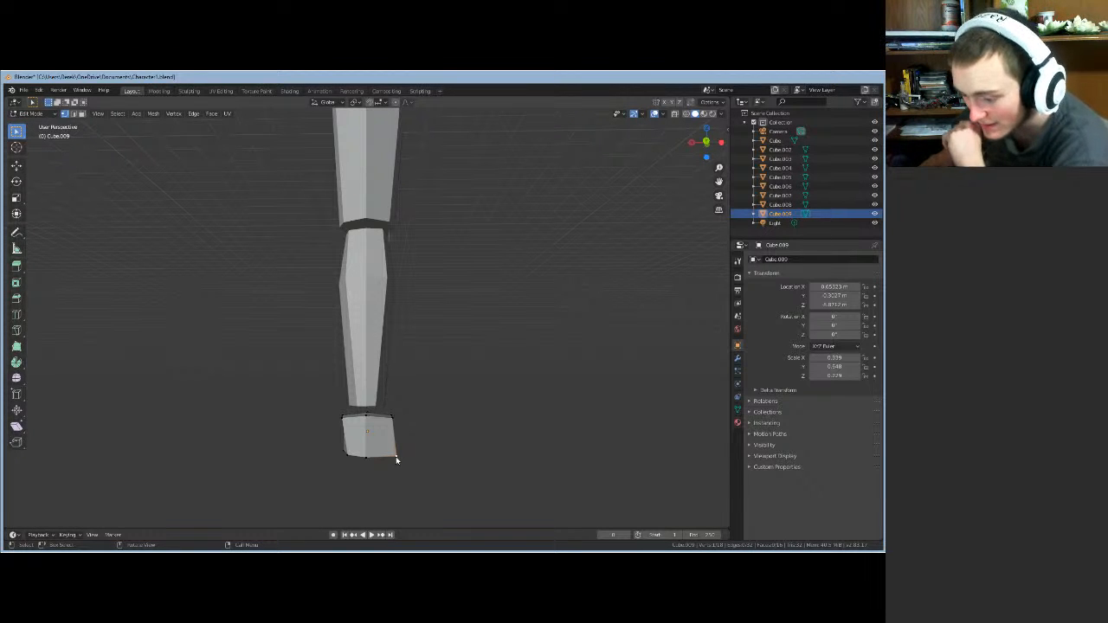
pyautogui.press('g')
pyautogui.press('y')
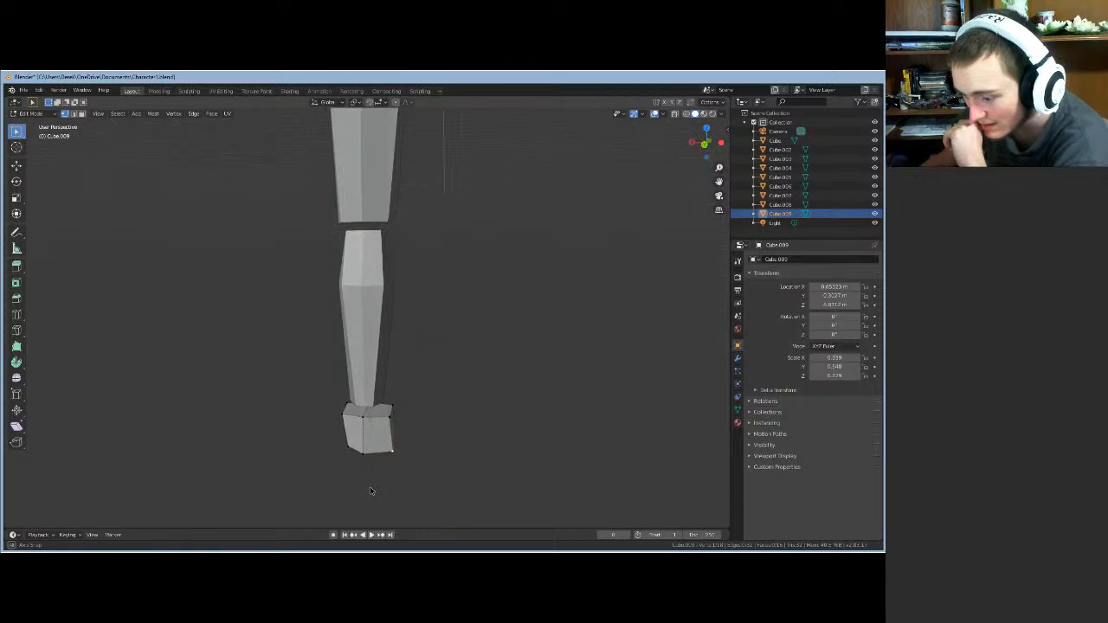
pyautogui.click(365, 488)
pyautogui.press('g')
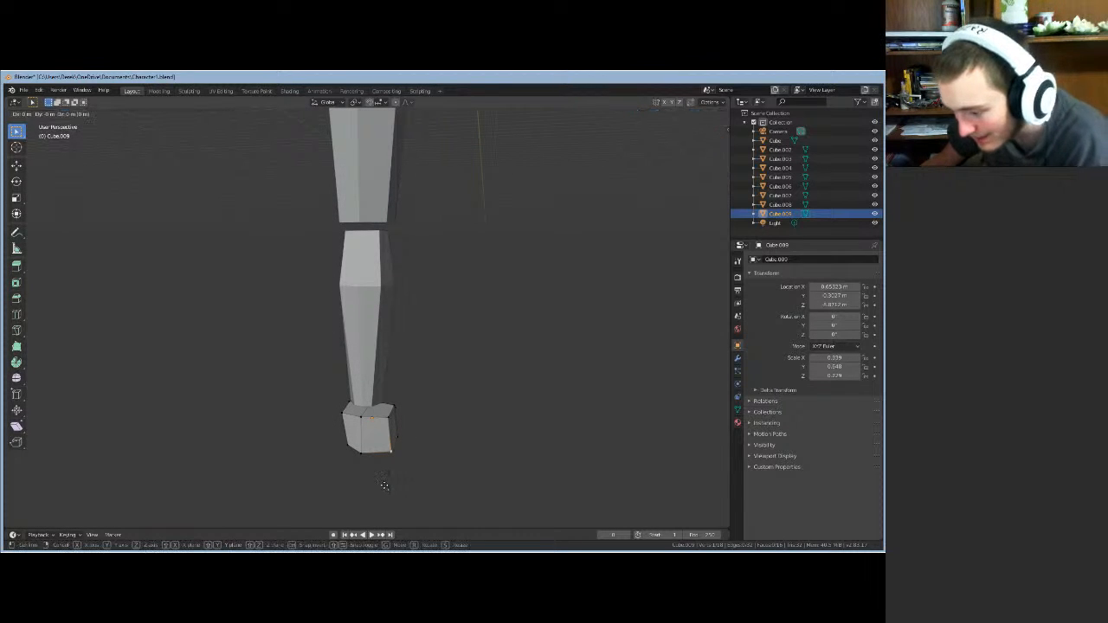
pyautogui.press('x')
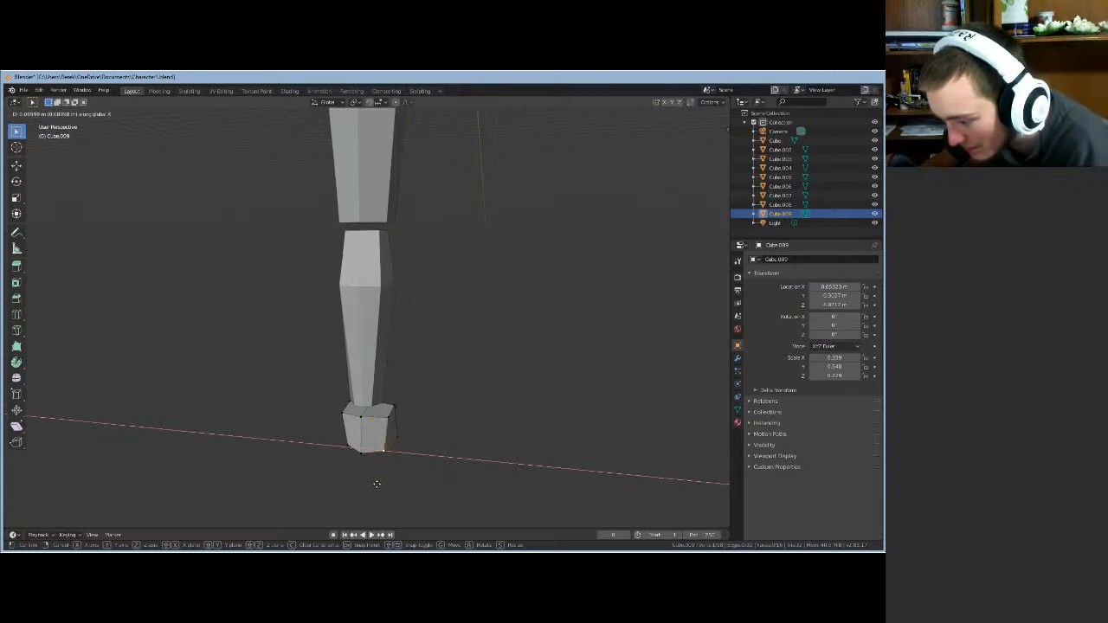
pyautogui.click(377, 484)
# - Delete only the faces of the selected foot geometry
pyautogui.press('x')
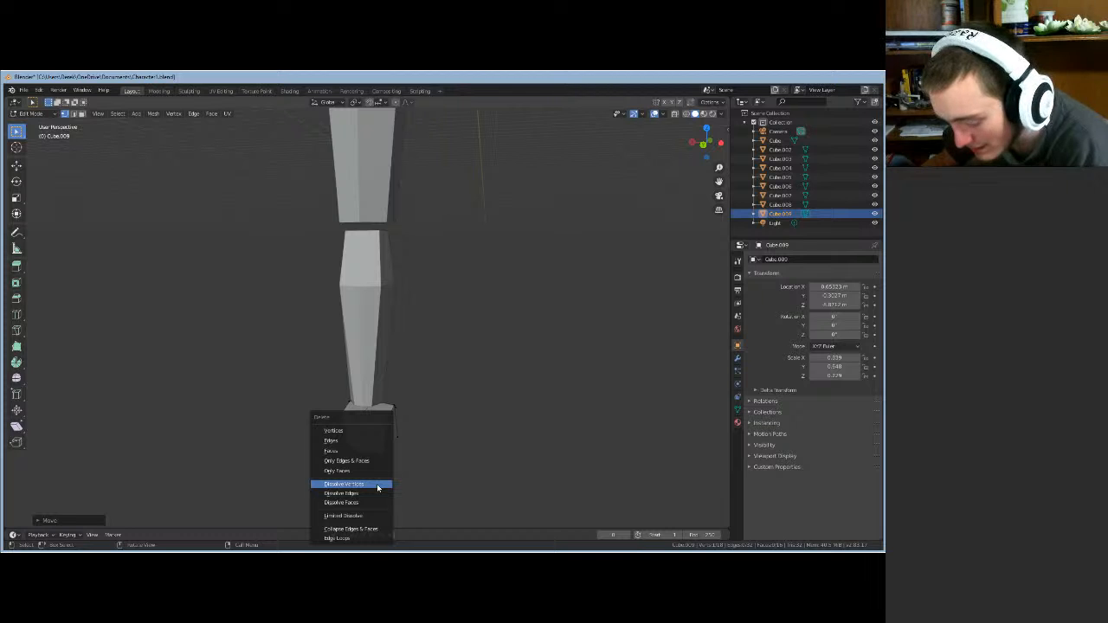
pyautogui.click(423, 468)
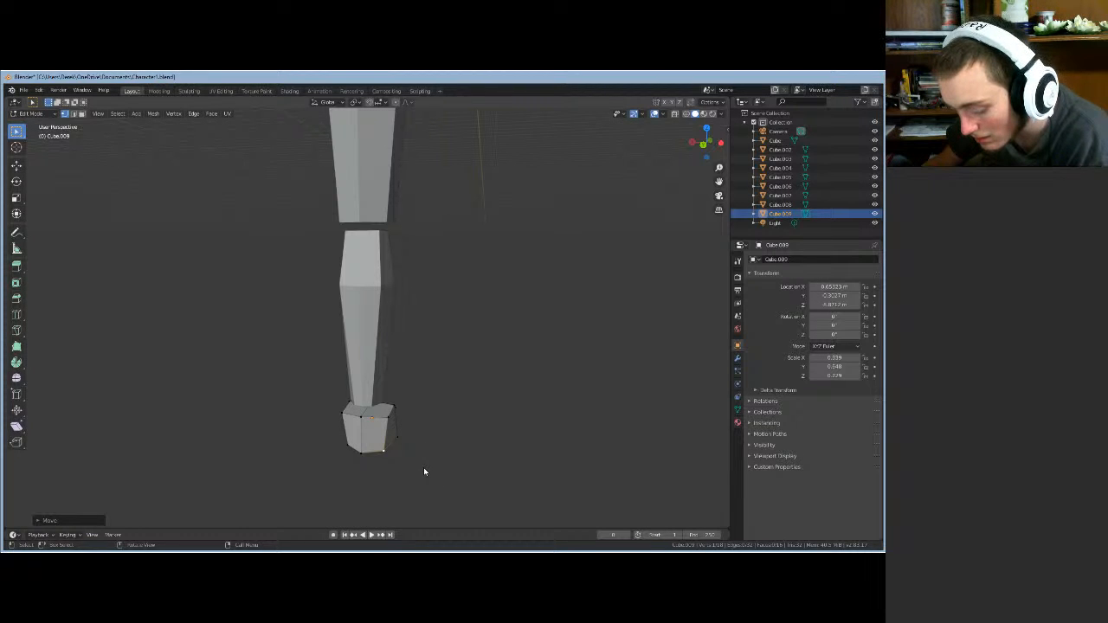
pyautogui.press('x')
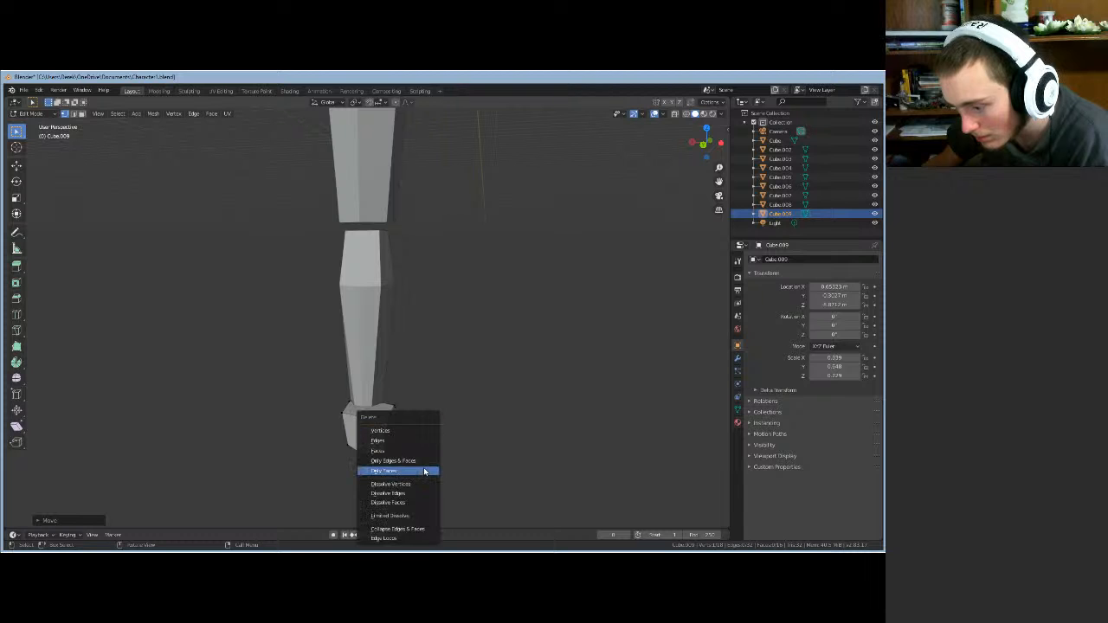
pyautogui.click(424, 471)
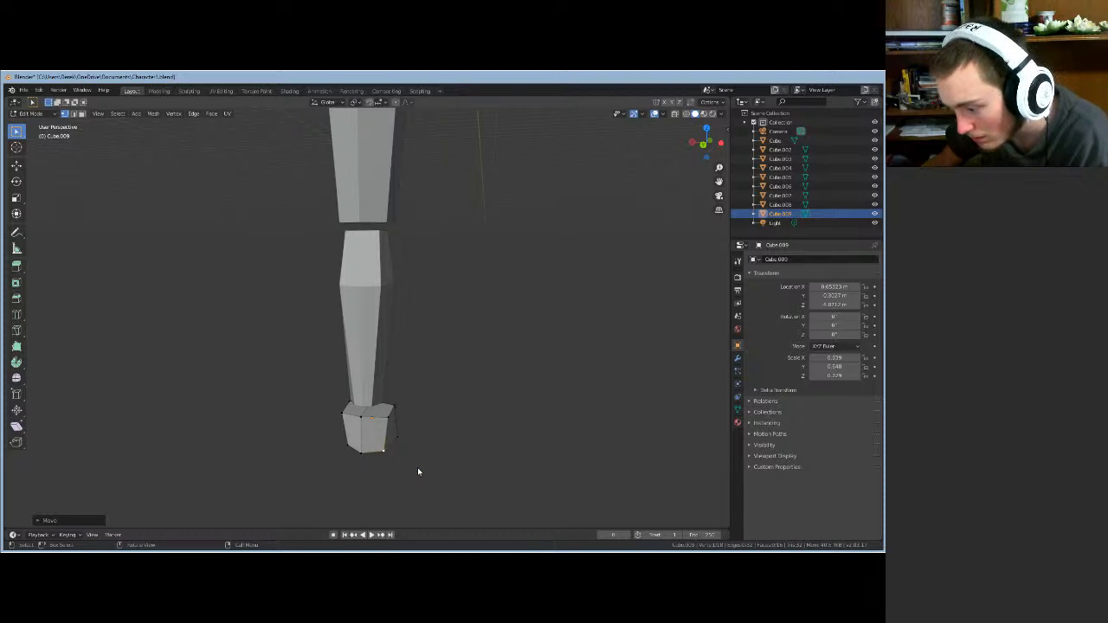
pyautogui.moveTo(384, 473); pyautogui.dragTo(408, 477, button='middle')
# - Push a foot vertex forward along Y to extend the foot again
pyautogui.press('g')
pyautogui.press('y')
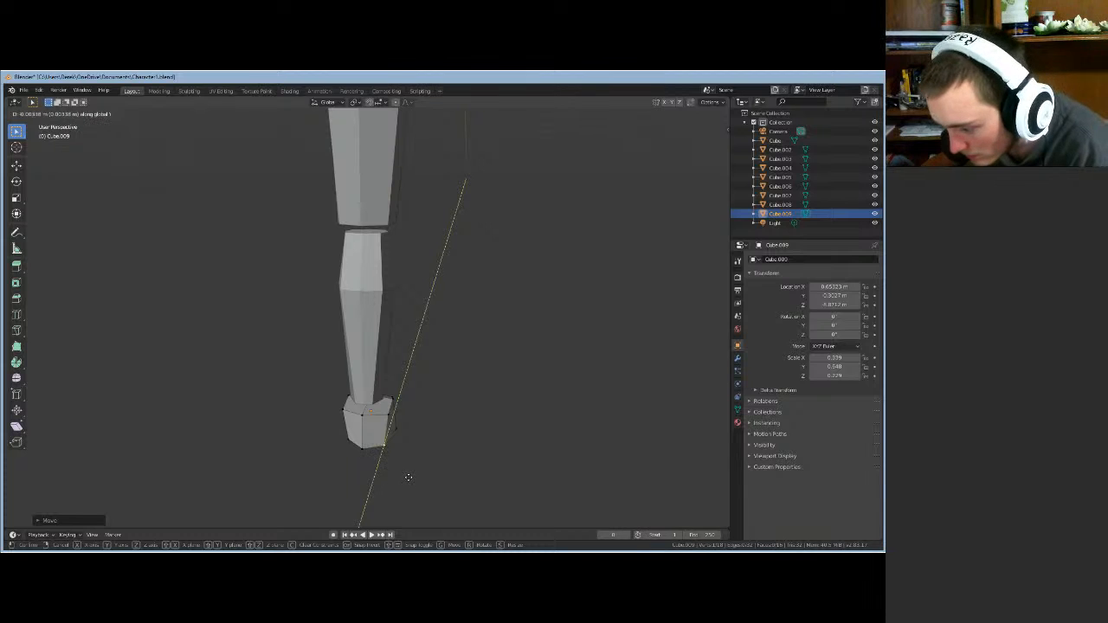
pyautogui.click(410, 480)
pyautogui.moveTo(372, 442); pyautogui.dragTo(415, 104, button='middle')
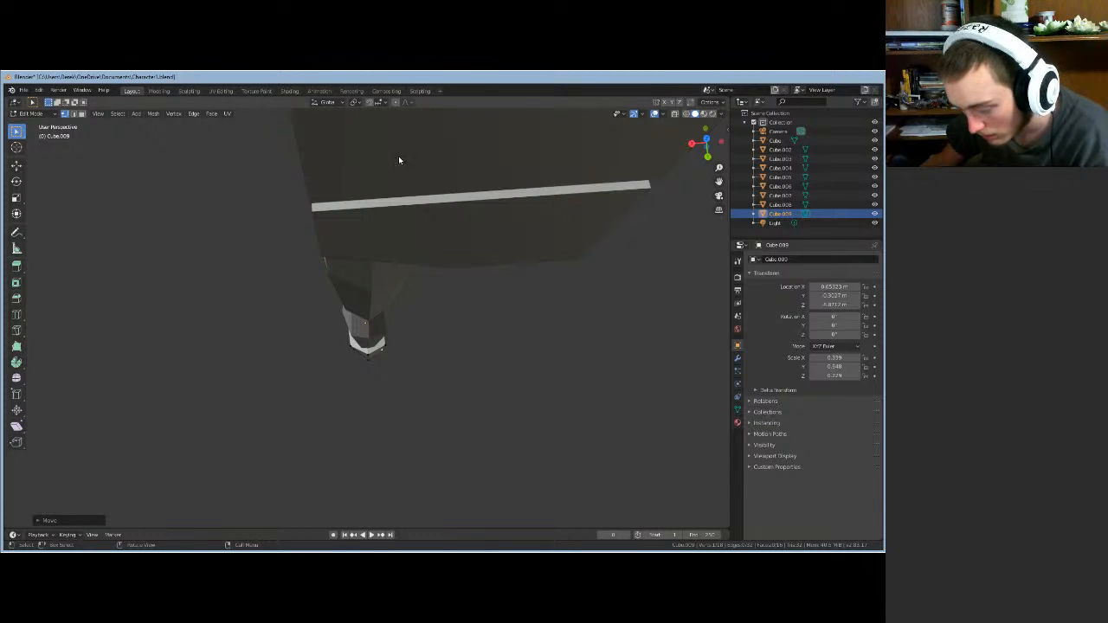
# - Make two more Y-axis moves on the foot vertices, checking from the front
pyautogui.press('g')
pyautogui.press('y')
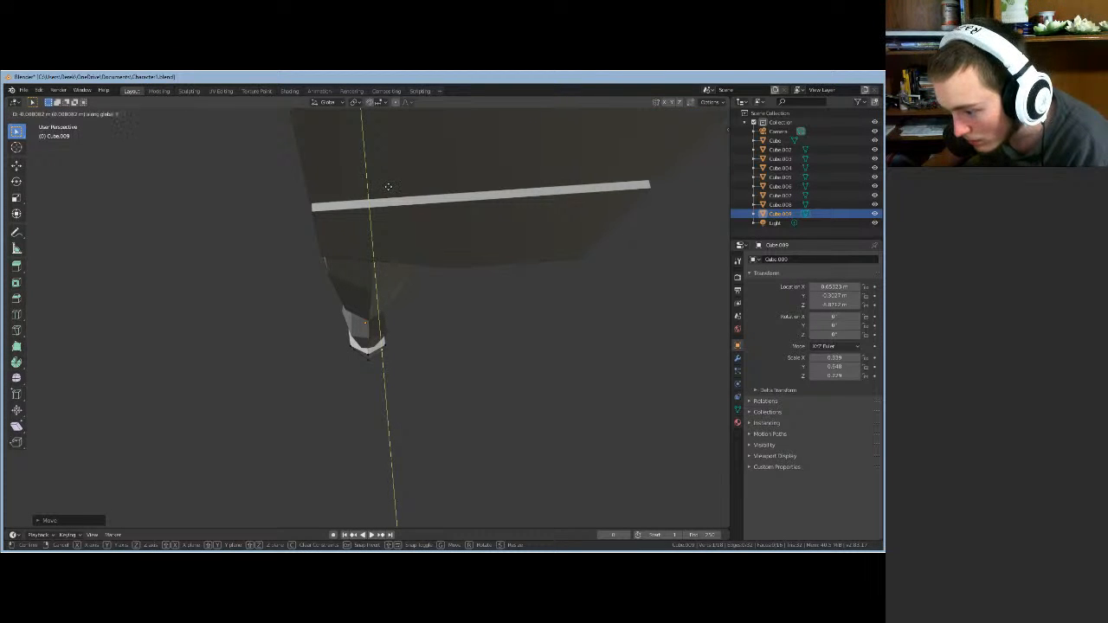
pyautogui.click(389, 189)
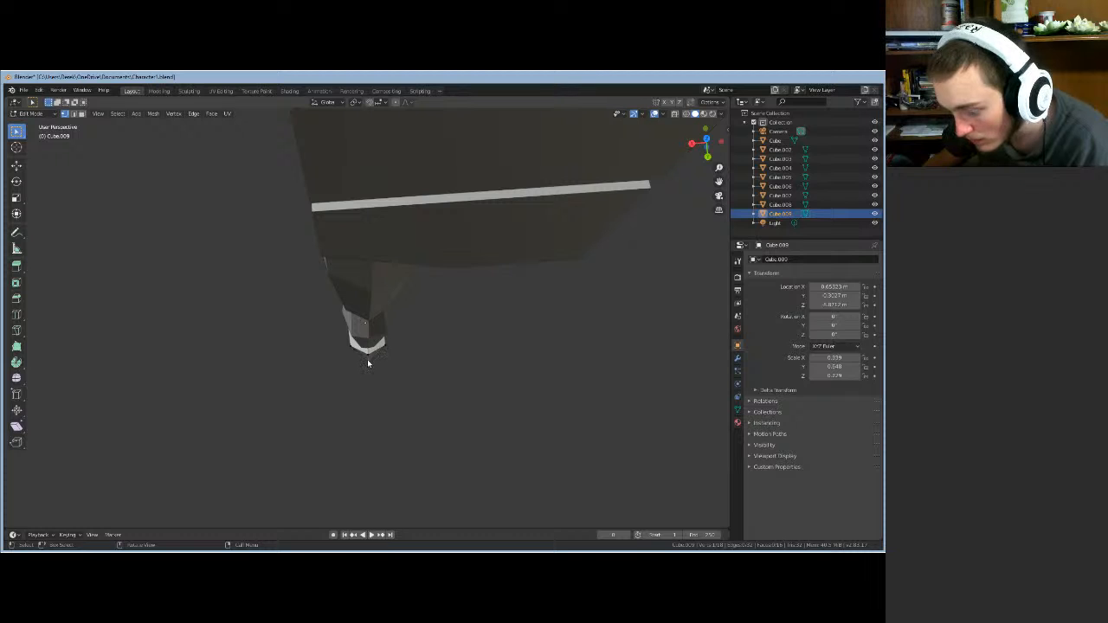
pyautogui.press('g')
pyautogui.press('y')
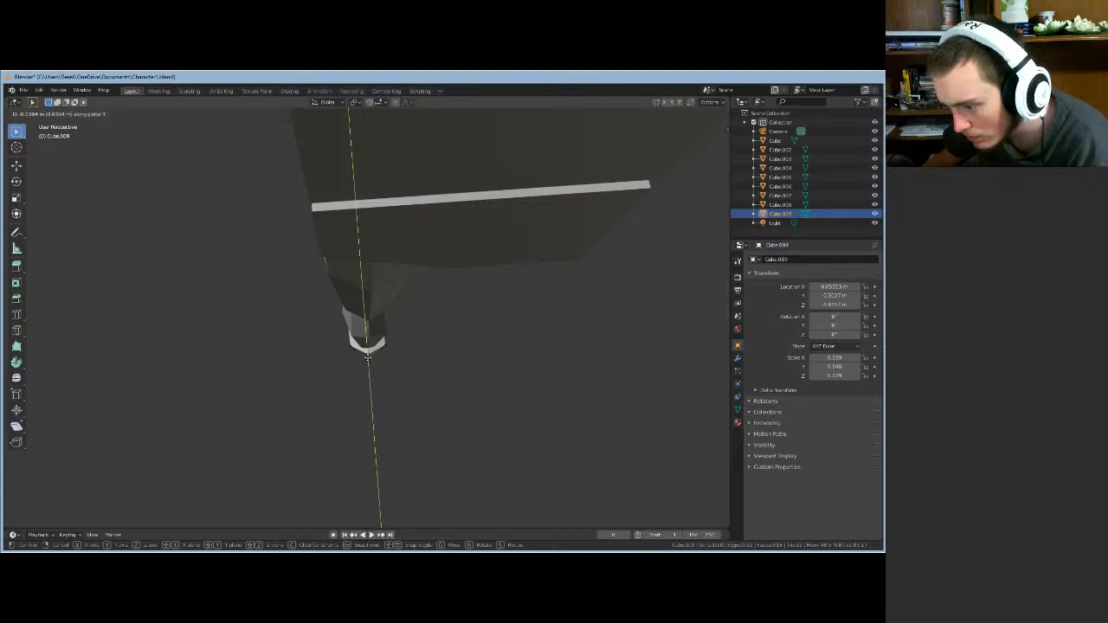
pyautogui.click(368, 359)
pyautogui.moveTo(344, 243); pyautogui.dragTo(450, 306, button='middle')
# - Slide the foot vertices along Y in three successive moves
pyautogui.press('g')
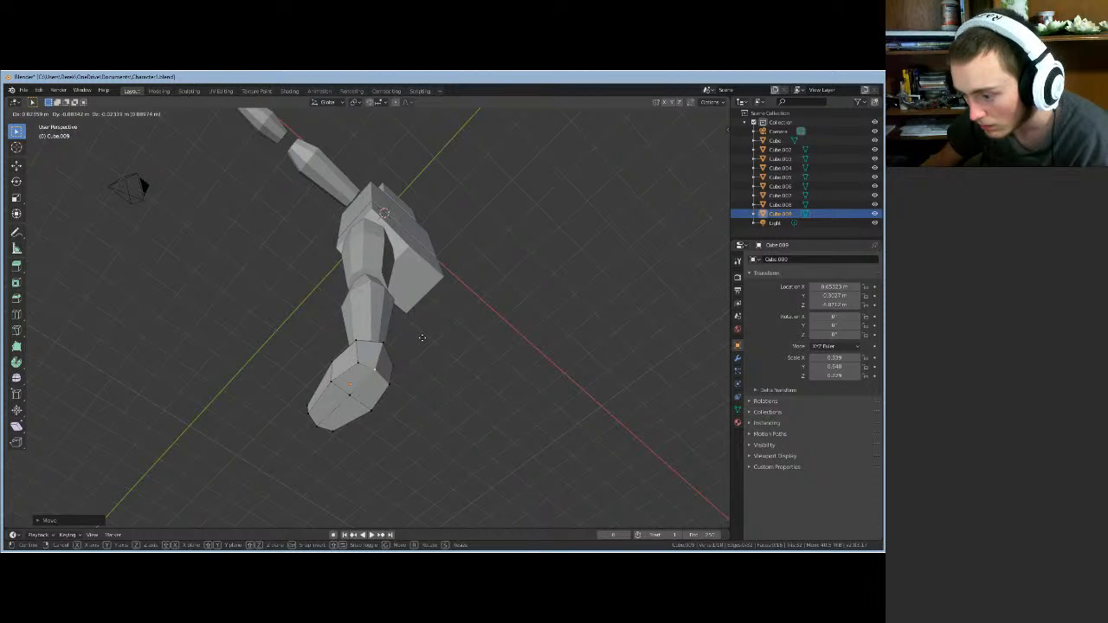
pyautogui.press('y')
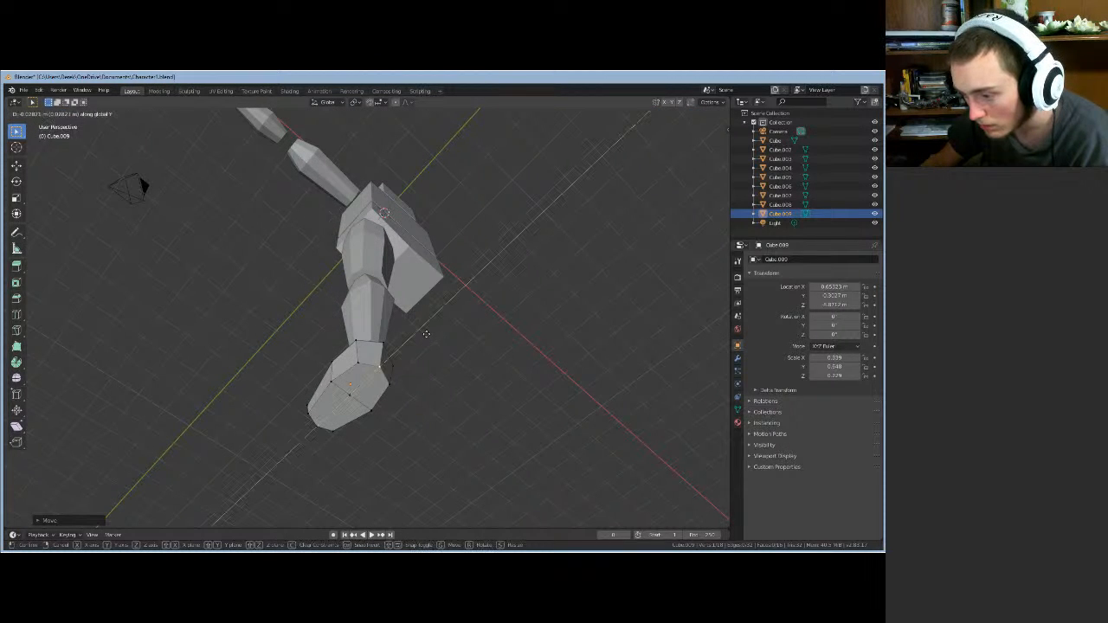
pyautogui.click(425, 342)
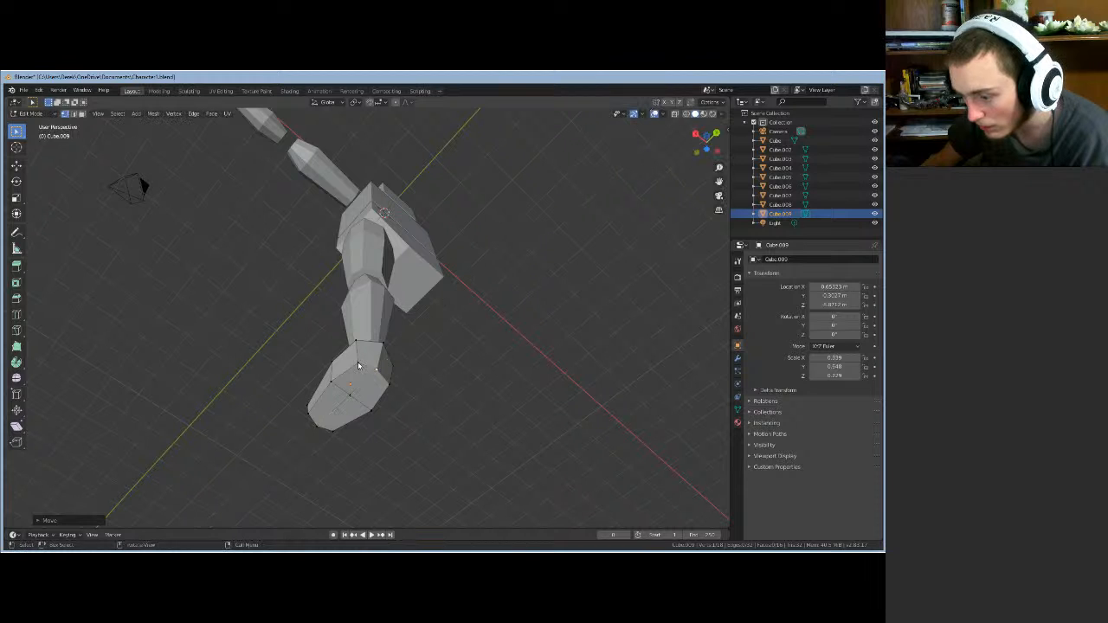
pyautogui.press('g')
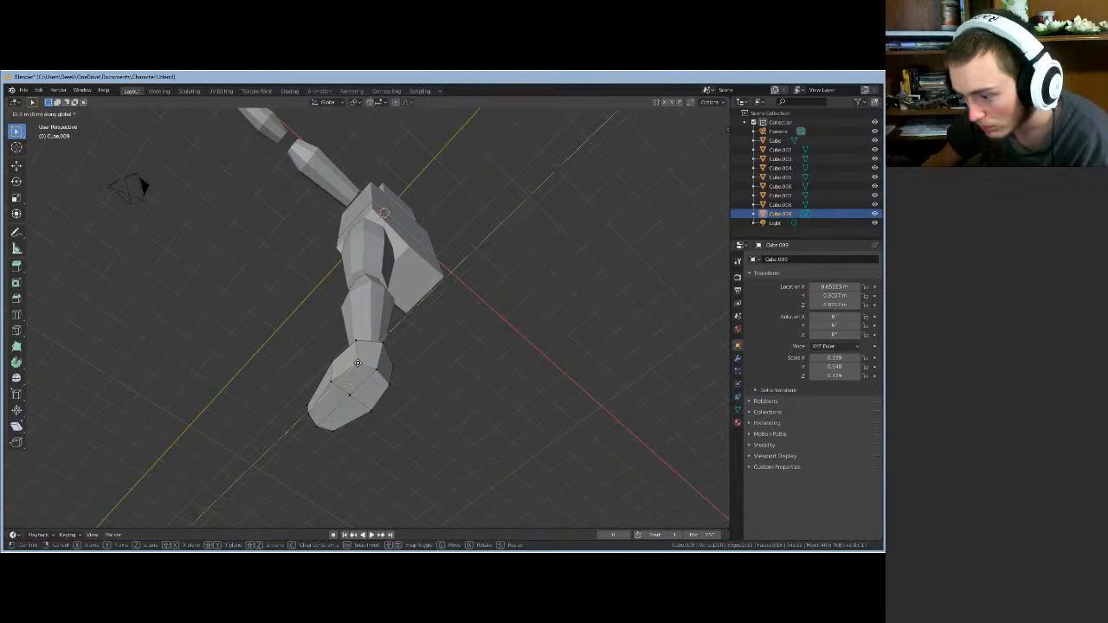
pyautogui.press('y')
pyautogui.click(356, 367)
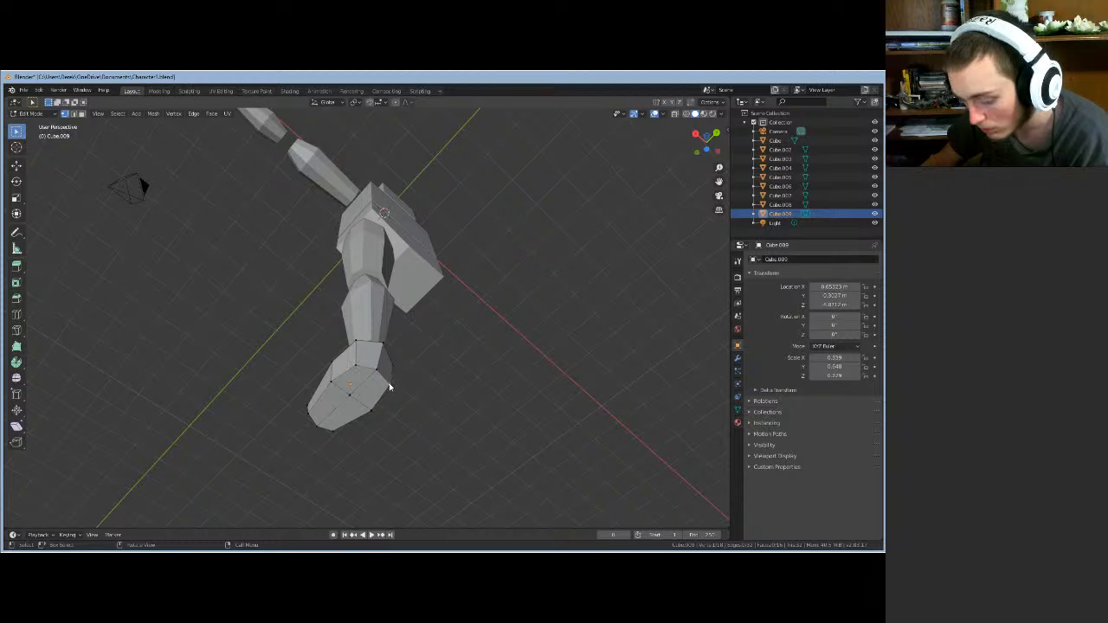
pyautogui.press('g')
pyautogui.press('y')
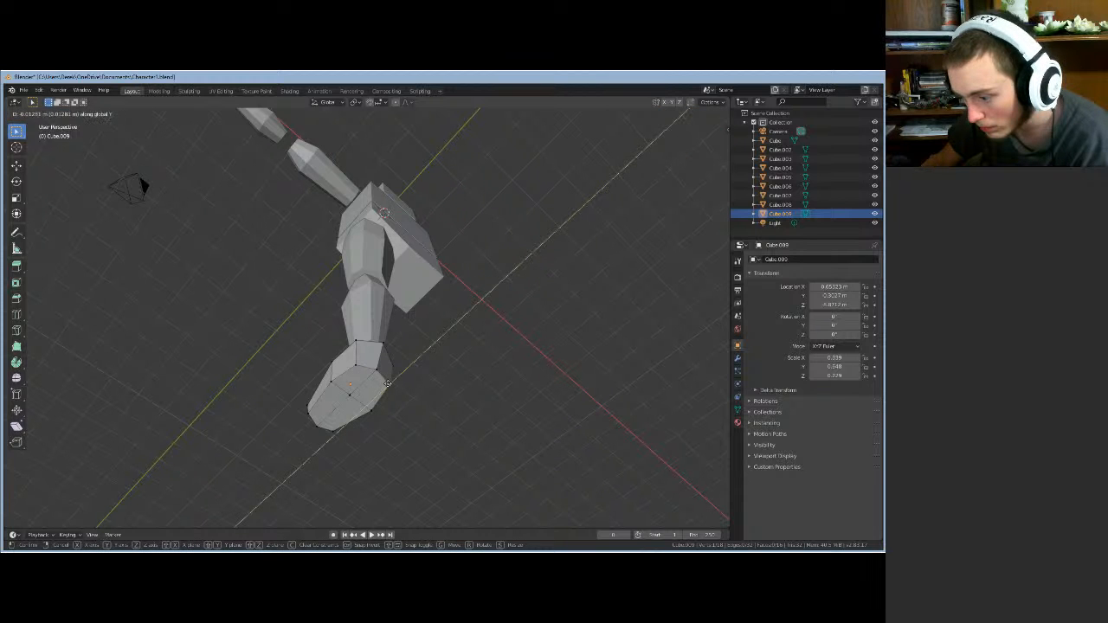
pyautogui.click(387, 383)
pyautogui.moveTo(390, 384); pyautogui.dragTo(440, 413, button='middle')
# - Make two more Y-axis adjustments to the foot, then view it from the side
pyautogui.press('g')
pyautogui.press('y')
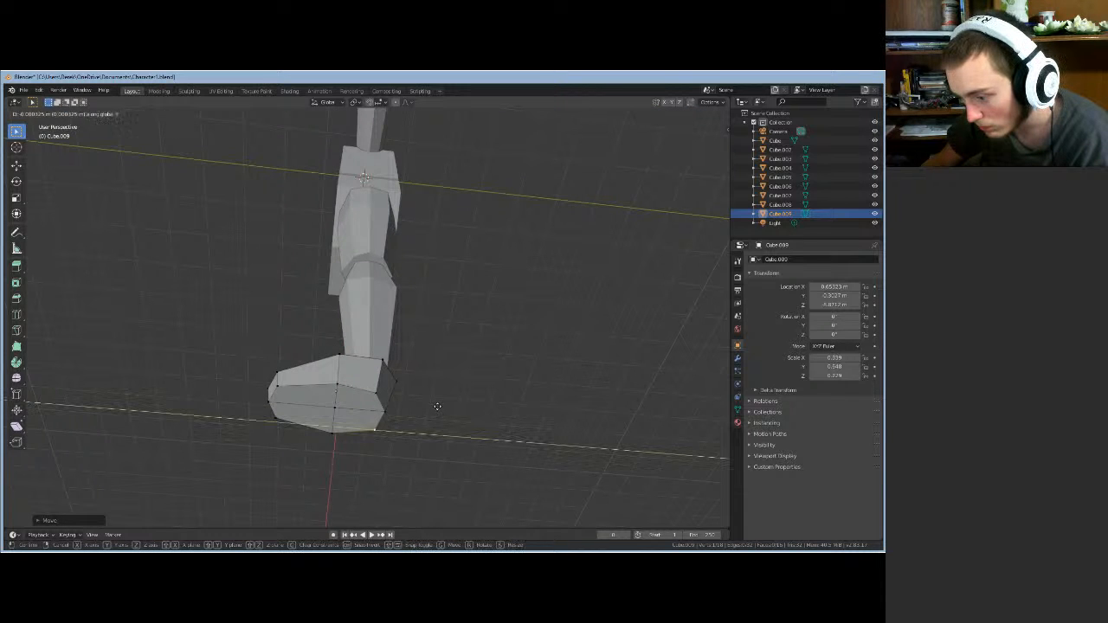
pyautogui.click(436, 406)
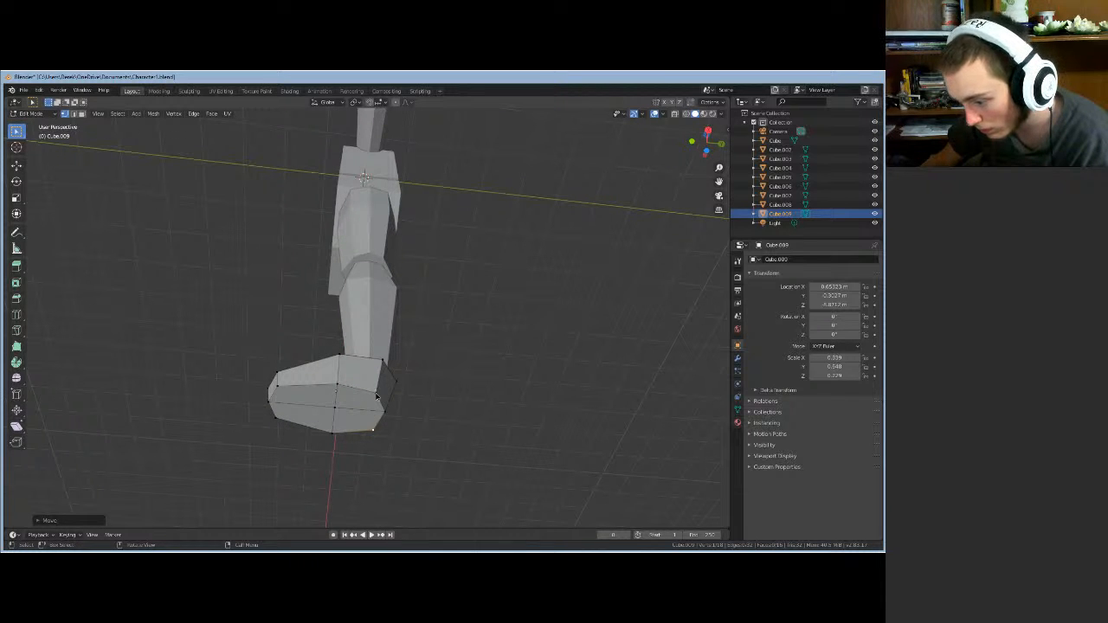
pyautogui.press('g')
pyautogui.press('y')
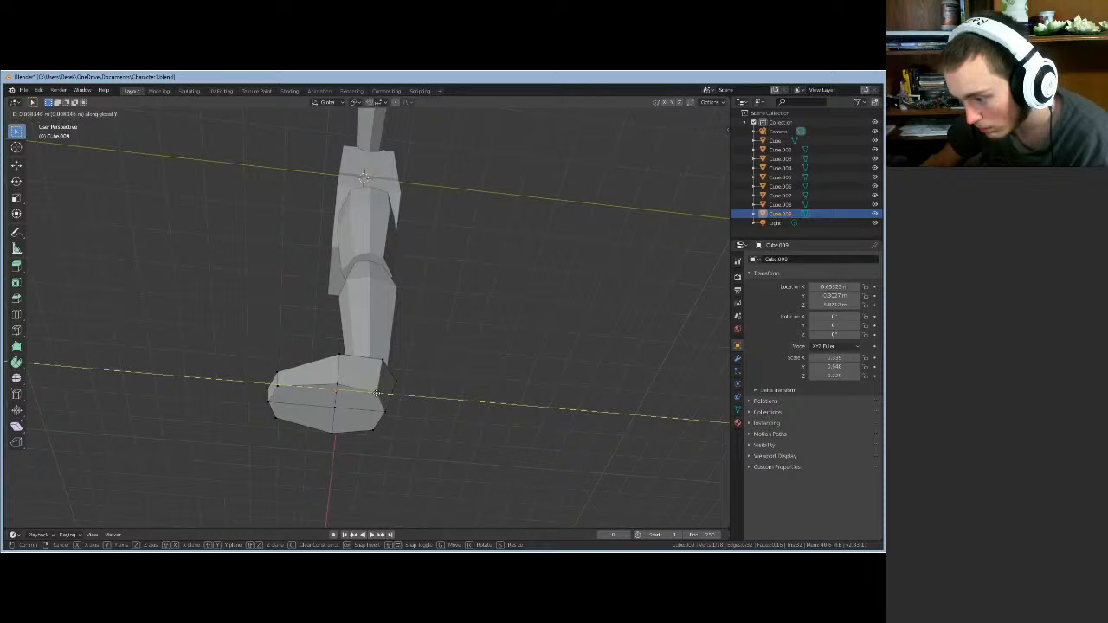
pyautogui.click(377, 394)
pyautogui.moveTo(415, 403); pyautogui.dragTo(352, 475, button='middle')
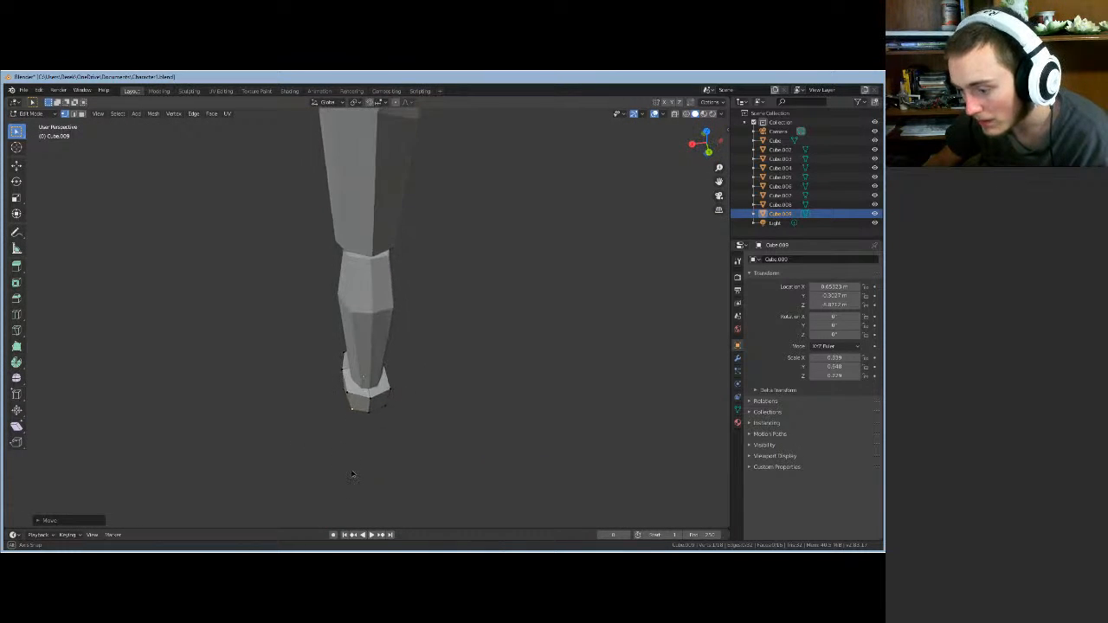
pyautogui.moveTo(421, 410); pyautogui.dragTo(412, 453, button='middle')
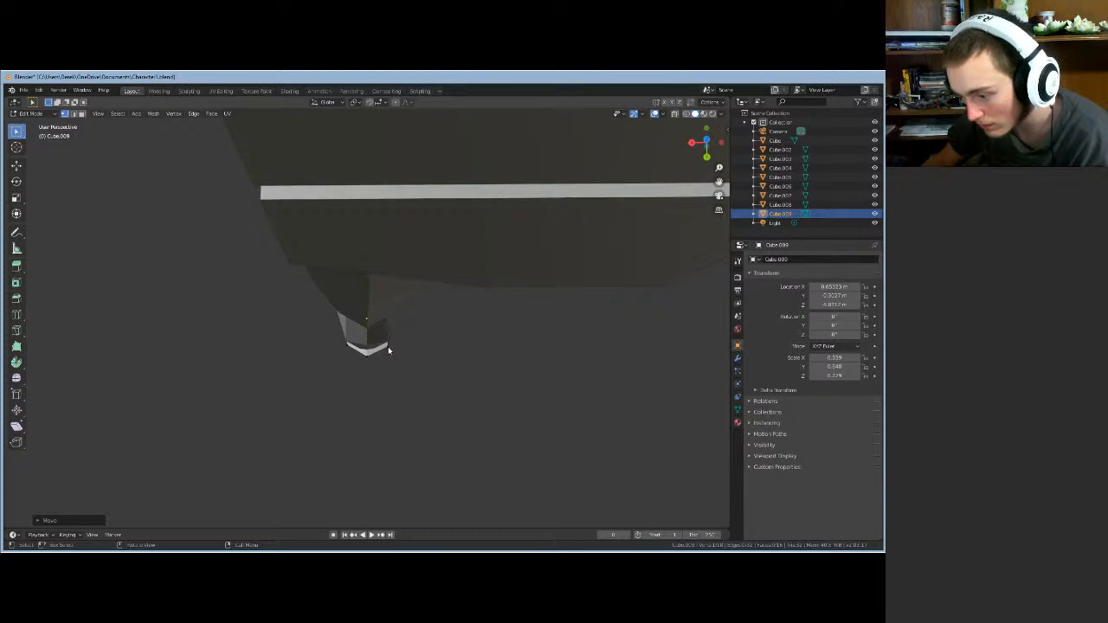
# - Move the foot vertices along Y again and inspect the leg from below
pyautogui.press('g')
pyautogui.press('y')
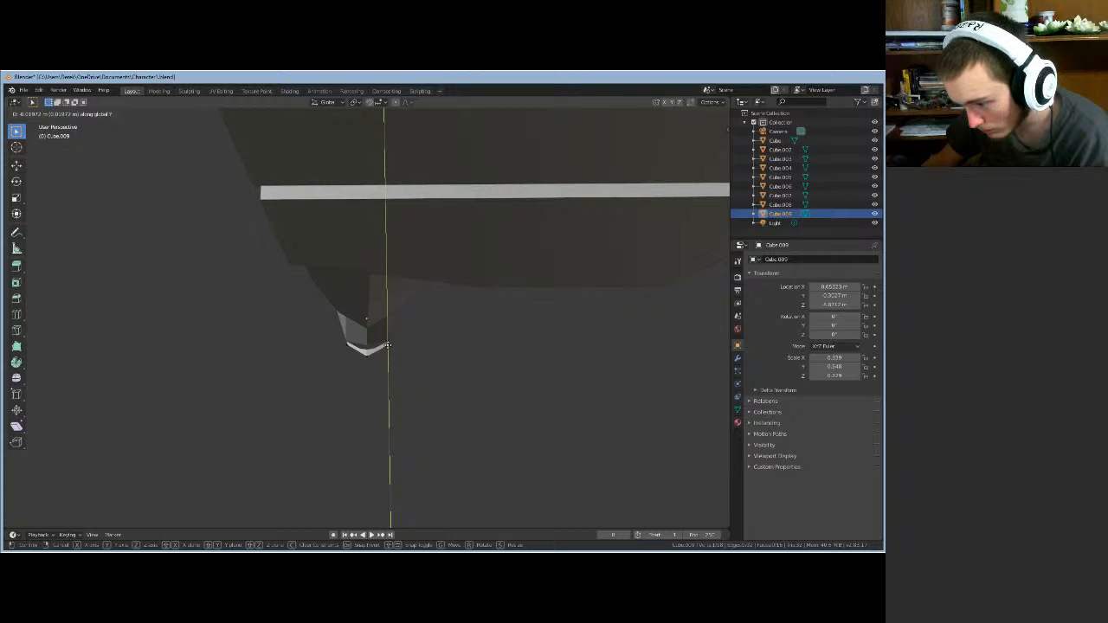
pyautogui.click(388, 344)
pyautogui.moveTo(396, 354); pyautogui.dragTo(399, 279, button='middle')
pyautogui.moveTo(459, 283); pyautogui.dragTo(422, 343, button='middle')
pyautogui.moveTo(398, 402); pyautogui.dragTo(385, 445, button='middle')
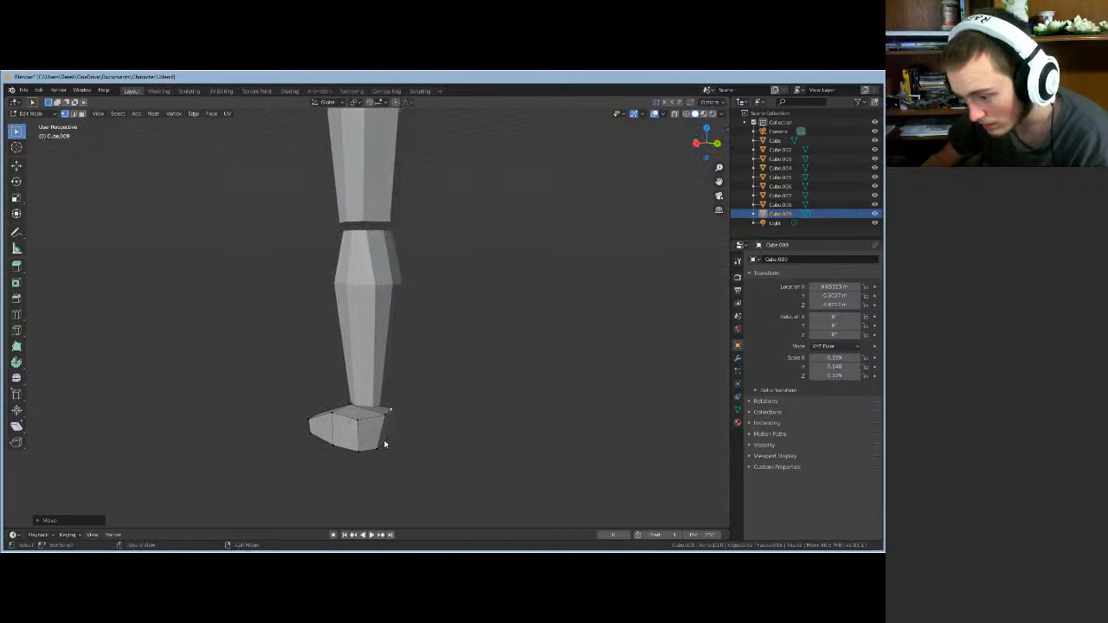
# - Slide a vertex at the top of the foot along Y, then refine the foot vertices along Y
pyautogui.click(386, 415)
pyautogui.press('g')
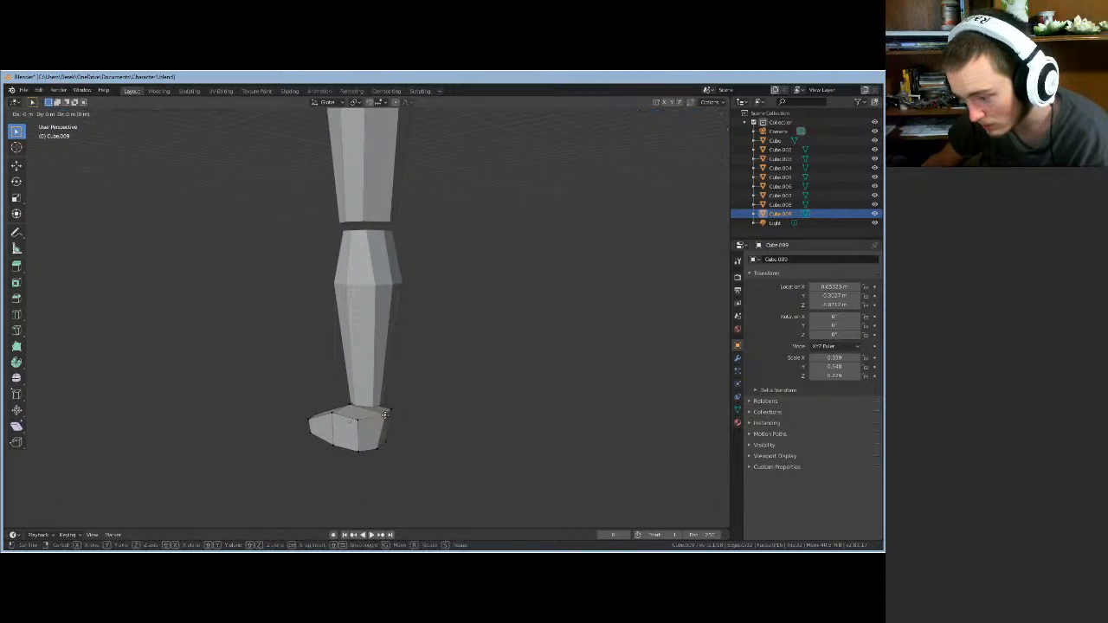
pyautogui.press('y')
pyautogui.click(384, 429)
pyautogui.moveTo(384, 448); pyautogui.dragTo(387, 415, button='middle')
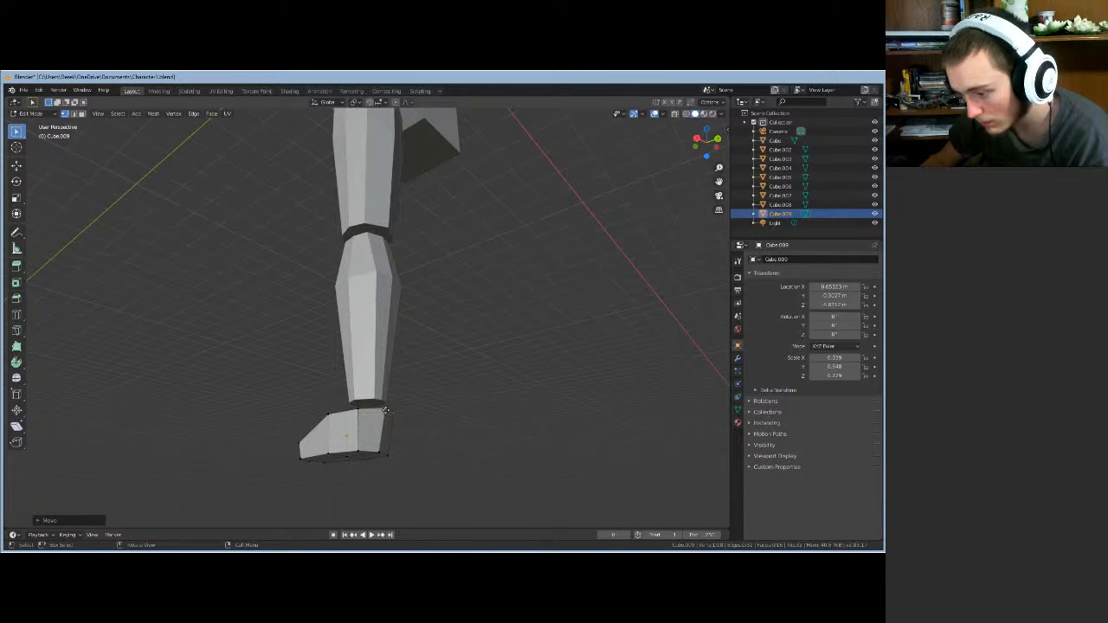
pyautogui.press('g')
pyautogui.press('y')
pyautogui.click(390, 414)
pyautogui.moveTo(406, 421); pyautogui.dragTo(420, 376, button='middle')
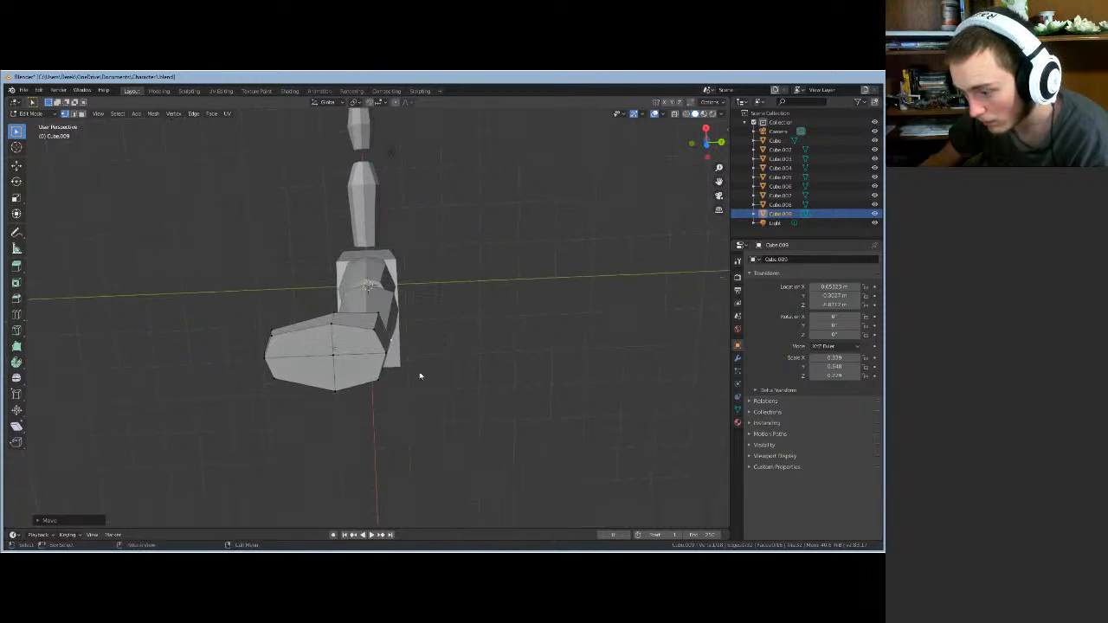
# - Slide the foot's front vertices forward along Y in two moves
pyautogui.press('g')
pyautogui.press('y')
pyautogui.click(376, 380)
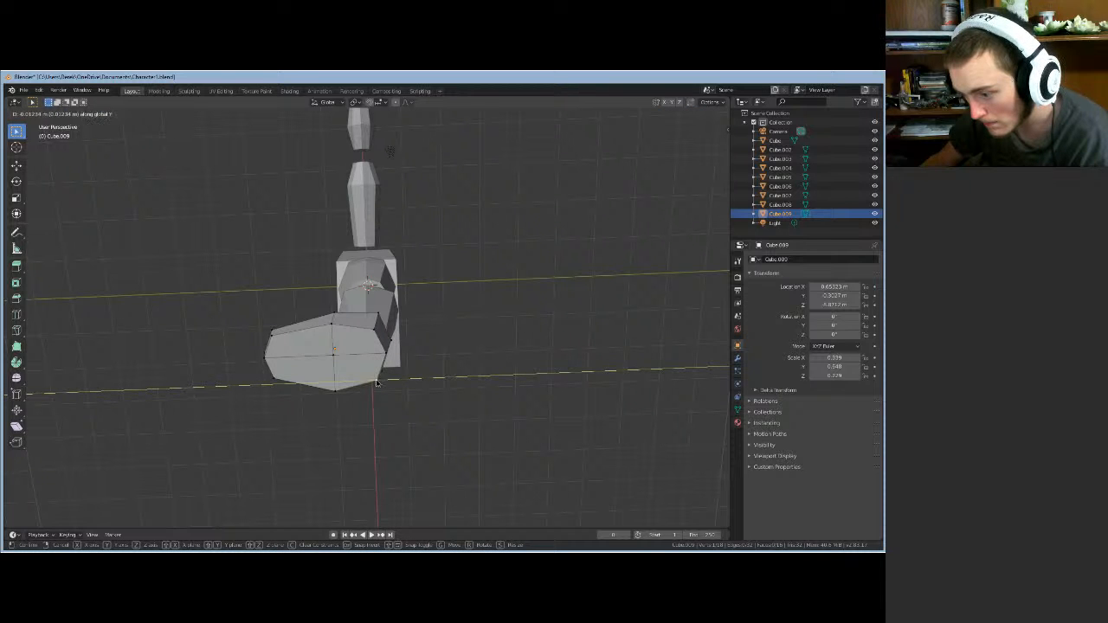
pyautogui.moveTo(413, 371)
pyautogui.mouseDown(button='middle')
pyautogui.moveTo(426, 371)
pyautogui.moveTo(412, 375)
pyautogui.mouseUp(button='middle')
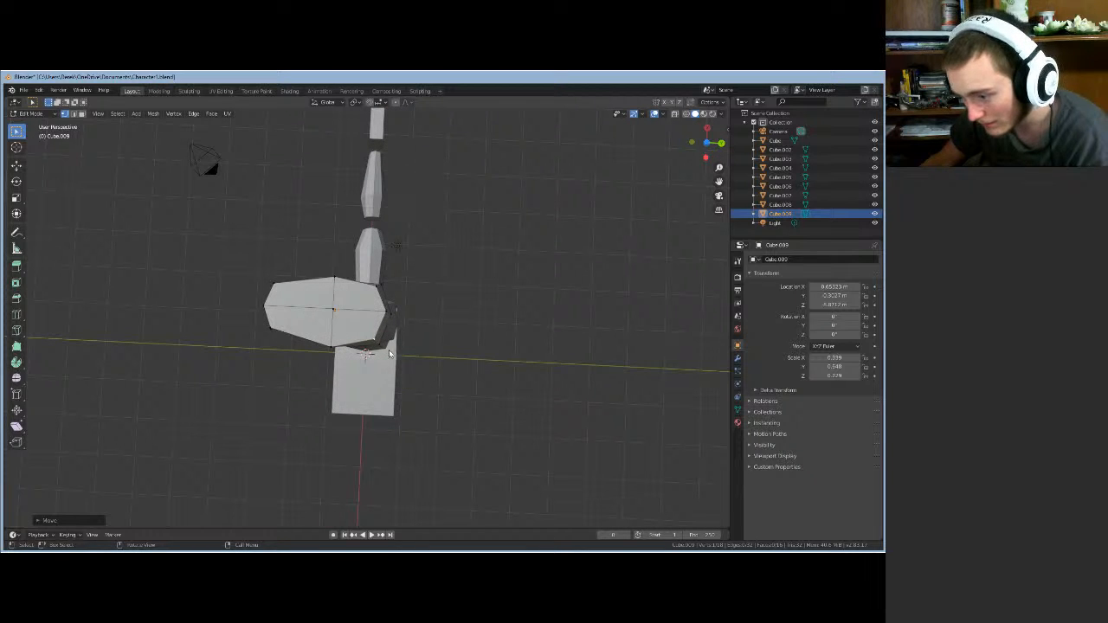
pyautogui.press('g')
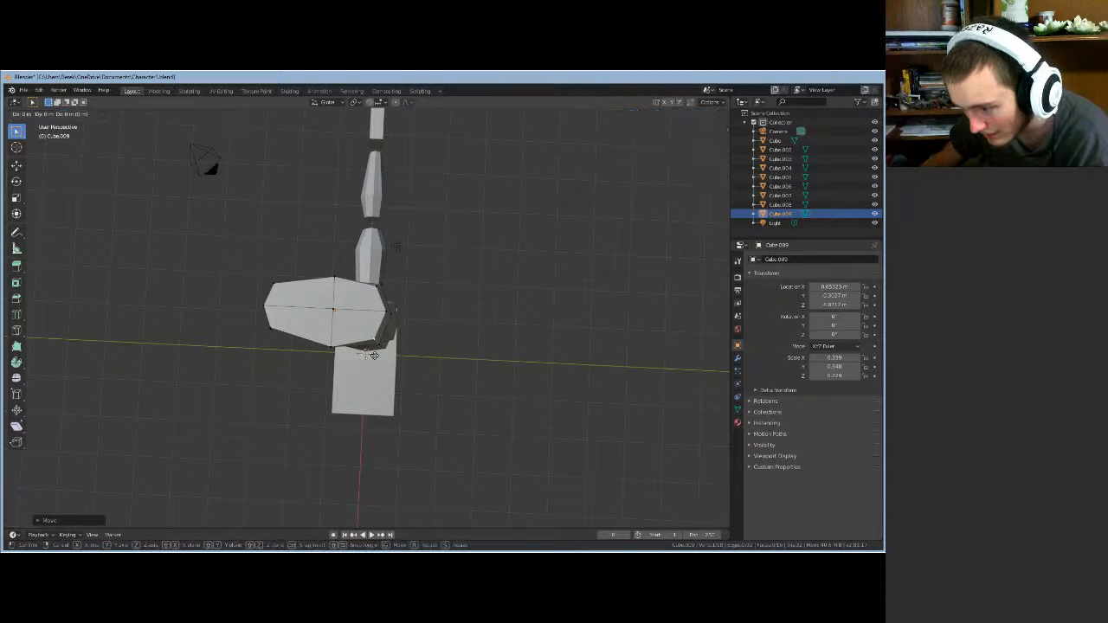
pyautogui.press('y')
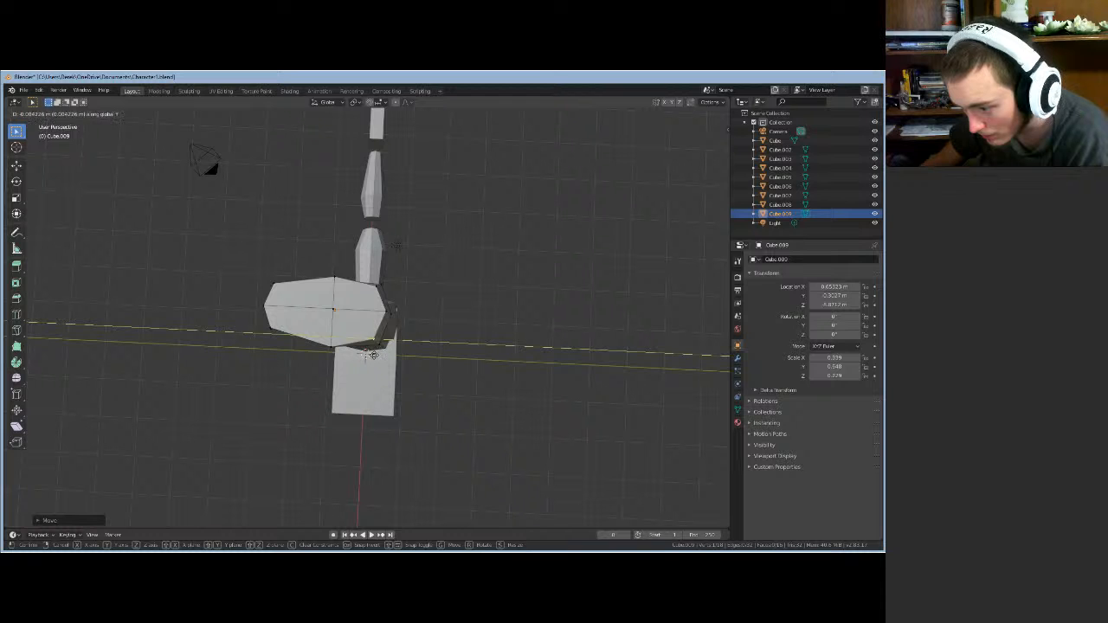
pyautogui.click(373, 353)
pyautogui.moveTo(404, 364); pyautogui.dragTo(445, 477, button='middle')
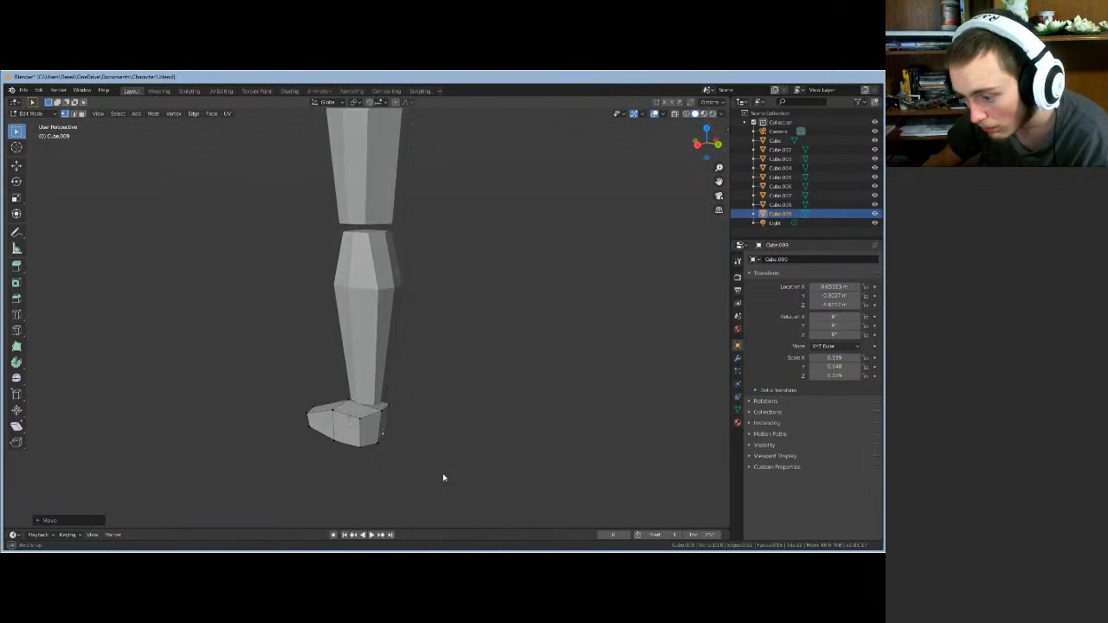
# - Pick a single foot vertex and nudge it twice along Y
pyautogui.click(360, 423)
pyautogui.press('g')
pyautogui.press('y')
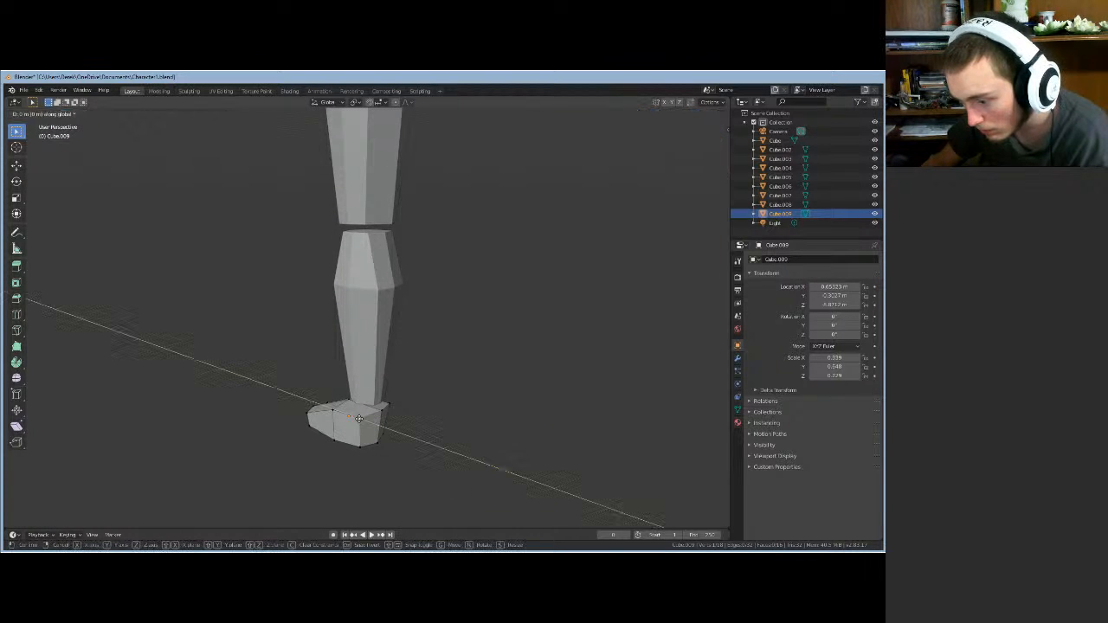
pyautogui.click(357, 421)
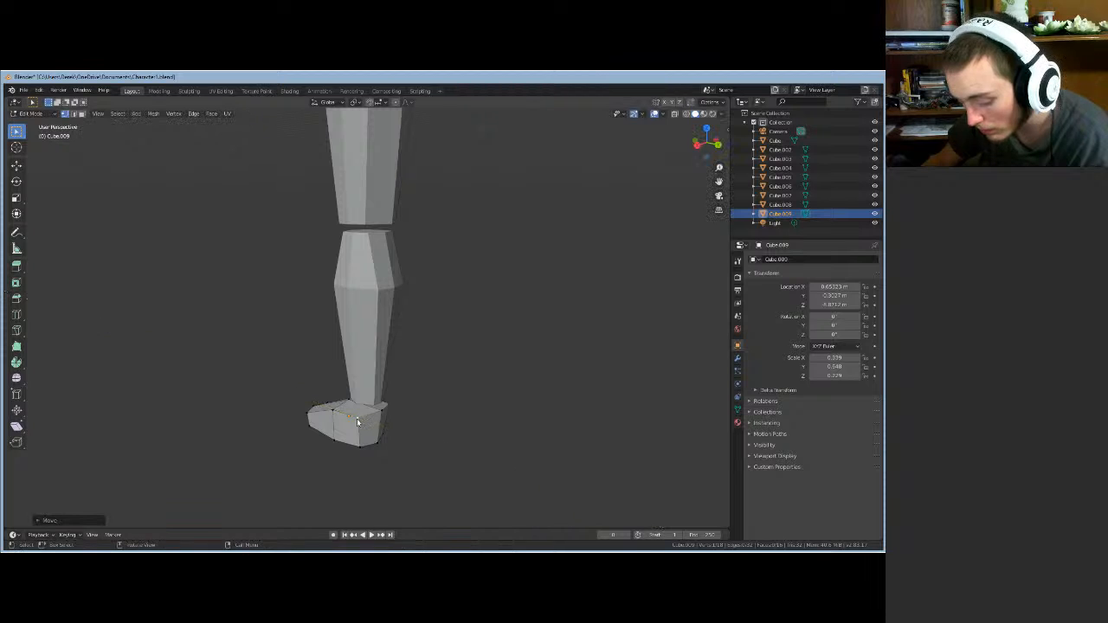
pyautogui.press('g')
pyautogui.press('y')
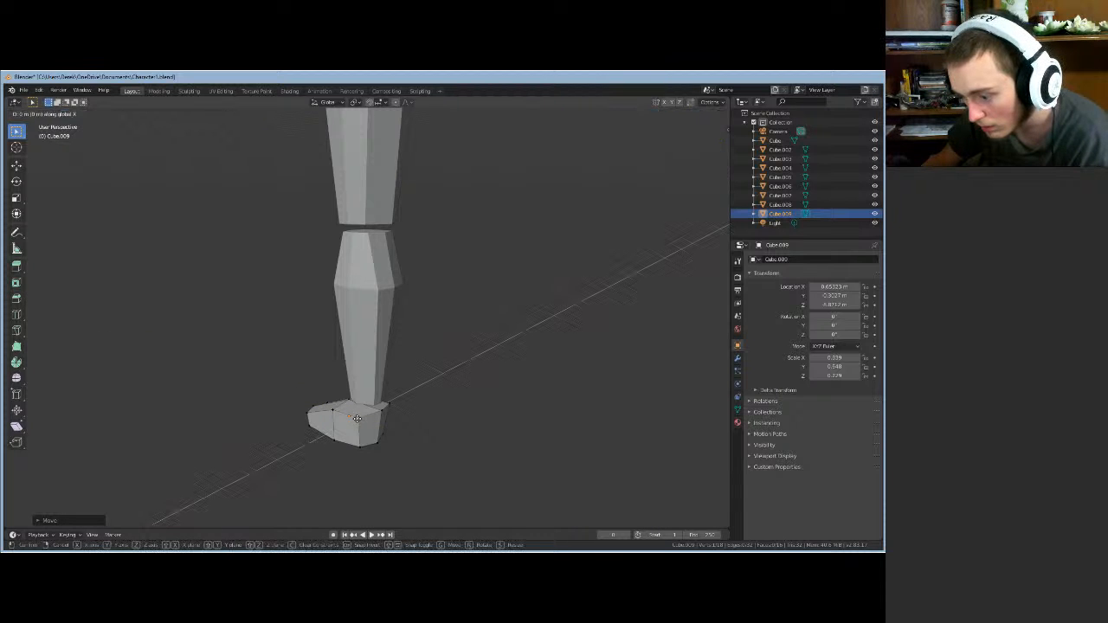
pyautogui.click(359, 418)
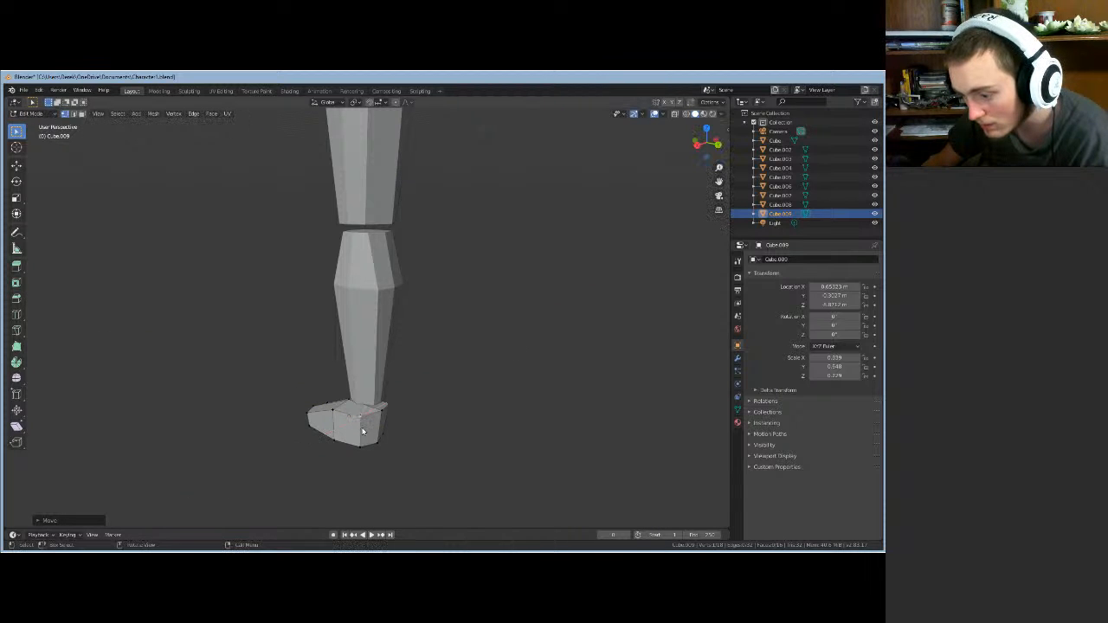
pyautogui.press('Tab')
pyautogui.moveTo(359, 419)
pyautogui.mouseDown(button='middle')
pyautogui.moveTo(303, 419)
pyautogui.moveTo(280, 440)
pyautogui.moveTo(377, 421)
pyautogui.mouseUp(button='middle')
# - Pick a different foot vertex and shift it along Y
pyautogui.click(385, 421)
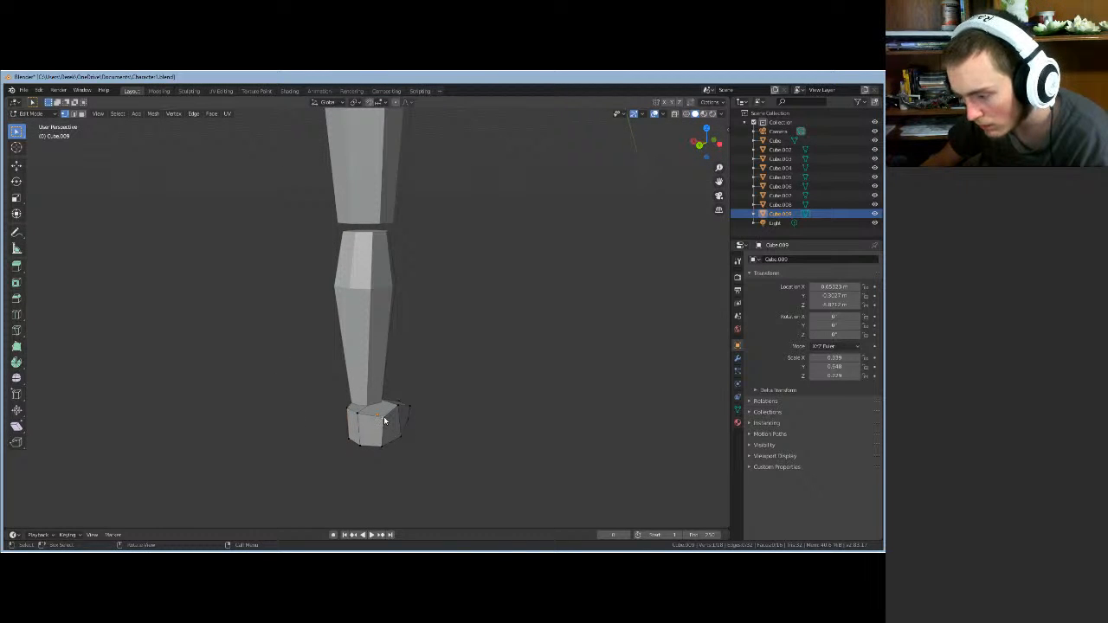
pyautogui.press('g')
pyautogui.press('y')
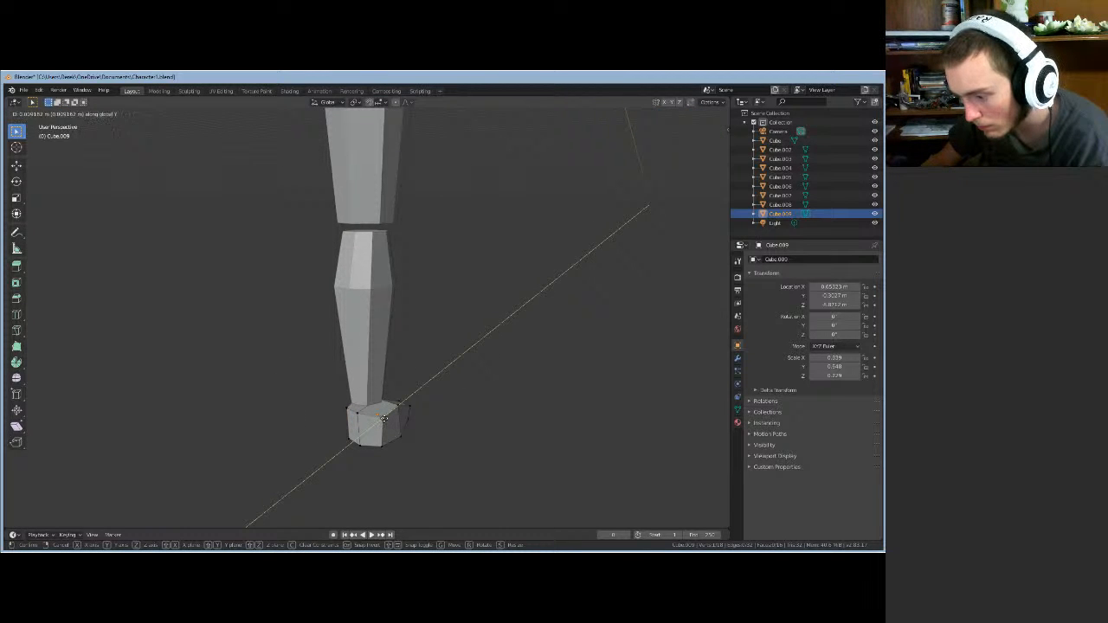
pyautogui.click(384, 420)
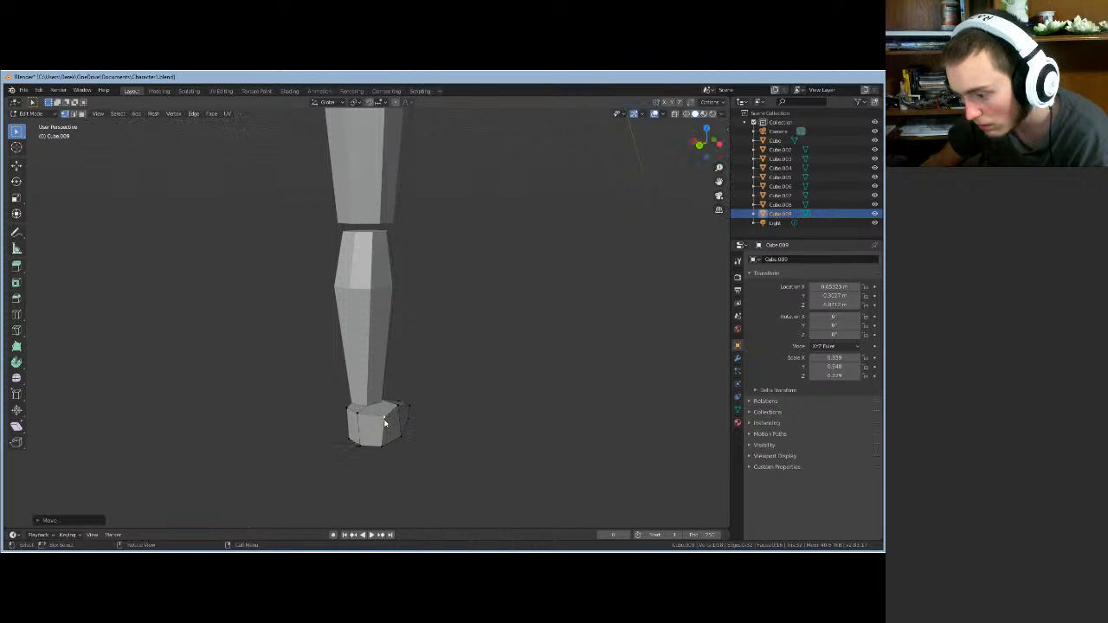
pyautogui.moveTo(382, 422); pyautogui.dragTo(341, 420, button='middle')
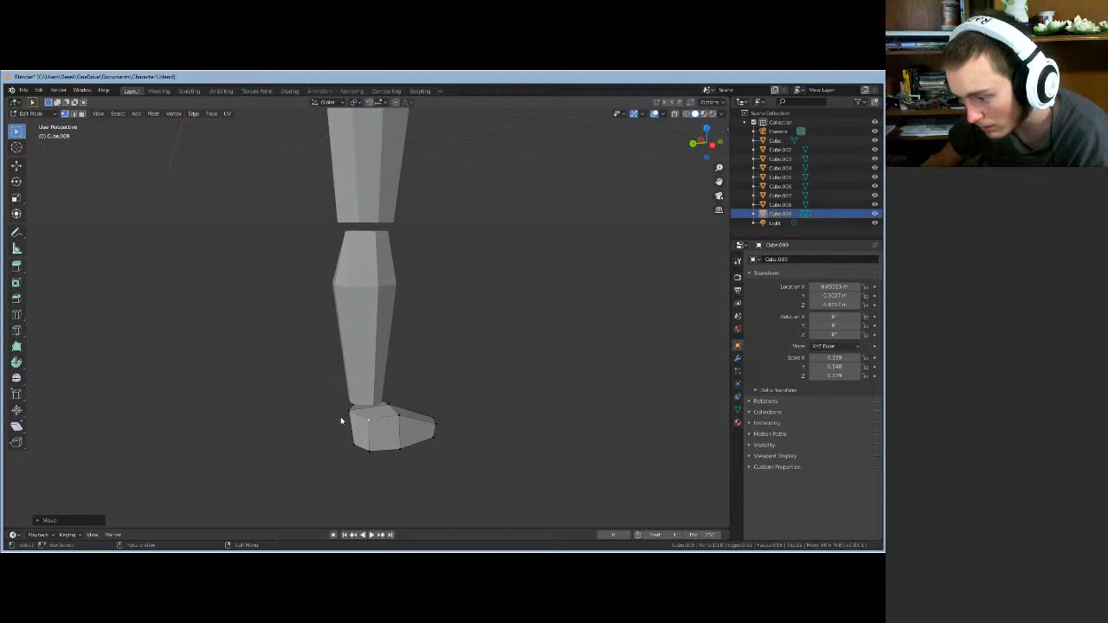
# - Try pulling the toe along X, then undo that move
pyautogui.press('g')
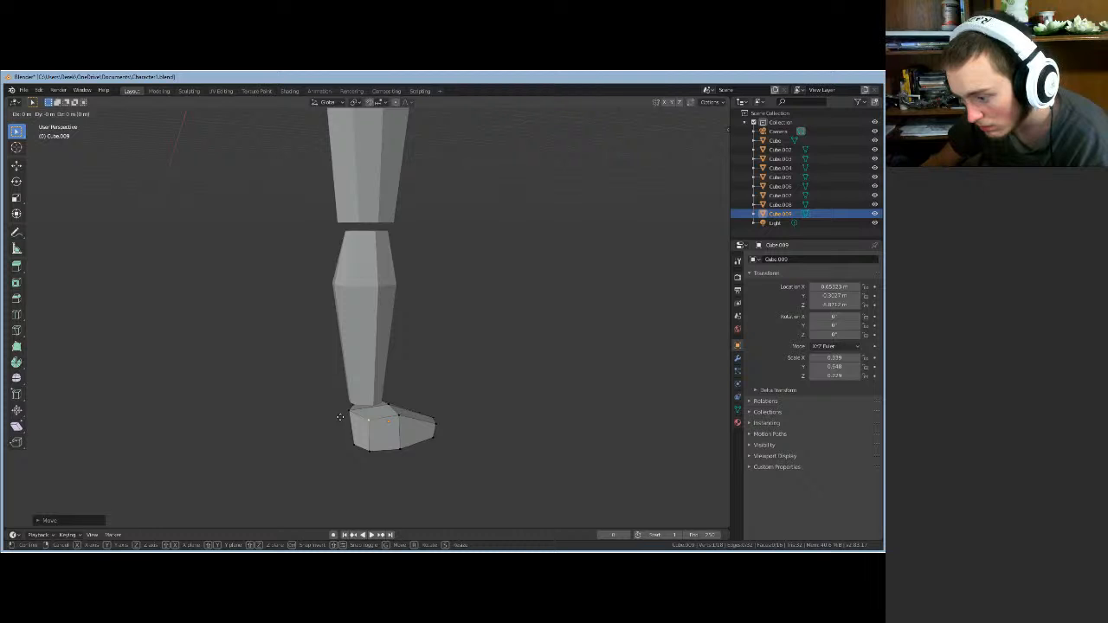
pyautogui.press('x')
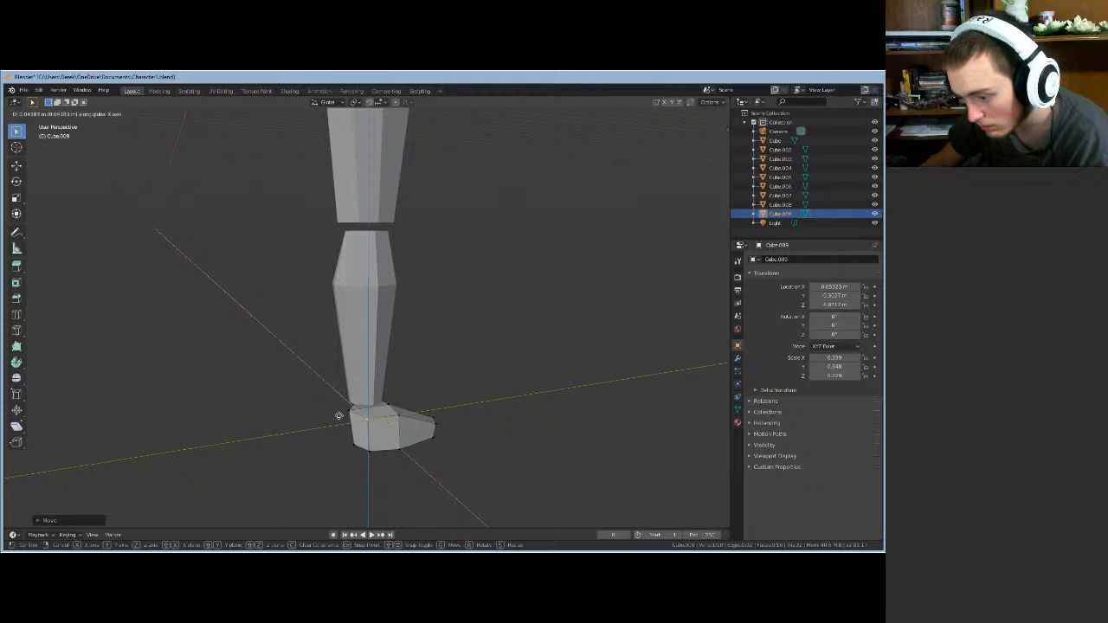
pyautogui.middleClick(339, 417)
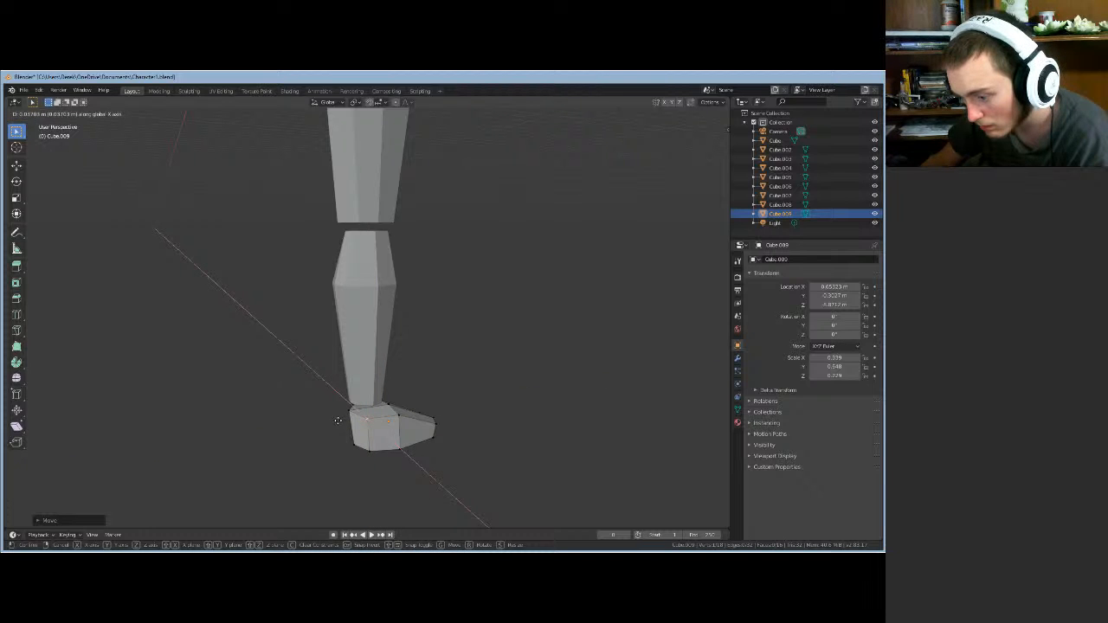
pyautogui.click(338, 422)
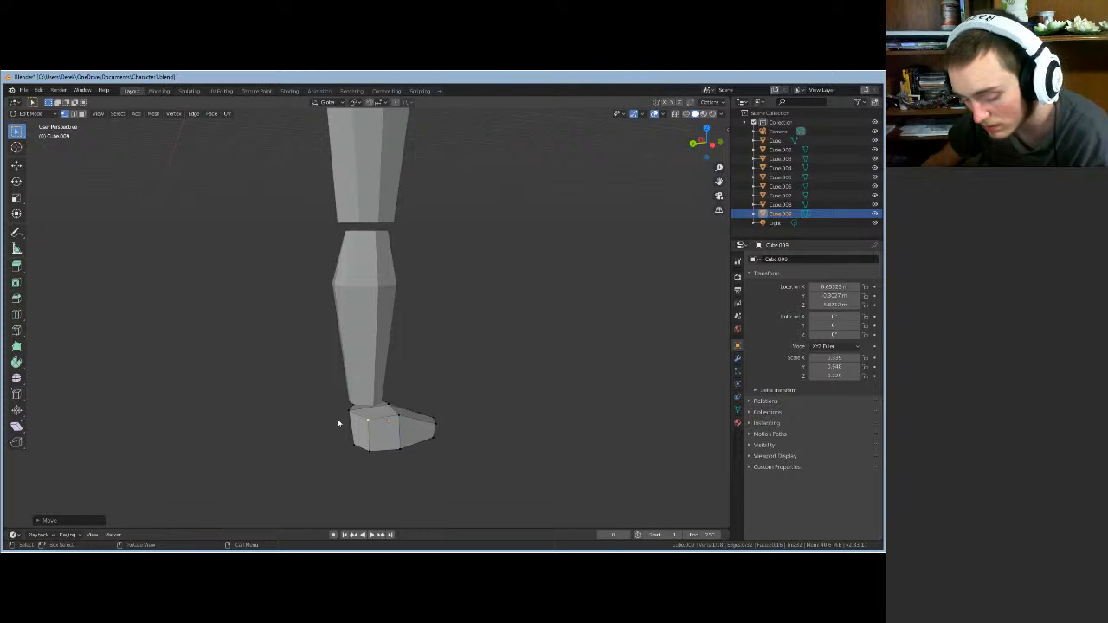
pyautogui.hotkey('ctrl', 'z')
pyautogui.moveTo(331, 417); pyautogui.dragTo(314, 412, button='middle')
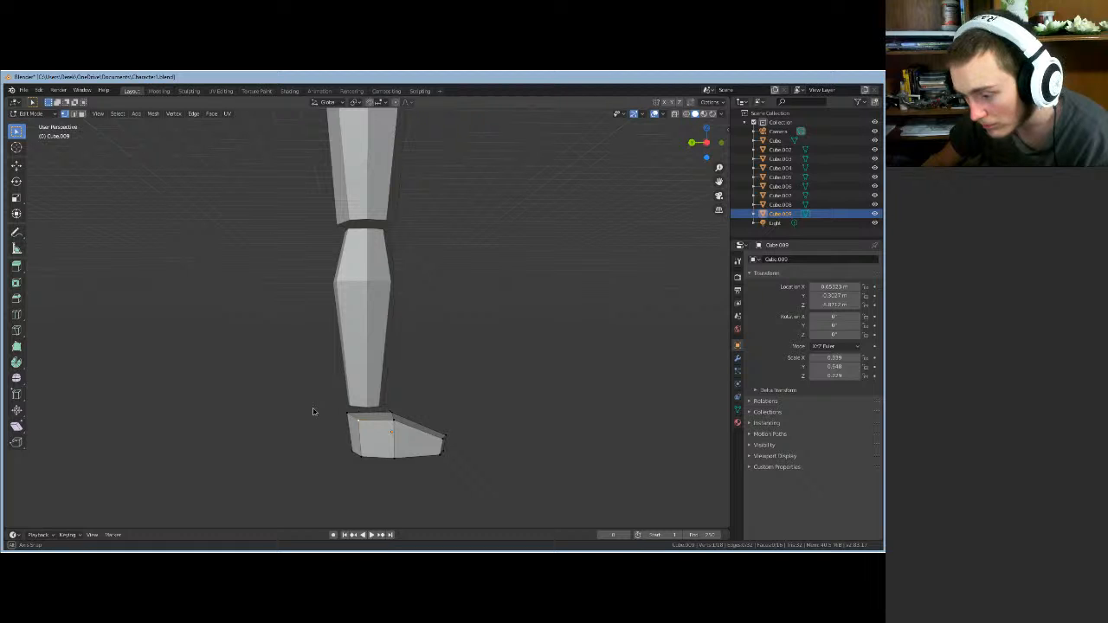
pyautogui.moveTo(313, 412); pyautogui.dragTo(406, 442, button='middle')
# - Slide the selected foot vertices, then a foot edge, along the X axis
pyautogui.press('g')
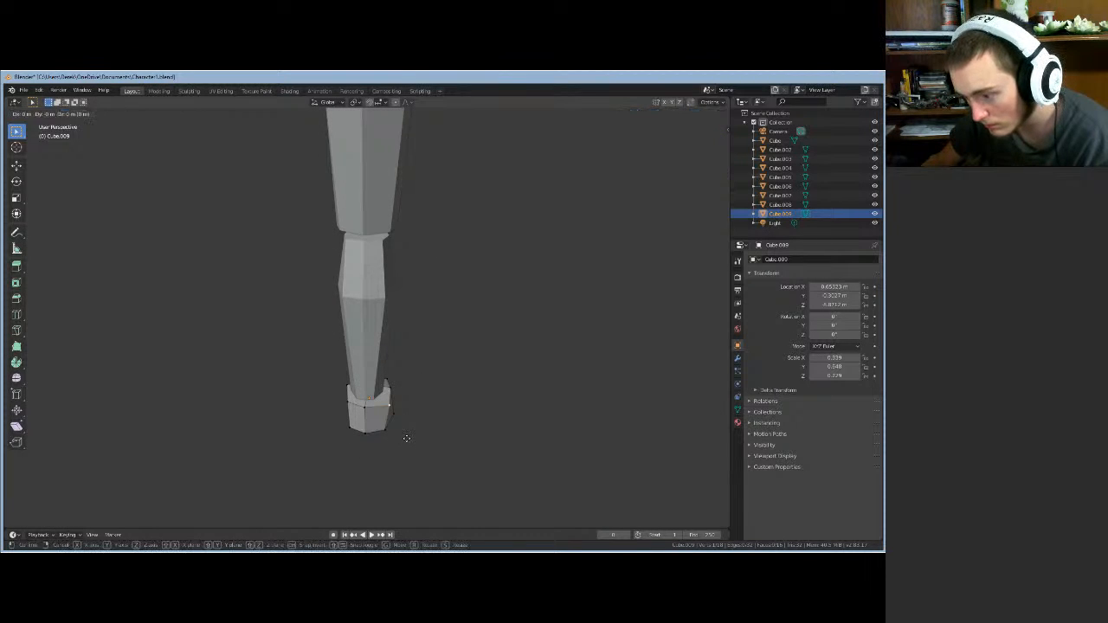
pyautogui.press('x')
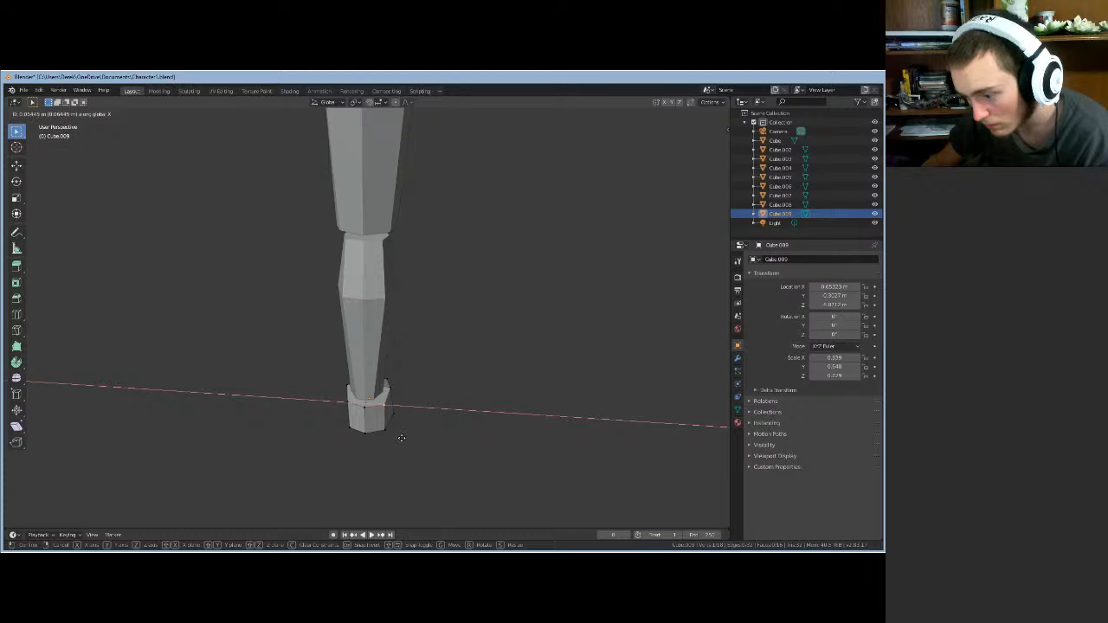
pyautogui.click(392, 429)
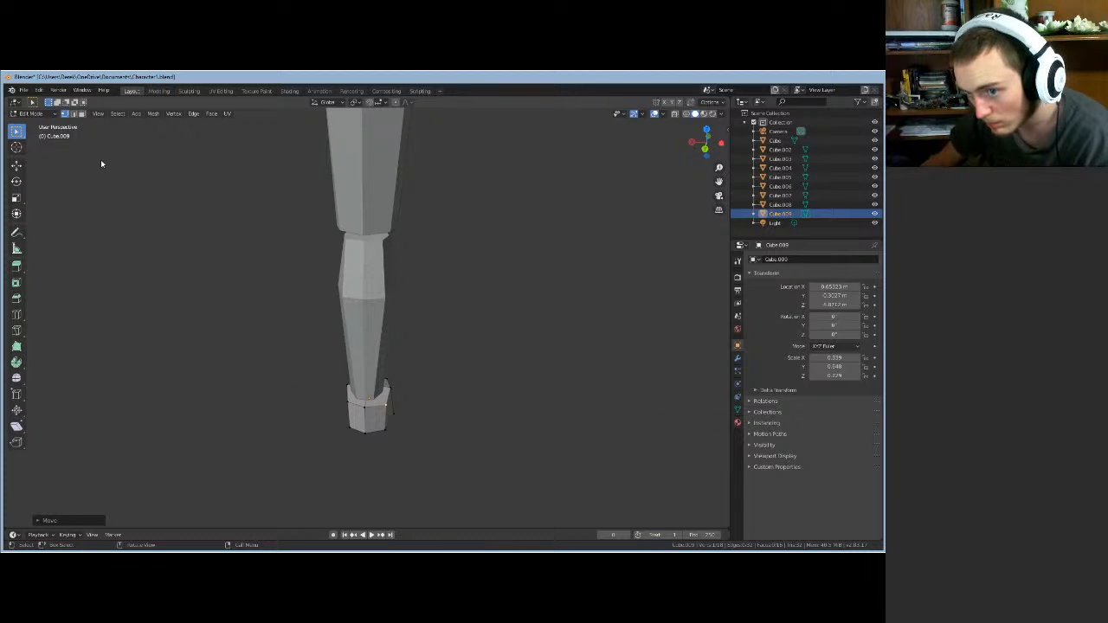
pyautogui.click(74, 114)
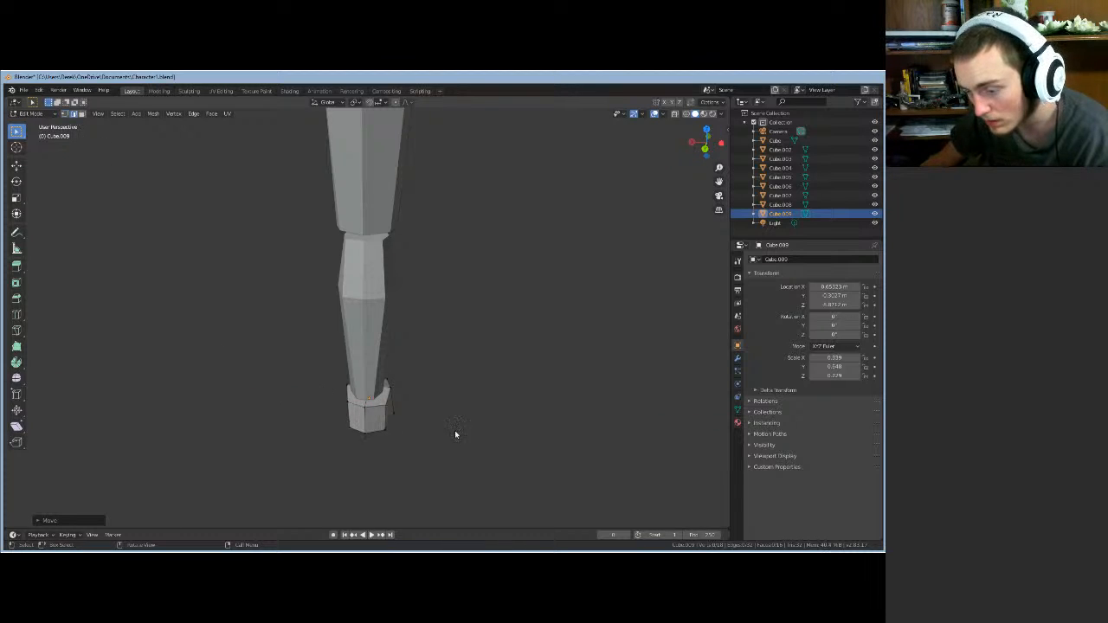
pyautogui.click(386, 421)
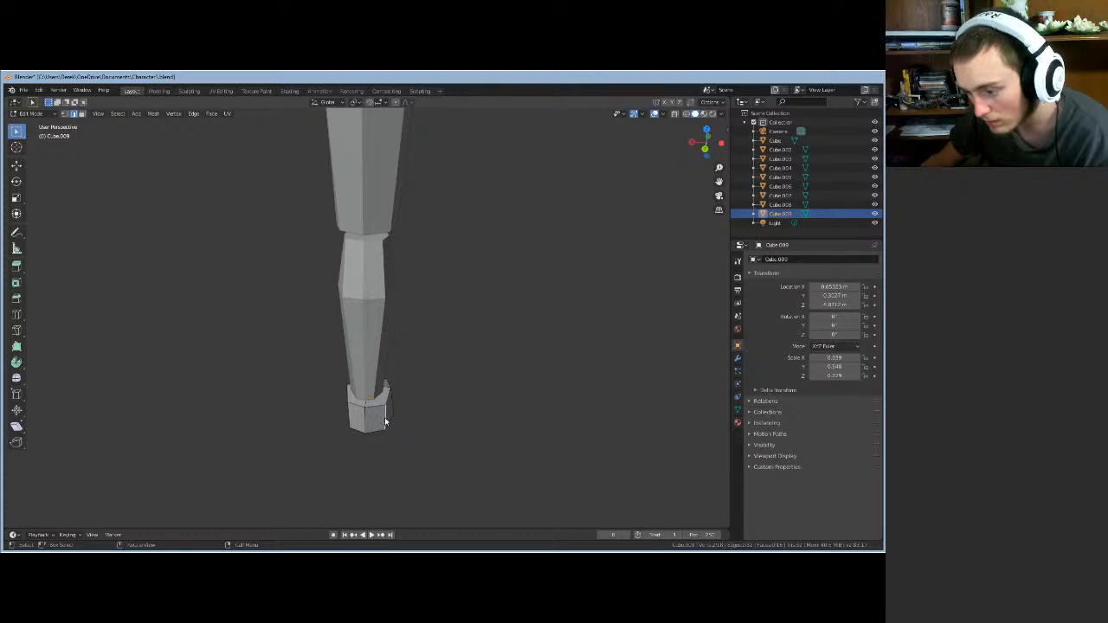
pyautogui.press('g')
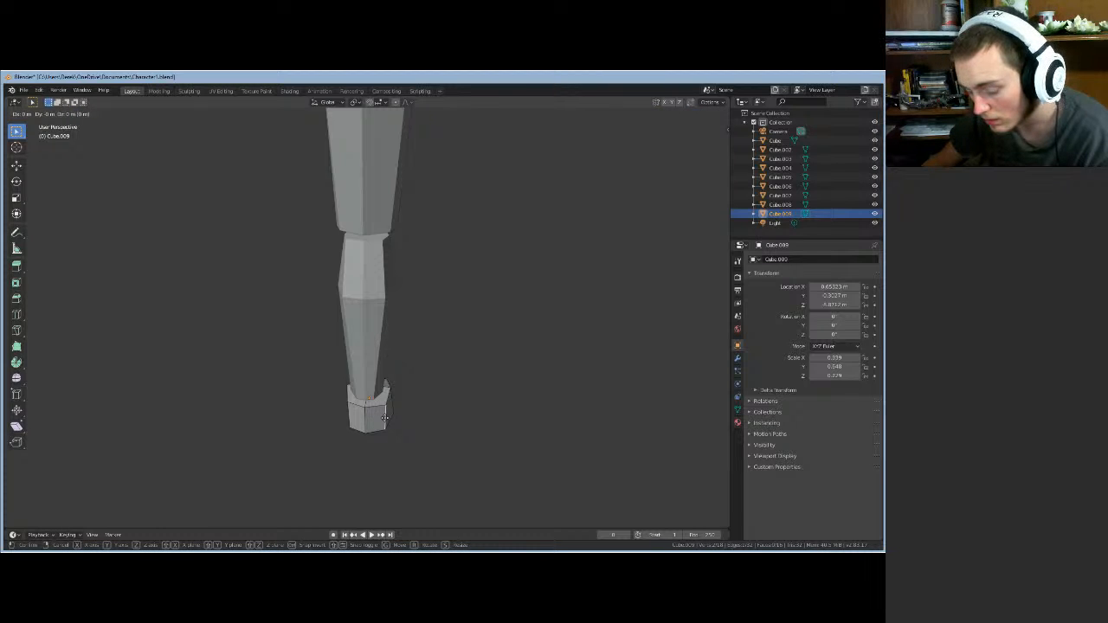
pyautogui.press('x')
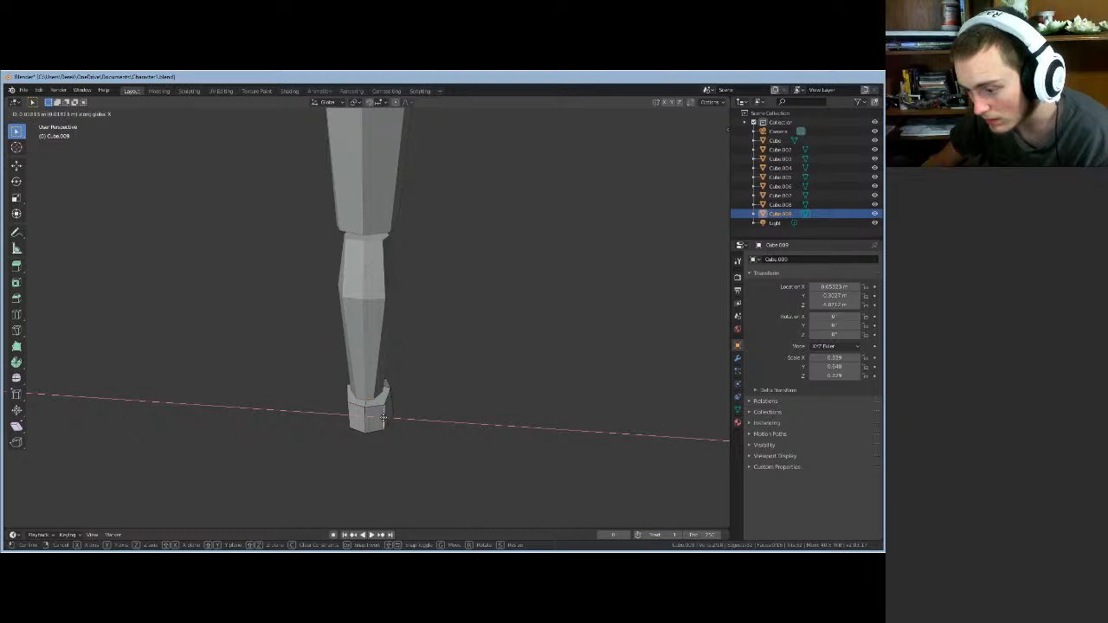
pyautogui.click(387, 436)
# - Refine the foot's slope with two more X-axis moves, checking from side and front
pyautogui.moveTo(386, 435); pyautogui.dragTo(402, 384, button='middle')
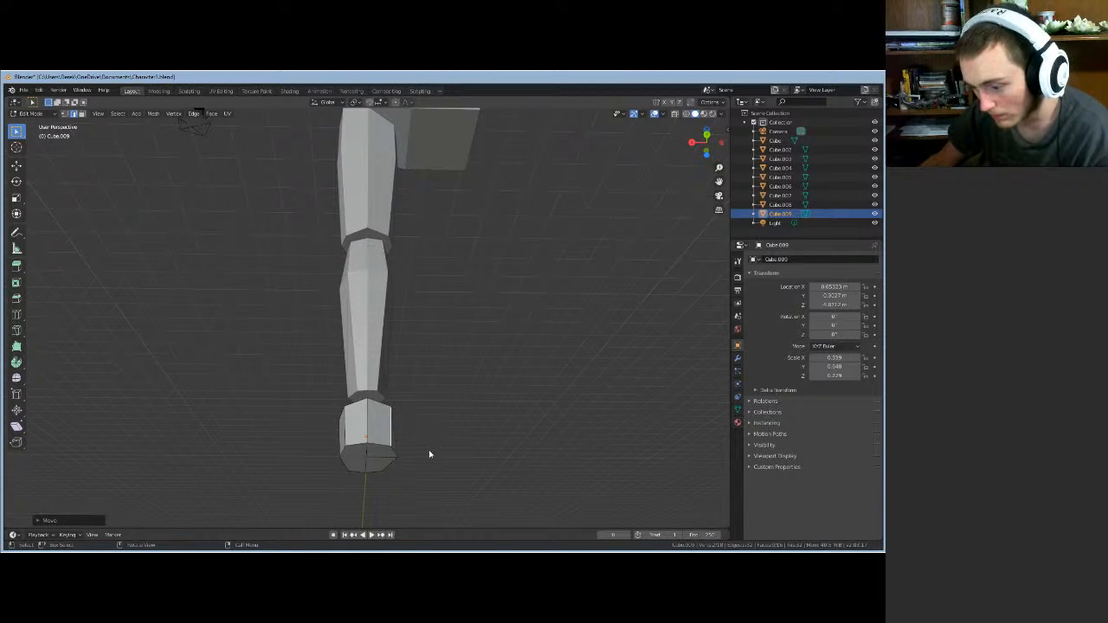
pyautogui.moveTo(430, 455); pyautogui.dragTo(414, 441, button='middle')
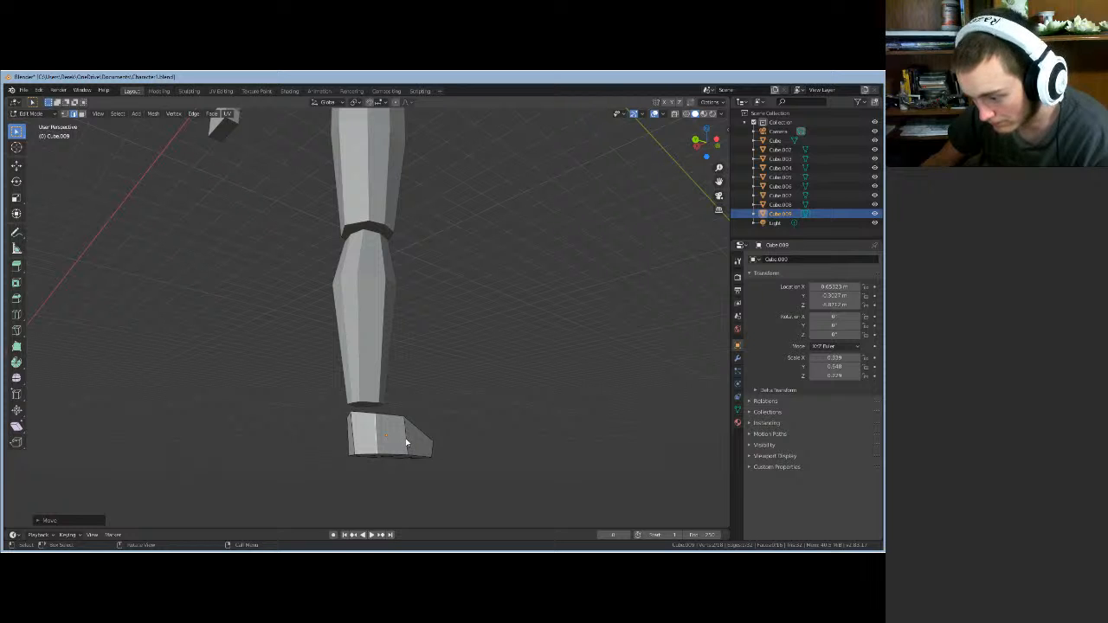
pyautogui.press('g')
pyautogui.press('x')
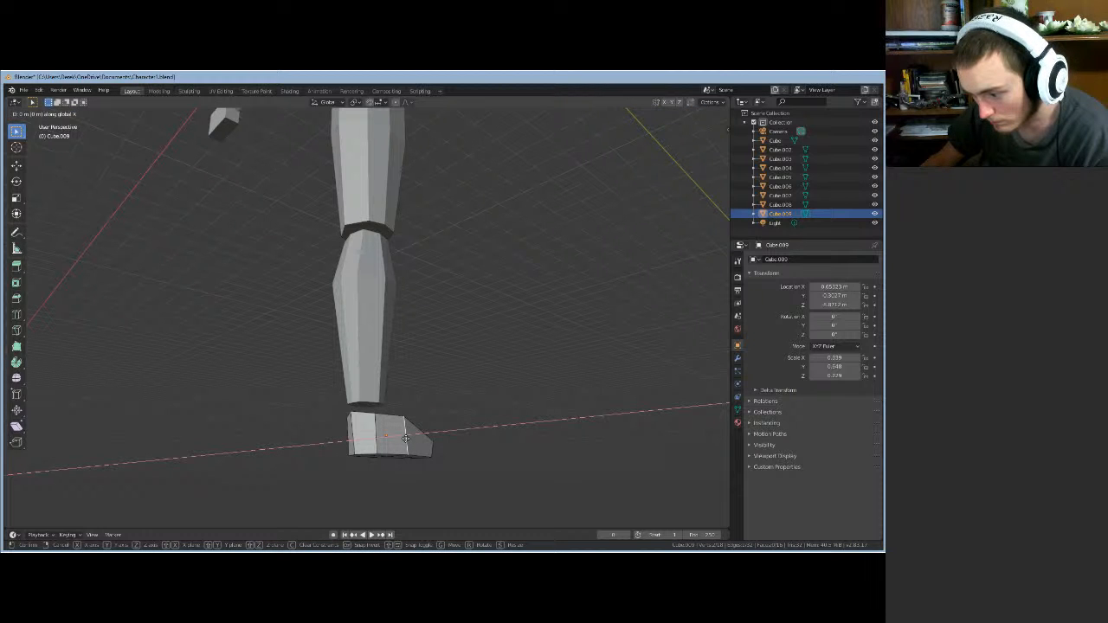
pyautogui.click(405, 438)
pyautogui.moveTo(405, 438); pyautogui.dragTo(330, 468, button='middle')
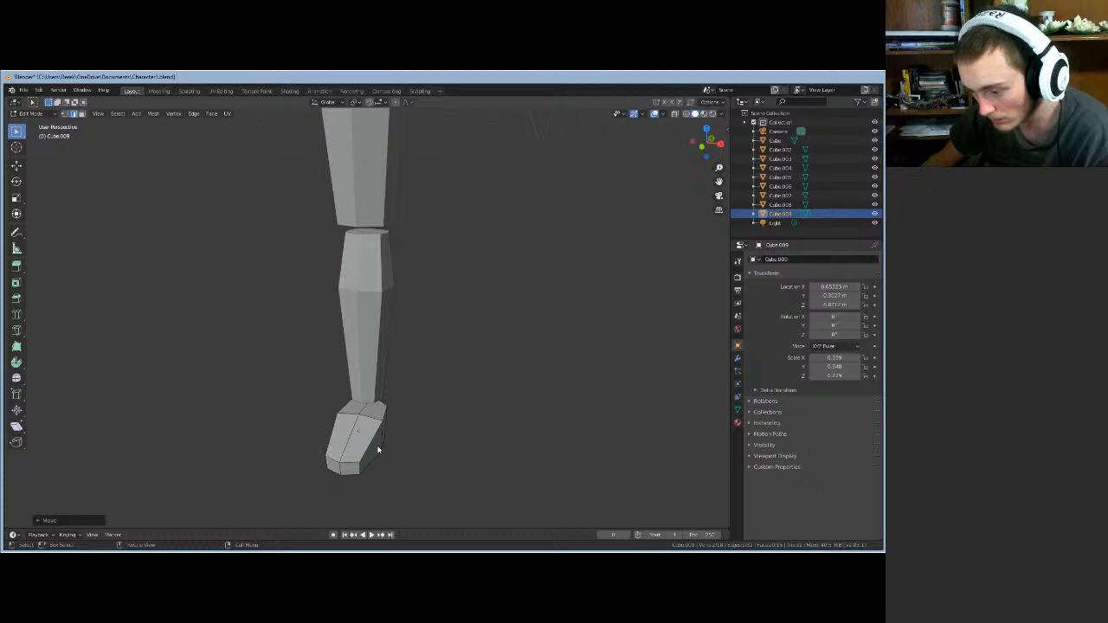
pyautogui.press('g')
pyautogui.press('x')
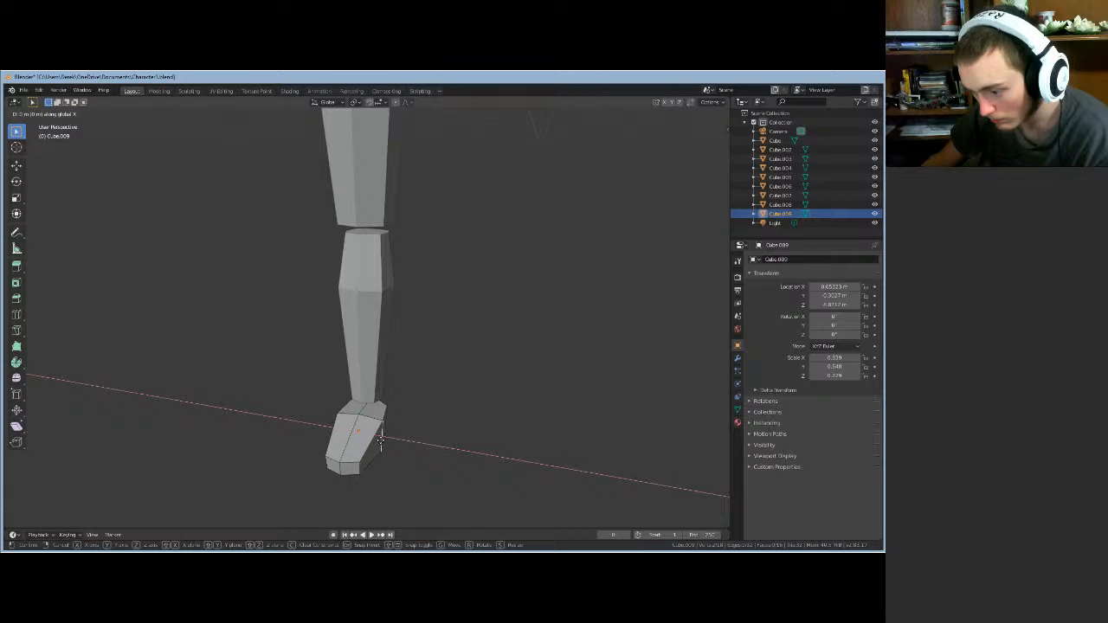
pyautogui.click(387, 448)
pyautogui.moveTo(391, 453); pyautogui.dragTo(412, 286, button='middle')
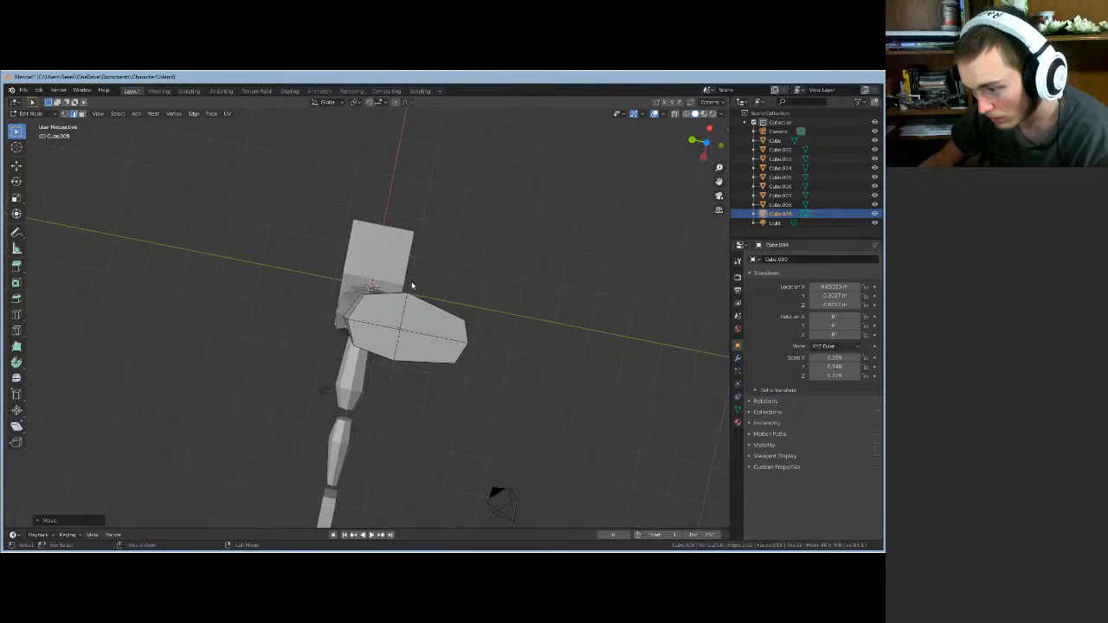
# - In vertex mode, select a point on top of the foot and shift it along X
pyautogui.click(65, 113)
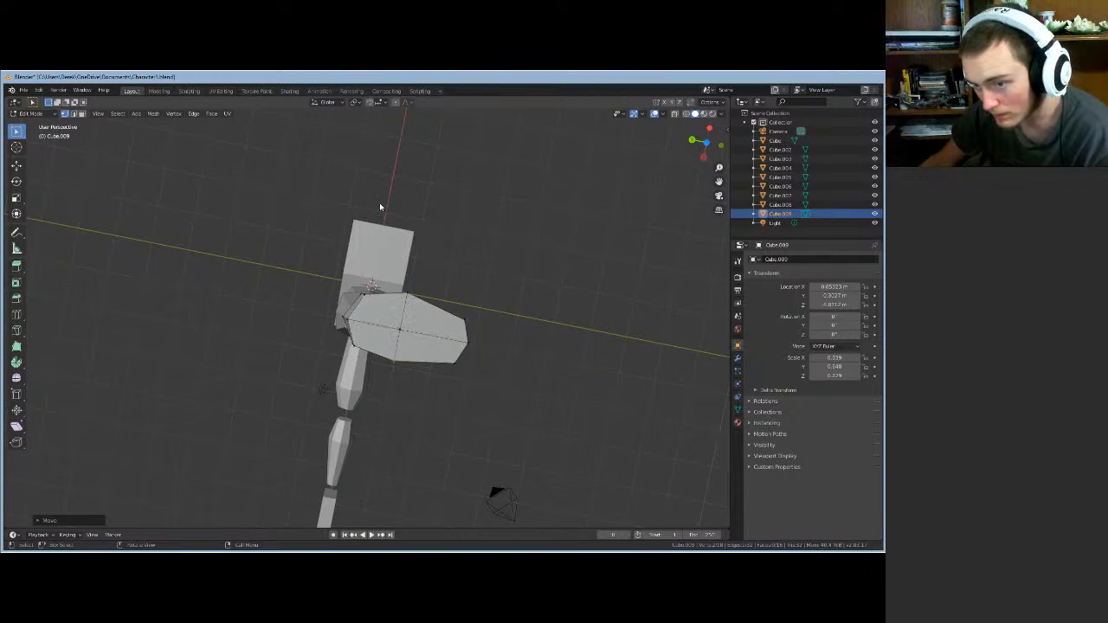
pyautogui.click(409, 296)
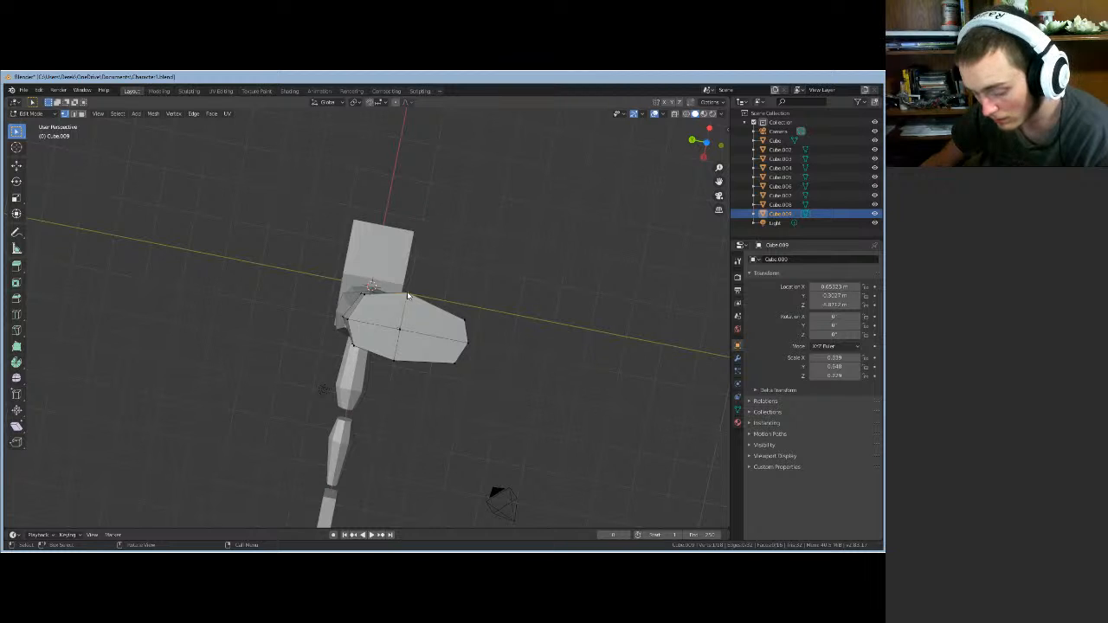
pyautogui.press('g')
pyautogui.press('x')
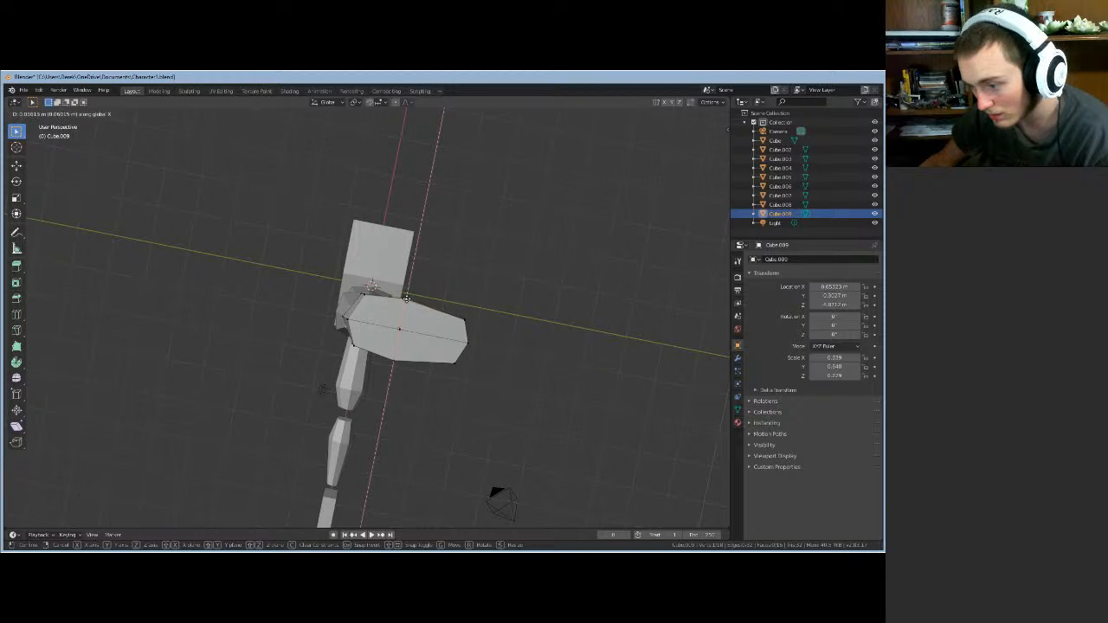
pyautogui.click(407, 299)
pyautogui.moveTo(407, 299)
pyautogui.mouseDown(button='middle')
pyautogui.moveTo(309, 384)
pyautogui.moveTo(418, 405)
pyautogui.moveTo(517, 401)
pyautogui.moveTo(522, 389)
pyautogui.mouseUp(button='middle')
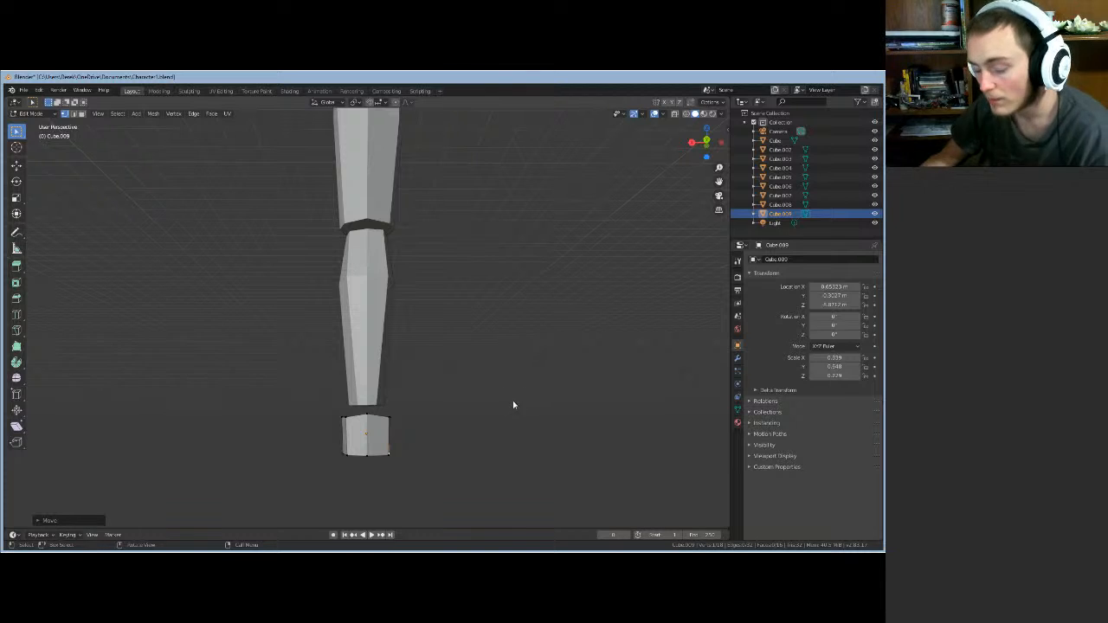
pyautogui.scroll(-1, 502, 403)
pyautogui.scroll(1, 502, 403)
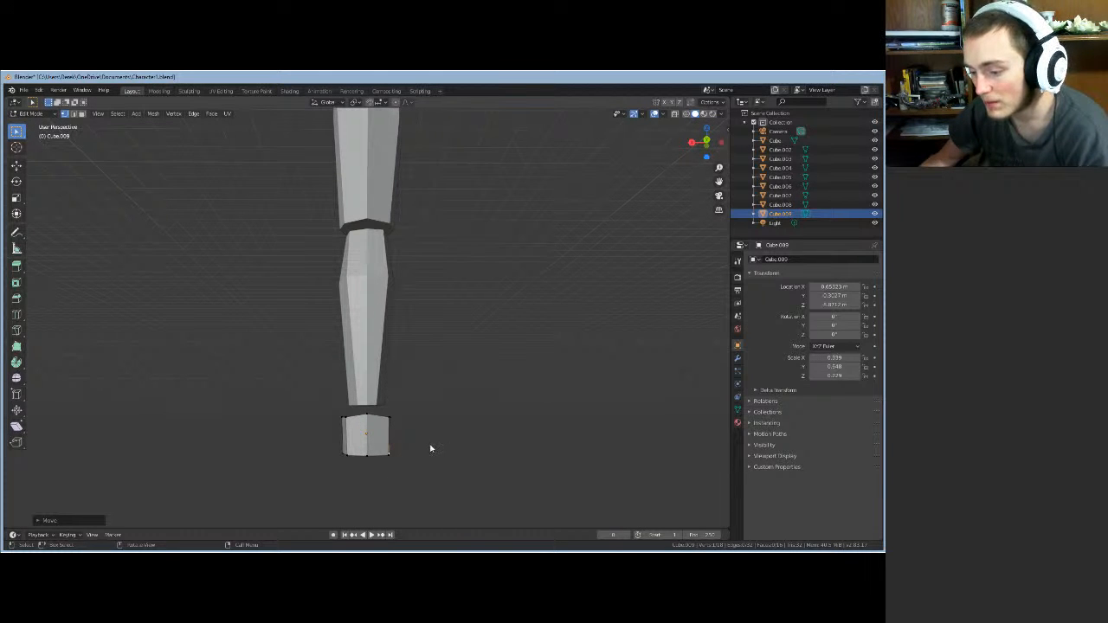
# - Try moving the foot's vertical edges along X, cancelling one move and undoing the other
pyautogui.click(75, 114)
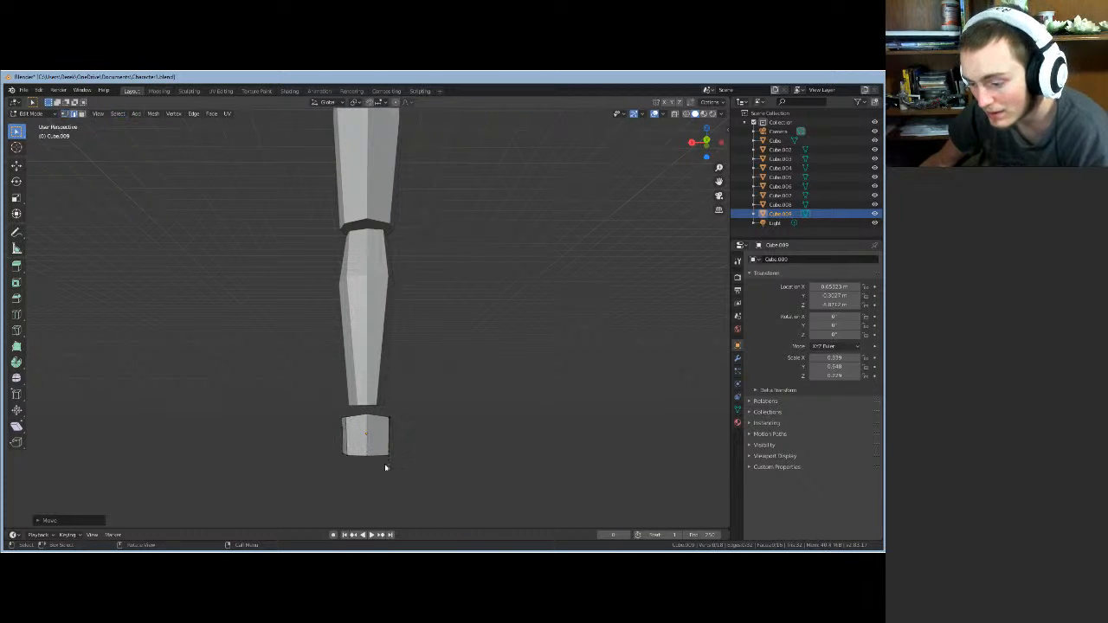
pyautogui.click(344, 448)
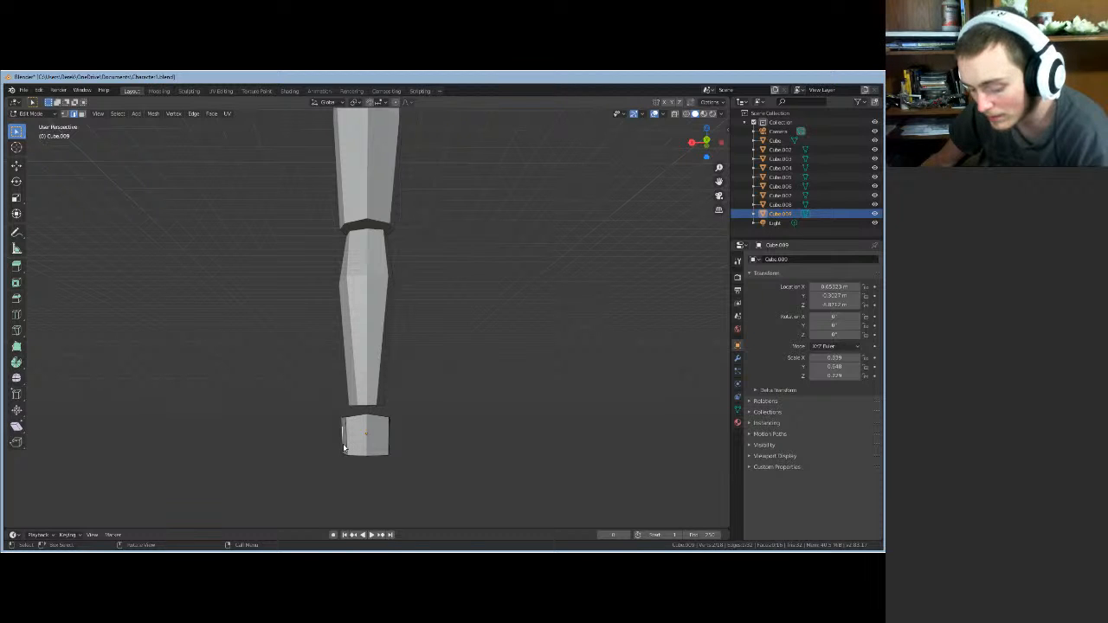
pyautogui.press('g')
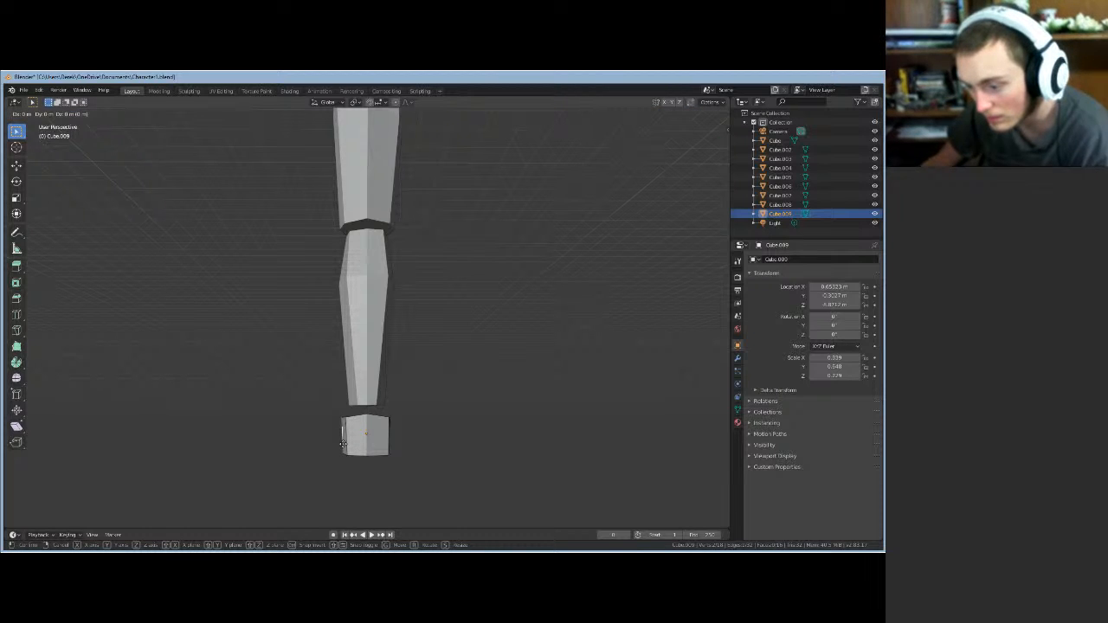
pyautogui.rightClick(343, 444)
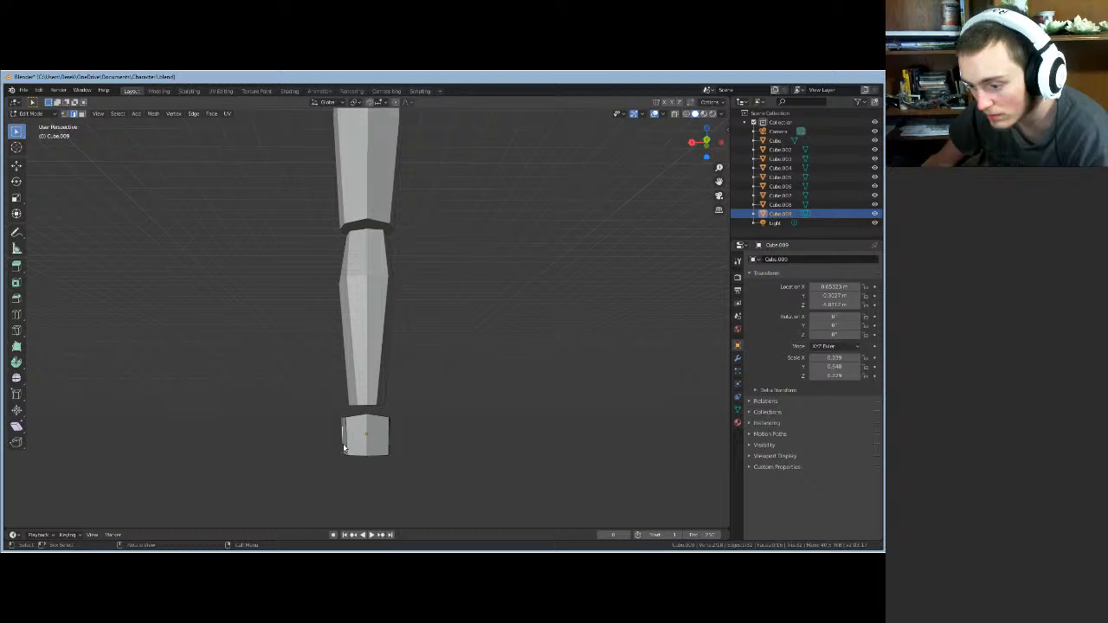
pyautogui.click(390, 428)
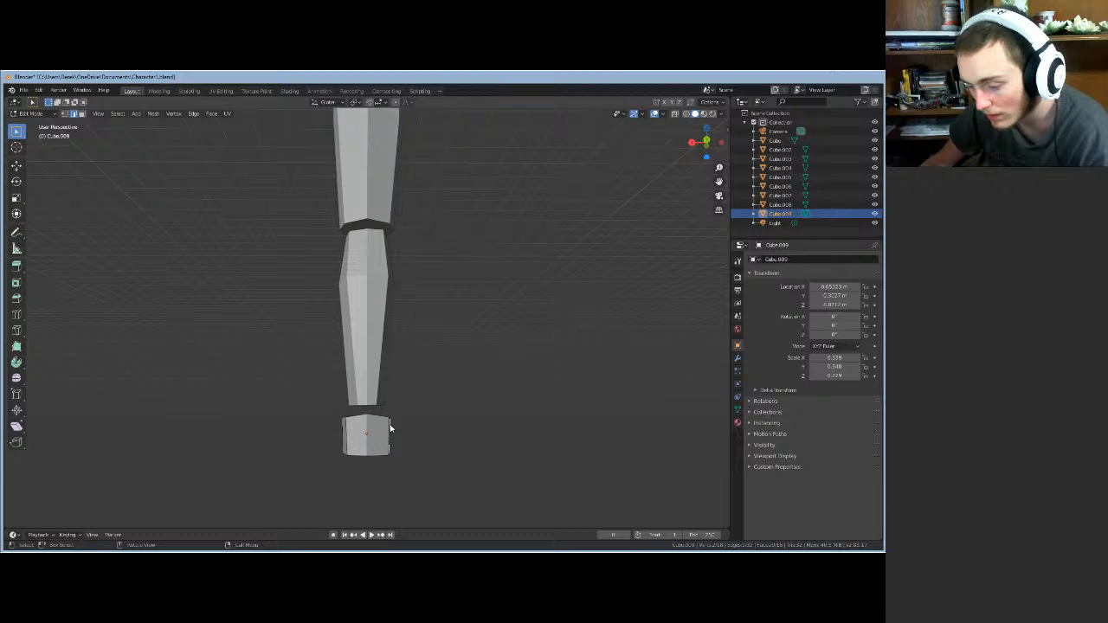
pyautogui.press('g')
pyautogui.press('x')
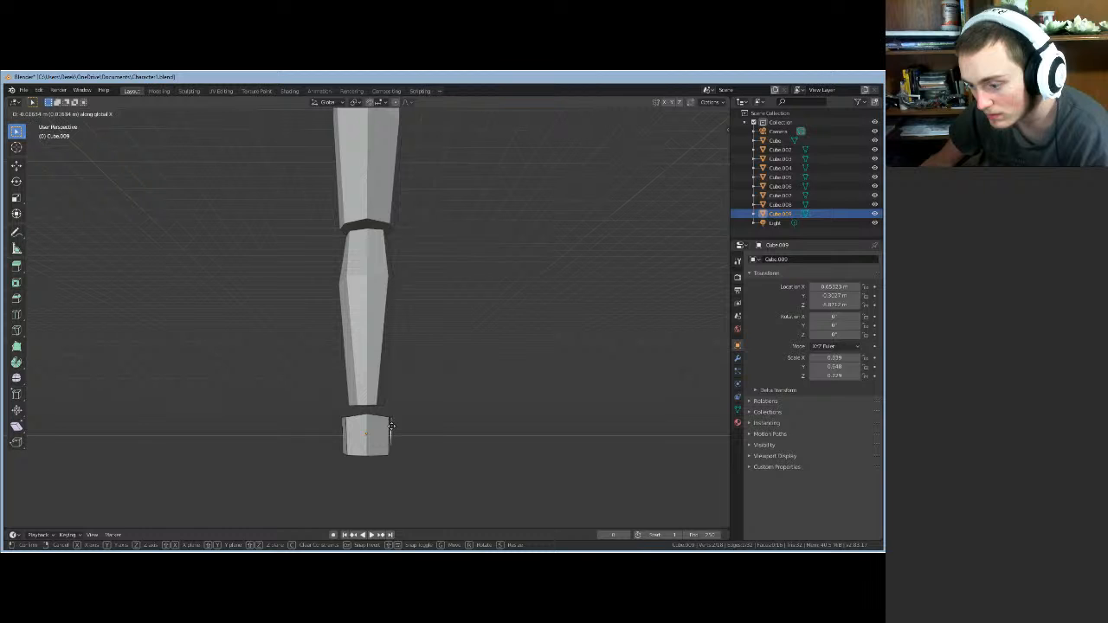
pyautogui.click(392, 426)
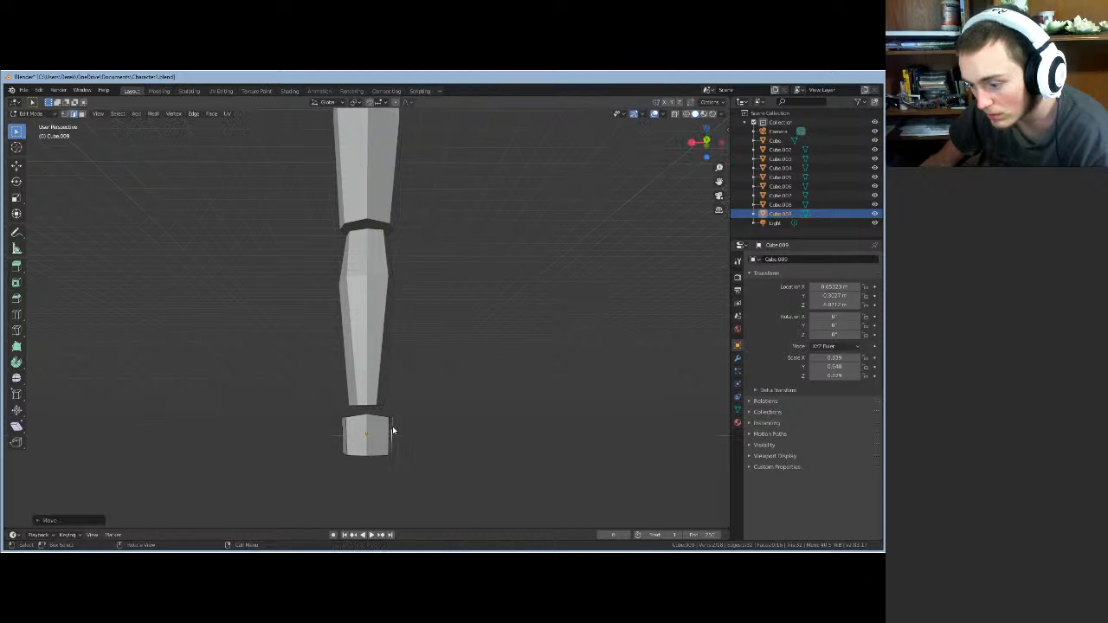
pyautogui.moveTo(392, 426); pyautogui.dragTo(205, 477, button='middle')
pyautogui.hotkey('ctrl', 'z')
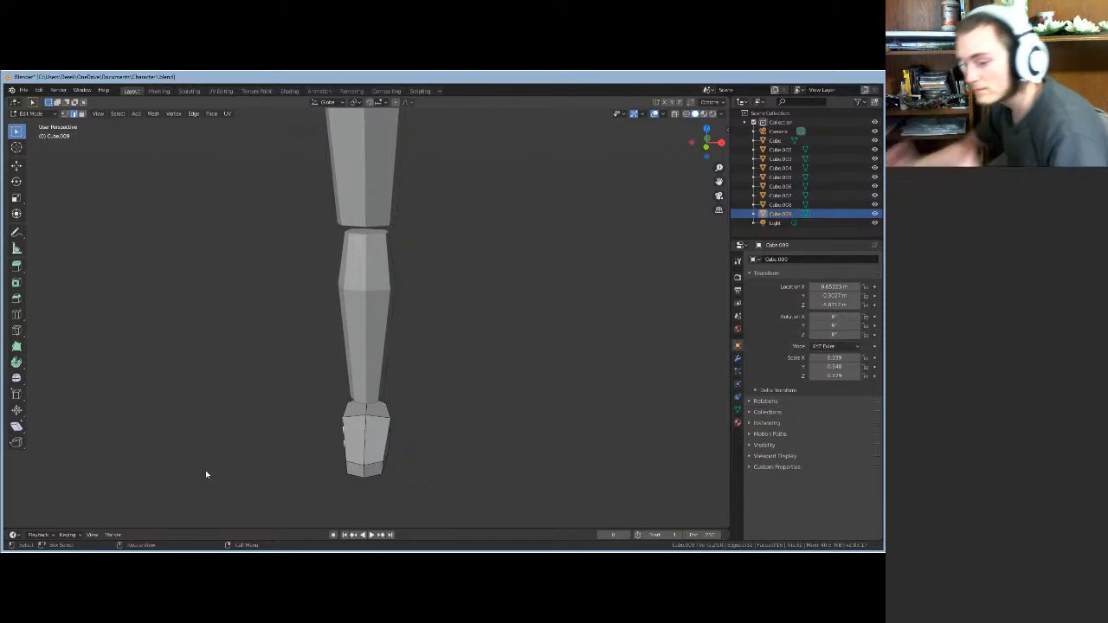
# - Shift the foot geometry and another foot corner along X to complete the shoe slope
pyautogui.moveTo(435, 428); pyautogui.dragTo(240, 299, button='middle')
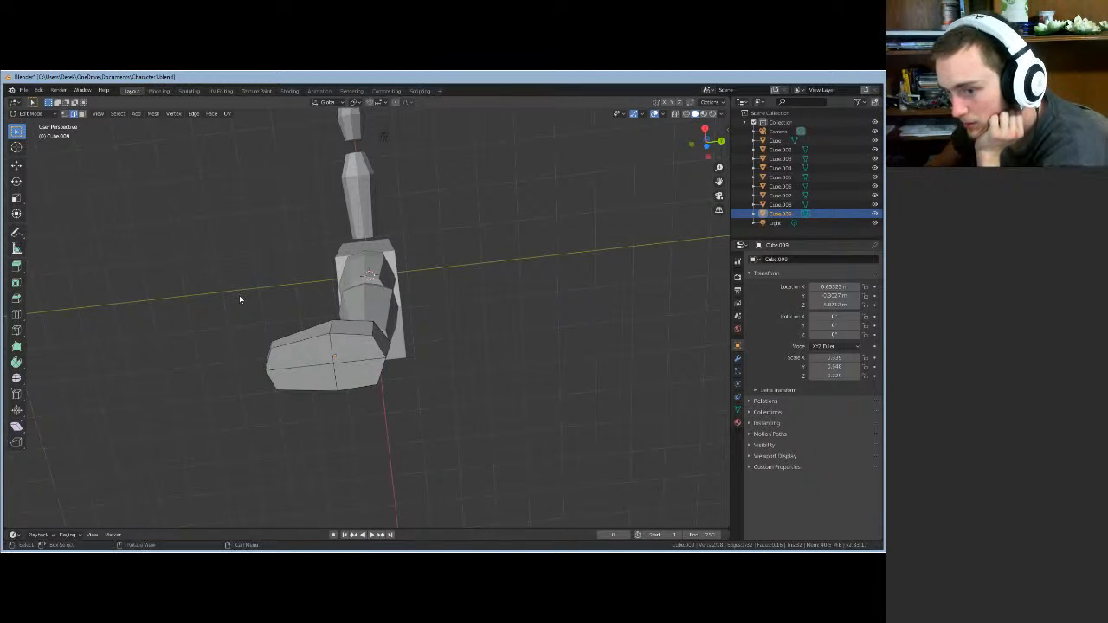
pyautogui.scroll(-1, 240, 299)
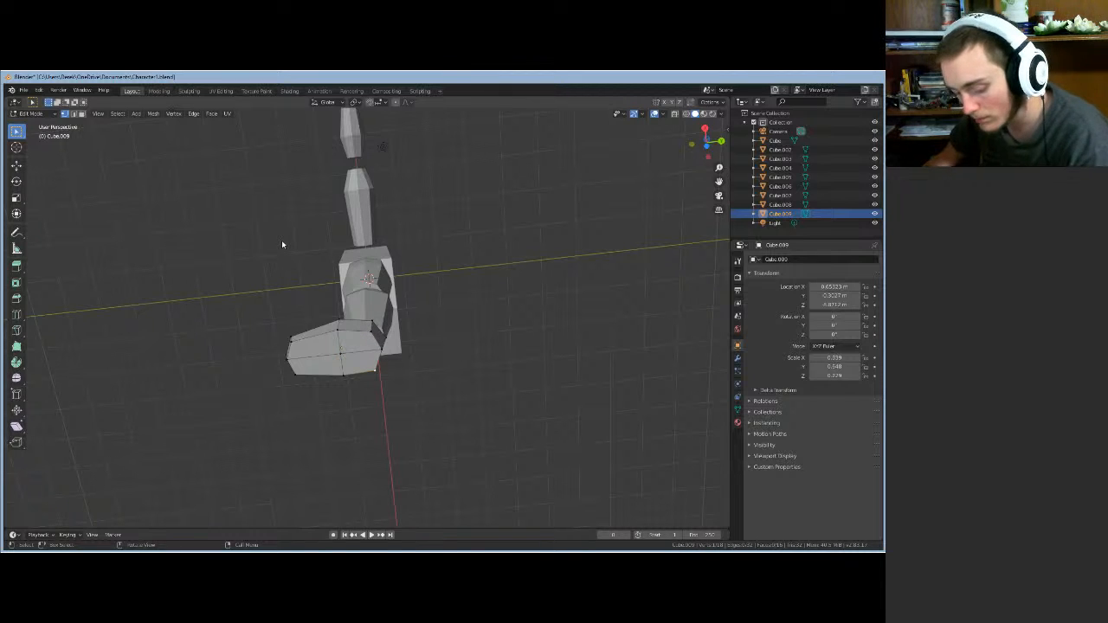
pyautogui.press('g')
pyautogui.press('x')
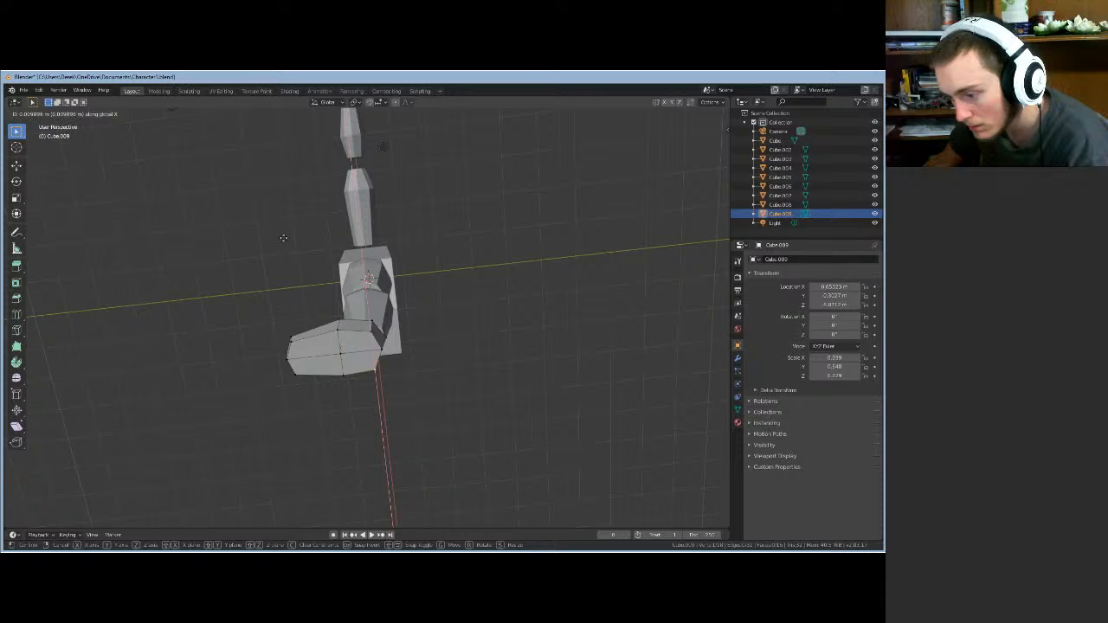
pyautogui.click(283, 237)
pyautogui.click(372, 336)
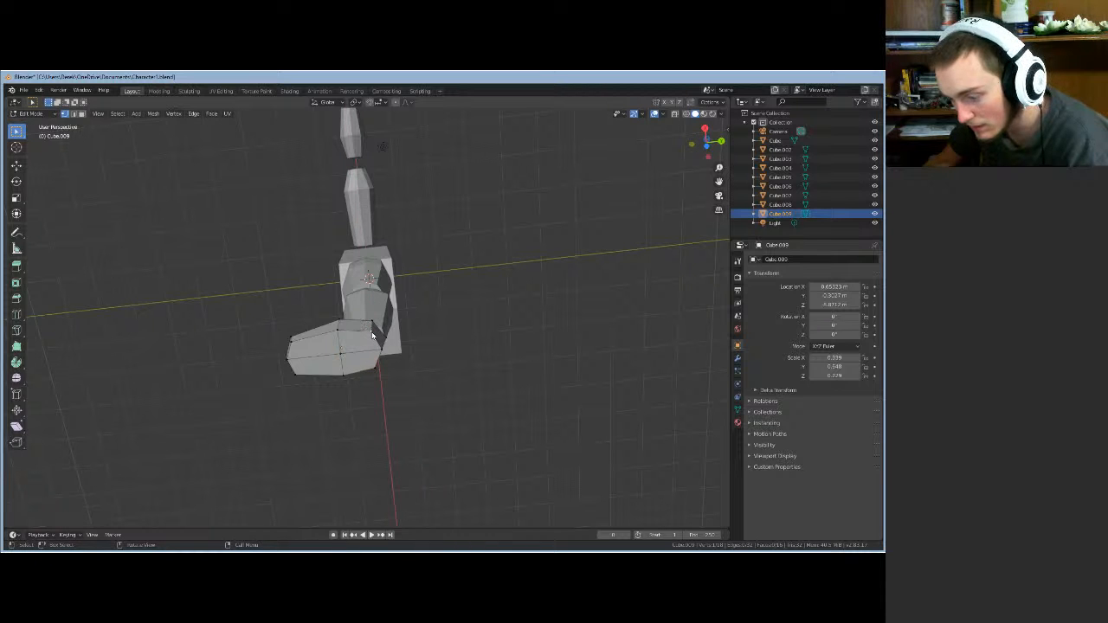
pyautogui.press('g')
pyautogui.press('x')
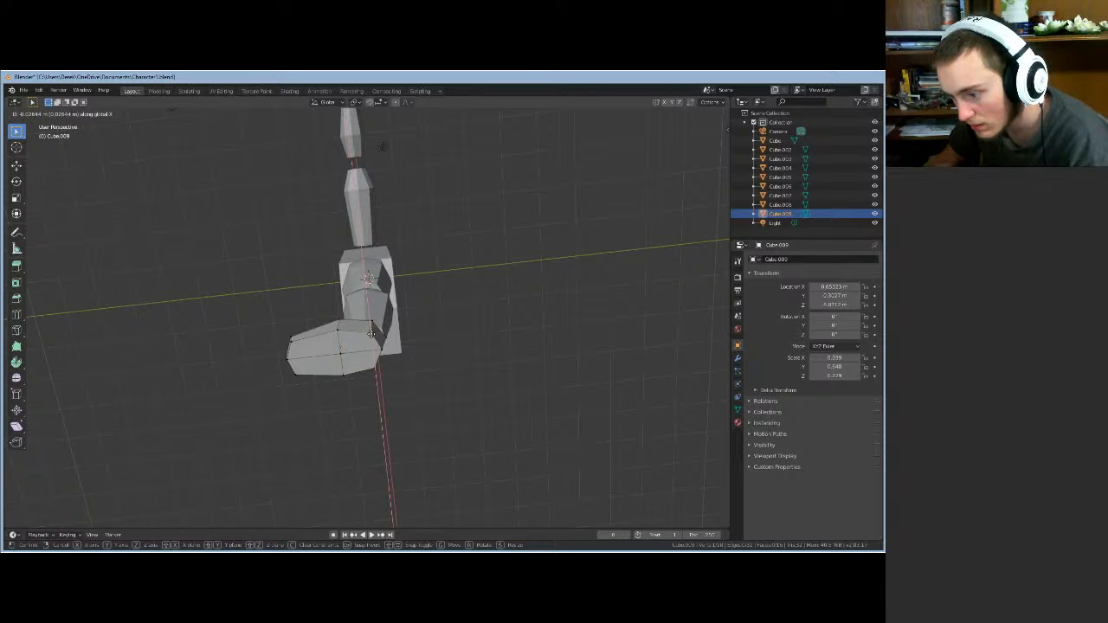
pyautogui.click(371, 334)
pyautogui.moveTo(431, 361); pyautogui.dragTo(402, 421, button='middle')
# - Leave Edit Mode, deselect the foot, and orbit around the whole blocky character
pyautogui.scroll(-9, 404, 412)
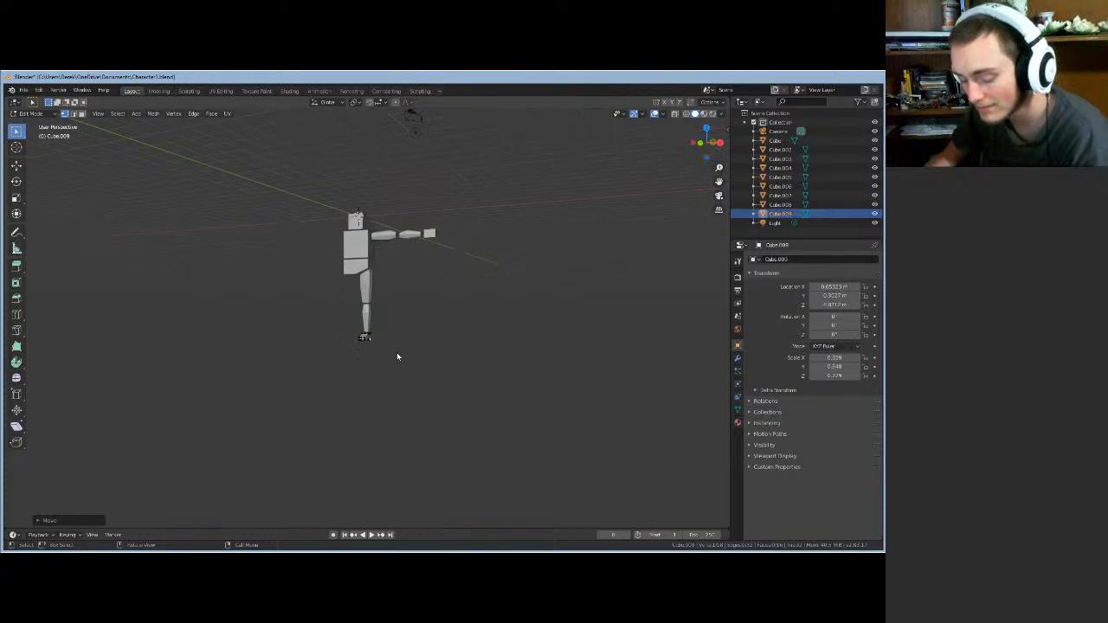
pyautogui.scroll(4, 397, 353)
pyautogui.press('Tab')
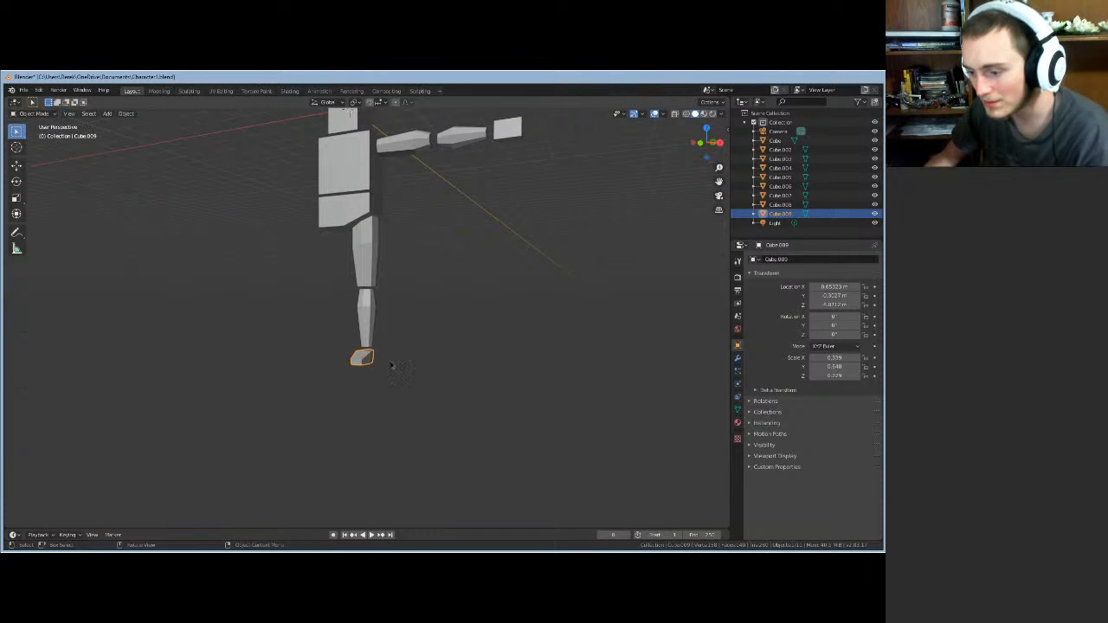
pyautogui.moveTo(396, 360)
pyautogui.mouseDown(button='middle')
pyautogui.moveTo(495, 348)
pyautogui.moveTo(507, 304)
pyautogui.moveTo(387, 407)
pyautogui.moveTo(412, 359)
pyautogui.mouseUp(button='middle')
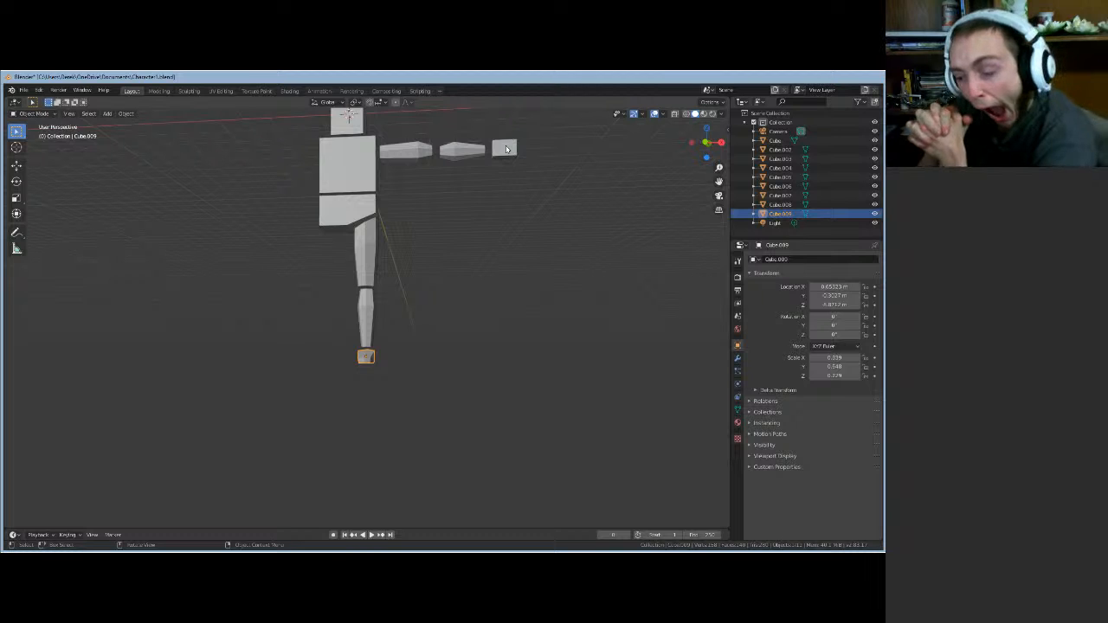
pyautogui.scroll(2, 455, 284)
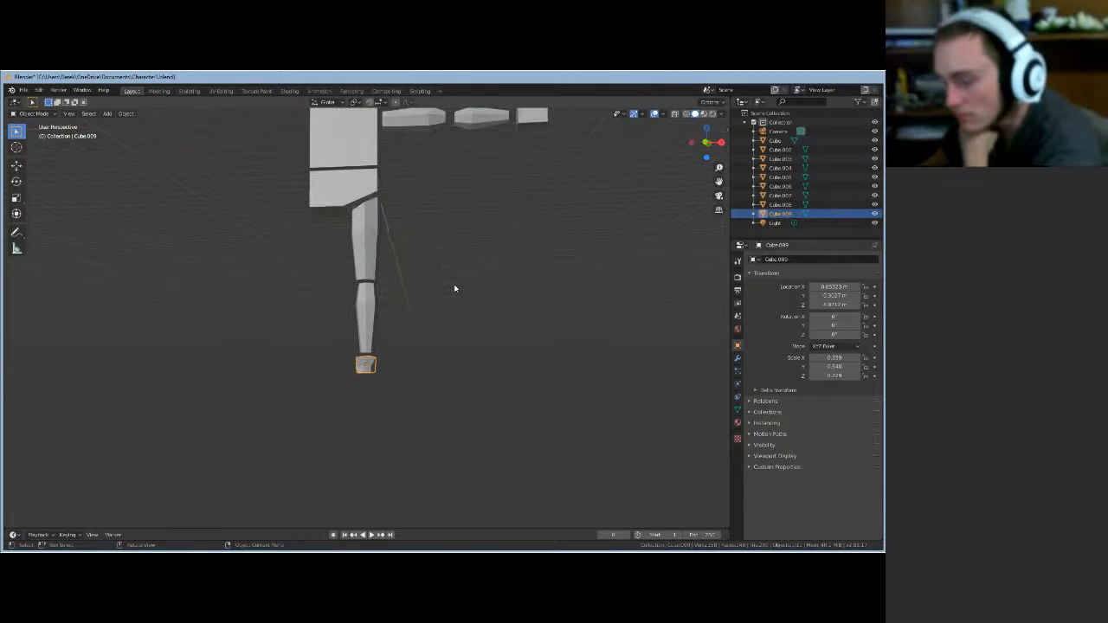
pyautogui.moveTo(418, 223)
pyautogui.mouseDown(button='middle')
pyautogui.moveTo(433, 240)
pyautogui.moveTo(423, 235)
pyautogui.mouseUp(button='middle')
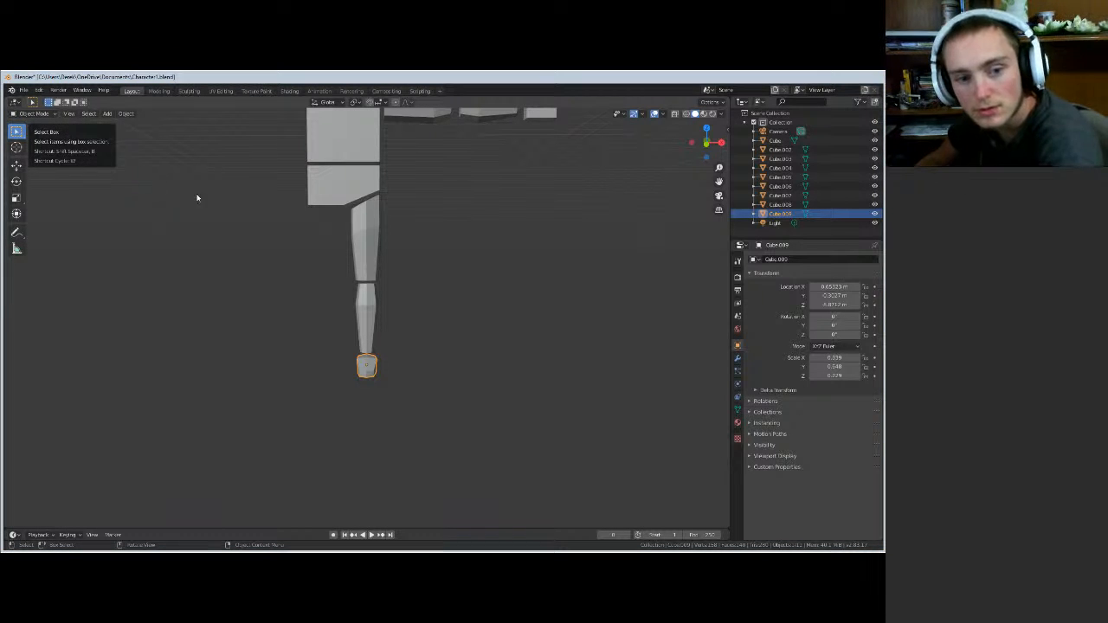
pyautogui.moveTo(415, 264); pyautogui.dragTo(442, 366, button='middle')
pyautogui.click(418, 260)
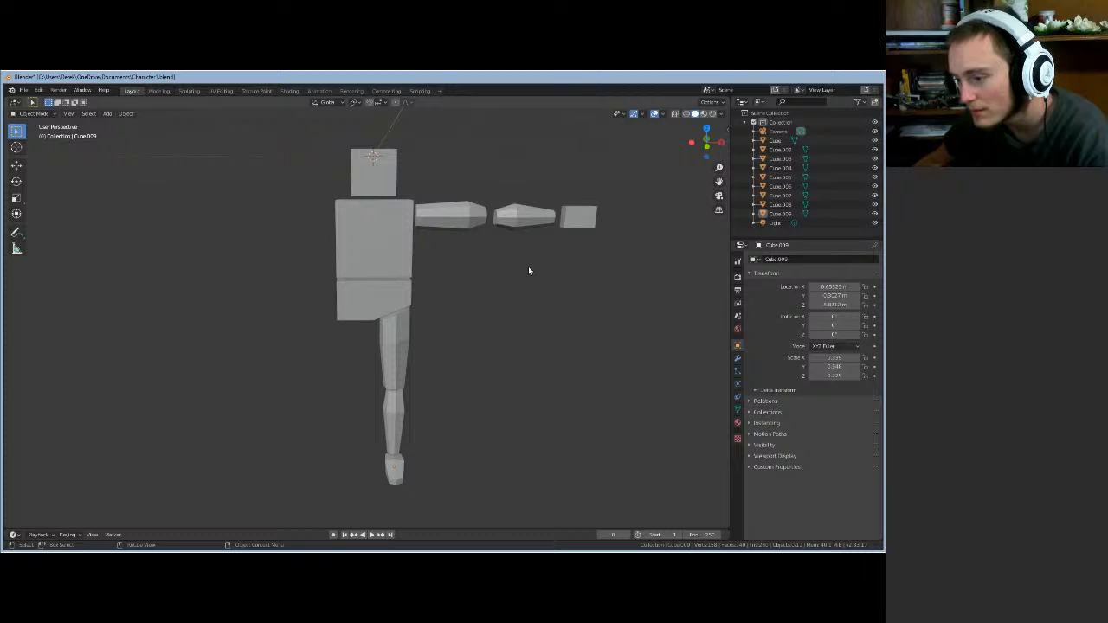
pyautogui.moveTo(529, 271); pyautogui.dragTo(489, 268, button='middle')
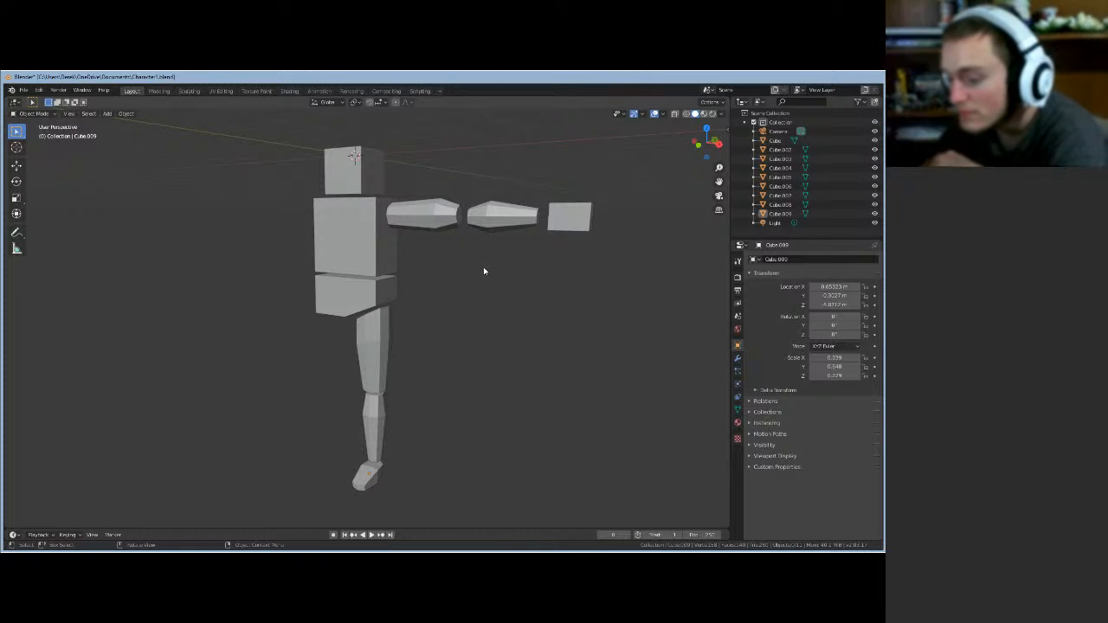
pyautogui.moveTo(484, 305); pyautogui.dragTo(520, 272, button='middle')
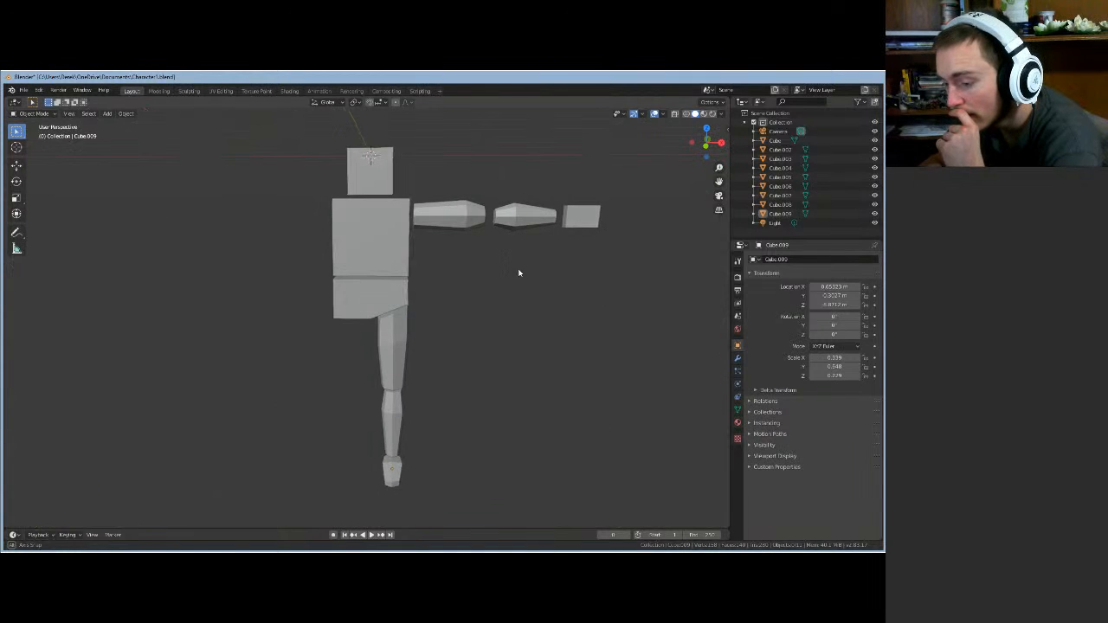
pyautogui.click(391, 296)
pyautogui.scroll(2, 398, 299)
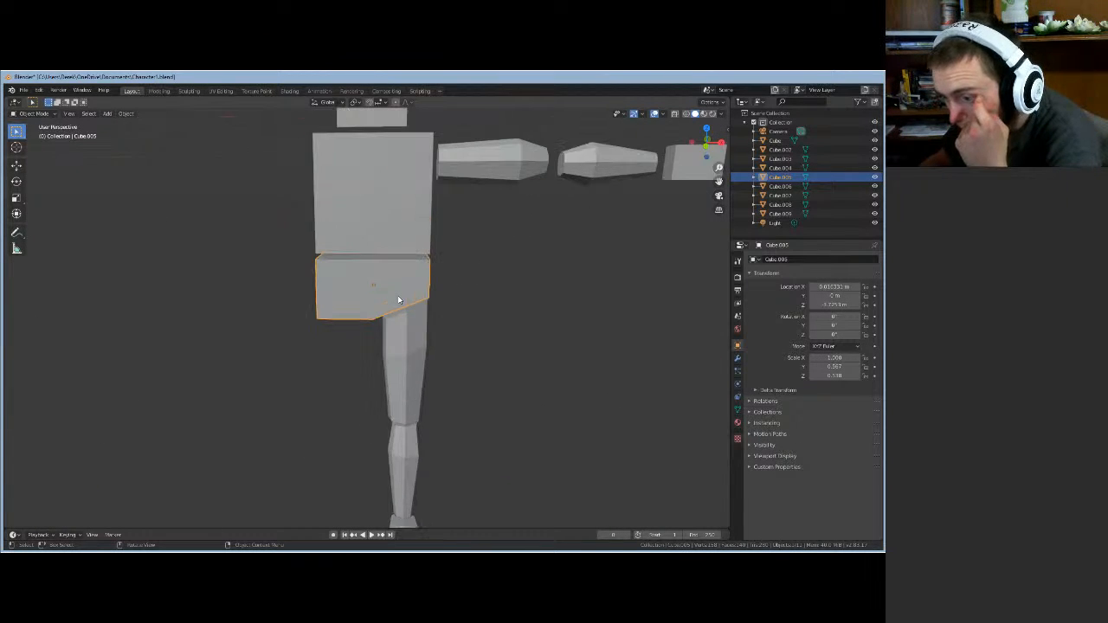
pyautogui.scroll(1, 397, 299)
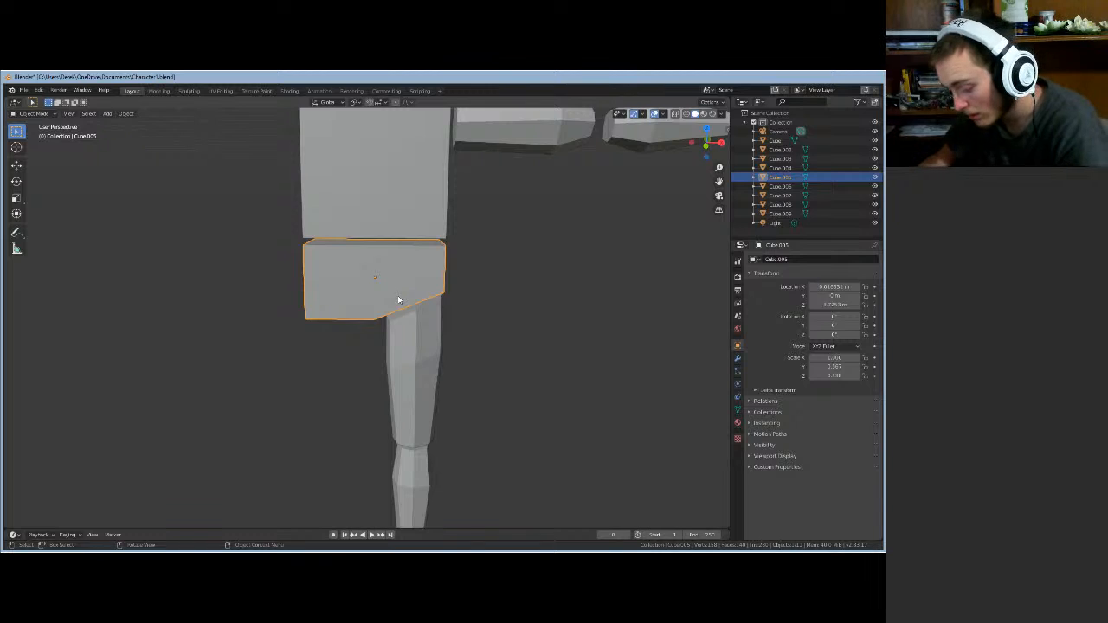
pyautogui.press('KP_Decimal')
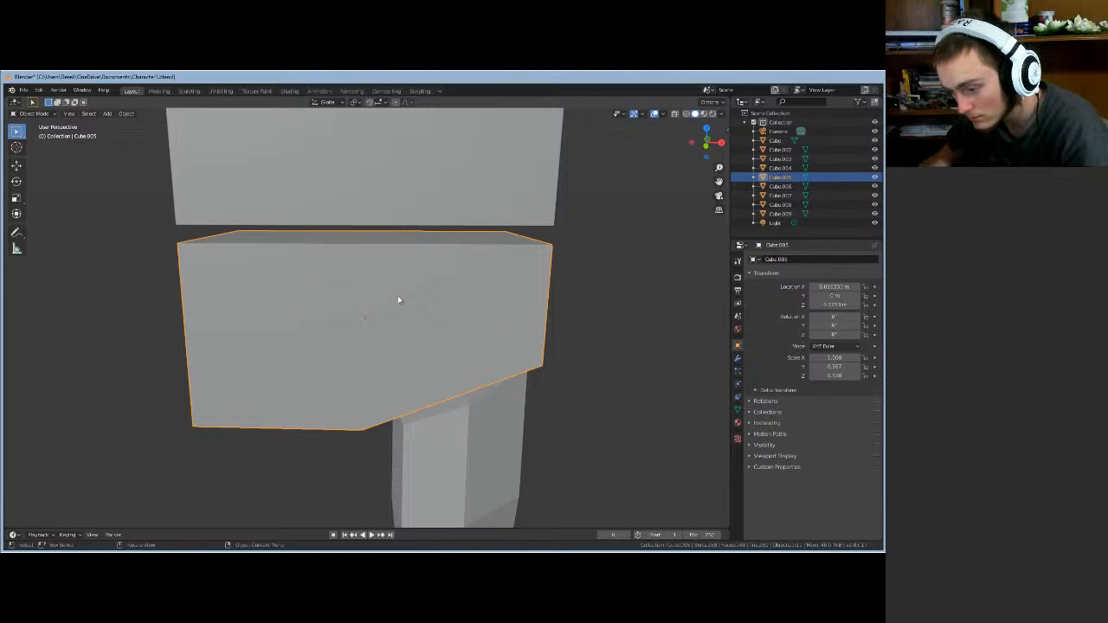
pyautogui.scroll(-5, 398, 300)
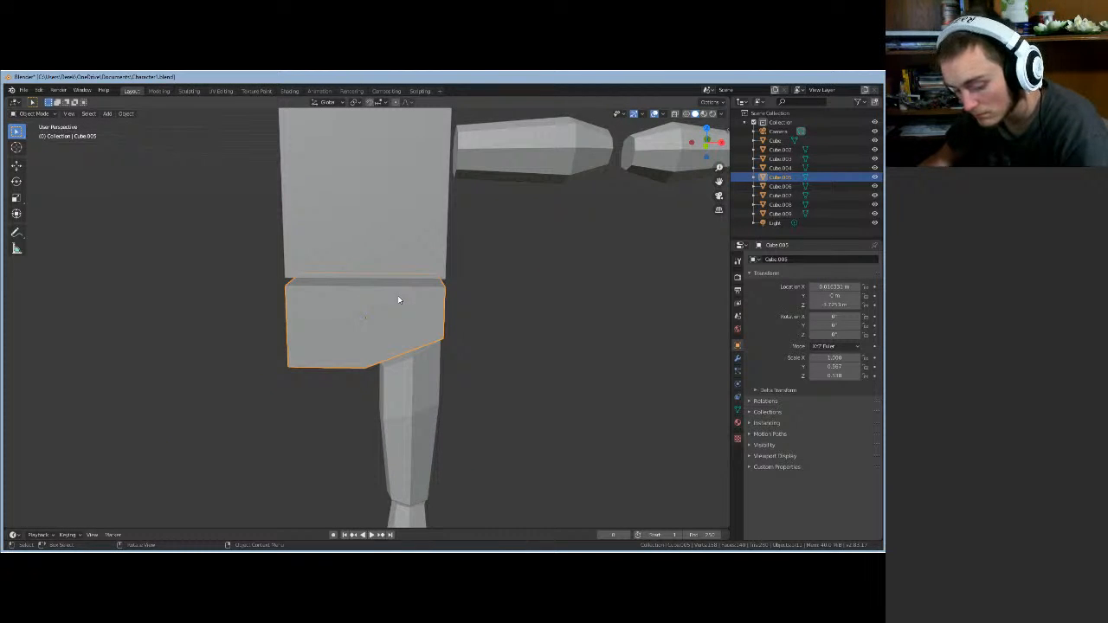
pyautogui.press('Tab')
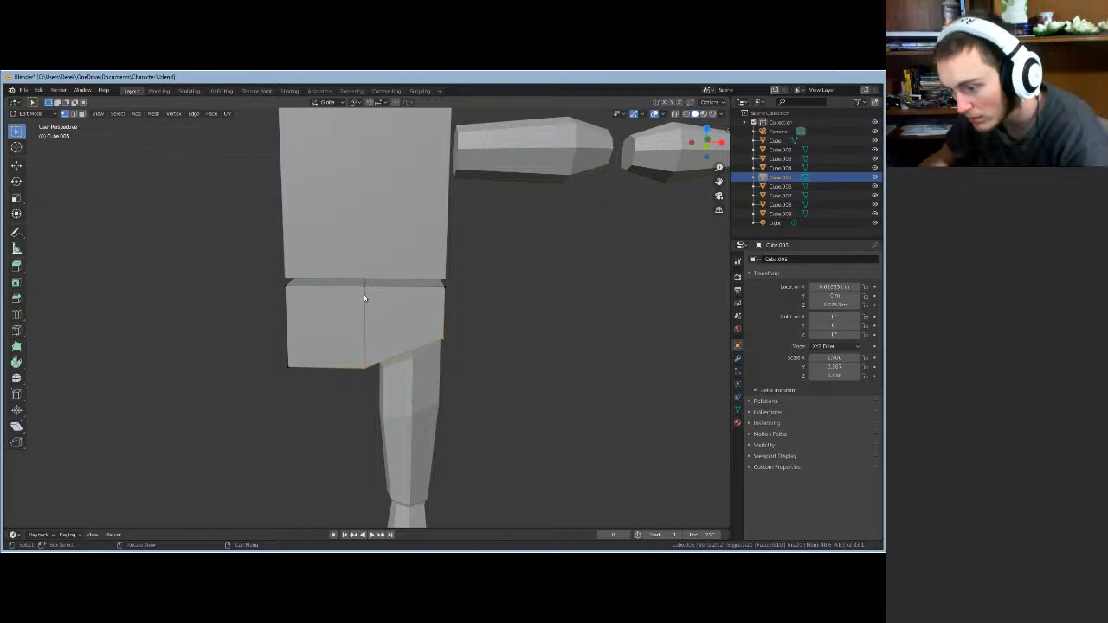
pyautogui.moveTo(431, 324); pyautogui.dragTo(301, 304, button='middle')
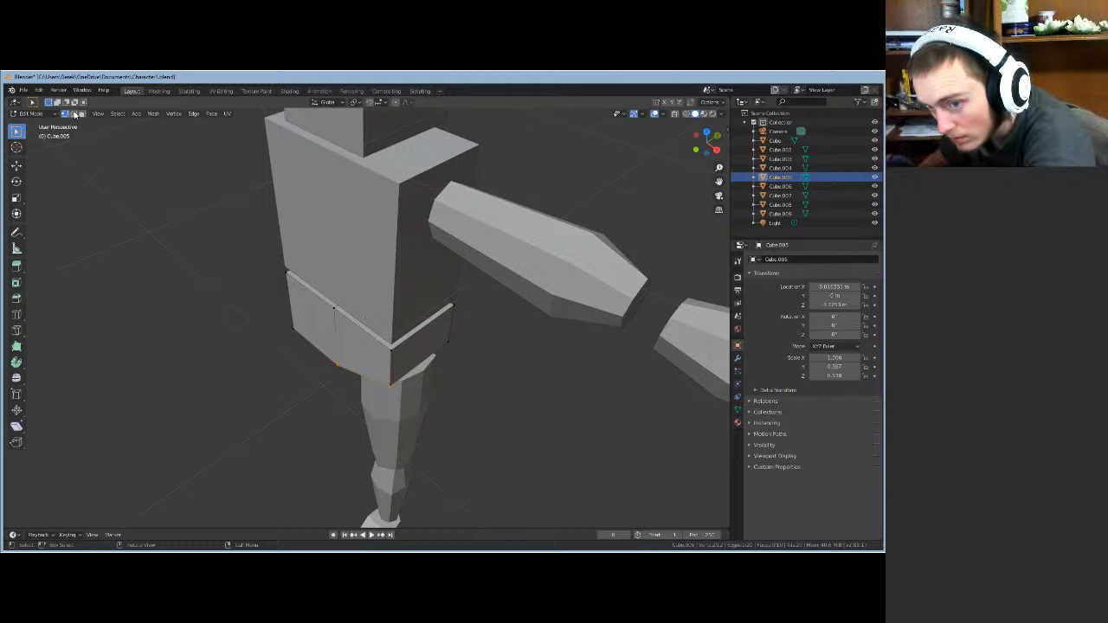
pyautogui.click(393, 368)
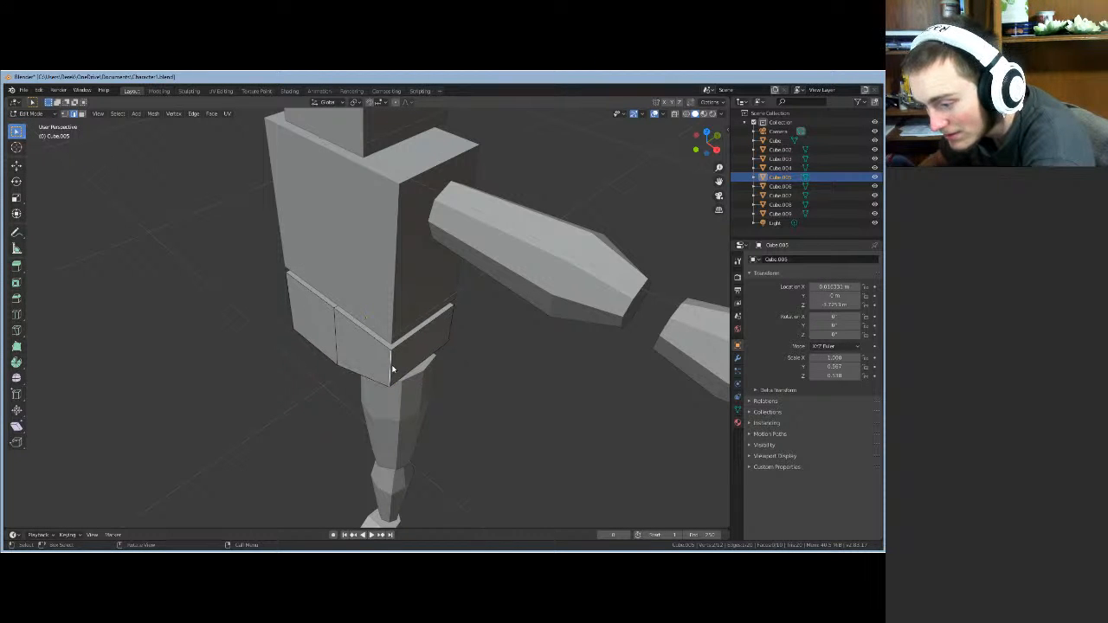
pyautogui.scroll(1, 402, 412)
pyautogui.scroll(-1, 402, 412)
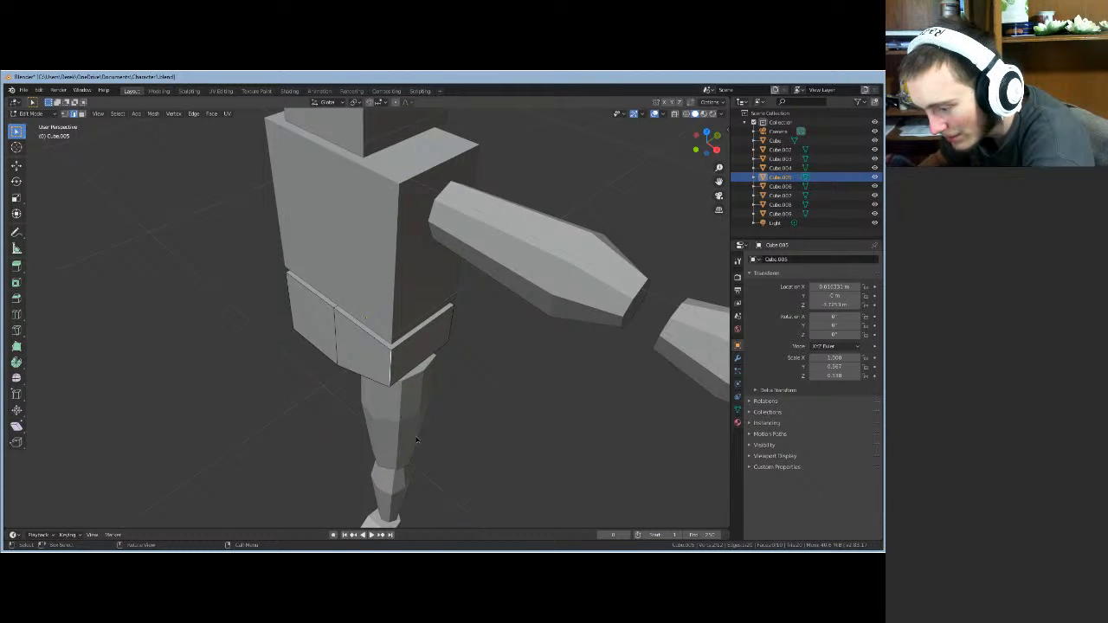
pyautogui.moveTo(401, 410); pyautogui.dragTo(415, 317, button='middle')
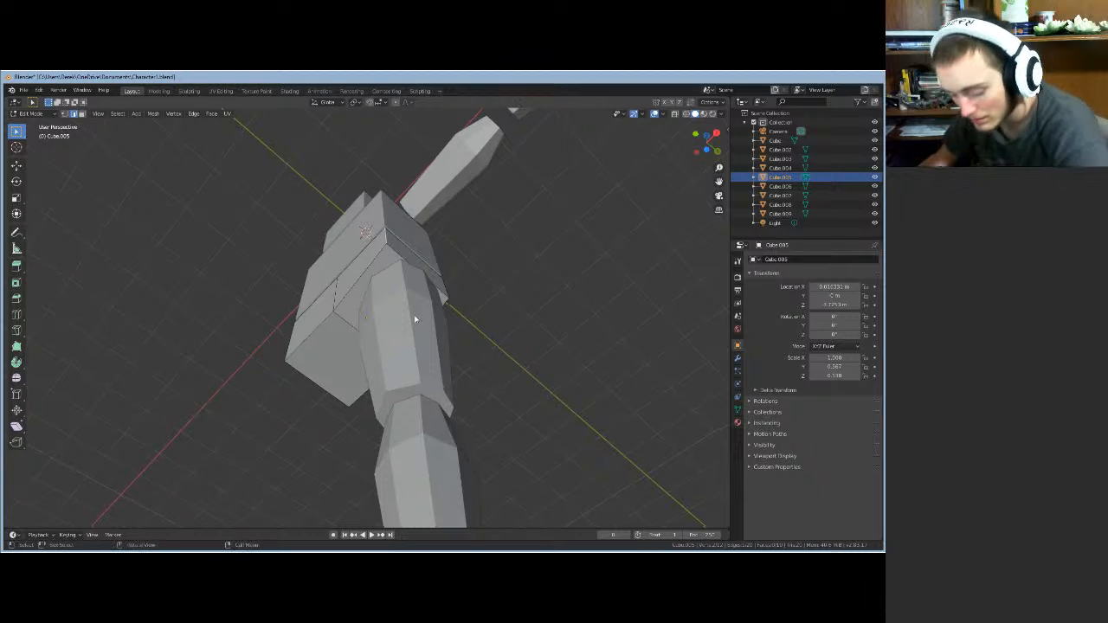
pyautogui.press('g')
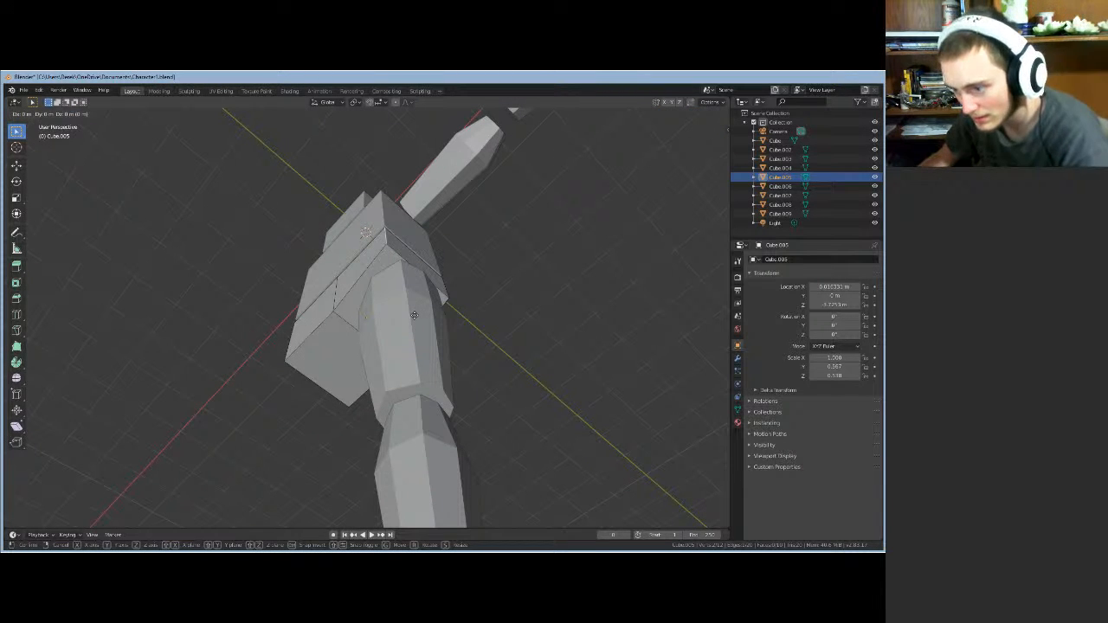
pyautogui.hotkey('shift', 'z')
pyautogui.rightClick(415, 318)
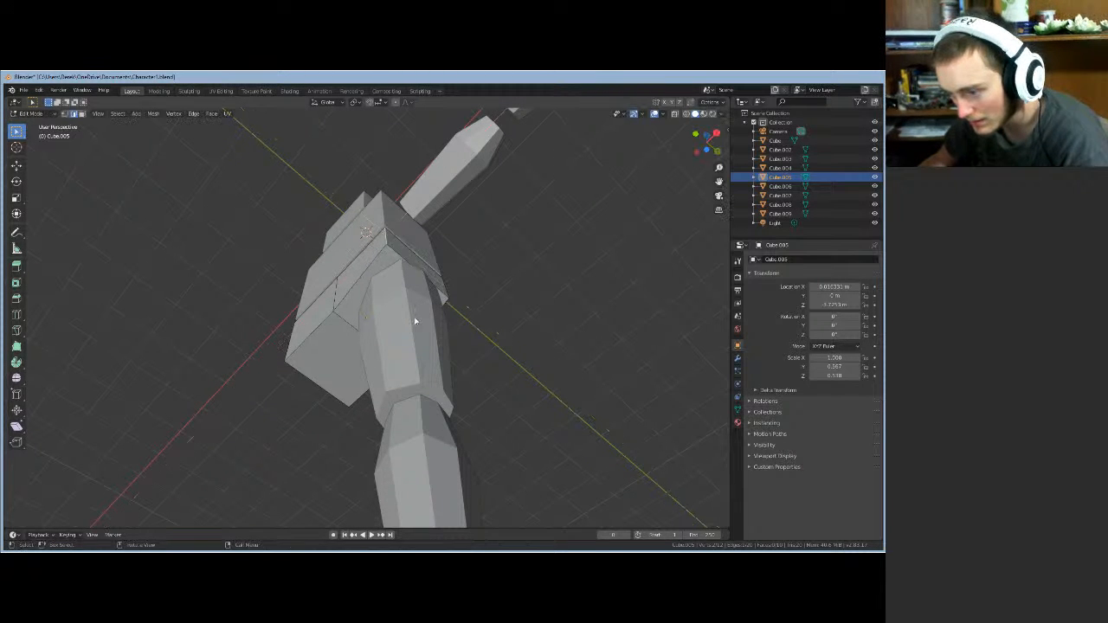
pyautogui.press('g')
pyautogui.press('x')
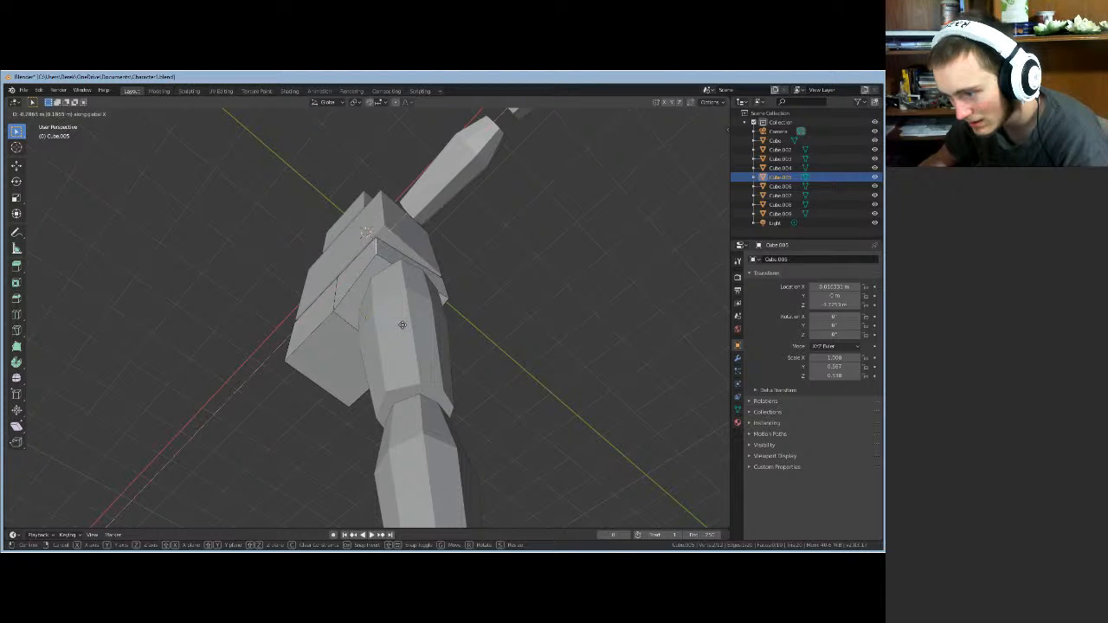
pyautogui.click(403, 329)
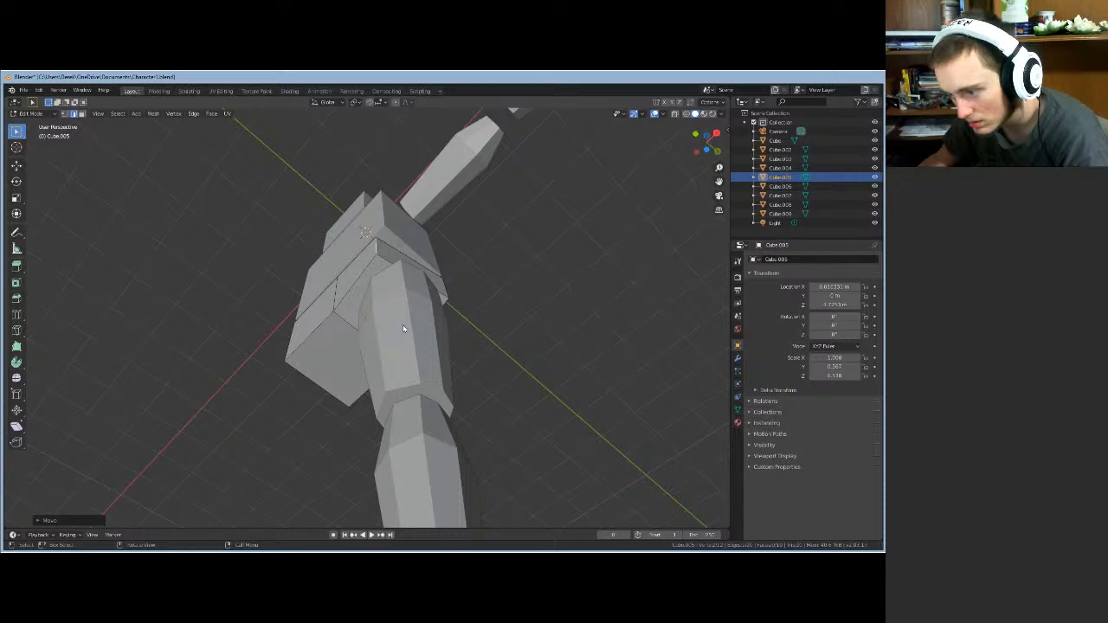
pyautogui.hotkey('ctrl', 'z')
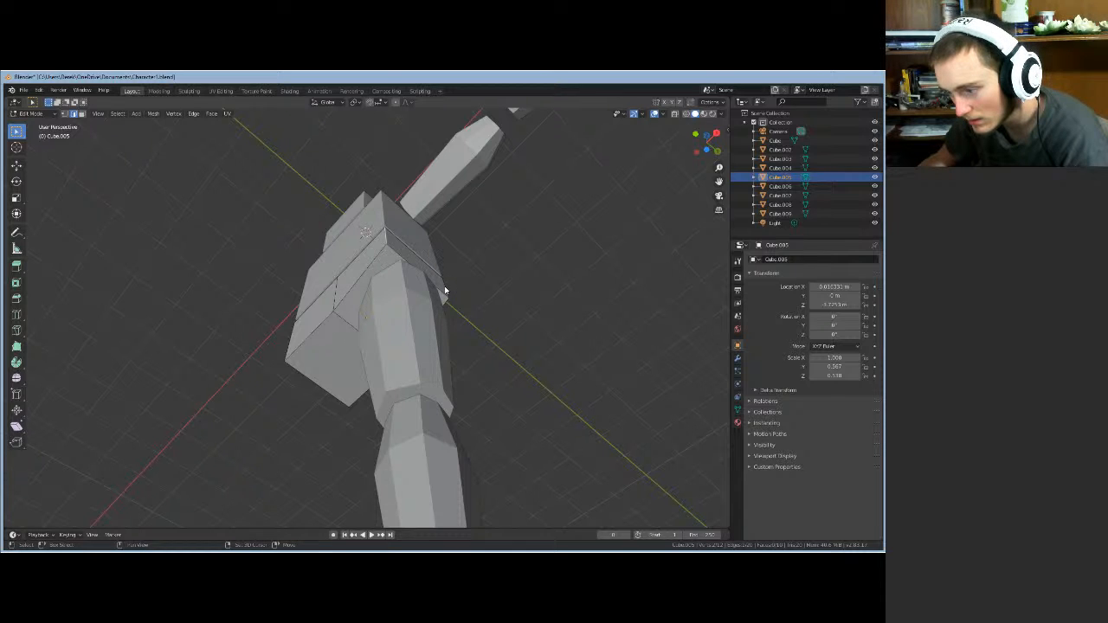
pyautogui.moveTo(448, 307); pyautogui.dragTo(469, 388, button='middle')
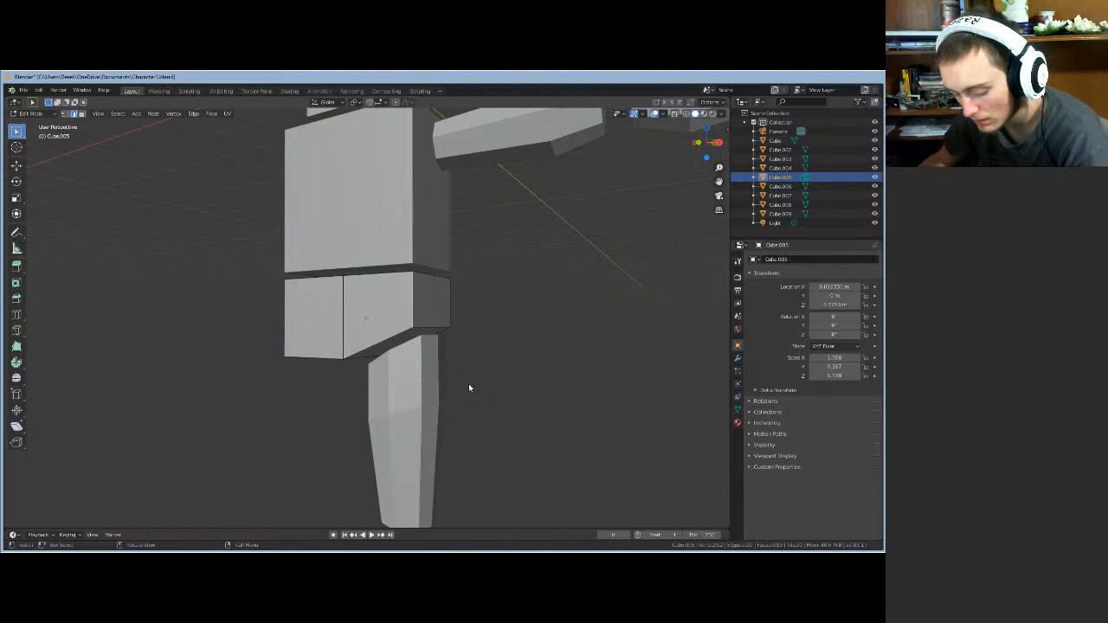
# - Add an edge loop across the hip block near its outer side
pyautogui.hotkey('ctrl', 'r')
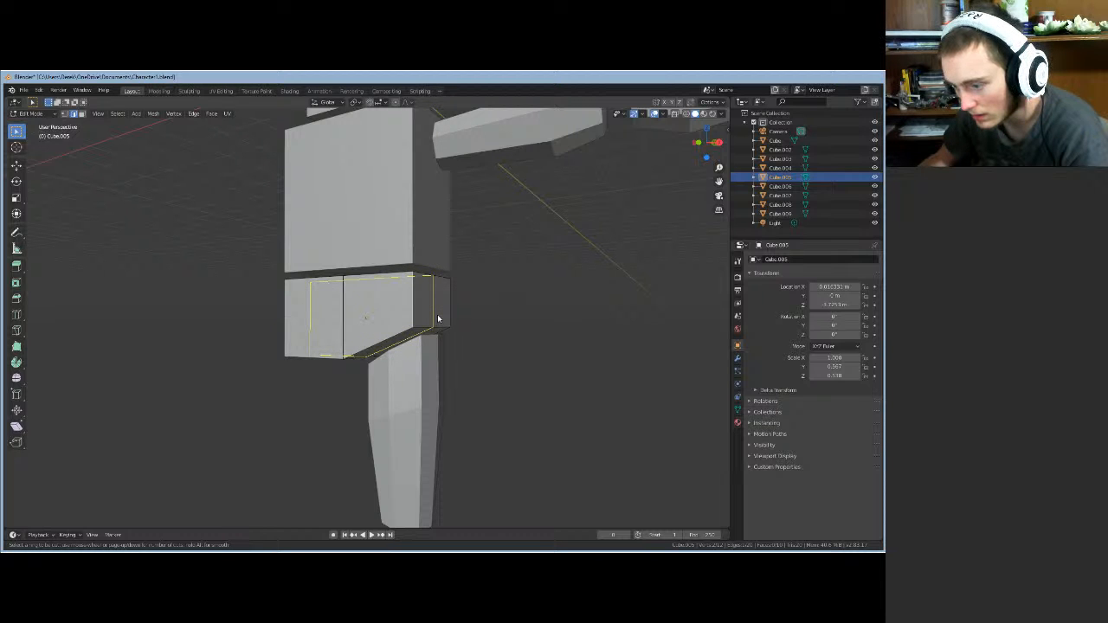
pyautogui.click(438, 319)
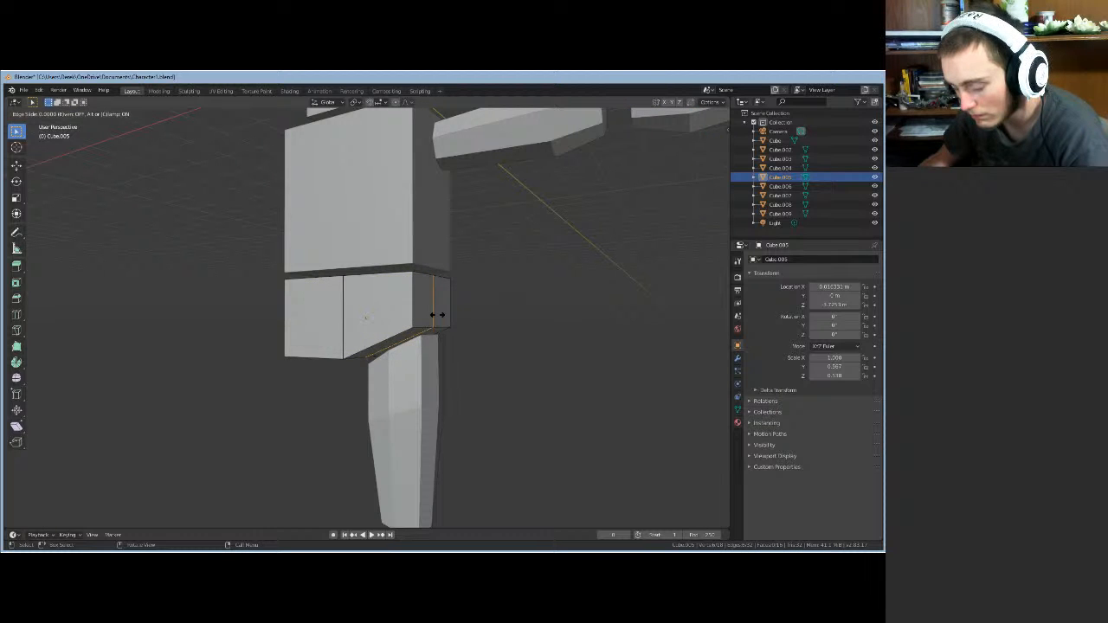
pyautogui.click(438, 320)
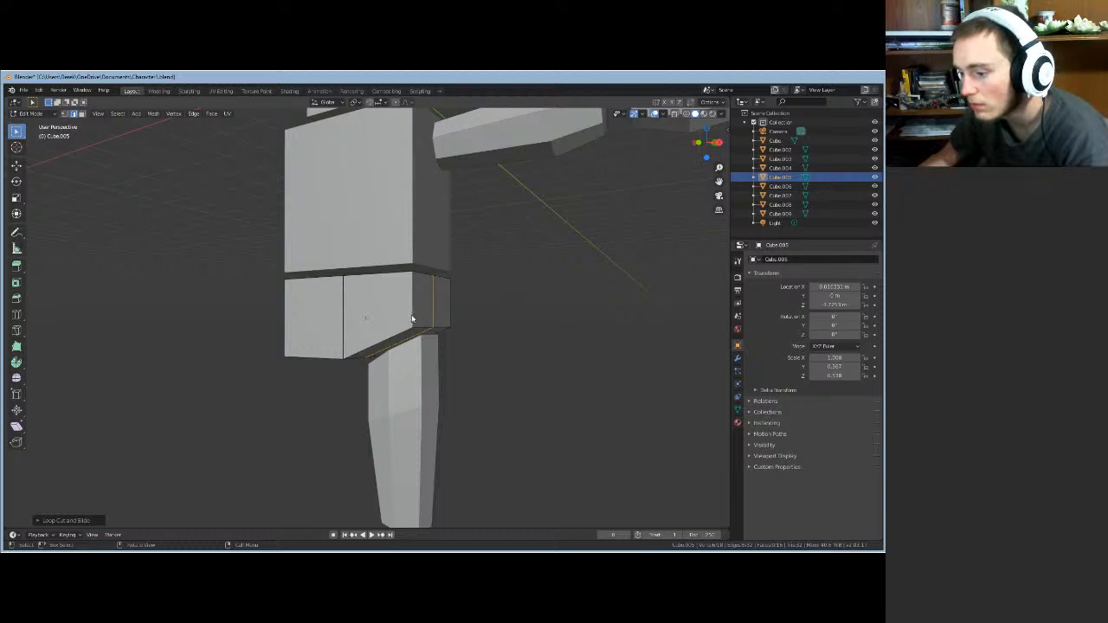
pyautogui.moveTo(569, 326); pyautogui.dragTo(453, 273, button='middle')
# - Move the hip's two outer corner edges along X, then along Y, to slant them
pyautogui.click(396, 271)
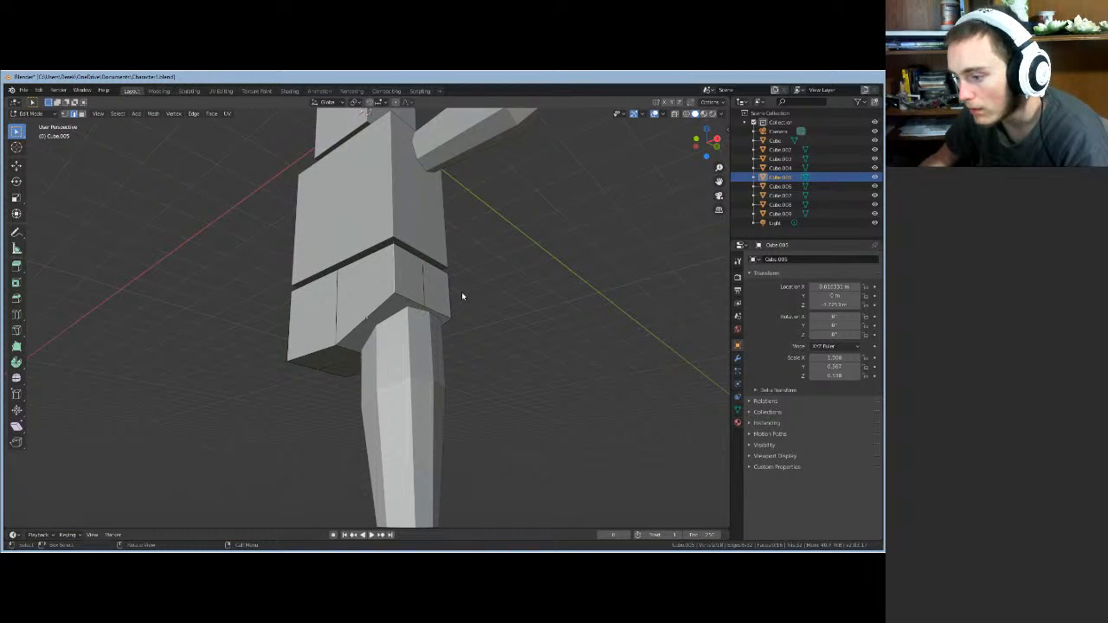
pyautogui.keyDown('shift'); pyautogui.click(448, 295); pyautogui.keyUp('shift')
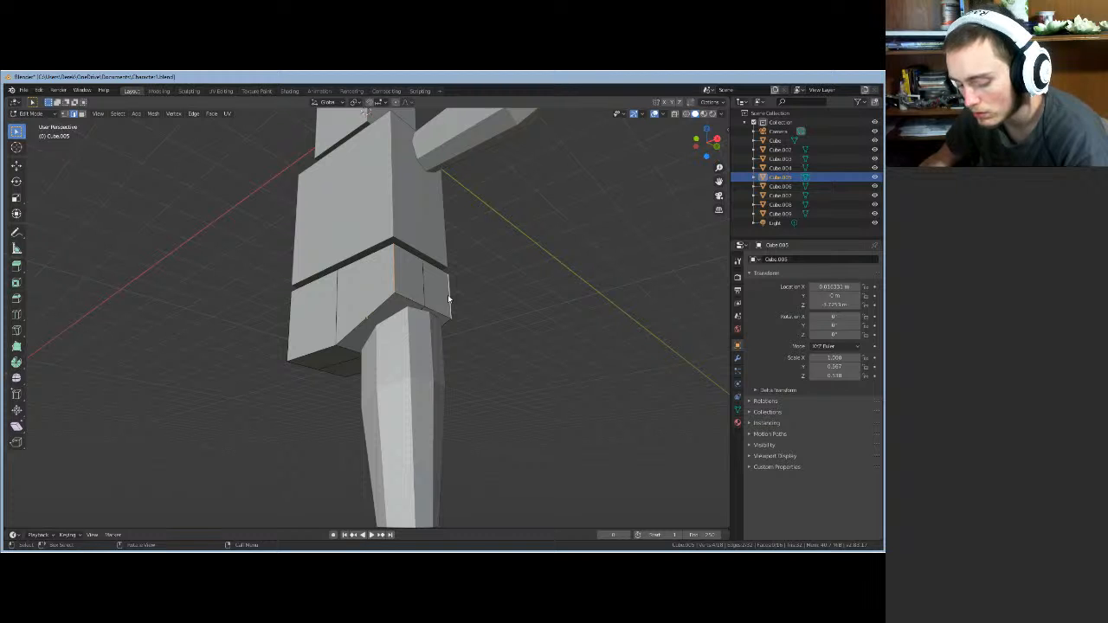
pyautogui.press('g')
pyautogui.press('x')
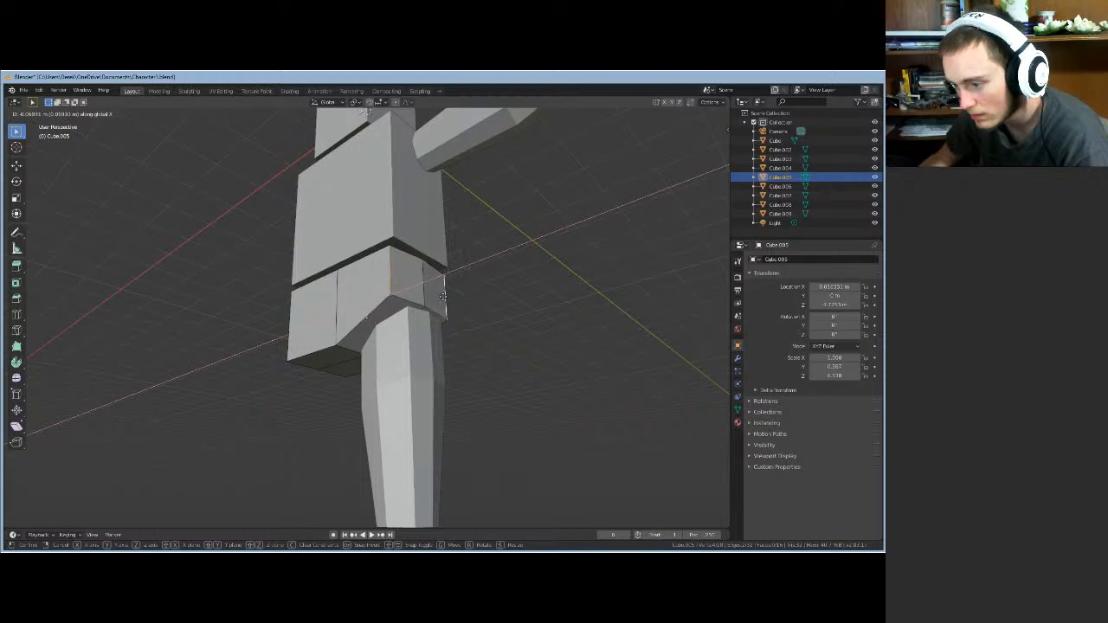
pyautogui.click(441, 300)
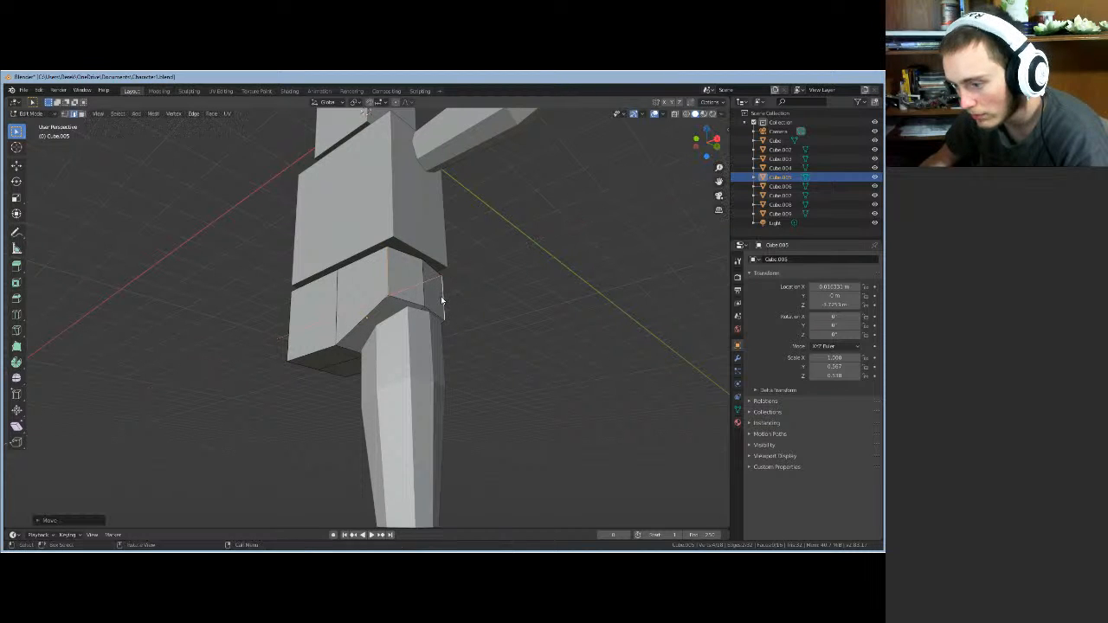
pyautogui.press('g')
pyautogui.press('y')
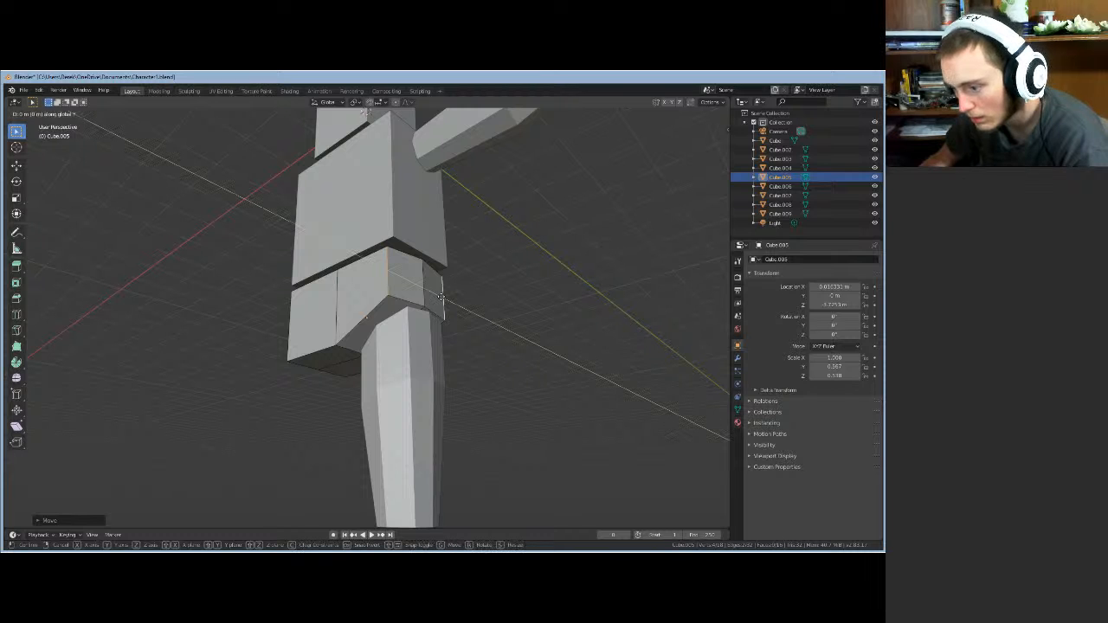
pyautogui.click(442, 298)
pyautogui.moveTo(441, 298); pyautogui.dragTo(532, 306, button='middle')
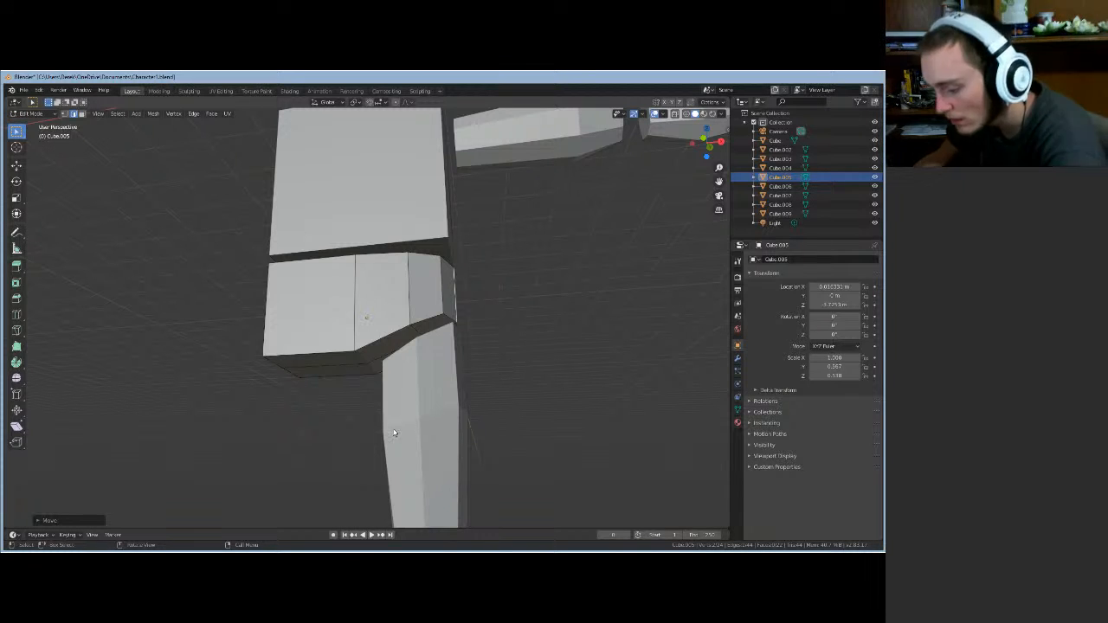
# - Edit the upper leg block Cube.006 and shift its top outer vertex along X
pyautogui.press('Tab')
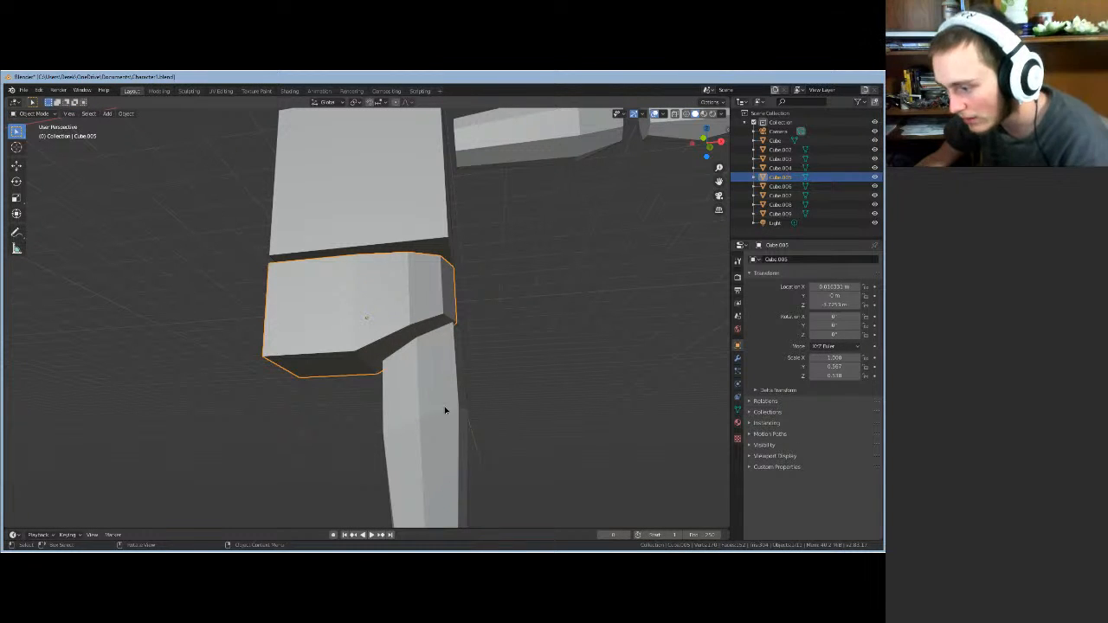
pyautogui.click(444, 411)
pyautogui.press('Tab')
pyautogui.moveTo(534, 369); pyautogui.dragTo(415, 445, button='middle')
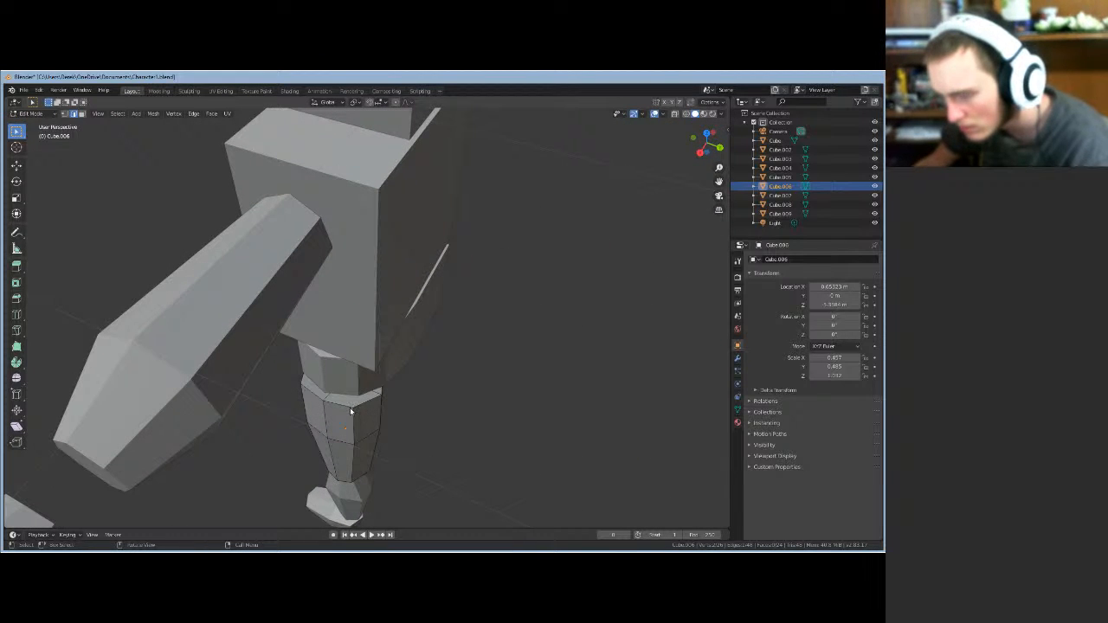
pyautogui.click(65, 113)
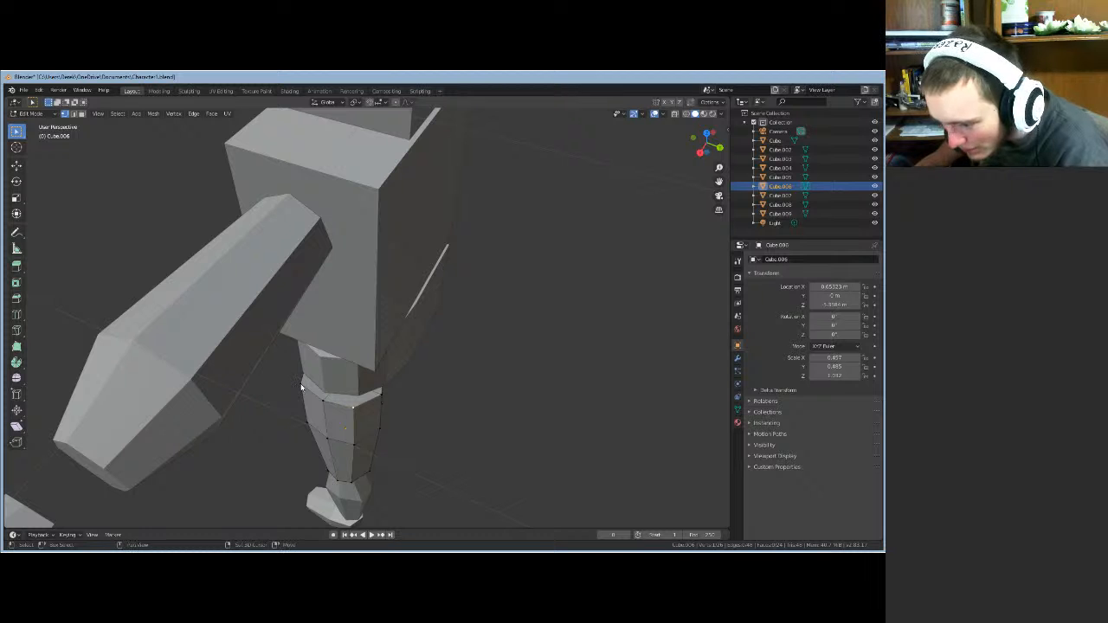
pyautogui.click(323, 406)
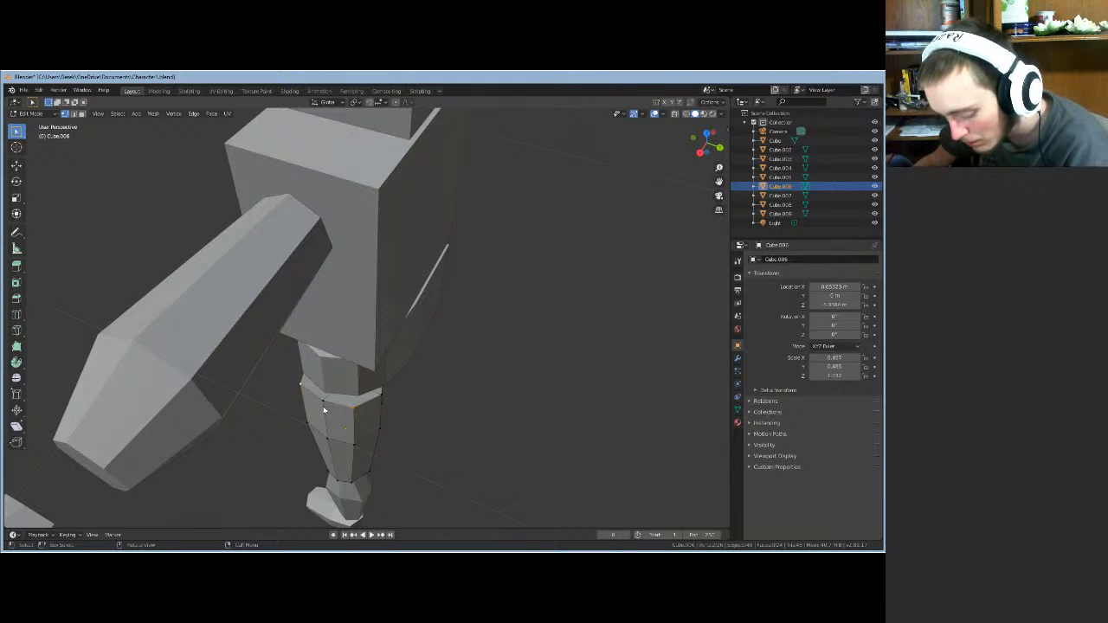
pyautogui.press('g')
pyautogui.press('x')
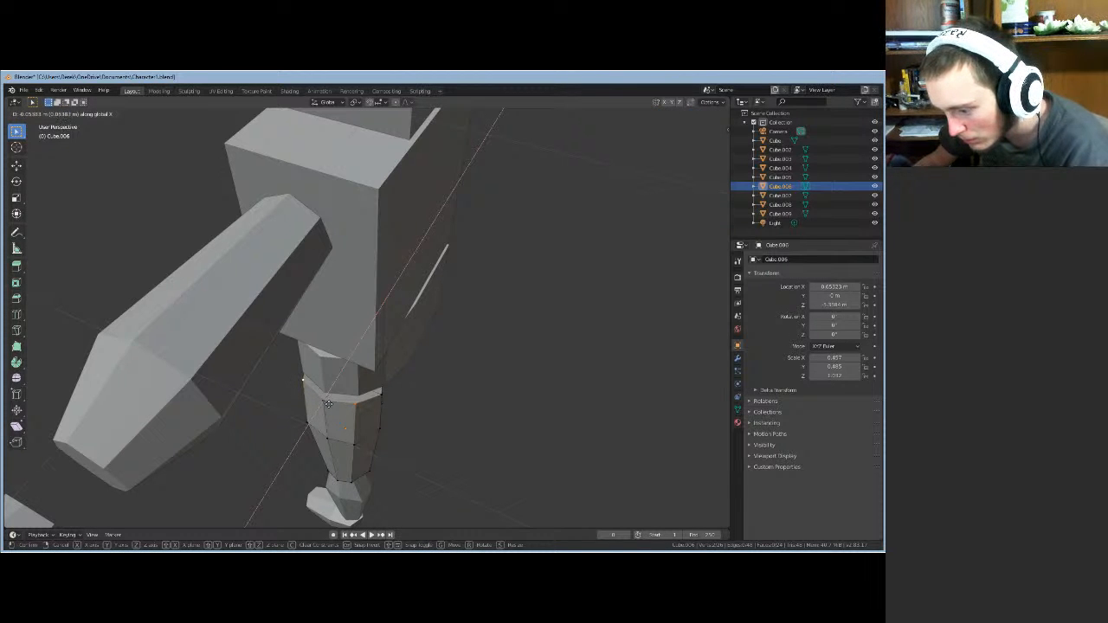
pyautogui.click(328, 404)
# - Raise the thigh's top corner vertex along Z, then exit Edit Mode
pyautogui.moveTo(328, 404); pyautogui.dragTo(269, 363, button='middle')
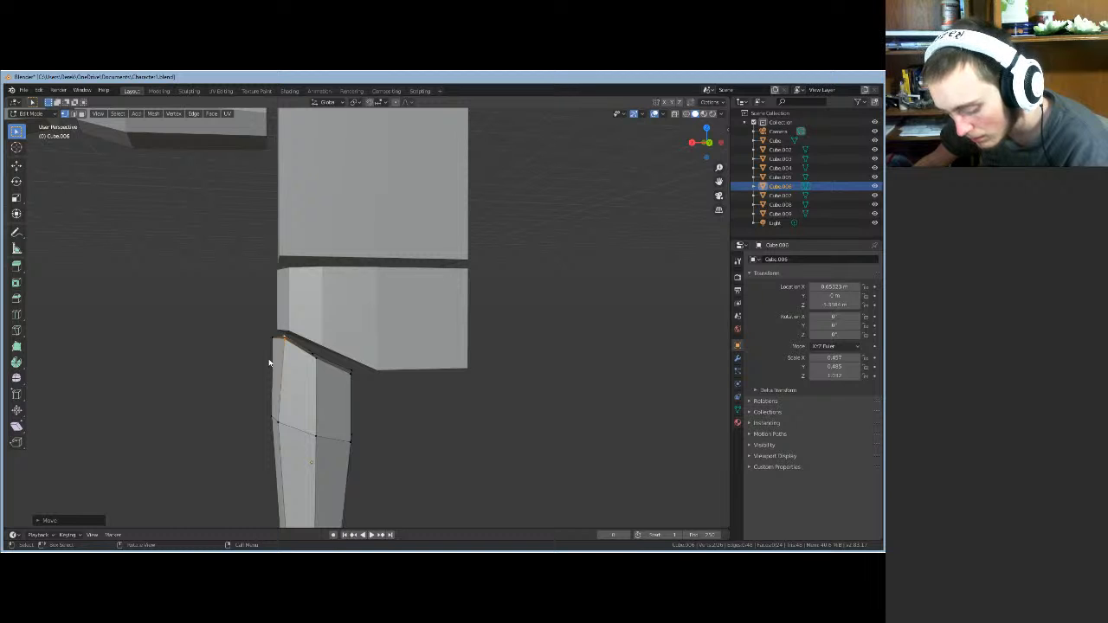
pyautogui.press('g')
pyautogui.press('z')
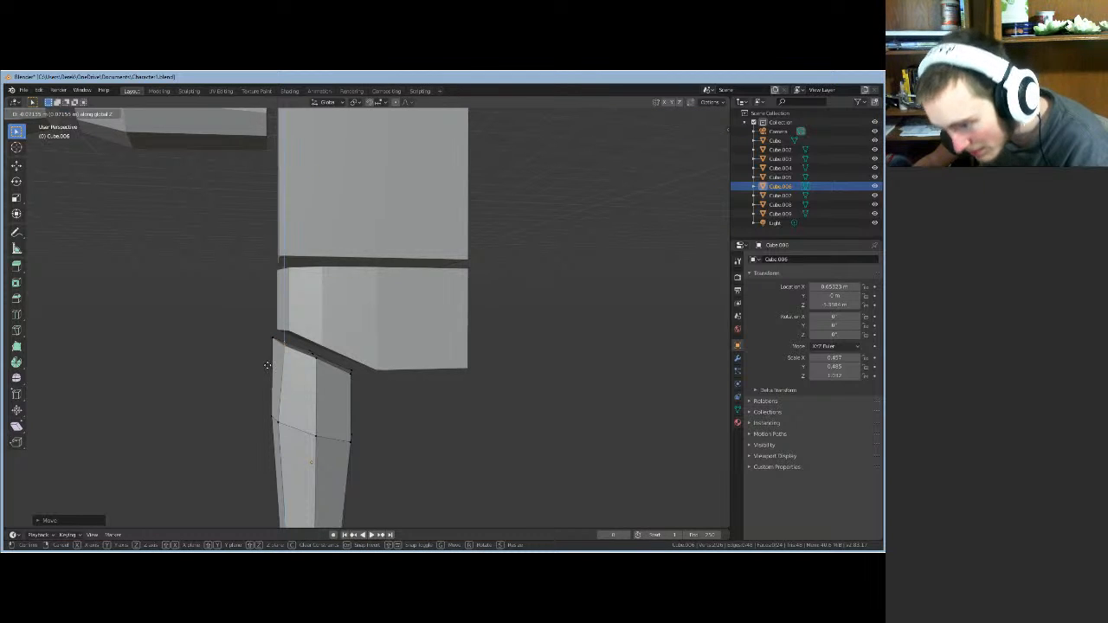
pyautogui.click(266, 365)
pyautogui.moveTo(267, 365); pyautogui.dragTo(268, 365, button='middle')
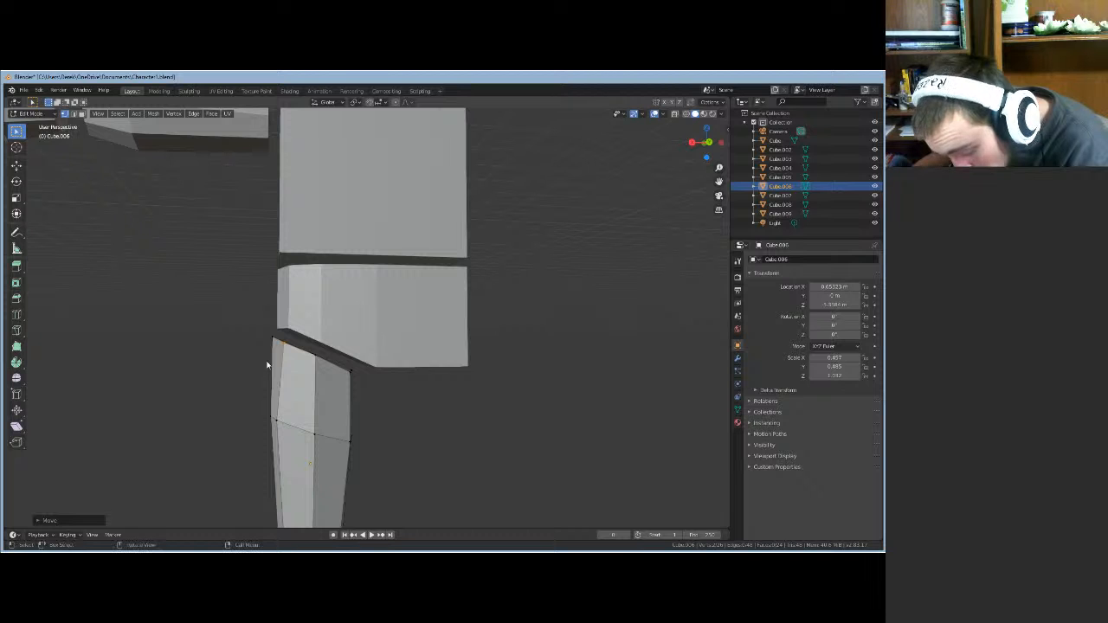
pyautogui.press('g')
pyautogui.press('z')
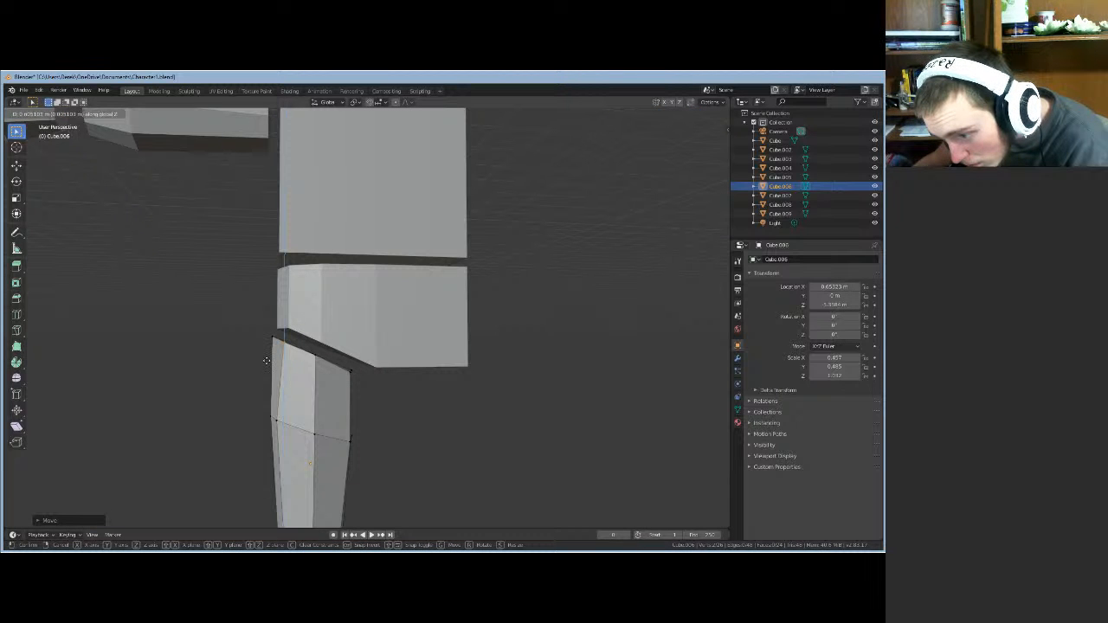
pyautogui.moveTo(267, 369); pyautogui.dragTo(437, 376, button='middle')
pyautogui.press('Tab')
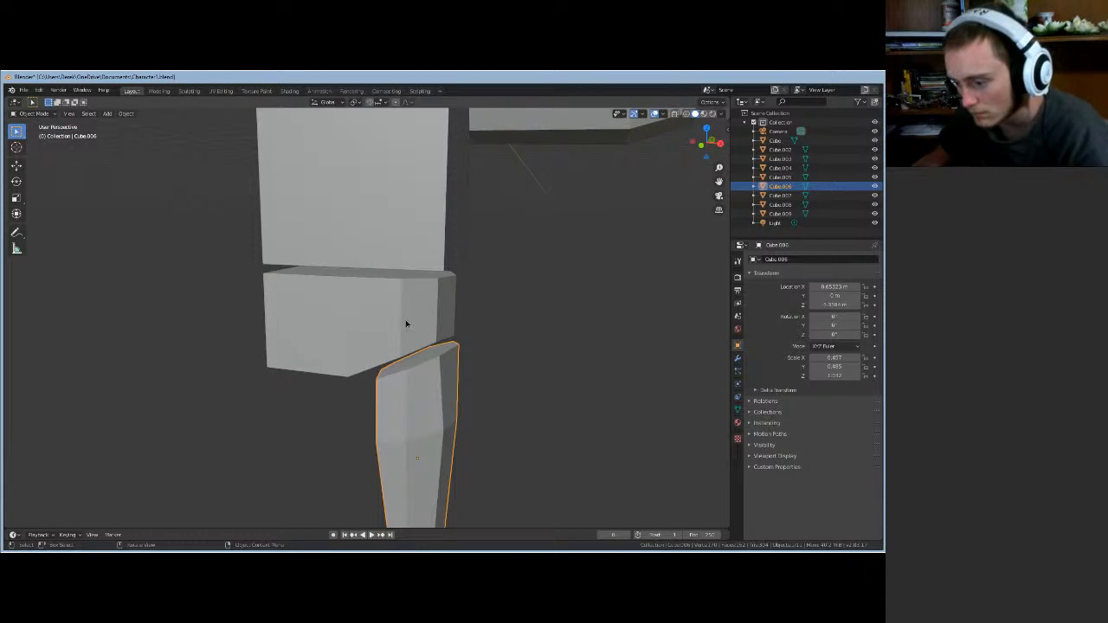
# - Edit hip block Cube.005 and move its outer corner vertex down along Z
pyautogui.click(406, 321)
pyautogui.press('Tab')
pyautogui.moveTo(406, 321); pyautogui.dragTo(435, 346, button='middle')
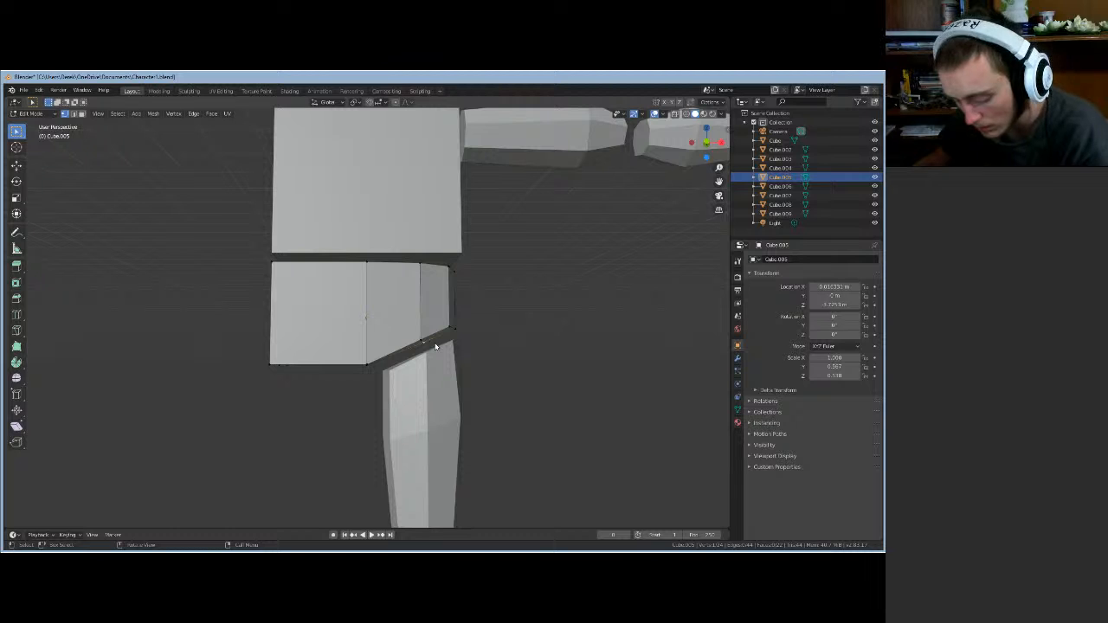
pyautogui.press('g')
pyautogui.press('z')
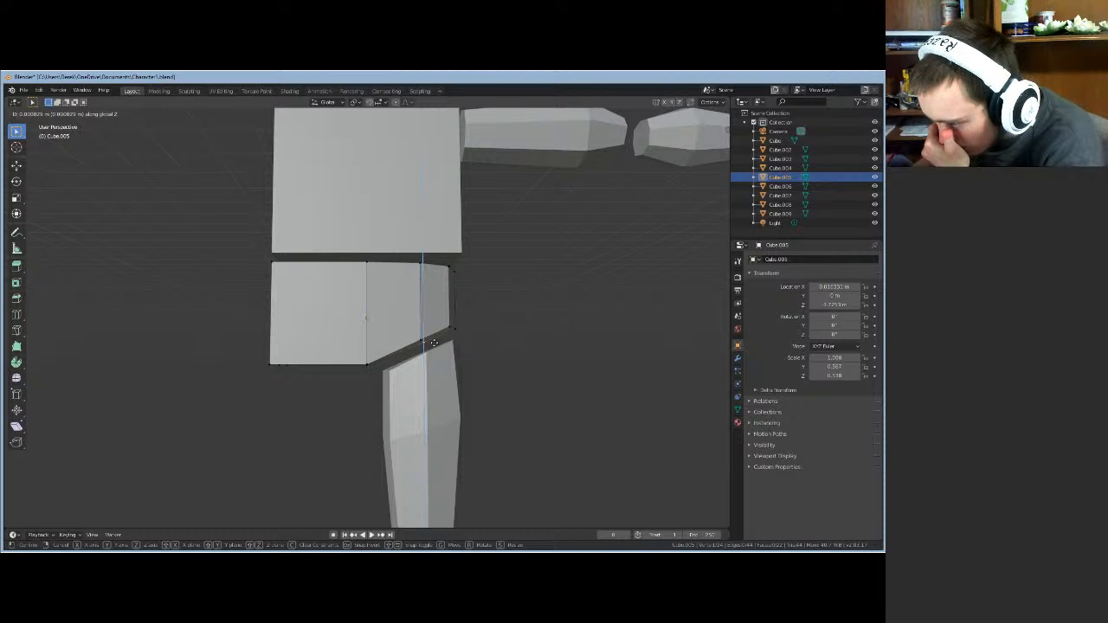
pyautogui.click(434, 343)
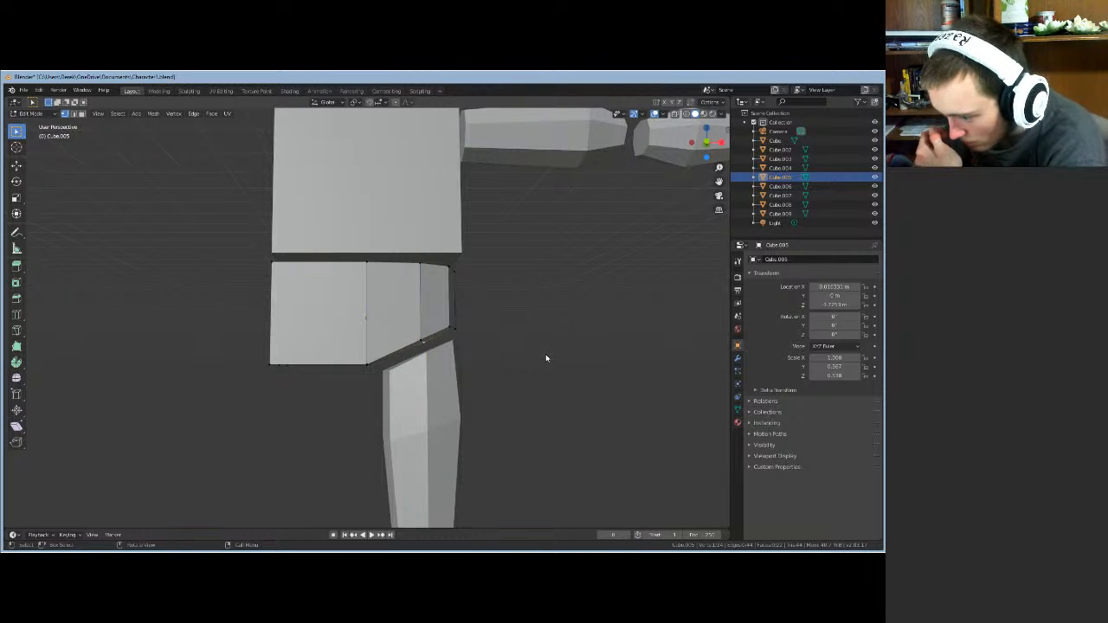
pyautogui.moveTo(547, 358)
pyautogui.mouseDown(button='middle')
pyautogui.moveTo(465, 372)
pyautogui.moveTo(544, 397)
pyautogui.moveTo(554, 379)
pyautogui.moveTo(577, 386)
pyautogui.moveTo(564, 366)
pyautogui.moveTo(559, 374)
pyautogui.mouseUp(button='middle')
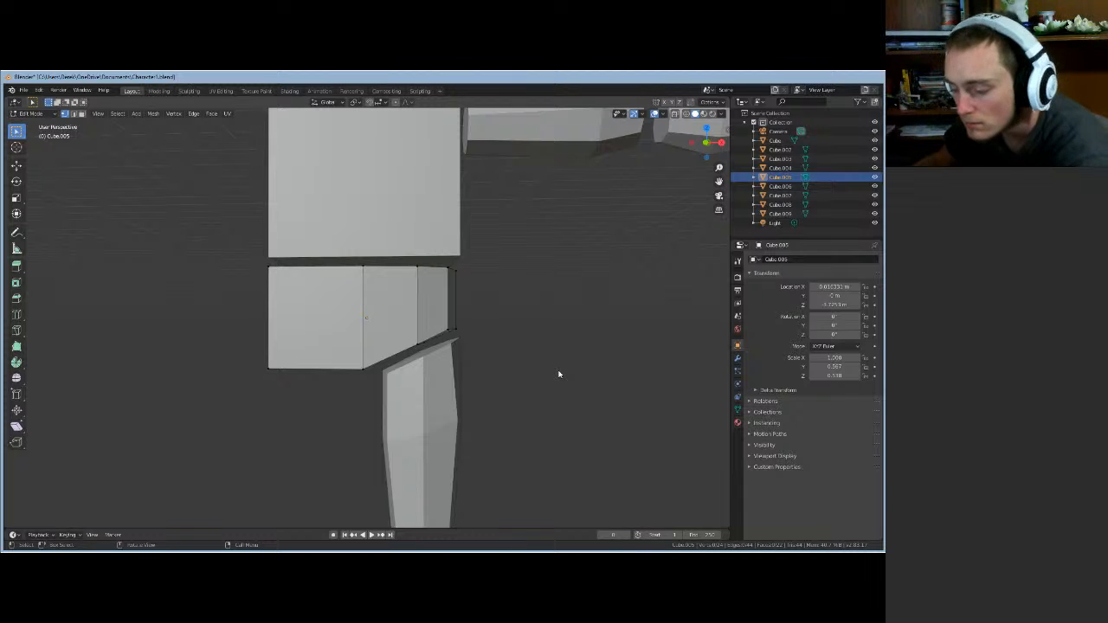
pyautogui.moveTo(515, 398); pyautogui.dragTo(533, 426, button='middle')
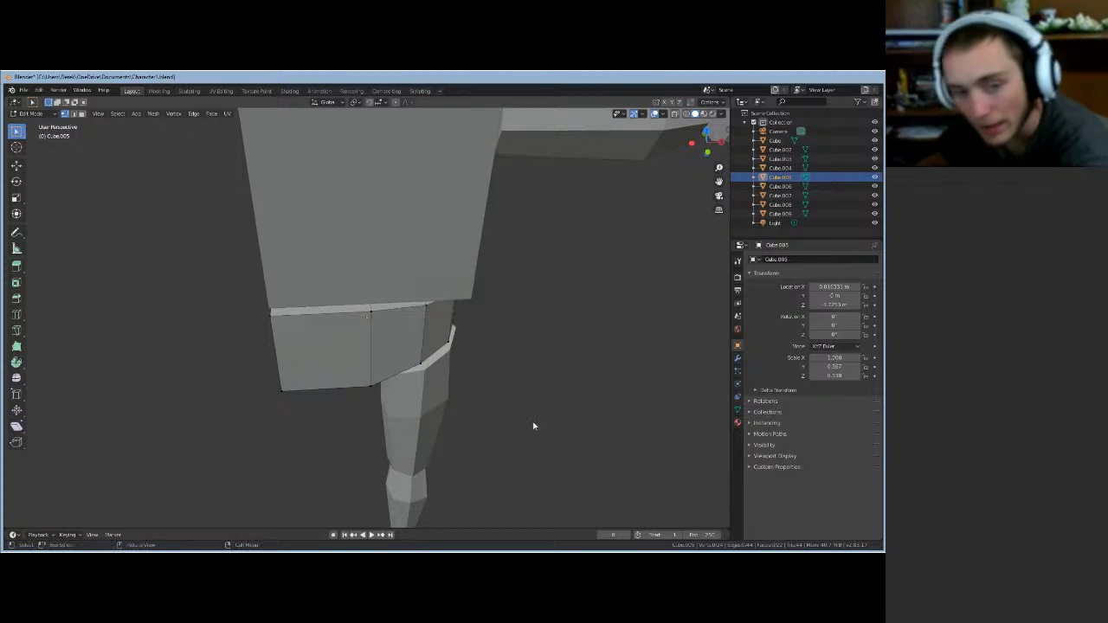
pyautogui.moveTo(565, 333)
pyautogui.mouseDown(button='middle')
pyautogui.moveTo(650, 338)
pyautogui.moveTo(554, 335)
pyautogui.mouseUp(button='middle')
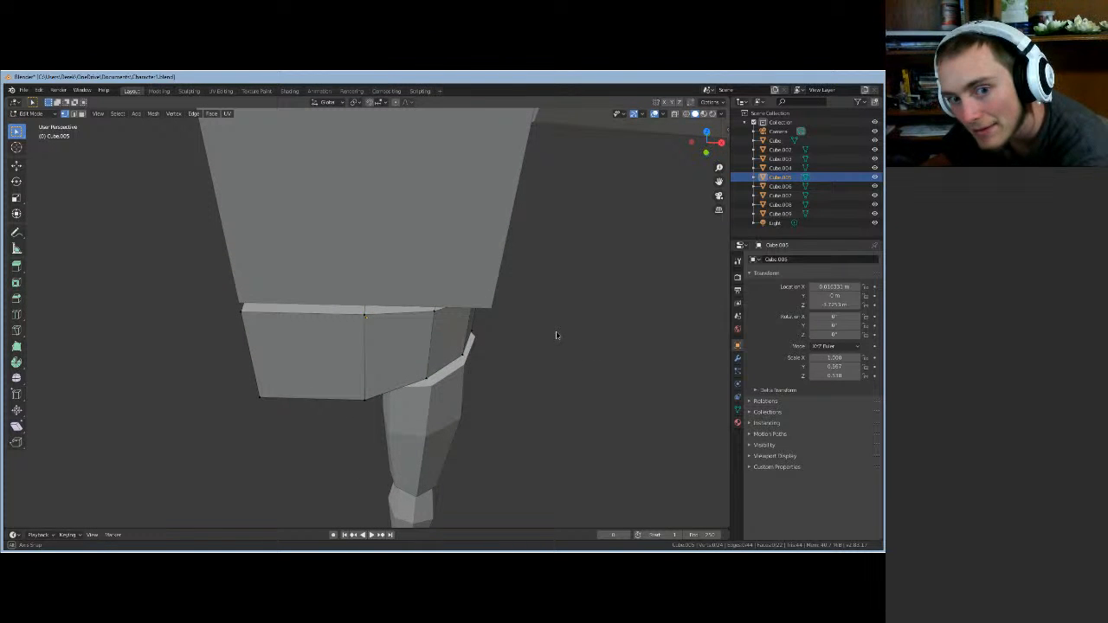
pyautogui.moveTo(556, 335); pyautogui.dragTo(327, 332, button='middle')
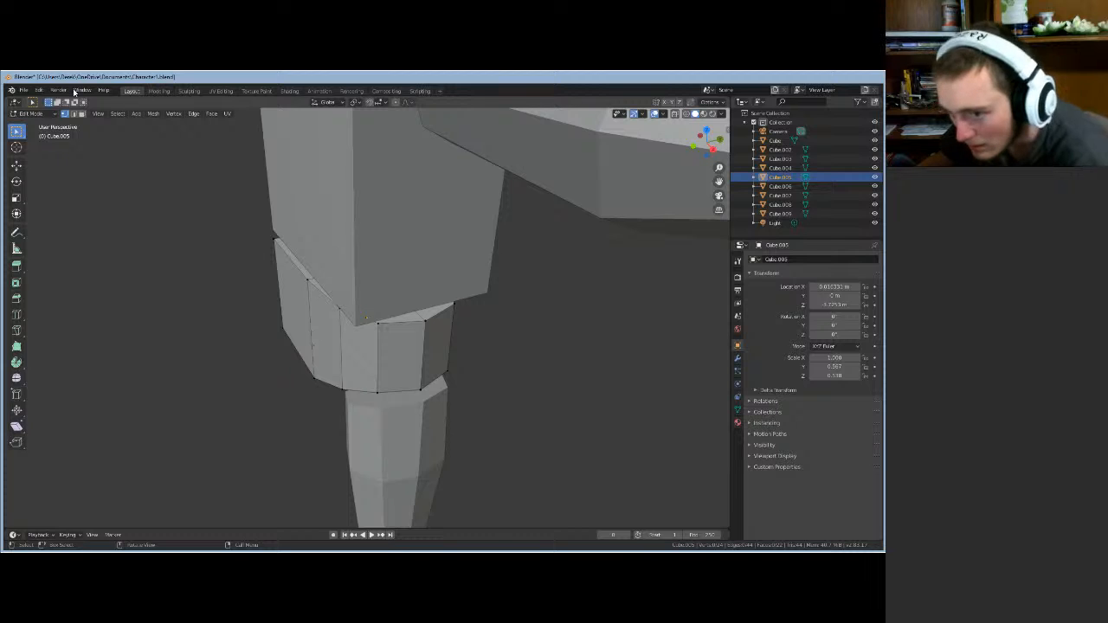
# - Select a vertical edge on the hip block and slide it along Y
pyautogui.click(73, 114)
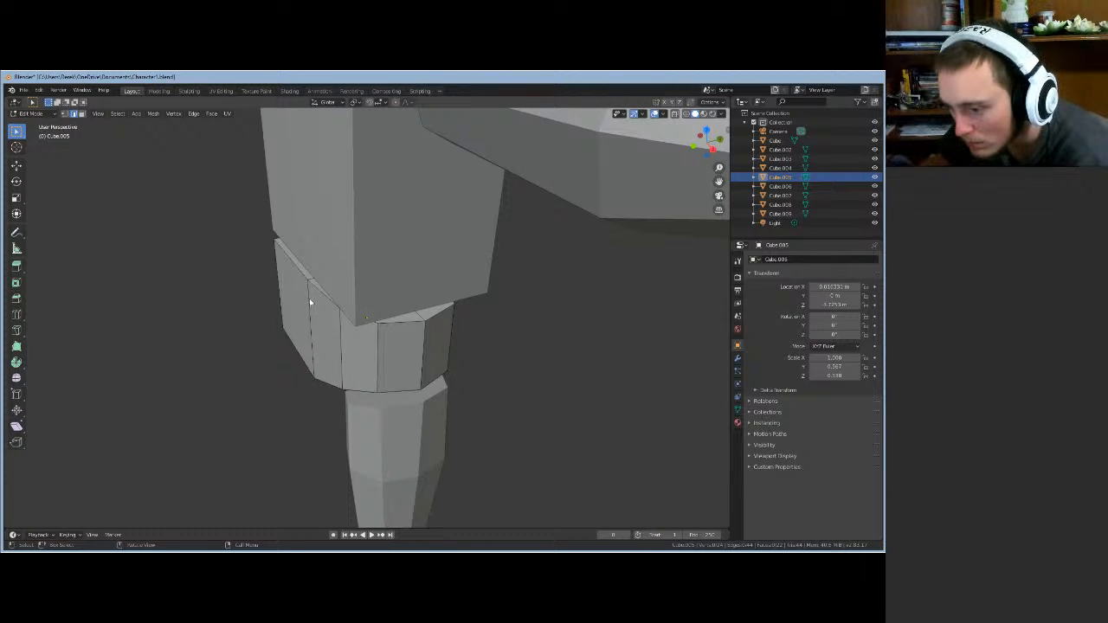
pyautogui.click(309, 300)
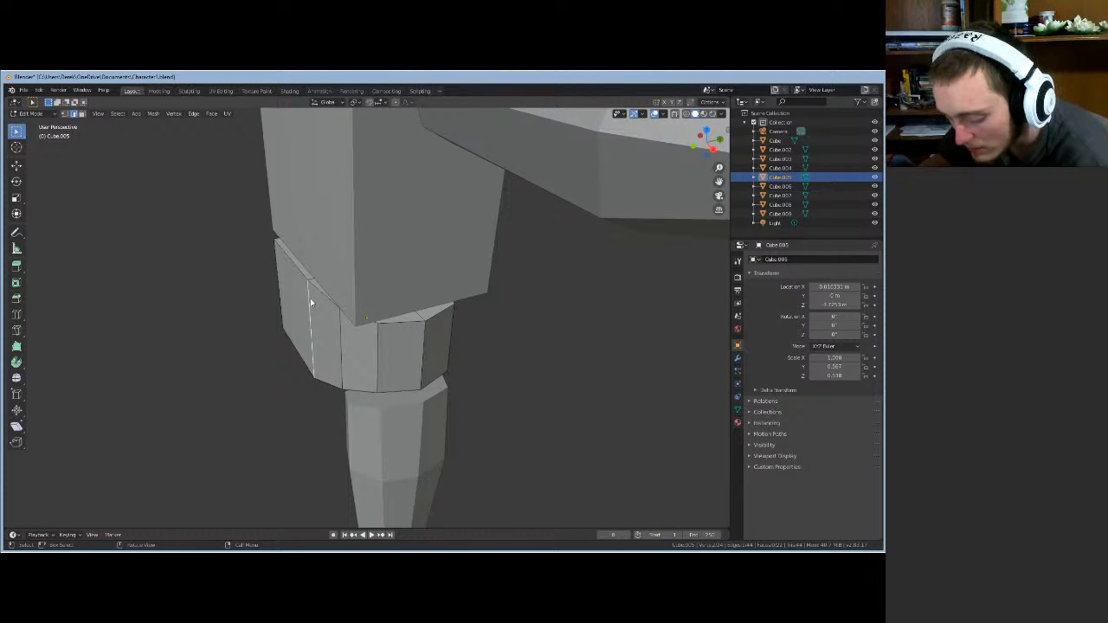
pyautogui.press('g')
pyautogui.press('y')
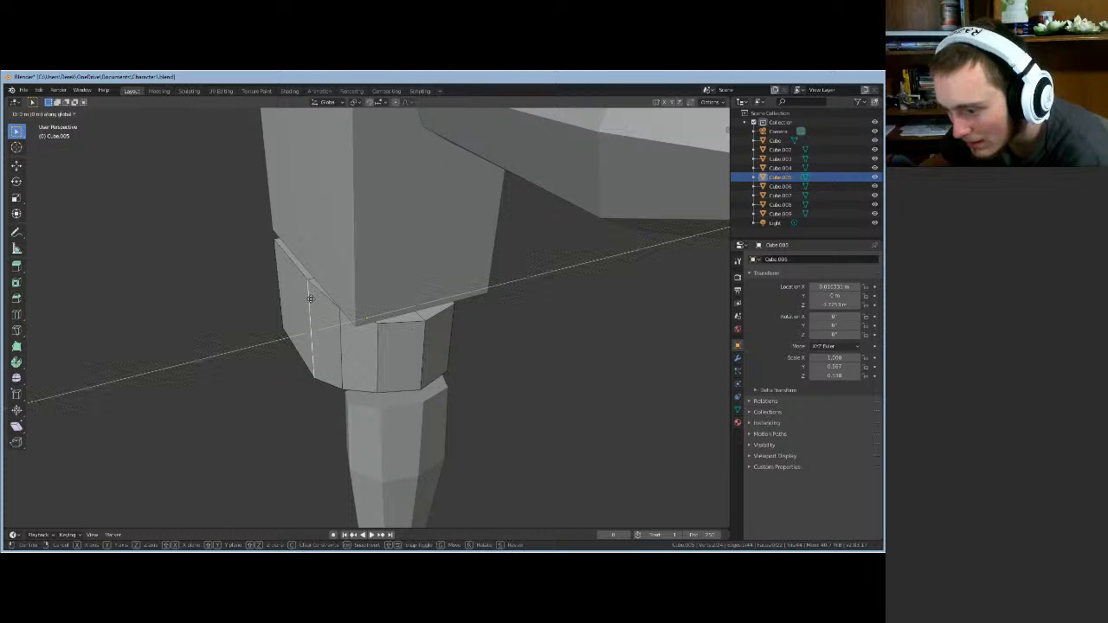
pyautogui.click(314, 303)
pyautogui.moveTo(315, 303); pyautogui.dragTo(290, 278, button='middle')
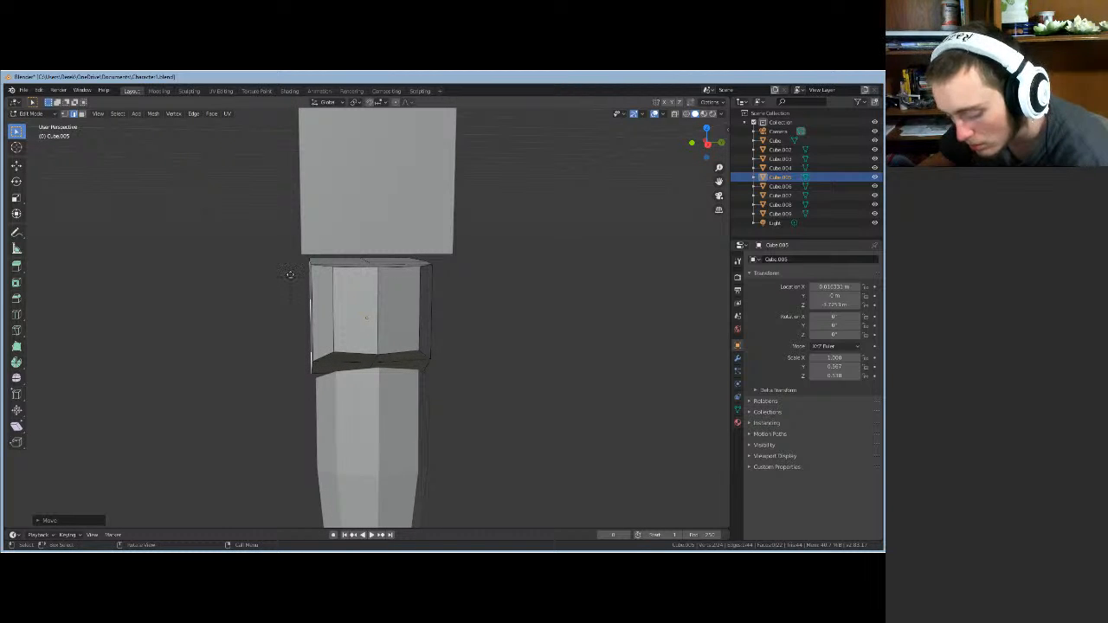
# - Move the hip edge again along Z then Y, then undo the change
pyautogui.press('r')
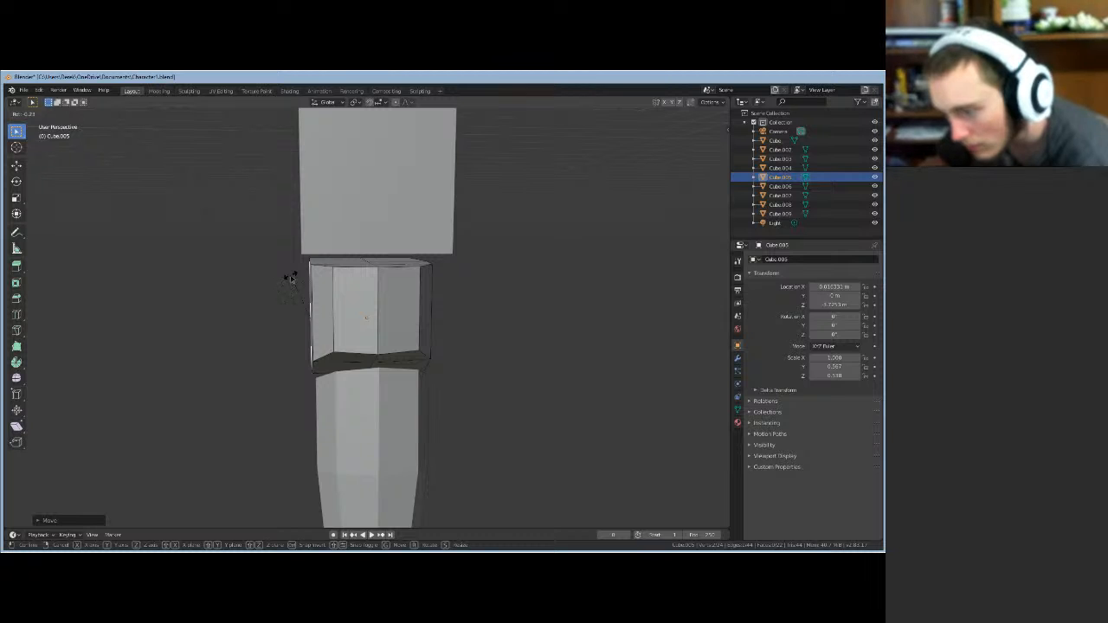
pyautogui.press('Escape')
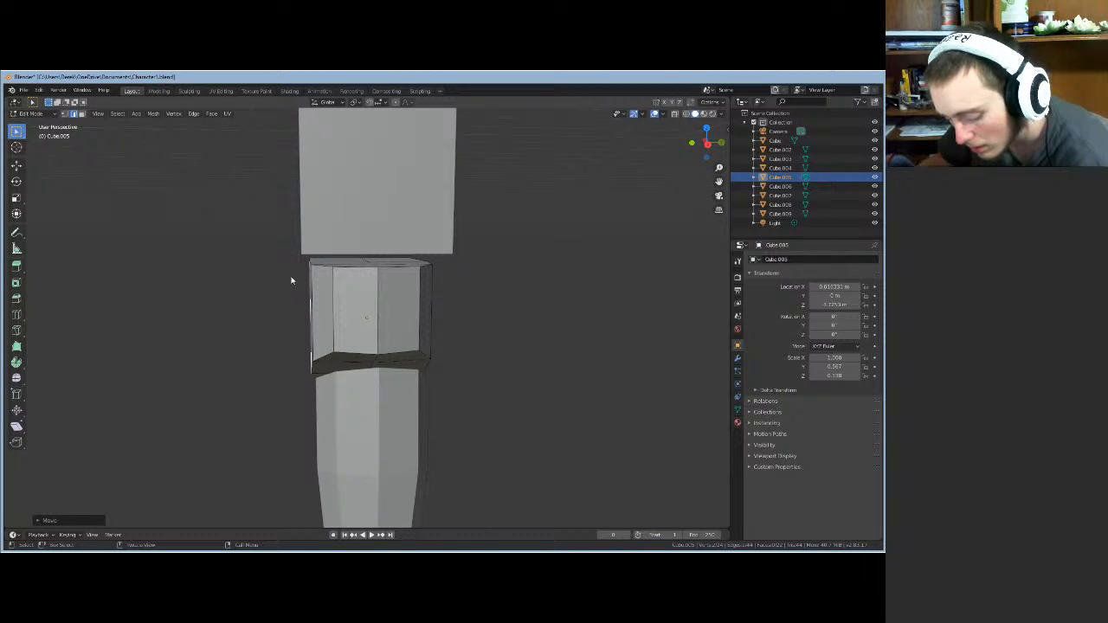
pyautogui.press('g')
pyautogui.press('z')
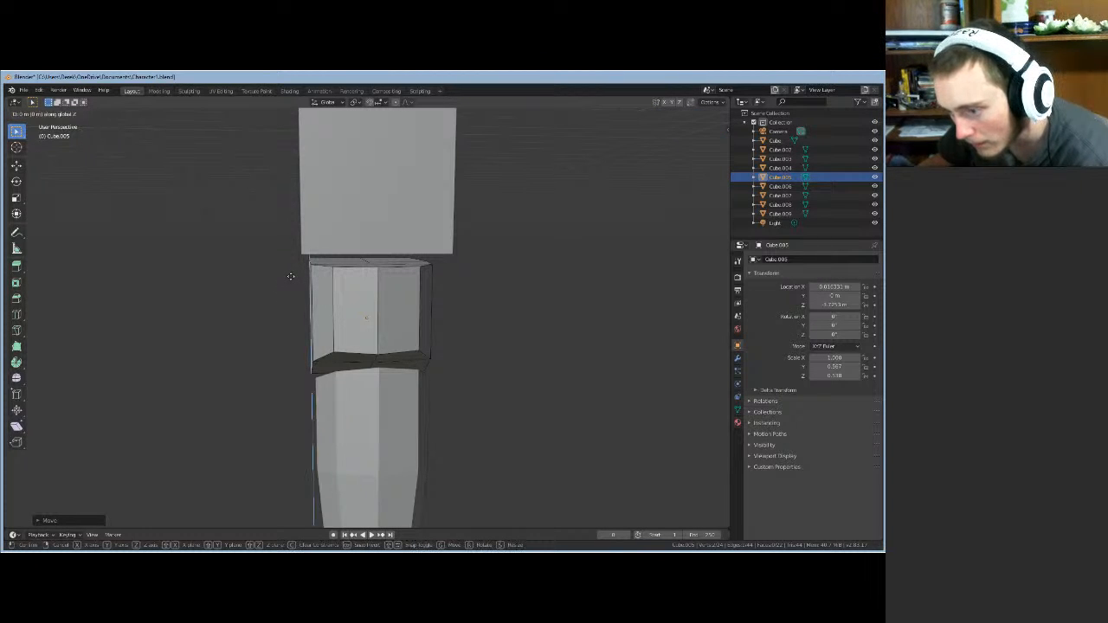
pyautogui.press('y')
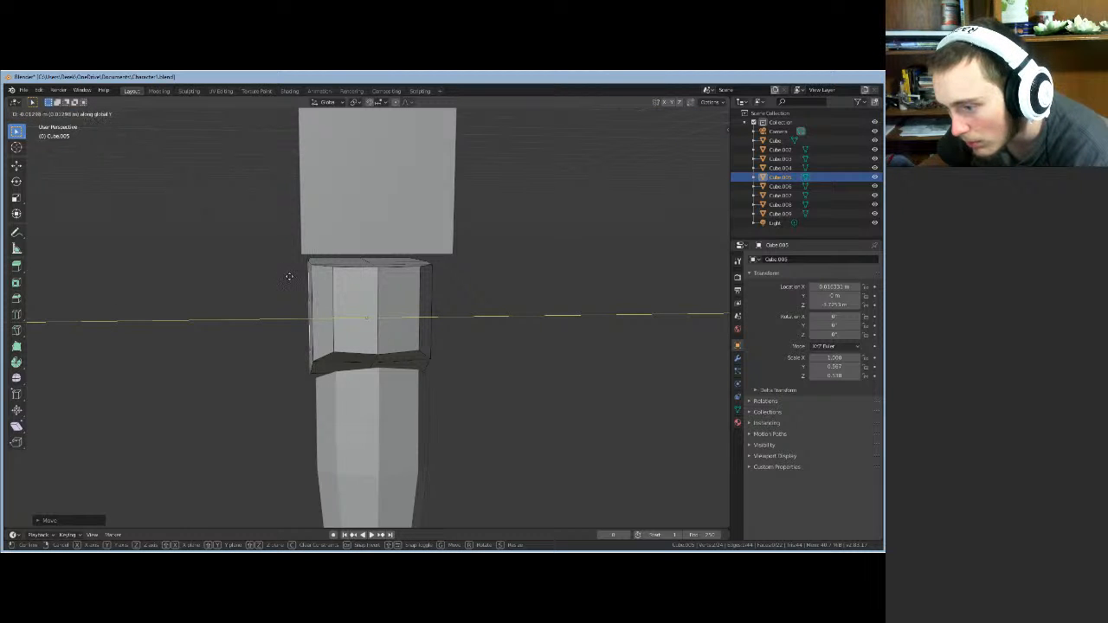
pyautogui.click(290, 280)
pyautogui.moveTo(290, 279); pyautogui.dragTo(263, 282, button='middle')
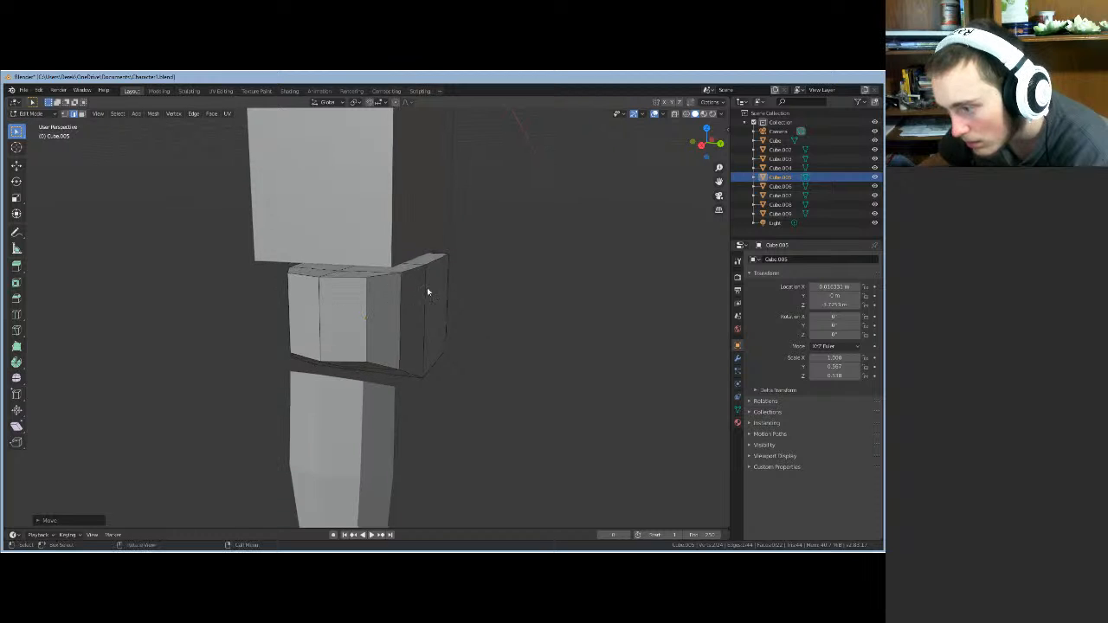
pyautogui.moveTo(415, 312)
pyautogui.mouseDown(button='middle')
pyautogui.moveTo(438, 307)
pyautogui.moveTo(438, 277)
pyautogui.moveTo(423, 270)
pyautogui.moveTo(366, 257)
pyautogui.moveTo(243, 270)
pyautogui.moveTo(257, 314)
pyautogui.moveTo(339, 326)
pyautogui.moveTo(407, 286)
pyautogui.moveTo(445, 305)
pyautogui.moveTo(427, 309)
pyautogui.mouseUp(button='middle')
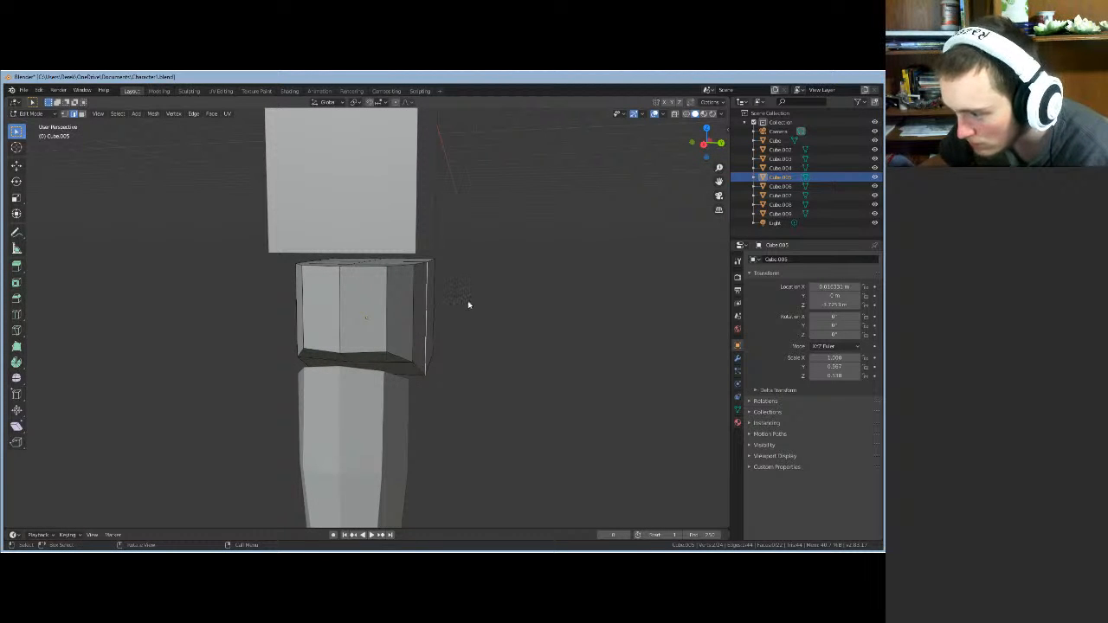
pyautogui.hotkey('ctrl', 'z')
pyautogui.moveTo(499, 299)
pyautogui.mouseDown(button='middle')
pyautogui.moveTo(557, 315)
pyautogui.moveTo(477, 341)
pyautogui.moveTo(500, 303)
pyautogui.mouseUp(button='middle')
pyautogui.scroll(-5, 476, 341)
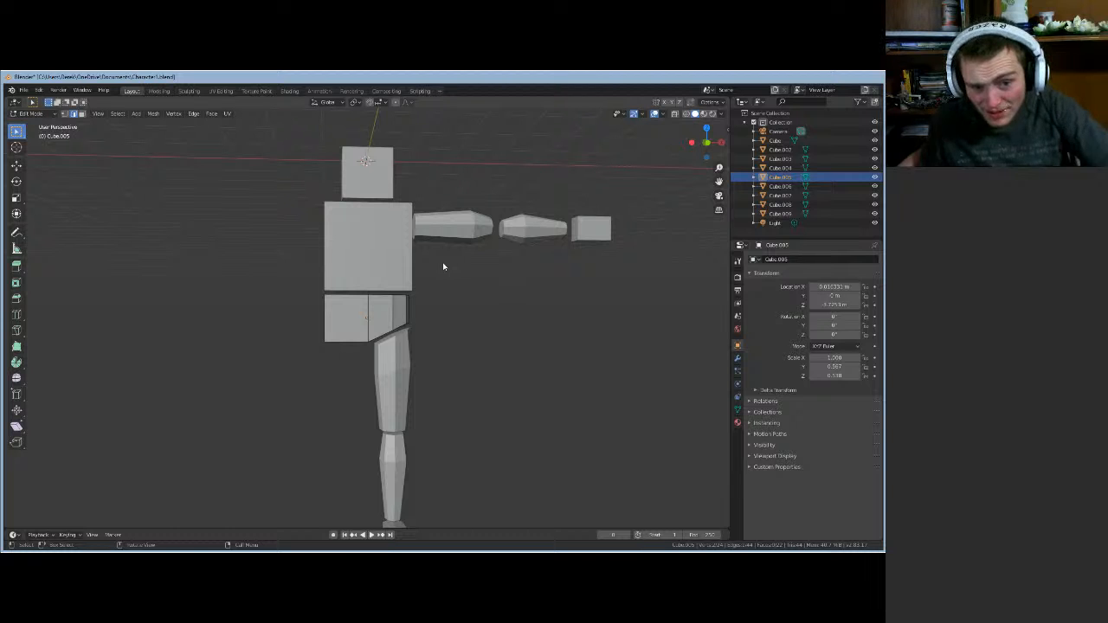
pyautogui.moveTo(443, 267); pyautogui.dragTo(409, 282, button='middle')
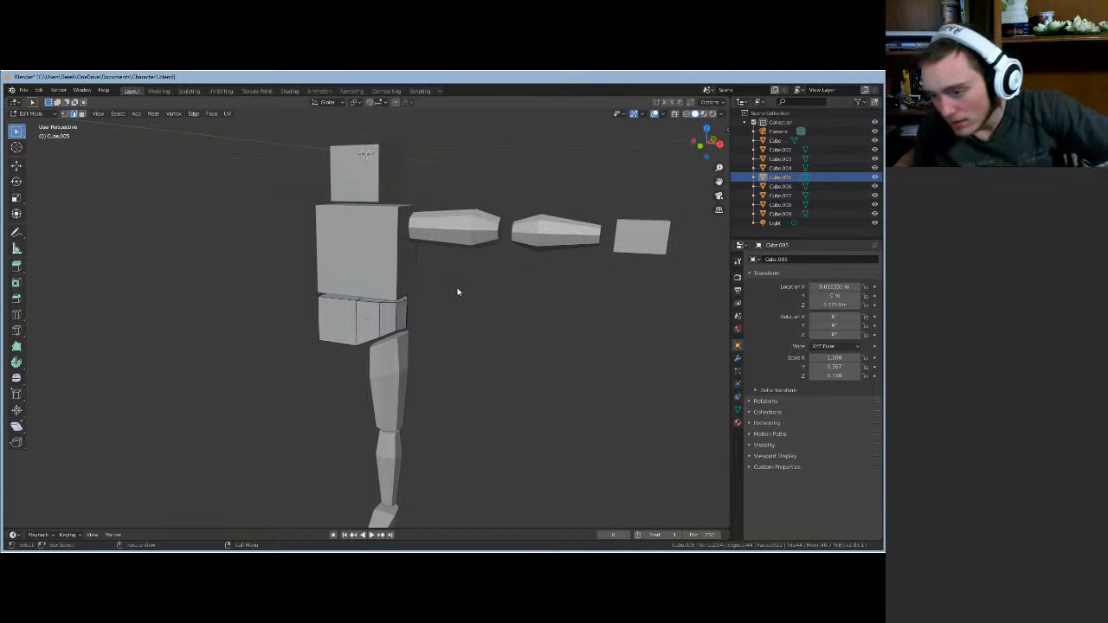
pyautogui.moveTo(490, 307); pyautogui.dragTo(349, 278, button='middle')
# - Select the torso block in Object Mode and frame it in the view
pyautogui.press('Tab')
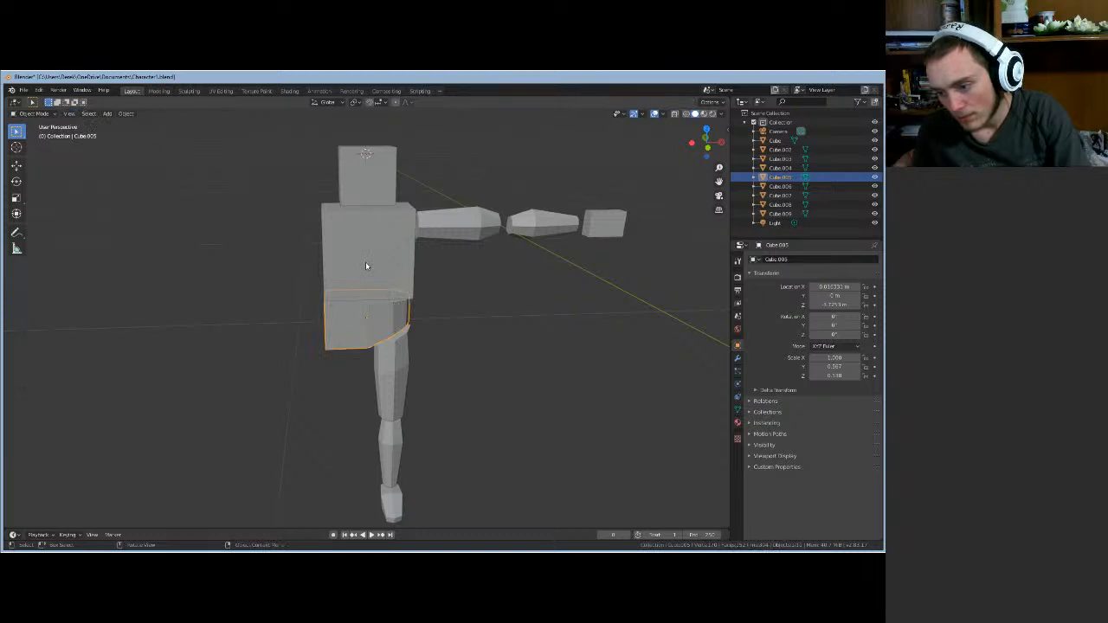
pyautogui.click(365, 261)
pyautogui.press('KP_Decimal')
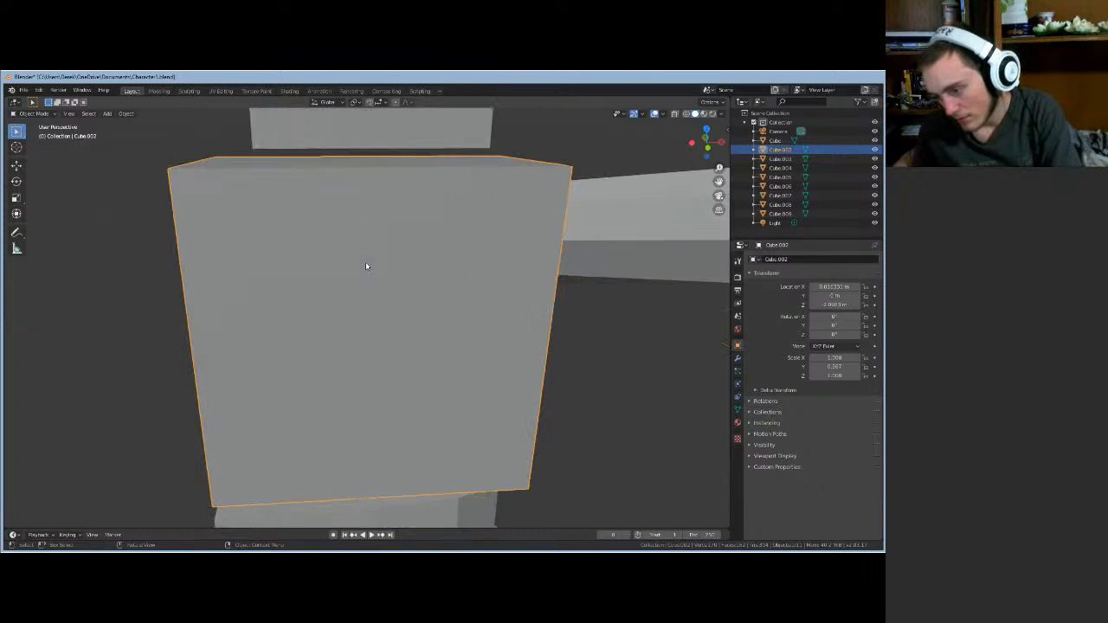
pyautogui.scroll(-4, 366, 265)
pyautogui.moveTo(498, 321); pyautogui.dragTo(469, 343, button='middle')
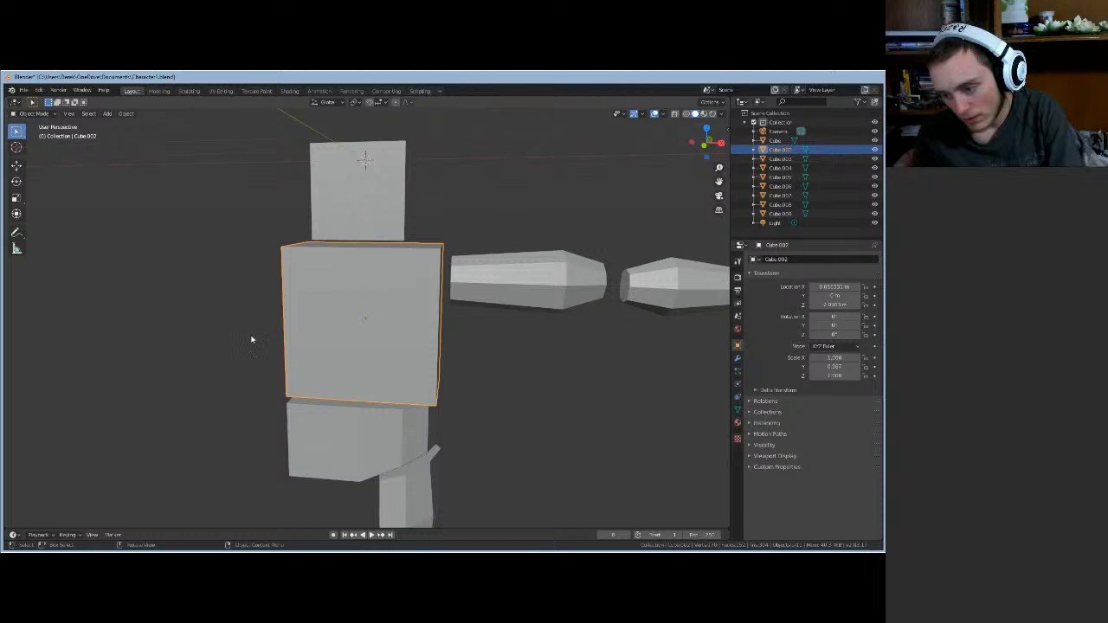
# - Loop-cut the torso vertically at centre and horizontally, sliding the horizontal loop upward
pyautogui.press('Tab')
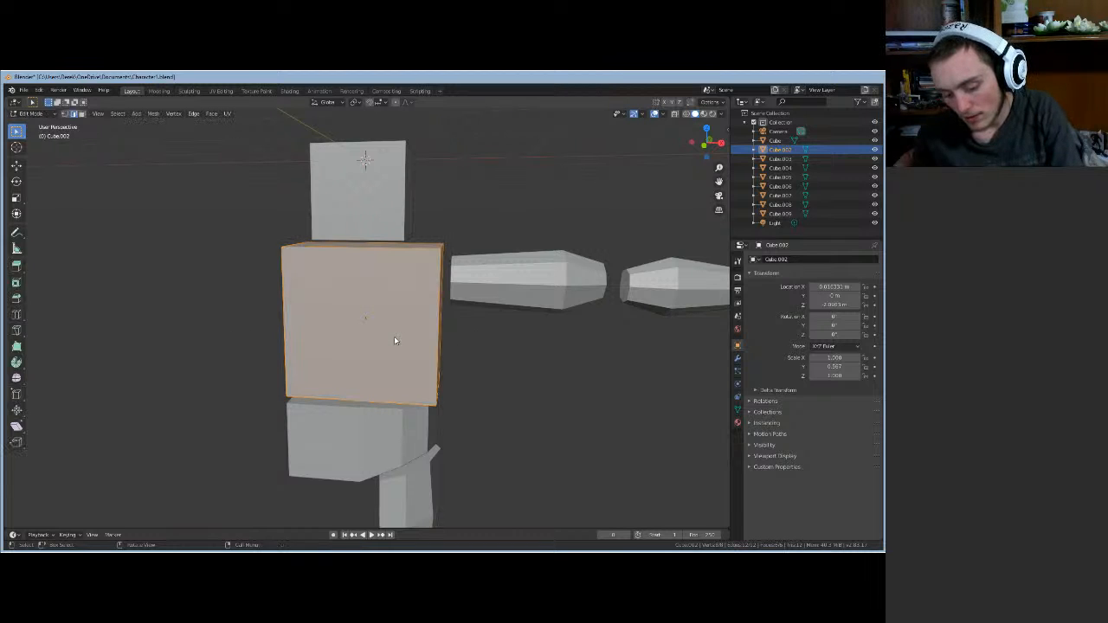
pyautogui.hotkey('ctrl', 'r')
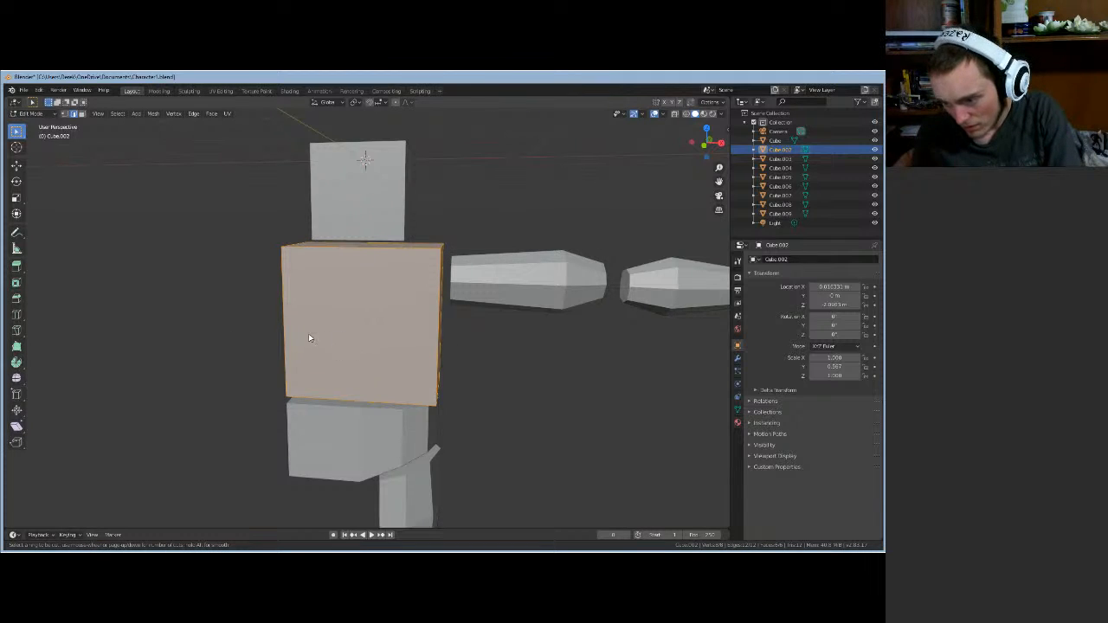
pyautogui.click(381, 276)
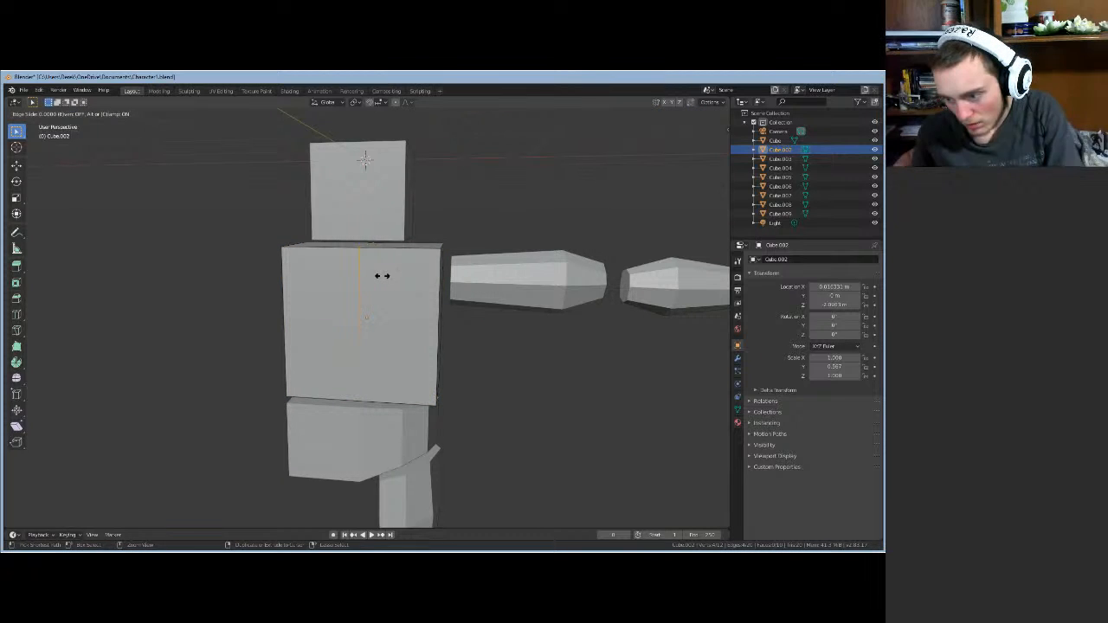
pyautogui.click(382, 276)
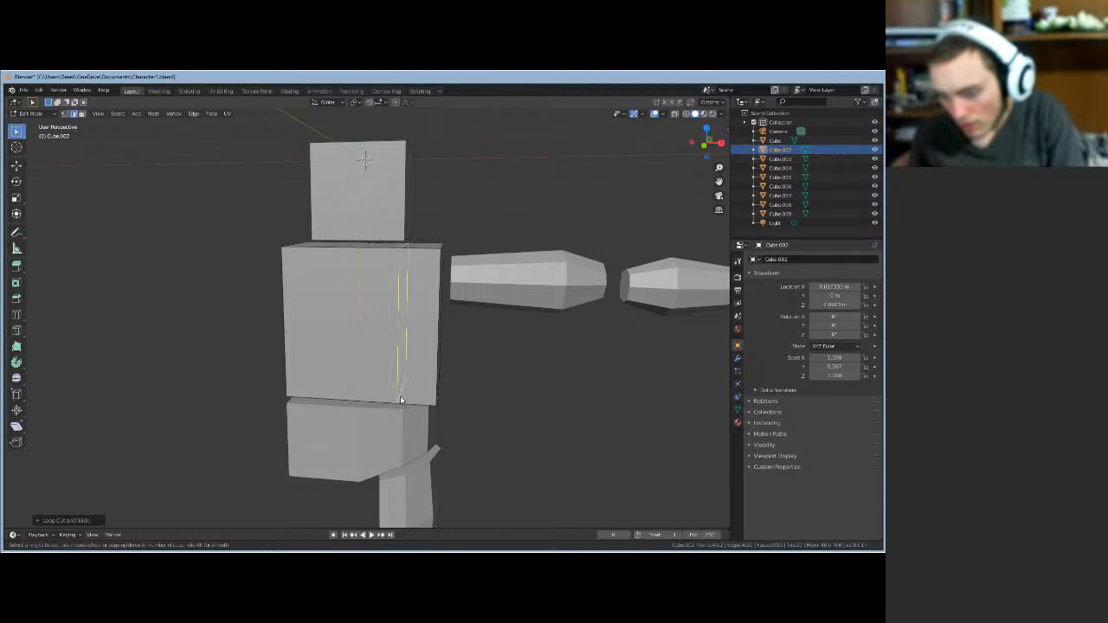
pyautogui.click(427, 342)
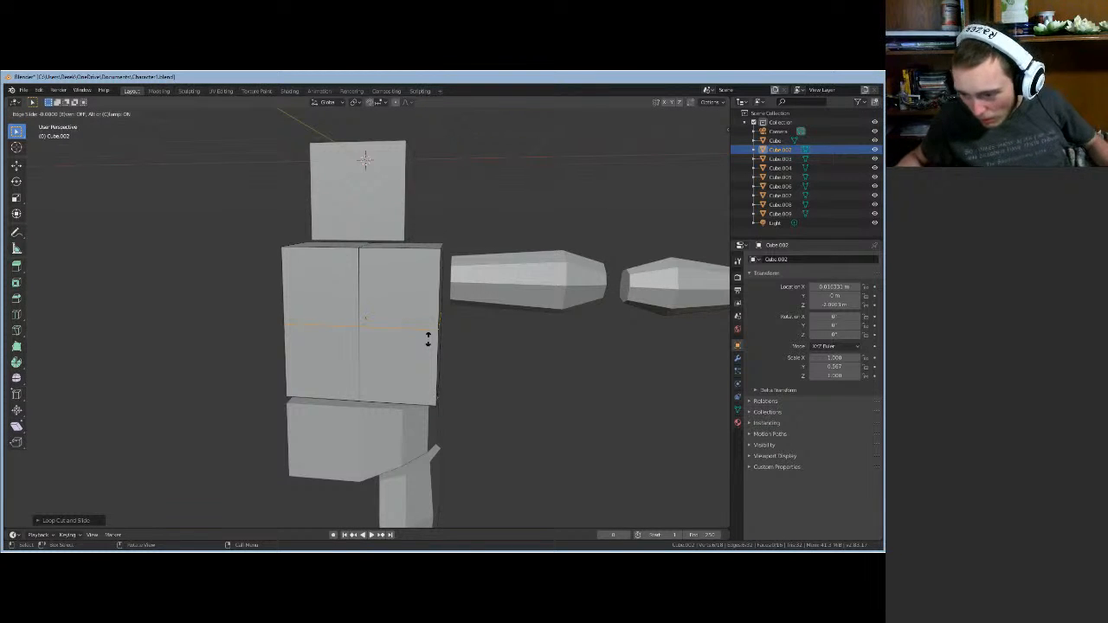
pyautogui.moveTo(428, 339); pyautogui.dragTo(427, 328)
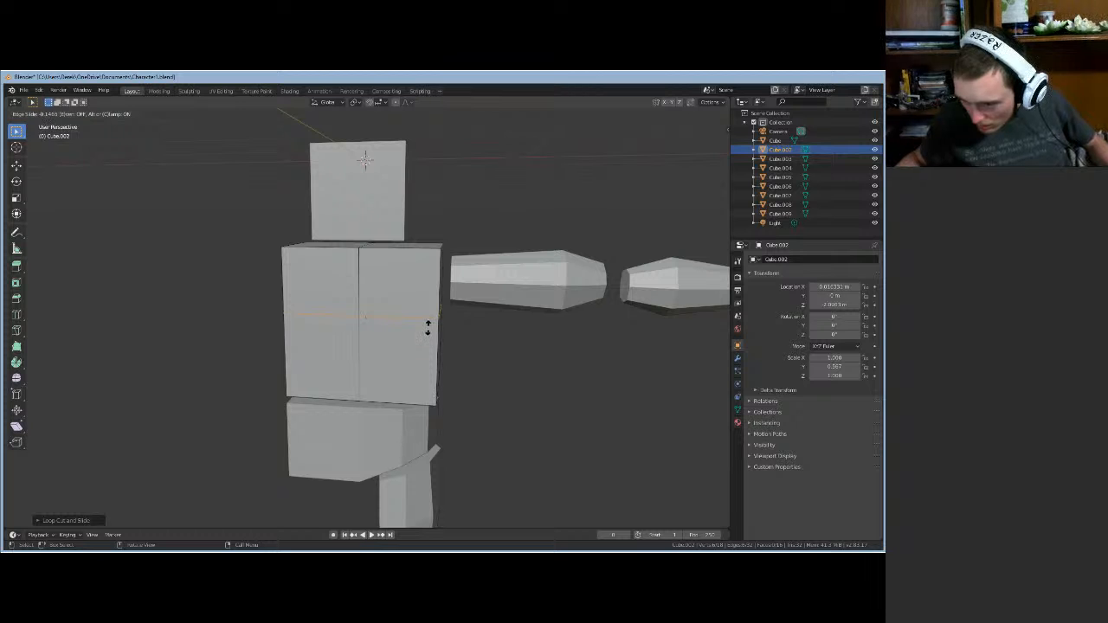
pyautogui.click(428, 328)
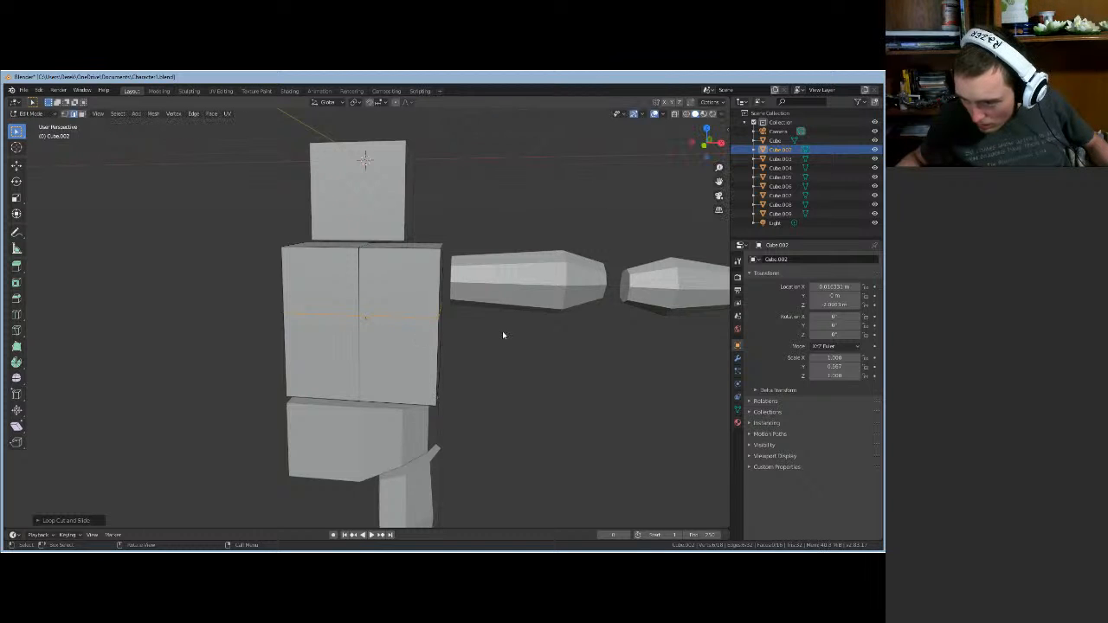
pyautogui.moveTo(511, 324); pyautogui.dragTo(513, 324, button='middle')
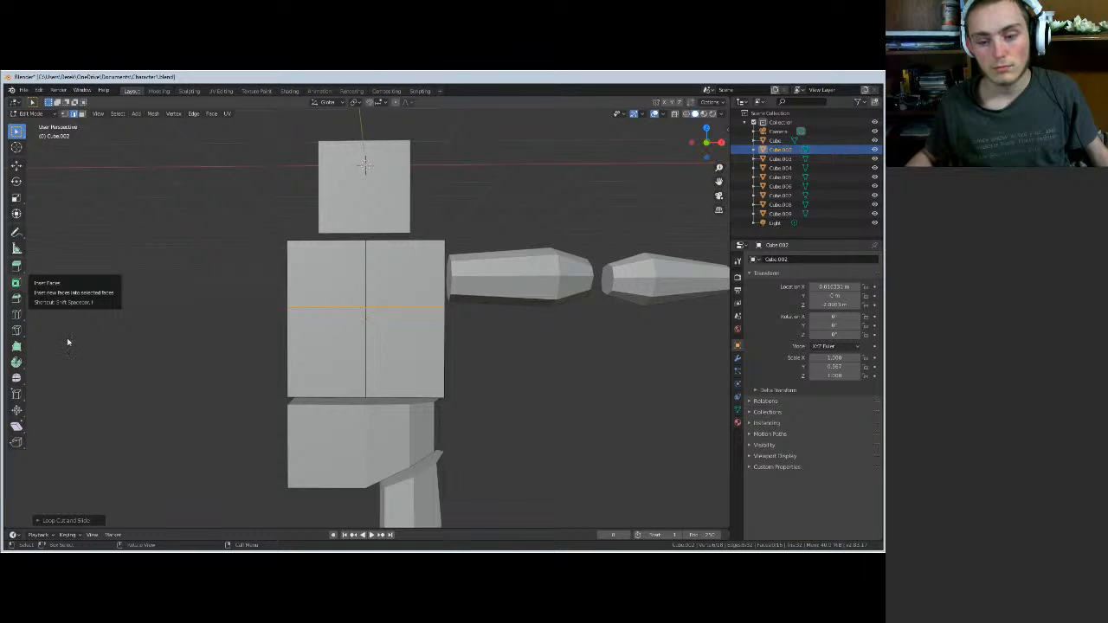
pyautogui.click(152, 335)
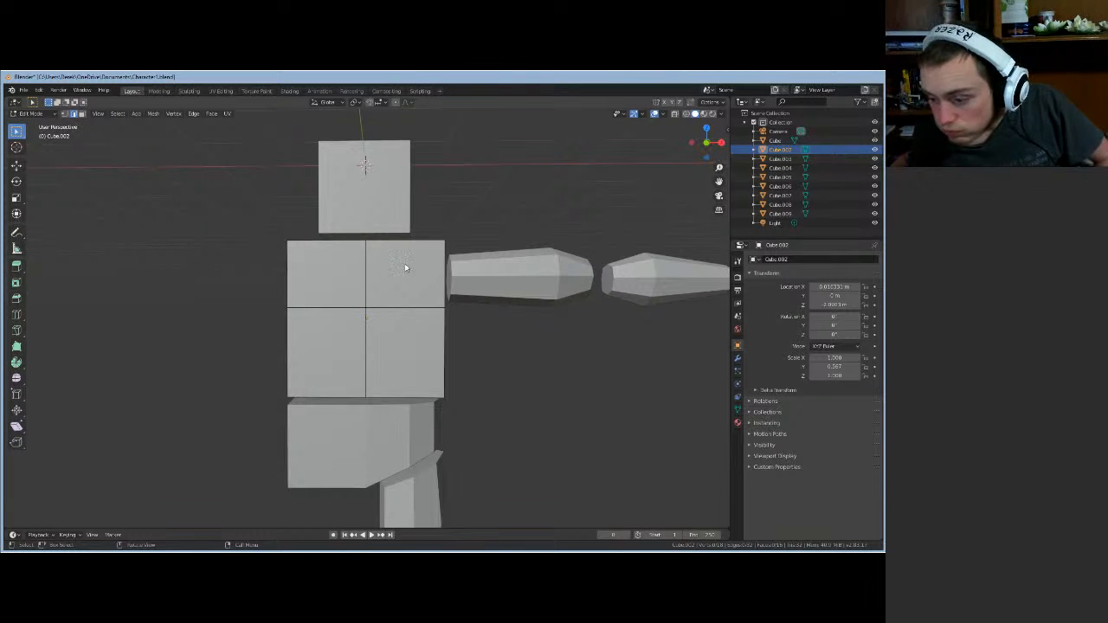
# - Pull the torso's lower side edge inward along X, then adjust its depth along Y
pyautogui.moveTo(411, 381); pyautogui.dragTo(394, 401, button='middle')
pyautogui.click(391, 366)
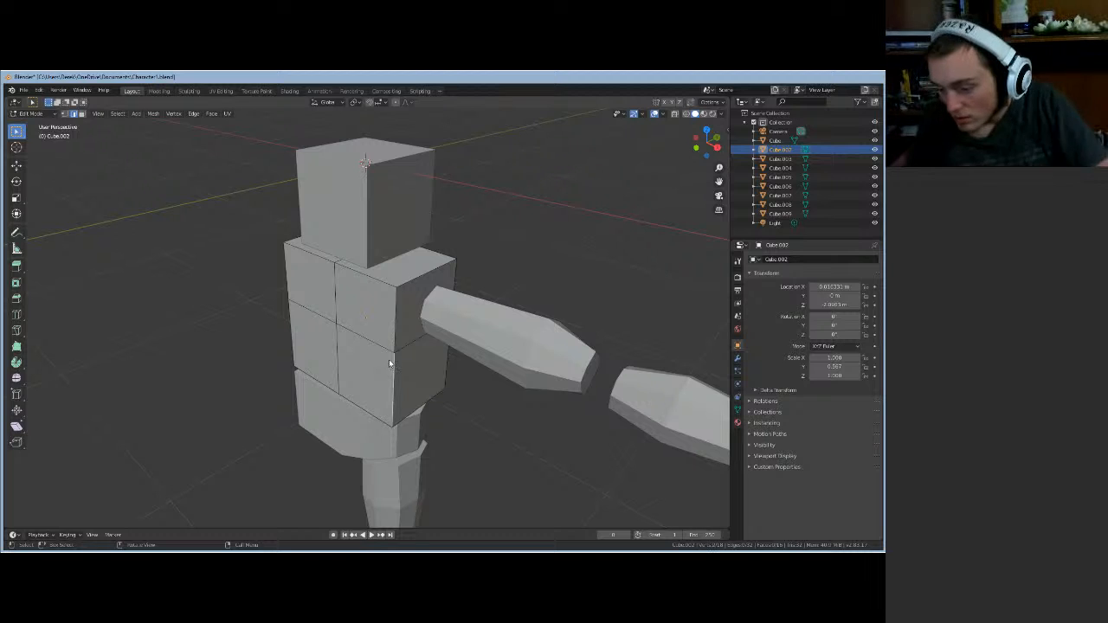
pyautogui.click(394, 353)
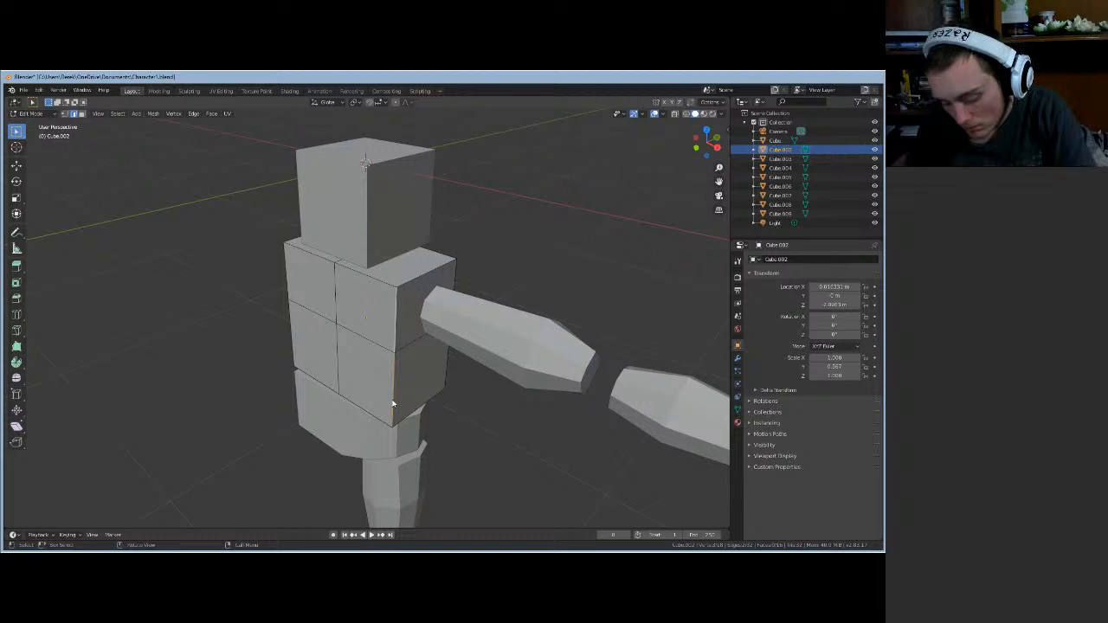
pyautogui.press('g')
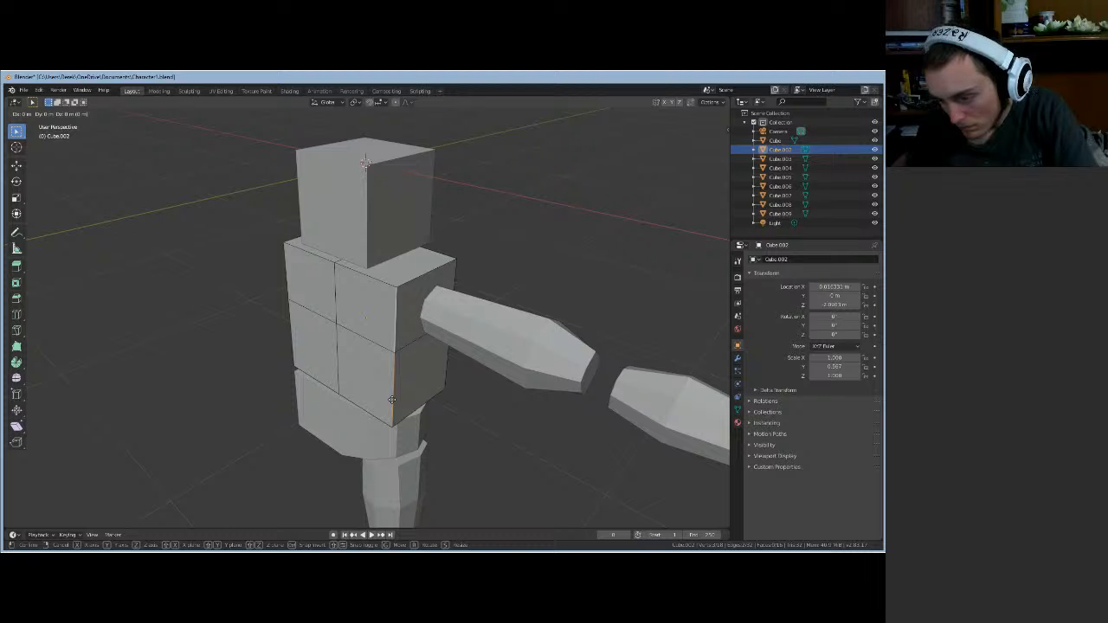
pyautogui.press('x')
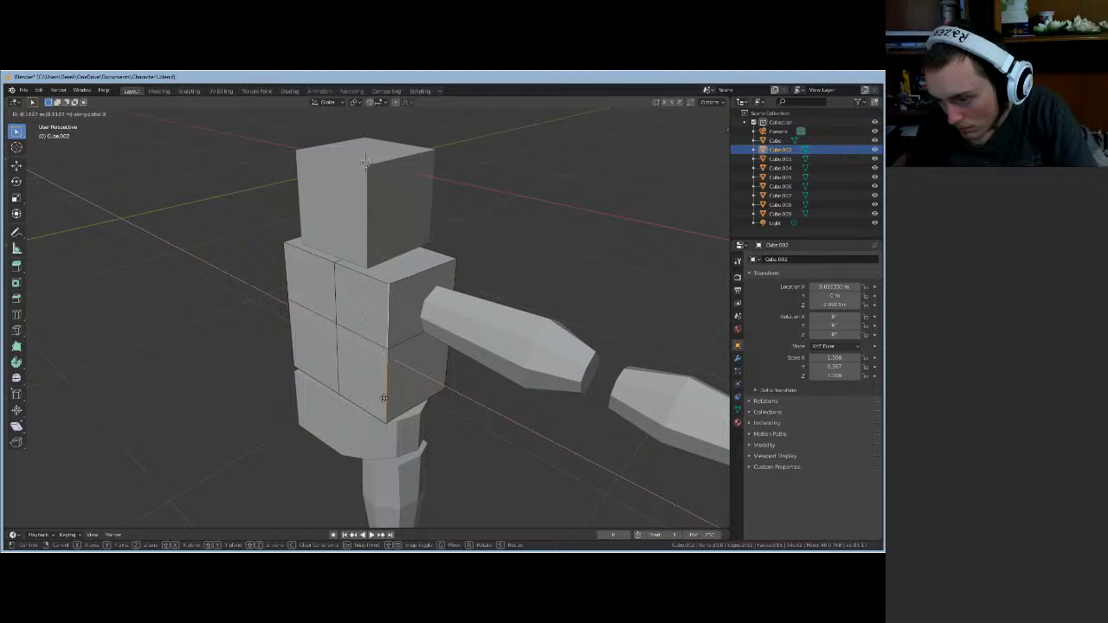
pyautogui.click(384, 397)
pyautogui.moveTo(384, 397); pyautogui.dragTo(454, 411, button='middle')
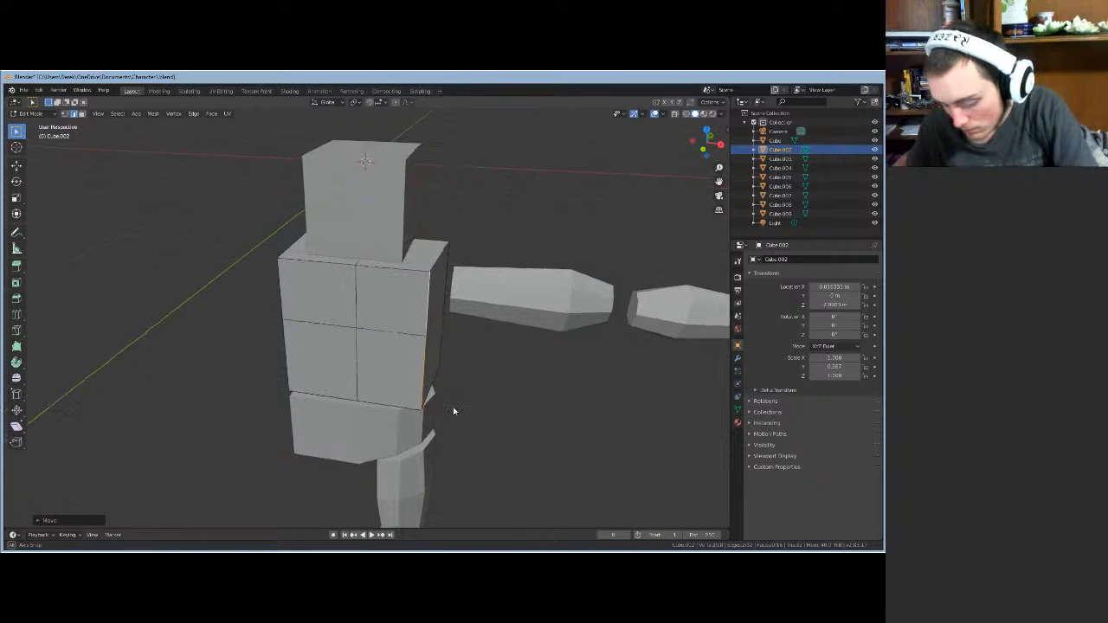
pyautogui.press('g')
pyautogui.press('y')
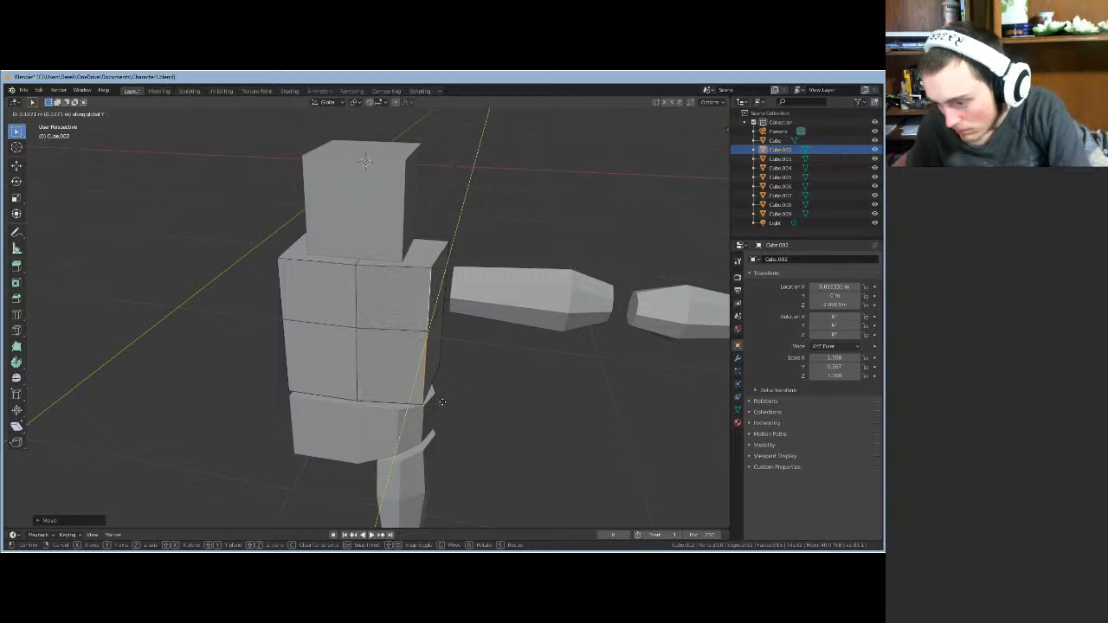
pyautogui.click(441, 402)
pyautogui.moveTo(441, 401); pyautogui.dragTo(381, 387, button='middle')
# - Cut a vertical edge loop through the torso between centre line and side, then view it from an angle
pyautogui.moveTo(396, 349); pyautogui.dragTo(387, 368, button='middle')
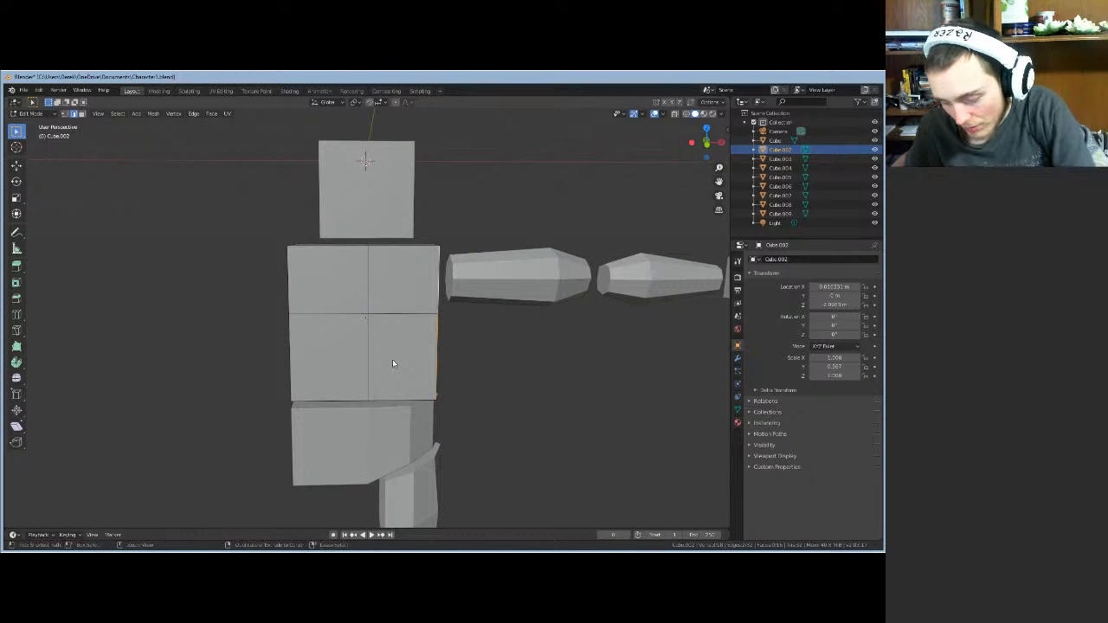
pyautogui.hotkey('ctrl', 'r')
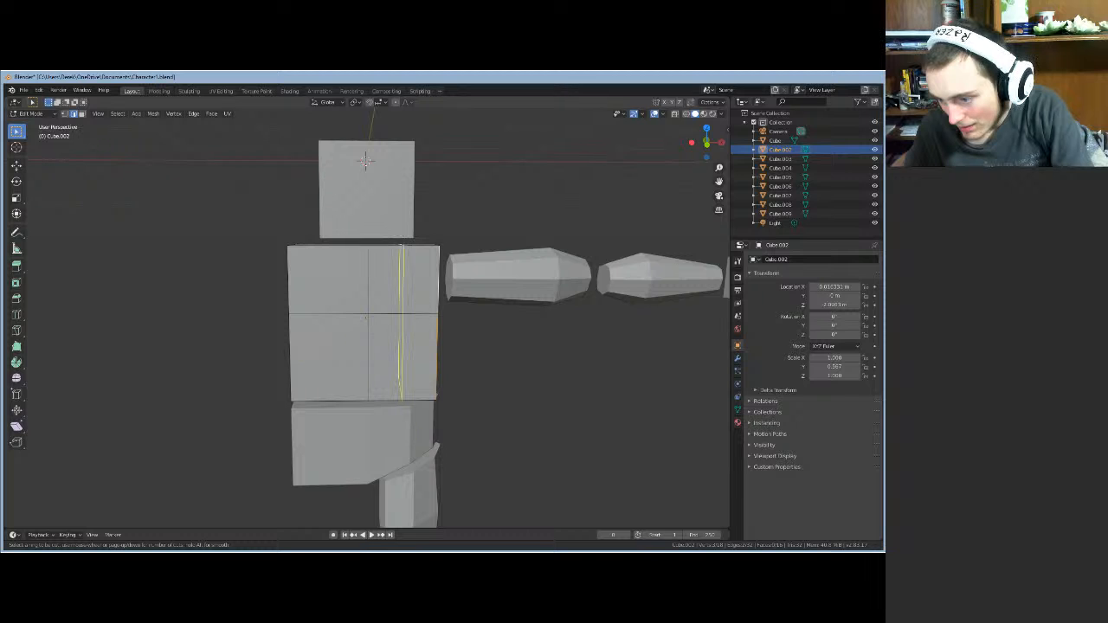
pyautogui.click(351, 315)
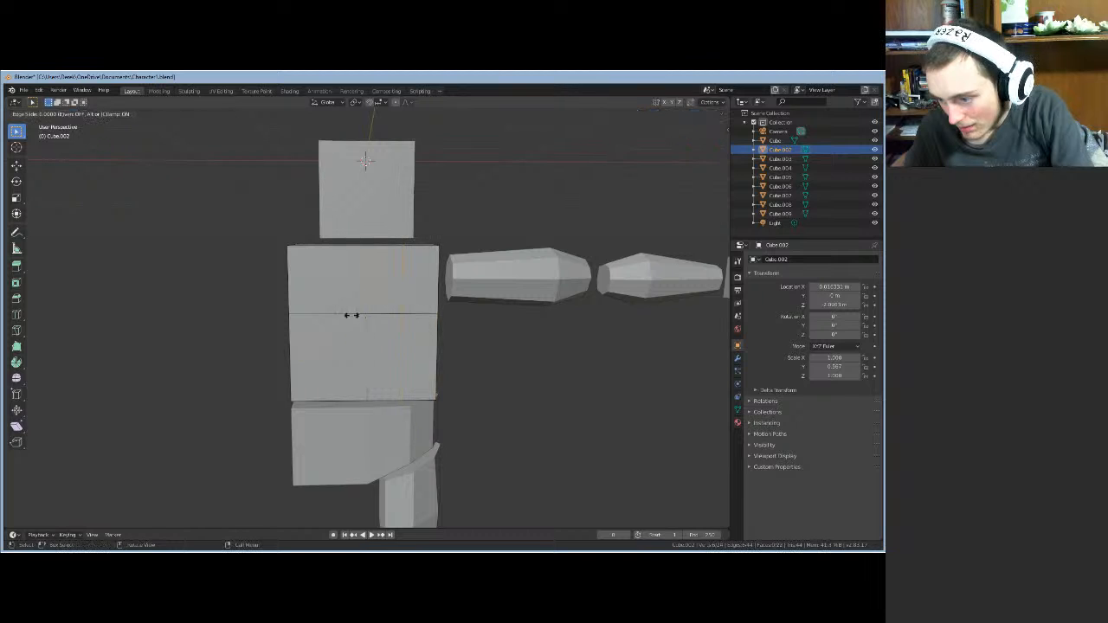
pyautogui.click(427, 327)
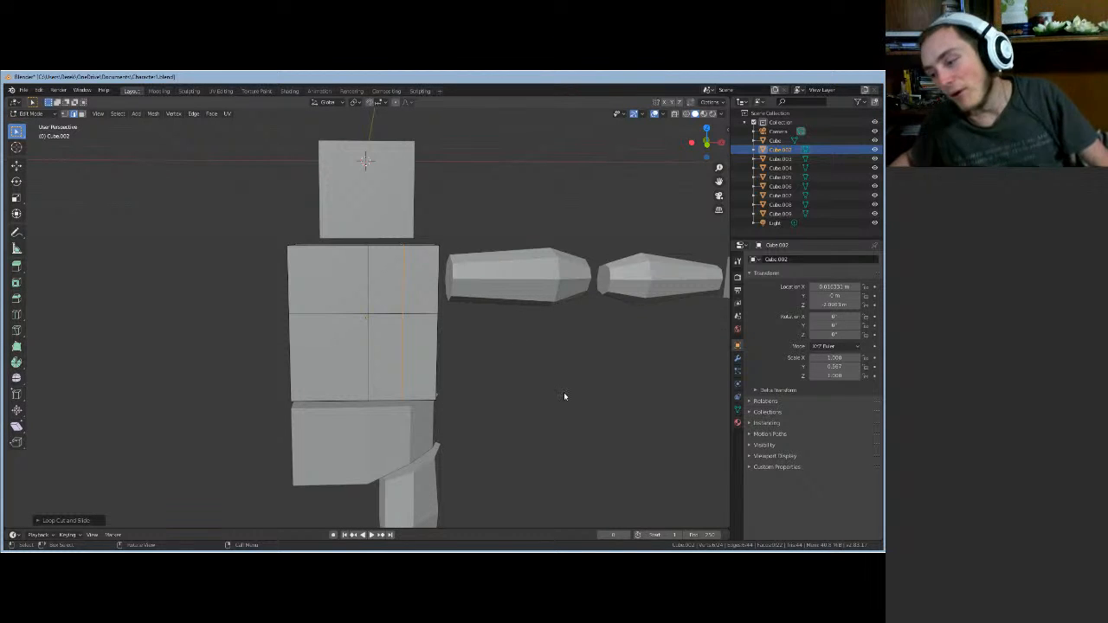
pyautogui.moveTo(565, 397); pyautogui.dragTo(553, 427, button='middle')
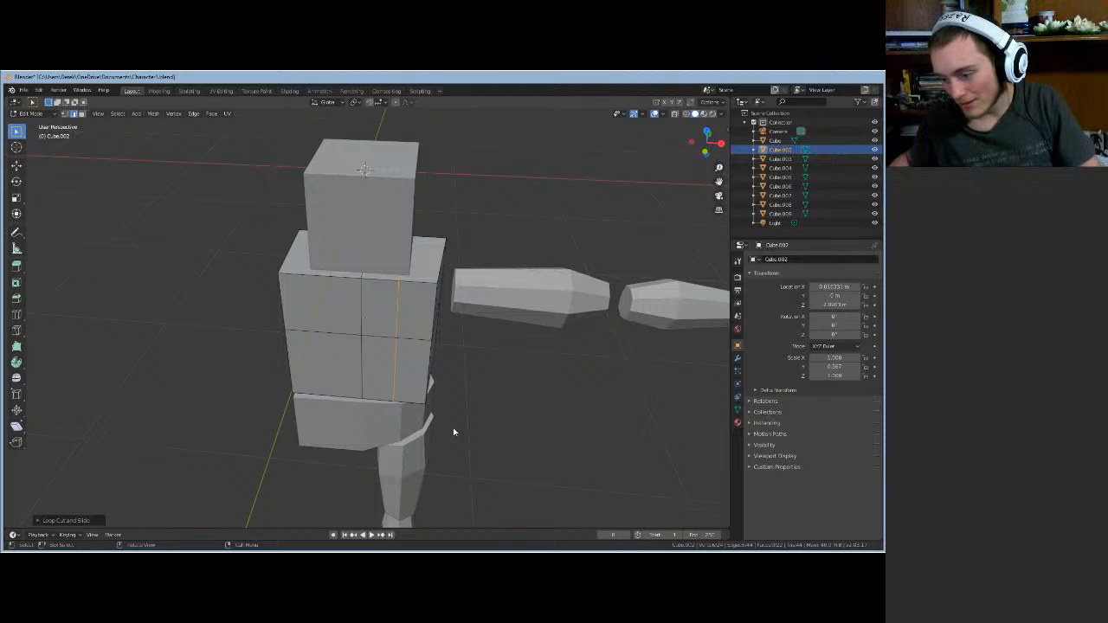
pyautogui.moveTo(454, 431); pyautogui.dragTo(420, 417, button='middle')
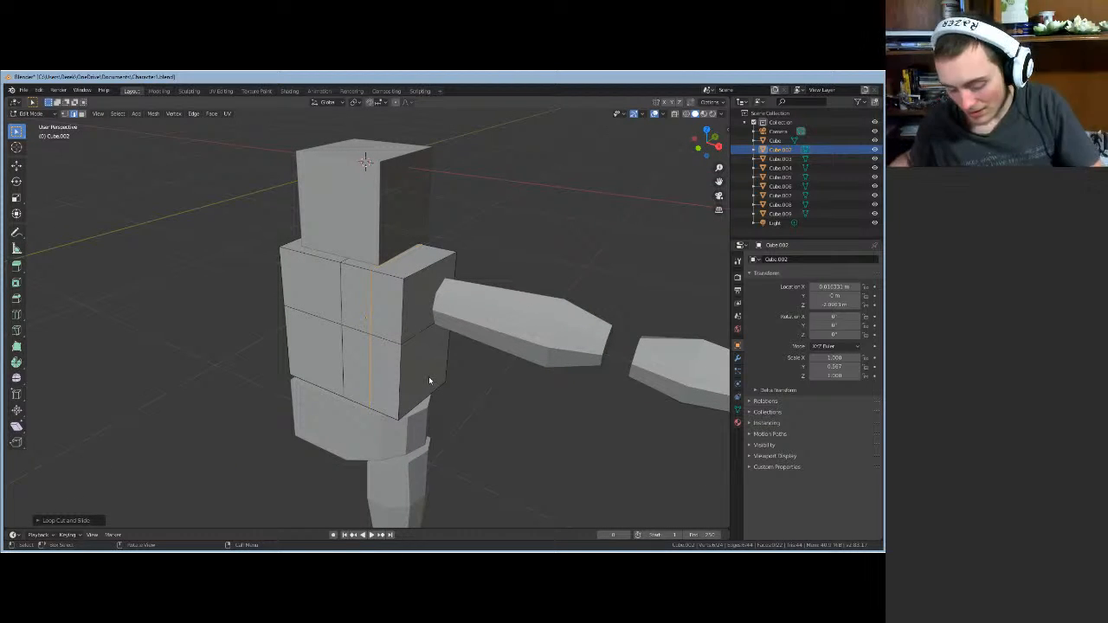
# - Add another vertical edge loop near the torso's side
pyautogui.hotkey('ctrl', 'r')
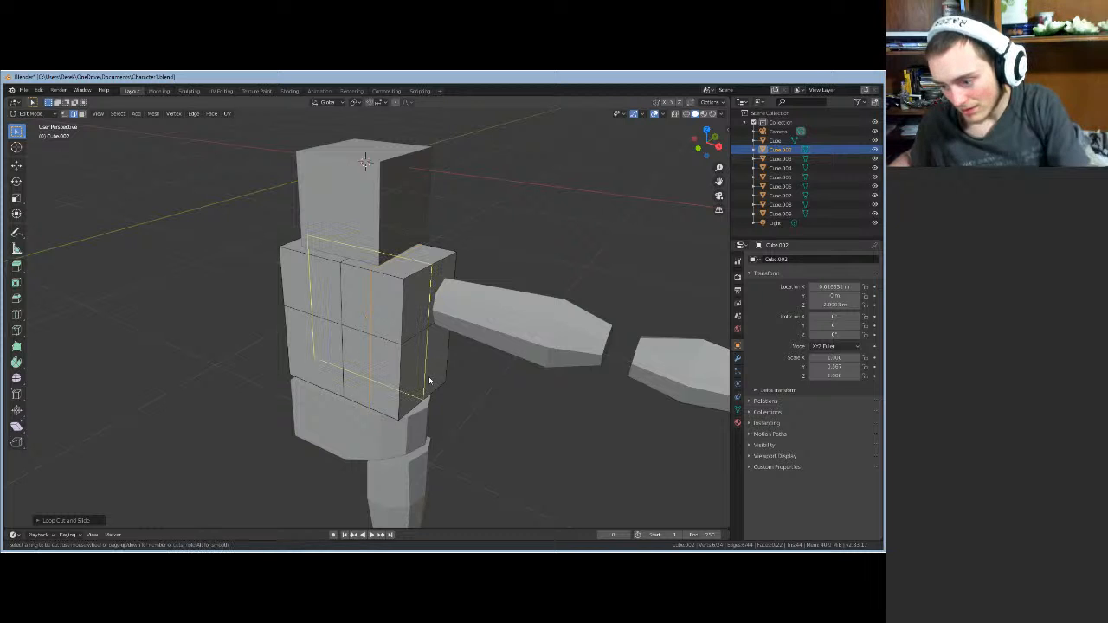
pyautogui.click(429, 381)
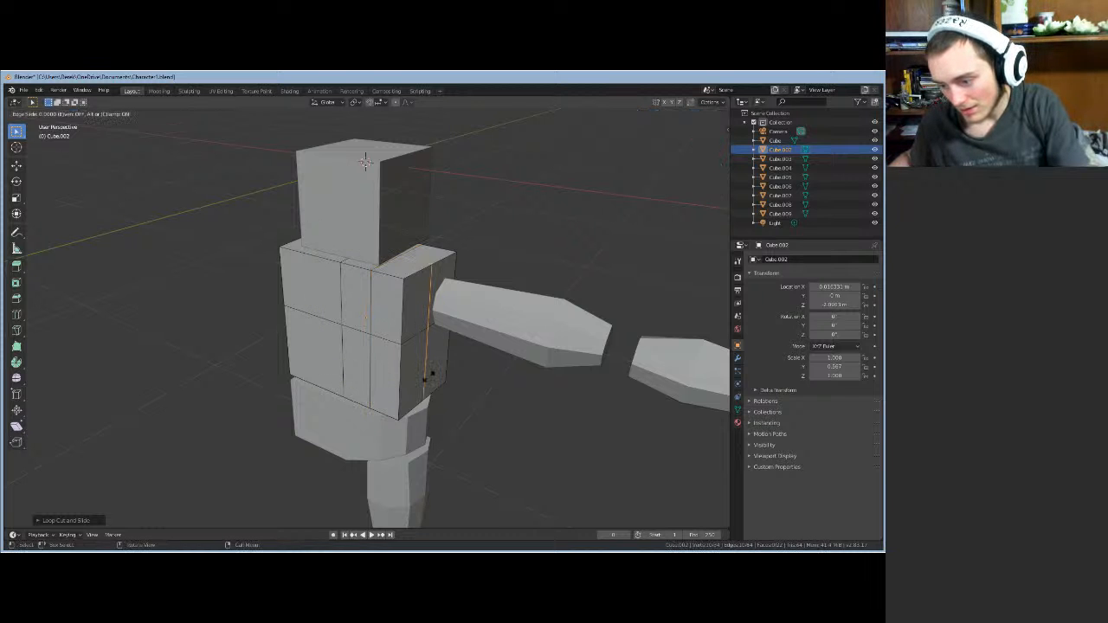
pyautogui.click(482, 437)
pyautogui.moveTo(482, 441); pyautogui.dragTo(421, 388, button='middle')
# - Pull the torso's lower front corner edge inward along Y to begin tapering the waist
pyautogui.click(404, 374)
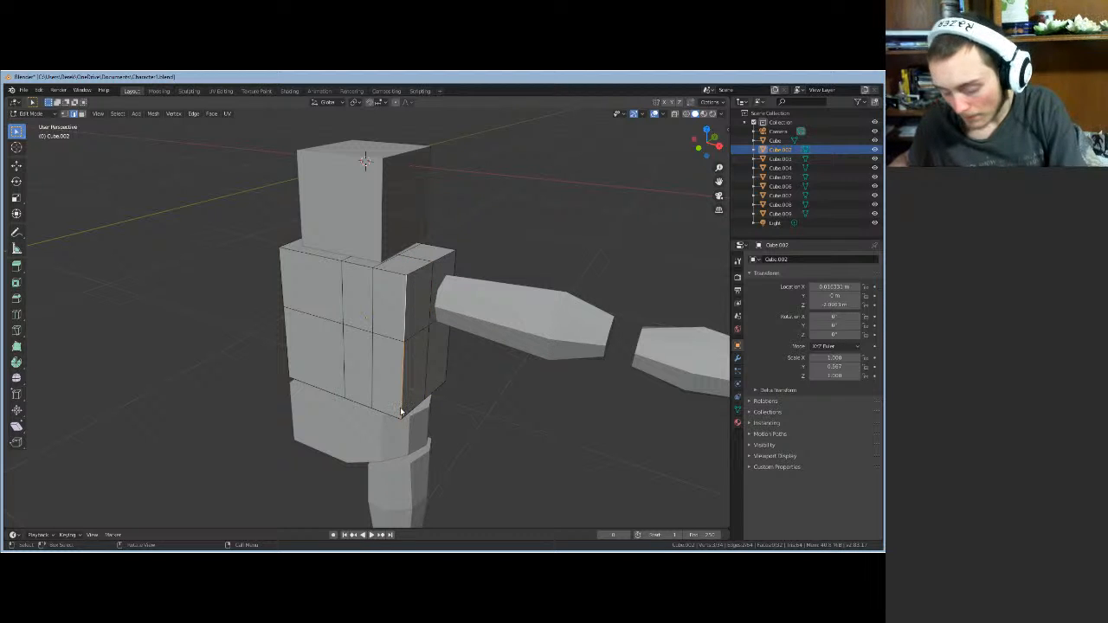
pyautogui.press('g')
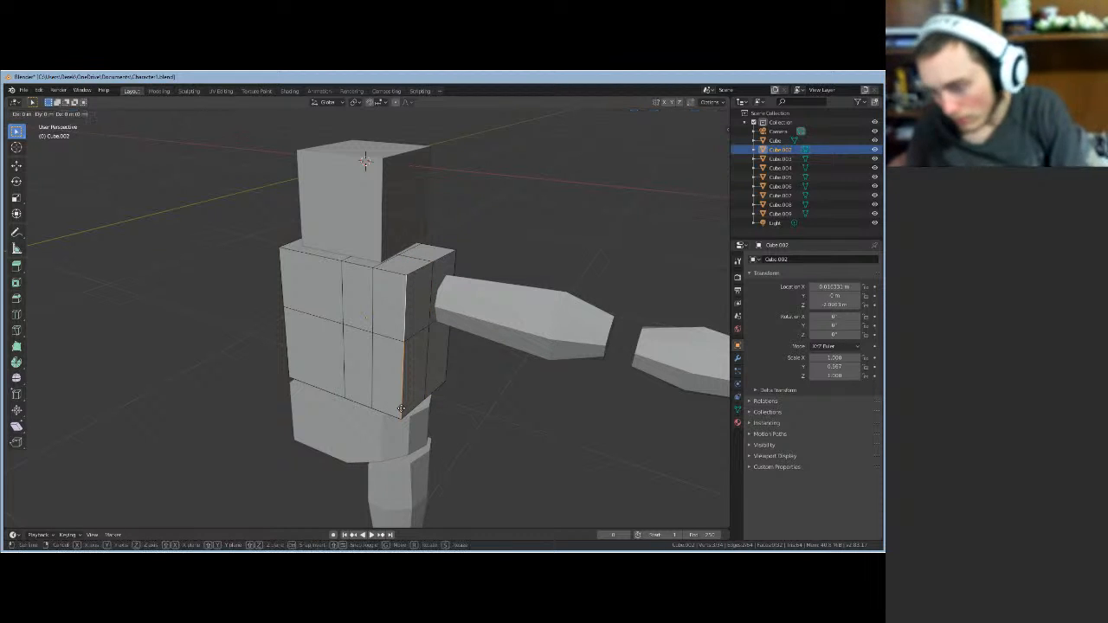
pyautogui.press('y')
pyautogui.click(409, 402)
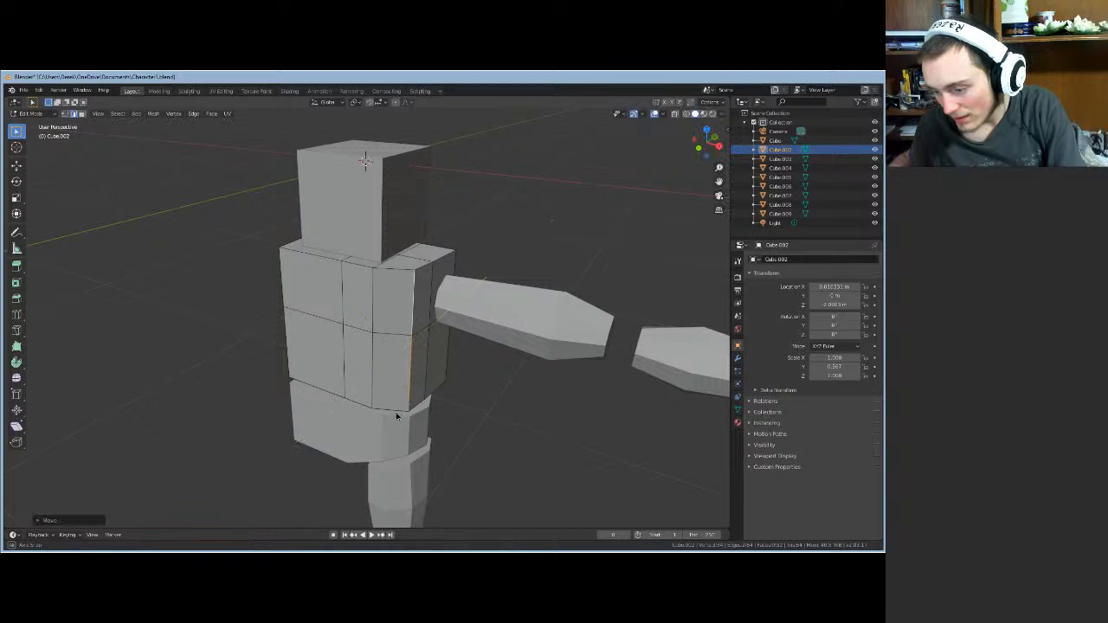
pyautogui.moveTo(407, 407); pyautogui.dragTo(506, 403, button='middle')
pyautogui.moveTo(452, 344); pyautogui.dragTo(278, 367, button='middle')
pyautogui.click(364, 366)
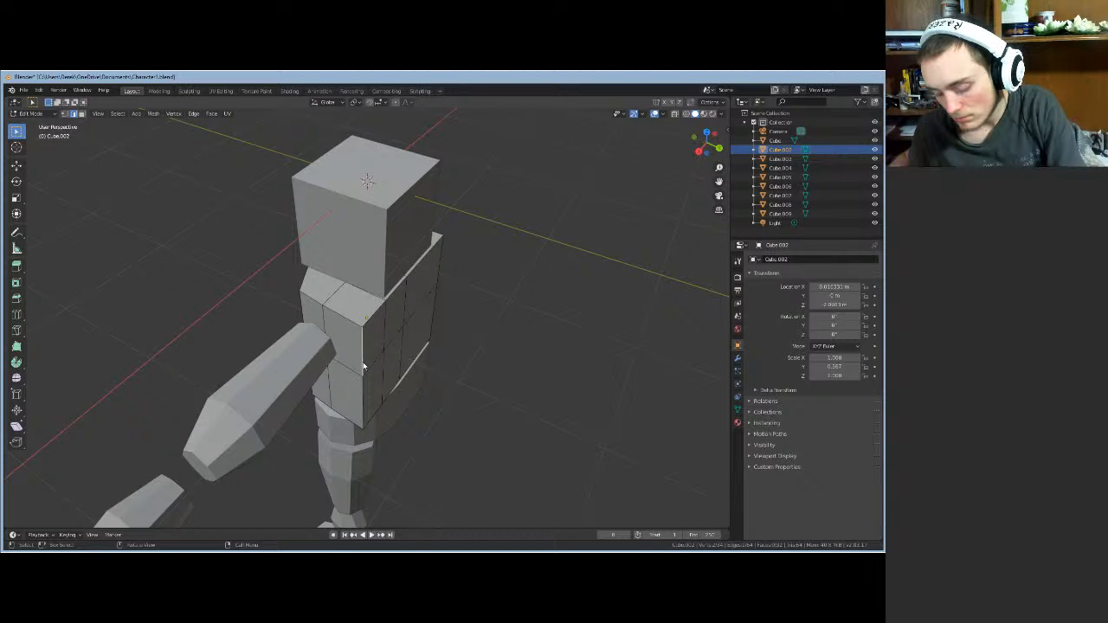
# - After cancelling a first attempt, shift a different torso edge inward along Y
pyautogui.press('g')
pyautogui.press('y')
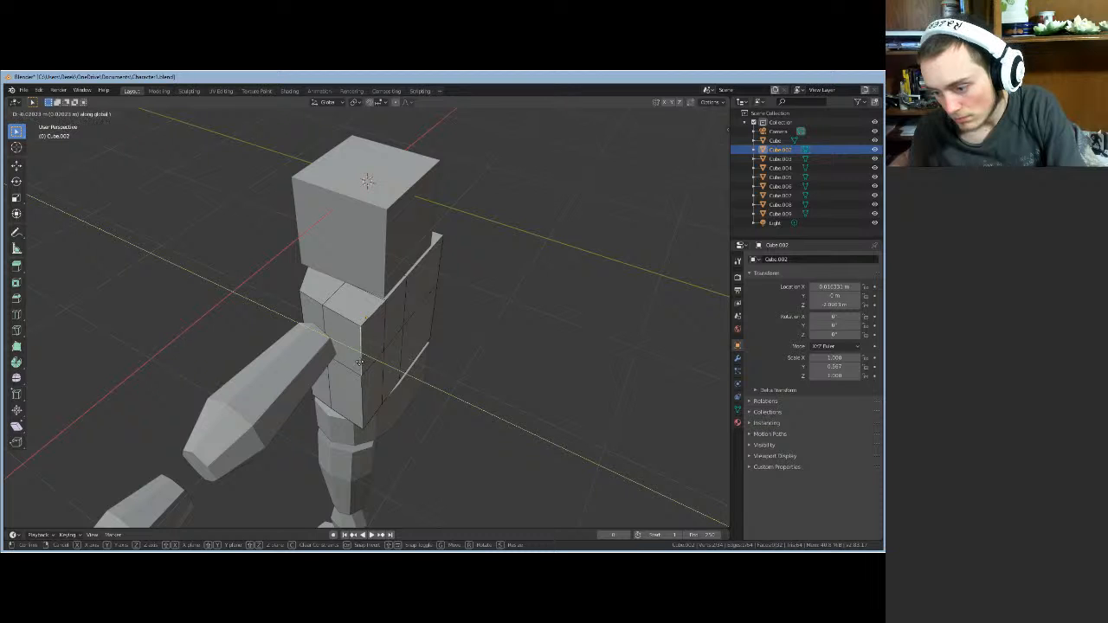
pyautogui.rightClick(364, 366)
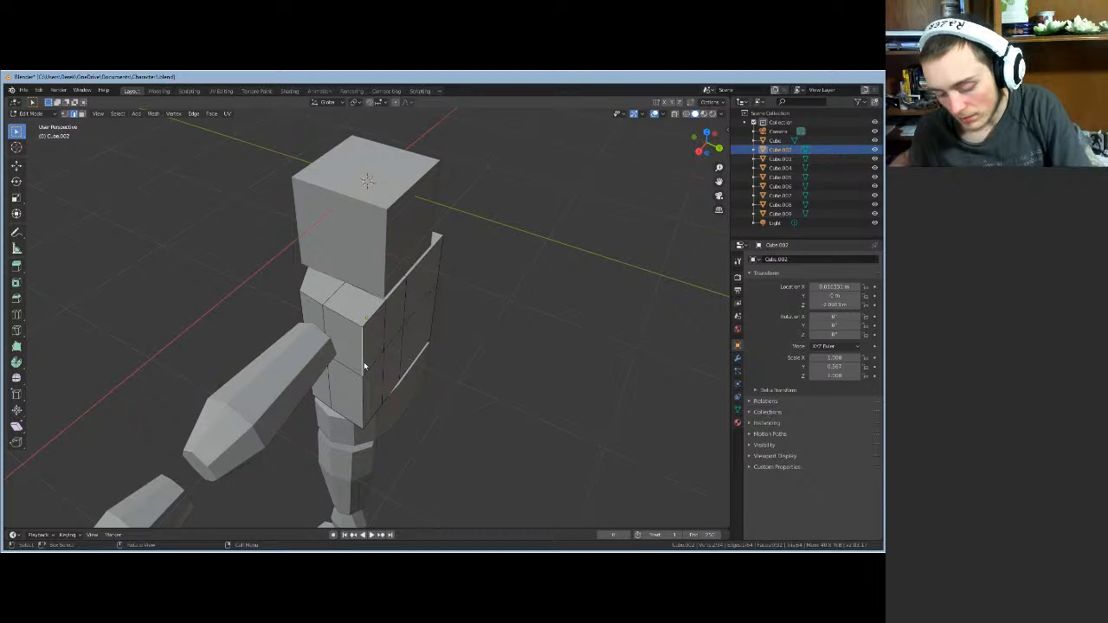
pyautogui.hotkey('ctrl', 'z')
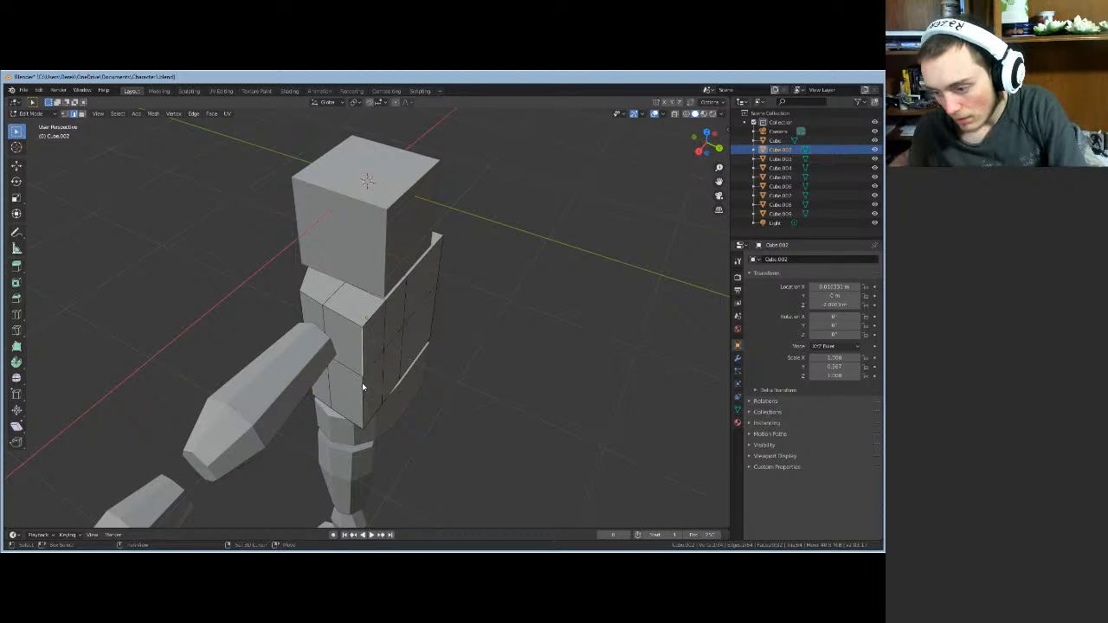
pyautogui.press('g')
pyautogui.press('y')
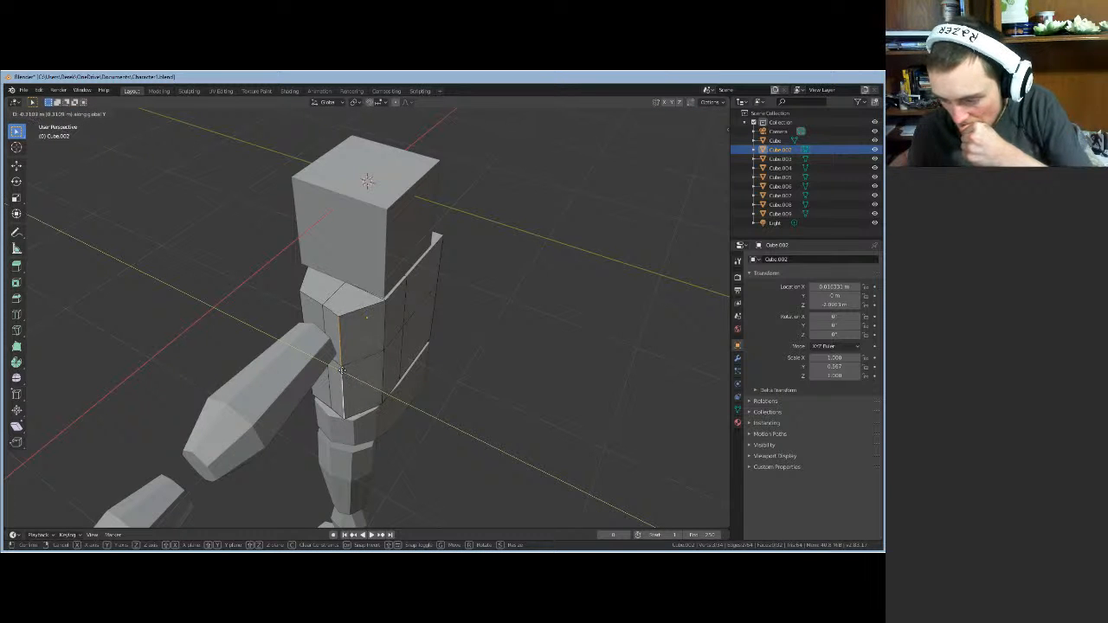
pyautogui.click(347, 372)
pyautogui.moveTo(348, 372); pyautogui.dragTo(339, 452, button='middle')
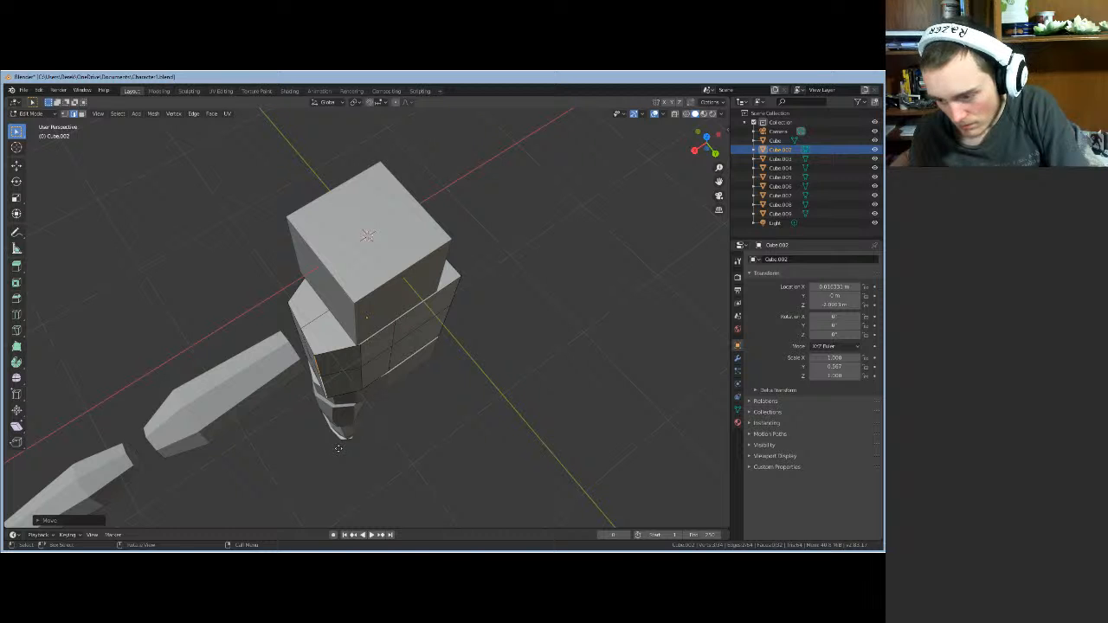
# - Shift the selected torso edges along X, then along Y, to taper the torso
pyautogui.press('g')
pyautogui.press('x')
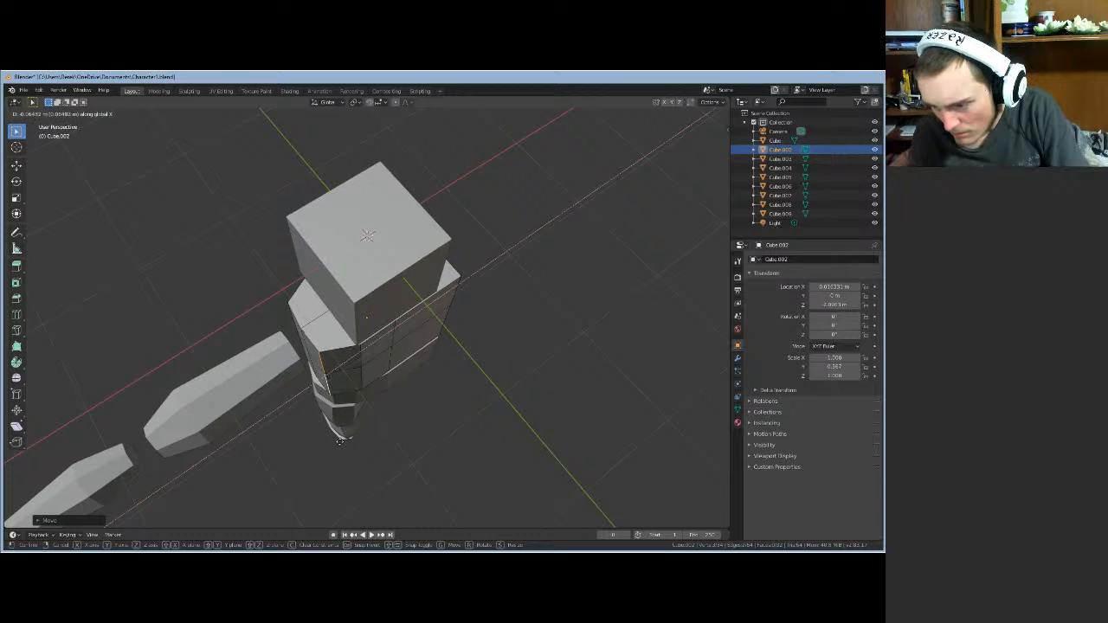
pyautogui.click(342, 442)
pyautogui.moveTo(342, 441); pyautogui.dragTo(404, 341, button='middle')
pyautogui.press('g')
pyautogui.press('y')
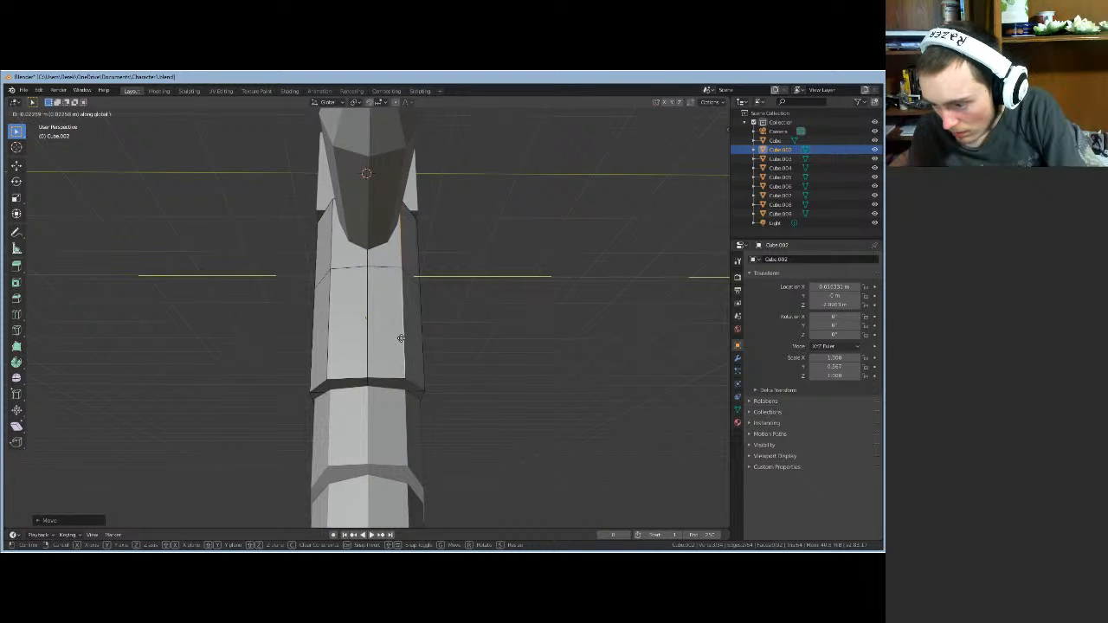
pyautogui.click(402, 342)
# - Move the selected torso edges further inward along X
pyautogui.moveTo(402, 342); pyautogui.dragTo(397, 314, button='middle')
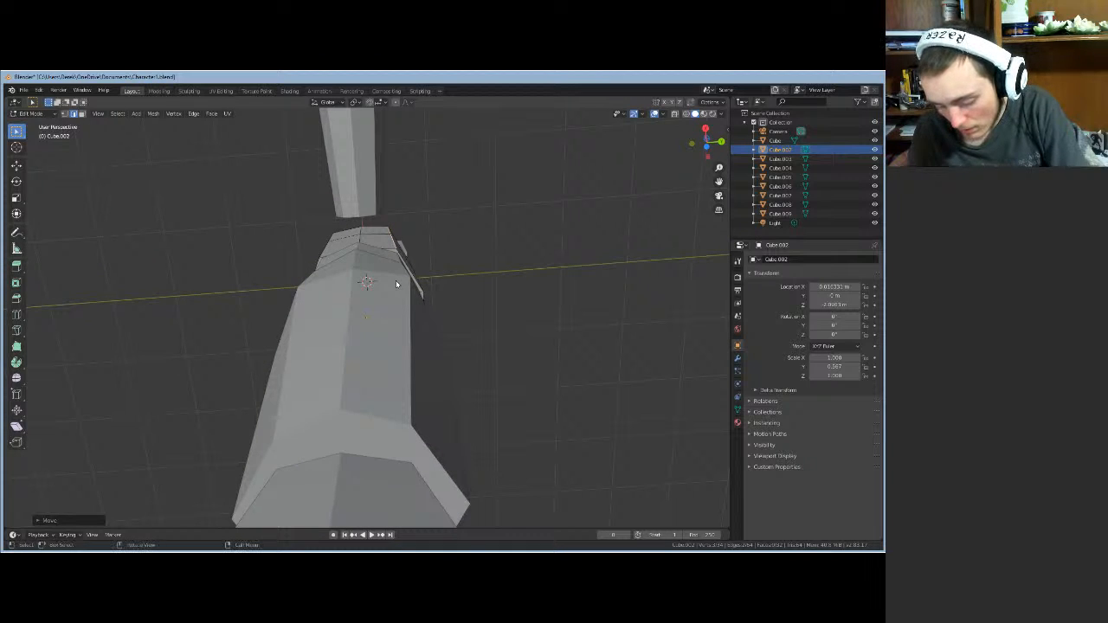
pyautogui.press('g')
pyautogui.press('x')
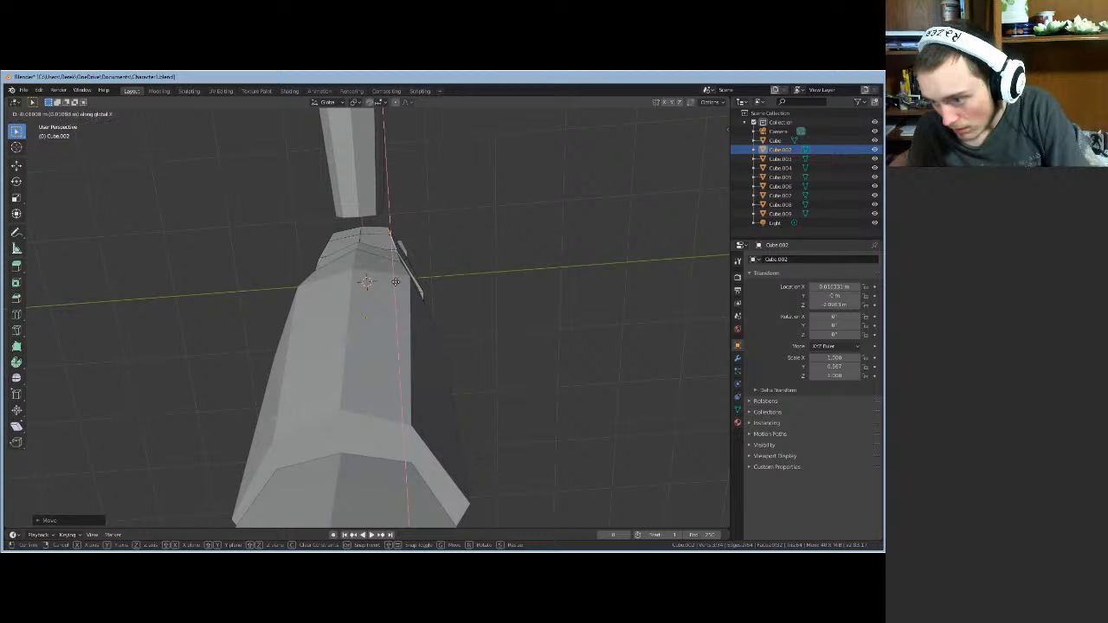
pyautogui.click(396, 284)
pyautogui.moveTo(358, 304); pyautogui.dragTo(488, 366, button='middle')
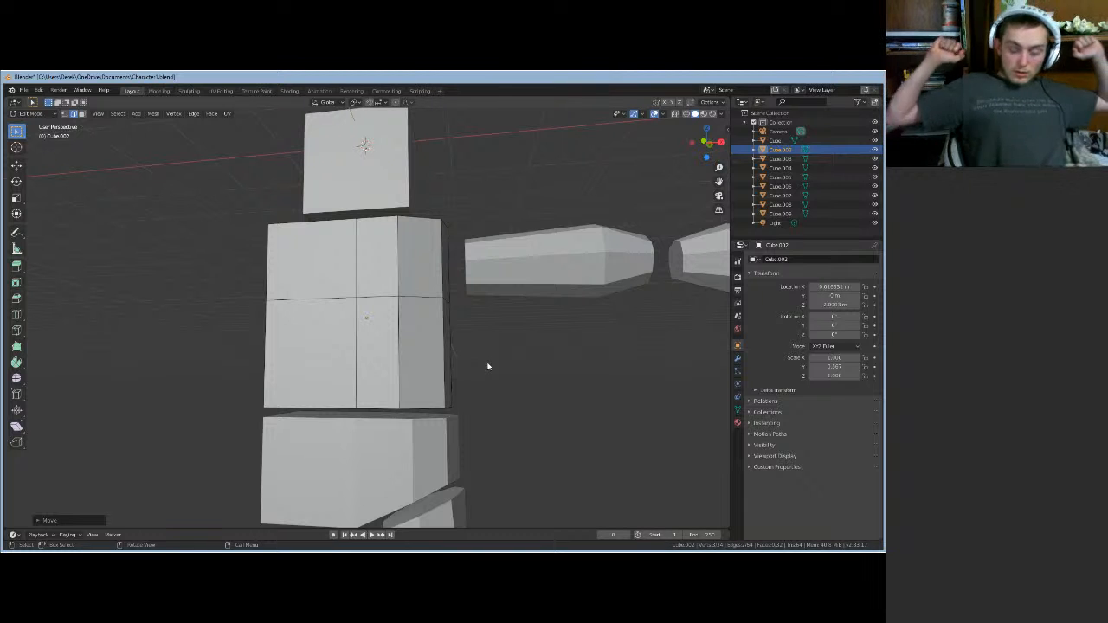
pyautogui.moveTo(482, 400); pyautogui.dragTo(409, 461, button='middle')
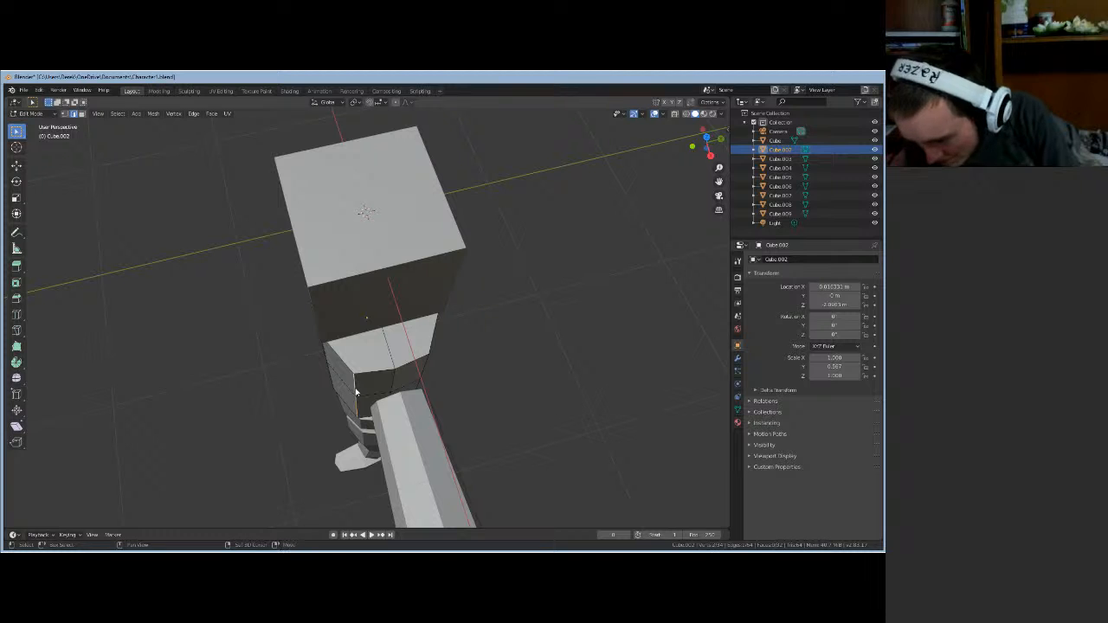
# - Nudge a torso edge about 0.03 m along Y and apply Edge Split to the selection
pyautogui.press('g')
pyautogui.press('y')
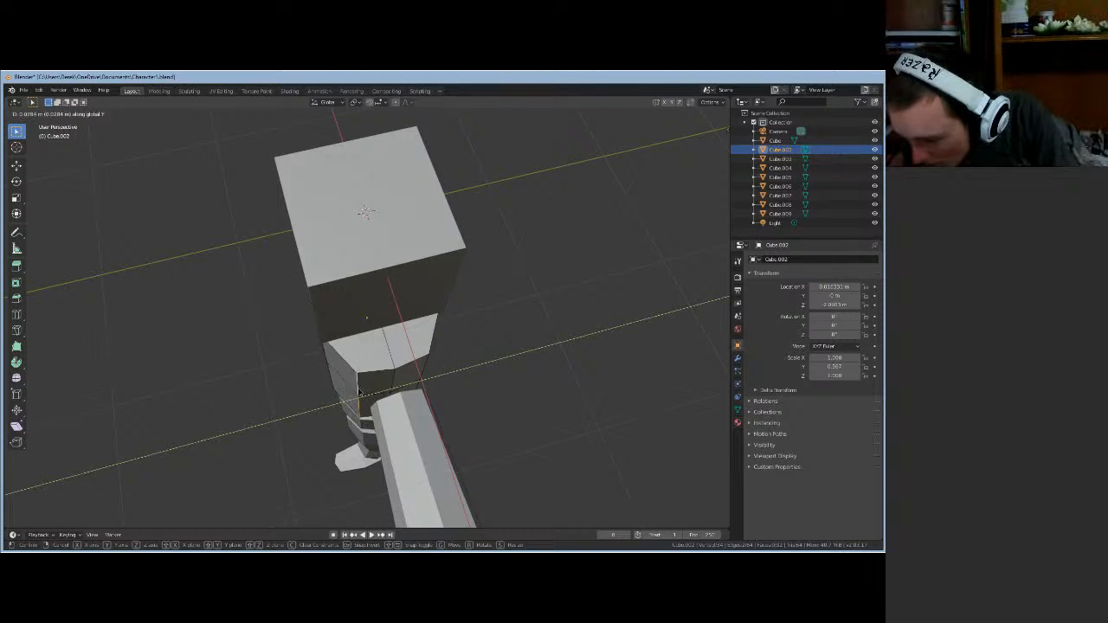
pyautogui.click(359, 392)
pyautogui.rightClick(356, 405)
pyautogui.click(356, 408)
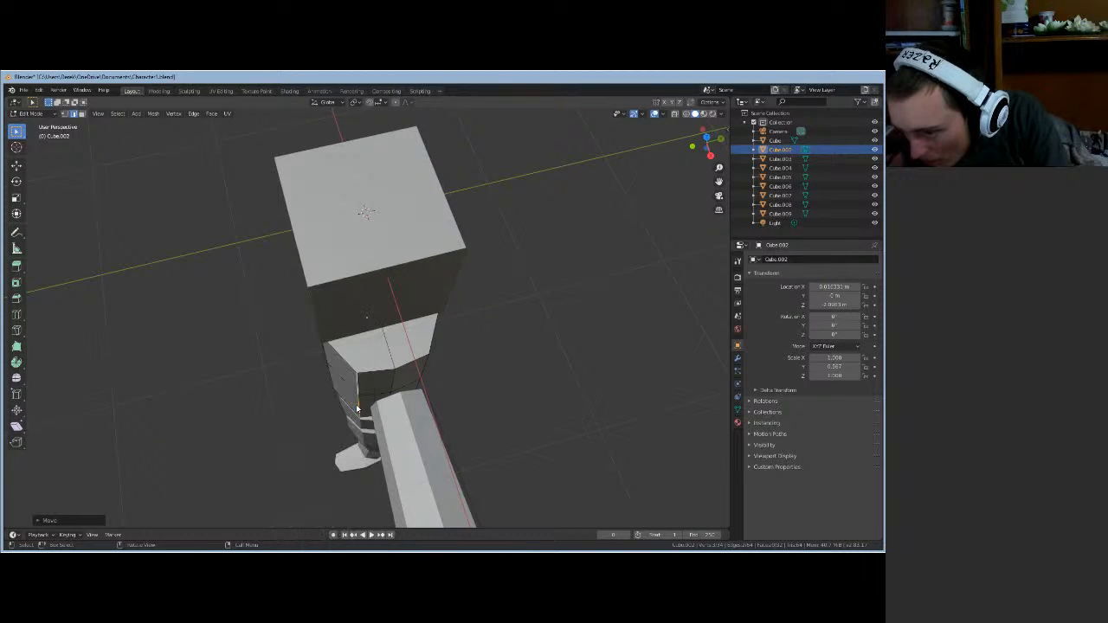
pyautogui.moveTo(341, 421); pyautogui.dragTo(422, 388, button='middle')
pyautogui.click(422, 387)
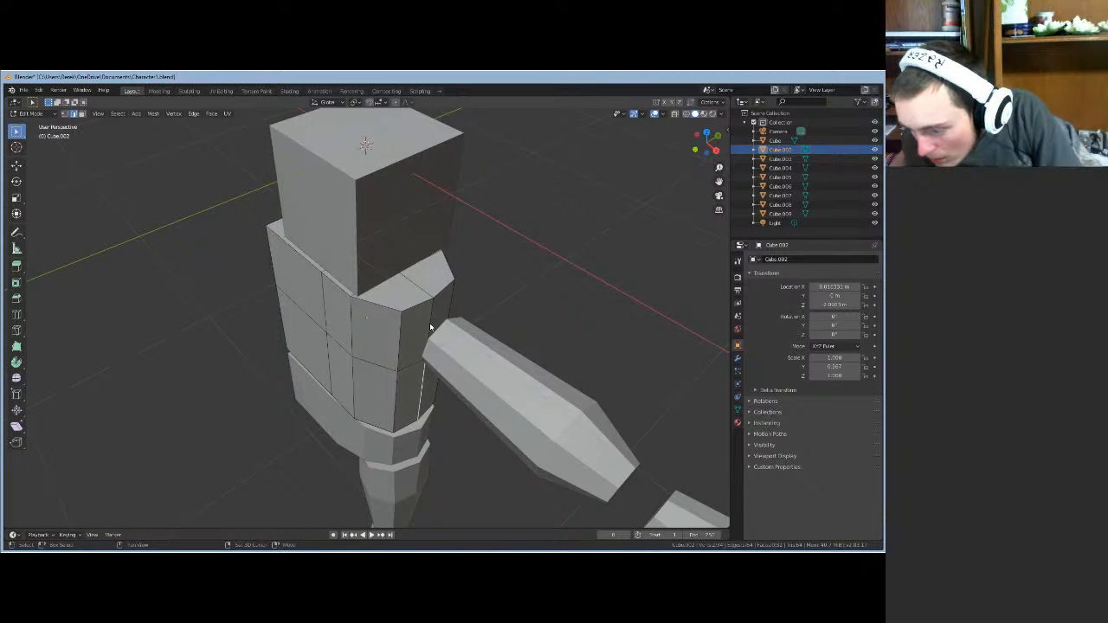
# - Orbit around the body, then move Edit Mode from the torso to the hip block Cube.005 with Alt+Q
pyautogui.moveTo(443, 475); pyautogui.dragTo(461, 456, button='middle')
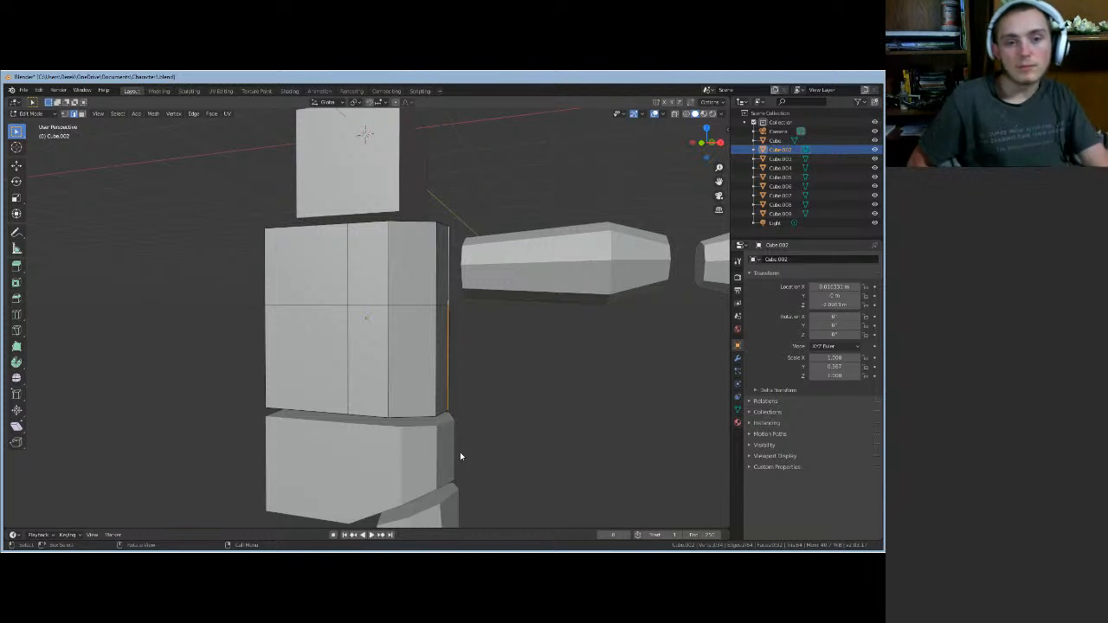
pyautogui.moveTo(459, 465); pyautogui.dragTo(400, 134, button='middle')
pyautogui.moveTo(401, 525); pyautogui.dragTo(399, 463, button='middle')
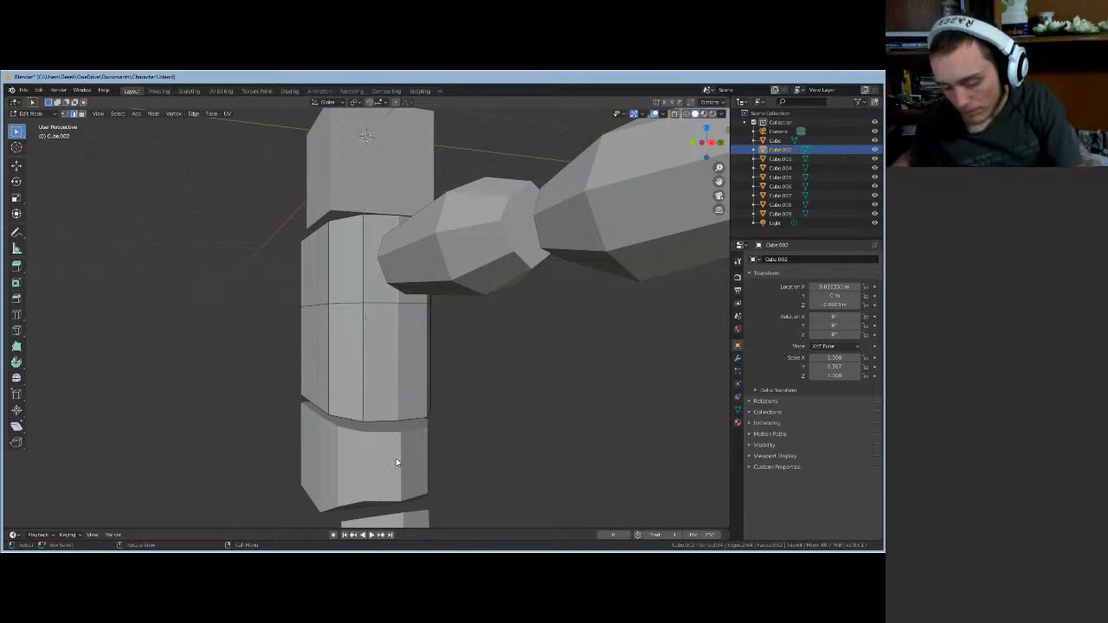
pyautogui.hotkey('alt', 'q')
pyautogui.click(396, 460)
pyautogui.moveTo(442, 461); pyautogui.dragTo(93, 134, button='middle')
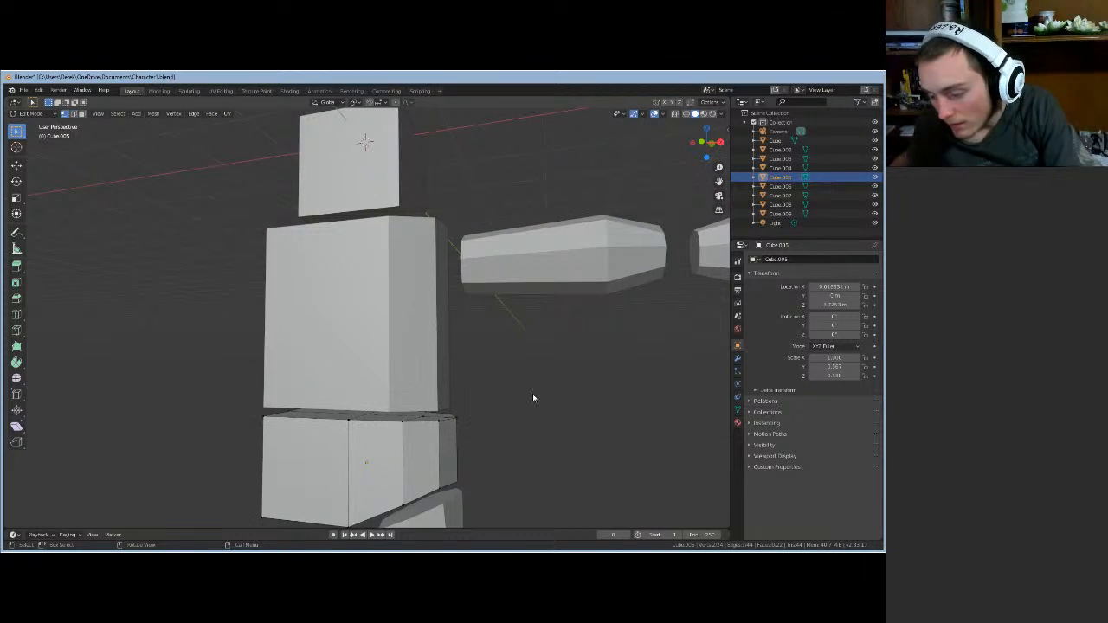
# - Shift the hip block's selected corner along Y
pyautogui.moveTo(522, 455)
pyautogui.mouseDown(button='middle')
pyautogui.moveTo(522, 485)
pyautogui.moveTo(502, 510)
pyautogui.moveTo(479, 503)
pyautogui.moveTo(515, 448)
pyautogui.mouseUp(button='middle')
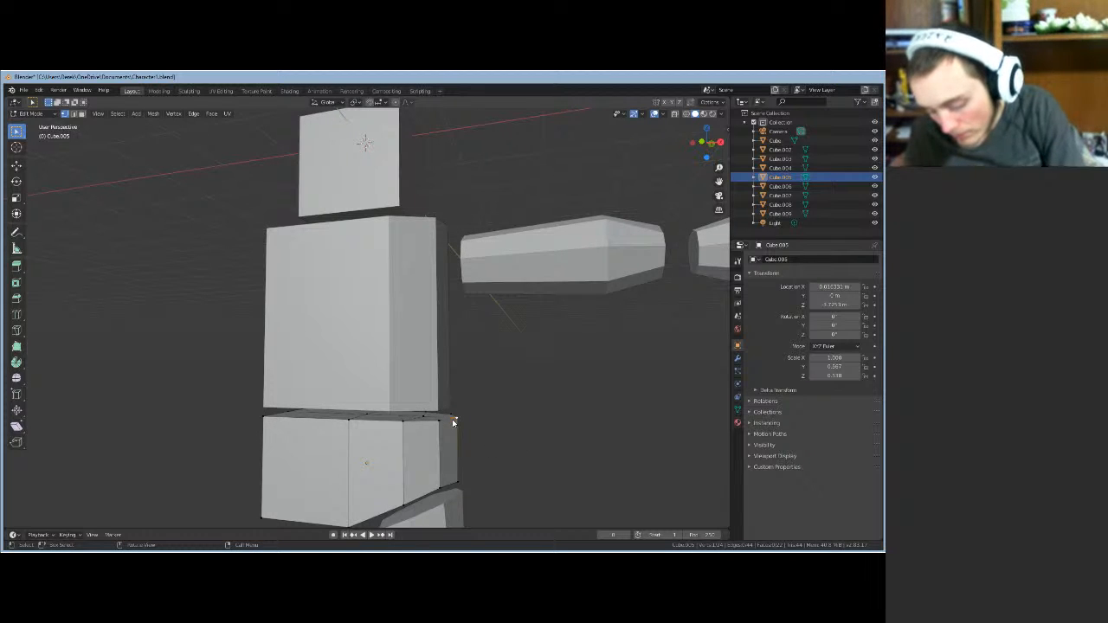
pyautogui.press('g')
pyautogui.press('y')
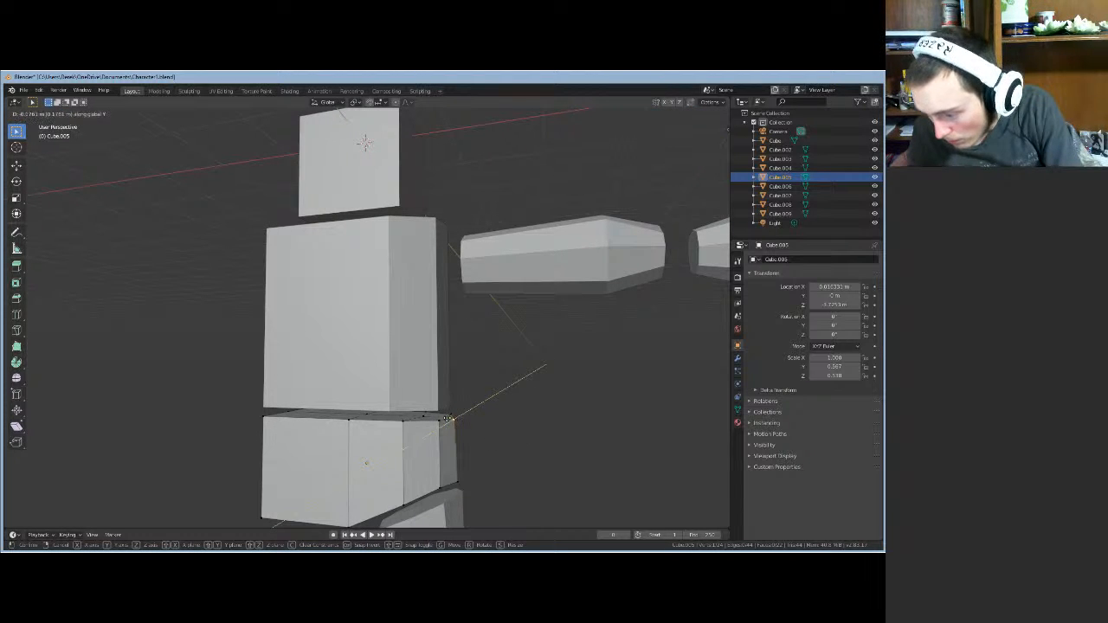
pyautogui.click(445, 418)
# - Slide the hip's side vertices along X in two passes to sit under the torso, then exit Edit Mode
pyautogui.moveTo(453, 420); pyautogui.dragTo(433, 431, button='middle')
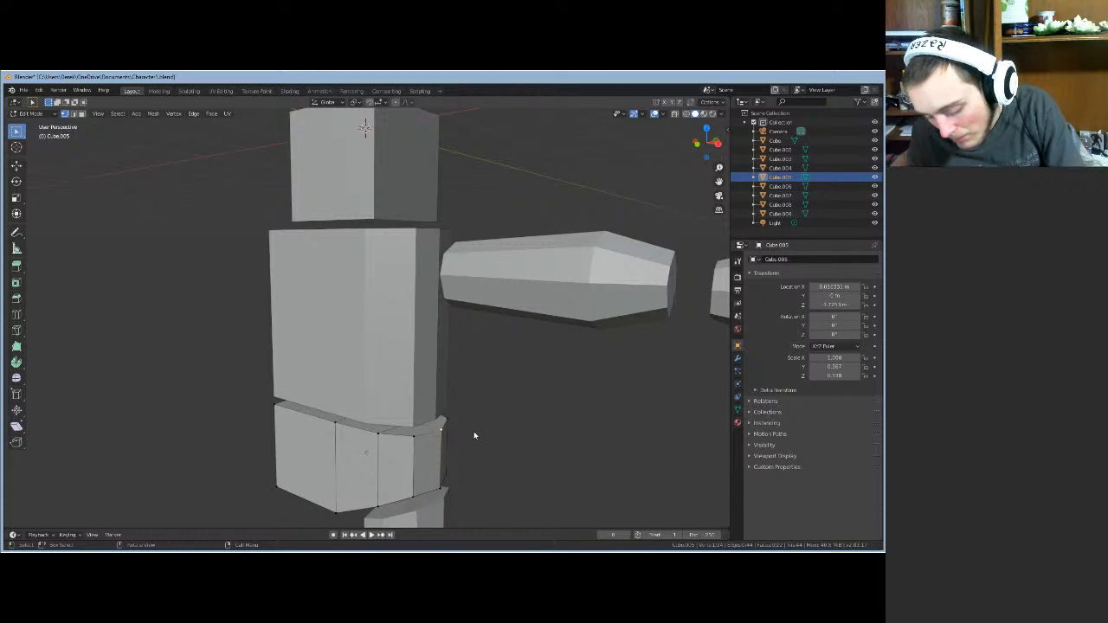
pyautogui.press('g')
pyautogui.press('x')
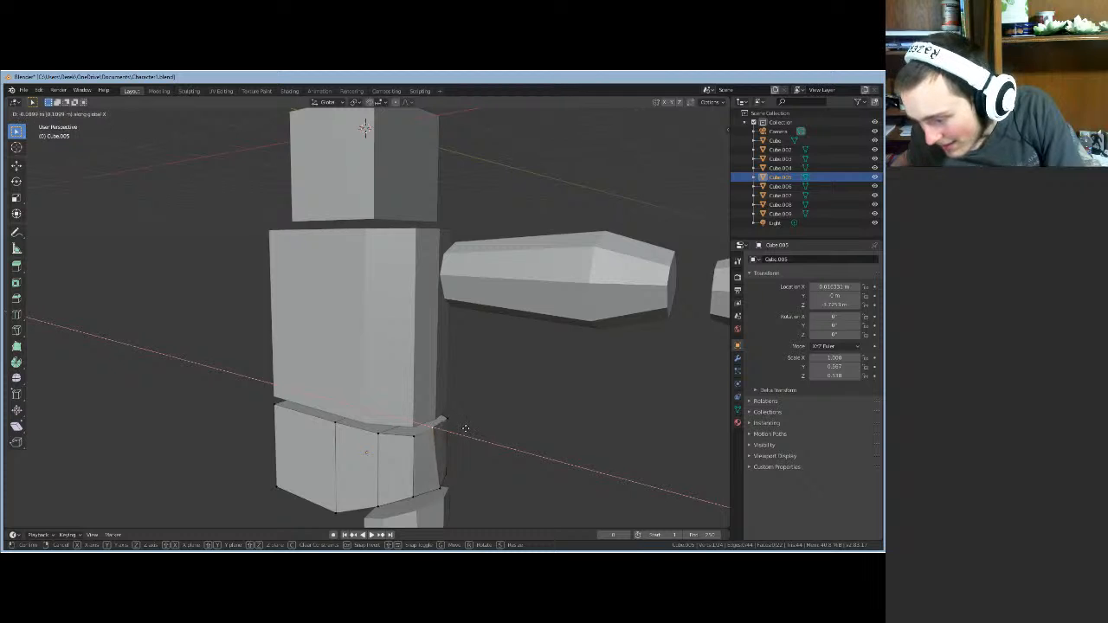
pyautogui.click(468, 431)
pyautogui.moveTo(468, 430); pyautogui.dragTo(501, 411, button='middle')
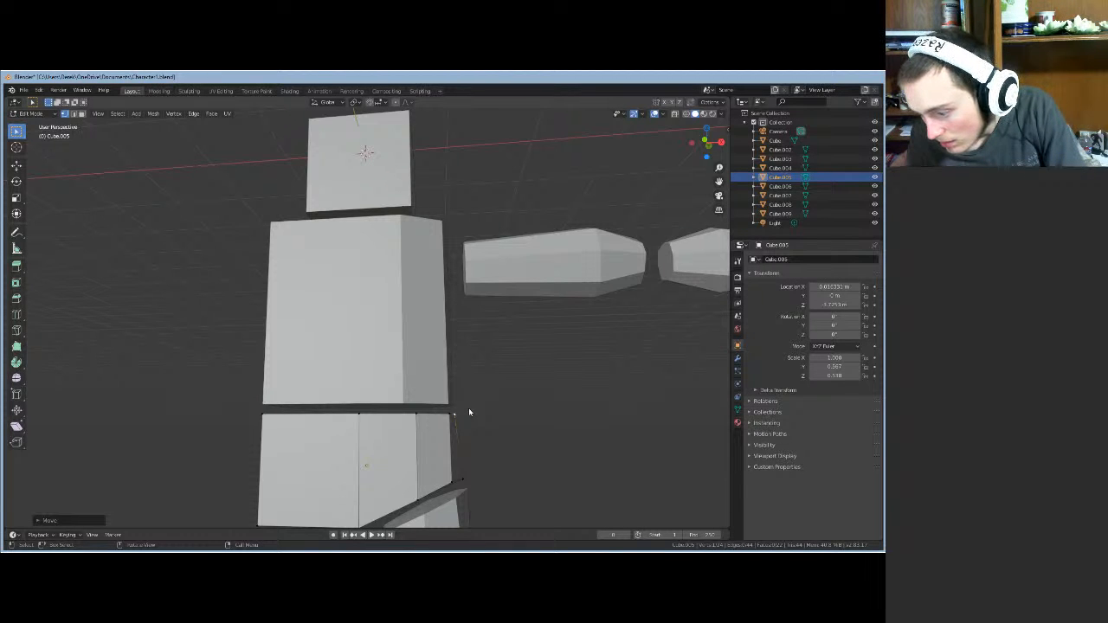
pyautogui.press('g')
pyautogui.press('x')
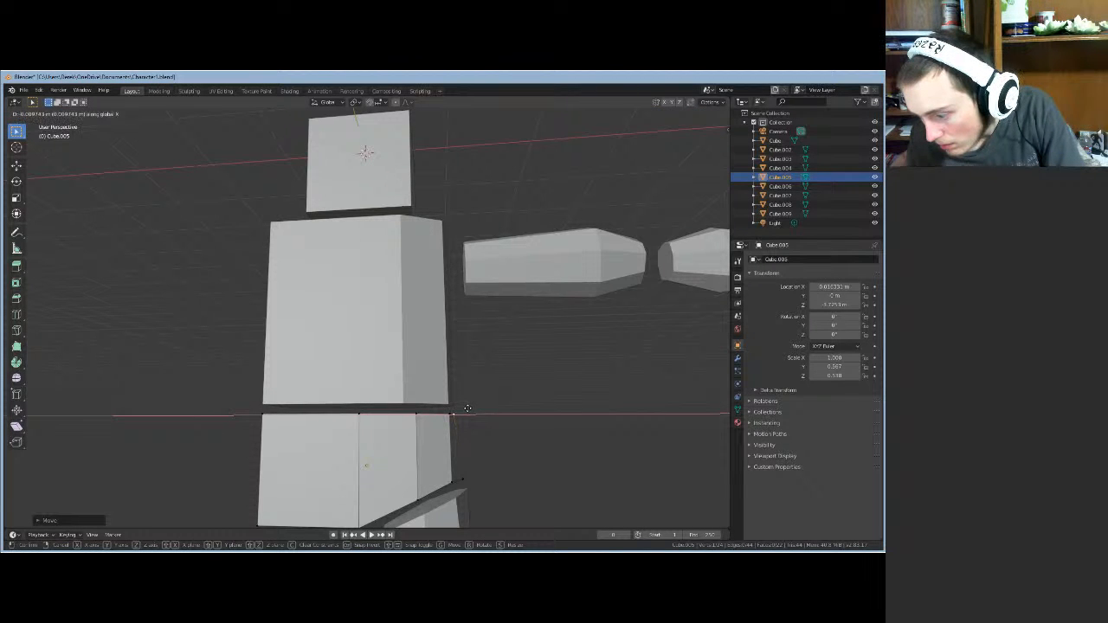
pyautogui.click(469, 408)
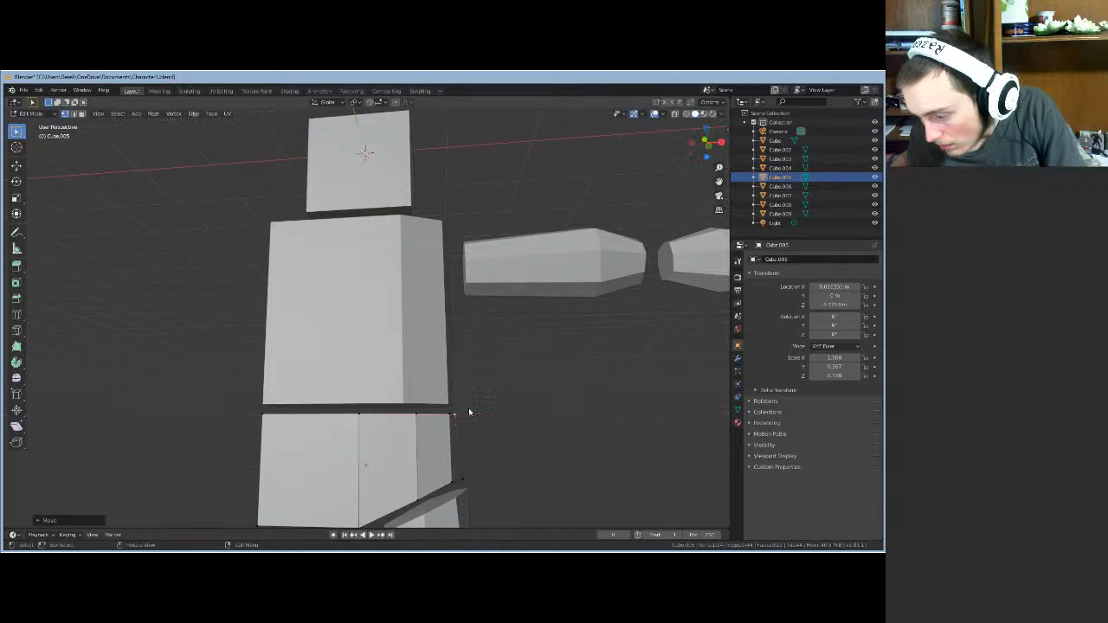
pyautogui.moveTo(469, 408); pyautogui.dragTo(472, 398, button='middle')
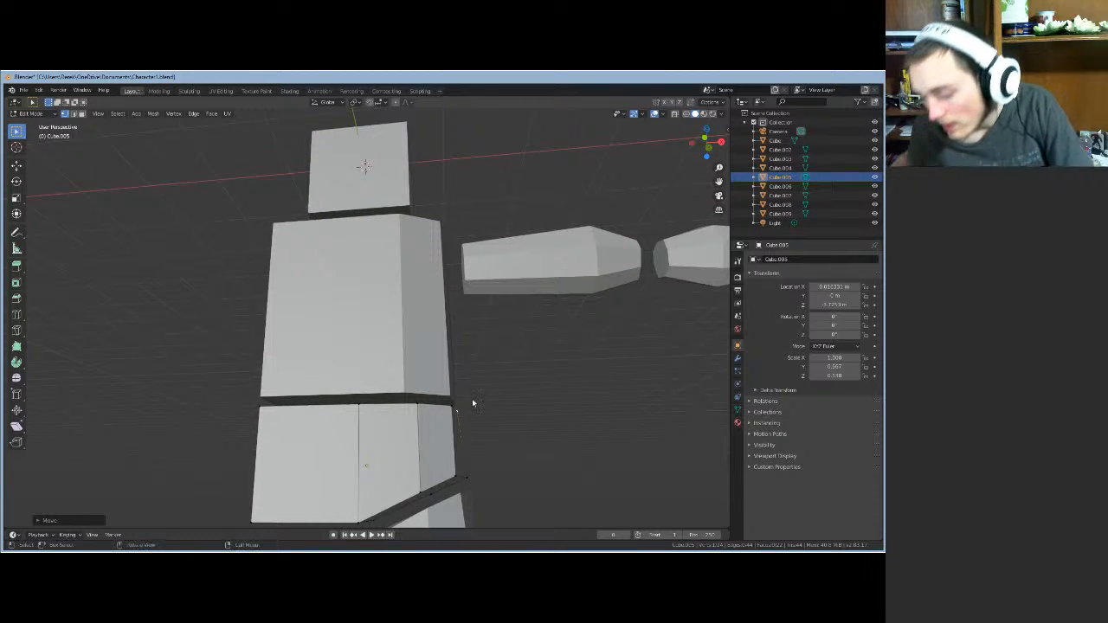
pyautogui.press('Tab')
# - In the leg piece's Edit Mode, slide its top edge along X to meet the hip
pyautogui.click(471, 502)
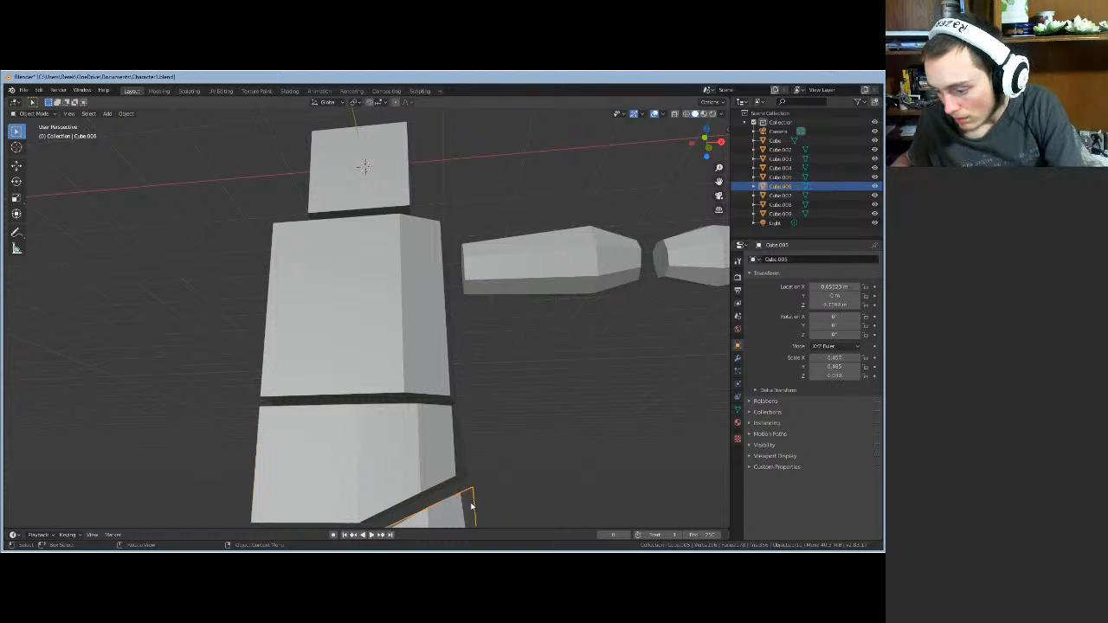
pyautogui.press('Tab')
pyautogui.moveTo(495, 490); pyautogui.dragTo(466, 493, button='middle')
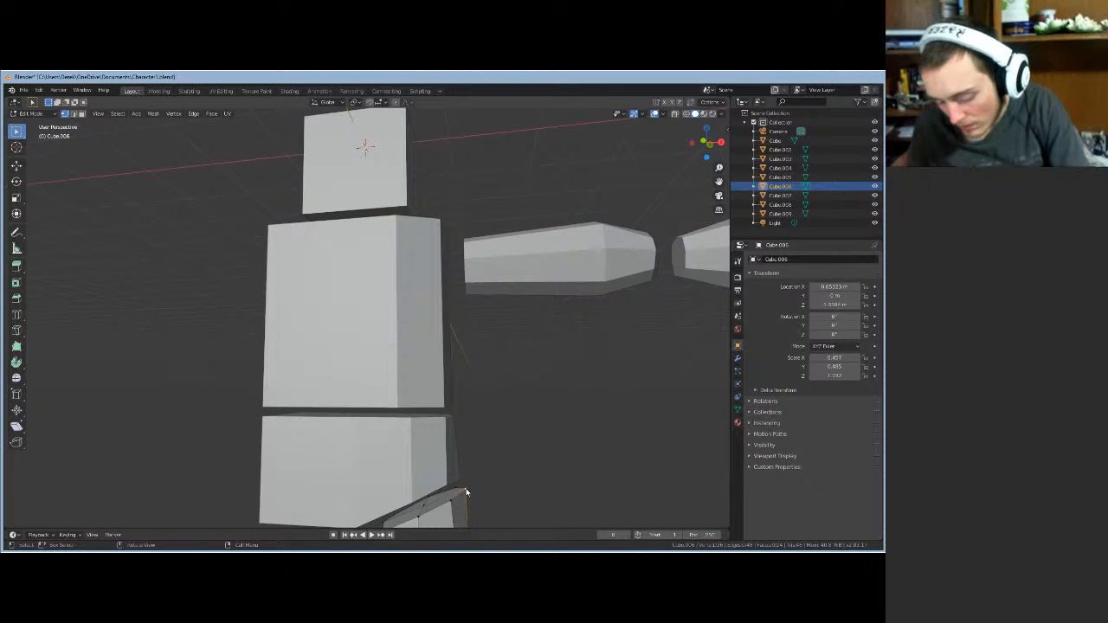
pyautogui.press('g')
pyautogui.press('x')
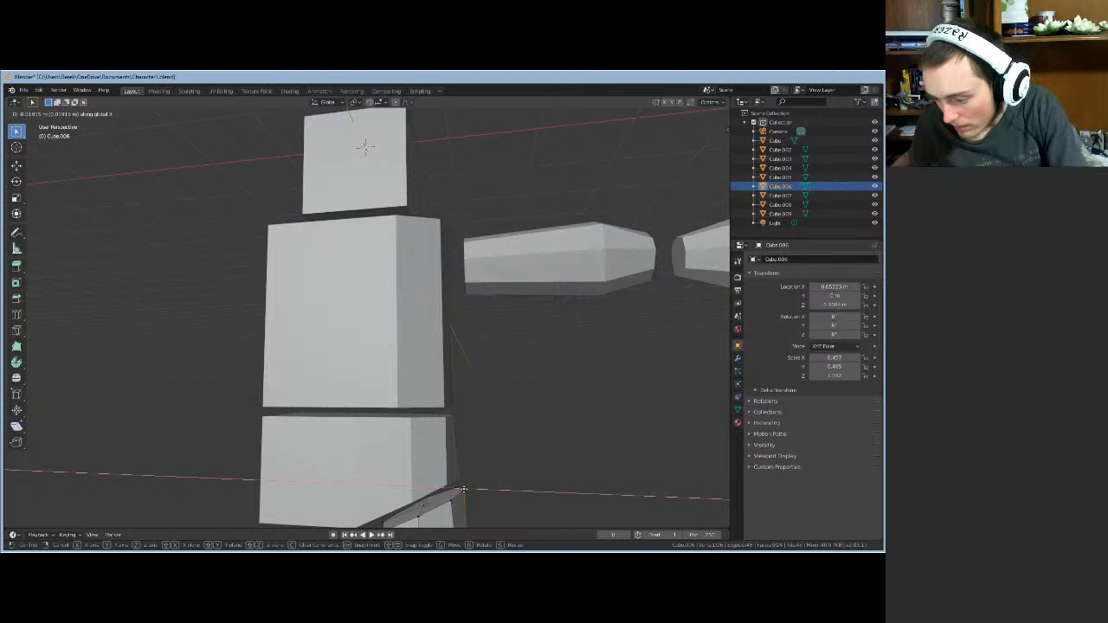
pyautogui.click(464, 491)
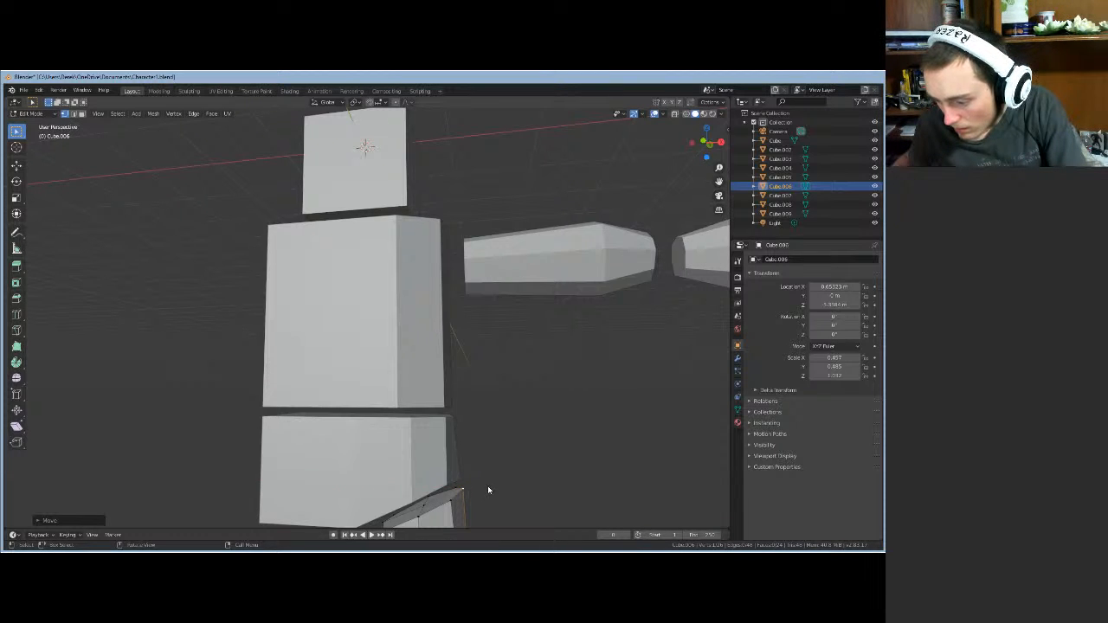
pyautogui.moveTo(487, 491); pyautogui.dragTo(498, 470, button='middle')
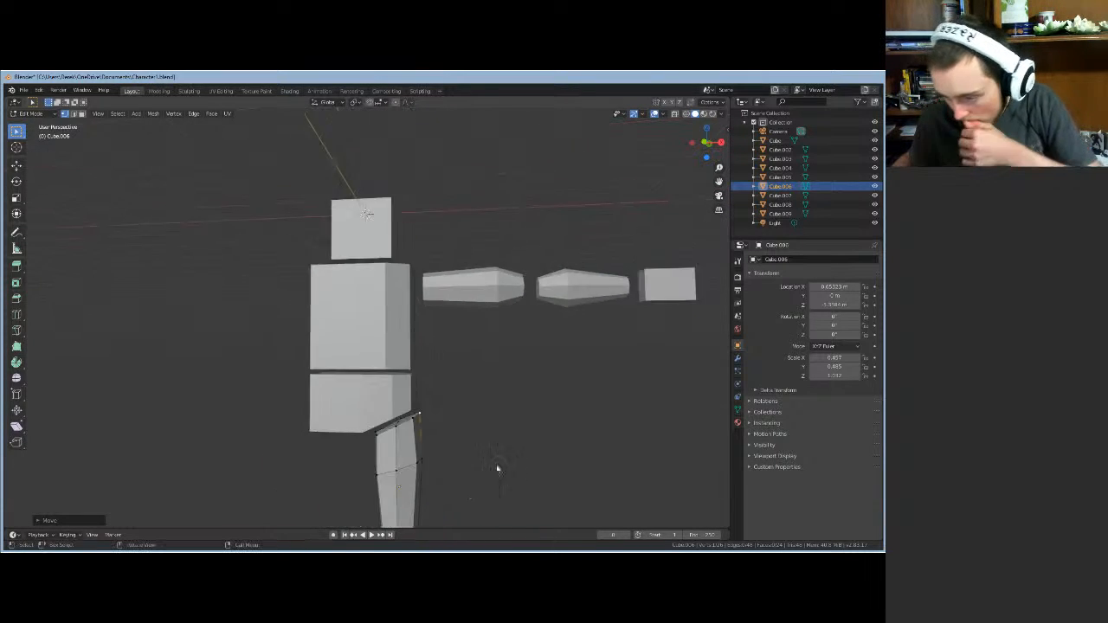
pyautogui.scroll(-2, 498, 469)
pyautogui.moveTo(457, 425); pyautogui.dragTo(359, 287, button='middle')
pyautogui.scroll(2, 359, 311)
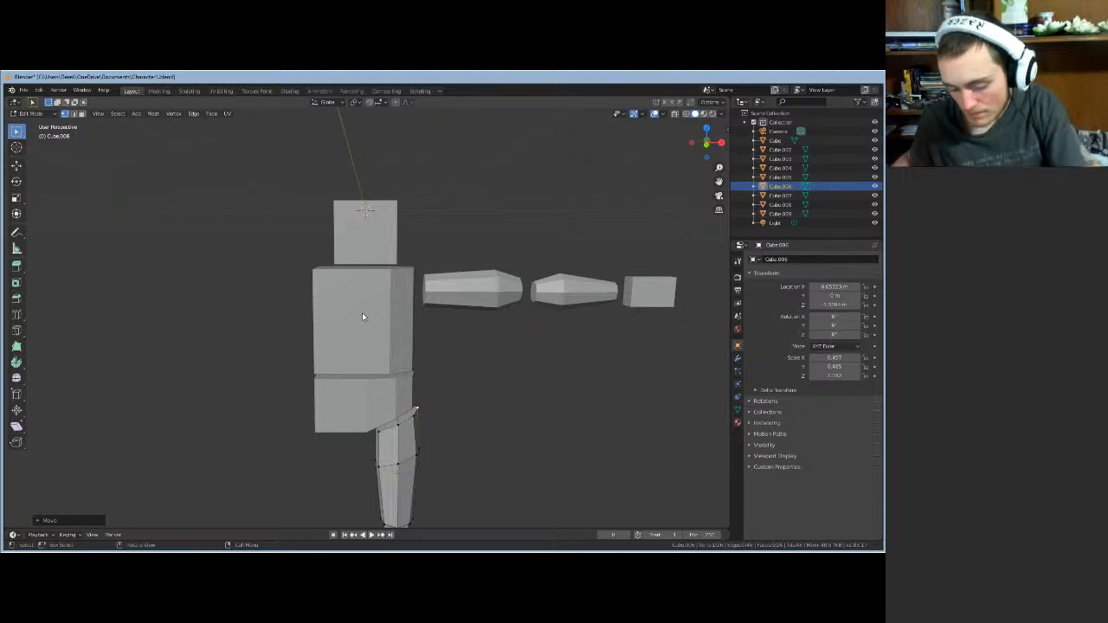
# - Leave the leg piece and enter Edit Mode on the torso block Cube.002
pyautogui.press('Tab')
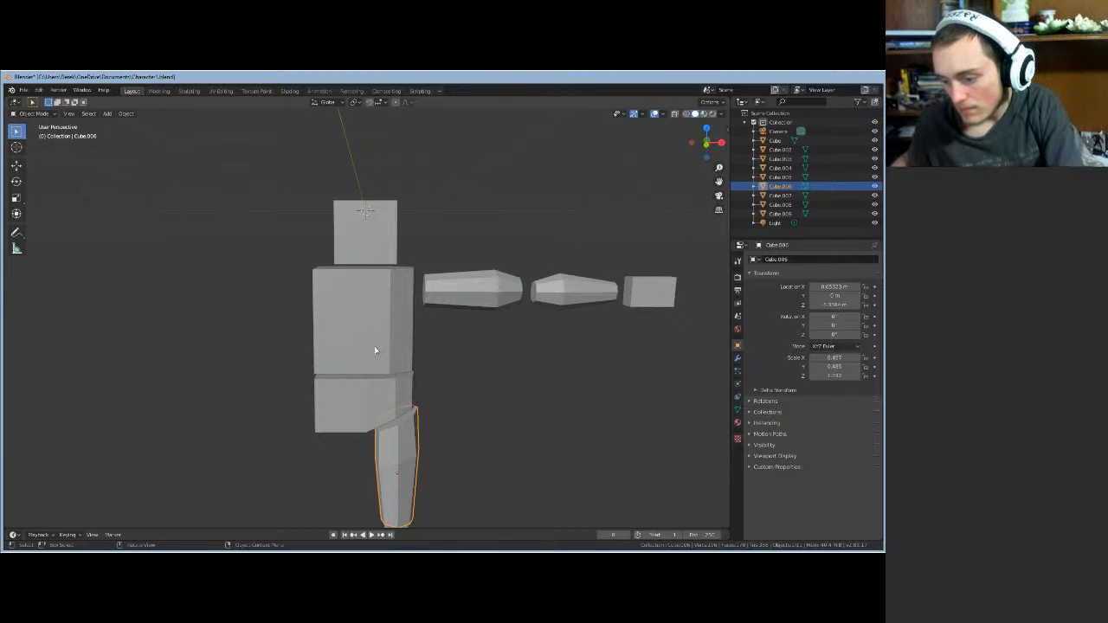
pyautogui.click(374, 348)
pyautogui.press('Tab')
# - Select the torso's bottom edge in edge mode, then switch to face selection
pyautogui.scroll(2, 425, 344)
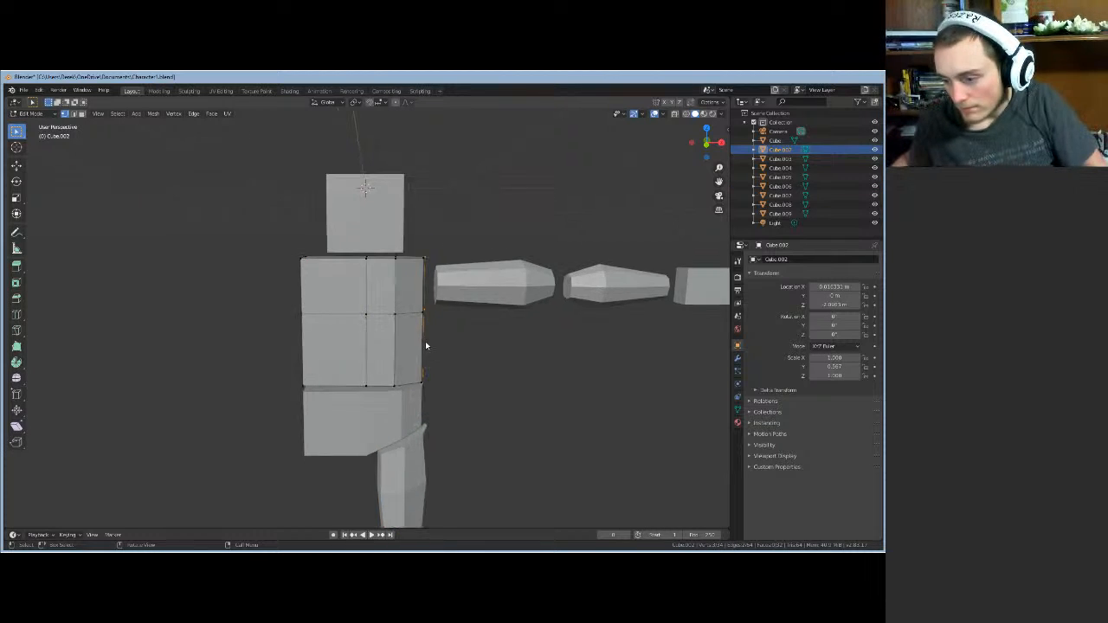
pyautogui.click(73, 113)
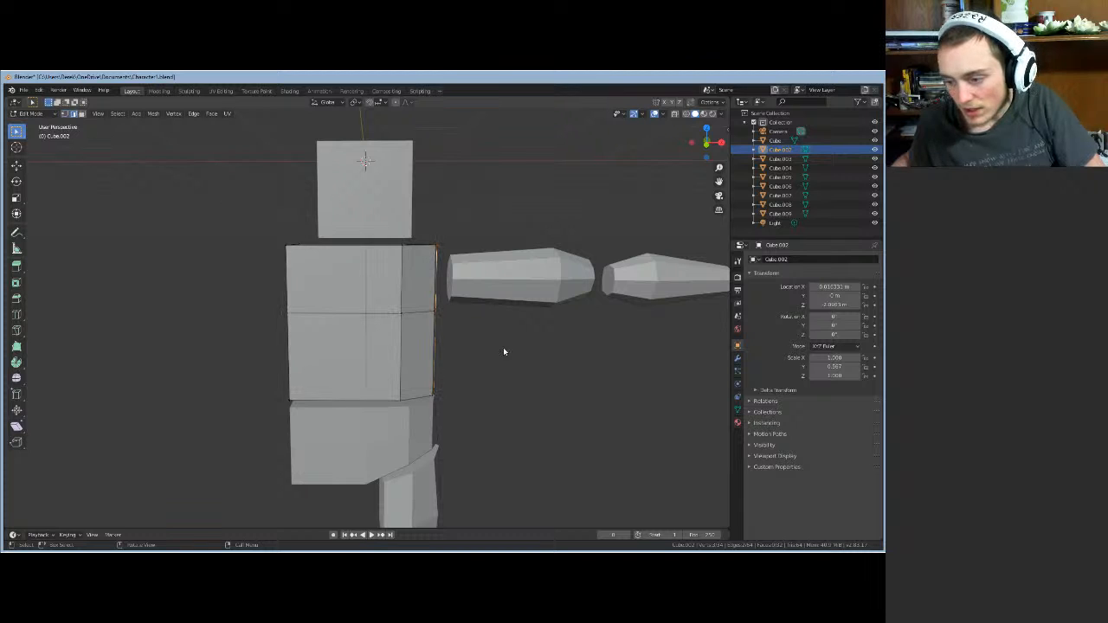
pyautogui.moveTo(343, 360)
pyautogui.mouseDown(button='middle')
pyautogui.moveTo(322, 355)
pyautogui.moveTo(334, 358)
pyautogui.mouseUp(button='middle')
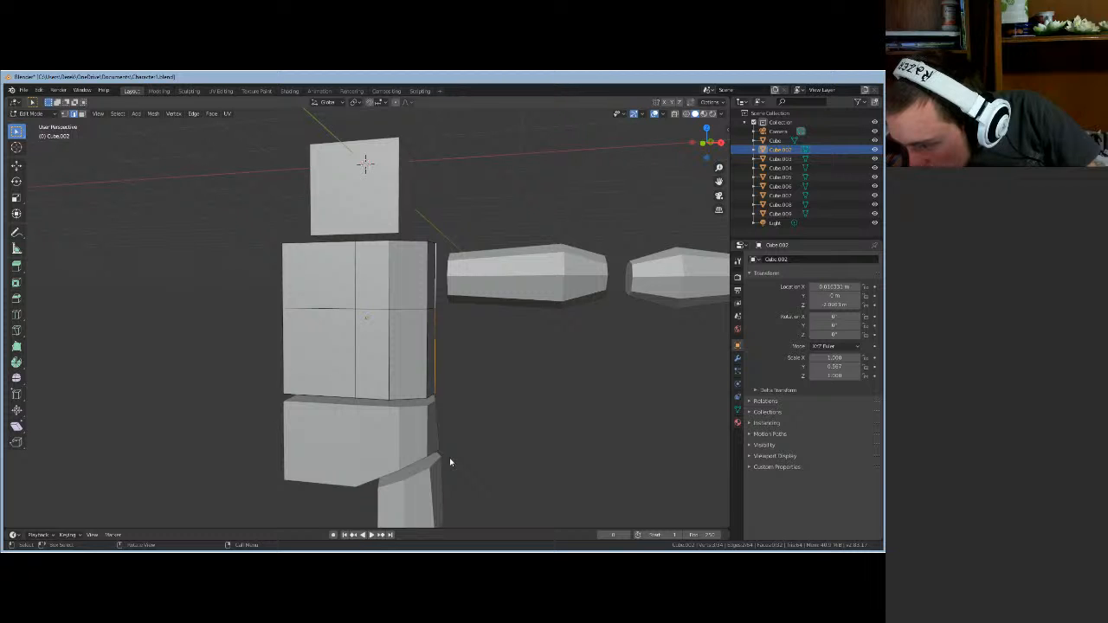
pyautogui.moveTo(450, 462)
pyautogui.mouseDown(button='middle')
pyautogui.moveTo(397, 433)
pyautogui.moveTo(415, 363)
pyautogui.moveTo(427, 425)
pyautogui.moveTo(477, 421)
pyautogui.moveTo(431, 420)
pyautogui.moveTo(442, 444)
pyautogui.mouseUp(button='middle')
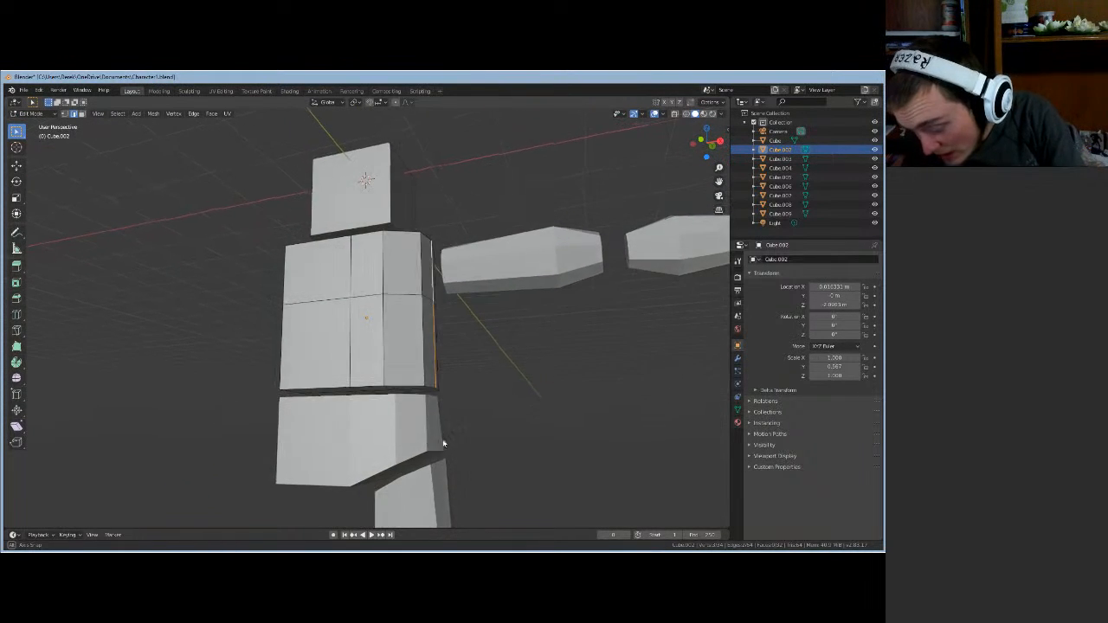
pyautogui.keyDown('shift'); pyautogui.click(389, 395); pyautogui.keyUp('shift')
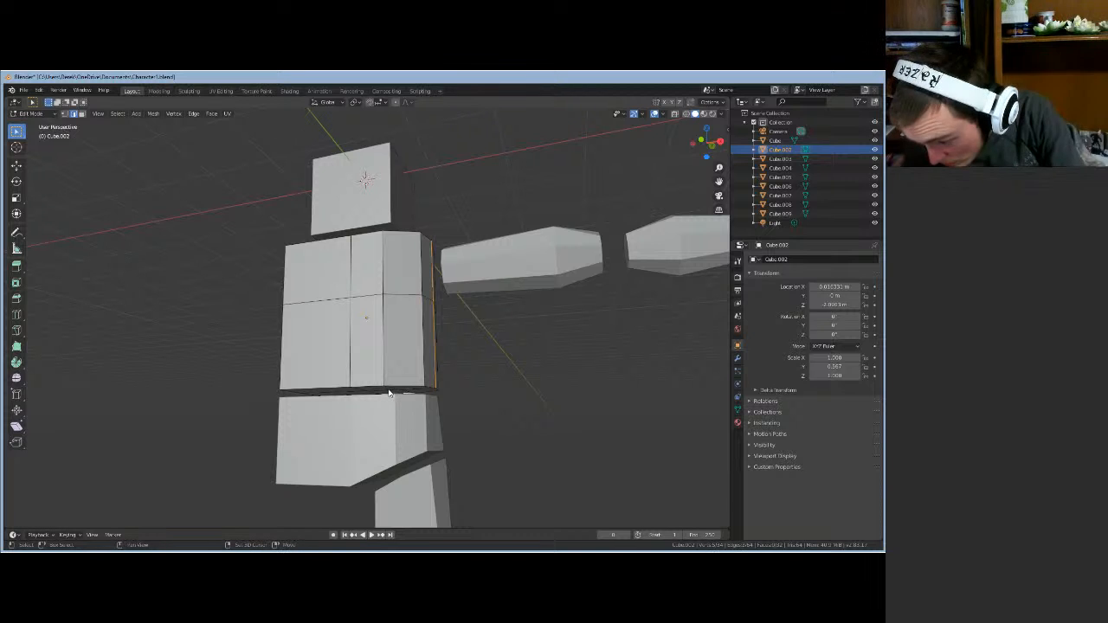
pyautogui.click(81, 113)
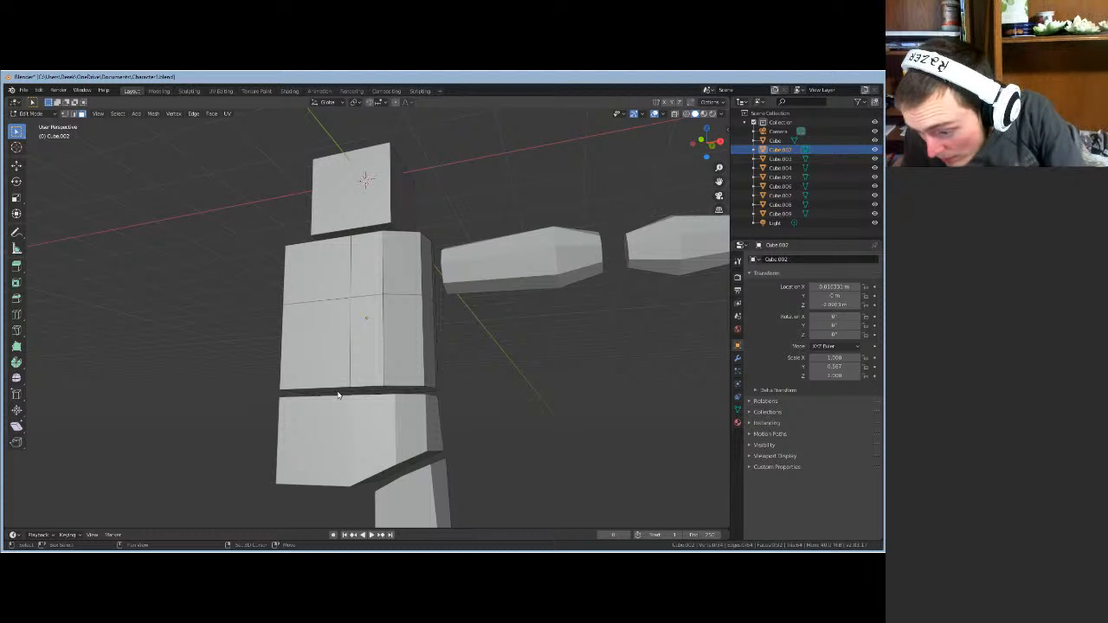
# - Select the ring of bottom strip faces around the torso's base
pyautogui.click(343, 389)
pyautogui.keyDown('shift'); pyautogui.click(381, 389); pyautogui.keyUp('shift')
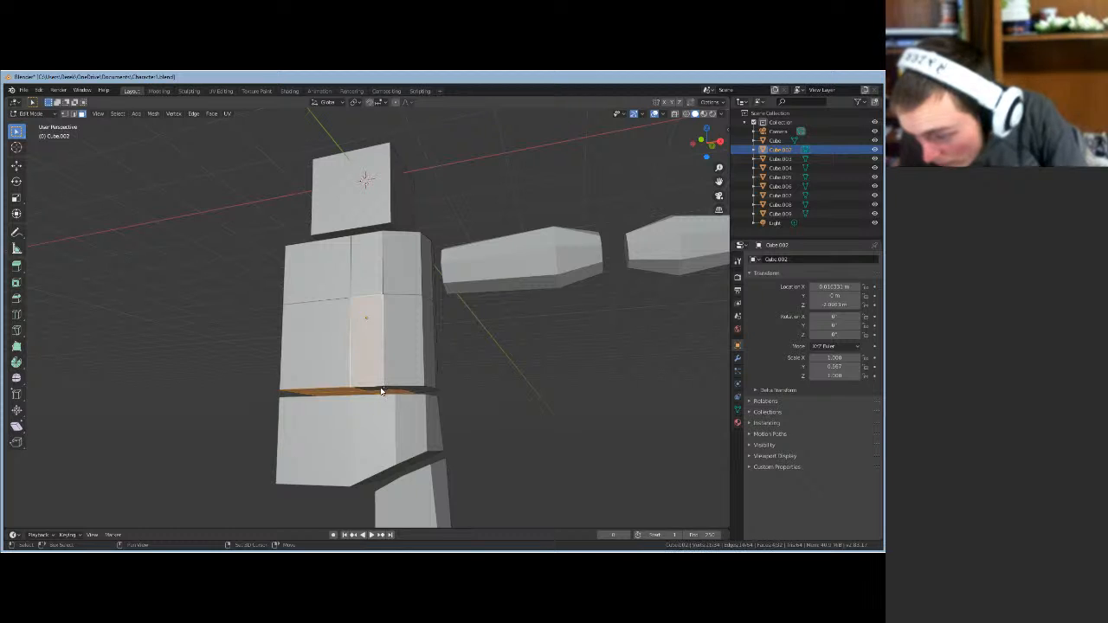
pyautogui.click(382, 390)
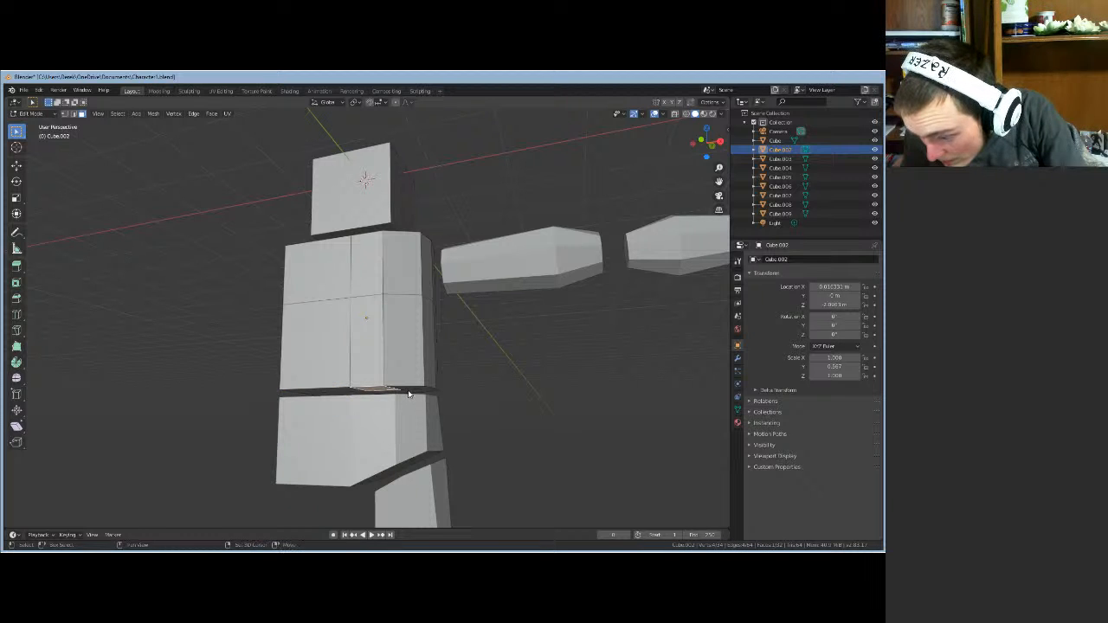
pyautogui.keyDown('shift'); pyautogui.click(407, 393); pyautogui.keyUp('shift')
pyautogui.keyDown('shift'); pyautogui.click(403, 390); pyautogui.keyUp('shift')
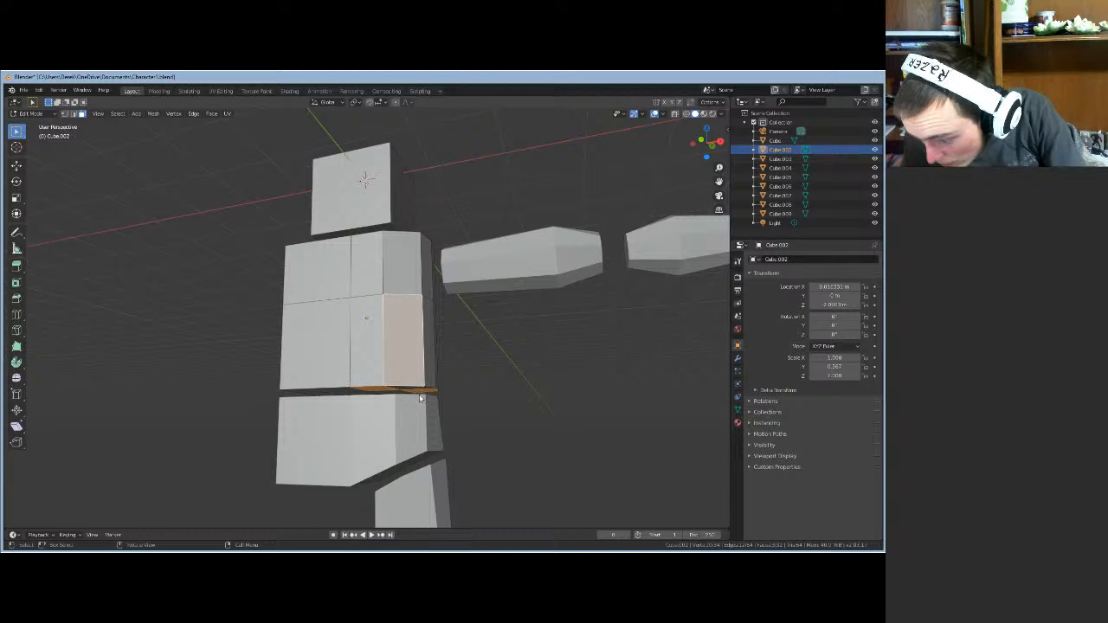
pyautogui.click(482, 401)
pyautogui.moveTo(481, 401); pyautogui.dragTo(431, 394, button='middle')
pyautogui.click(407, 391)
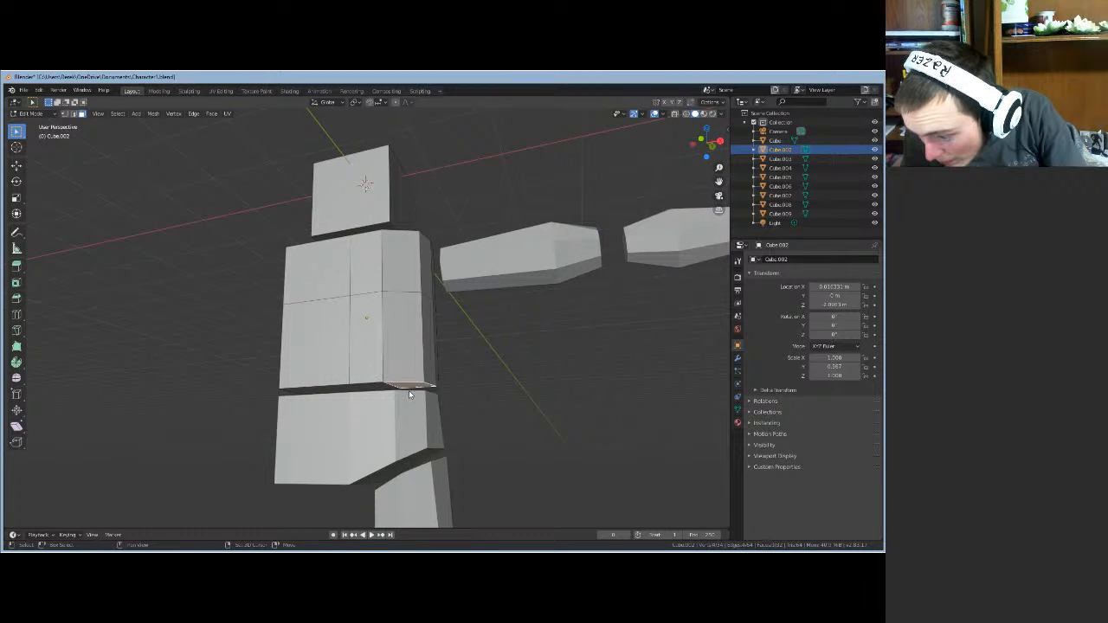
pyautogui.keyDown('shift'); pyautogui.click(413, 391); pyautogui.keyUp('shift')
pyautogui.moveTo(467, 389); pyautogui.dragTo(485, 405, button='middle')
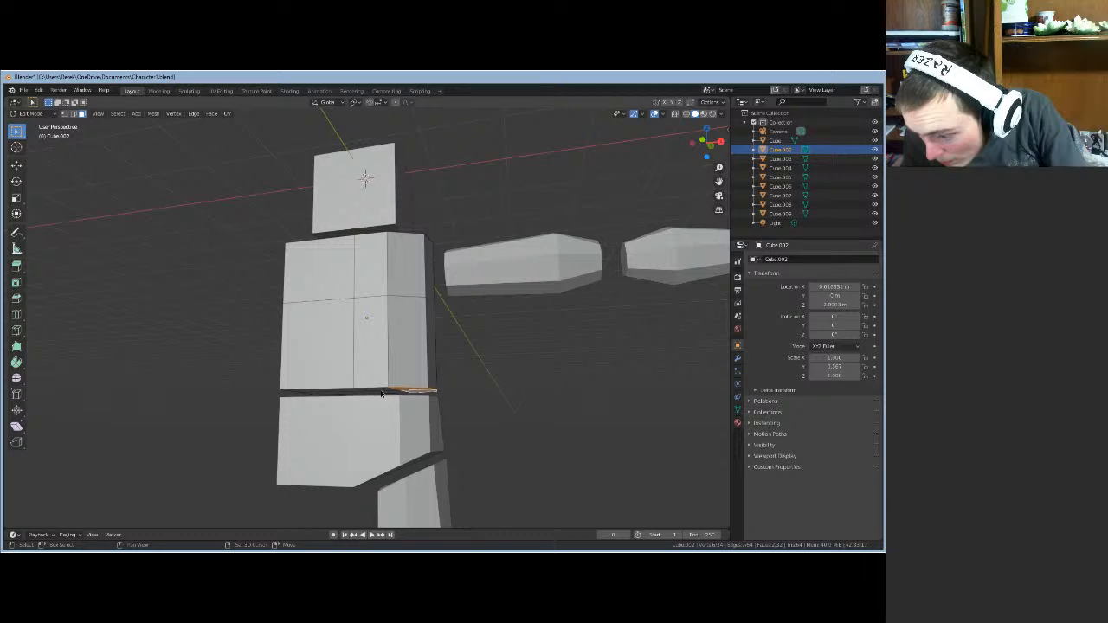
pyautogui.keyDown('shift'); pyautogui.click(382, 394); pyautogui.keyUp('shift')
pyautogui.keyDown('shift'); pyautogui.click(384, 395); pyautogui.keyUp('shift')
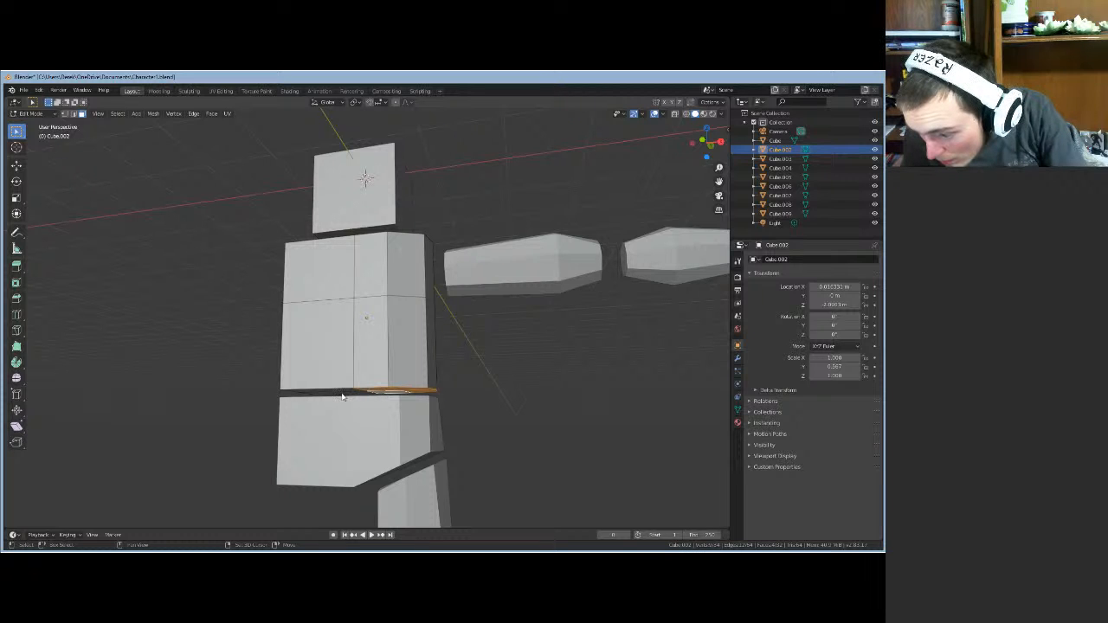
pyautogui.keyDown('shift'); pyautogui.click(345, 395); pyautogui.keyUp('shift')
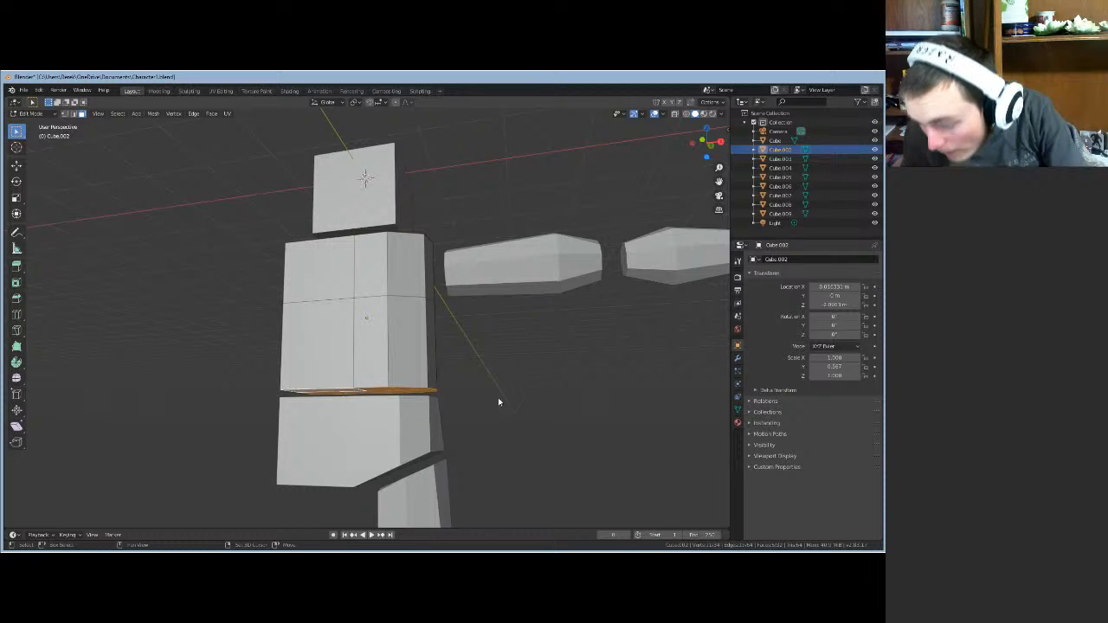
pyautogui.moveTo(499, 401); pyautogui.dragTo(522, 405, button='middle')
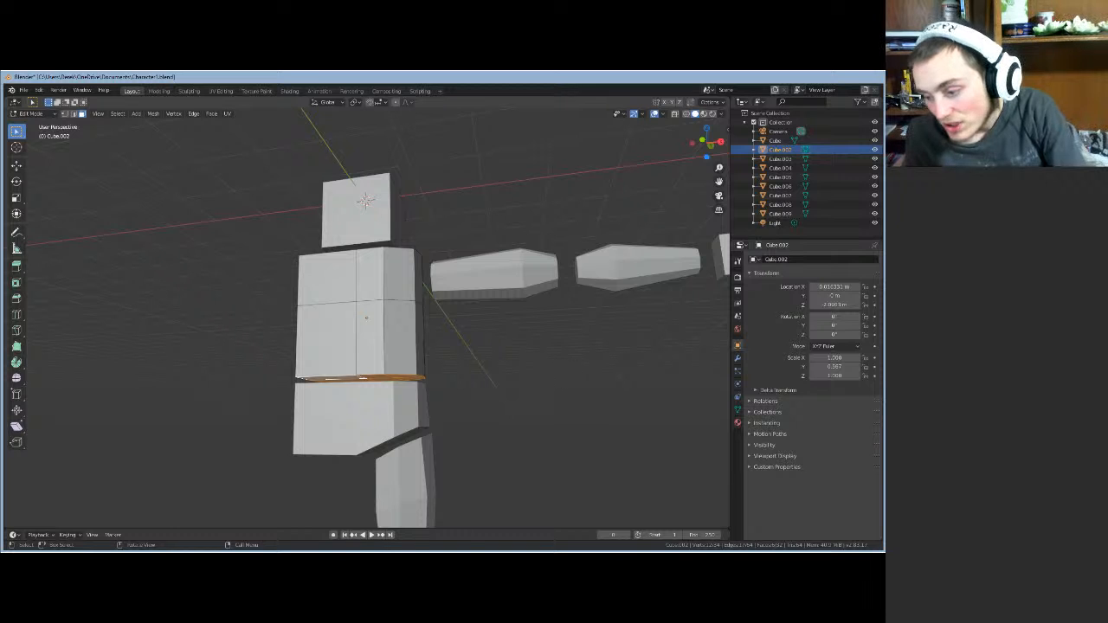
# - Scale the selected bottom faces inward so the torso narrows at the waist
pyautogui.press('s')
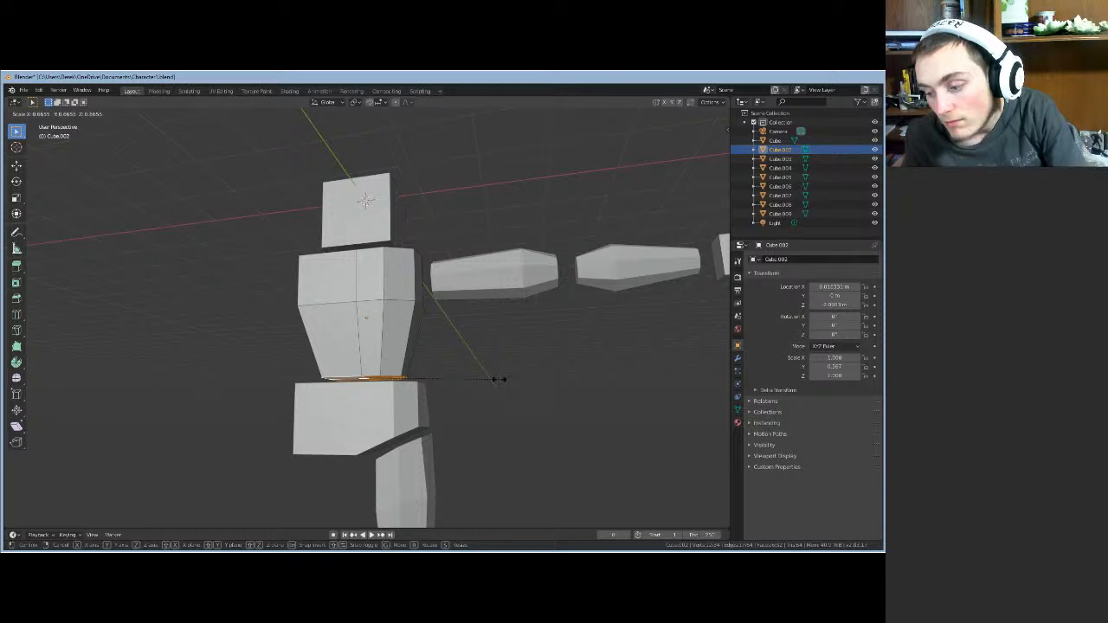
pyautogui.click(499, 380)
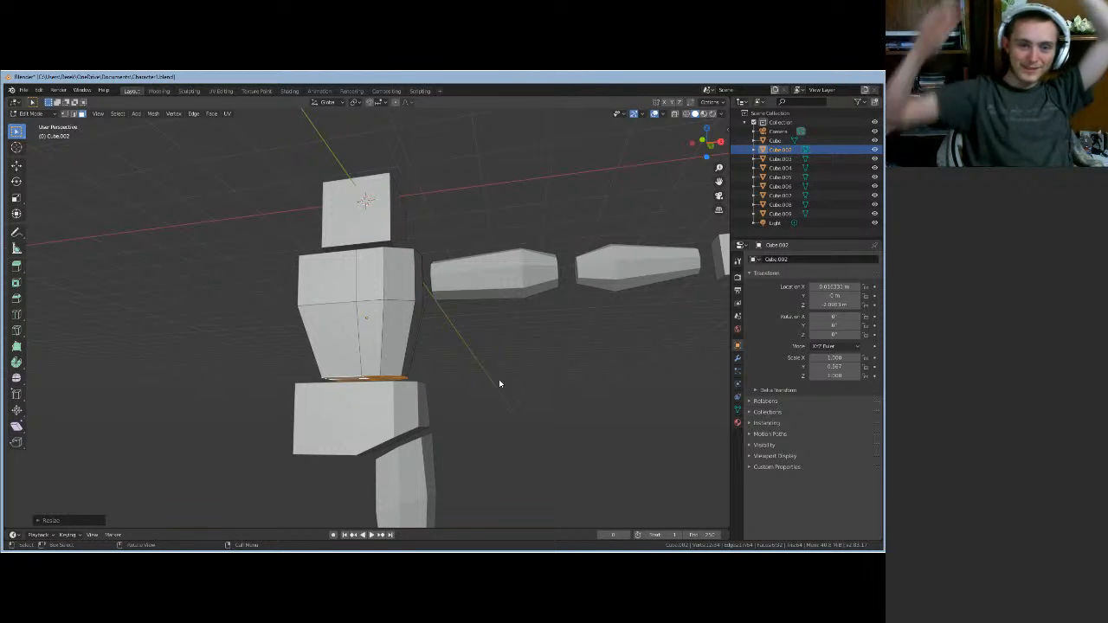
pyautogui.moveTo(514, 376)
pyautogui.mouseDown(button='middle')
pyautogui.moveTo(532, 428)
pyautogui.moveTo(544, 399)
pyautogui.moveTo(505, 376)
pyautogui.mouseUp(button='middle')
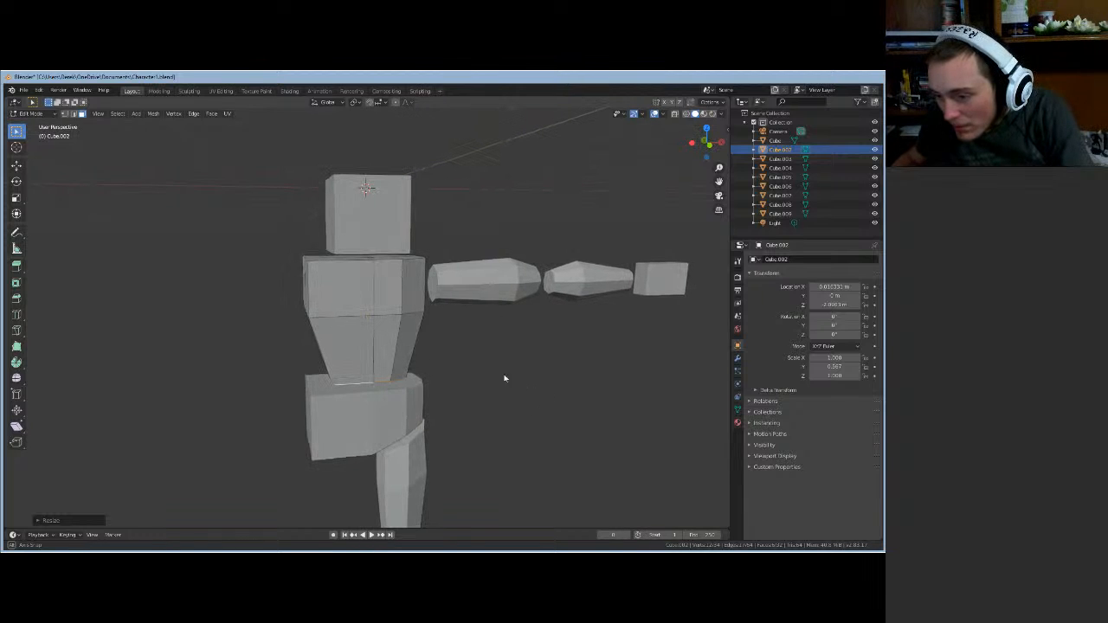
# - Select the torso's four top edges and scale them inward twice to narrow the shoulders
pyautogui.click(376, 257)
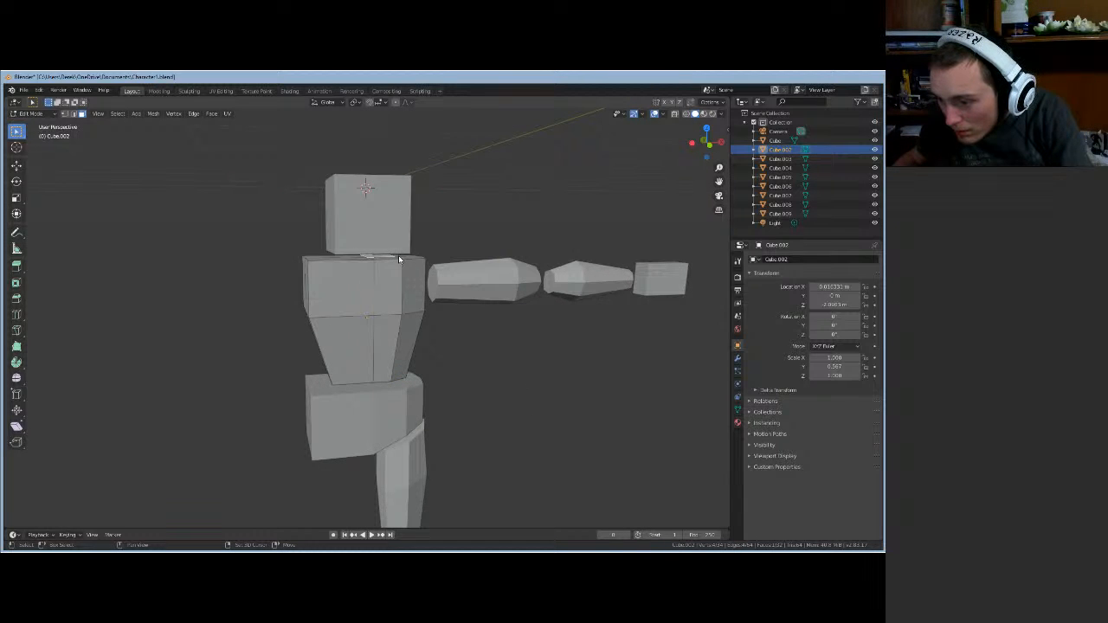
pyautogui.keyDown('shift'); pyautogui.click(403, 261); pyautogui.keyUp('shift')
pyautogui.keyDown('shift'); pyautogui.click(400, 259); pyautogui.keyUp('shift')
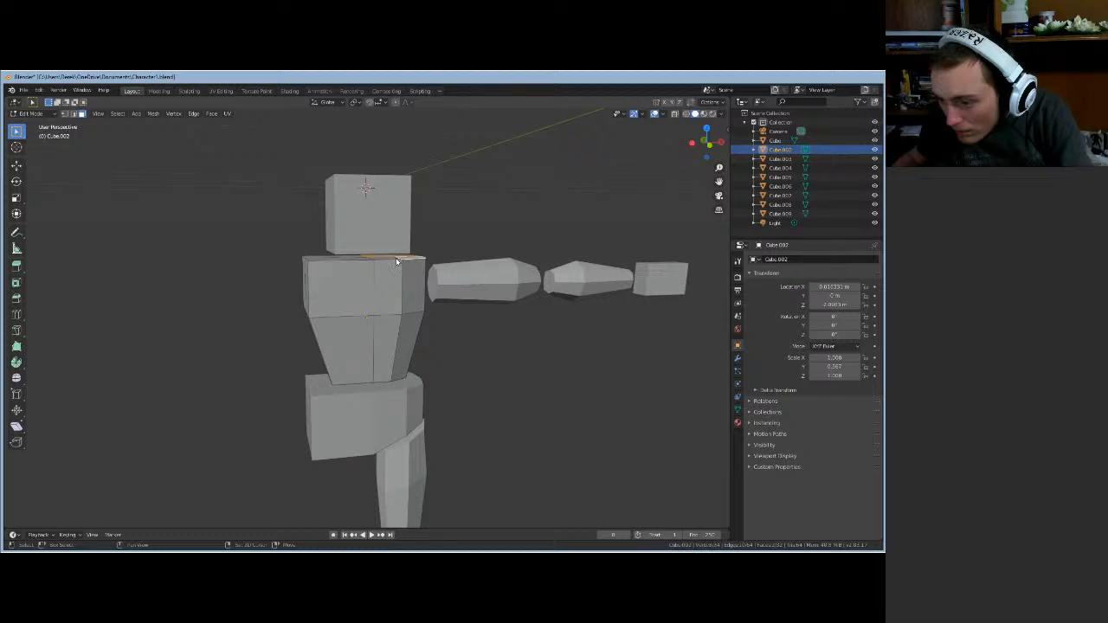
pyautogui.keyDown('shift'); pyautogui.click(327, 260); pyautogui.keyUp('shift')
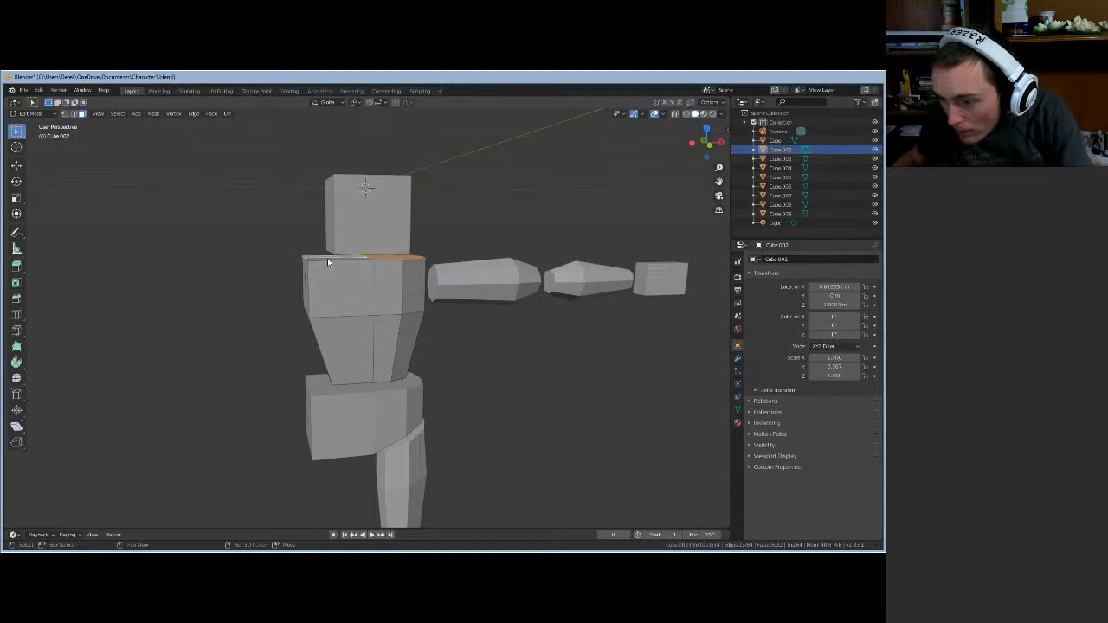
pyautogui.press('s')
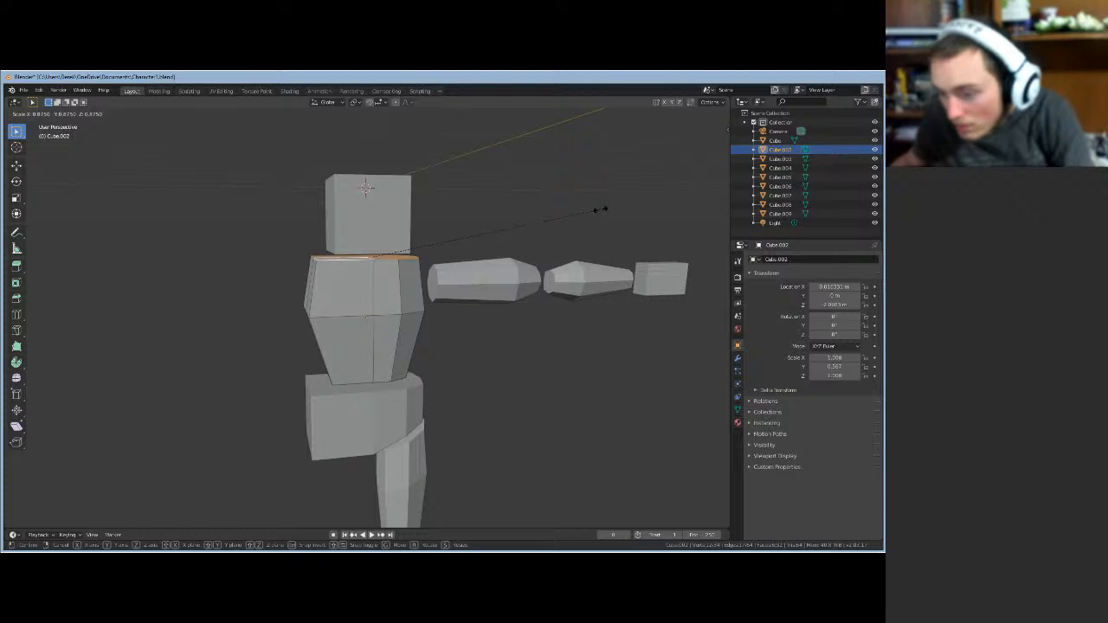
pyautogui.click(600, 209)
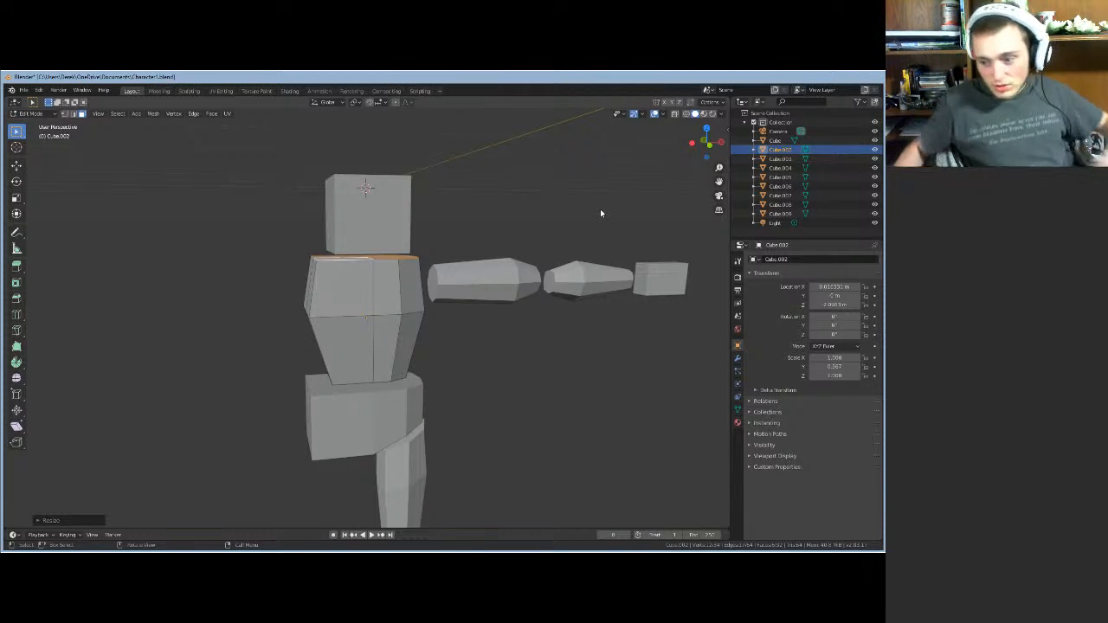
pyautogui.press('s')
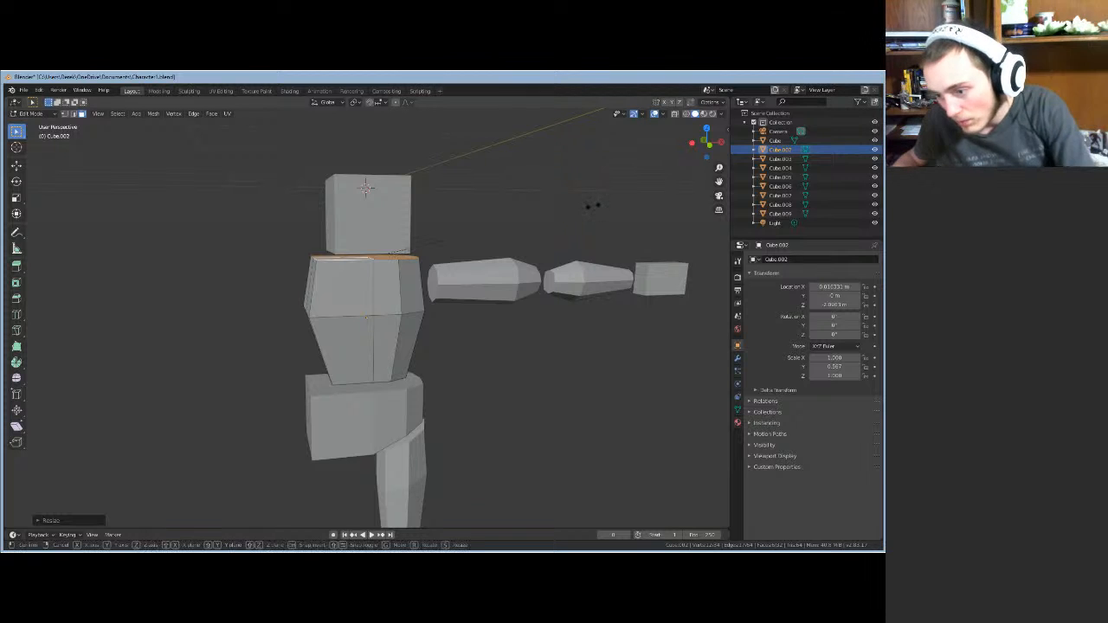
pyautogui.click(585, 206)
pyautogui.moveTo(565, 379)
pyautogui.mouseDown(button='middle')
pyautogui.moveTo(540, 355)
pyautogui.moveTo(545, 321)
pyautogui.moveTo(549, 383)
pyautogui.mouseUp(button='middle')
# - Switch from the torso to Edit Mode on the hip block and select its four top faces
pyautogui.press('Tab')
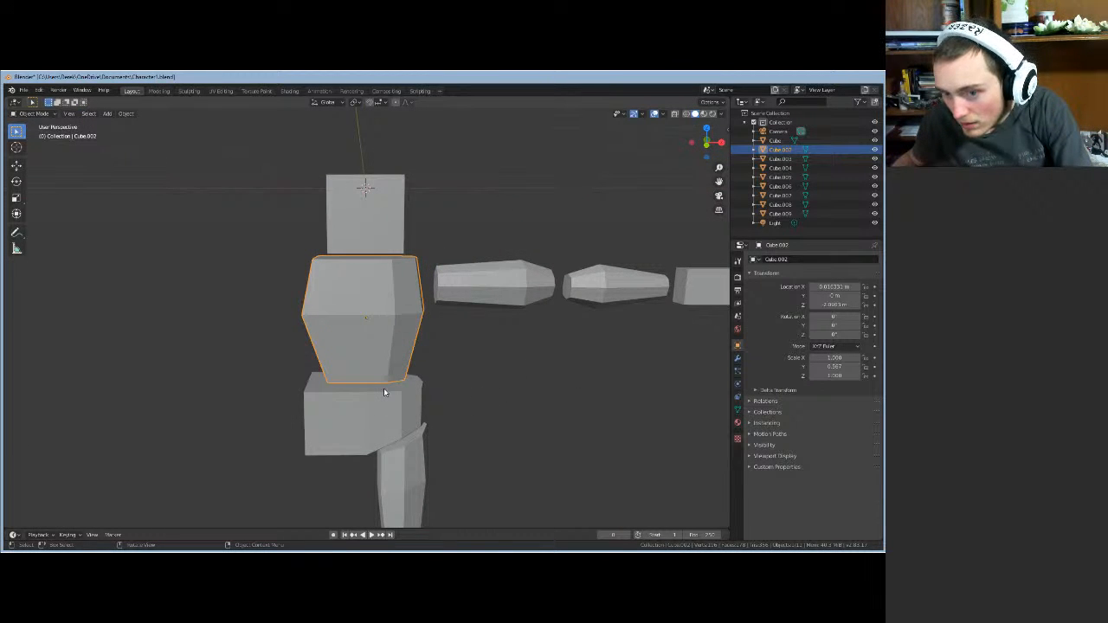
pyautogui.click(385, 392)
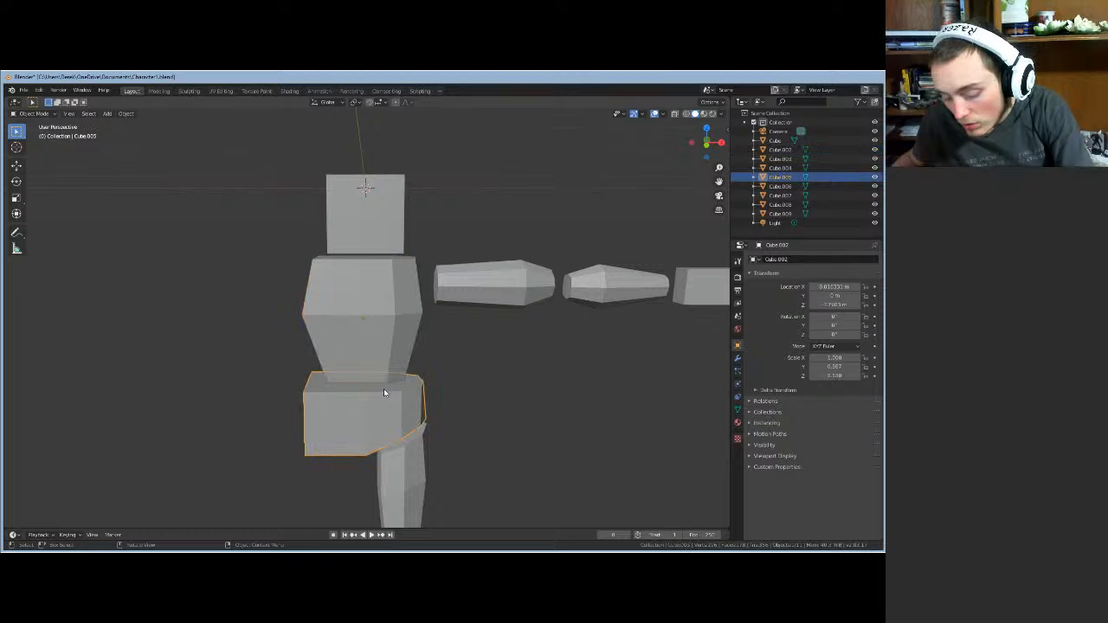
pyautogui.press('Tab')
pyautogui.moveTo(442, 406); pyautogui.dragTo(488, 389, button='middle')
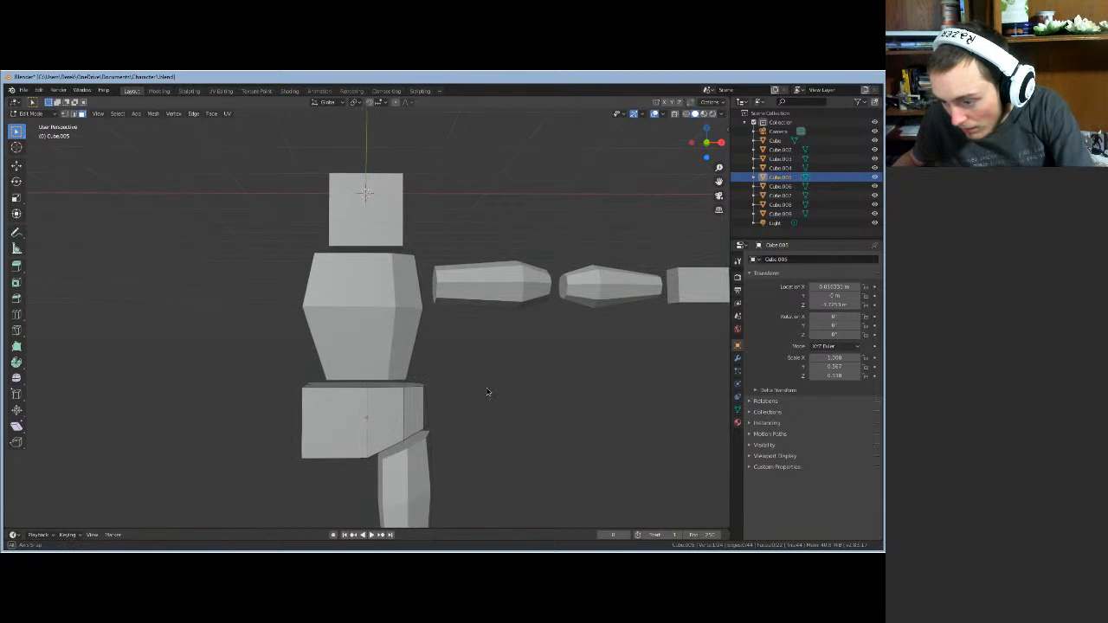
pyautogui.click(360, 387)
pyautogui.keyDown('shift'); pyautogui.click(375, 385); pyautogui.keyUp('shift')
pyautogui.keyDown('shift'); pyautogui.click(379, 384); pyautogui.keyUp('shift')
pyautogui.keyDown('shift'); pyautogui.click(395, 386); pyautogui.keyUp('shift')
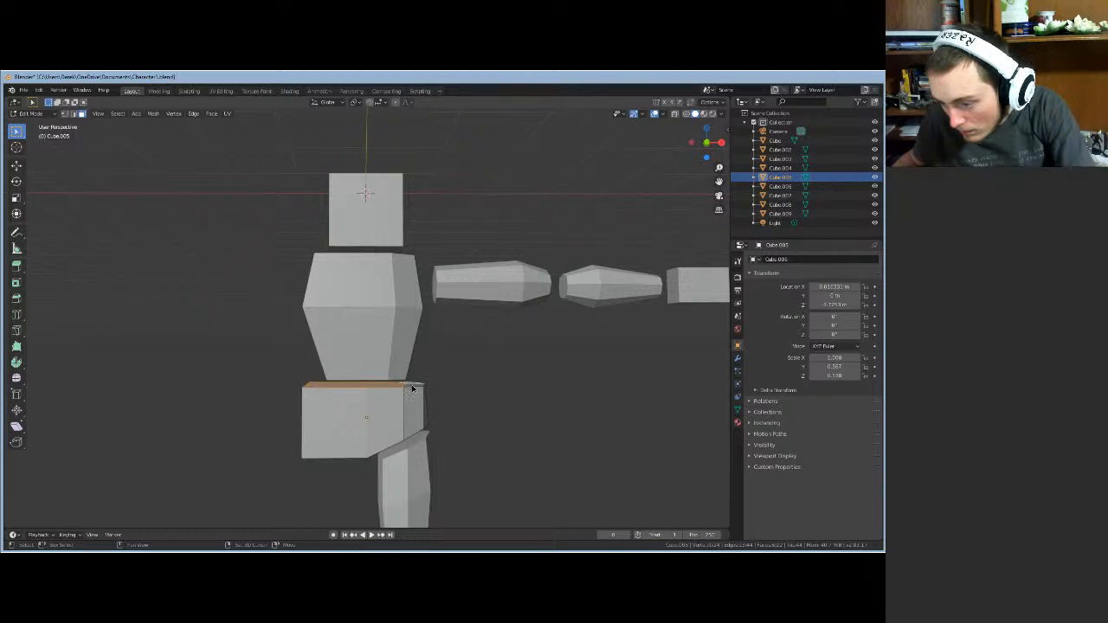
# - Scale the hip's top faces inward, check the shape in Object Mode, then resume editing
pyautogui.moveTo(505, 387); pyautogui.dragTo(491, 412, button='middle')
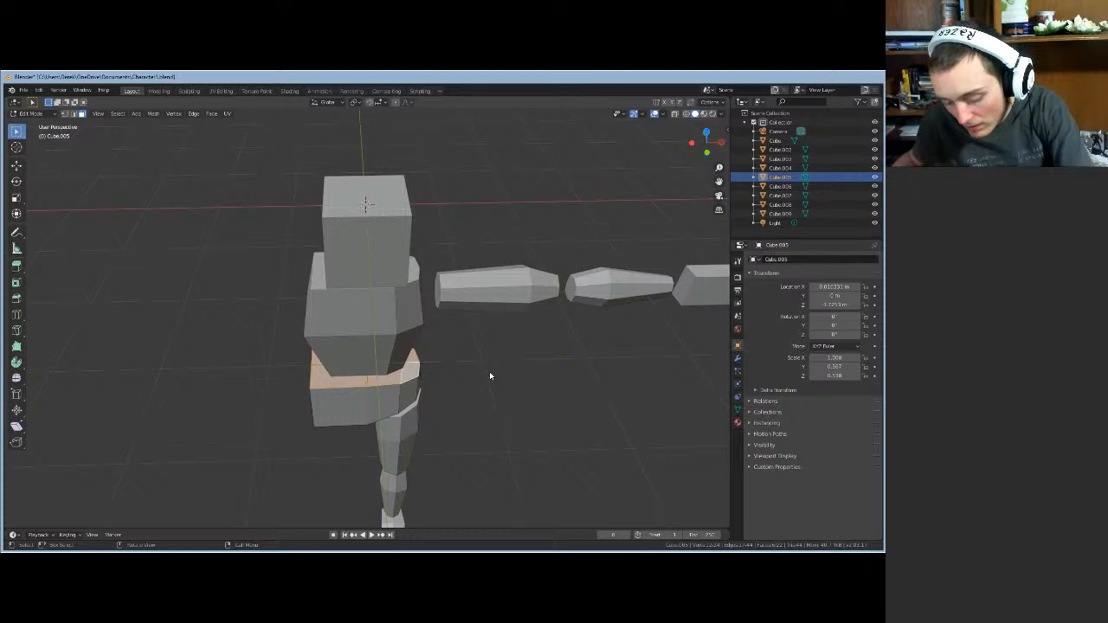
pyautogui.press('s')
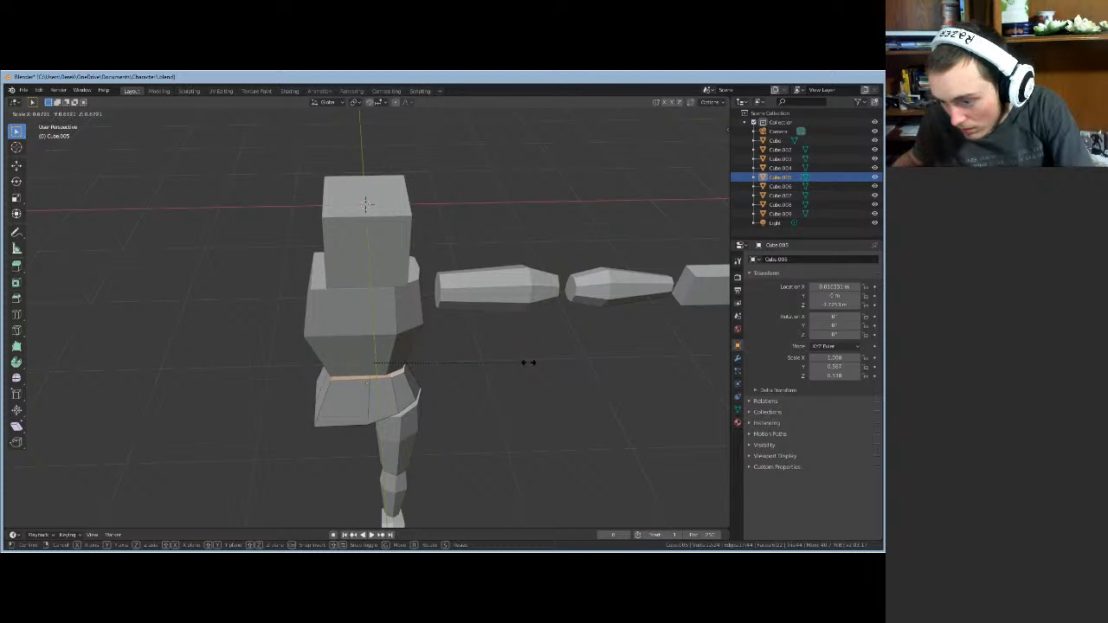
pyautogui.click(526, 362)
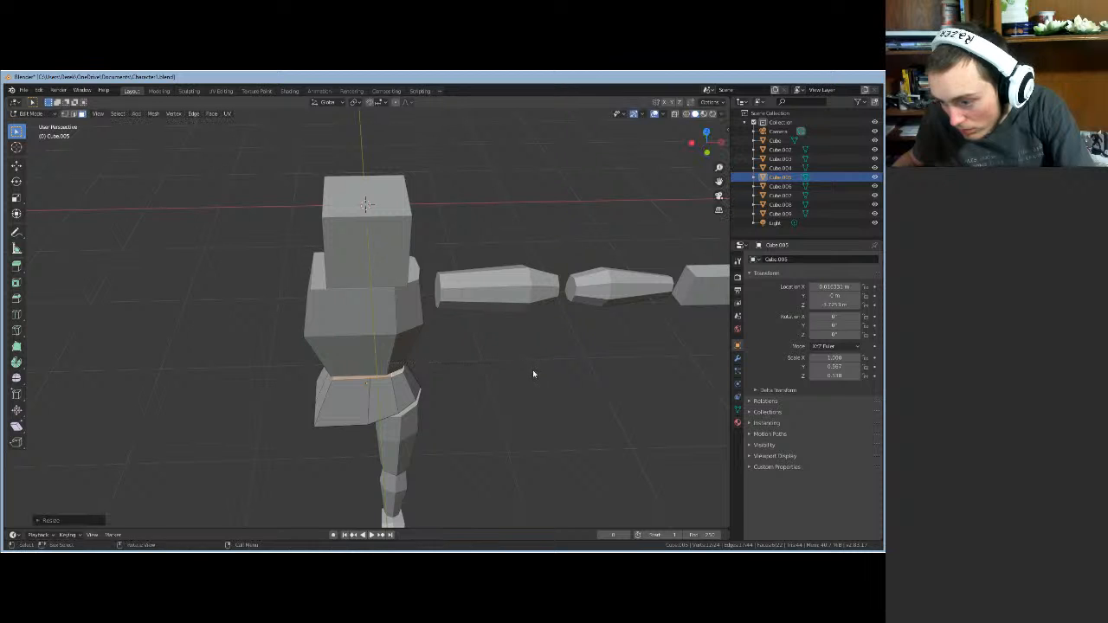
pyautogui.moveTo(533, 370); pyautogui.dragTo(539, 322, button='middle')
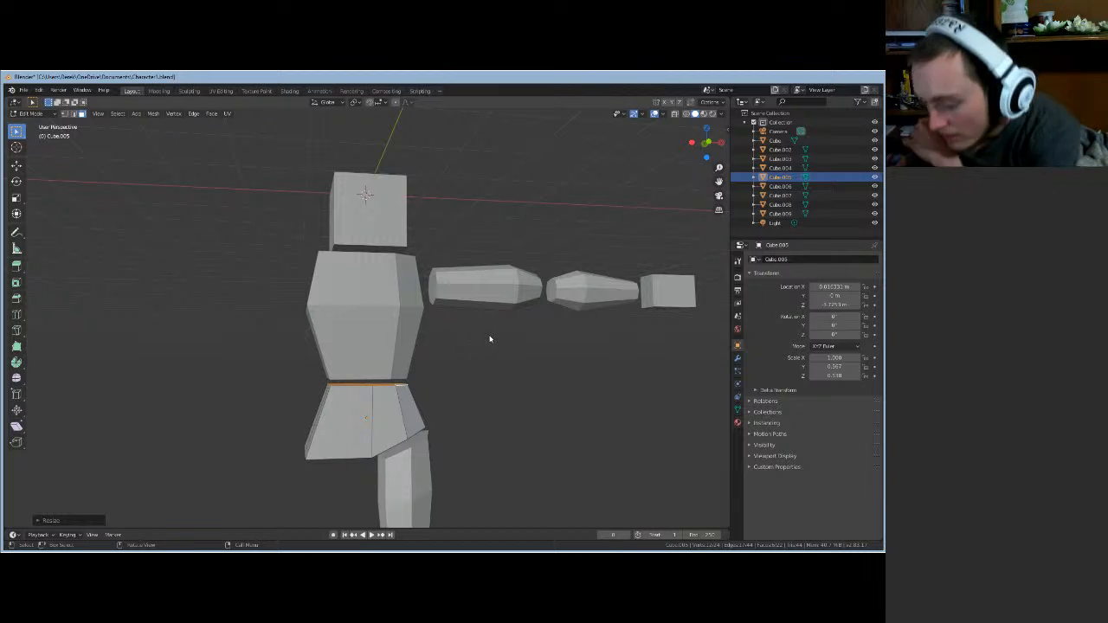
pyautogui.press('Tab')
pyautogui.moveTo(478, 355)
pyautogui.mouseDown(button='middle')
pyautogui.moveTo(452, 386)
pyautogui.moveTo(262, 381)
pyautogui.moveTo(620, 388)
pyautogui.moveTo(637, 325)
pyautogui.moveTo(623, 347)
pyautogui.moveTo(584, 341)
pyautogui.moveTo(465, 367)
pyautogui.moveTo(465, 404)
pyautogui.moveTo(467, 320)
pyautogui.moveTo(471, 363)
pyautogui.mouseUp(button='middle')
pyautogui.press('Tab')
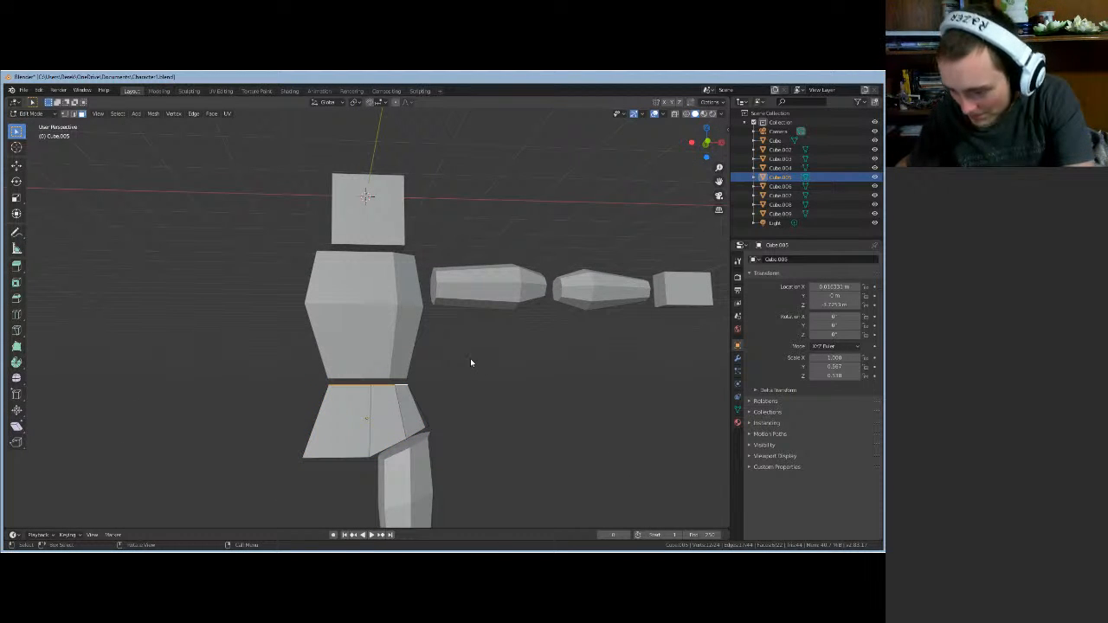
pyautogui.moveTo(488, 421); pyautogui.dragTo(113, 190, button='middle')
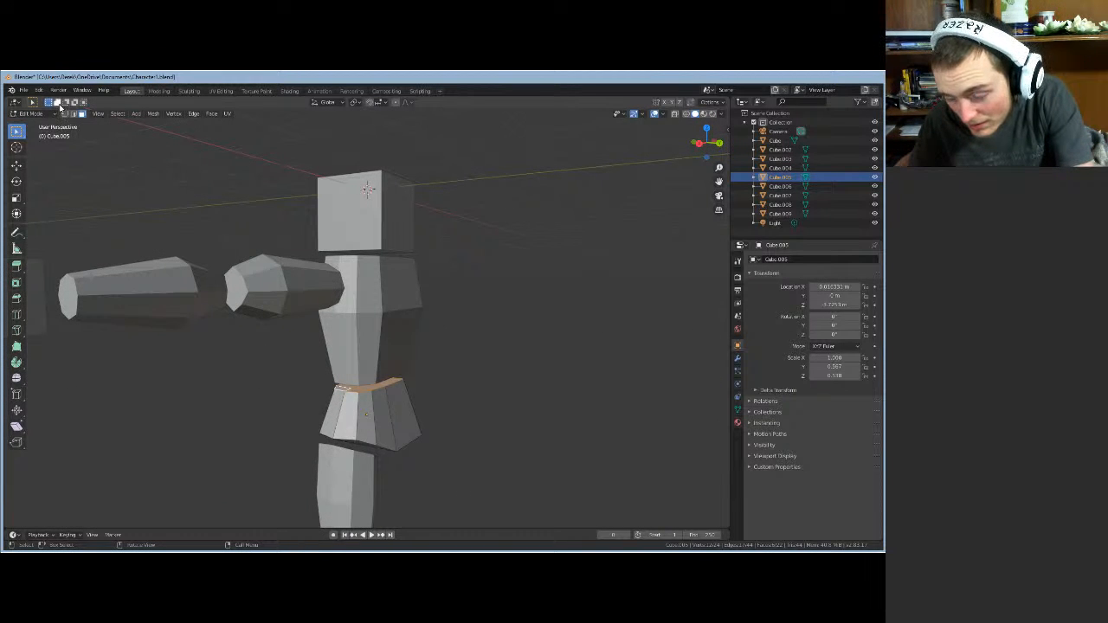
# - Select a hip waist corner vertex and slide it front-back along Y in two moves
pyautogui.moveTo(253, 255); pyautogui.dragTo(206, 206, button='middle')
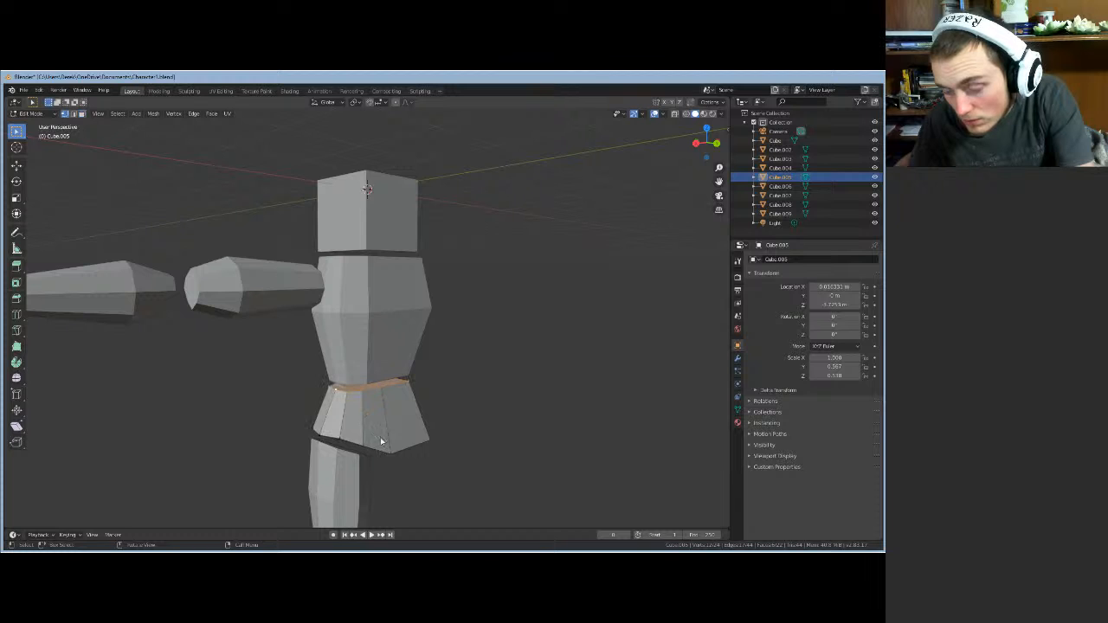
pyautogui.moveTo(387, 480); pyautogui.dragTo(360, 418, button='middle')
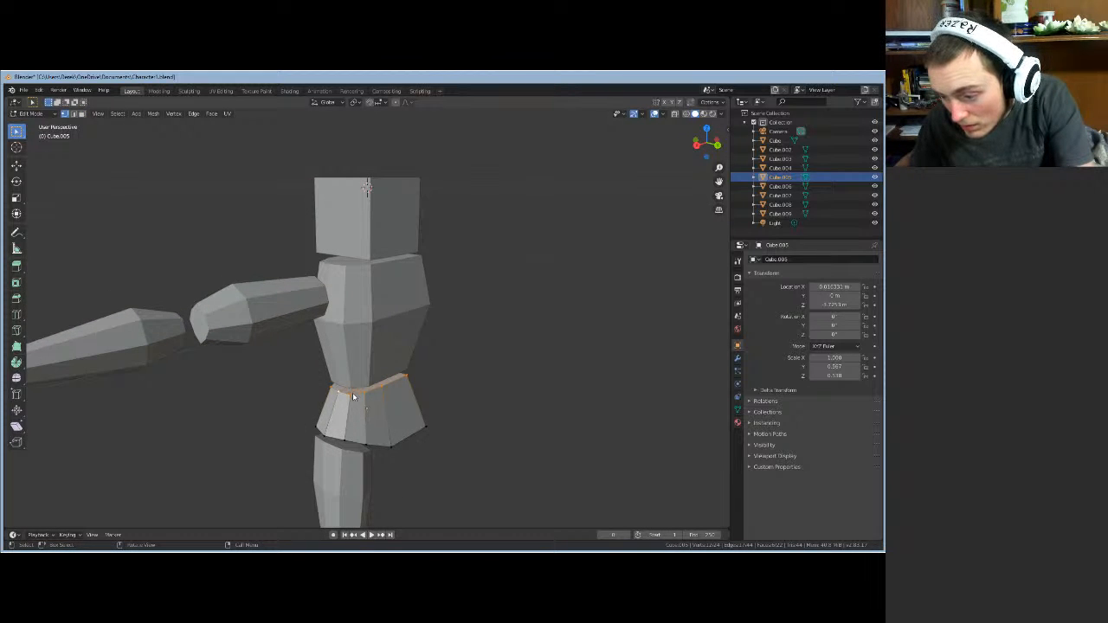
pyautogui.click(323, 395)
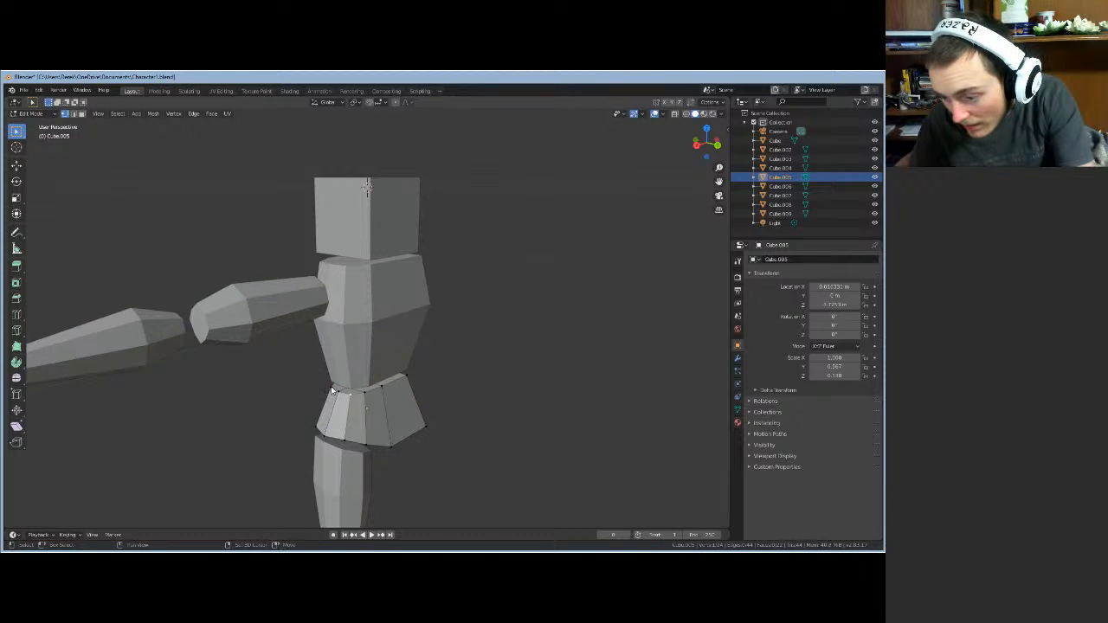
pyautogui.press('g')
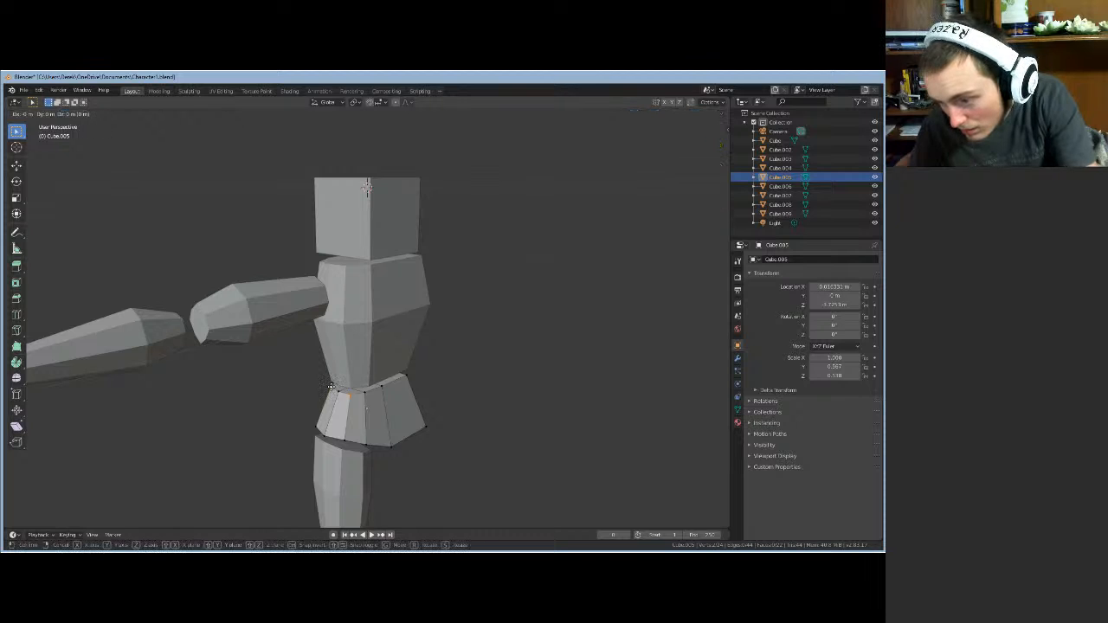
pyautogui.press('y')
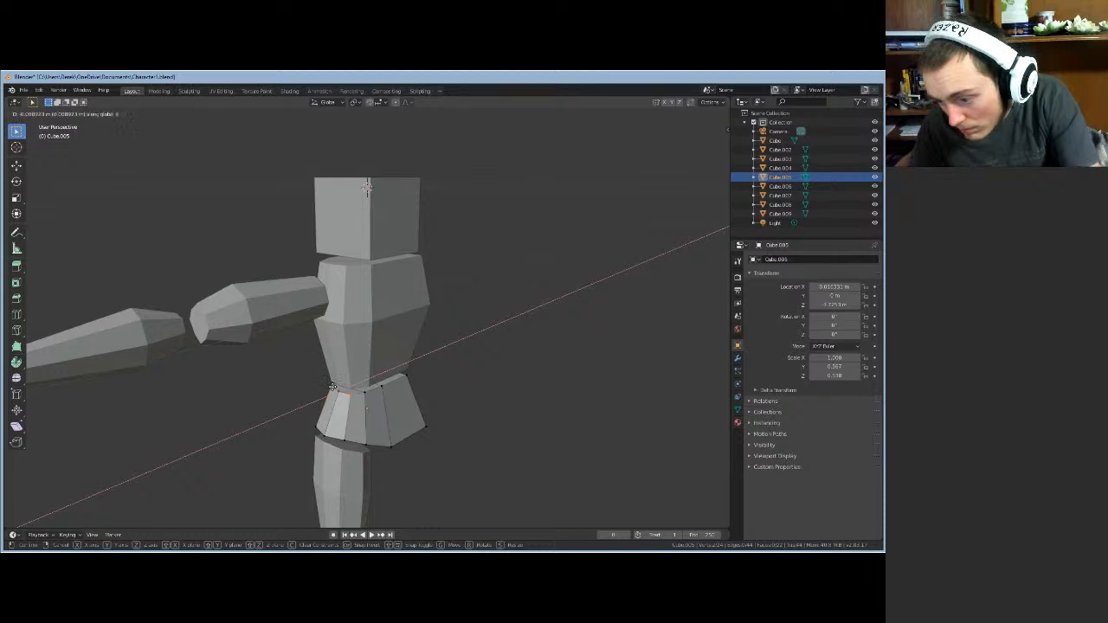
pyautogui.click(333, 430)
pyautogui.moveTo(333, 430)
pyautogui.mouseDown(button='middle')
pyautogui.moveTo(324, 460)
pyautogui.moveTo(331, 452)
pyautogui.mouseUp(button='middle')
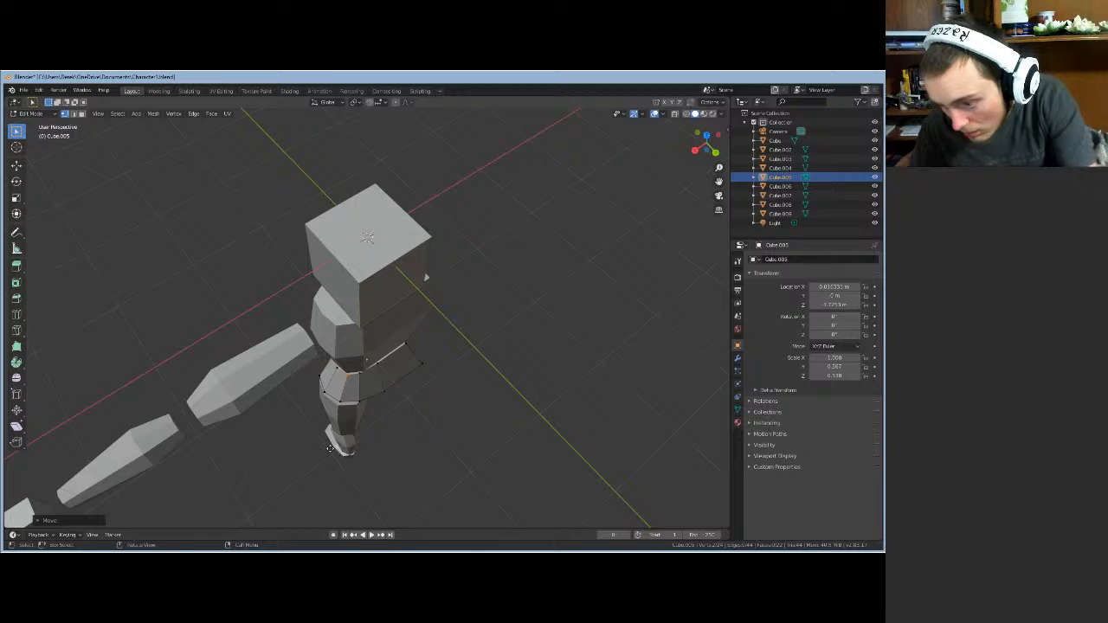
pyautogui.press('g')
pyautogui.press('y')
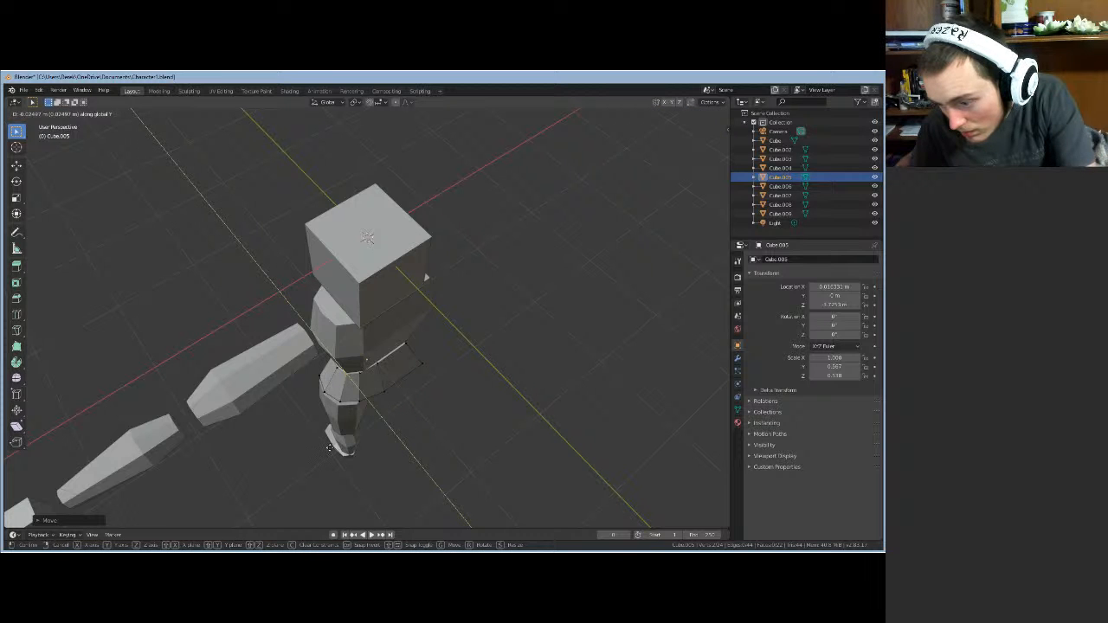
pyautogui.click(330, 448)
# - Shift the hip's top vertex sideways along X twice so it sits under the torso's waist
pyautogui.moveTo(332, 451); pyautogui.dragTo(411, 388, button='middle')
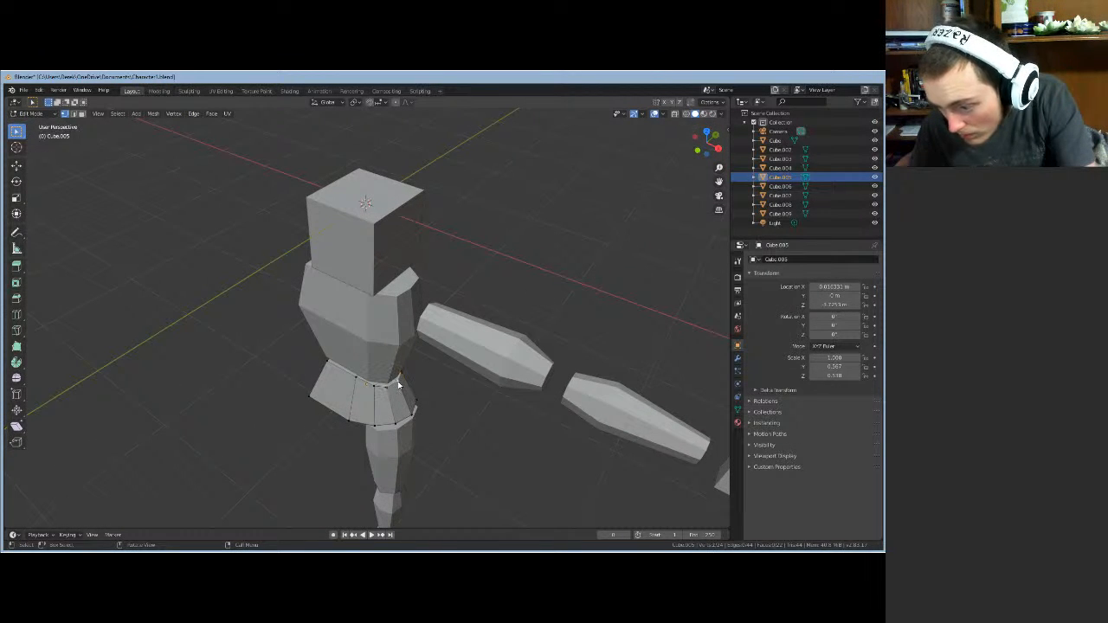
pyautogui.press('g')
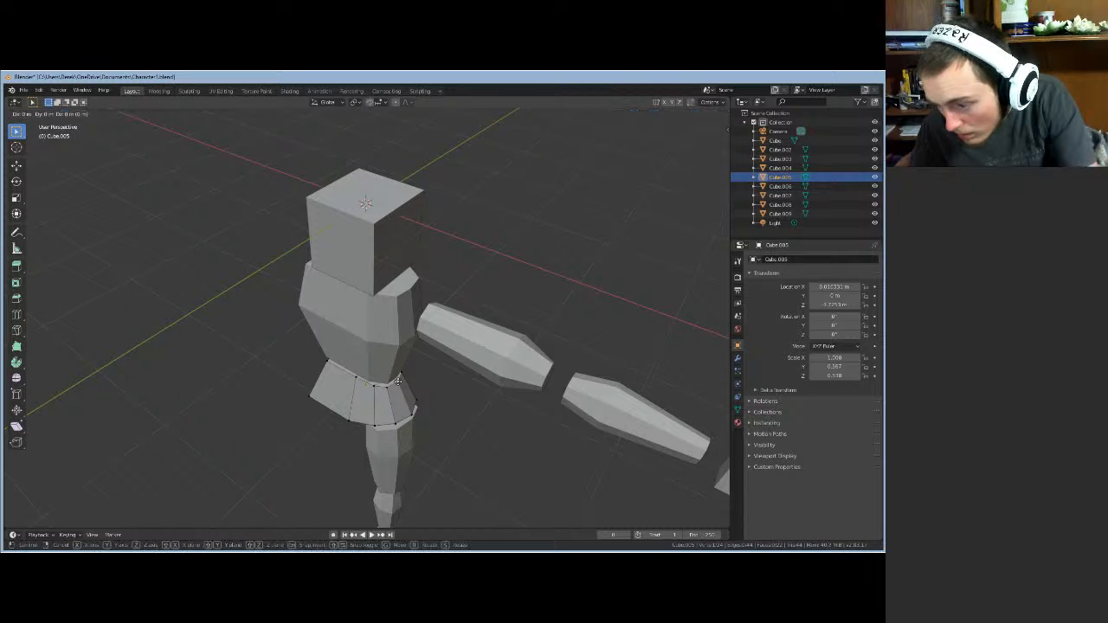
pyautogui.press('x')
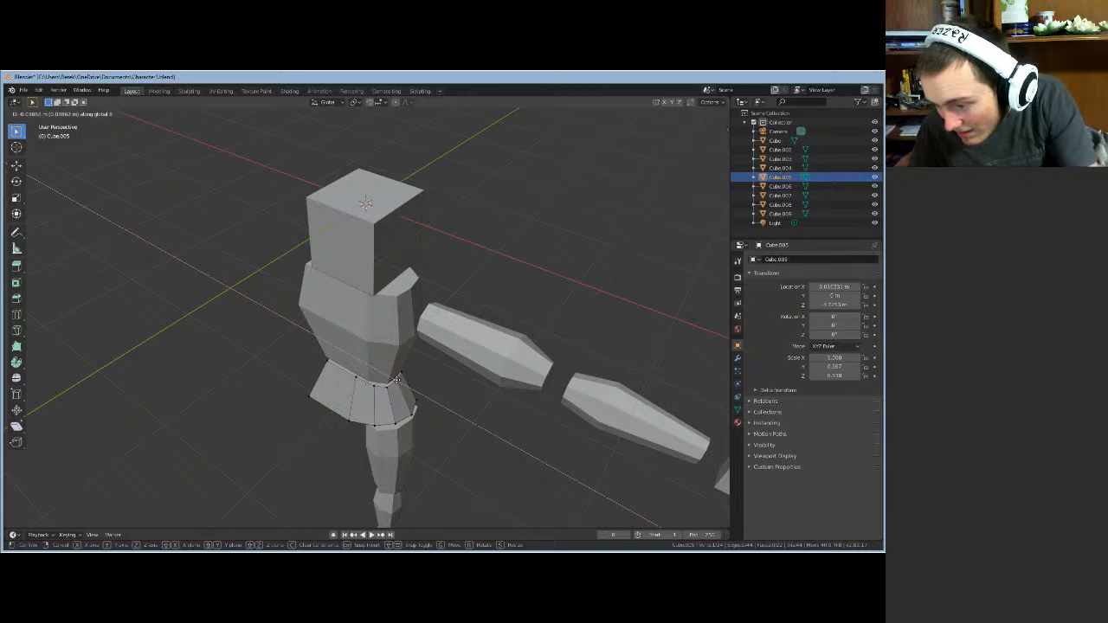
pyautogui.click(396, 379)
pyautogui.moveTo(421, 415); pyautogui.dragTo(461, 367, button='middle')
pyautogui.press('g')
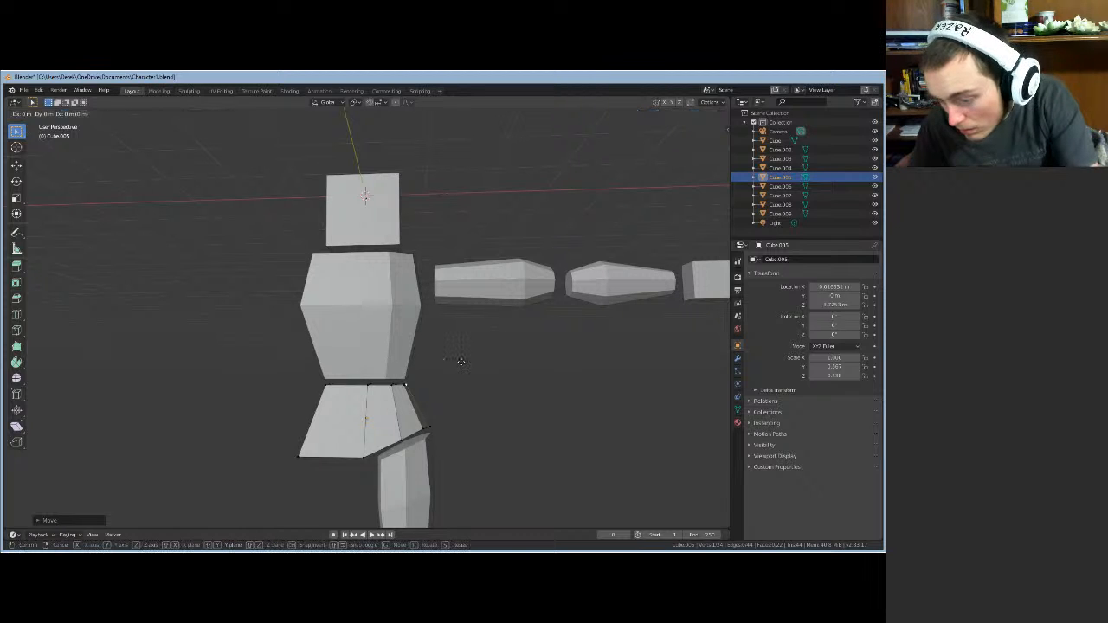
pyautogui.press('x')
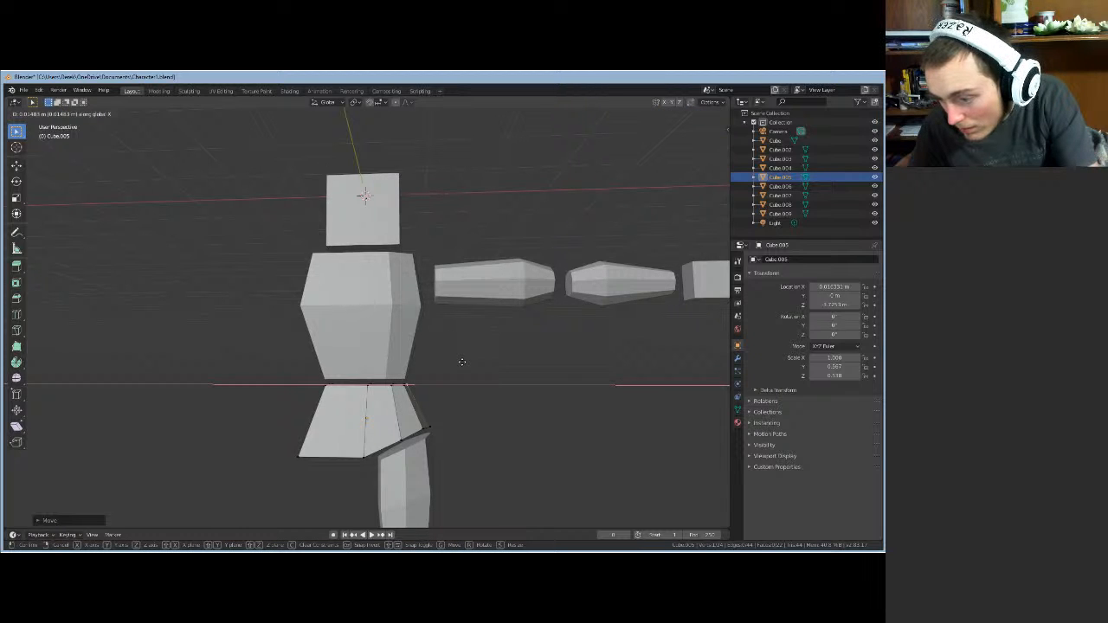
pyautogui.click(462, 362)
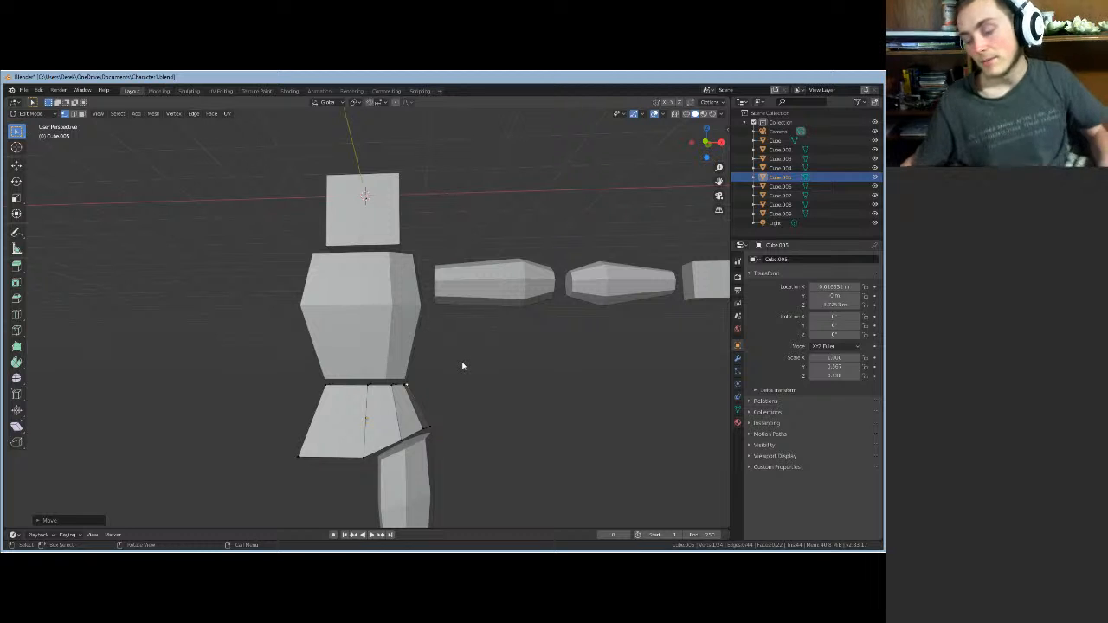
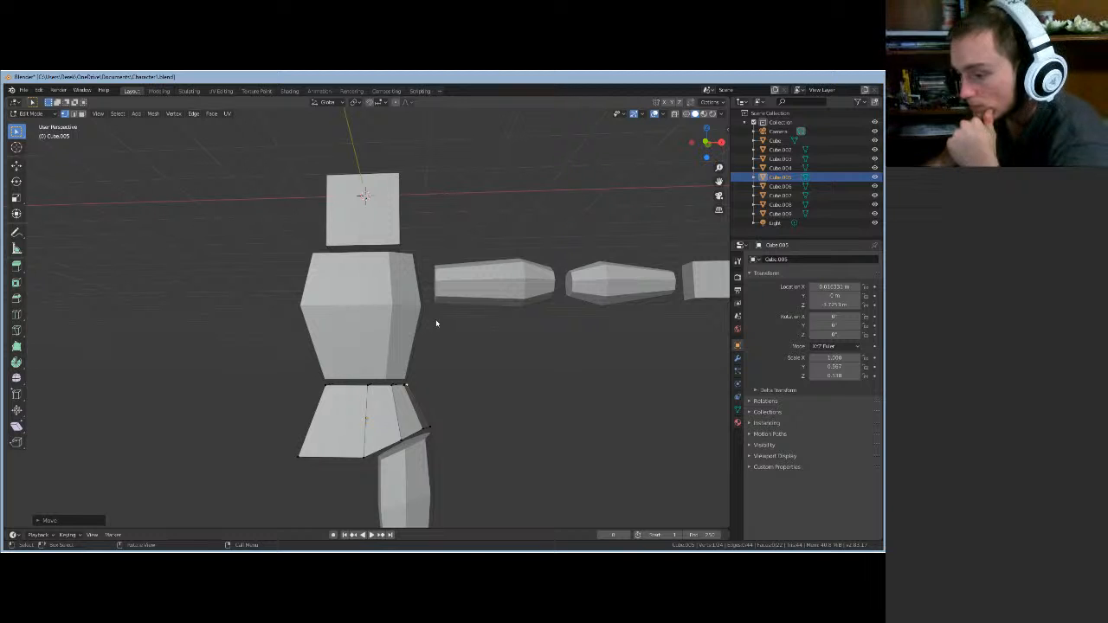
# - Orbit around the character from above, elevated and near-front angles, then leave the hip block's Edit Mode
pyautogui.moveTo(436, 323); pyautogui.dragTo(450, 343, button='middle')
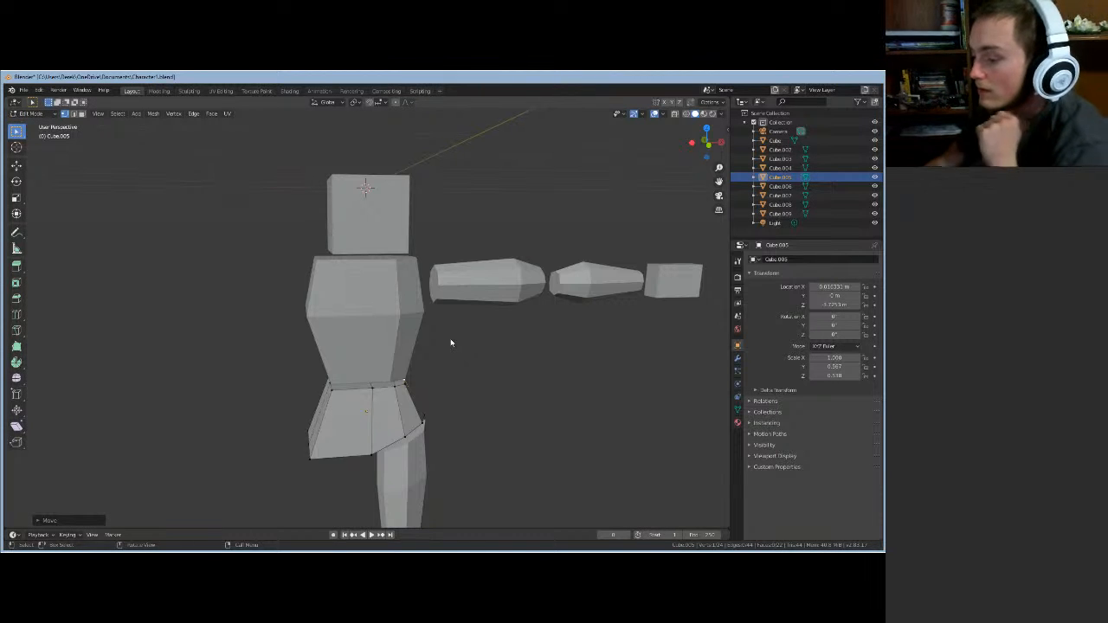
pyautogui.moveTo(433, 343); pyautogui.dragTo(369, 195, button='middle')
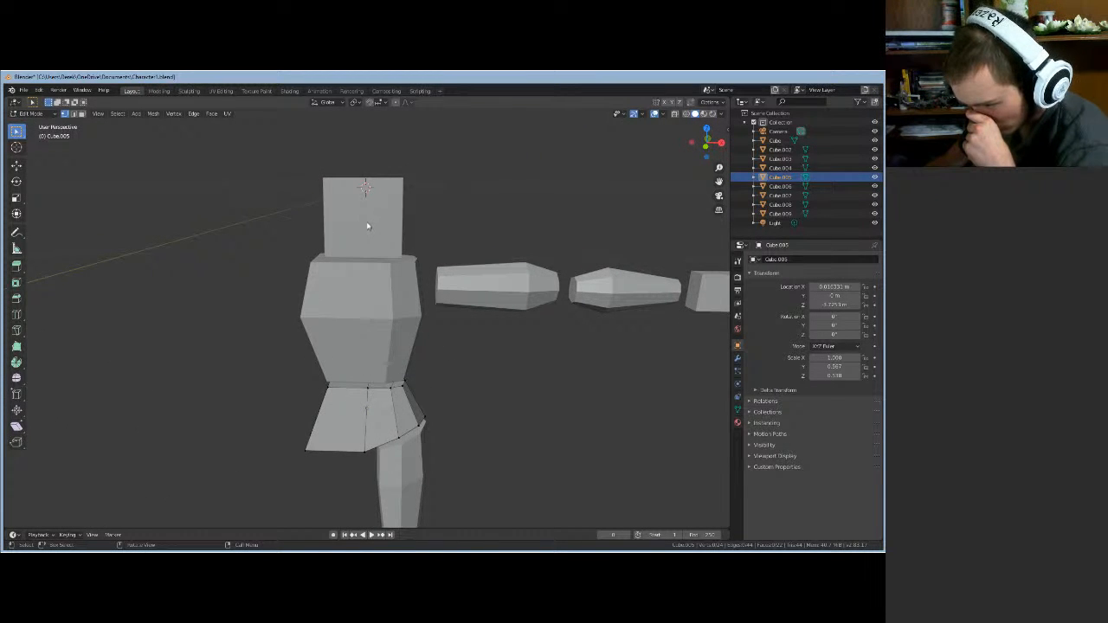
pyautogui.moveTo(451, 408); pyautogui.dragTo(440, 454, button='middle')
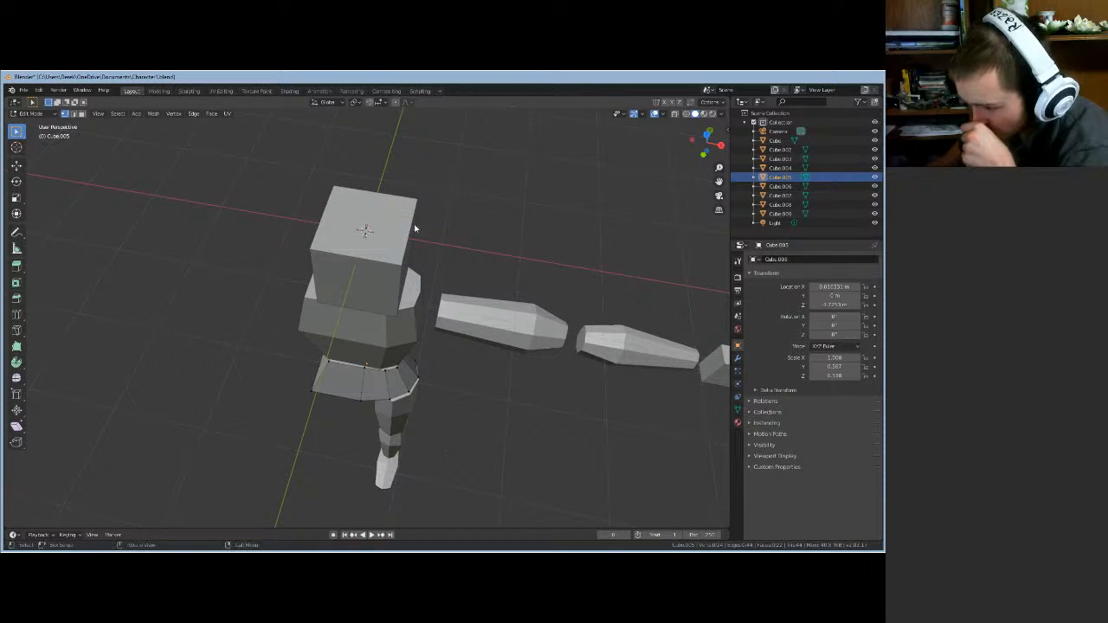
pyautogui.moveTo(437, 298); pyautogui.dragTo(354, 309, button='middle')
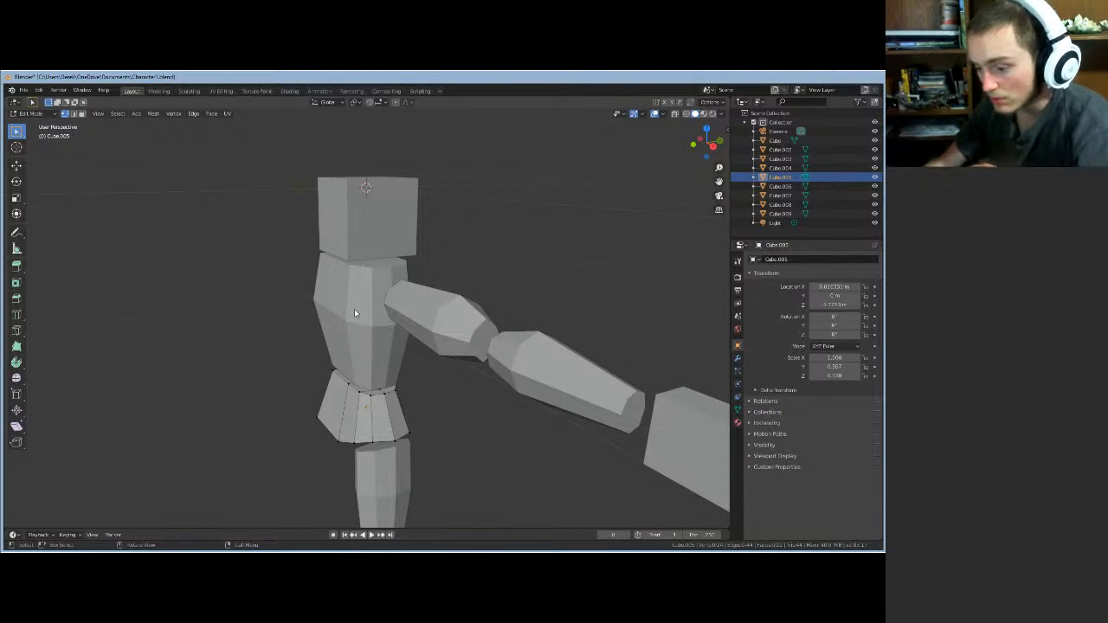
pyautogui.press('Tab')
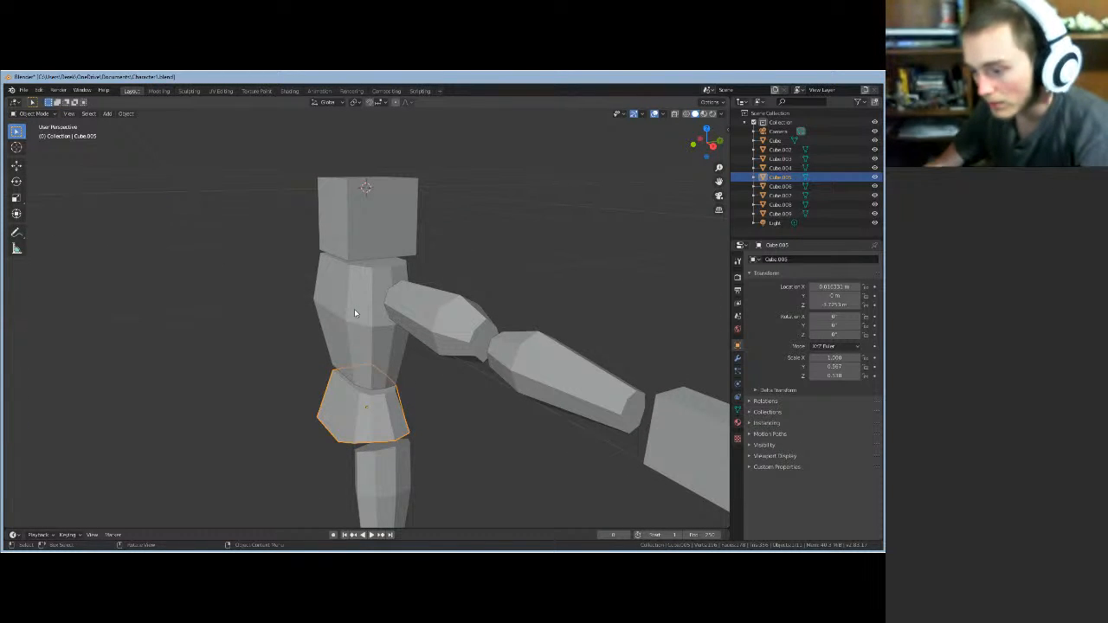
# - Select the torso block, enter Edit Mode and switch to edge select
pyautogui.click(354, 309)
pyautogui.press('Tab')
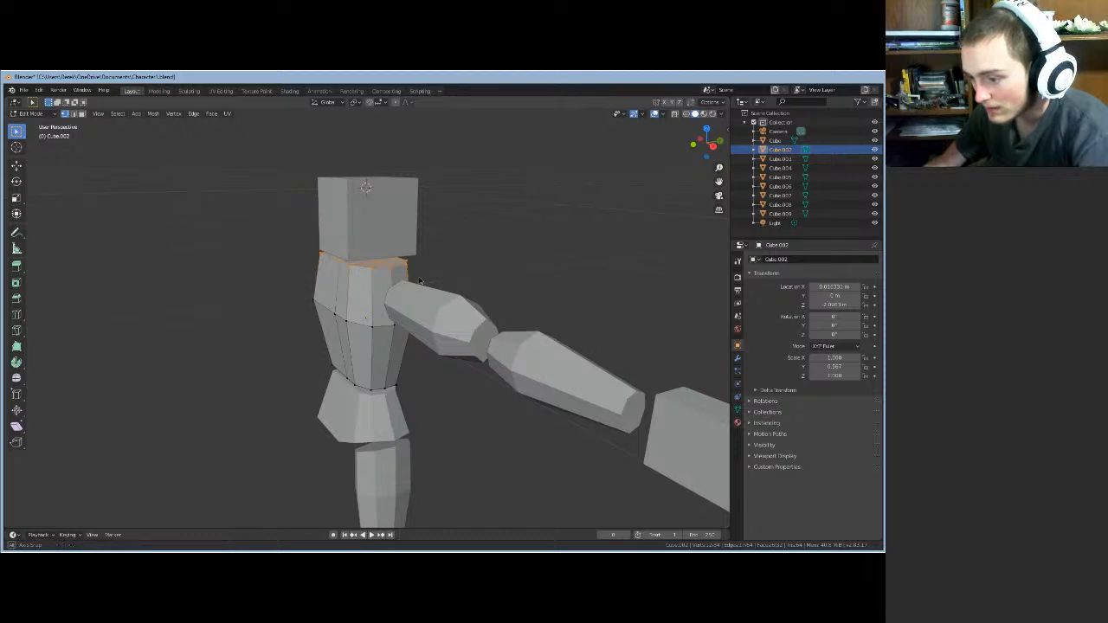
pyautogui.moveTo(419, 271); pyautogui.dragTo(231, 288, button='middle')
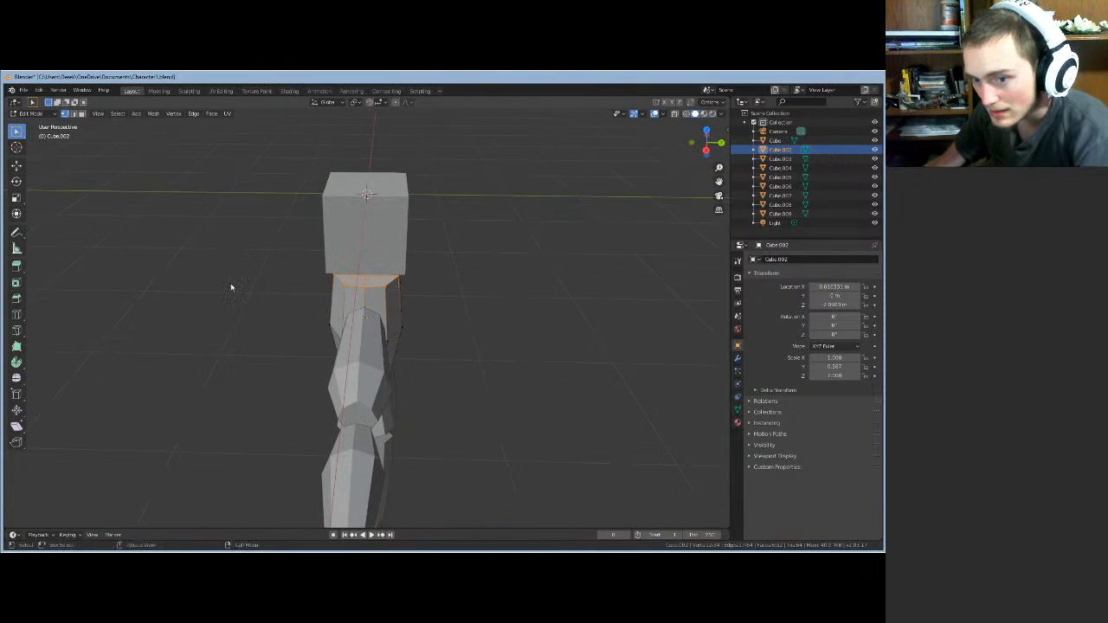
pyautogui.click(76, 114)
pyautogui.moveTo(453, 339); pyautogui.dragTo(364, 265, button='middle')
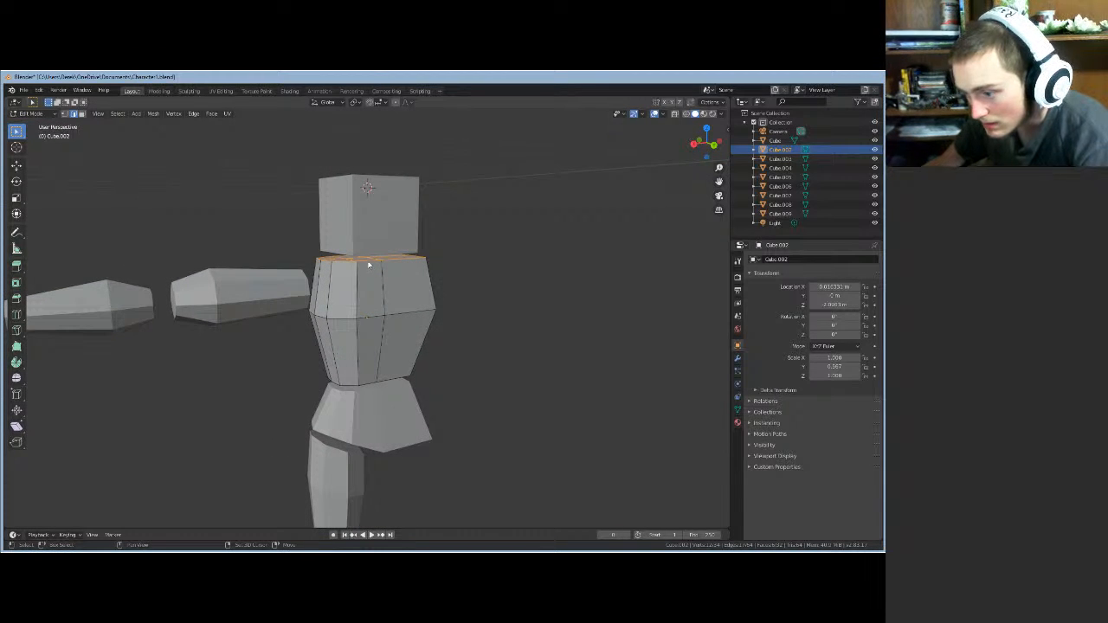
# - Move a short edge on the torso's top rim along Z, then start a second Z move
pyautogui.click(355, 261)
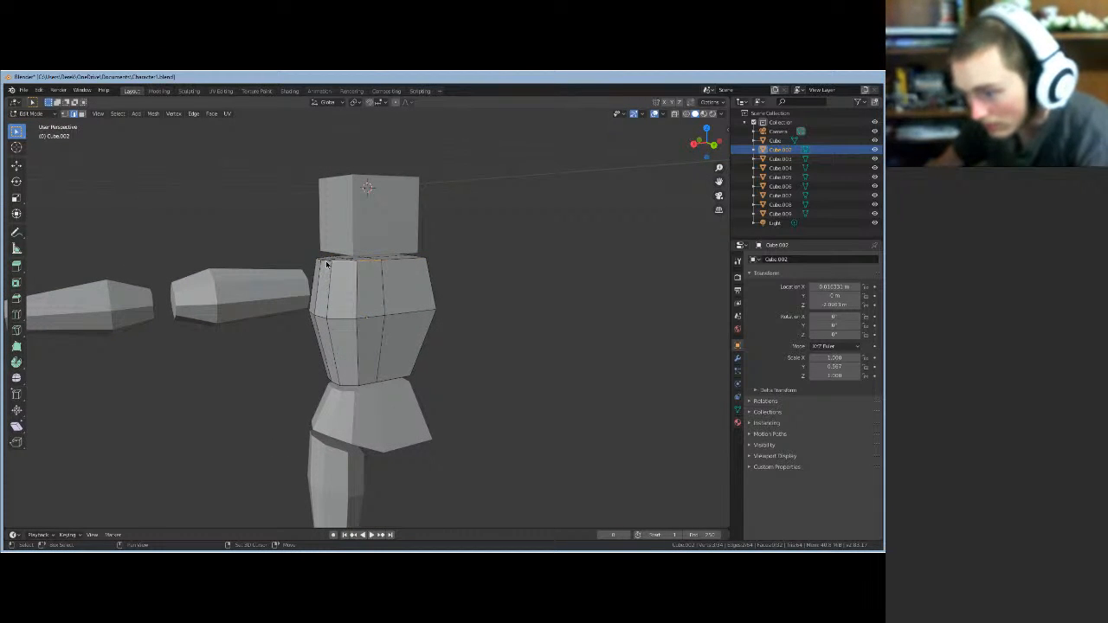
pyautogui.moveTo(322, 295); pyautogui.dragTo(467, 300, button='middle')
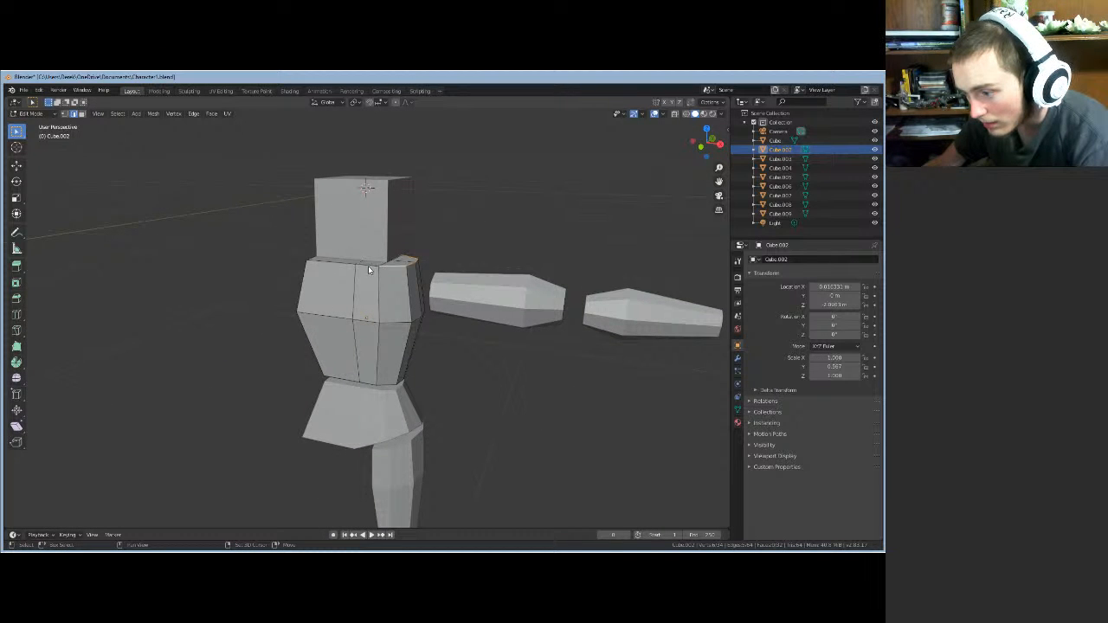
pyautogui.press('g')
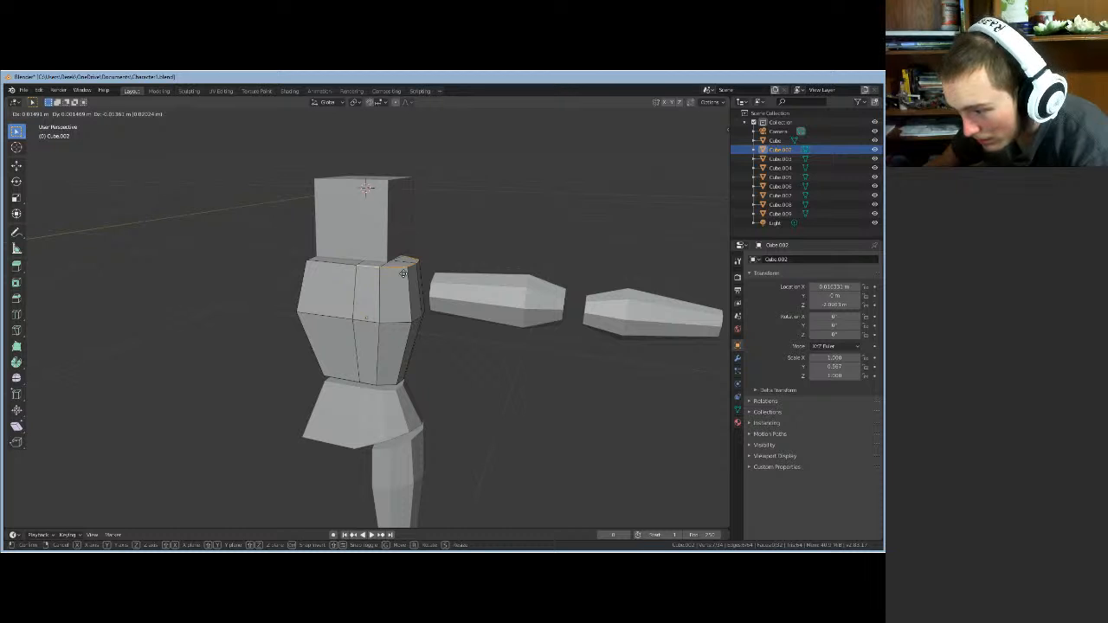
pyautogui.press('z')
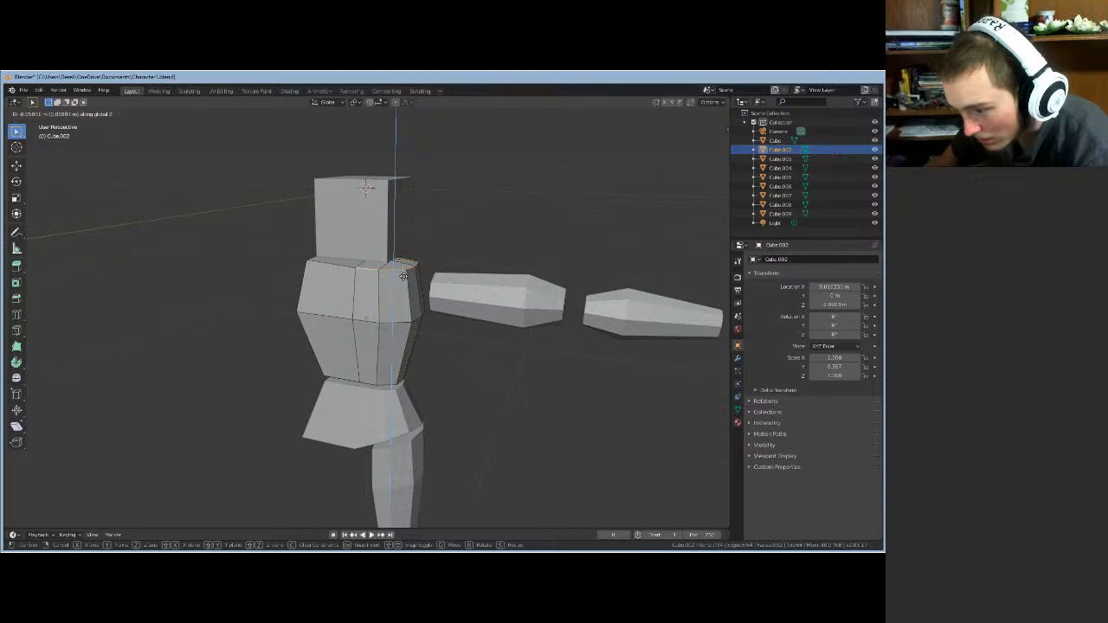
pyautogui.click(403, 275)
pyautogui.moveTo(433, 341)
pyautogui.mouseDown(button='middle')
pyautogui.moveTo(438, 317)
pyautogui.moveTo(452, 333)
pyautogui.mouseUp(button='middle')
pyautogui.press('g')
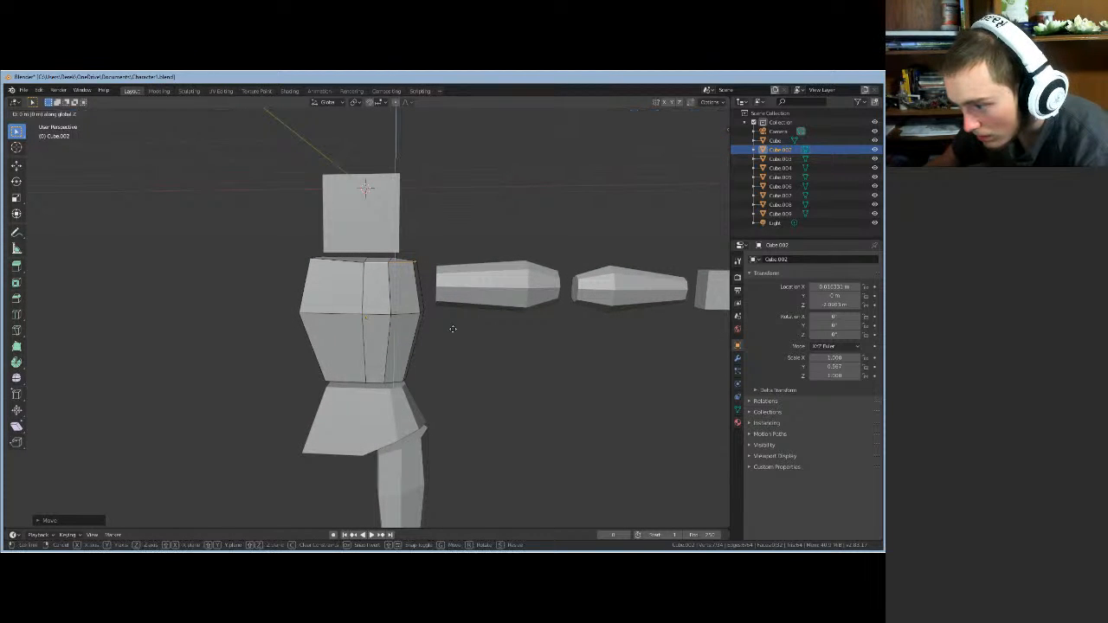
pyautogui.press('z')
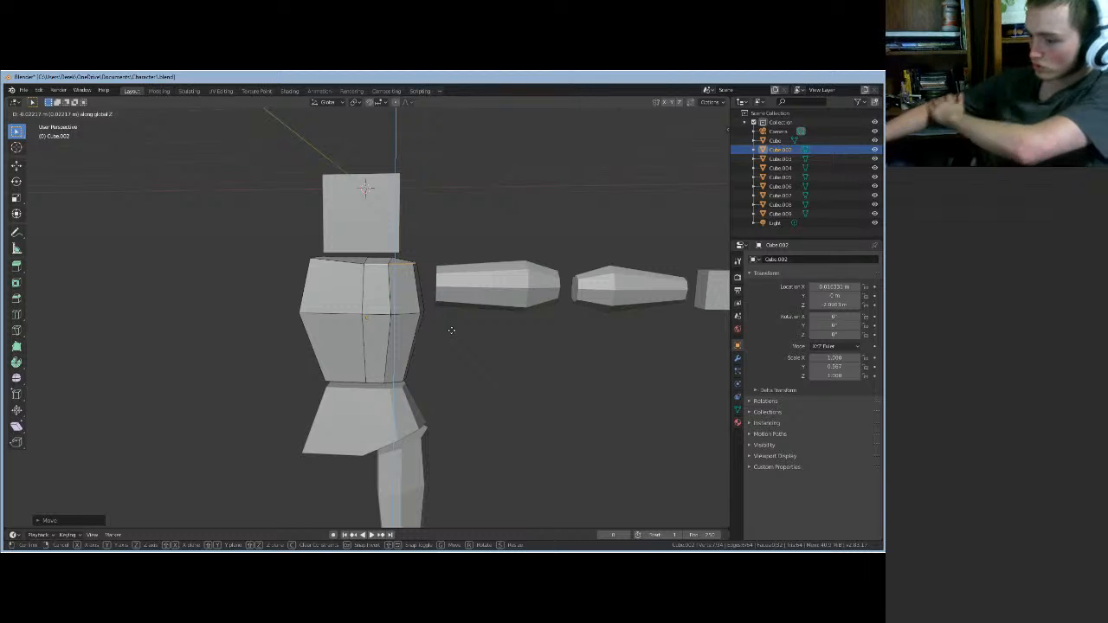
# - Confirm the edge's second Z move, deselect everything, and save the file as Character1.blend
pyautogui.click(451, 329)
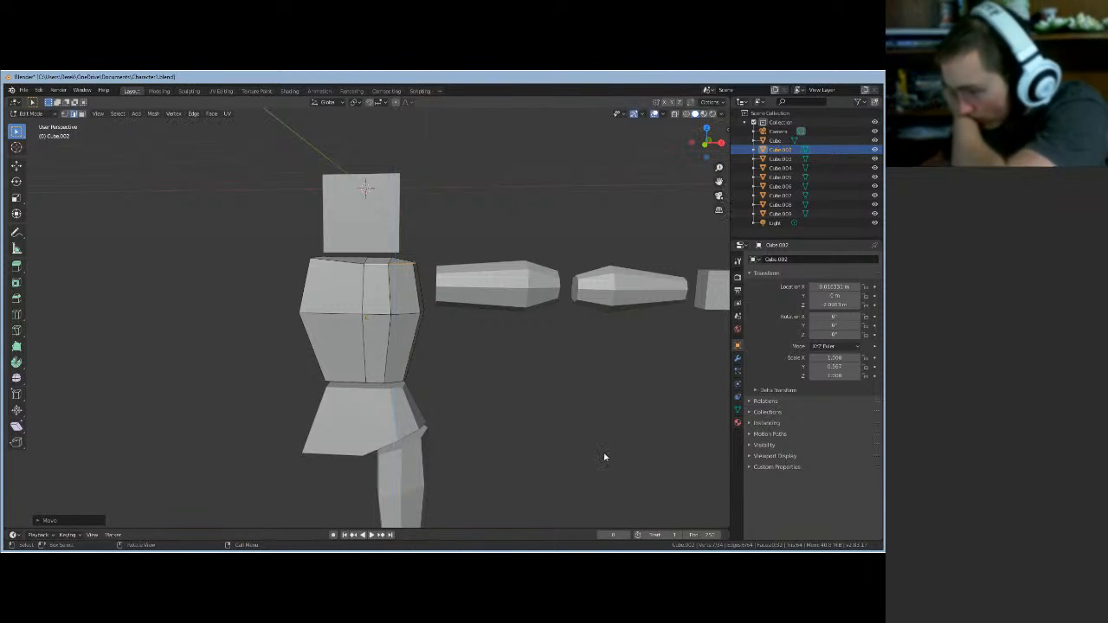
pyautogui.click(581, 421)
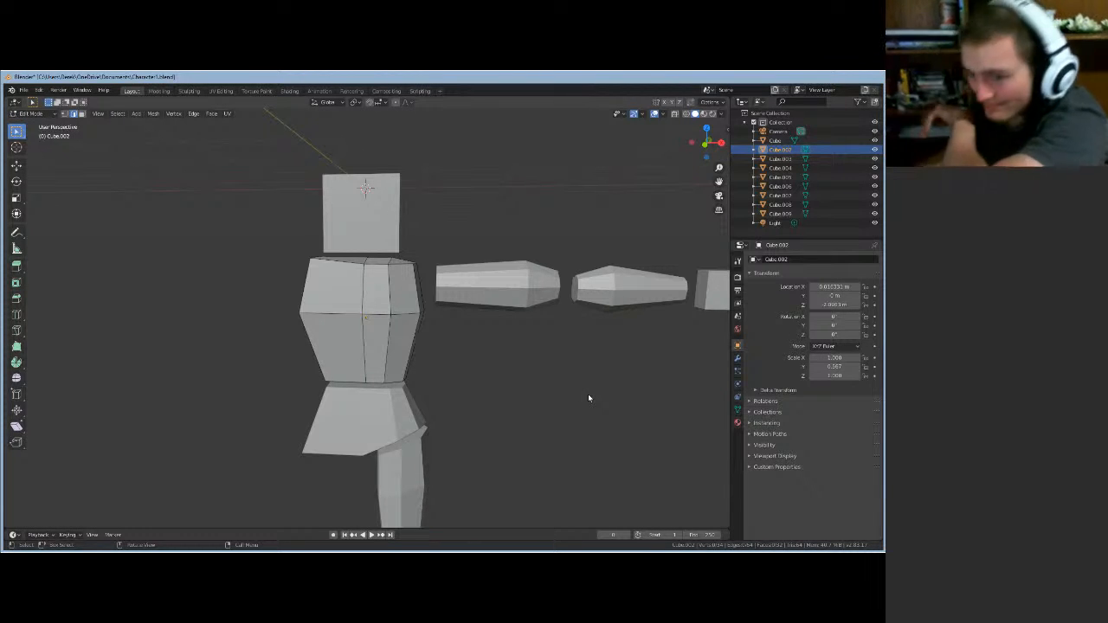
pyautogui.click(23, 90)
pyautogui.click(48, 156)
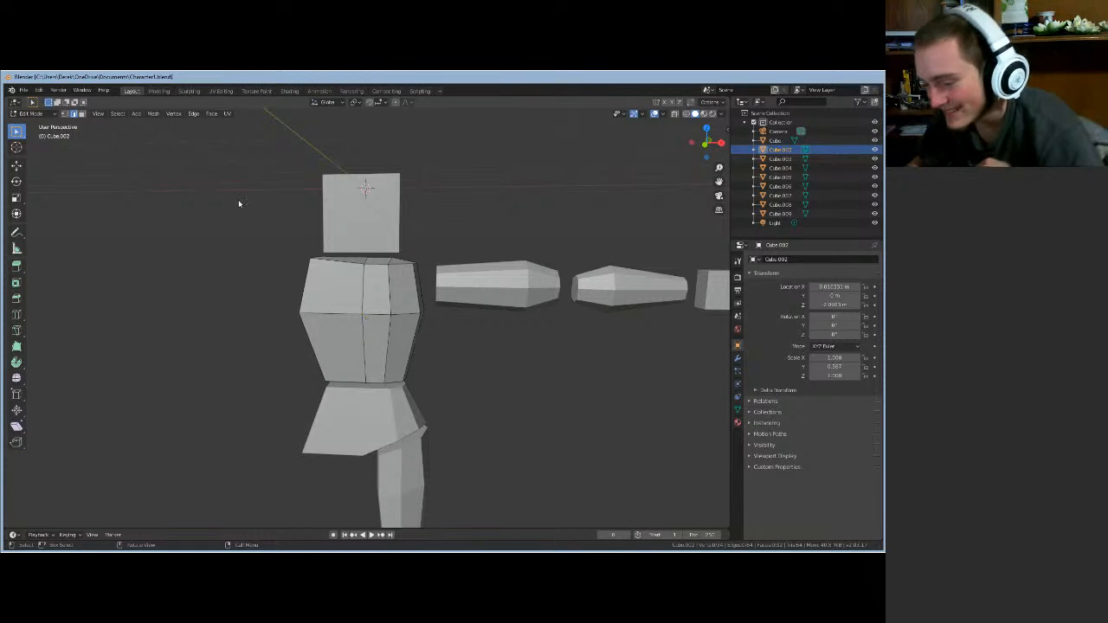
pyautogui.moveTo(512, 387)
pyautogui.mouseDown(button='middle')
pyautogui.moveTo(510, 372)
pyautogui.moveTo(463, 361)
pyautogui.moveTo(389, 382)
pyautogui.moveTo(507, 396)
pyautogui.mouseUp(button='middle')
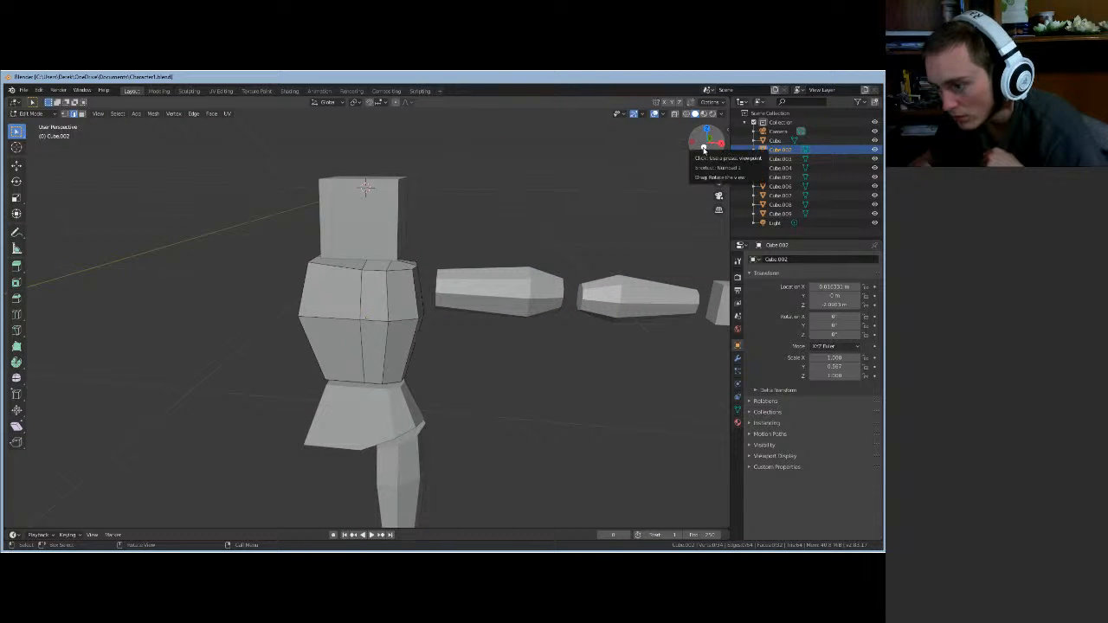
# - From the front view, select the vertical edges down the torso's front, then switch to vertex select
pyautogui.click(702, 149)
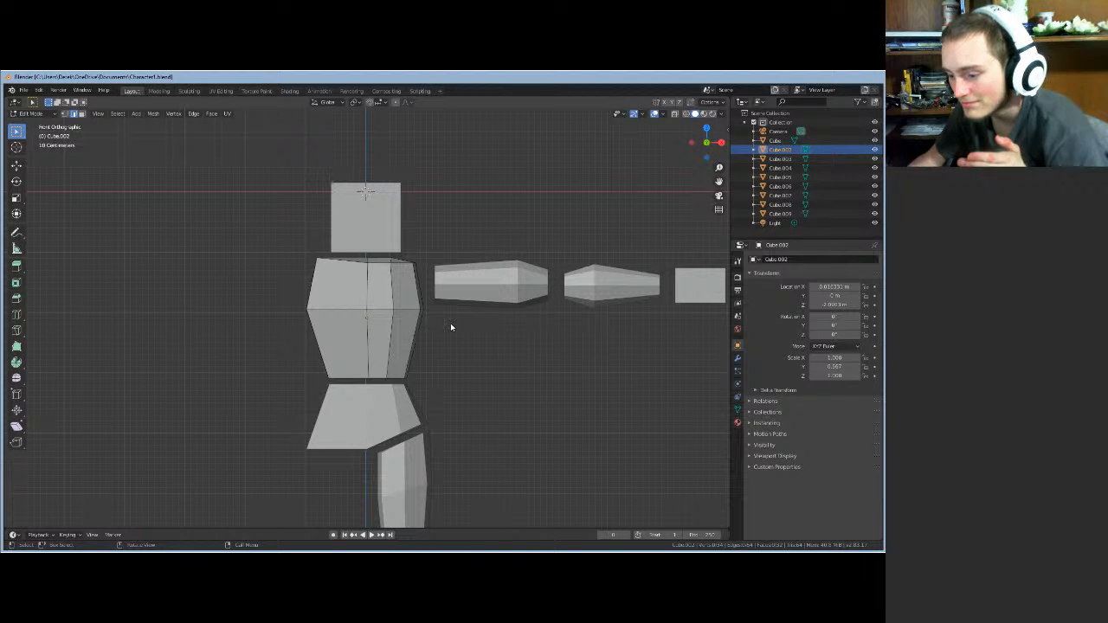
pyautogui.moveTo(455, 328)
pyautogui.mouseDown(button='middle')
pyautogui.moveTo(457, 240)
pyautogui.moveTo(457, 335)
pyautogui.moveTo(459, 309)
pyautogui.mouseUp(button='middle')
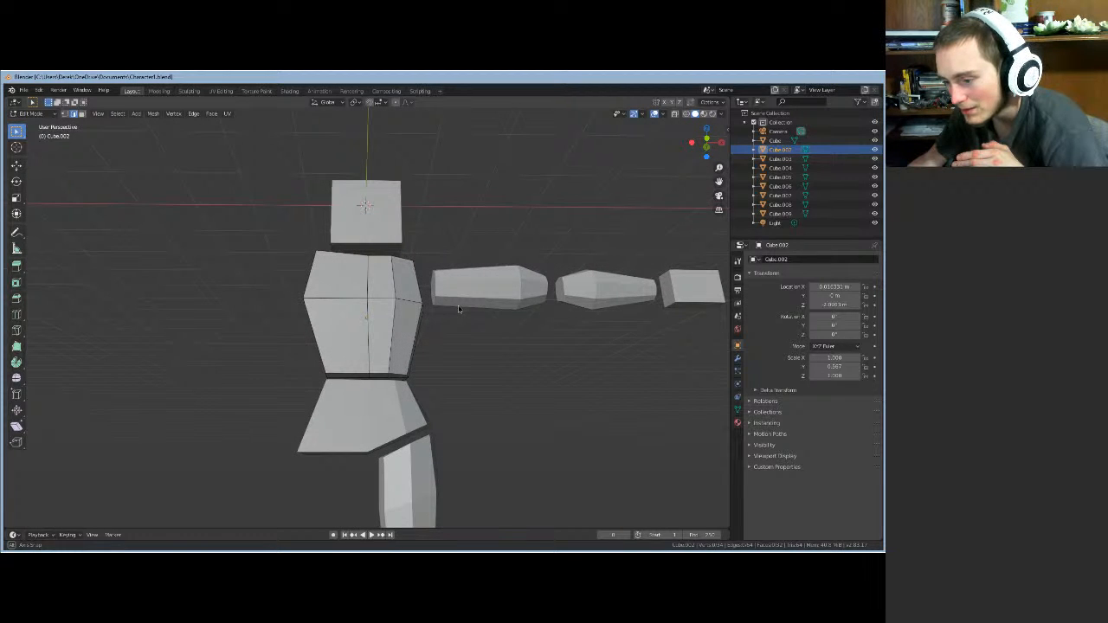
pyautogui.click(368, 350)
pyautogui.click(367, 285)
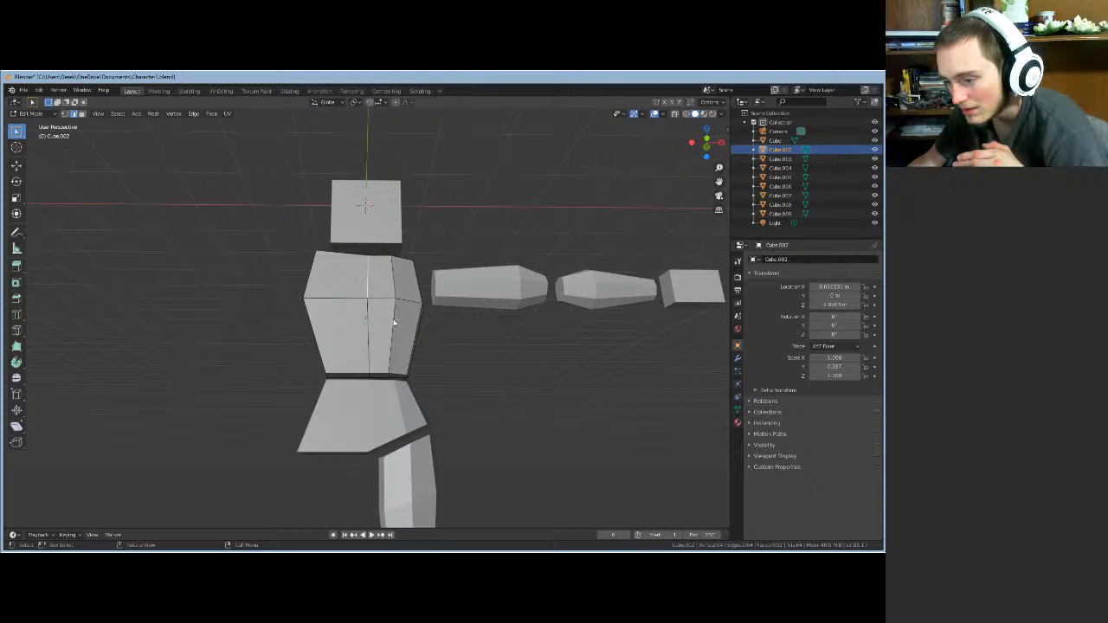
pyautogui.keyDown('shift'); pyautogui.click(368, 355); pyautogui.keyUp('shift')
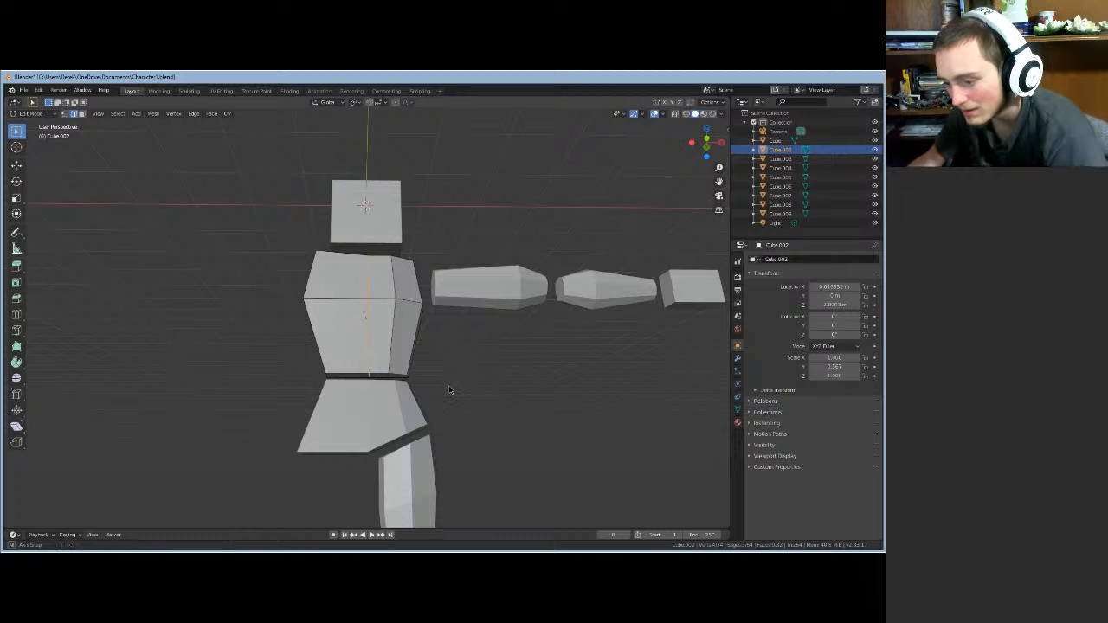
pyautogui.moveTo(450, 389); pyautogui.dragTo(311, 391, button='middle')
pyautogui.keyDown('shift'); pyautogui.click(369, 382); pyautogui.keyUp('shift')
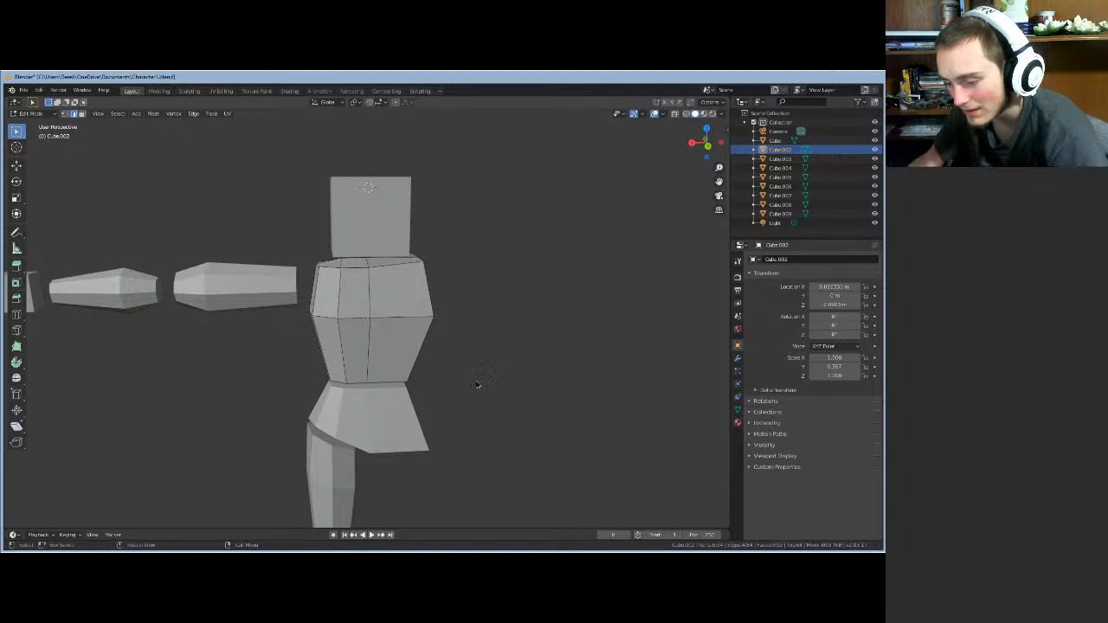
pyautogui.moveTo(477, 383); pyautogui.dragTo(672, 355, button='middle')
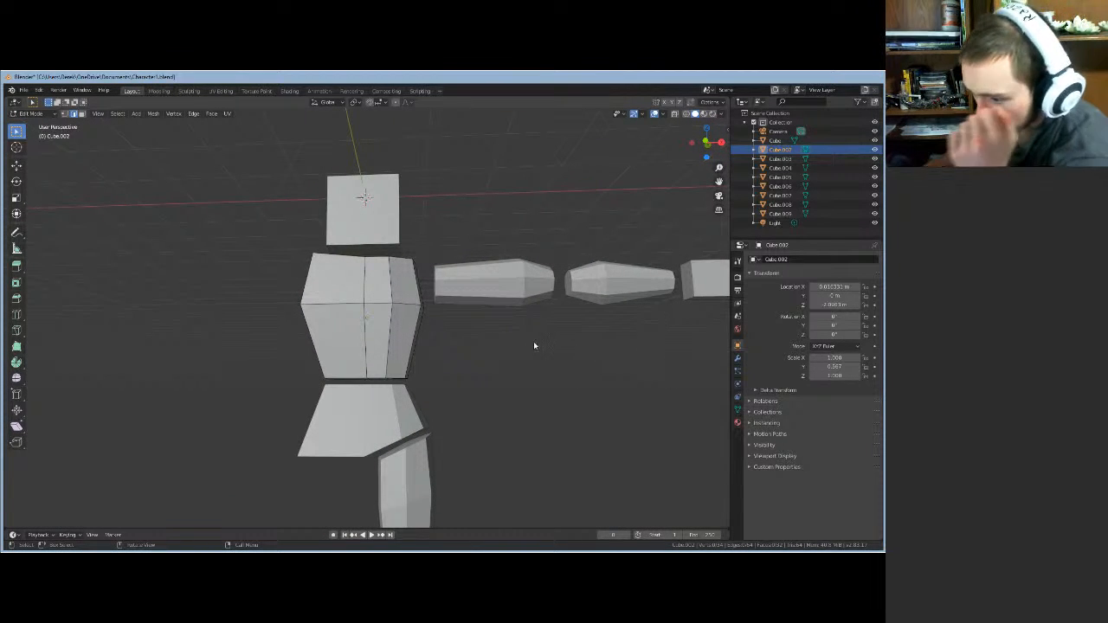
pyautogui.moveTo(534, 344); pyautogui.dragTo(549, 365, button='middle')
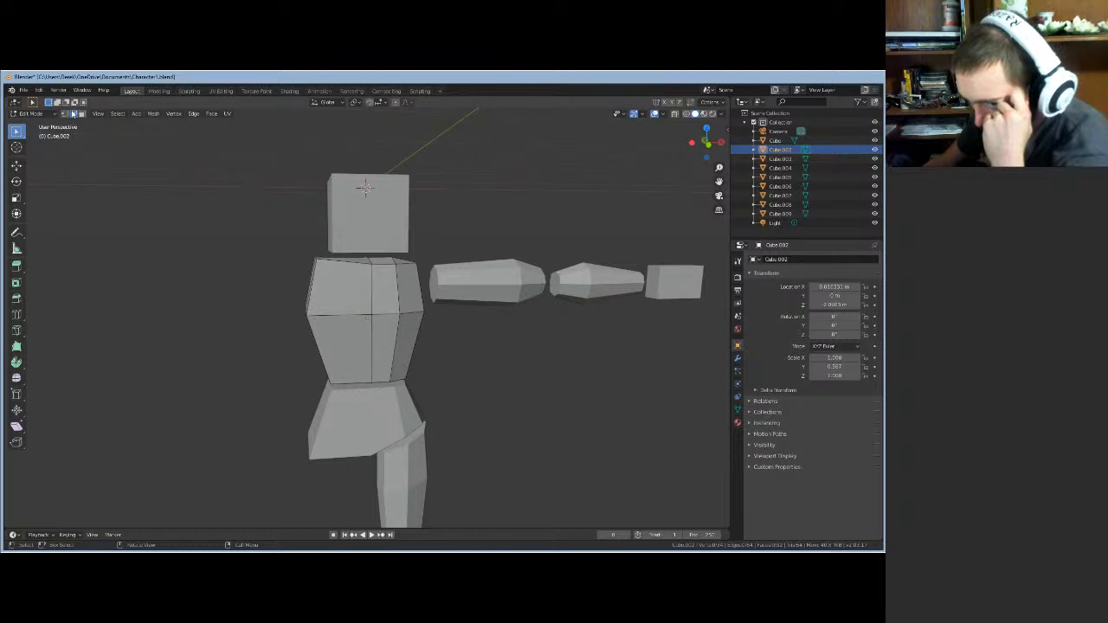
pyautogui.press('1')
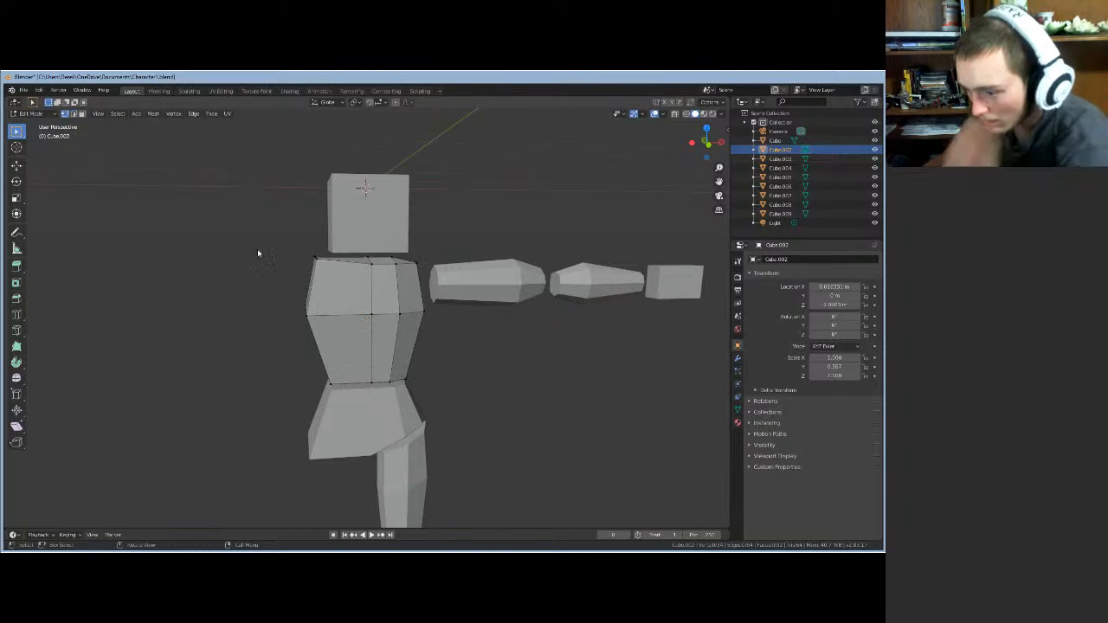
# - Add the torso's top-left vertex, move the selected vertices along Z, then switch to edge select
pyautogui.keyDown('shift'); pyautogui.click(315, 258); pyautogui.keyUp('shift')
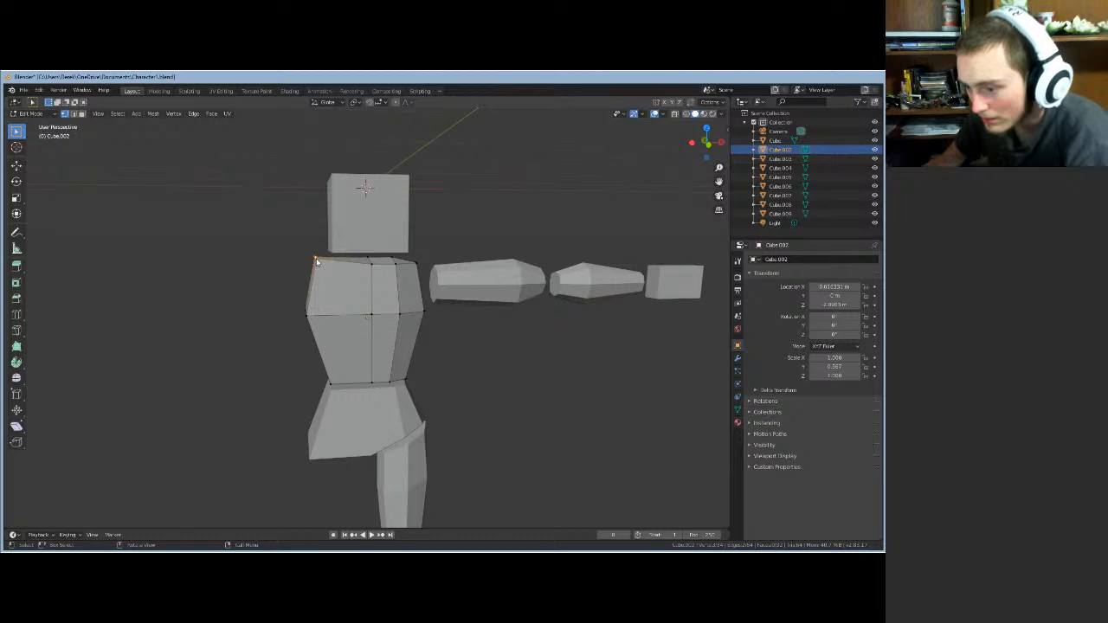
pyautogui.moveTo(317, 263); pyautogui.dragTo(316, 263, button='middle')
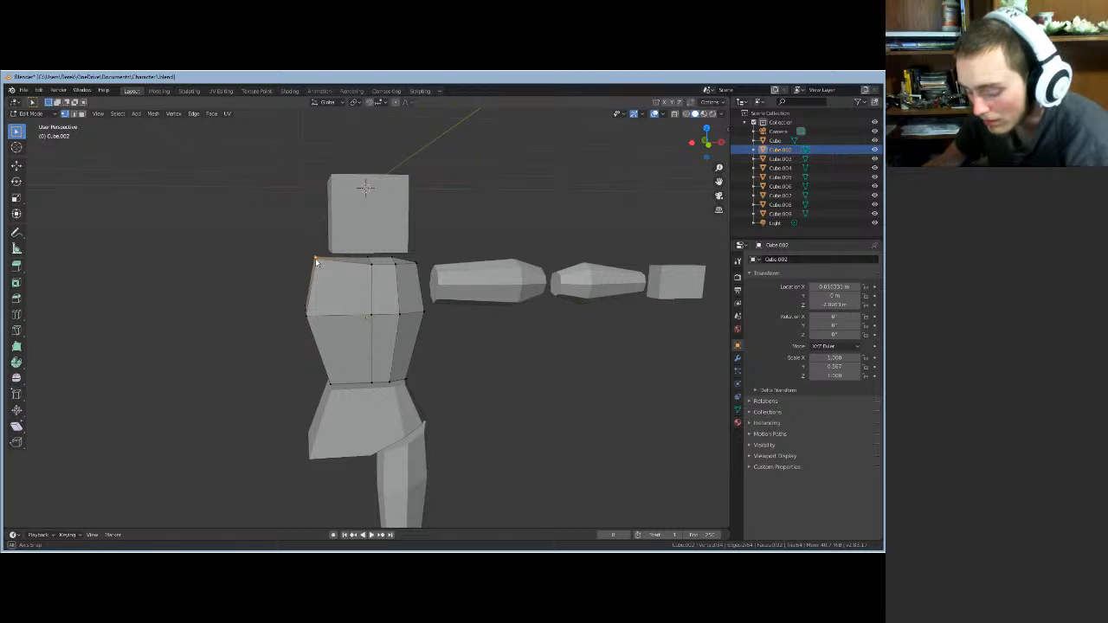
pyautogui.press('g')
pyautogui.press('z')
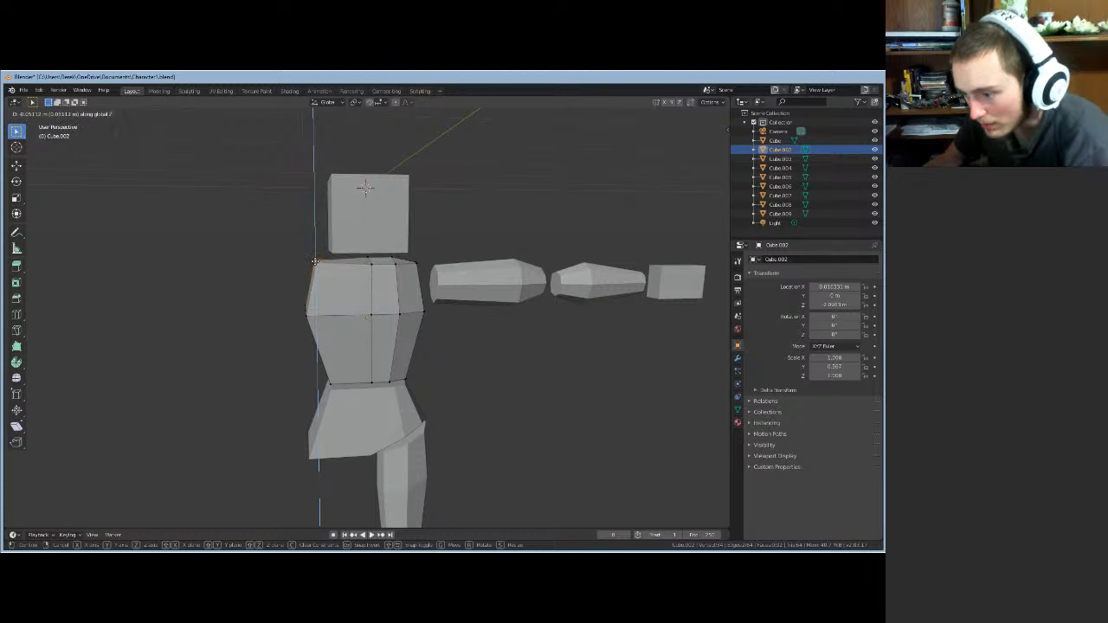
pyautogui.click(315, 263)
pyautogui.moveTo(315, 263); pyautogui.dragTo(432, 332, button='middle')
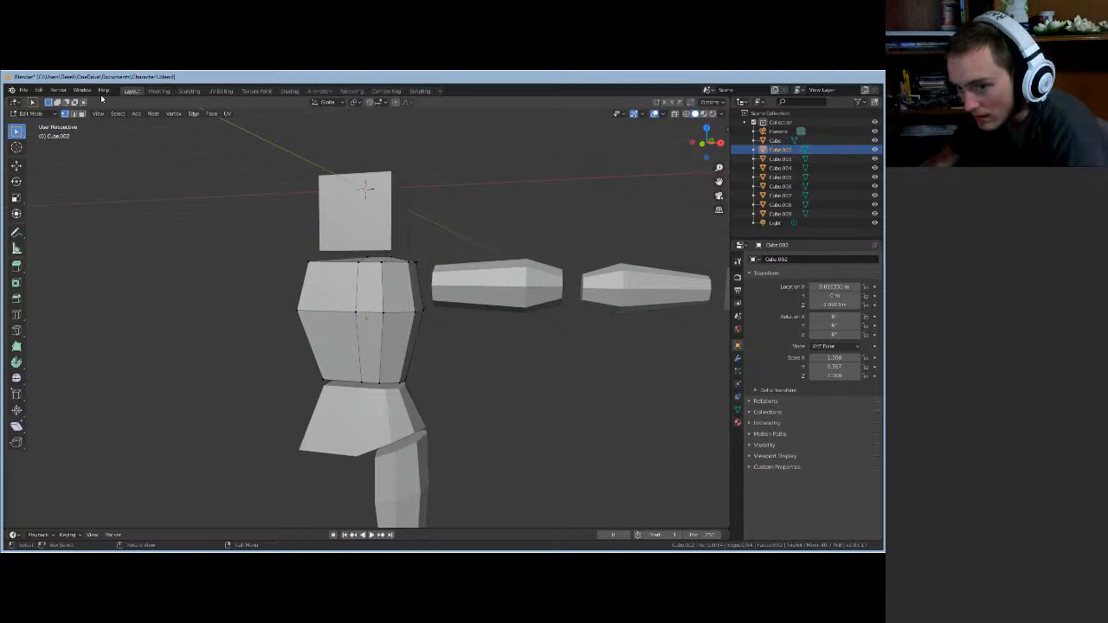
pyautogui.click(74, 114)
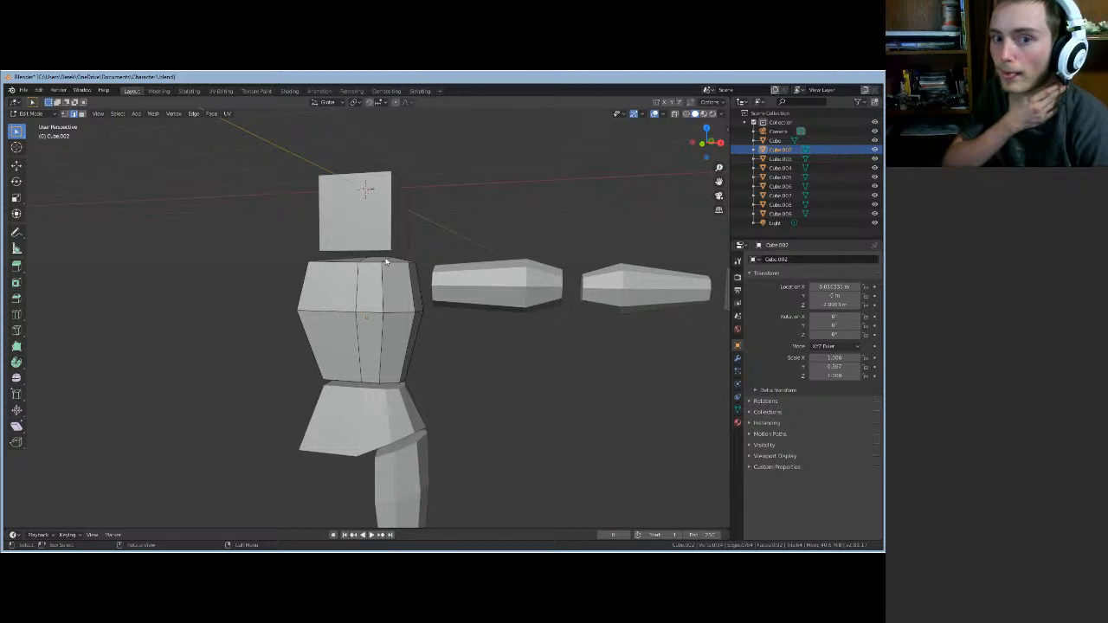
pyautogui.moveTo(441, 342)
pyautogui.mouseDown(button='middle')
pyautogui.moveTo(453, 354)
pyautogui.moveTo(432, 344)
pyautogui.mouseUp(button='middle')
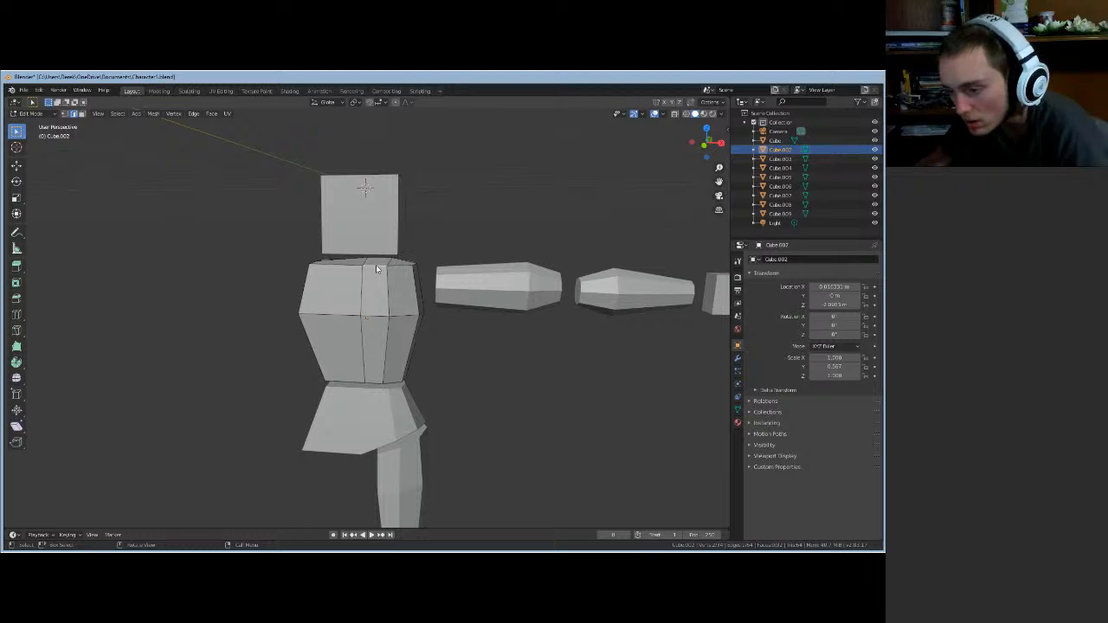
# - Slide the torso's selected middle edges vertically along Z and check the chest shape
pyautogui.press('g')
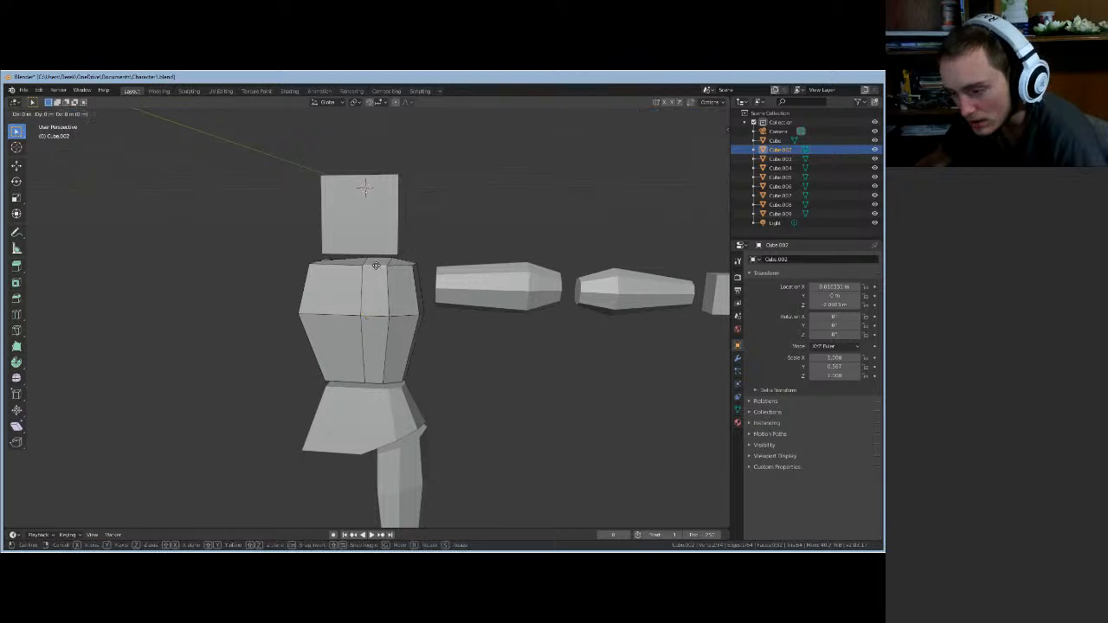
pyautogui.press('z')
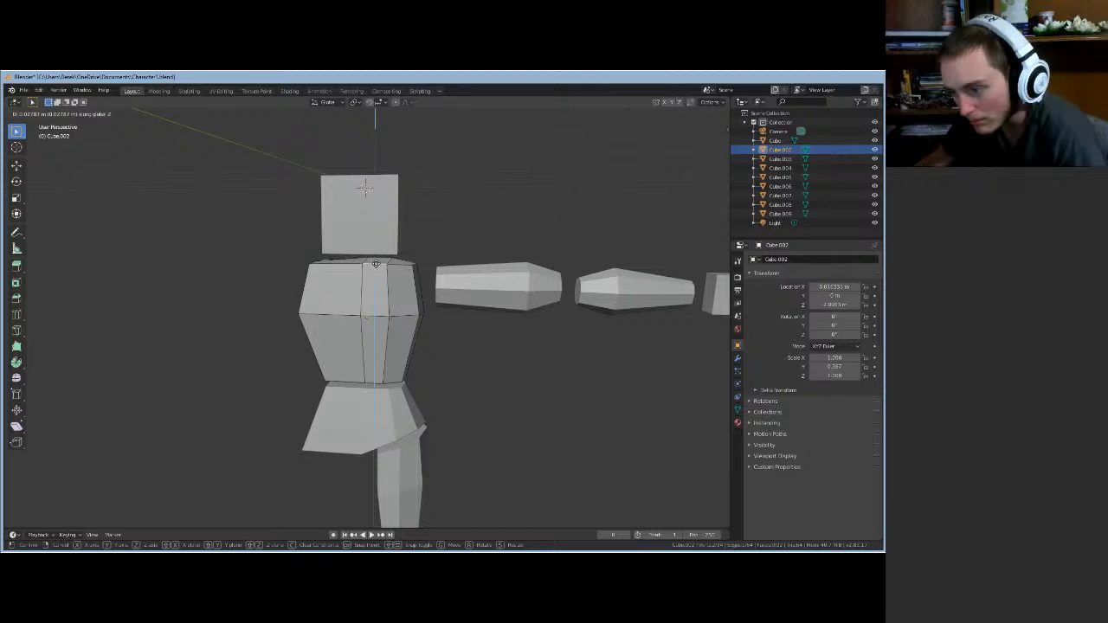
pyautogui.click(377, 267)
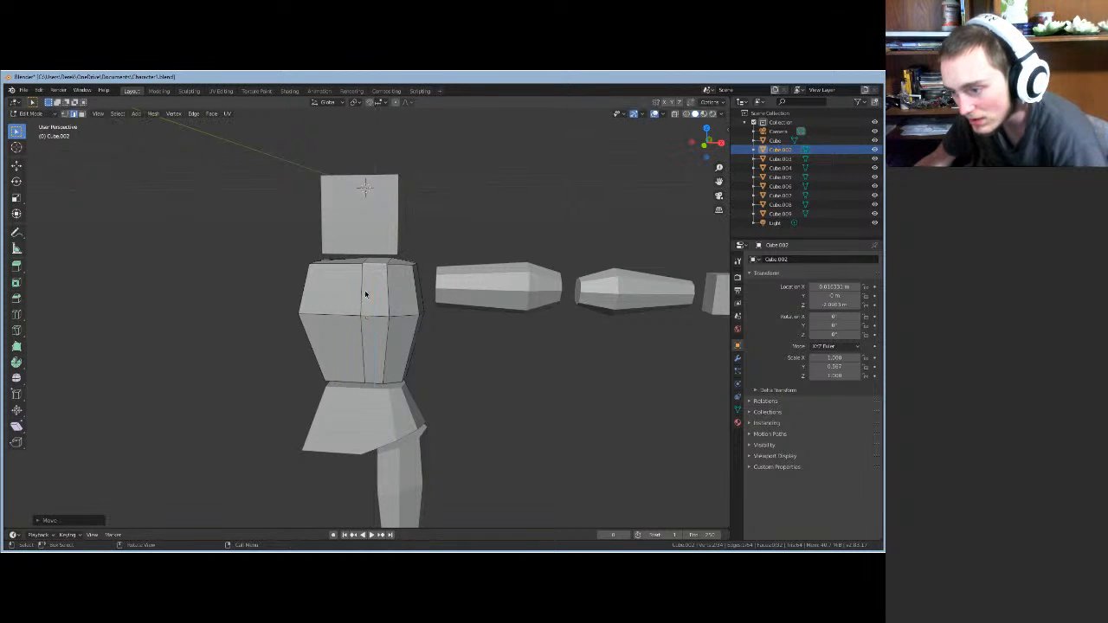
pyautogui.moveTo(366, 289); pyautogui.dragTo(368, 320, button='middle')
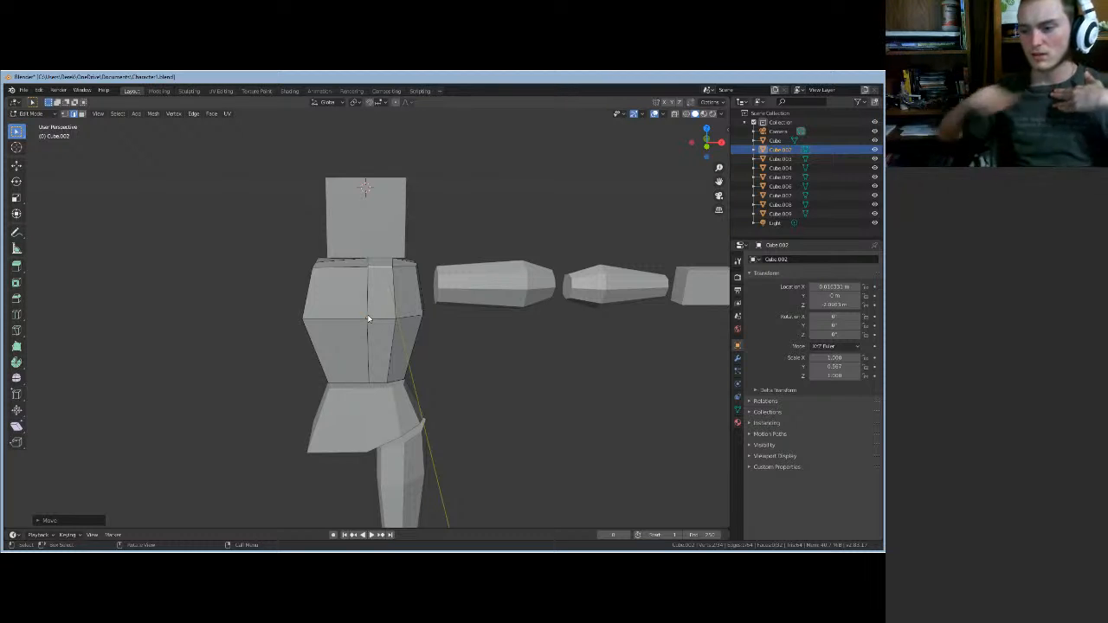
# - Lower the torso's middle edges about 0.063 m along Z and inspect the tapered chest
pyautogui.press('g')
pyautogui.press('z')
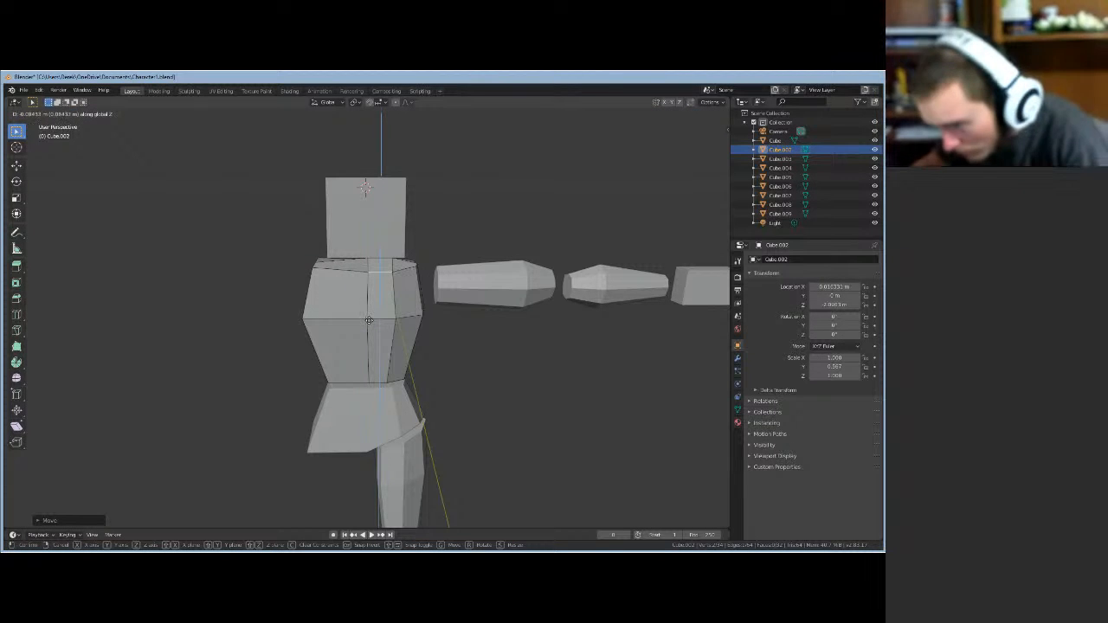
pyautogui.click(368, 322)
pyautogui.moveTo(368, 322)
pyautogui.mouseDown(button='middle')
pyautogui.moveTo(374, 298)
pyautogui.moveTo(374, 307)
pyautogui.mouseUp(button='middle')
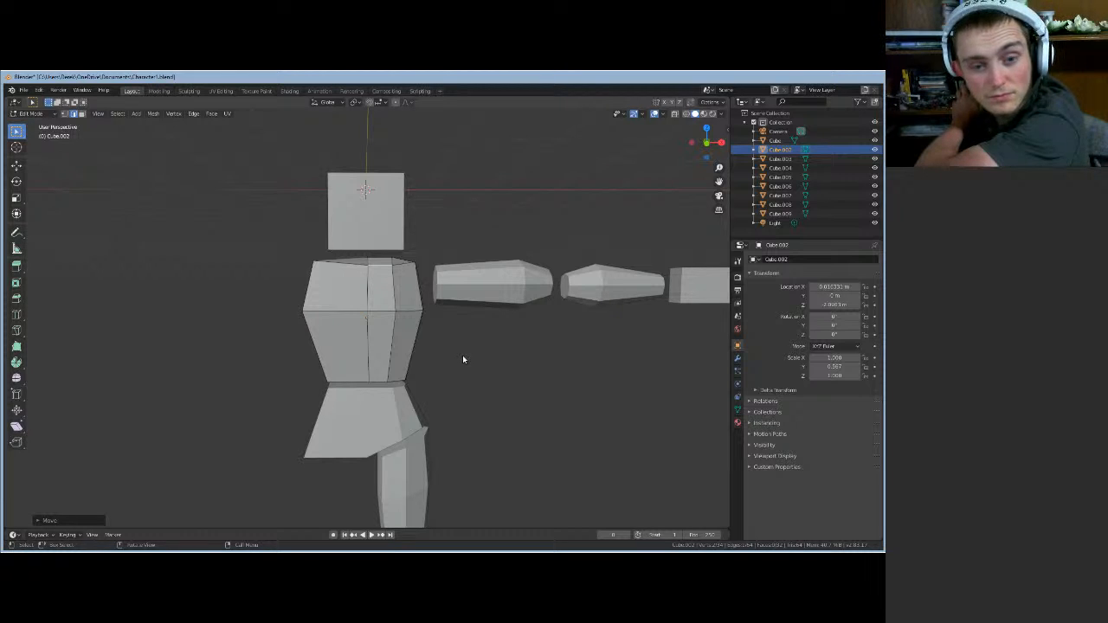
pyautogui.moveTo(463, 360); pyautogui.dragTo(458, 359, button='middle')
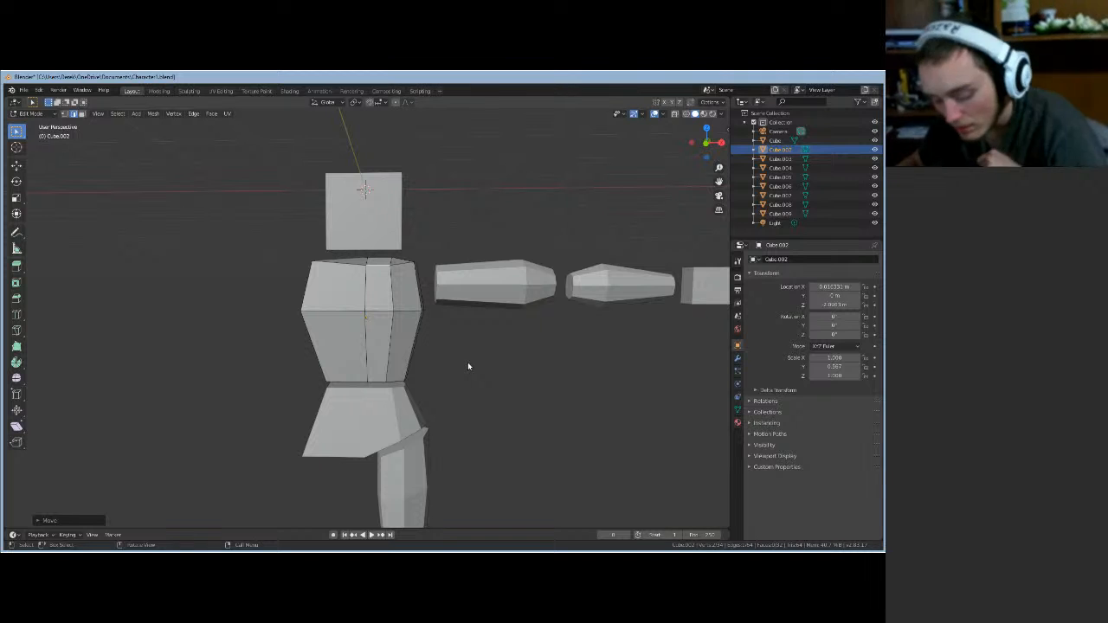
# - Exit the torso's Edit Mode, select only the upper arm Cube.003, and enter its Edit Mode
pyautogui.press('Tab')
pyautogui.click(507, 292)
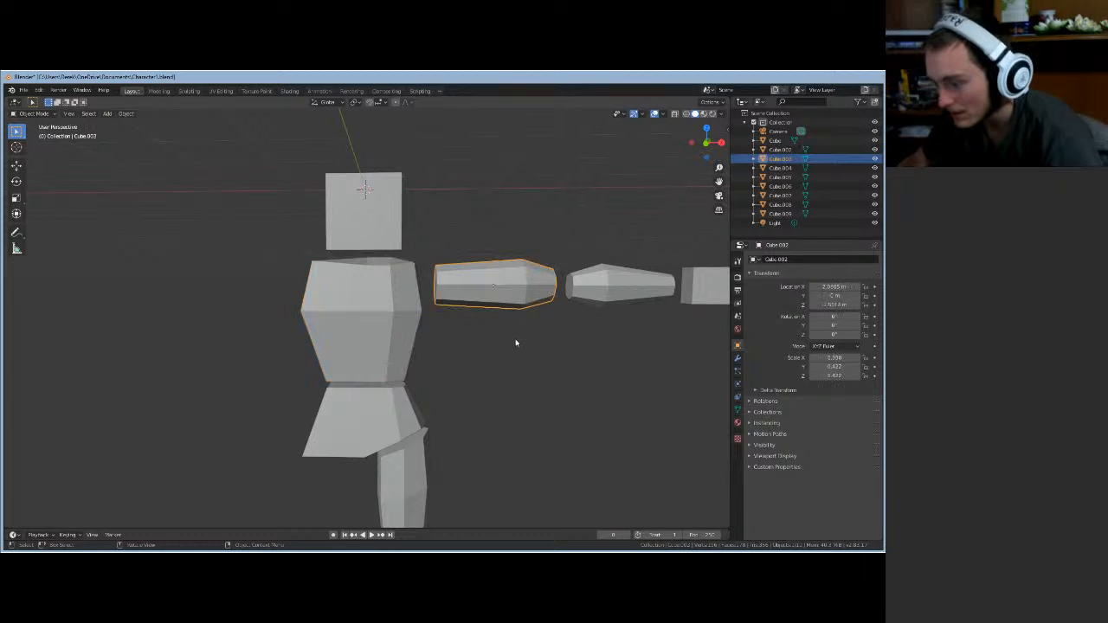
pyautogui.moveTo(514, 341); pyautogui.dragTo(527, 278, button='middle')
pyautogui.keyDown('shift'); pyautogui.click(604, 303); pyautogui.keyUp('shift')
pyautogui.click(524, 274)
pyautogui.moveTo(523, 326); pyautogui.dragTo(473, 340, button='middle')
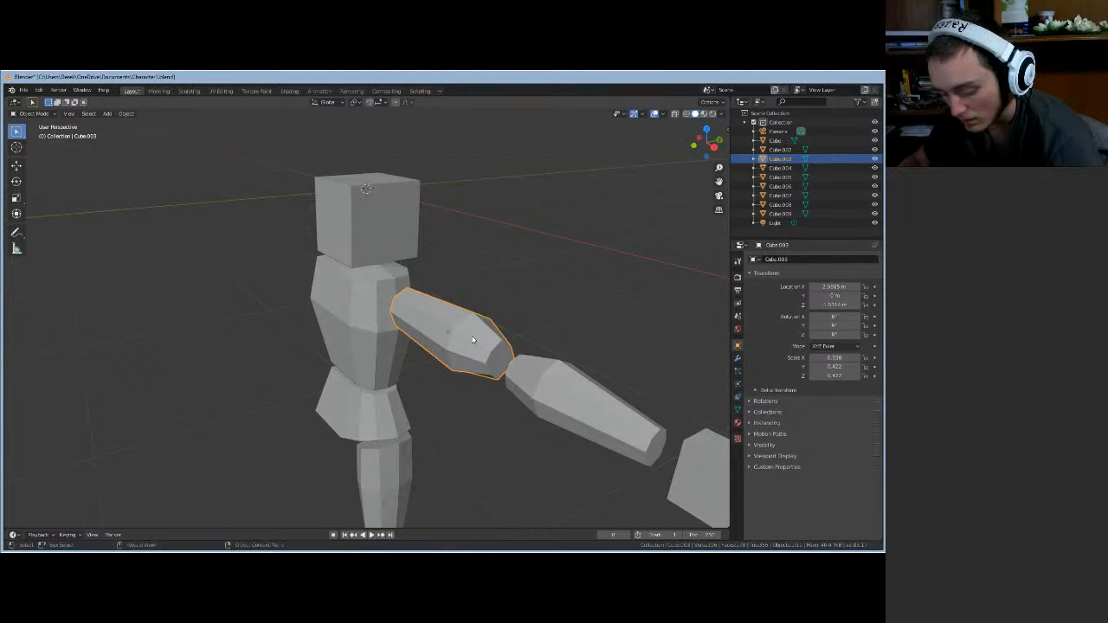
pyautogui.press('Tab')
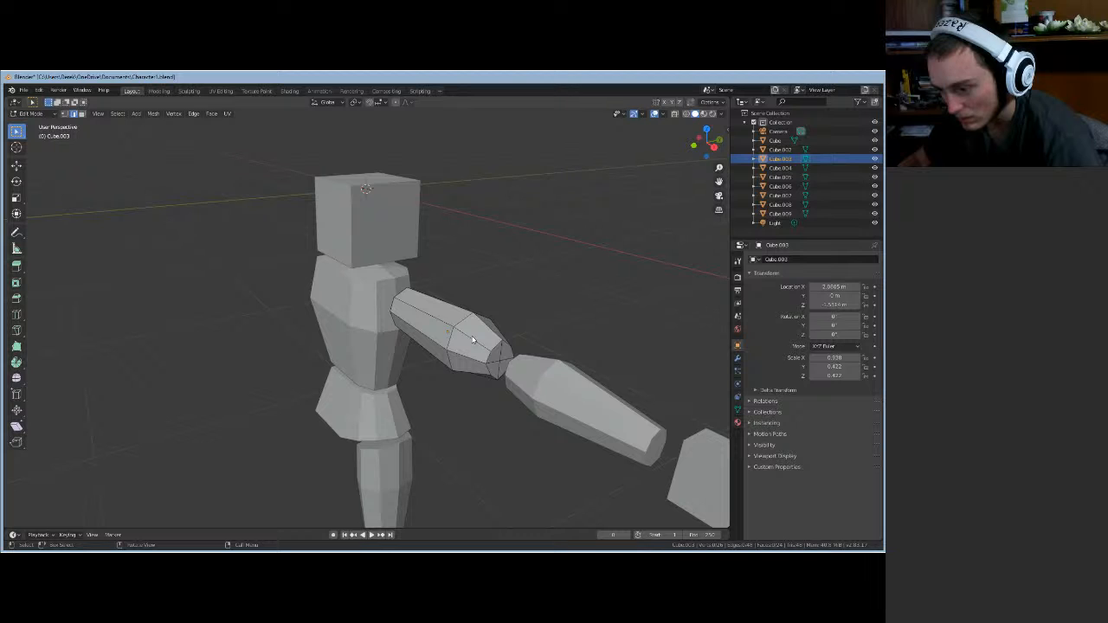
# - In Object Mode, scale the upper arm to 0.280 in Y and Z, keeping its length
pyautogui.press('Tab')
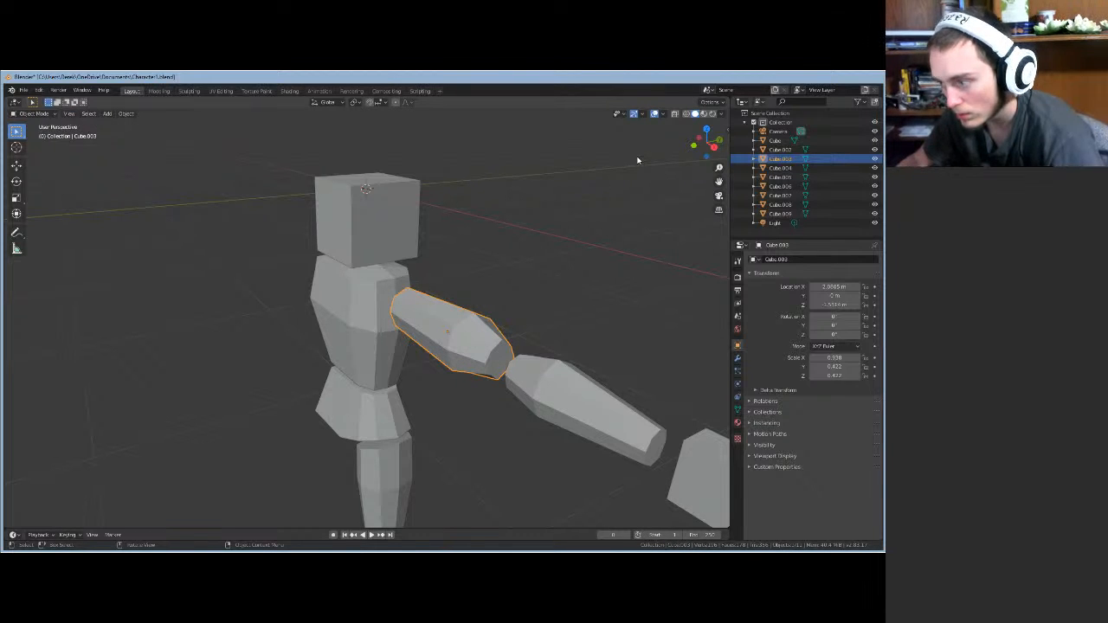
pyautogui.press('s')
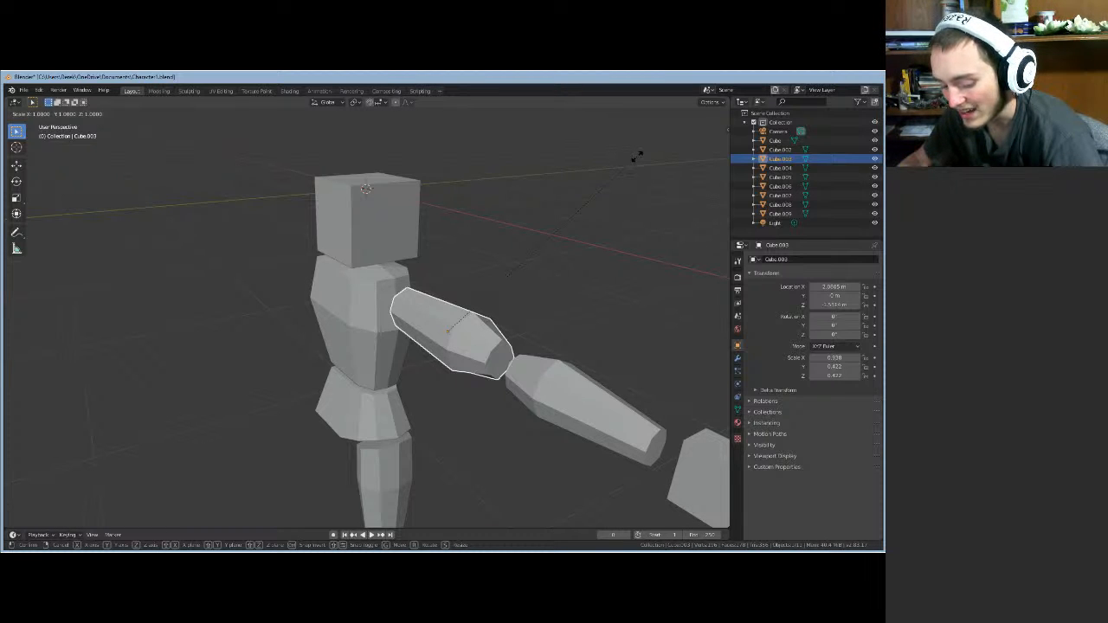
pyautogui.hotkey('shift', 'x')
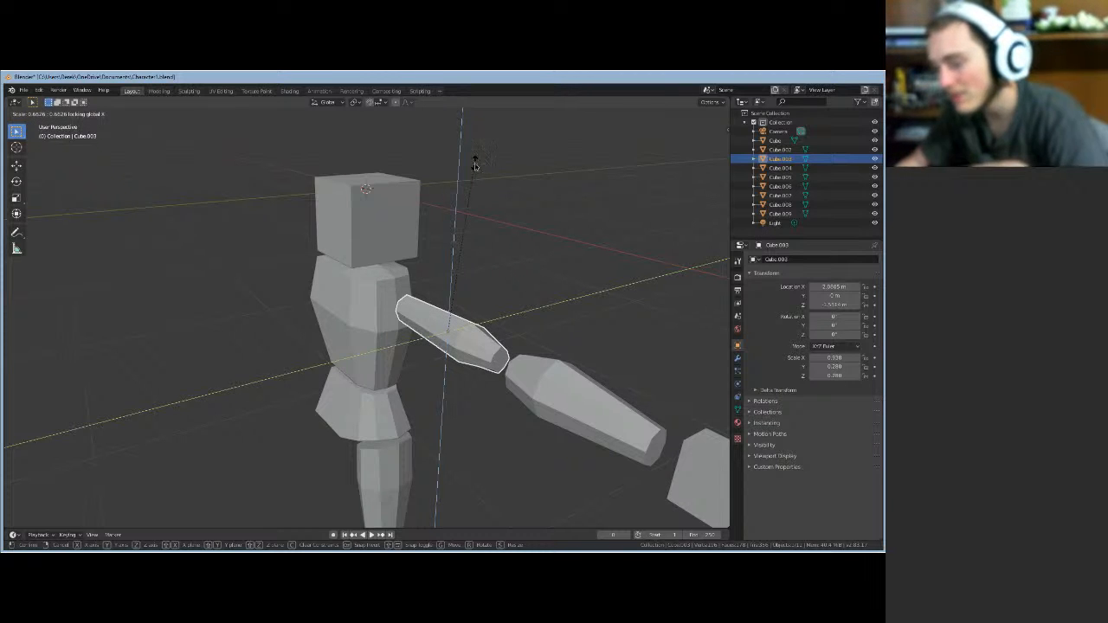
pyautogui.click(475, 163)
pyautogui.moveTo(539, 239); pyautogui.dragTo(598, 221, button='middle')
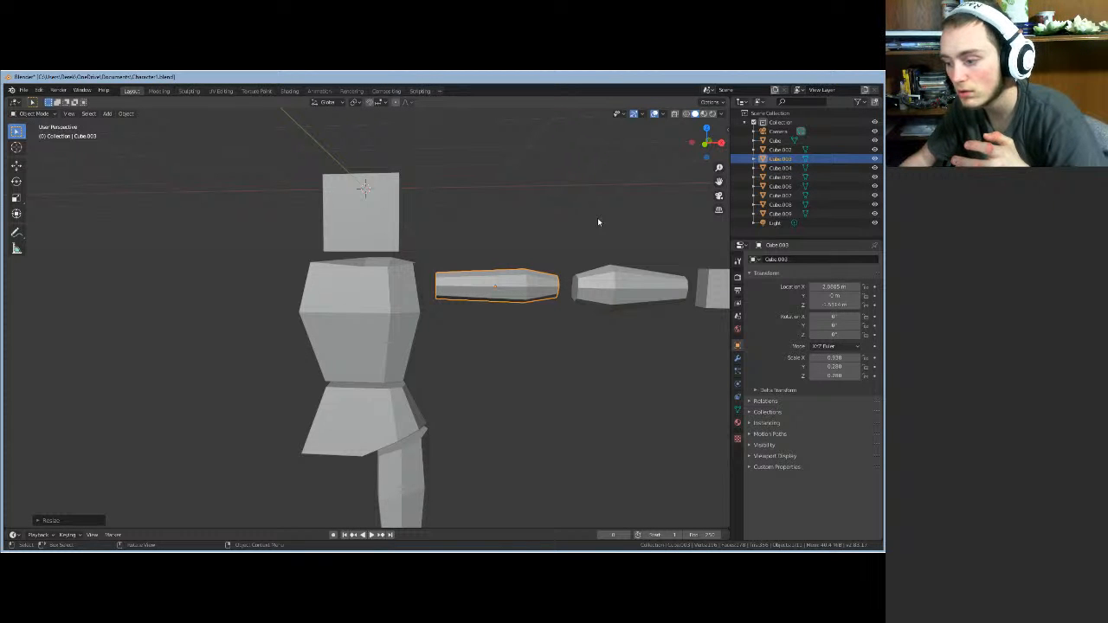
pyautogui.moveTo(598, 223)
pyautogui.mouseDown(button='middle')
pyautogui.moveTo(566, 273)
pyautogui.moveTo(490, 239)
pyautogui.moveTo(597, 234)
pyautogui.mouseUp(button='middle')
# - Scale the forearm Cube.004 thinner in Y and Z only, keeping its length
pyautogui.click(566, 275)
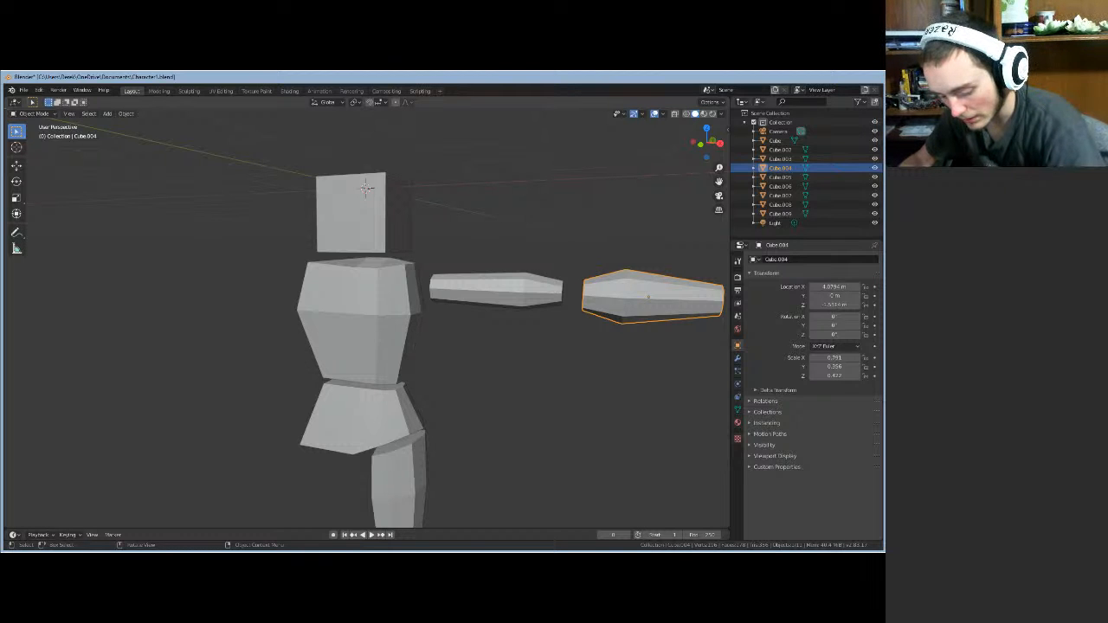
pyautogui.press('s')
pyautogui.hotkey('shift', 'x')
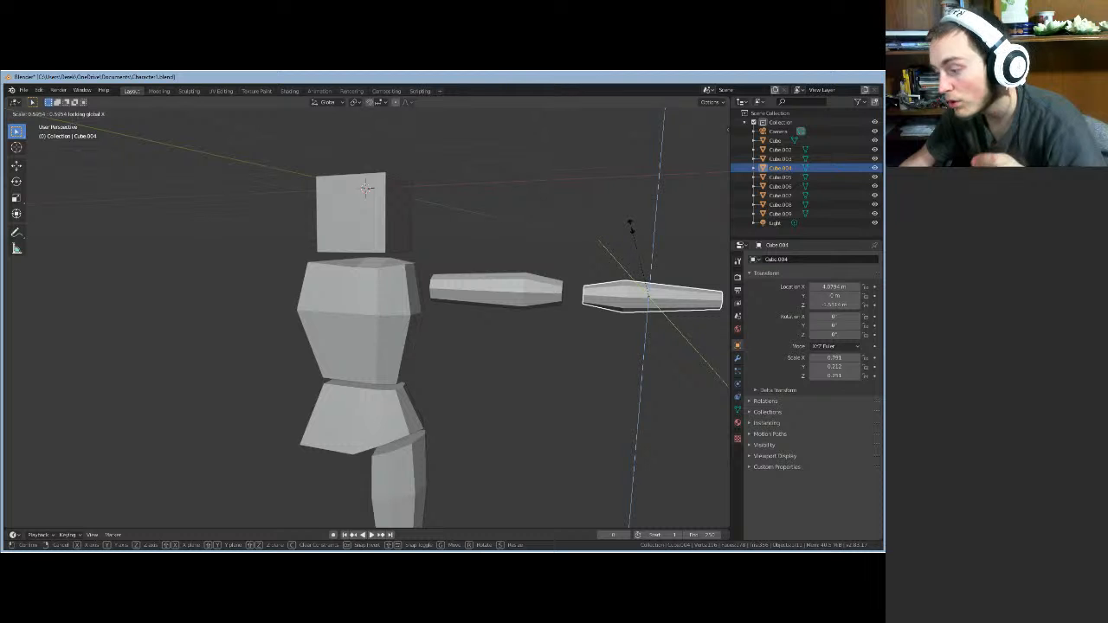
pyautogui.click(629, 223)
pyautogui.click(627, 224)
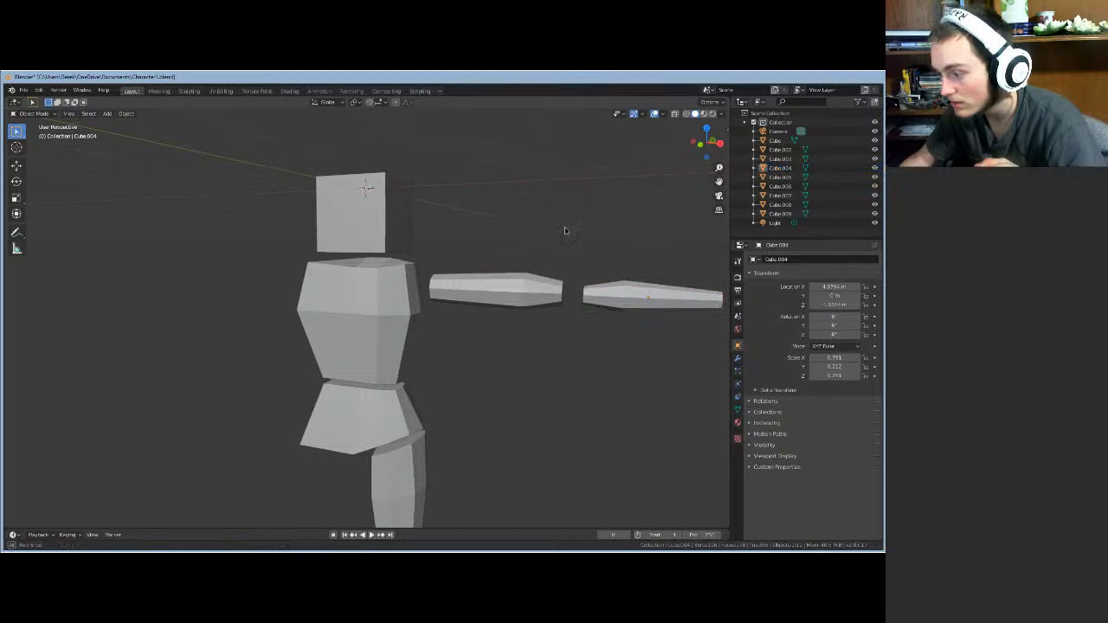
pyautogui.moveTo(566, 231); pyautogui.dragTo(645, 229, button='middle')
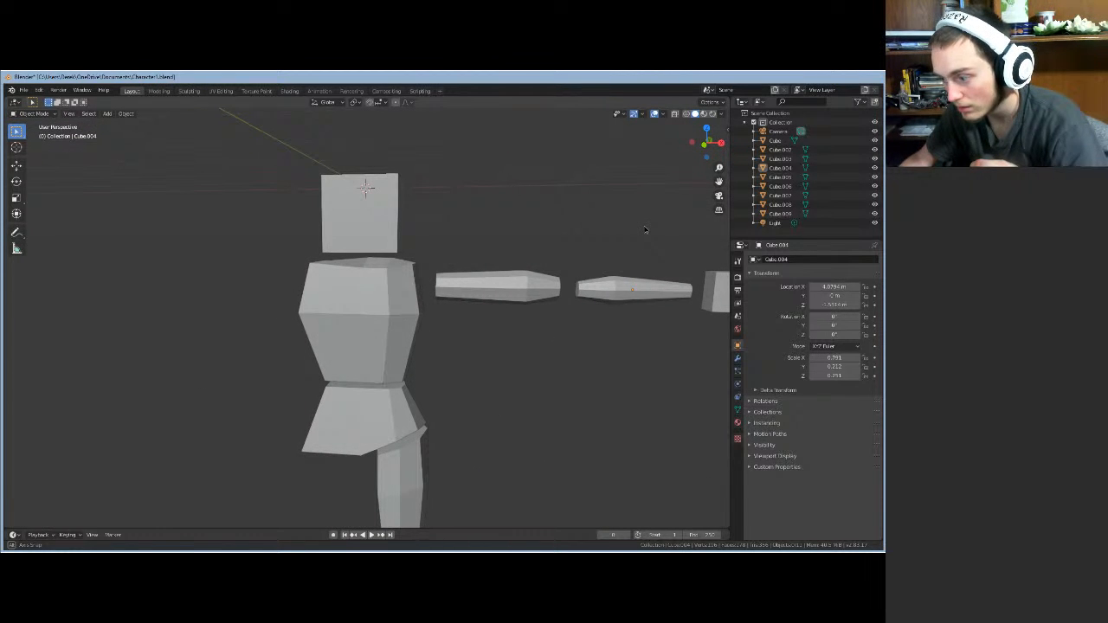
# - Reselect the forearm and fine-tune its Y and Z thickness to match the upper arm
pyautogui.click(633, 282)
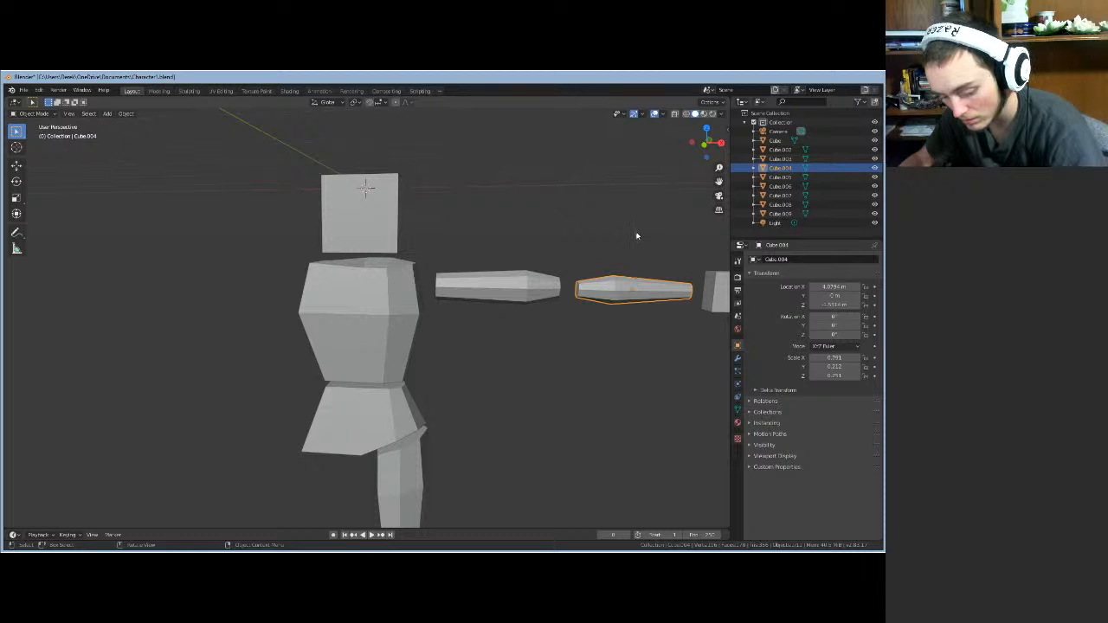
pyautogui.press('s')
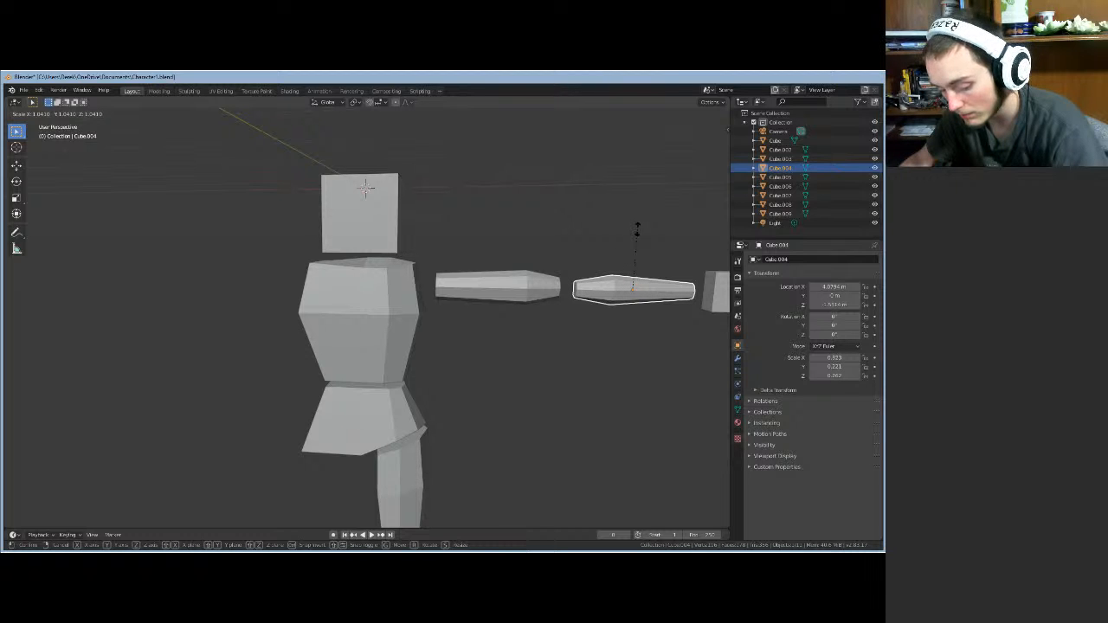
pyautogui.hotkey('shift', 'x')
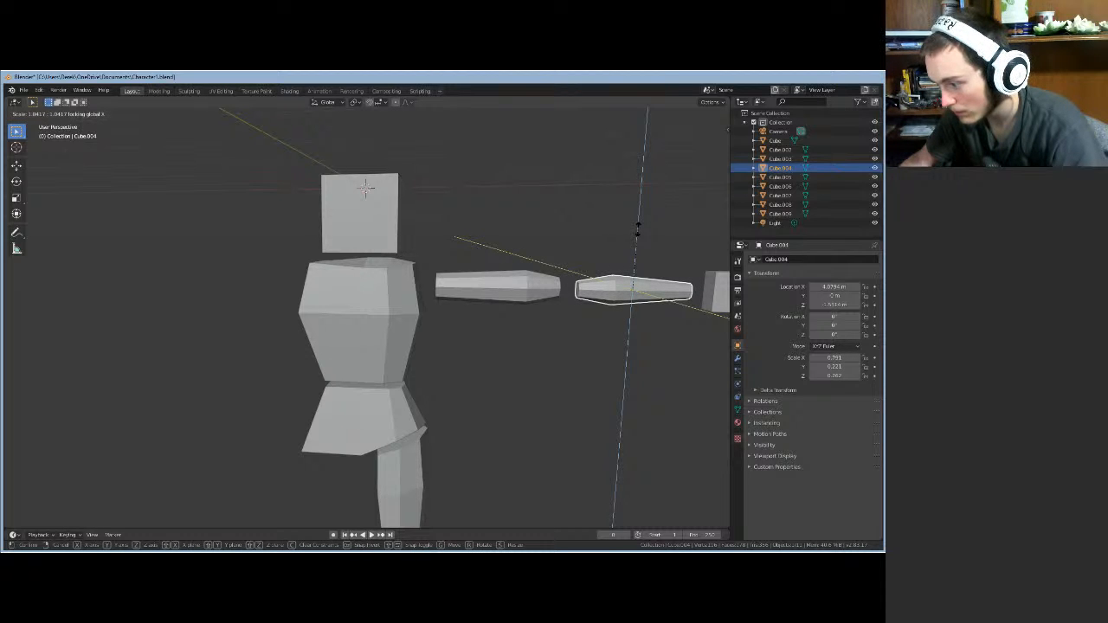
pyautogui.click(638, 227)
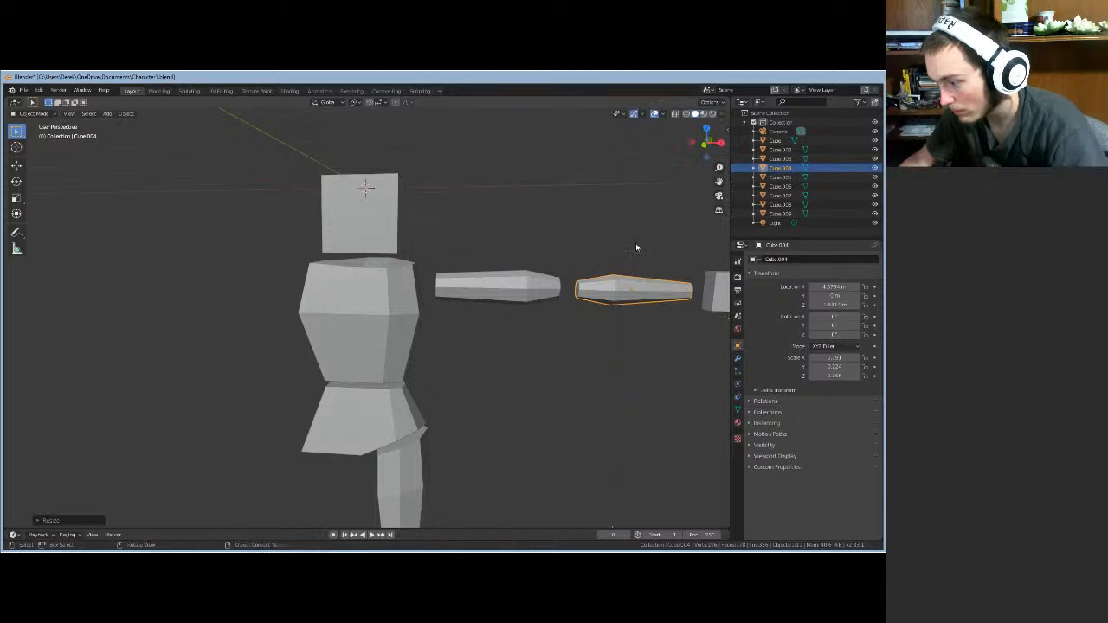
pyautogui.moveTo(635, 245); pyautogui.dragTo(616, 305, button='middle')
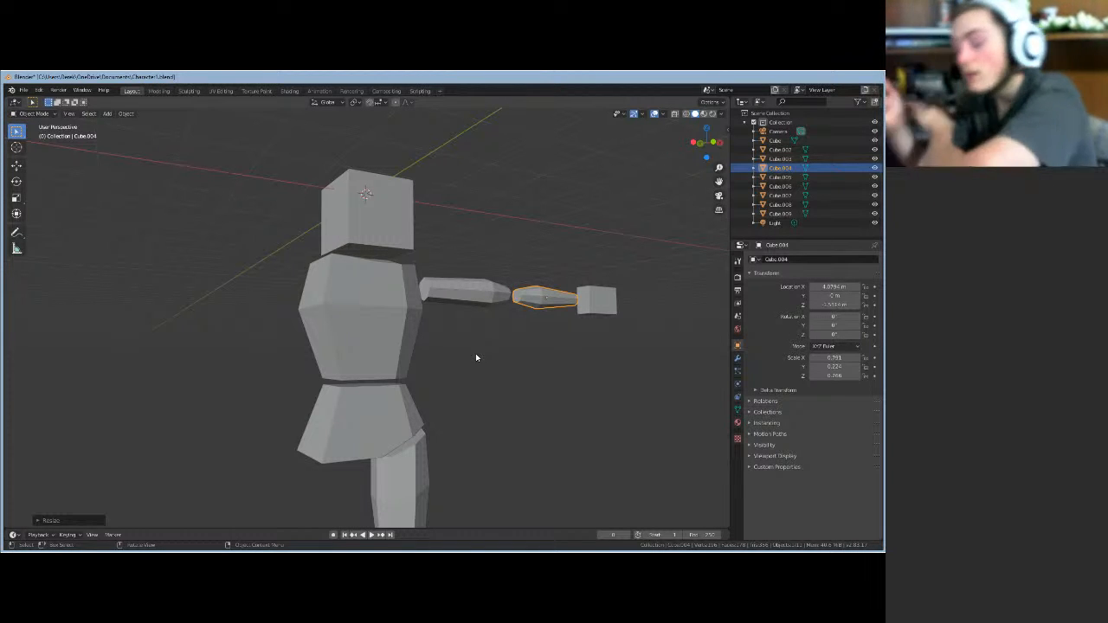
pyautogui.moveTo(476, 354); pyautogui.dragTo(124, 359, button='middle')
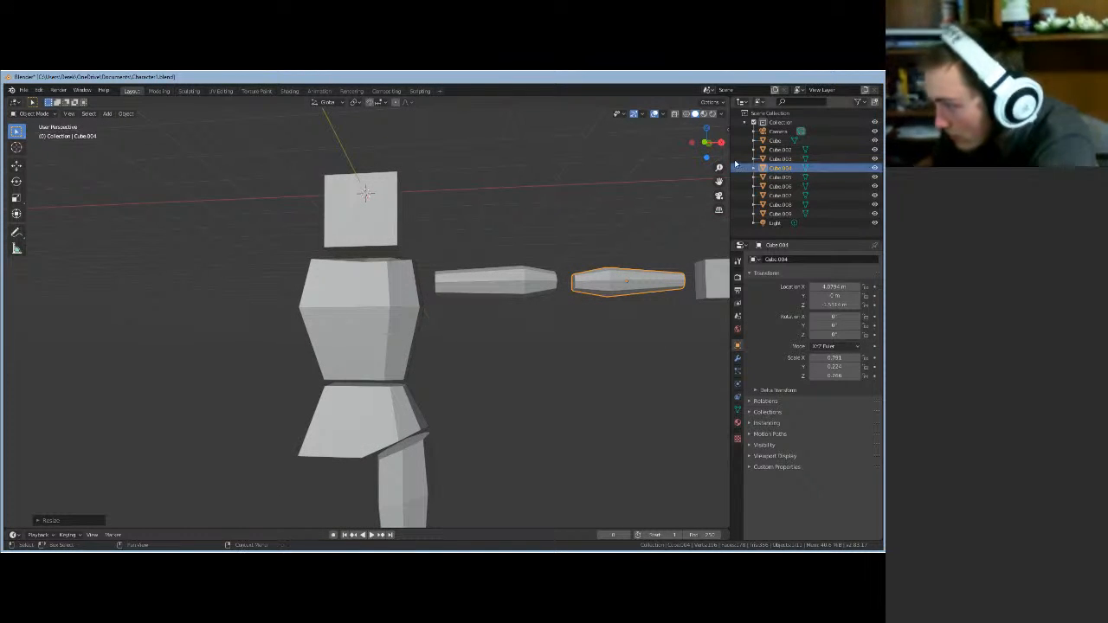
pyautogui.click(705, 144)
pyautogui.scroll(1, 533, 333)
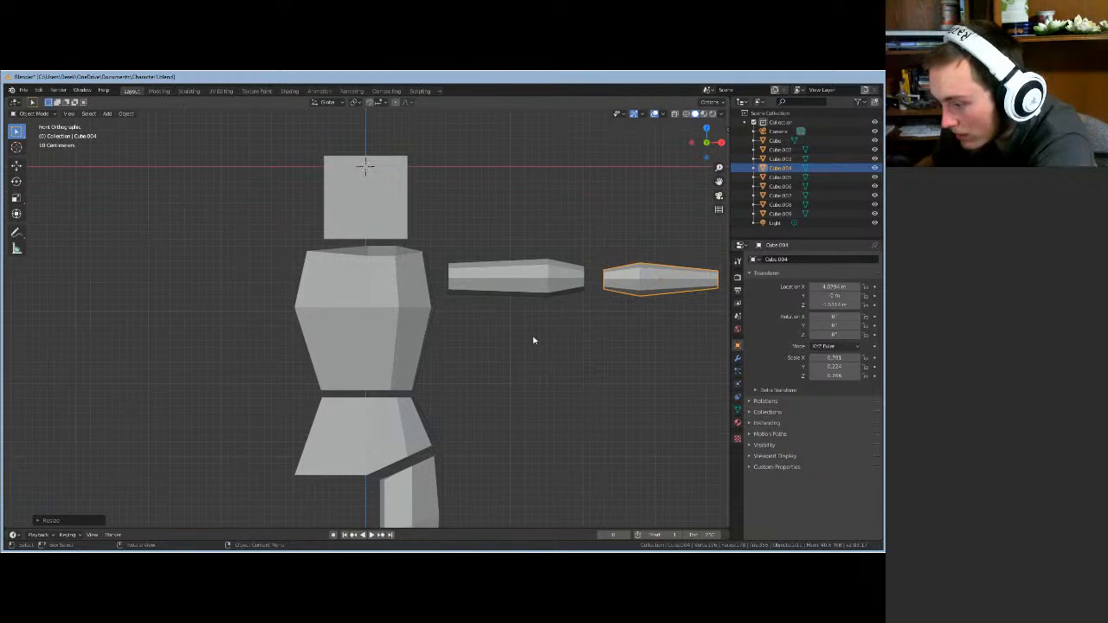
pyautogui.moveTo(541, 343)
pyautogui.mouseDown(button='middle')
pyautogui.moveTo(509, 348)
pyautogui.moveTo(540, 327)
pyautogui.mouseUp(button='middle')
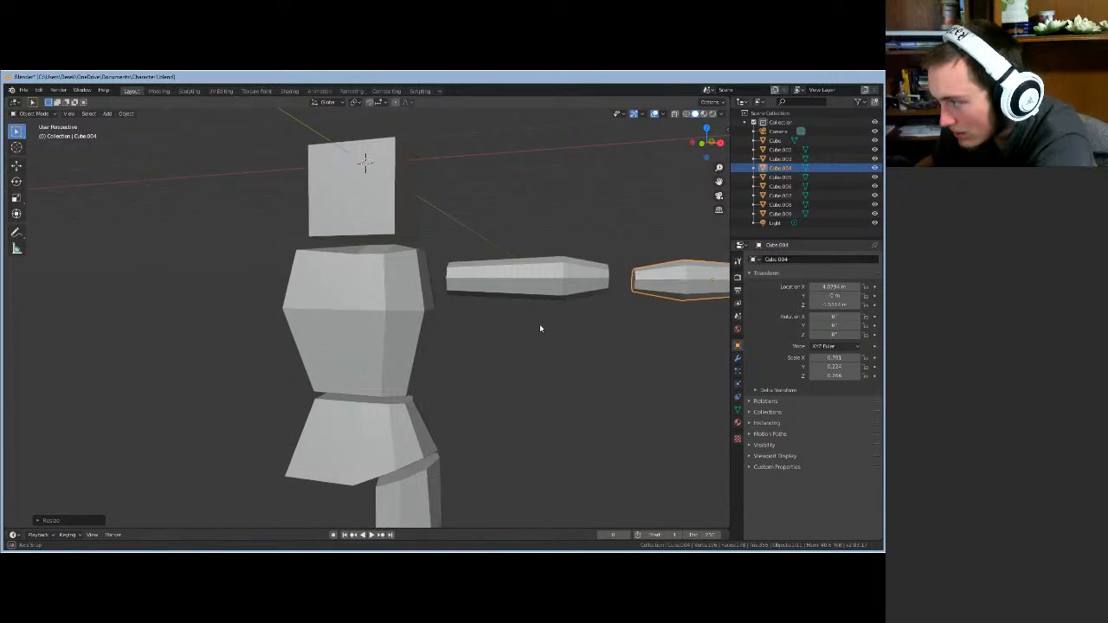
pyautogui.click(706, 144)
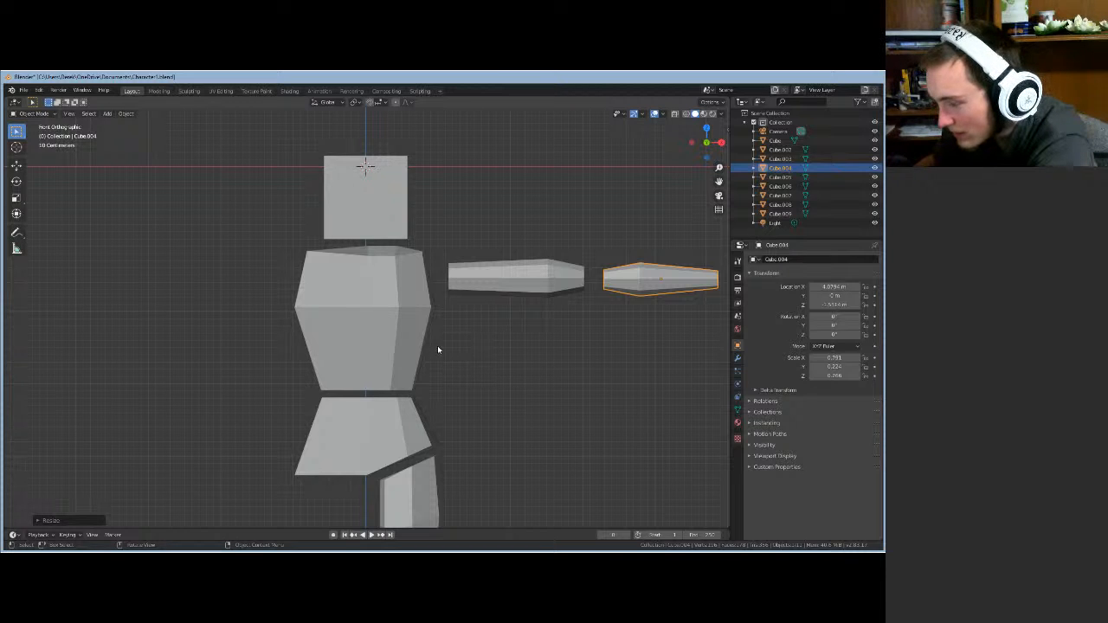
pyautogui.moveTo(493, 341)
pyautogui.mouseDown(button='middle')
pyautogui.moveTo(477, 350)
pyautogui.moveTo(490, 346)
pyautogui.moveTo(490, 321)
pyautogui.mouseUp(button='middle')
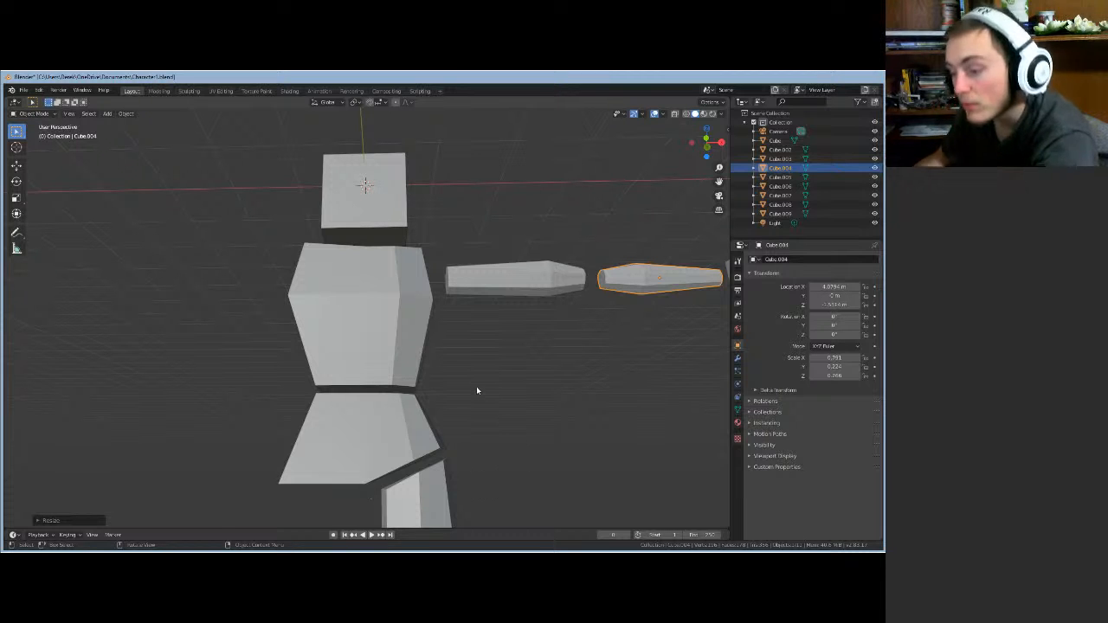
pyautogui.moveTo(477, 379)
pyautogui.mouseDown(button='middle')
pyautogui.moveTo(470, 410)
pyautogui.moveTo(467, 371)
pyautogui.moveTo(464, 379)
pyautogui.mouseUp(button='middle')
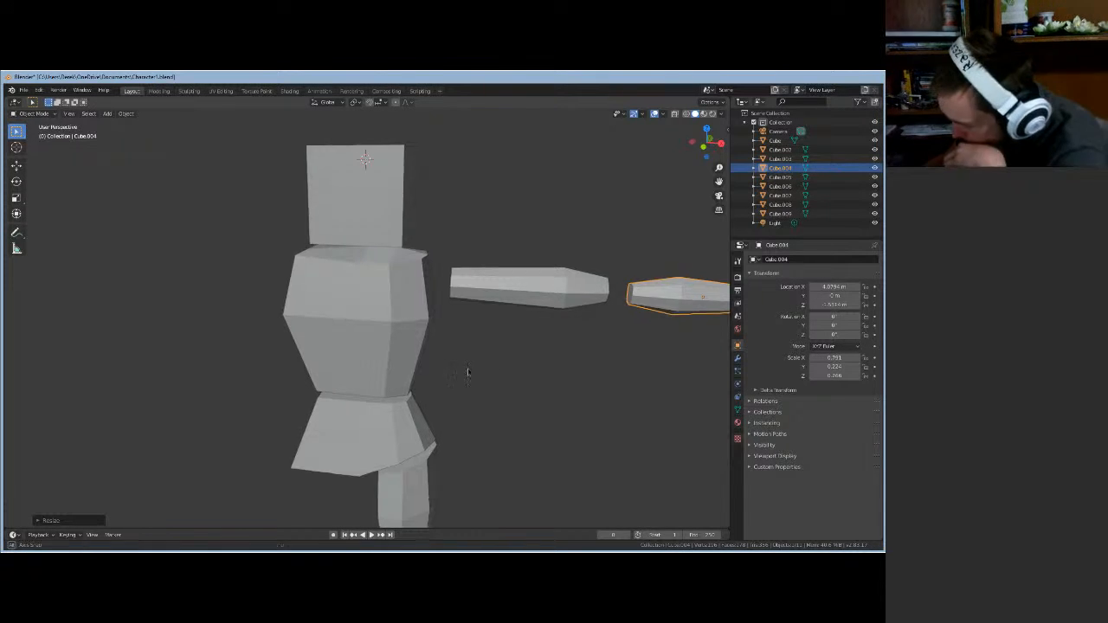
pyautogui.moveTo(462, 372); pyautogui.dragTo(491, 379, button='middle')
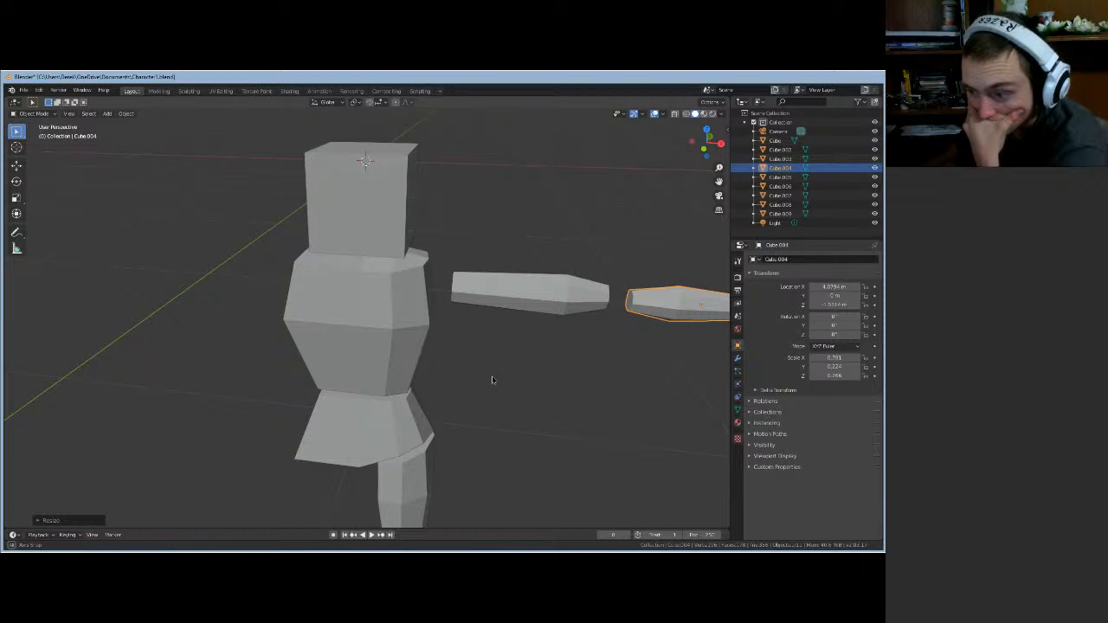
pyautogui.moveTo(492, 379); pyautogui.dragTo(492, 379, button='middle')
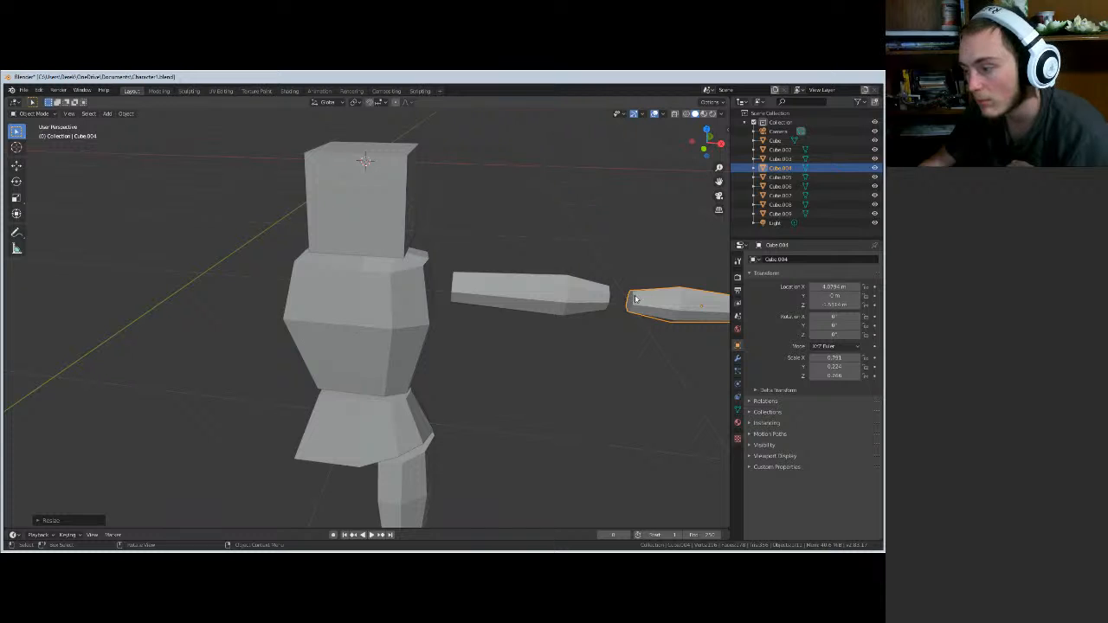
pyautogui.click(590, 300)
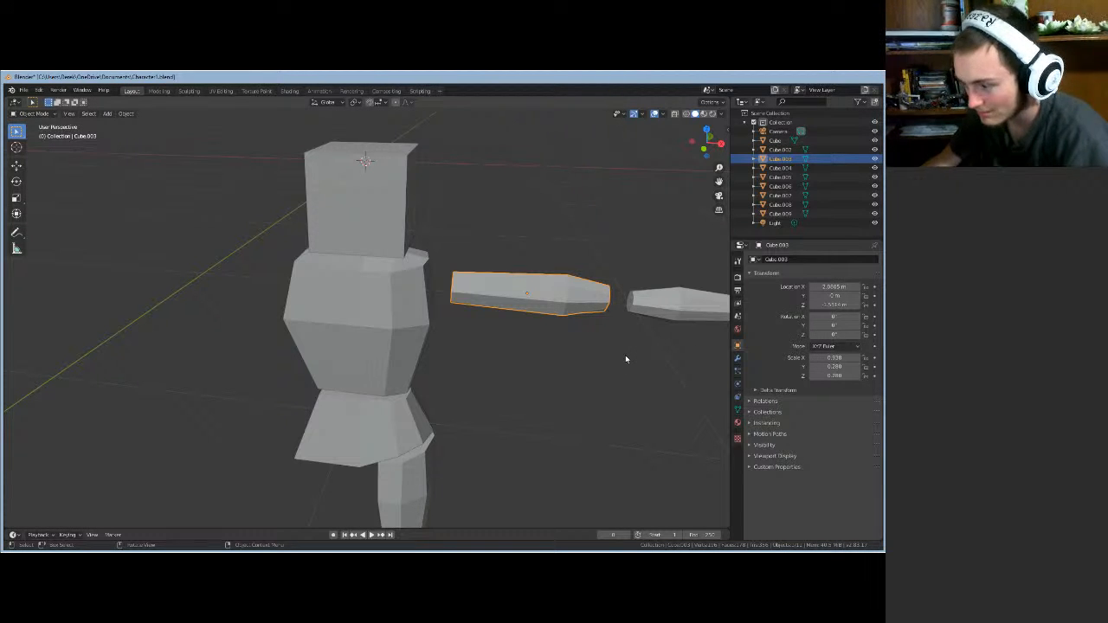
pyautogui.hotkey('ctrl', 'shift', 'z')
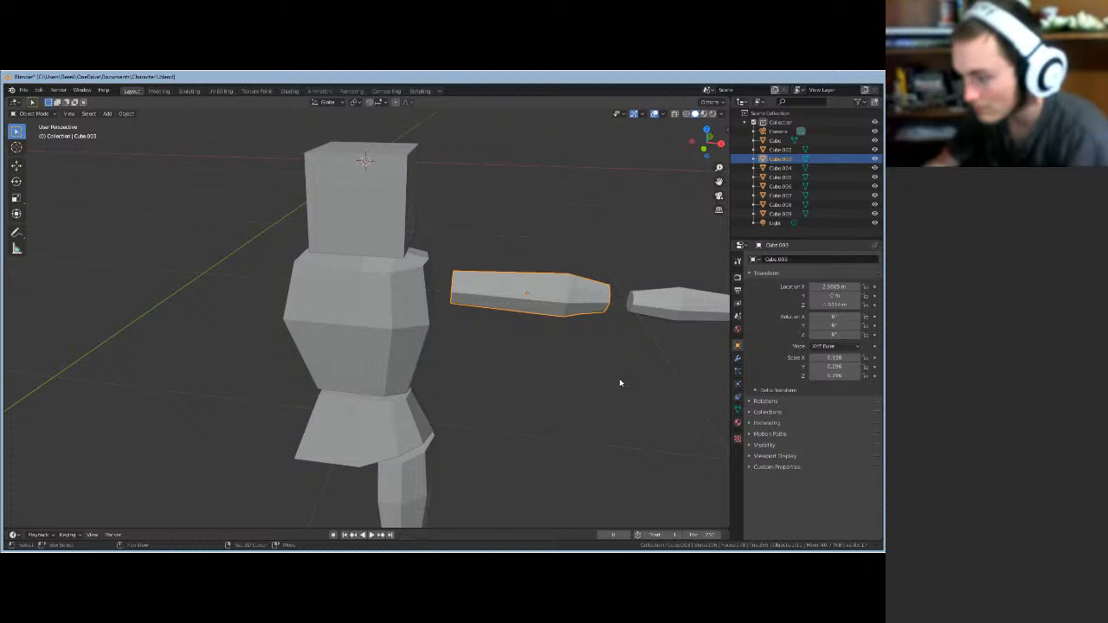
pyautogui.moveTo(618, 381); pyautogui.dragTo(517, 389, button='middle')
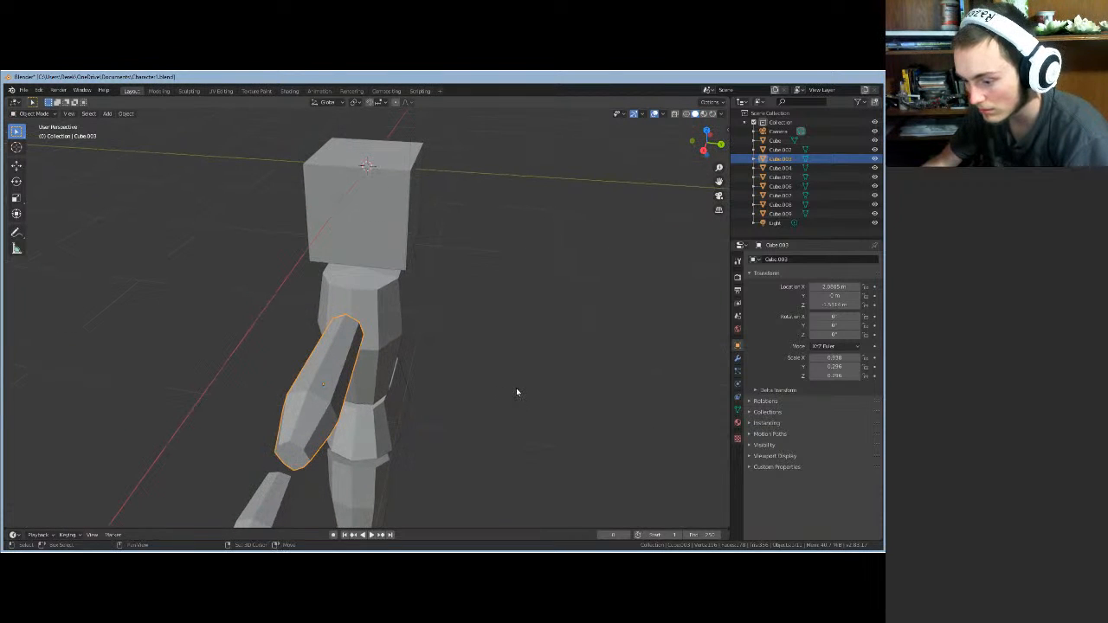
pyautogui.hotkey('shift', 'r')
pyautogui.hotkey('shift', 'r')
pyautogui.hotkey('shift', 'r')
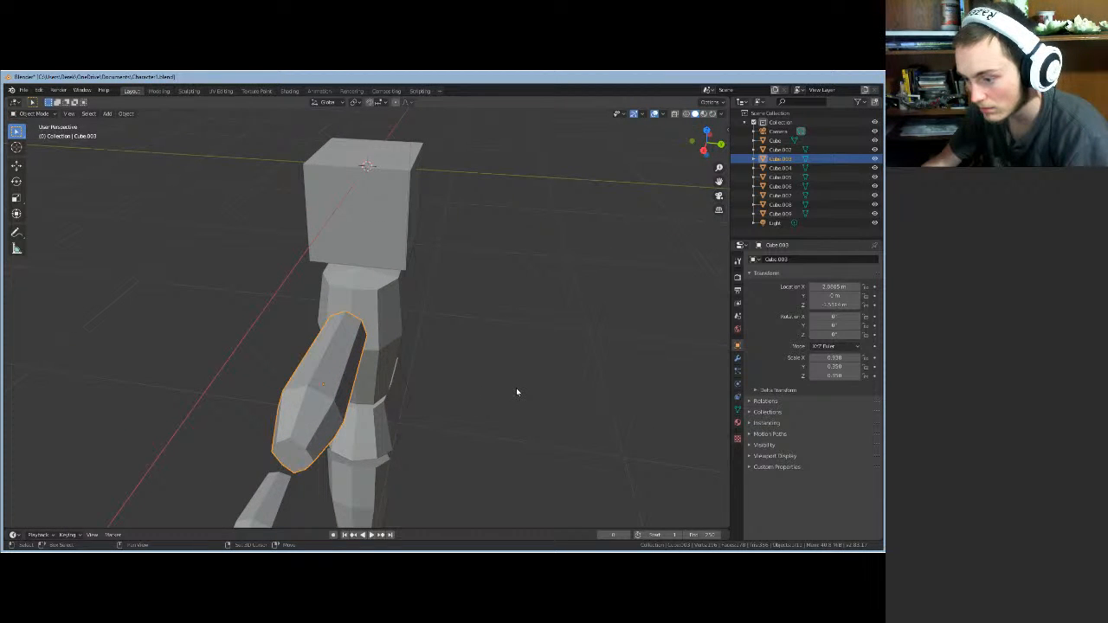
pyautogui.hotkey('ctrl', 'z')
pyautogui.hotkey('ctrl', 'z')
pyautogui.hotkey('ctrl', 'z')
pyautogui.hotkey('ctrl', 'z')
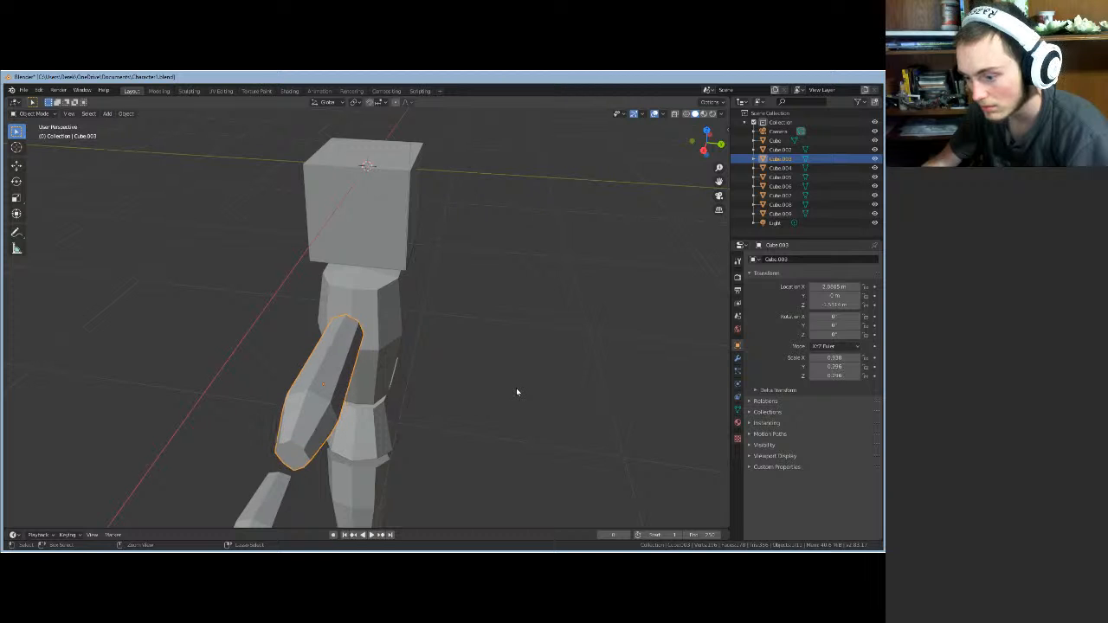
pyautogui.moveTo(478, 401); pyautogui.dragTo(569, 387, button='middle')
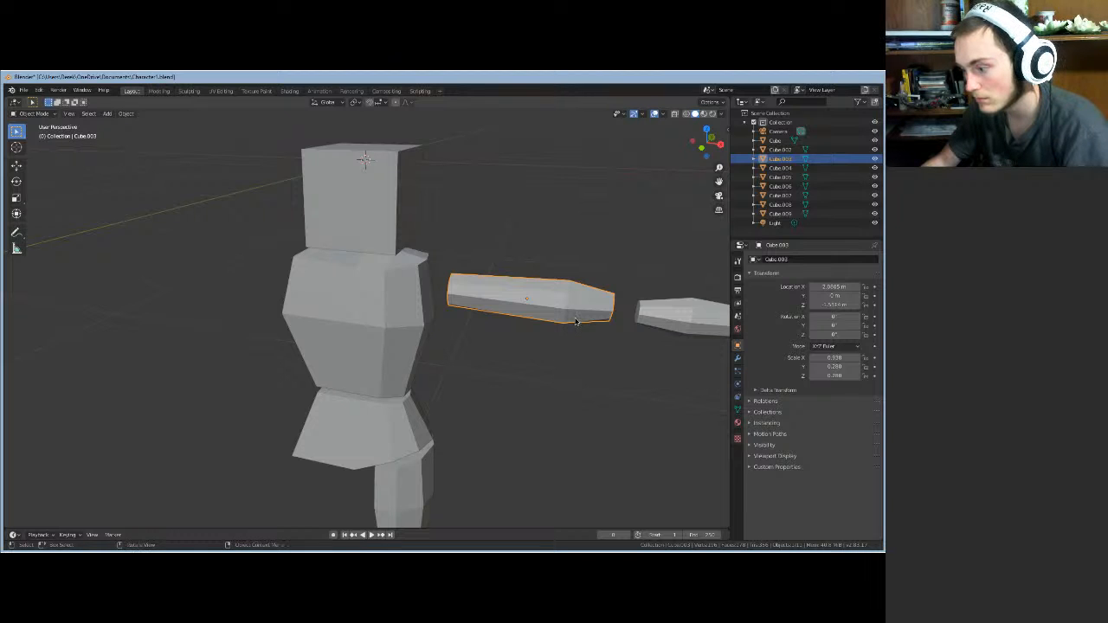
# - Enter Edit Mode on the upper arm and select the edges at its taper
pyautogui.press('Tab')
pyautogui.hotkey('ctrl', 'r')
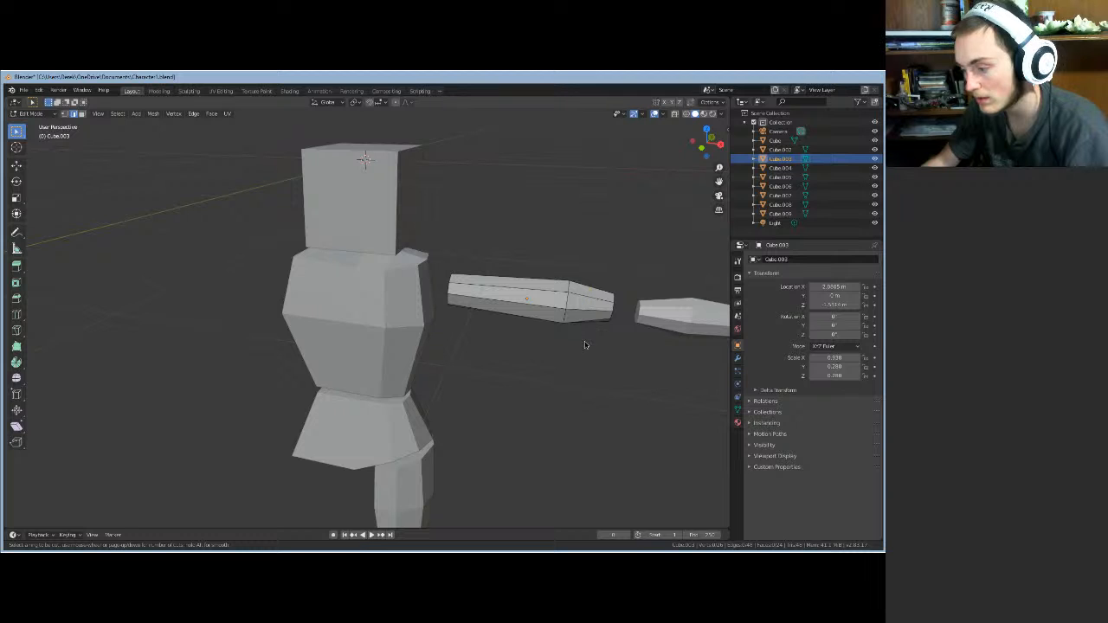
pyautogui.press('Escape')
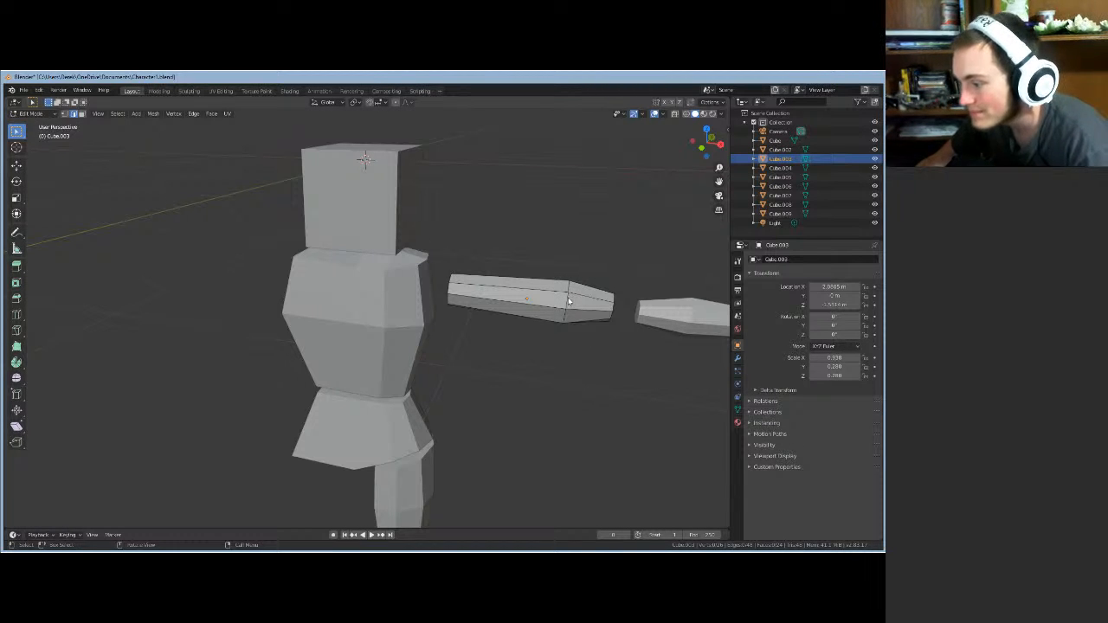
pyautogui.moveTo(564, 366); pyautogui.dragTo(265, 289, button='middle')
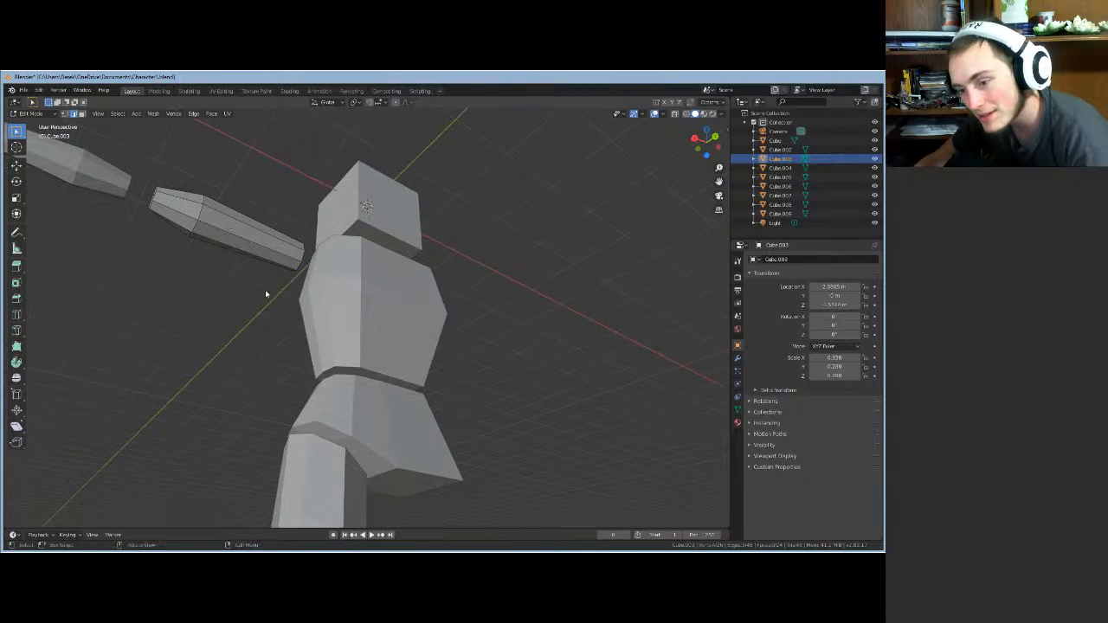
pyautogui.keyDown('shift'); pyautogui.click(195, 227); pyautogui.keyUp('shift')
pyautogui.keyDown('shift'); pyautogui.click(200, 218); pyautogui.keyUp('shift')
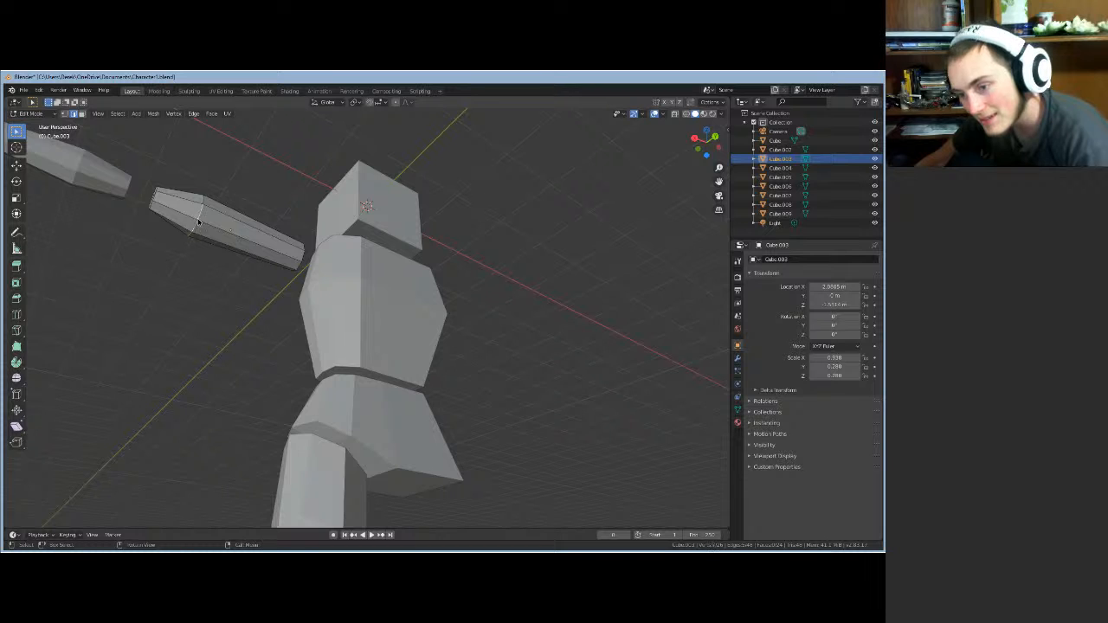
pyautogui.moveTo(198, 223); pyautogui.dragTo(170, 354, button='middle')
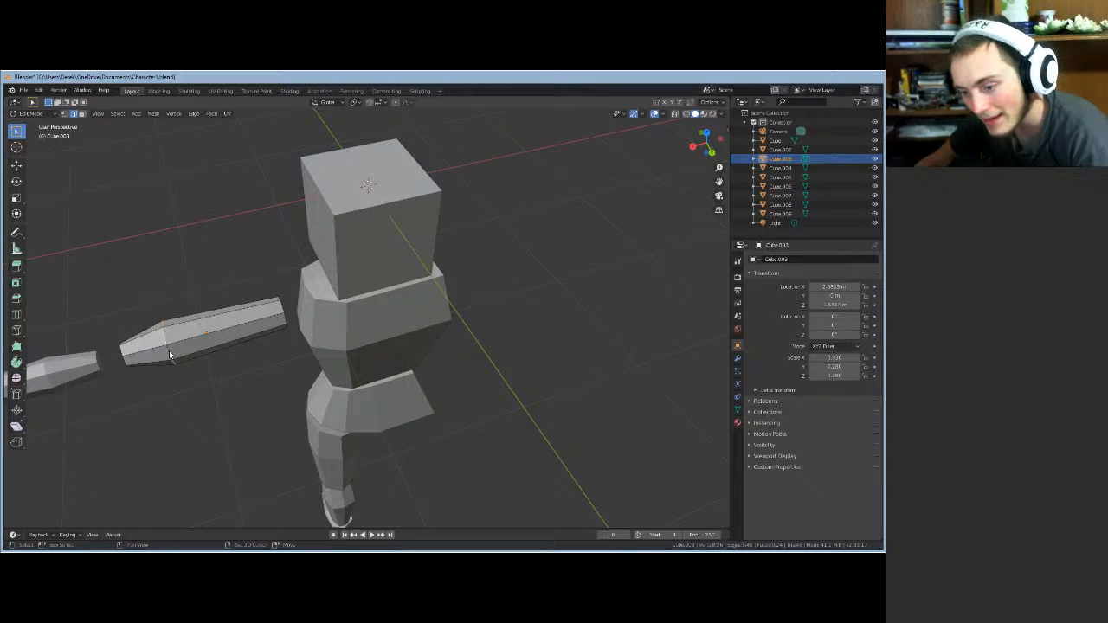
# - Move the upper arm's taper edges about 0.09 m along the global X axis
pyautogui.press('g')
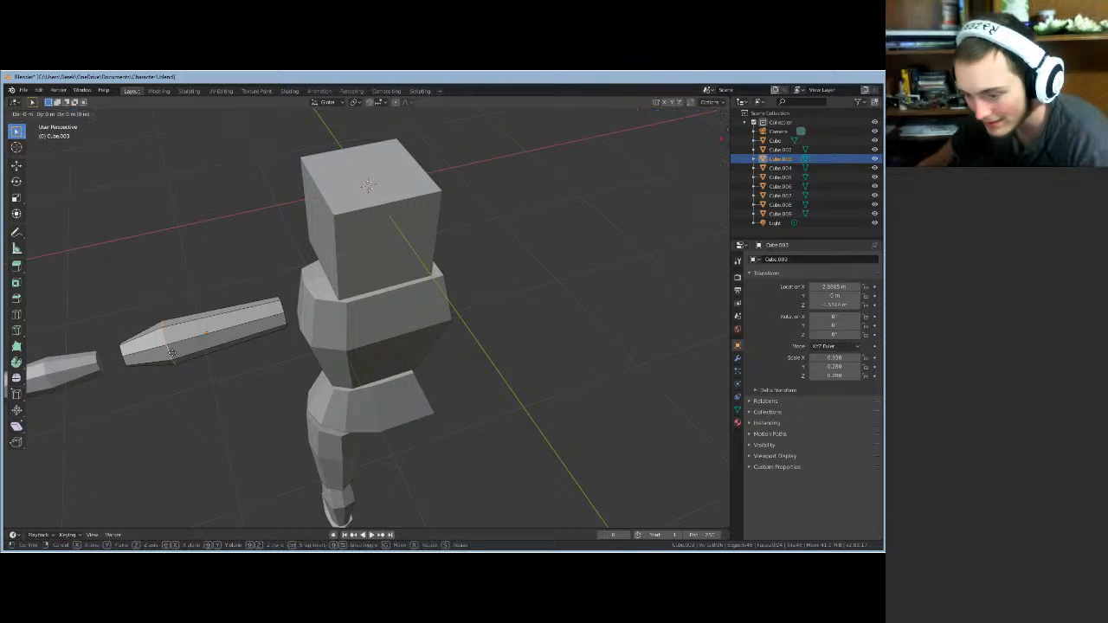
pyautogui.press('x')
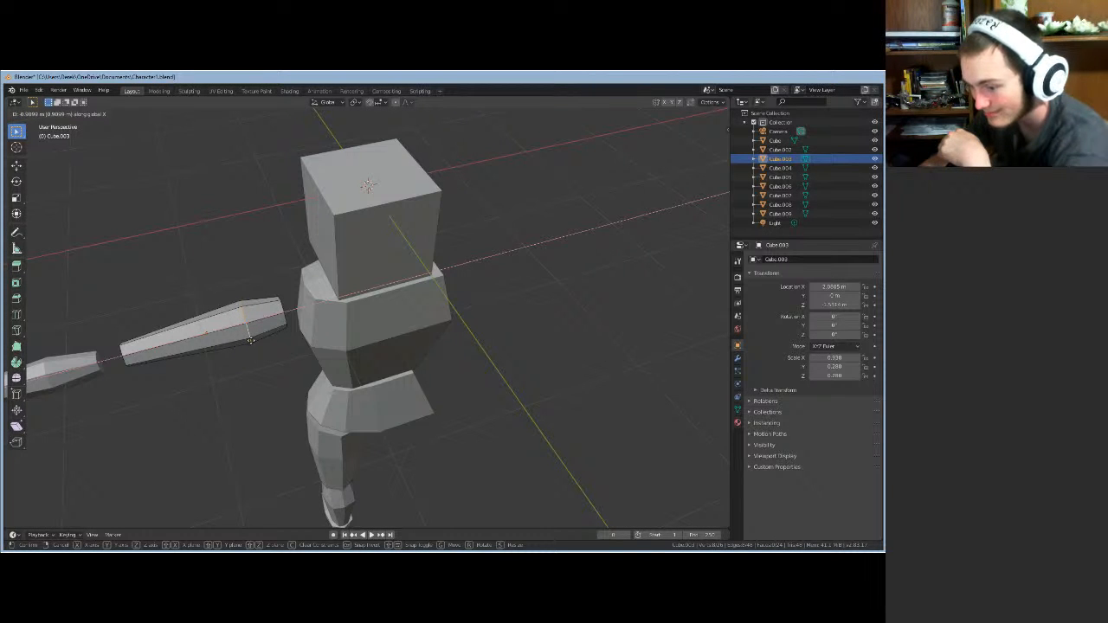
pyautogui.click(249, 340)
pyautogui.moveTo(228, 388); pyautogui.dragTo(402, 333, button='middle')
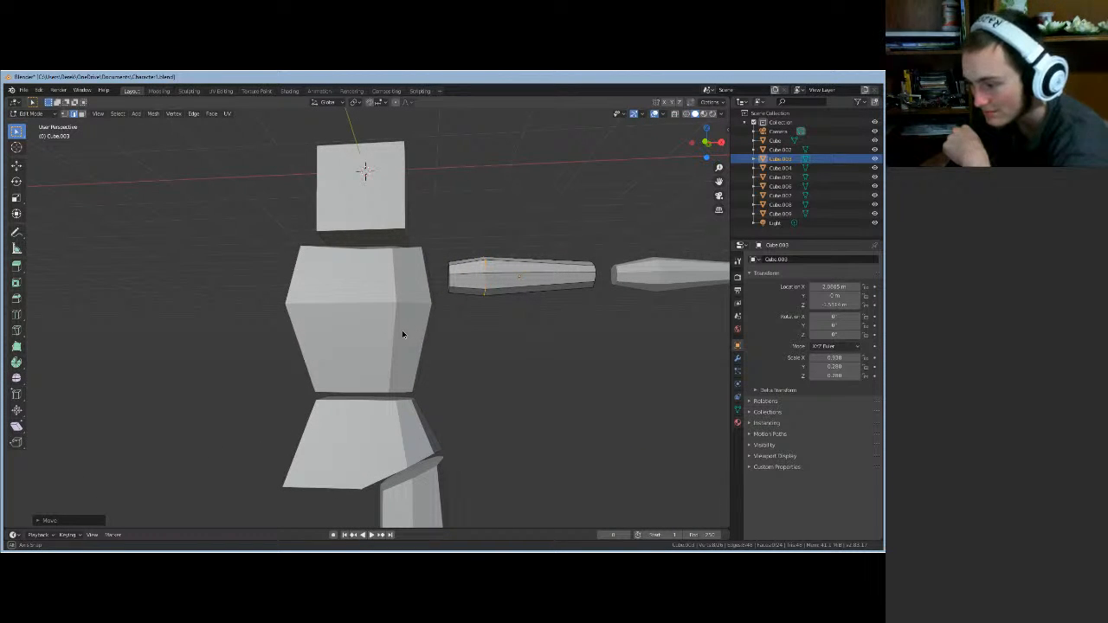
pyautogui.moveTo(401, 331); pyautogui.dragTo(429, 345, button='middle')
# - Scale up the upper arm's shoulder-end face, then go back to Object Mode
pyautogui.click(443, 278)
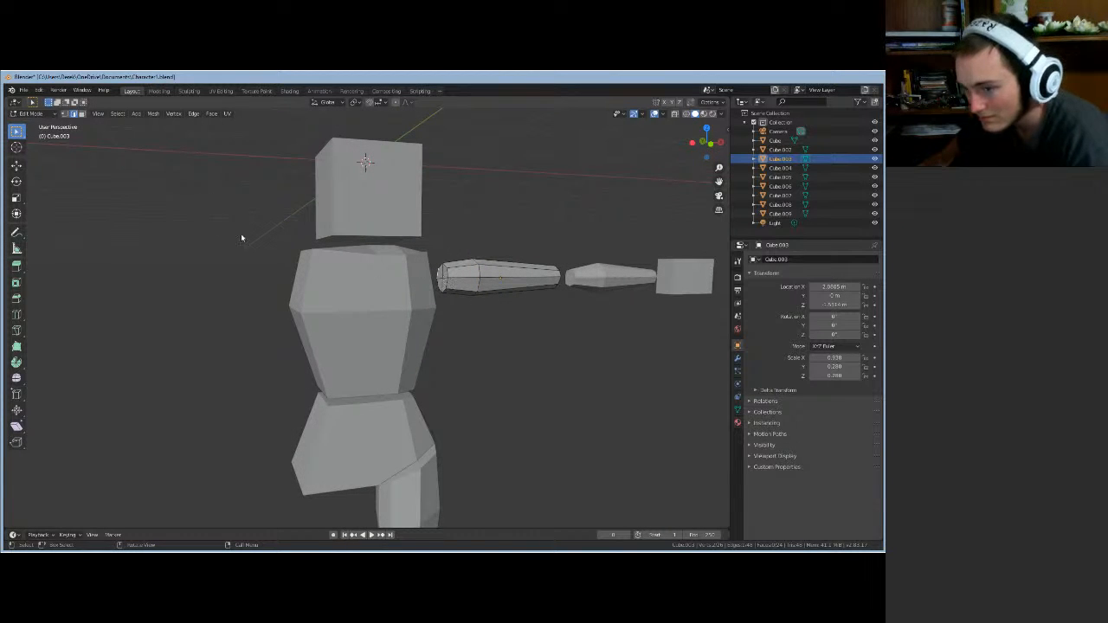
pyautogui.click(84, 115)
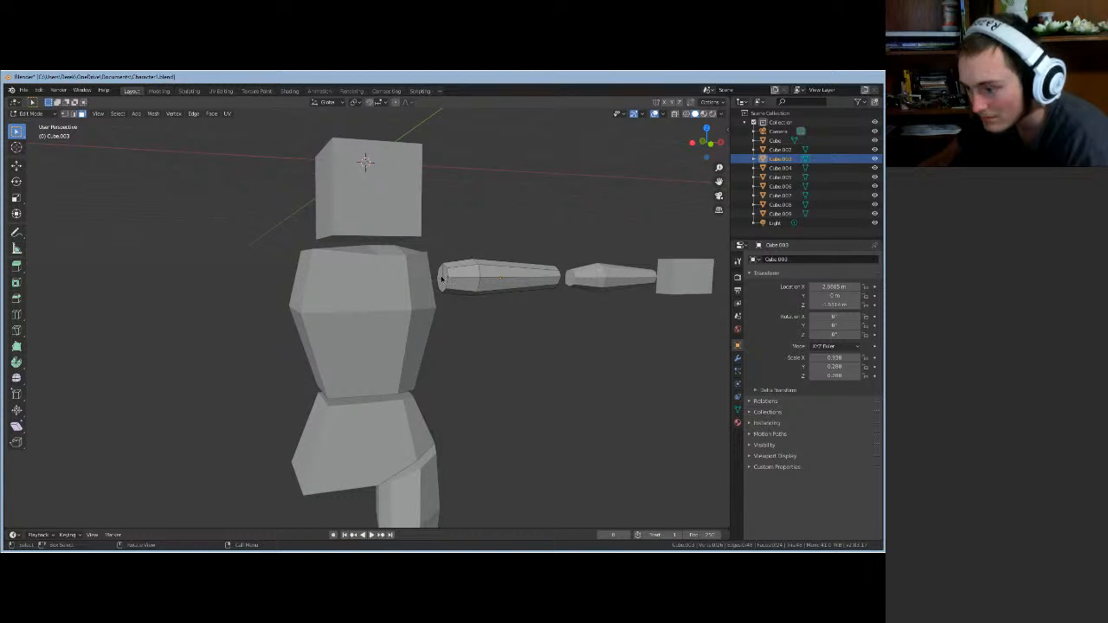
pyautogui.click(443, 277)
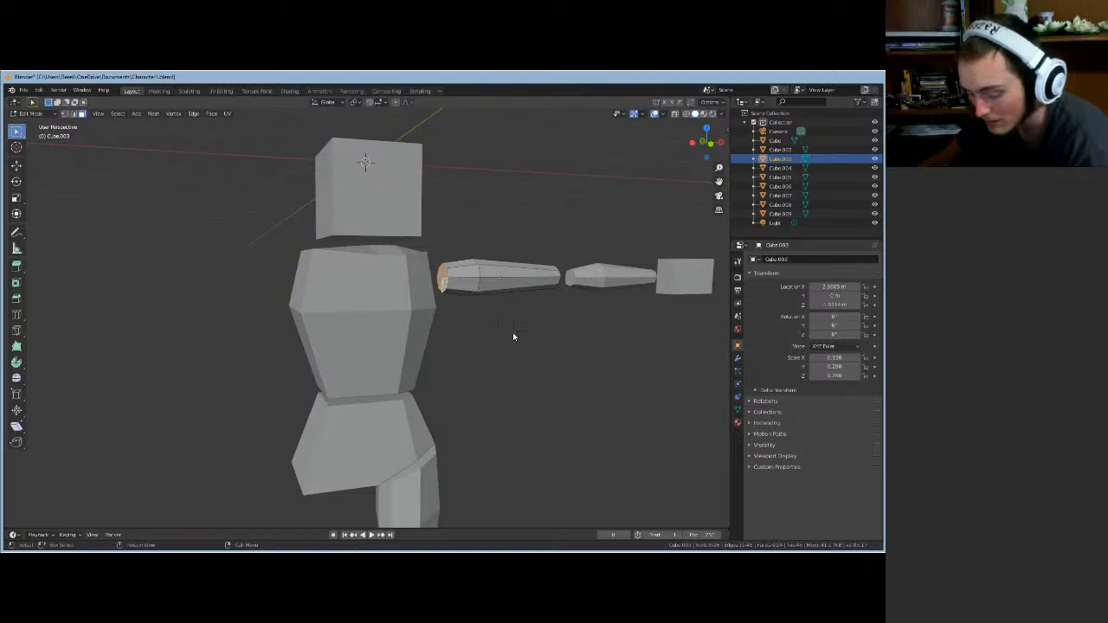
pyautogui.press('s')
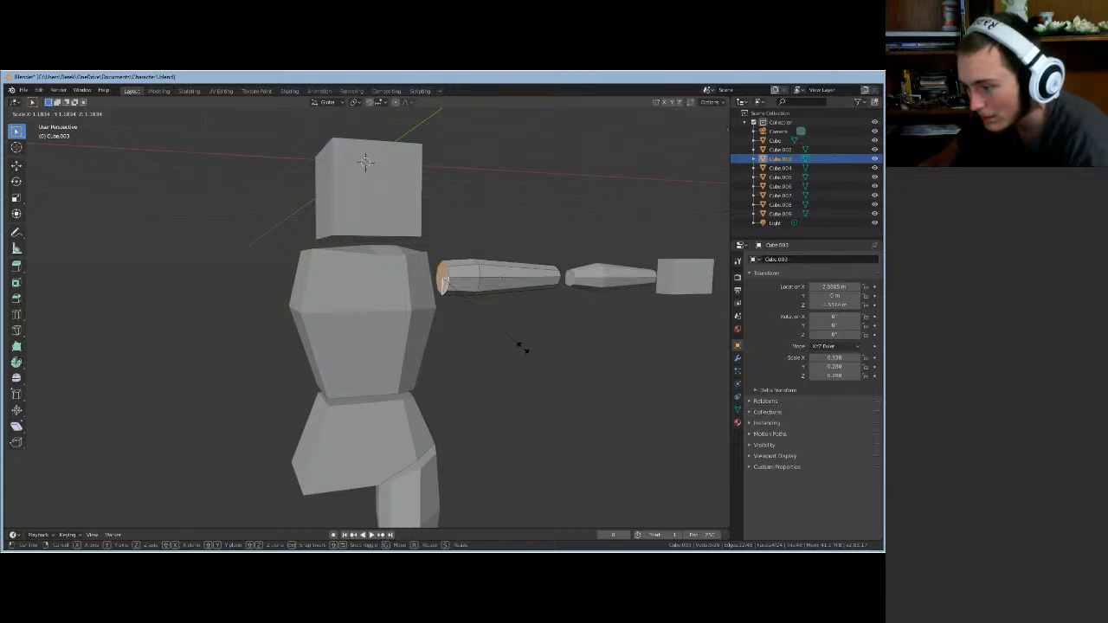
pyautogui.click(522, 357)
pyautogui.moveTo(522, 356); pyautogui.dragTo(507, 357, button='middle')
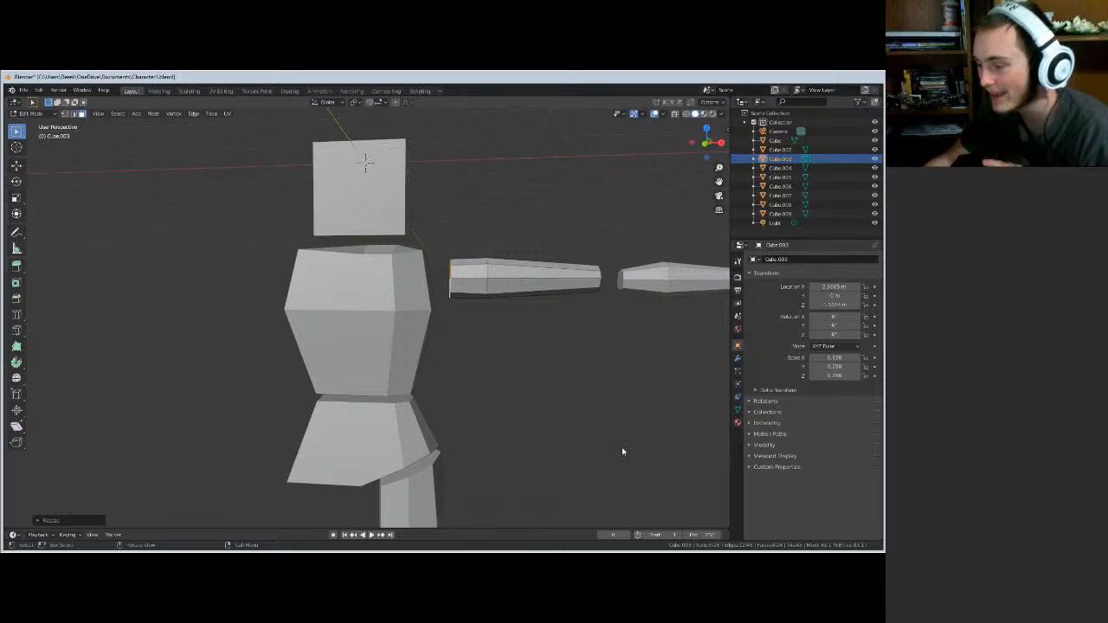
pyautogui.moveTo(622, 451); pyautogui.dragTo(660, 460, button='middle')
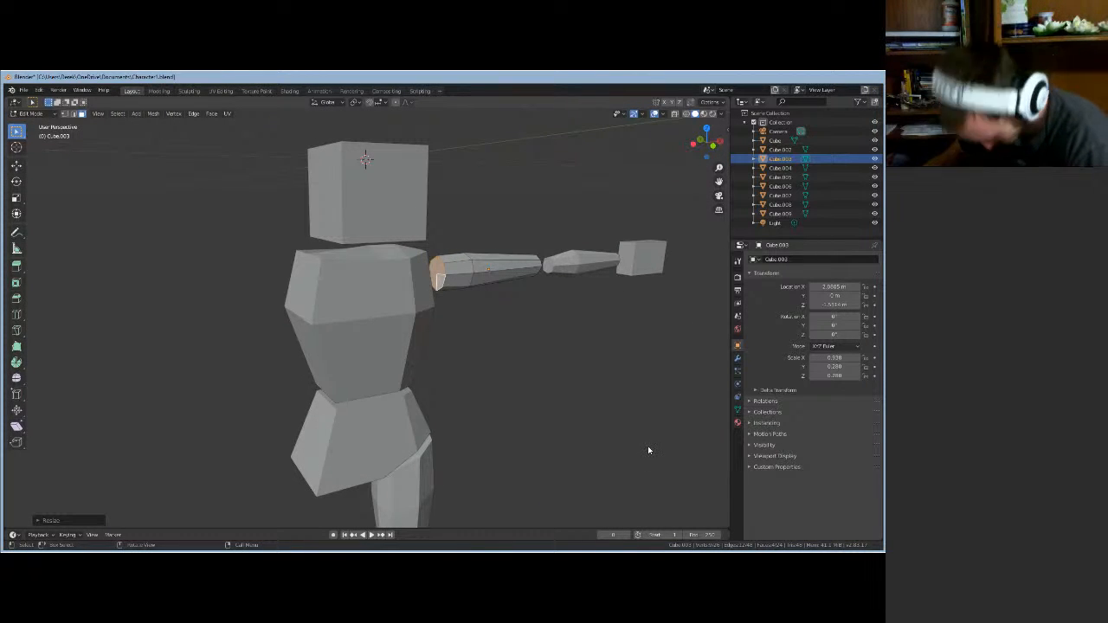
pyautogui.press('Tab')
pyautogui.moveTo(643, 444); pyautogui.dragTo(641, 329, button='middle')
# - Select and frame the hand cube, view it from the side, and enter Edit Mode
pyautogui.click(576, 258)
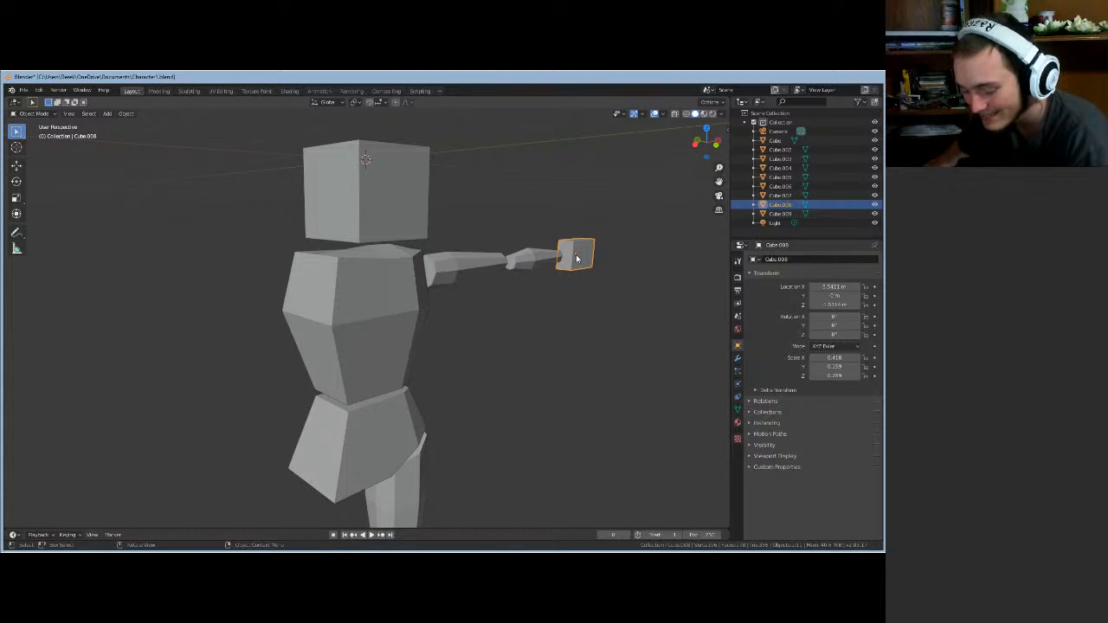
pyautogui.press('KP_Decimal')
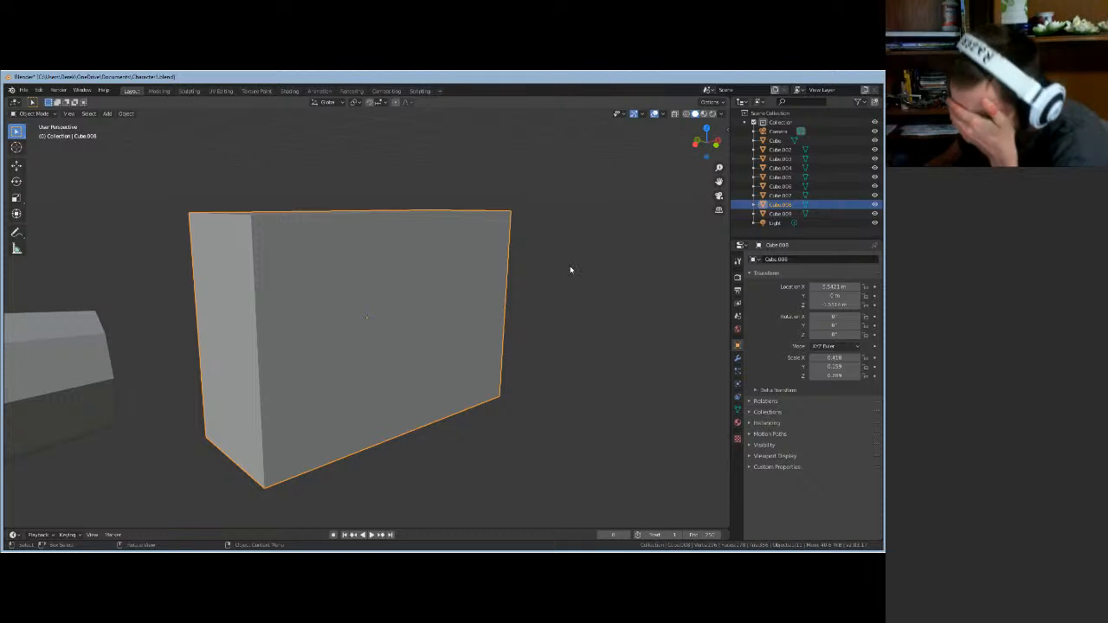
pyautogui.scroll(-3, 572, 268)
pyautogui.scroll(-3, 569, 292)
pyautogui.moveTo(569, 293); pyautogui.dragTo(424, 299, button='middle')
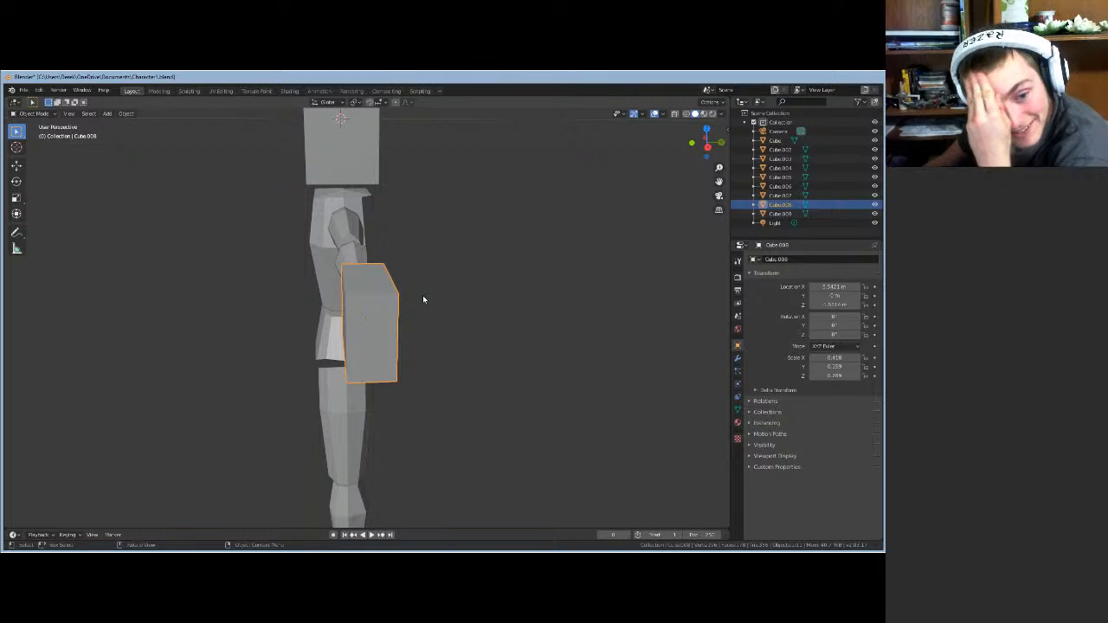
pyautogui.scroll(-1, 423, 300)
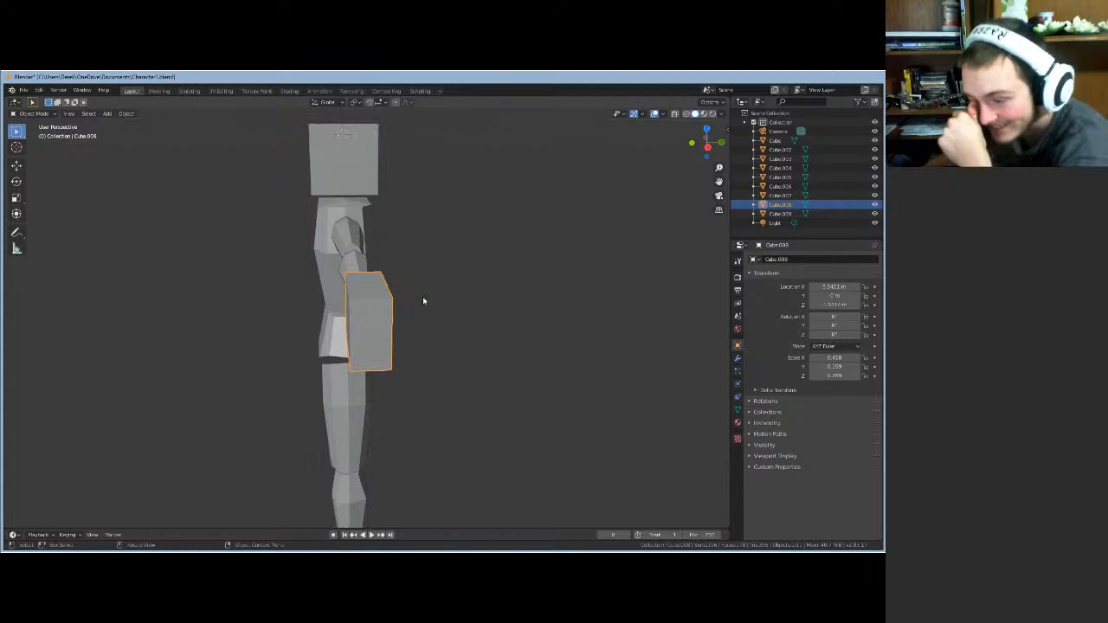
pyautogui.press('Tab')
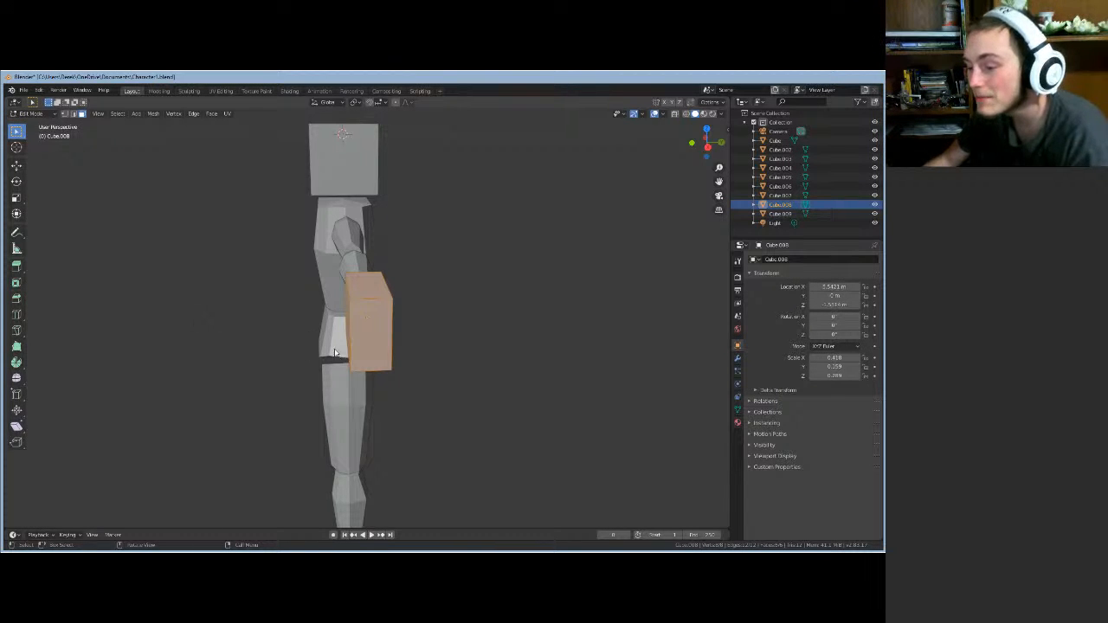
# - Move a corner edge of the hand block vertically along the Z axis
pyautogui.moveTo(458, 370); pyautogui.dragTo(506, 361, button='middle')
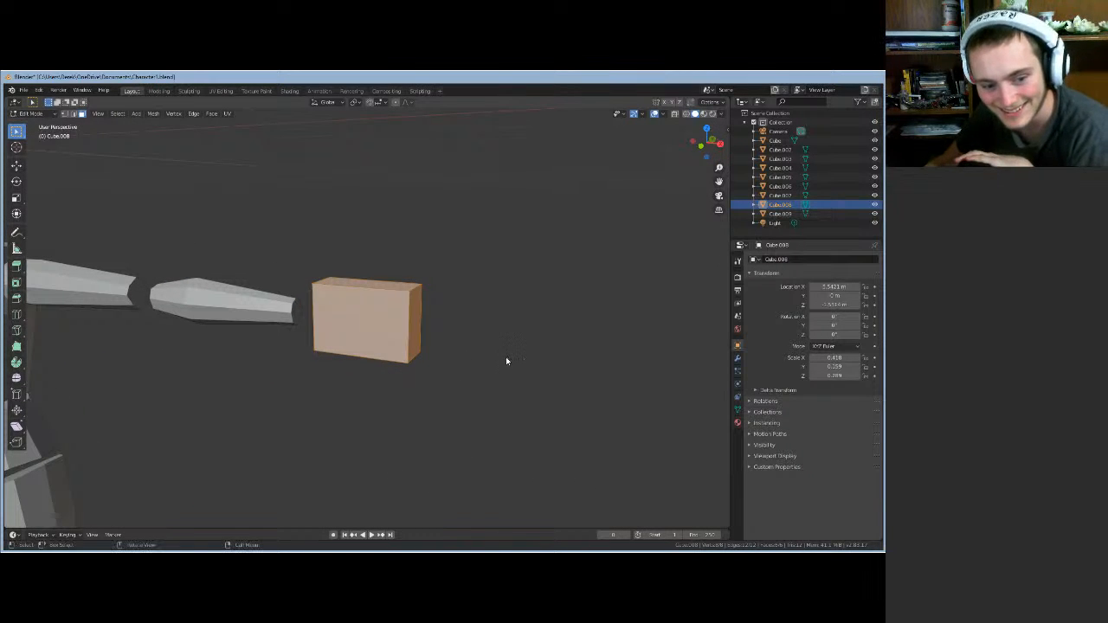
pyautogui.moveTo(290, 396); pyautogui.dragTo(287, 393, button='middle')
pyautogui.moveTo(240, 431); pyautogui.dragTo(353, 406, button='middle')
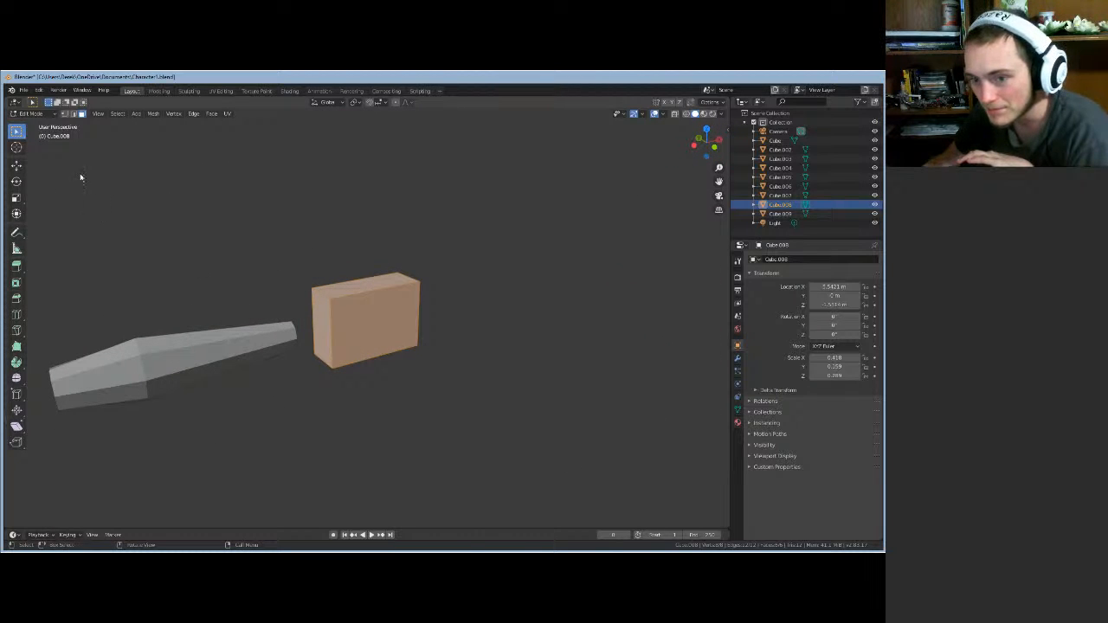
pyautogui.press('a')
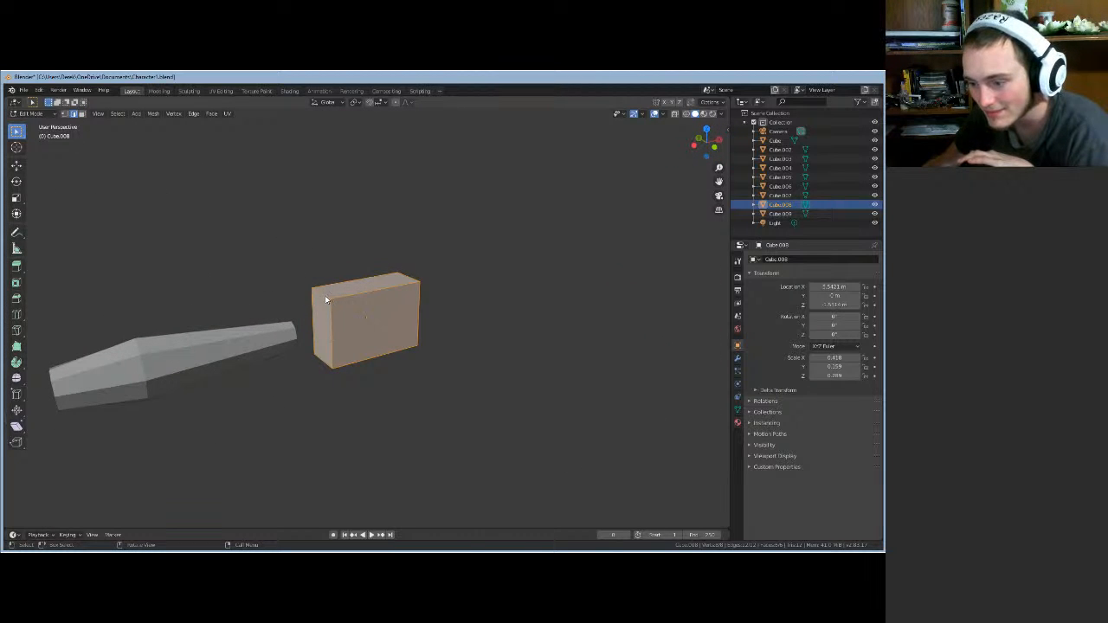
pyautogui.hotkey('alt', 'a')
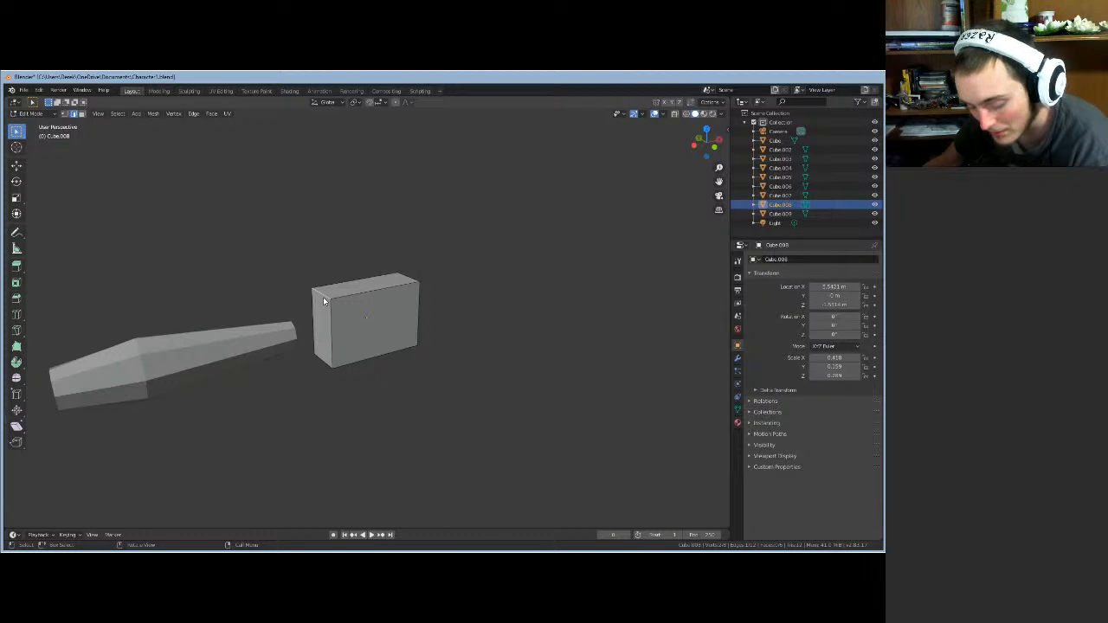
pyautogui.press('g')
pyautogui.press('z')
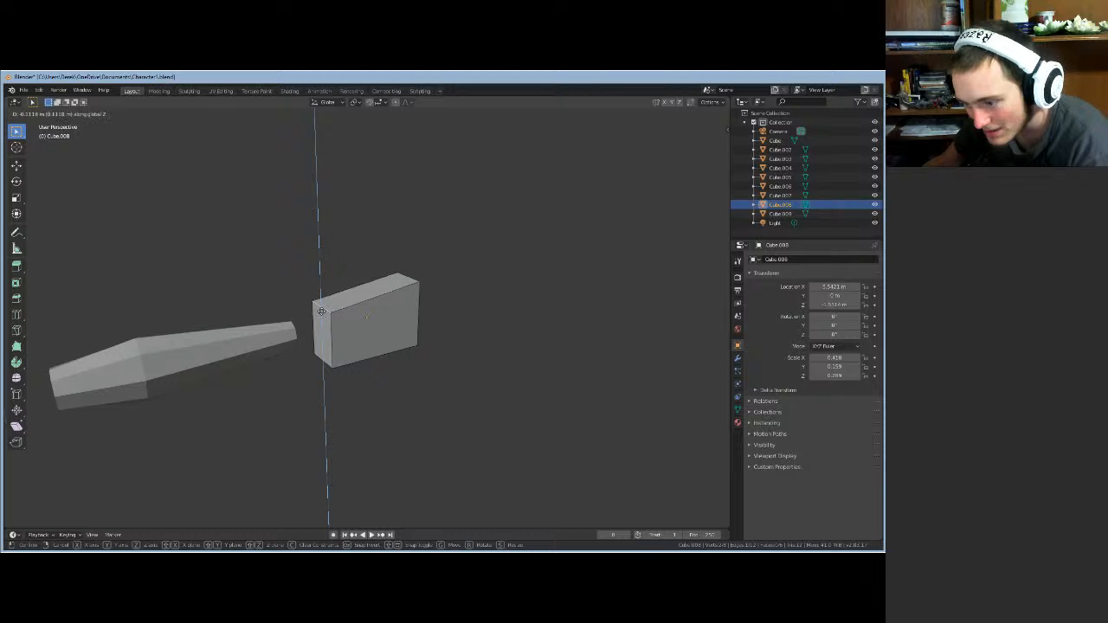
pyautogui.click(323, 300)
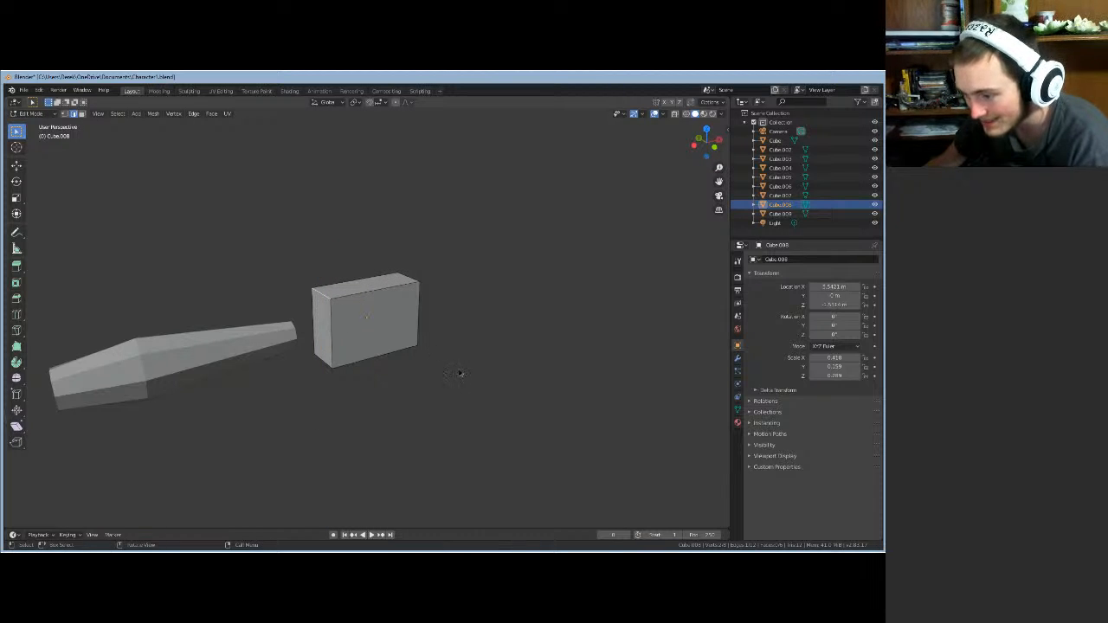
# - Place a vertical loop cut across the hand block, sliding it to 0.2261
pyautogui.moveTo(458, 376); pyautogui.dragTo(417, 374, button='middle')
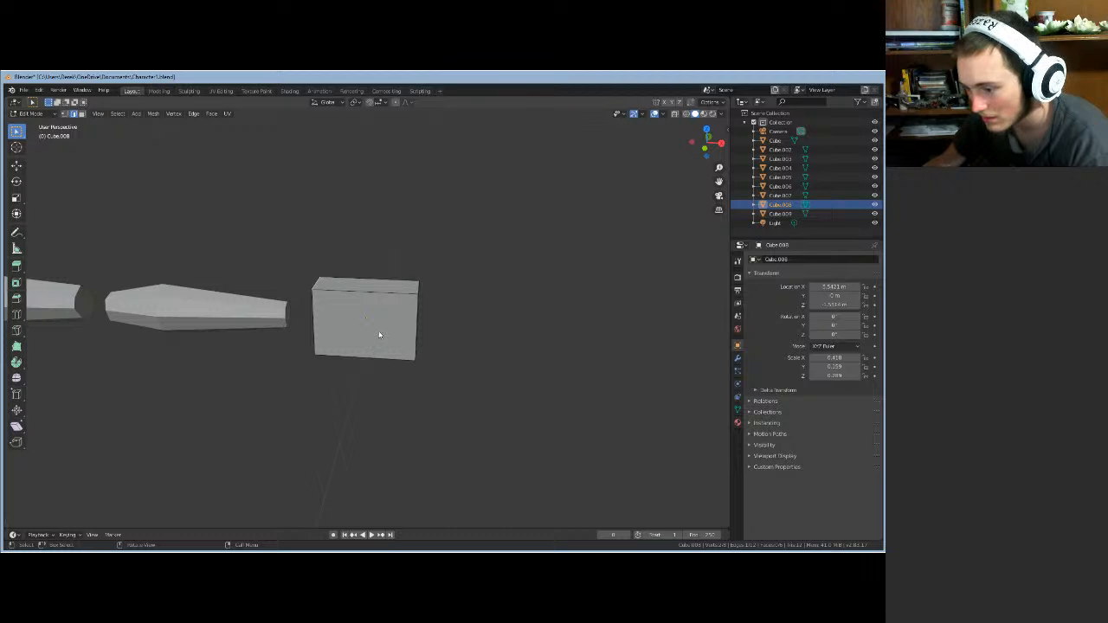
pyautogui.moveTo(379, 335); pyautogui.dragTo(341, 305, button='middle')
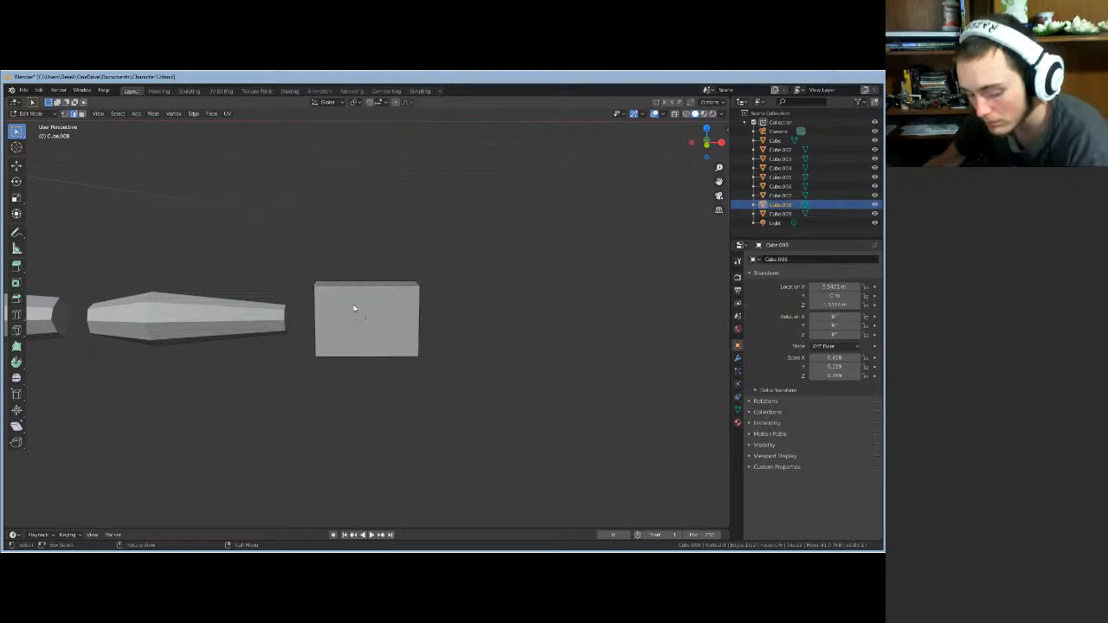
pyautogui.hotkey('ctrl', 'r')
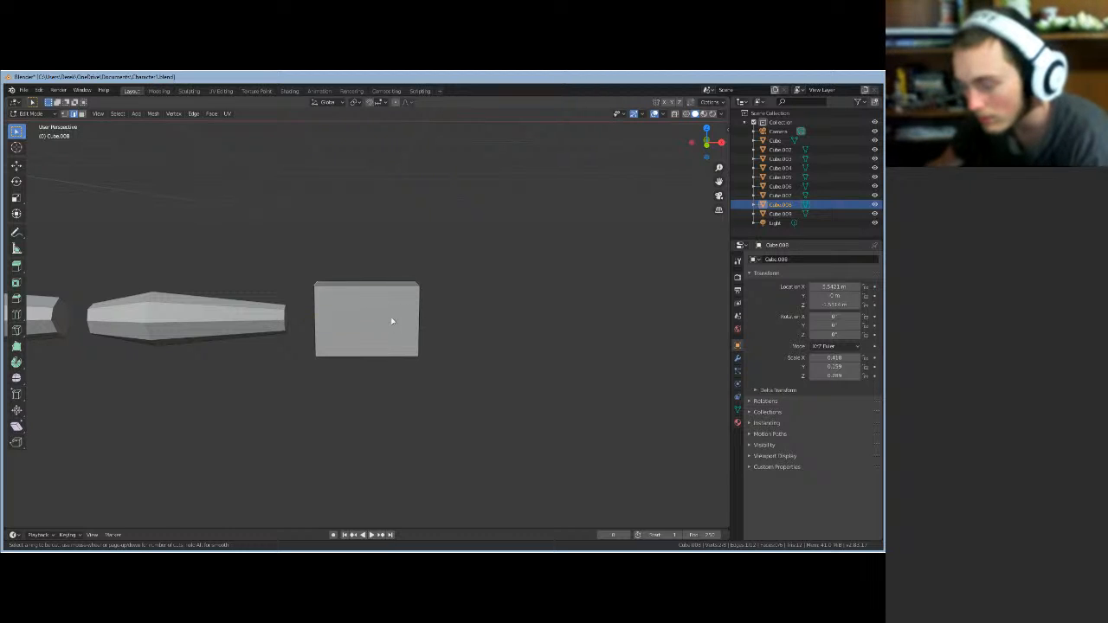
pyautogui.click(367, 298)
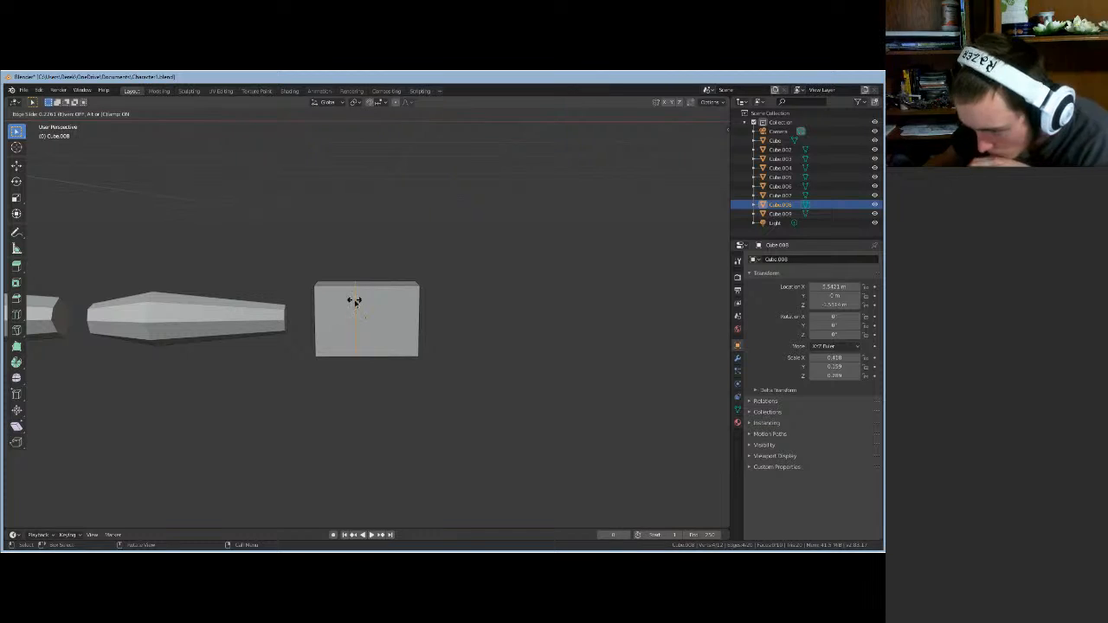
# - Confirm the loop cut in the middle of the hand block
pyautogui.click(353, 305)
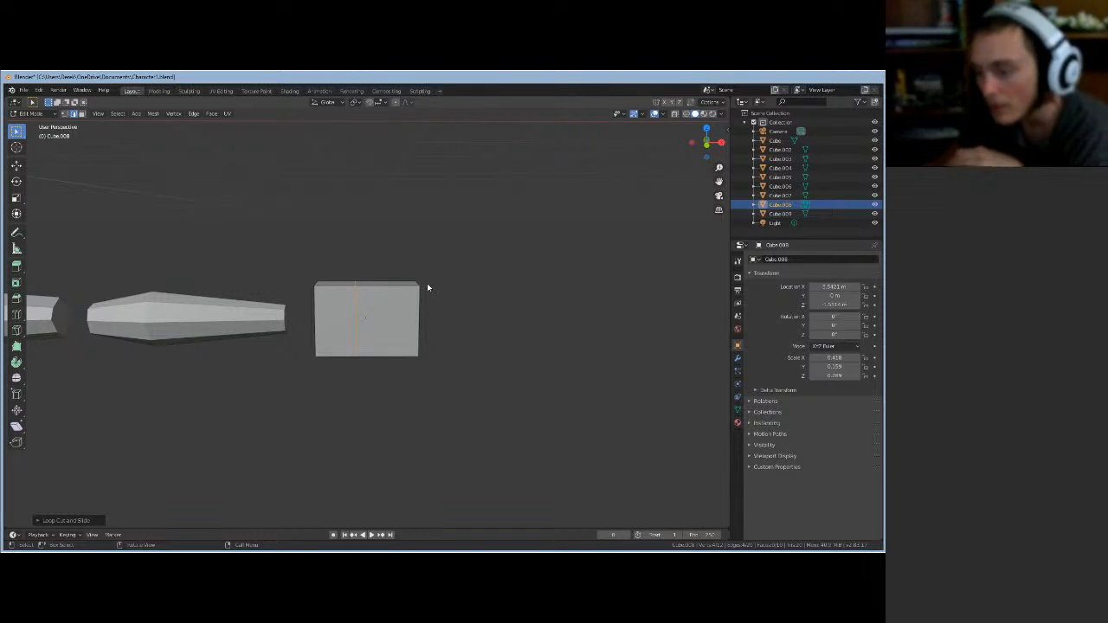
pyautogui.click(76, 115)
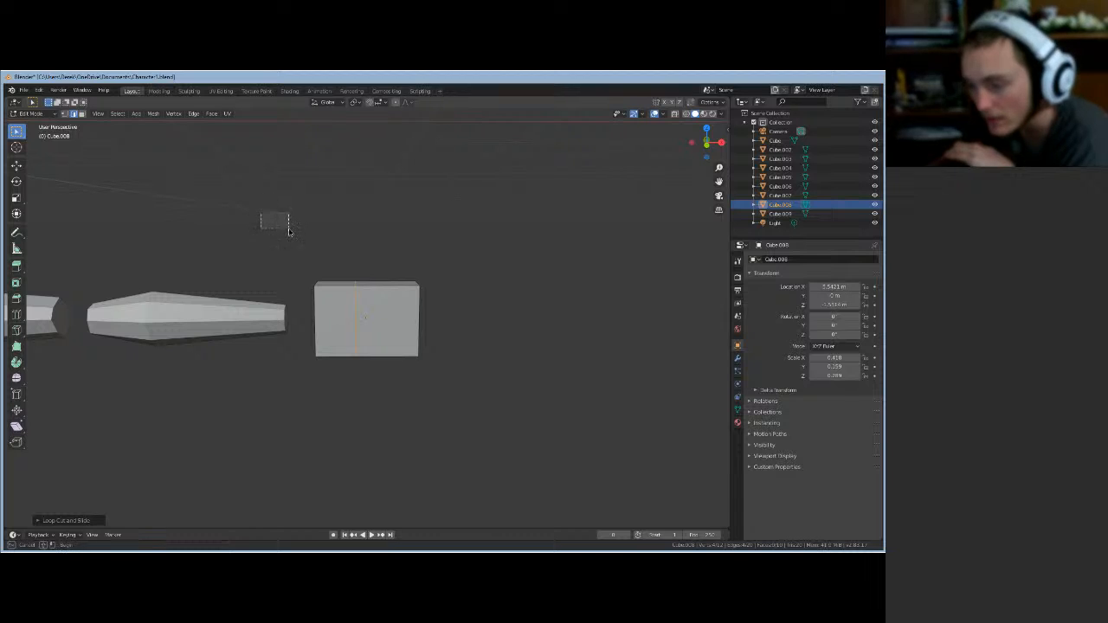
pyautogui.moveTo(295, 242); pyautogui.dragTo(317, 291, button='middle')
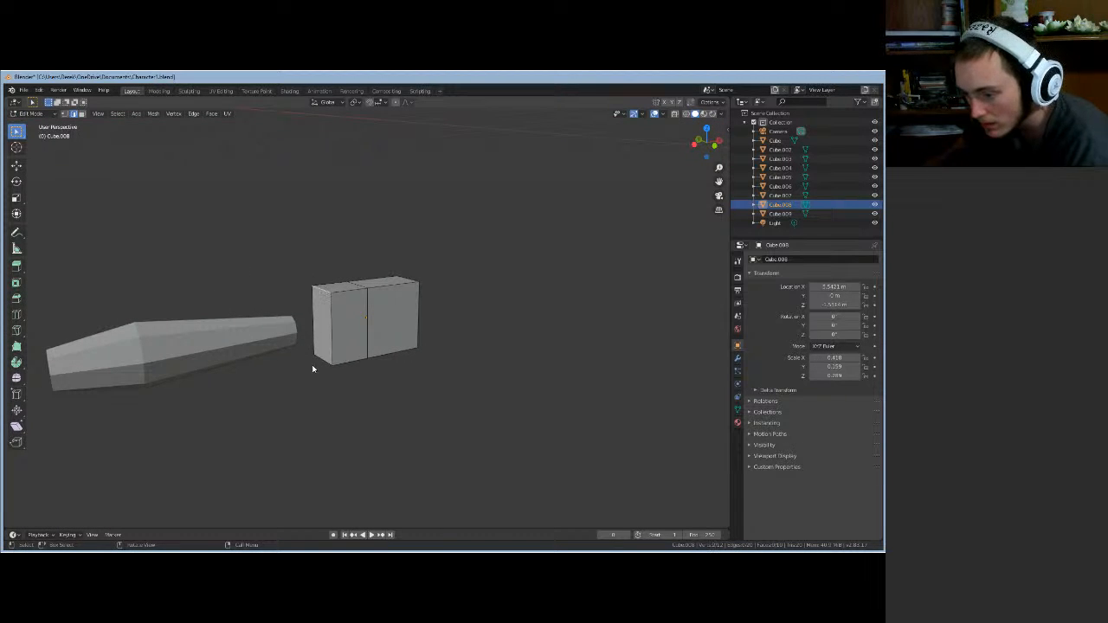
# - Scale down the hand block's arm-side face so it narrows toward the wrist
pyautogui.click(83, 113)
pyautogui.click(319, 318)
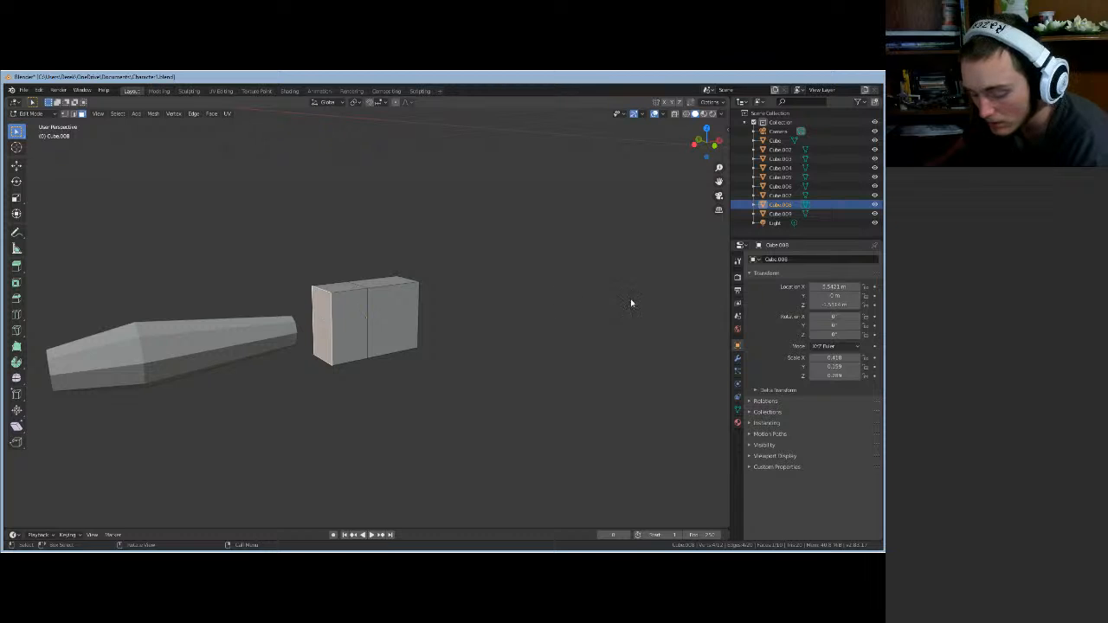
pyautogui.press('s')
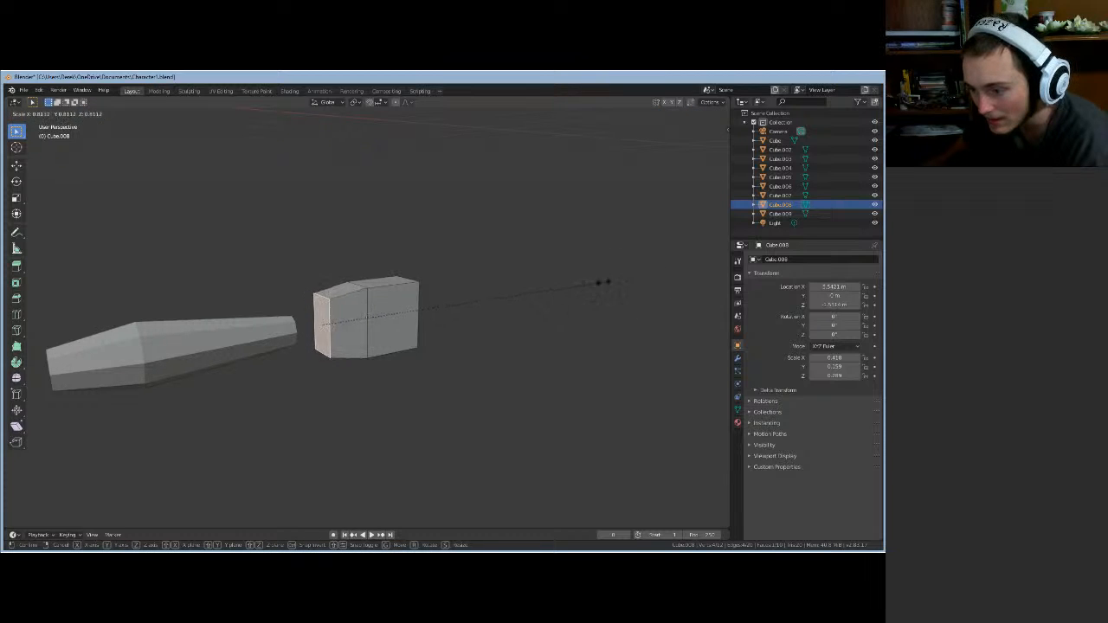
pyautogui.click(554, 296)
pyautogui.moveTo(540, 314); pyautogui.dragTo(510, 303, button='middle')
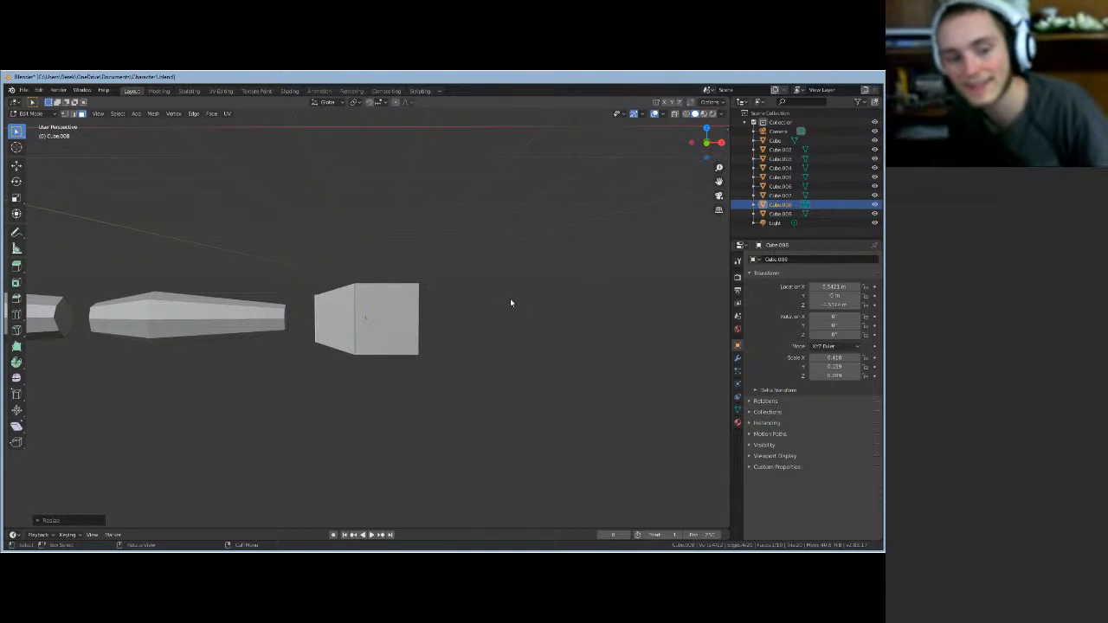
pyautogui.moveTo(511, 302); pyautogui.dragTo(407, 339, button='middle')
# - Shrink the hand block's outer end face in X and Y only, keeping its height
pyautogui.click(408, 339)
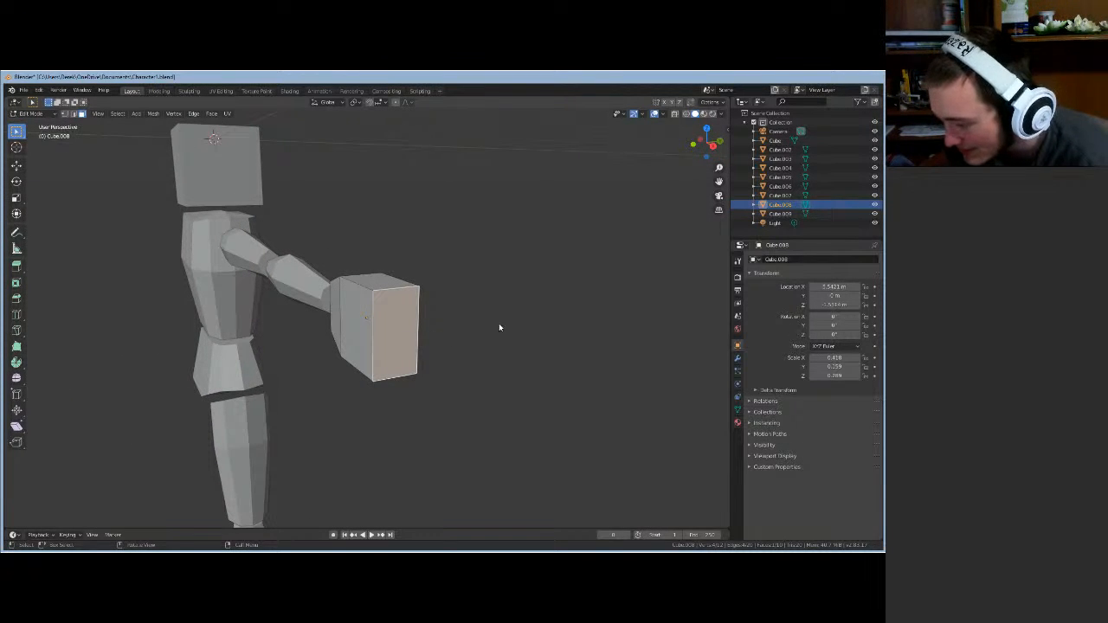
pyautogui.press('s')
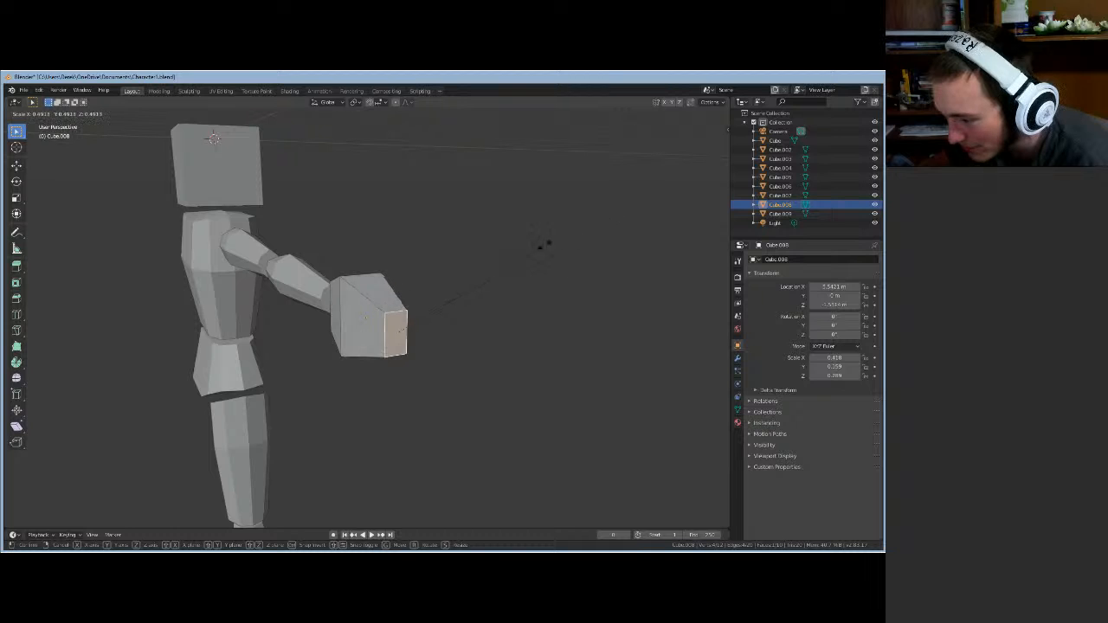
pyautogui.click(620, 213)
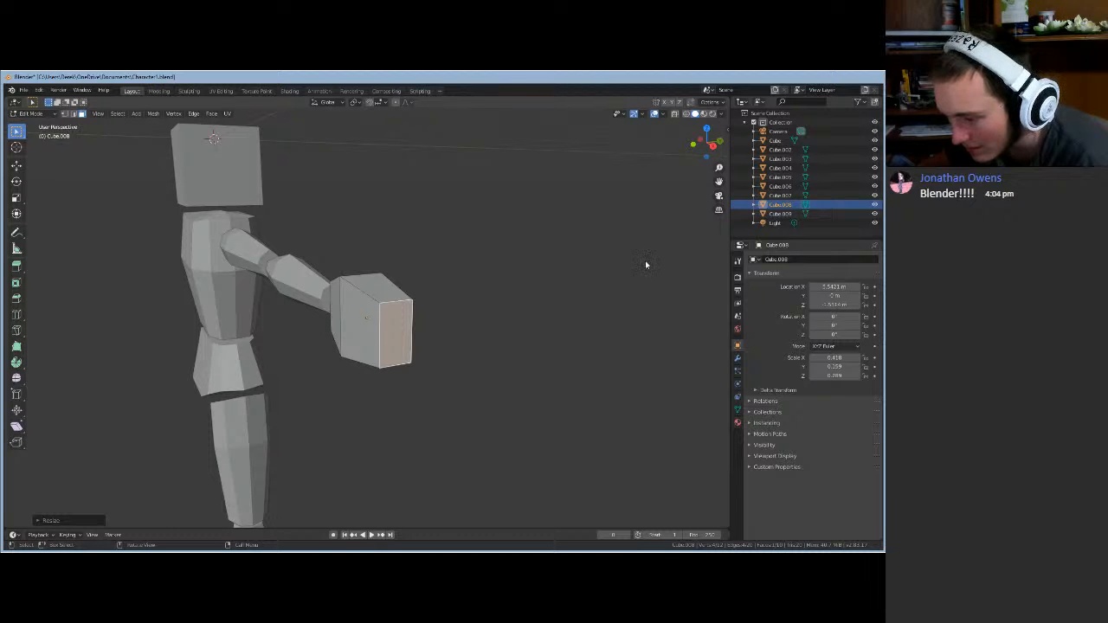
pyautogui.press('s')
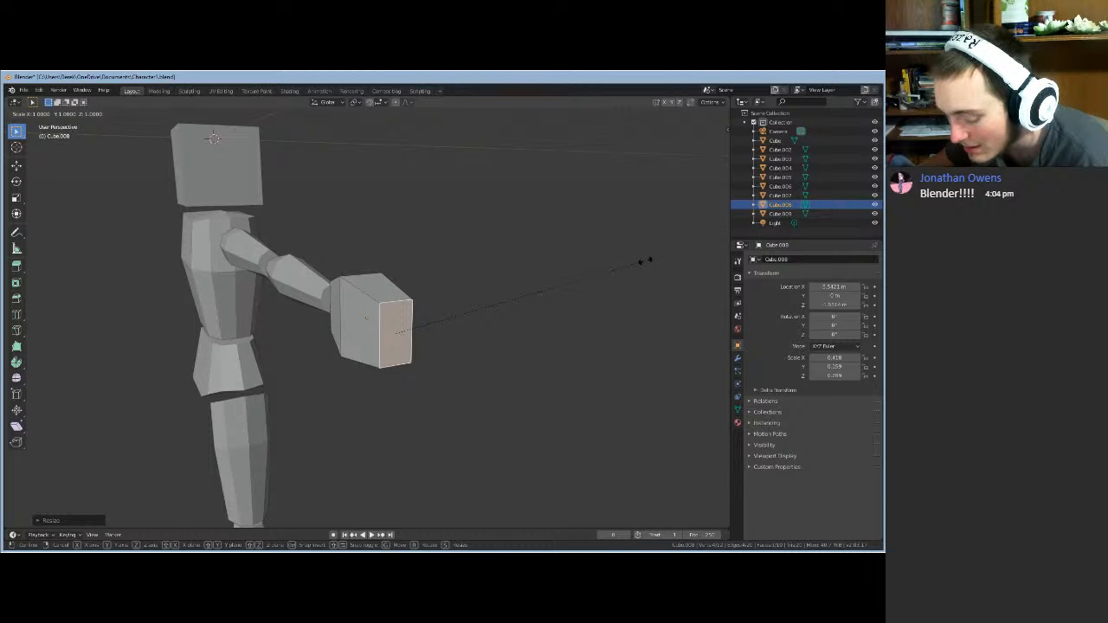
pyautogui.hotkey('shift', 'z')
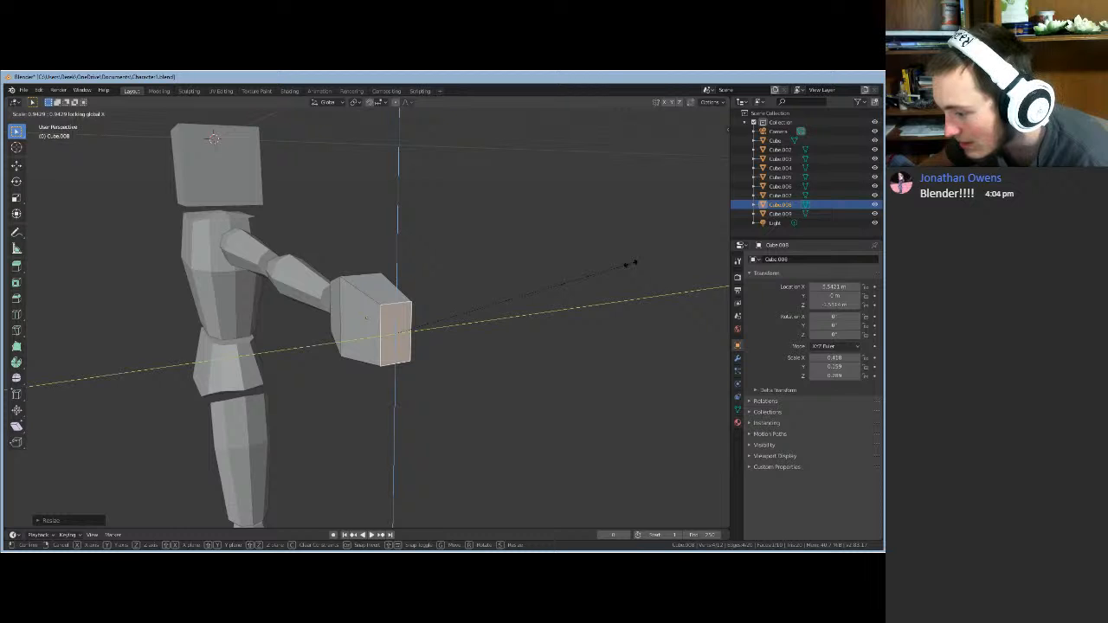
pyautogui.rightClick(630, 264)
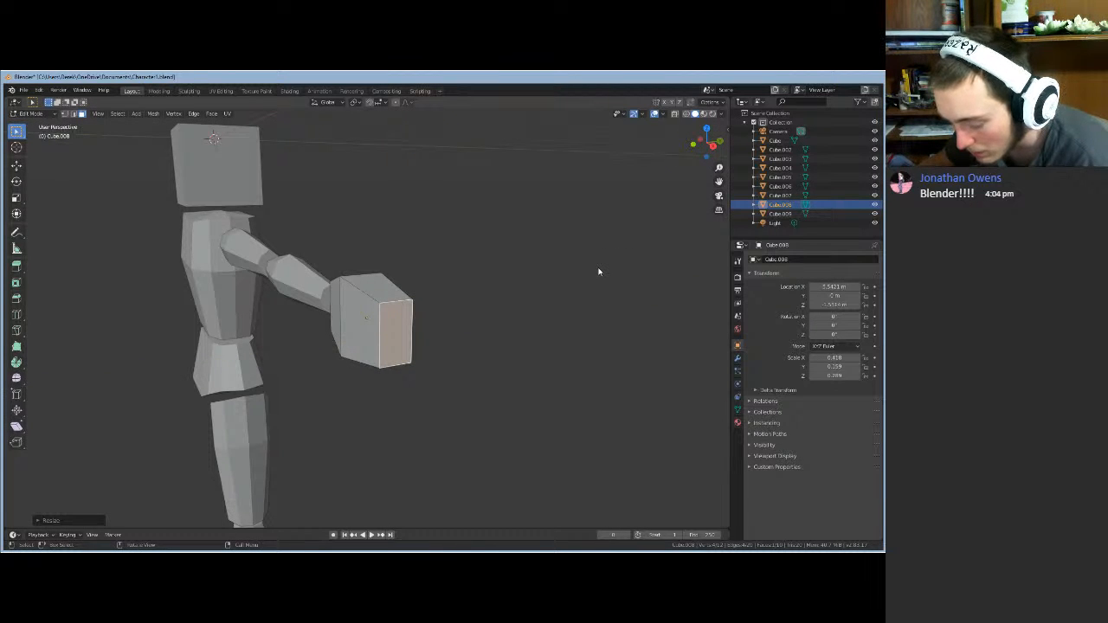
pyautogui.press('s')
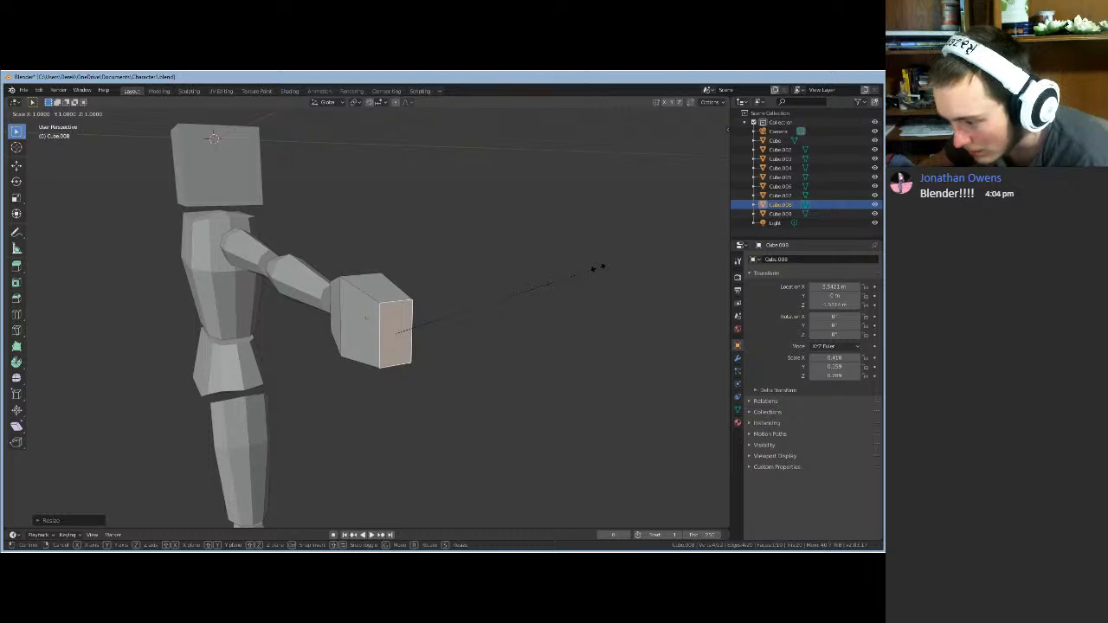
pyautogui.hotkey('shift', 'z')
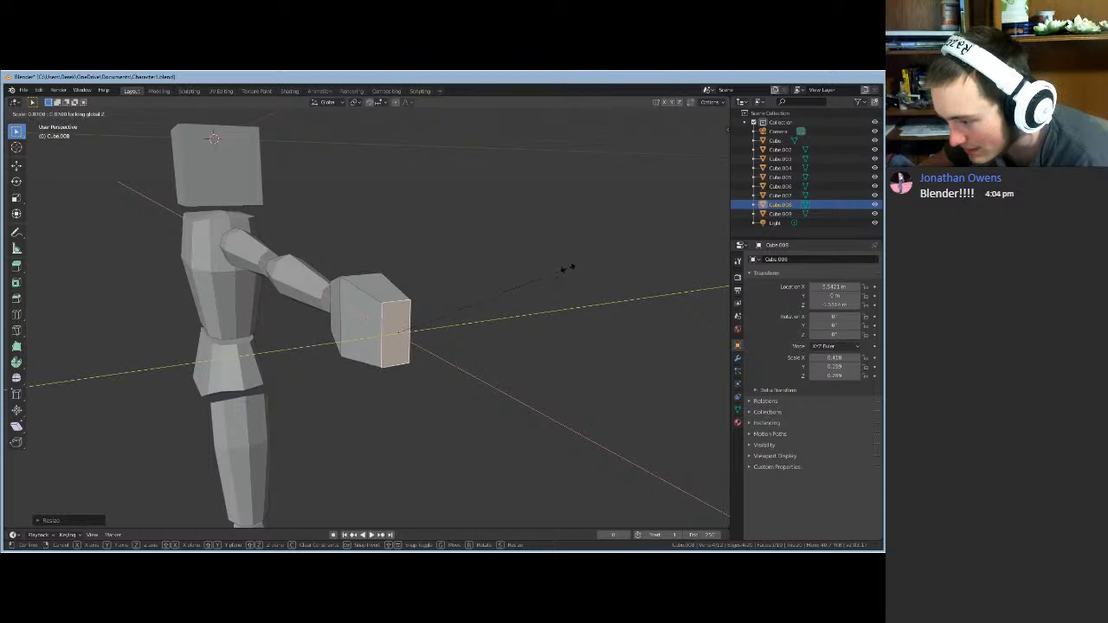
pyautogui.click(517, 275)
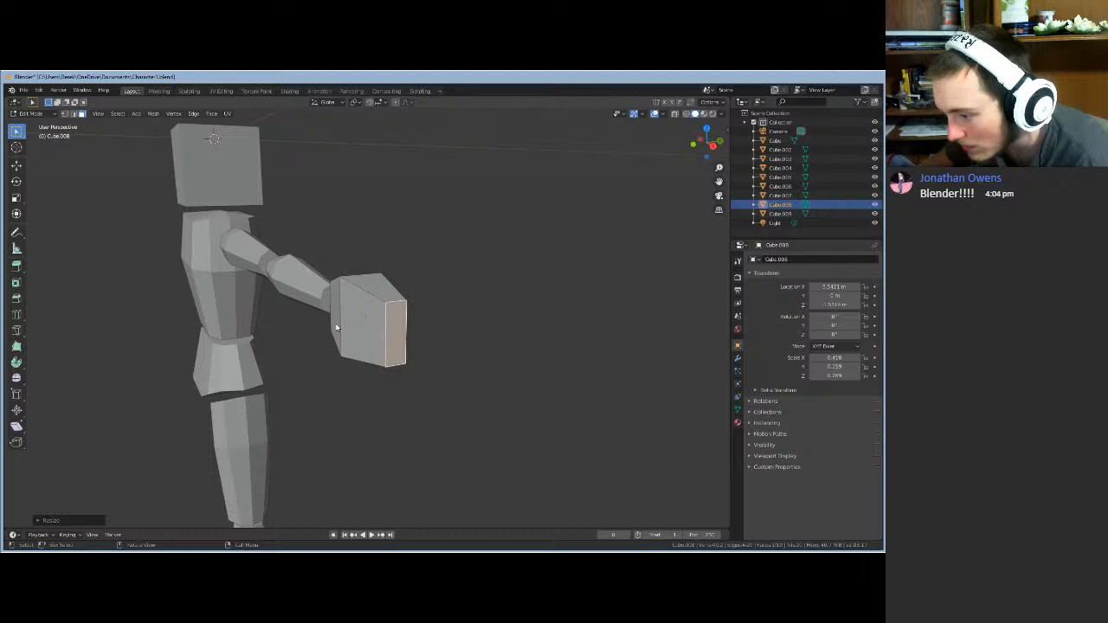
pyautogui.moveTo(296, 379); pyautogui.dragTo(365, 396)
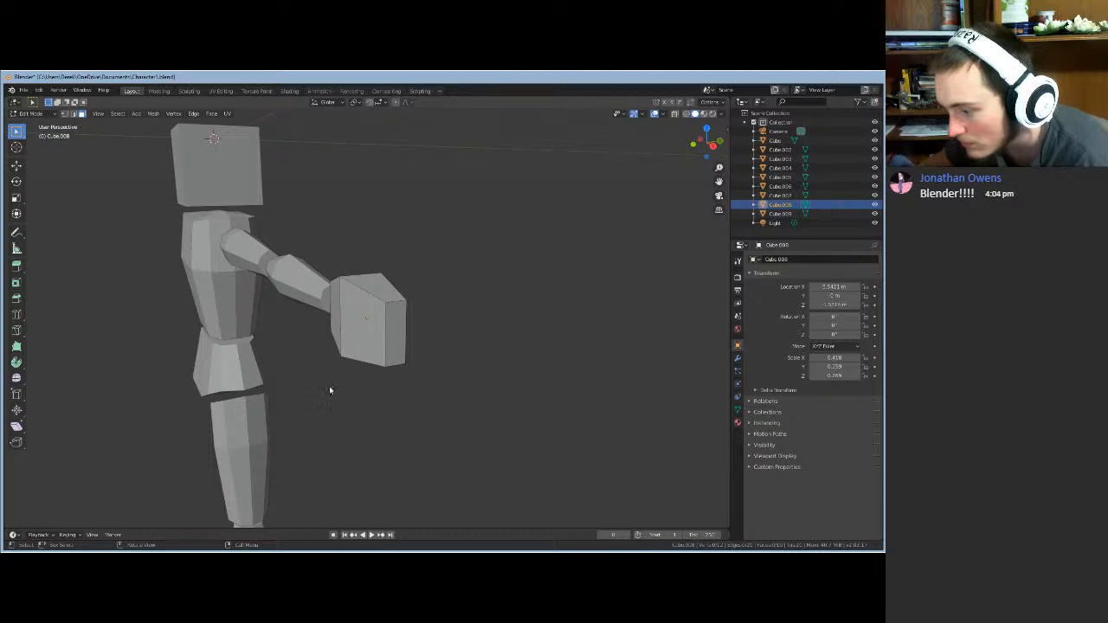
pyautogui.moveTo(329, 390); pyautogui.dragTo(418, 315, button='middle')
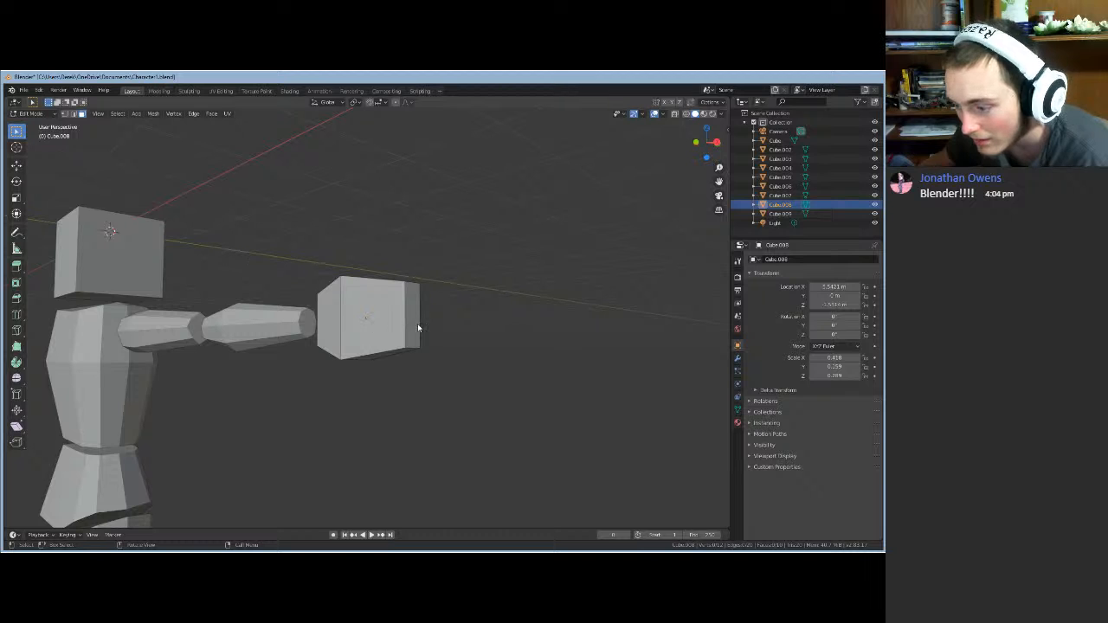
# - Shift the hand block's narrow end face along the X axis
pyautogui.click(412, 327)
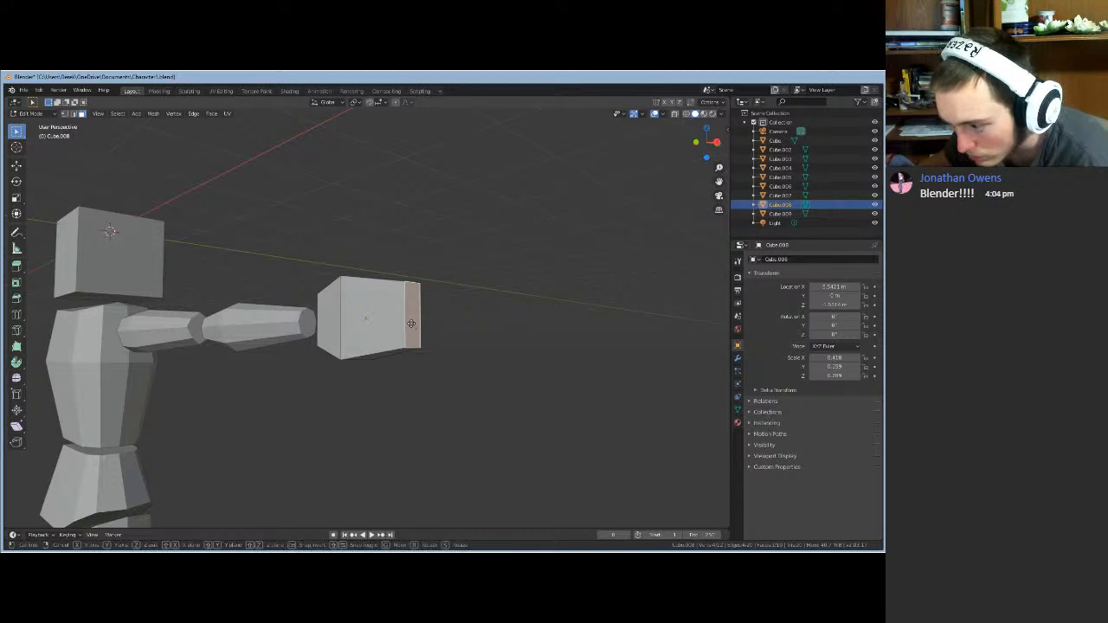
pyautogui.press('g')
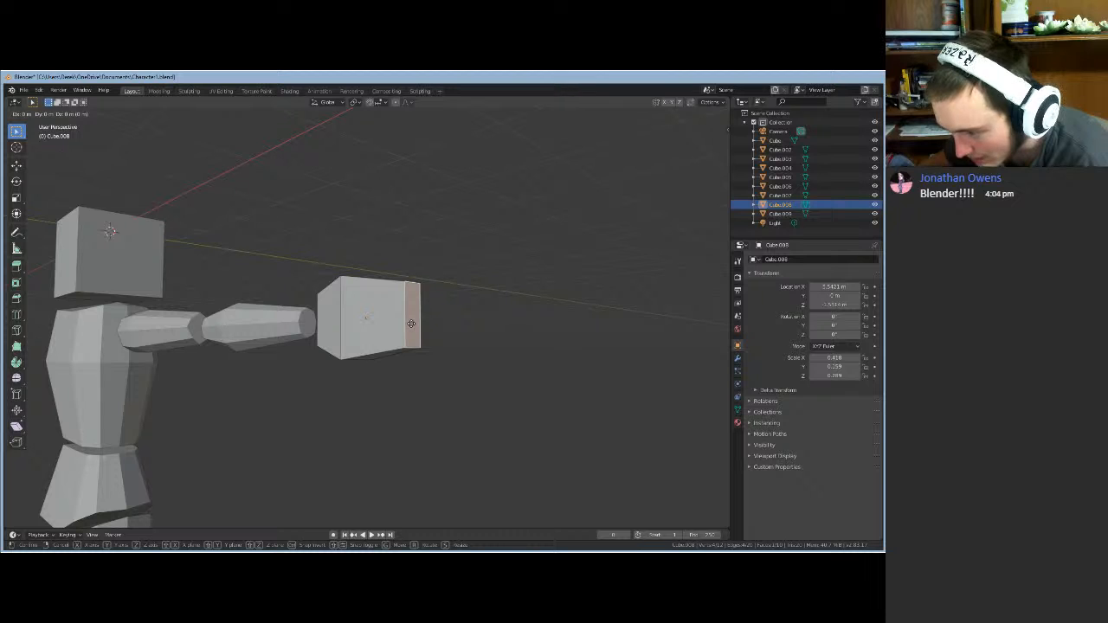
pyautogui.press('x')
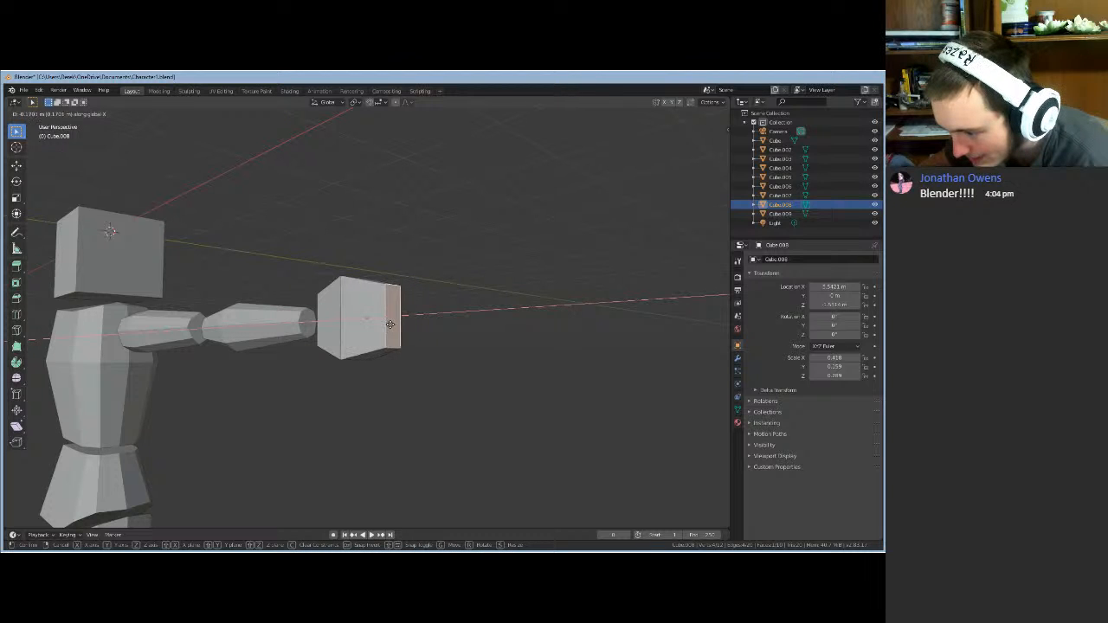
pyautogui.click(389, 324)
pyautogui.moveTo(445, 341)
pyautogui.mouseDown(button='middle')
pyautogui.moveTo(462, 346)
pyautogui.moveTo(448, 346)
pyautogui.mouseUp(button='middle')
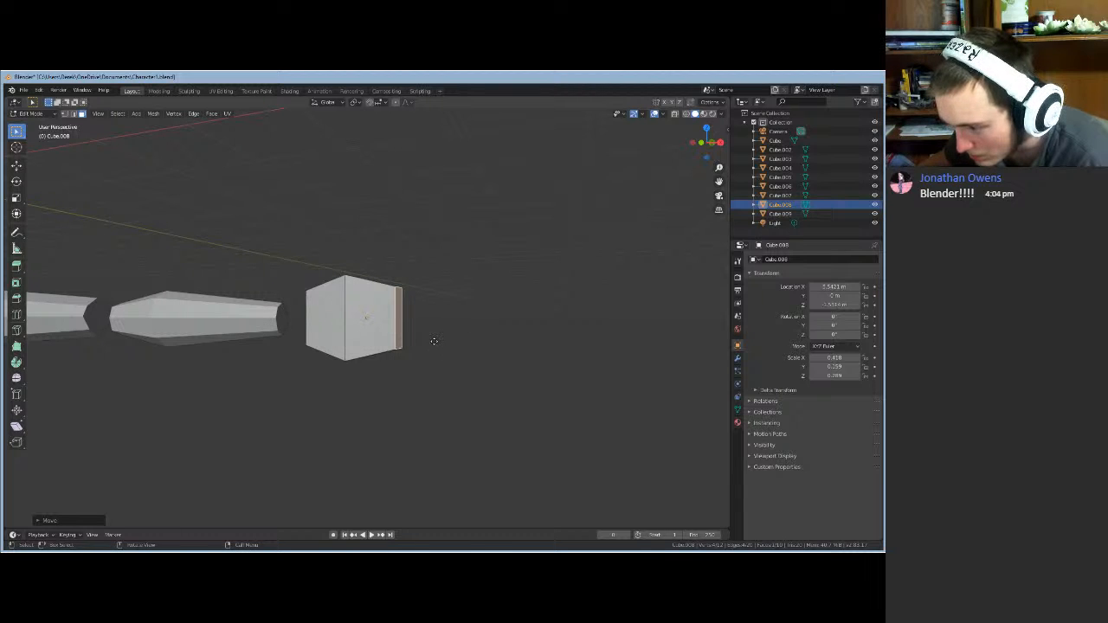
pyautogui.press('g')
pyautogui.press('x')
pyautogui.click(441, 341)
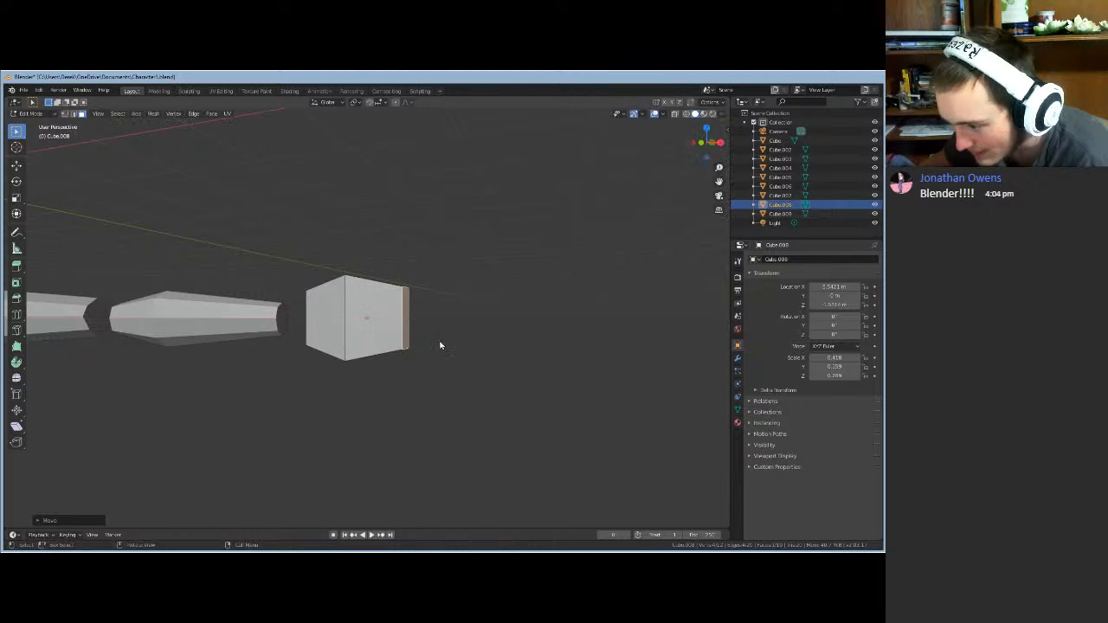
pyautogui.moveTo(441, 341); pyautogui.dragTo(465, 347, button='middle')
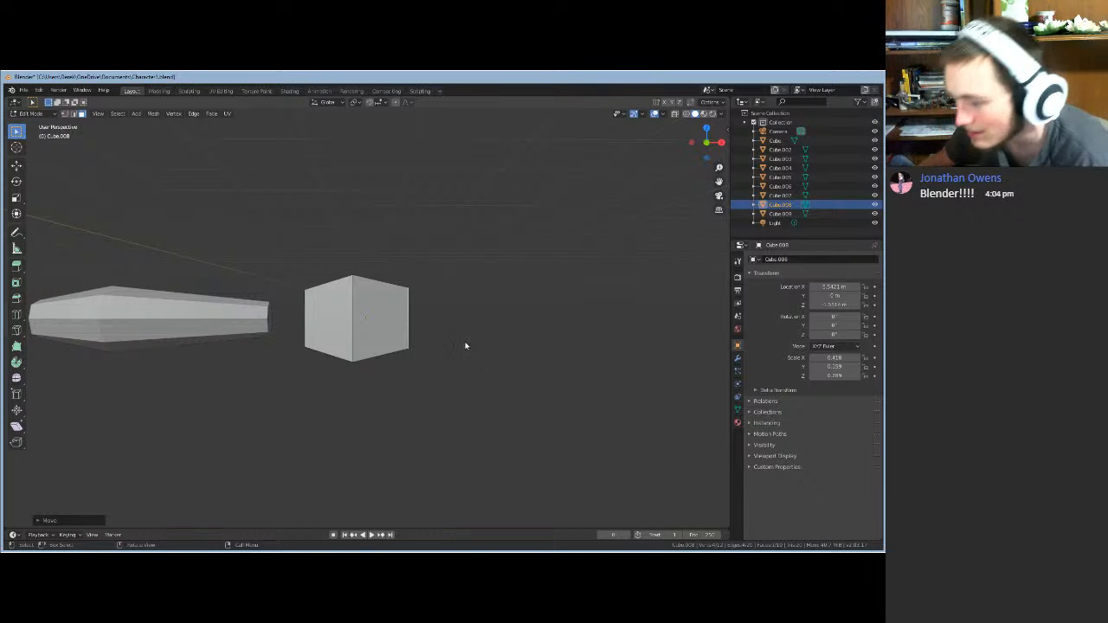
pyautogui.moveTo(314, 360); pyautogui.dragTo(341, 376, button='middle')
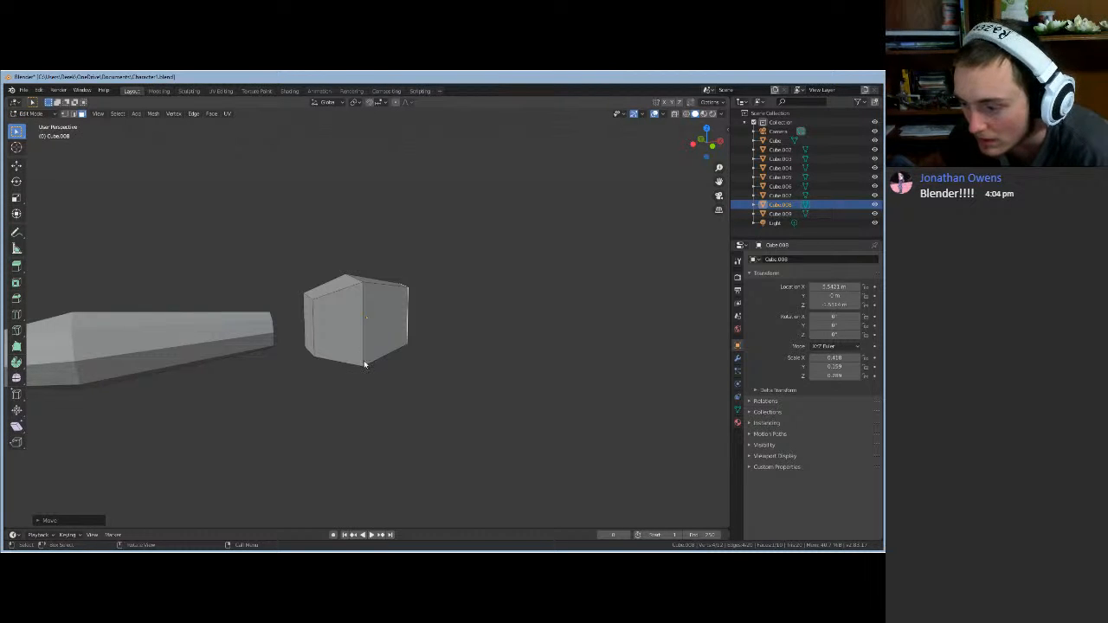
# - Add a vertical edge loop near the hand block's wrist end
pyautogui.click(353, 393)
pyautogui.hotkey('ctrl', 'r')
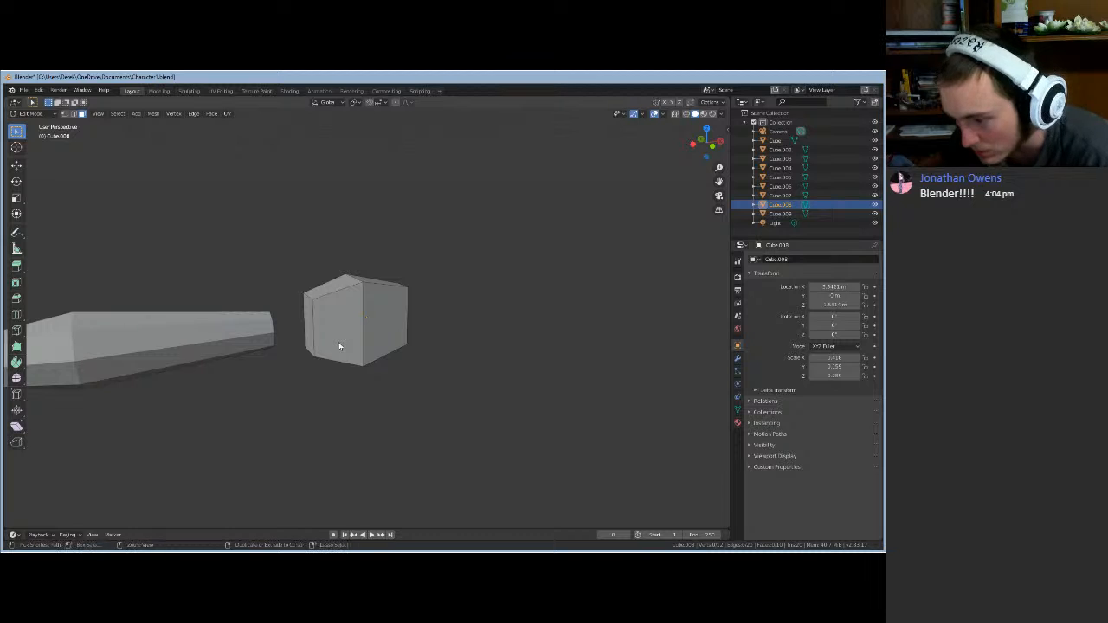
pyautogui.click(340, 346)
pyautogui.rightClick(355, 400)
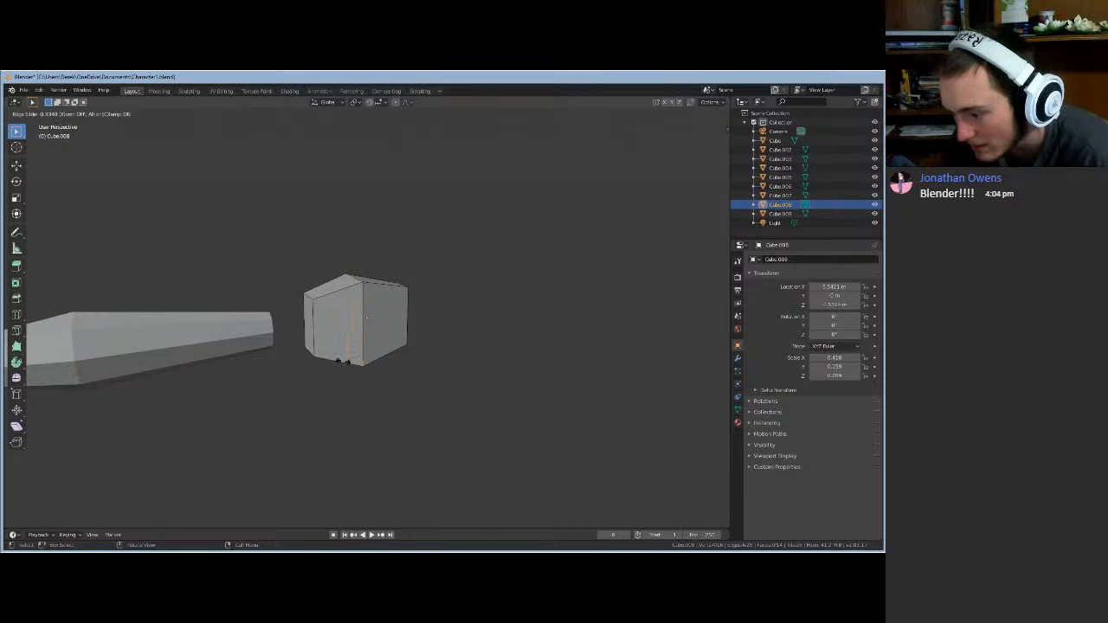
pyautogui.moveTo(301, 389); pyautogui.dragTo(314, 376, button='middle')
pyautogui.click(313, 344)
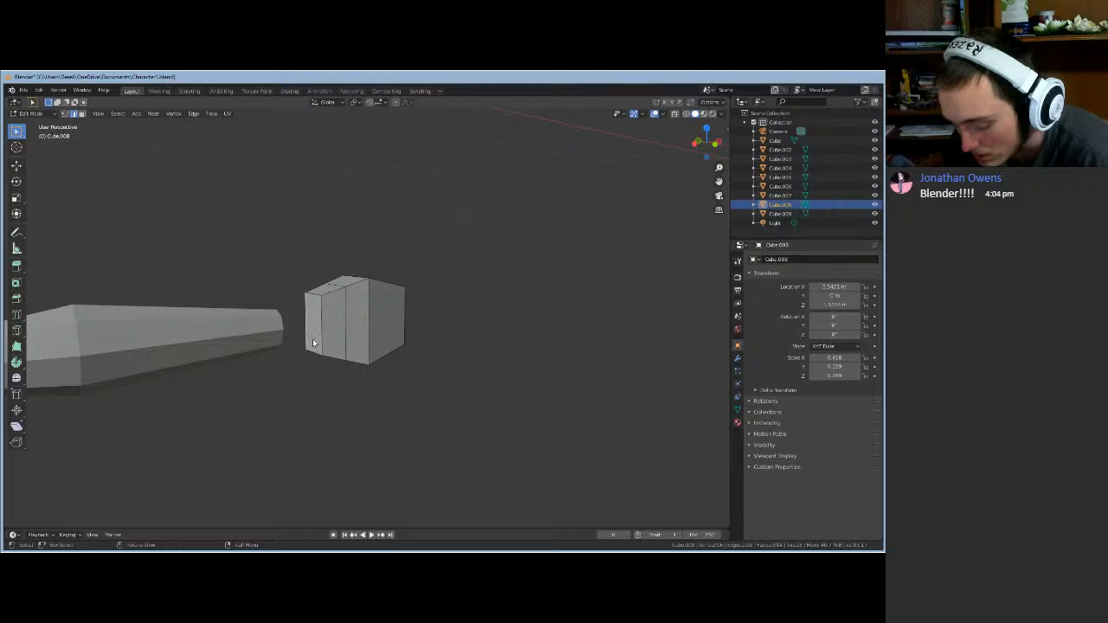
pyautogui.click(83, 114)
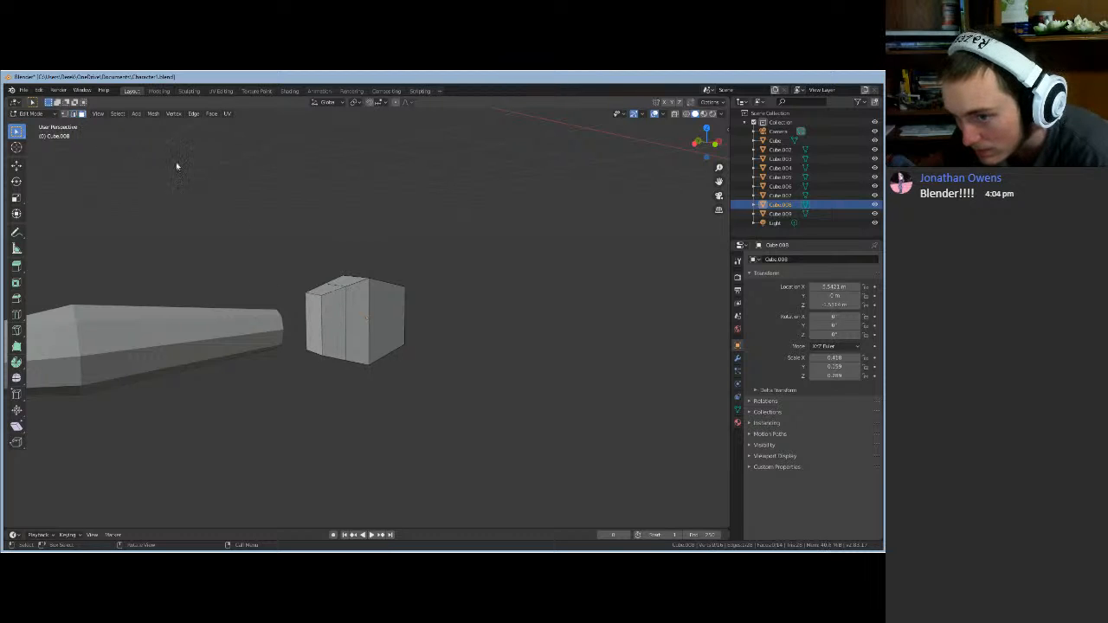
# - Scale the wrist-side face to about 0.83, excluding Y, so the hand narrows toward the forearm
pyautogui.click(312, 321)
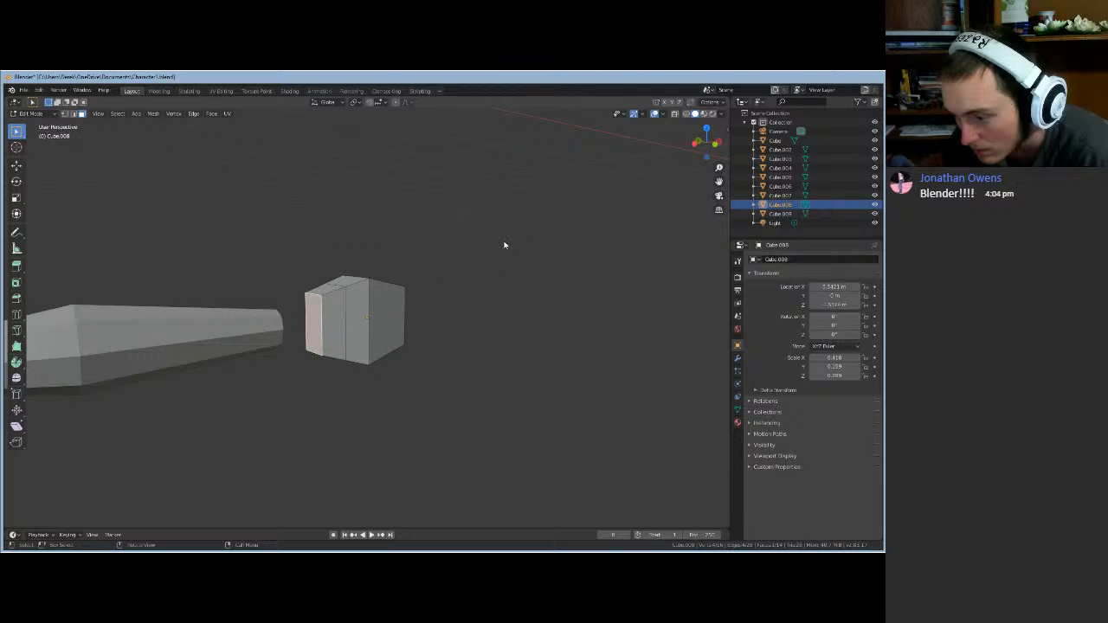
pyautogui.moveTo(504, 245)
pyautogui.mouseDown(button='middle')
pyautogui.moveTo(363, 250)
pyautogui.moveTo(521, 254)
pyautogui.mouseUp(button='middle')
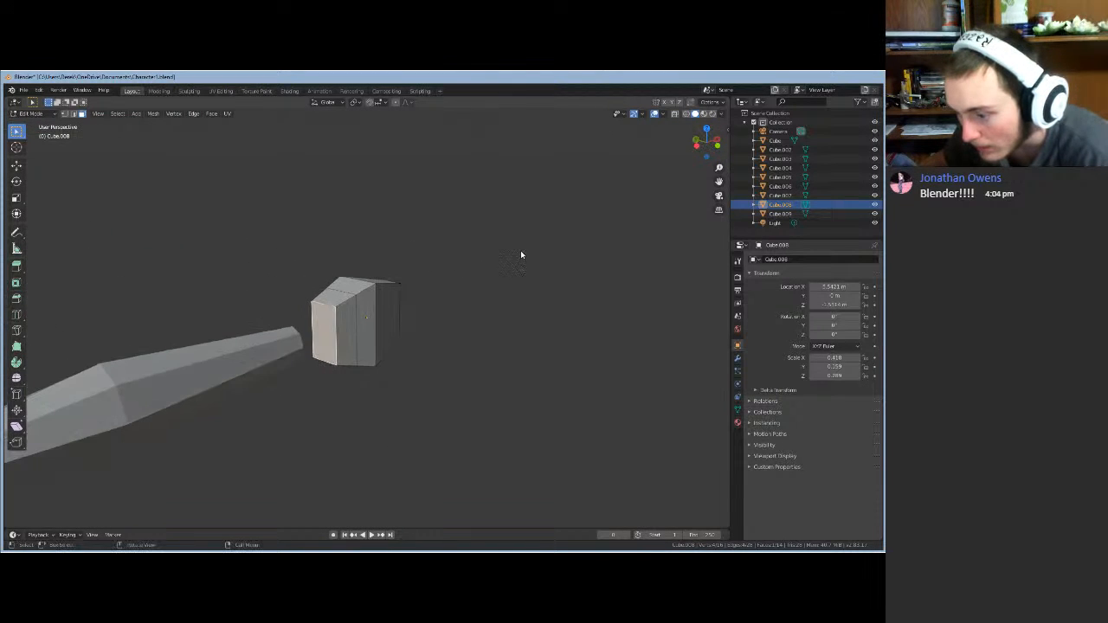
pyautogui.press('s')
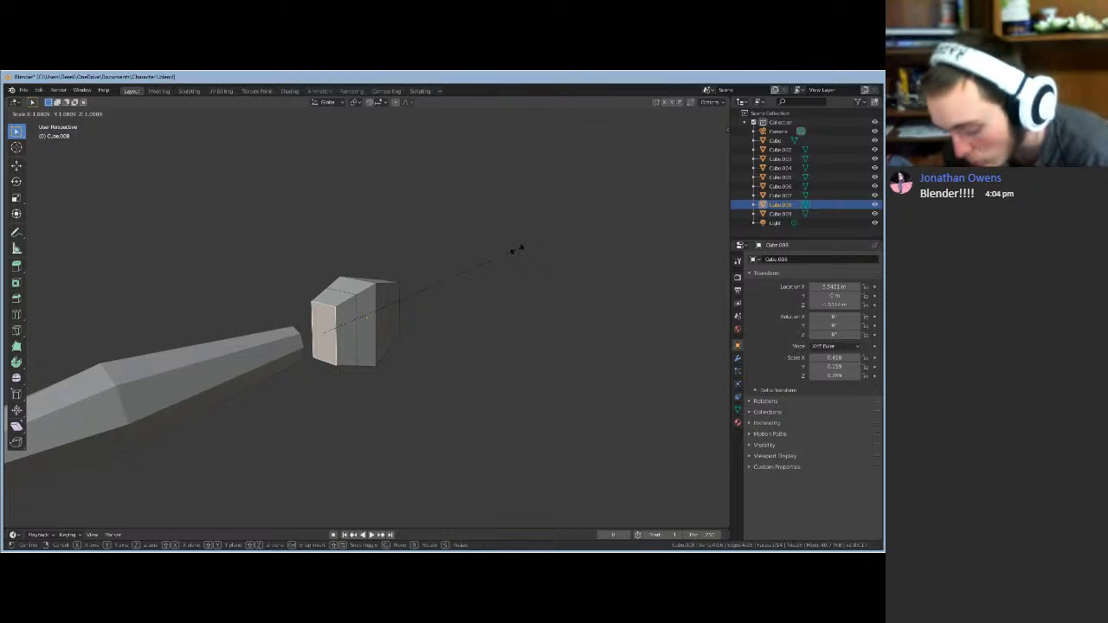
pyautogui.hotkey('shift', 'y')
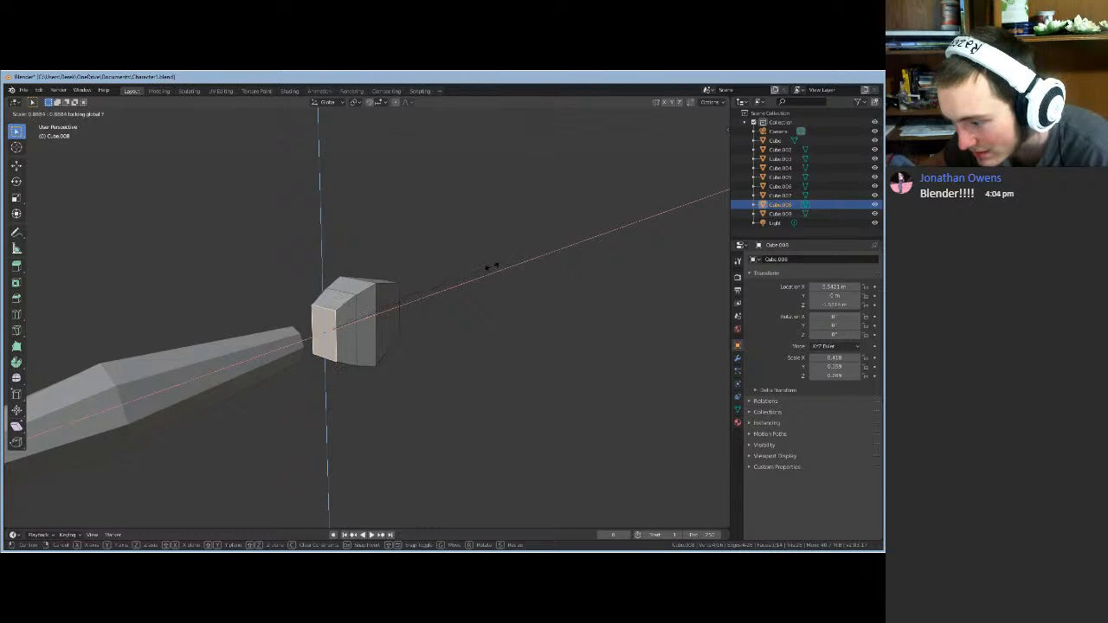
pyautogui.click(468, 309)
pyautogui.moveTo(468, 309); pyautogui.dragTo(418, 304, button='middle')
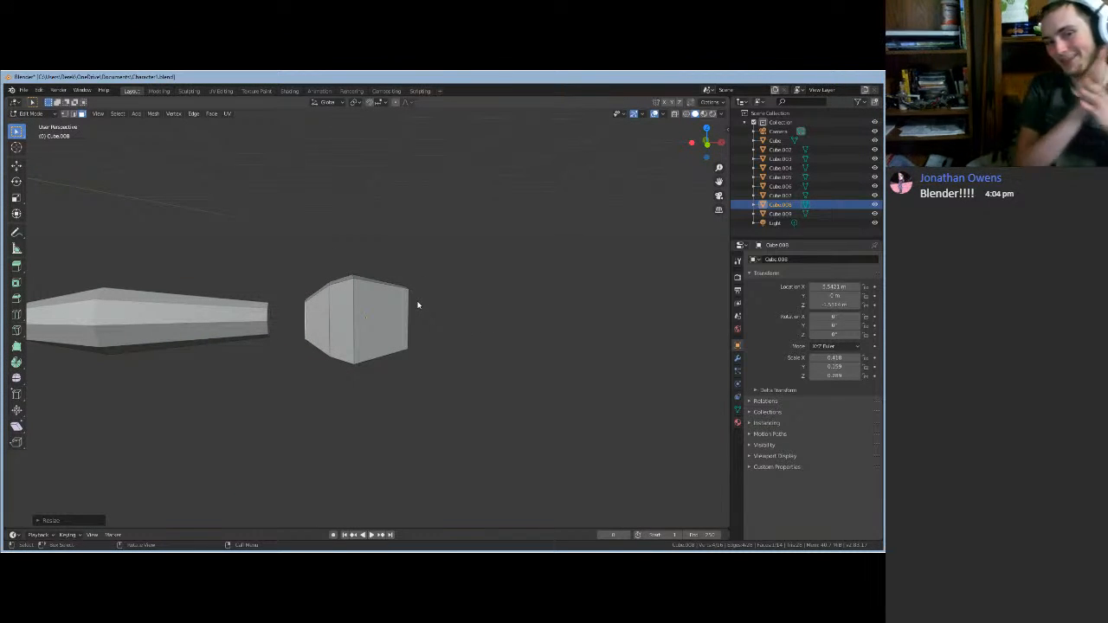
pyautogui.moveTo(465, 314); pyautogui.dragTo(428, 335, button='middle')
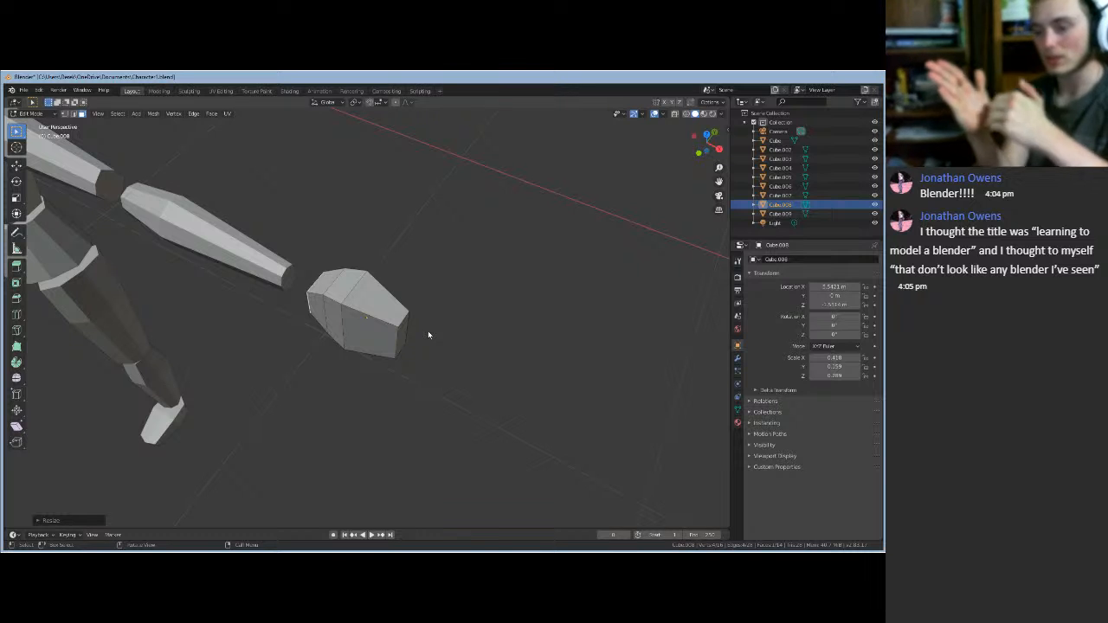
pyautogui.scroll(-1, 420, 323)
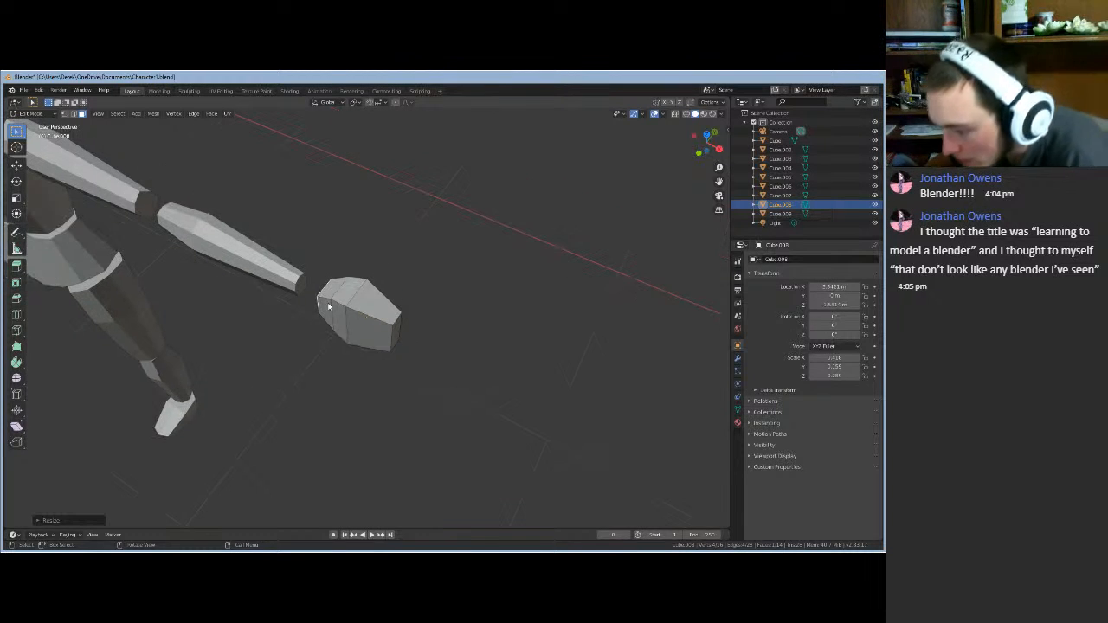
pyautogui.scroll(4, 344, 340)
pyautogui.moveTo(305, 407); pyautogui.dragTo(336, 341, button='middle')
pyautogui.moveTo(327, 342); pyautogui.dragTo(341, 376, button='middle')
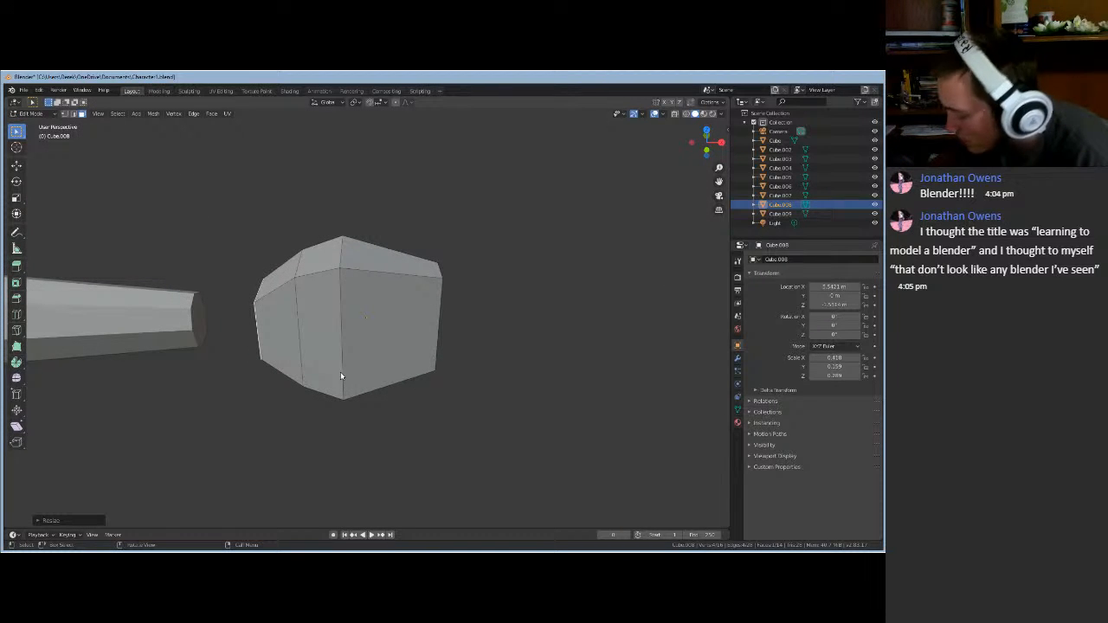
pyautogui.moveTo(496, 384); pyautogui.dragTo(442, 353, button='middle')
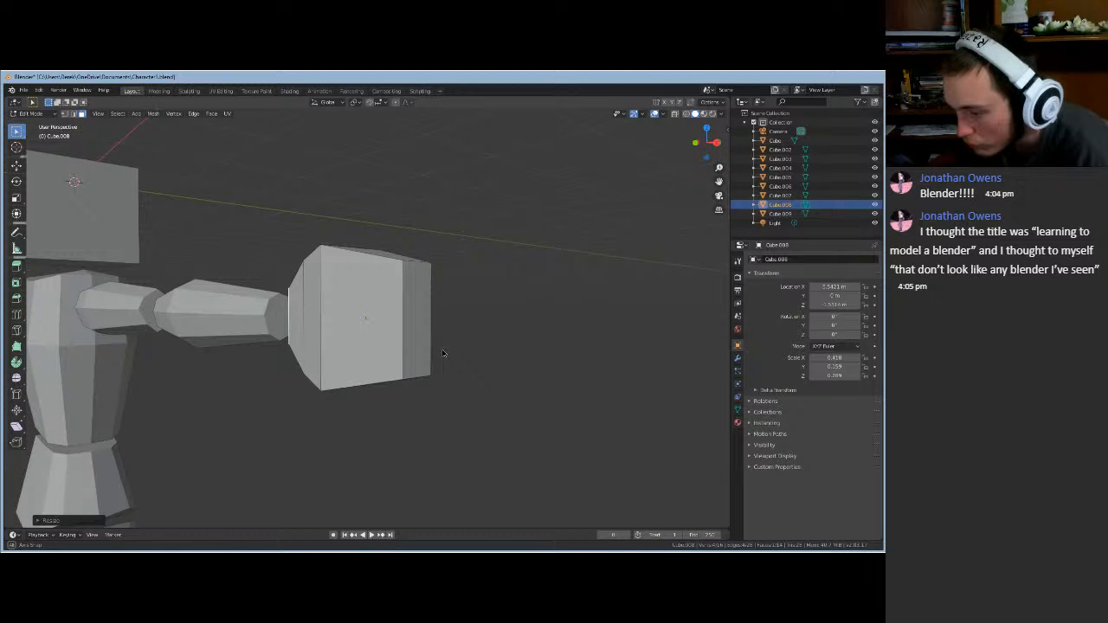
# - Add two horizontal edge loops across the hand block
pyautogui.click(396, 346)
pyautogui.click(462, 305)
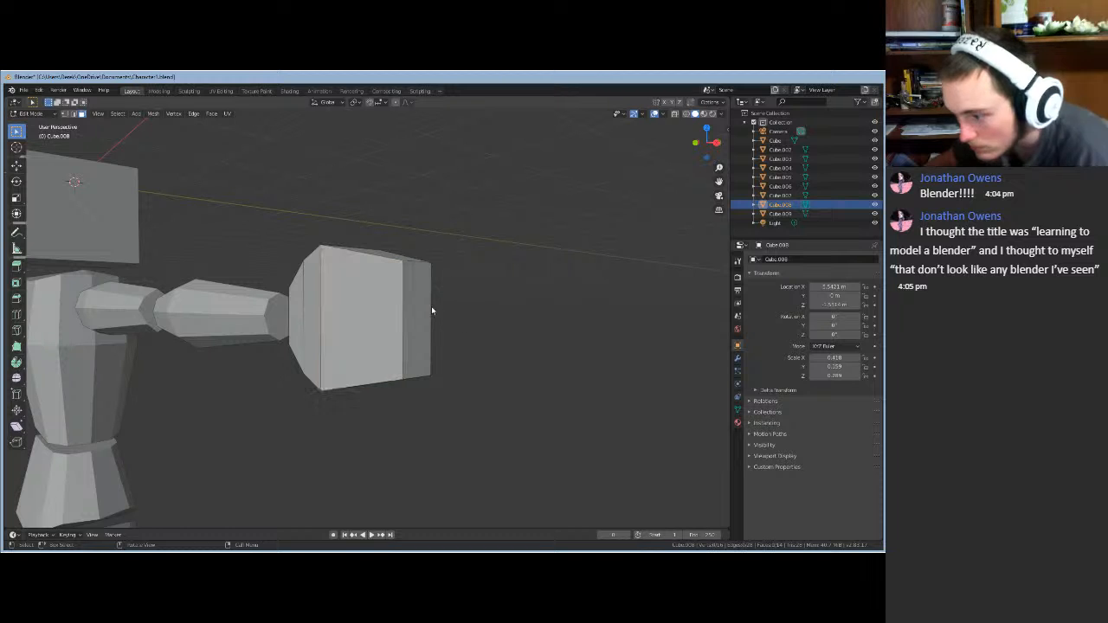
pyautogui.hotkey('ctrl', 'r')
pyautogui.click(386, 296)
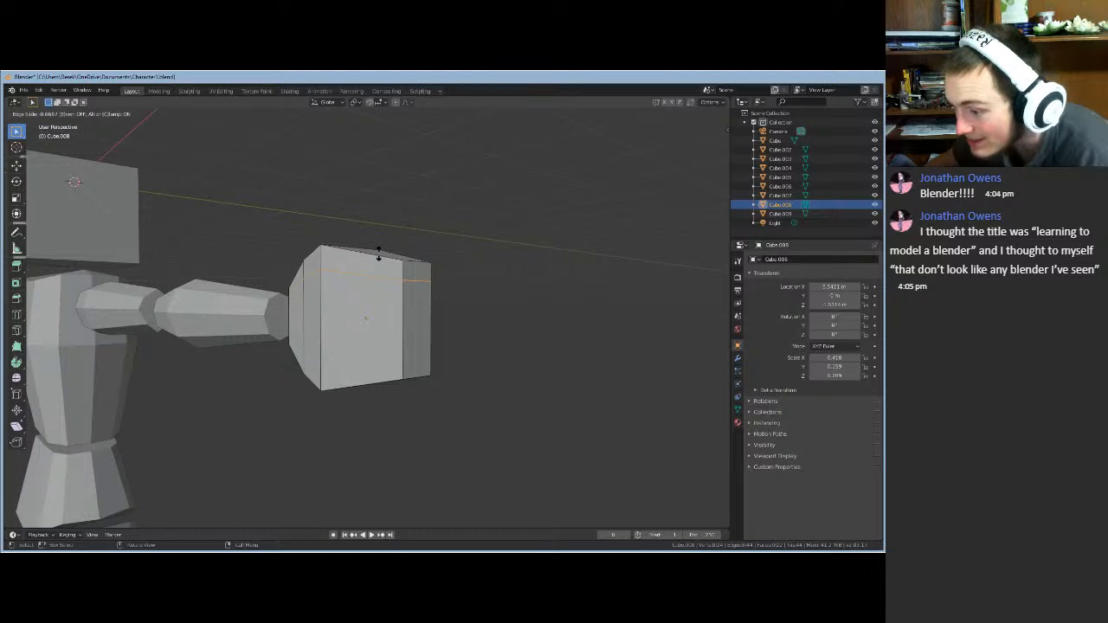
pyautogui.click(379, 256)
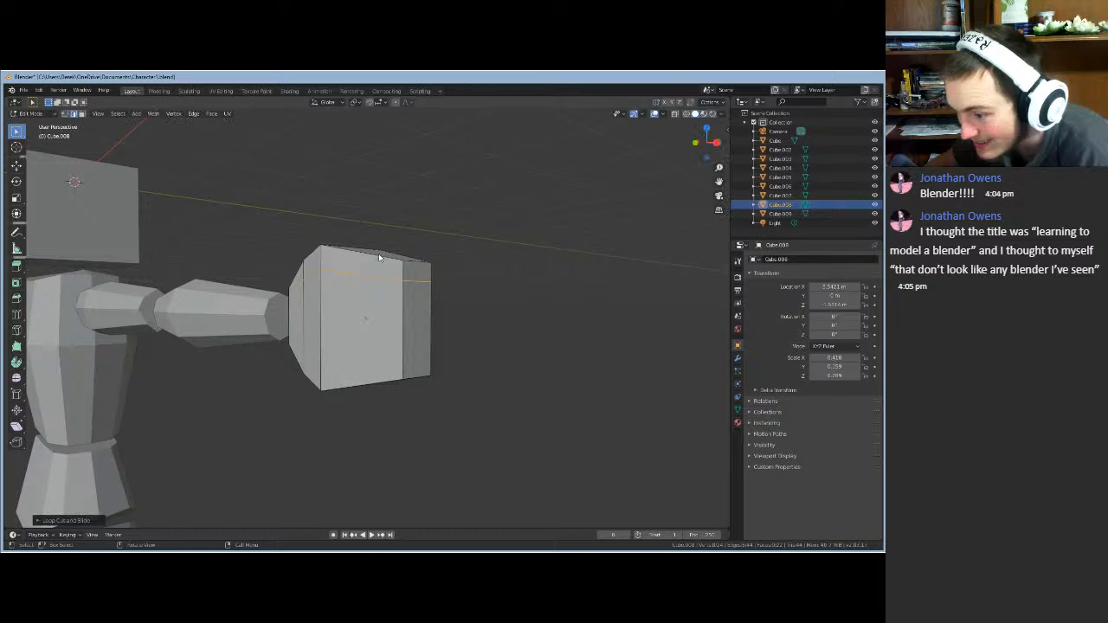
pyautogui.hotkey('ctrl', 'r')
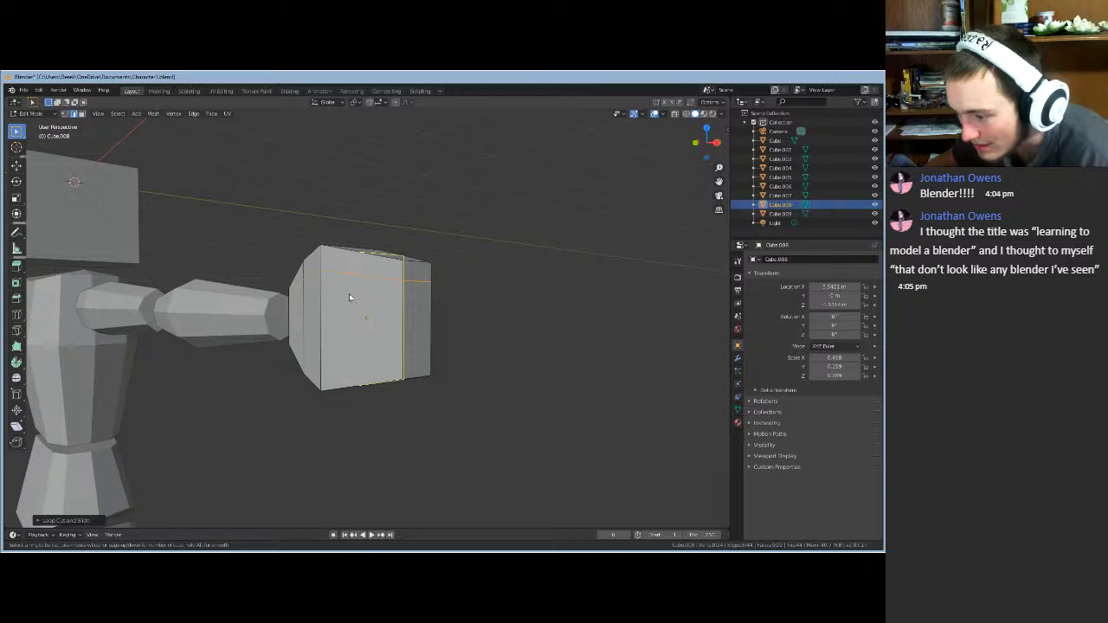
pyautogui.click(332, 337)
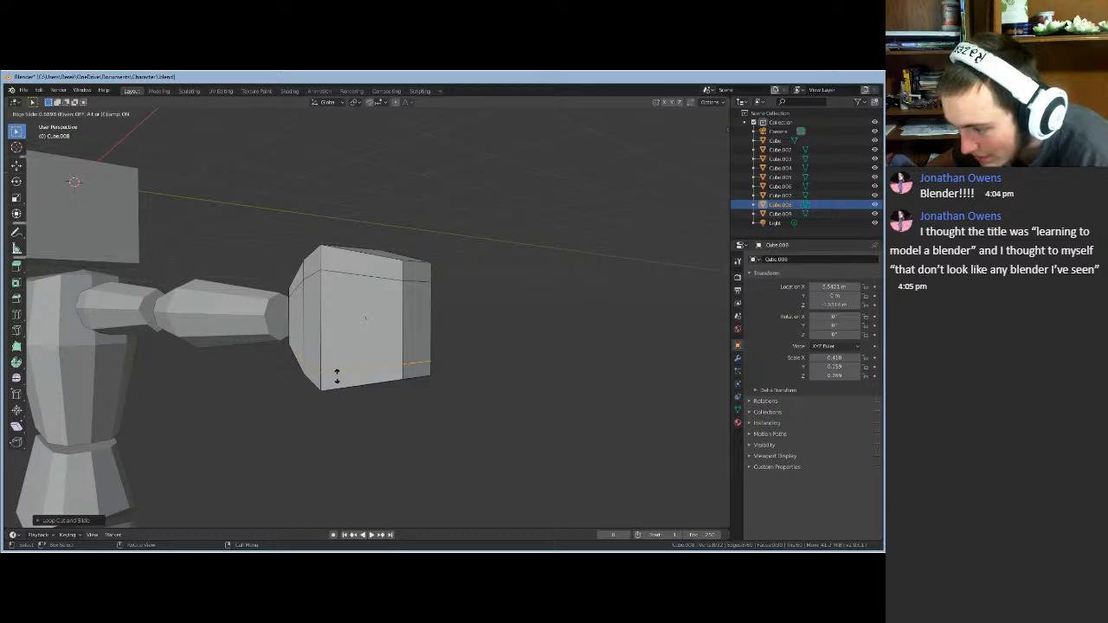
pyautogui.click(338, 376)
pyautogui.moveTo(317, 415); pyautogui.dragTo(292, 419, button='middle')
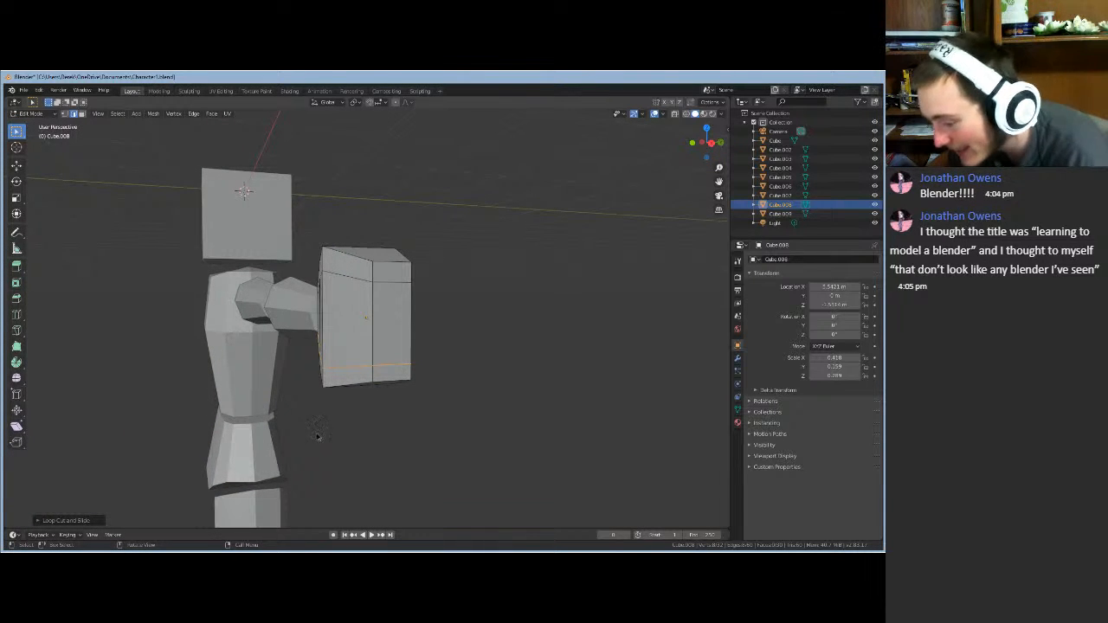
pyautogui.moveTo(319, 437); pyautogui.dragTo(389, 386, button='middle')
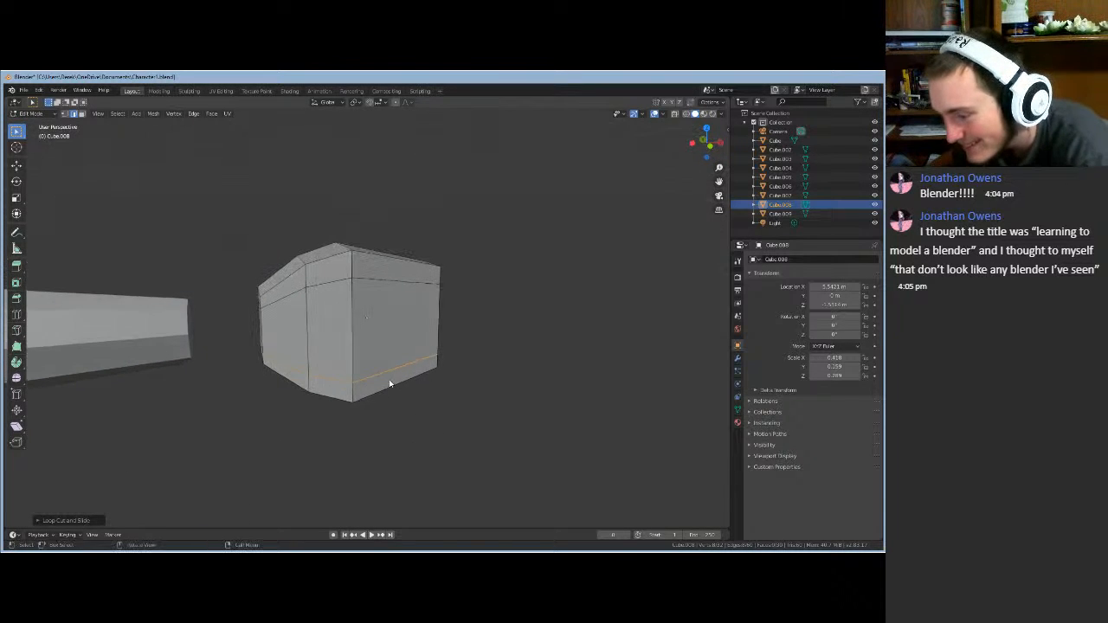
# - Add two more horizontal edge loops, settling the last one near the block's bottom
pyautogui.click(351, 344)
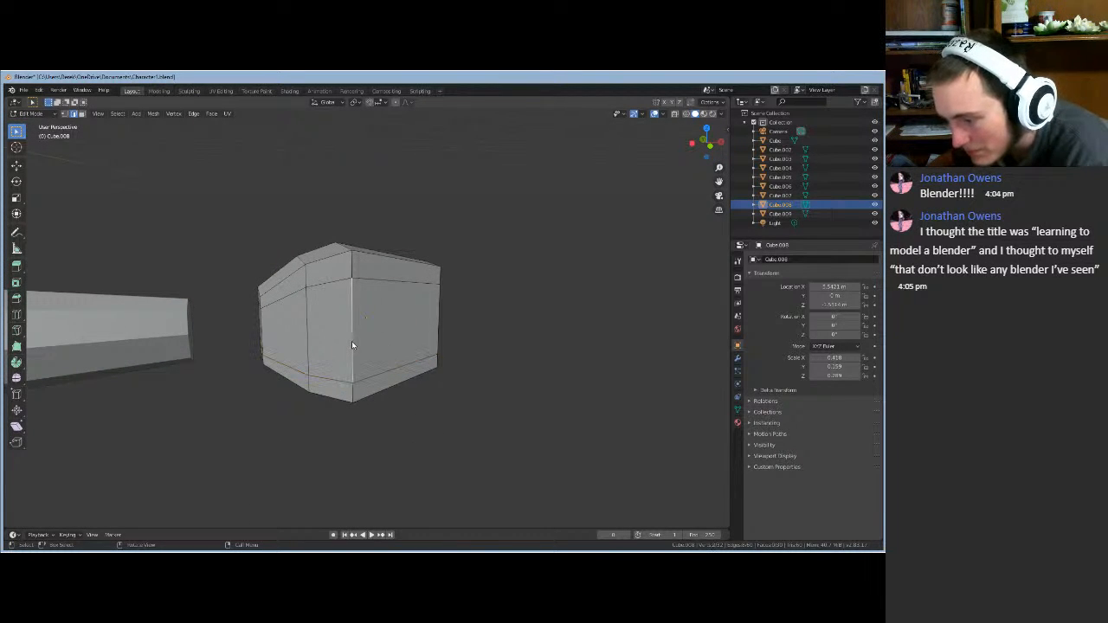
pyautogui.moveTo(500, 348); pyautogui.dragTo(468, 337, button='middle')
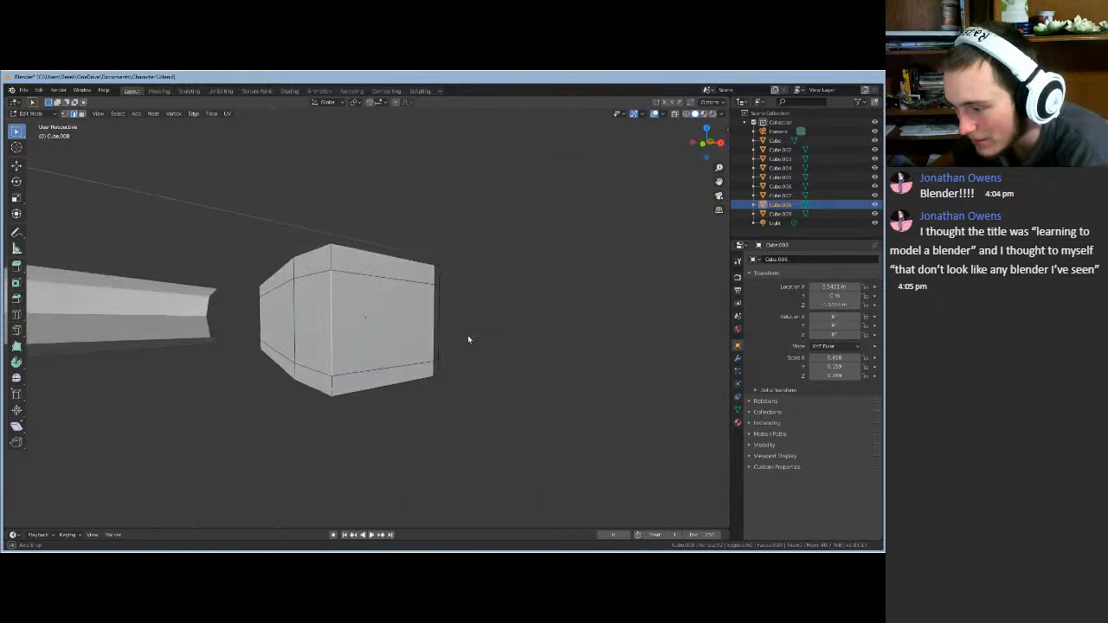
pyautogui.click(488, 335)
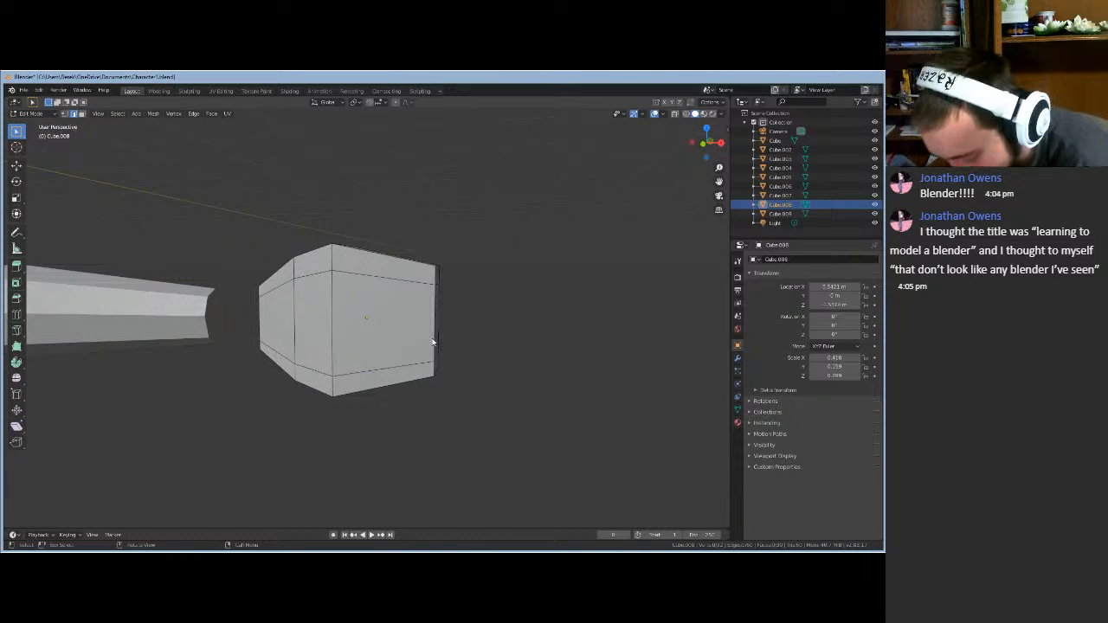
pyautogui.hotkey('ctrl', 'r')
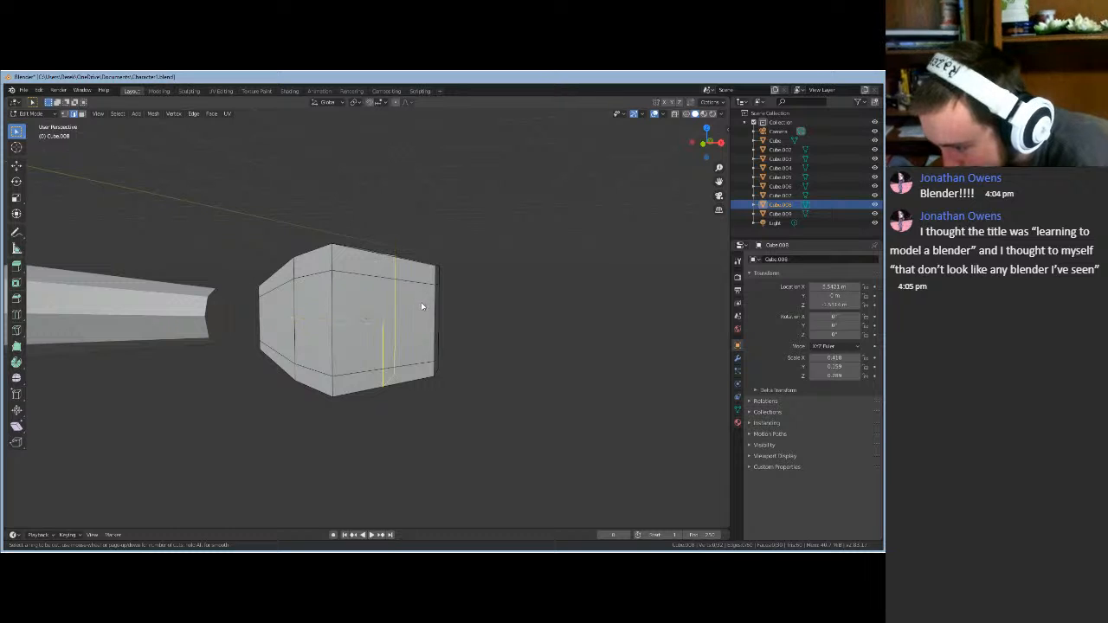
pyautogui.click(432, 301)
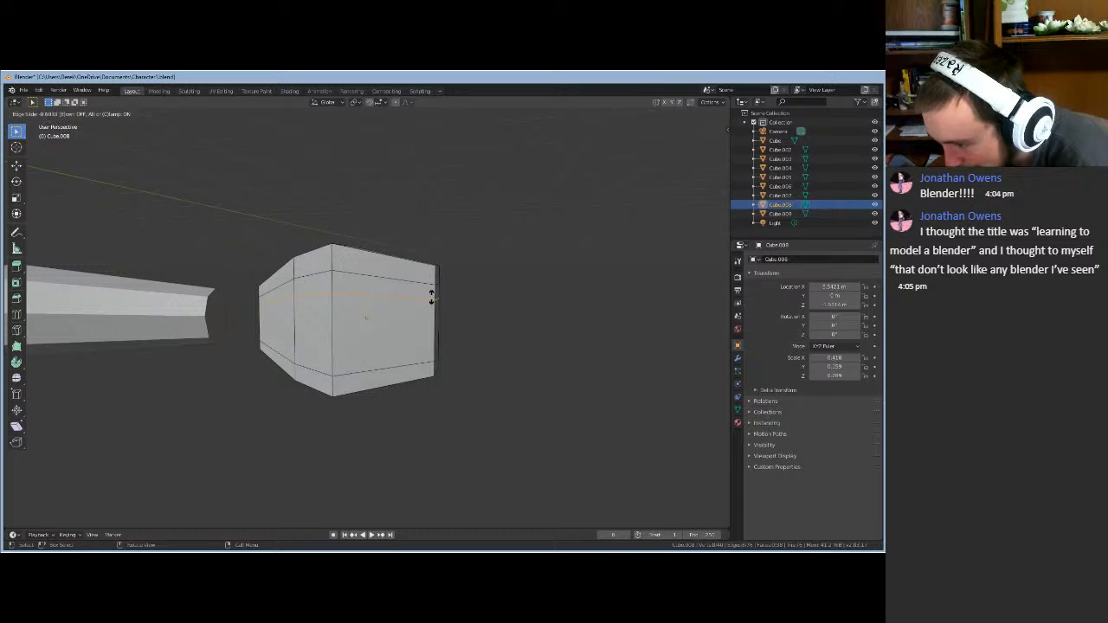
pyautogui.click(432, 299)
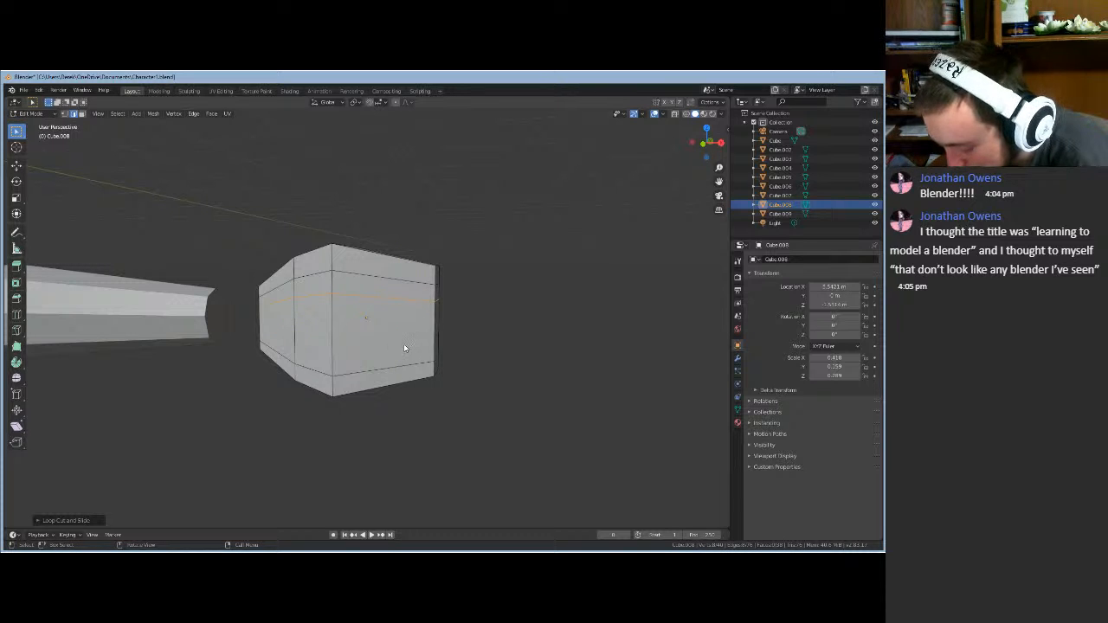
pyautogui.hotkey('ctrl', 'r')
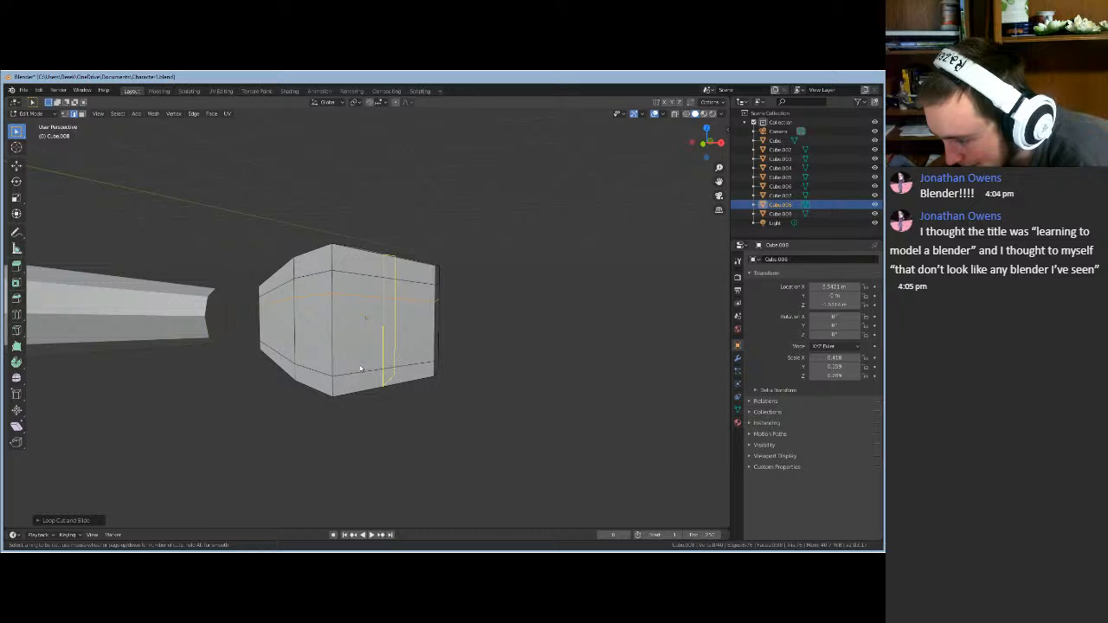
pyautogui.click(333, 355)
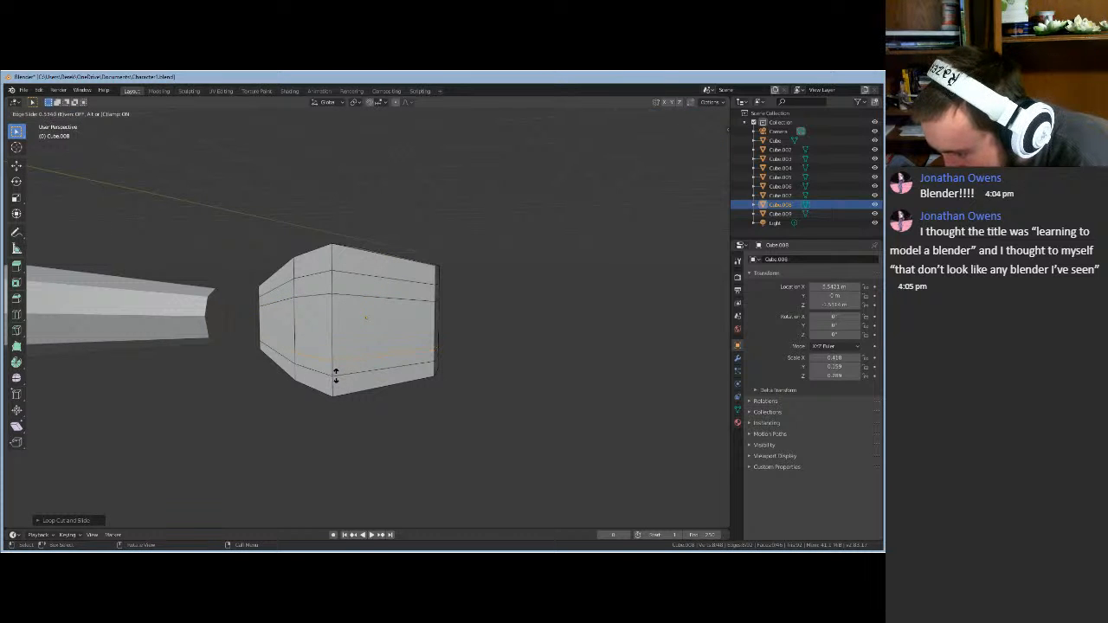
pyautogui.click(336, 376)
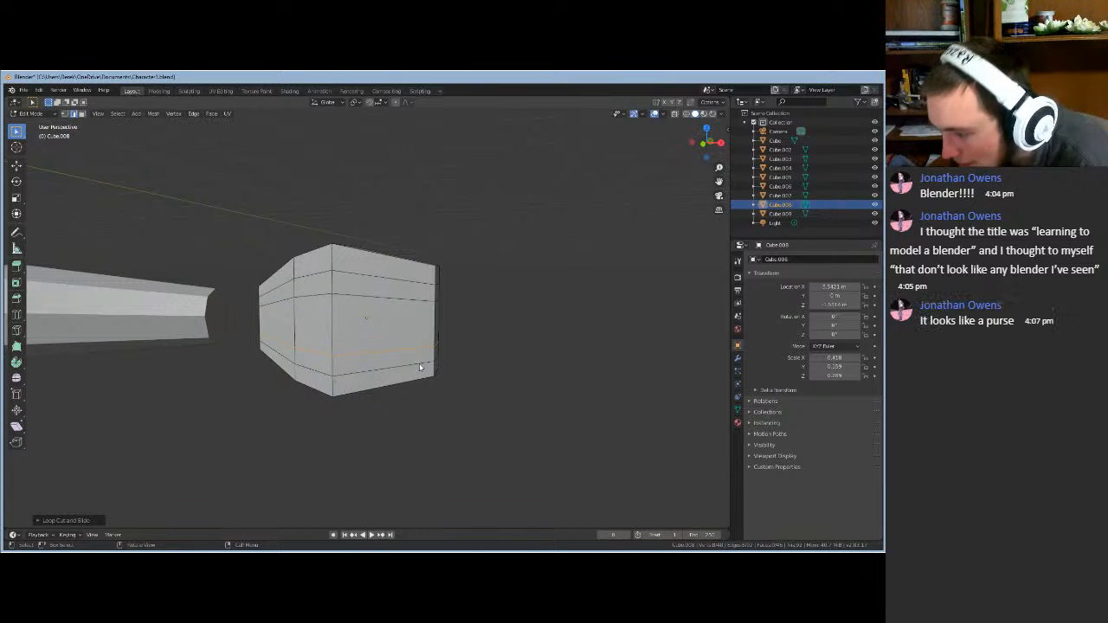
pyautogui.moveTo(482, 354); pyautogui.dragTo(341, 337, button='middle')
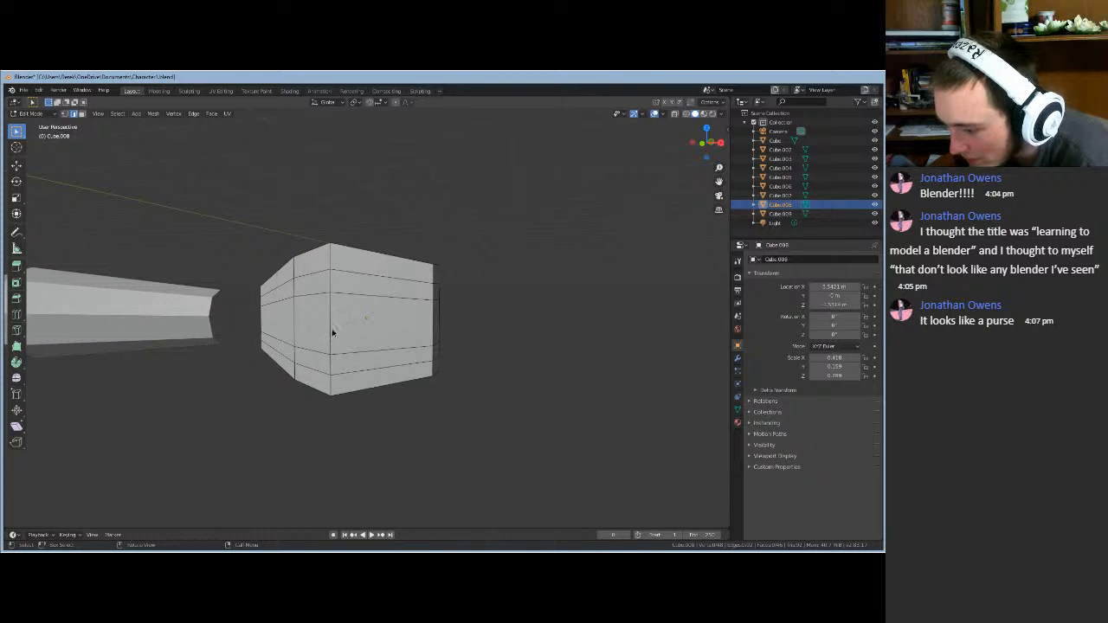
pyautogui.moveTo(509, 359)
pyautogui.mouseDown(button='middle')
pyautogui.moveTo(462, 361)
pyautogui.moveTo(488, 364)
pyautogui.mouseUp(button='middle')
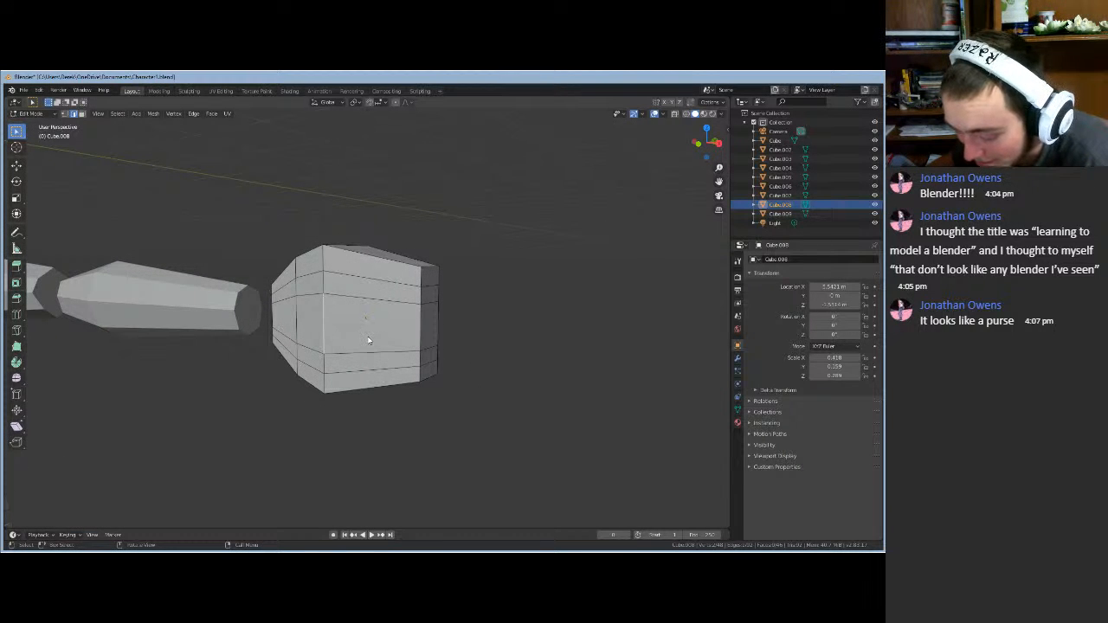
# - Slide the selected hand-block edges inward along X, then along Y
pyautogui.press('g')
pyautogui.press('x')
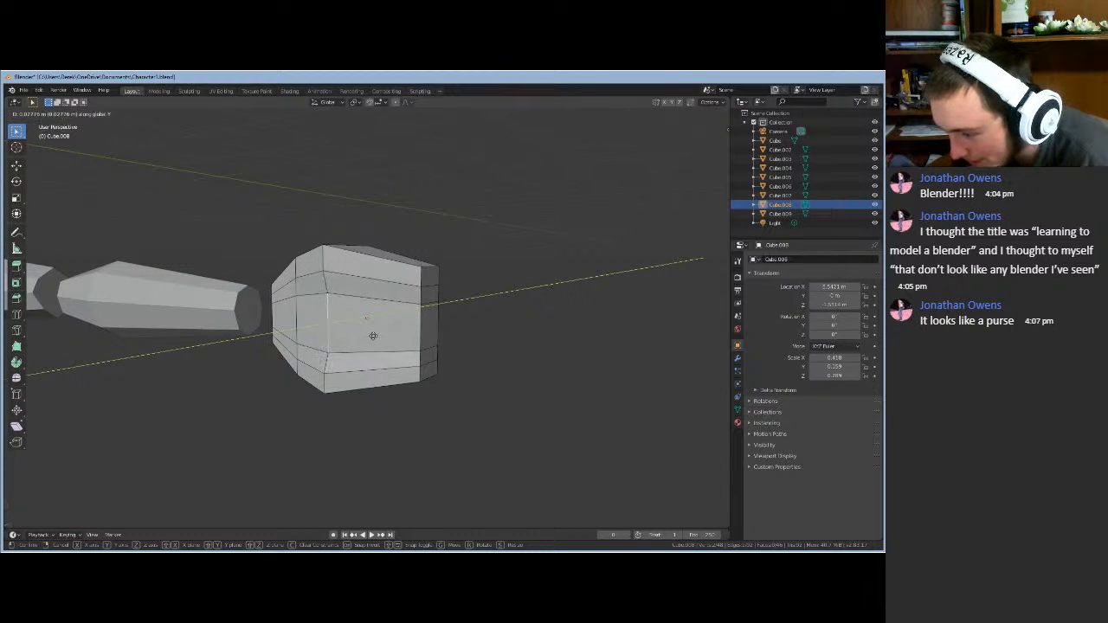
pyautogui.click(373, 335)
pyautogui.moveTo(373, 335); pyautogui.dragTo(316, 336, button='middle')
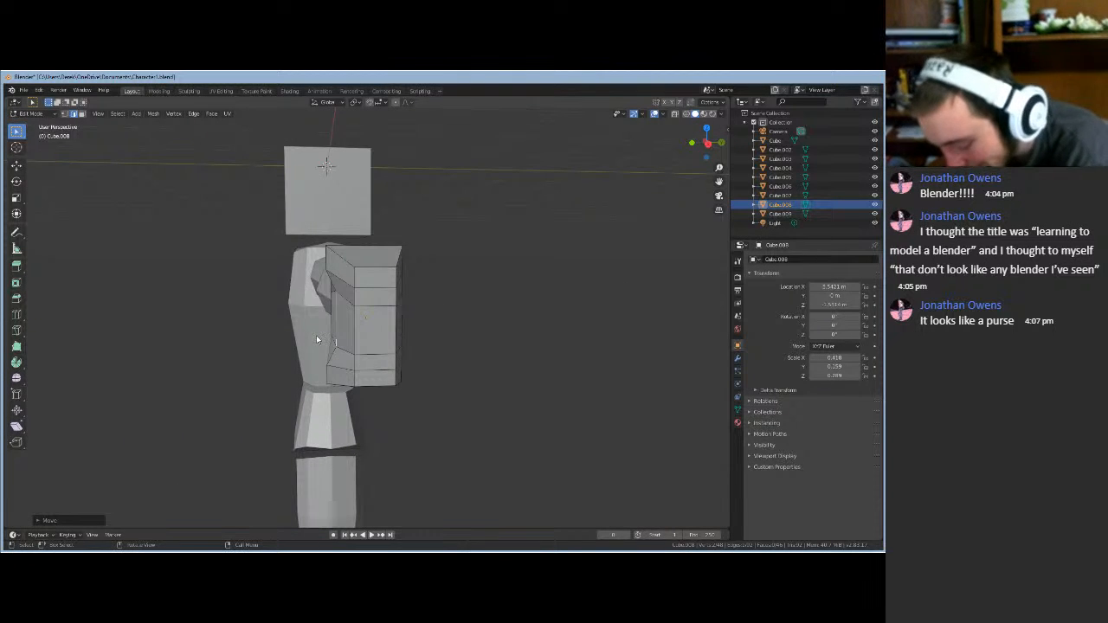
pyautogui.press('g')
pyautogui.press('y')
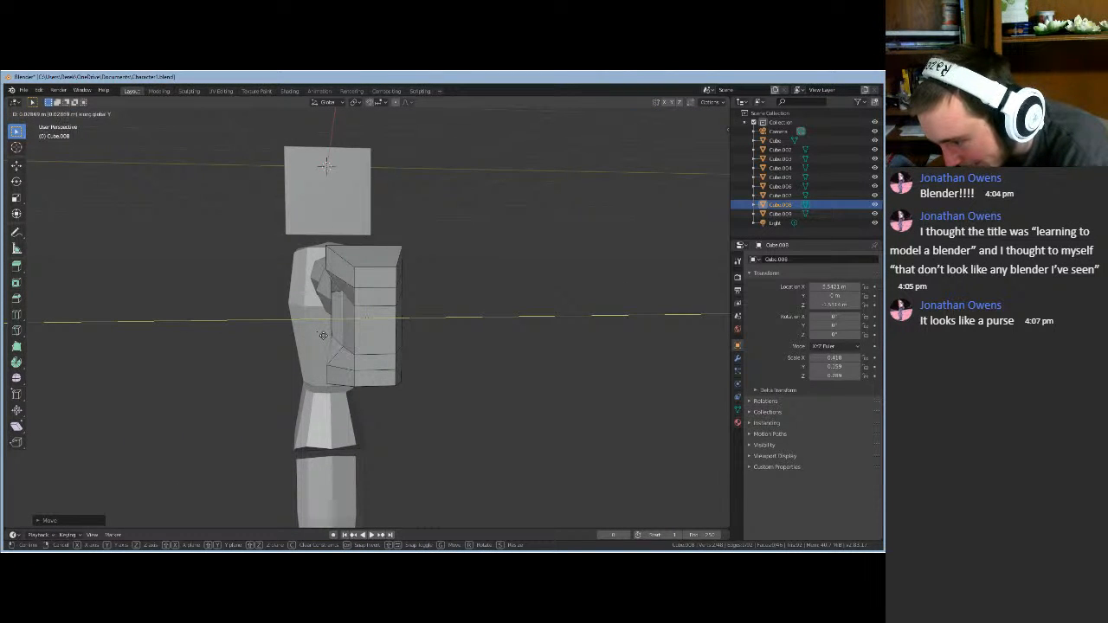
pyautogui.click(323, 335)
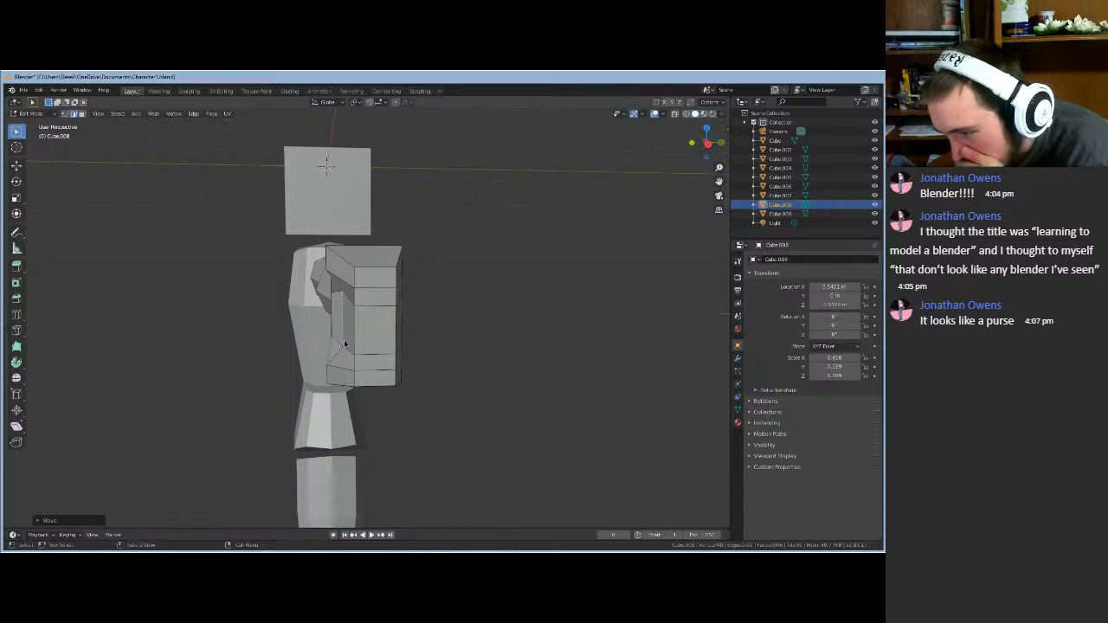
pyautogui.moveTo(323, 335); pyautogui.dragTo(373, 341, button='middle')
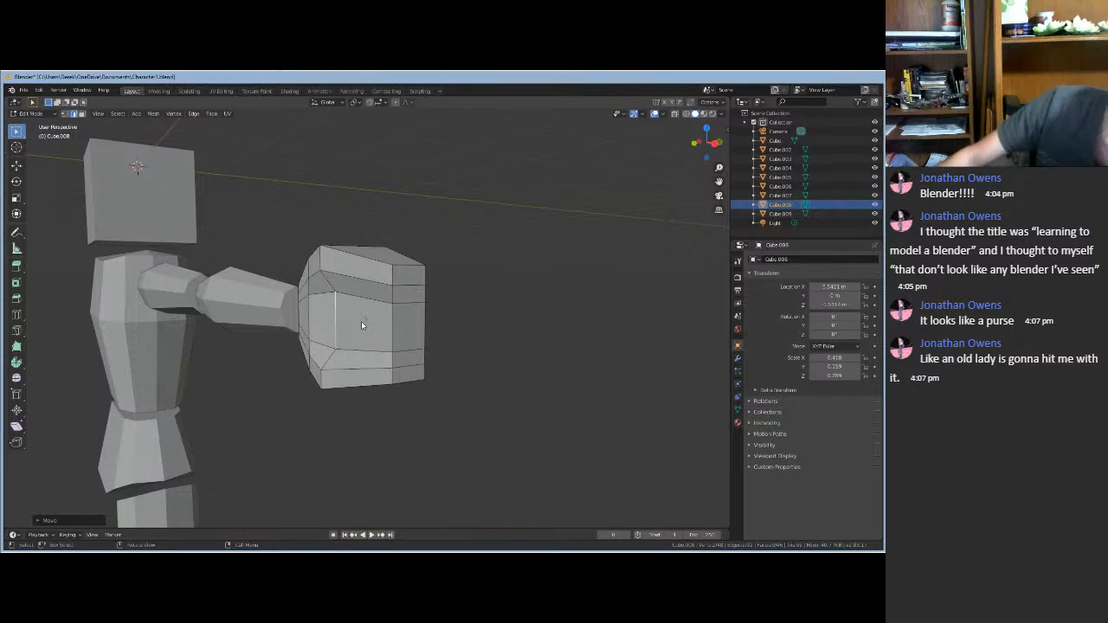
# - Pull a top corner vertex inward along Y, then move the selected geometry inward along Y
pyautogui.click(321, 264)
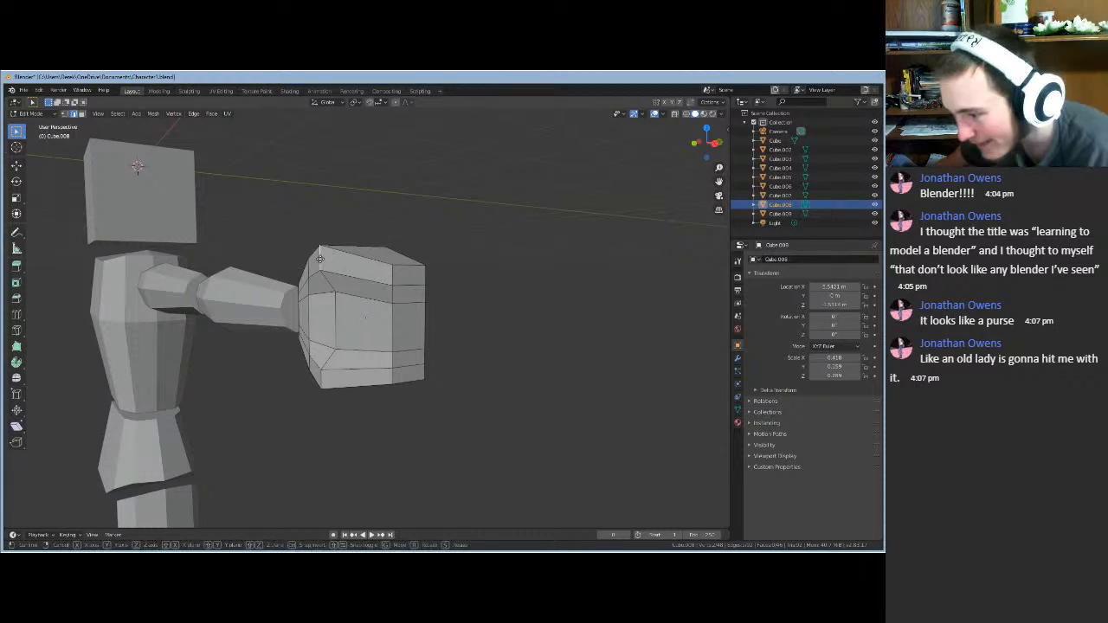
pyautogui.press('g')
pyautogui.press('y')
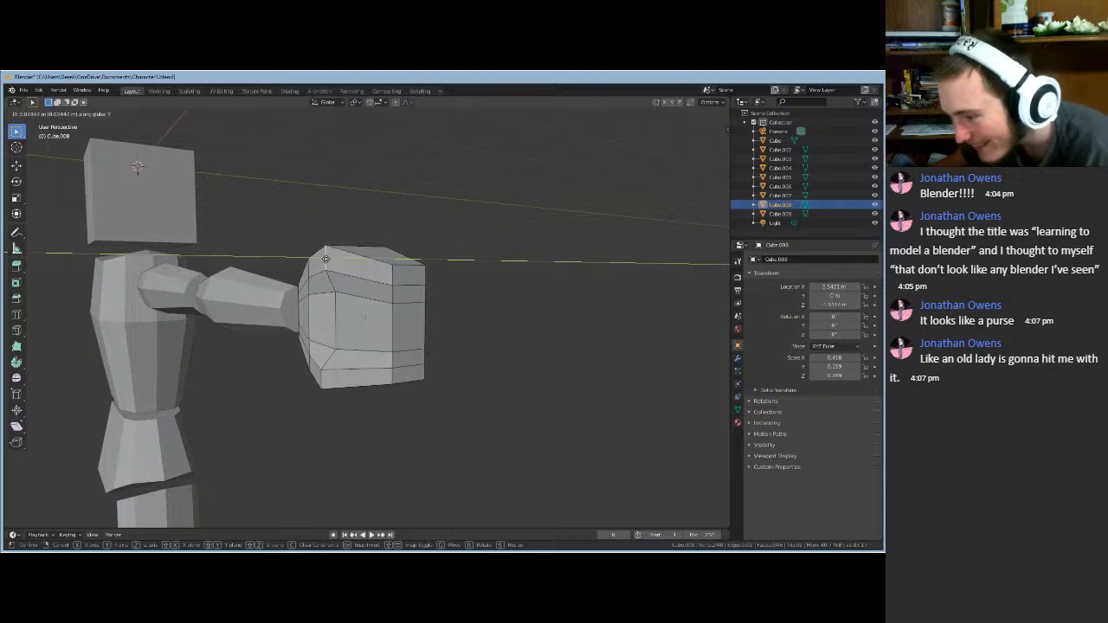
pyautogui.click(328, 259)
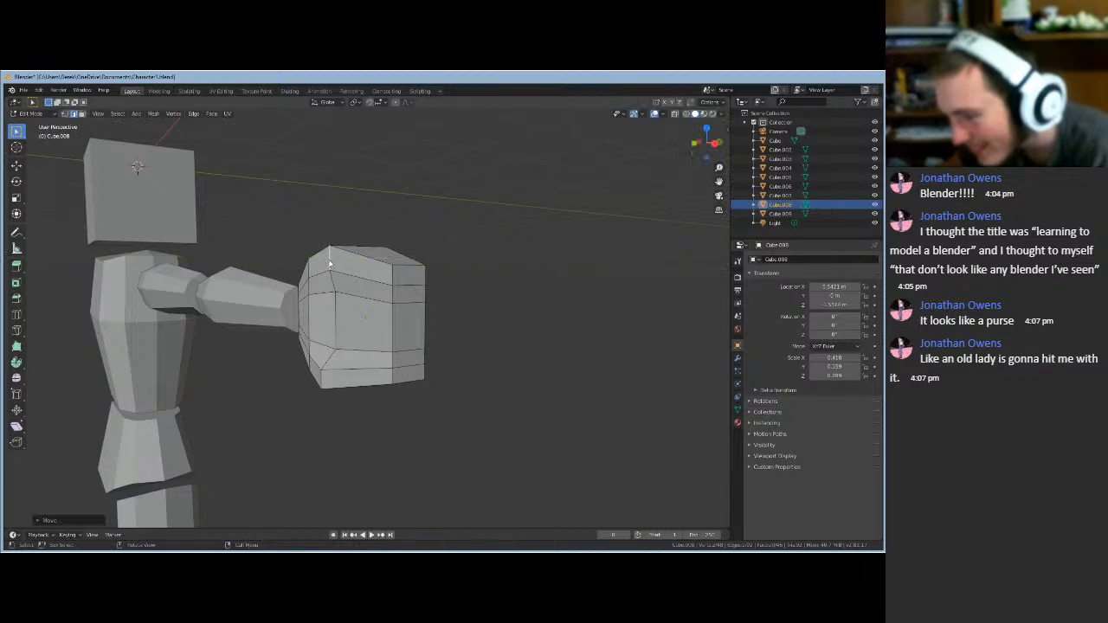
pyautogui.moveTo(329, 259); pyautogui.dragTo(301, 305, button='middle')
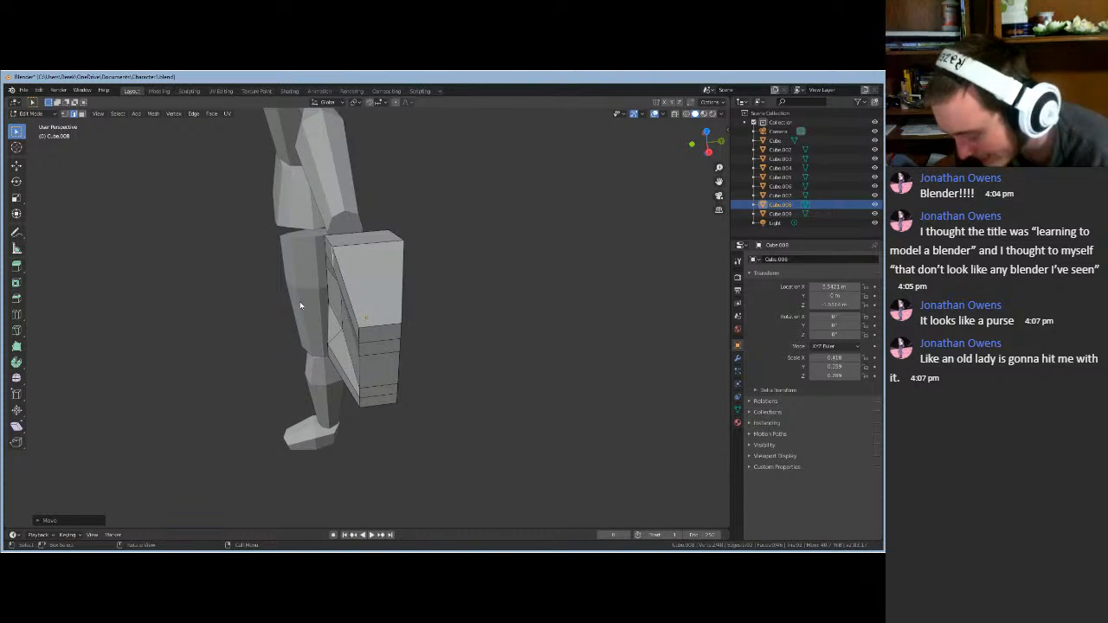
pyautogui.press('g')
pyautogui.press('y')
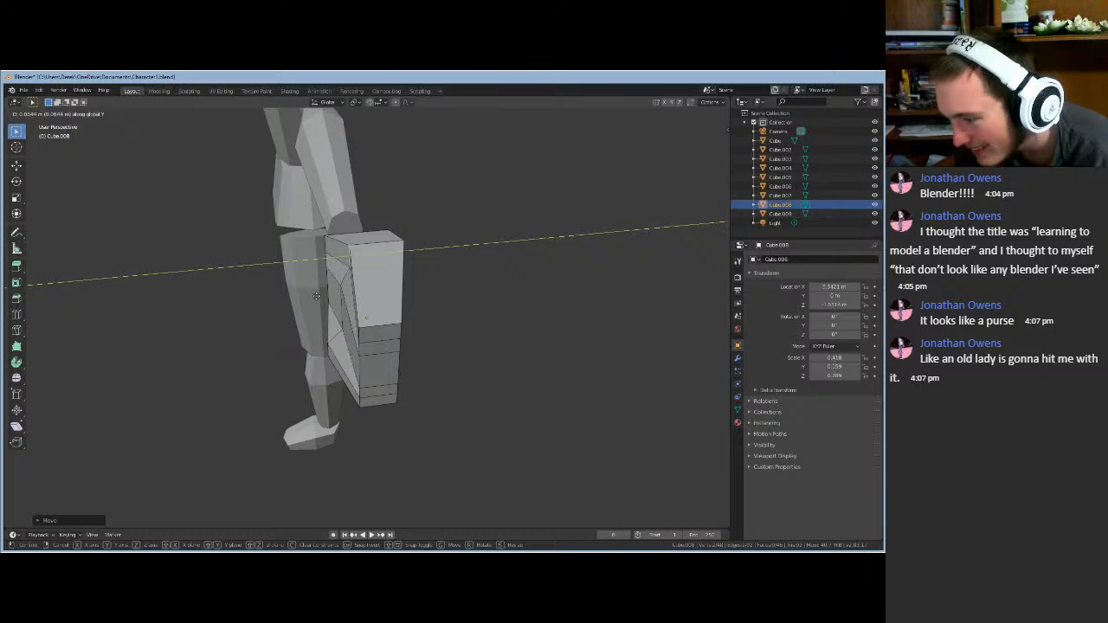
pyautogui.click(329, 297)
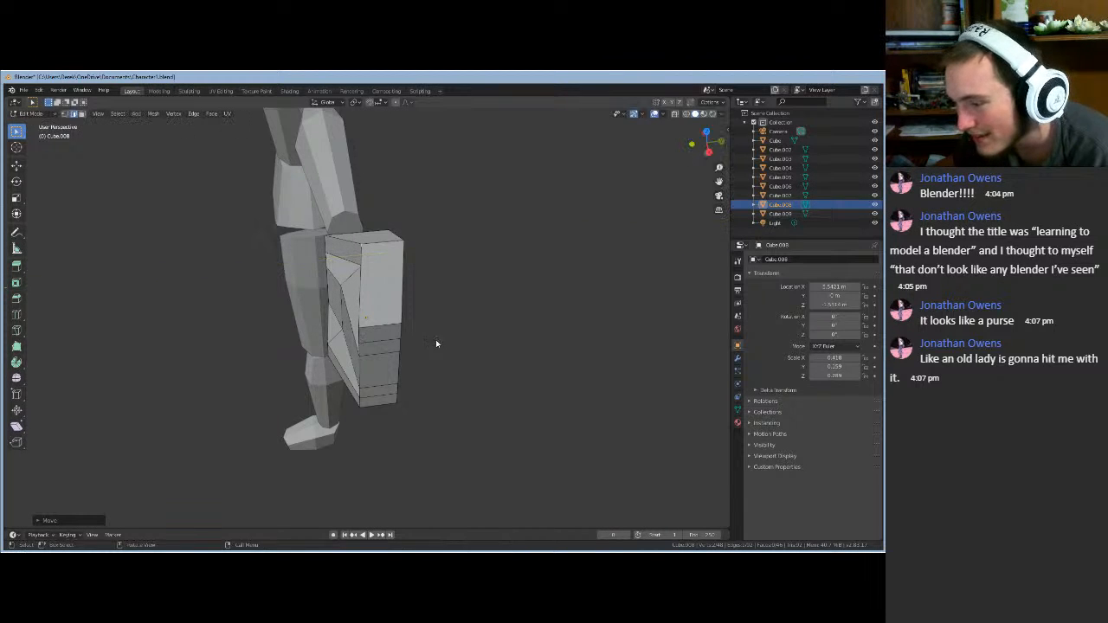
# - Pull two lower vertices of the hand block inward along Y
pyautogui.moveTo(455, 345); pyautogui.dragTo(507, 312, button='middle')
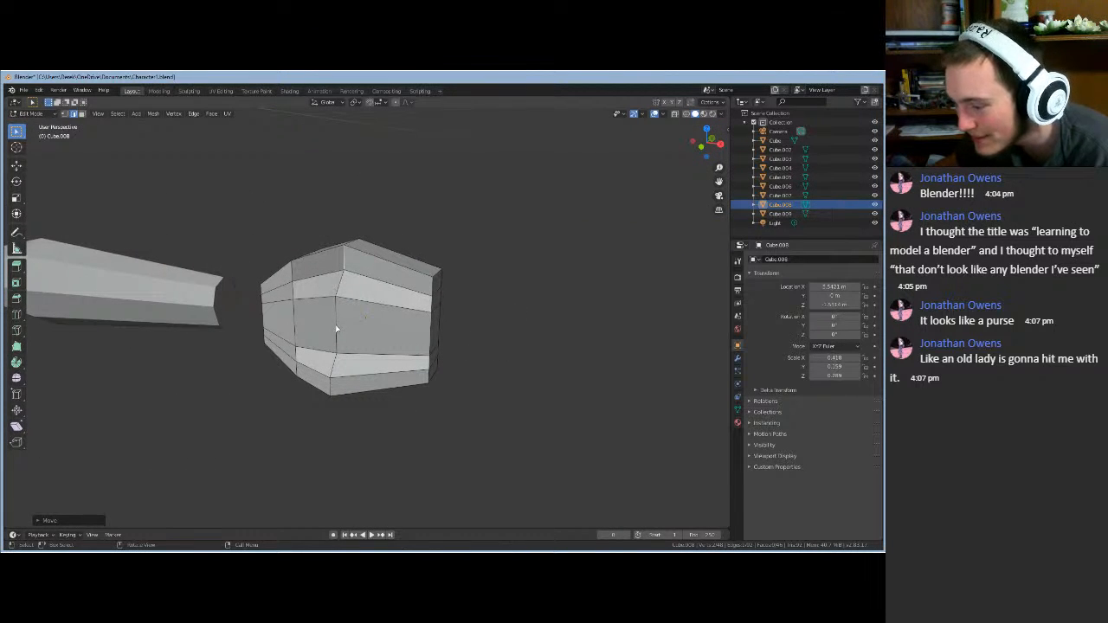
pyautogui.click(336, 329)
pyautogui.press('g')
pyautogui.press('y')
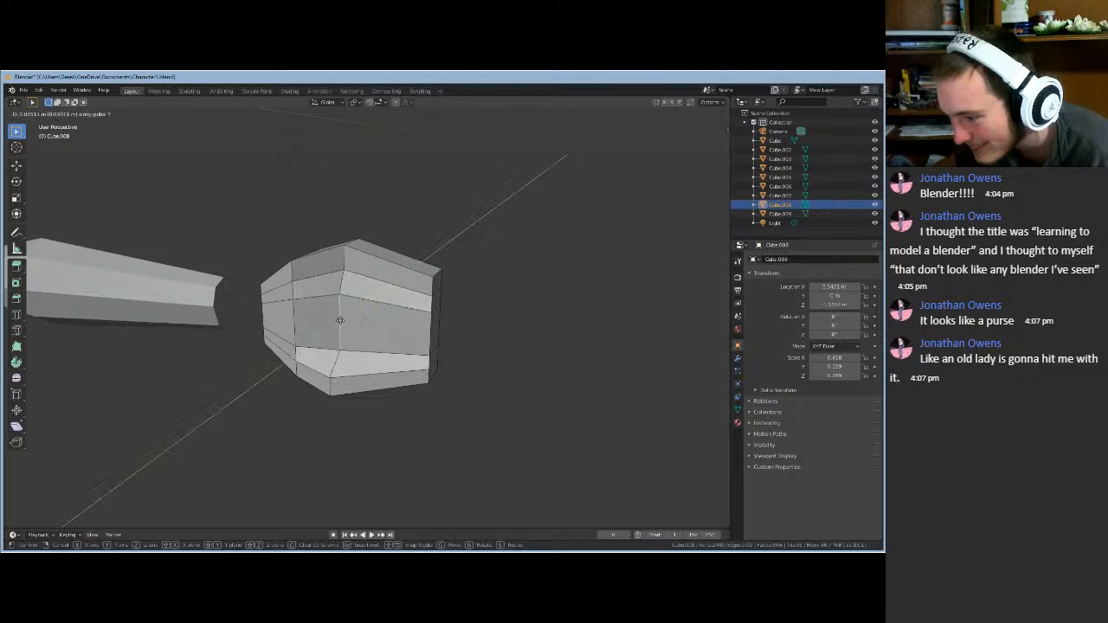
pyautogui.click(340, 321)
pyautogui.moveTo(321, 329); pyautogui.dragTo(346, 344, button='middle')
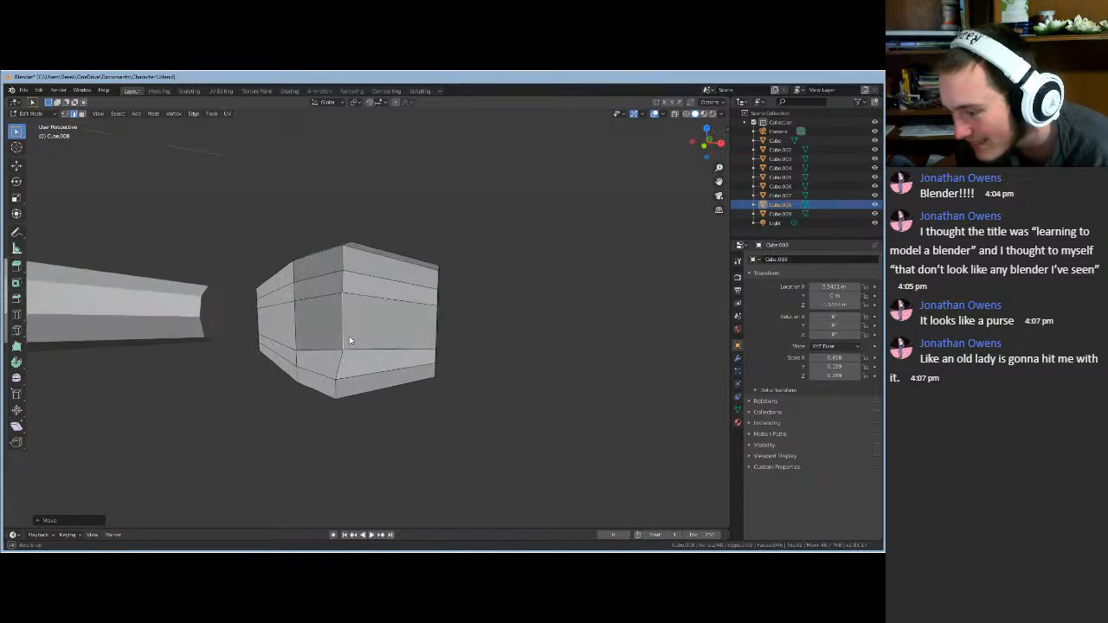
pyautogui.click(336, 390)
pyautogui.press('g')
pyautogui.press('y')
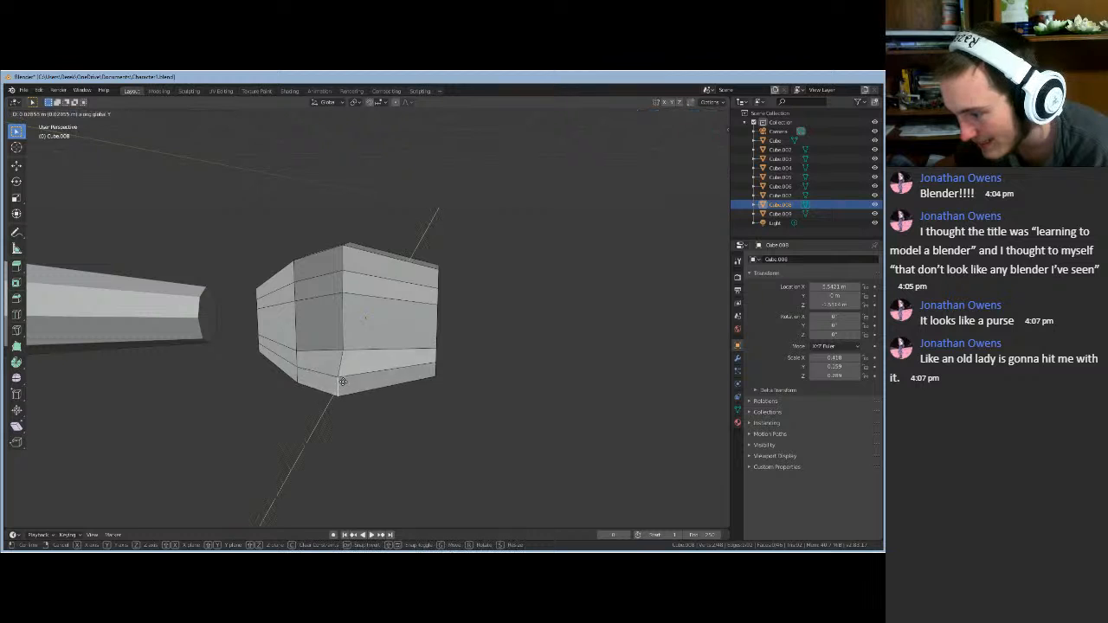
pyautogui.click(345, 381)
pyautogui.moveTo(344, 381)
pyautogui.mouseDown(button='middle')
pyautogui.moveTo(299, 386)
pyautogui.moveTo(345, 382)
pyautogui.mouseUp(button='middle')
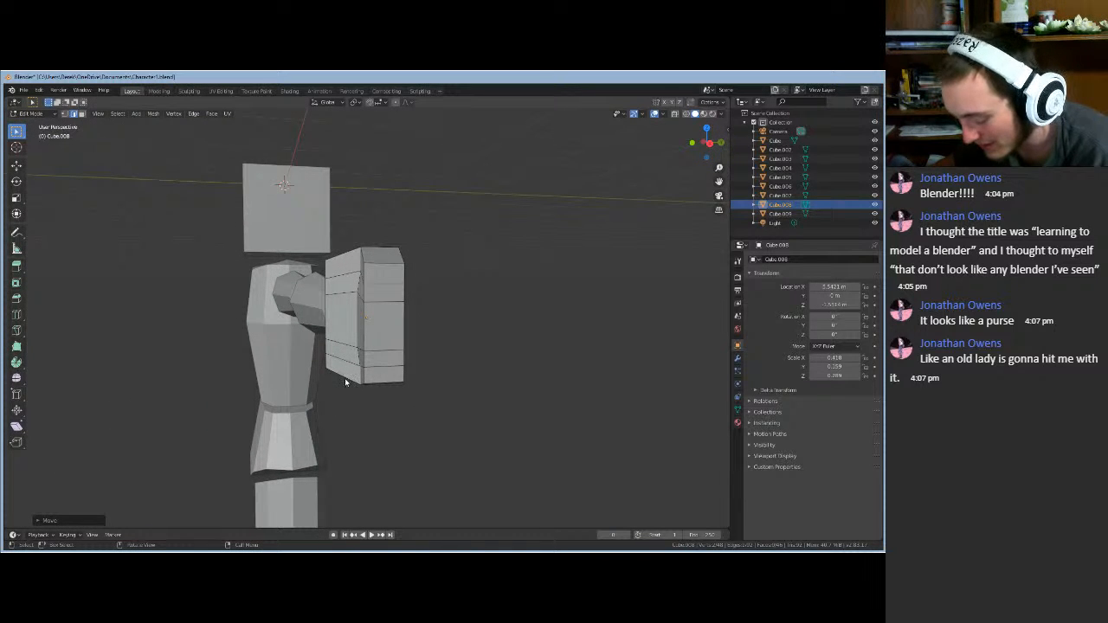
# - Nudge the lower edge and remaining selections inward along Y to finish the chamfered sides
pyautogui.press('g')
pyautogui.press('y')
pyautogui.click(342, 381)
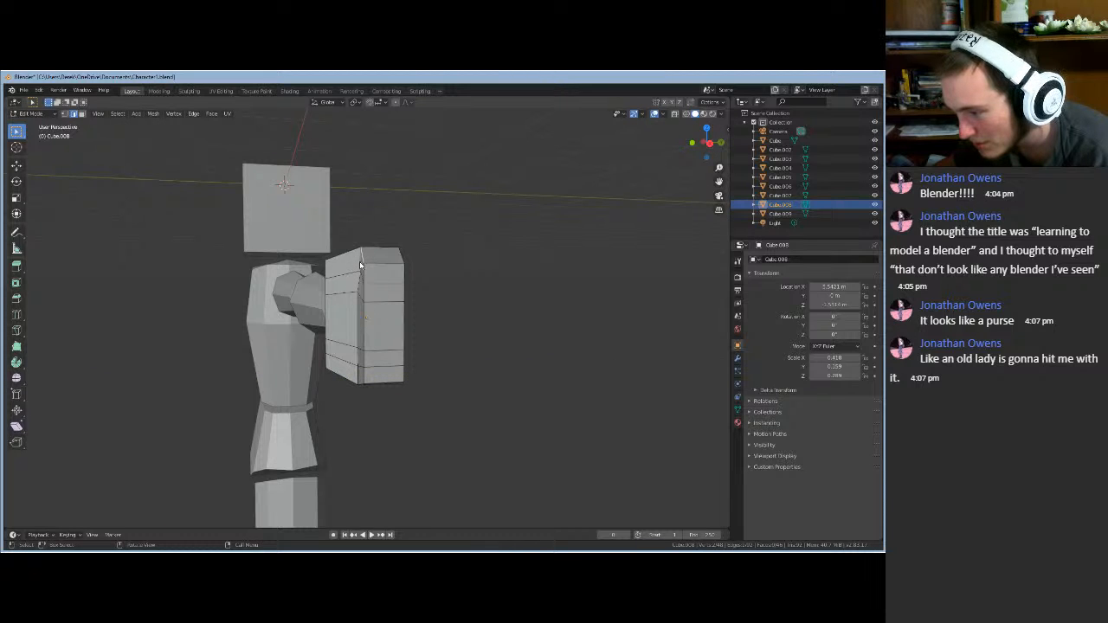
pyautogui.moveTo(363, 264); pyautogui.dragTo(358, 264, button='middle')
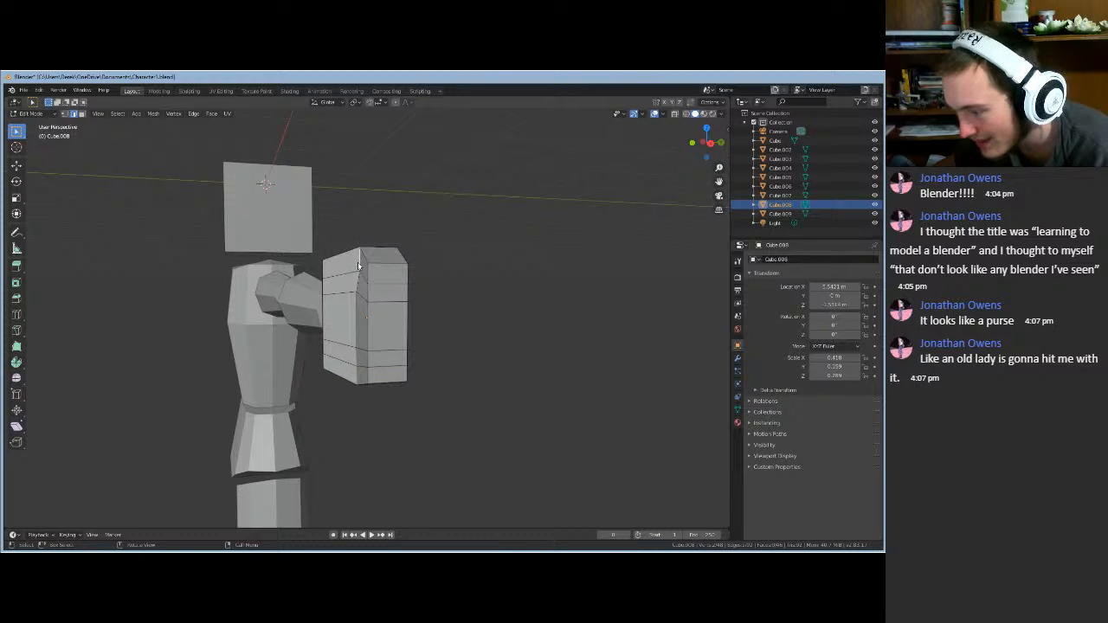
pyautogui.press('g')
pyautogui.press('y')
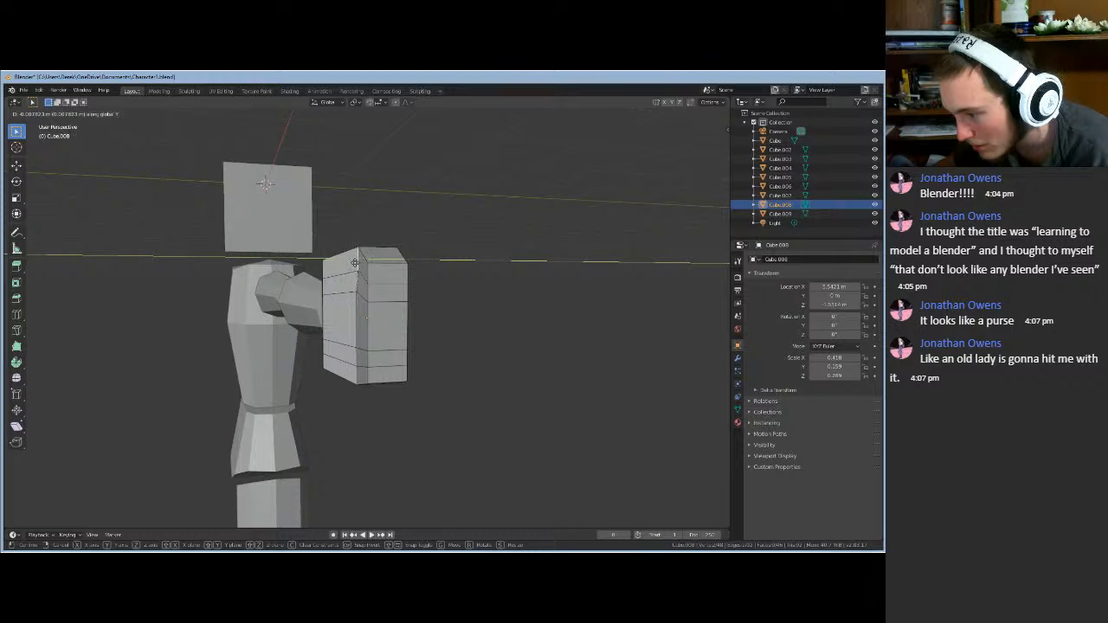
pyautogui.click(355, 263)
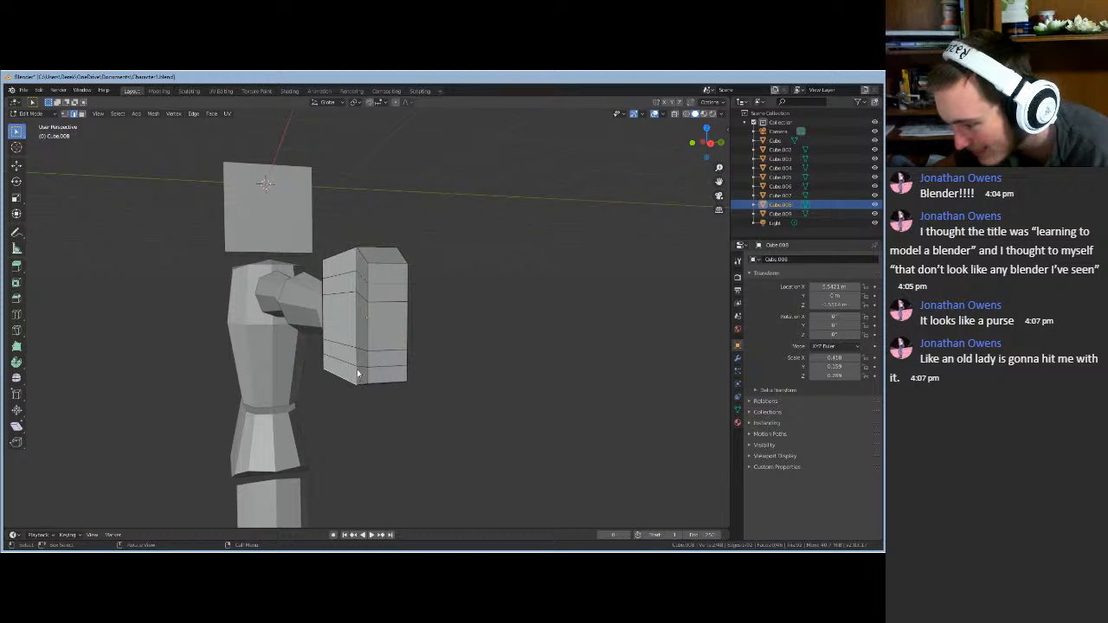
pyautogui.moveTo(358, 378); pyautogui.dragTo(355, 377, button='middle')
pyautogui.press('g')
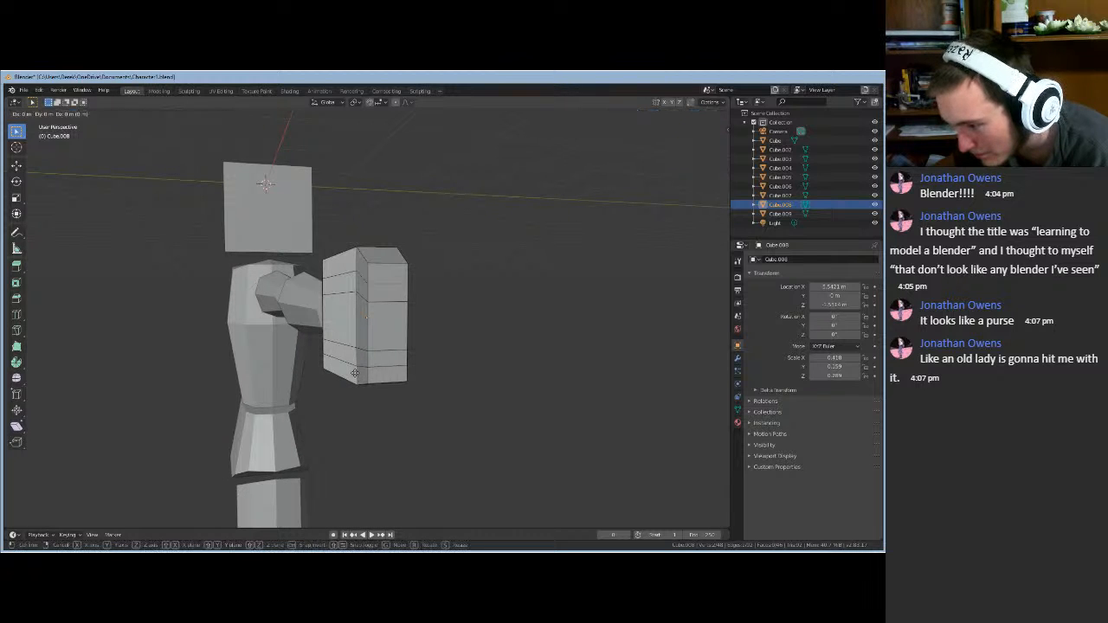
pyautogui.press('y')
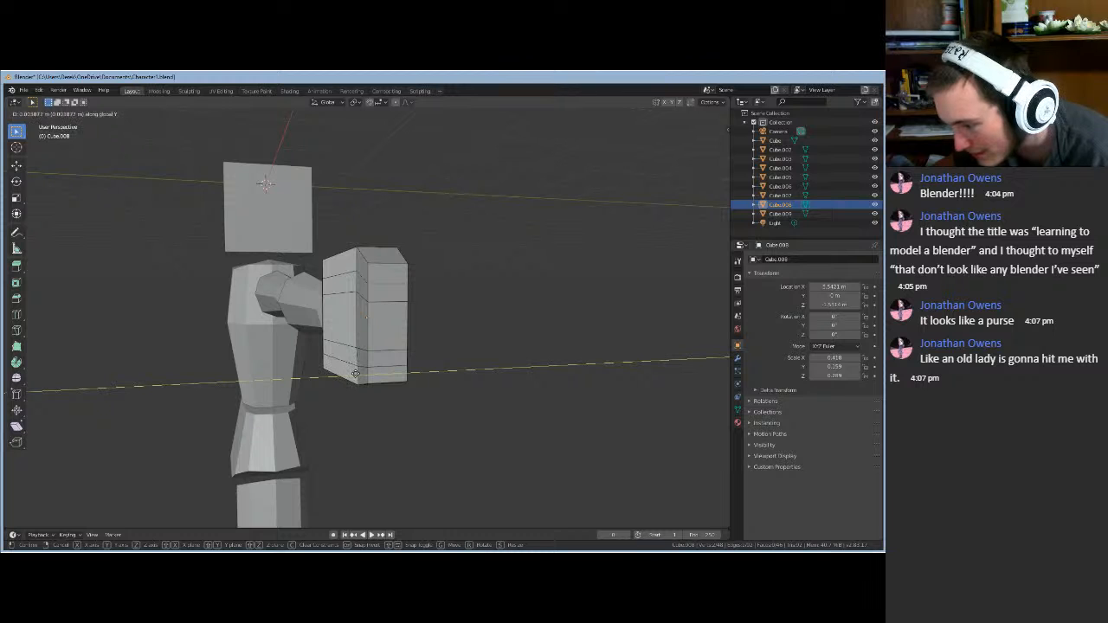
pyautogui.click(355, 374)
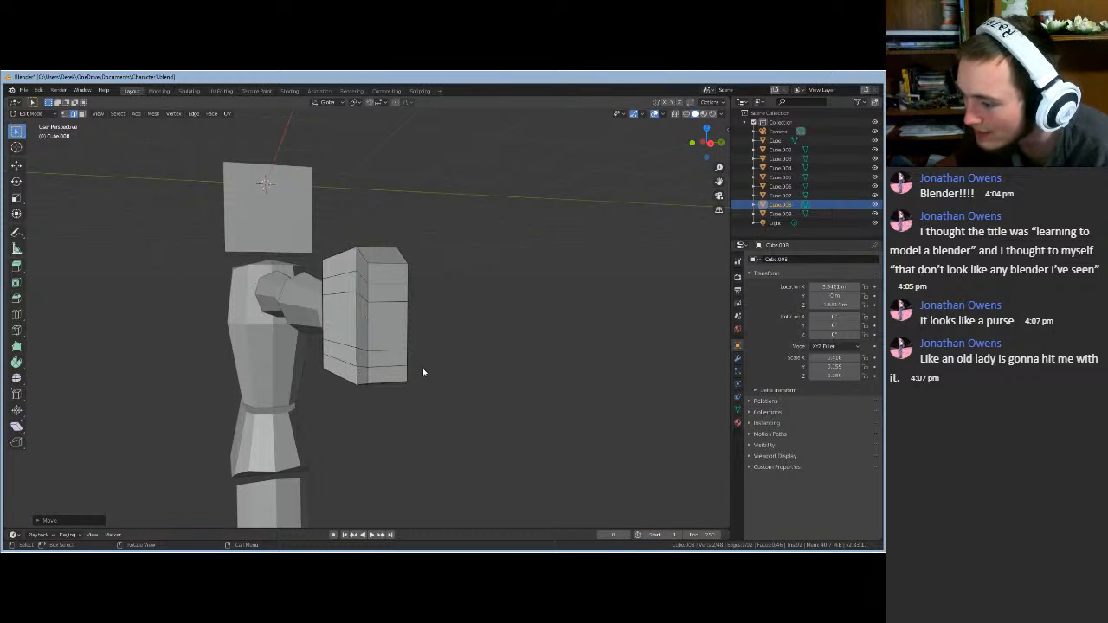
pyautogui.moveTo(423, 371); pyautogui.dragTo(481, 372, button='middle')
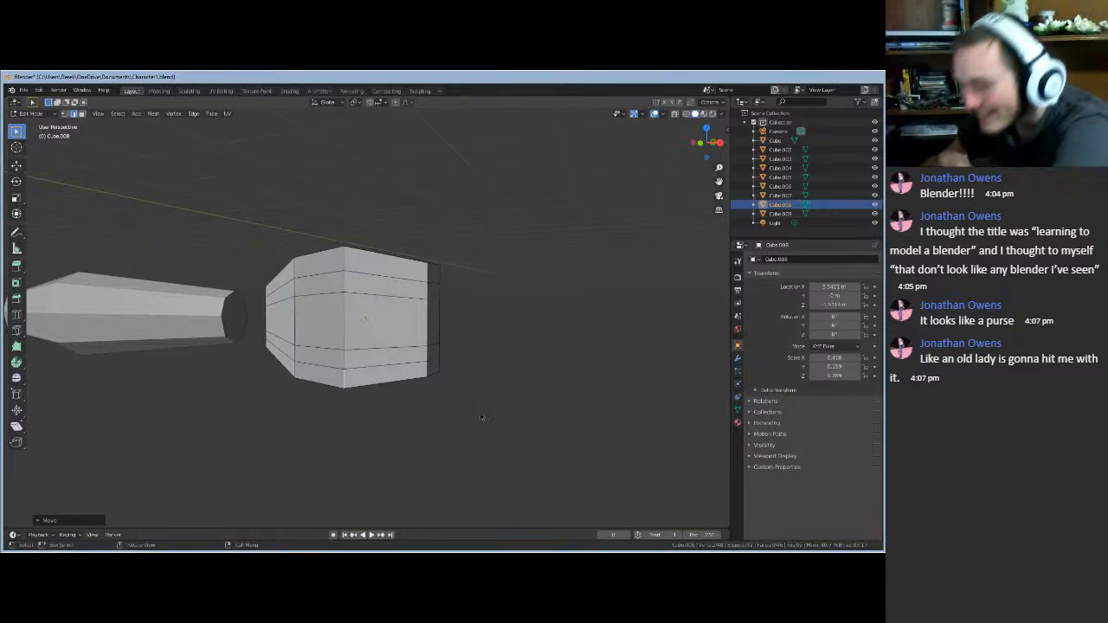
# - Orbit to a side view, drop to Object Mode and re-enter Edit Mode on the hand block
pyautogui.moveTo(513, 401); pyautogui.dragTo(462, 461, button='middle')
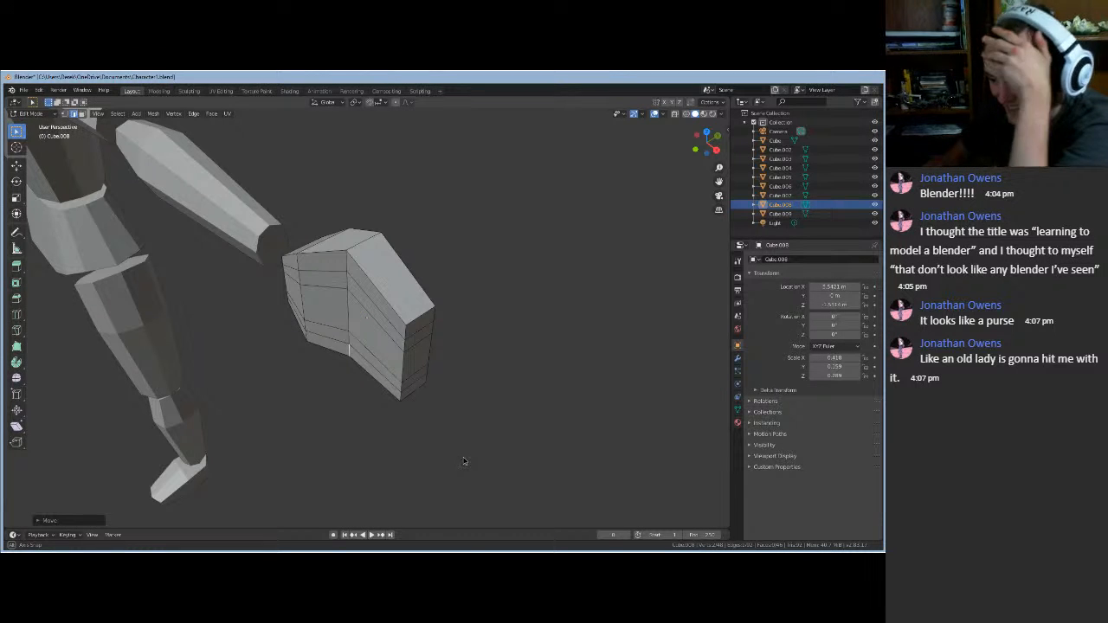
pyautogui.moveTo(462, 462); pyautogui.dragTo(466, 408, button='middle')
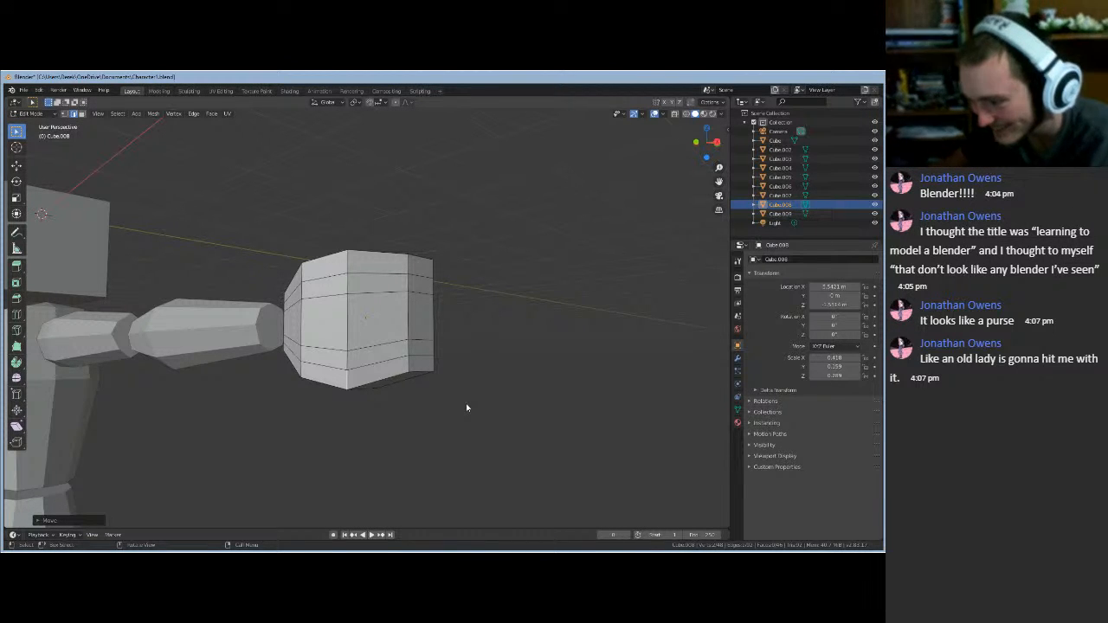
pyautogui.press('Tab')
pyautogui.moveTo(465, 407); pyautogui.dragTo(425, 448, button='middle')
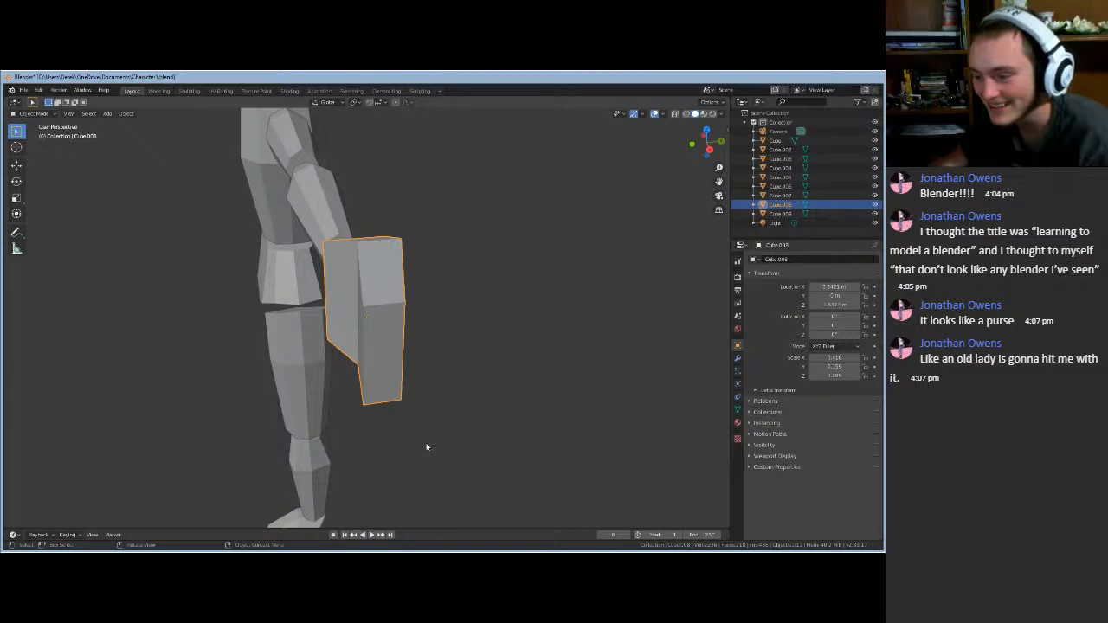
pyautogui.press('Tab')
pyautogui.moveTo(425, 445); pyautogui.dragTo(479, 417, button='middle')
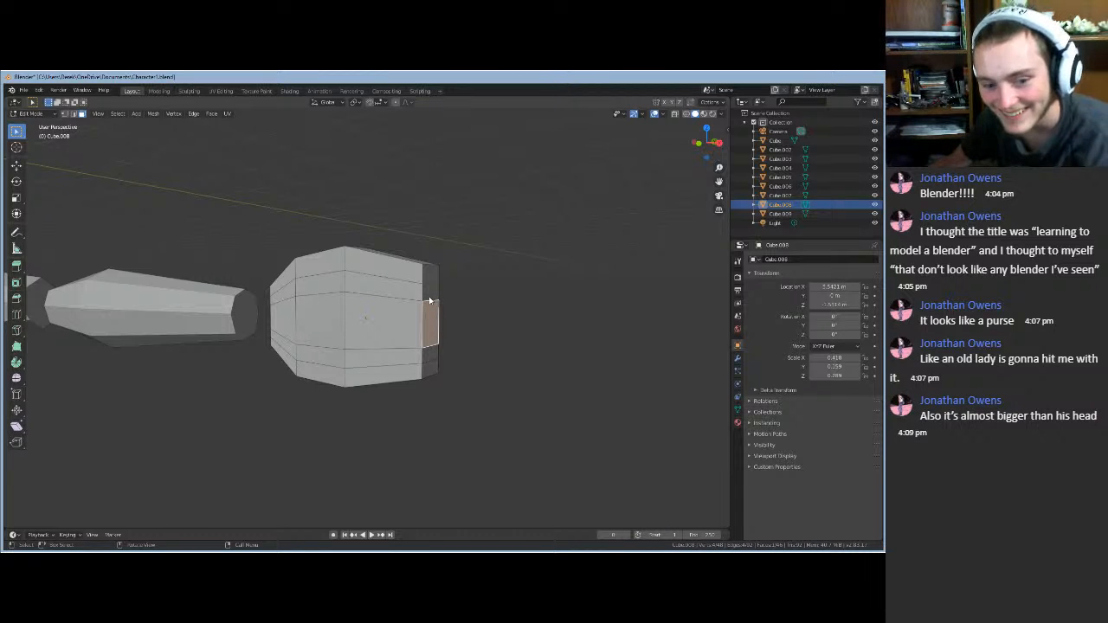
# - Add the two faces above and two below the end face, forming a five-face column
pyautogui.moveTo(306, 383); pyautogui.dragTo(257, 390, button='middle')
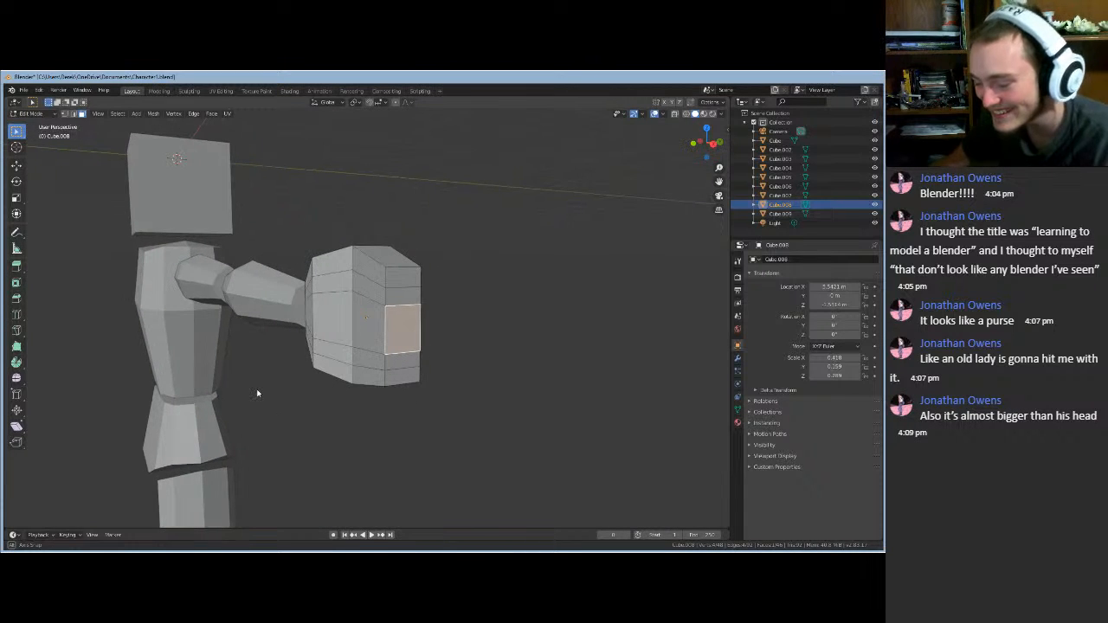
pyautogui.keyDown('shift'); pyautogui.click(399, 295); pyautogui.keyUp('shift')
pyautogui.keyDown('shift'); pyautogui.click(401, 279); pyautogui.keyUp('shift')
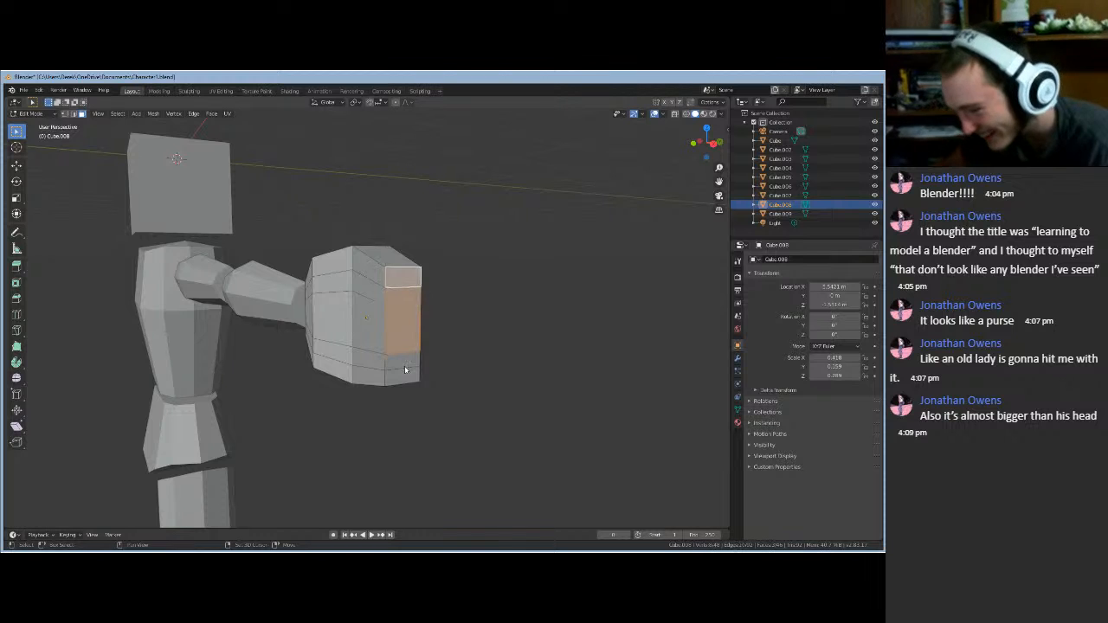
pyautogui.keyDown('shift'); pyautogui.click(408, 364); pyautogui.keyUp('shift')
pyautogui.keyDown('shift'); pyautogui.click(410, 378); pyautogui.keyUp('shift')
pyautogui.moveTo(464, 381); pyautogui.dragTo(487, 404, button='middle')
# - In Object Mode, scale the hand block down, then enlarge it slightly
pyautogui.press('Tab')
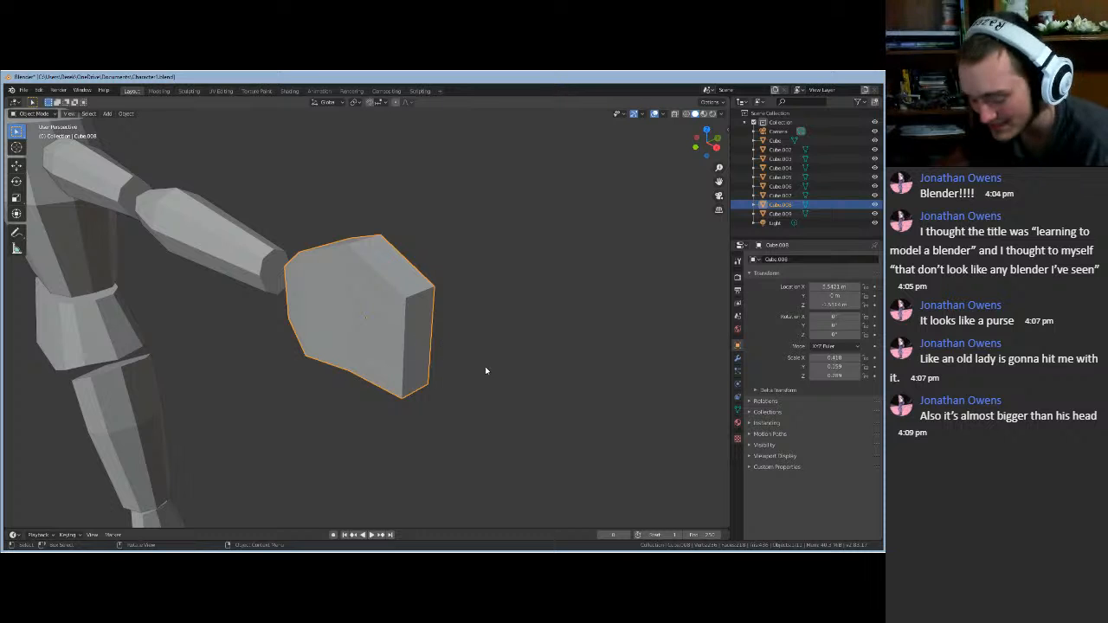
pyautogui.press('s')
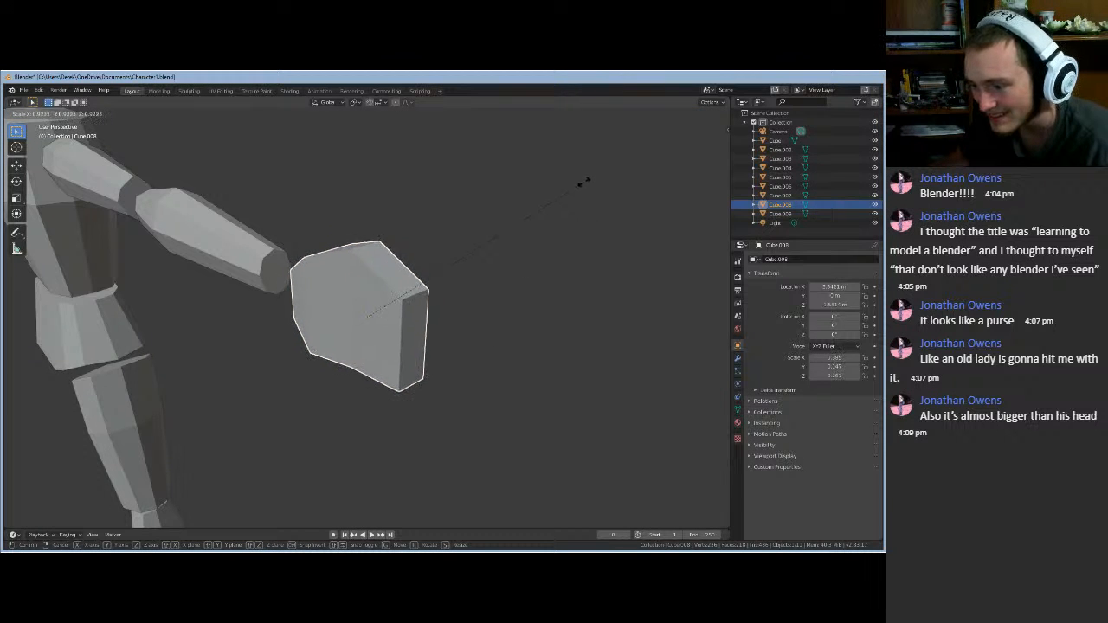
pyautogui.click(542, 309)
pyautogui.moveTo(542, 310); pyautogui.dragTo(539, 271, button='middle')
pyautogui.scroll(-4, 541, 277)
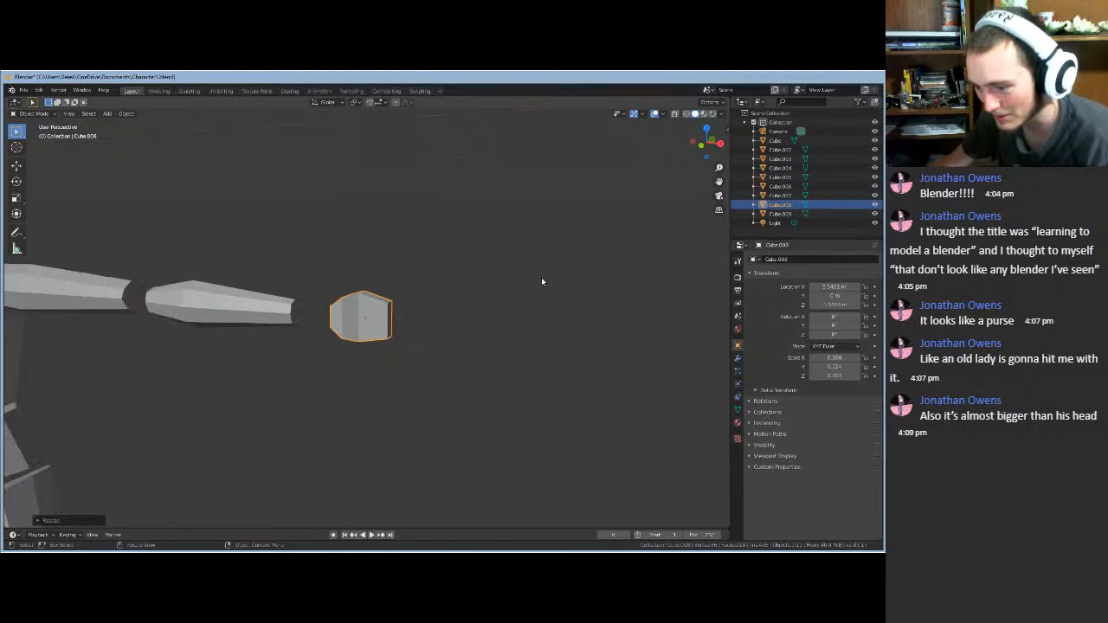
pyautogui.scroll(2, 373, 388)
pyautogui.press('s')
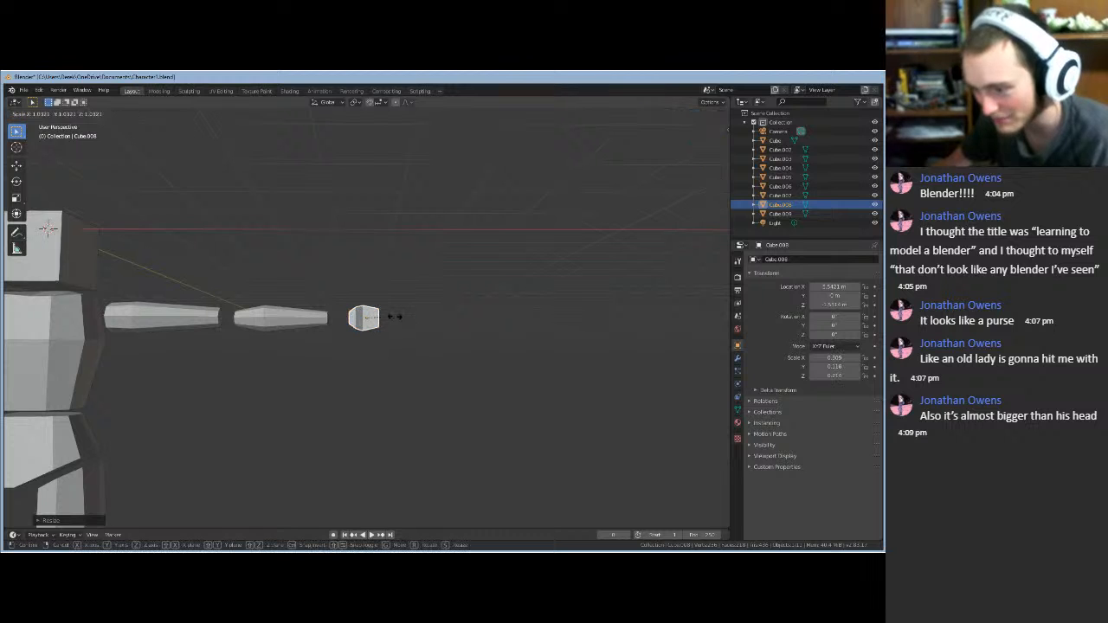
pyautogui.click(401, 309)
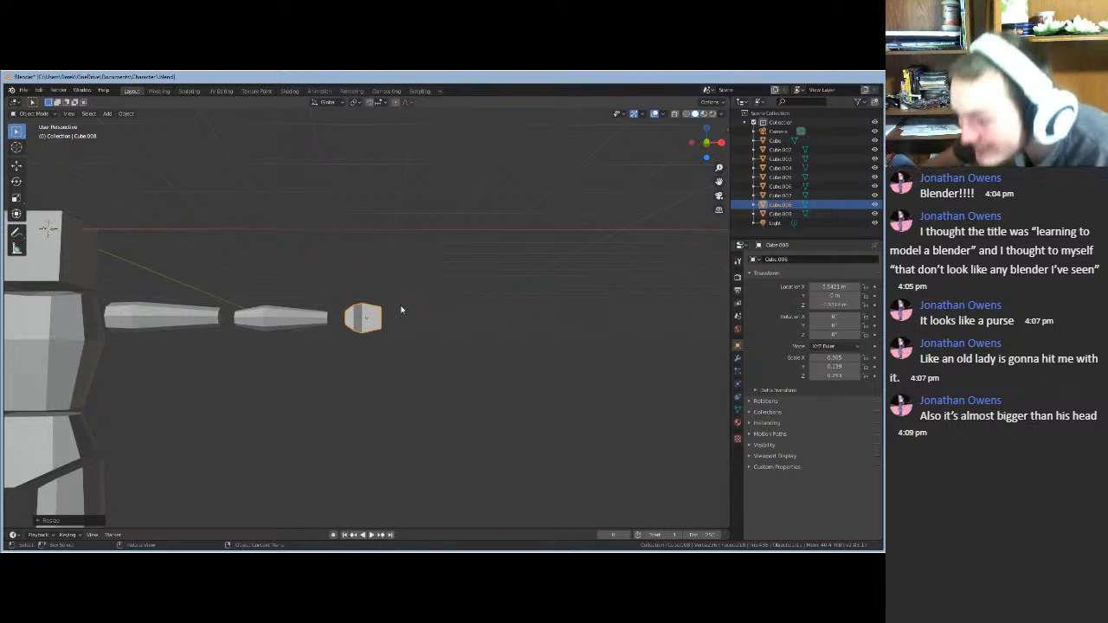
# - Shift the hand along X, shrink it further, slide it to about 2.22 m, then deselect
pyautogui.press('g')
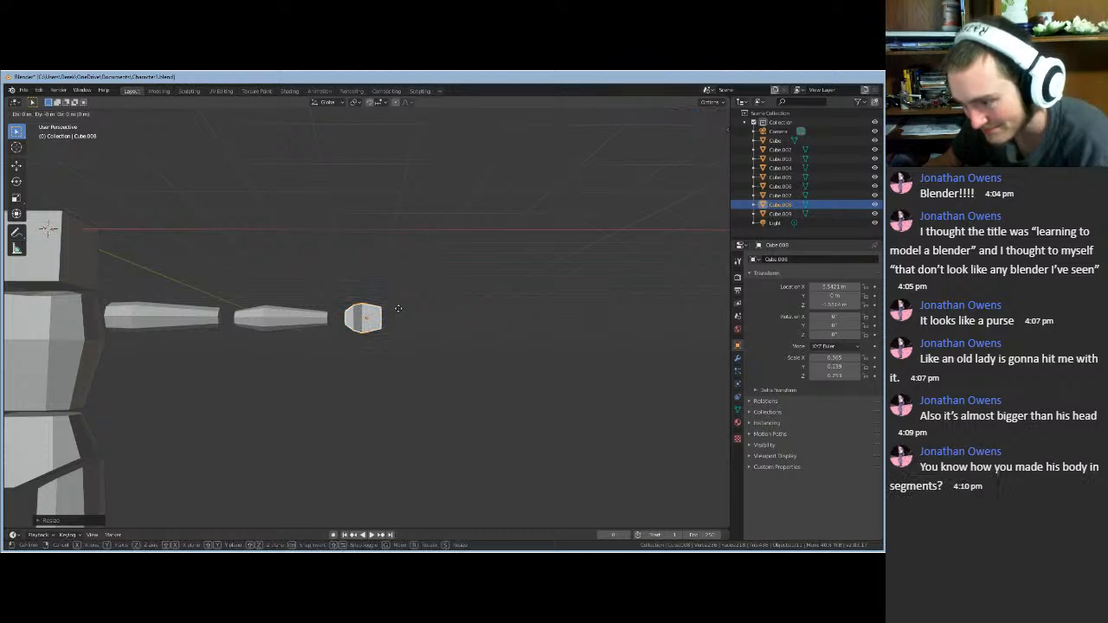
pyautogui.press('x')
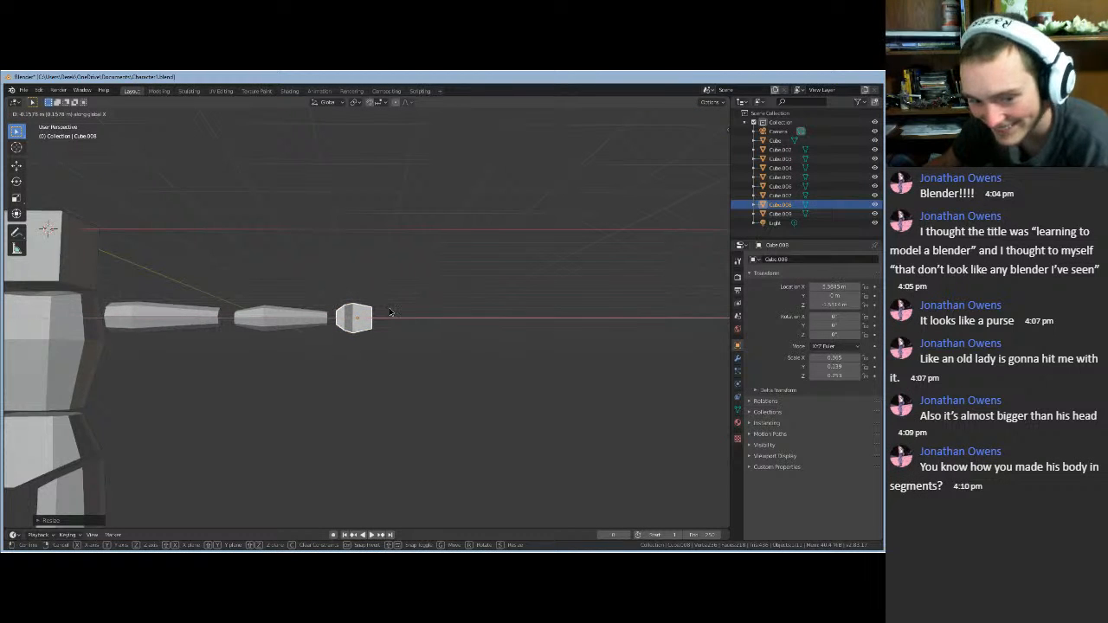
pyautogui.click(390, 312)
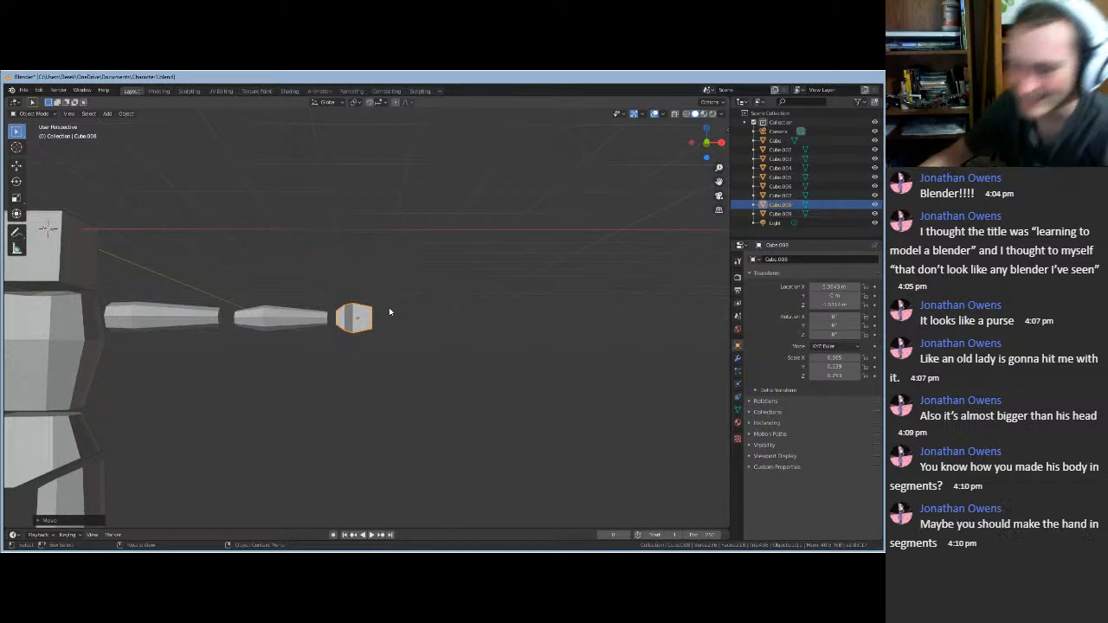
pyautogui.press('s')
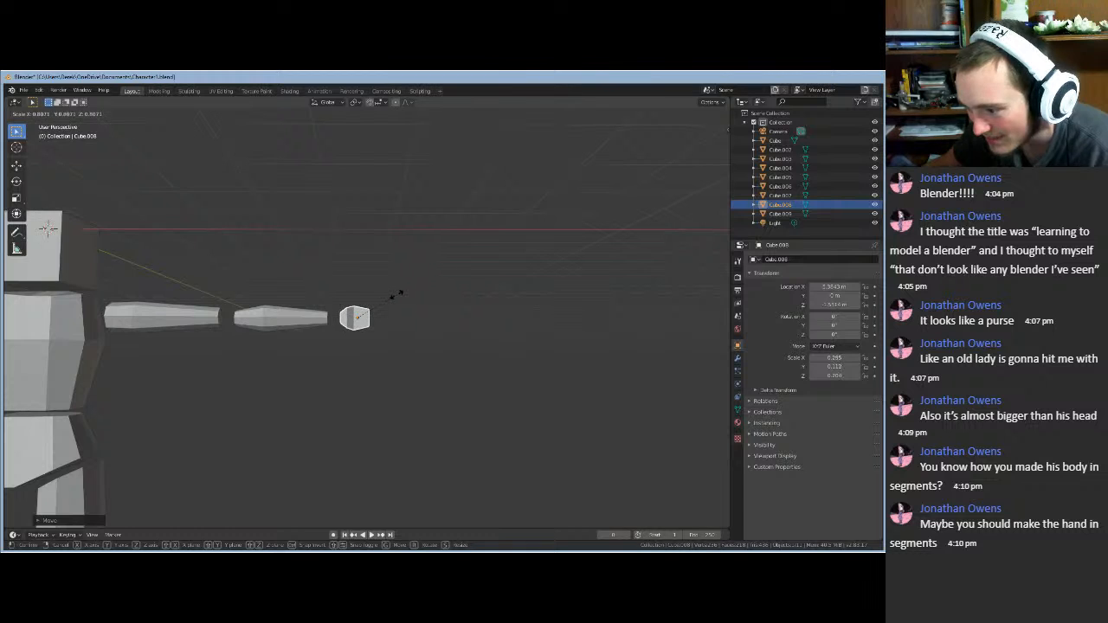
pyautogui.press('Return')
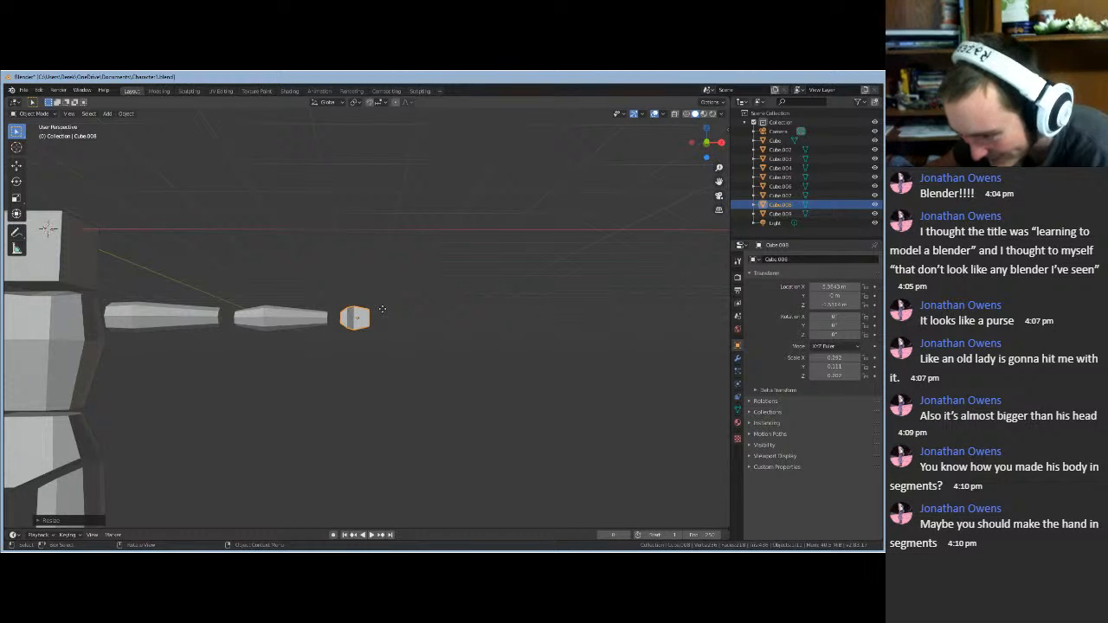
pyautogui.press('g')
pyautogui.press('x')
pyautogui.click(379, 309)
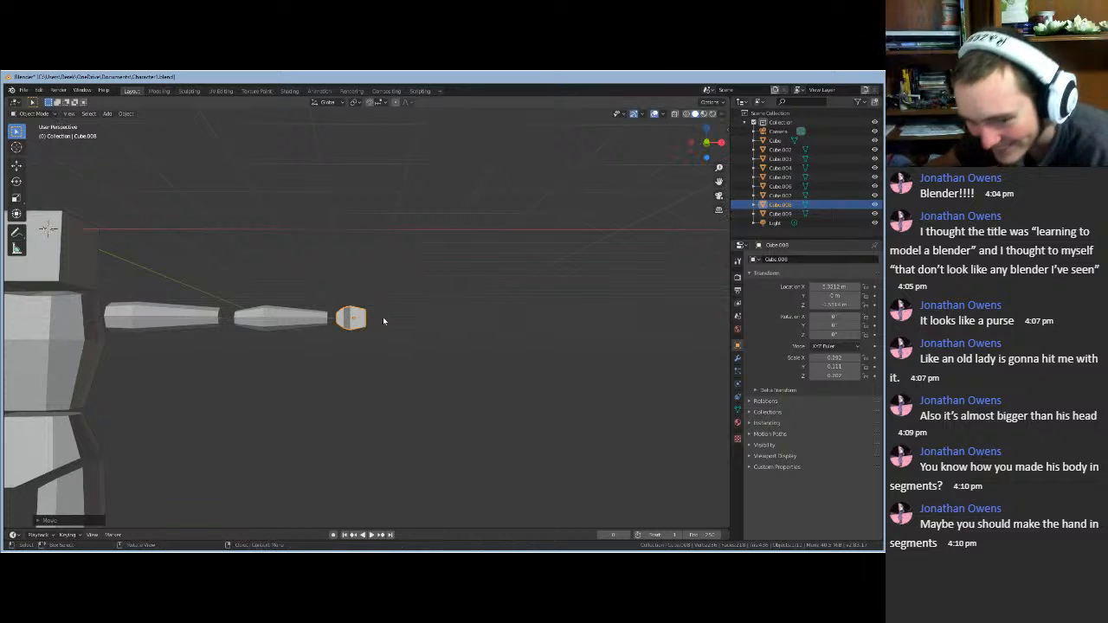
pyautogui.click(397, 372)
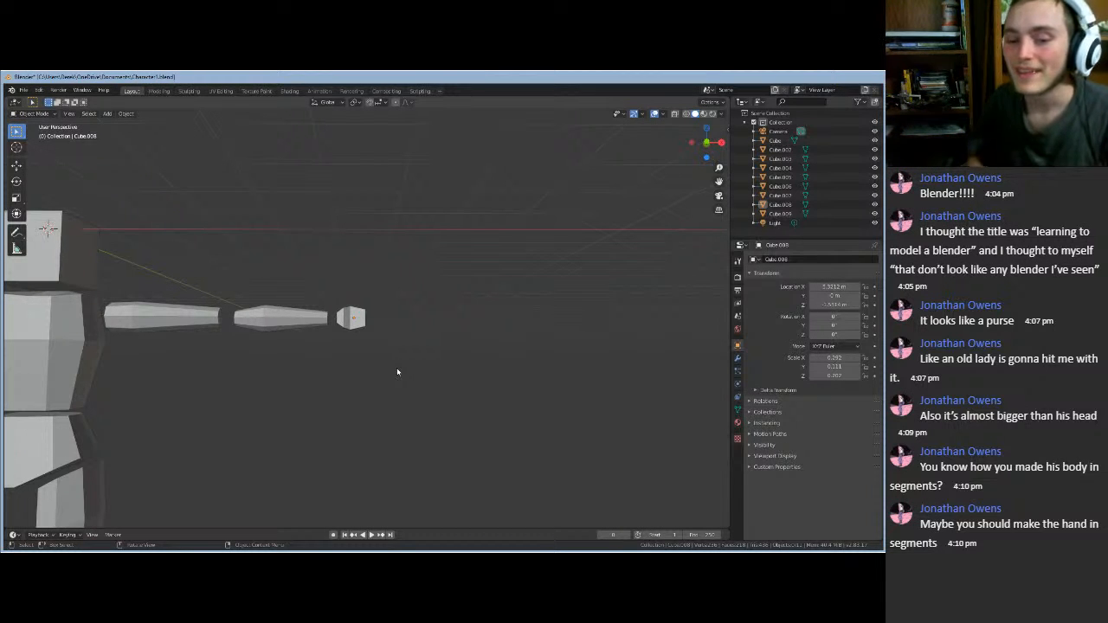
# - Hide the camera with its Outliner eye icon, then reselect the hand cube
pyautogui.scroll(5, 398, 368)
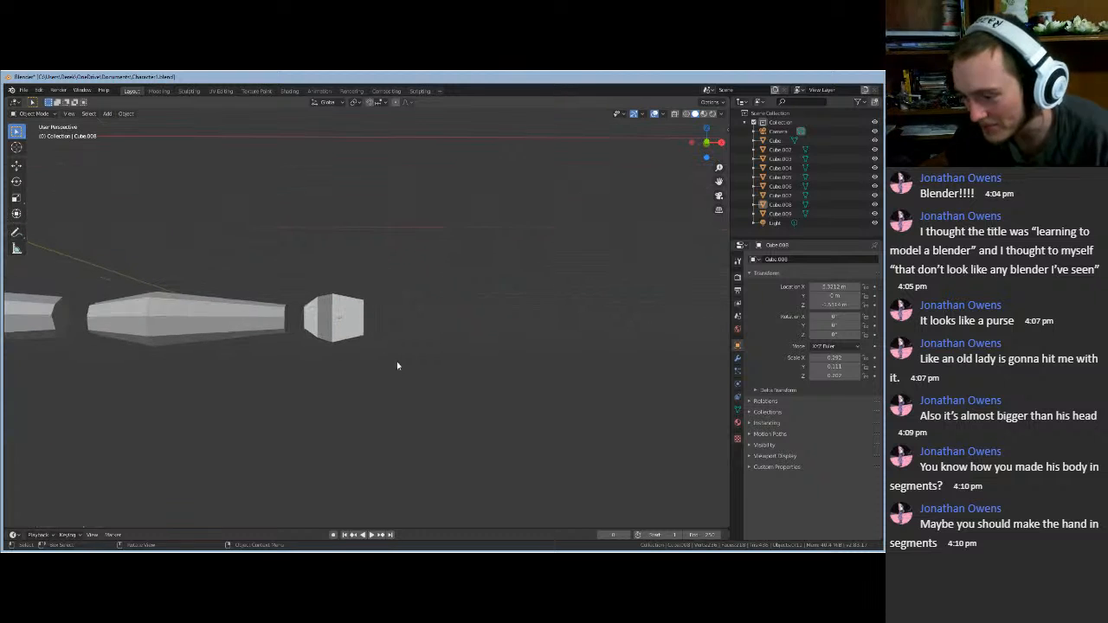
pyautogui.moveTo(397, 366); pyautogui.dragTo(319, 423, button='middle')
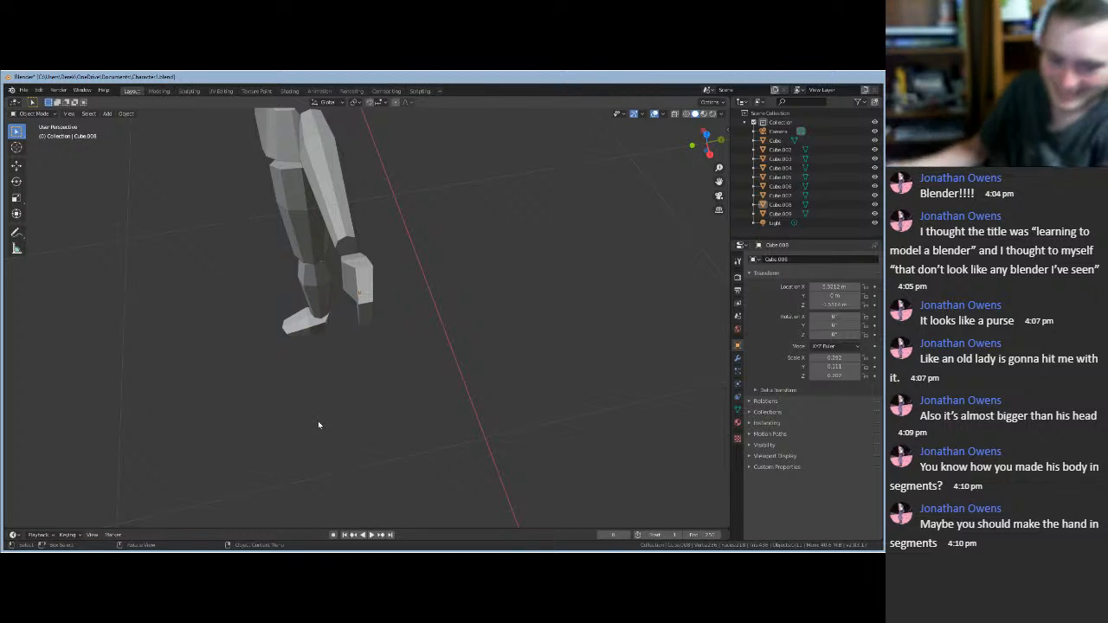
pyautogui.moveTo(318, 421); pyautogui.dragTo(259, 292, button='middle')
pyautogui.scroll(8, 411, 361)
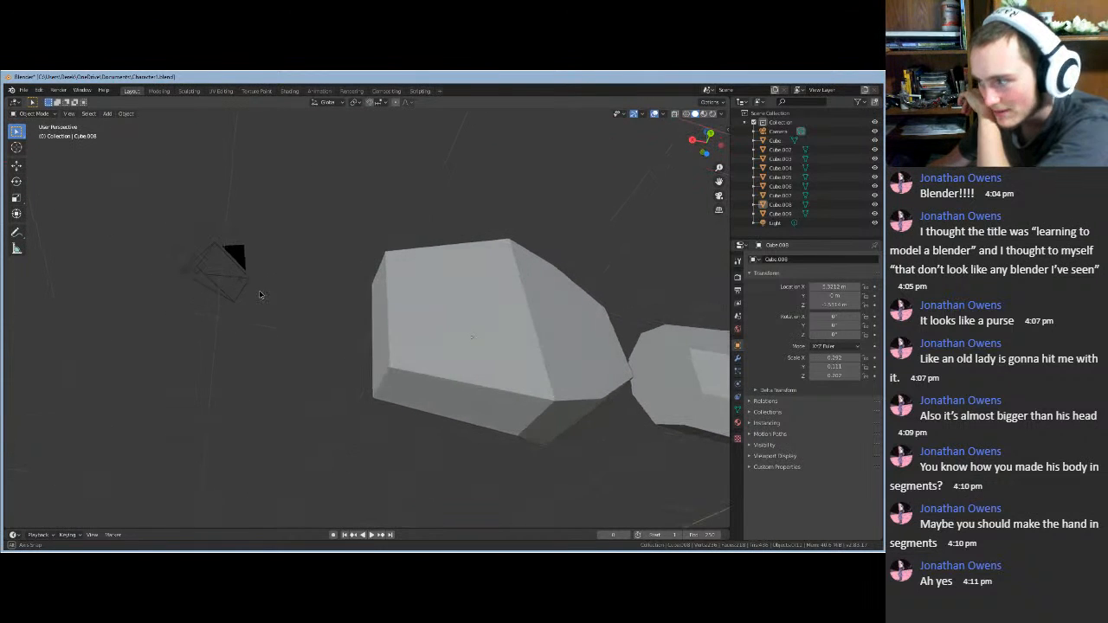
pyautogui.click(875, 131)
pyautogui.moveTo(413, 213); pyautogui.dragTo(585, 262, button='middle')
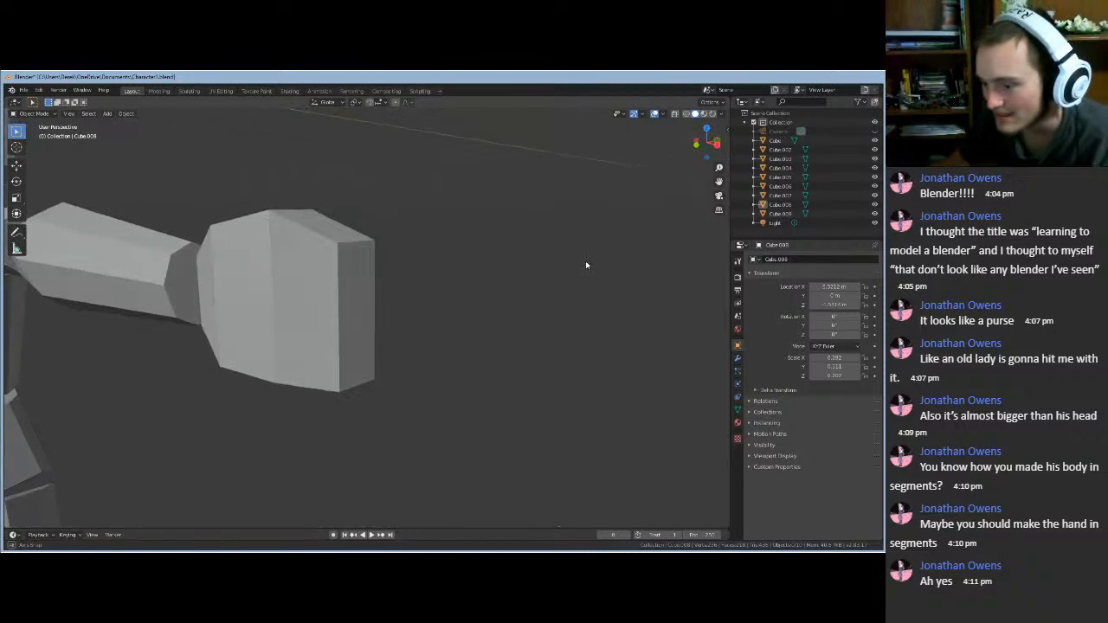
pyautogui.click(317, 309)
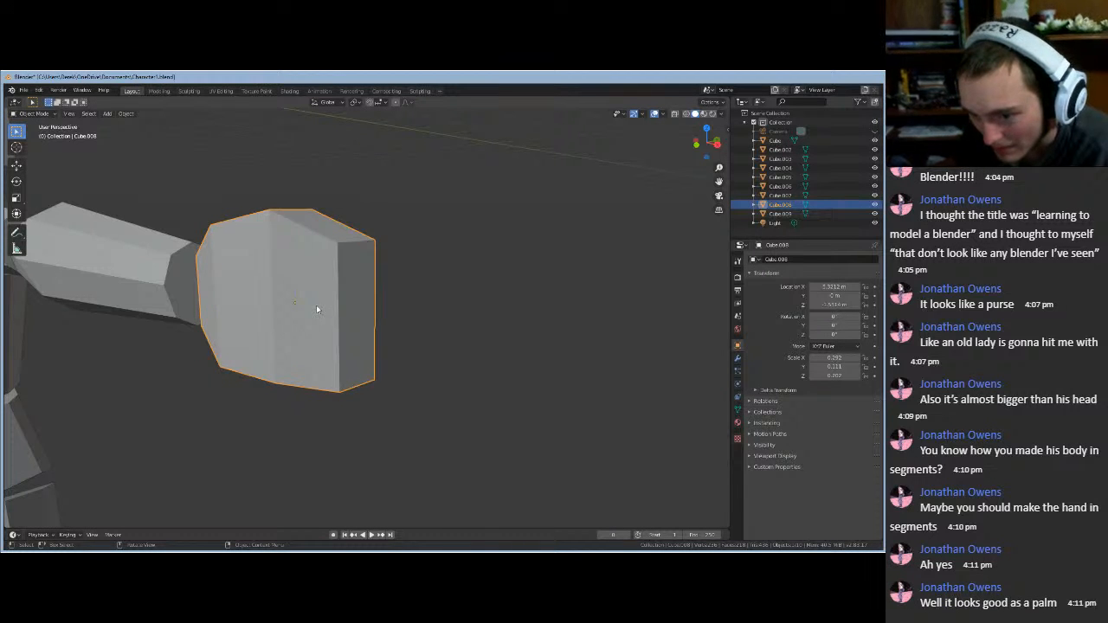
# - Enter Edit Mode and add a vertical loop cut across the hand block
pyautogui.press('Tab')
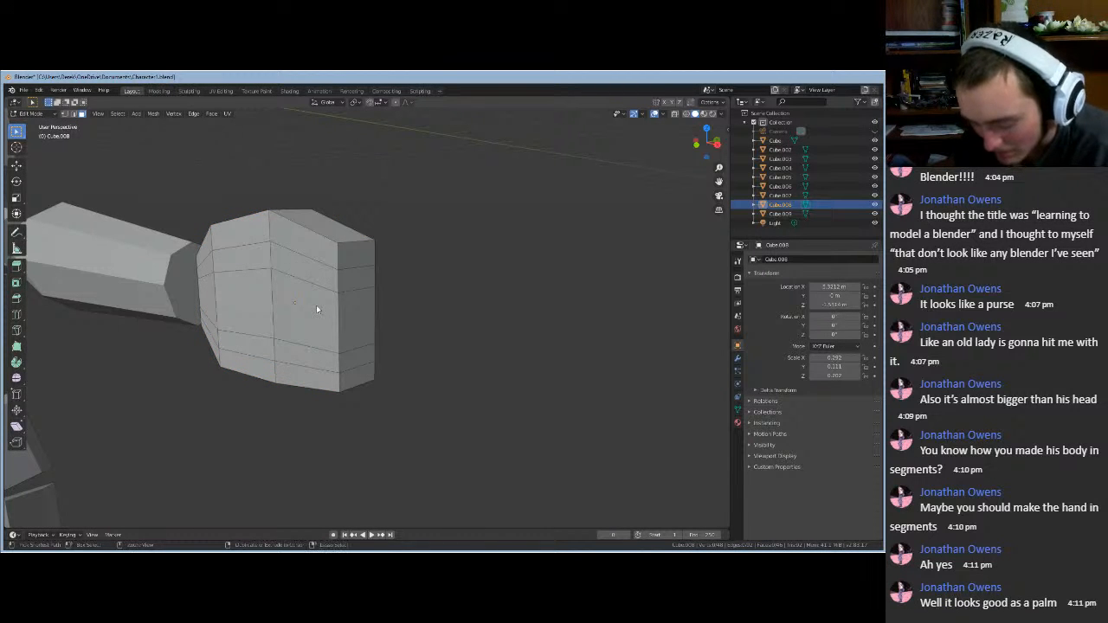
pyautogui.hotkey('ctrl', 'r')
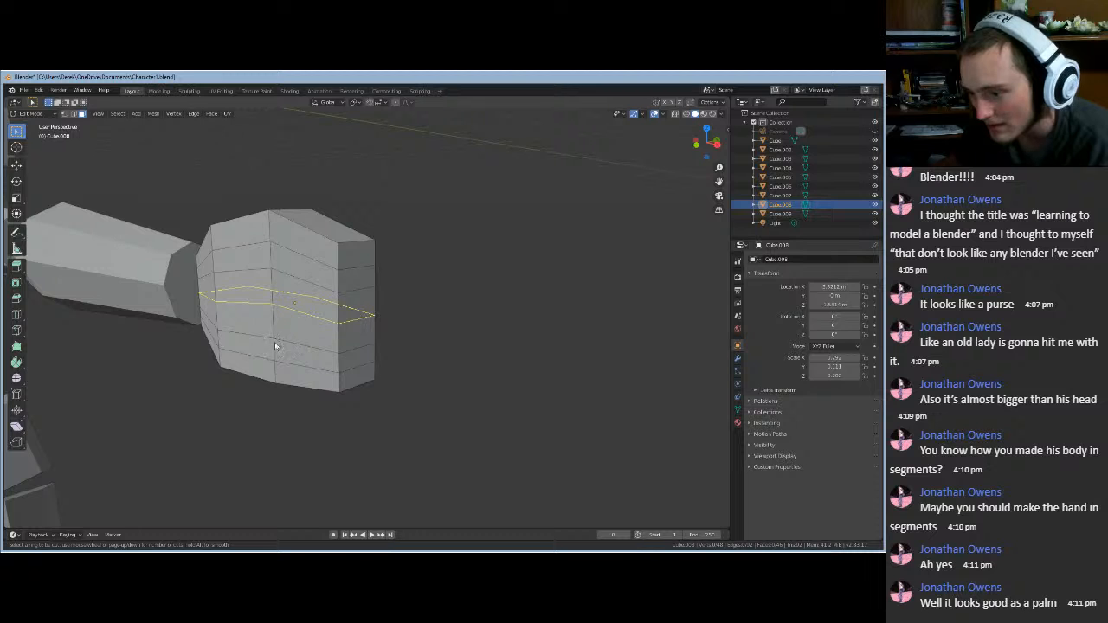
pyautogui.click(292, 216)
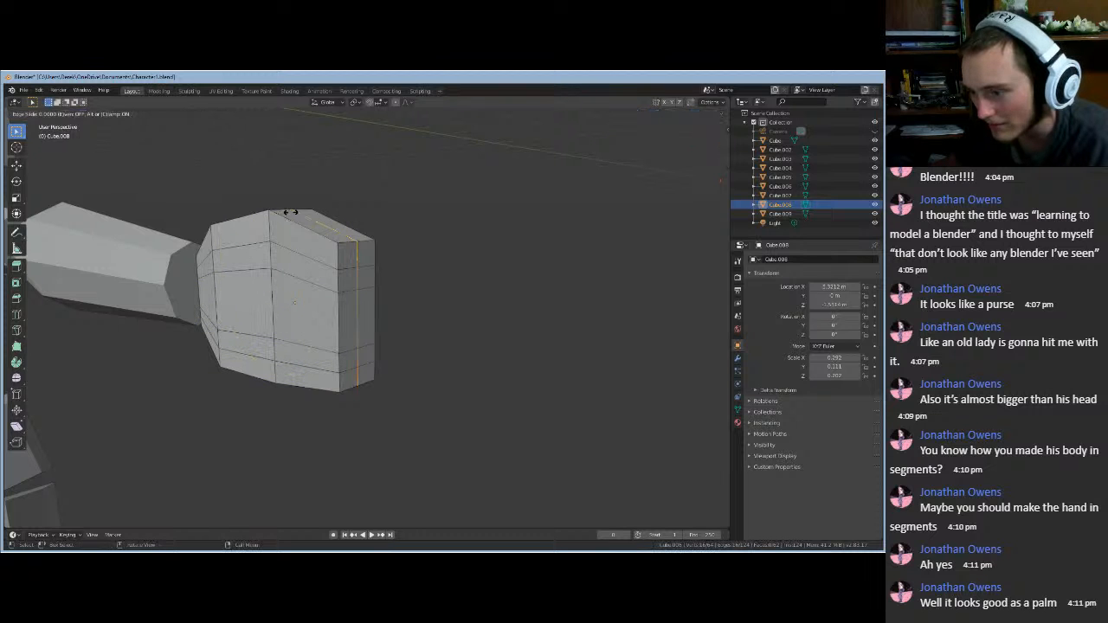
pyautogui.click(345, 259)
pyautogui.moveTo(503, 299); pyautogui.dragTo(551, 316, button='middle')
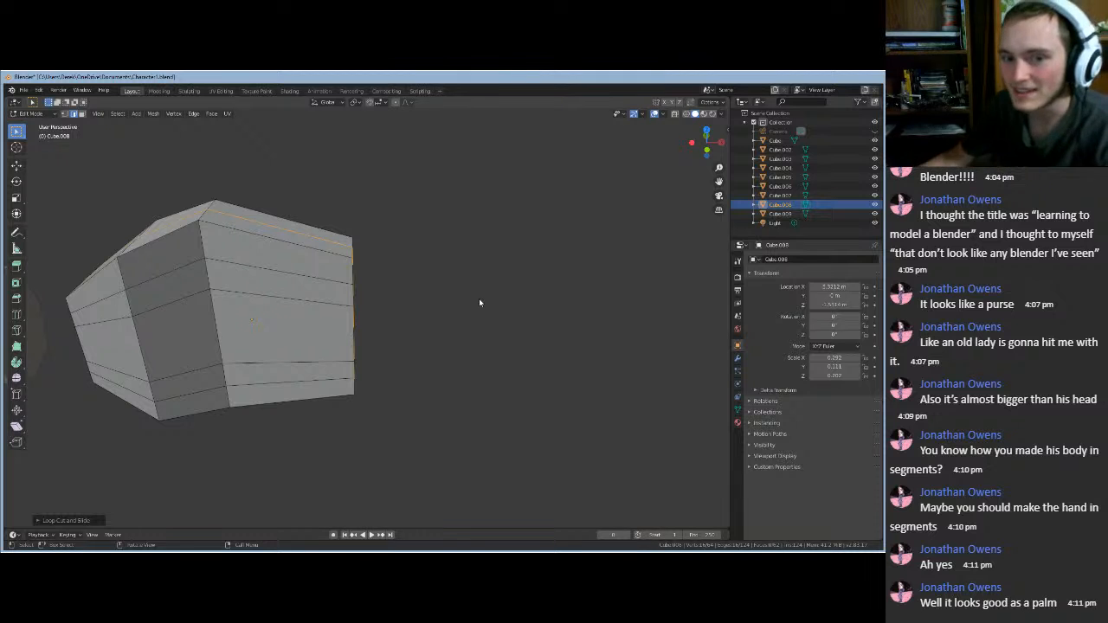
pyautogui.moveTo(518, 280); pyautogui.dragTo(479, 291, button='middle')
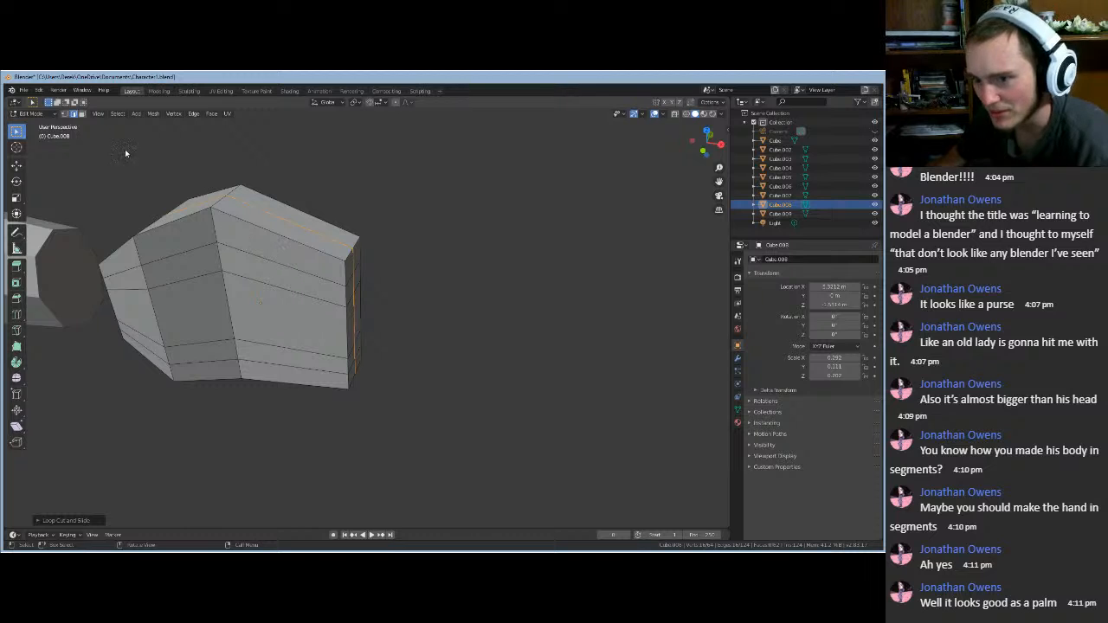
# - Select the hand's upper edge loop and shift it along Y, then down along Z
pyautogui.click(223, 223)
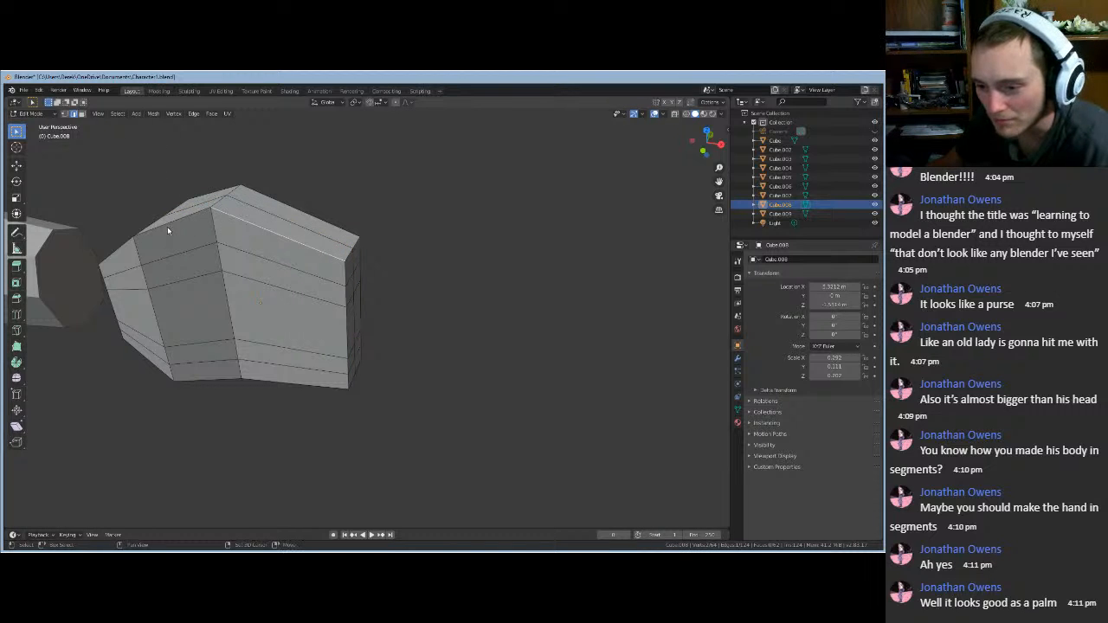
pyautogui.keyDown('alt'); pyautogui.click(191, 223); pyautogui.keyUp('alt')
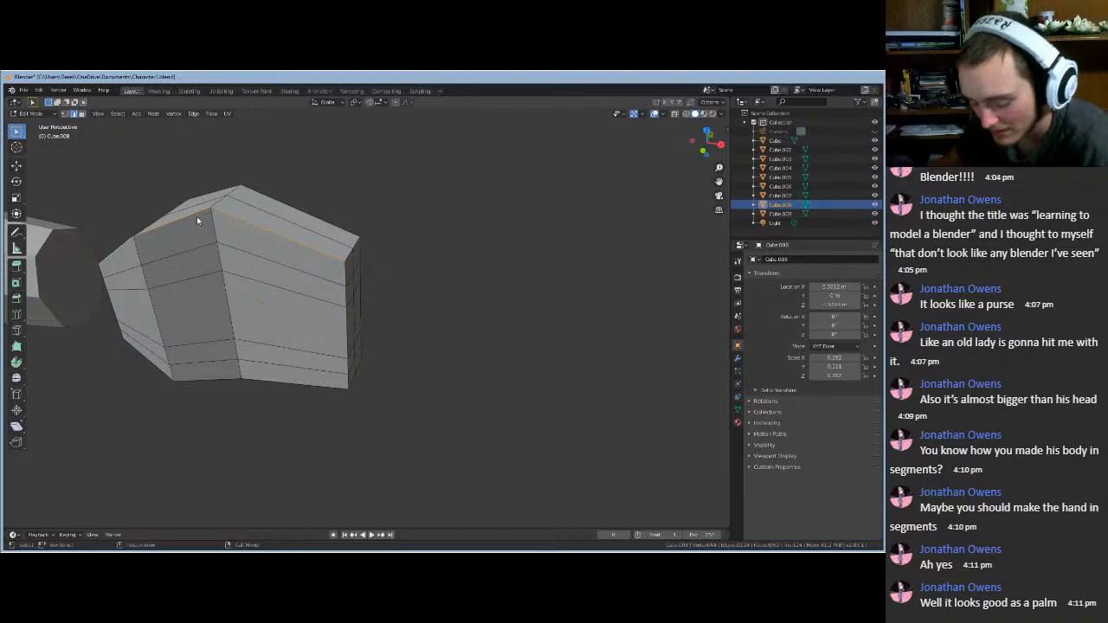
pyautogui.moveTo(456, 297); pyautogui.dragTo(389, 292, button='middle')
pyautogui.press('g')
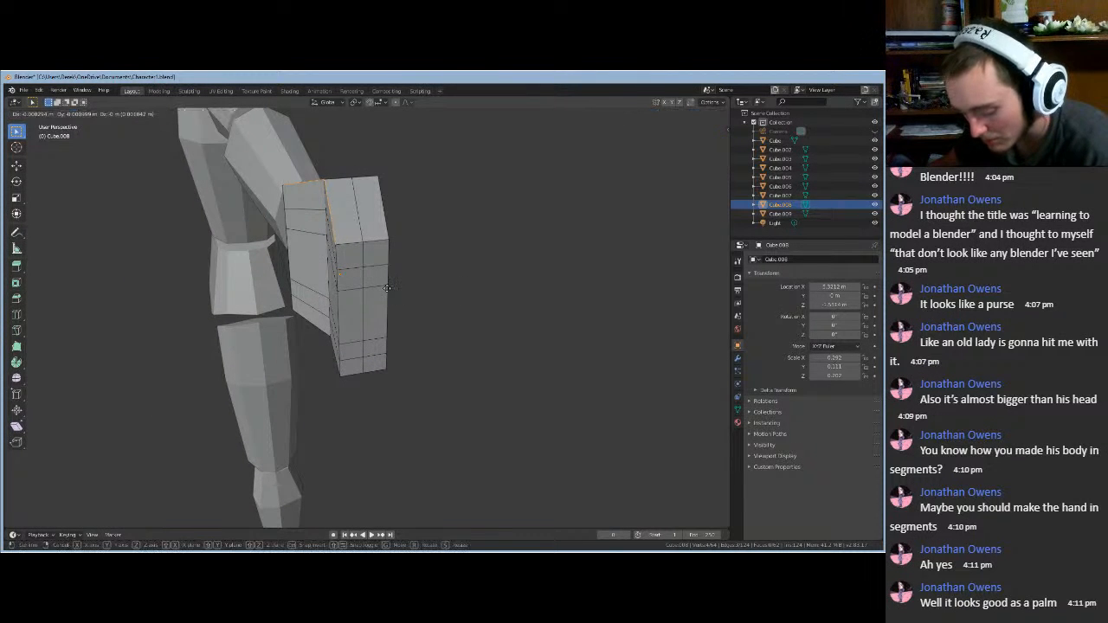
pyautogui.press('y')
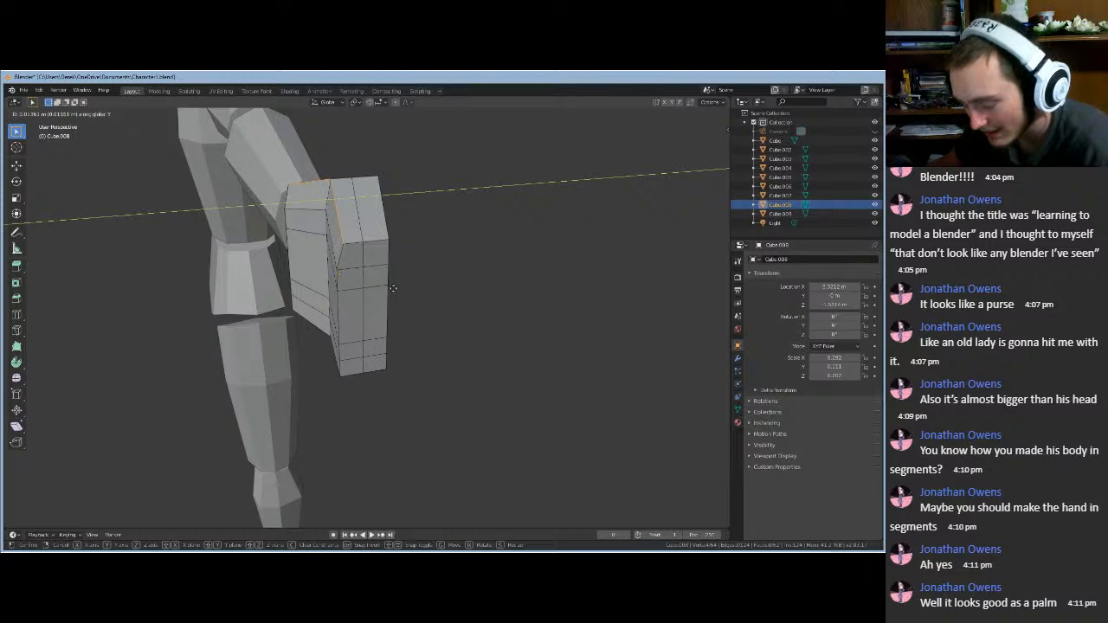
pyautogui.click(393, 288)
pyautogui.press('g')
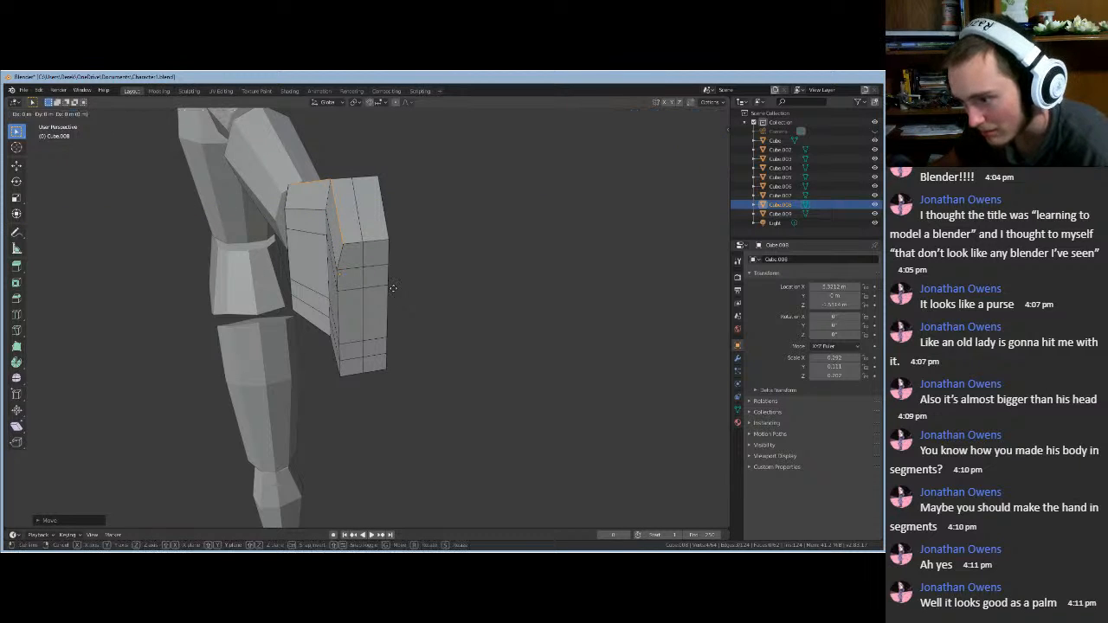
pyautogui.press('z')
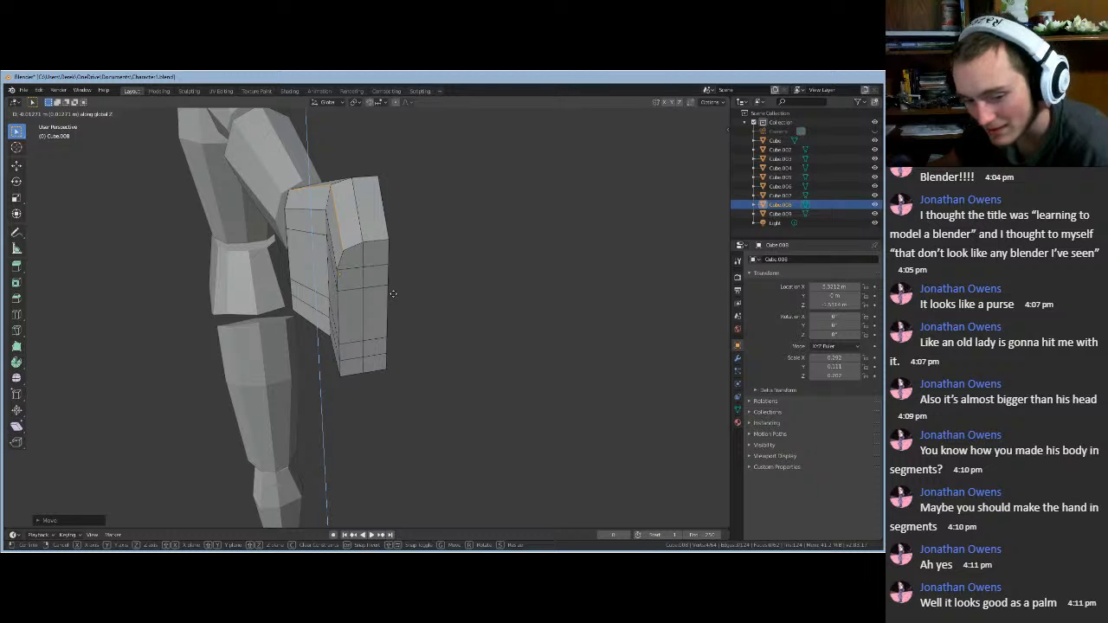
pyautogui.click(394, 293)
# - Fine-tune the top edges with a further Y move and a vertical Z adjustment
pyautogui.moveTo(439, 270); pyautogui.dragTo(431, 236, button='middle')
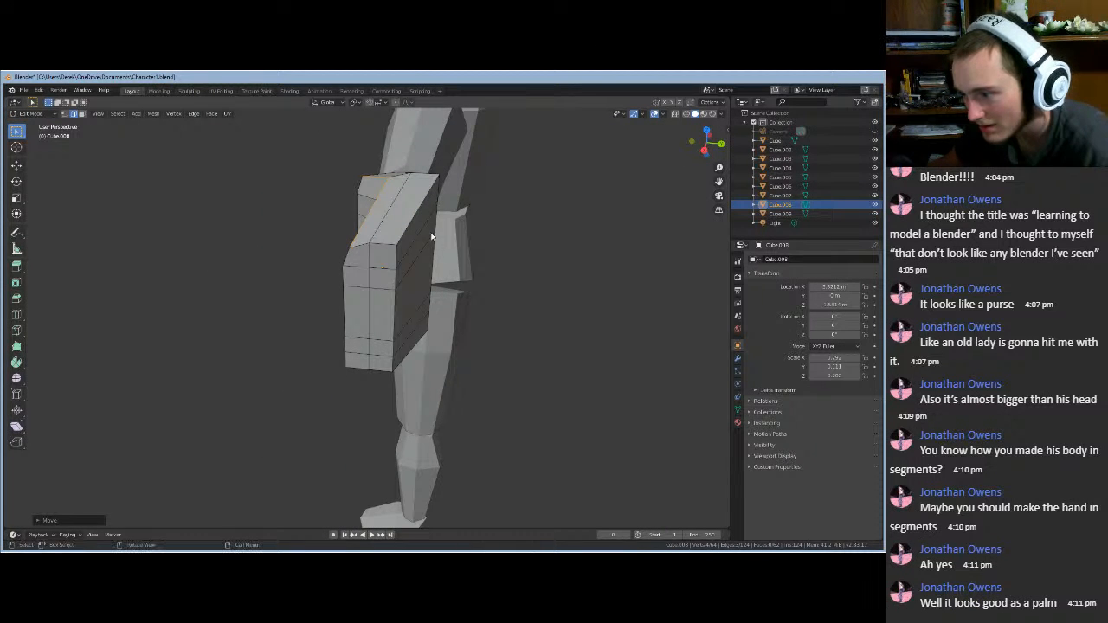
pyautogui.moveTo(507, 223); pyautogui.dragTo(601, 242, button='middle')
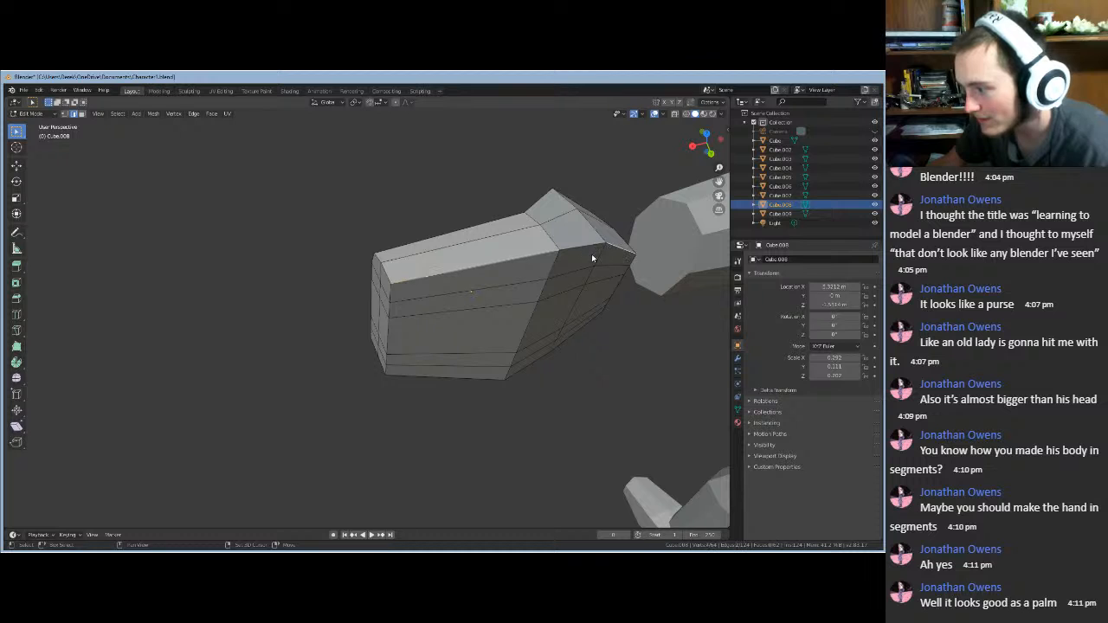
pyautogui.moveTo(616, 339); pyautogui.dragTo(684, 301, button='middle')
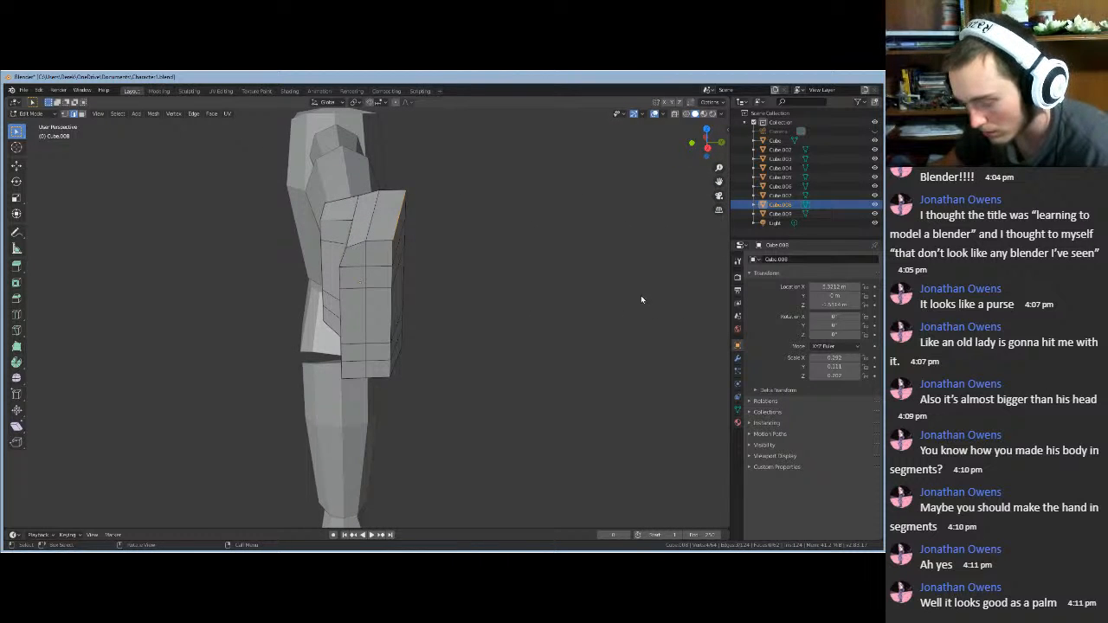
pyautogui.press('g')
pyautogui.press('y')
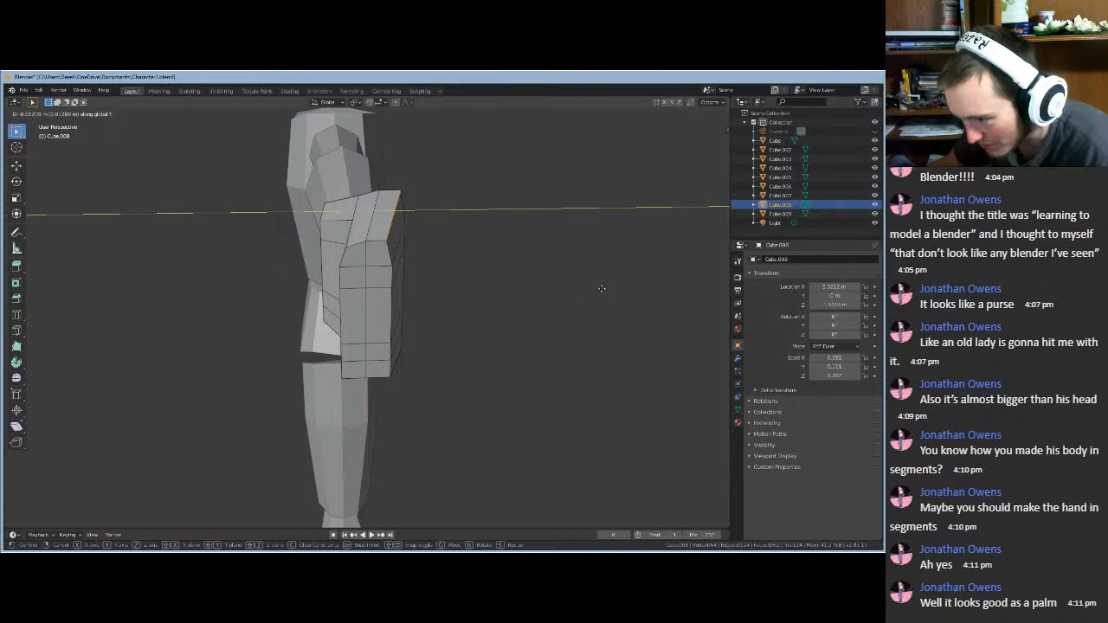
pyautogui.click(601, 290)
pyautogui.press('g')
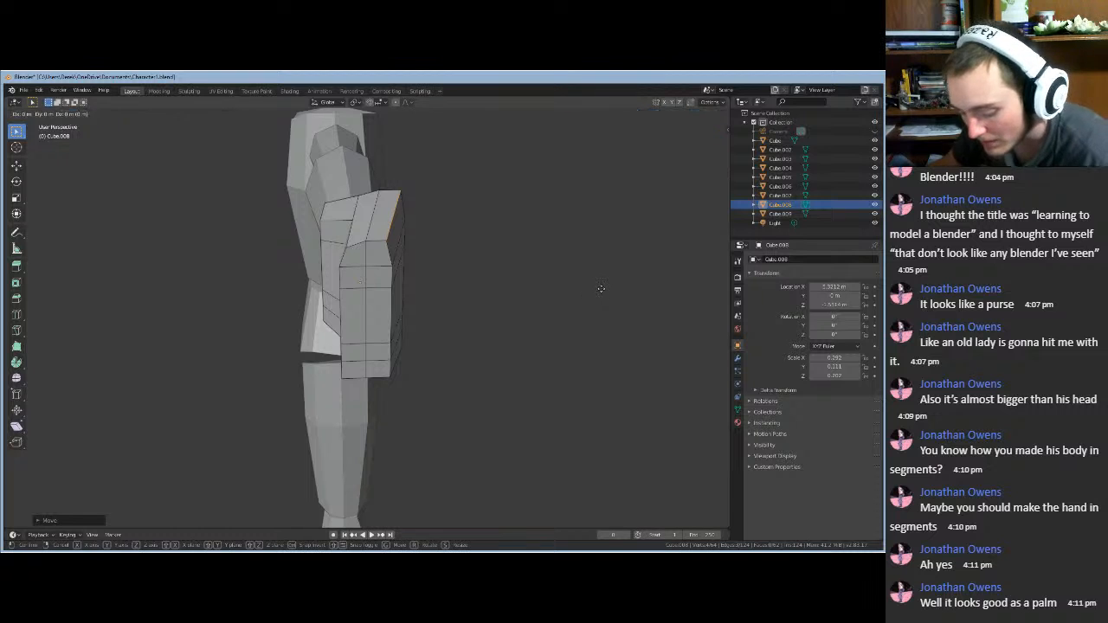
pyautogui.press('z')
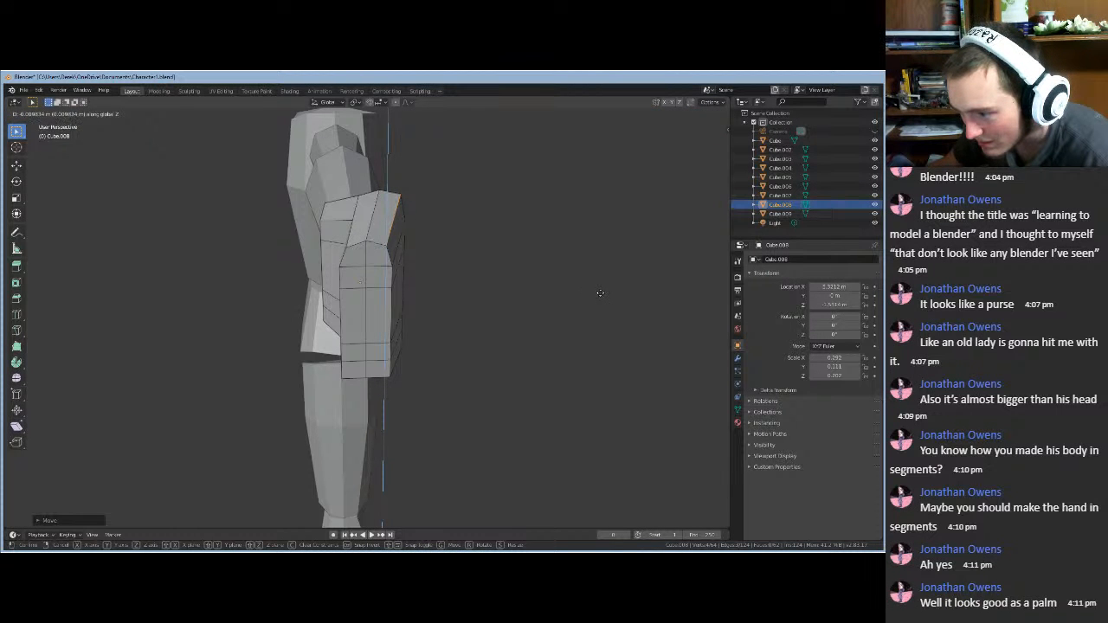
pyautogui.click(601, 297)
pyautogui.moveTo(601, 297)
pyautogui.mouseDown(button='middle')
pyautogui.moveTo(561, 271)
pyautogui.moveTo(522, 280)
pyautogui.moveTo(607, 289)
pyautogui.mouseUp(button='middle')
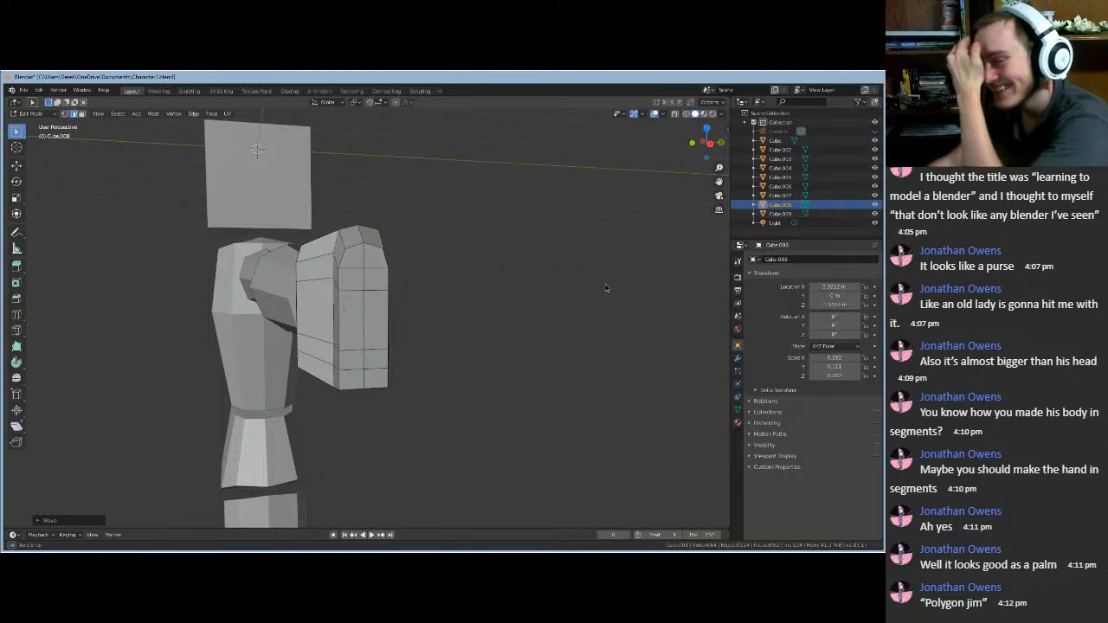
# - Add the bottom edge to the selection, shift the edges along X, and undo a trial Z move
pyautogui.moveTo(606, 288); pyautogui.dragTo(515, 237, button='middle')
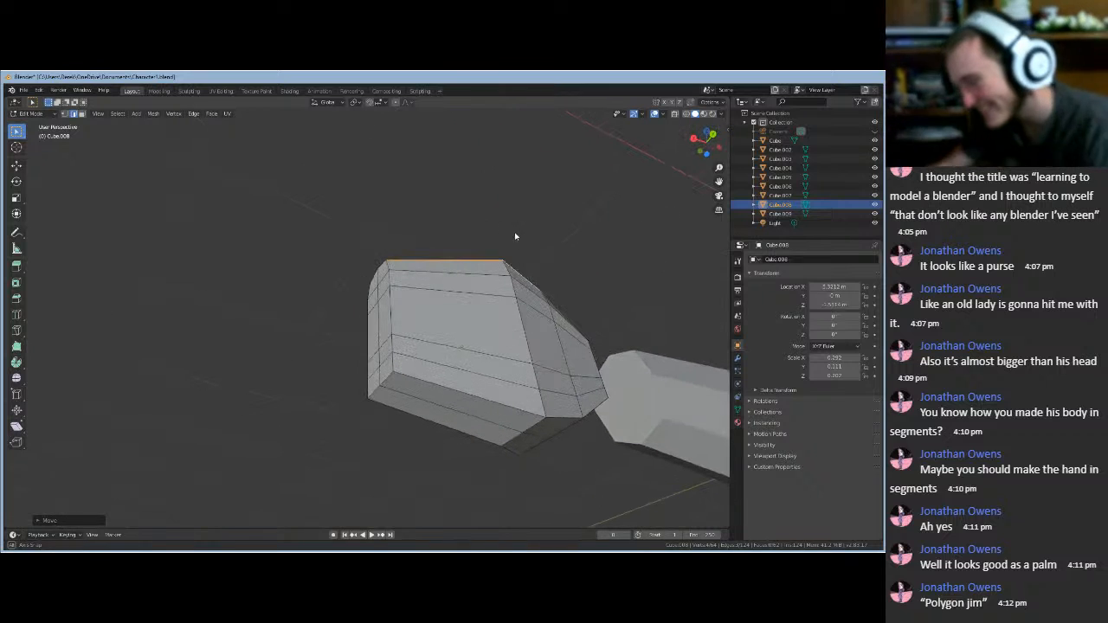
pyautogui.keyDown('shift'); pyautogui.click(596, 409); pyautogui.keyUp('shift')
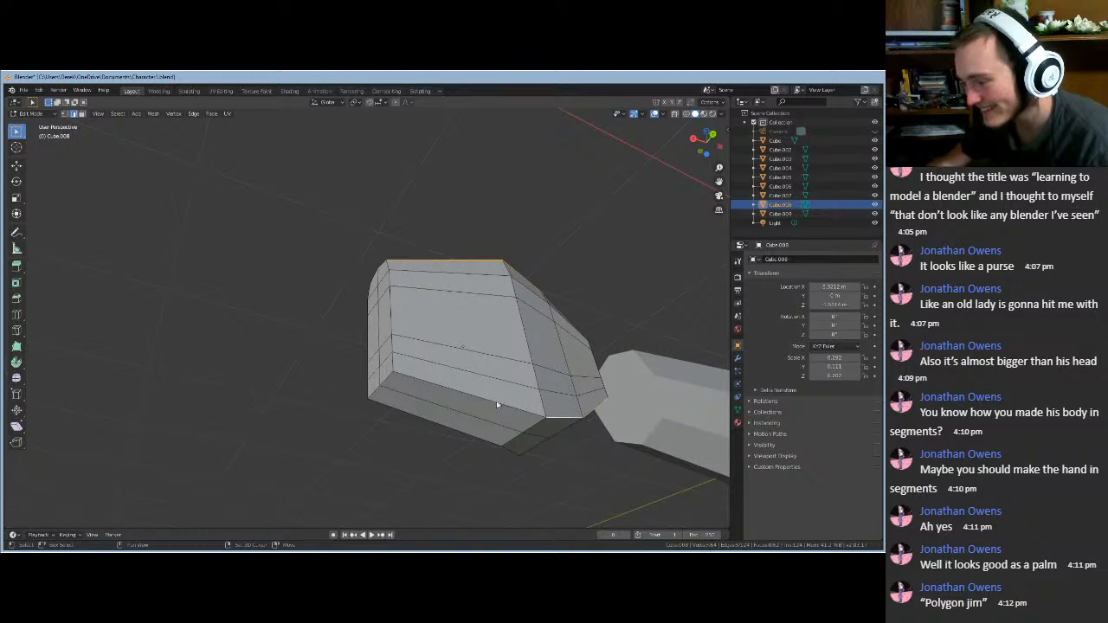
pyautogui.moveTo(520, 465); pyautogui.dragTo(606, 511, button='middle')
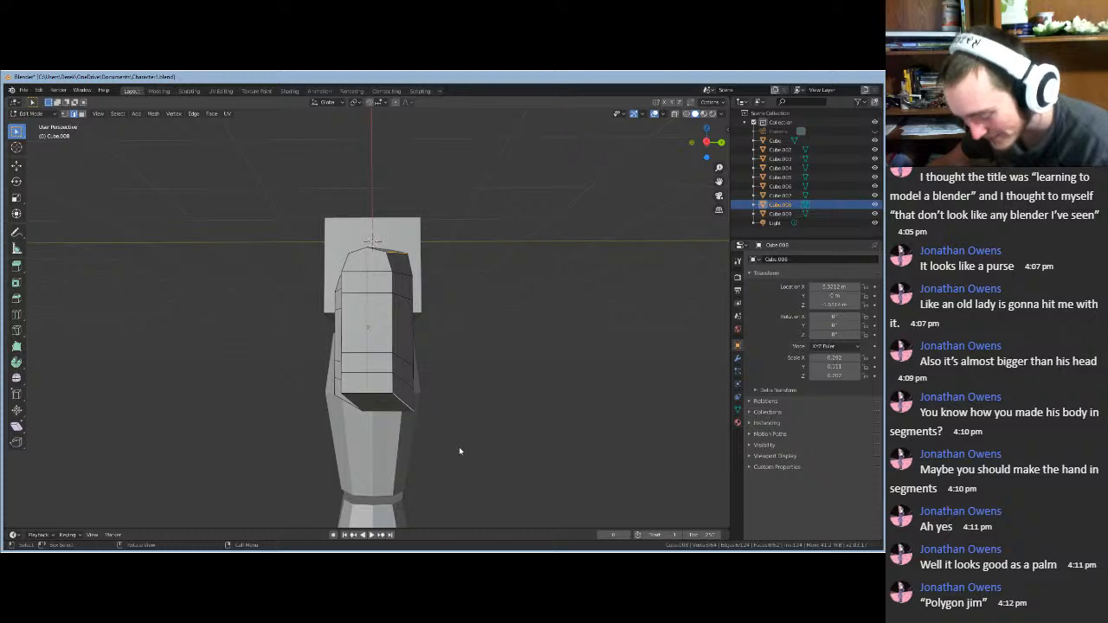
pyautogui.press('g')
pyautogui.press('x')
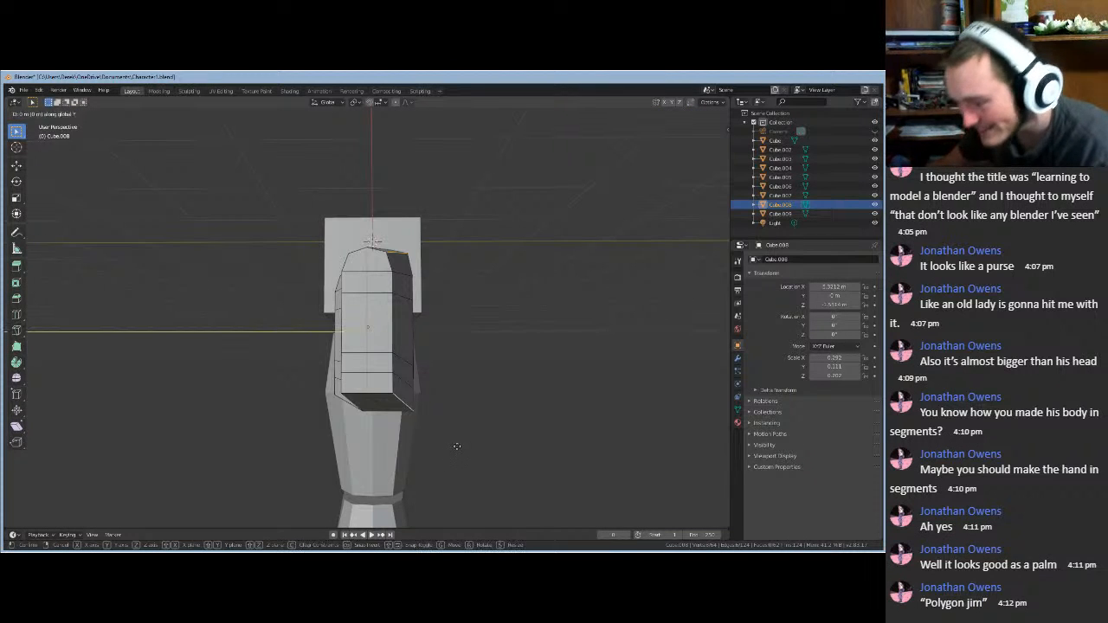
pyautogui.click(454, 446)
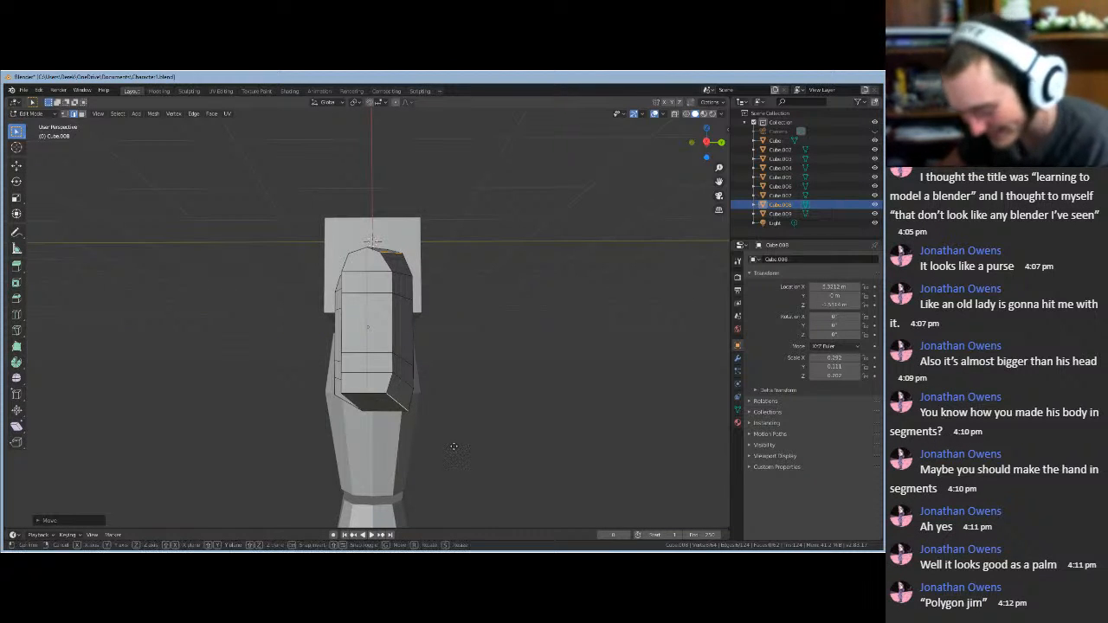
pyautogui.press('g')
pyautogui.press('z')
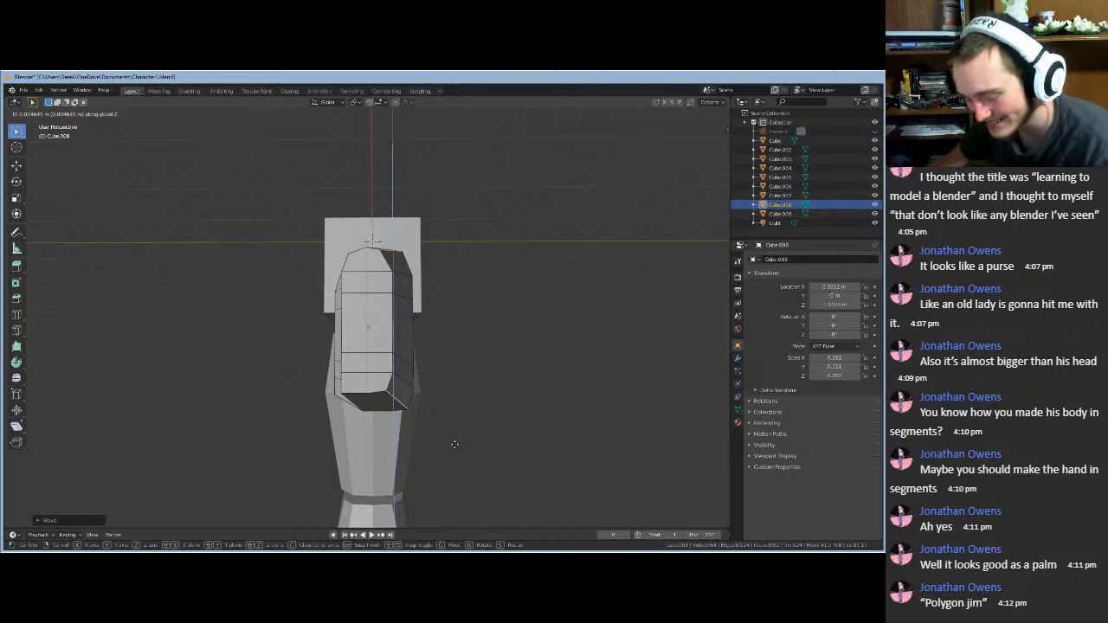
pyautogui.click(455, 444)
pyautogui.hotkey('ctrl', 'z')
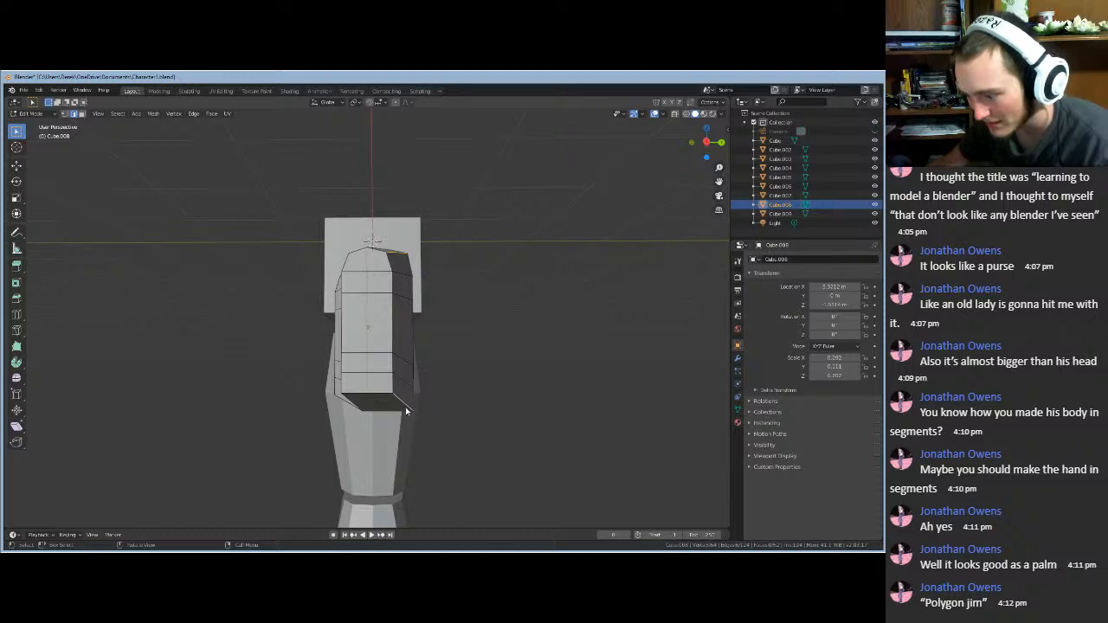
# - Nudge the selected hand edges along Y, then Z, then Y again
pyautogui.moveTo(446, 446); pyautogui.dragTo(626, 410, button='middle')
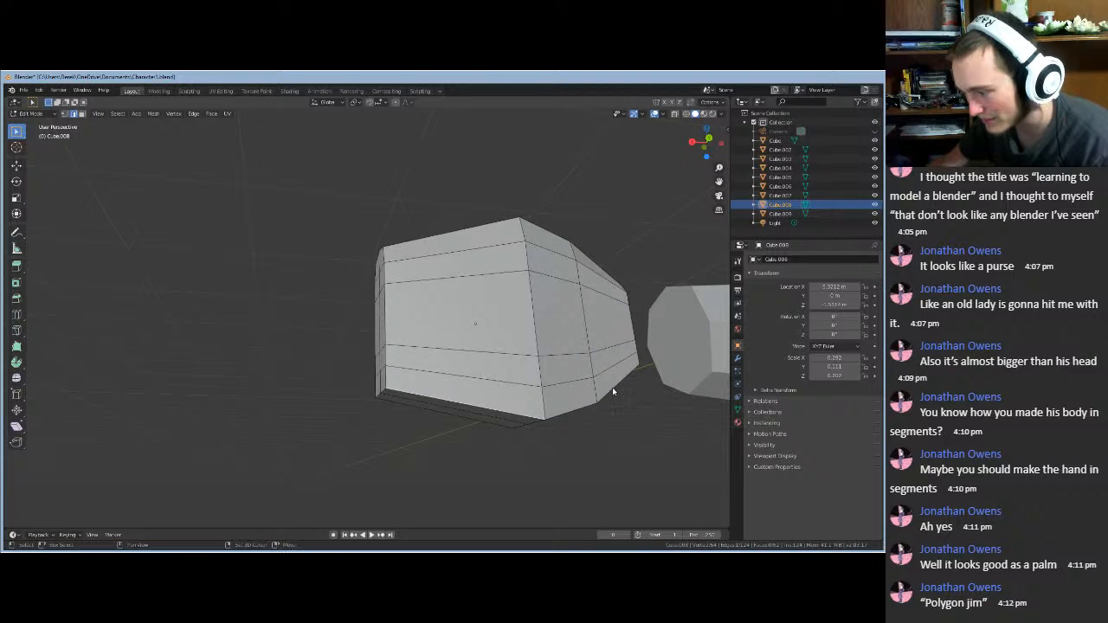
pyautogui.moveTo(543, 484); pyautogui.dragTo(632, 510, button='middle')
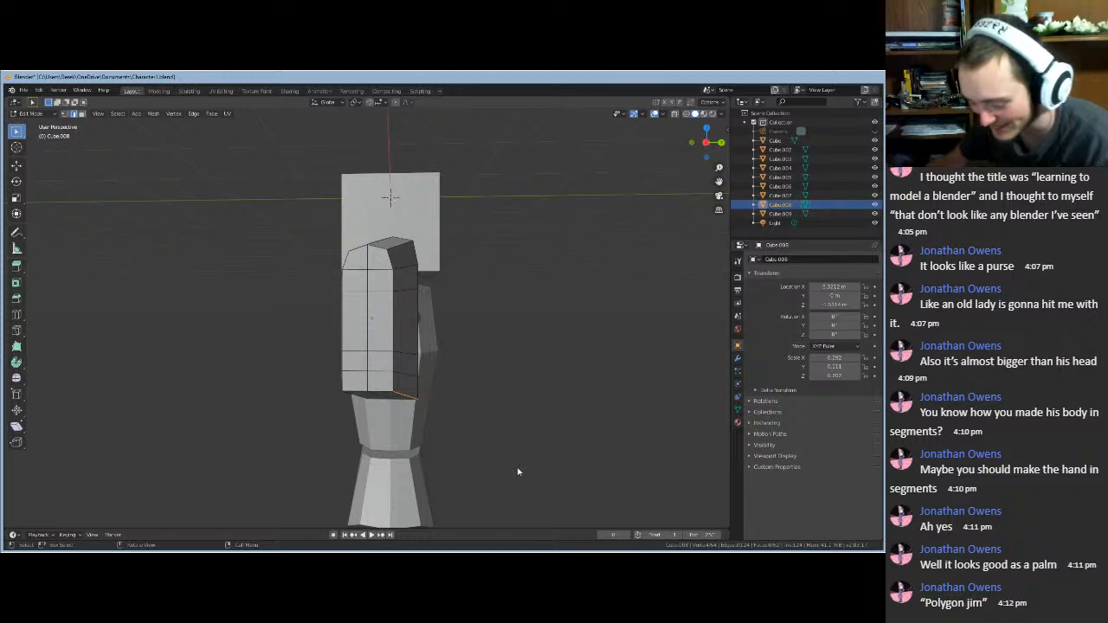
pyautogui.scroll(1, 519, 471)
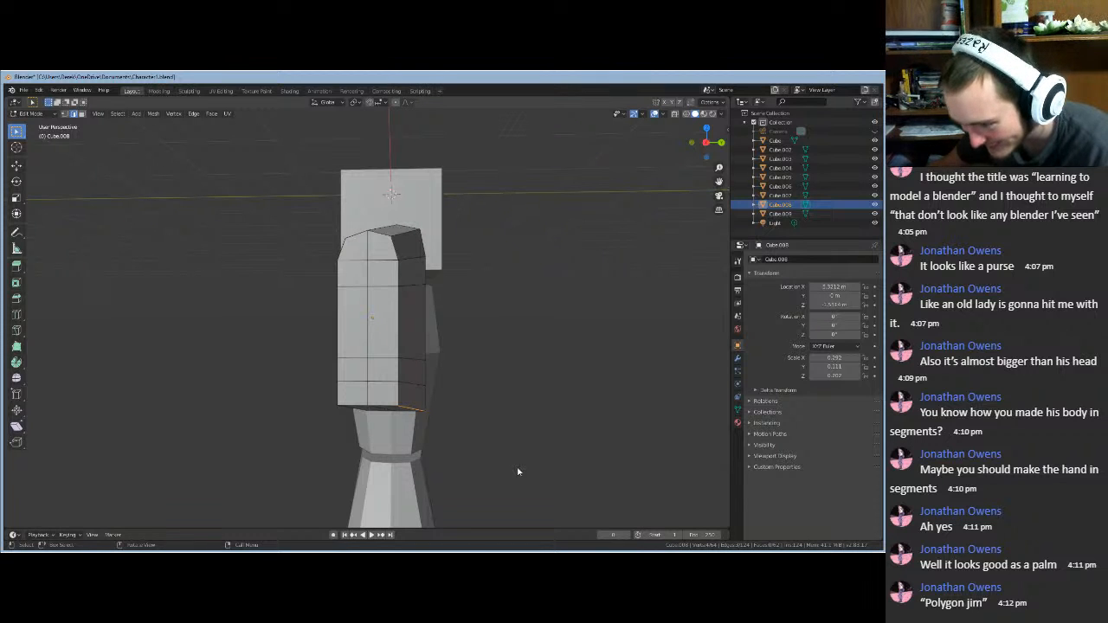
pyautogui.moveTo(519, 472); pyautogui.dragTo(526, 471, button='middle')
pyautogui.press('g')
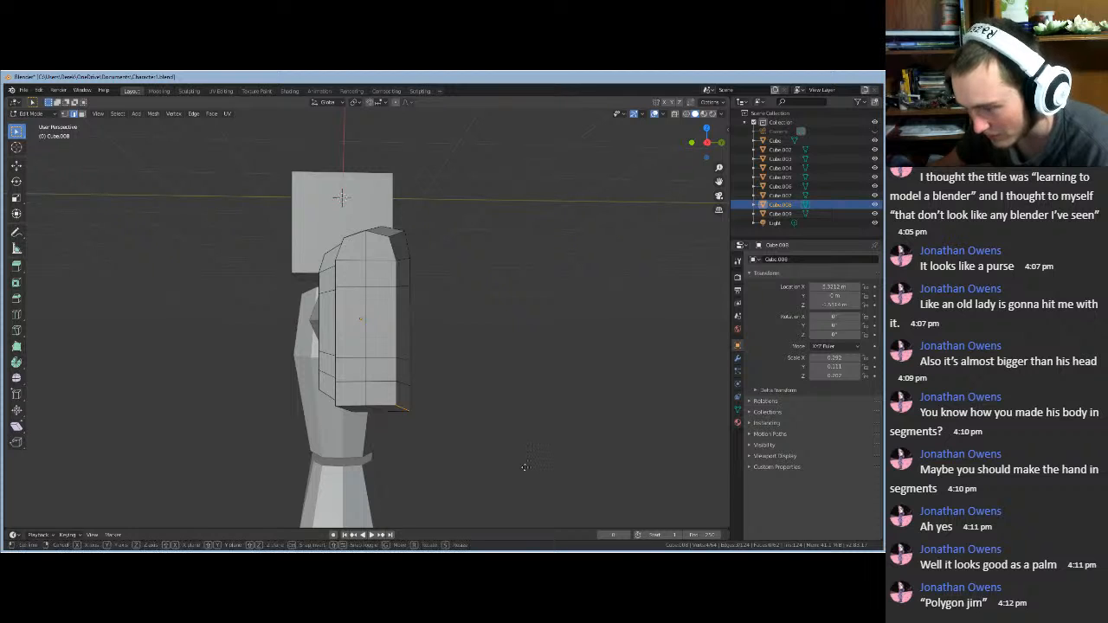
pyautogui.press('y')
pyautogui.click(520, 466)
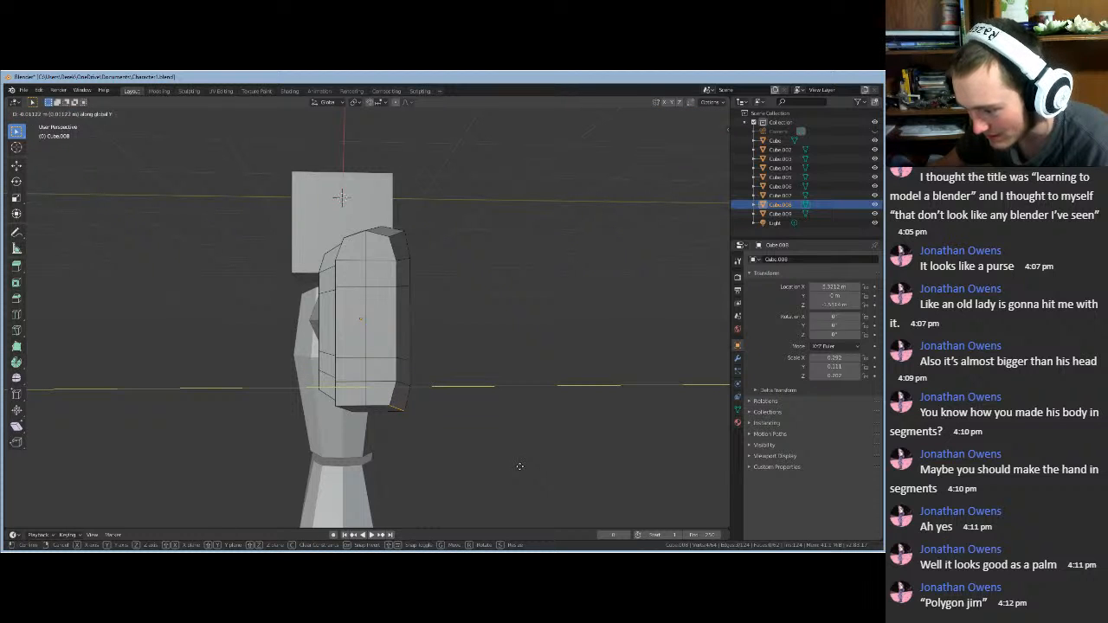
pyautogui.press('g')
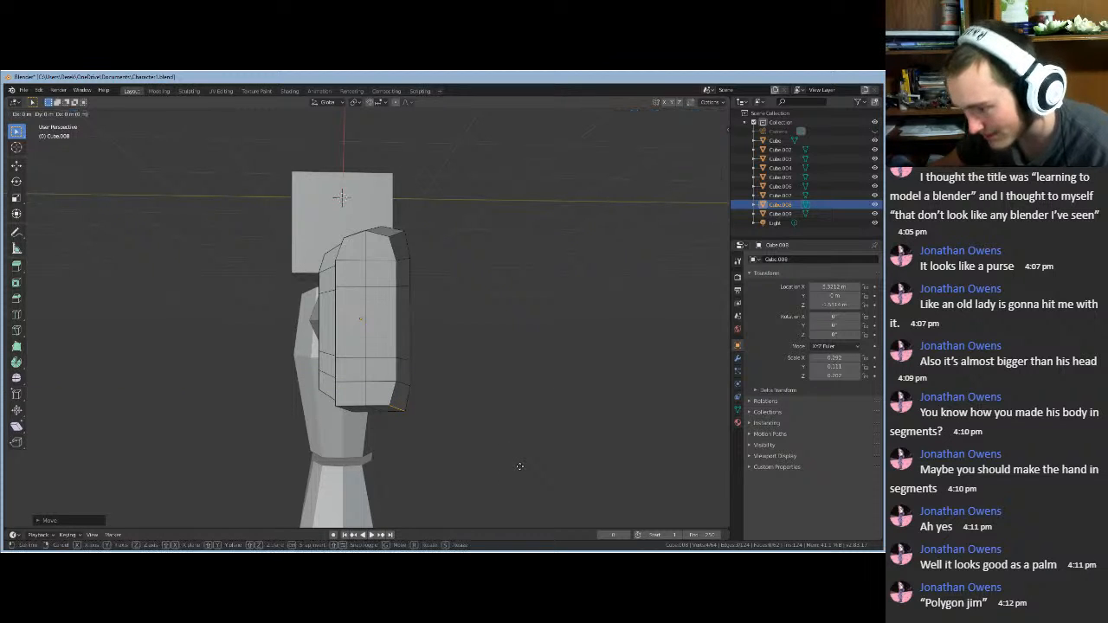
pyautogui.press('z')
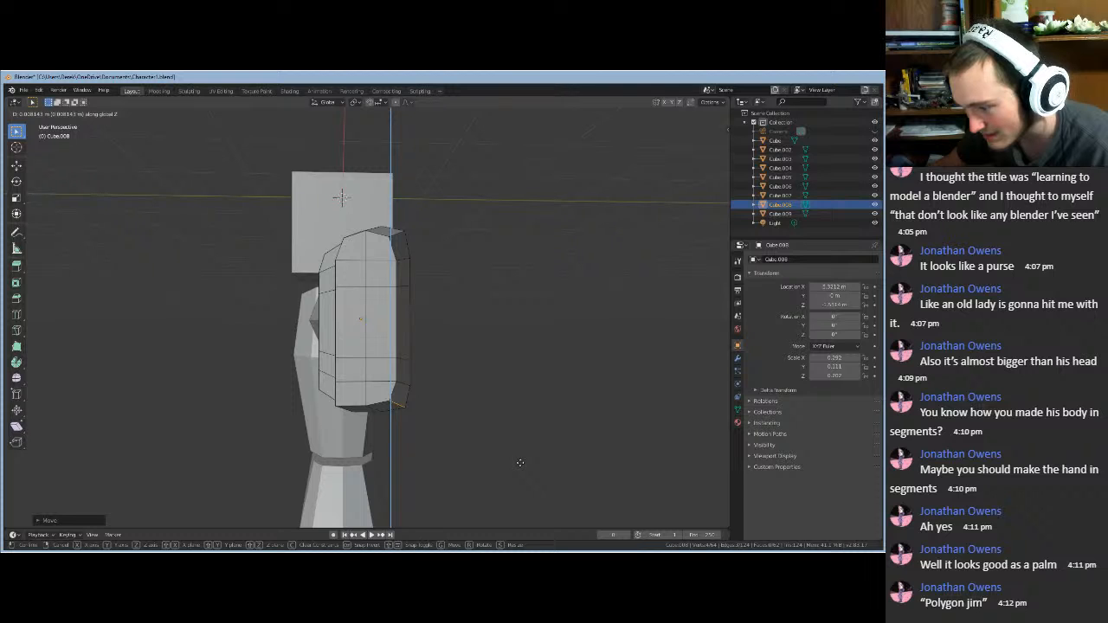
pyautogui.click(520, 467)
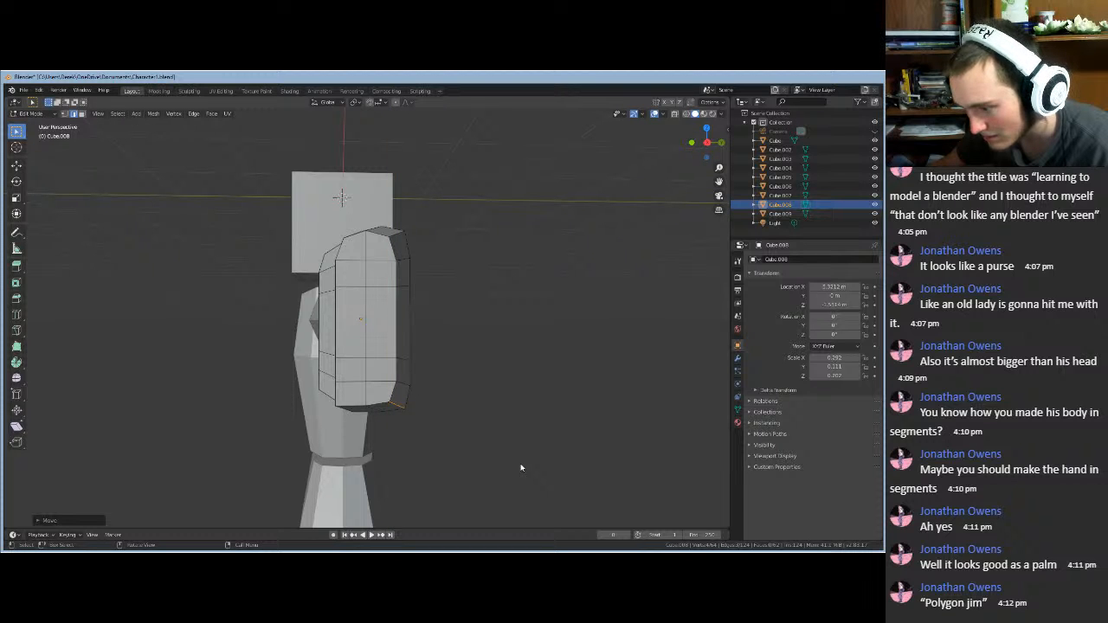
pyautogui.moveTo(522, 467); pyautogui.dragTo(525, 463, button='middle')
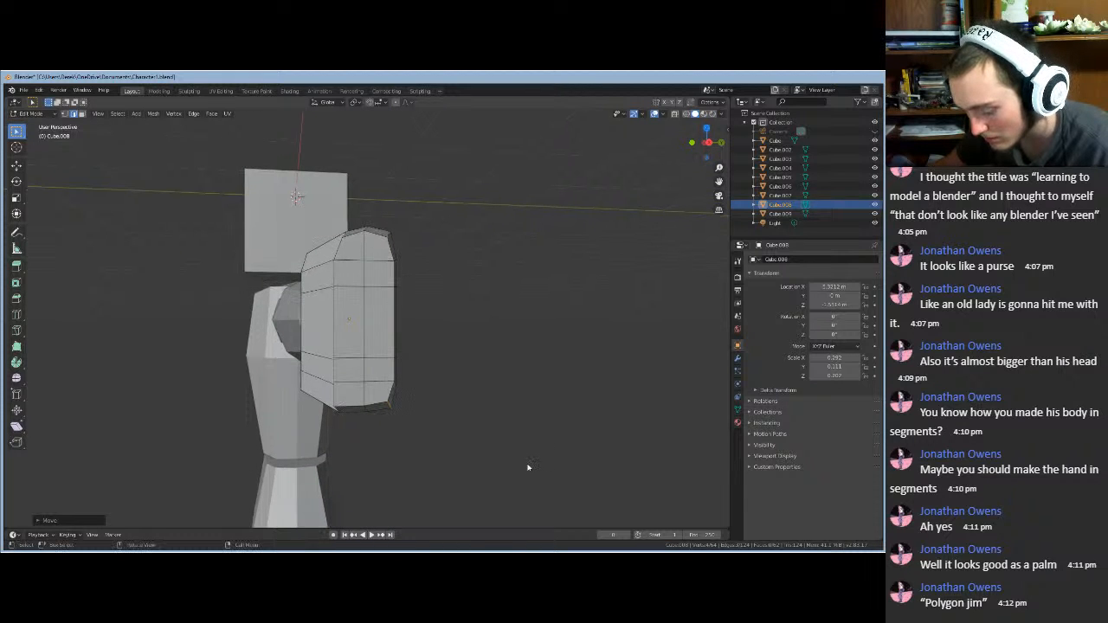
pyautogui.press('g')
pyautogui.press('y')
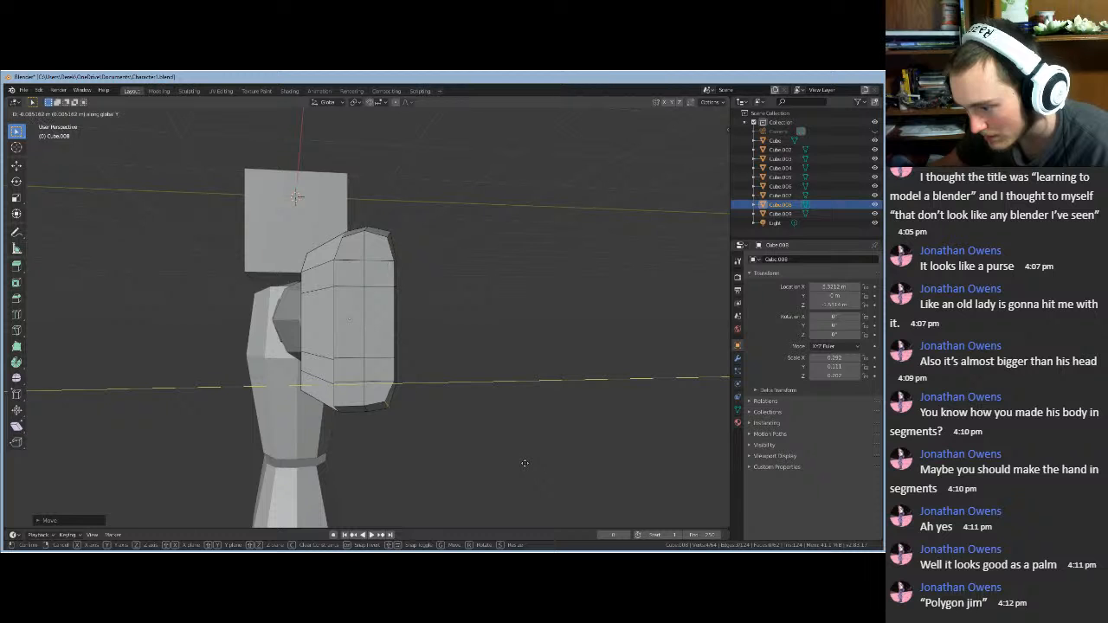
pyautogui.click(525, 463)
# - Select three bottom front edges and shift them along Y, Z, then Y
pyautogui.moveTo(524, 463); pyautogui.dragTo(582, 453, button='middle')
pyautogui.click(288, 429)
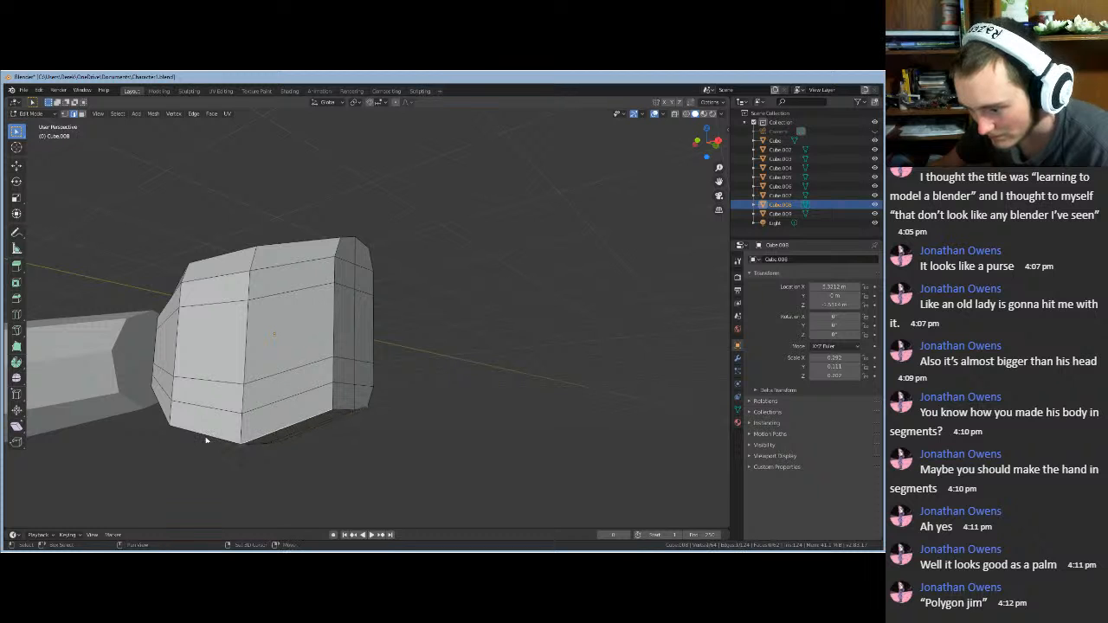
pyautogui.keyDown('shift'); pyautogui.click(200, 438); pyautogui.keyUp('shift')
pyautogui.keyDown('shift'); pyautogui.click(166, 418); pyautogui.keyUp('shift')
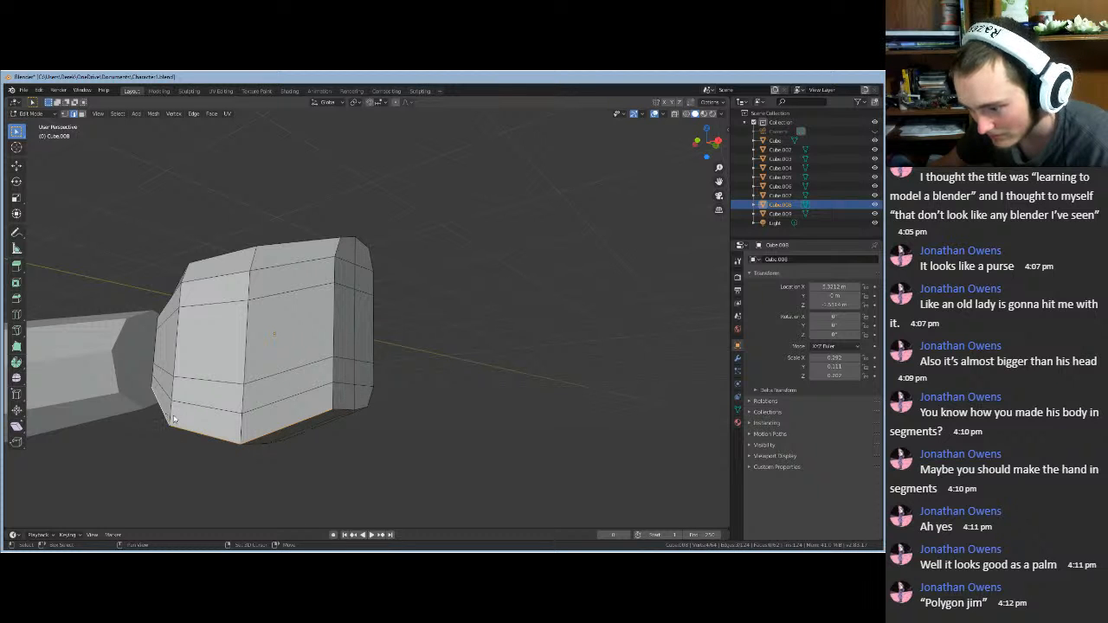
pyautogui.moveTo(173, 419); pyautogui.dragTo(288, 470, button='middle')
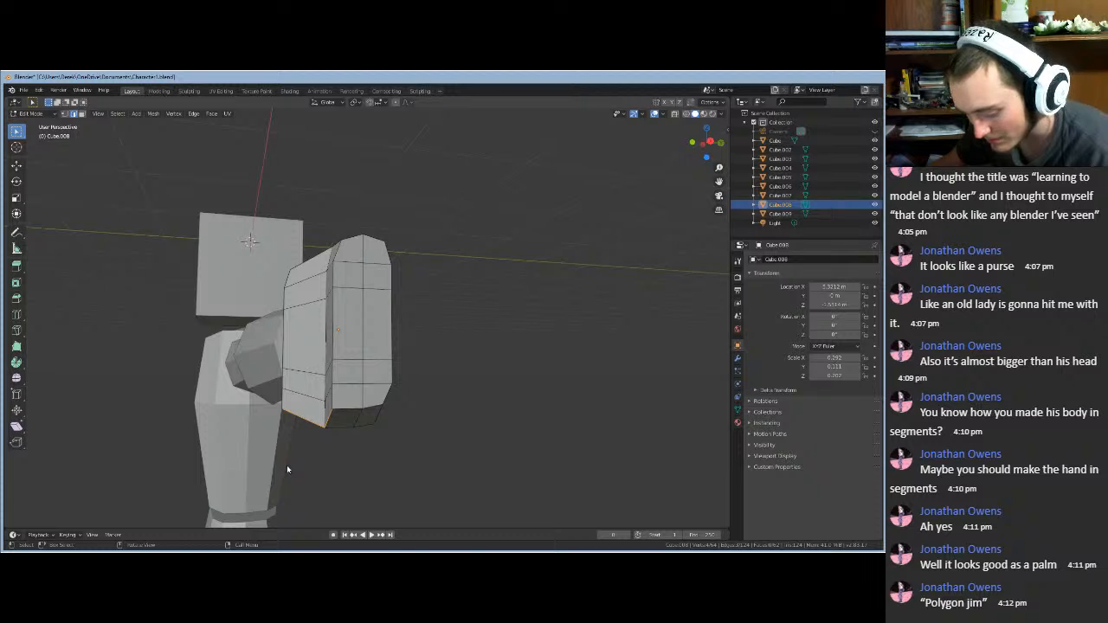
pyautogui.press('g')
pyautogui.press('y')
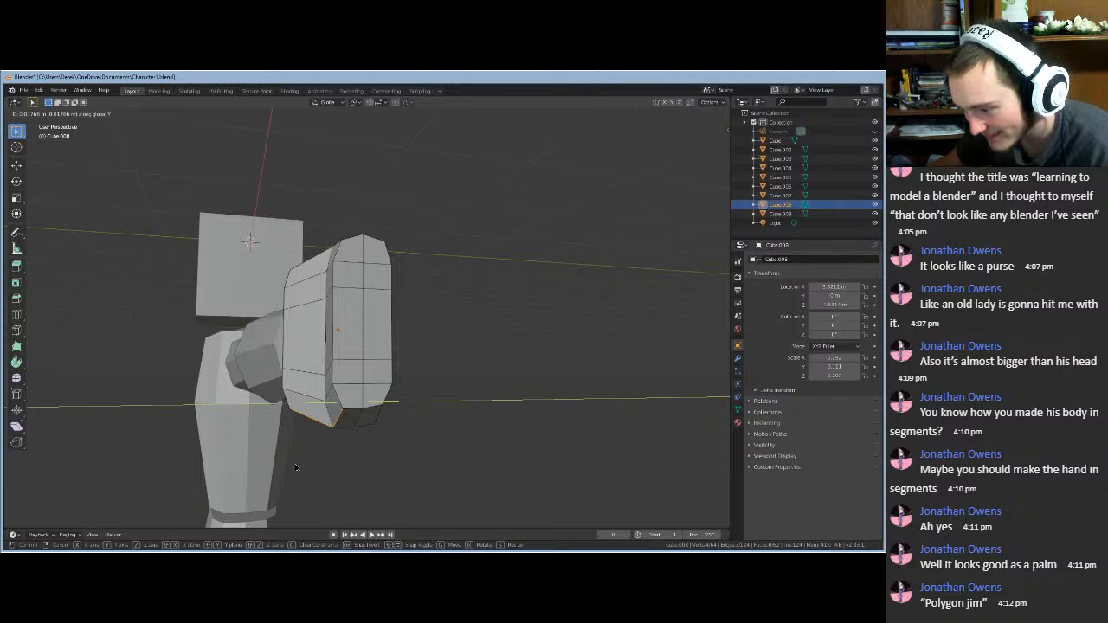
pyautogui.click(295, 467)
pyautogui.press('g')
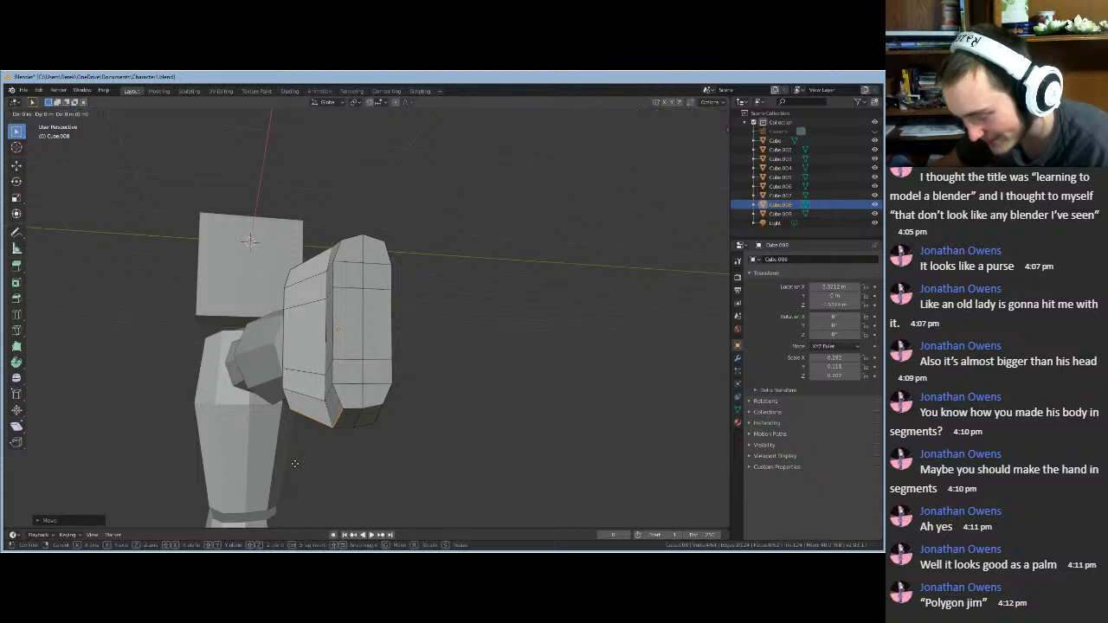
pyautogui.press('z')
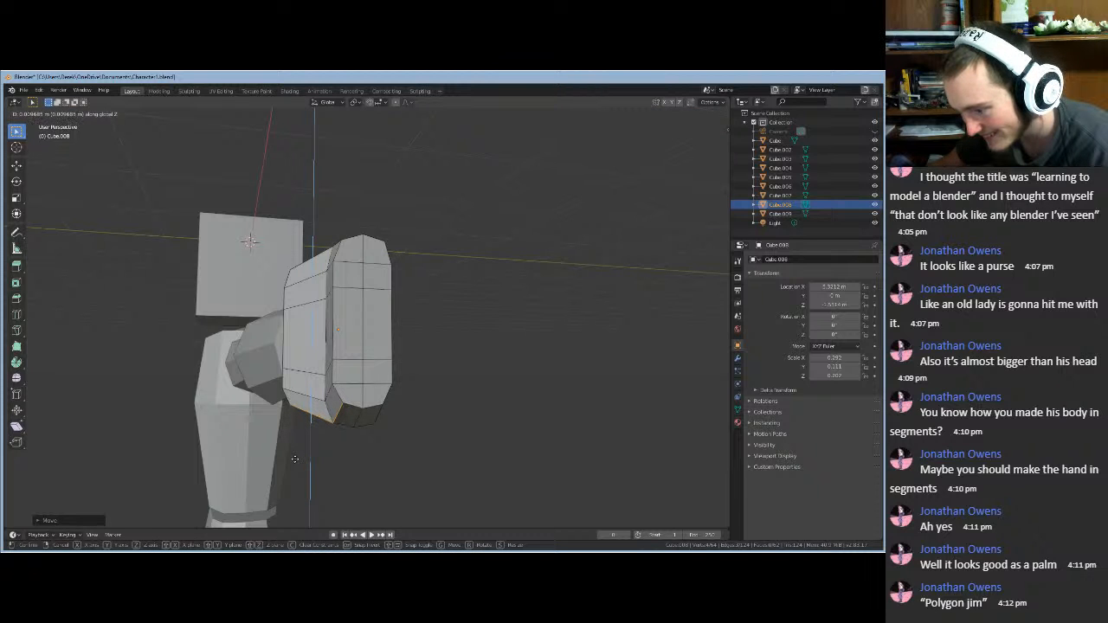
pyautogui.click(295, 460)
pyautogui.press('g')
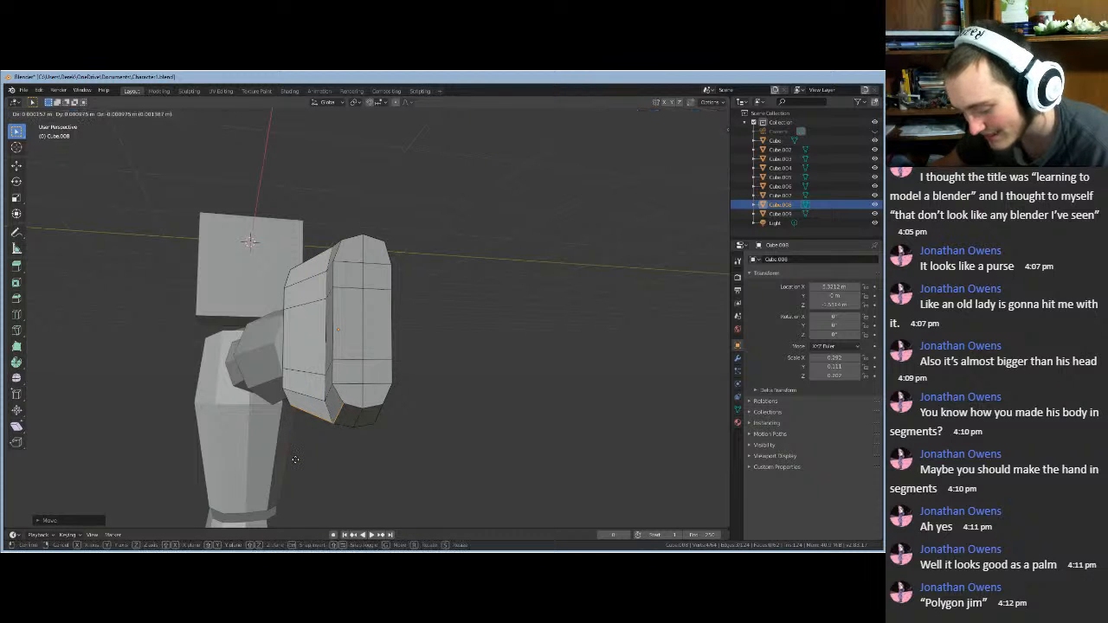
pyautogui.press('y')
pyautogui.click(295, 459)
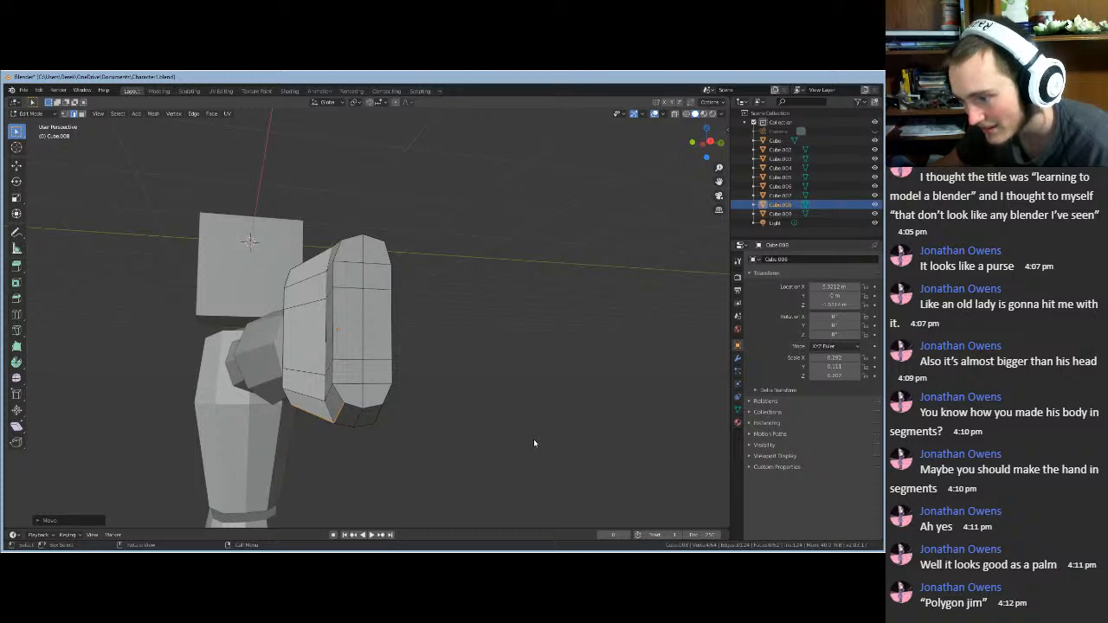
pyautogui.moveTo(534, 443); pyautogui.dragTo(521, 455, button='middle')
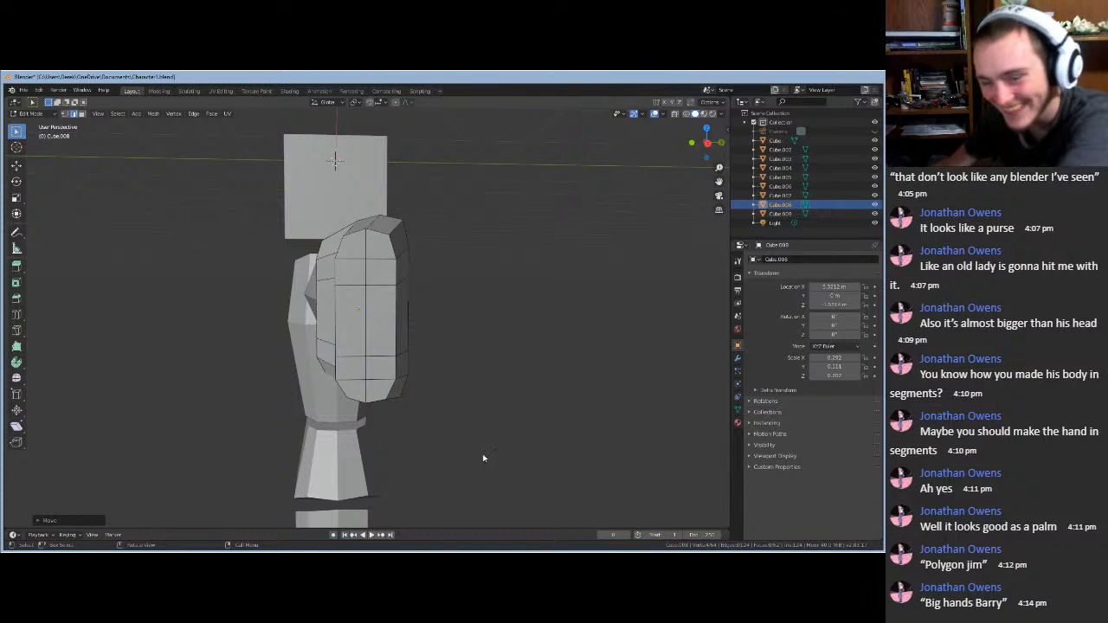
# - Orbit and zoom in to a close side view of the hand block
pyautogui.moveTo(483, 458); pyautogui.dragTo(553, 447, button='middle')
pyautogui.scroll(-15, 552, 448)
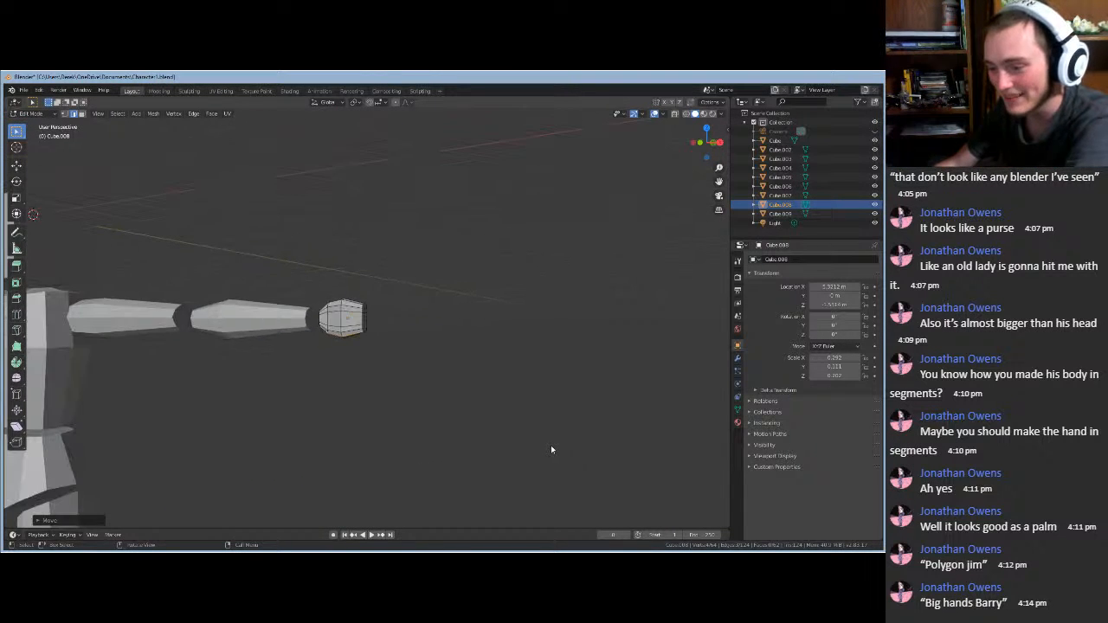
pyautogui.moveTo(262, 442); pyautogui.dragTo(361, 258, button='middle')
pyautogui.scroll(5, 247, 440)
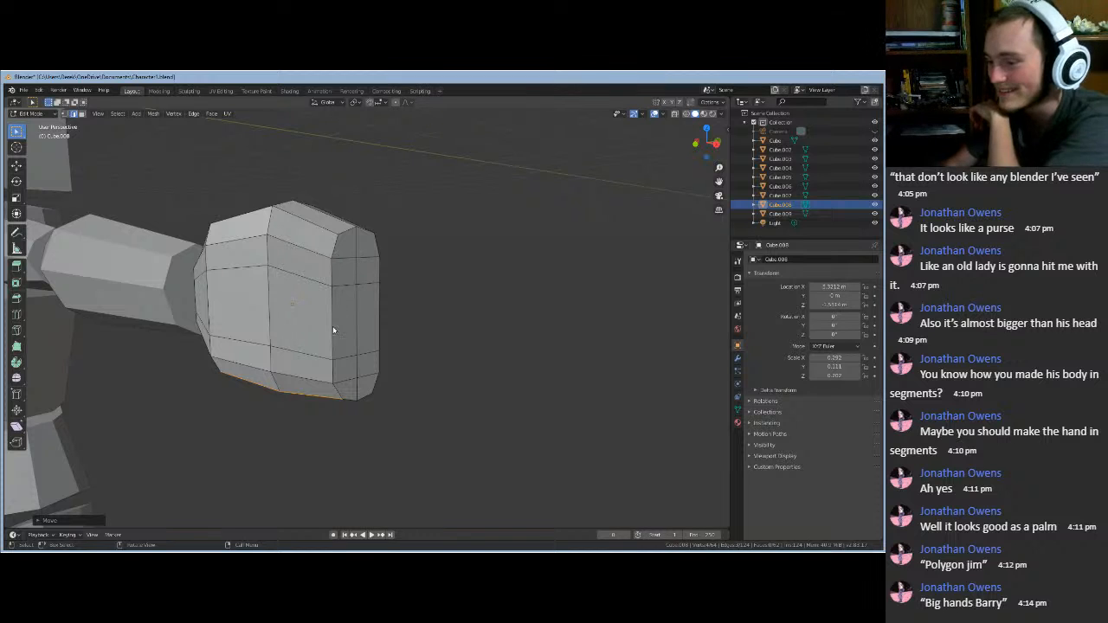
pyautogui.moveTo(143, 524); pyautogui.dragTo(216, 118, button='middle')
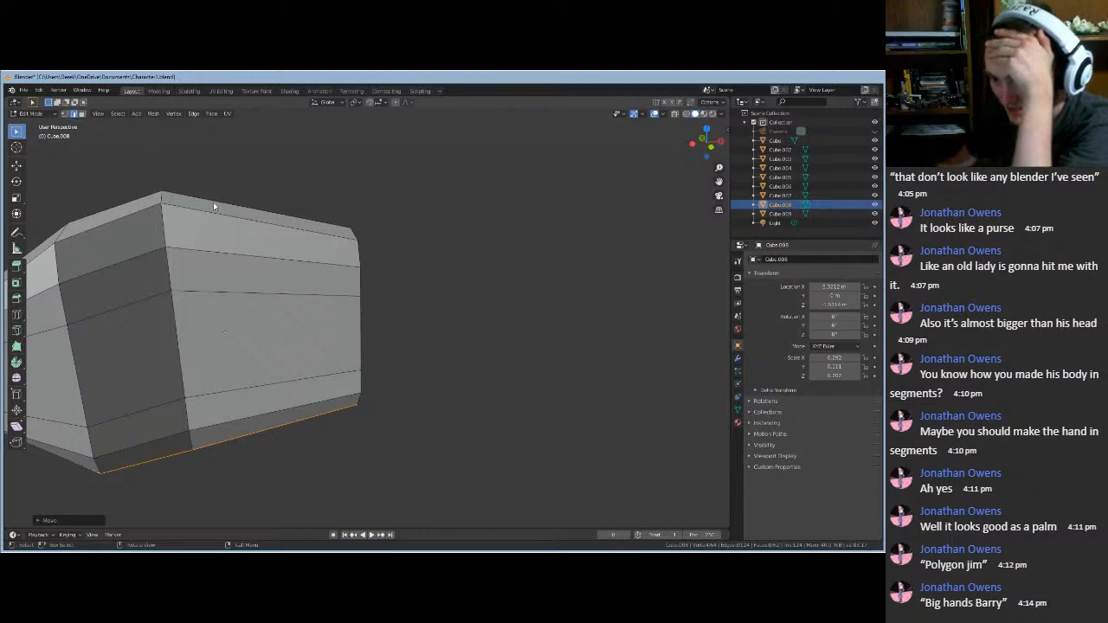
pyautogui.moveTo(218, 202); pyautogui.dragTo(229, 223, button='middle')
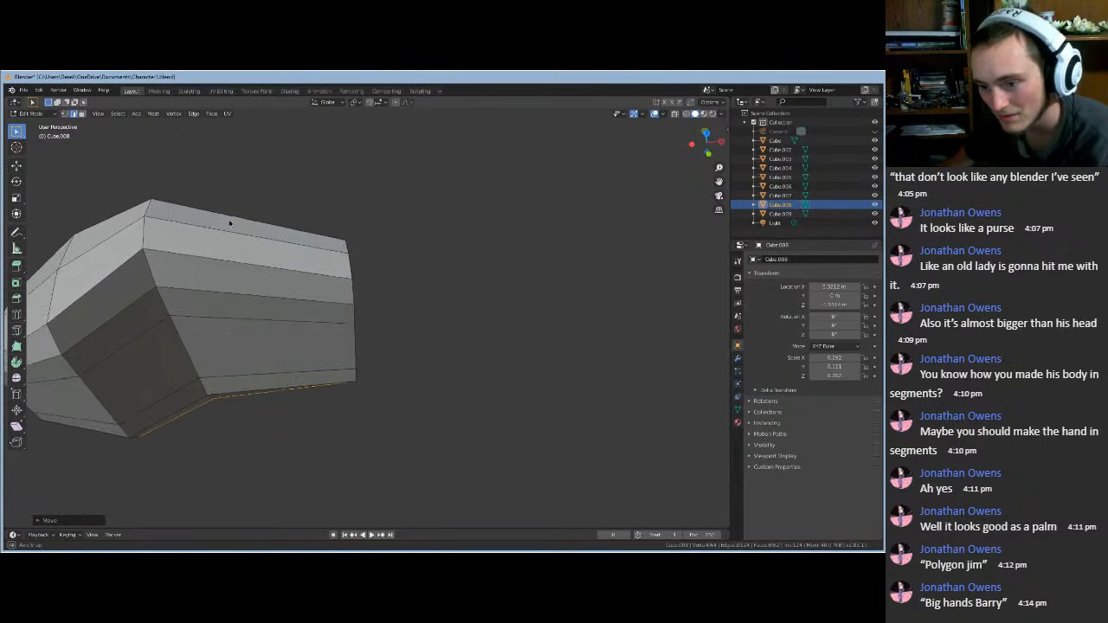
# - Select the short edge at the hand's top corner and move it along Z
pyautogui.keyDown('alt'); pyautogui.click(176, 207); pyautogui.keyUp('alt')
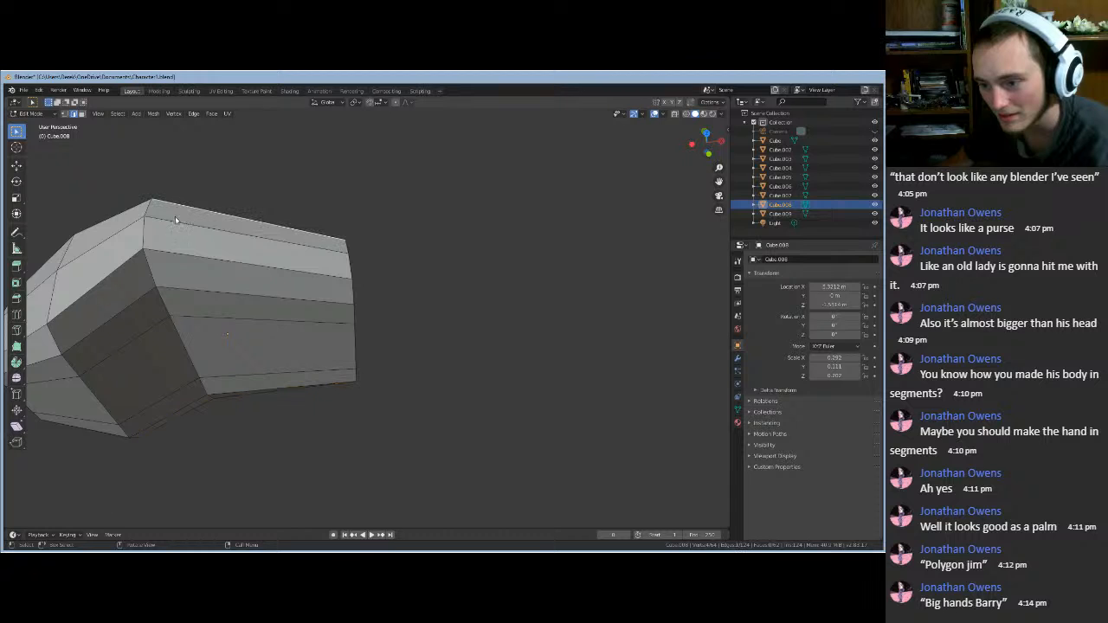
pyautogui.keyDown('alt'); pyautogui.keyDown('shift'); pyautogui.click(173, 222); pyautogui.keyUp('shift'); pyautogui.keyUp('alt')
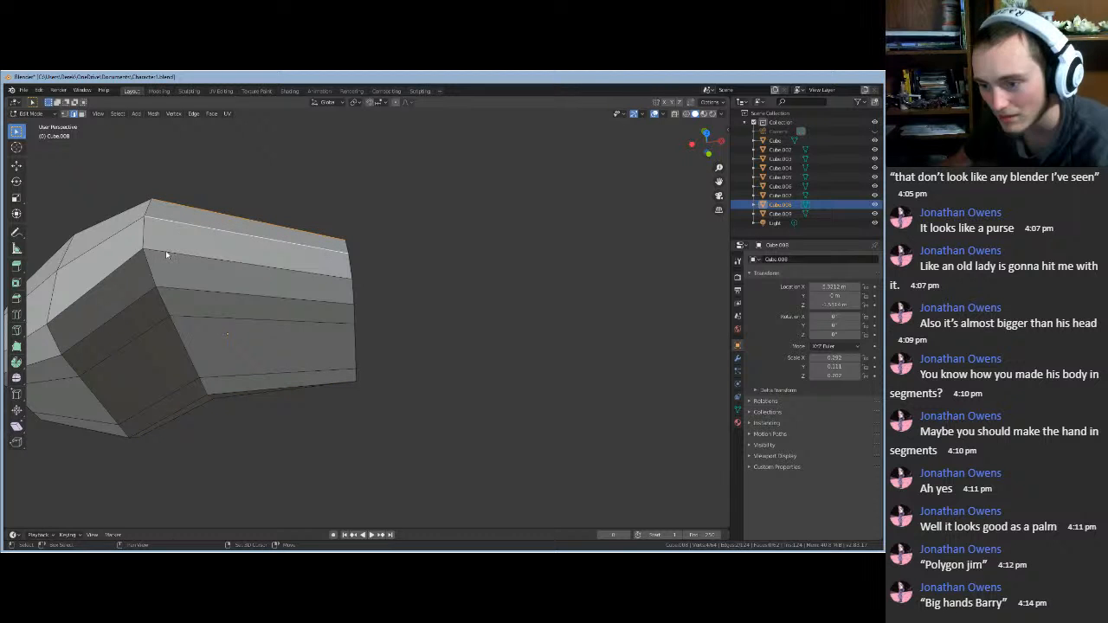
pyautogui.keyDown('shift'); pyautogui.click(166, 252); pyautogui.keyUp('shift')
pyautogui.click(168, 232)
pyautogui.click(148, 205)
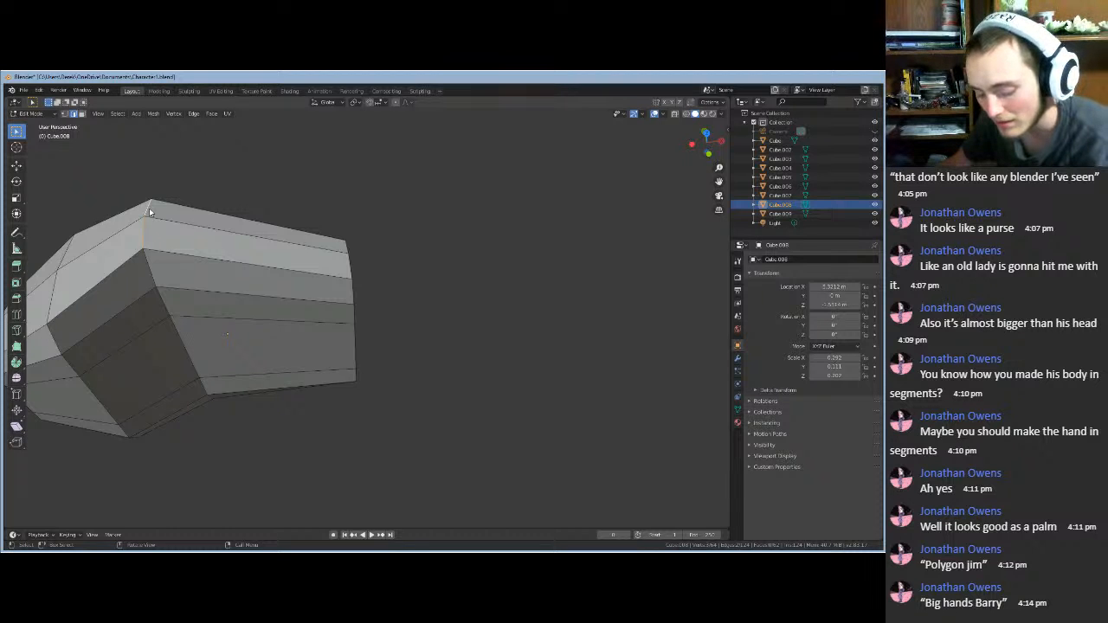
pyautogui.press('g')
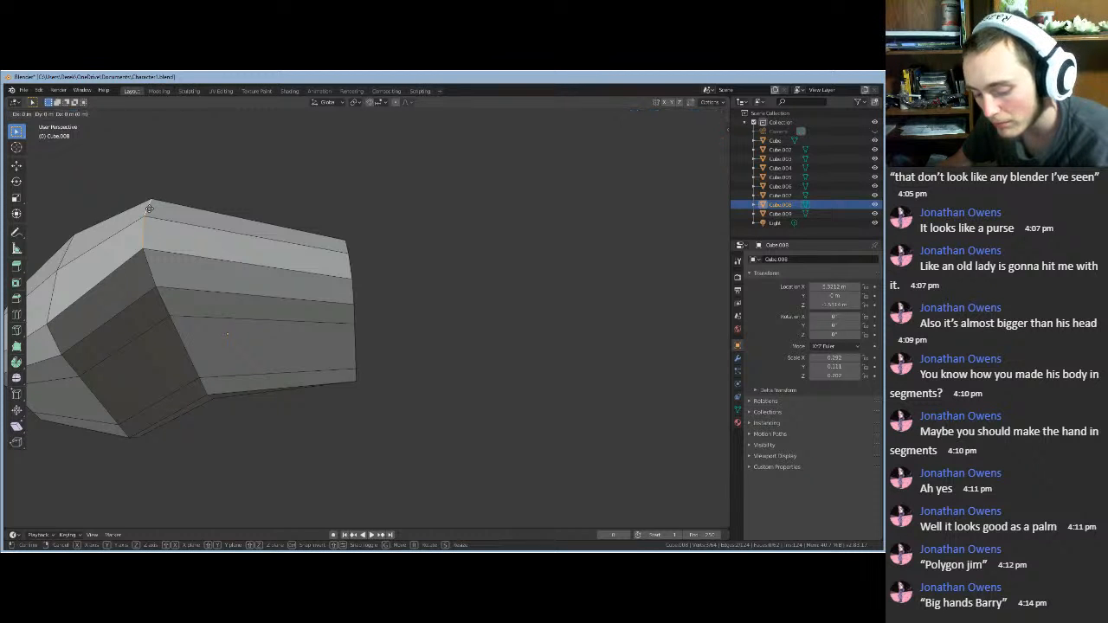
pyautogui.press('z')
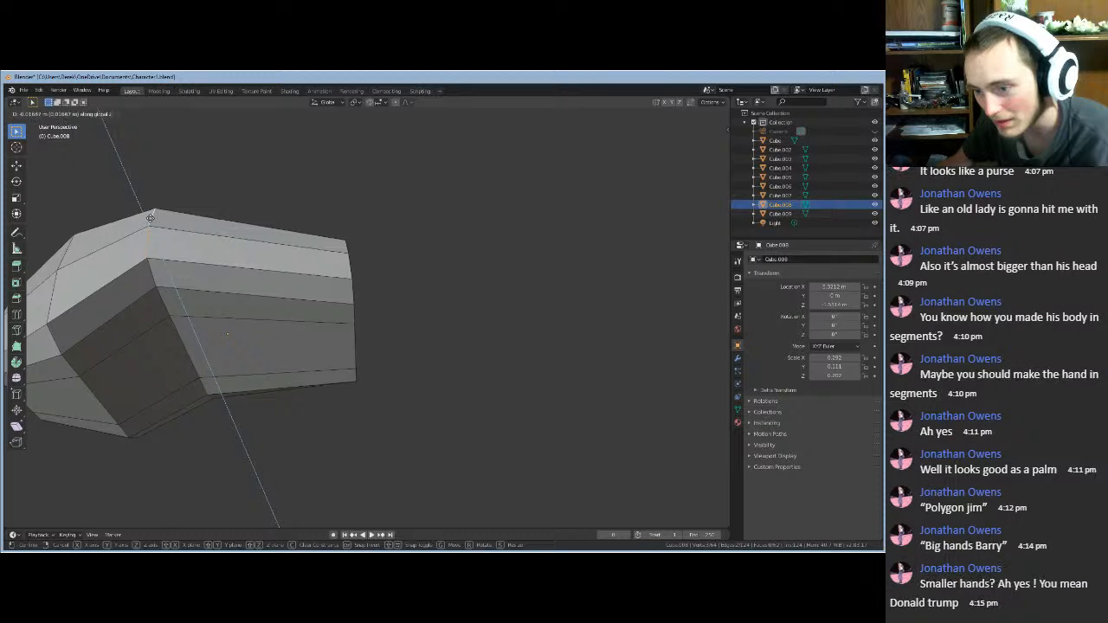
pyautogui.click(172, 186)
pyautogui.moveTo(172, 186); pyautogui.dragTo(180, 140, button='middle')
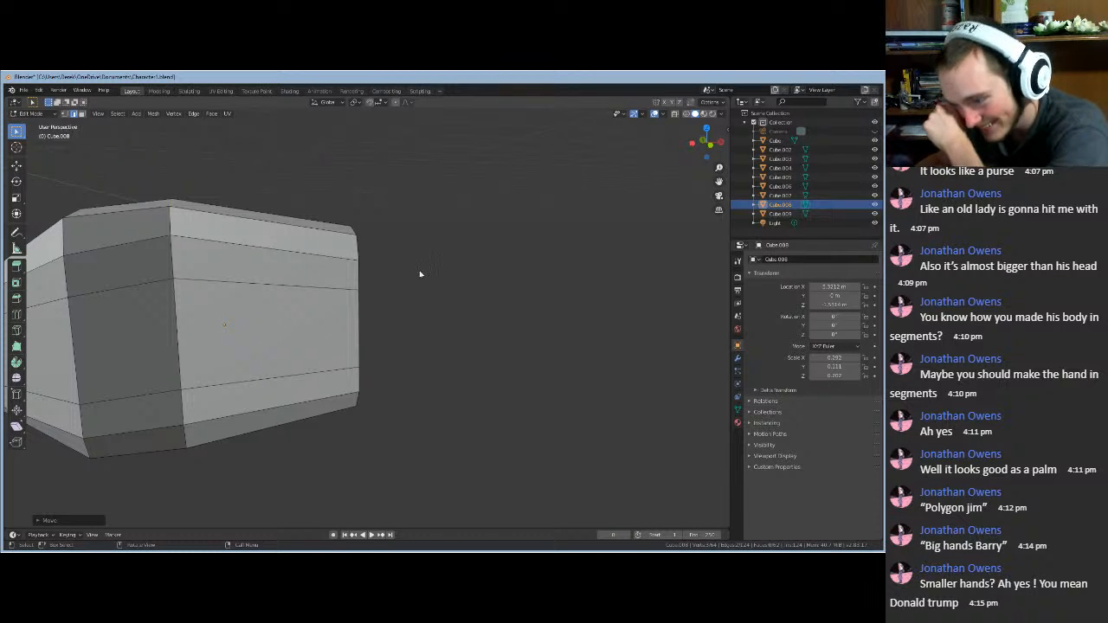
pyautogui.moveTo(421, 272); pyautogui.dragTo(377, 278, button='middle')
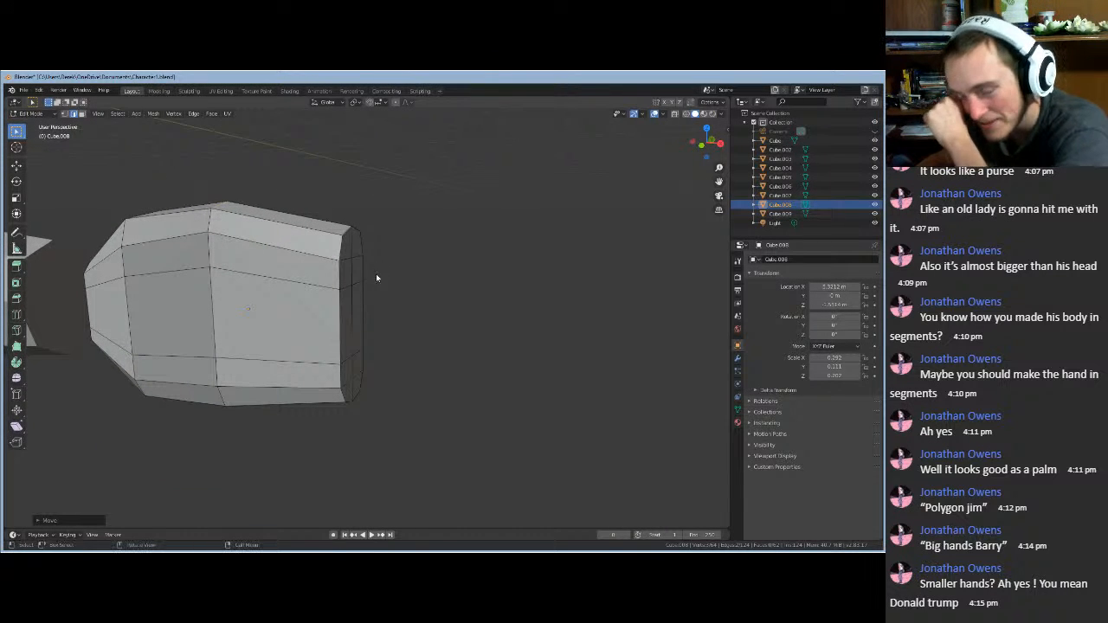
# - In face select mode, select the ten end faces of the hand block
pyautogui.click(82, 114)
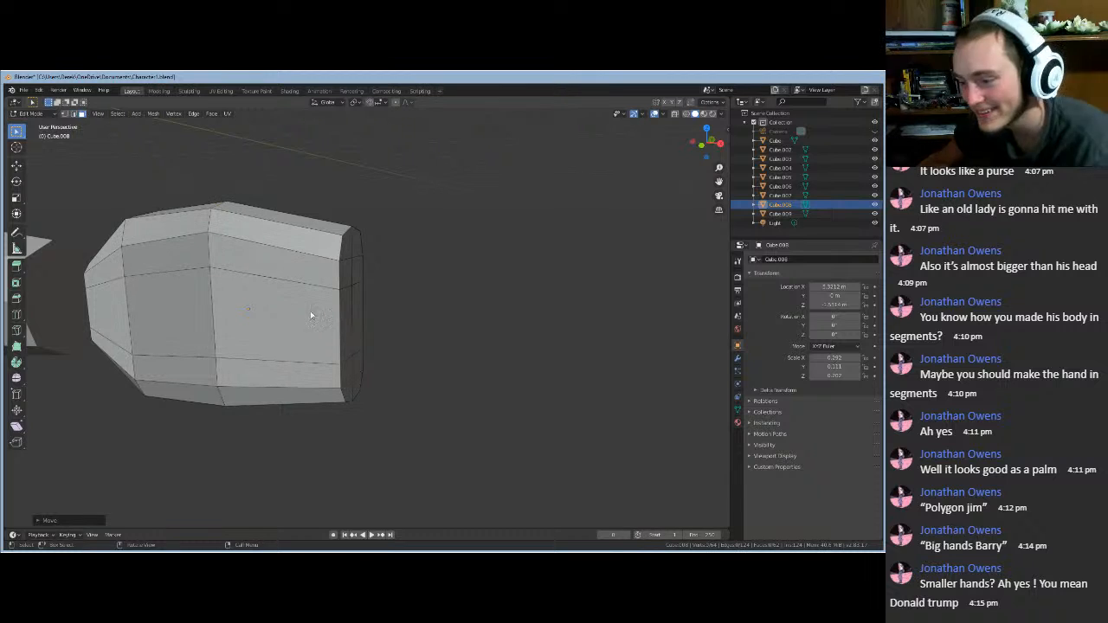
pyautogui.click(344, 317)
pyautogui.keyDown('shift'); pyautogui.click(345, 272); pyautogui.keyUp('shift')
pyautogui.keyDown('shift'); pyautogui.click(347, 247); pyautogui.keyUp('shift')
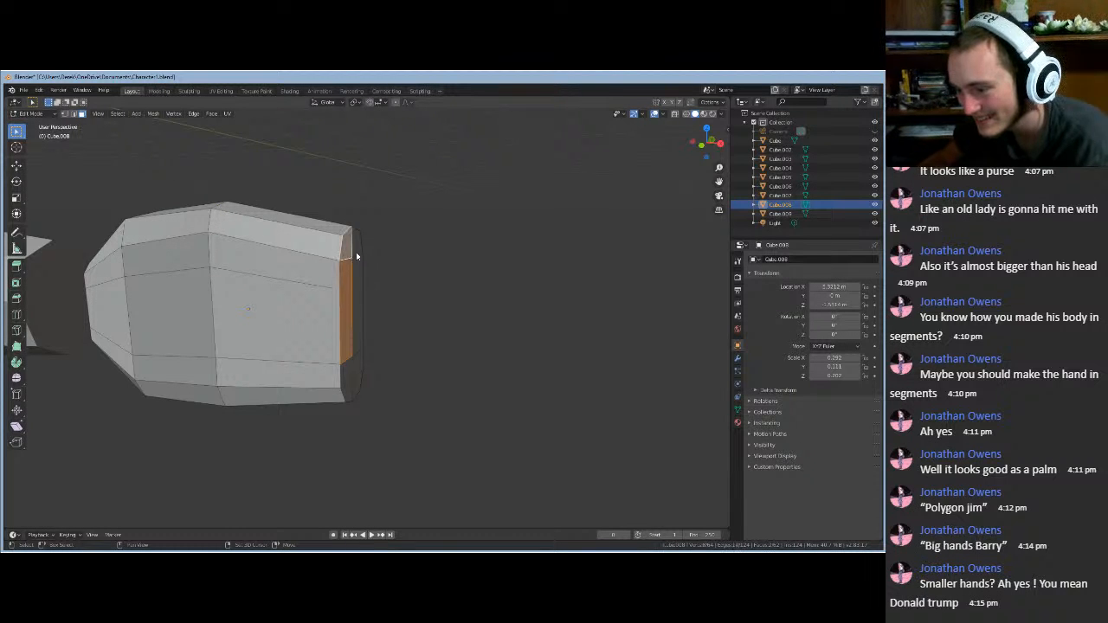
pyautogui.keyDown('shift'); pyautogui.click(356, 250); pyautogui.keyUp('shift')
pyautogui.keyDown('shift'); pyautogui.click(358, 279); pyautogui.keyUp('shift')
pyautogui.keyDown('shift'); pyautogui.click(359, 318); pyautogui.keyUp('shift')
pyautogui.keyDown('shift'); pyautogui.click(358, 369); pyautogui.keyUp('shift')
pyautogui.keyDown('shift'); pyautogui.click(356, 387); pyautogui.keyUp('shift')
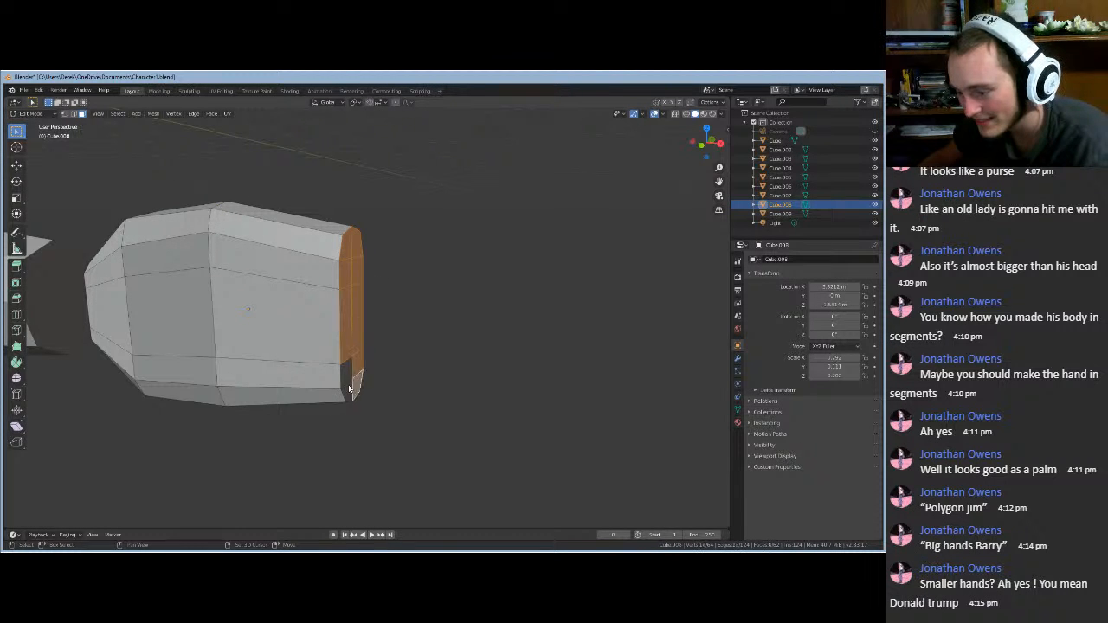
pyautogui.keyDown('shift'); pyautogui.click(348, 390); pyautogui.keyUp('shift')
pyautogui.keyDown('shift'); pyautogui.click(349, 376); pyautogui.keyUp('shift')
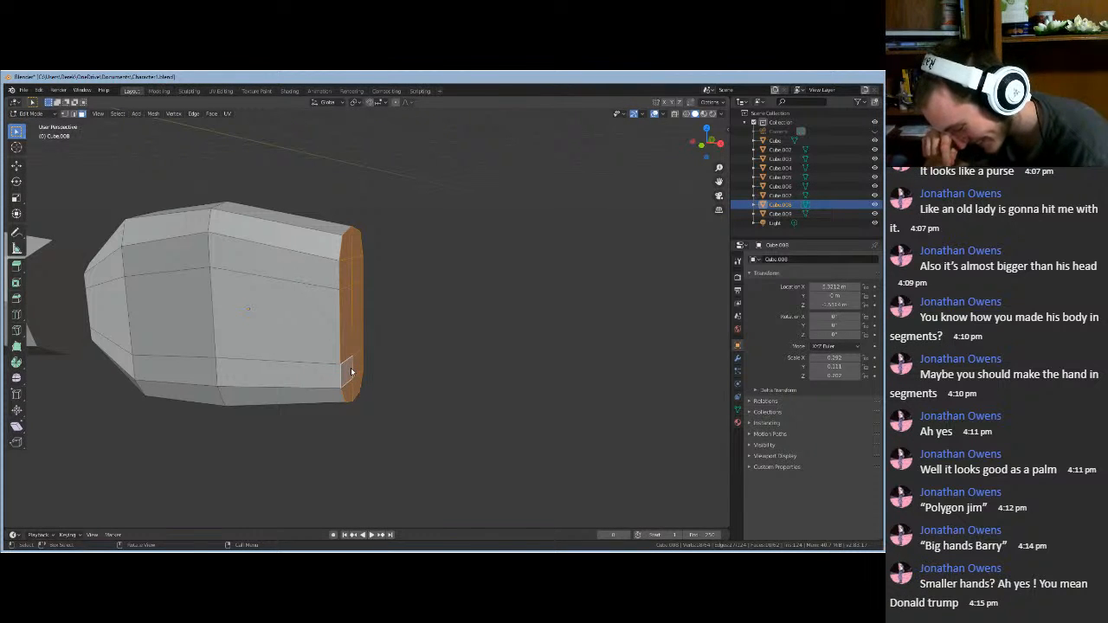
# - Slide the end faces along X, cancel the delete menu, and slide them along X again
pyautogui.press('g')
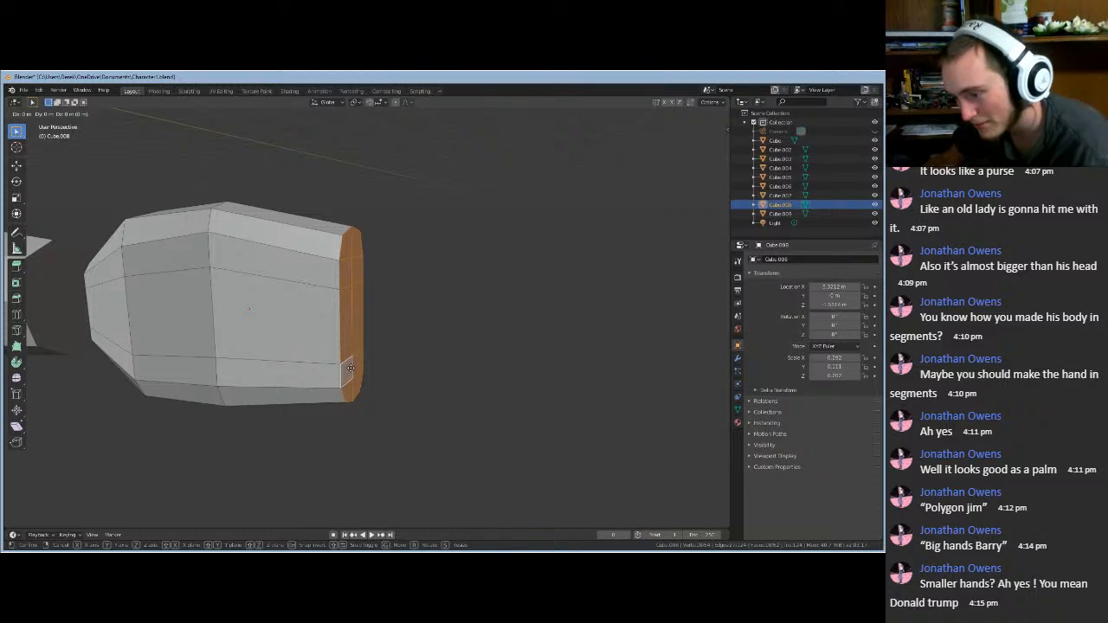
pyautogui.press('x')
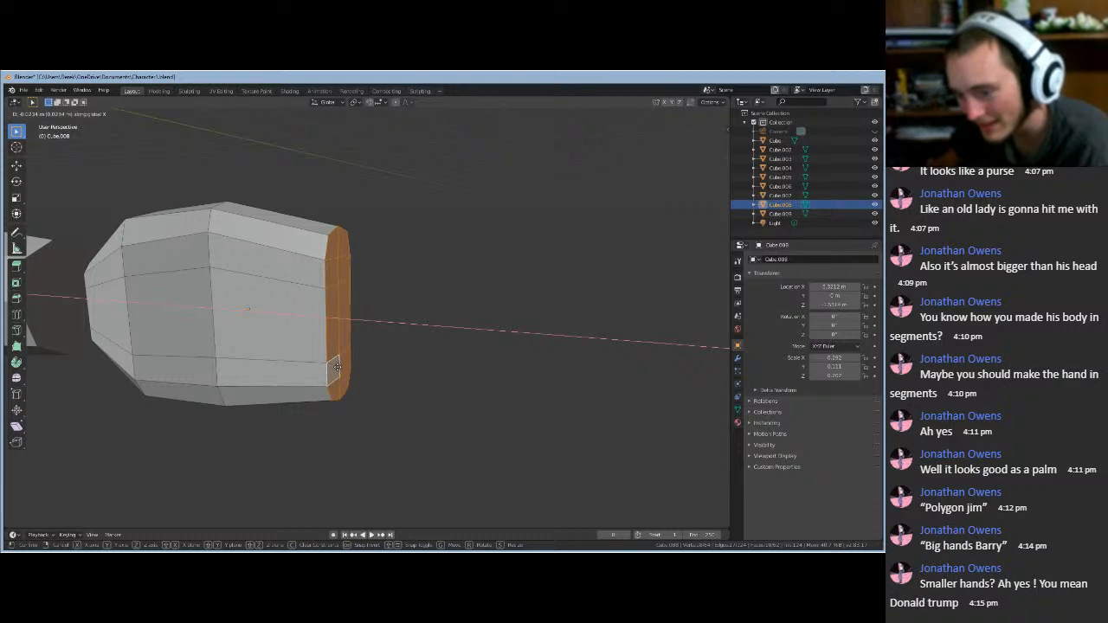
pyautogui.click(336, 369)
pyautogui.moveTo(400, 379)
pyautogui.mouseDown(button='middle')
pyautogui.moveTo(416, 365)
pyautogui.moveTo(379, 384)
pyautogui.mouseUp(button='middle')
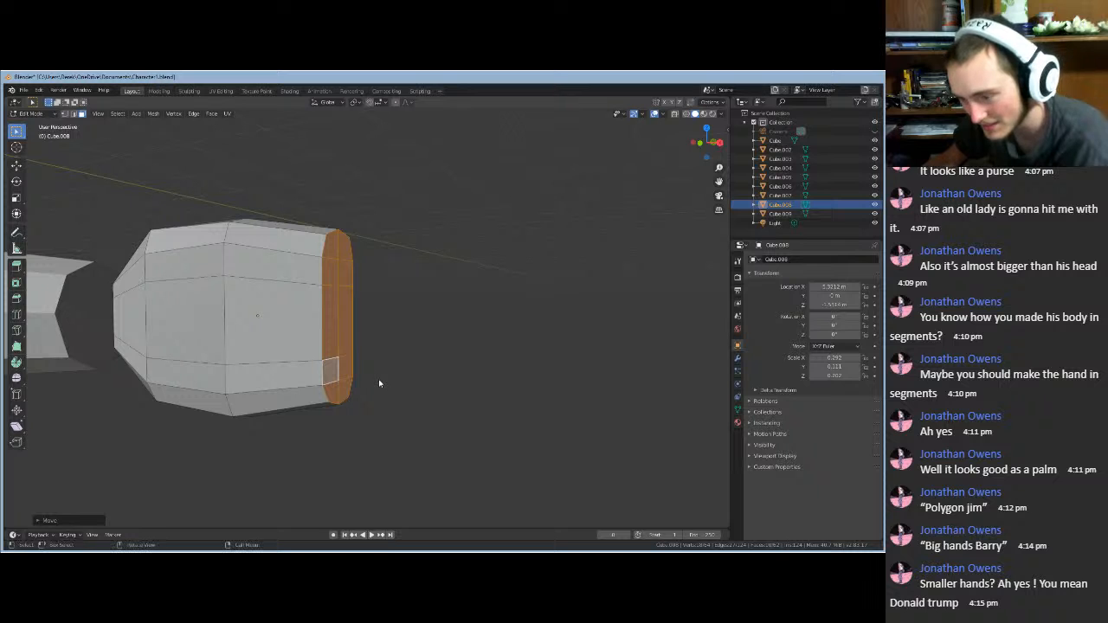
pyautogui.press('x')
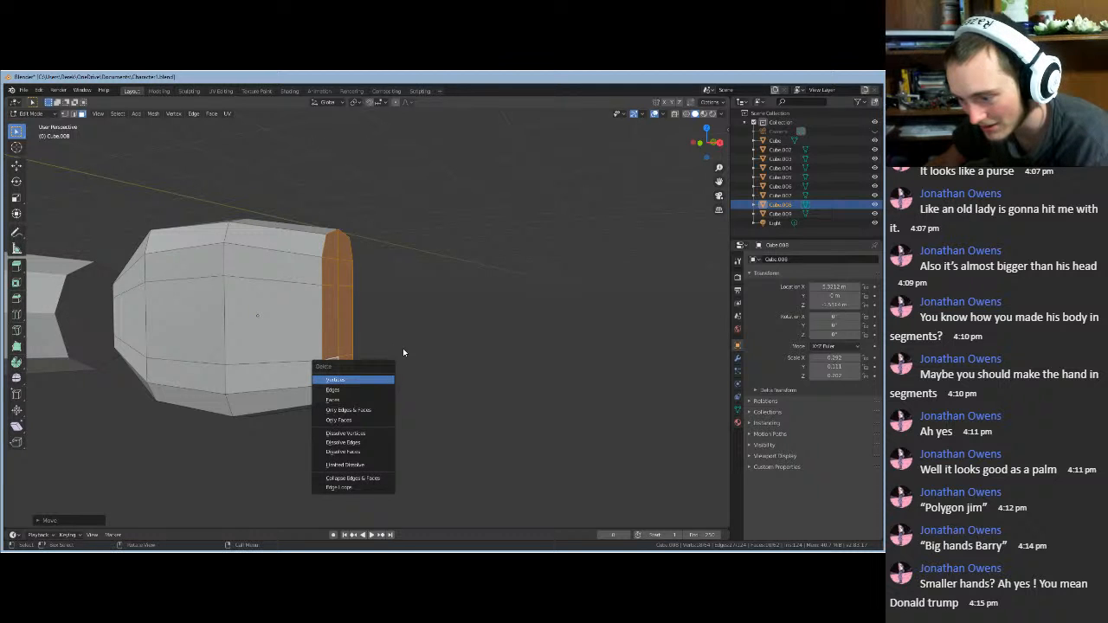
pyautogui.press('Escape')
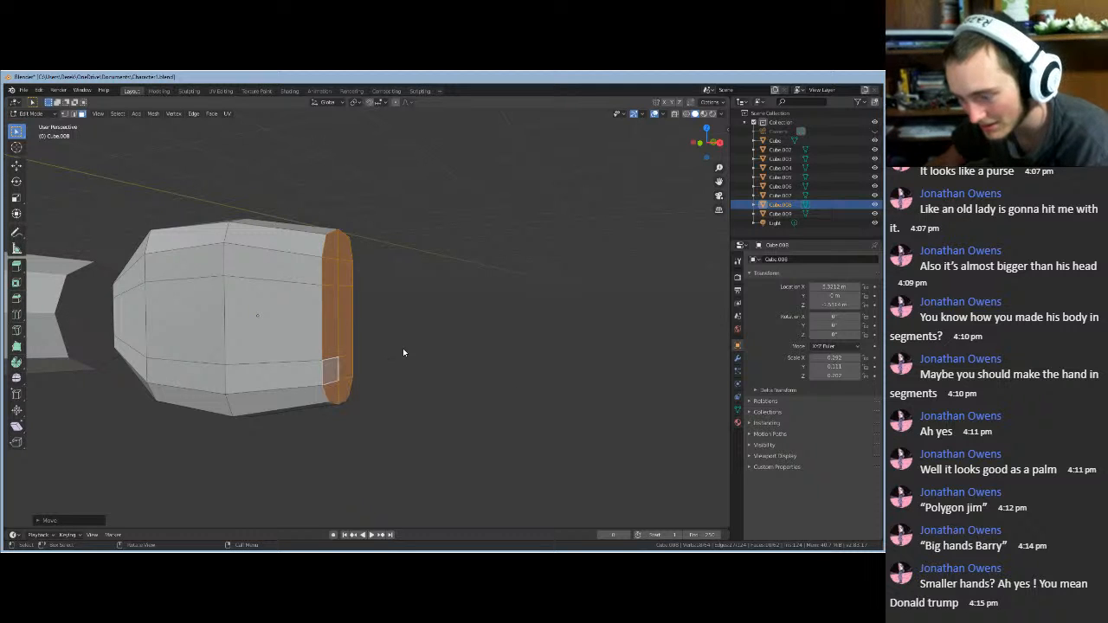
pyautogui.press('g')
pyautogui.press('x')
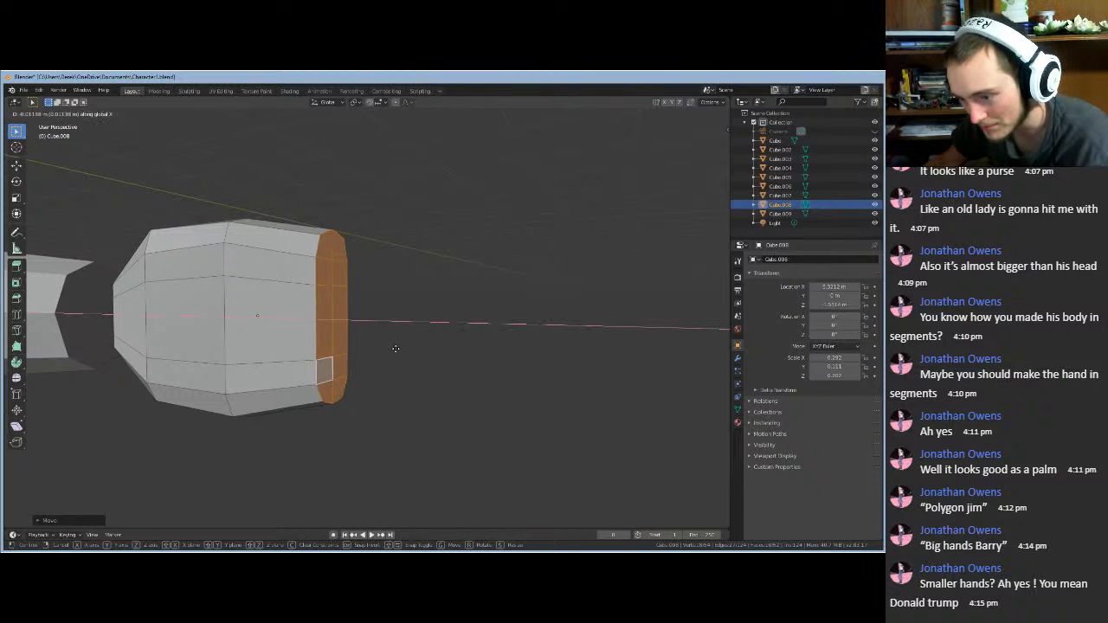
pyautogui.click(393, 352)
# - Make a final slide of the end faces along X, about 0.0066 m
pyautogui.scroll(3, 403, 350)
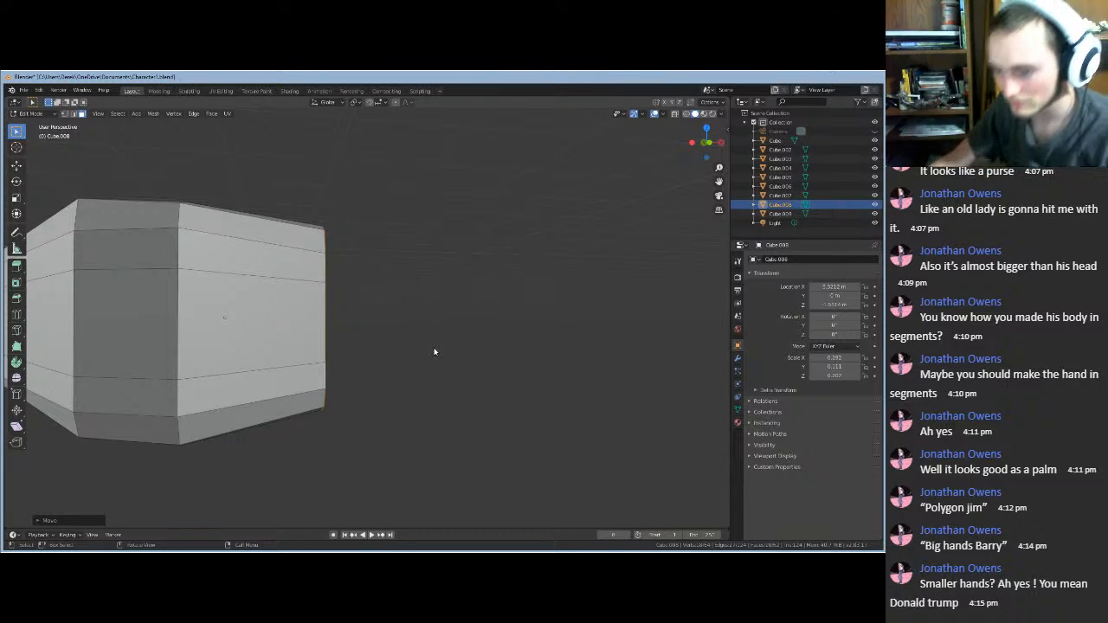
pyautogui.press('x')
pyautogui.press('Escape')
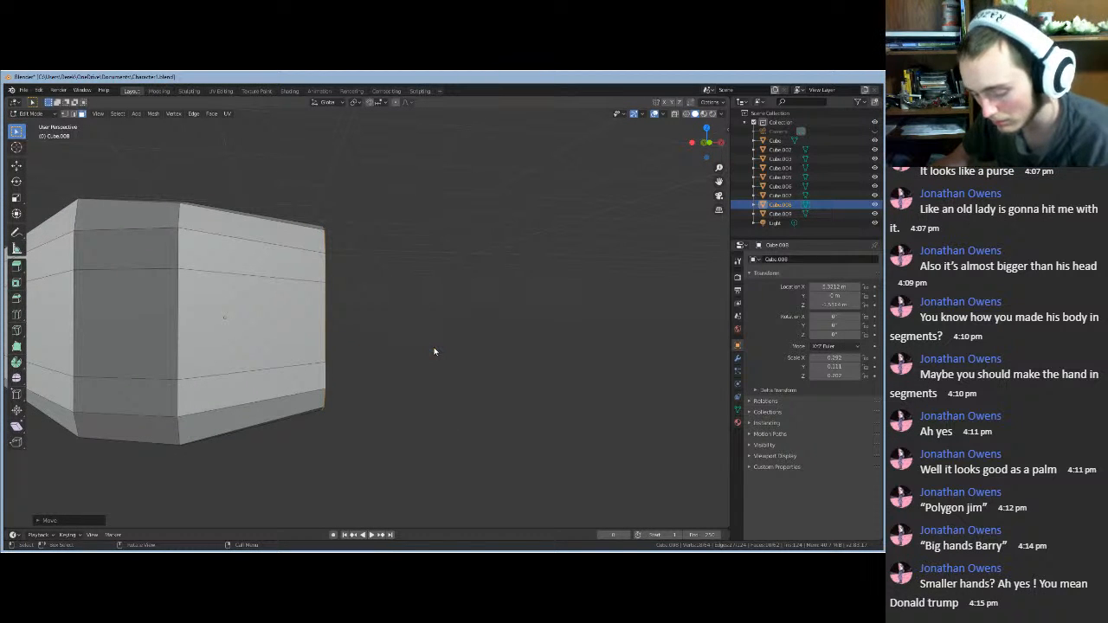
pyautogui.press('g')
pyautogui.press('x')
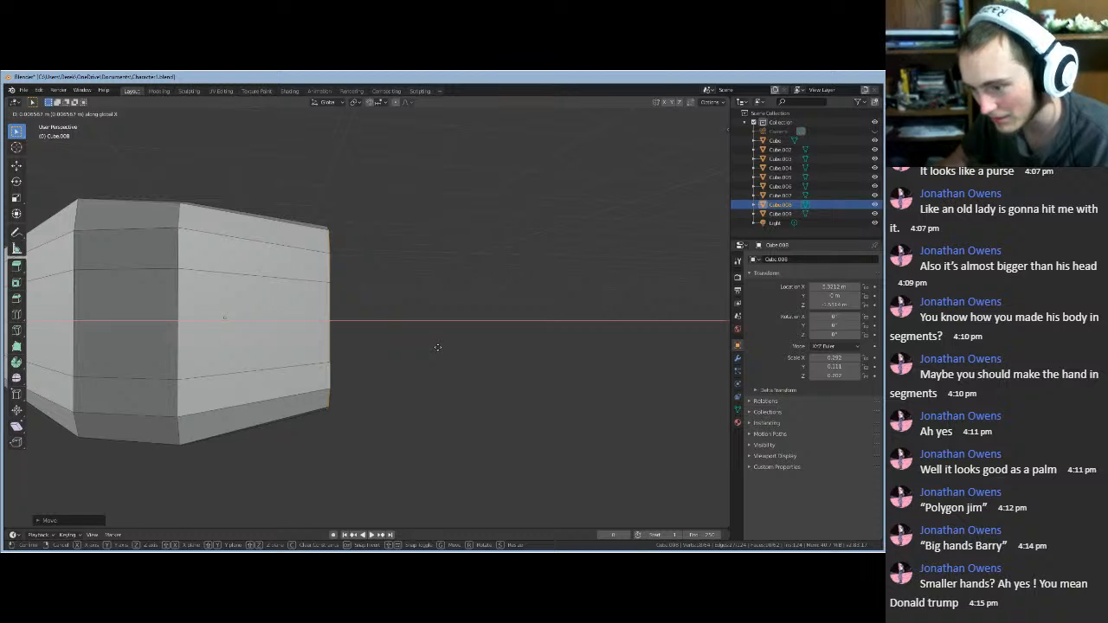
pyautogui.click(433, 352)
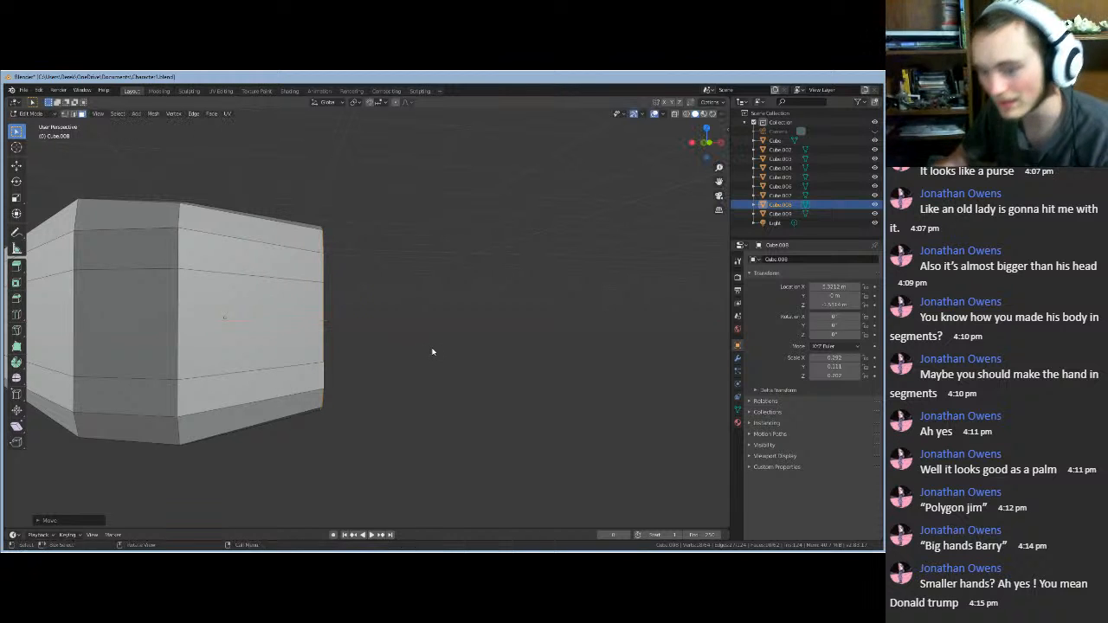
pyautogui.moveTo(433, 352); pyautogui.dragTo(364, 333, button='middle')
# - Switch to edge select and move one vertical hand edge along Y
pyautogui.click(515, 353)
pyautogui.scroll(3, 389, 367)
pyautogui.scroll(-3, 364, 333)
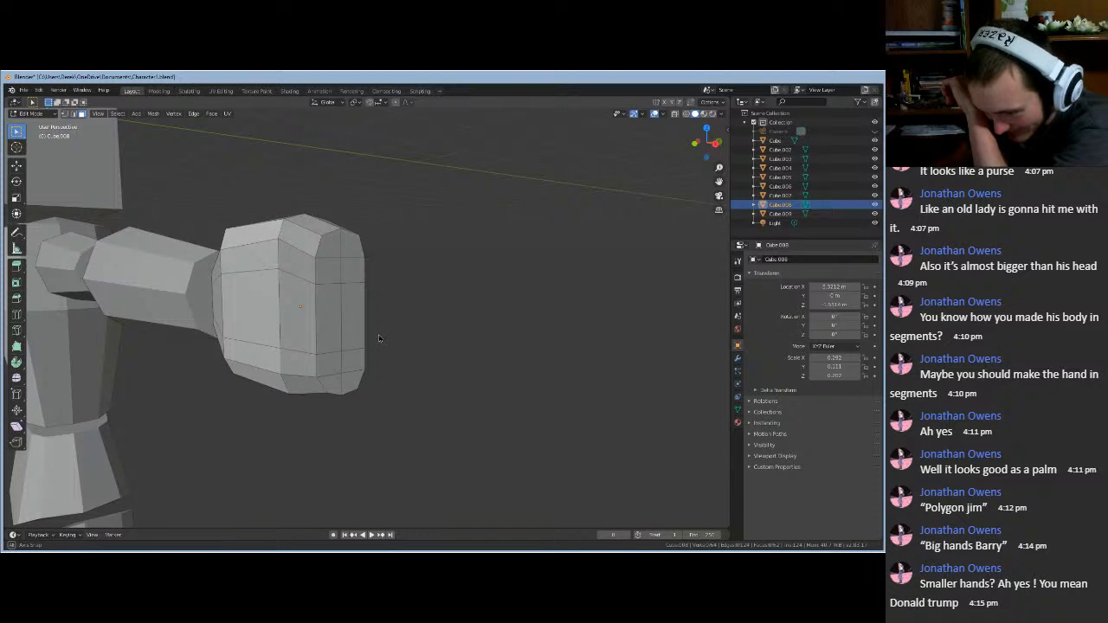
pyautogui.click(298, 317)
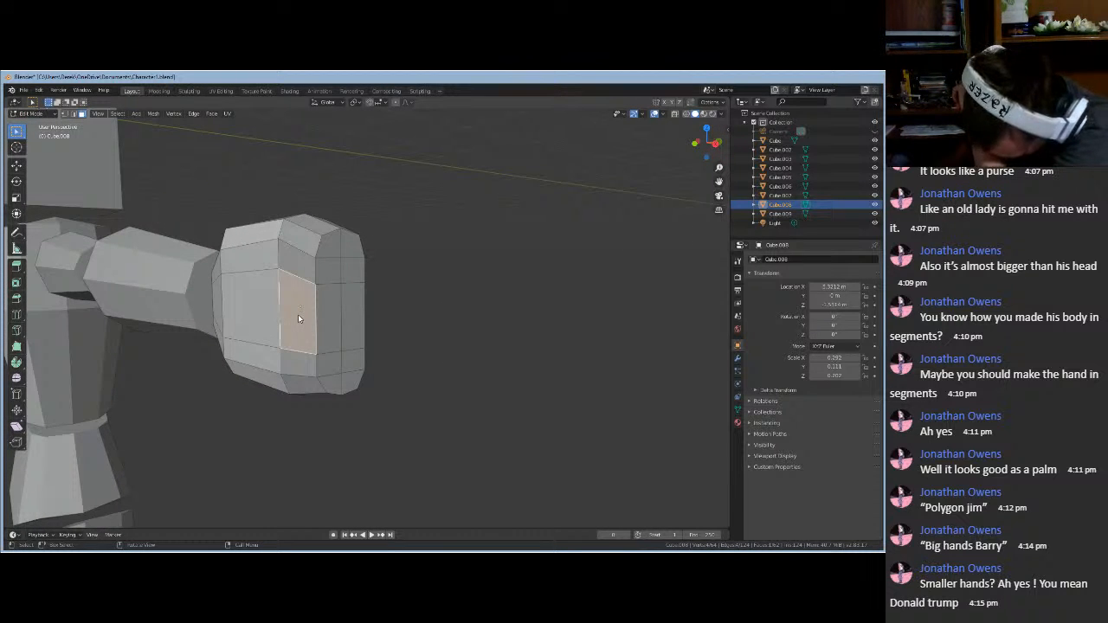
pyautogui.keyDown('shift'); pyautogui.click(294, 307); pyautogui.keyUp('shift')
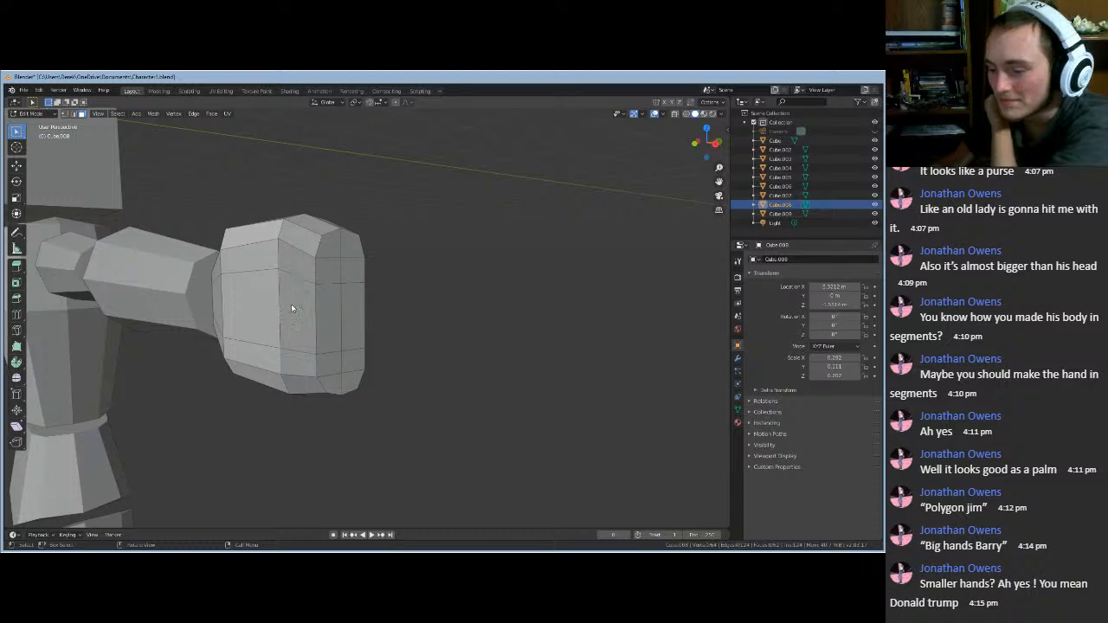
pyautogui.press('2')
pyautogui.click(279, 308)
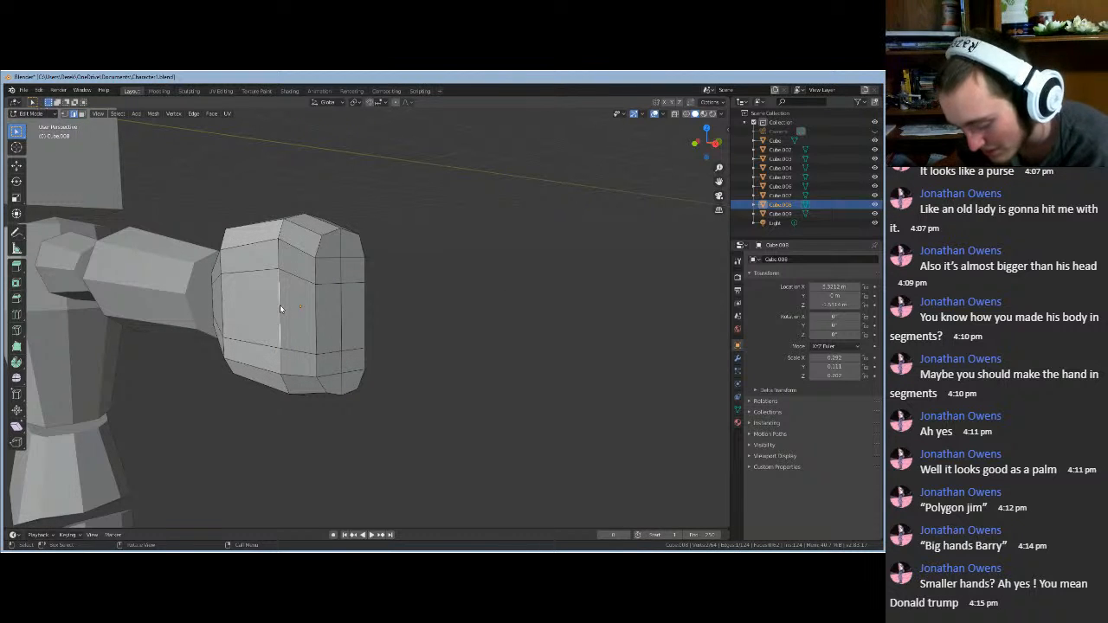
pyautogui.press('g')
pyautogui.press('x')
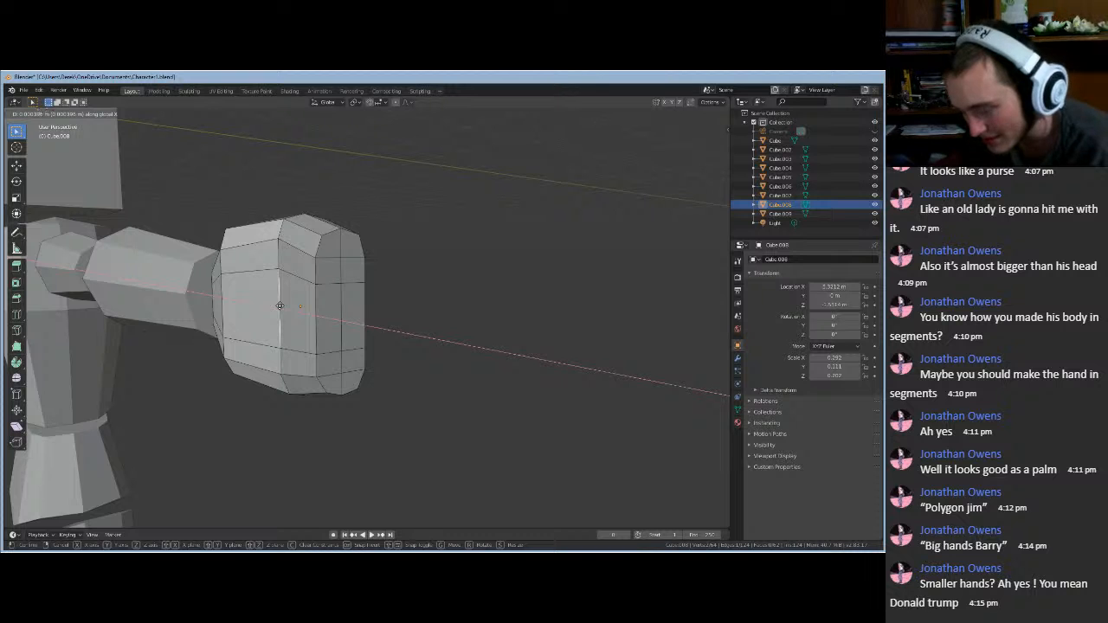
pyautogui.press('y')
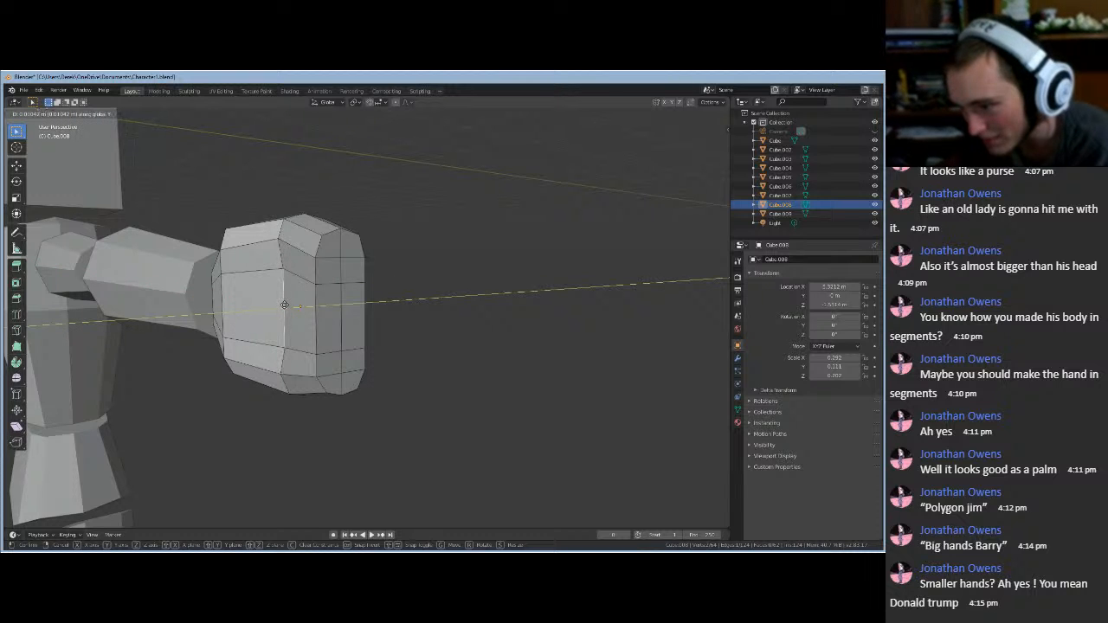
pyautogui.click(283, 304)
# - Move a second hand edge along Y, then orbit to a side view of the arm and hand
pyautogui.moveTo(283, 304); pyautogui.dragTo(306, 355, button='middle')
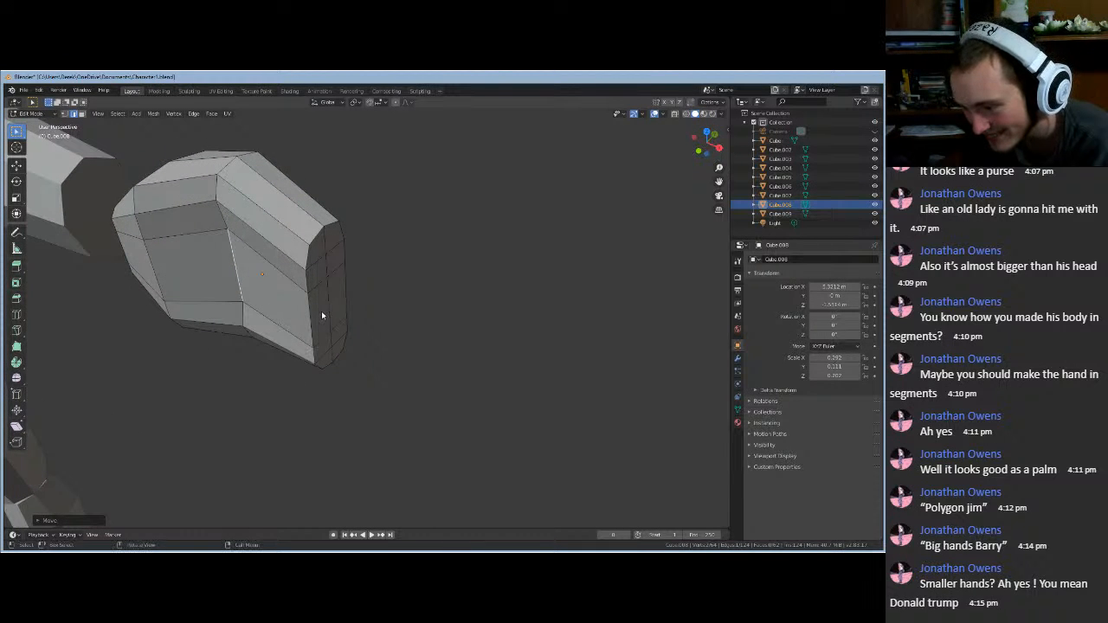
pyautogui.click(309, 318)
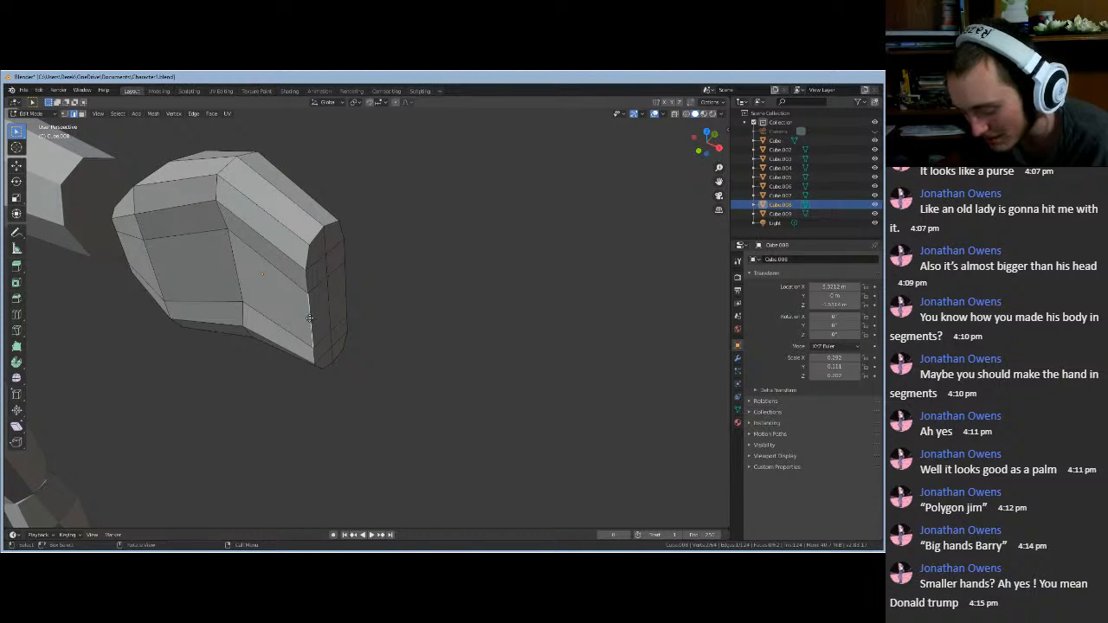
pyautogui.press('g')
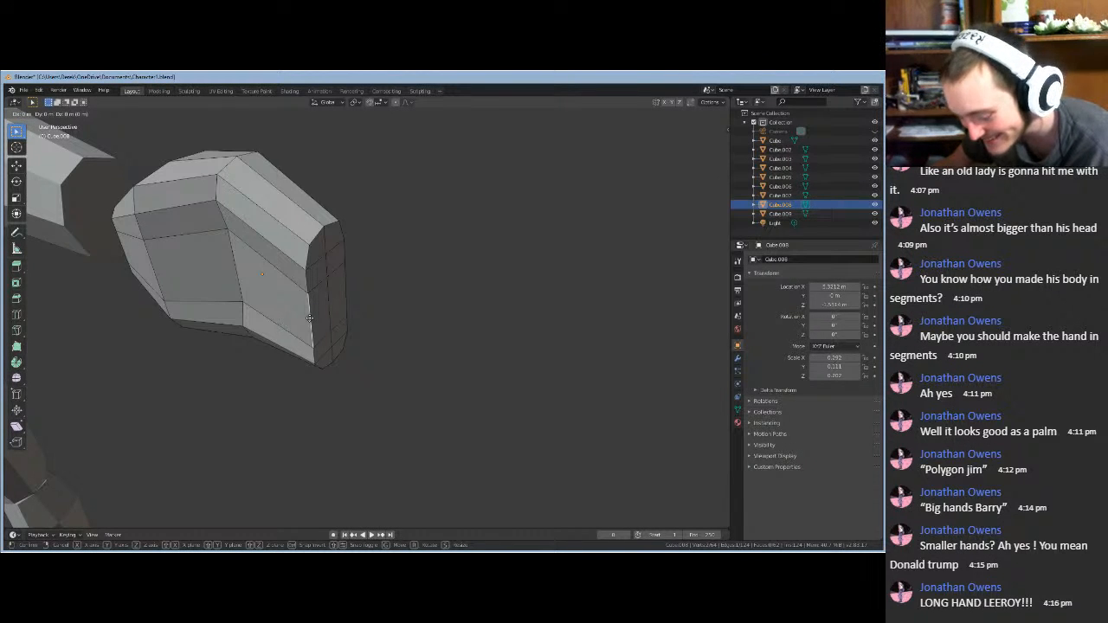
pyautogui.press('y')
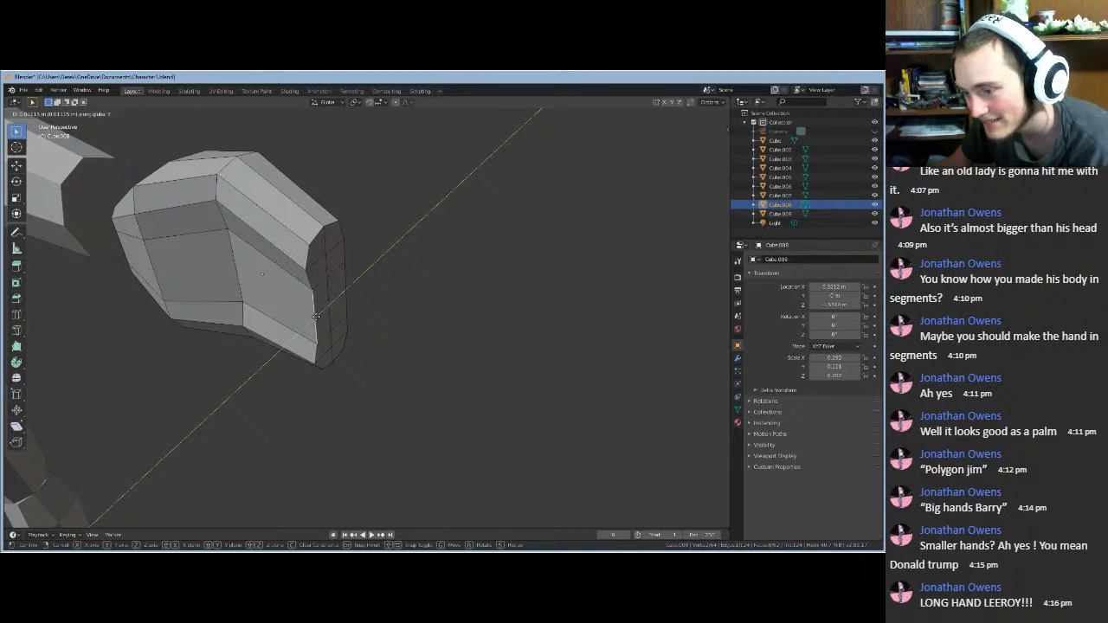
pyautogui.click(316, 317)
pyautogui.moveTo(317, 321); pyautogui.dragTo(271, 278, button='middle')
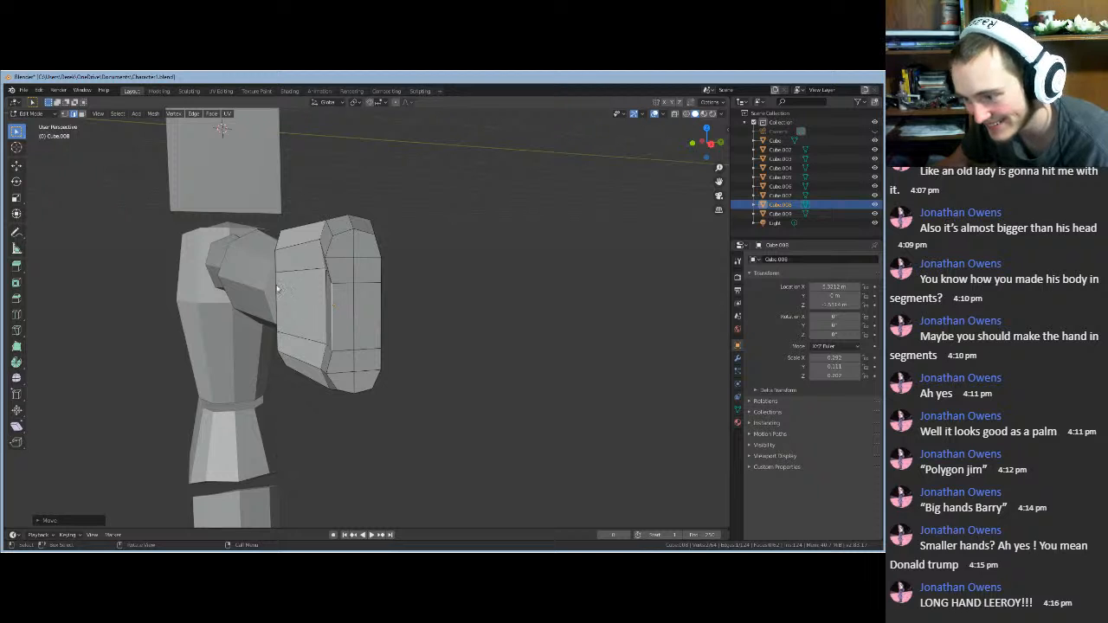
# - Shift two more side edges, including the left vertical edge, along Y, then zoom out to review
pyautogui.press('g')
pyautogui.press('y')
pyautogui.click(286, 293)
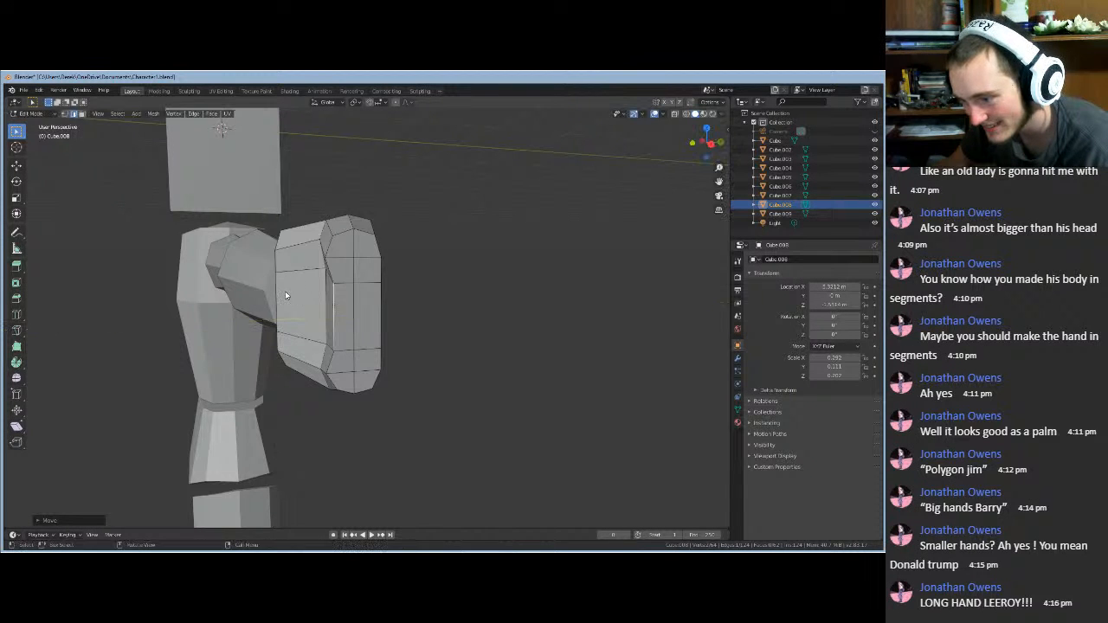
pyautogui.moveTo(308, 299); pyautogui.dragTo(187, 315, button='middle')
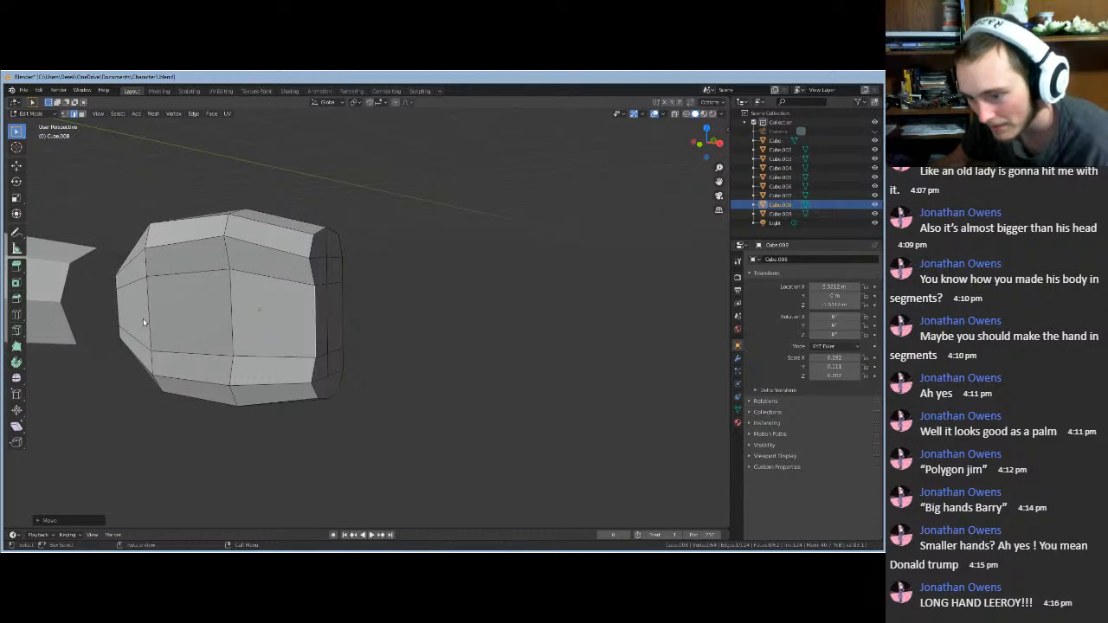
pyautogui.click(148, 322)
pyautogui.press('g')
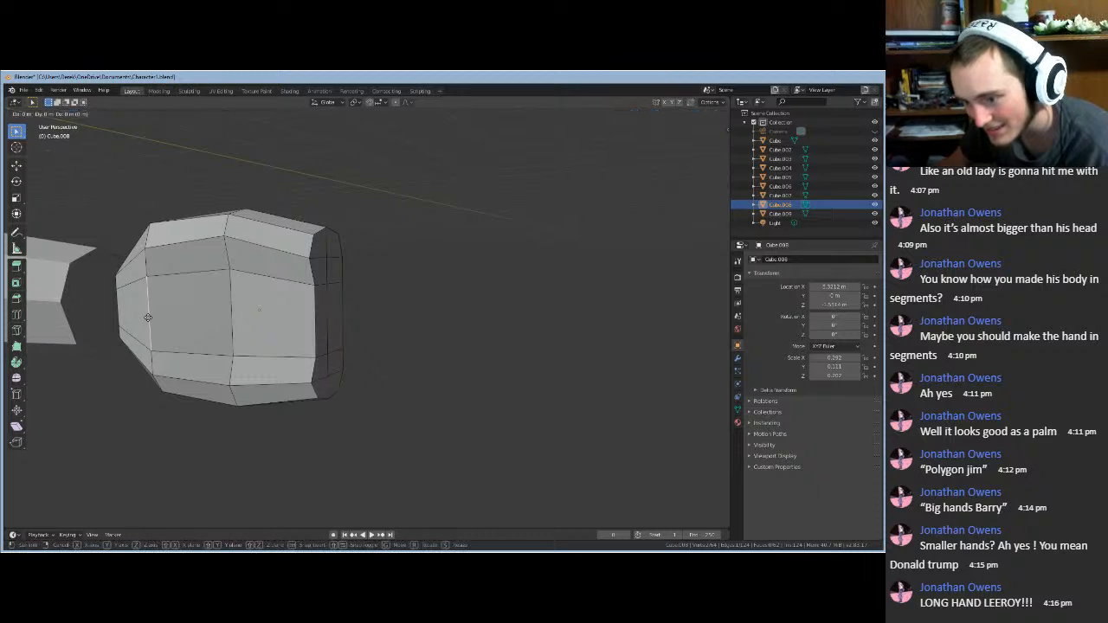
pyautogui.press('y')
pyautogui.click(151, 318)
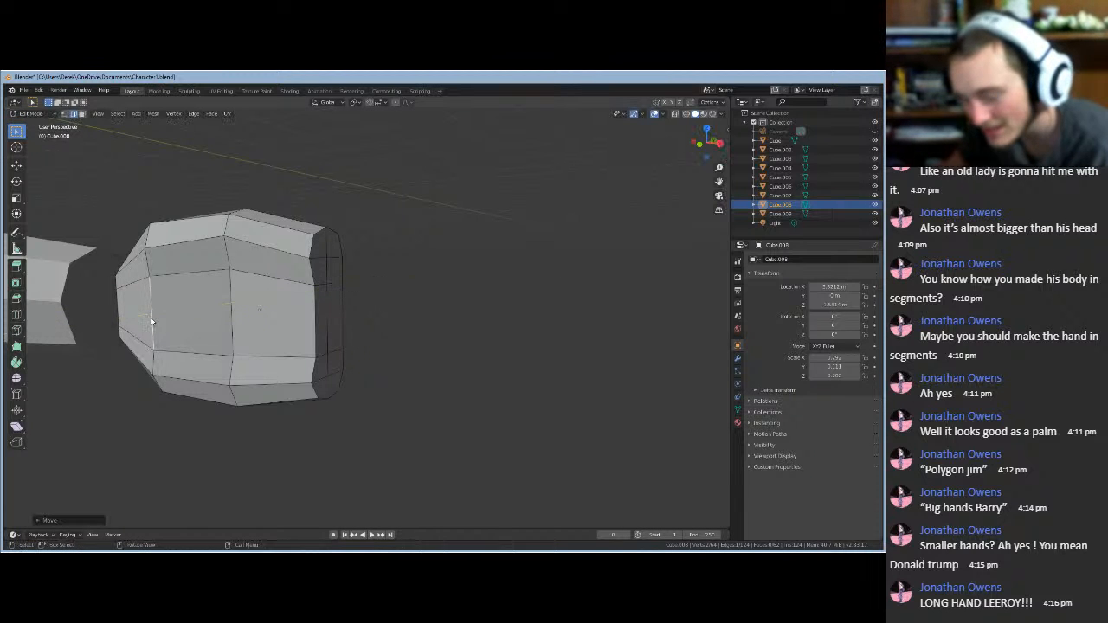
pyautogui.moveTo(143, 320)
pyautogui.mouseDown(button='middle')
pyautogui.moveTo(91, 322)
pyautogui.moveTo(149, 317)
pyautogui.mouseUp(button='middle')
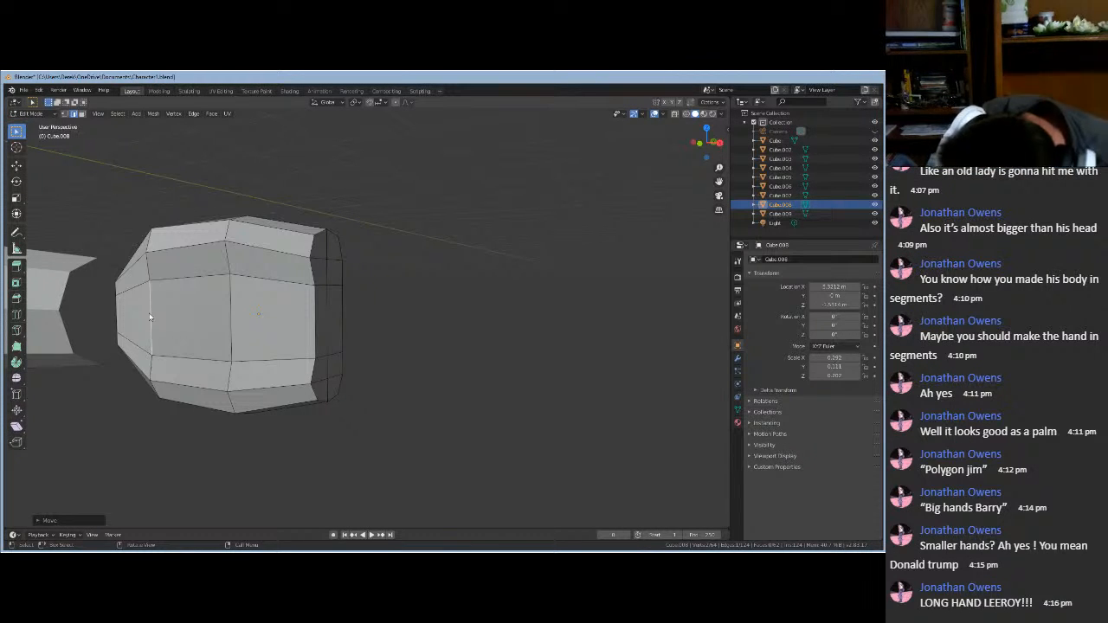
pyautogui.moveTo(242, 458); pyautogui.dragTo(279, 455, button='middle')
pyautogui.scroll(-6, 280, 453)
pyautogui.scroll(-4, 305, 432)
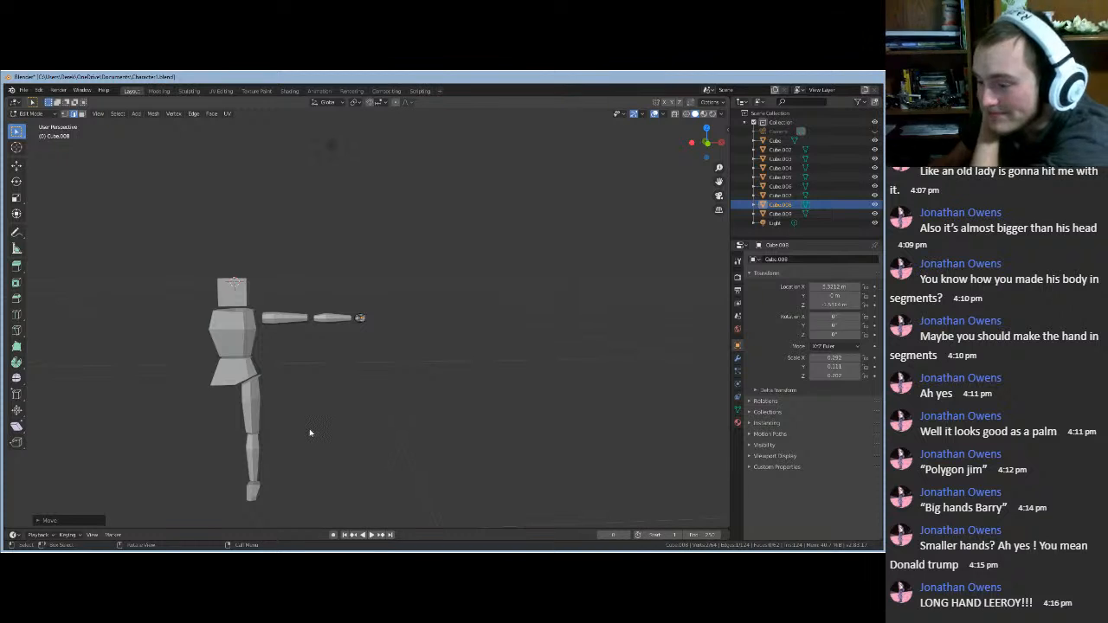
# - Frame the hand and move its two adjoining top edges along Z
pyautogui.press('KP_Decimal')
pyautogui.scroll(2, 310, 431)
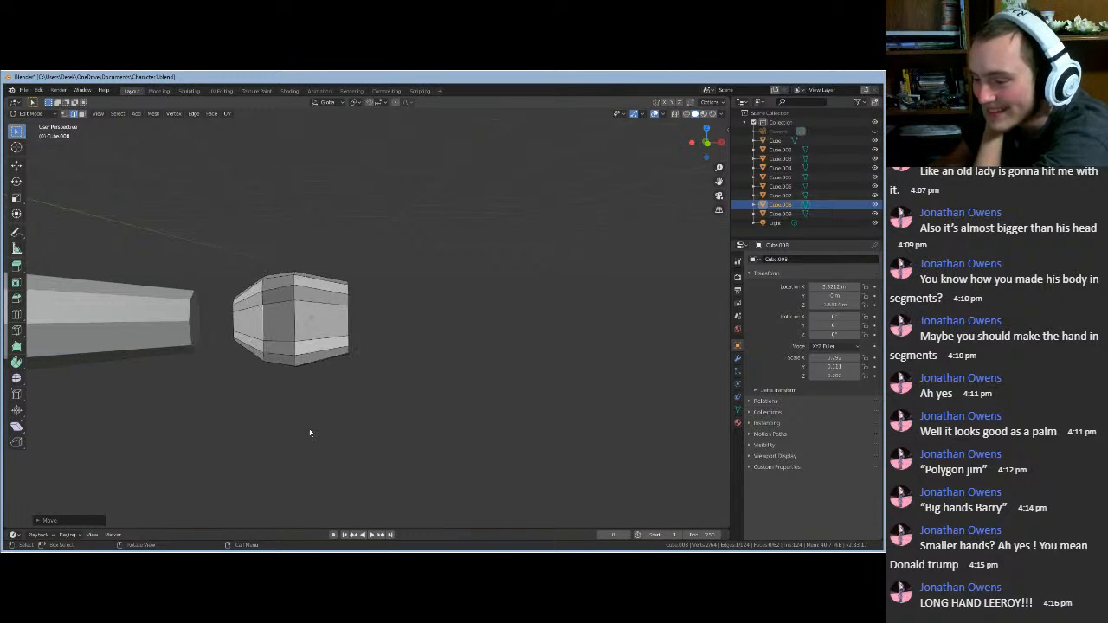
pyautogui.moveTo(422, 341); pyautogui.dragTo(350, 207, button='middle')
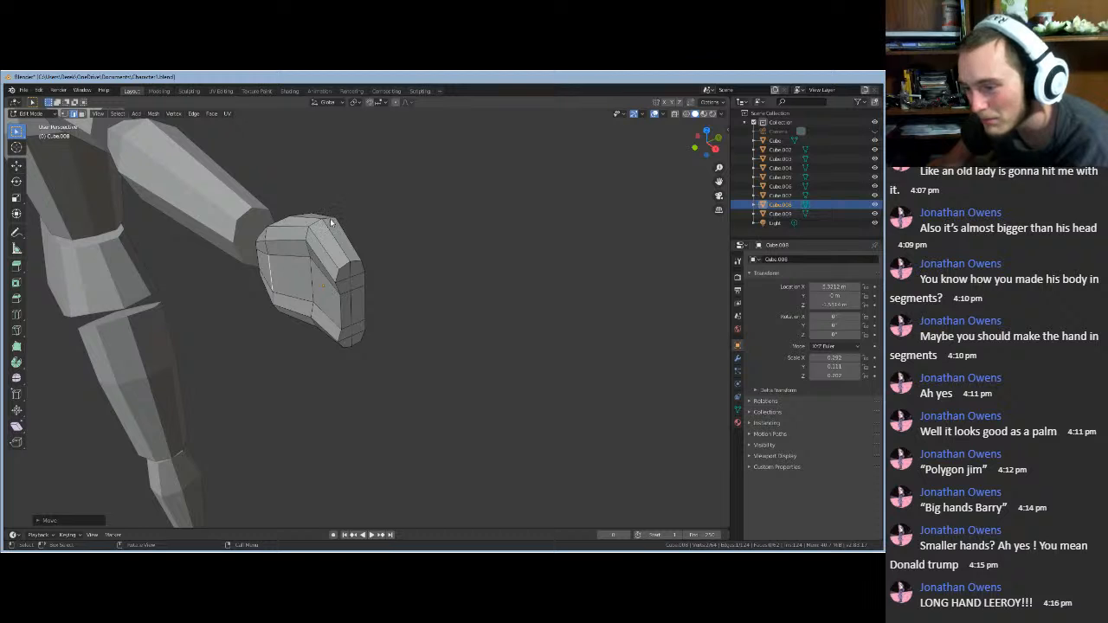
pyautogui.click(331, 219)
pyautogui.keyDown('shift'); pyautogui.click(315, 226); pyautogui.keyUp('shift')
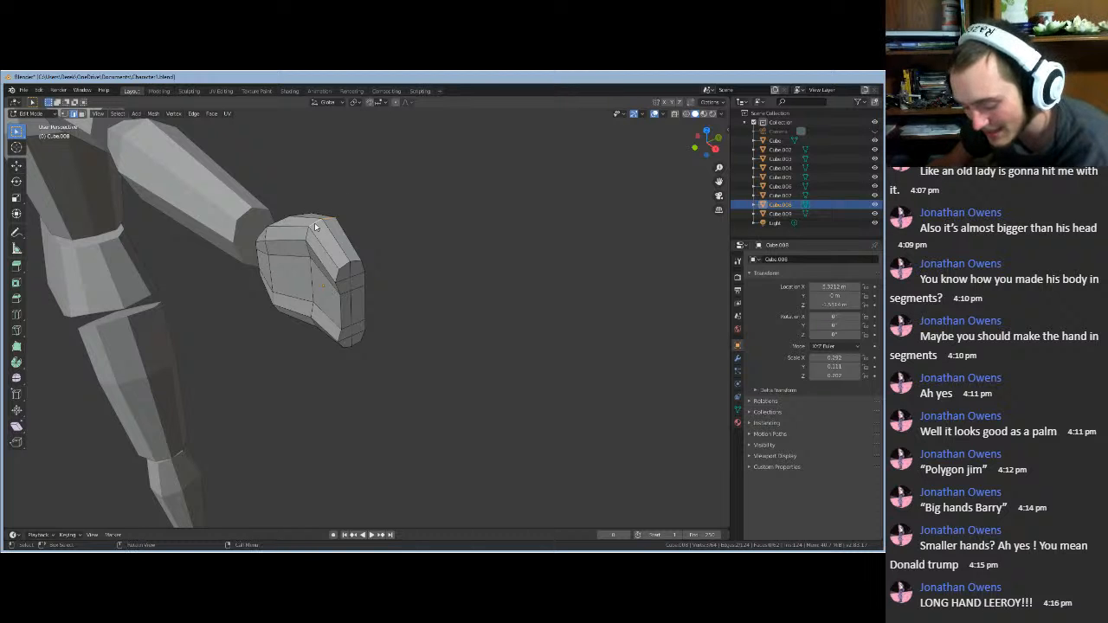
pyautogui.press('g')
pyautogui.press('z')
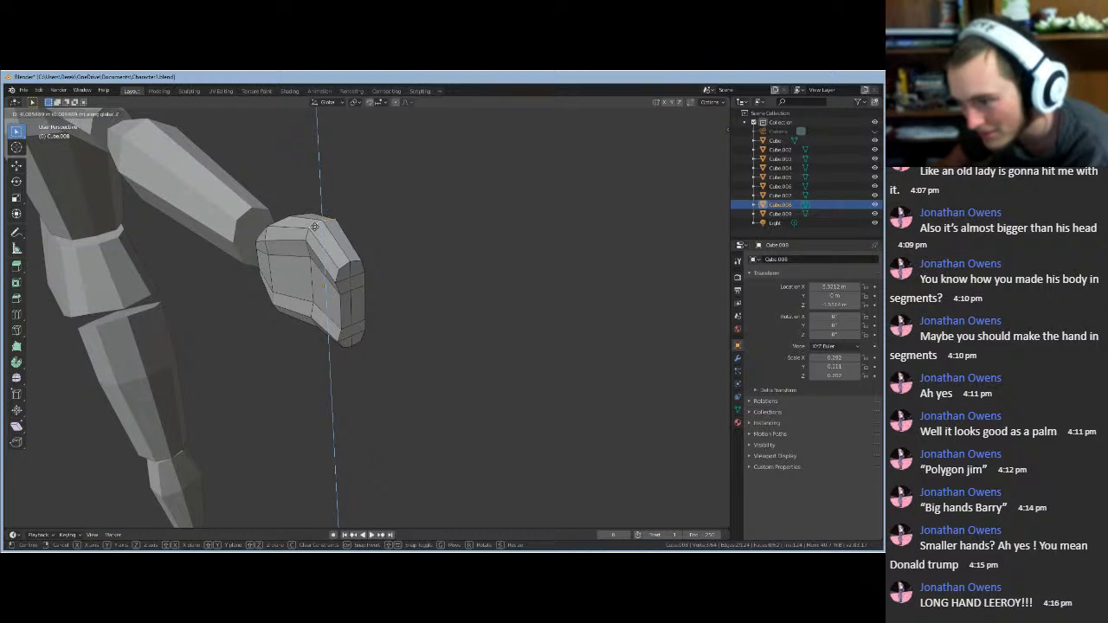
pyautogui.click(310, 232)
pyautogui.moveTo(305, 254); pyautogui.dragTo(351, 252, button='middle')
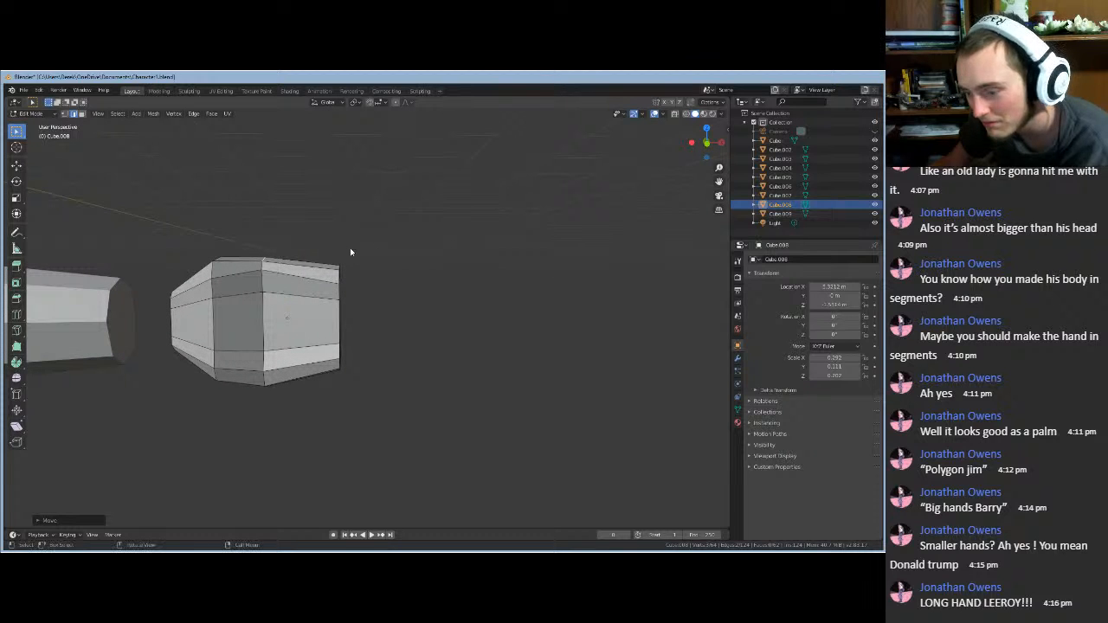
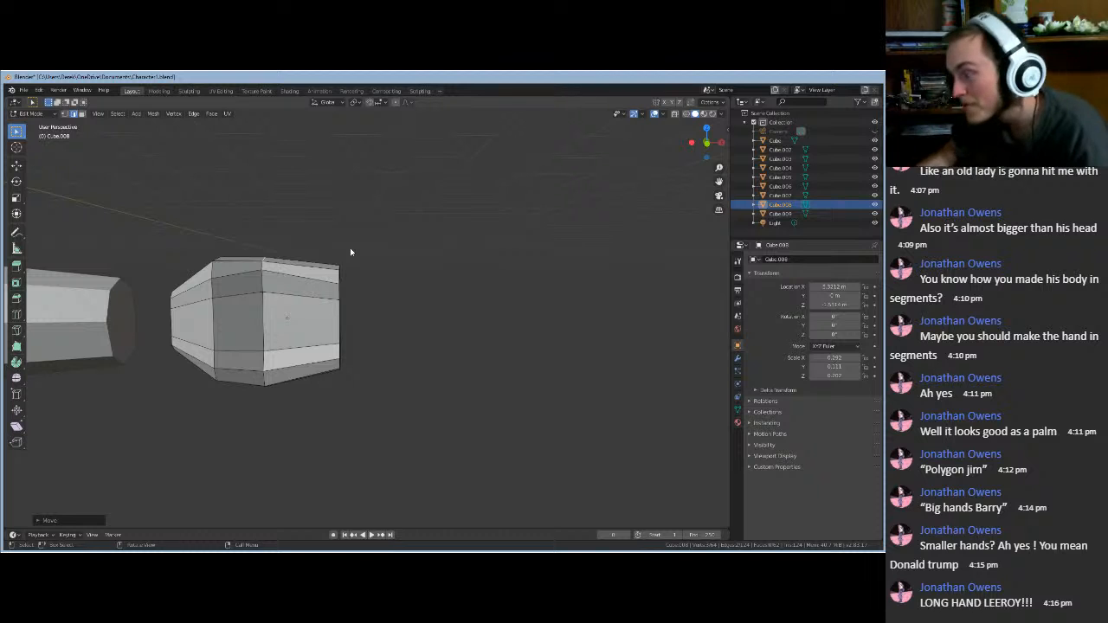
# - Clear the edge selection, leave Edit Mode and orbit to a new view of the hand
pyautogui.moveTo(379, 279); pyautogui.dragTo(390, 303, button='middle')
pyautogui.click(389, 303)
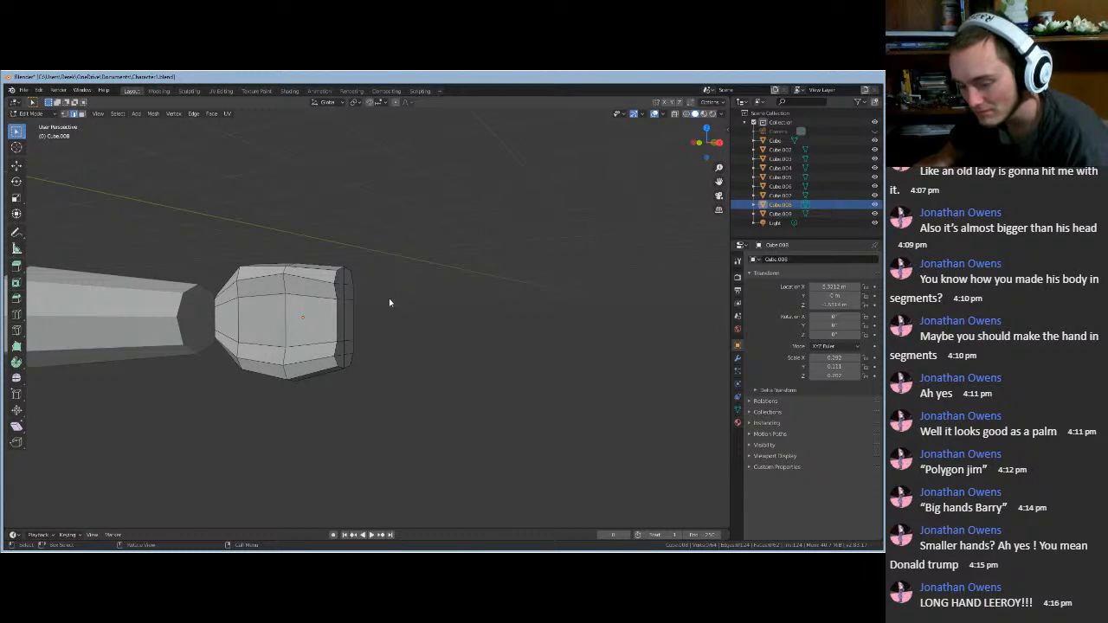
pyautogui.press('Tab')
pyautogui.click(389, 303)
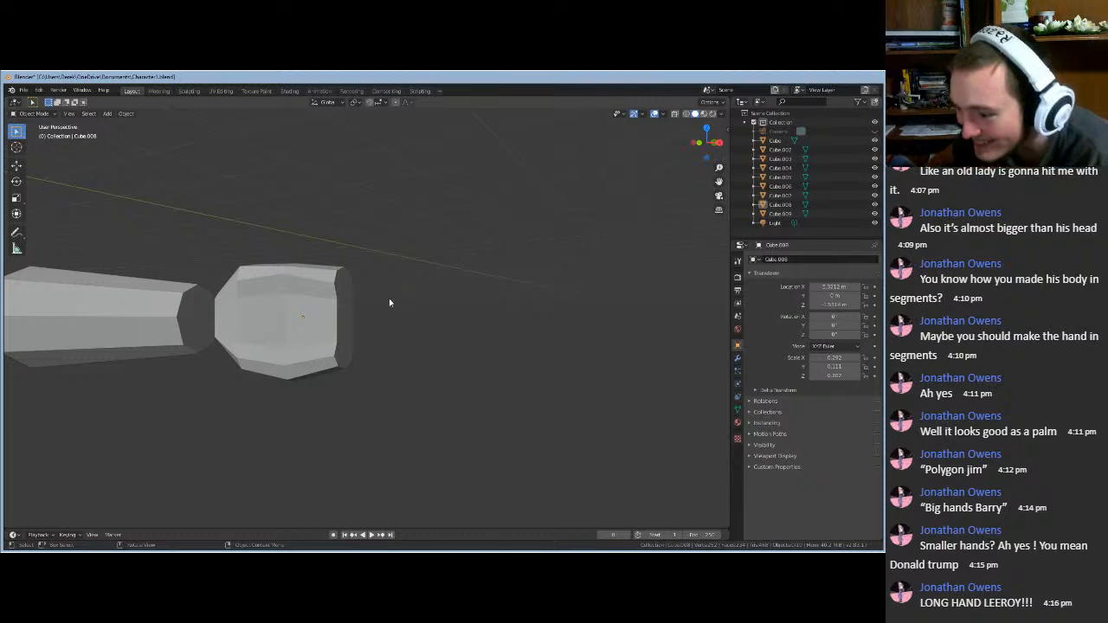
pyautogui.moveTo(389, 304); pyautogui.dragTo(430, 302, button='middle')
# - Raise one top vertex of the hand block (Cube.008) along Z, then return to Object Mode
pyautogui.click(305, 323)
pyautogui.press('Tab')
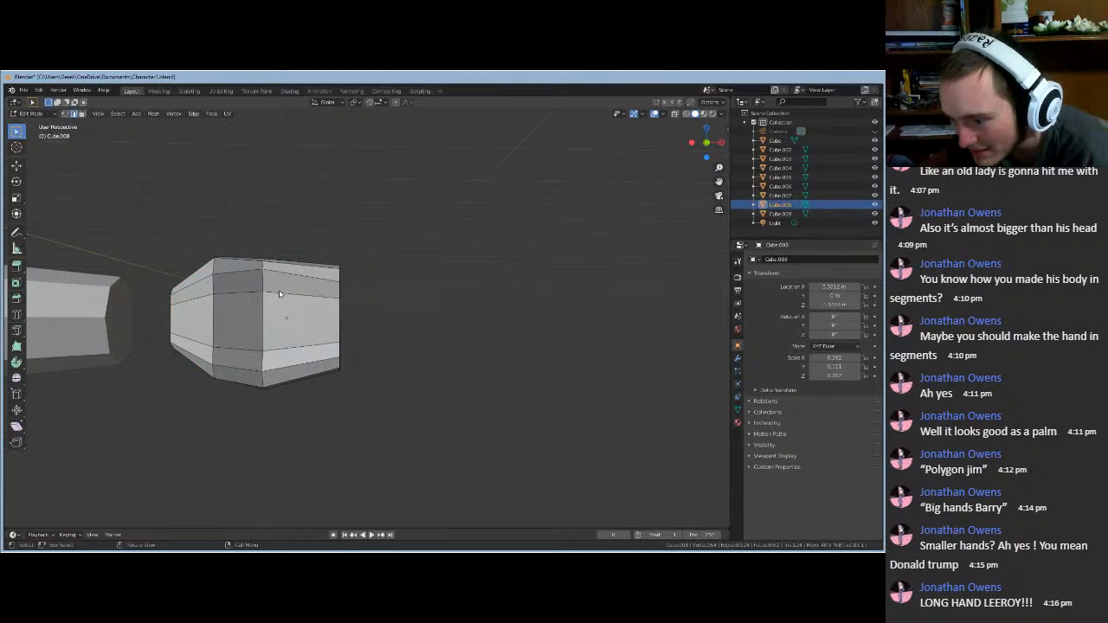
pyautogui.click(65, 115)
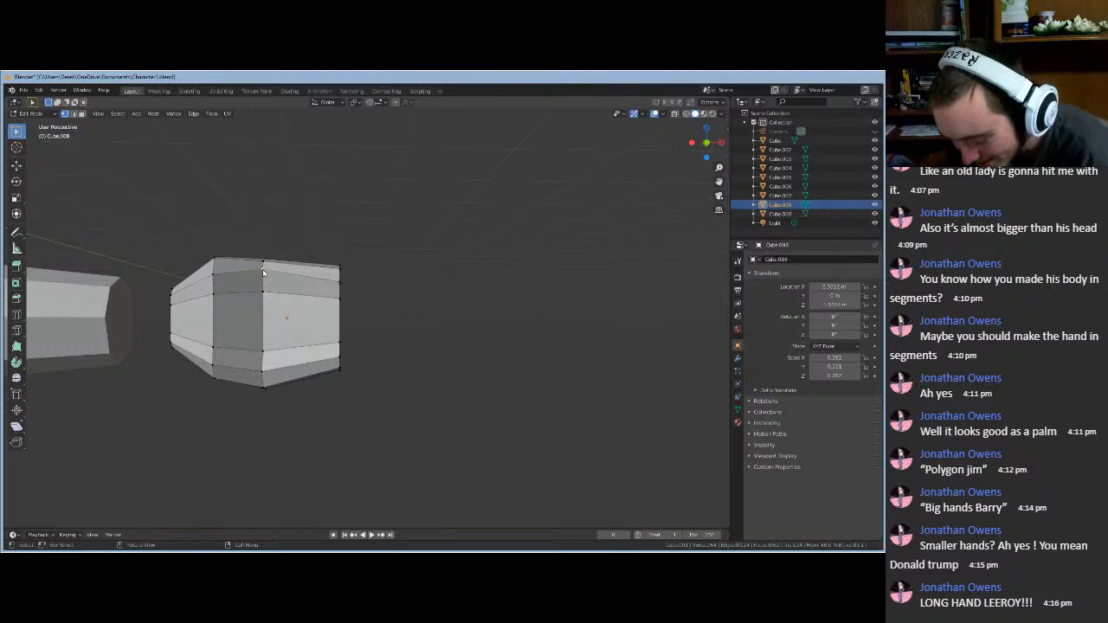
pyautogui.click(263, 273)
pyautogui.press('g')
pyautogui.press('z')
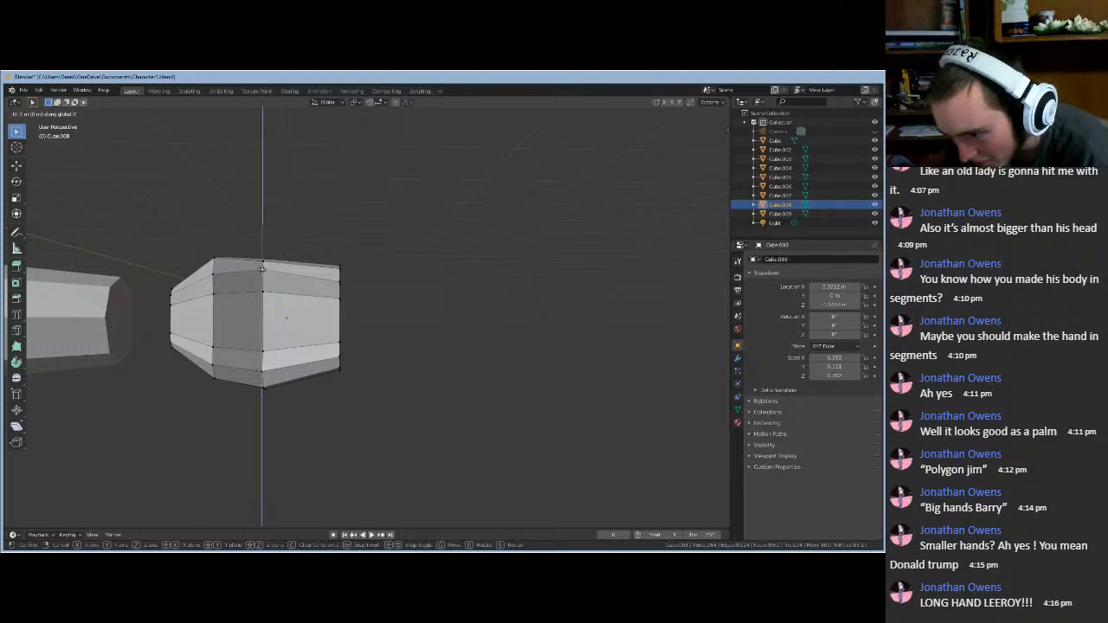
pyautogui.click(354, 289)
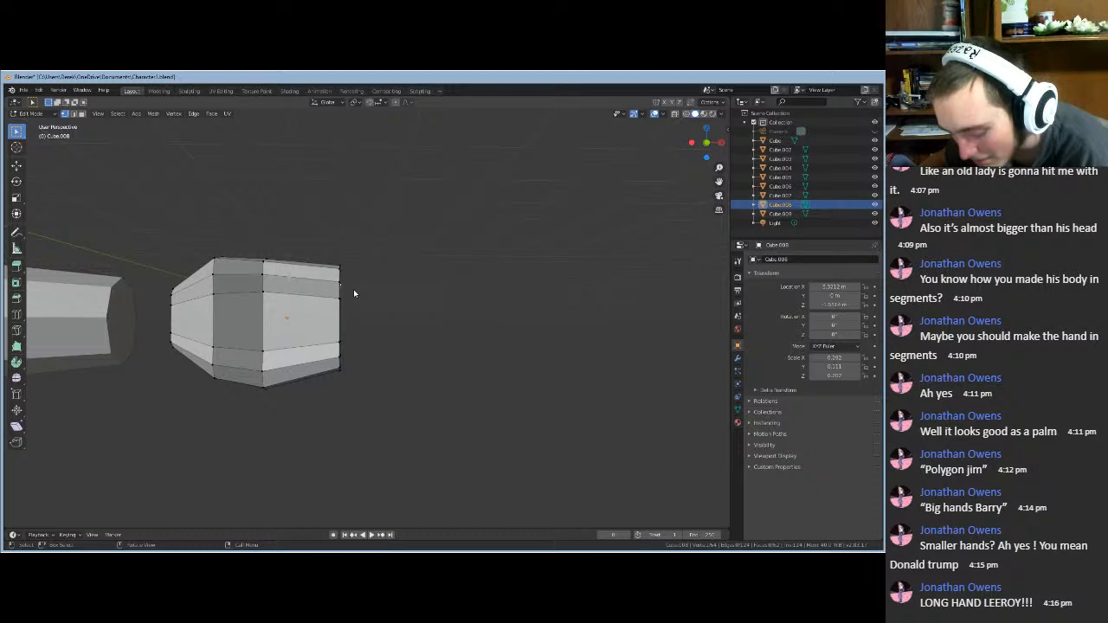
pyautogui.press('Tab')
pyautogui.moveTo(364, 303)
pyautogui.mouseDown(button='middle')
pyautogui.moveTo(297, 306)
pyautogui.moveTo(374, 304)
pyautogui.mouseUp(button='middle')
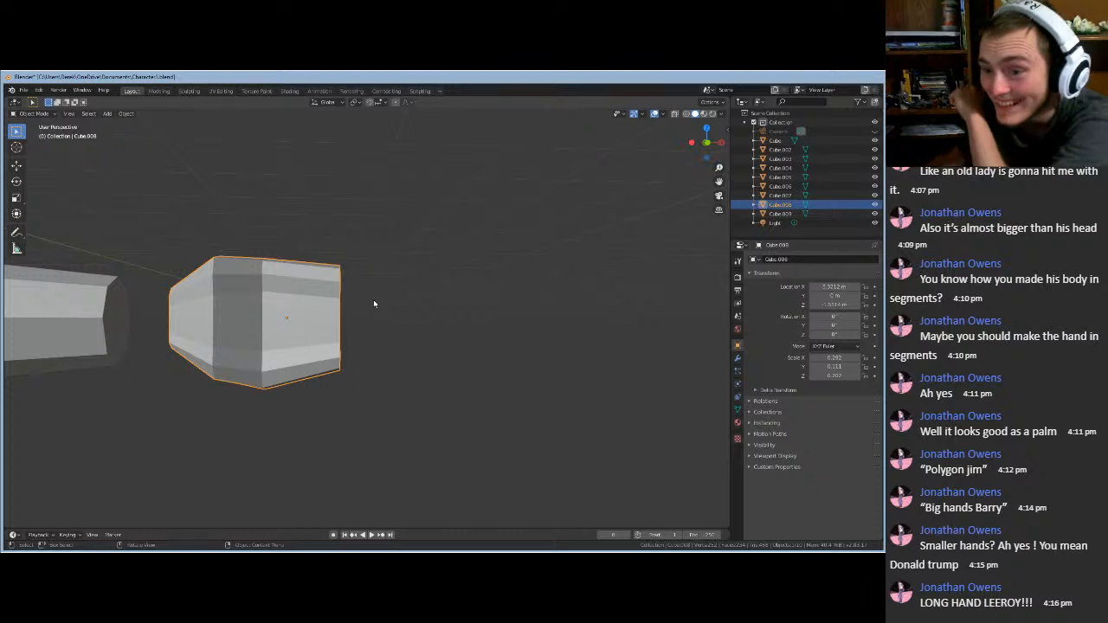
# - Add a new mesh cube and move it to the right of the hand
pyautogui.click(374, 303)
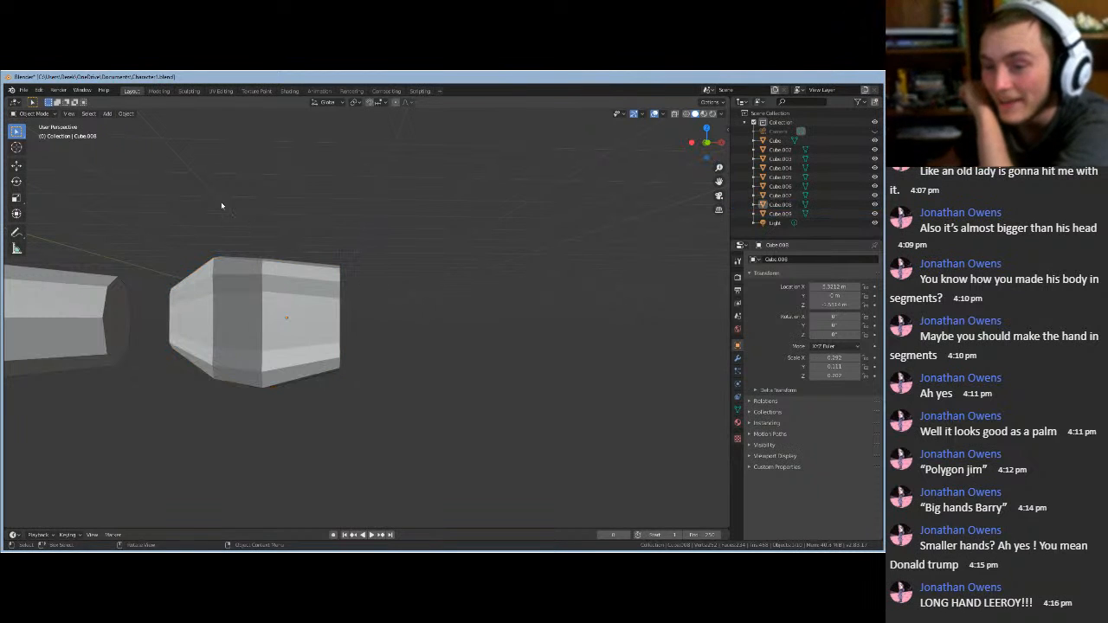
pyautogui.click(107, 113)
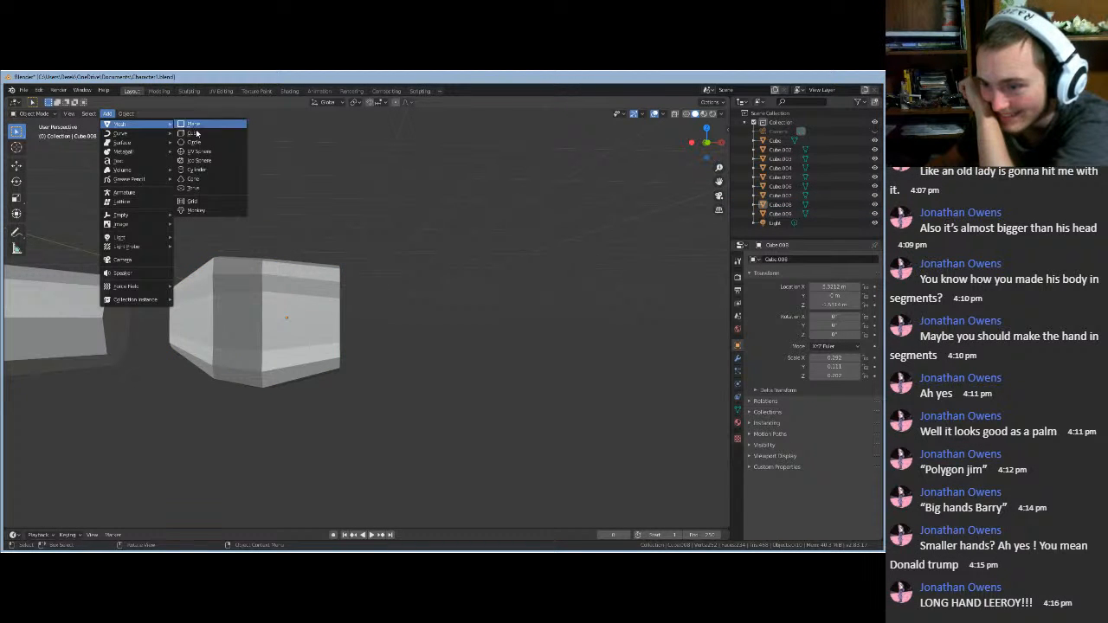
pyautogui.click(192, 133)
pyautogui.scroll(-10, 260, 208)
pyautogui.scroll(-2, 260, 235)
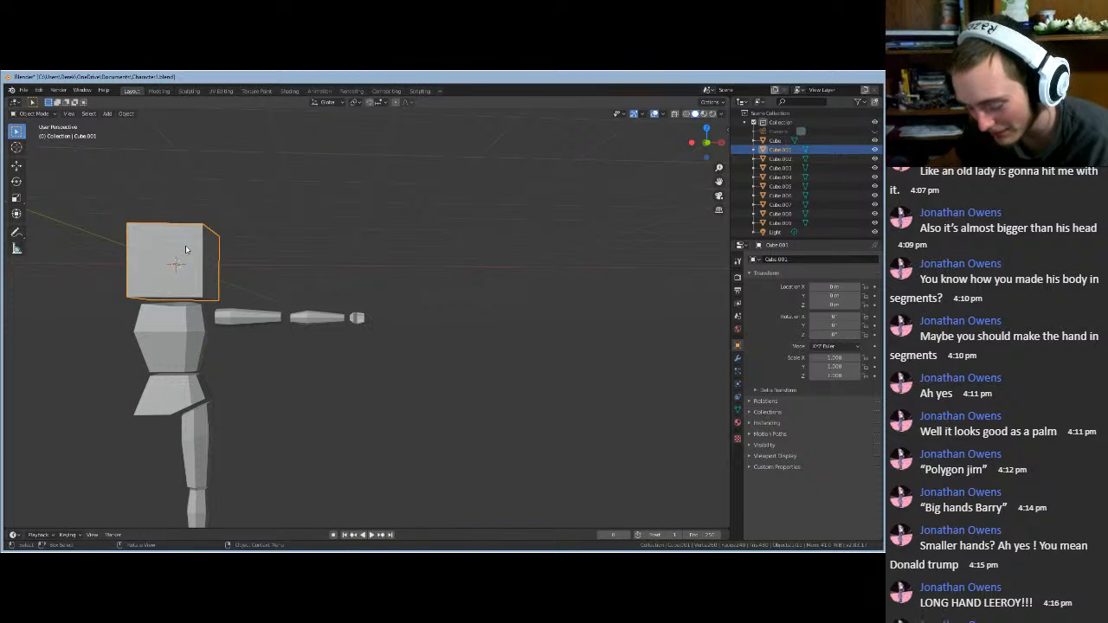
pyautogui.press('g')
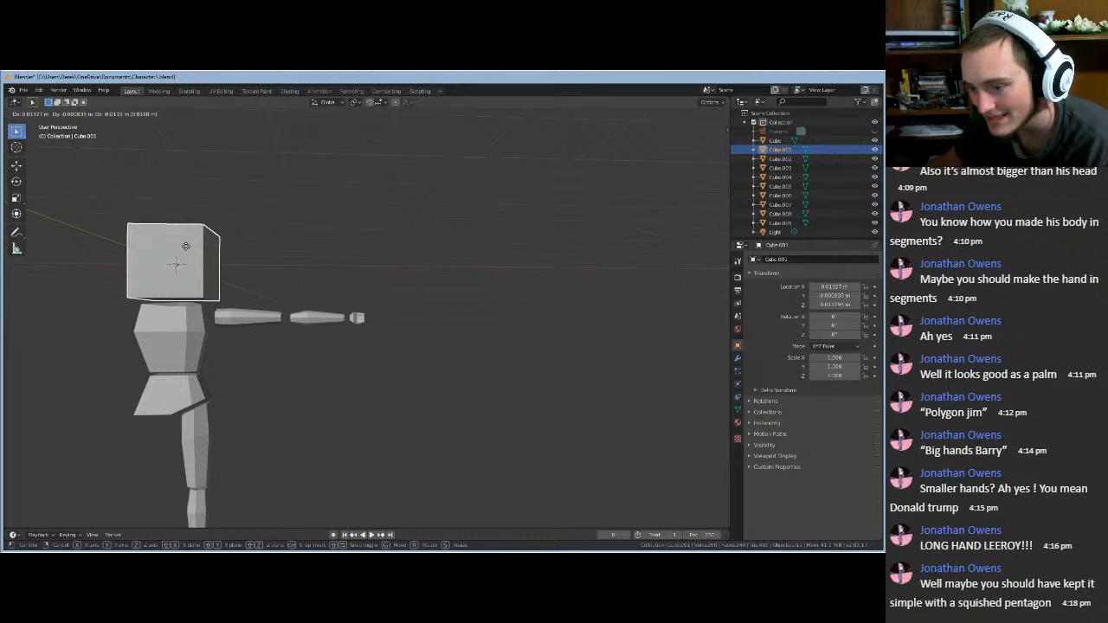
pyautogui.click(456, 386)
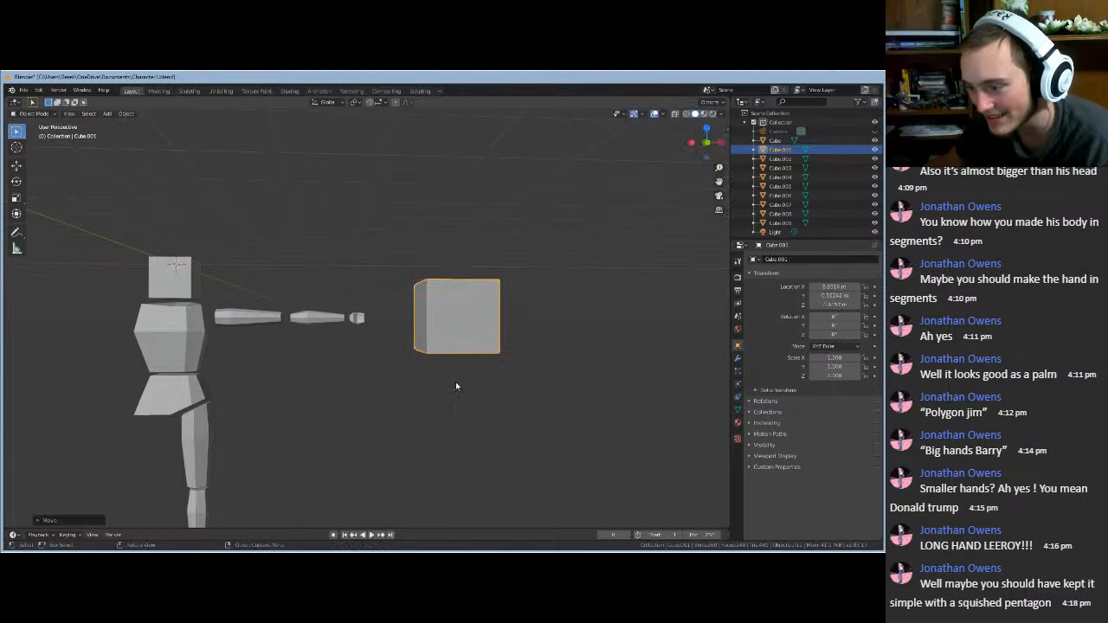
pyautogui.scroll(5, 382, 338)
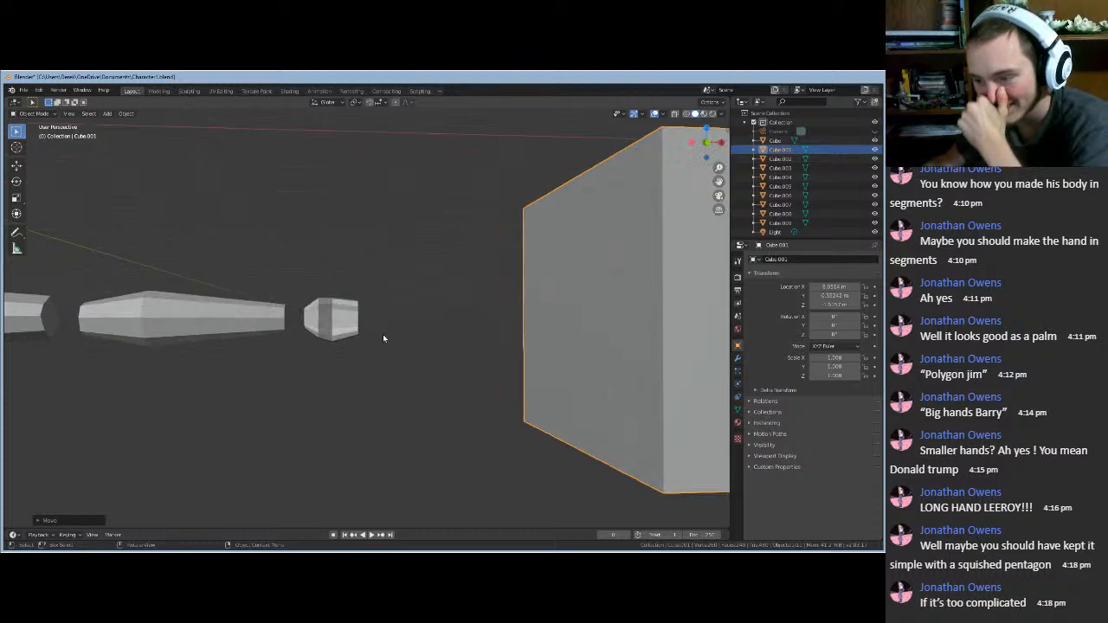
pyautogui.scroll(4, 383, 336)
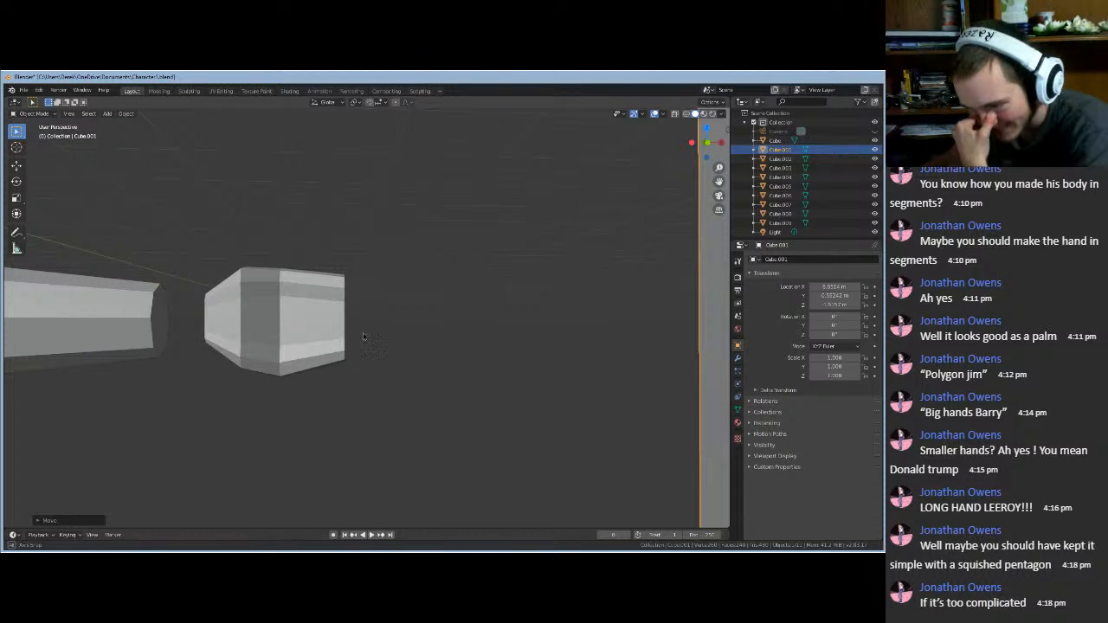
# - Delete the extra cube and reselect the hand block (Cube.008)
pyautogui.moveTo(364, 337); pyautogui.dragTo(410, 340, button='middle')
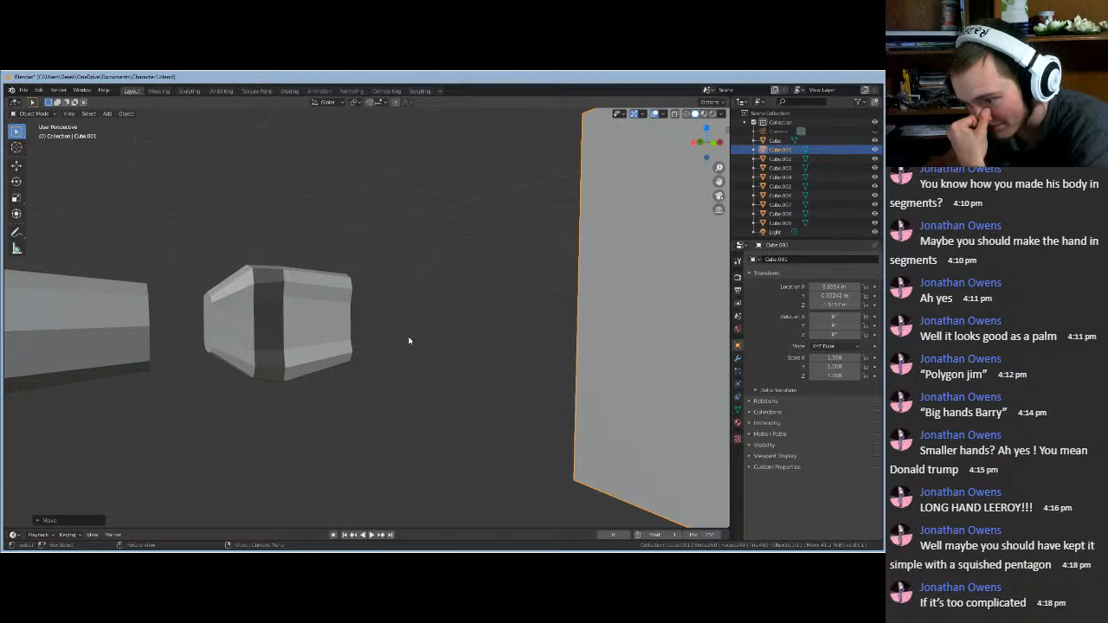
pyautogui.moveTo(401, 339)
pyautogui.mouseDown(button='middle')
pyautogui.moveTo(341, 329)
pyautogui.moveTo(289, 344)
pyautogui.moveTo(414, 346)
pyautogui.mouseUp(button='middle')
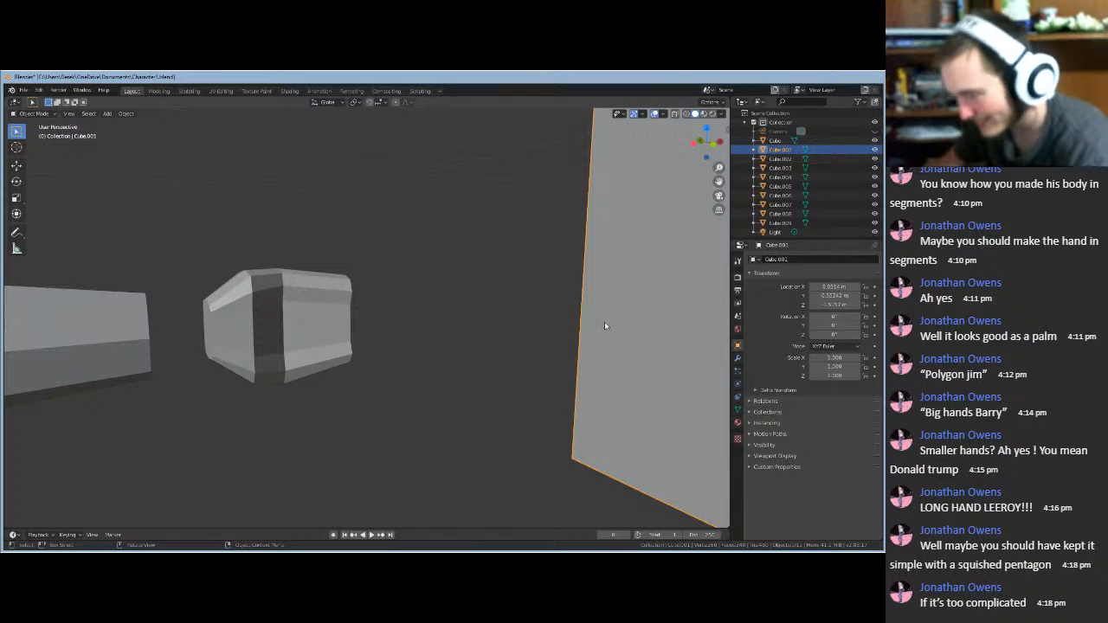
pyautogui.press('Delete')
pyautogui.click(333, 363)
pyautogui.press('Tab')
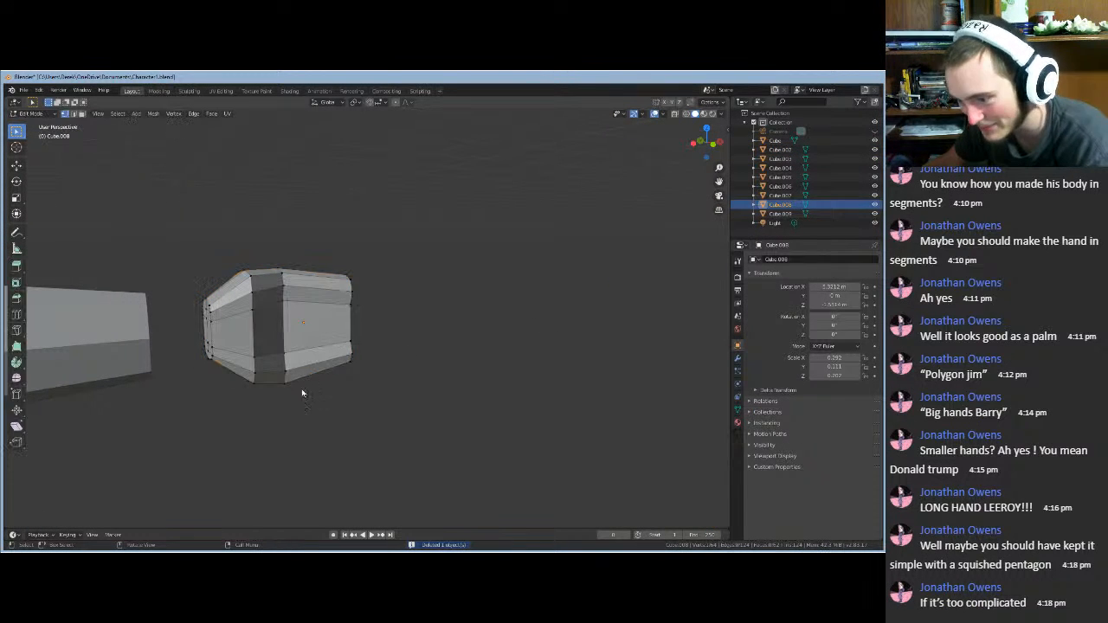
pyautogui.scroll(5, 288, 401)
pyautogui.moveTo(447, 376); pyautogui.dragTo(351, 377, button='middle')
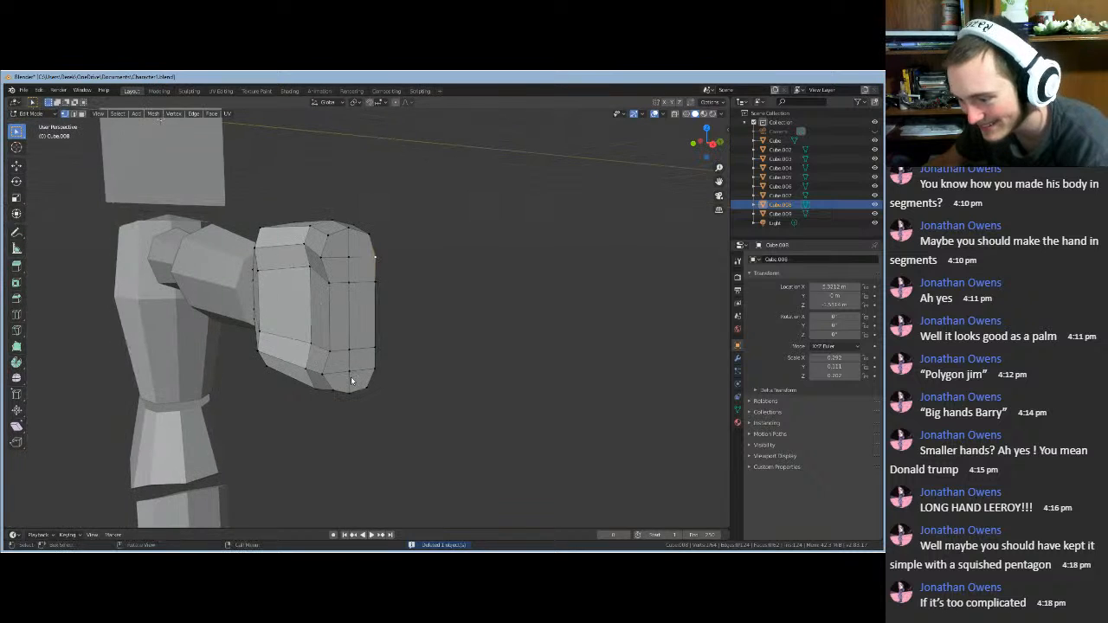
pyautogui.click(348, 370)
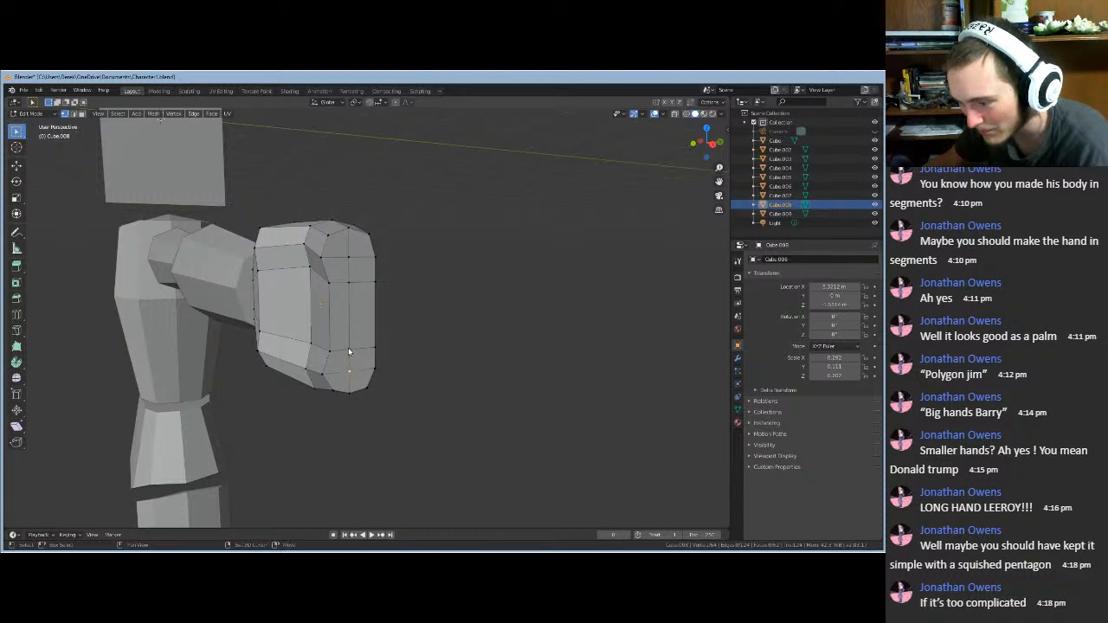
pyautogui.click(435, 349)
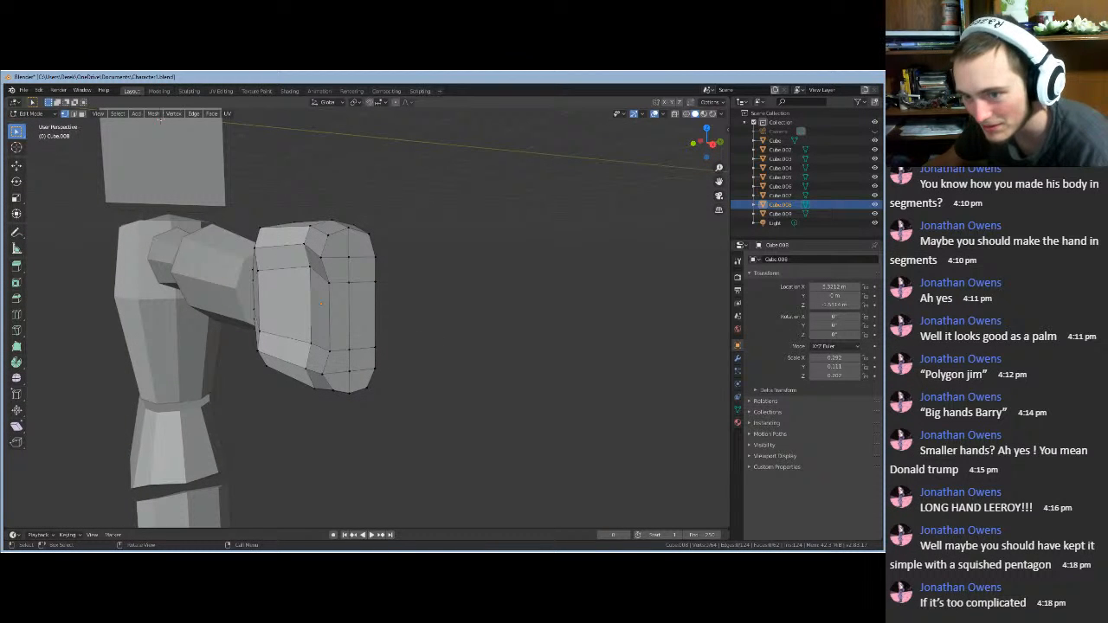
pyautogui.click(73, 114)
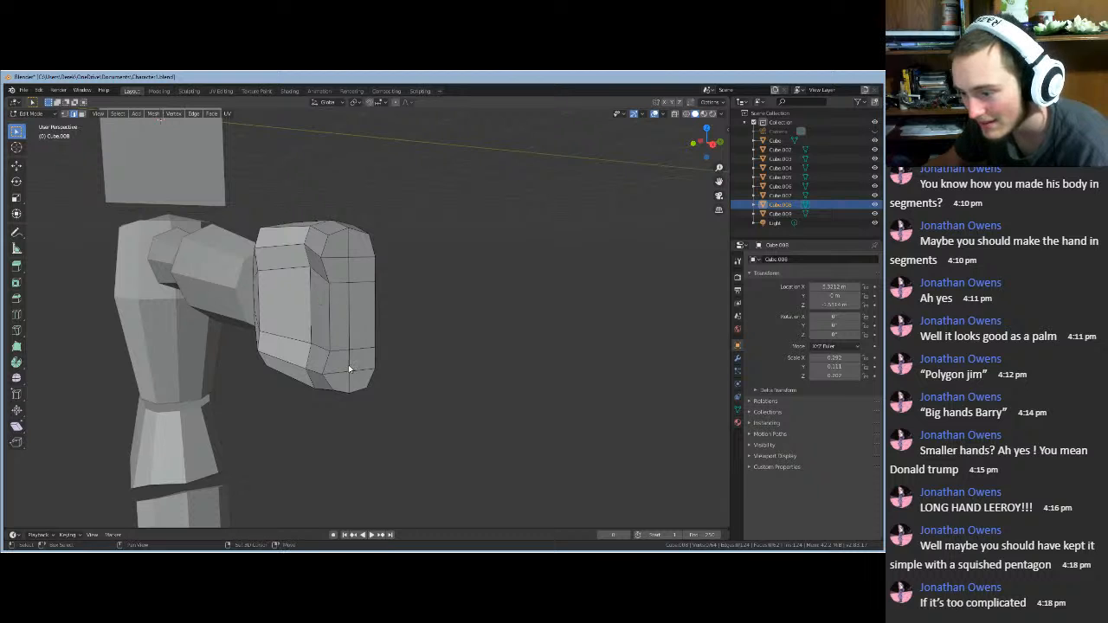
pyautogui.click(350, 282)
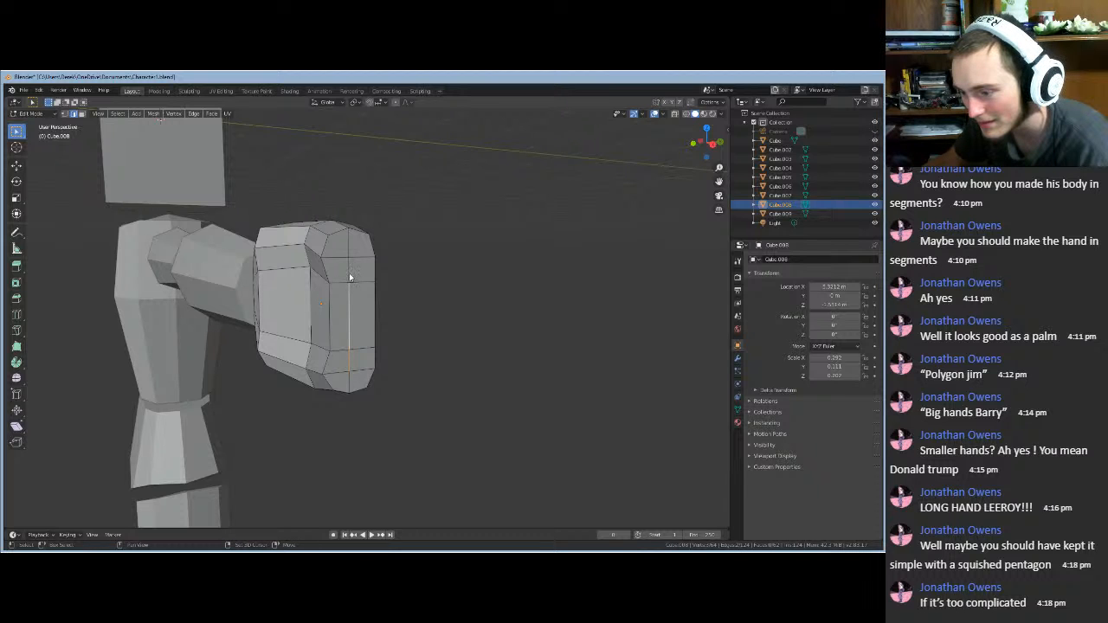
pyautogui.keyDown('shift'); pyautogui.click(350, 274); pyautogui.keyUp('shift')
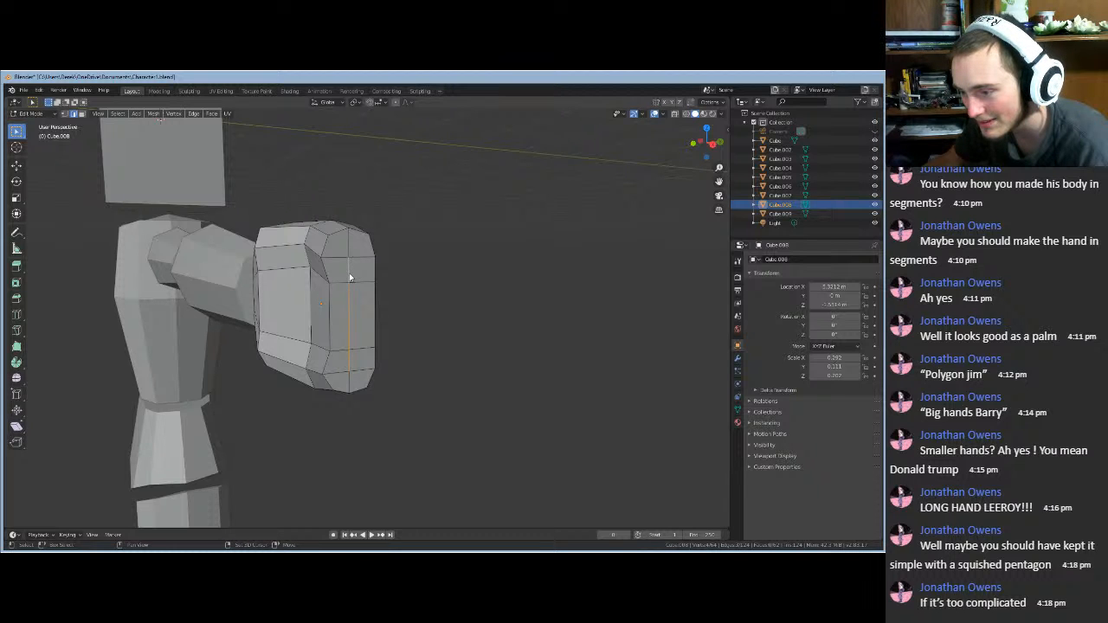
pyautogui.moveTo(535, 277); pyautogui.dragTo(582, 279, button='middle')
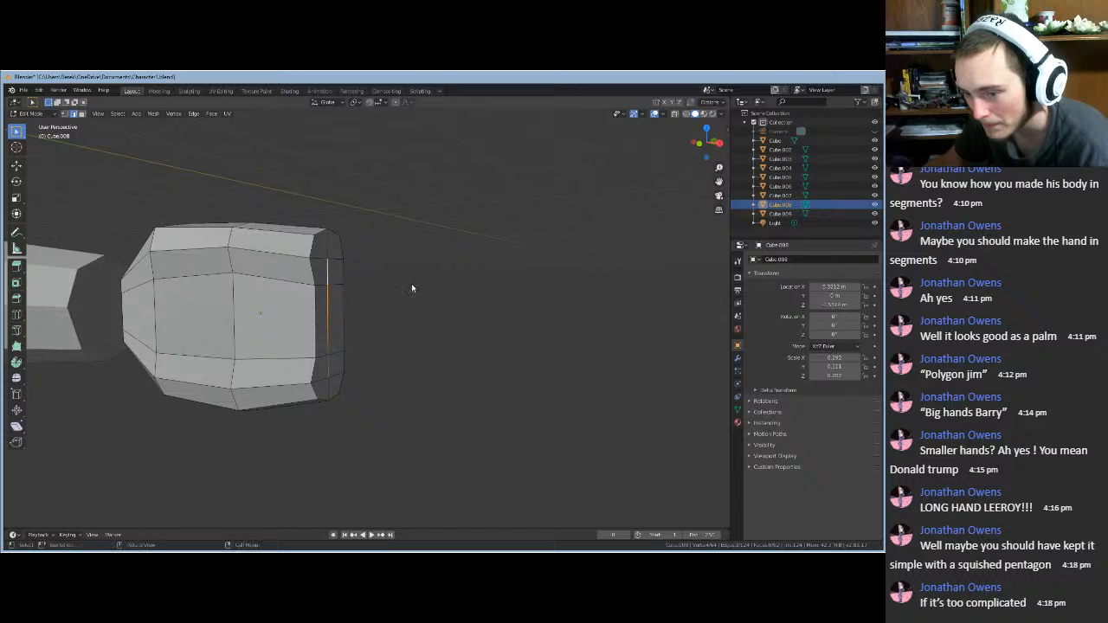
pyautogui.press('g')
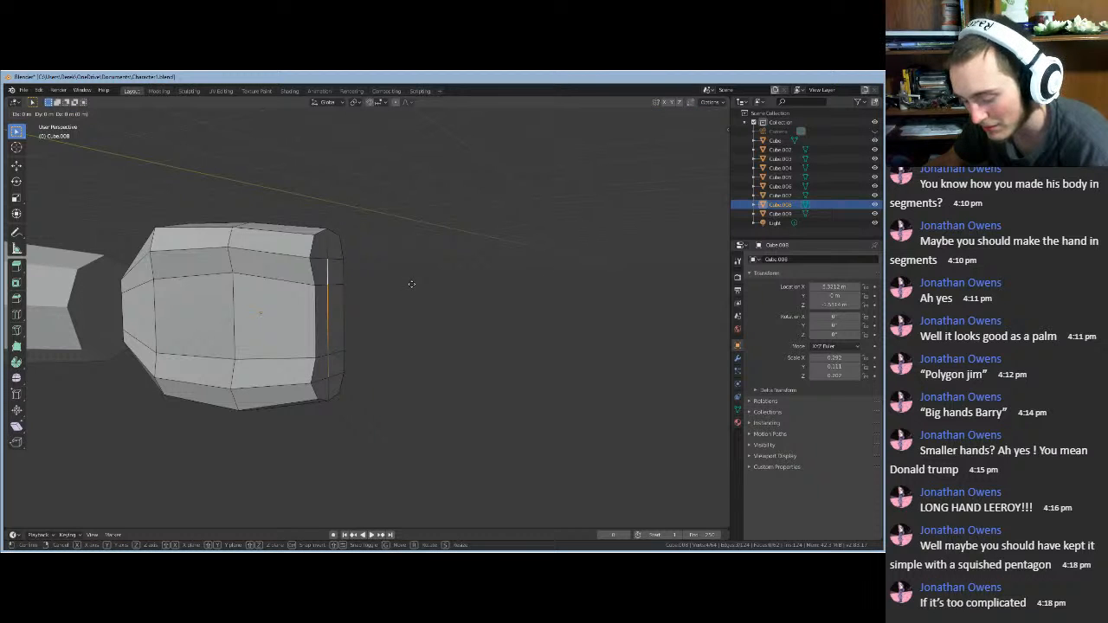
pyautogui.press('x')
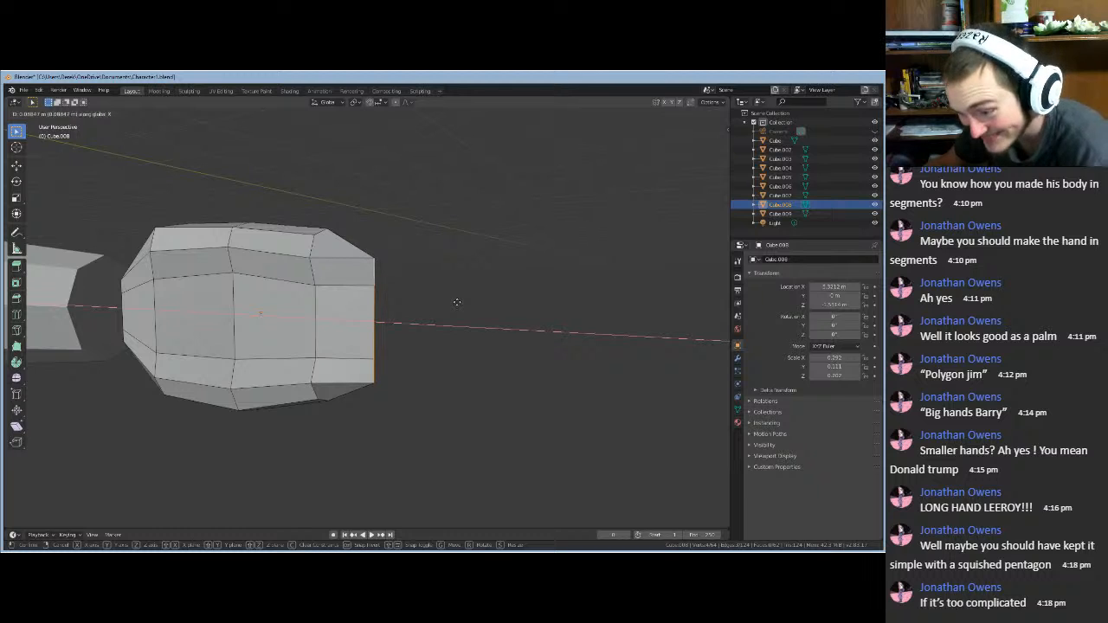
pyautogui.click(458, 306)
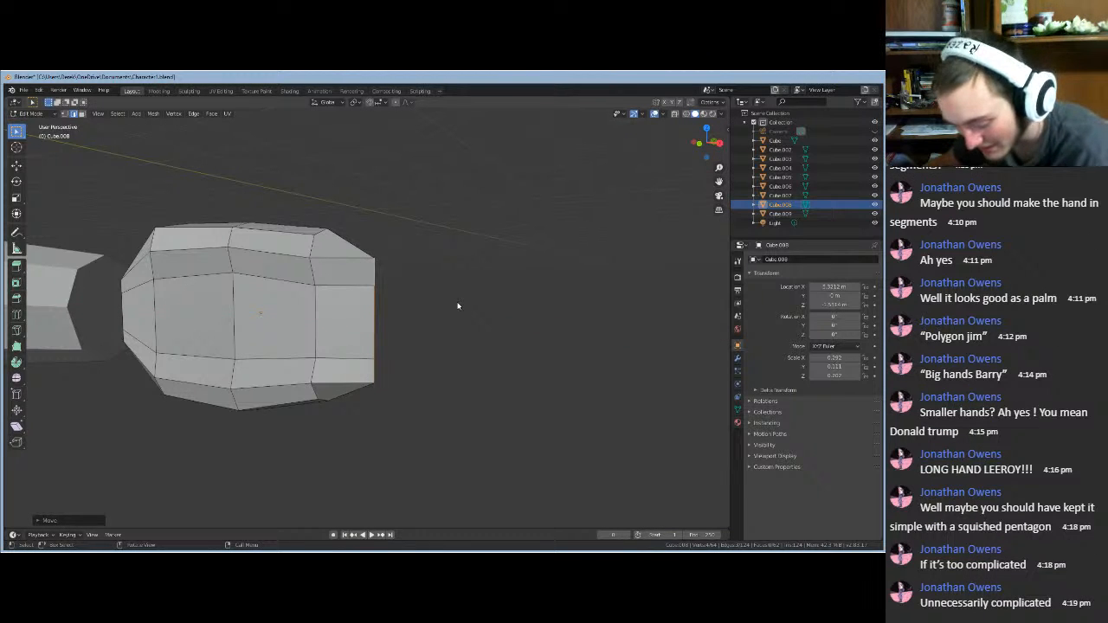
pyautogui.moveTo(458, 305); pyautogui.dragTo(402, 305, button='middle')
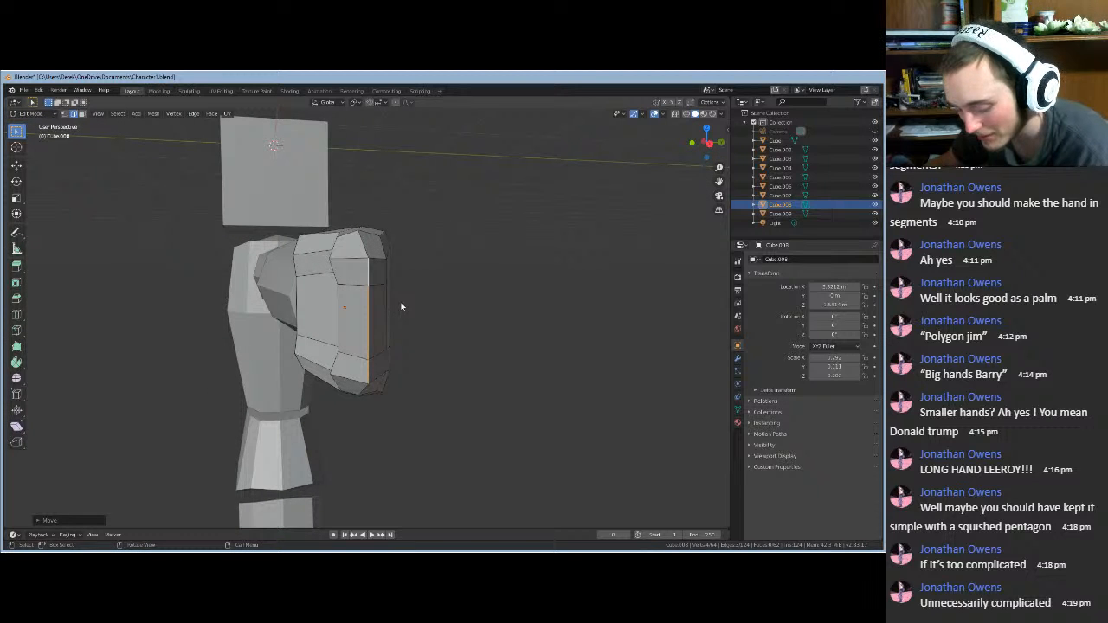
pyautogui.press('g')
pyautogui.press('y')
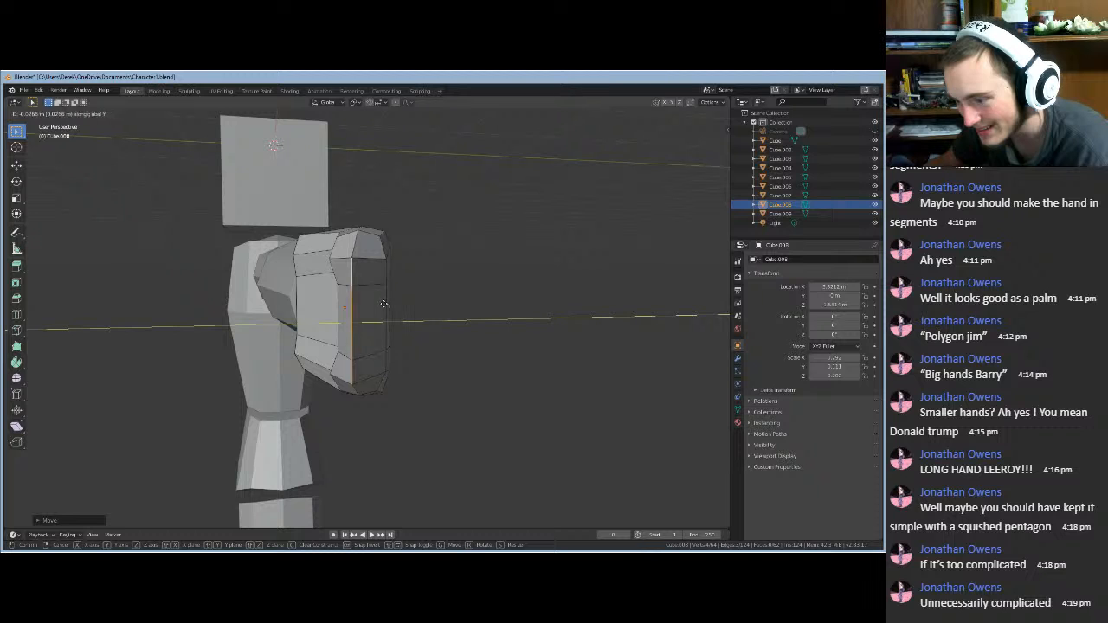
pyautogui.click(381, 312)
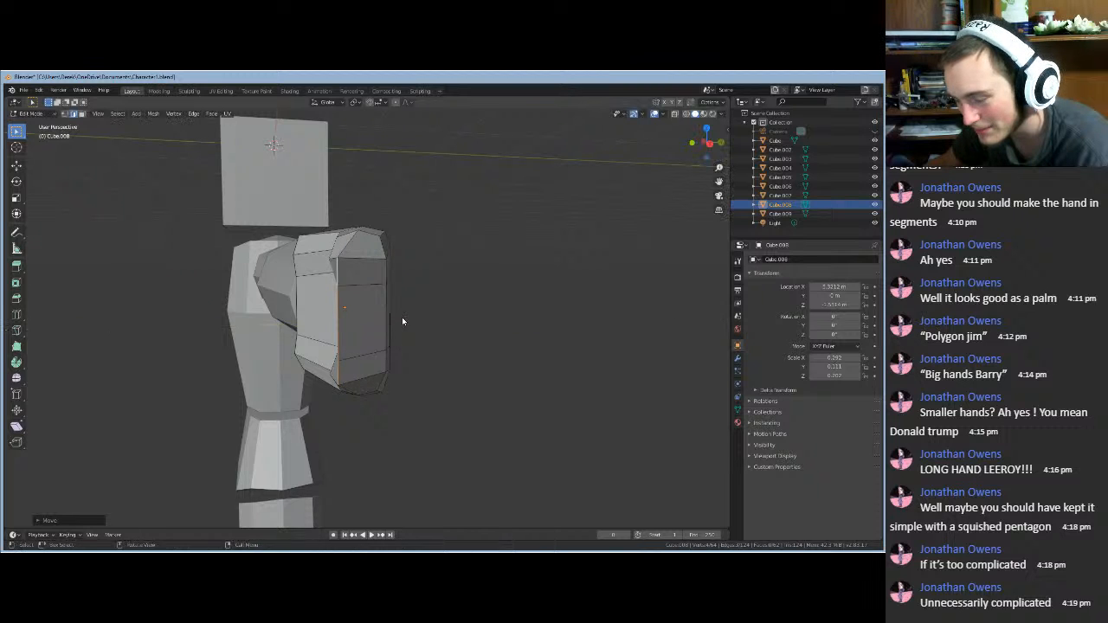
pyautogui.moveTo(403, 321); pyautogui.dragTo(414, 391, button='middle')
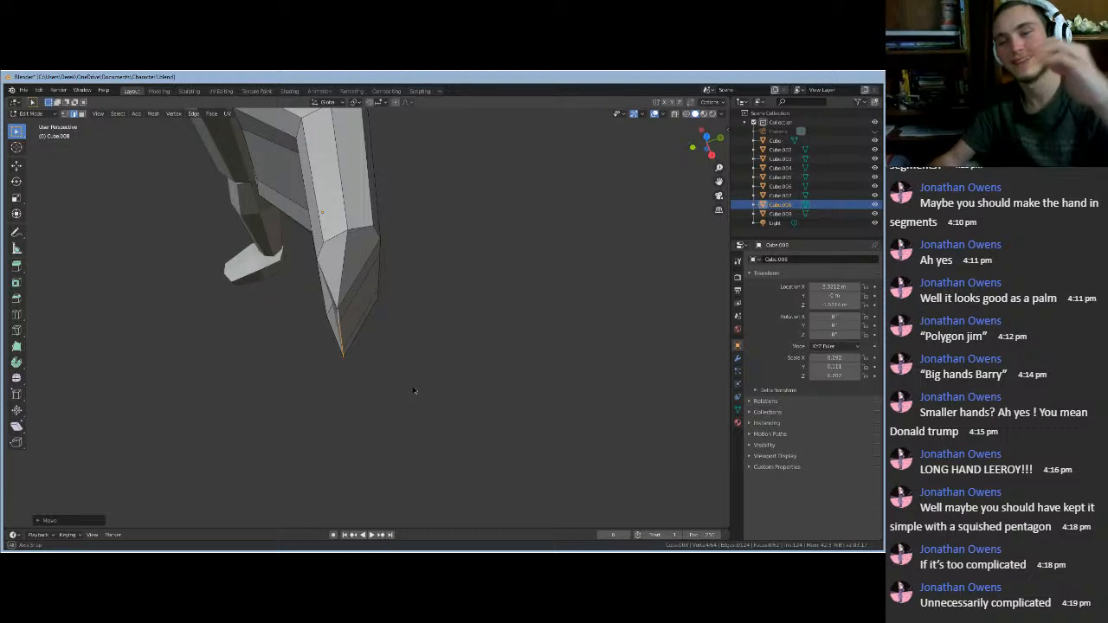
pyautogui.moveTo(400, 381); pyautogui.dragTo(506, 322, button='middle')
pyautogui.scroll(-4, 506, 321)
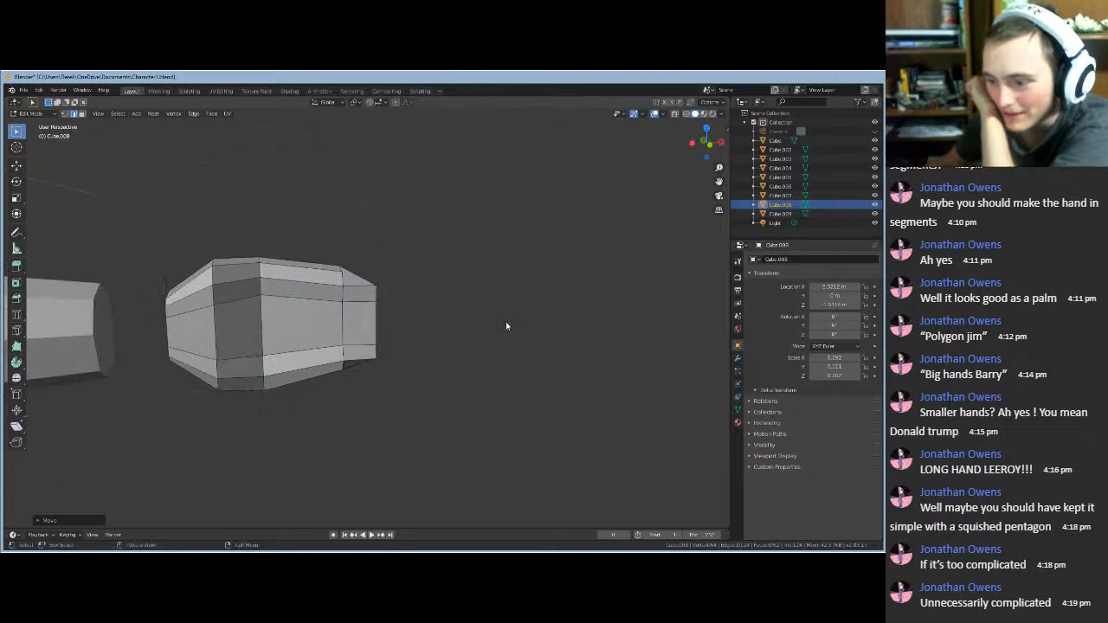
pyautogui.scroll(-1, 505, 323)
pyautogui.scroll(1, 374, 333)
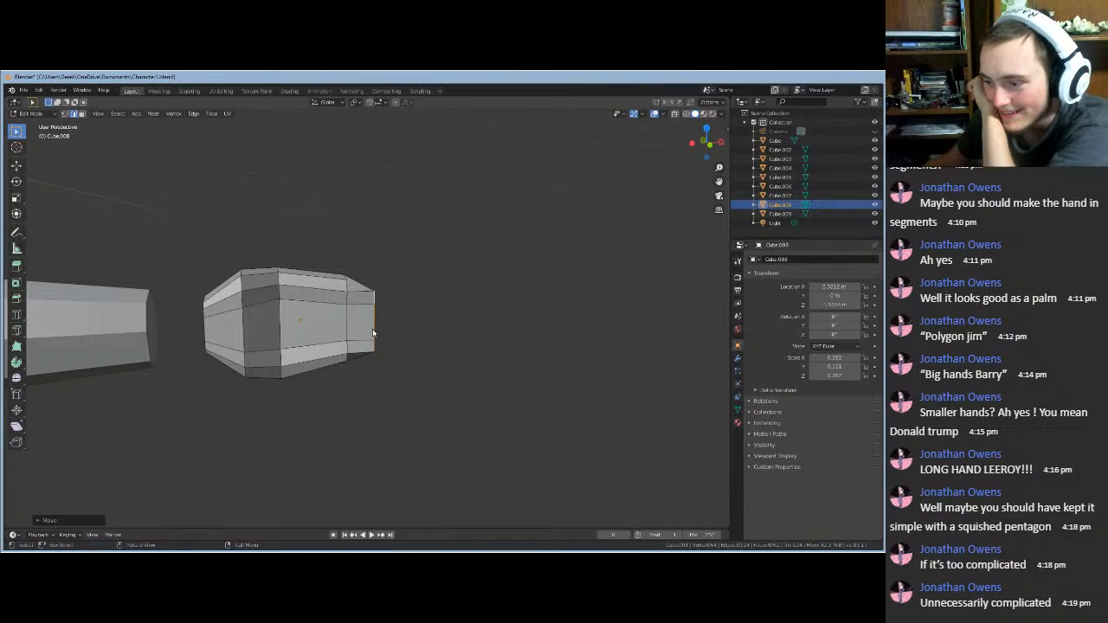
pyautogui.scroll(3, 447, 343)
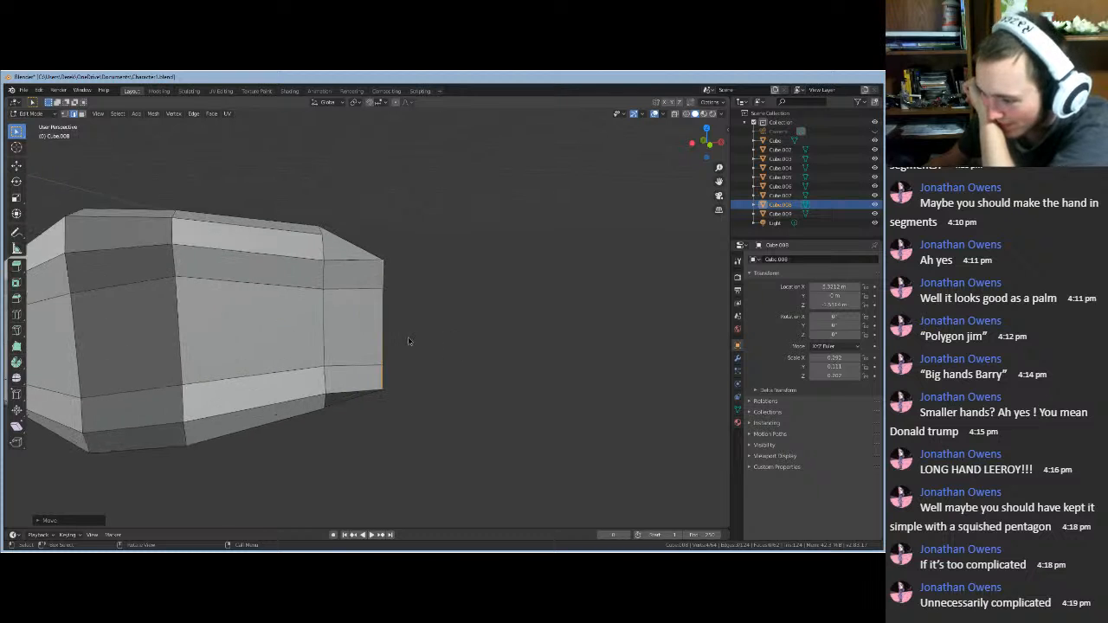
pyautogui.moveTo(410, 341); pyautogui.dragTo(377, 334, button='middle')
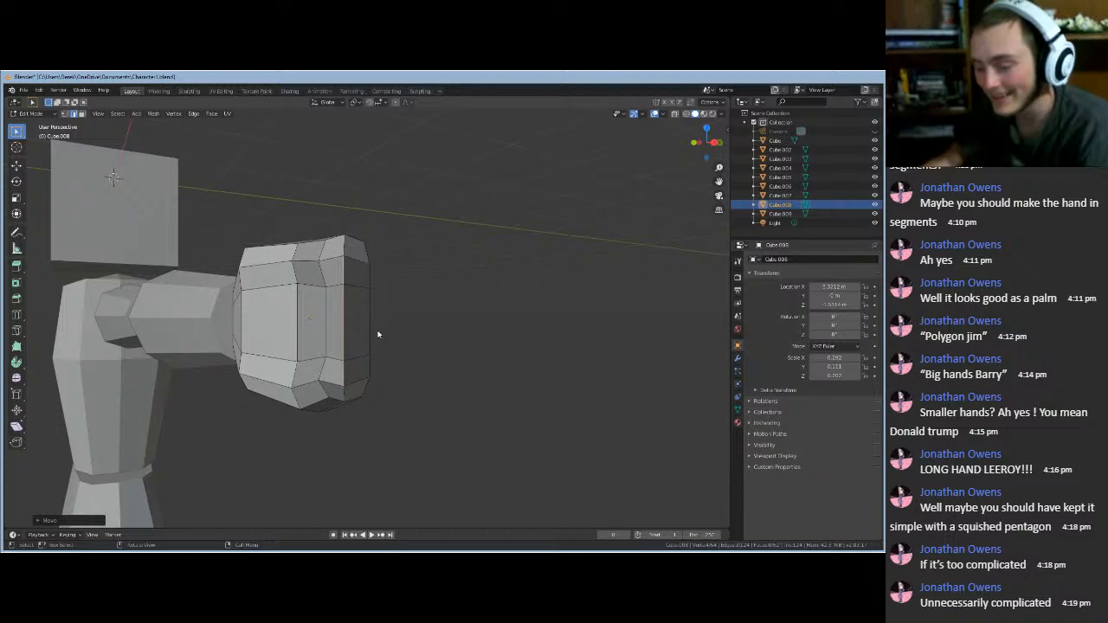
# - Loop-cut a new edge loop near the end of the hand block
pyautogui.hotkey('ctrl', 'r')
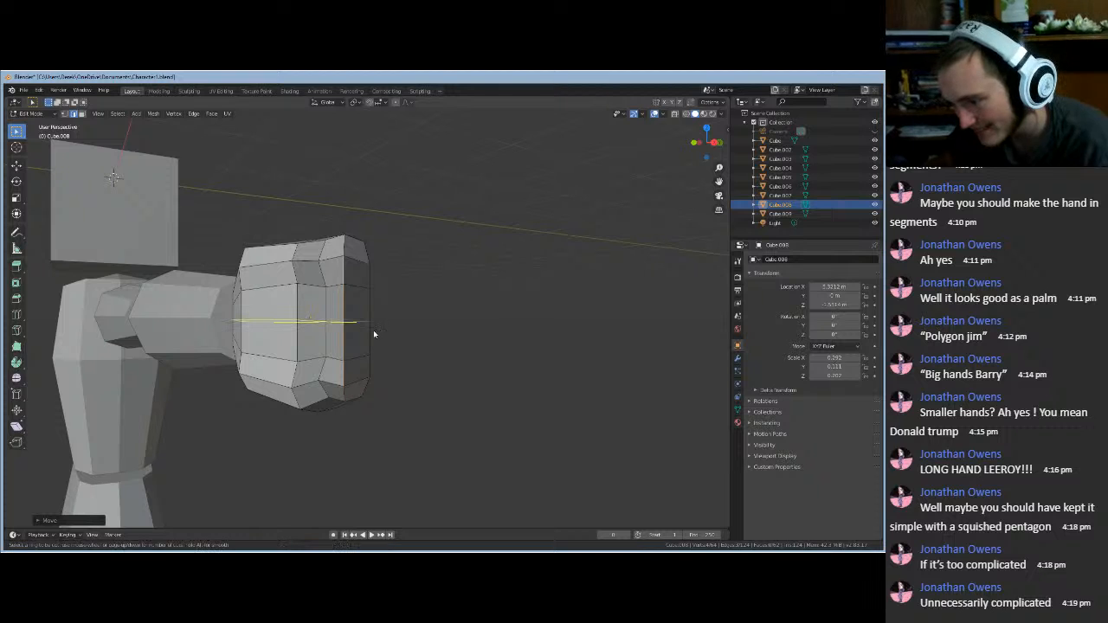
pyautogui.click(353, 260)
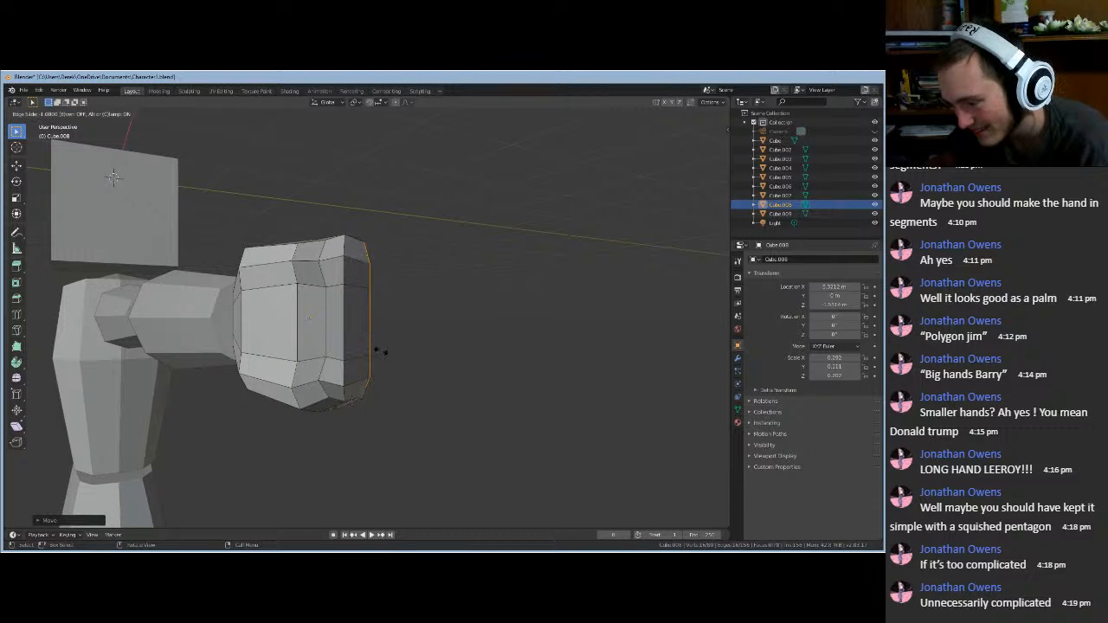
pyautogui.click(352, 341)
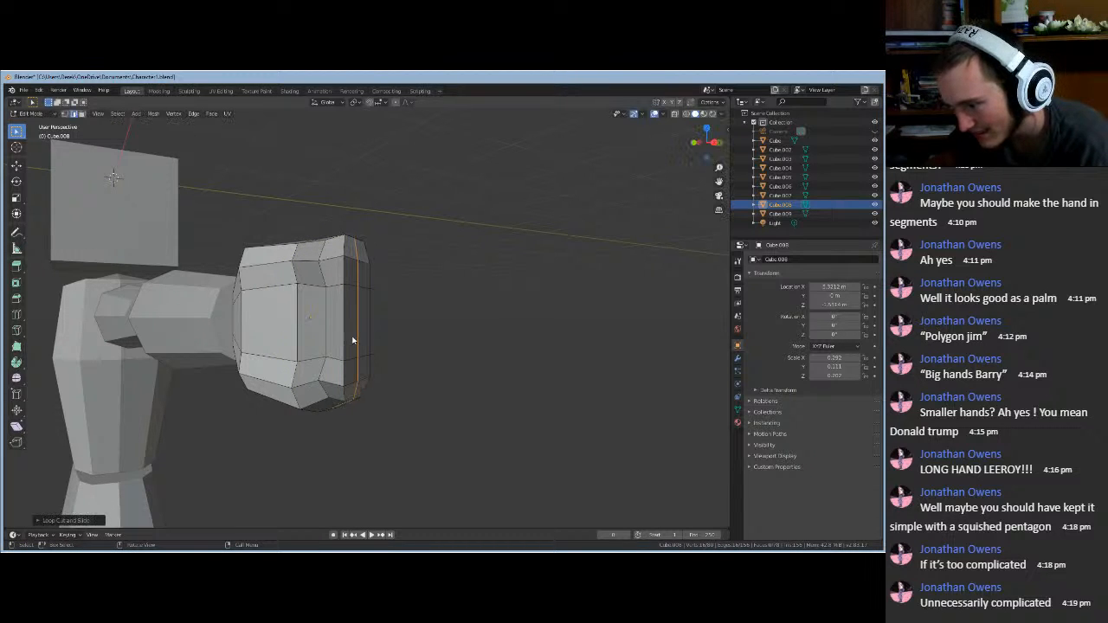
pyautogui.moveTo(416, 349); pyautogui.dragTo(365, 346, button='middle')
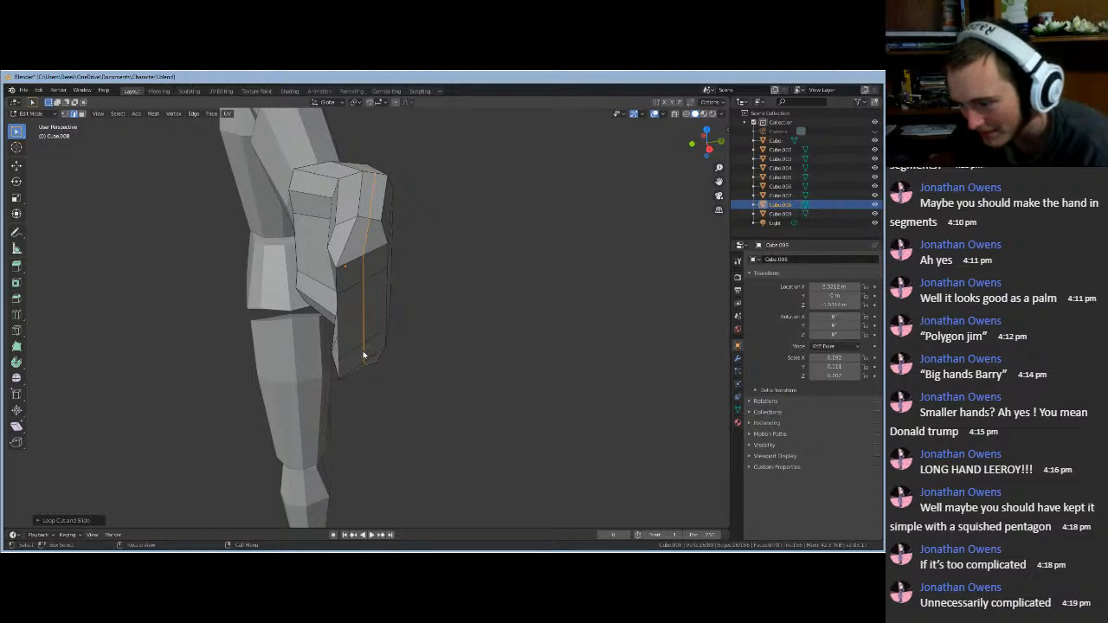
# - Move two edges of the new loop along X and then along Y
pyautogui.click(364, 331)
pyautogui.keyDown('shift'); pyautogui.click(364, 275); pyautogui.keyUp('shift')
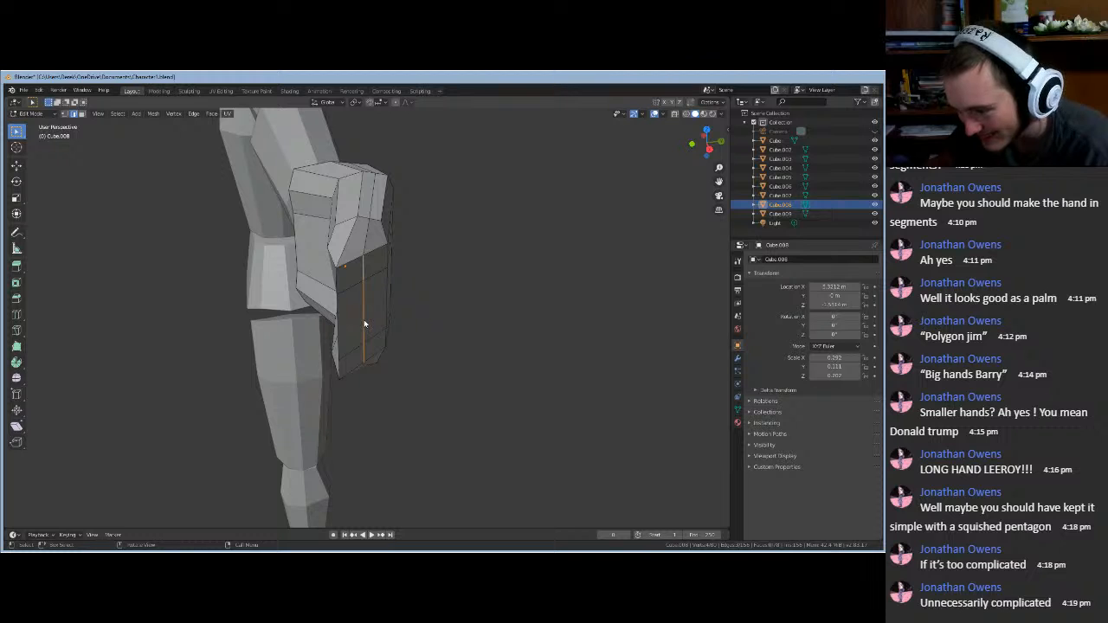
pyautogui.press('g')
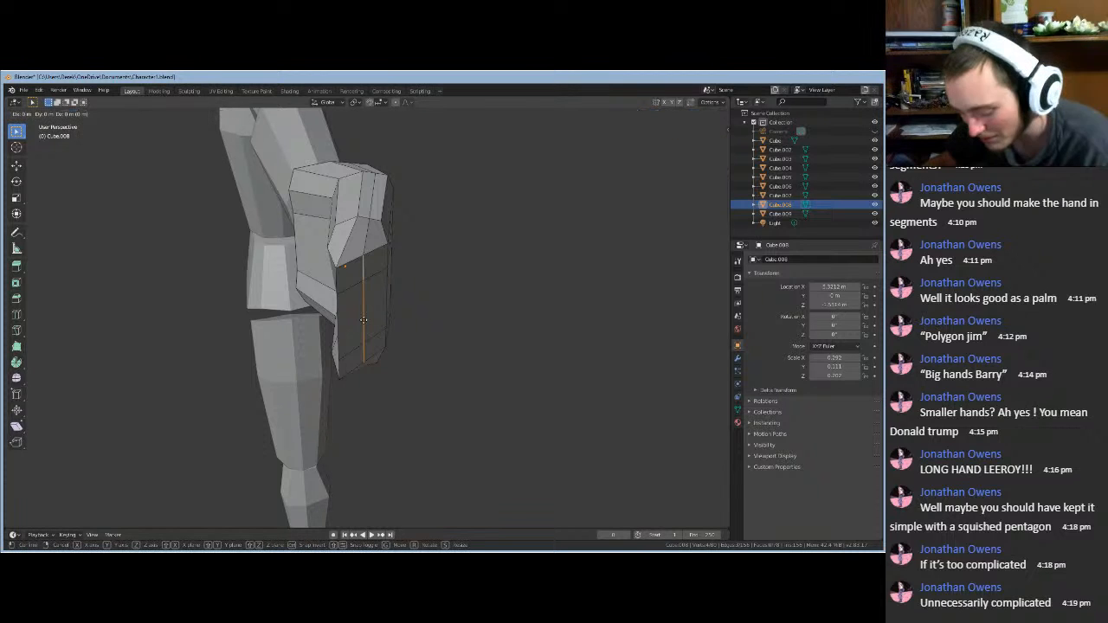
pyautogui.press('x')
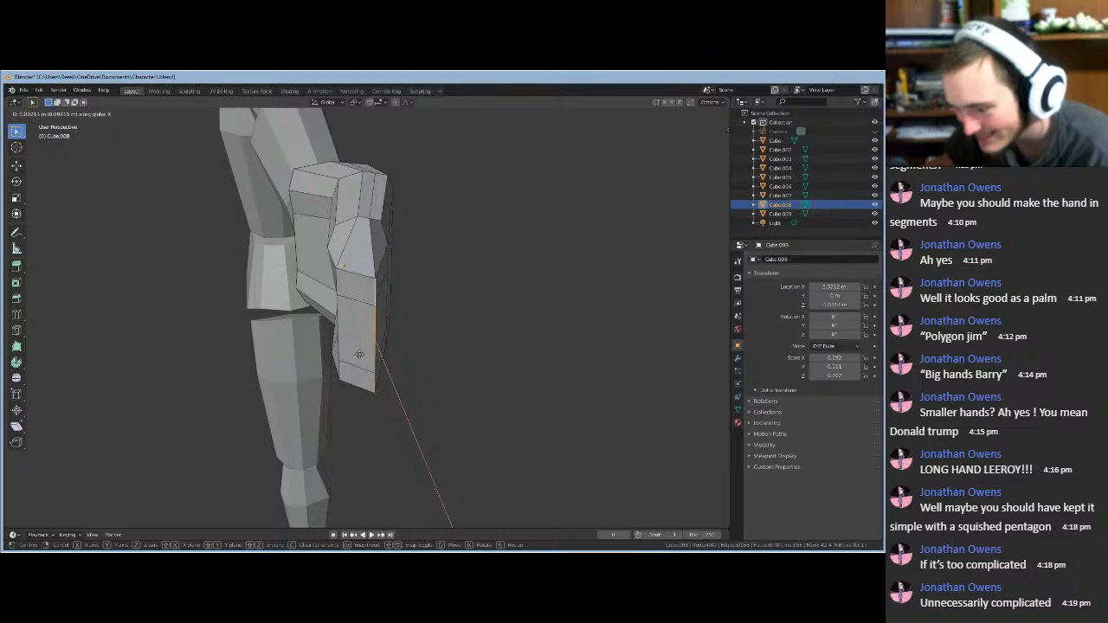
pyautogui.click(359, 356)
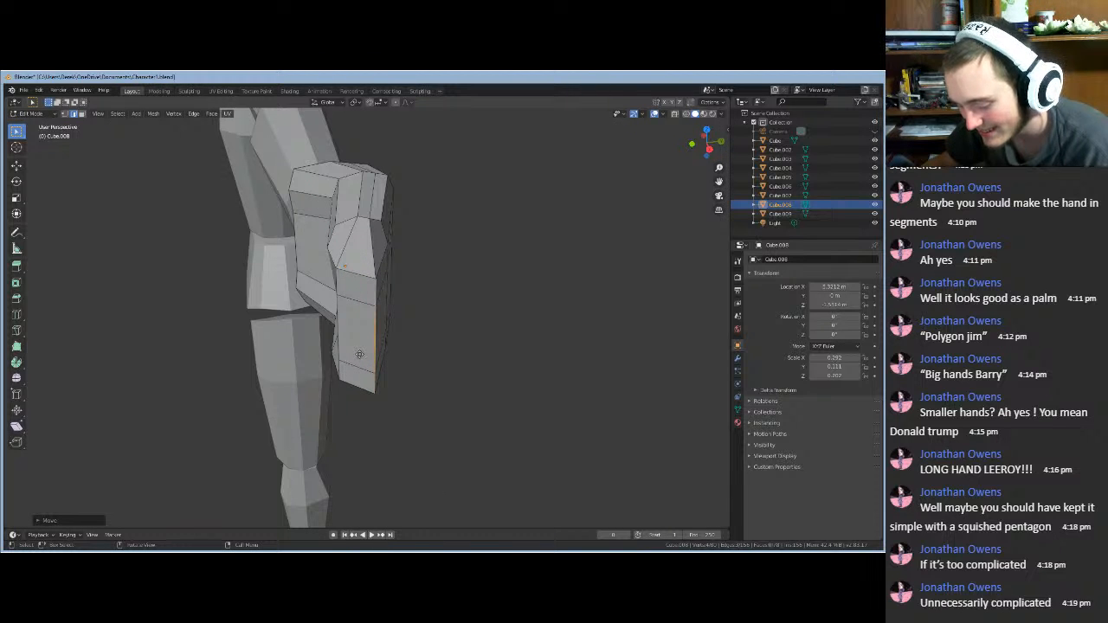
pyautogui.press('g')
pyautogui.press('y')
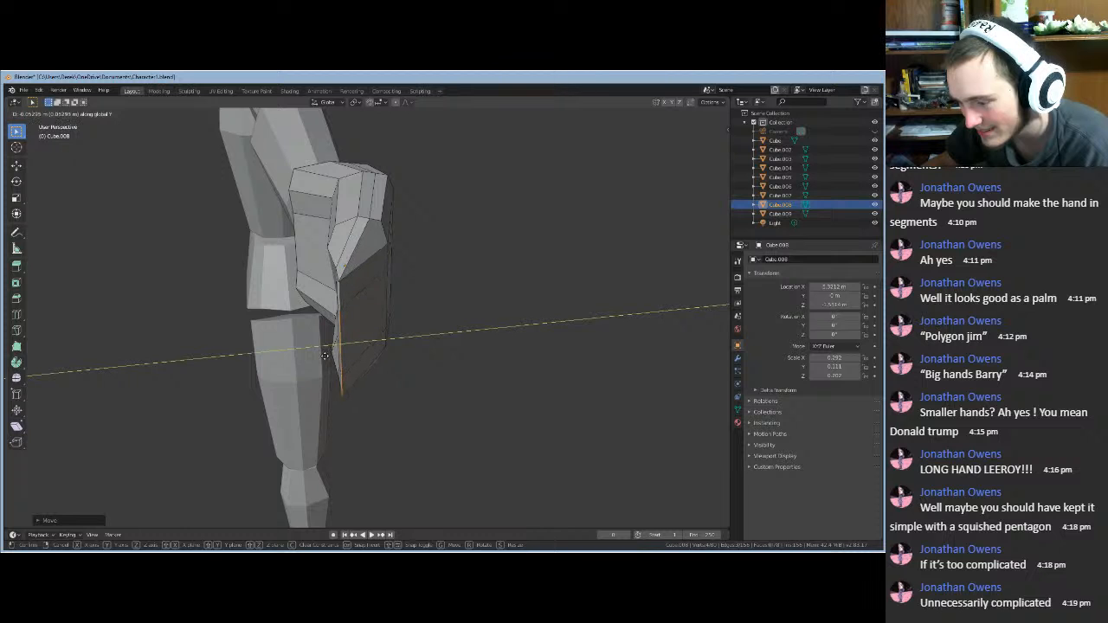
pyautogui.click(334, 355)
# - Check the hand from front and side, then nudge the edges further along X
pyautogui.moveTo(262, 380); pyautogui.dragTo(339, 354, button='middle')
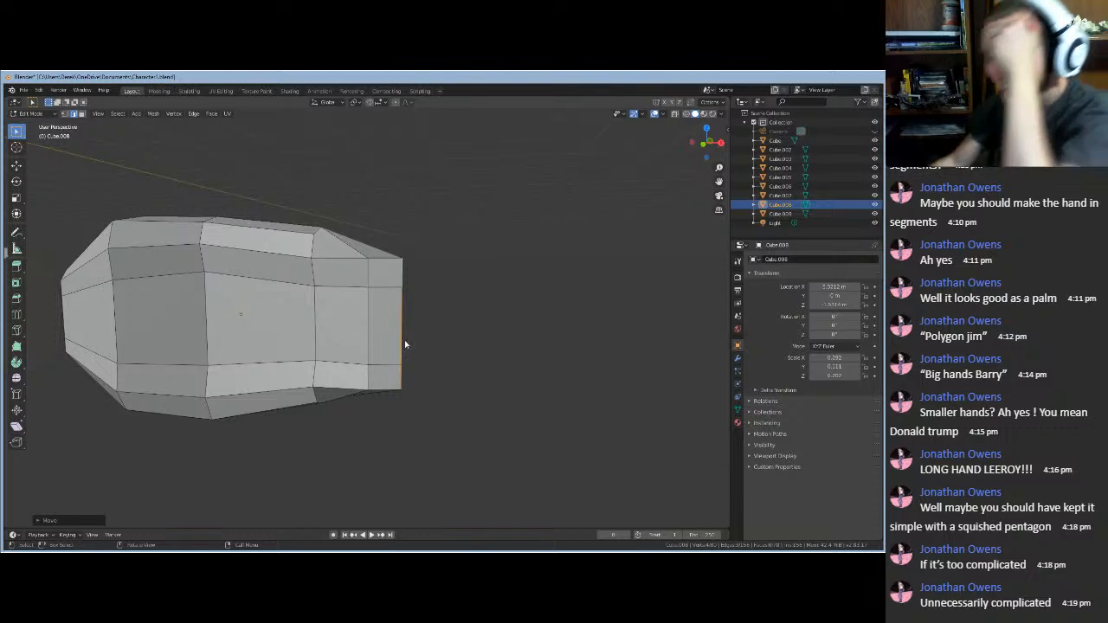
pyautogui.moveTo(394, 369); pyautogui.dragTo(343, 376, button='middle')
pyautogui.press('g')
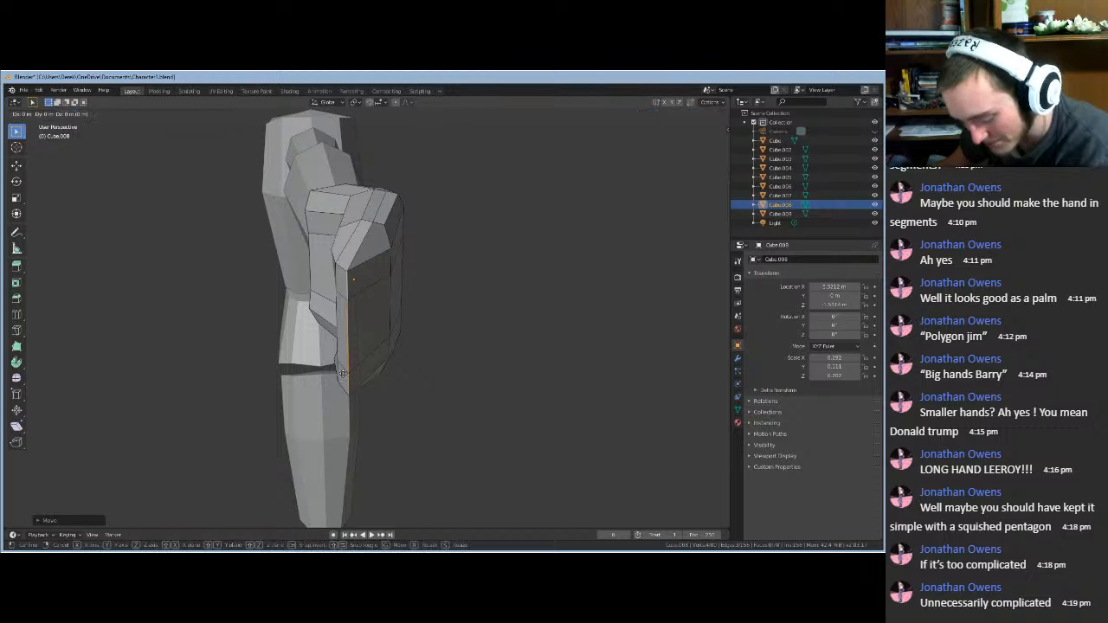
pyautogui.press('x')
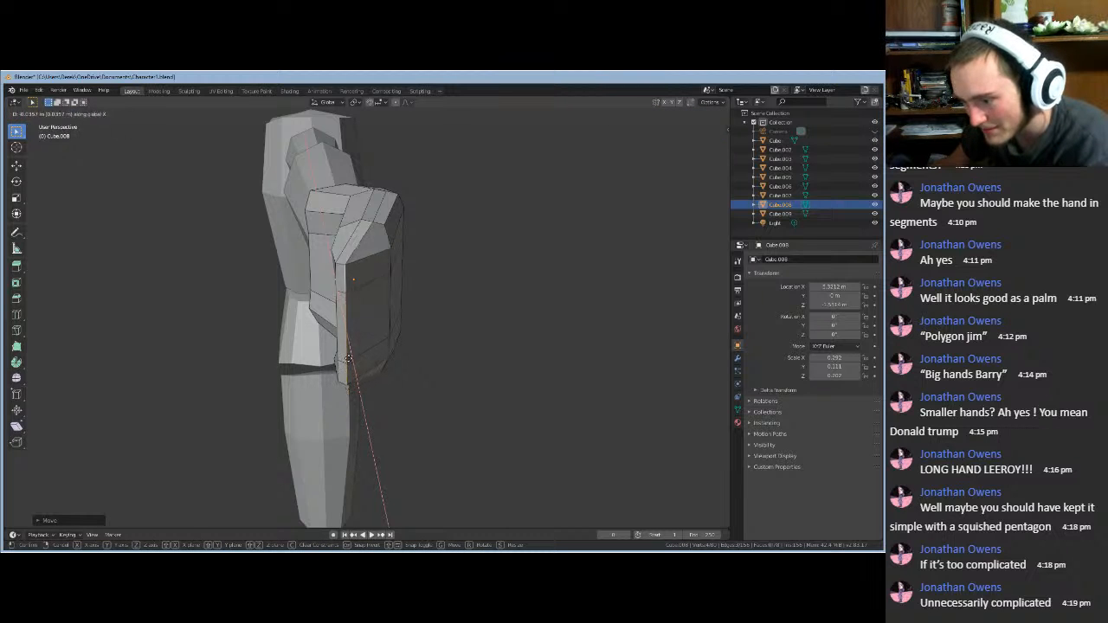
pyautogui.click(350, 364)
# - Leave and re-enter Edit Mode, then shift the selected edge along Y
pyautogui.moveTo(371, 388); pyautogui.dragTo(457, 381, button='middle')
pyautogui.scroll(-5, 455, 378)
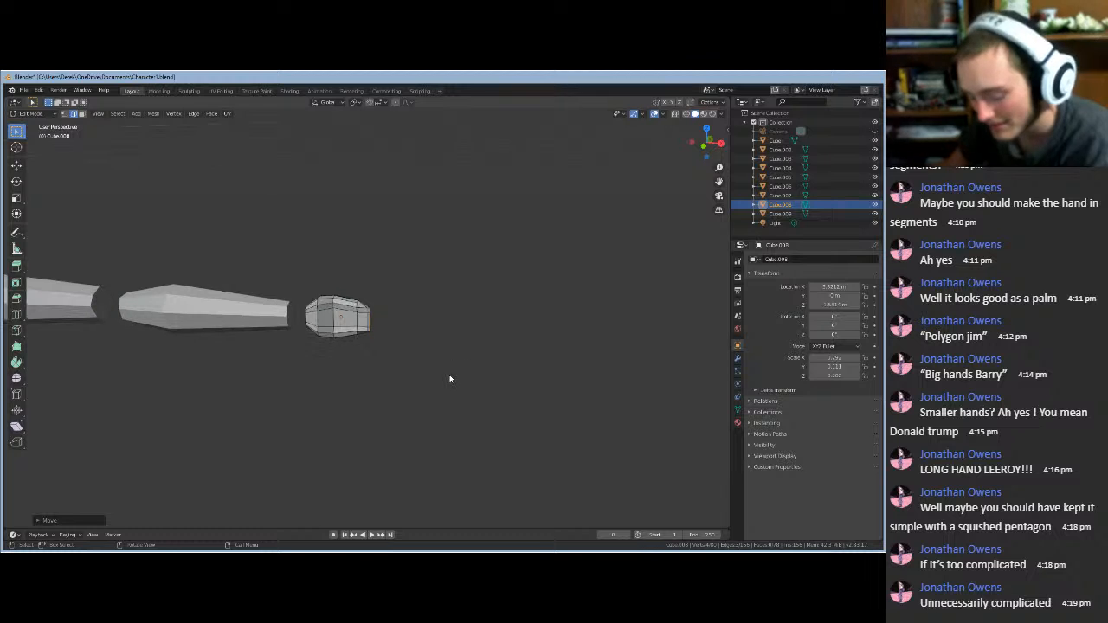
pyautogui.press('Tab')
pyautogui.scroll(5, 395, 370)
pyautogui.moveTo(393, 368); pyautogui.dragTo(420, 351, button='middle')
pyautogui.press('Tab')
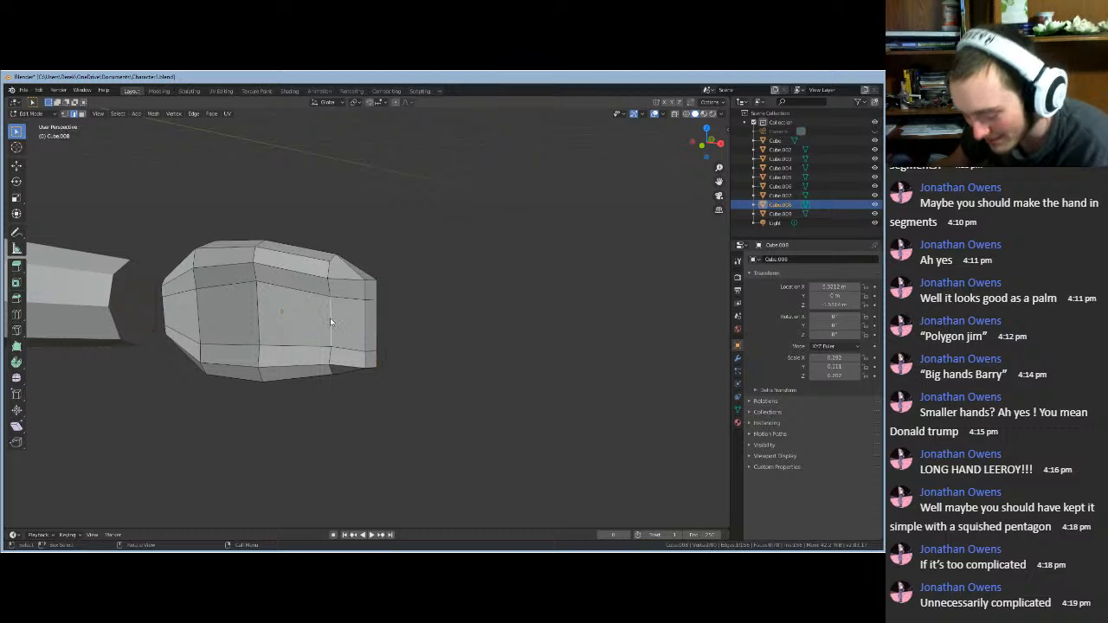
pyautogui.press('g')
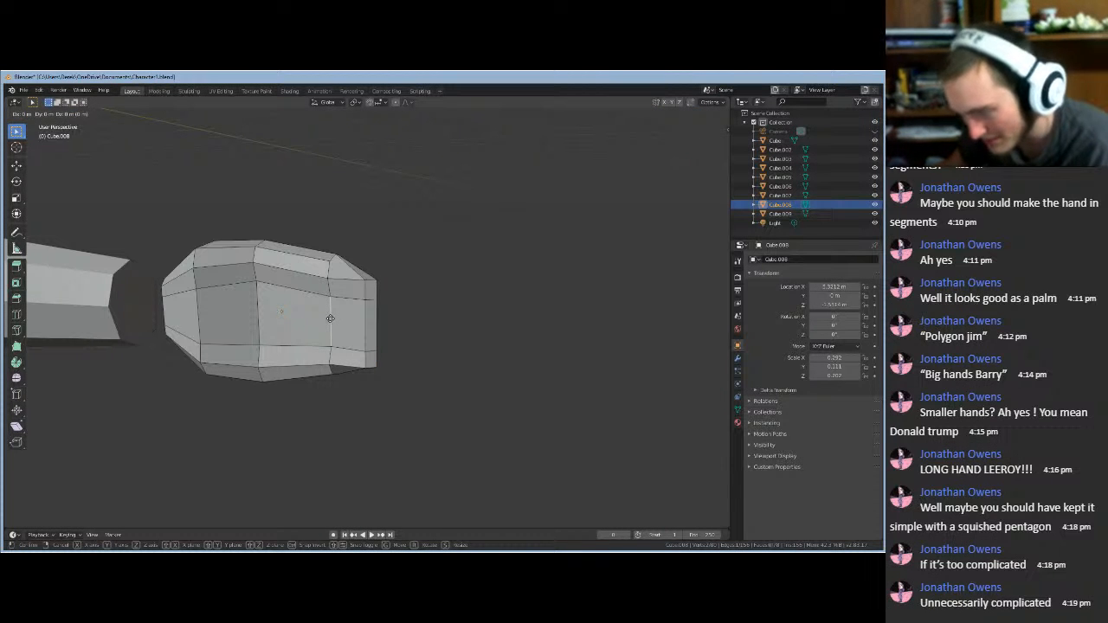
pyautogui.press('y')
pyautogui.click(325, 324)
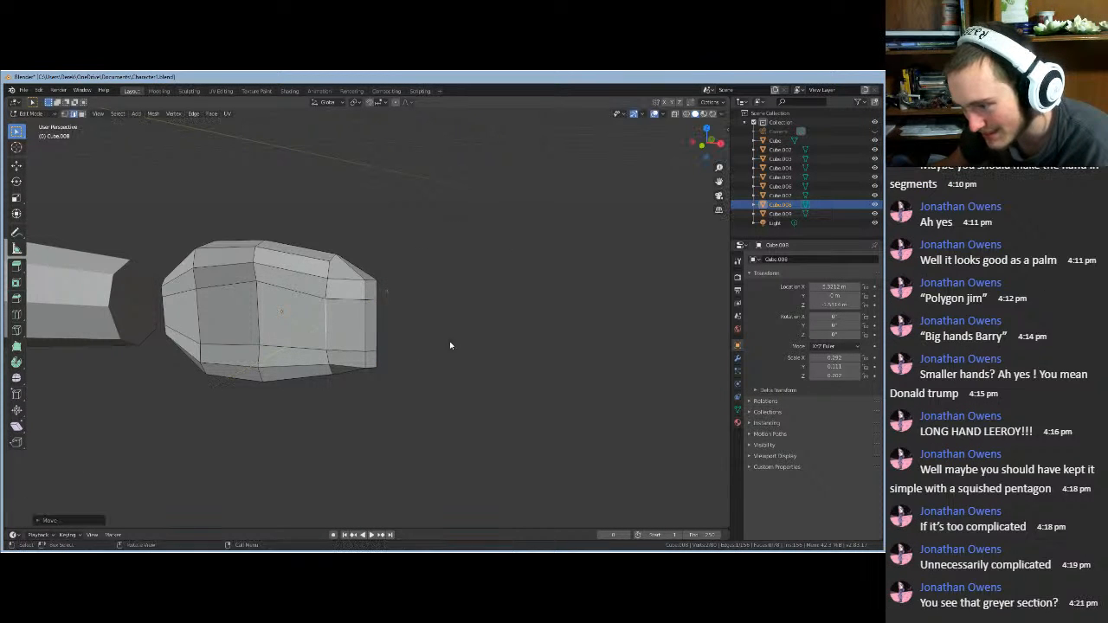
# - Shift the edge along Y twice more and orbit to check the tapered tip
pyautogui.moveTo(449, 345); pyautogui.dragTo(411, 345, button='middle')
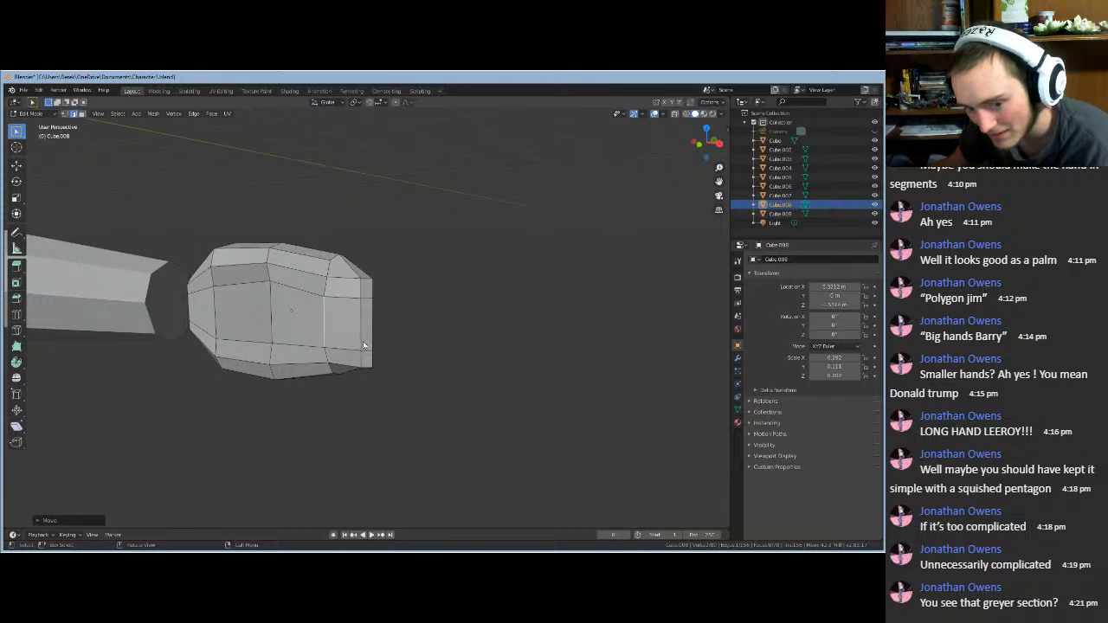
pyautogui.press('g')
pyautogui.press('y')
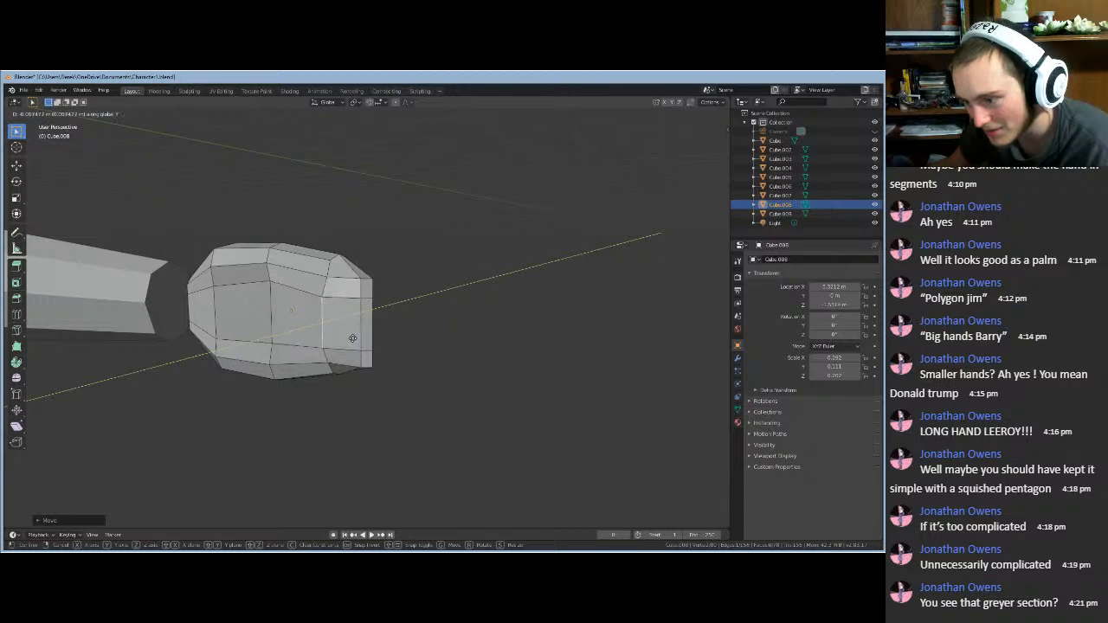
pyautogui.click(372, 339)
pyautogui.moveTo(376, 339)
pyautogui.mouseDown(button='middle')
pyautogui.moveTo(353, 343)
pyautogui.moveTo(397, 343)
pyautogui.mouseUp(button='middle')
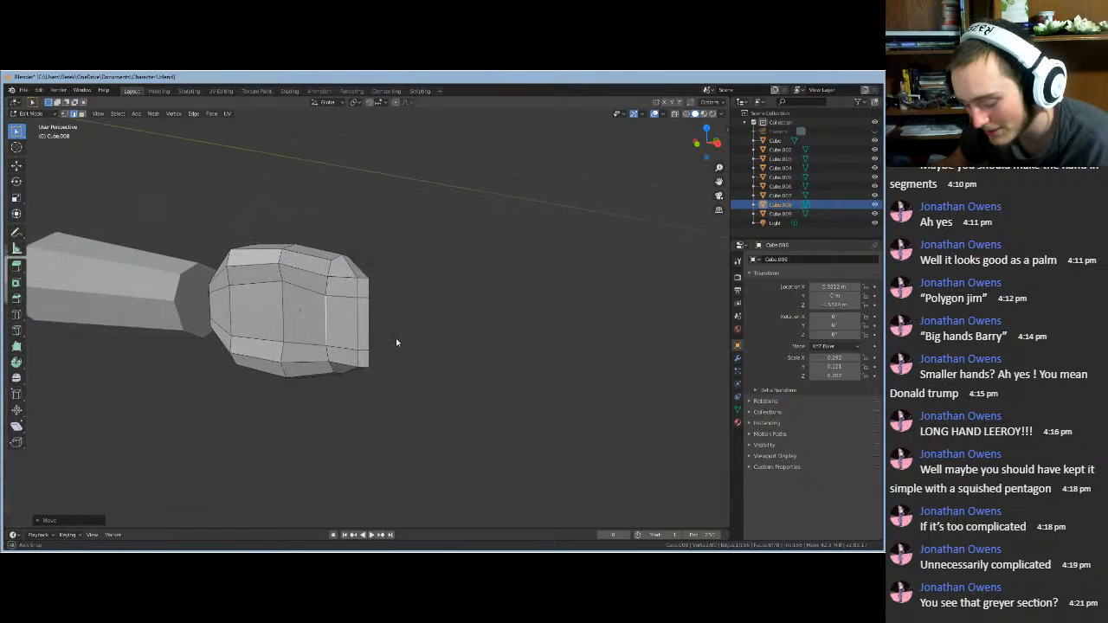
pyautogui.press('g')
pyautogui.press('y')
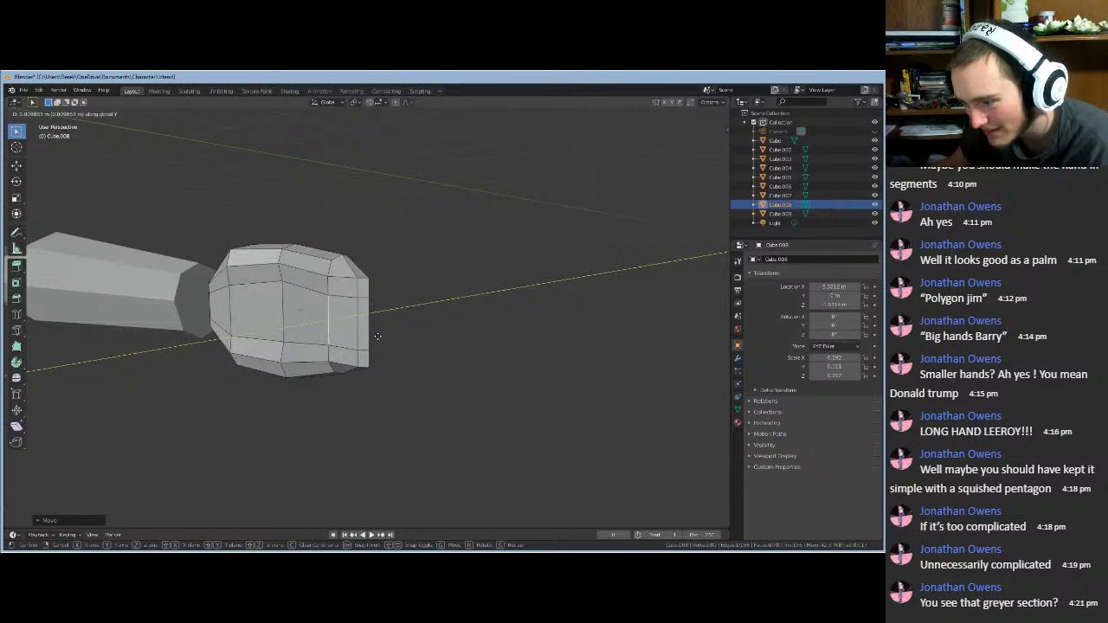
pyautogui.click(378, 341)
pyautogui.moveTo(378, 341); pyautogui.dragTo(423, 336, button='middle')
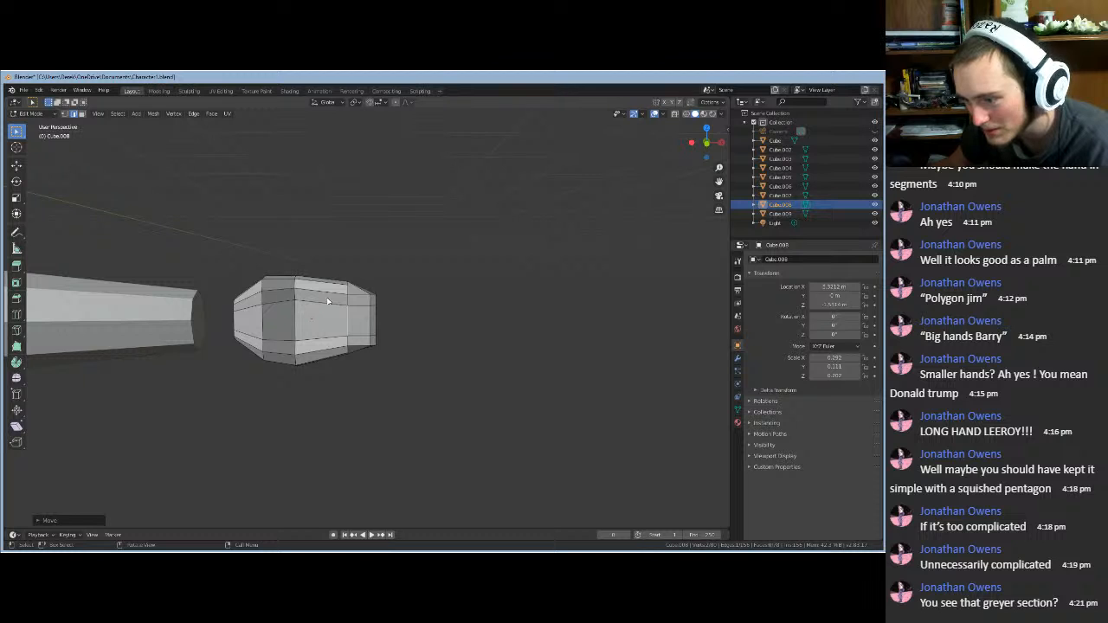
pyautogui.moveTo(337, 304)
pyautogui.mouseDown(button='middle')
pyautogui.moveTo(335, 280)
pyautogui.moveTo(336, 303)
pyautogui.mouseUp(button='middle')
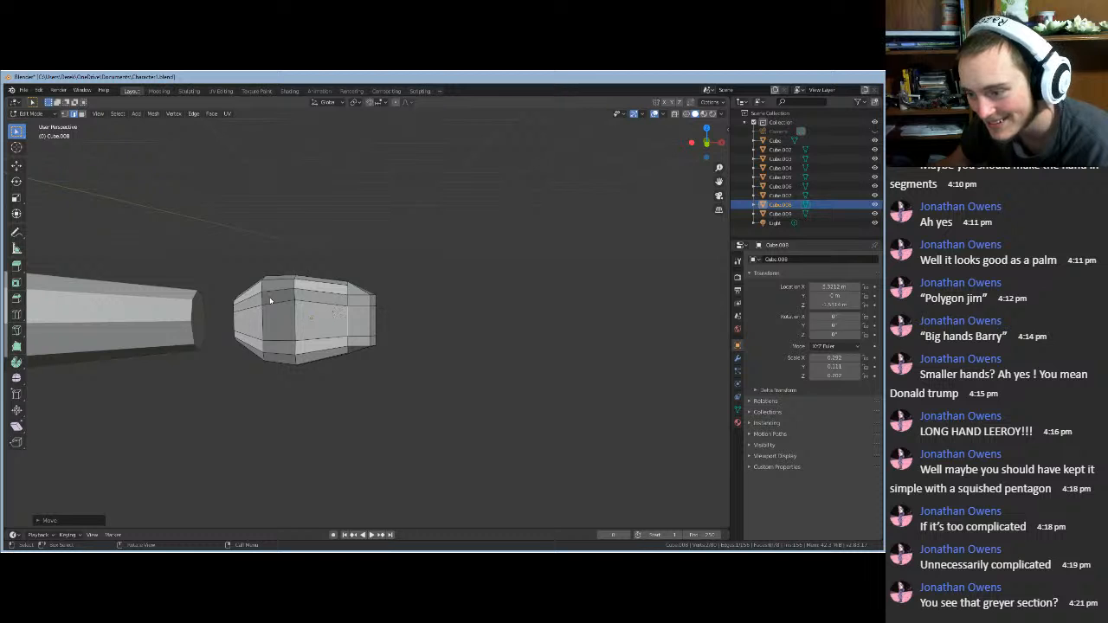
pyautogui.scroll(5, 326, 303)
# - Toggle Edit Mode off and on while orbiting side views of the hand, arm and figure
pyautogui.moveTo(353, 304); pyautogui.dragTo(343, 354, button='middle')
pyautogui.press('Tab')
pyautogui.press('Tab')
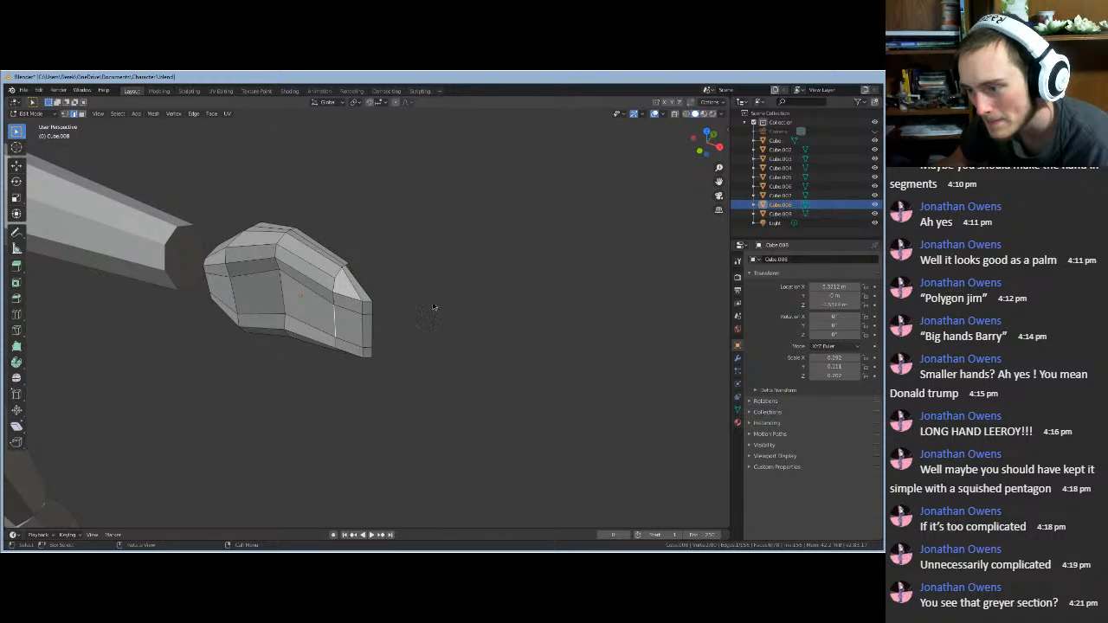
pyautogui.moveTo(433, 306); pyautogui.dragTo(389, 289, button='middle')
pyautogui.press('Tab')
pyautogui.moveTo(182, 324); pyautogui.dragTo(344, 402, button='middle')
pyautogui.moveTo(274, 384); pyautogui.dragTo(414, 351, button='middle')
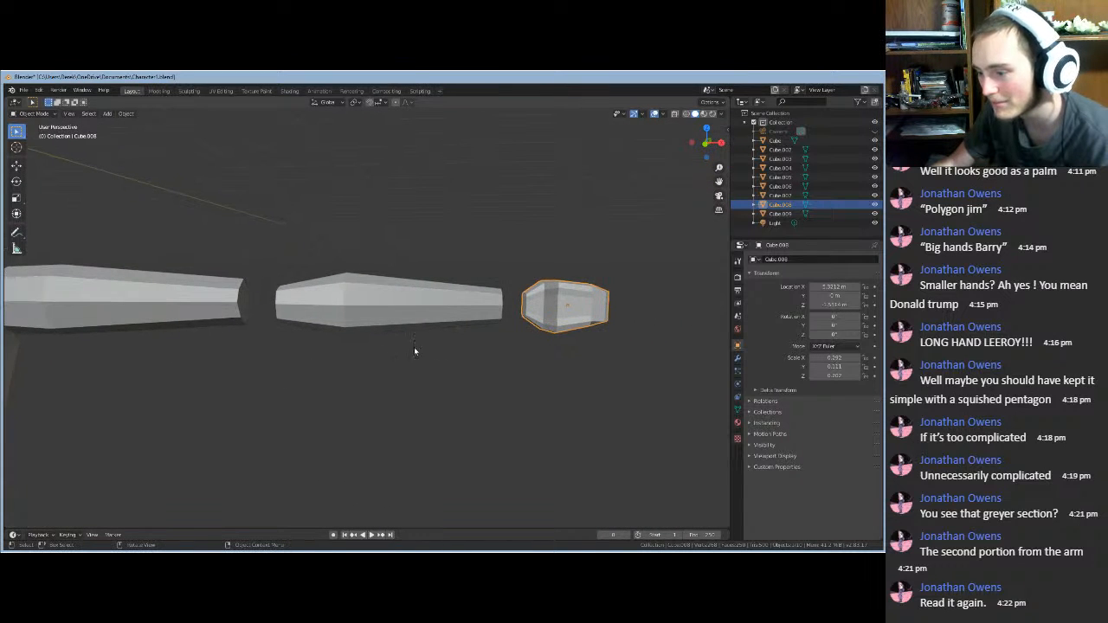
pyautogui.scroll(2, 673, 334)
pyautogui.moveTo(643, 345); pyautogui.dragTo(446, 365, button='middle')
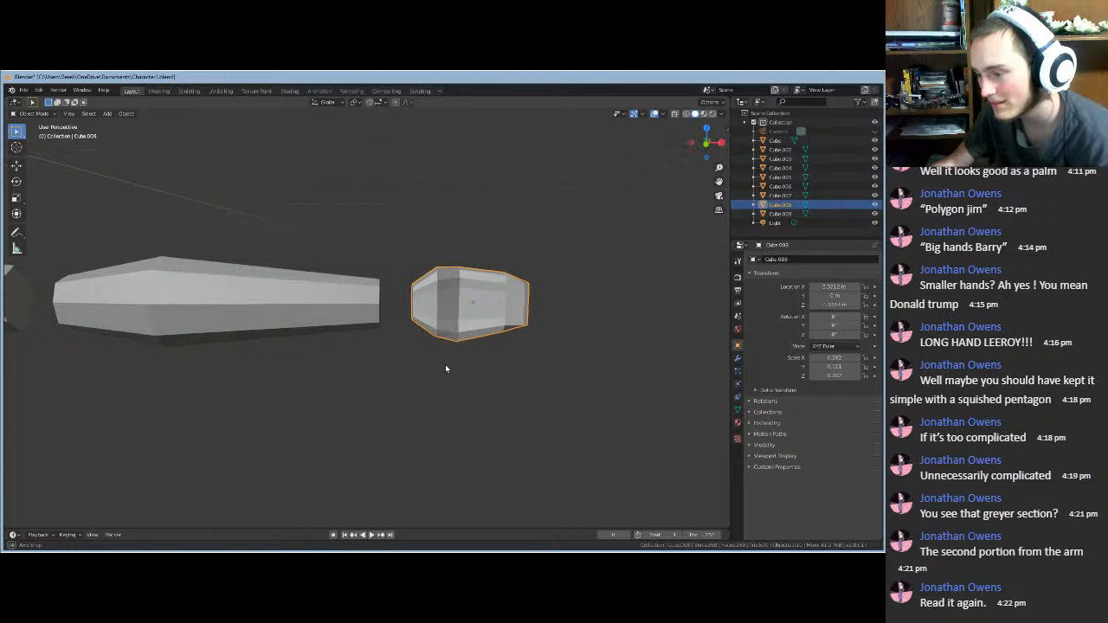
pyautogui.scroll(2, 487, 325)
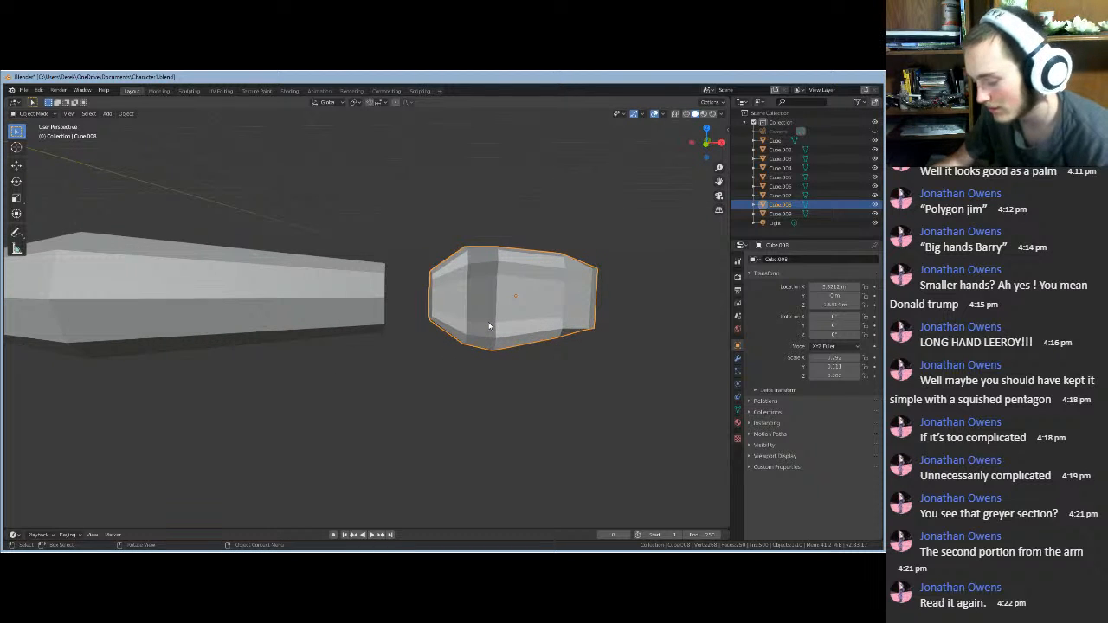
pyautogui.press('KP_Decimal')
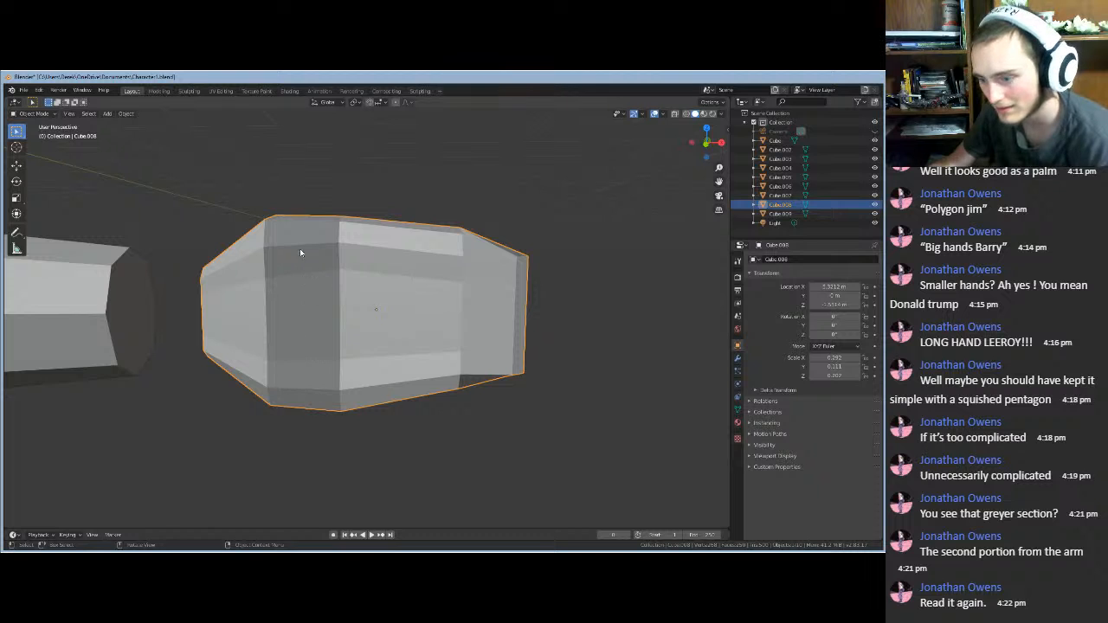
pyautogui.moveTo(369, 461); pyautogui.dragTo(311, 452, button='middle')
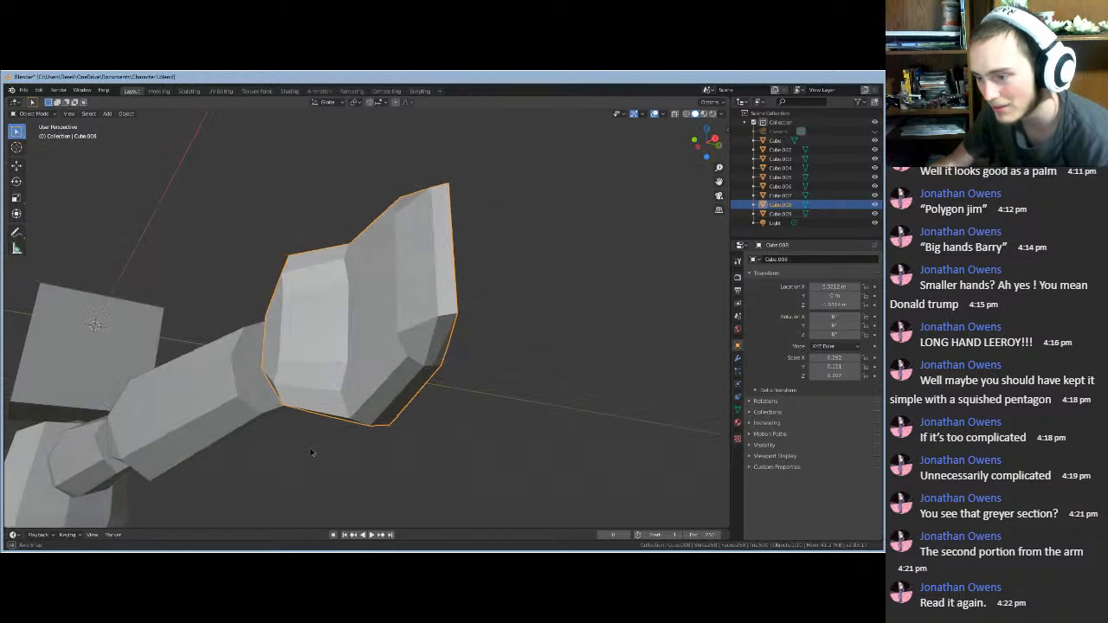
pyautogui.moveTo(311, 452); pyautogui.dragTo(691, 405, button='middle')
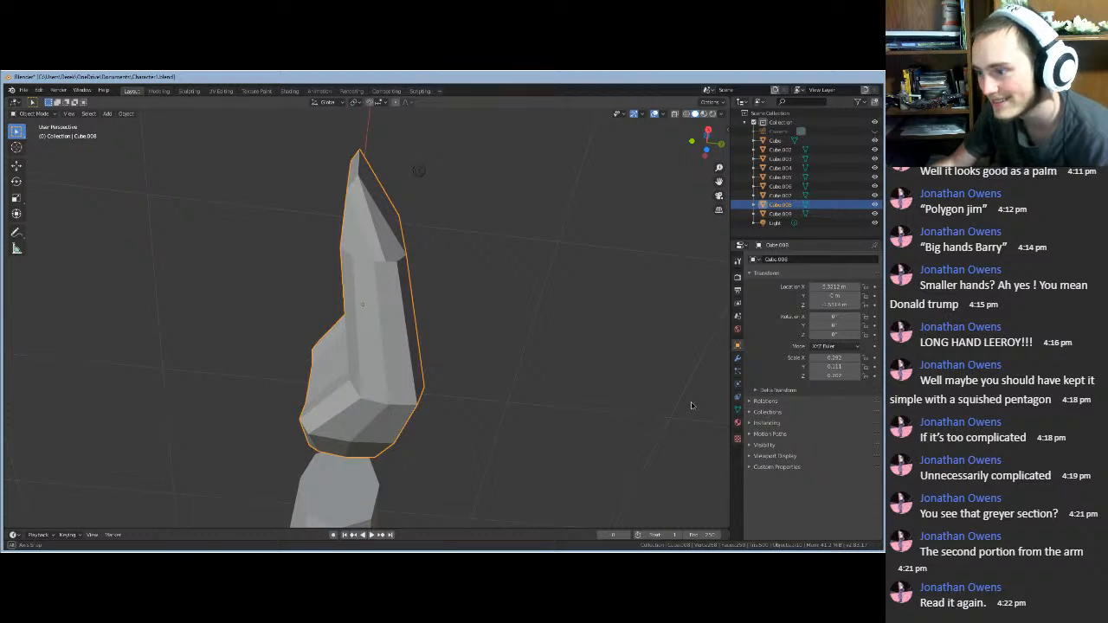
pyautogui.moveTo(691, 406); pyautogui.dragTo(72, 491, button='middle')
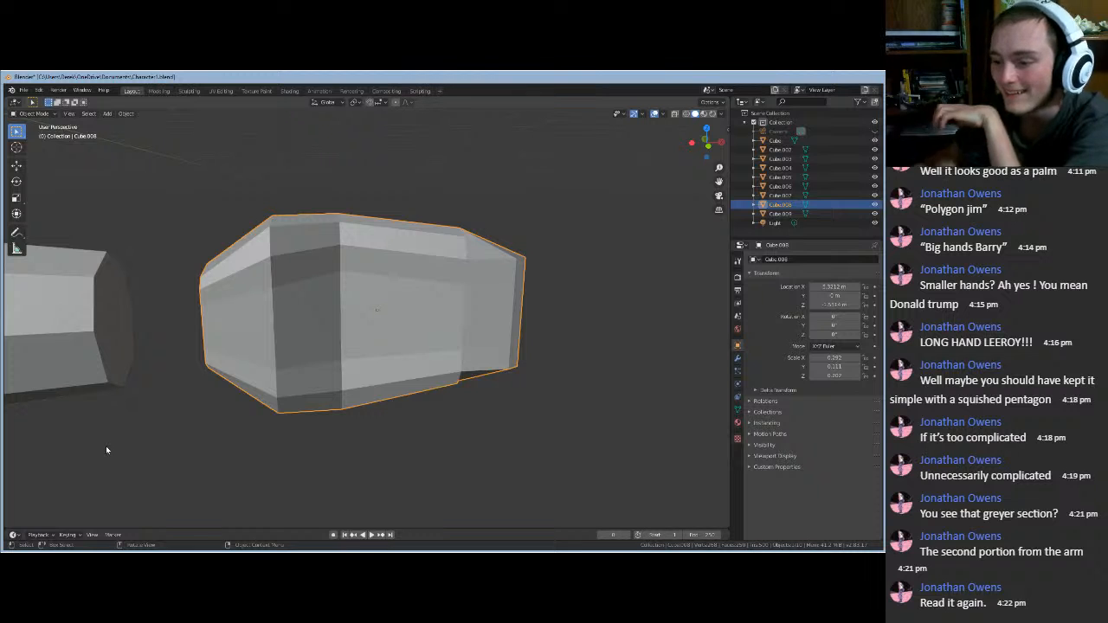
pyautogui.moveTo(153, 465); pyautogui.dragTo(164, 429, button='middle')
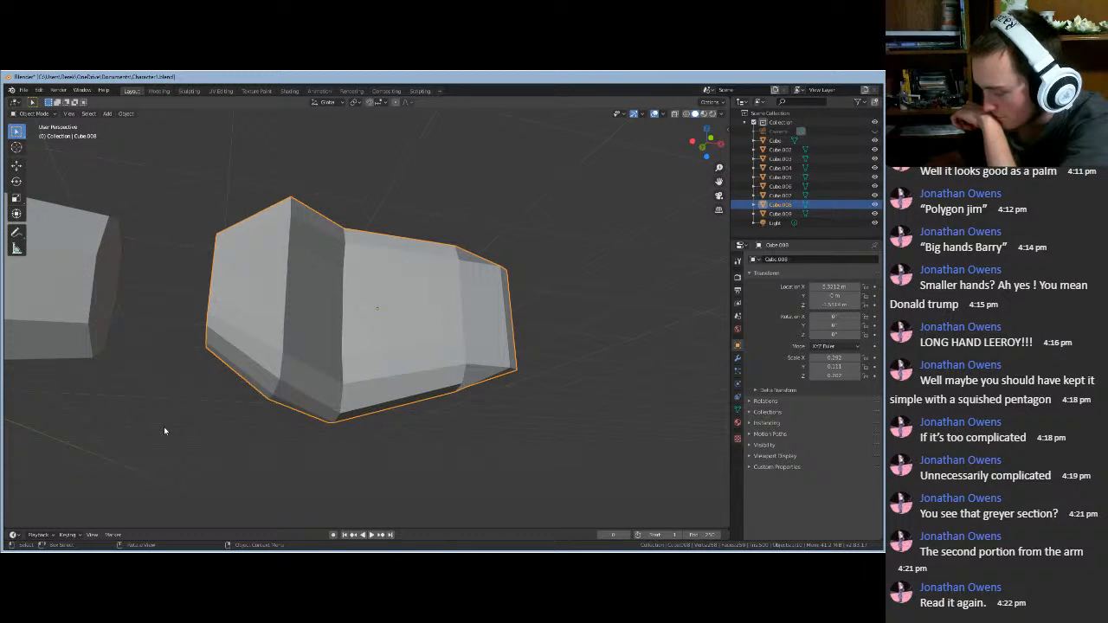
pyautogui.moveTo(297, 358); pyautogui.dragTo(281, 418, button='middle')
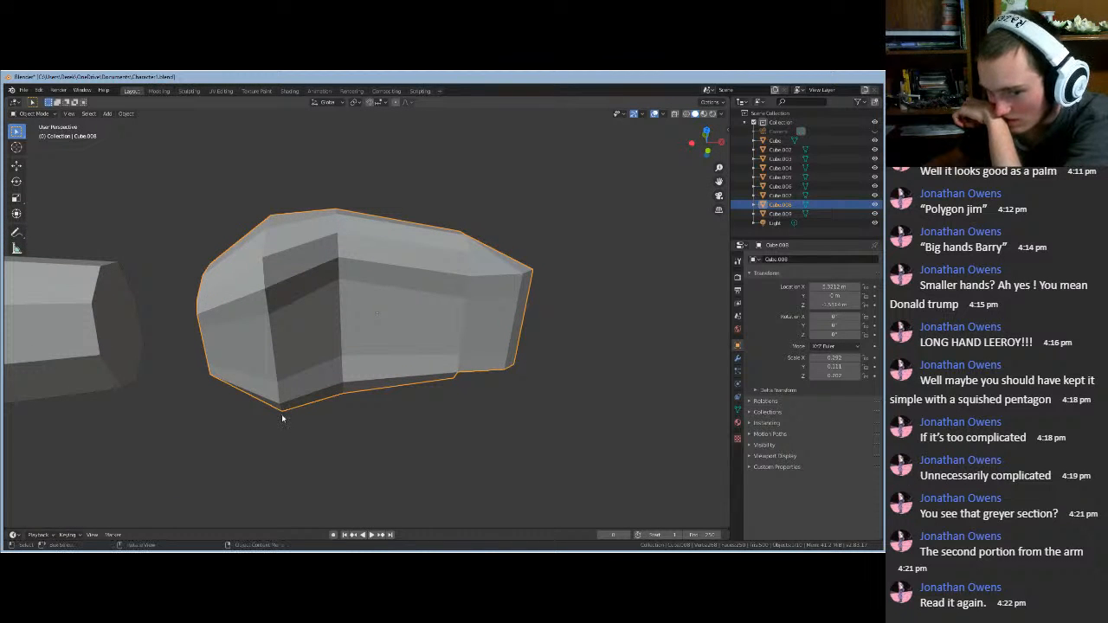
pyautogui.scroll(-5, 281, 418)
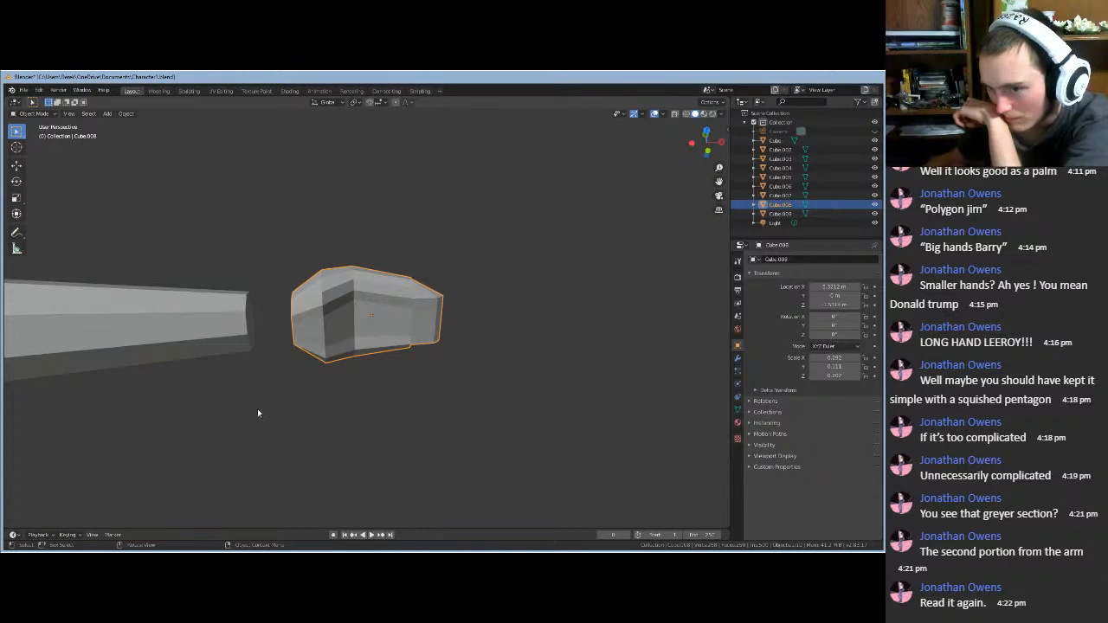
pyautogui.click(107, 114)
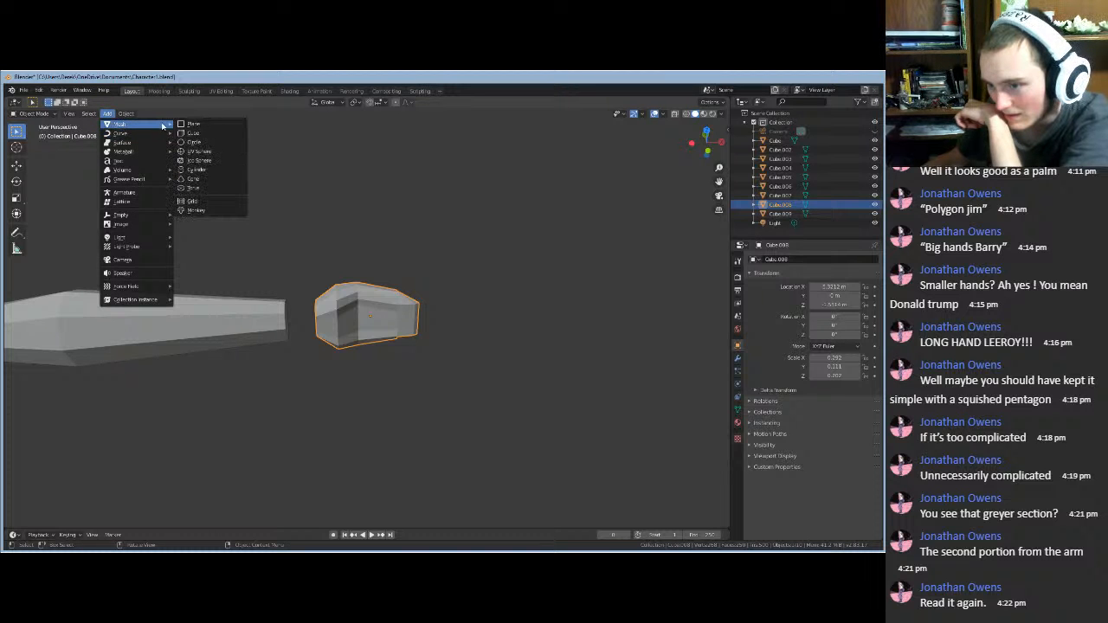
pyautogui.click(192, 132)
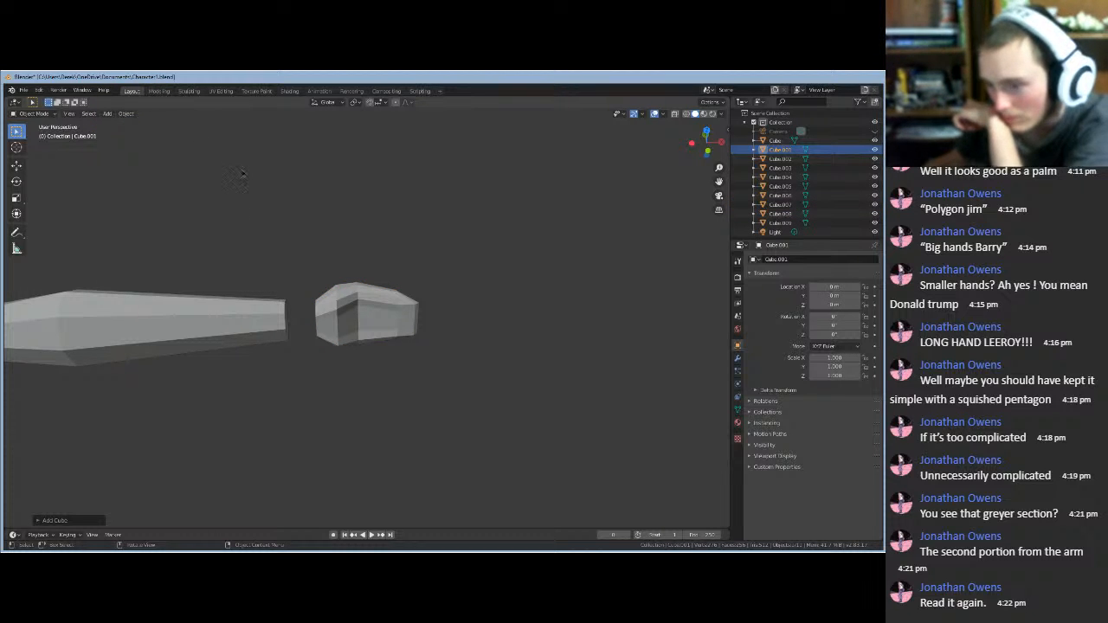
pyautogui.moveTo(242, 173); pyautogui.dragTo(163, 152, button='middle')
pyautogui.click(227, 148)
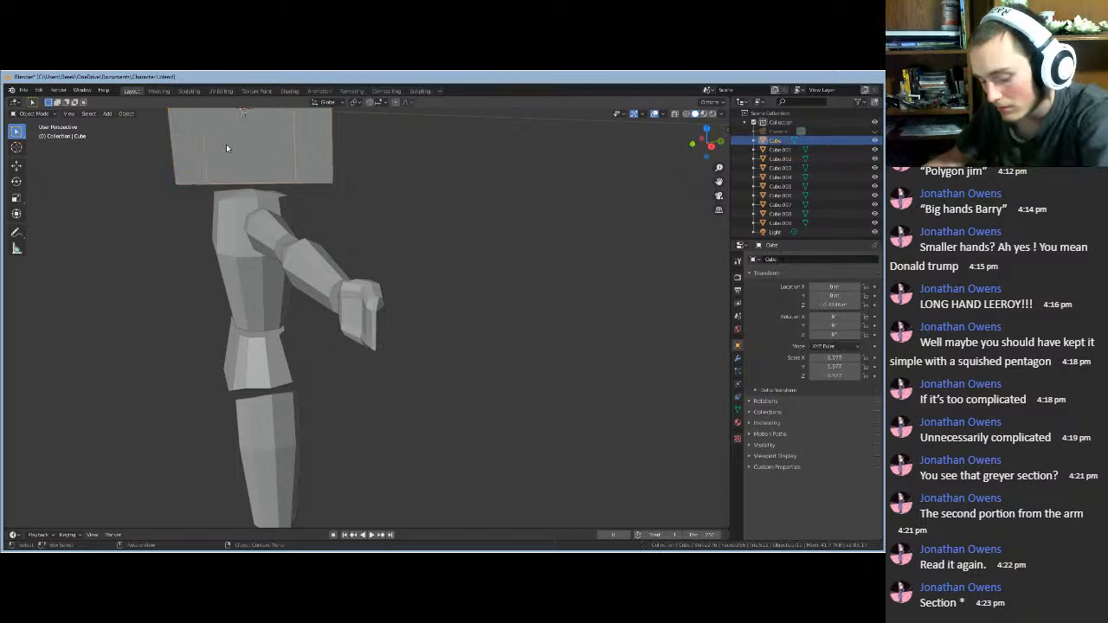
pyautogui.press('g')
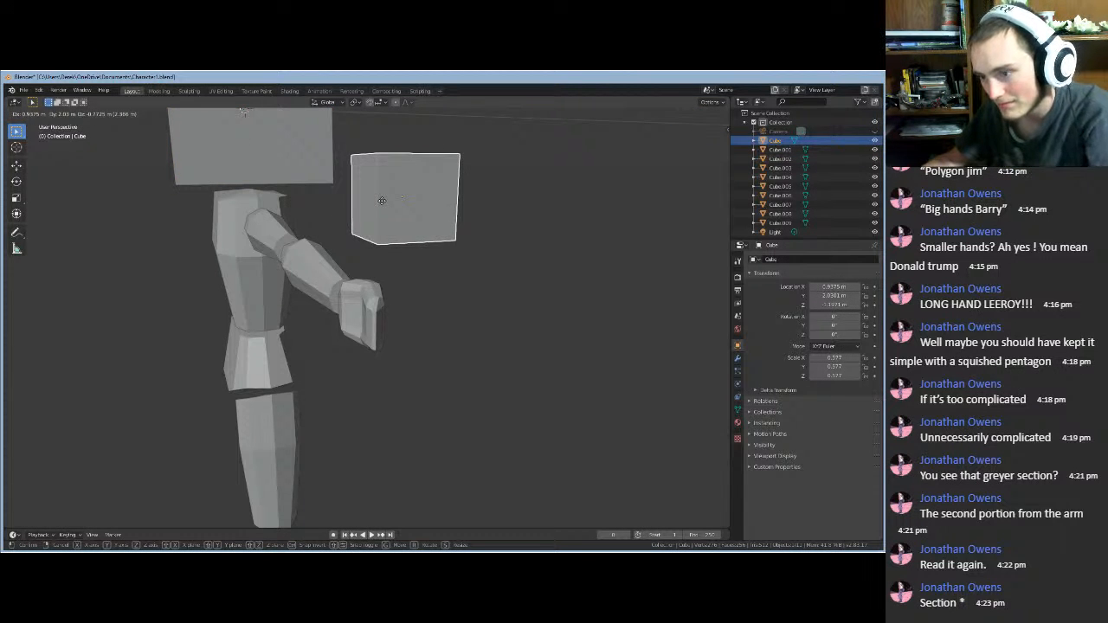
pyautogui.press('ctrl')
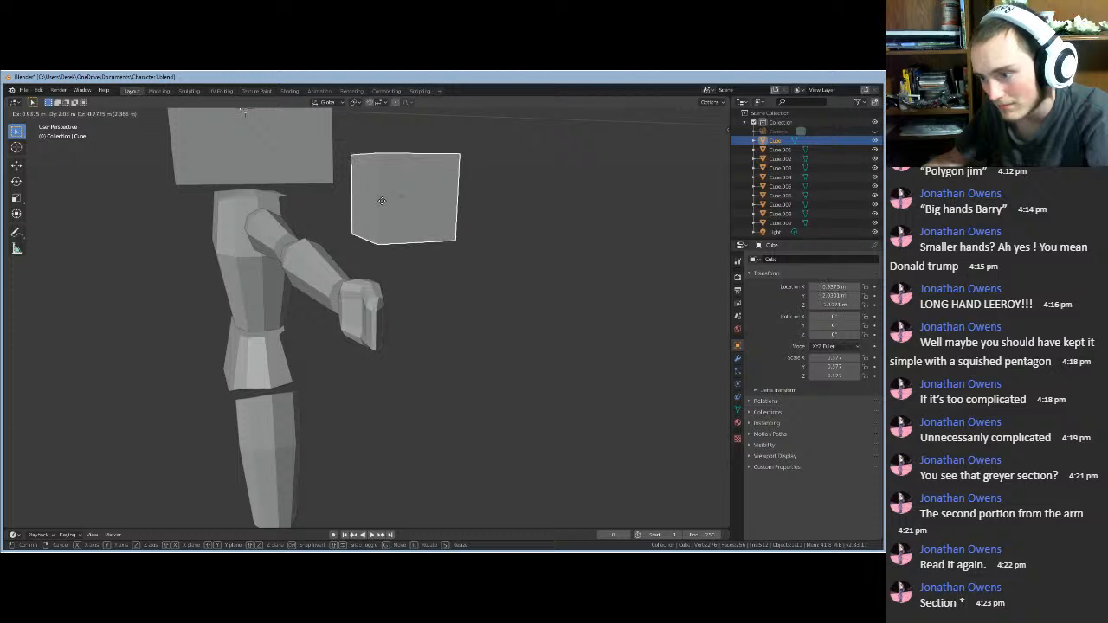
pyautogui.rightClick(382, 200)
pyautogui.click(322, 156)
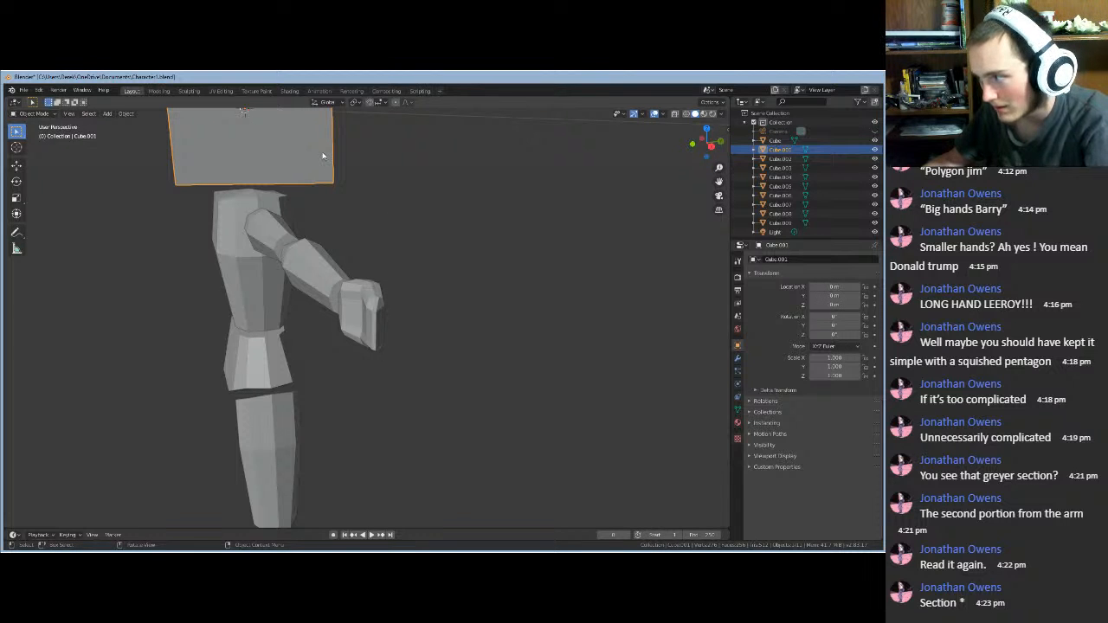
pyautogui.scroll(-8, 333, 193)
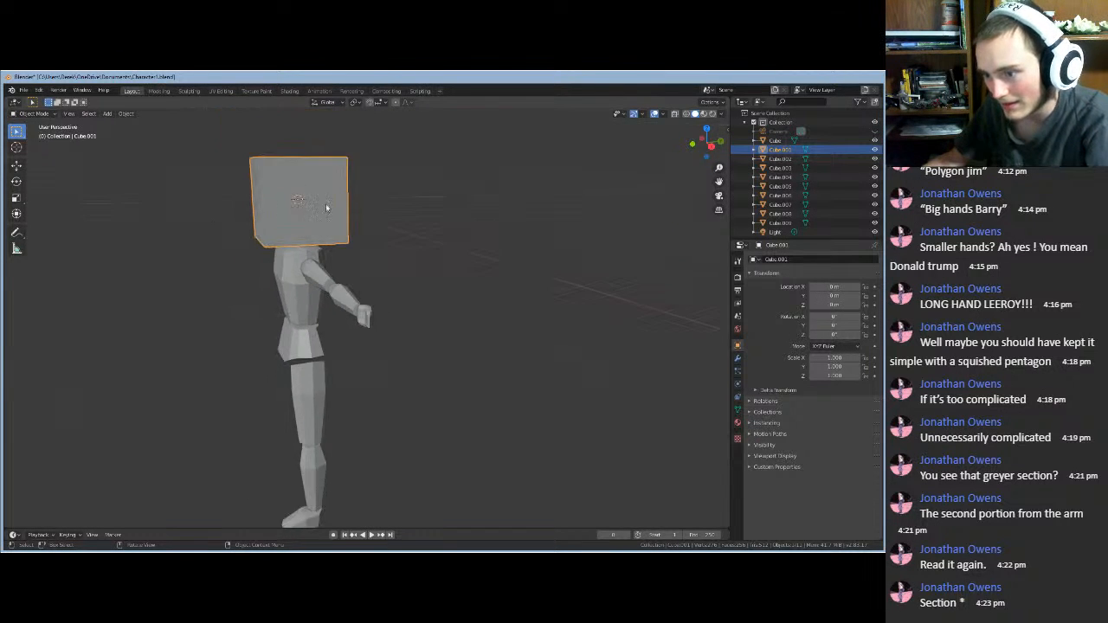
pyautogui.moveTo(264, 299); pyautogui.dragTo(328, 289, button='middle')
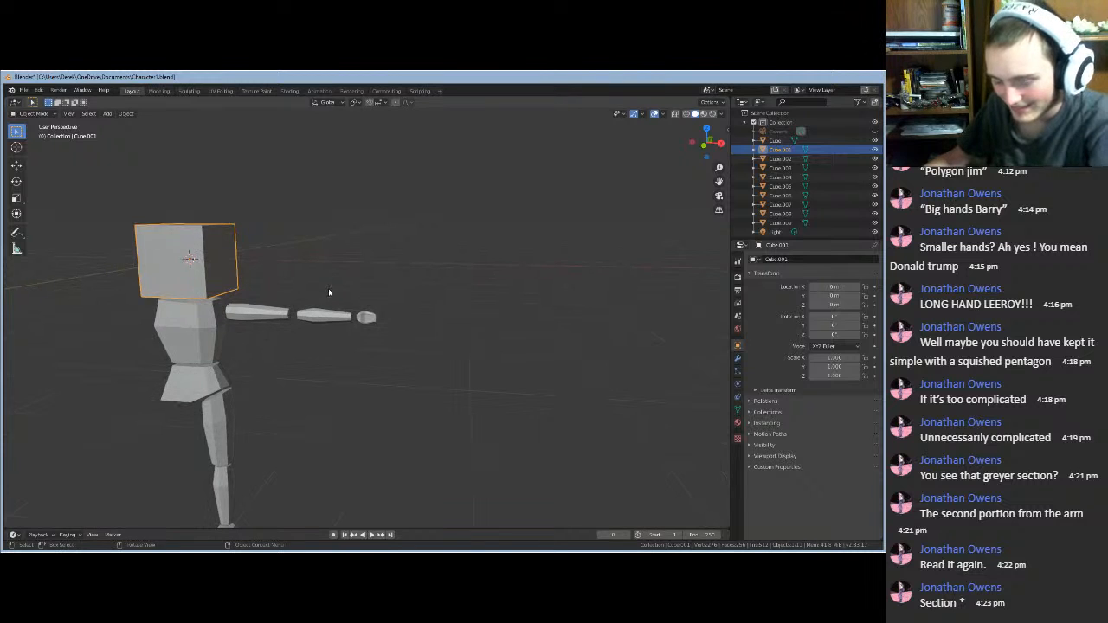
pyautogui.press('g')
pyautogui.click(591, 338)
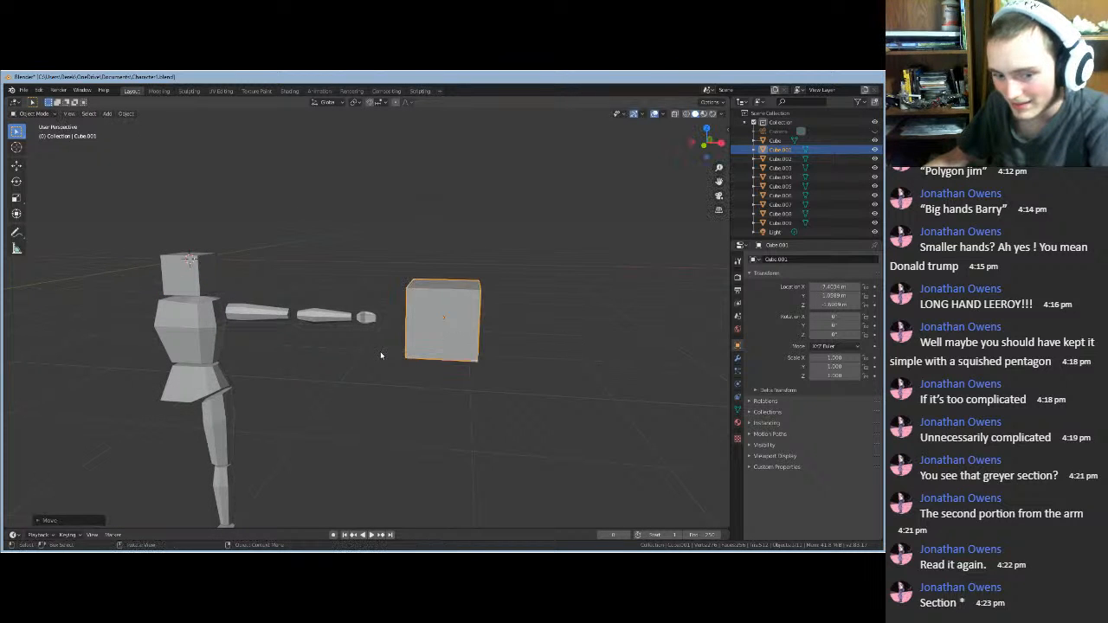
pyautogui.scroll(4, 375, 347)
pyautogui.scroll(6, 374, 352)
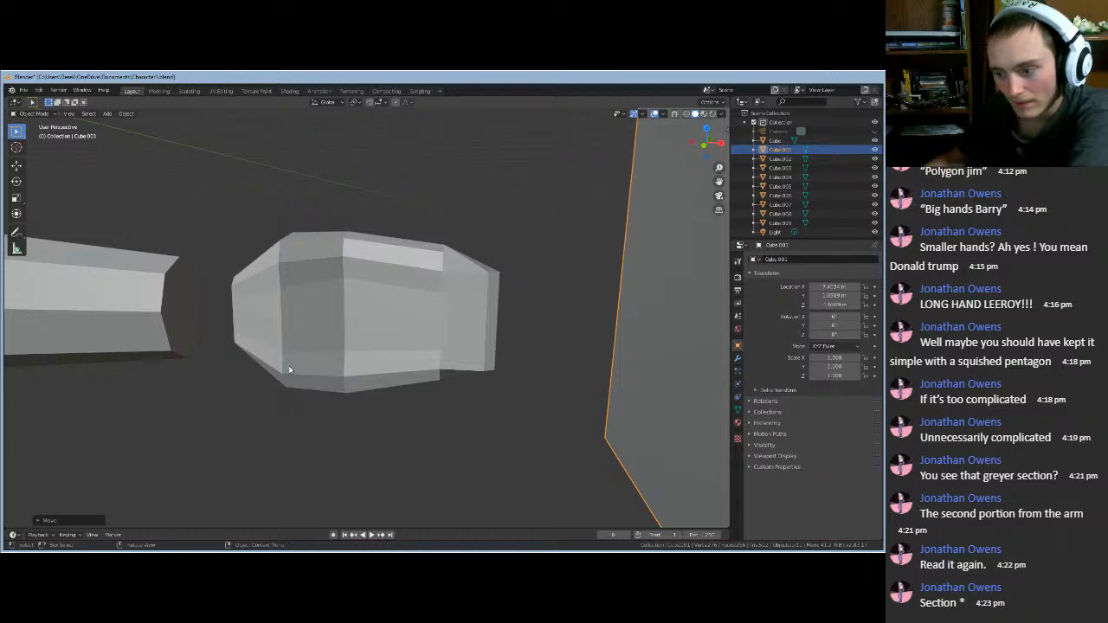
pyautogui.moveTo(354, 423); pyautogui.dragTo(439, 427, button='middle')
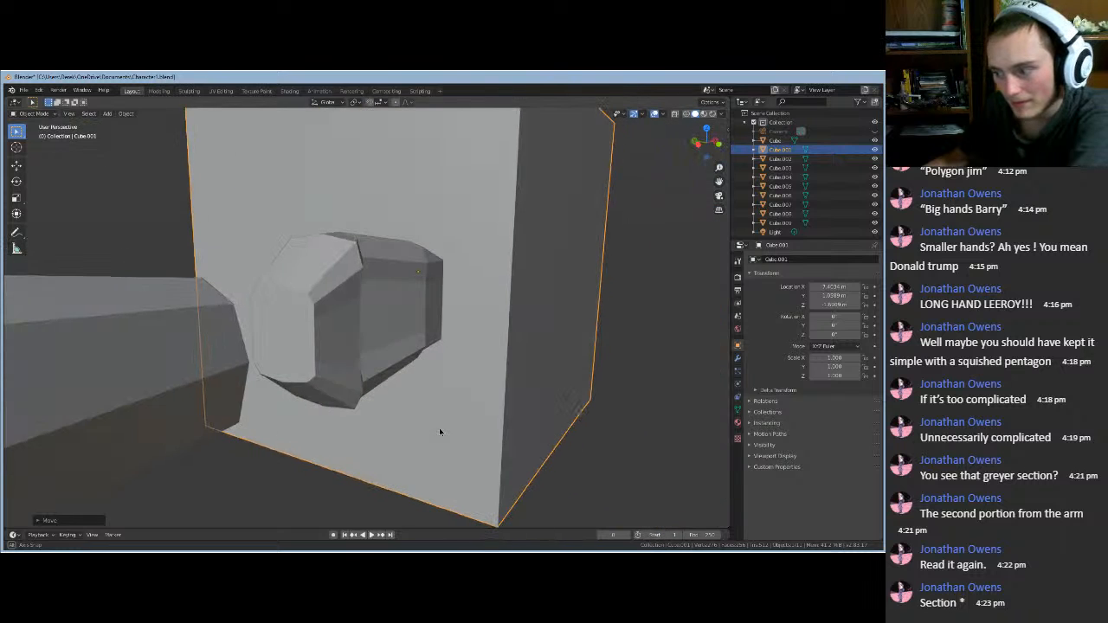
pyautogui.scroll(-5, 535, 381)
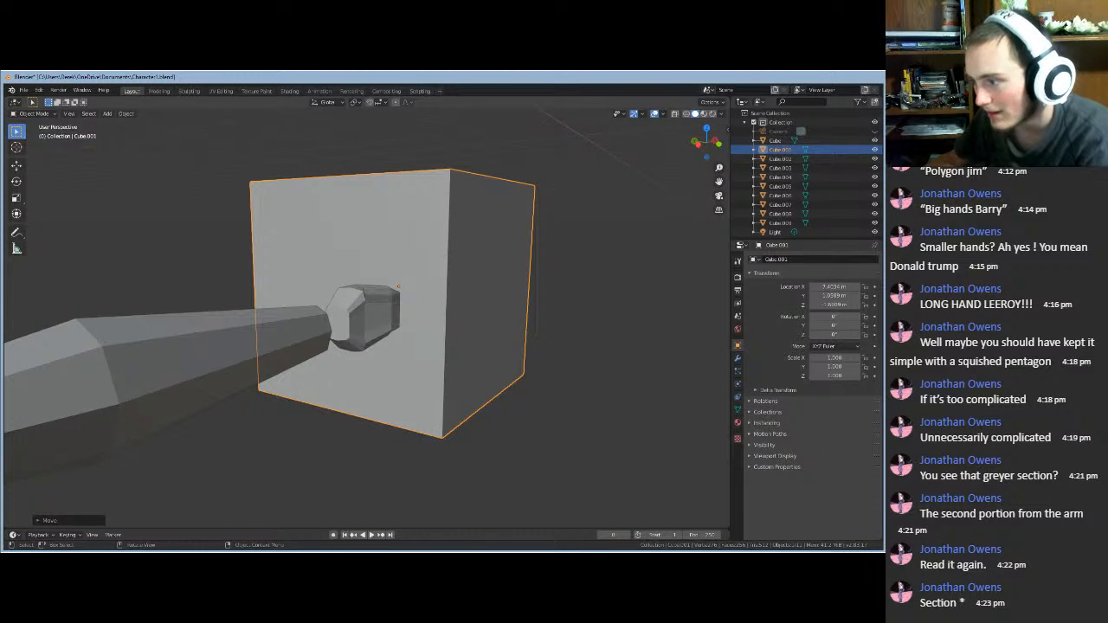
pyautogui.press('s')
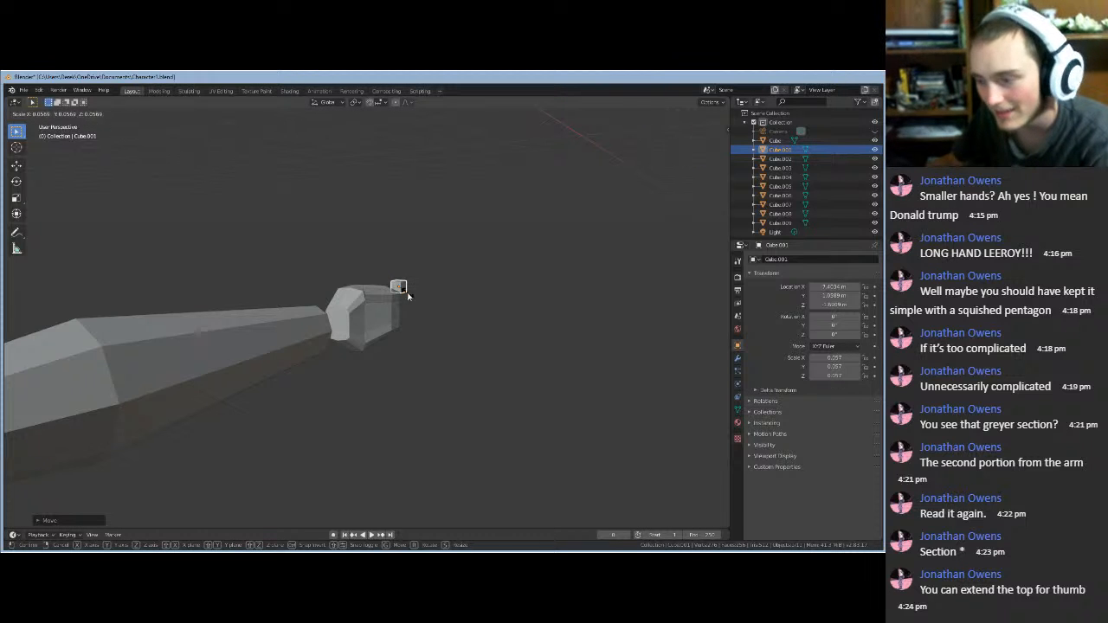
pyautogui.click(405, 291)
pyautogui.press('Delete')
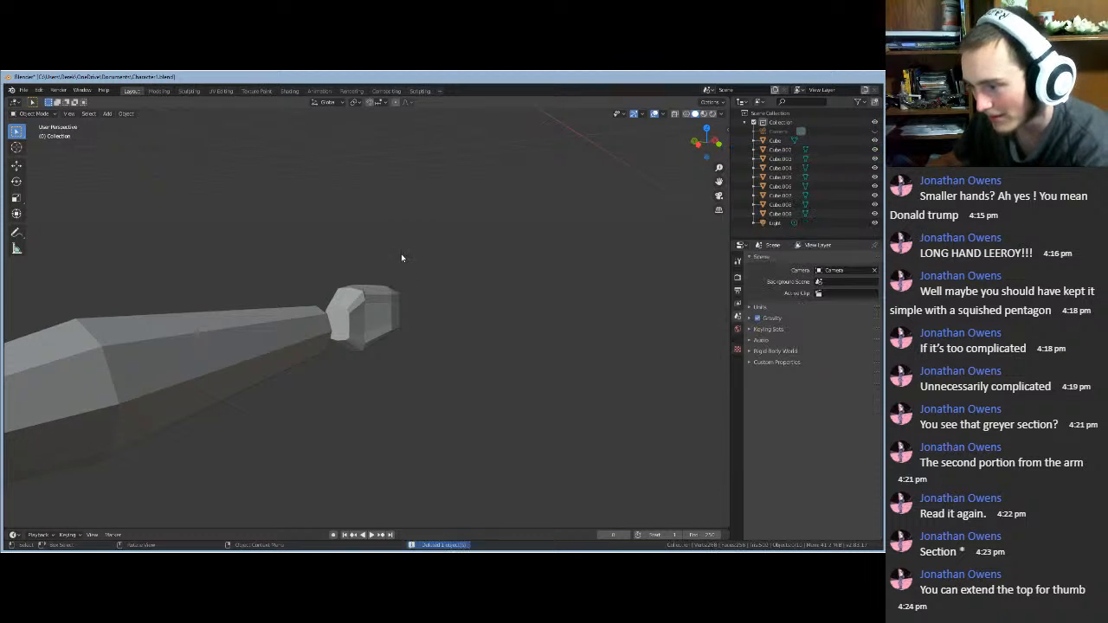
# - Select the hand block and enter Edit Mode, viewing its mesh from above
pyautogui.moveTo(404, 257); pyautogui.dragTo(338, 282, button='middle')
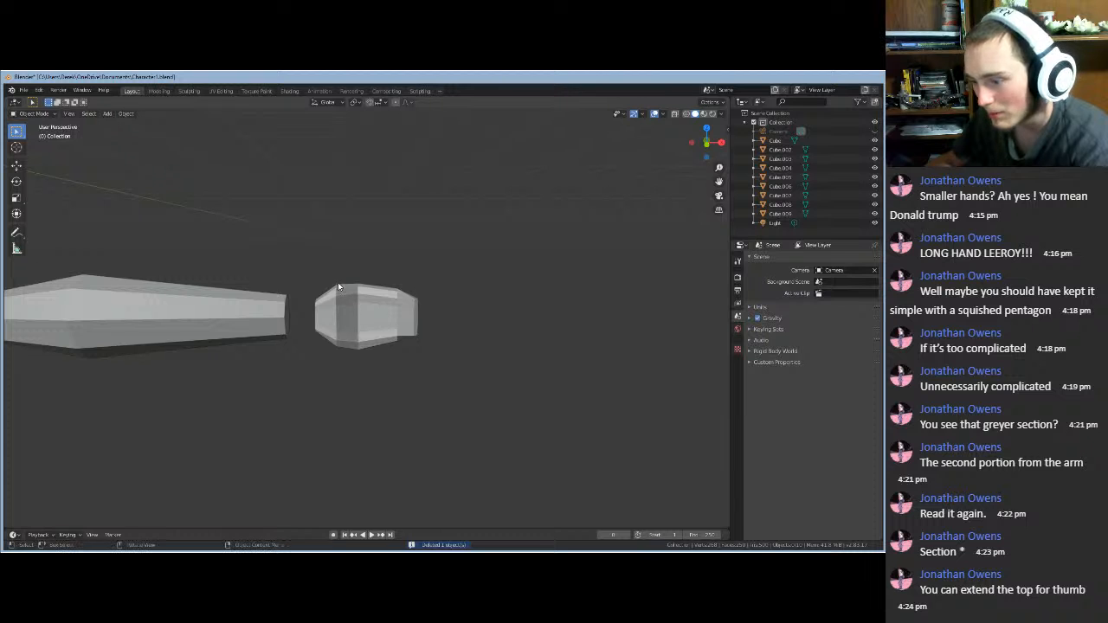
pyautogui.scroll(3, 337, 282)
pyautogui.click(324, 257)
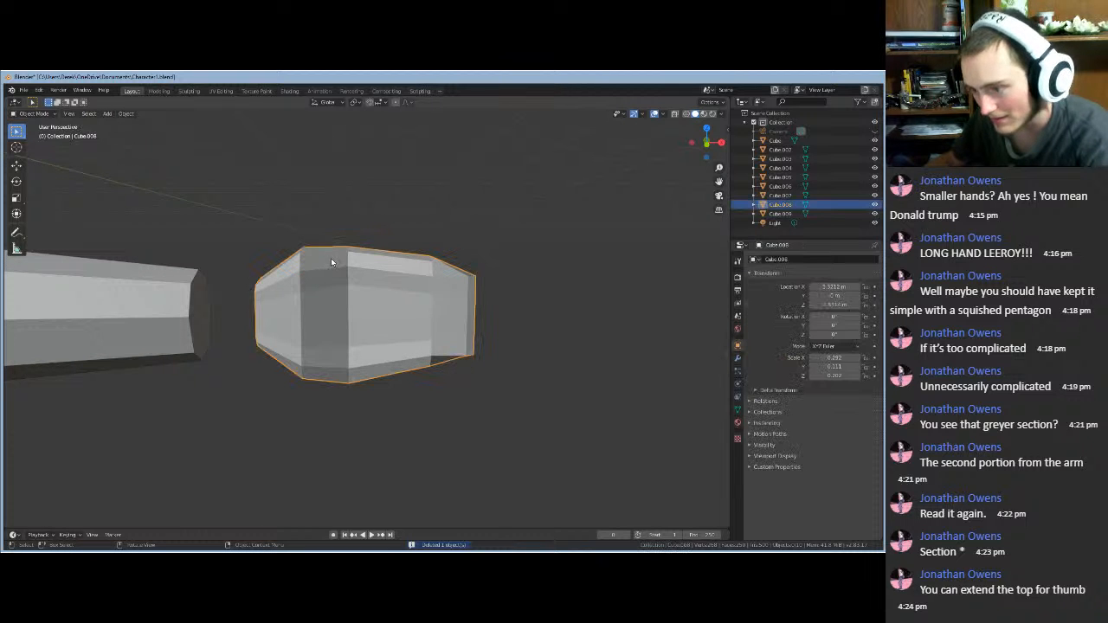
pyautogui.press('Tab')
pyautogui.scroll(1, 326, 213)
pyautogui.moveTo(314, 213); pyautogui.dragTo(303, 239, button='middle')
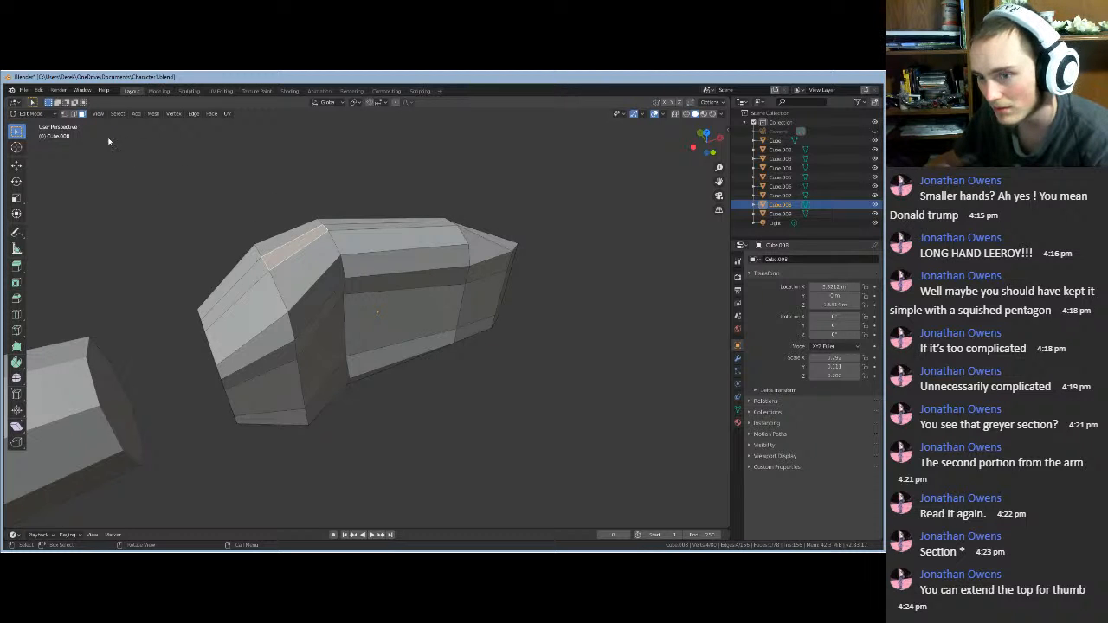
# - In edge select, raise the hand's top edge along Z and check it from the side
pyautogui.click(73, 114)
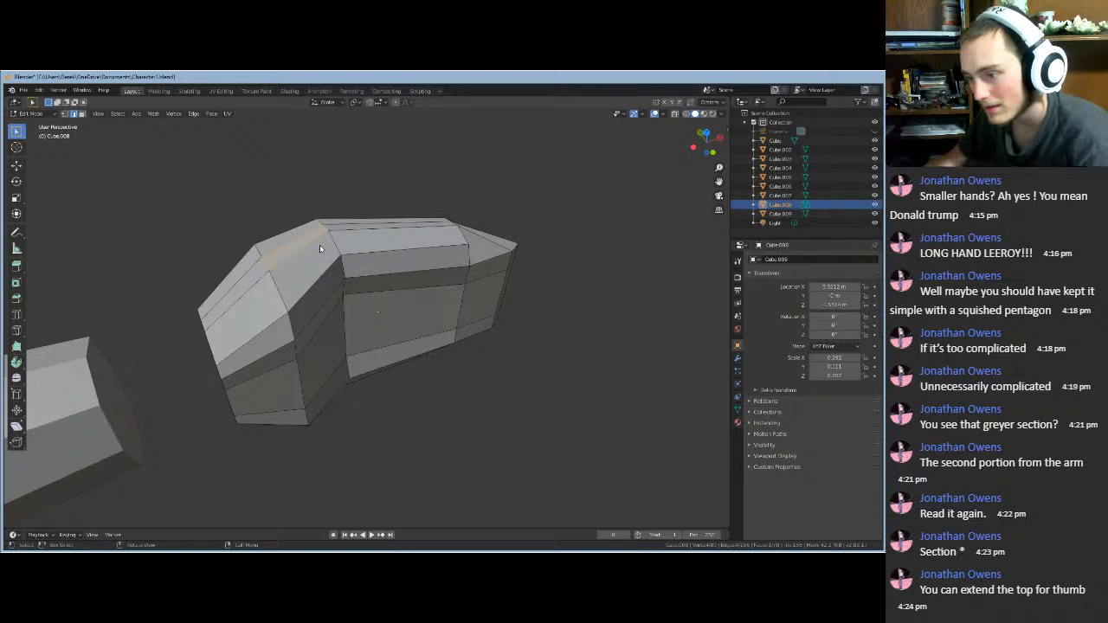
pyautogui.moveTo(319, 248); pyautogui.dragTo(311, 232, button='middle')
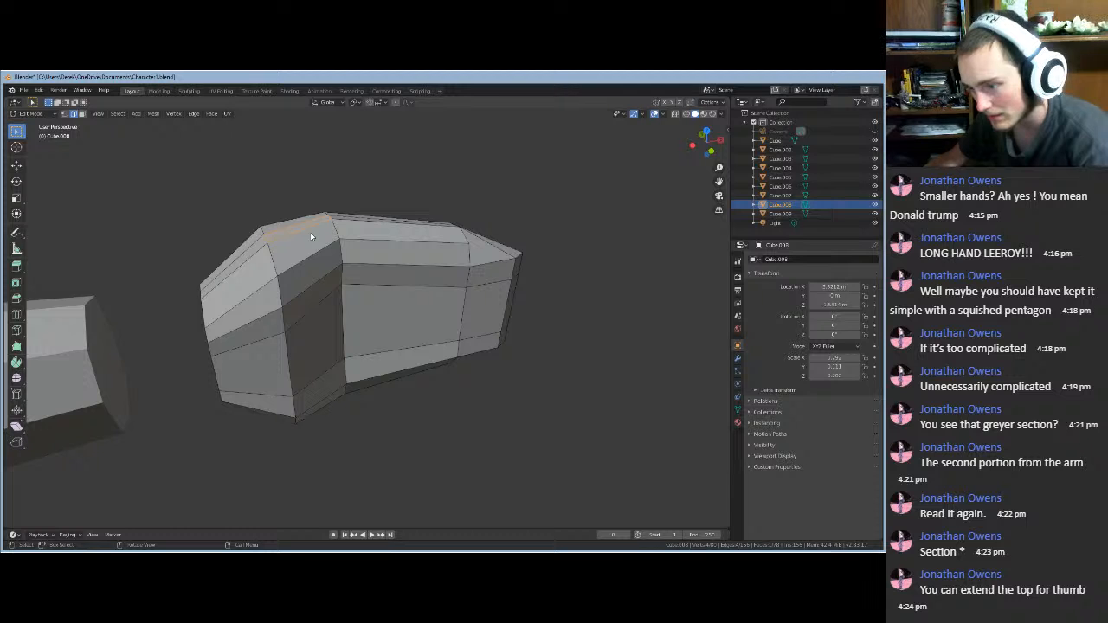
pyautogui.press('g')
pyautogui.press('z')
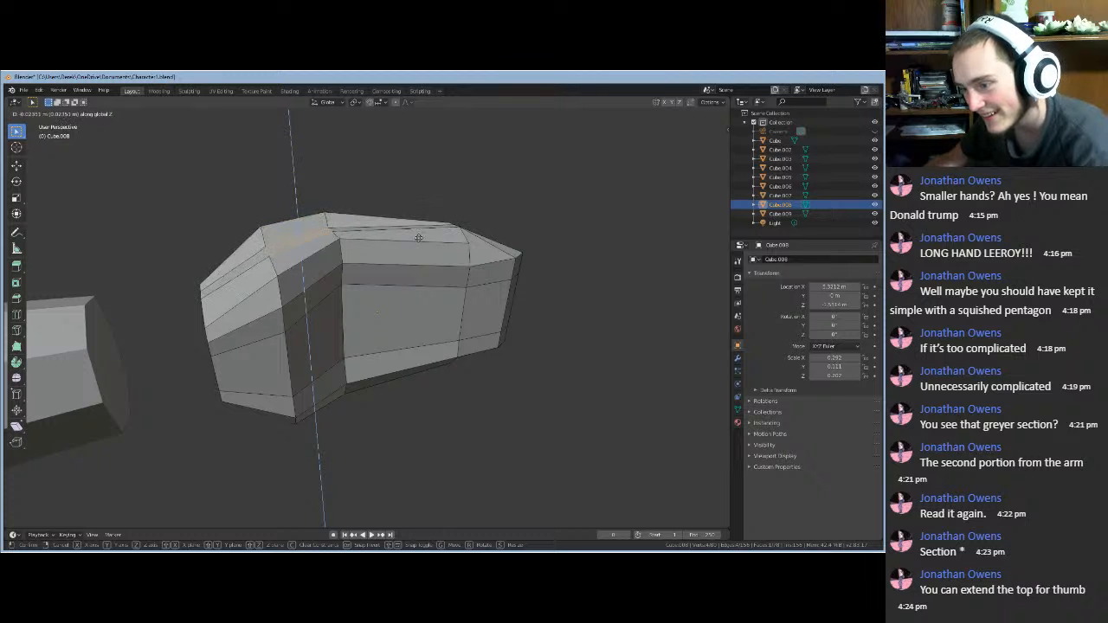
pyautogui.click(416, 210)
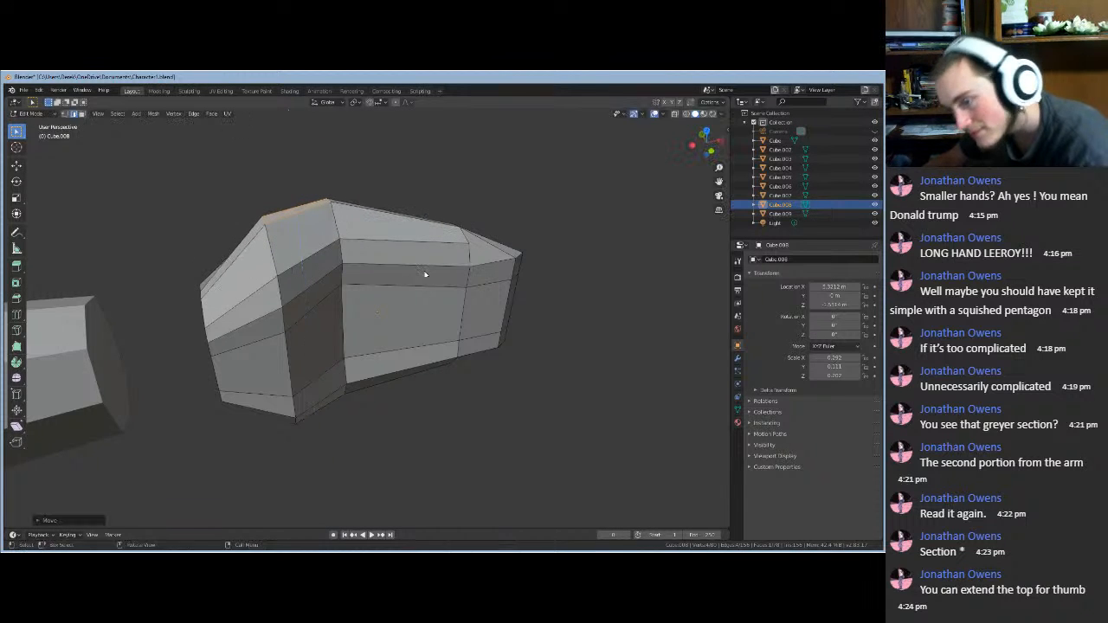
pyautogui.moveTo(417, 211); pyautogui.dragTo(547, 224, button='middle')
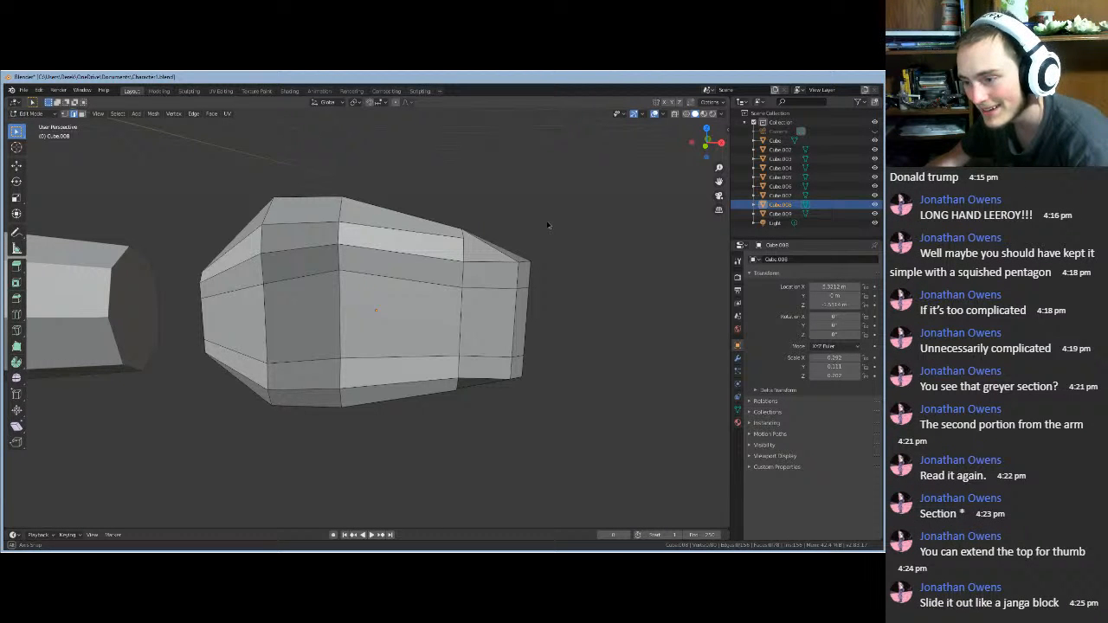
pyautogui.moveTo(519, 232); pyautogui.dragTo(412, 252, button='middle')
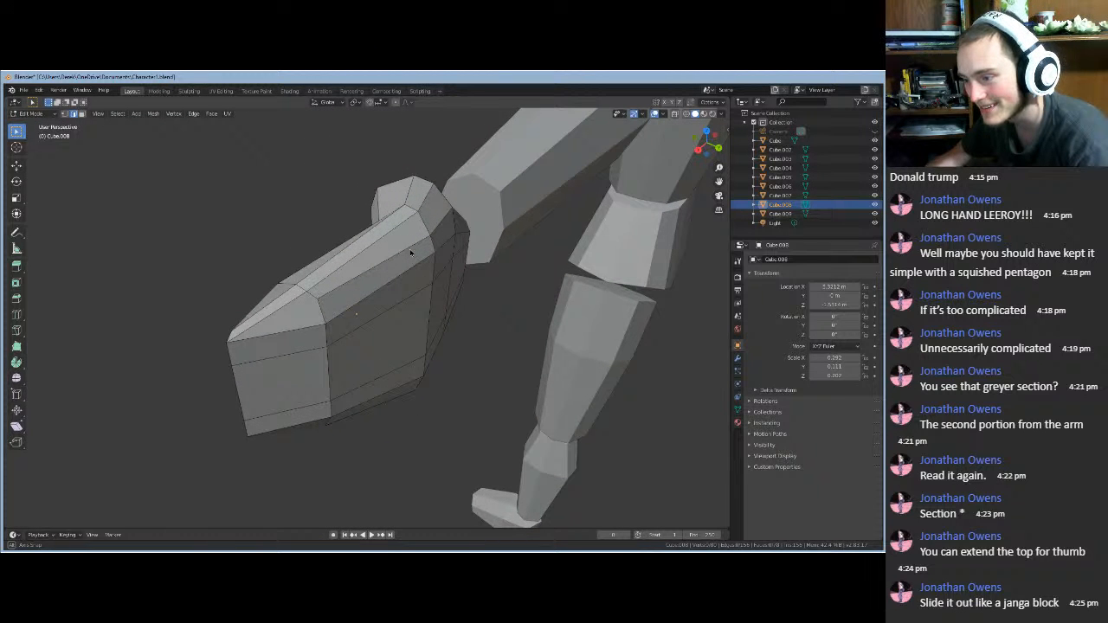
pyautogui.moveTo(579, 235); pyautogui.dragTo(539, 234, button='middle')
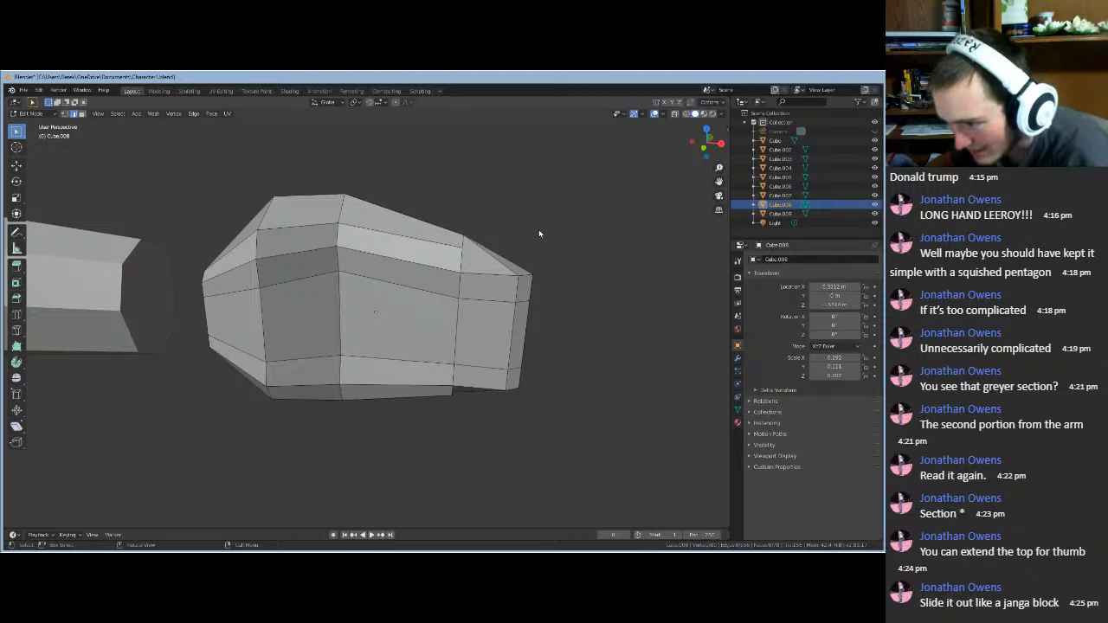
# - Undo, then in face select move the hand's top face along Y and inspect it
pyautogui.hotkey('ctrl', 'z')
pyautogui.hotkey('ctrl', 'z')
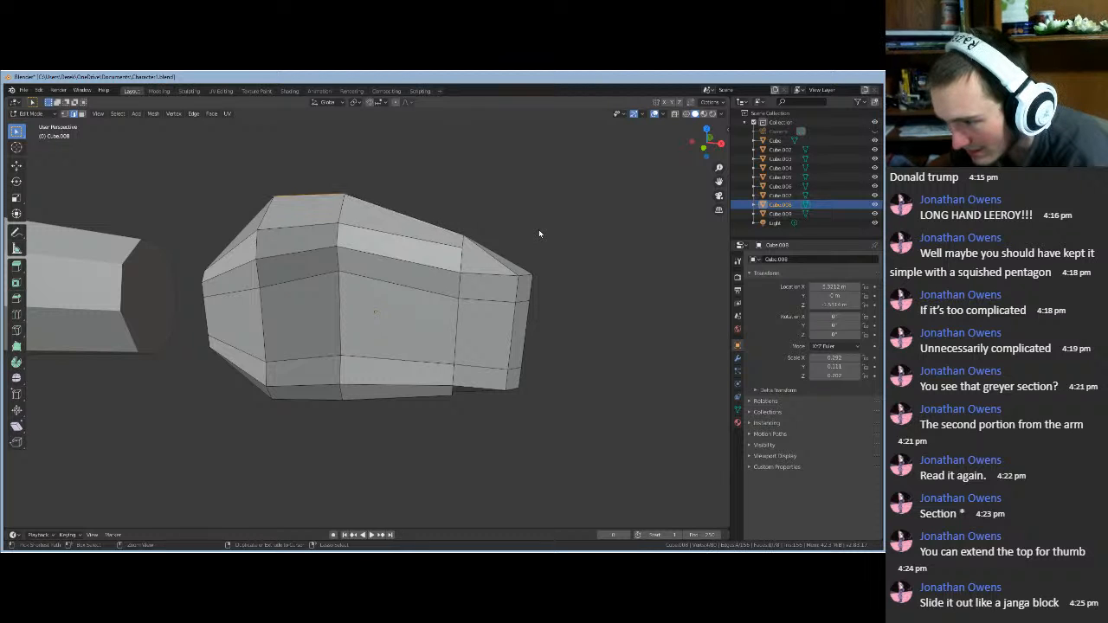
pyautogui.moveTo(493, 205); pyautogui.dragTo(489, 247, button='middle')
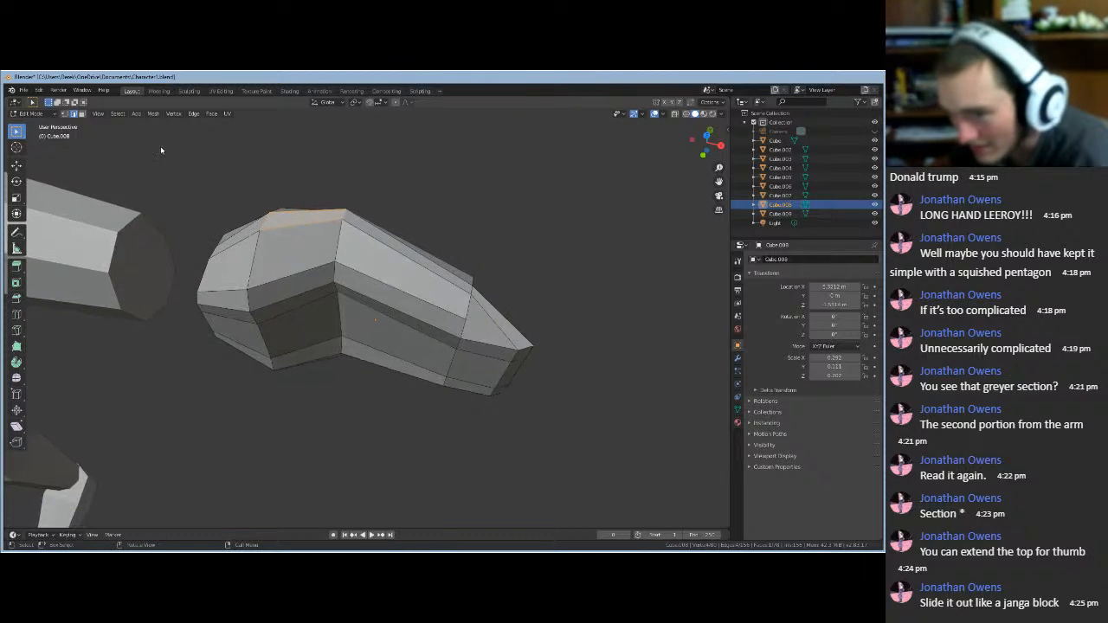
pyautogui.click(85, 114)
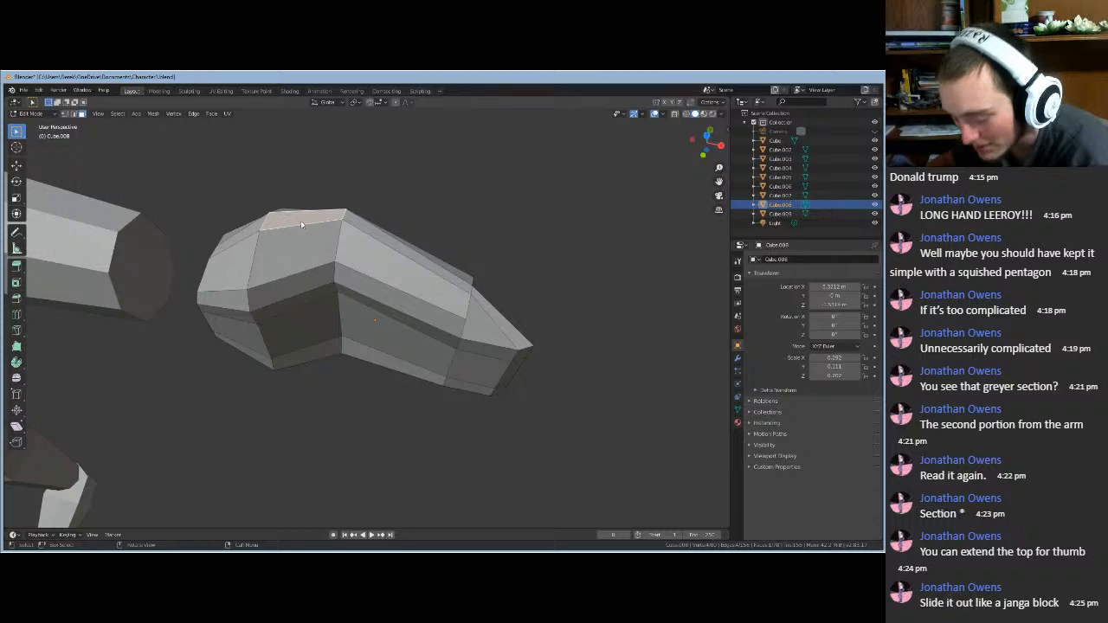
pyautogui.press('g')
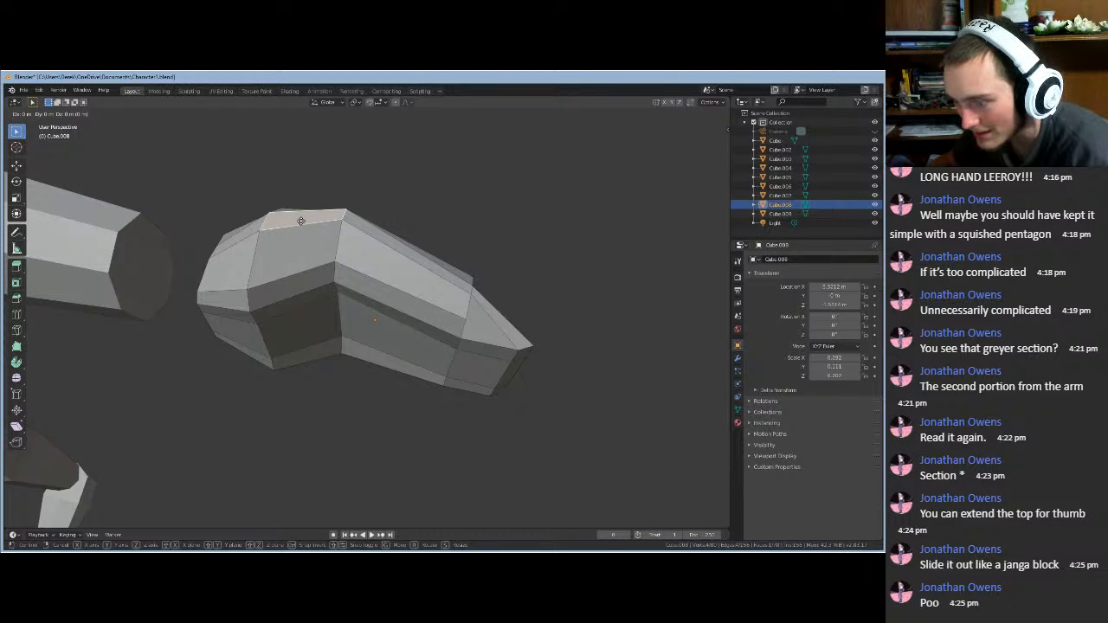
pyautogui.press('z')
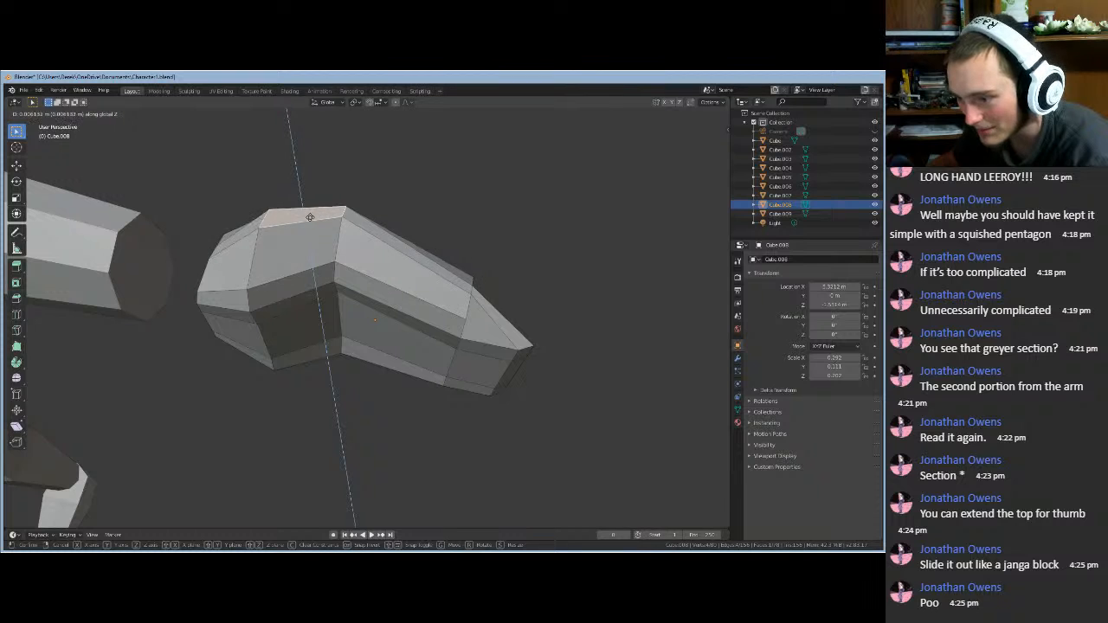
pyautogui.press('y')
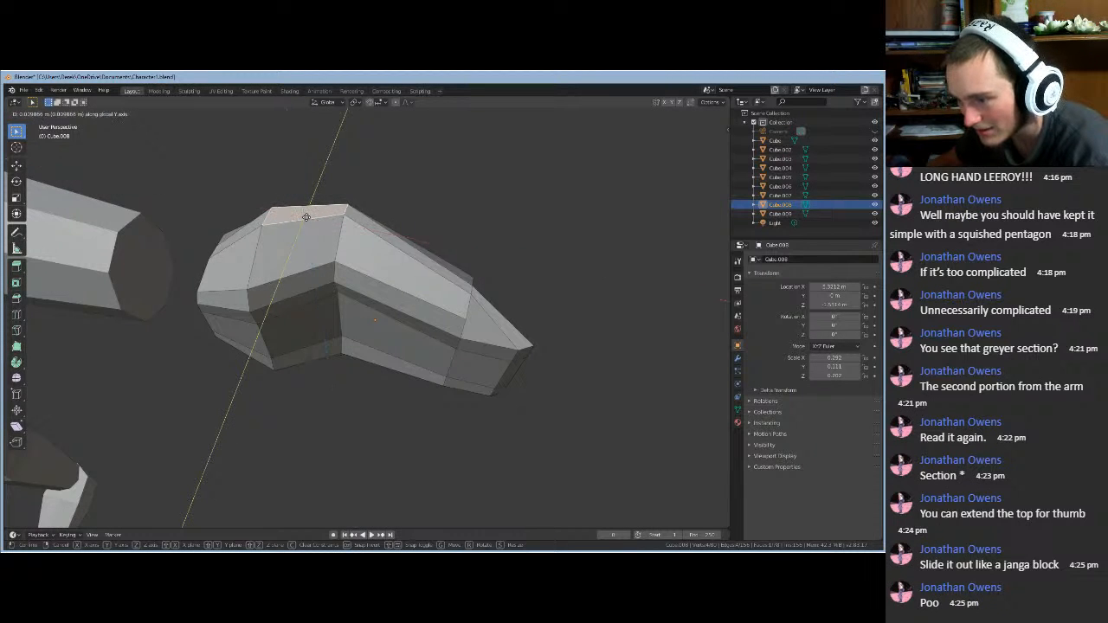
pyautogui.click(346, 212)
pyautogui.moveTo(370, 206); pyautogui.dragTo(378, 159, button='middle')
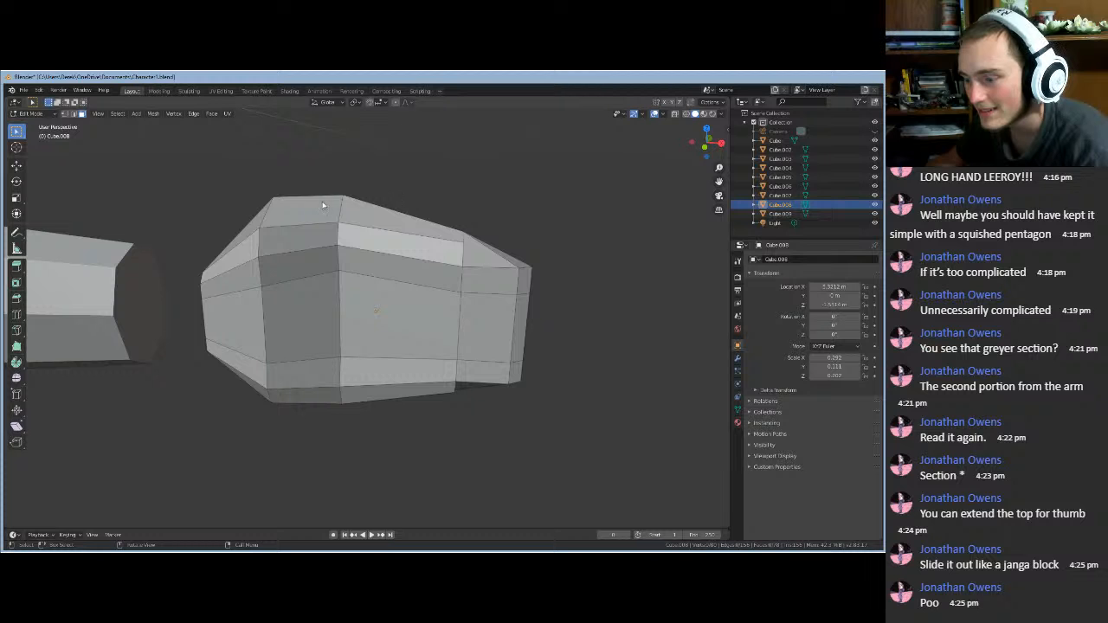
pyautogui.moveTo(368, 256); pyautogui.dragTo(380, 273, button='middle')
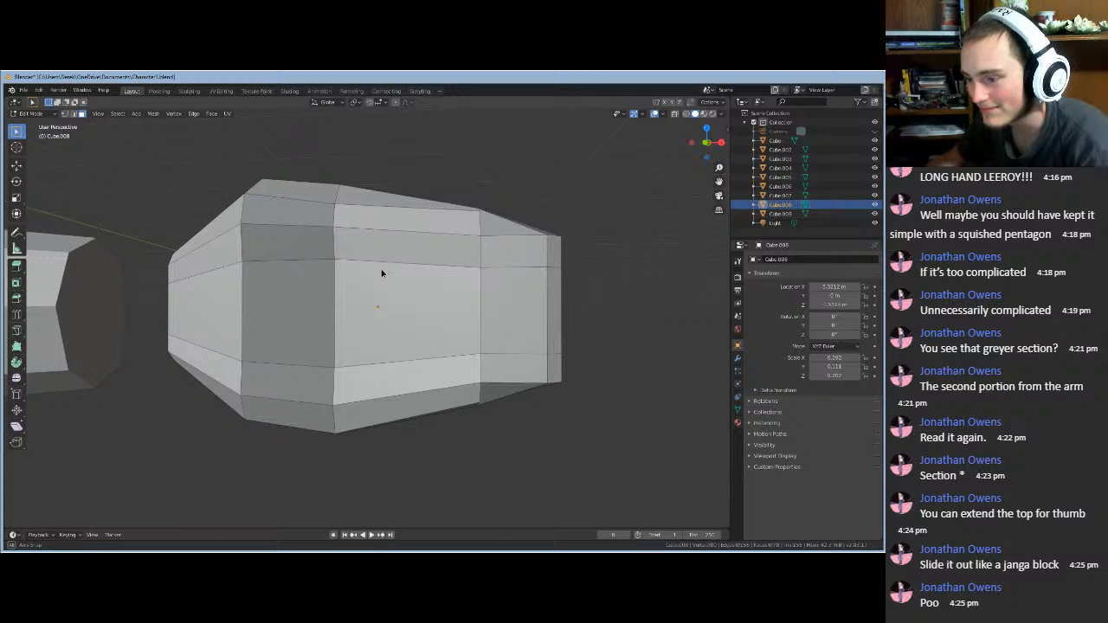
pyautogui.scroll(8, 381, 274)
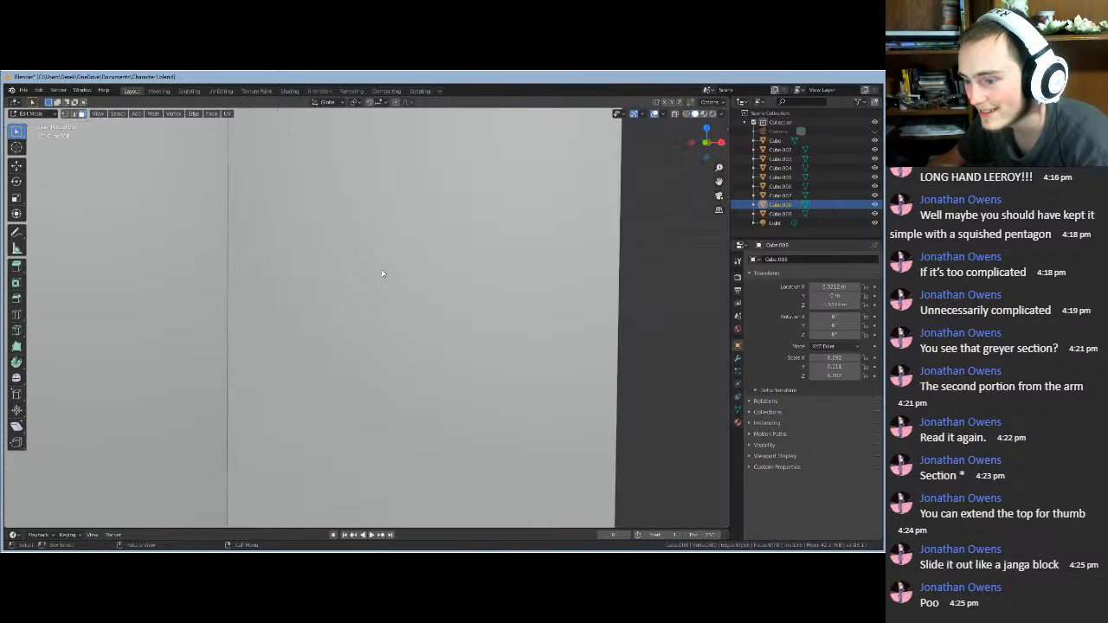
pyautogui.scroll(2, 381, 273)
pyautogui.scroll(-12, 382, 273)
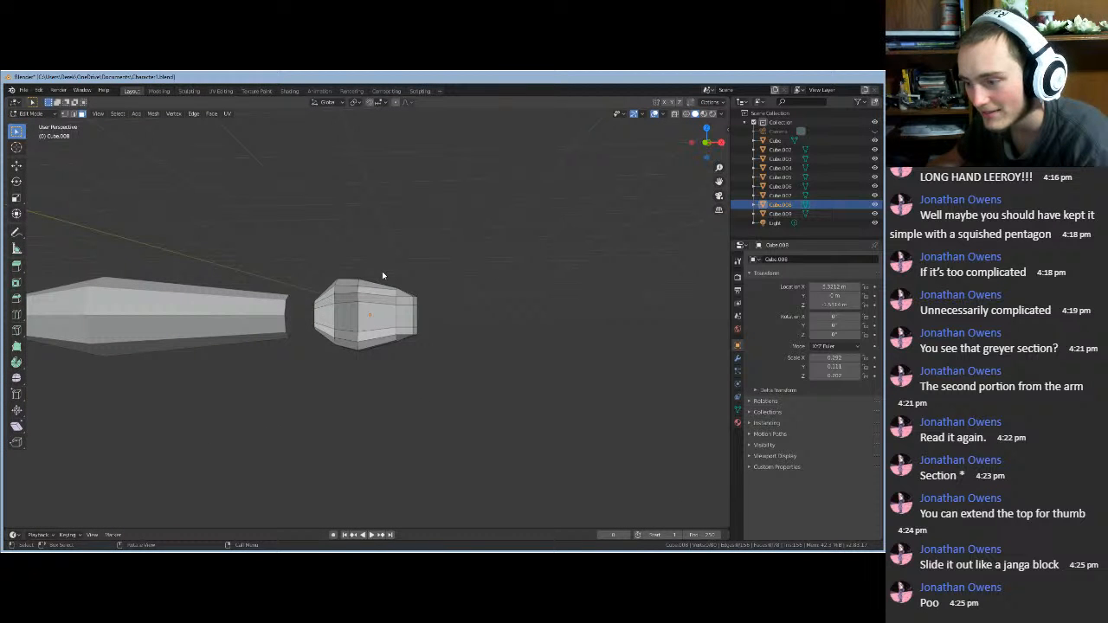
# - Exit Local View and Edit Mode, then select all parts and clear the selection
pyautogui.press('KP_Divide')
pyautogui.press('Tab')
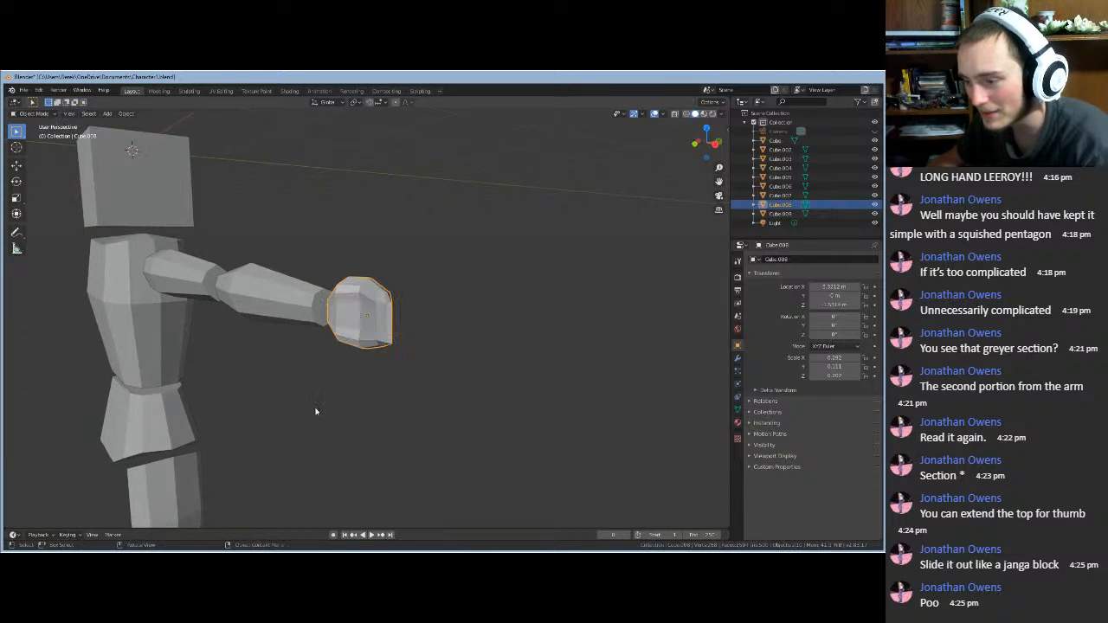
pyautogui.moveTo(316, 411); pyautogui.dragTo(281, 429, button='middle')
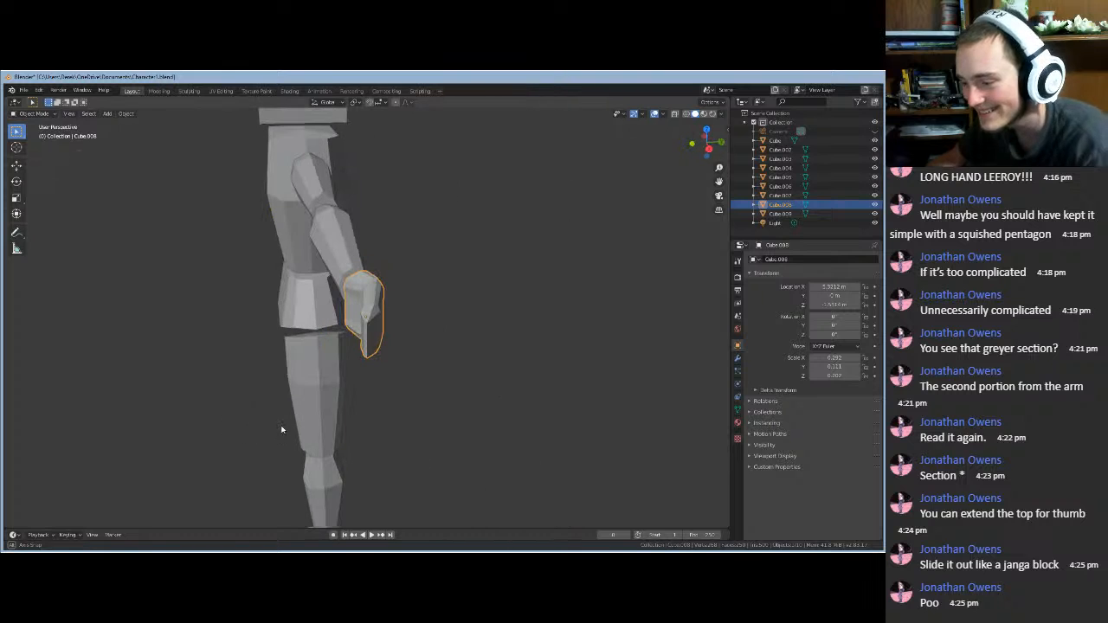
pyautogui.press('a')
pyautogui.press('c')
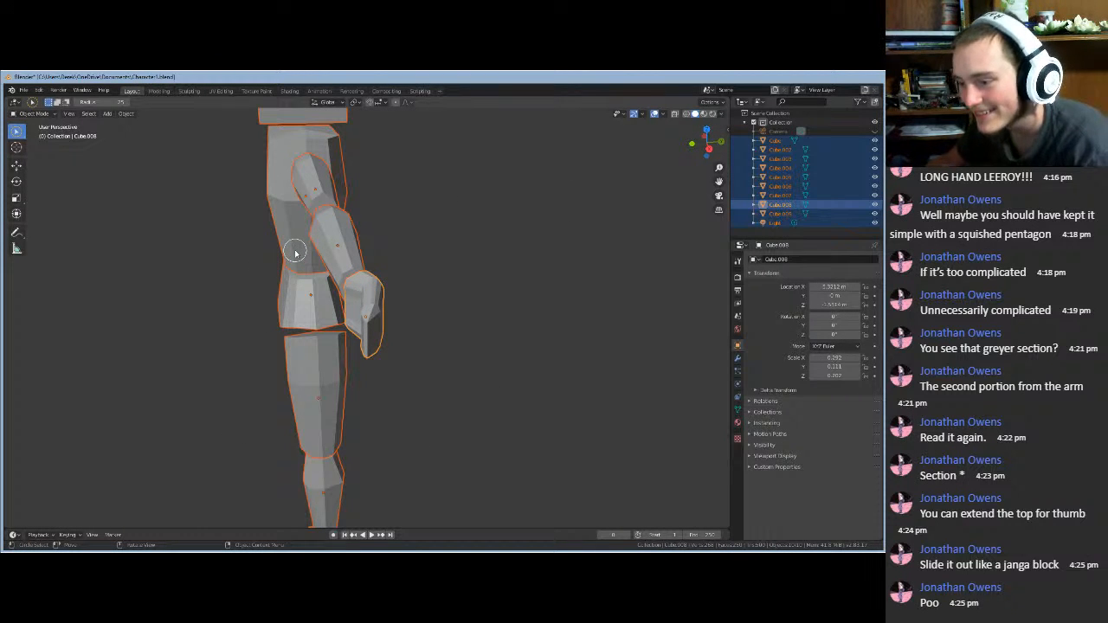
pyautogui.rightClick(454, 209)
pyautogui.moveTo(453, 209)
pyautogui.click(504, 188)
pyautogui.click(504, 185)
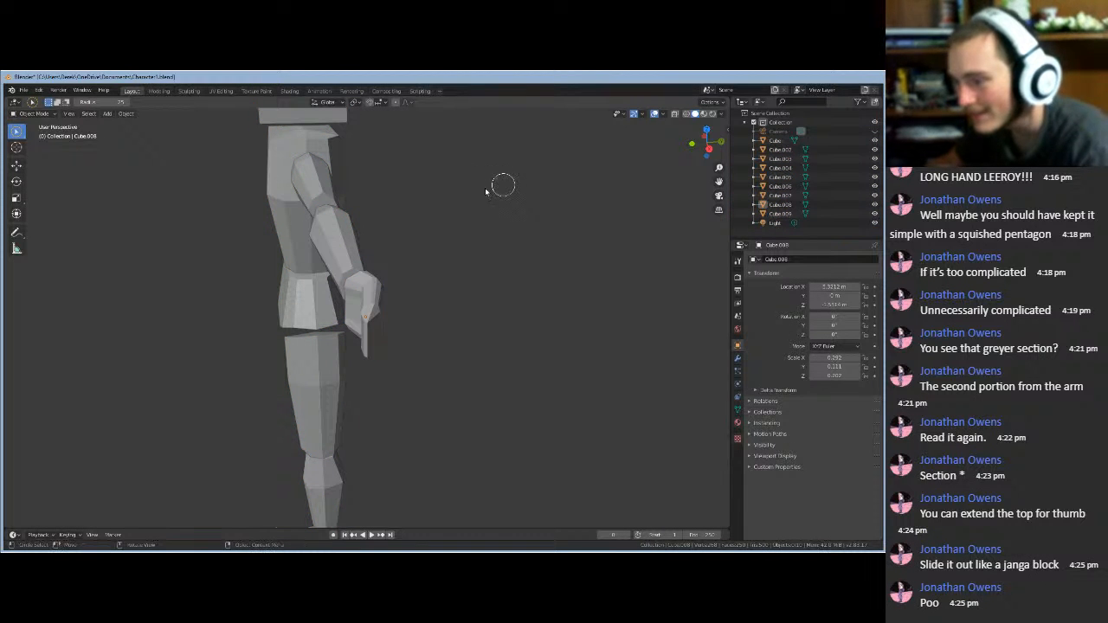
# - Orbit to show the outstretched arm and pan to centre the torso and head
pyautogui.moveTo(433, 192); pyautogui.dragTo(428, 173, button='middle')
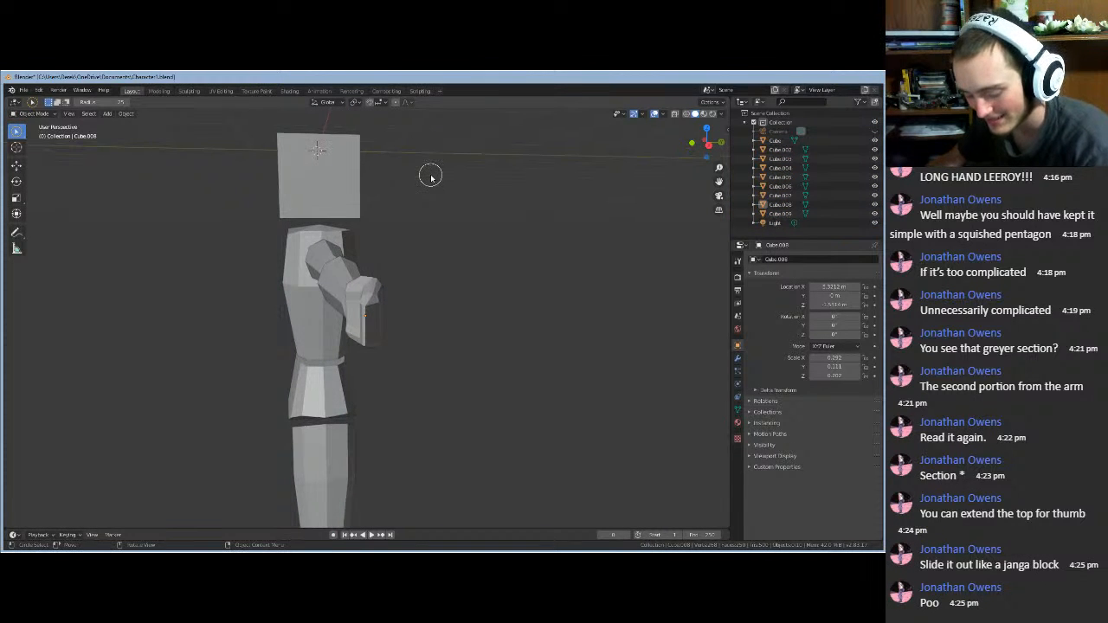
pyautogui.moveTo(413, 245); pyautogui.dragTo(668, 374, button='middle')
pyautogui.press('a')
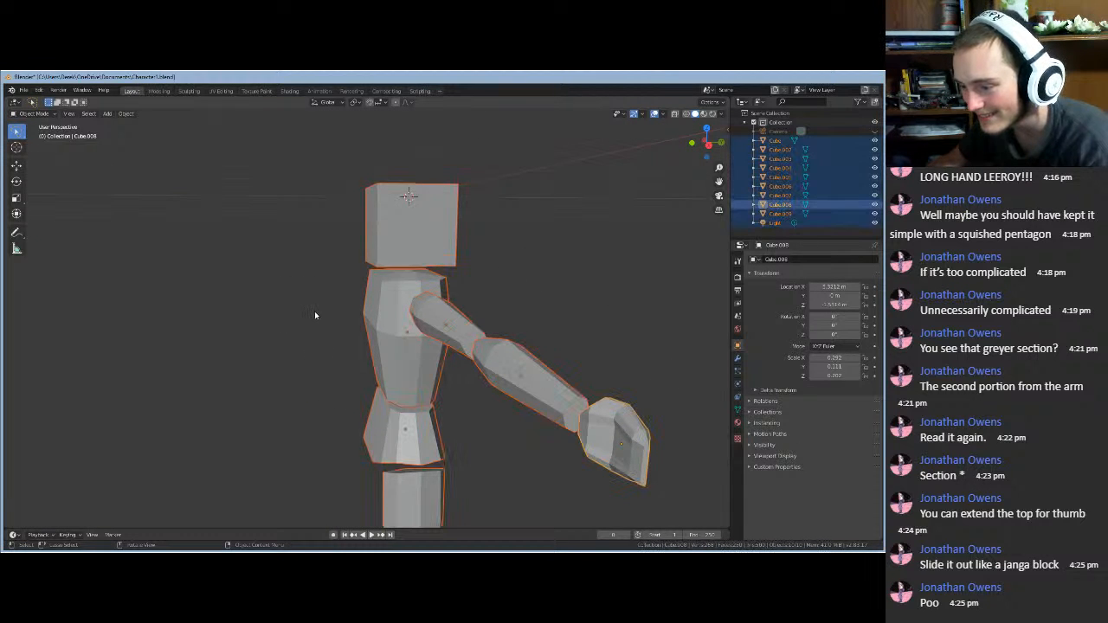
pyautogui.rightClick(311, 293)
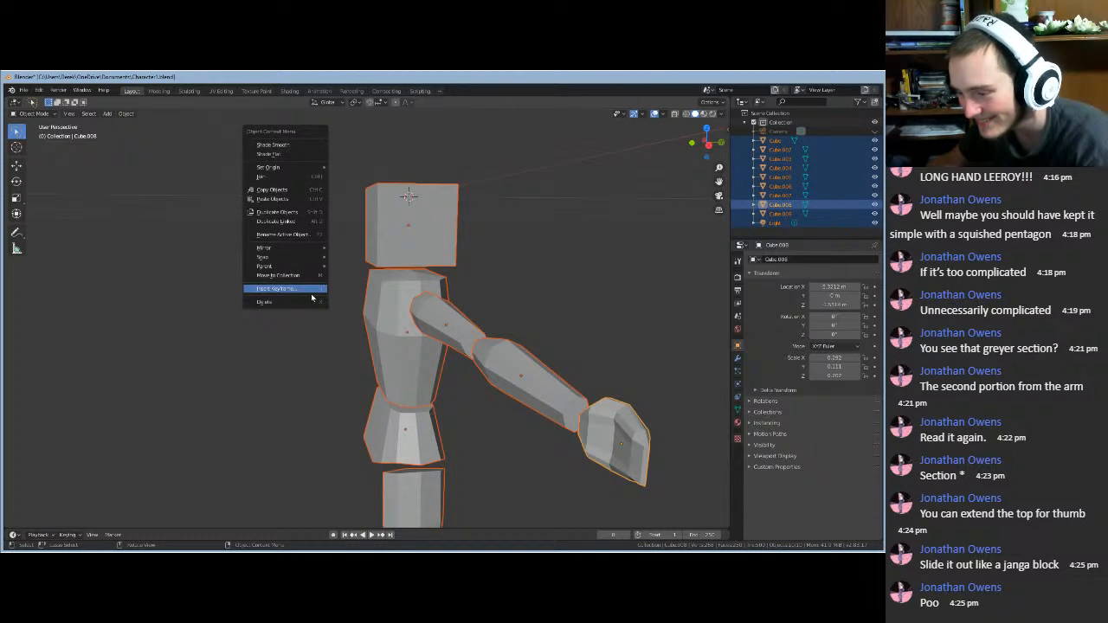
pyautogui.click(294, 363)
pyautogui.moveTo(292, 368); pyautogui.dragTo(698, 303, button='middle')
pyautogui.keyDown('shift'); pyautogui.moveTo(127, 282); pyautogui.dragTo(546, 327, button='middle'); pyautogui.keyUp('shift')
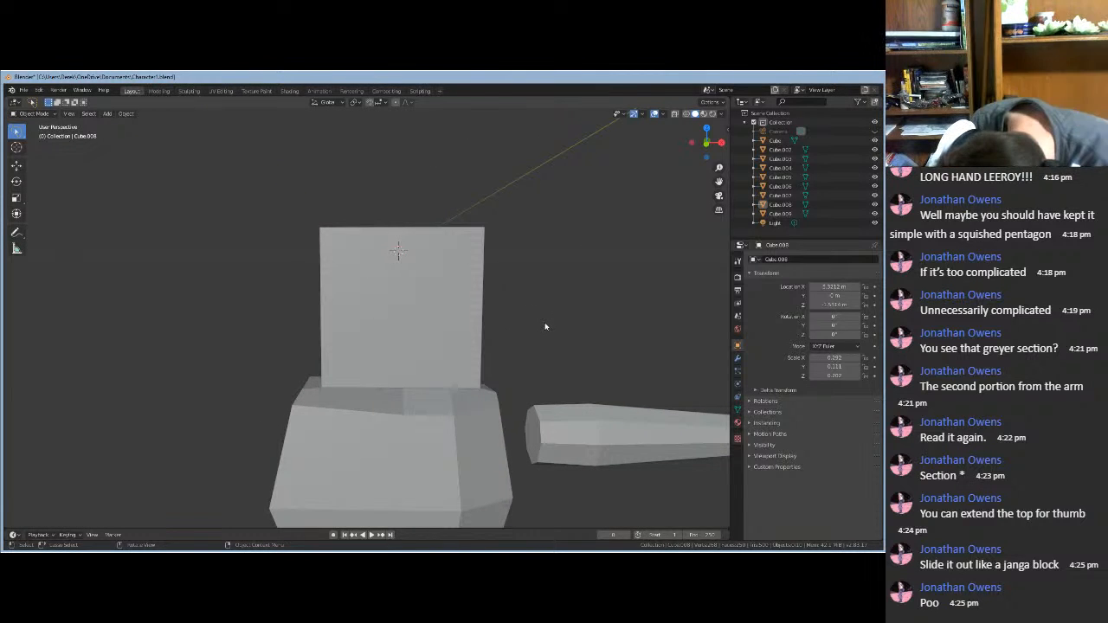
# - Frame the head cube and loop-cut a horizontal loop across its middle, slid slightly upward
pyautogui.click(400, 315)
pyautogui.press('KP_Decimal')
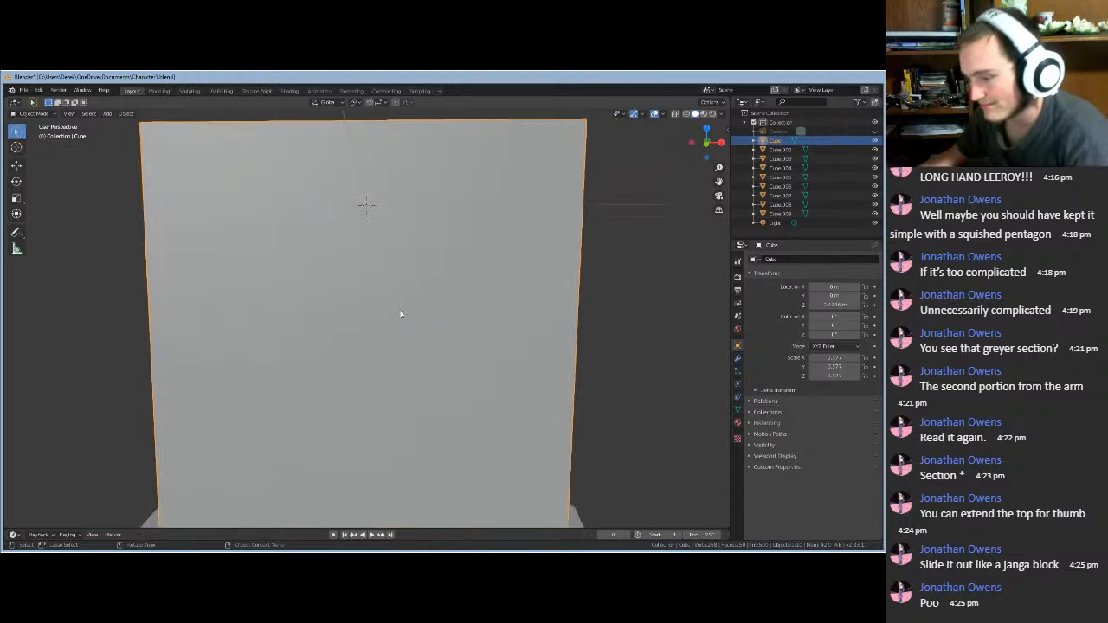
pyautogui.scroll(-5, 401, 315)
pyautogui.moveTo(429, 329)
pyautogui.mouseDown(button='middle')
pyautogui.moveTo(256, 328)
pyautogui.moveTo(272, 366)
pyautogui.moveTo(381, 355)
pyautogui.moveTo(426, 328)
pyautogui.mouseUp(button='middle')
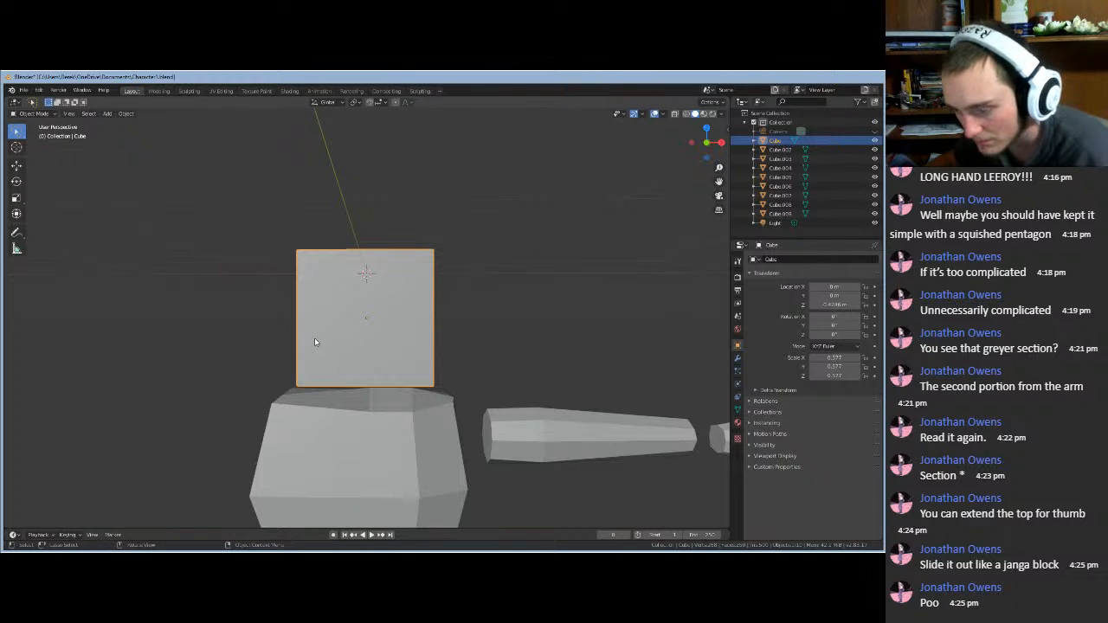
pyautogui.press('Tab')
pyautogui.hotkey('ctrl', 'r')
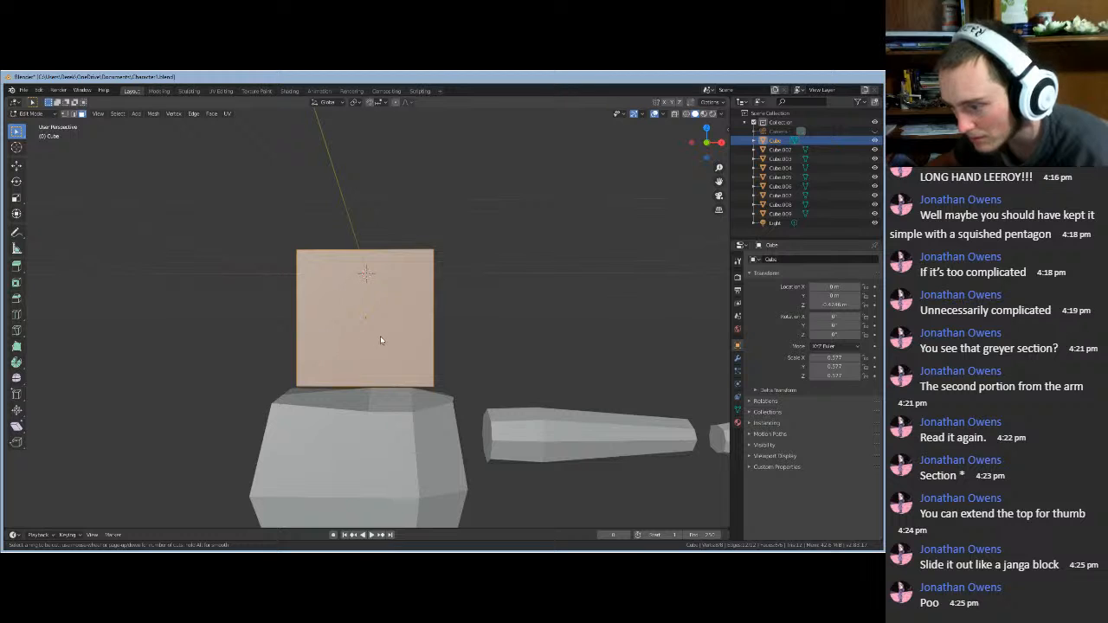
pyautogui.click(438, 322)
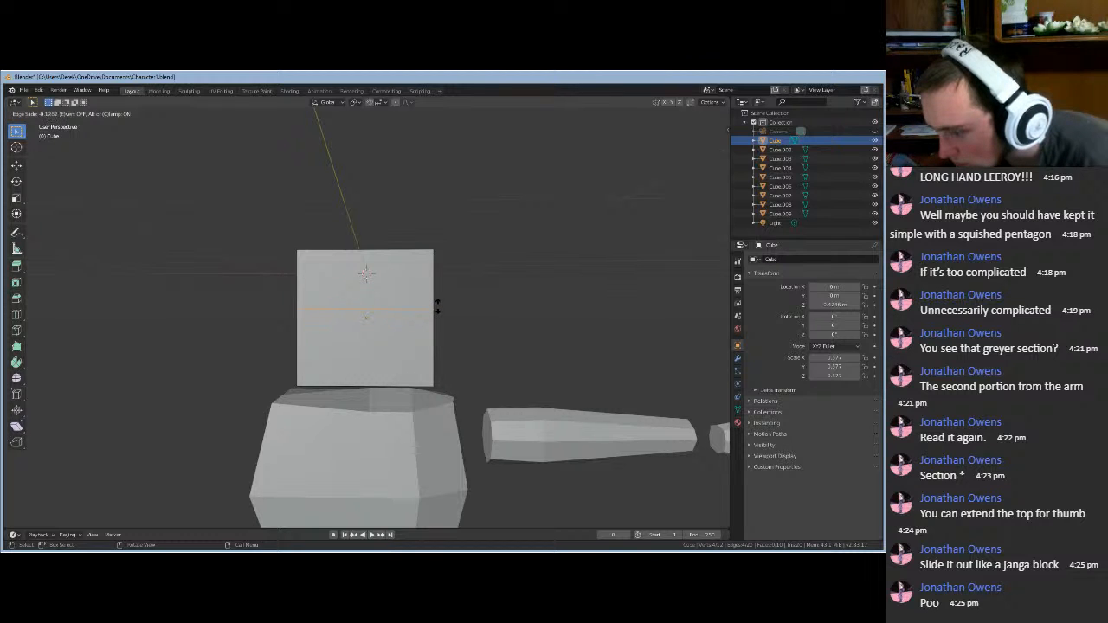
pyautogui.click(438, 307)
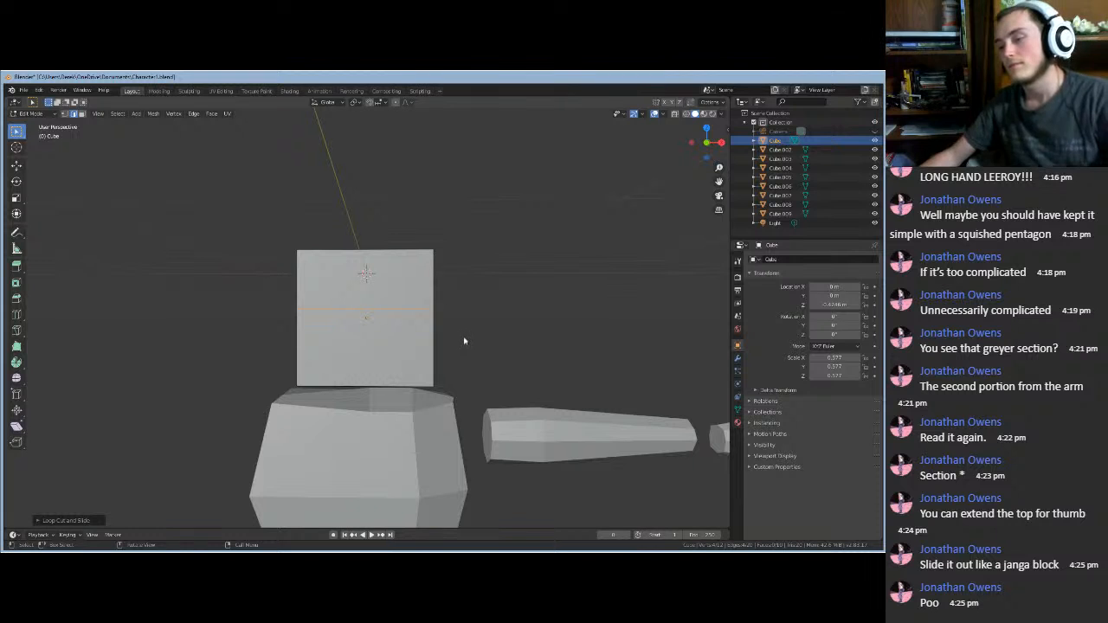
# - Cut a low horizontal loop on the head cube, then dissolve it with Ctrl+X
pyautogui.moveTo(490, 357); pyautogui.dragTo(463, 360, button='middle')
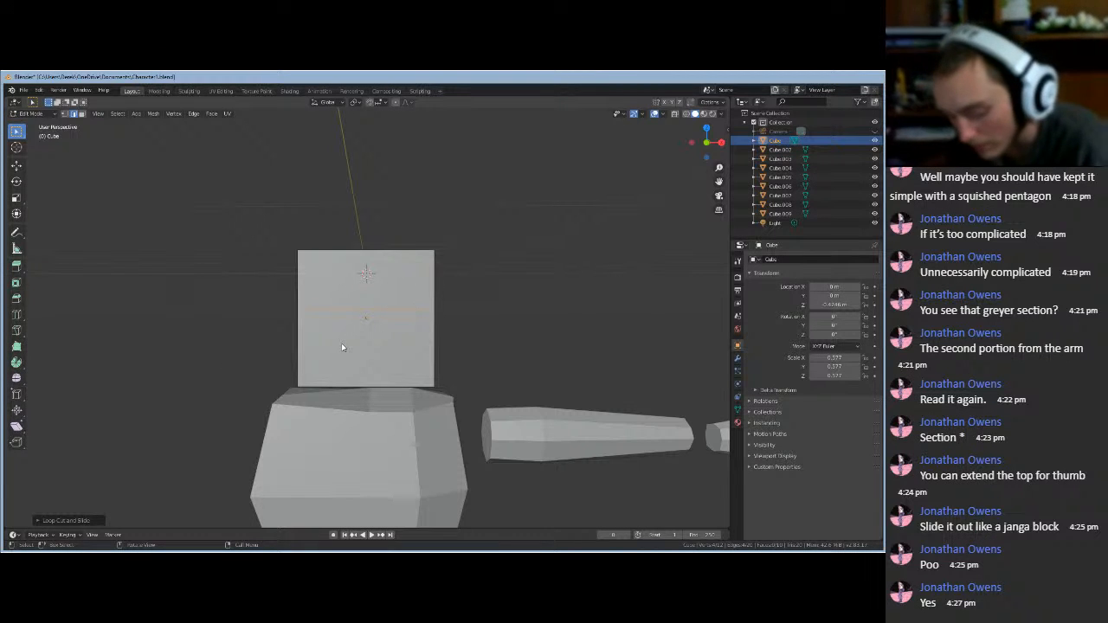
pyautogui.hotkey('ctrl', 'r')
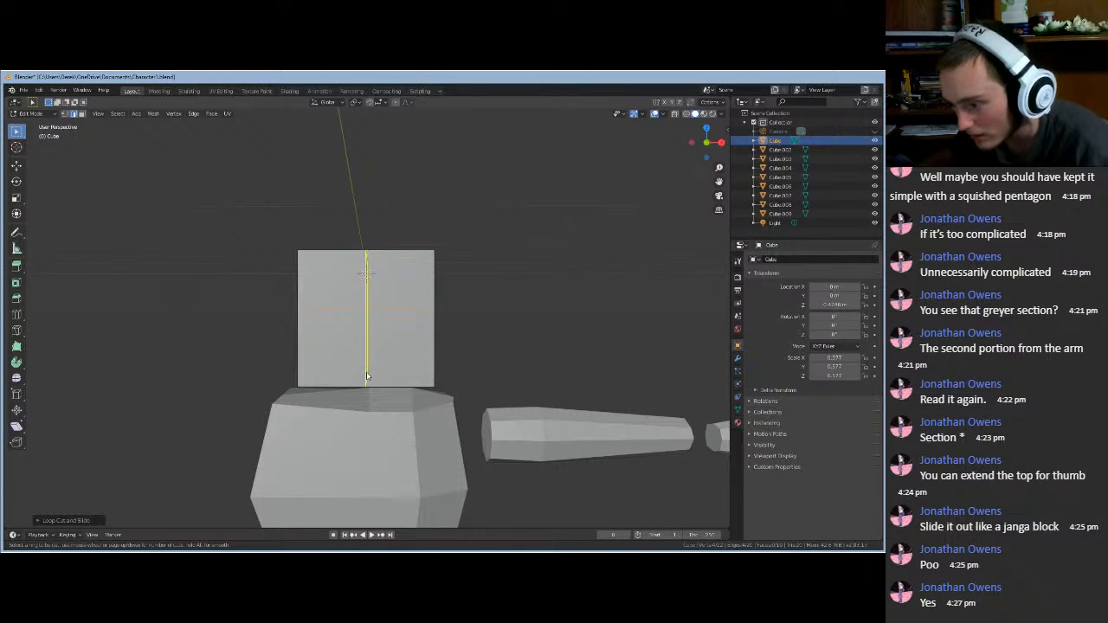
pyautogui.click(438, 344)
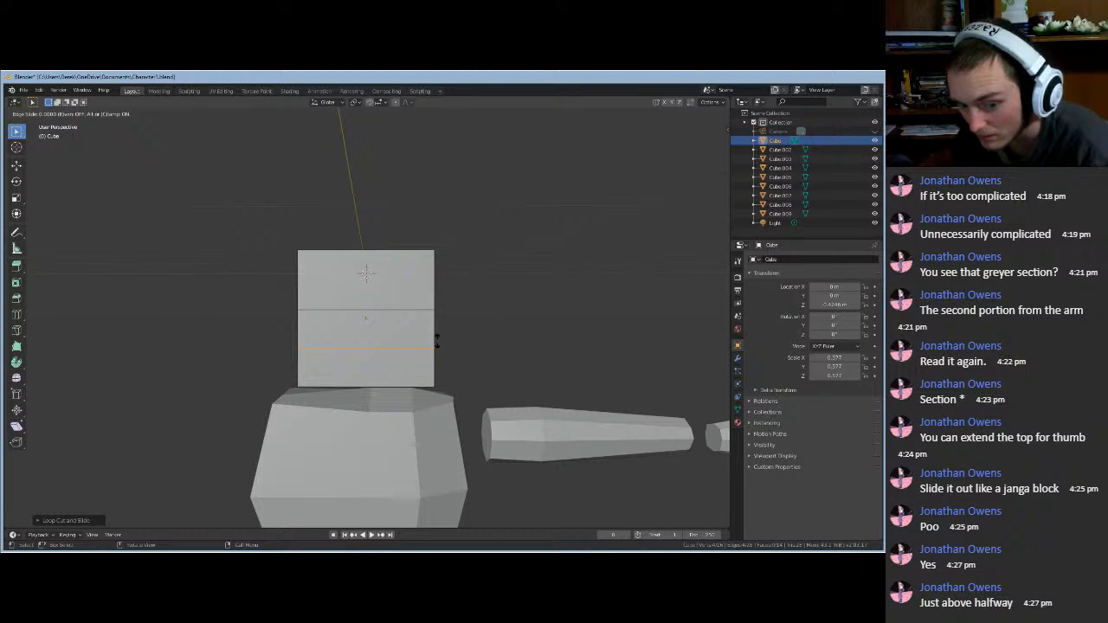
pyautogui.click(437, 343)
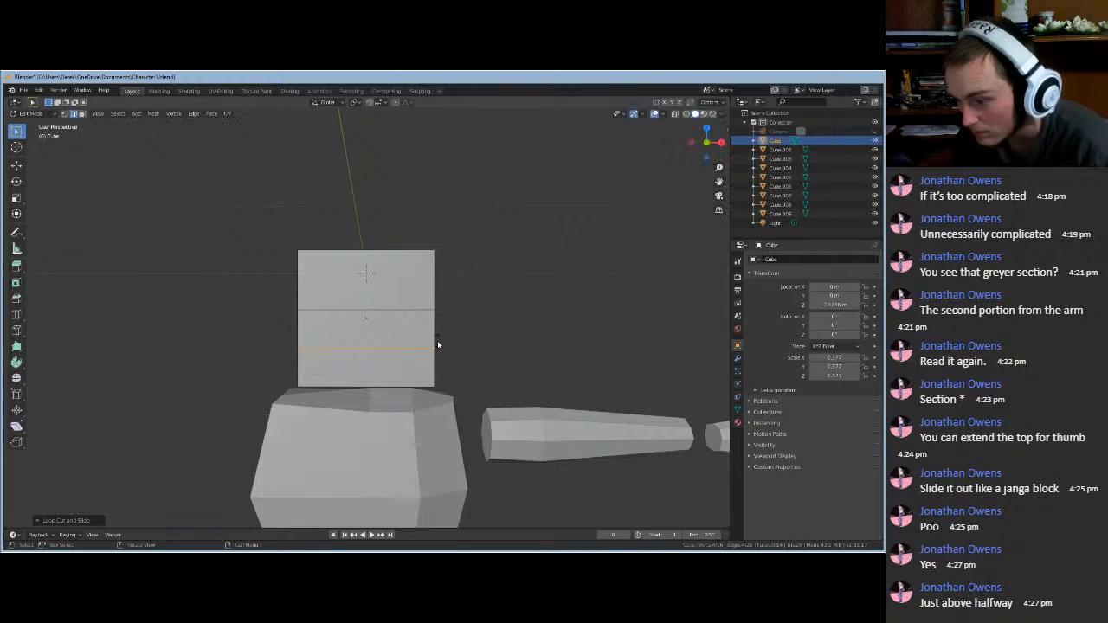
pyautogui.click(494, 337)
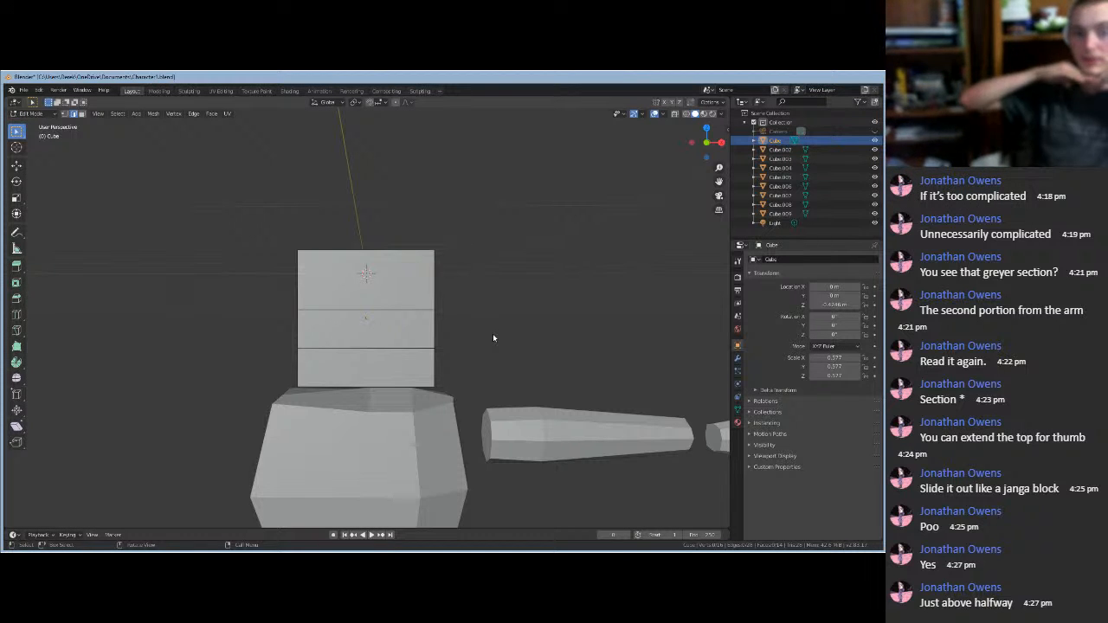
pyautogui.keyDown('alt'); pyautogui.click(413, 363); pyautogui.keyUp('alt')
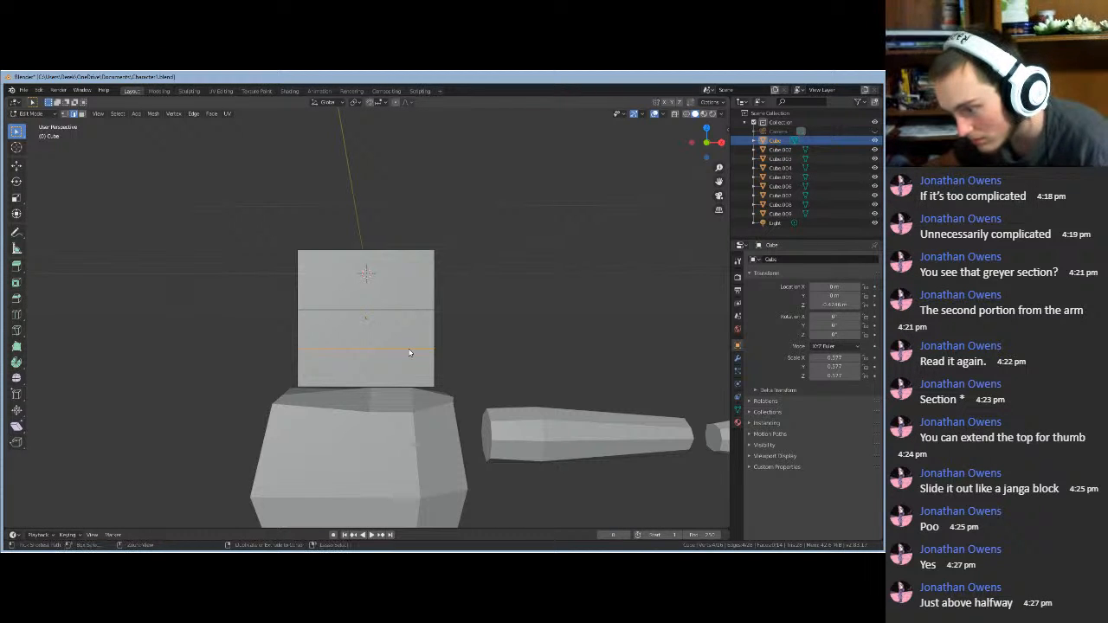
pyautogui.hotkey('ctrl', 'x')
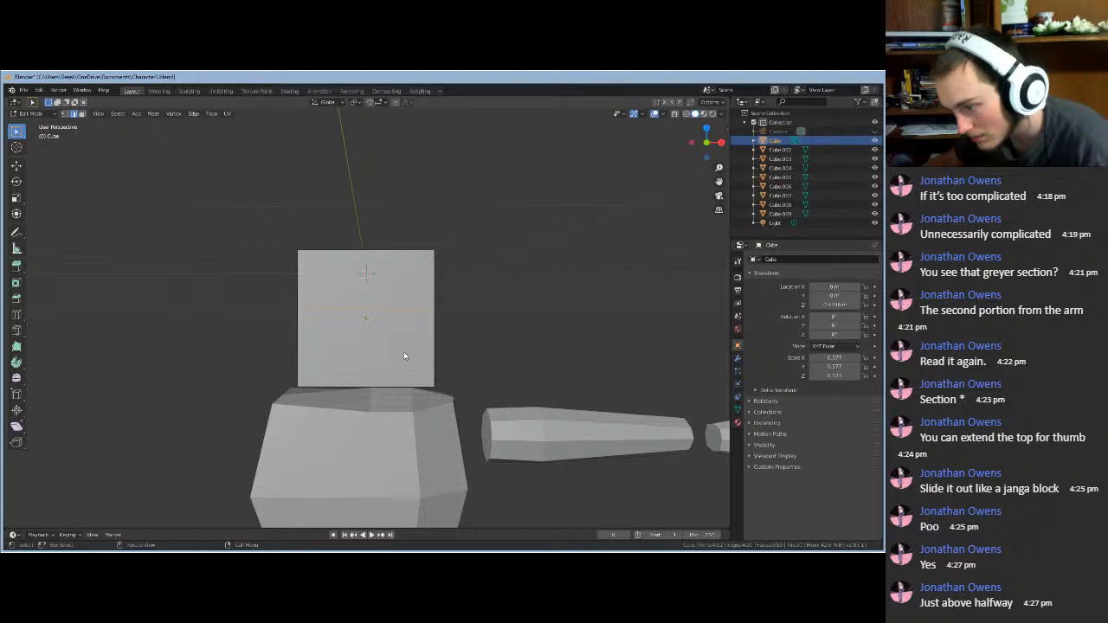
# - Recut a horizontal loop low on the head cube, leaving three stacked bands
pyautogui.click(404, 353)
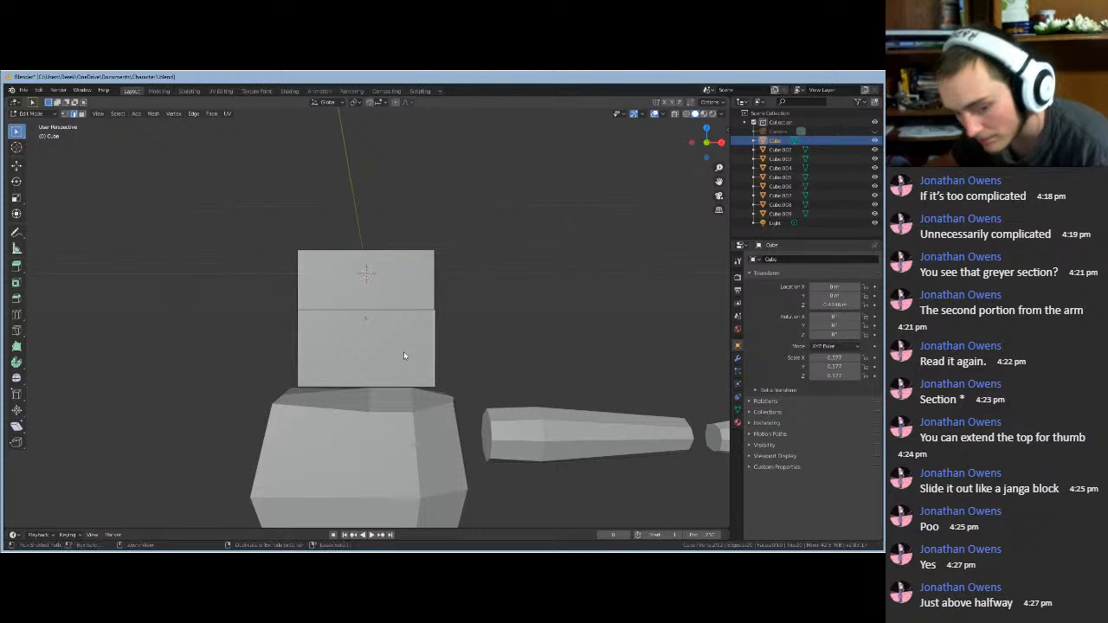
pyautogui.hotkey('ctrl', 'r')
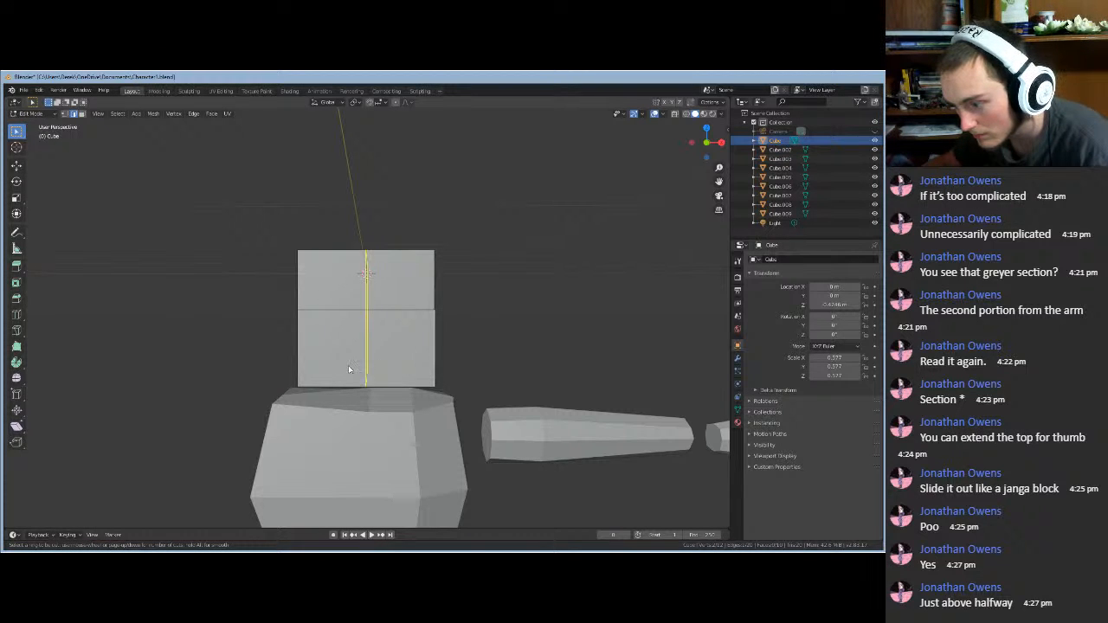
pyautogui.click(435, 360)
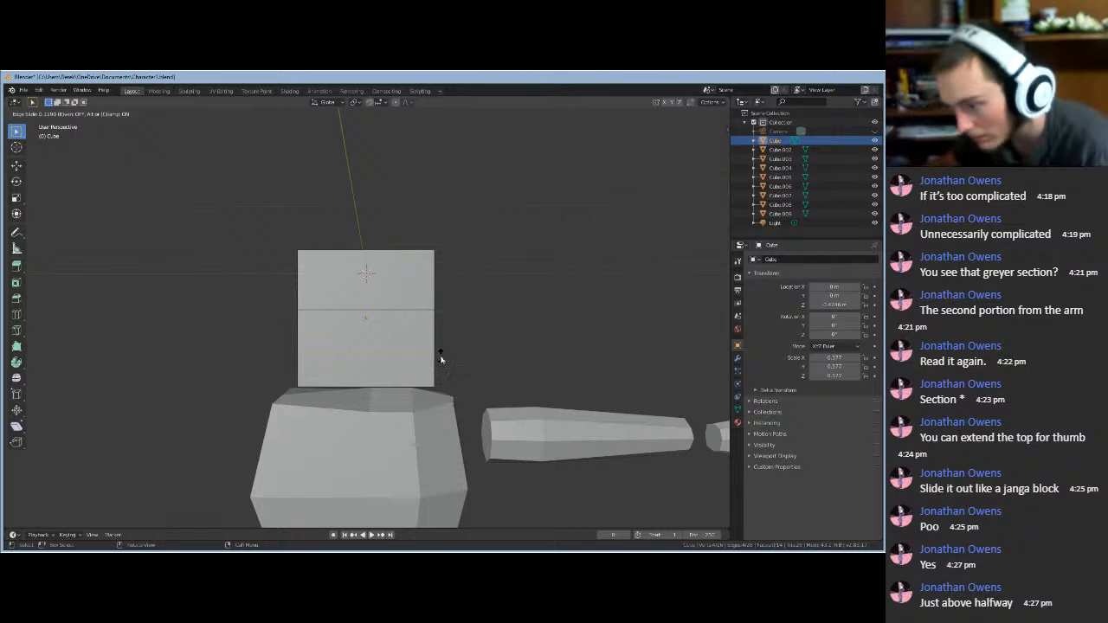
pyautogui.click(443, 359)
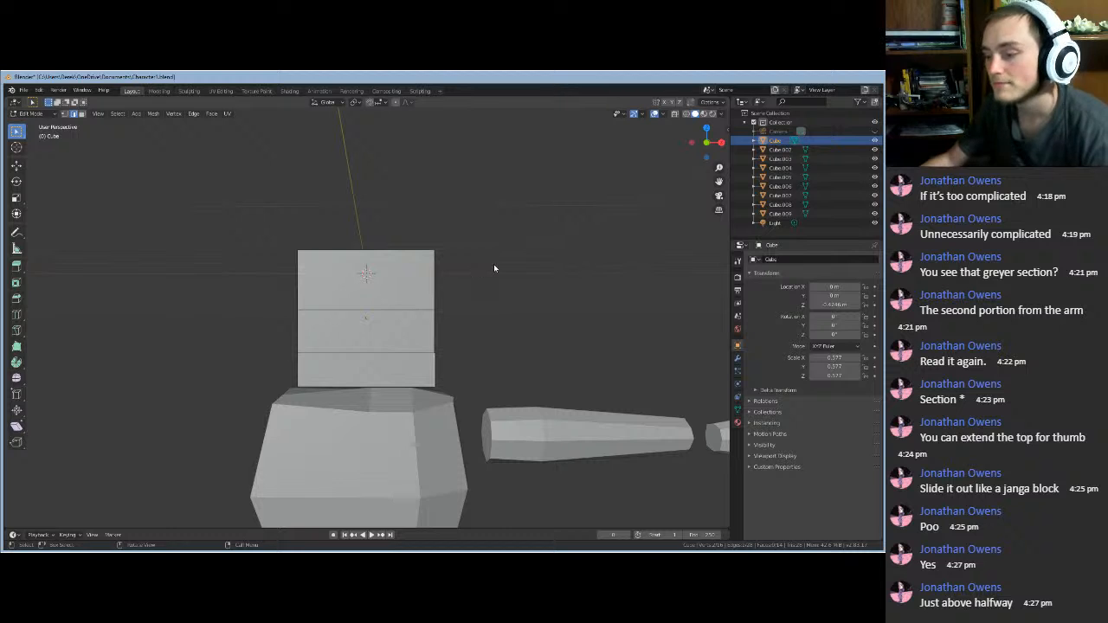
pyautogui.moveTo(485, 315); pyautogui.dragTo(485, 324, button='middle')
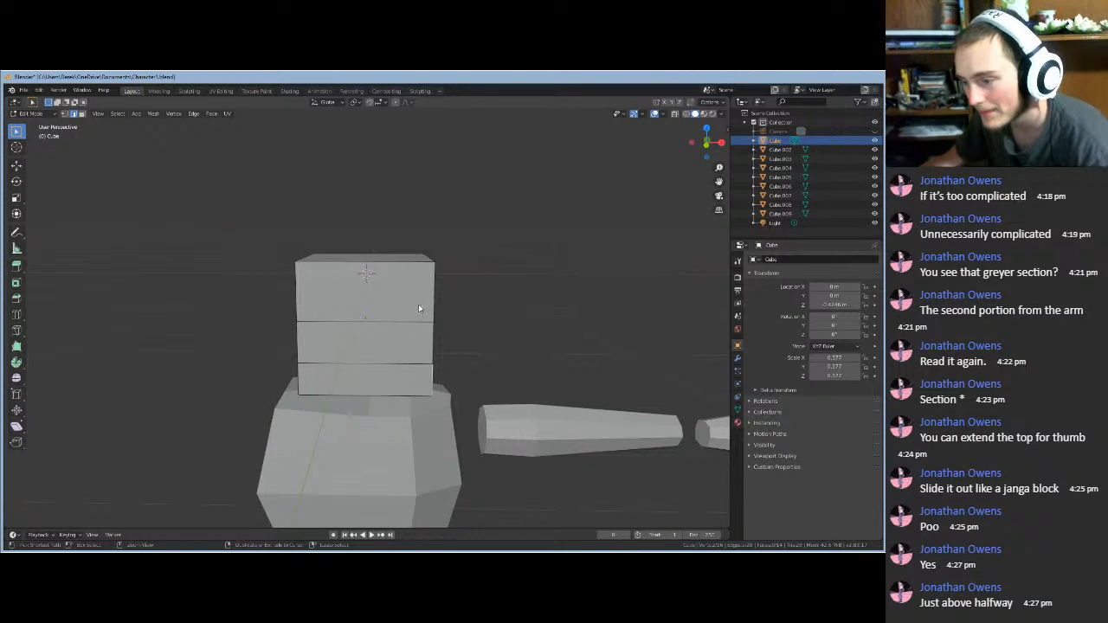
# - Loop-cut the head cube vertically through its centre in both directions, then view its top
pyautogui.hotkey('ctrl', 'r')
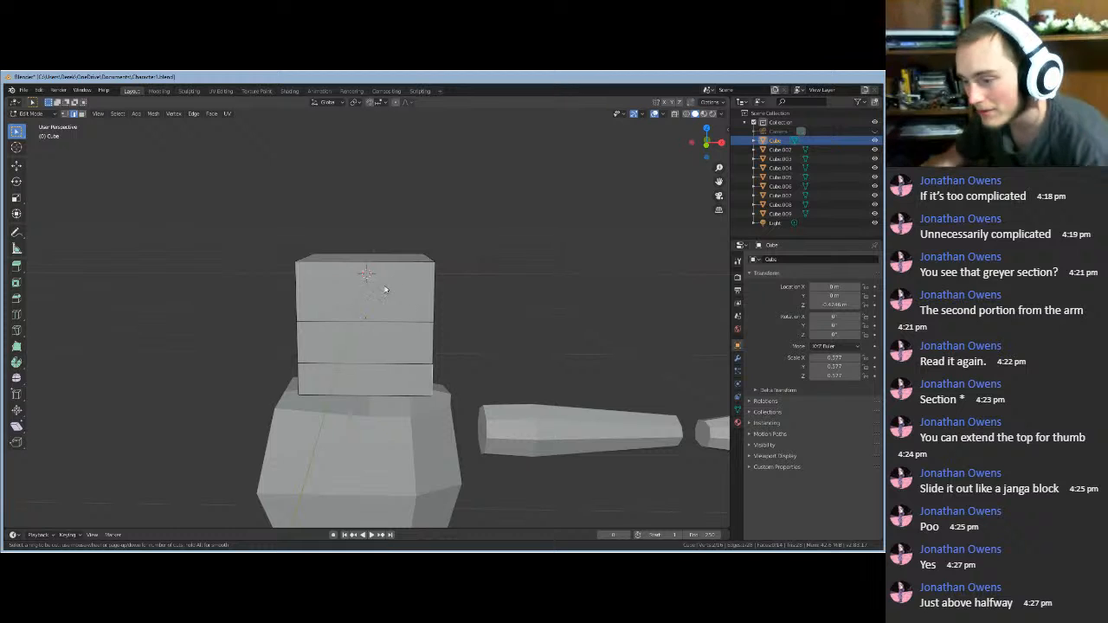
pyautogui.click(347, 305)
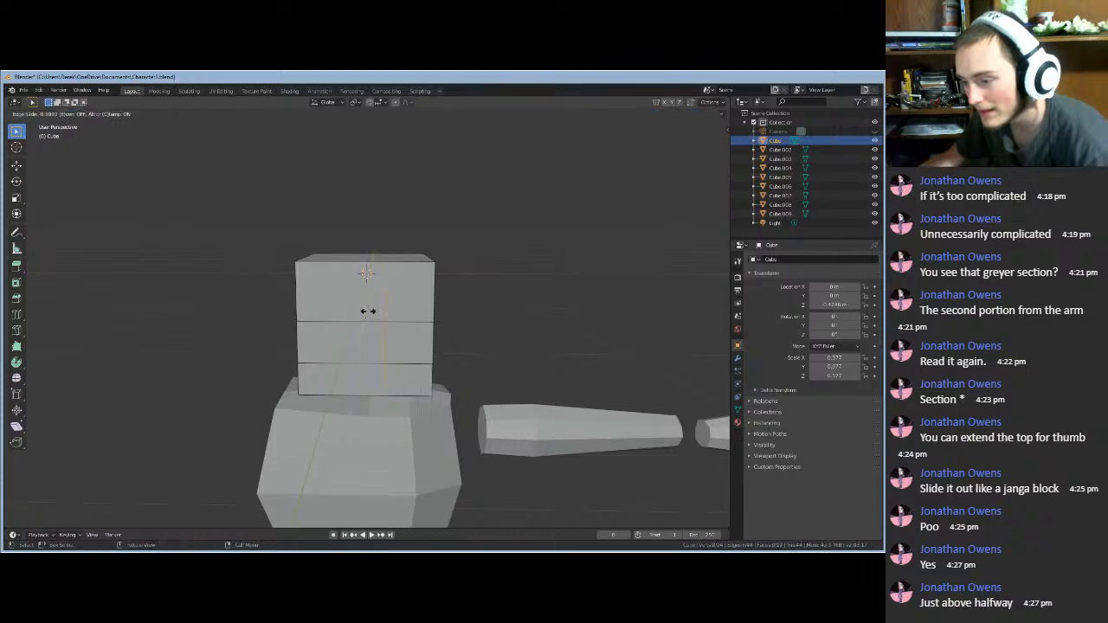
pyautogui.rightClick(355, 312)
pyautogui.hotkey('ctrl', 'r')
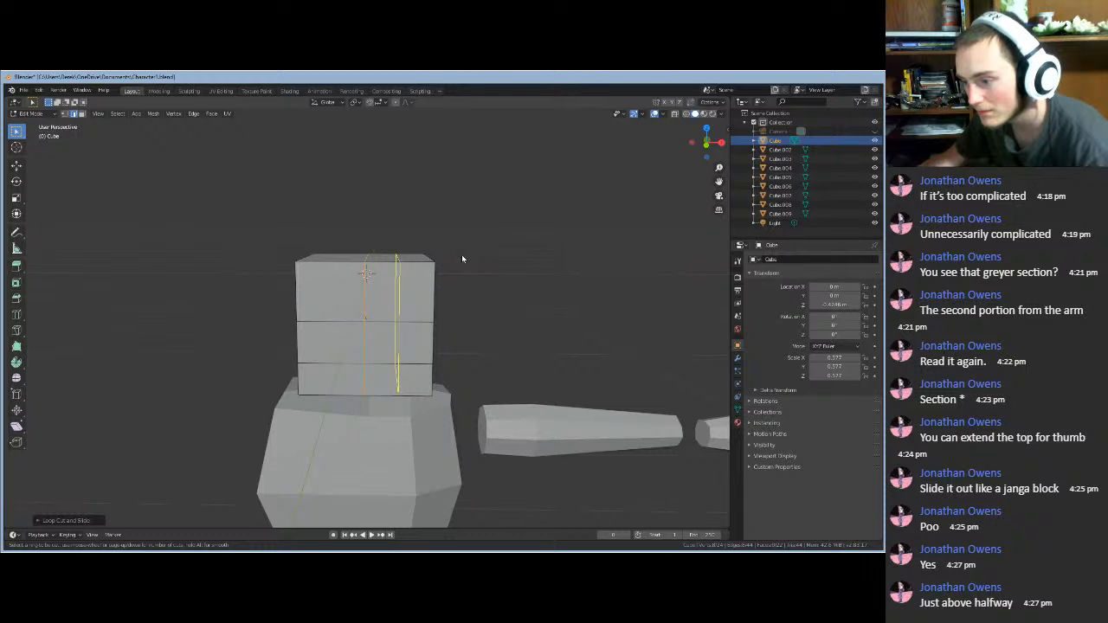
pyautogui.click(433, 260)
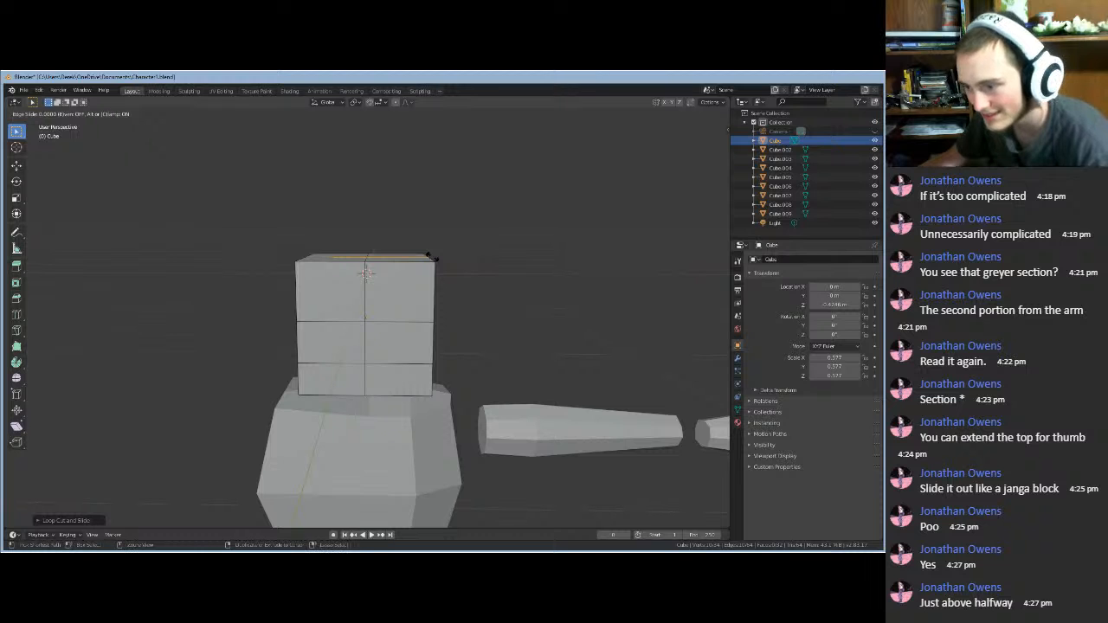
pyautogui.click(442, 266)
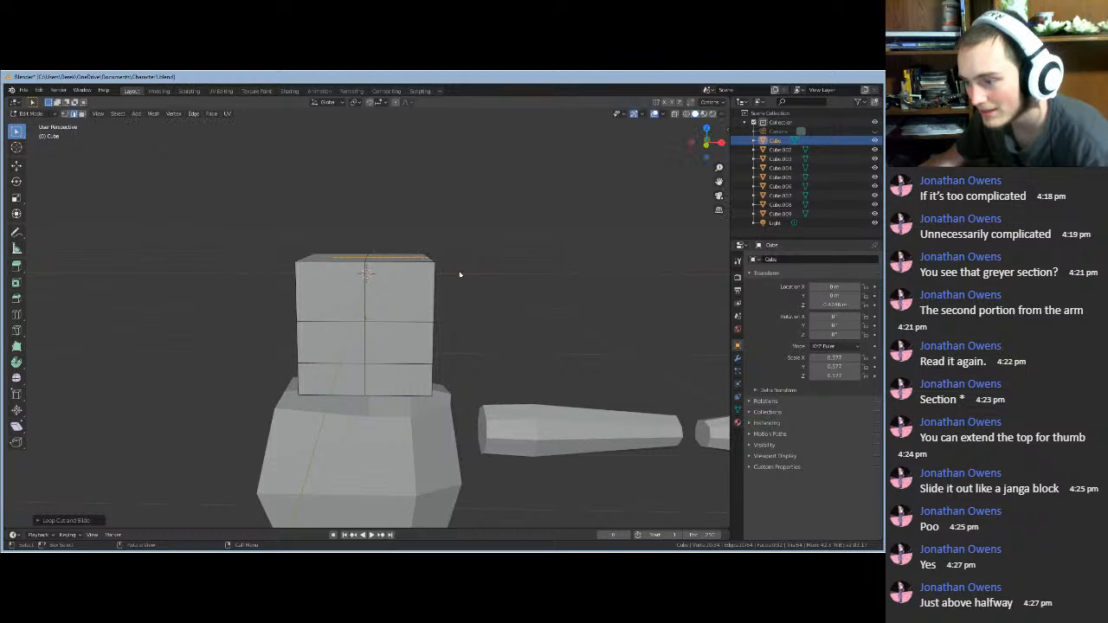
pyautogui.moveTo(477, 309); pyautogui.dragTo(239, 313, button='middle')
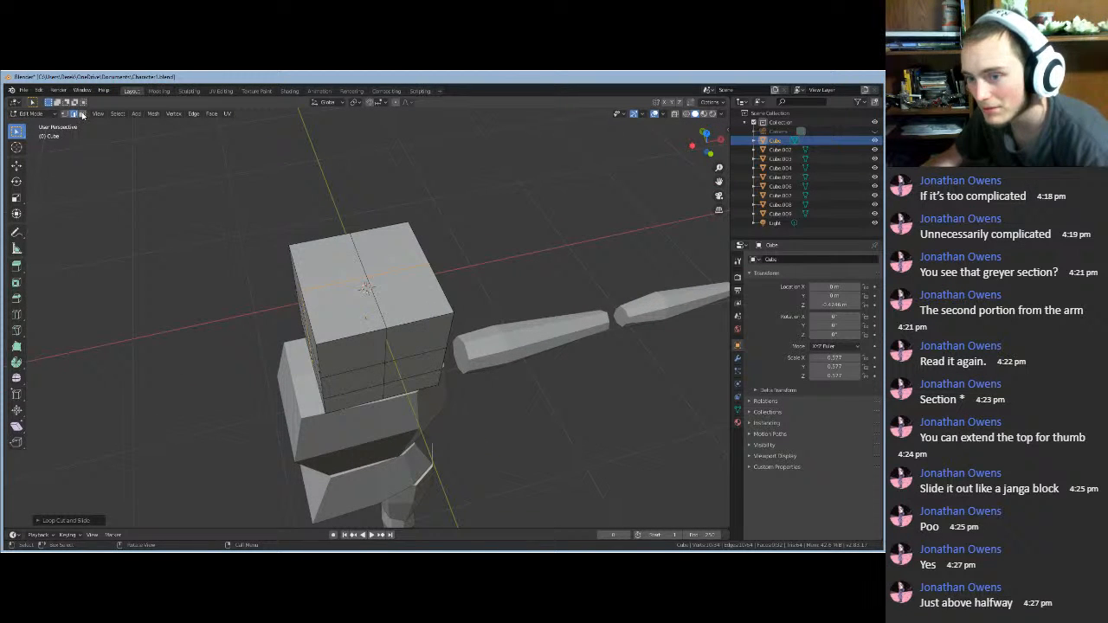
# - Select the head's four top faces and scale them down into a narrow top
pyautogui.keyDown('shift'); pyautogui.click(350, 303); pyautogui.keyUp('shift')
pyautogui.keyDown('shift'); pyautogui.click(338, 268); pyautogui.keyUp('shift')
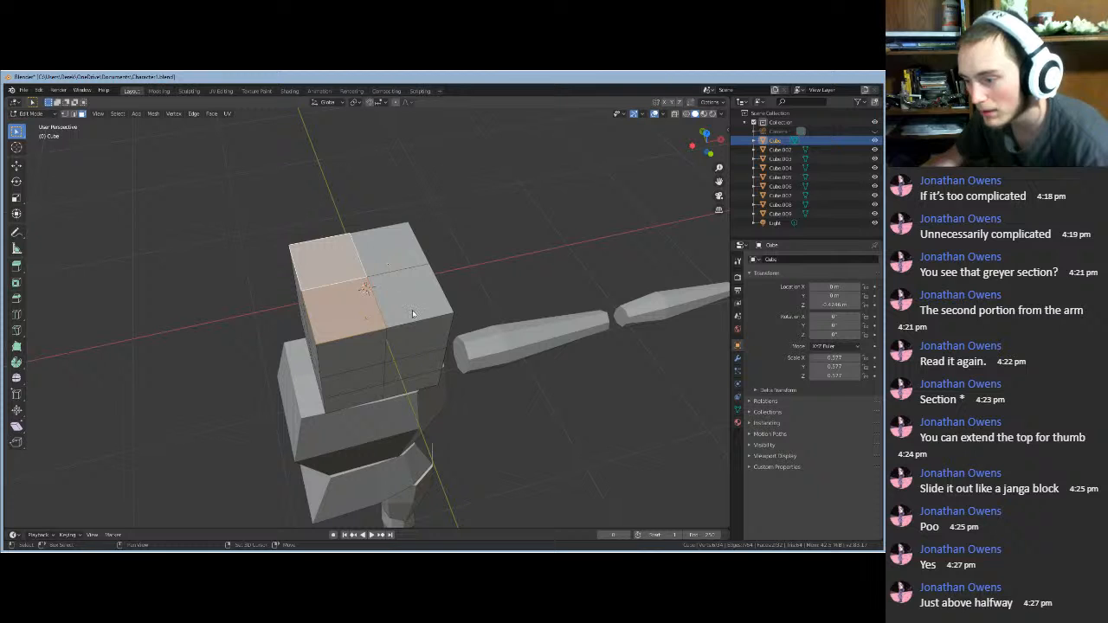
pyautogui.keyDown('shift'); pyautogui.click(412, 313); pyautogui.keyUp('shift')
pyautogui.keyDown('shift'); pyautogui.click(389, 251); pyautogui.keyUp('shift')
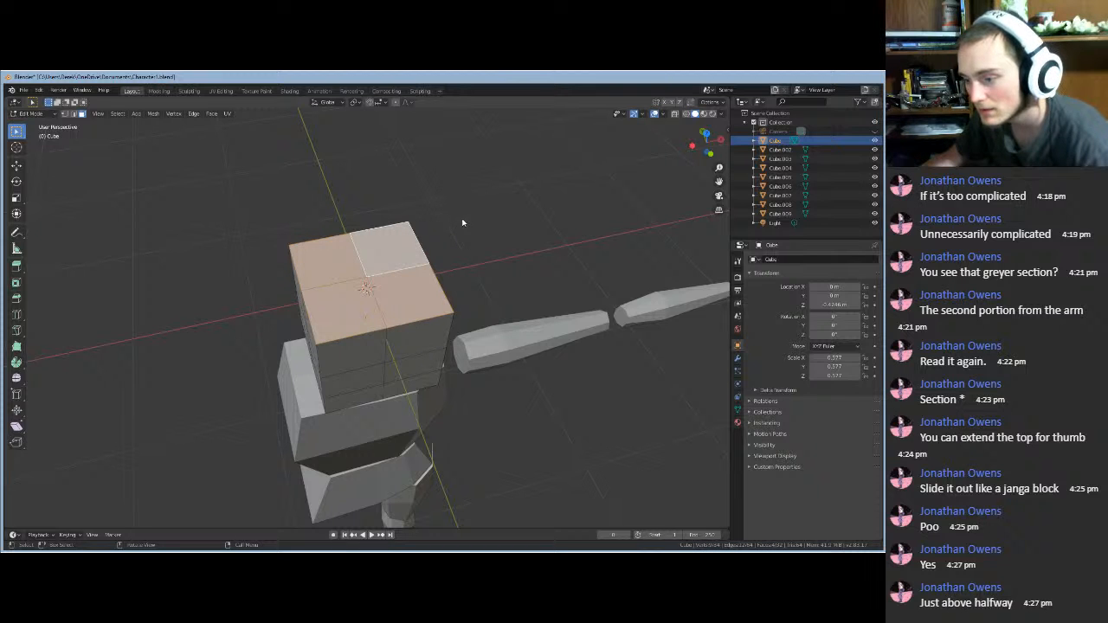
pyautogui.moveTo(462, 223); pyautogui.dragTo(439, 193, button='middle')
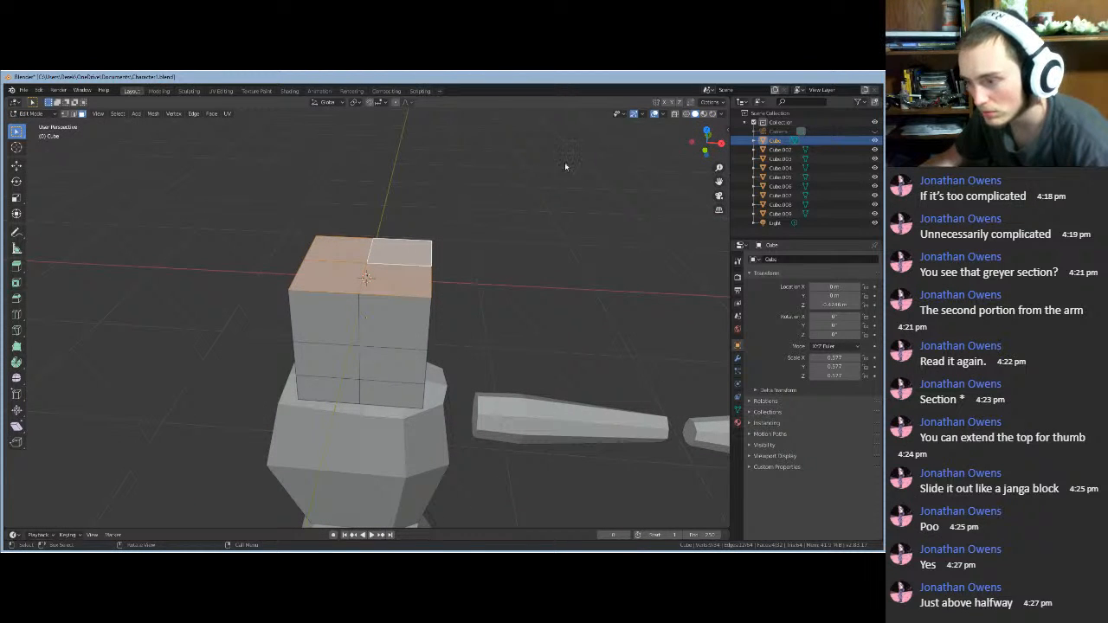
pyautogui.press('s')
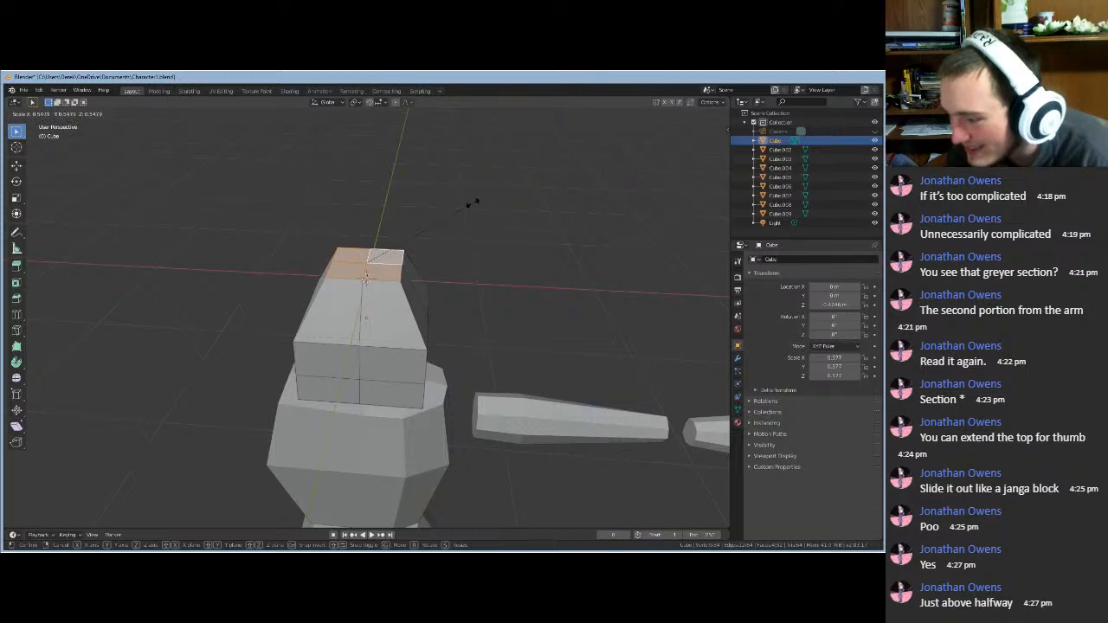
pyautogui.click(491, 204)
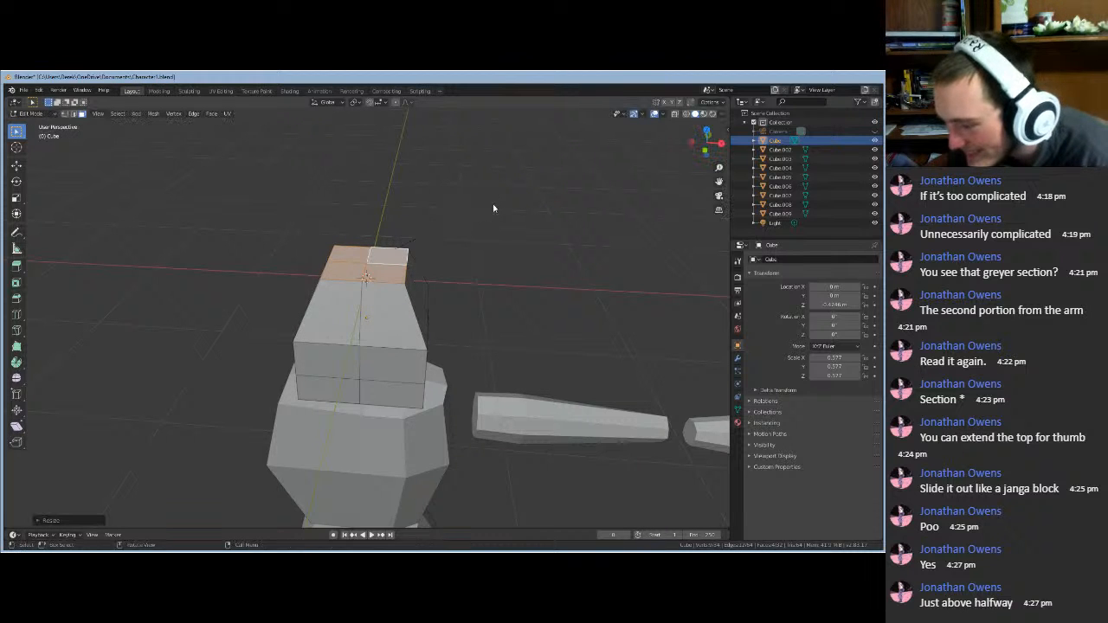
pyautogui.moveTo(493, 207)
pyautogui.mouseDown(button='middle')
pyautogui.moveTo(506, 145)
pyautogui.moveTo(499, 200)
pyautogui.mouseUp(button='middle')
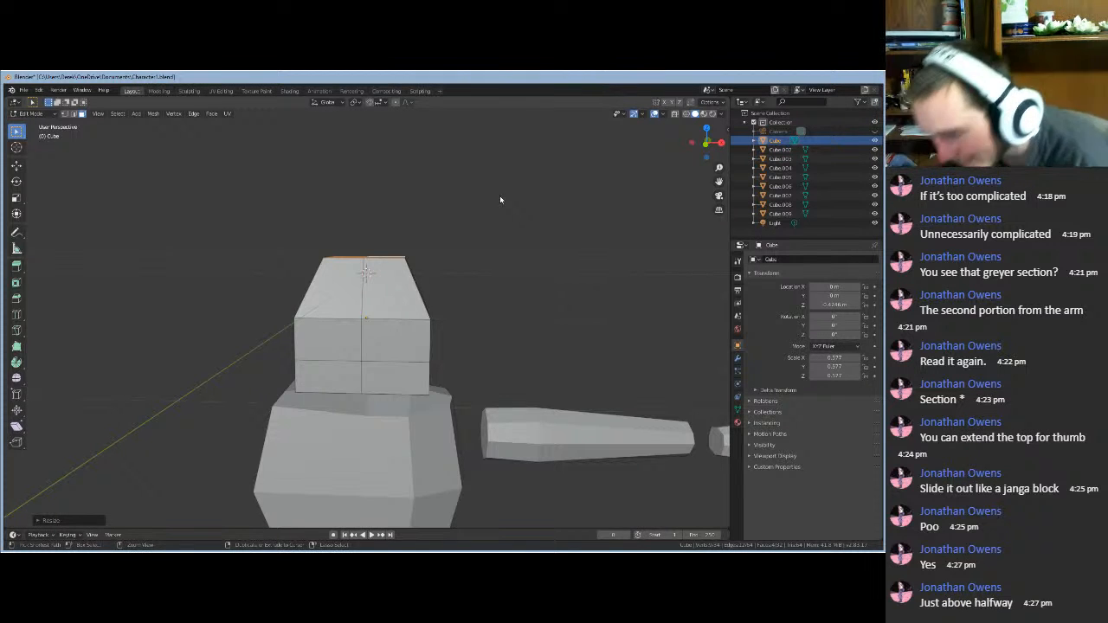
# - Undo the taper and add a horizontal edge loop near the top of the head
pyautogui.hotkey('ctrl', 'z')
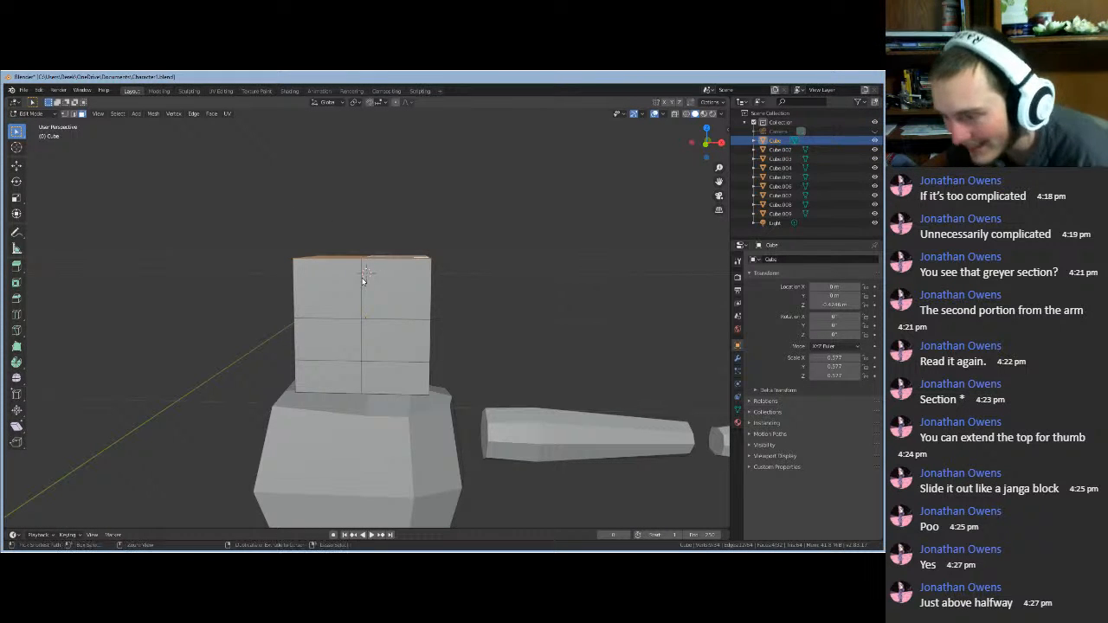
pyautogui.hotkey('ctrl', 'r')
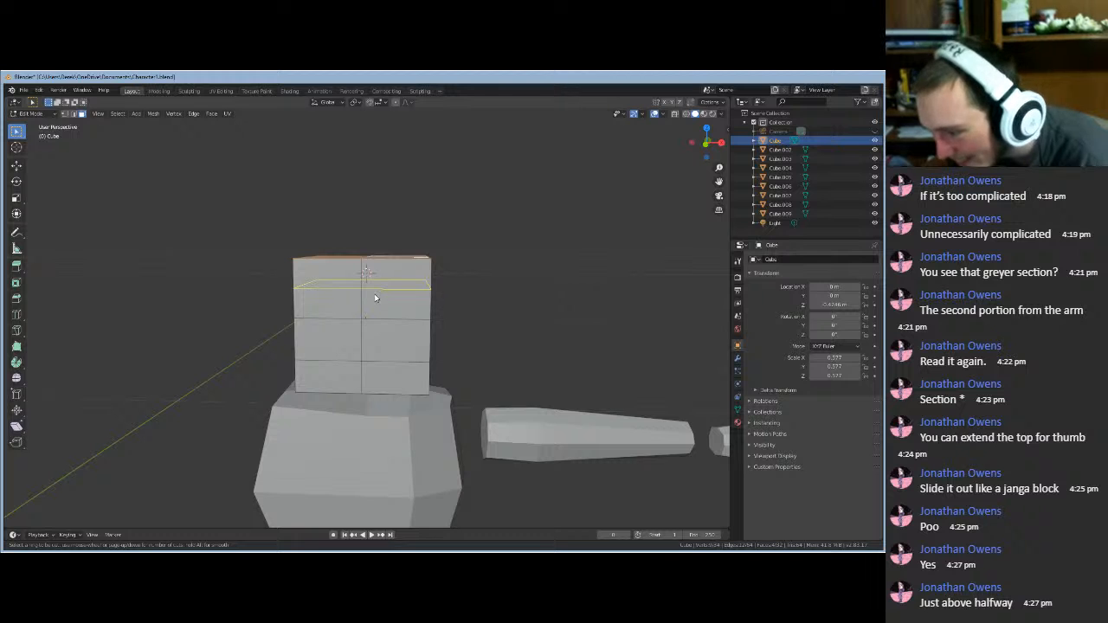
pyautogui.click(374, 297)
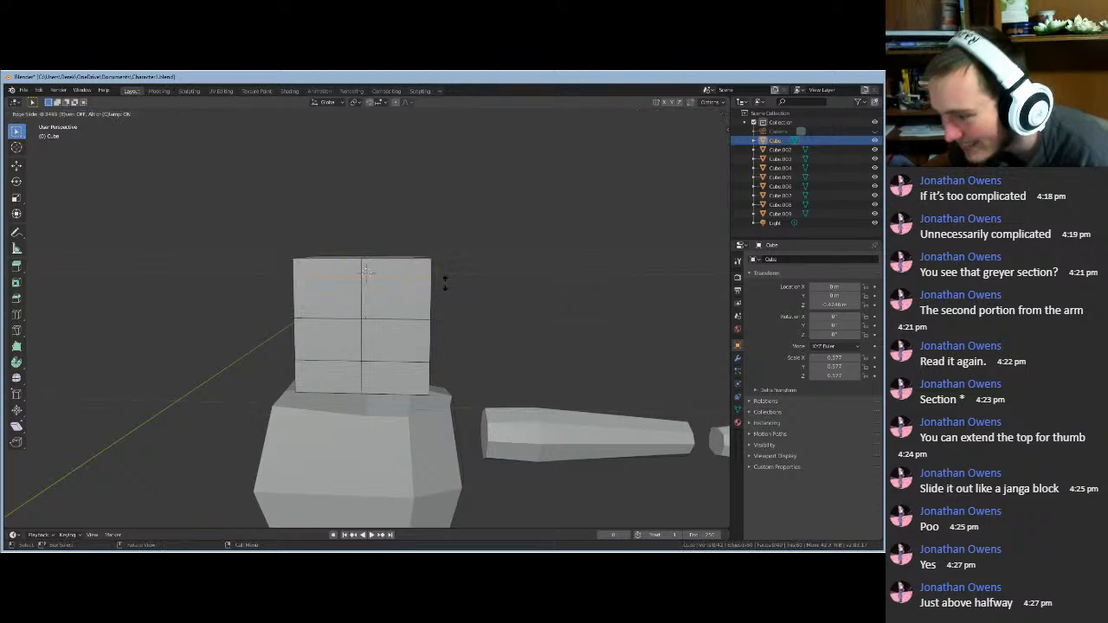
pyautogui.rightClick(496, 294)
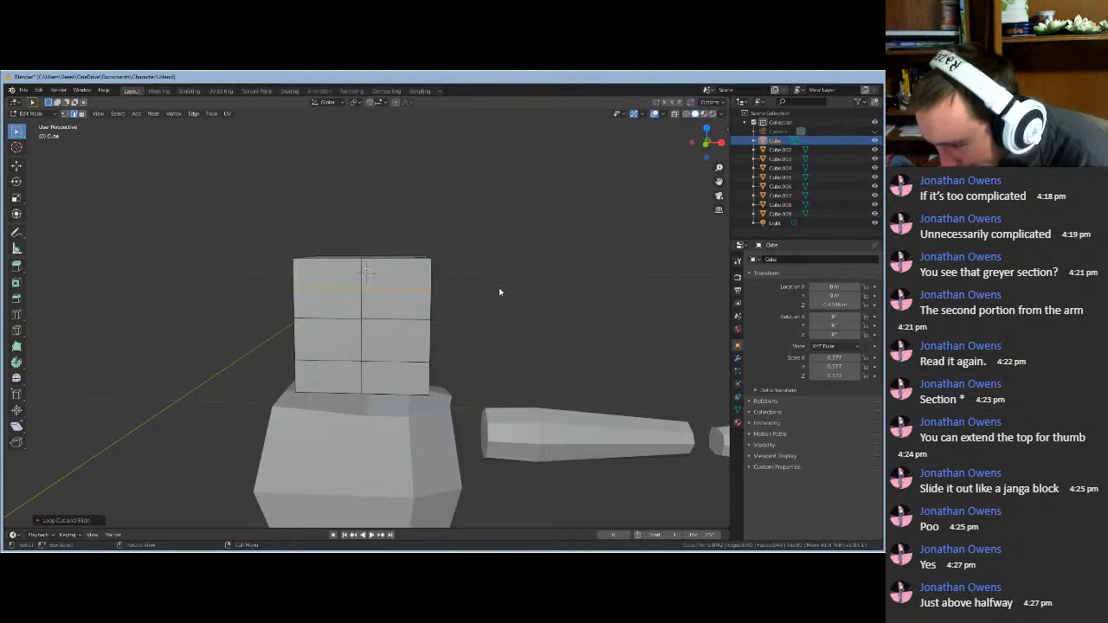
pyautogui.moveTo(499, 292); pyautogui.dragTo(409, 275, button='middle')
# - In face select mode, select the four top faces of the head
pyautogui.click(403, 269)
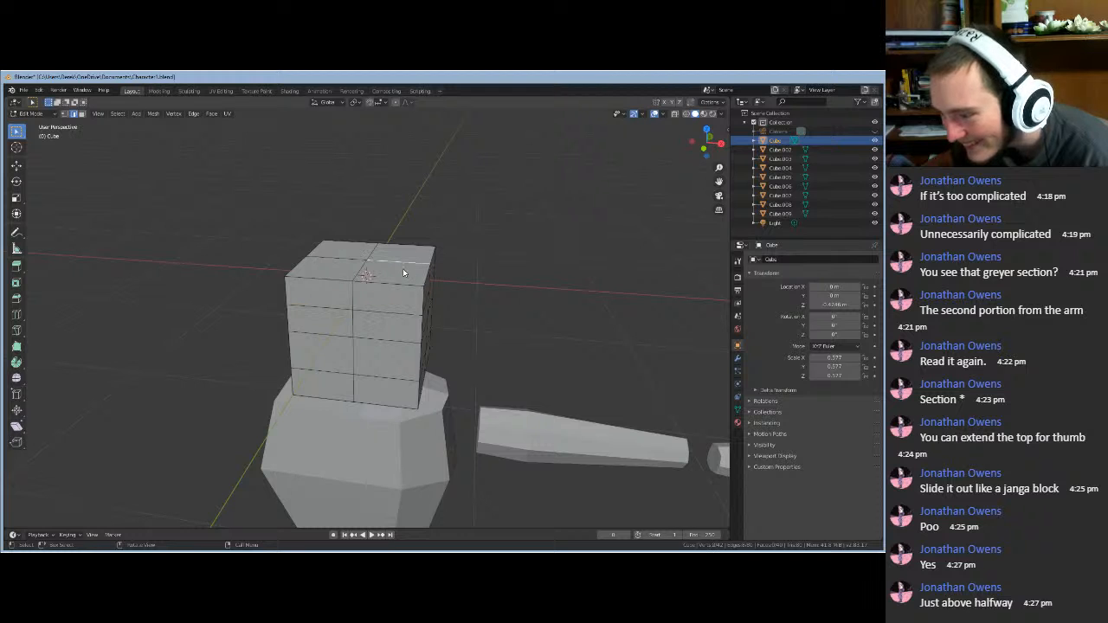
pyautogui.click(82, 115)
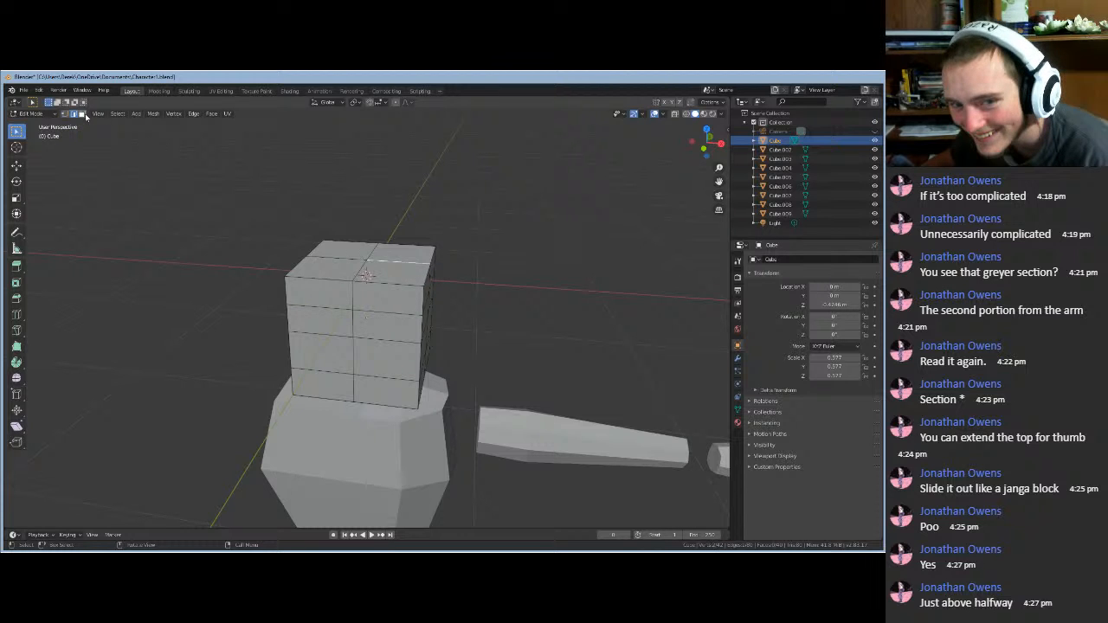
pyautogui.keyDown('shift'); pyautogui.click(379, 266); pyautogui.keyUp('shift')
pyautogui.keyDown('shift'); pyautogui.click(335, 265); pyautogui.keyUp('shift')
pyautogui.keyDown('shift'); pyautogui.click(348, 244); pyautogui.keyUp('shift')
pyautogui.keyDown('shift'); pyautogui.click(396, 253); pyautogui.keyUp('shift')
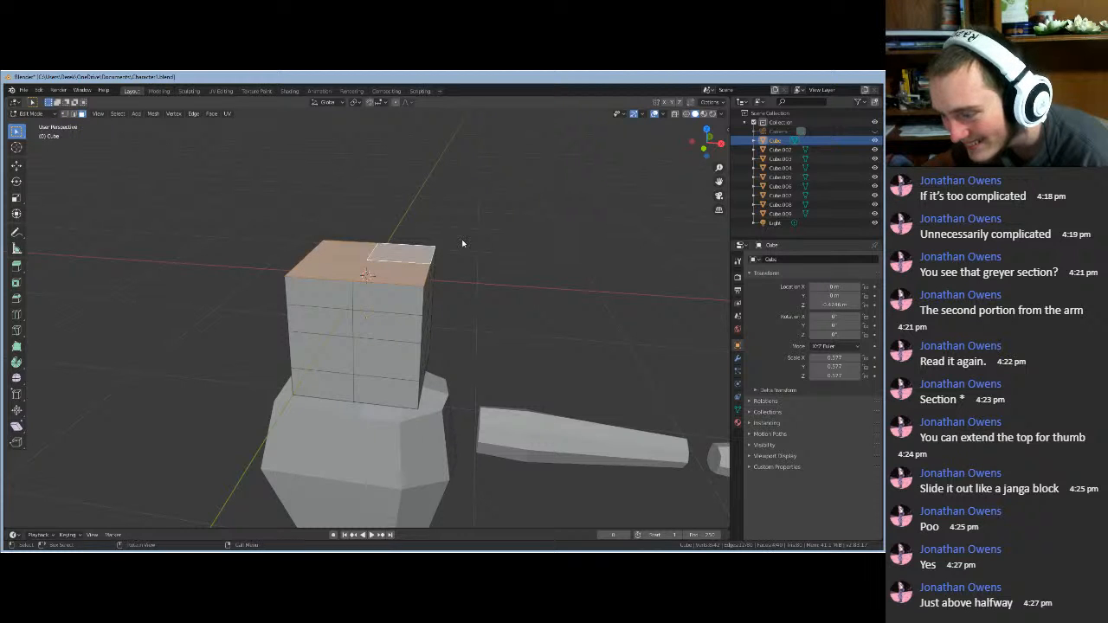
pyautogui.scroll(-5, 467, 238)
# - Scale the selected top faces to about 0.77 and inspect the character
pyautogui.press('s')
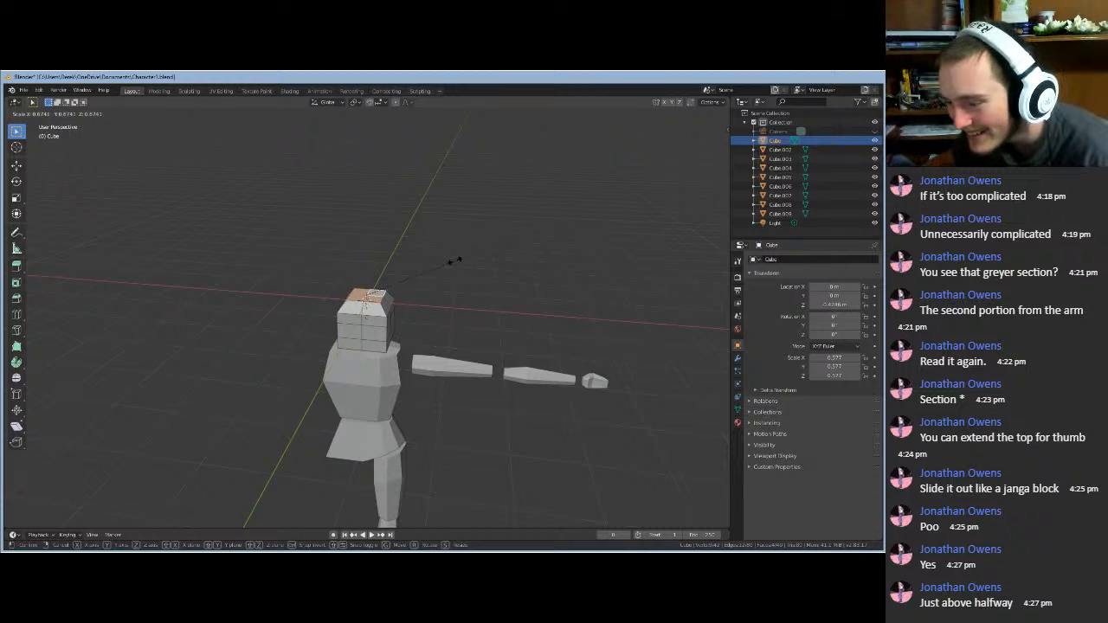
pyautogui.click(451, 263)
pyautogui.moveTo(453, 265); pyautogui.dragTo(460, 237, button='middle')
pyautogui.moveTo(438, 435); pyautogui.dragTo(421, 440, button='middle')
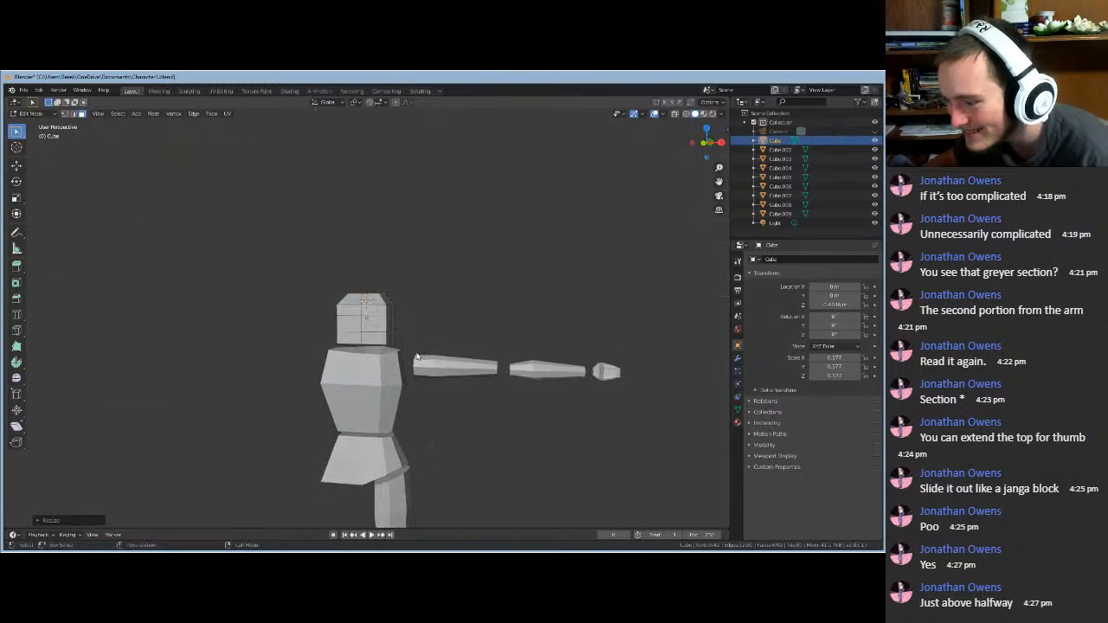
pyautogui.scroll(1, 417, 316)
pyautogui.scroll(-3, 416, 316)
pyautogui.moveTo(417, 316); pyautogui.dragTo(420, 346, button='middle')
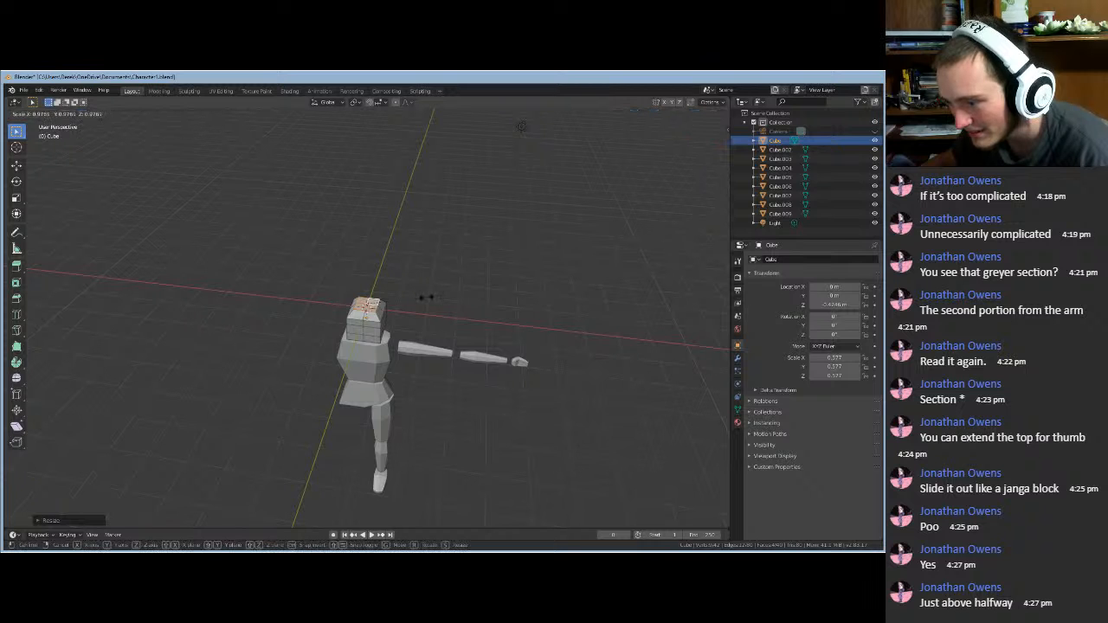
pyautogui.scroll(3, 395, 304)
pyautogui.scroll(1, 396, 307)
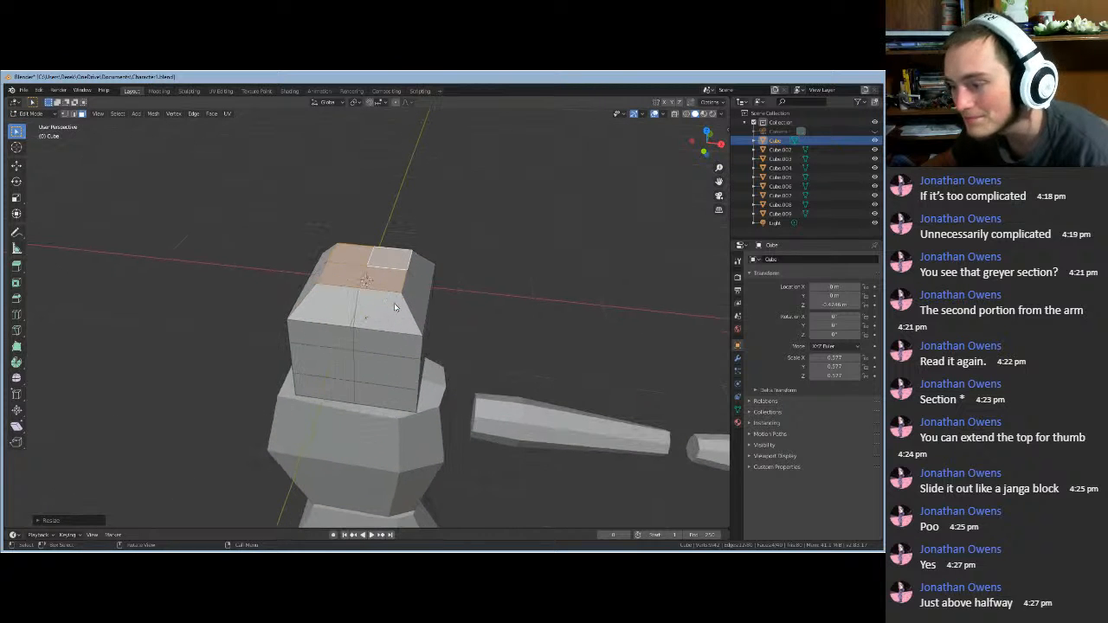
pyautogui.moveTo(449, 298); pyautogui.dragTo(412, 244, button='middle')
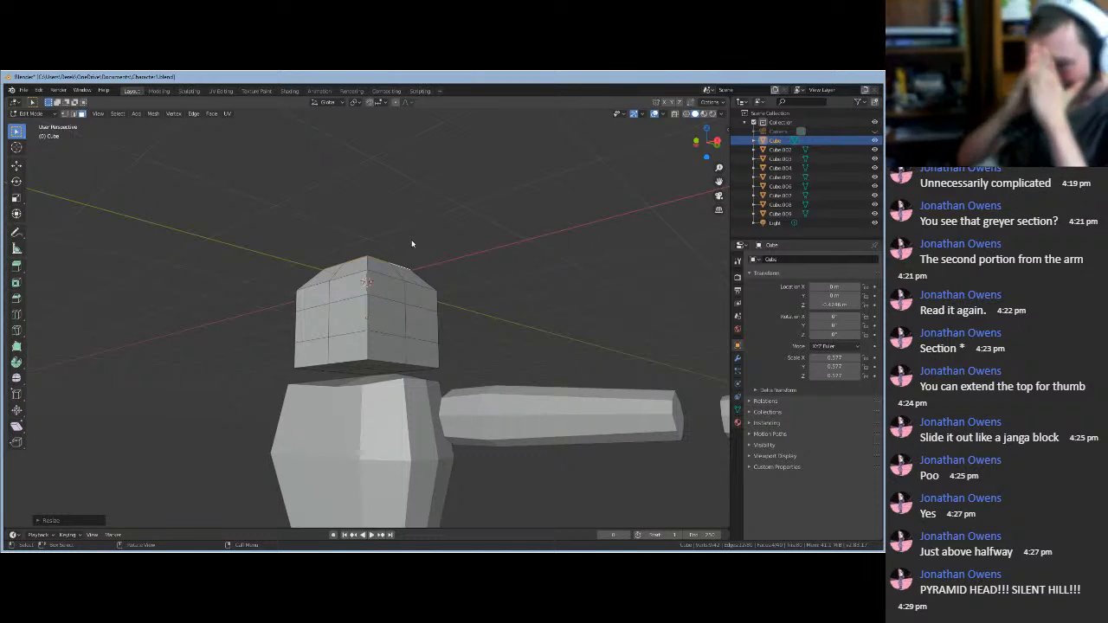
# - Open the Add menu, close it without adding anything, and view the head from above
pyautogui.click(136, 114)
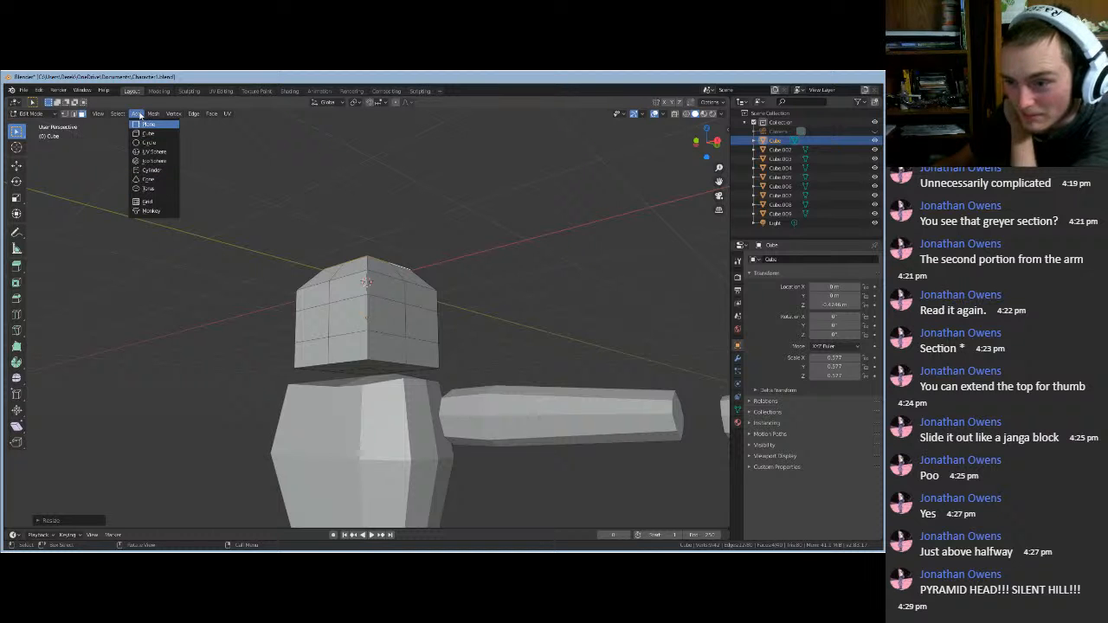
pyautogui.click(139, 115)
pyautogui.moveTo(399, 255); pyautogui.dragTo(447, 303, button='middle')
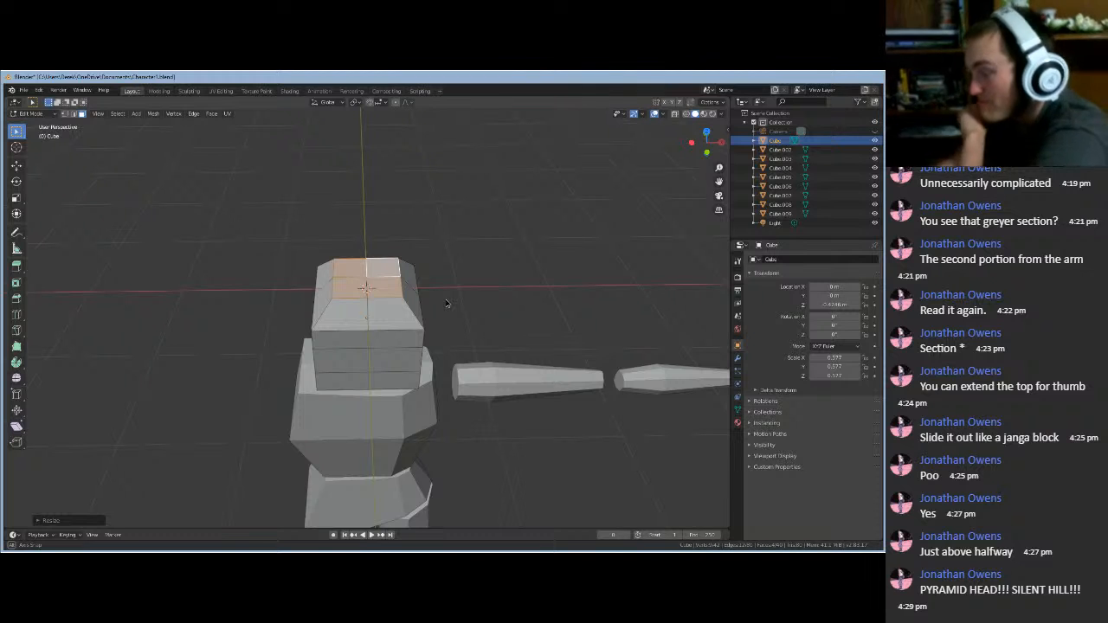
pyautogui.moveTo(447, 303); pyautogui.dragTo(376, 341, button='middle')
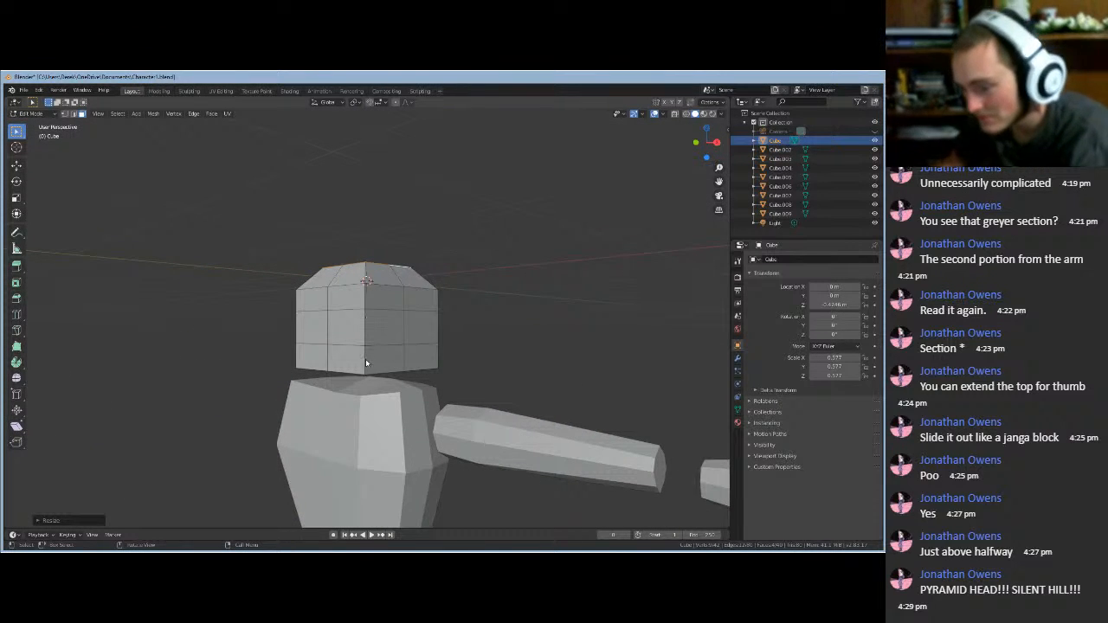
# - Select the bottom faces of the head cube
pyautogui.click(368, 359)
pyautogui.moveTo(408, 379); pyautogui.dragTo(376, 374, button='middle')
pyautogui.click(356, 375)
pyautogui.keyDown('shift'); pyautogui.click(356, 367); pyautogui.keyUp('shift')
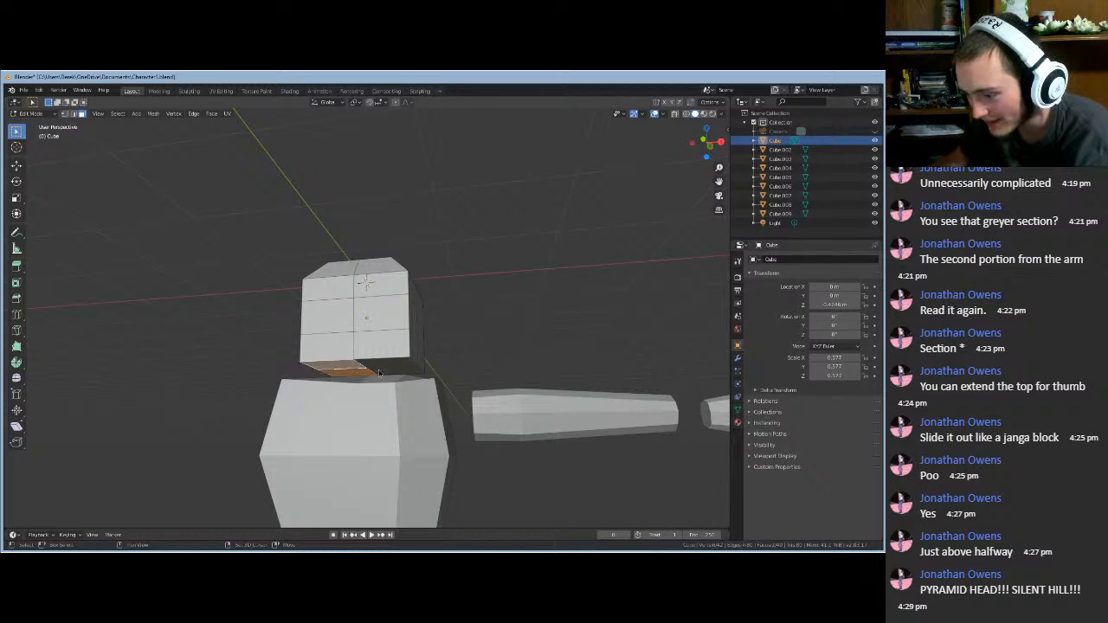
pyautogui.keyDown('shift'); pyautogui.click(379, 370); pyautogui.keyUp('shift')
pyautogui.keyDown('shift'); pyautogui.click(393, 357); pyautogui.keyUp('shift')
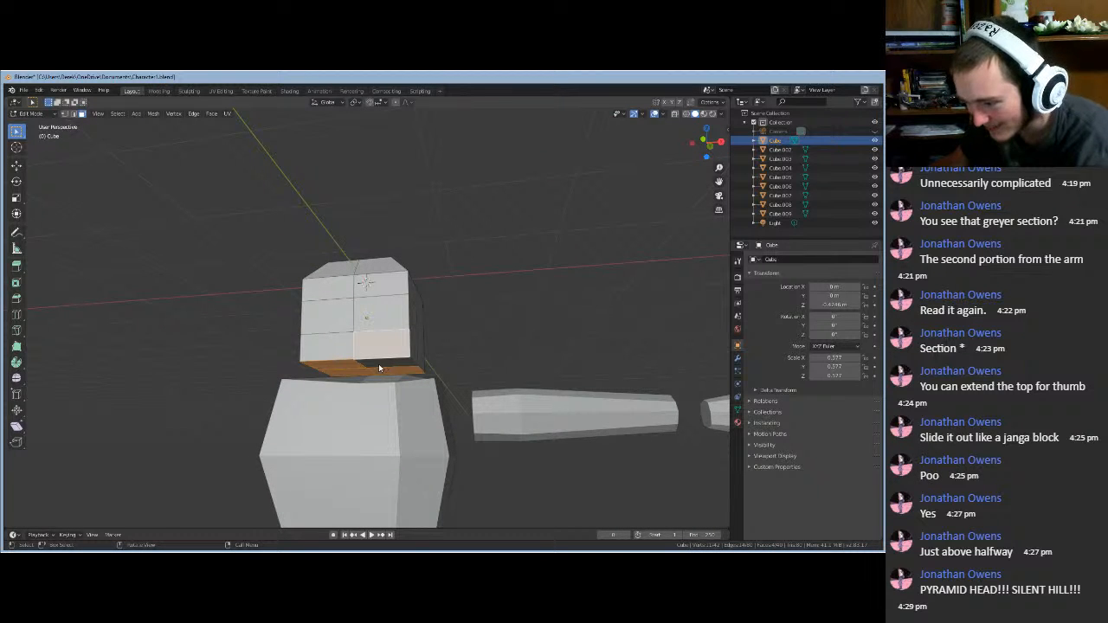
pyautogui.click(379, 365)
pyautogui.keyDown('shift'); pyautogui.click(375, 372); pyautogui.keyUp('shift')
pyautogui.keyDown('shift'); pyautogui.click(358, 369); pyautogui.keyUp('shift')
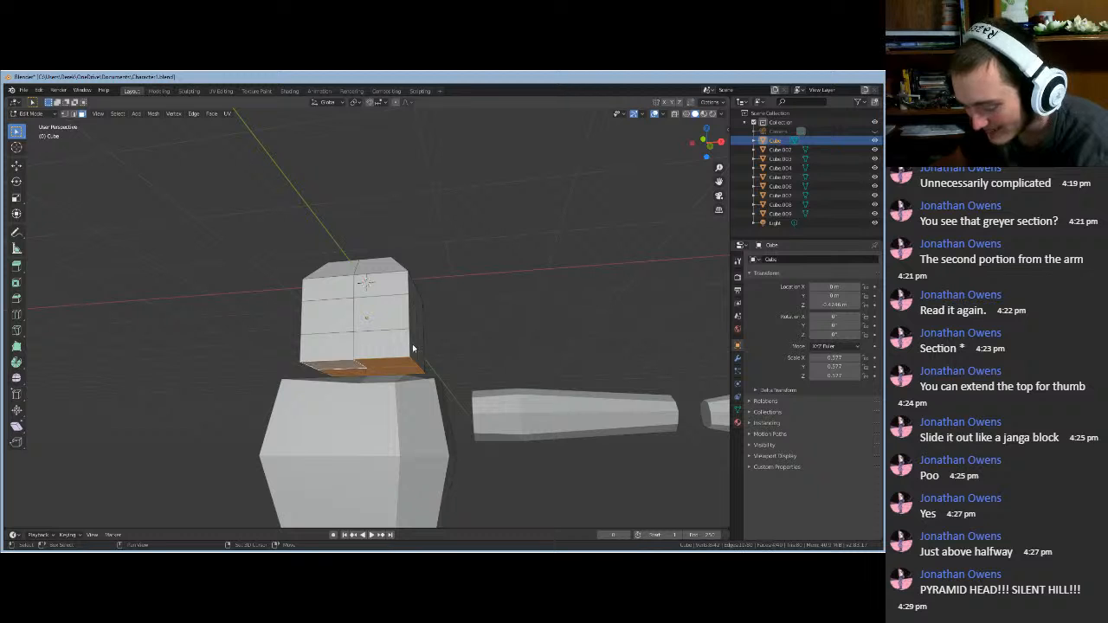
# - Scale the bottom faces down so the head narrows underneath
pyautogui.press('s')
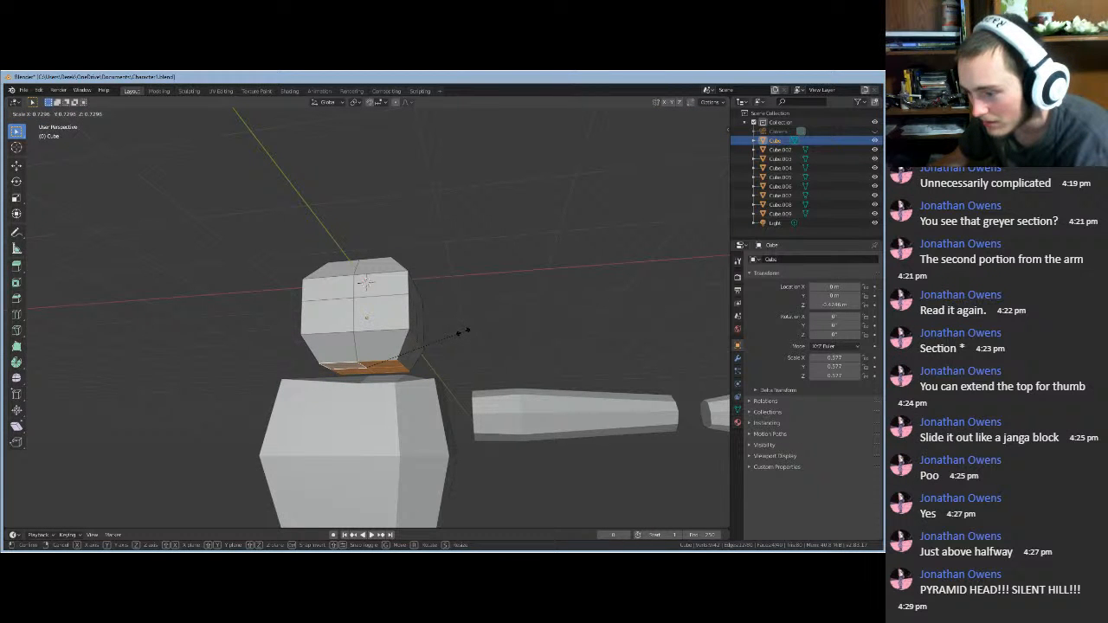
pyautogui.click(466, 330)
pyautogui.moveTo(465, 330); pyautogui.dragTo(491, 367, button='middle')
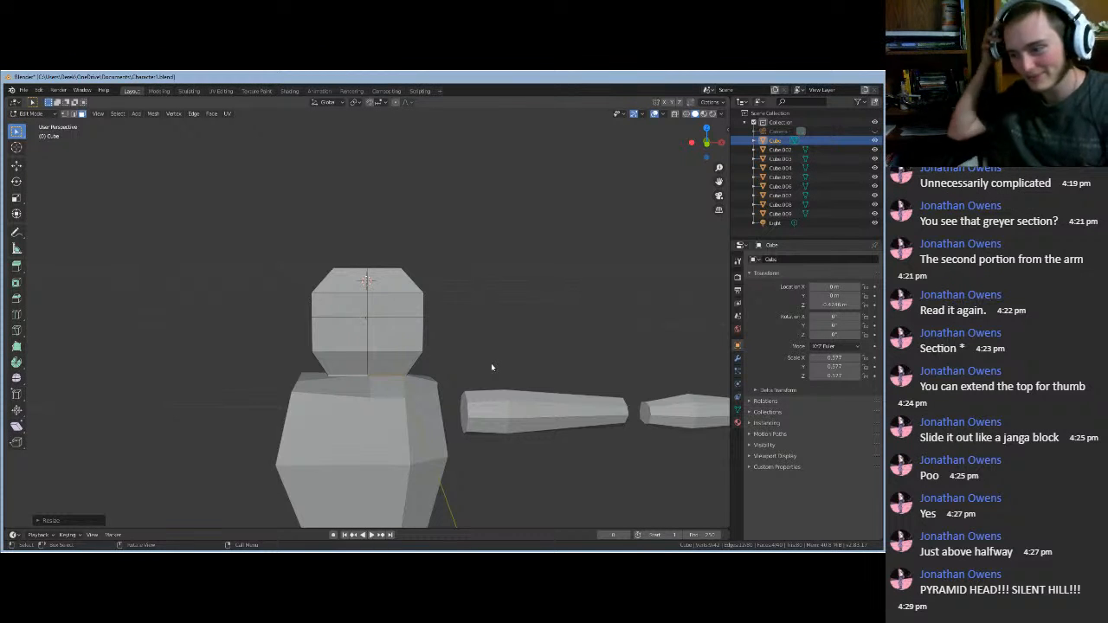
pyautogui.moveTo(489, 363); pyautogui.dragTo(201, 184, button='middle')
pyautogui.click(75, 114)
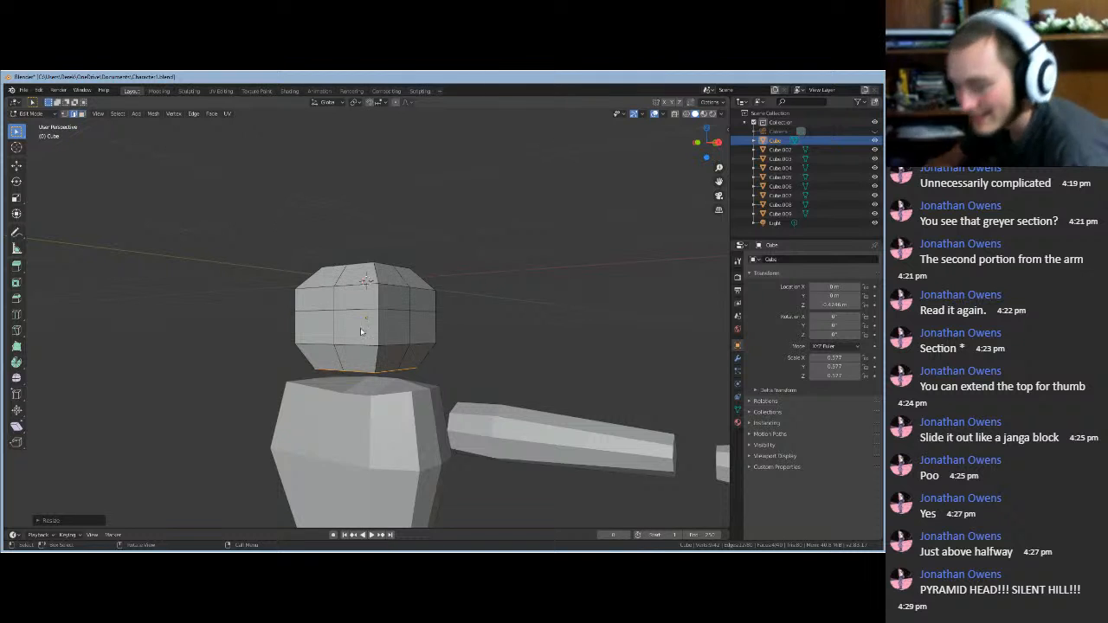
# - Select three front vertical edges of the head, with rendered shading turned on
pyautogui.click(379, 362)
pyautogui.press('z')
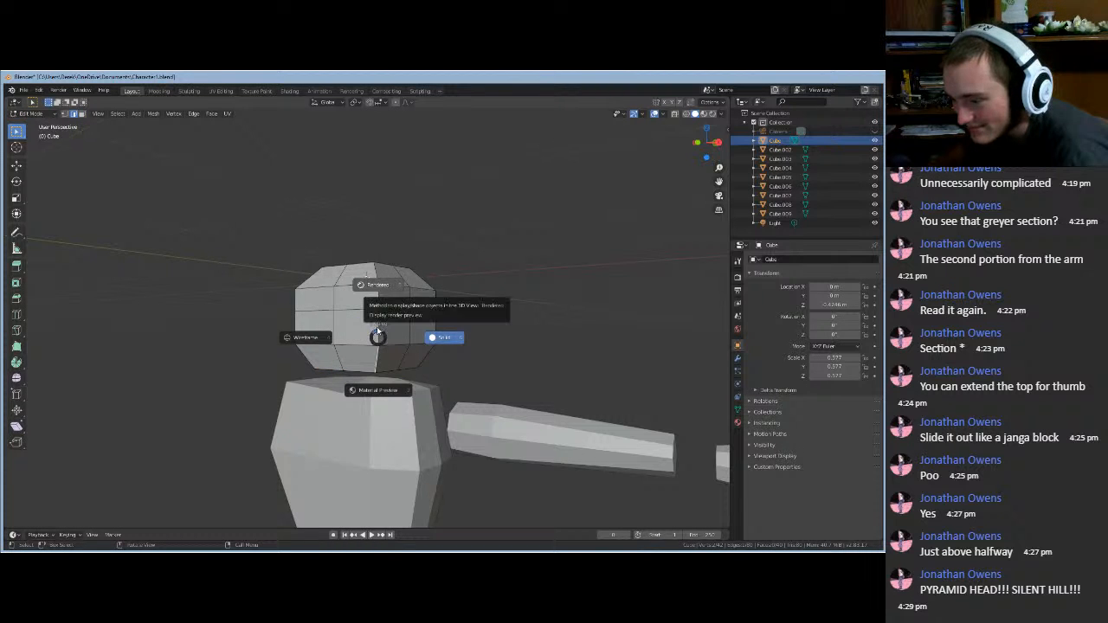
pyautogui.click(377, 329)
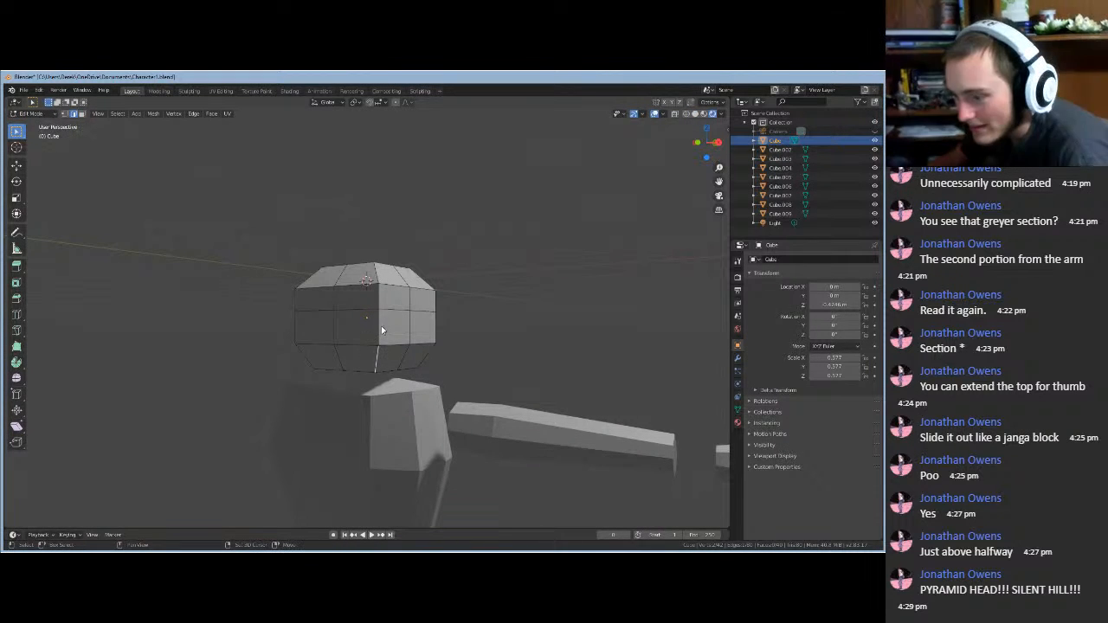
pyautogui.keyDown('shift'); pyautogui.click(380, 328); pyautogui.keyUp('shift')
pyautogui.keyDown('shift'); pyautogui.click(378, 300); pyautogui.keyUp('shift')
pyautogui.moveTo(394, 345); pyautogui.dragTo(439, 453, button='middle')
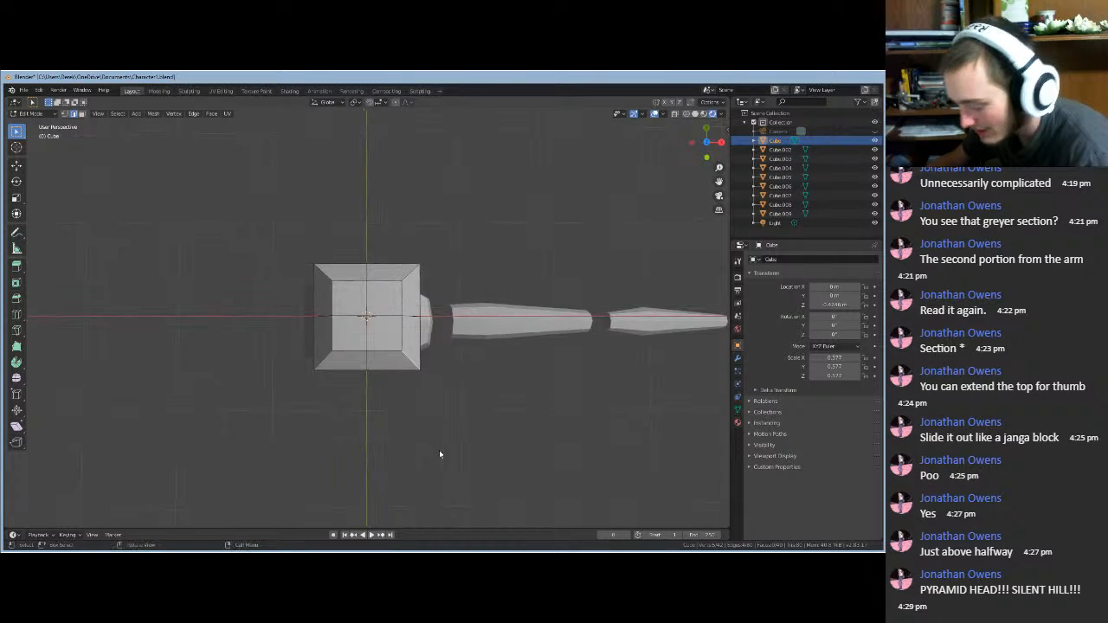
pyautogui.press('KP_1')
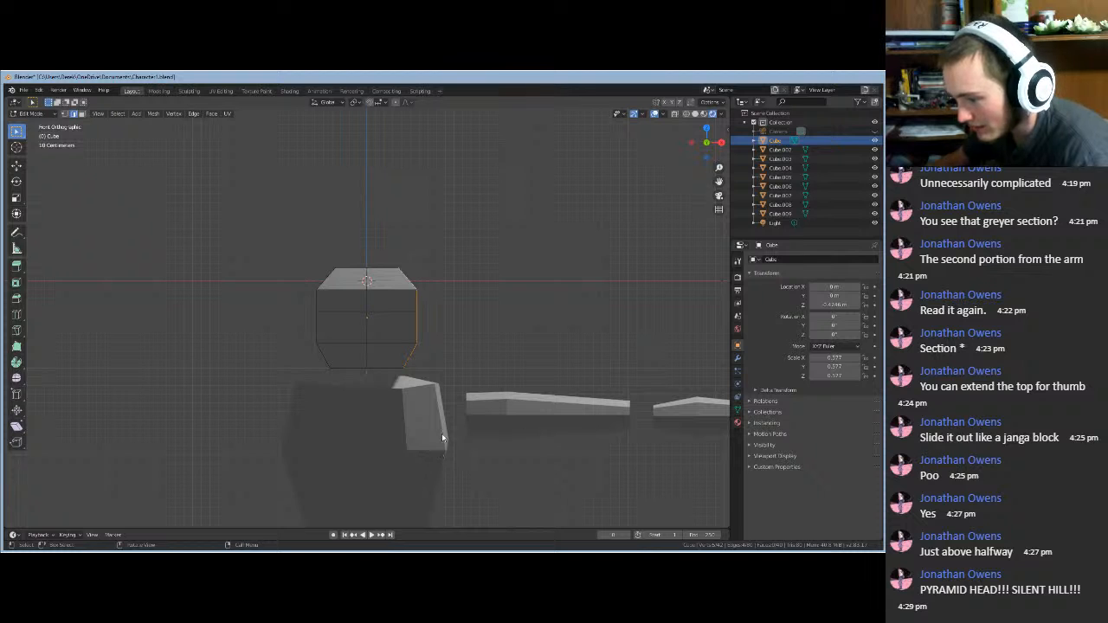
pyautogui.moveTo(460, 337); pyautogui.dragTo(459, 440, button='middle')
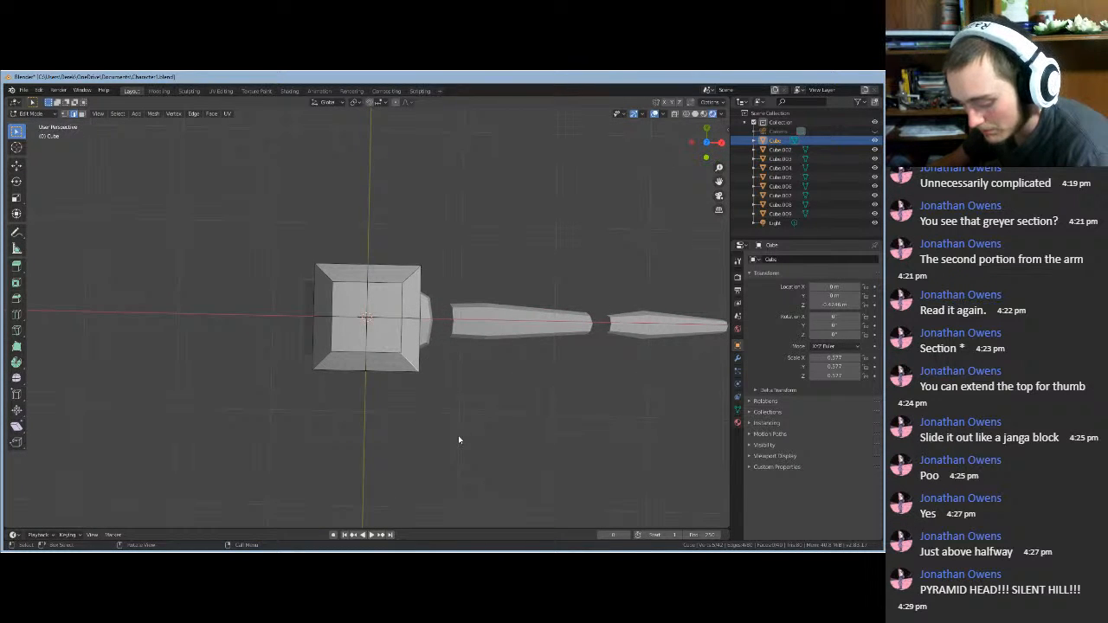
# - Move the selected edges inward along X, then along Y
pyautogui.press('g')
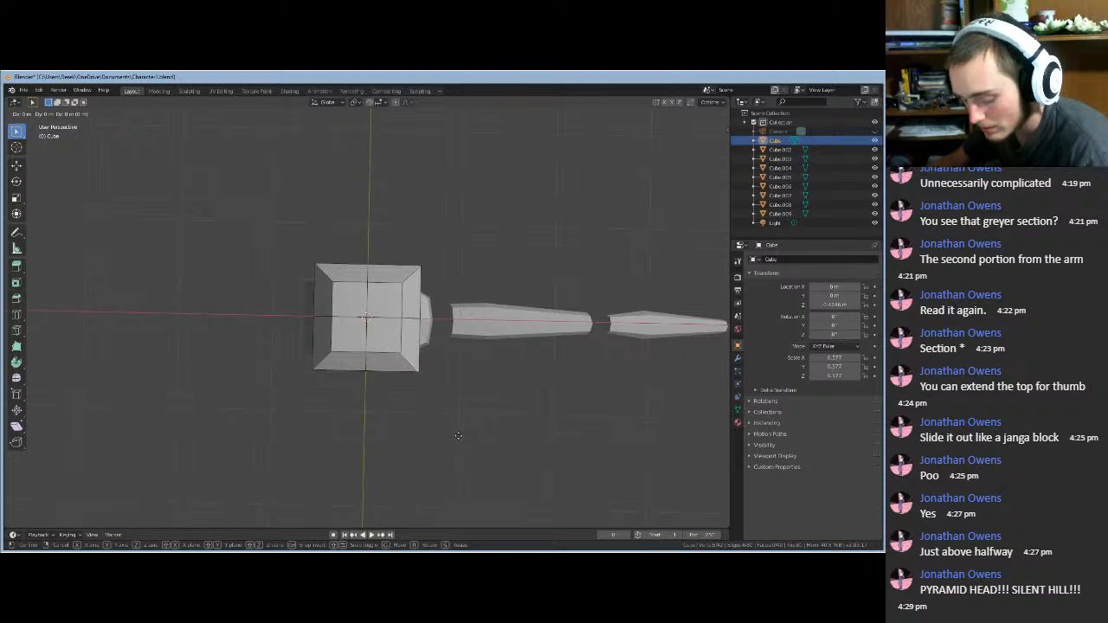
pyautogui.press('x')
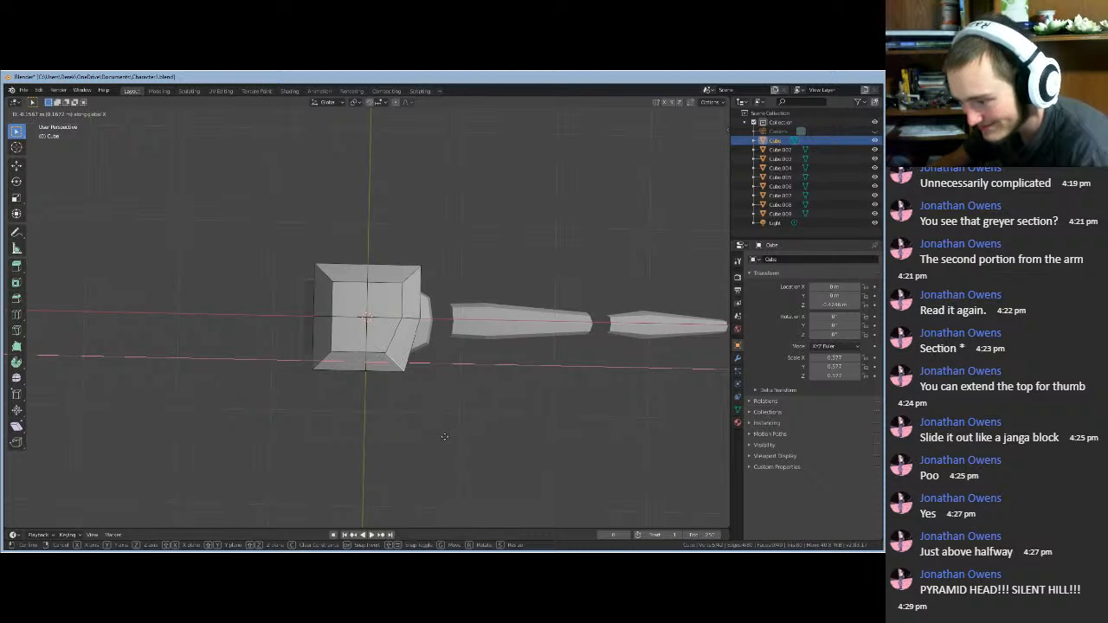
pyautogui.click(445, 441)
pyautogui.press('g')
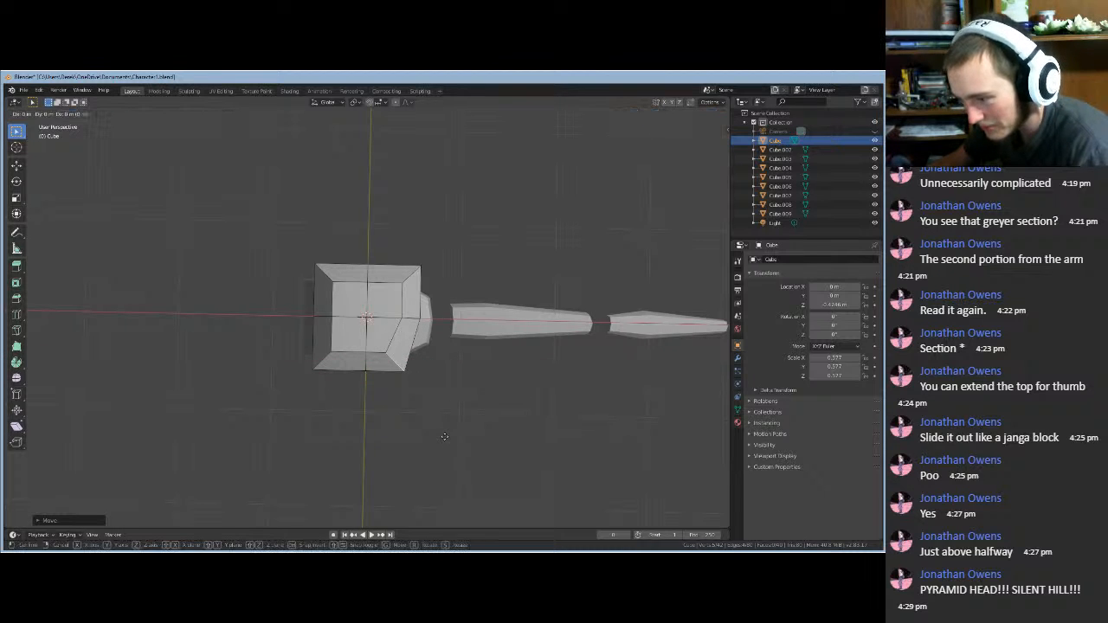
pyautogui.press('y')
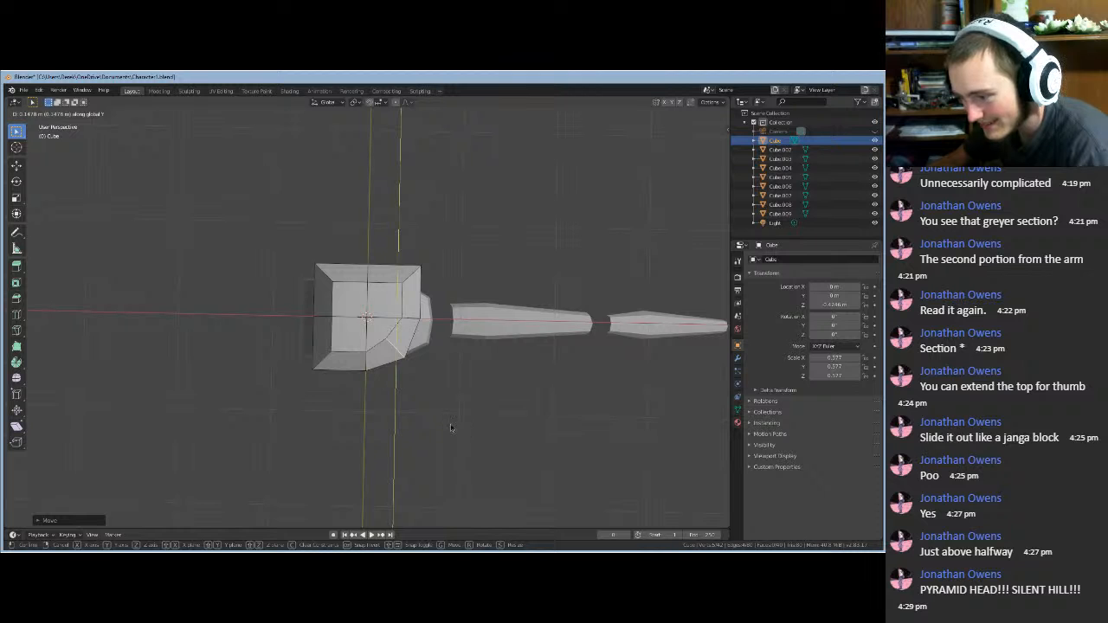
pyautogui.click(450, 428)
pyautogui.moveTo(450, 427); pyautogui.dragTo(385, 432, button='middle')
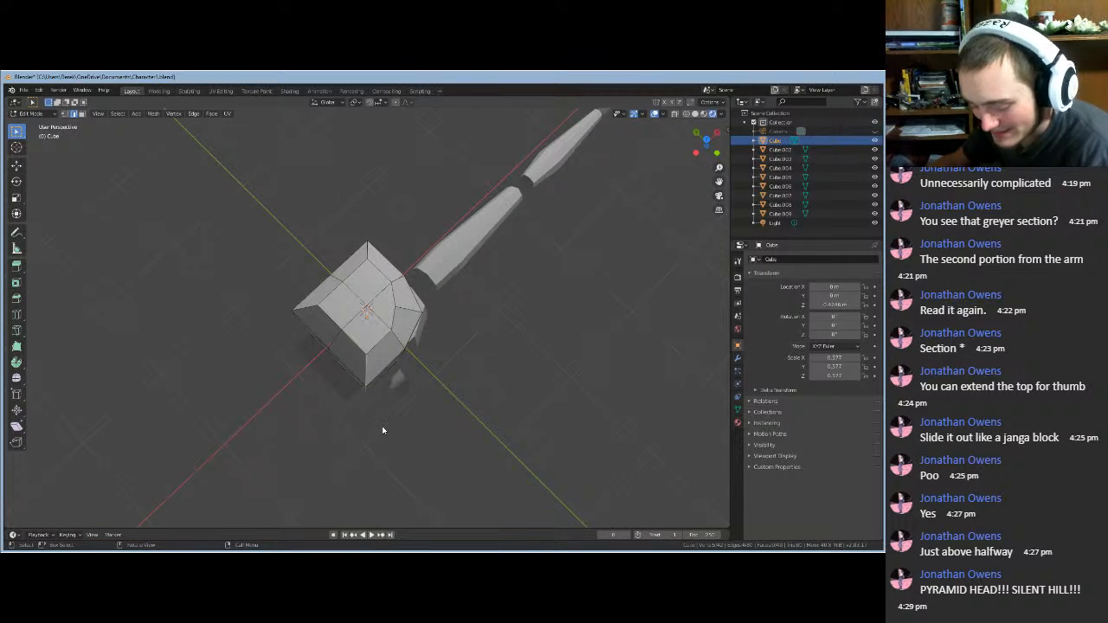
# - Nudge the selected head edges along X and then along Y
pyautogui.press('g')
pyautogui.press('x')
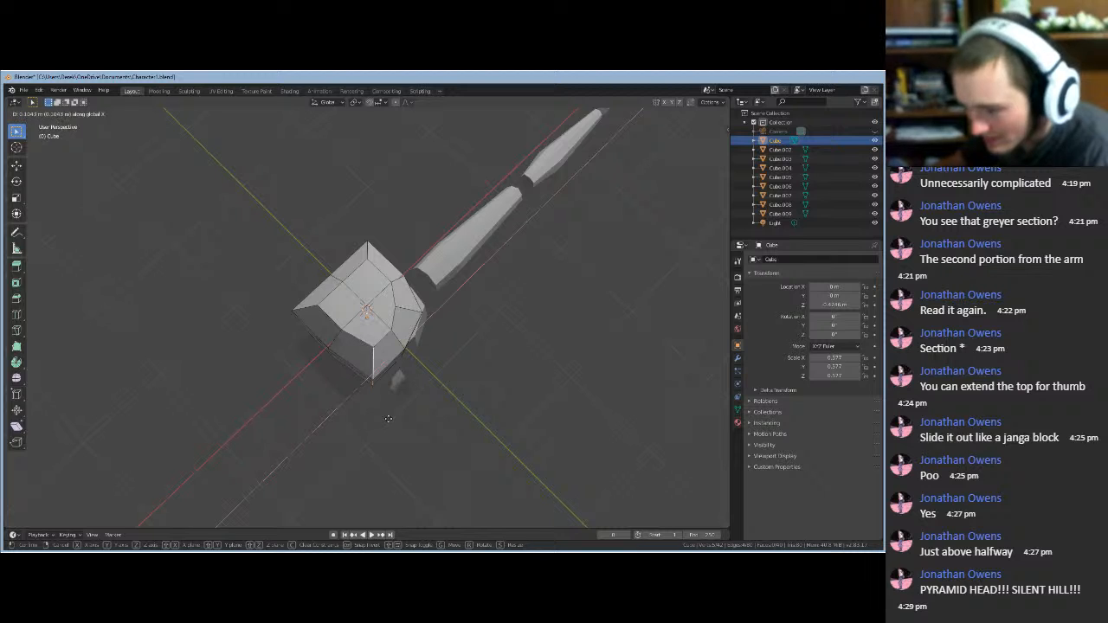
pyautogui.click(389, 422)
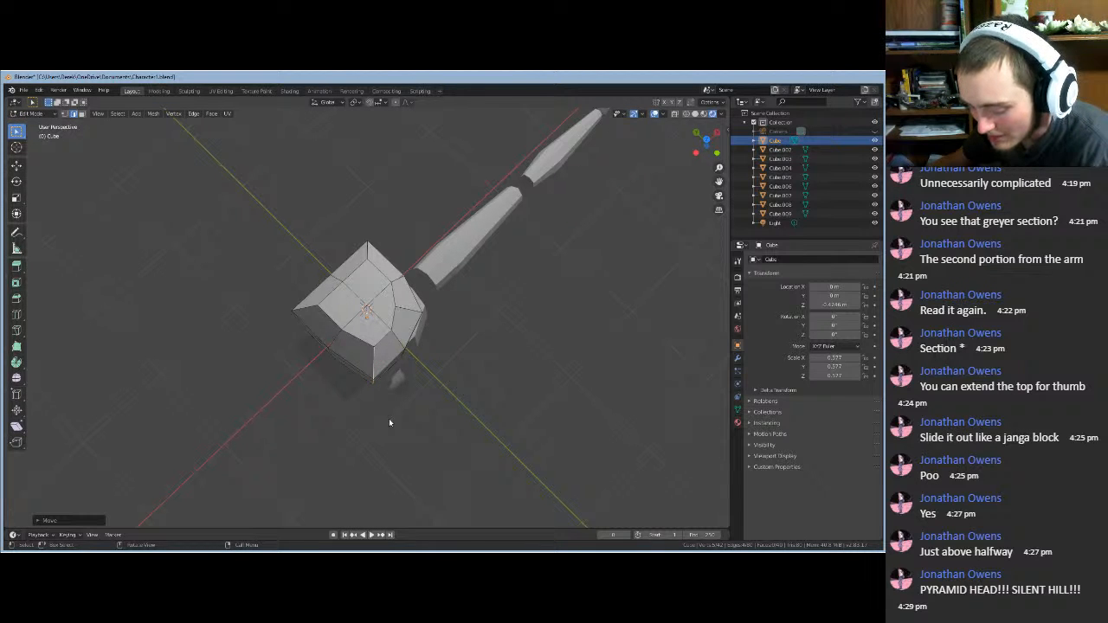
pyautogui.press('g')
pyautogui.press('y')
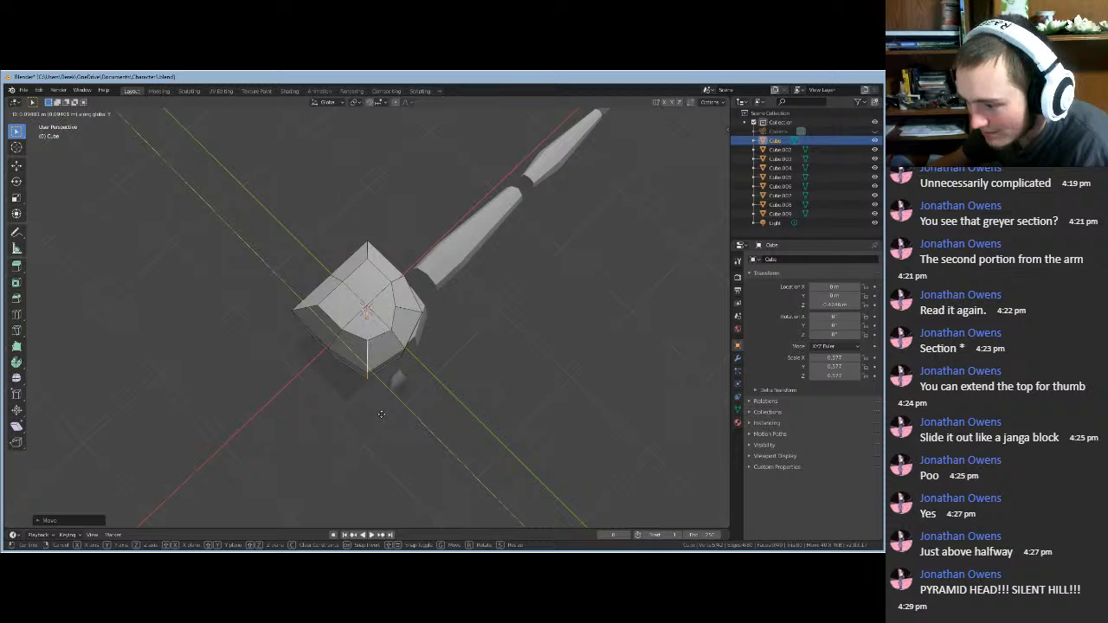
pyautogui.click(381, 414)
pyautogui.moveTo(382, 415); pyautogui.dragTo(267, 364, button='middle')
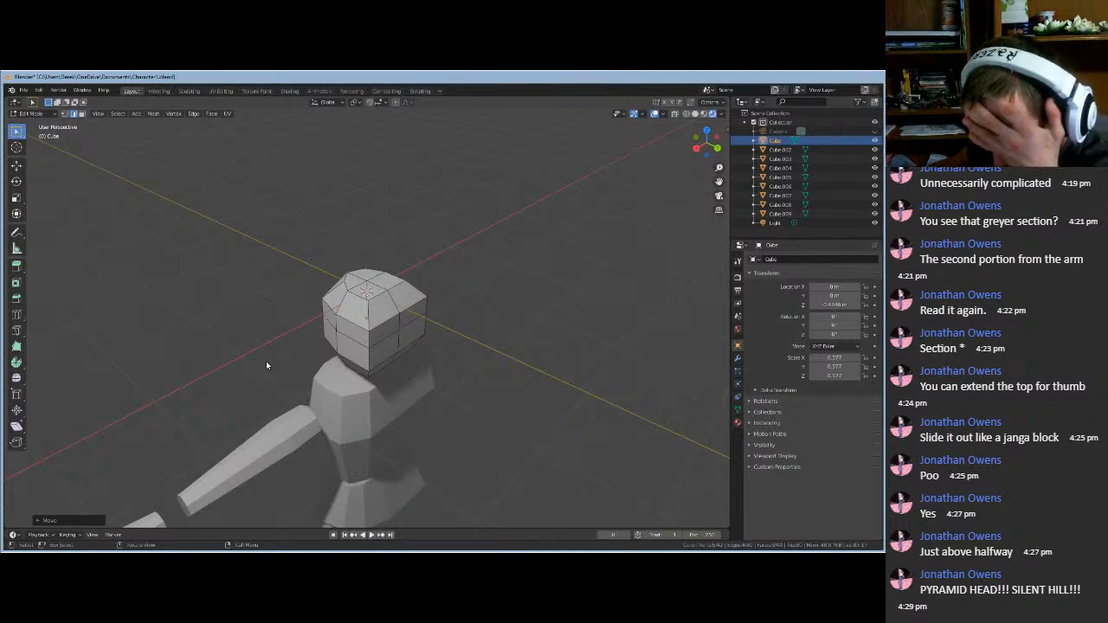
pyautogui.moveTo(434, 339); pyautogui.dragTo(339, 368, button='middle')
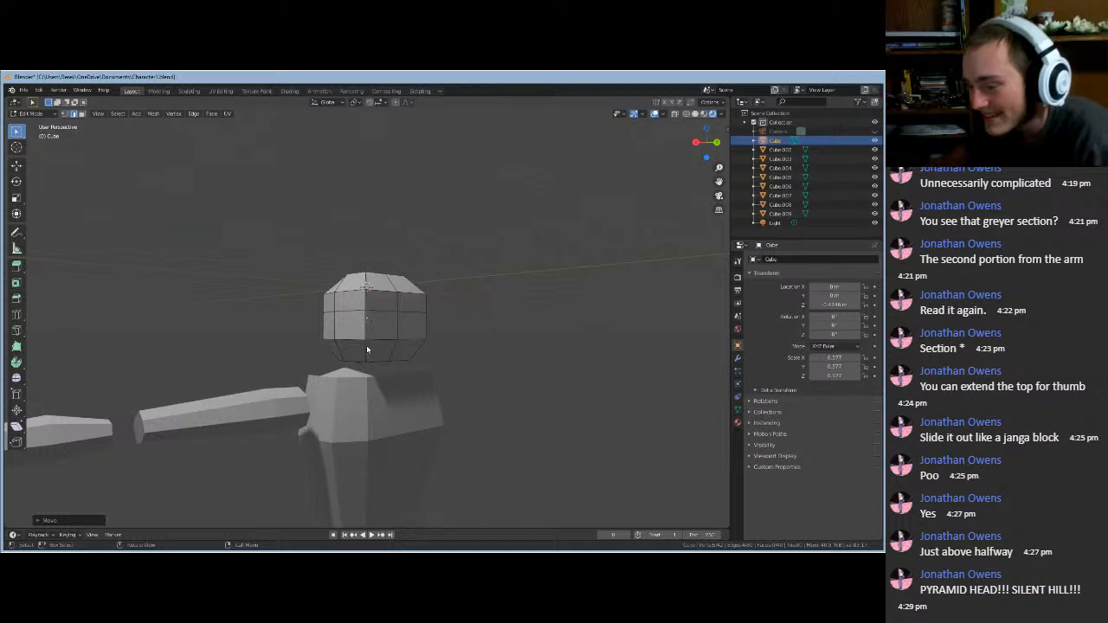
# - Select the lower, middle and top vertical edges on the head front
pyautogui.click(366, 346)
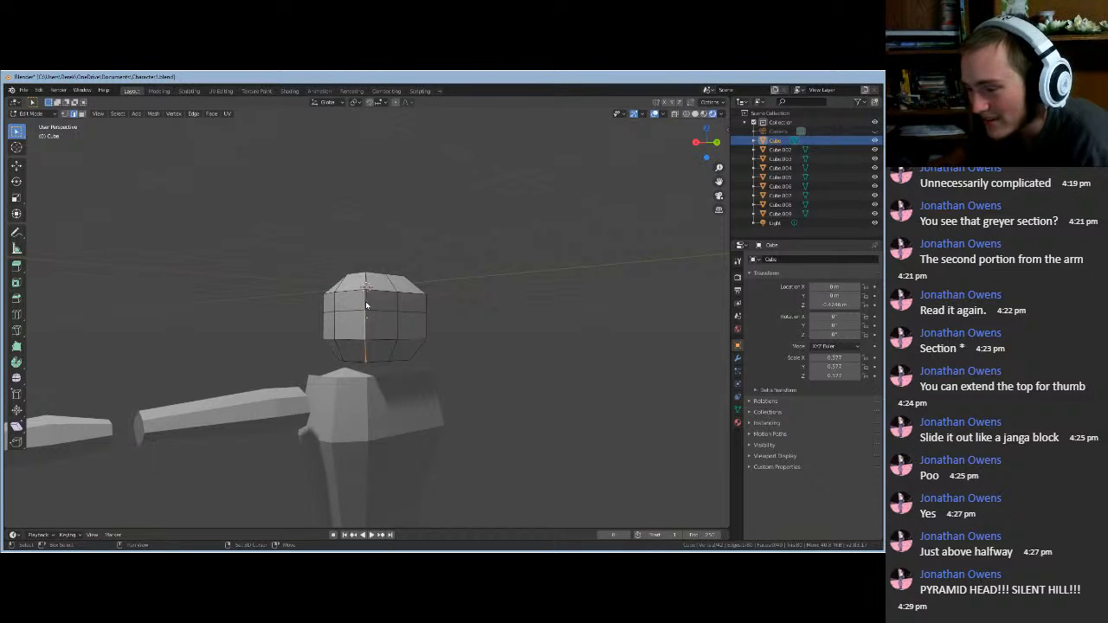
pyautogui.keyDown('shift'); pyautogui.click(365, 307); pyautogui.keyUp('shift')
pyautogui.keyDown('shift'); pyautogui.click(366, 280); pyautogui.keyUp('shift')
pyautogui.moveTo(366, 280); pyautogui.dragTo(369, 398, button='middle')
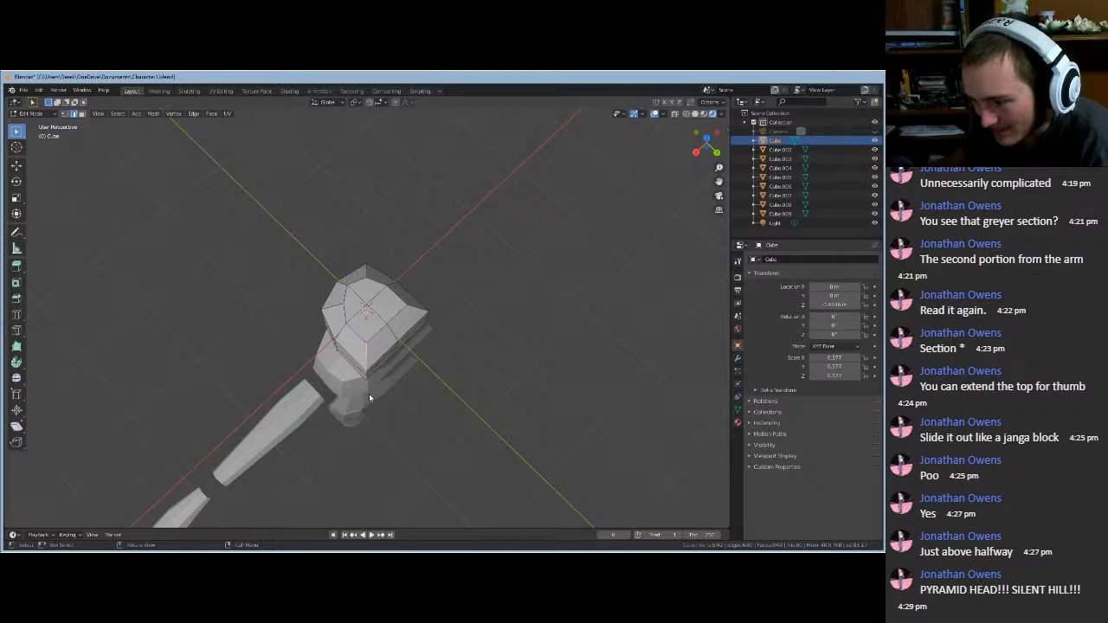
# - Shift those front edges along X twice
pyautogui.press('g')
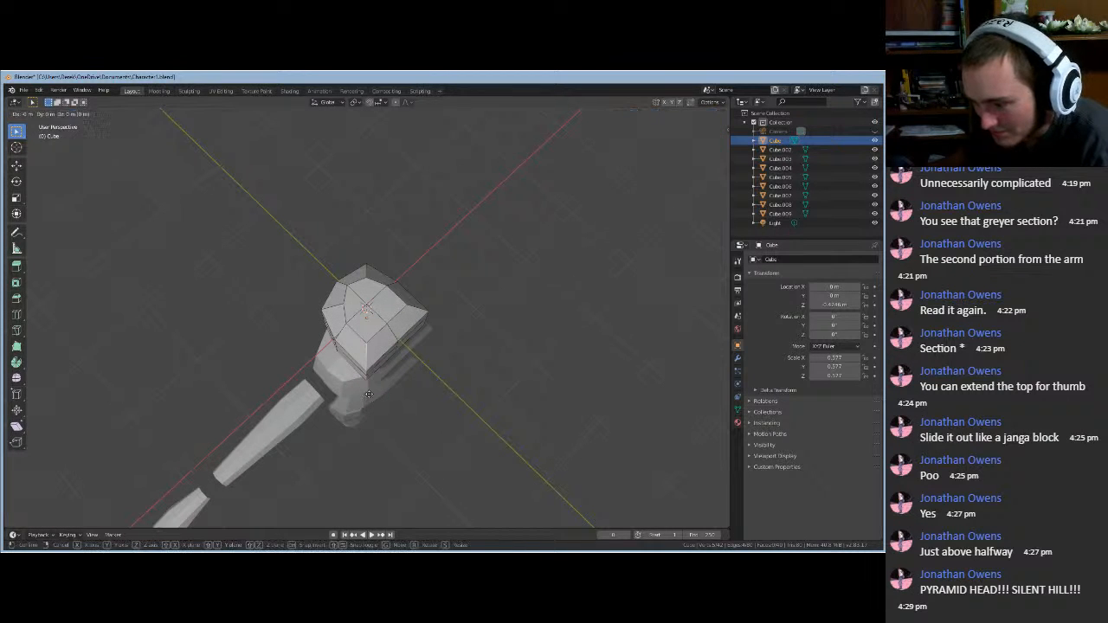
pyautogui.press('x')
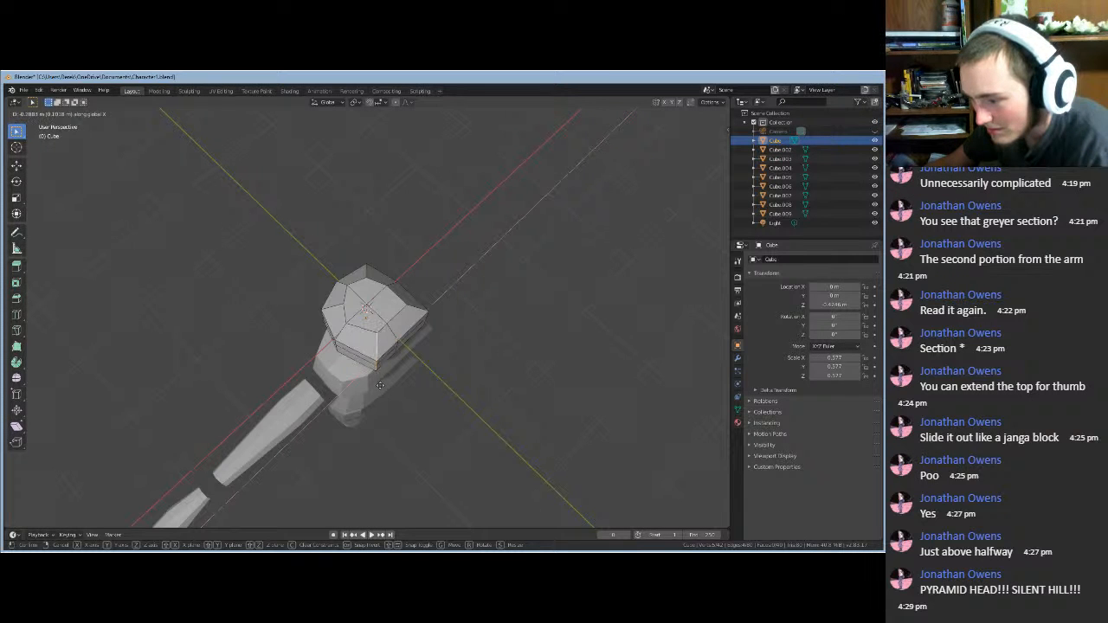
pyautogui.click(381, 383)
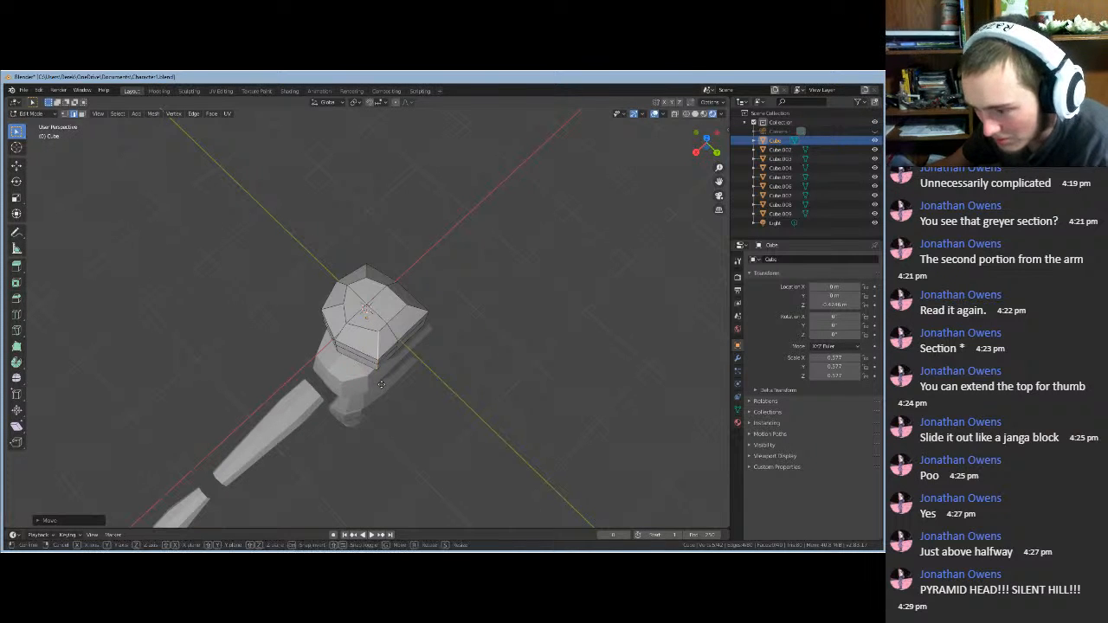
pyautogui.press('g')
pyautogui.press('y')
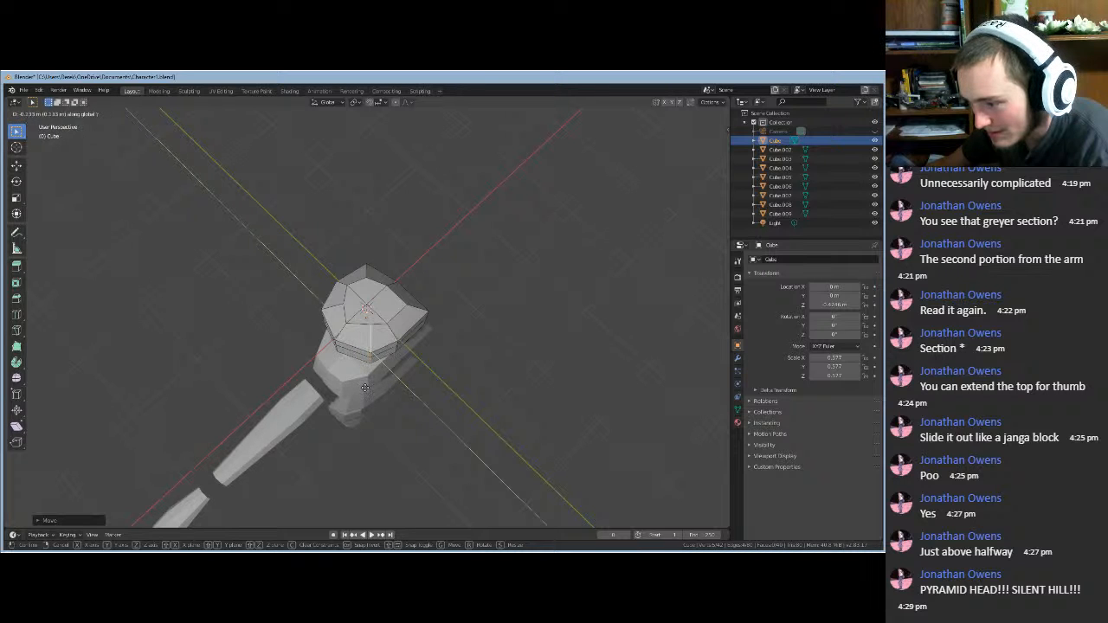
pyautogui.press('x')
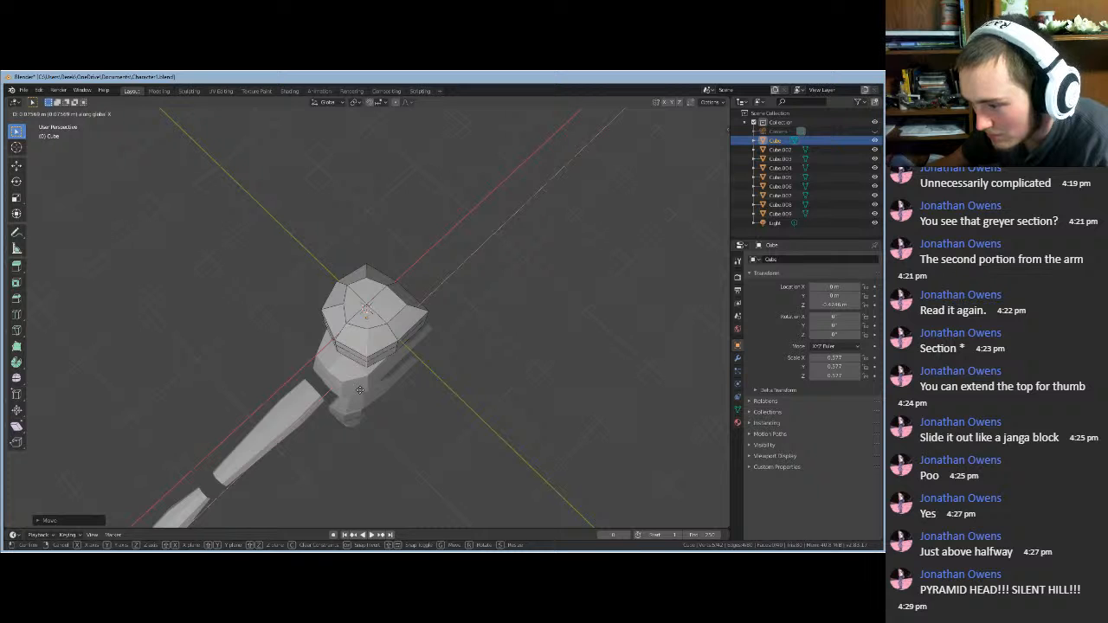
pyautogui.click(361, 394)
pyautogui.moveTo(338, 390); pyautogui.dragTo(663, 335, button='middle')
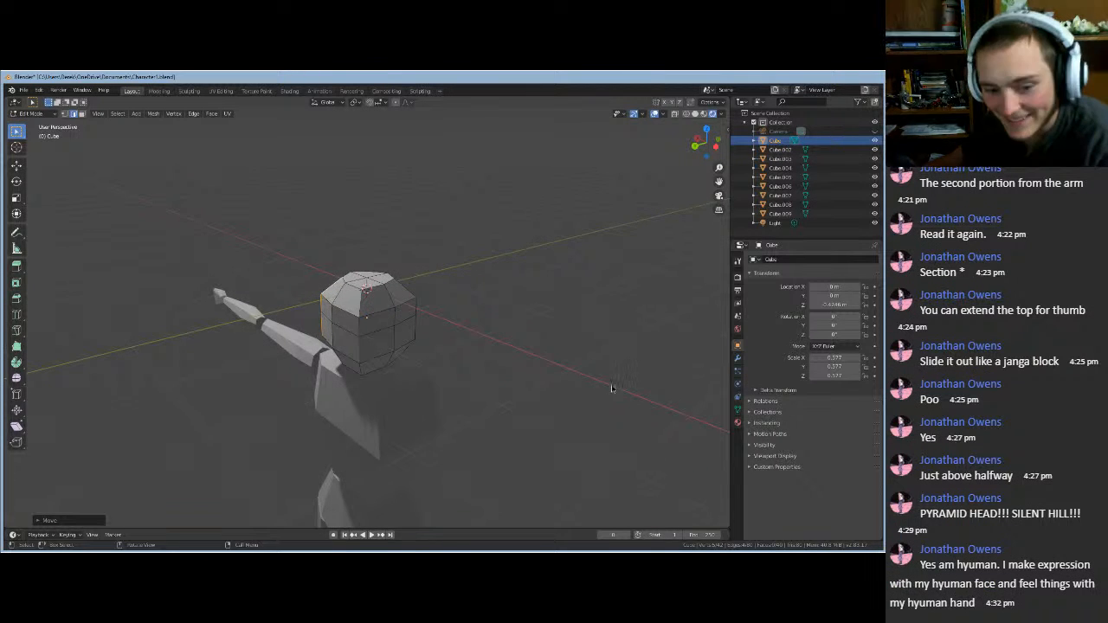
pyautogui.moveTo(613, 389); pyautogui.dragTo(606, 367, button='middle')
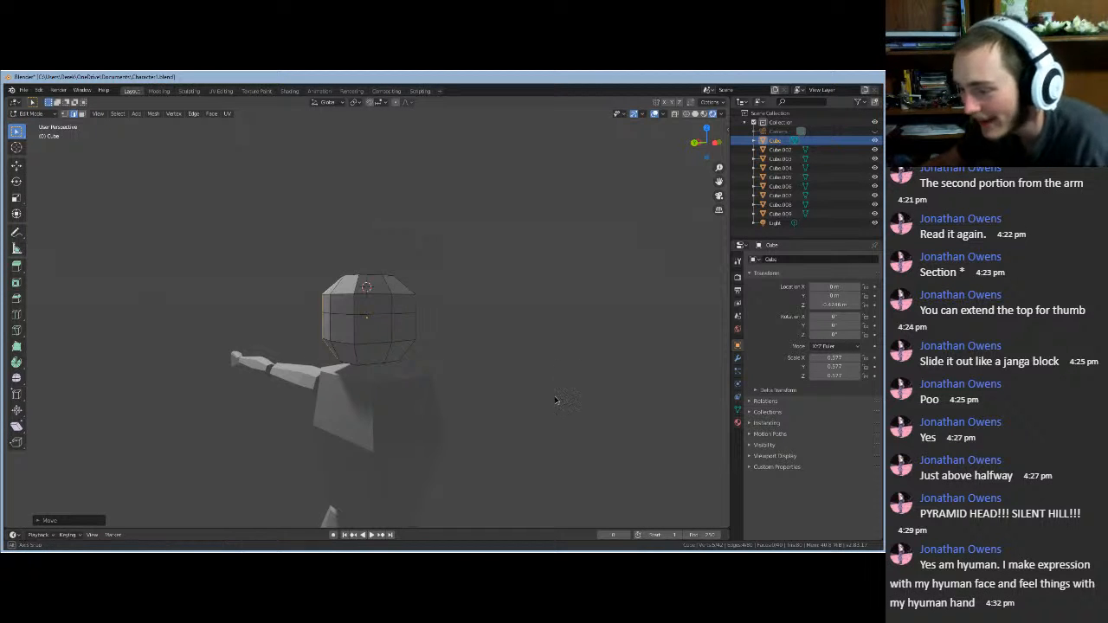
pyautogui.moveTo(606, 367); pyautogui.dragTo(371, 341, button='middle')
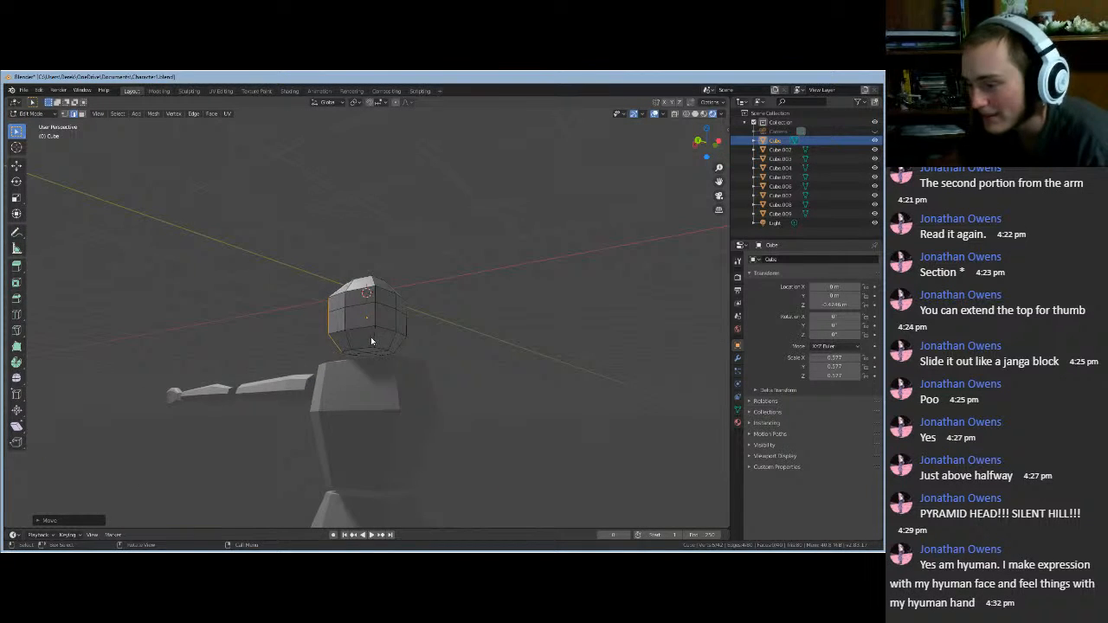
# - Select the centre front edge of the head and move it along Y
pyautogui.click(375, 316)
pyautogui.moveTo(374, 286); pyautogui.dragTo(465, 476, button='middle')
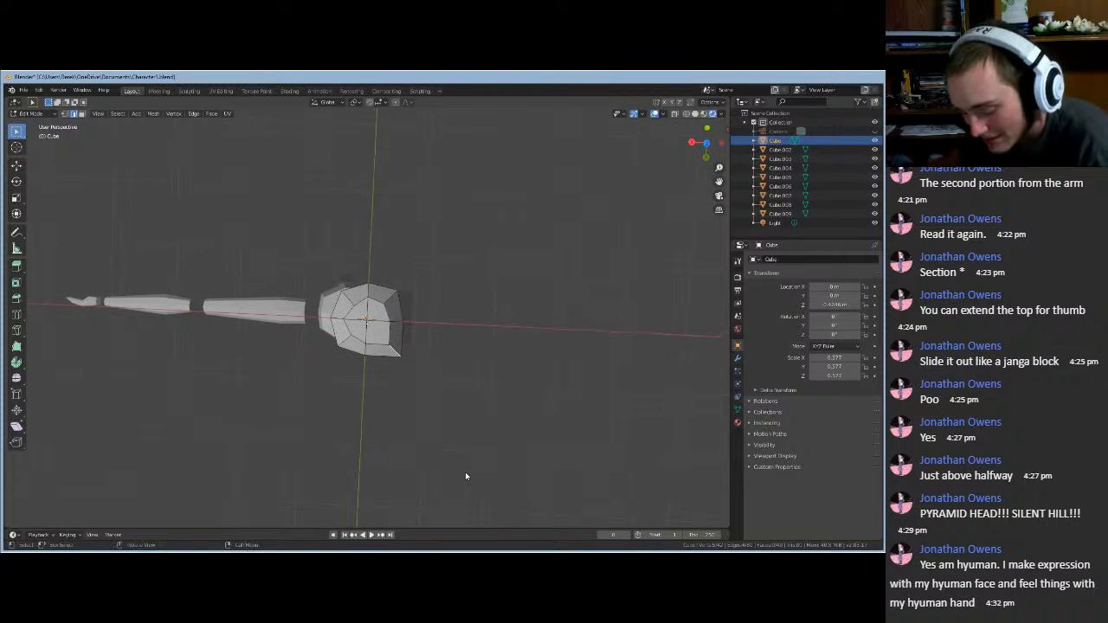
pyautogui.press('g')
pyautogui.press('x')
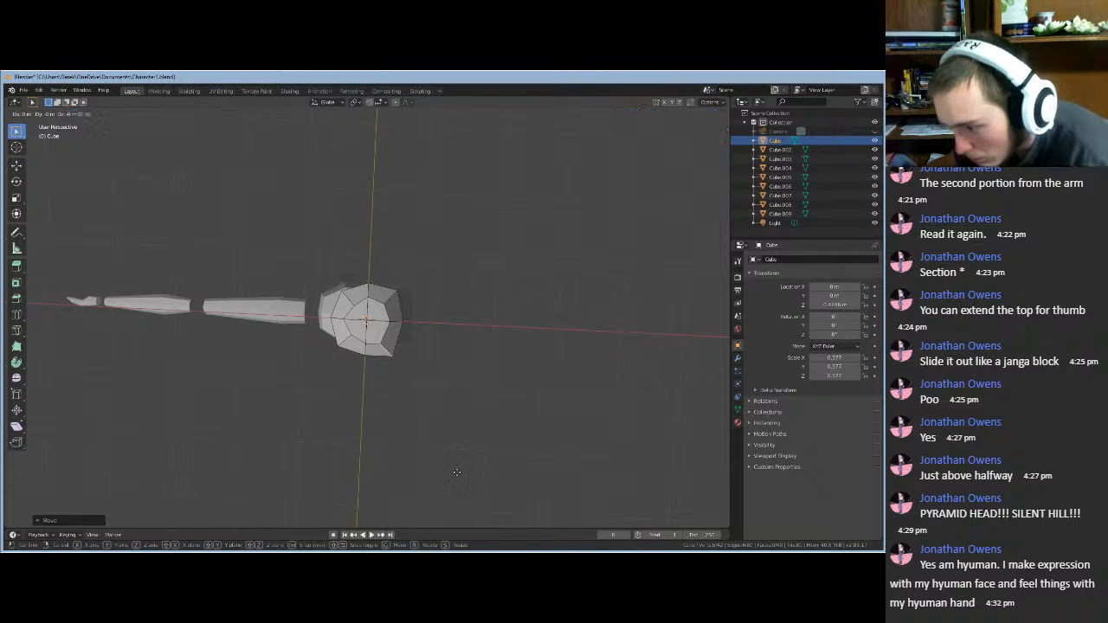
pyautogui.press('y')
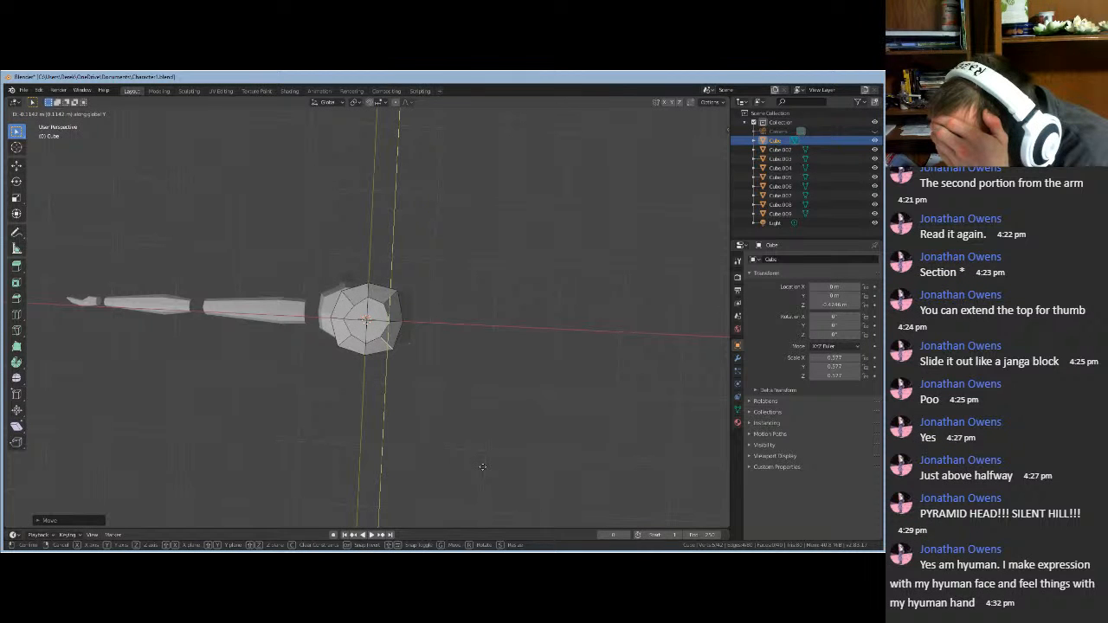
pyautogui.click(484, 470)
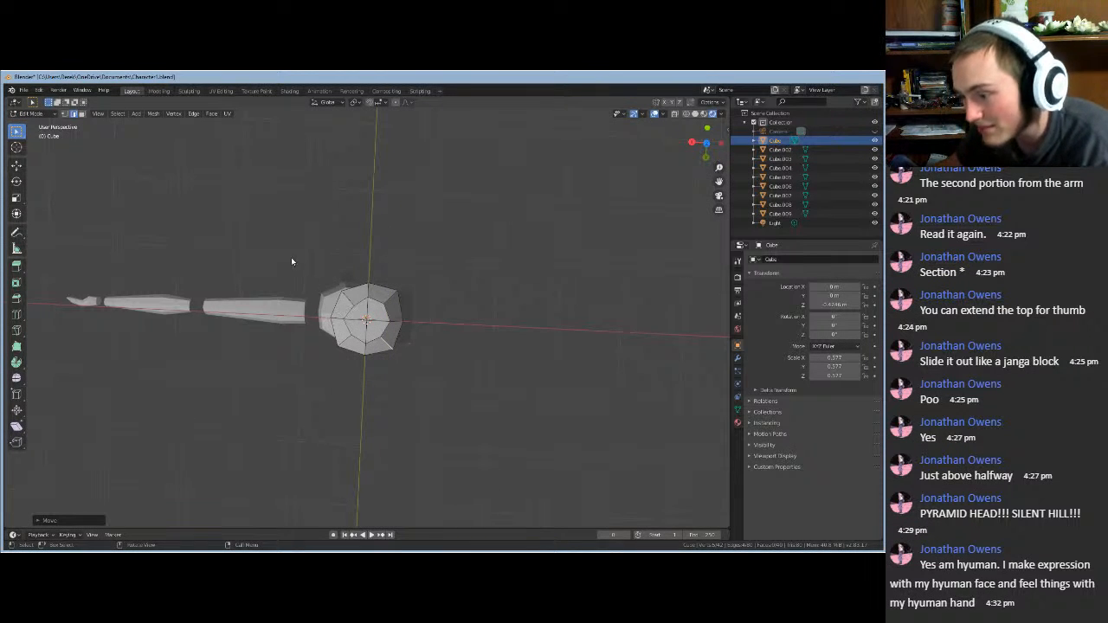
pyautogui.moveTo(359, 260); pyautogui.dragTo(329, 356, button='middle')
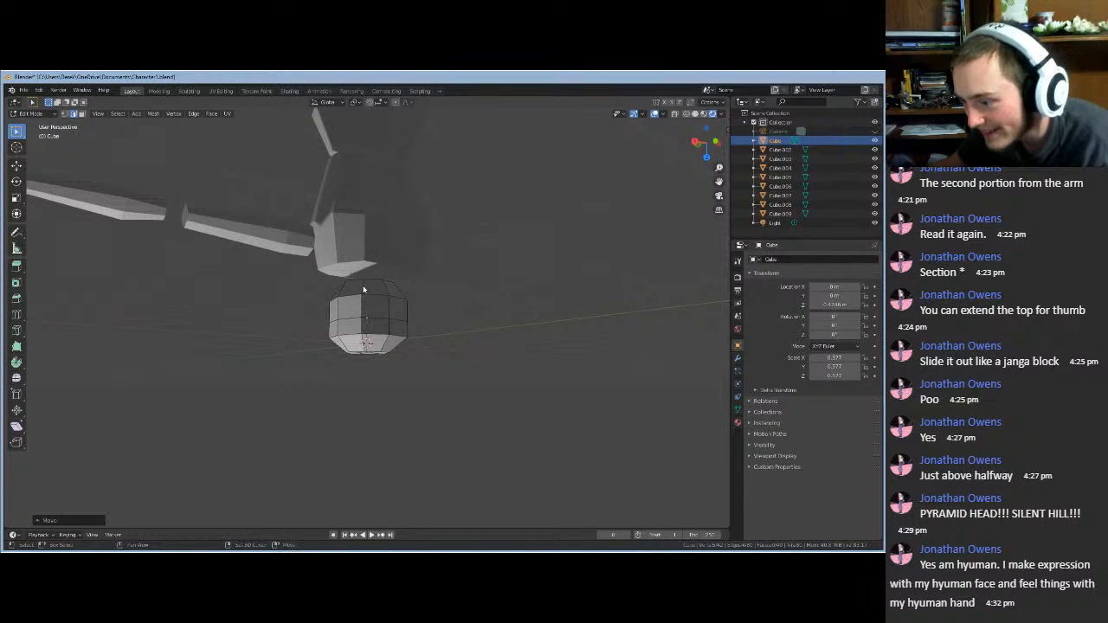
# - Add two more vertical head edges, try an X move, then cancel it
pyautogui.keyDown('shift'); pyautogui.click(364, 289); pyautogui.keyUp('shift')
pyautogui.keyDown('shift'); pyautogui.click(363, 309); pyautogui.keyUp('shift')
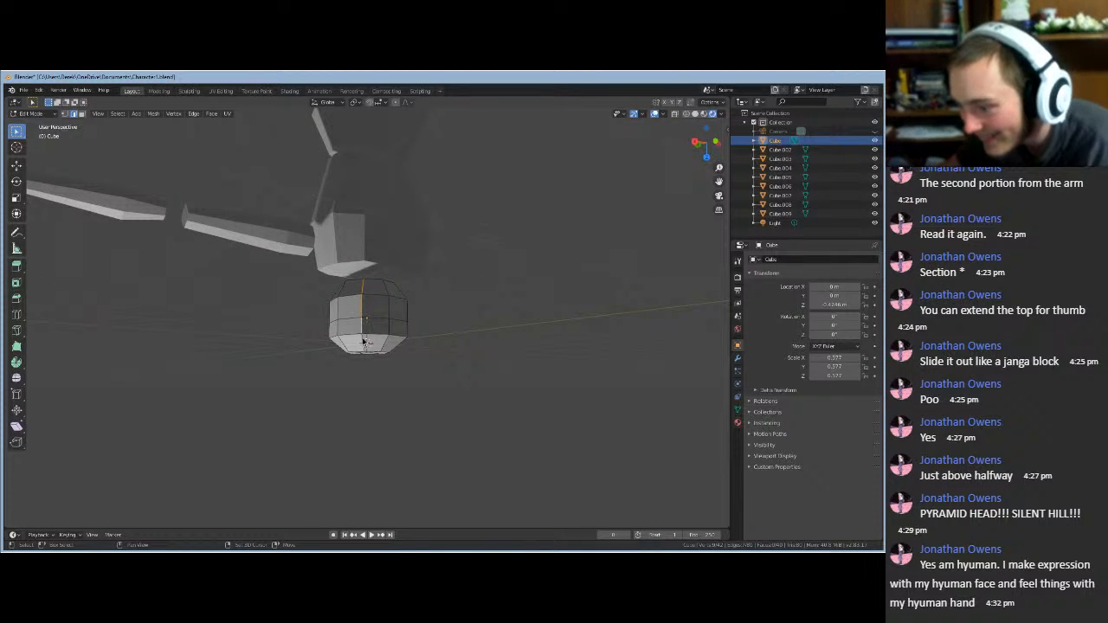
pyautogui.moveTo(361, 313); pyautogui.dragTo(329, 267, button='middle')
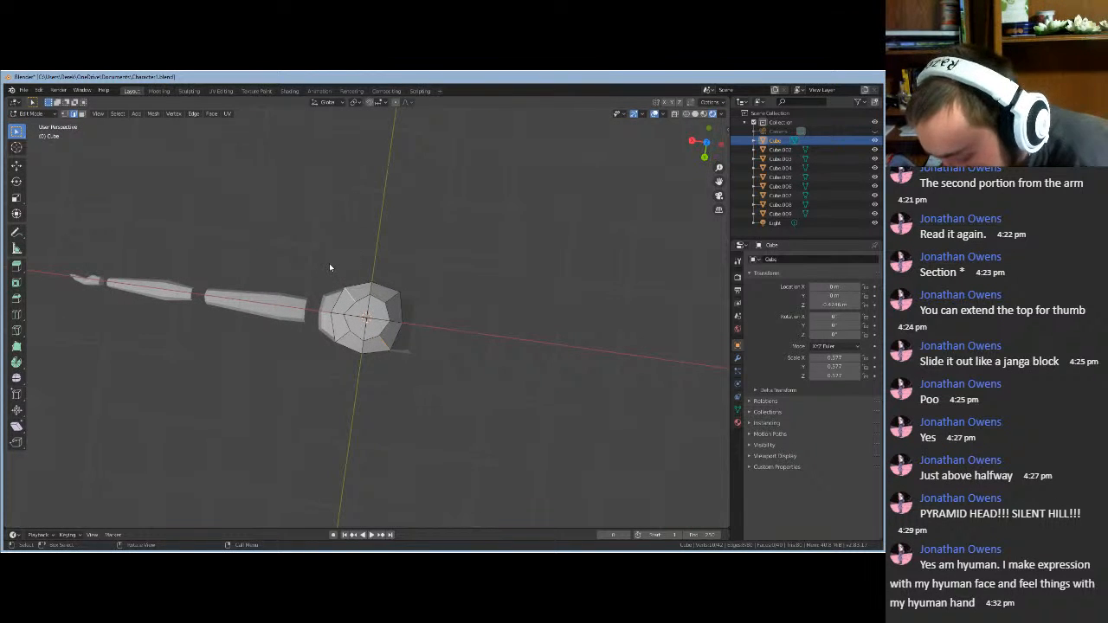
pyautogui.press('g')
pyautogui.press('x')
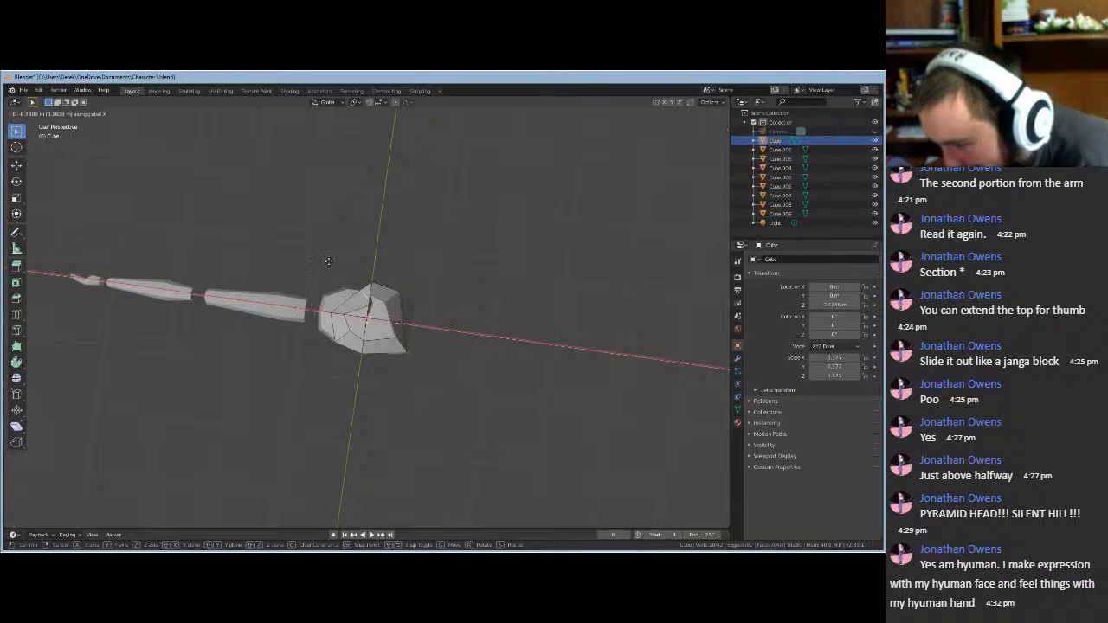
pyautogui.press('Escape')
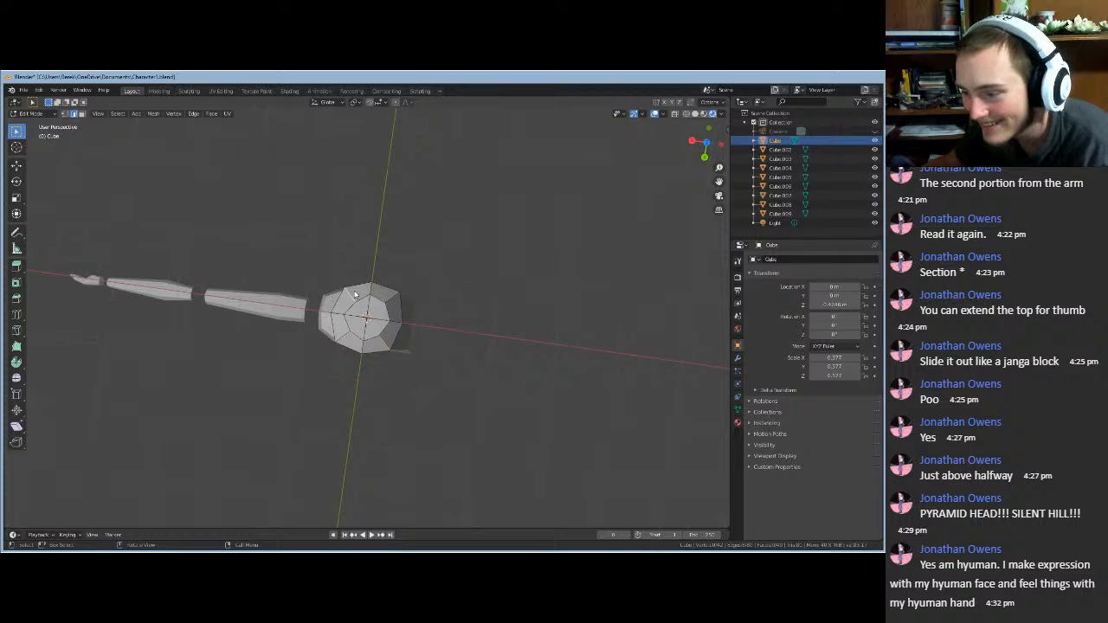
pyautogui.moveTo(340, 282); pyautogui.dragTo(403, 320, button='middle')
# - Select a bottom vertex of the head and shift it along X, then Y
pyautogui.click(365, 338)
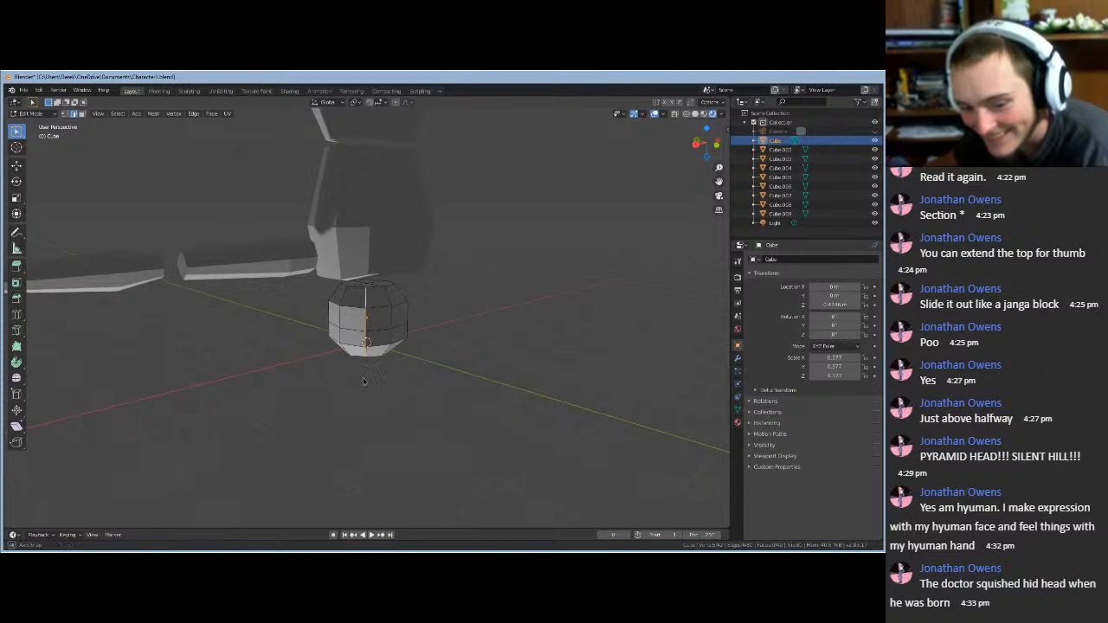
pyautogui.moveTo(367, 376); pyautogui.dragTo(316, 274, button='middle')
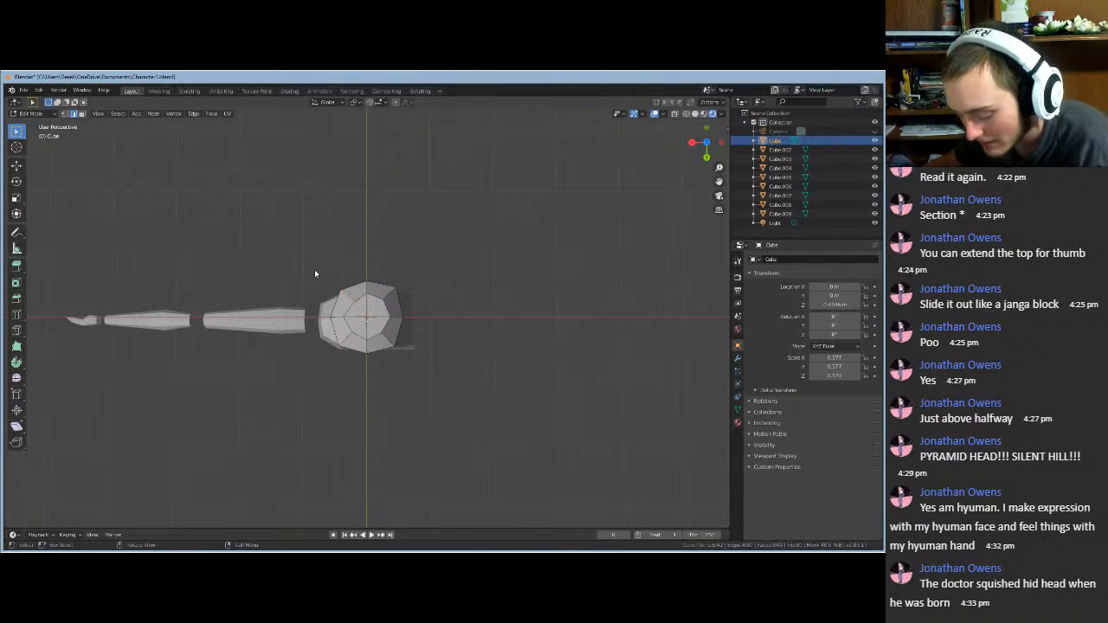
pyautogui.press('g')
pyautogui.press('x')
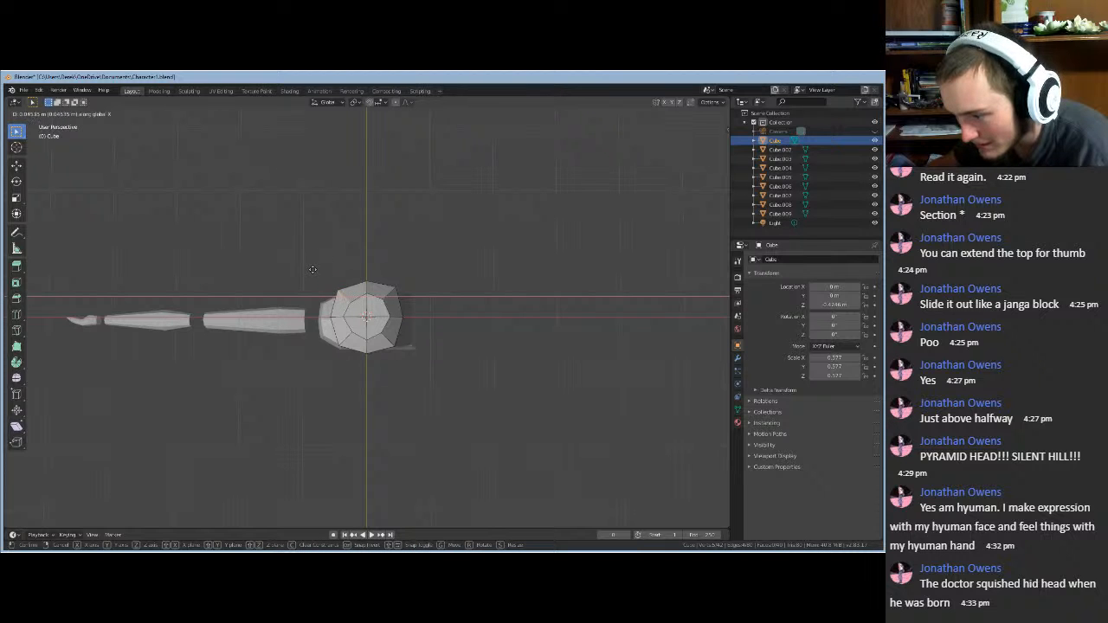
pyautogui.click(313, 269)
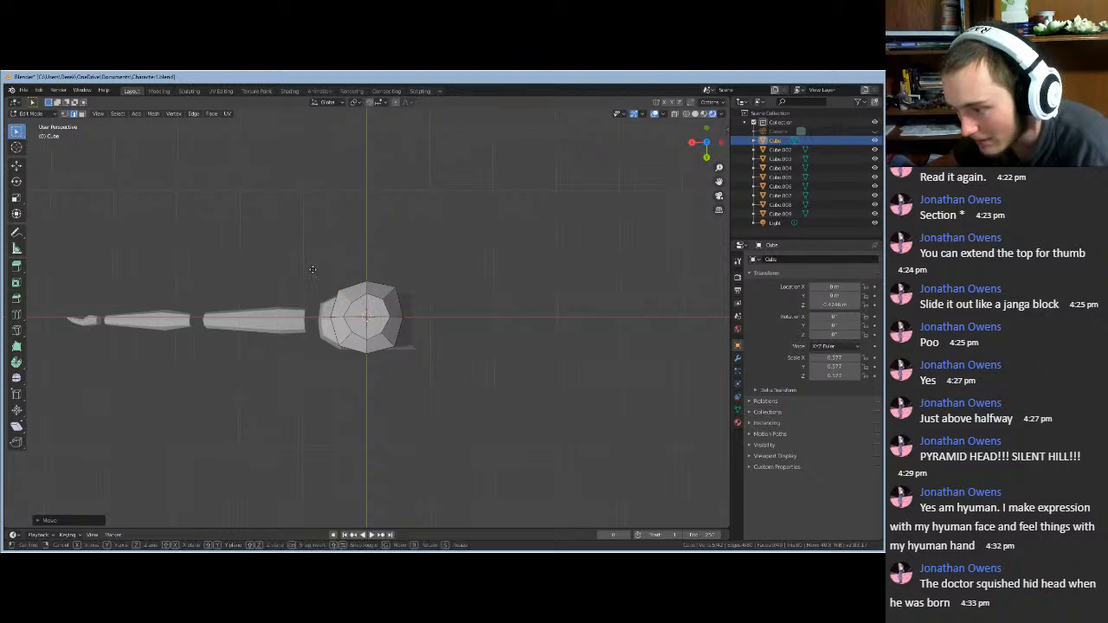
pyautogui.press('g')
pyautogui.press('y')
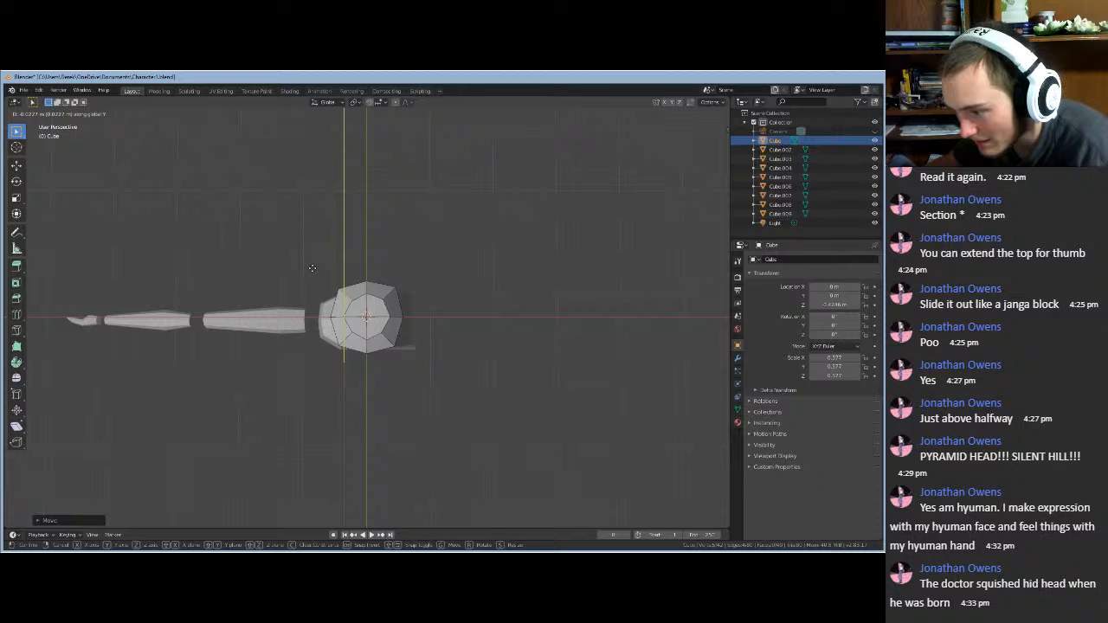
pyautogui.click(314, 271)
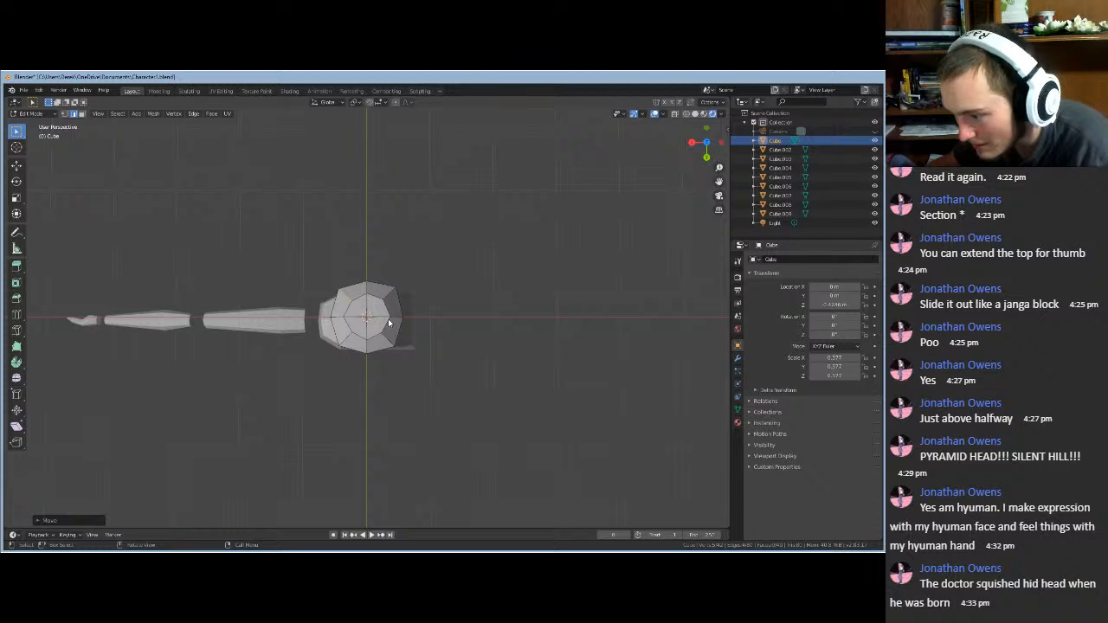
# - Nudge the selection again along Y and X, then switch to front view
pyautogui.press('g')
pyautogui.press('y')
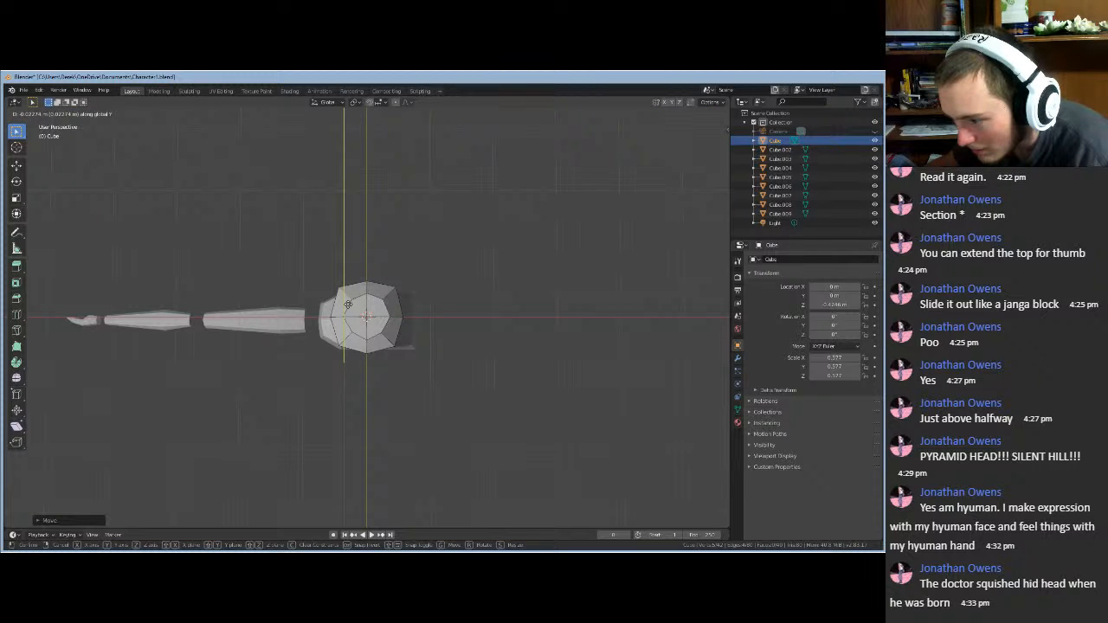
pyautogui.click(349, 307)
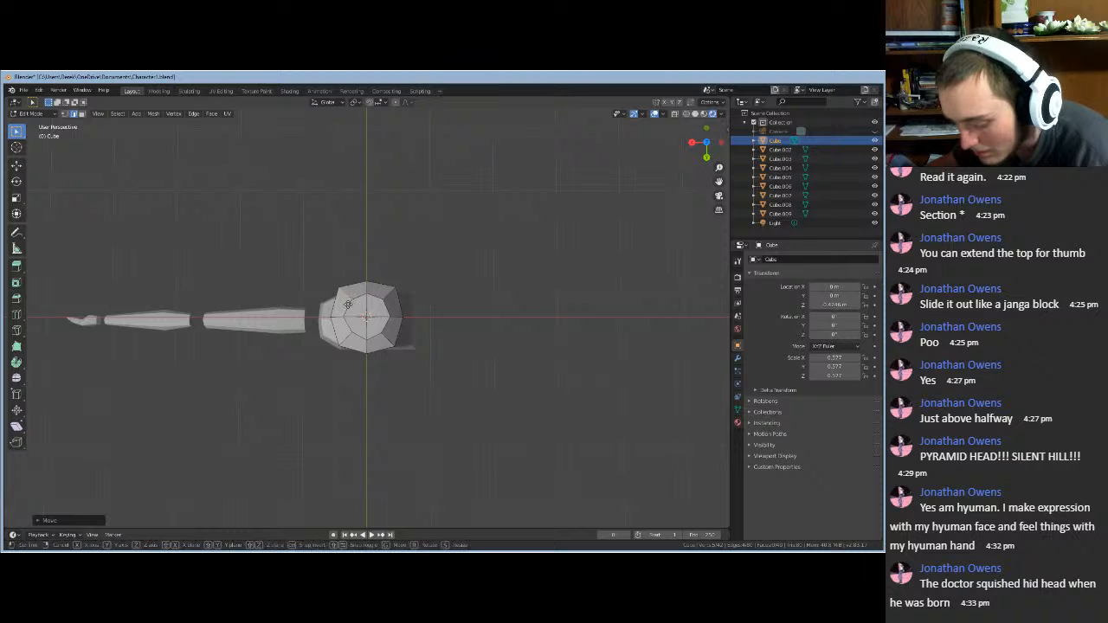
pyautogui.press('g')
pyautogui.press('x')
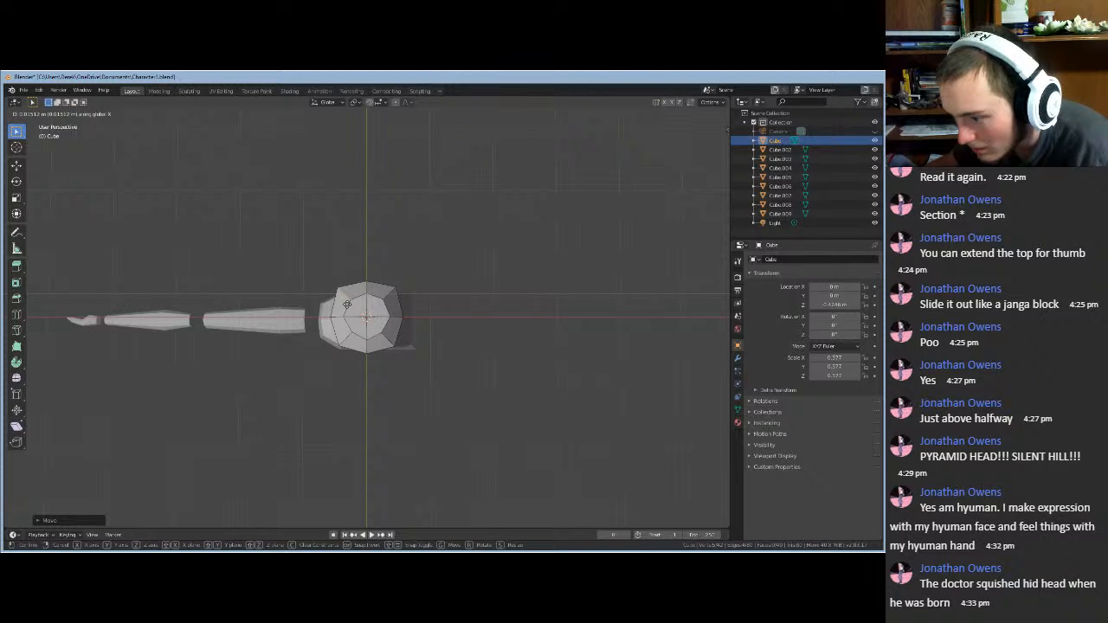
pyautogui.click(347, 304)
pyautogui.moveTo(324, 242); pyautogui.dragTo(115, 161, button='middle')
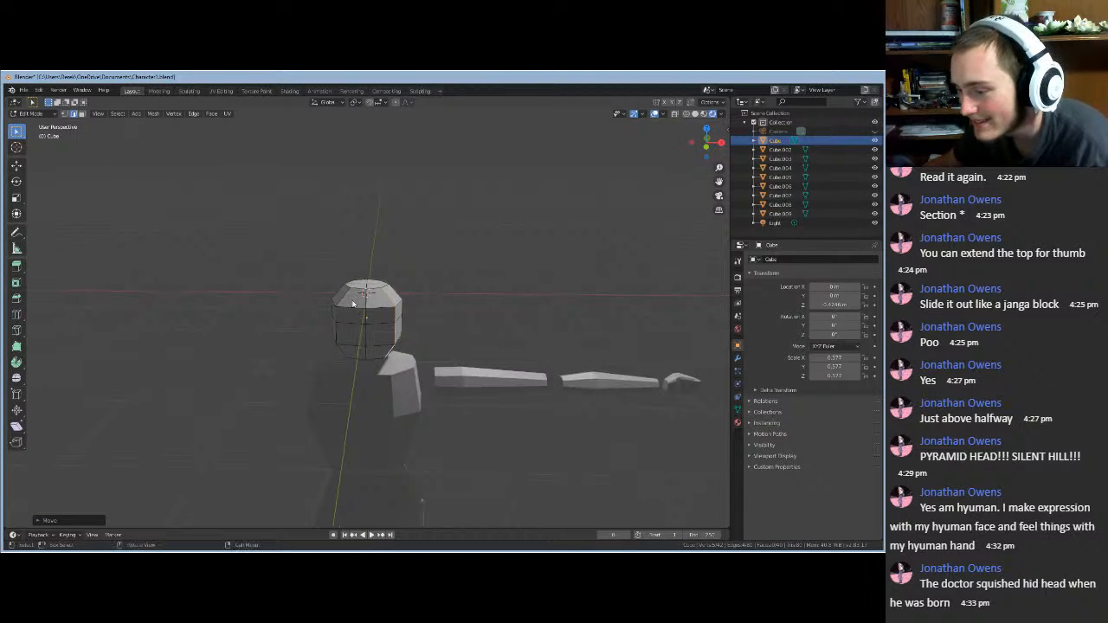
pyautogui.click(705, 141)
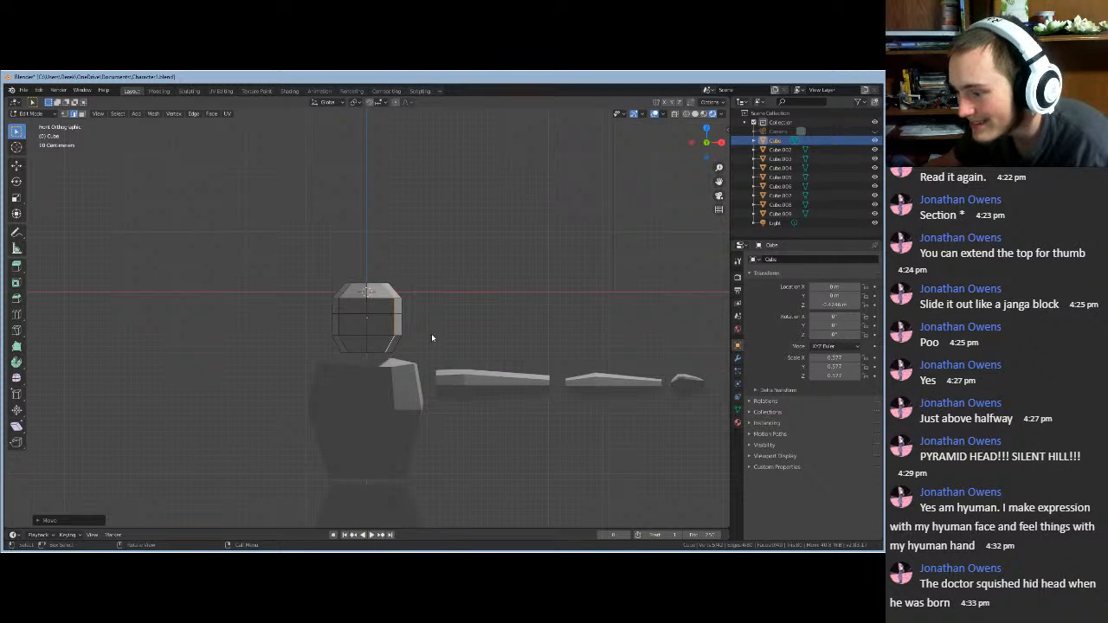
# - Reselect the head vertices and shift them along X, then Y
pyautogui.moveTo(432, 338); pyautogui.dragTo(382, 329, button='middle')
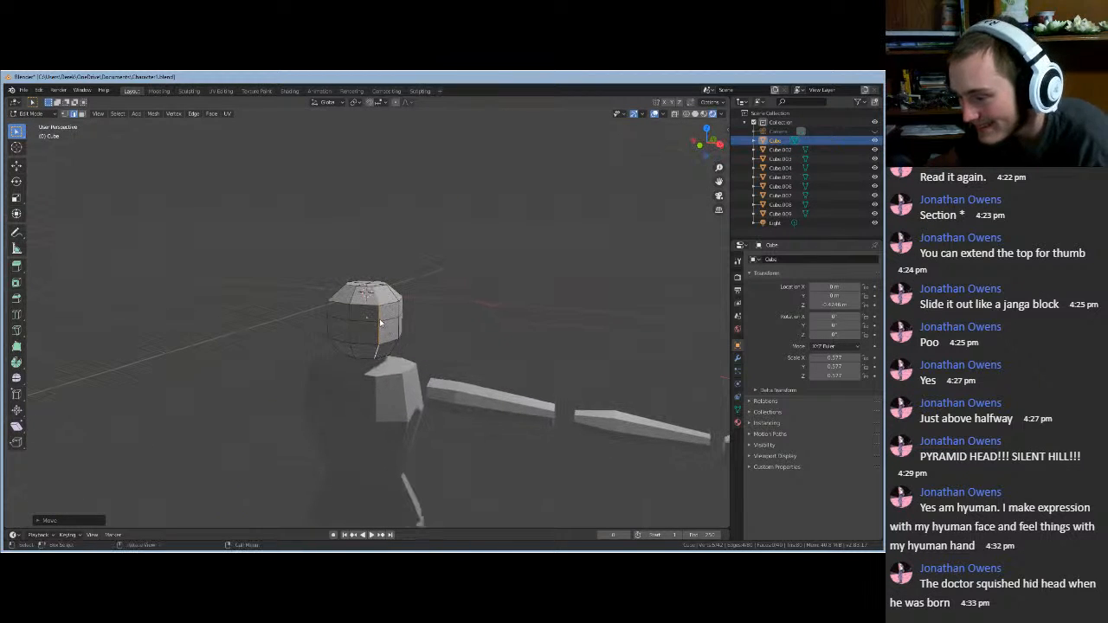
pyautogui.click(378, 319)
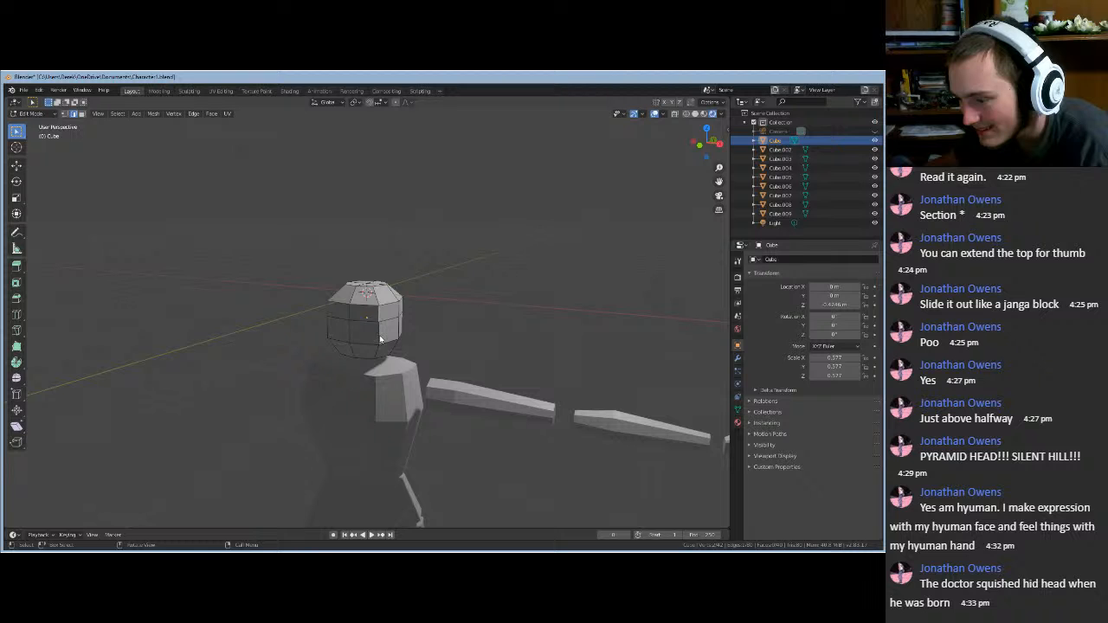
pyautogui.moveTo(425, 329); pyautogui.dragTo(453, 337, button='middle')
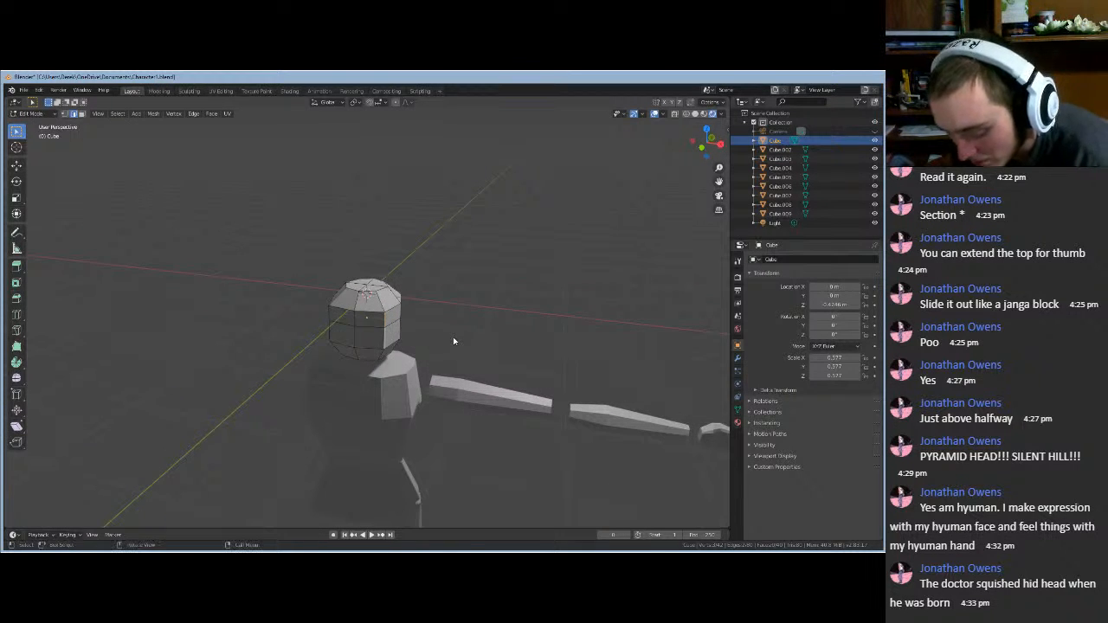
pyautogui.press('g')
pyautogui.press('x')
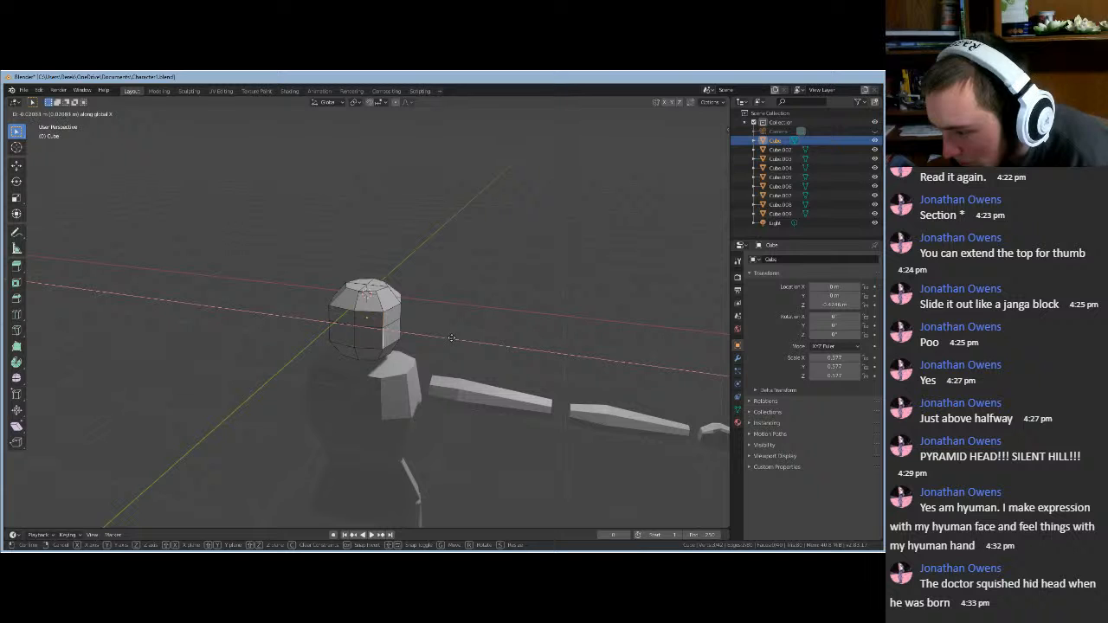
pyautogui.click(450, 337)
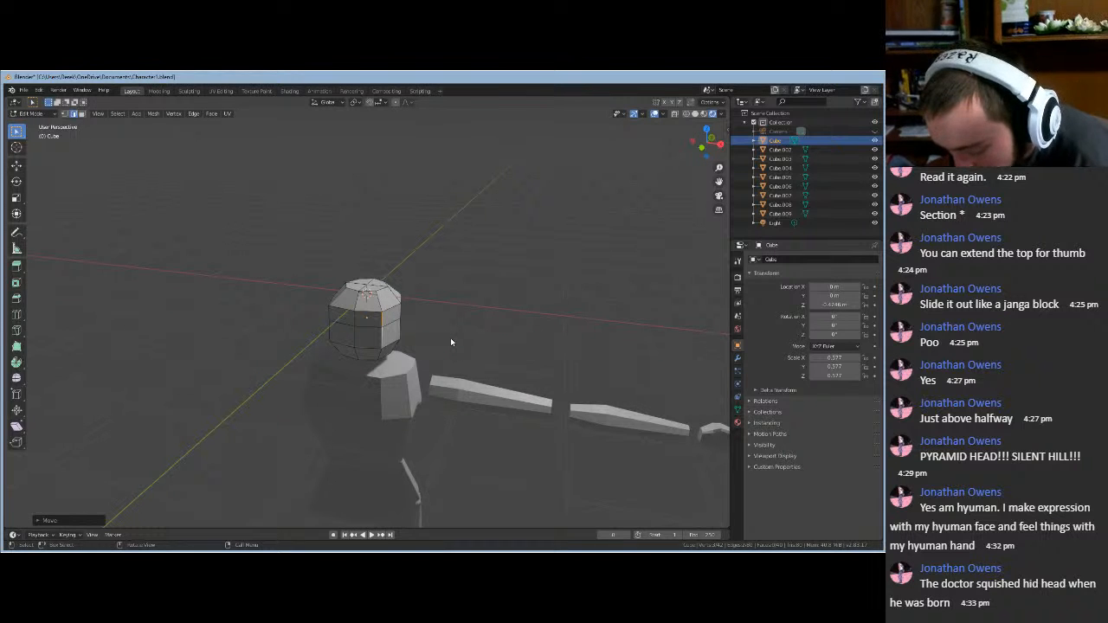
pyautogui.press('g')
pyautogui.press('y')
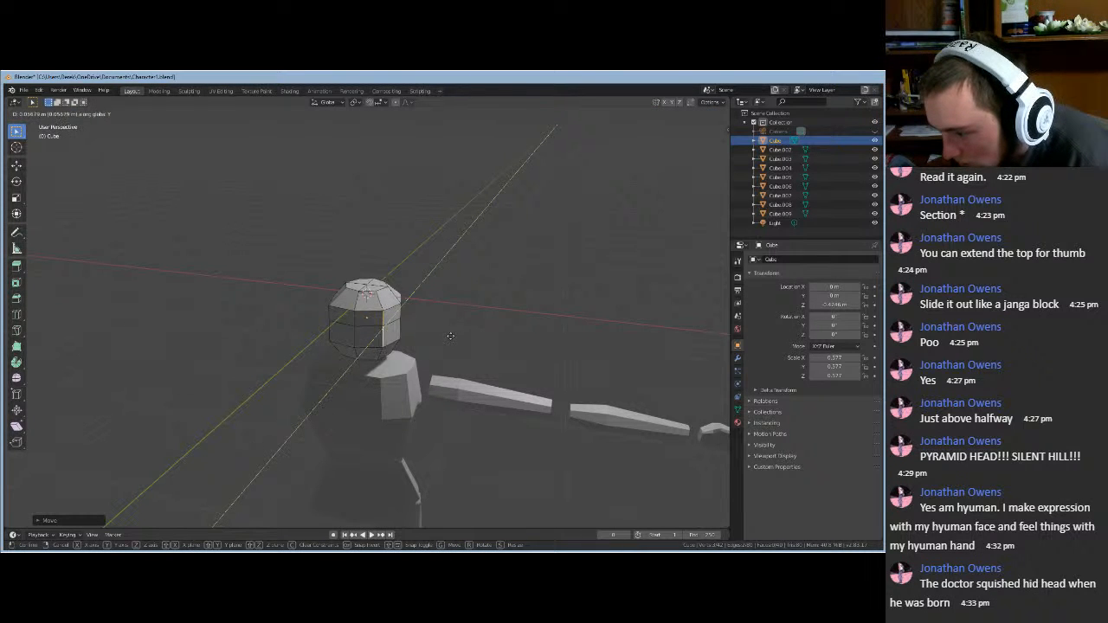
pyautogui.click(450, 336)
# - Give the selection another small X and Y nudge to even out the octagon
pyautogui.moveTo(450, 338); pyautogui.dragTo(389, 343, button='middle')
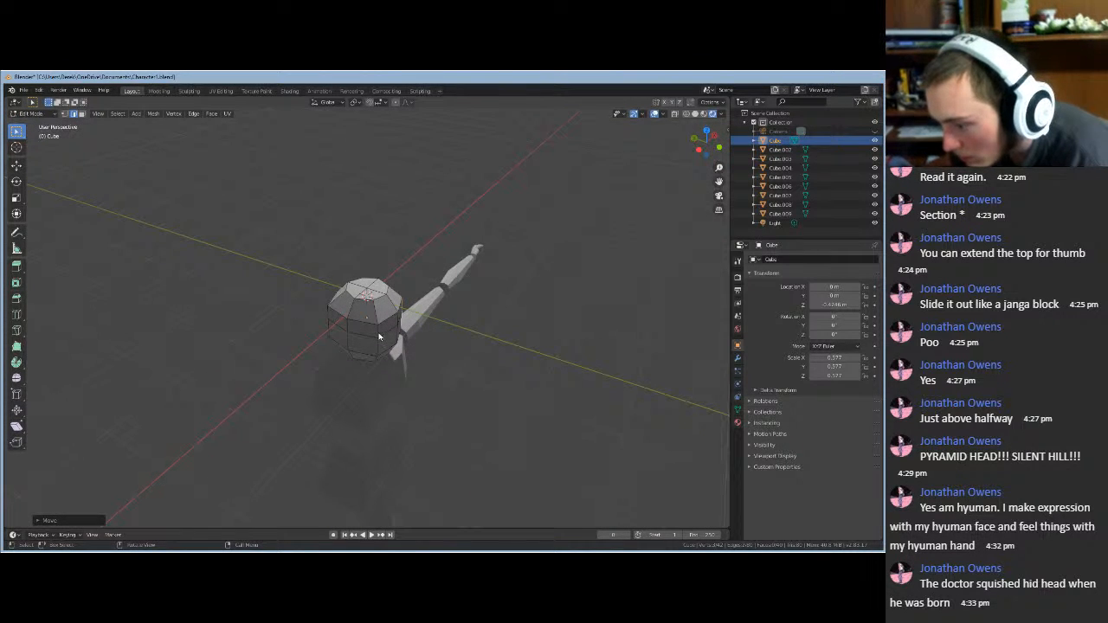
pyautogui.press('g')
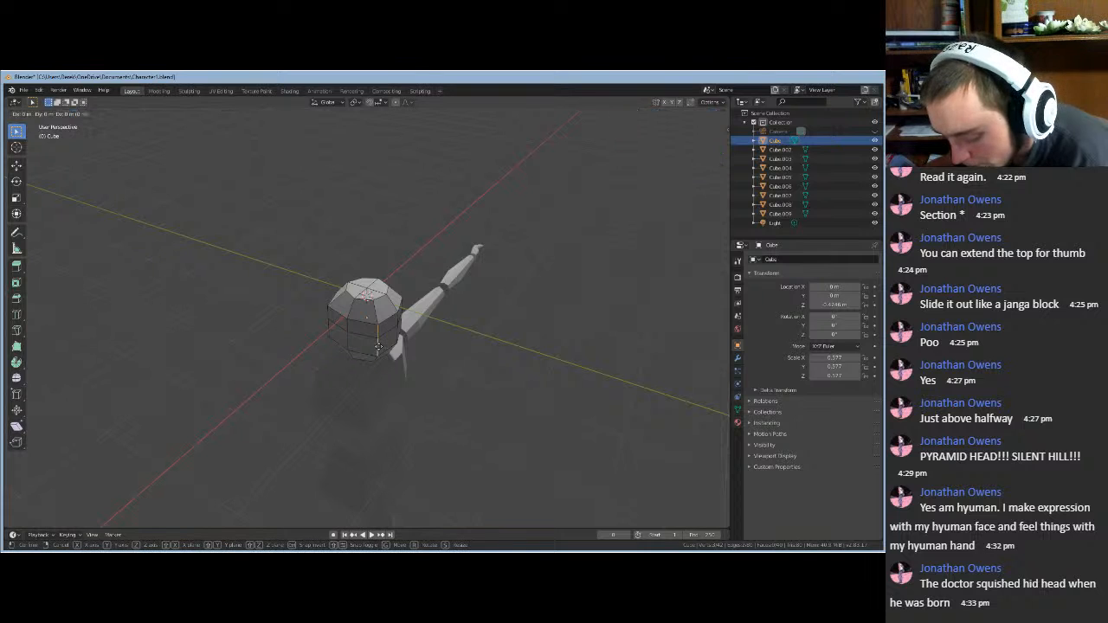
pyautogui.press('x')
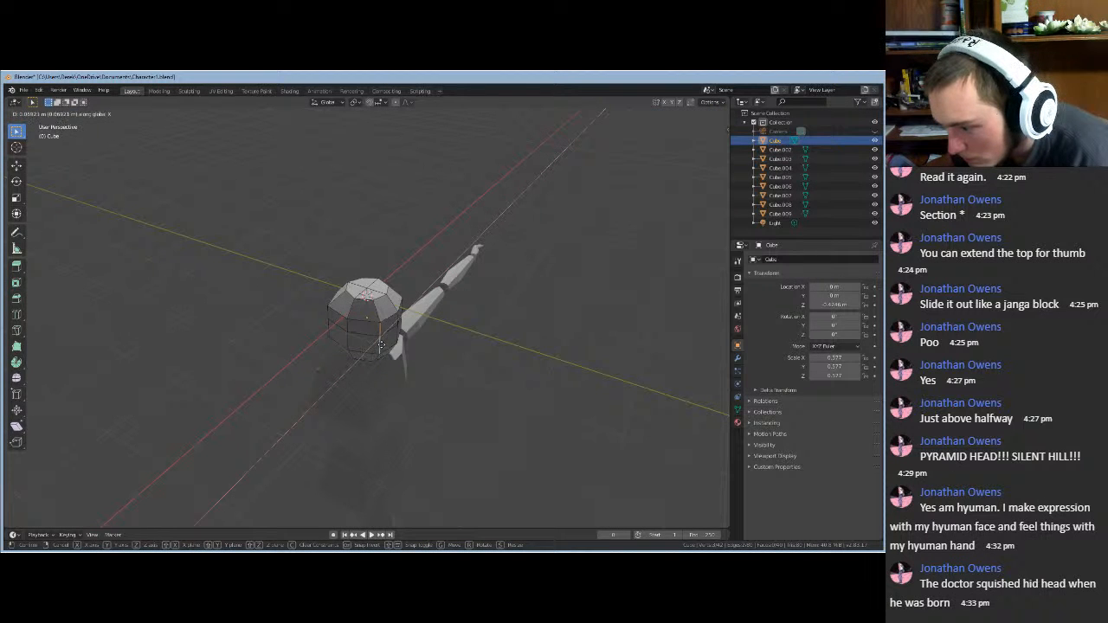
pyautogui.click(381, 346)
pyautogui.press('g')
pyautogui.press('y')
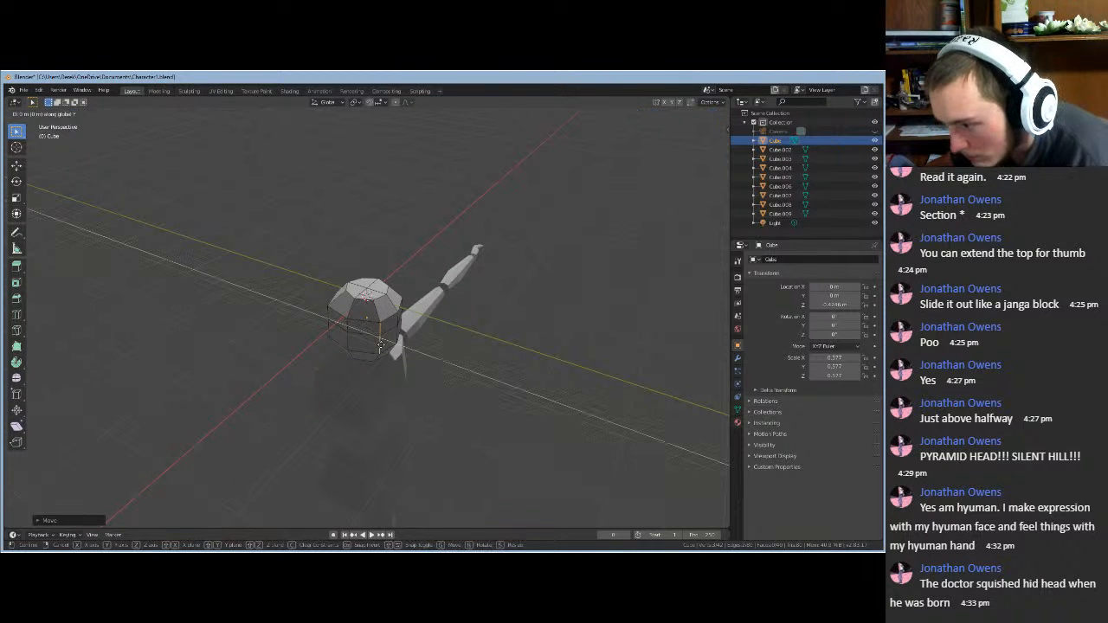
pyautogui.click(378, 346)
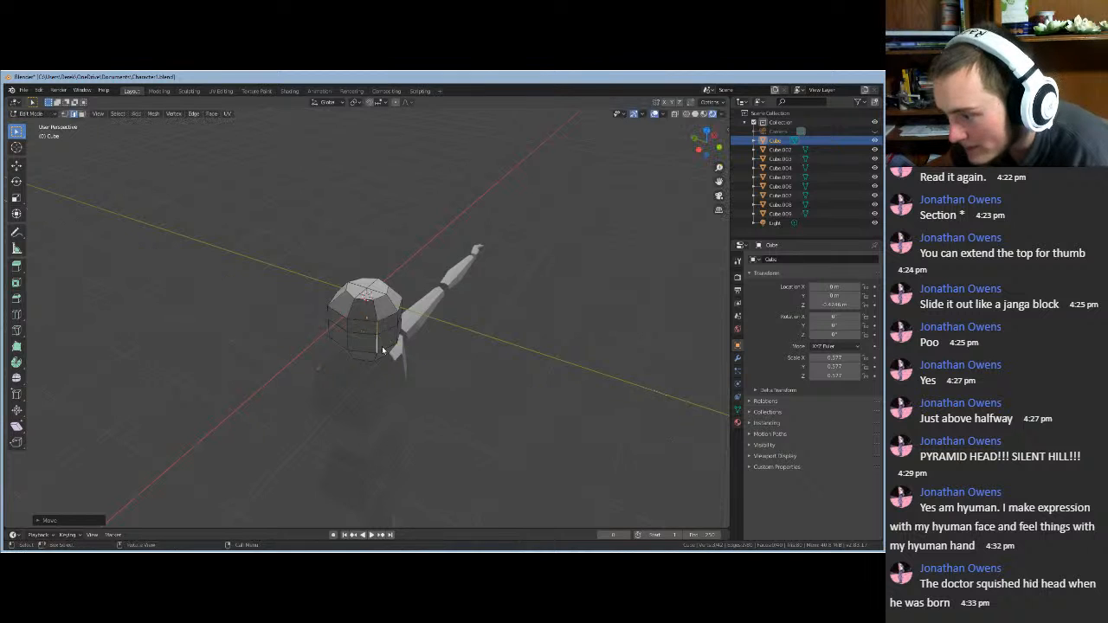
pyautogui.moveTo(378, 345); pyautogui.dragTo(314, 409, button='middle')
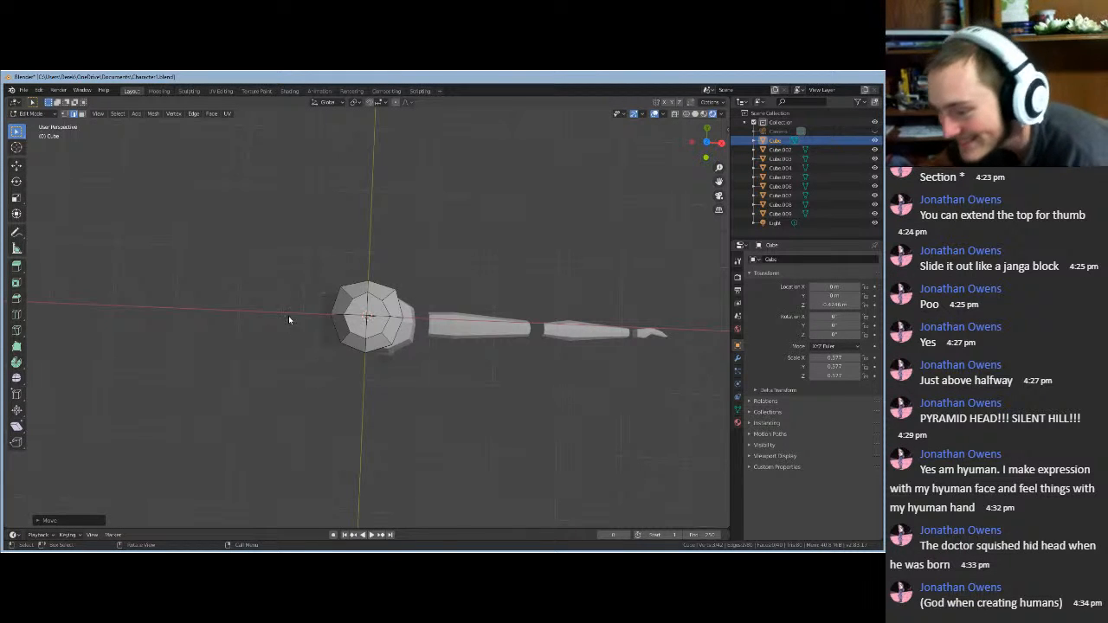
# - Shift the selected head edges sideways along X, then along Y
pyautogui.moveTo(343, 382); pyautogui.dragTo(372, 320, button='middle')
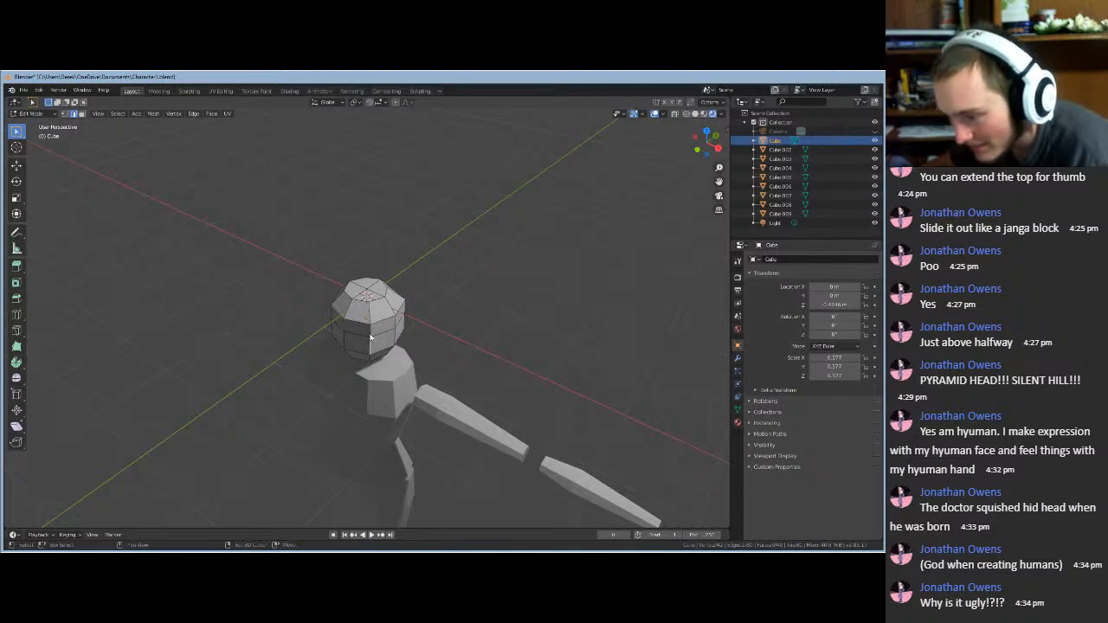
pyautogui.press('g')
pyautogui.press('x')
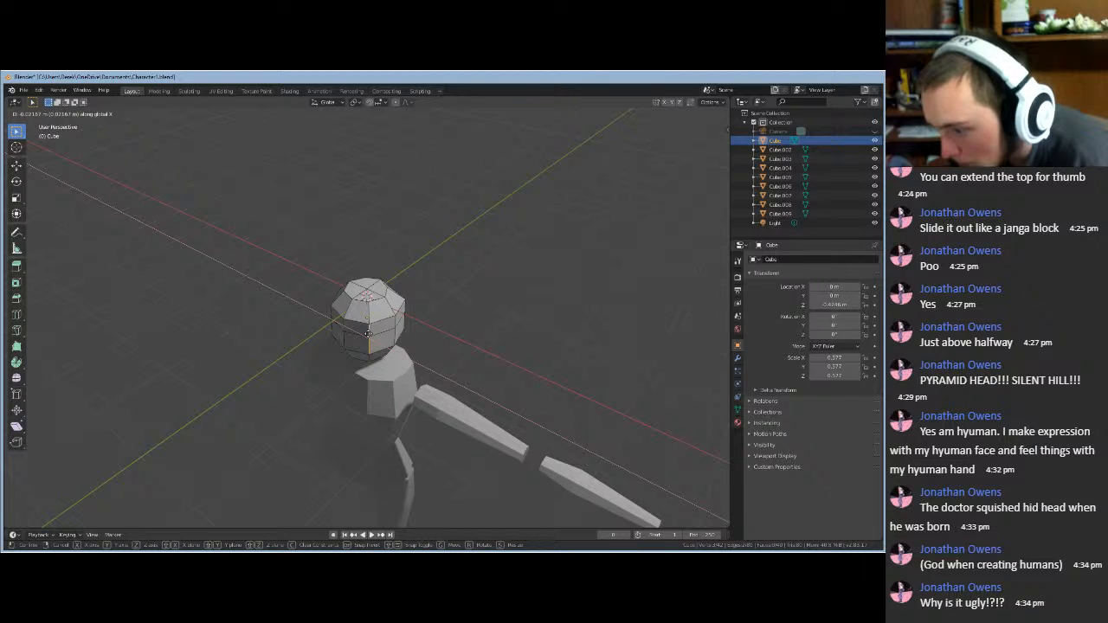
pyautogui.click(368, 336)
pyautogui.press('g')
pyautogui.press('y')
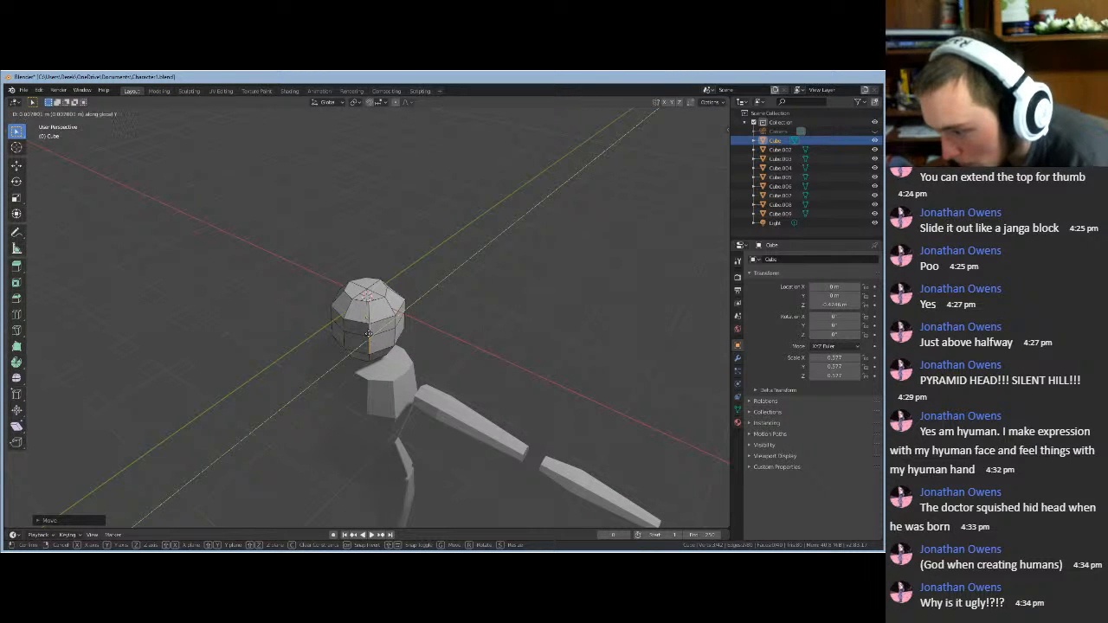
pyautogui.click(367, 335)
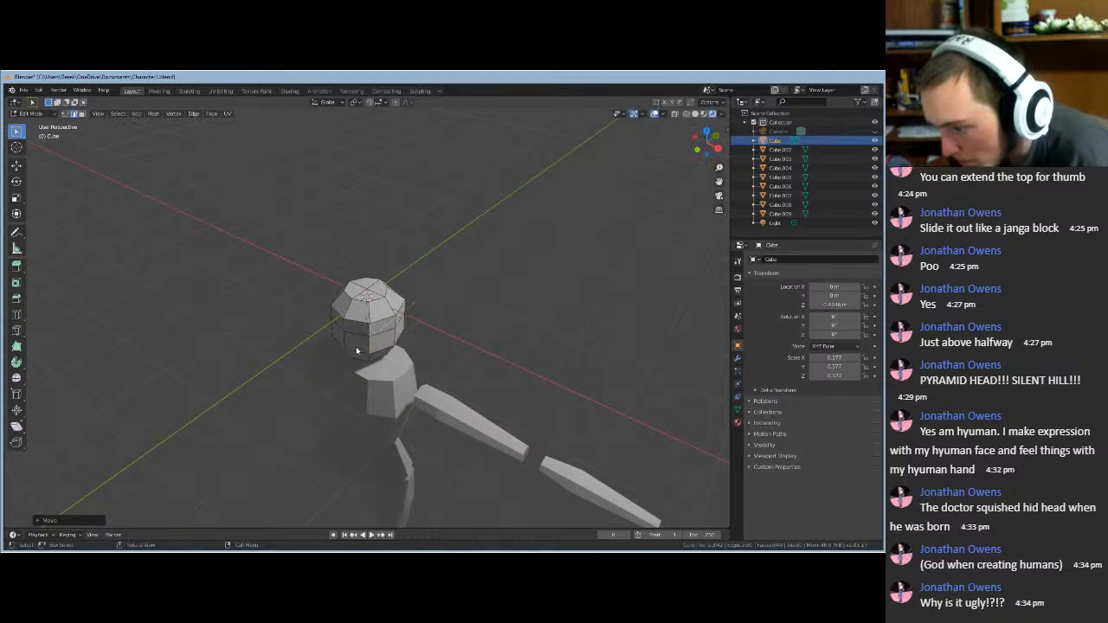
# - Select a single head edge and nudge it along X and then Y
pyautogui.moveTo(368, 337); pyautogui.dragTo(279, 411, button='middle')
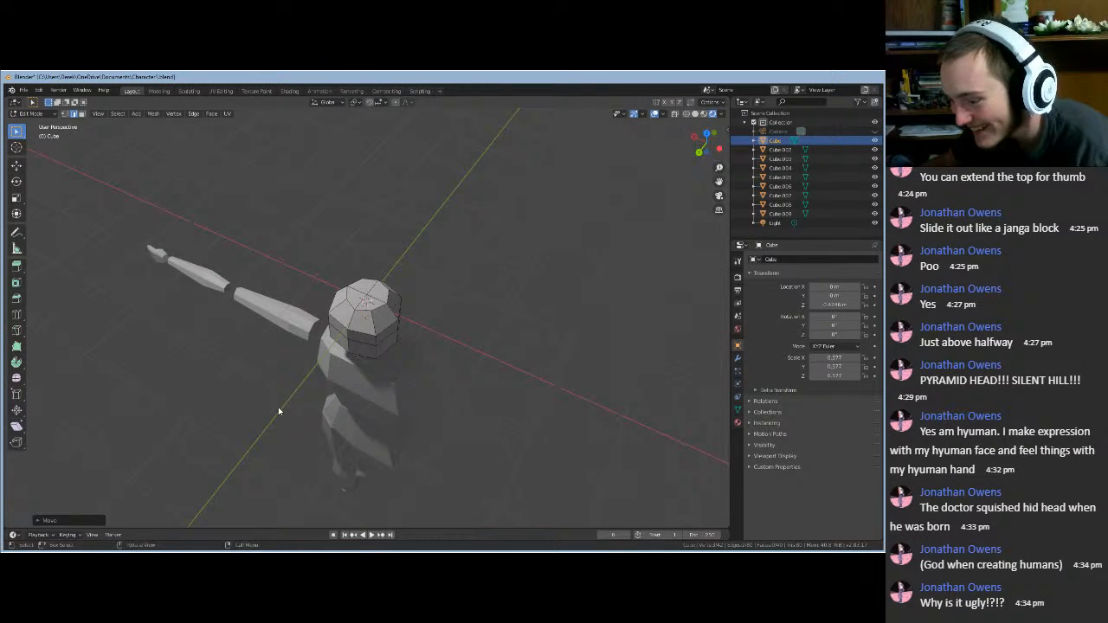
pyautogui.click(376, 351)
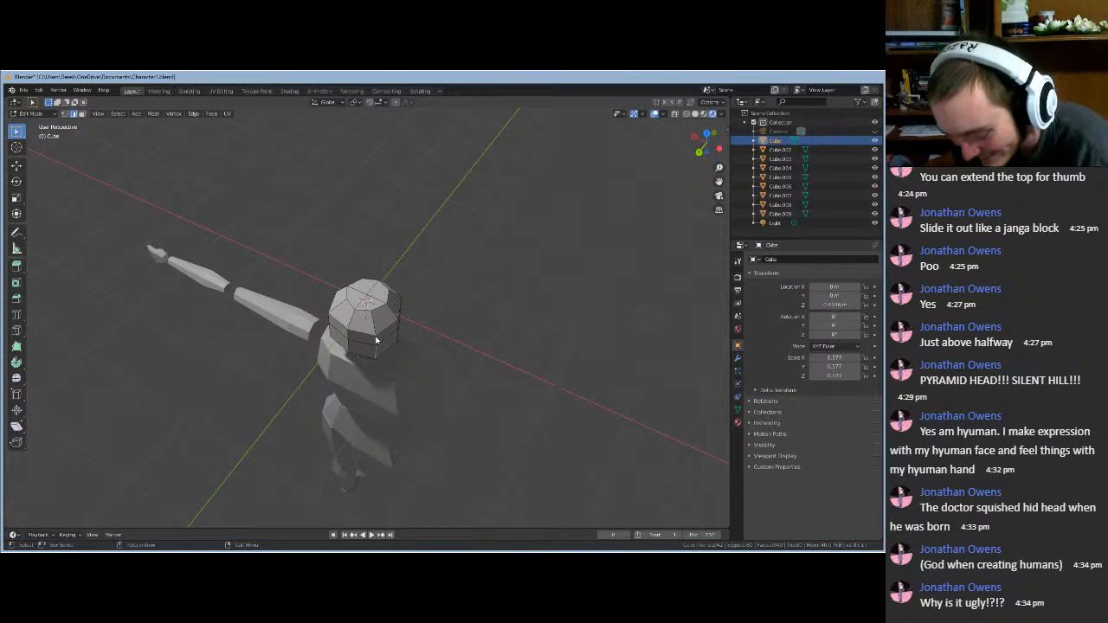
pyautogui.moveTo(319, 409); pyautogui.dragTo(349, 448, button='middle')
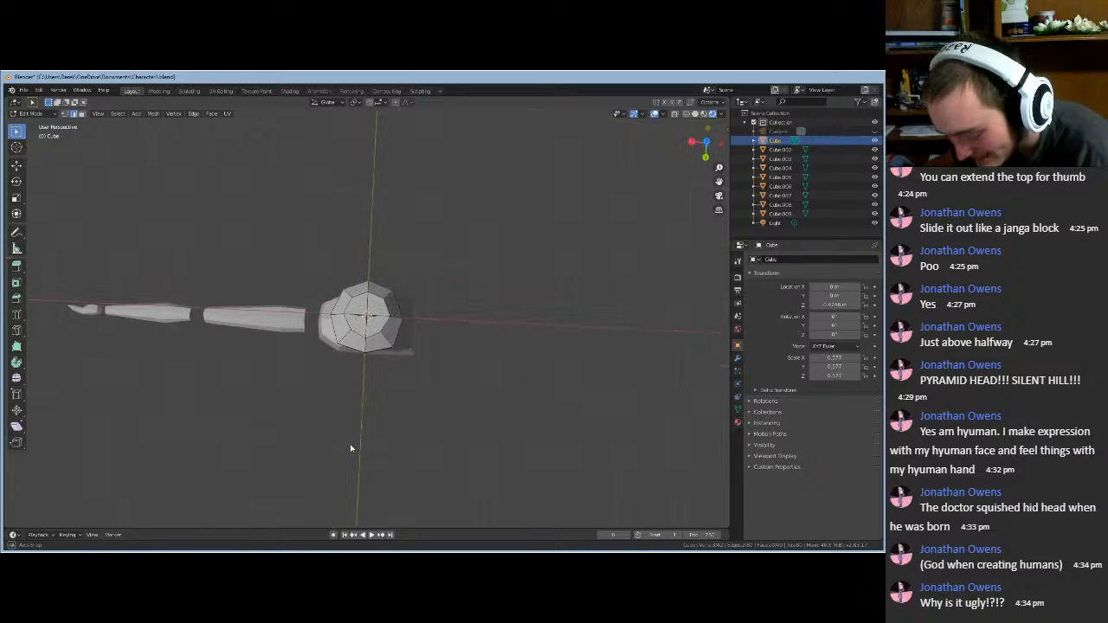
pyautogui.press('g')
pyautogui.press('x')
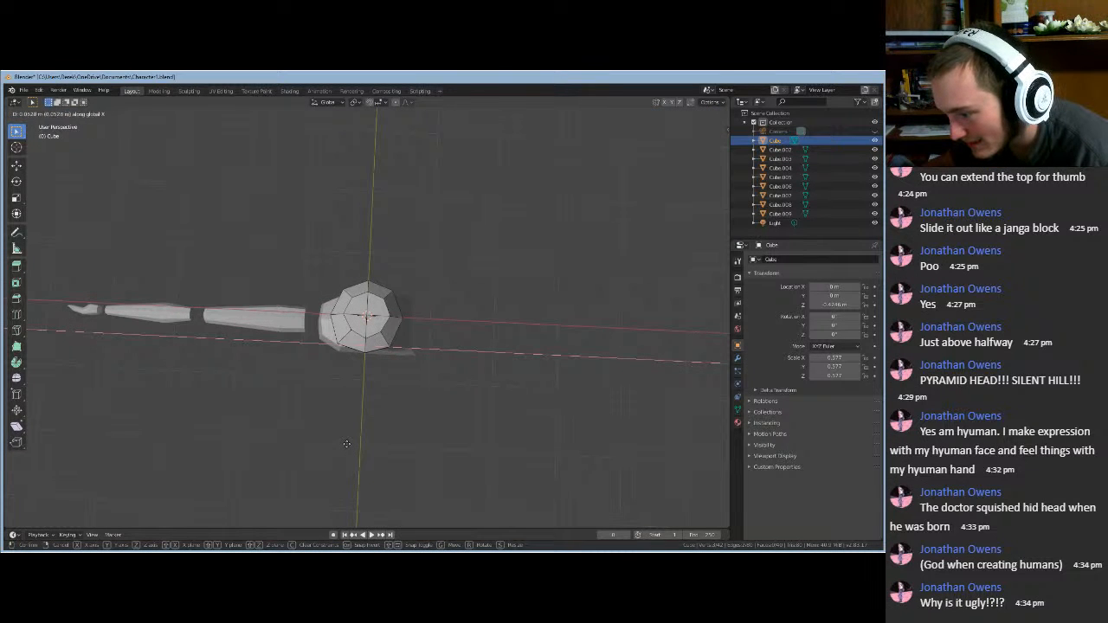
pyautogui.click(347, 448)
pyautogui.press('g')
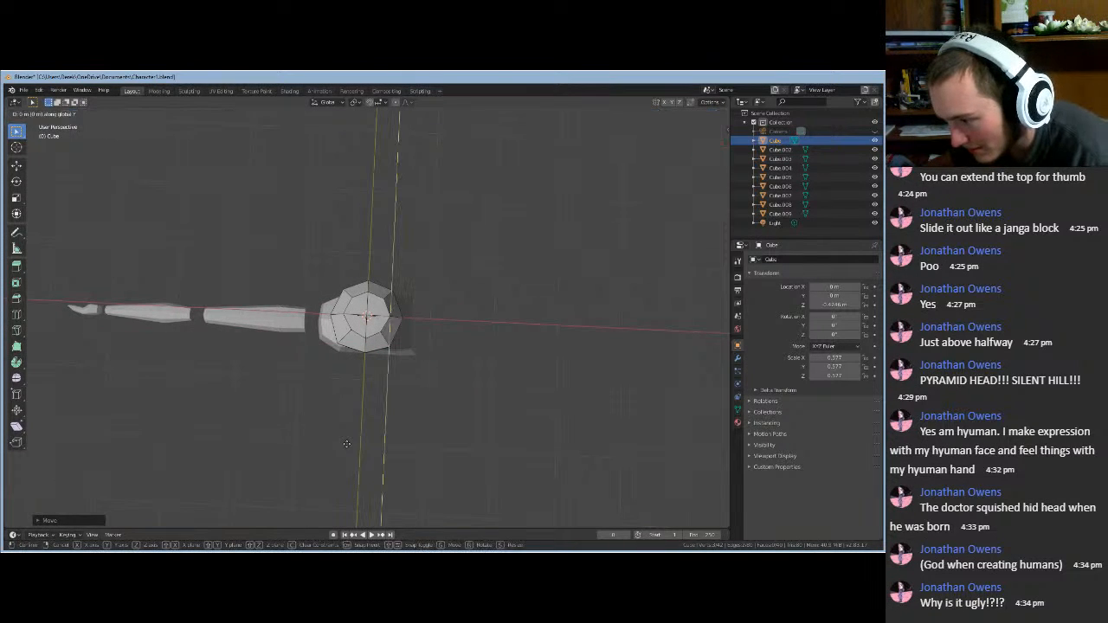
pyautogui.press('y')
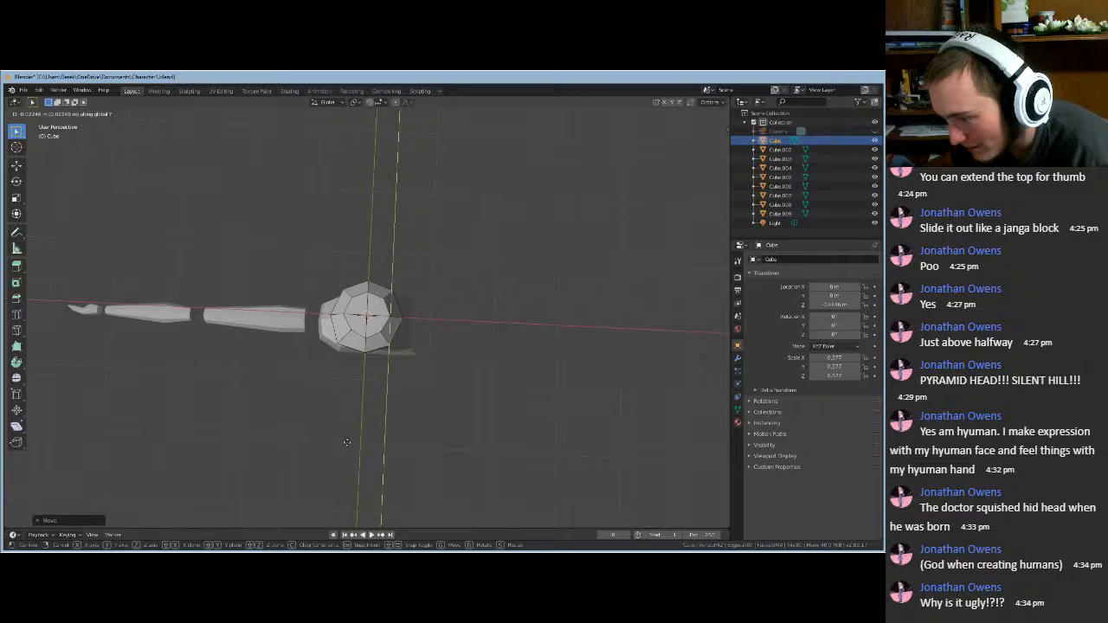
pyautogui.click(348, 445)
# - Pick a different head edge and nudge it along X and then Y
pyautogui.moveTo(348, 445); pyautogui.dragTo(387, 394, button='middle')
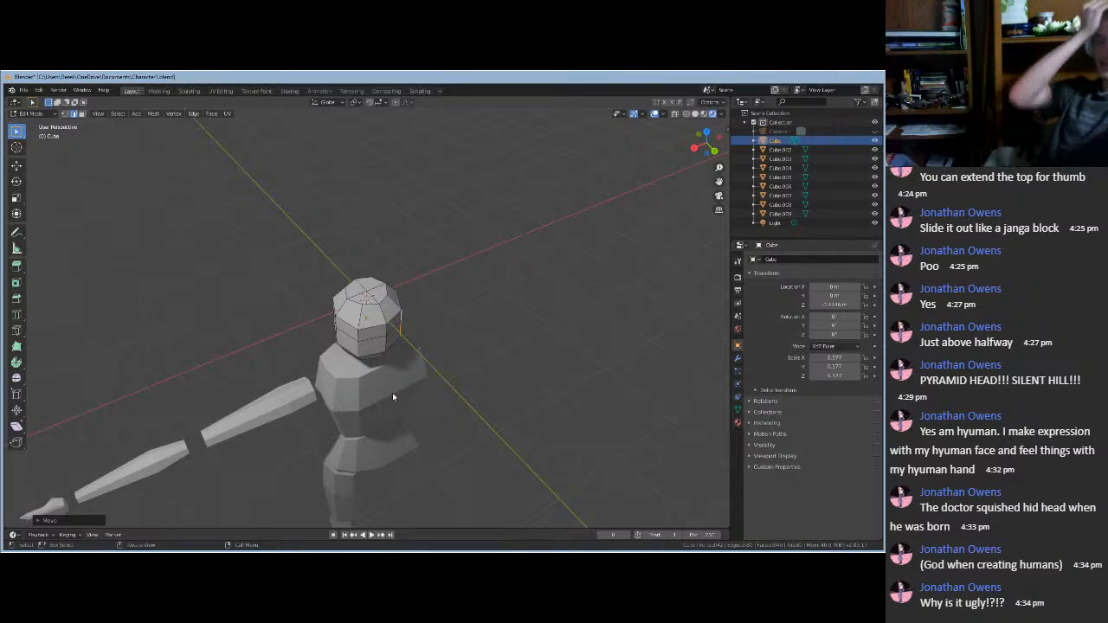
pyautogui.click(358, 340)
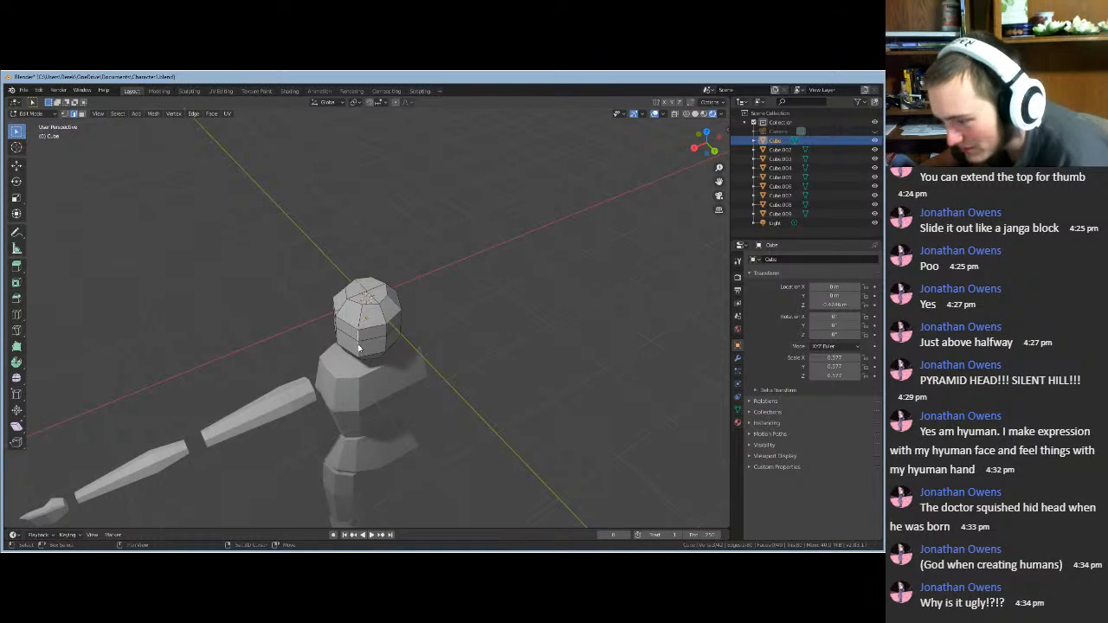
pyautogui.moveTo(358, 347); pyautogui.dragTo(372, 396, button='middle')
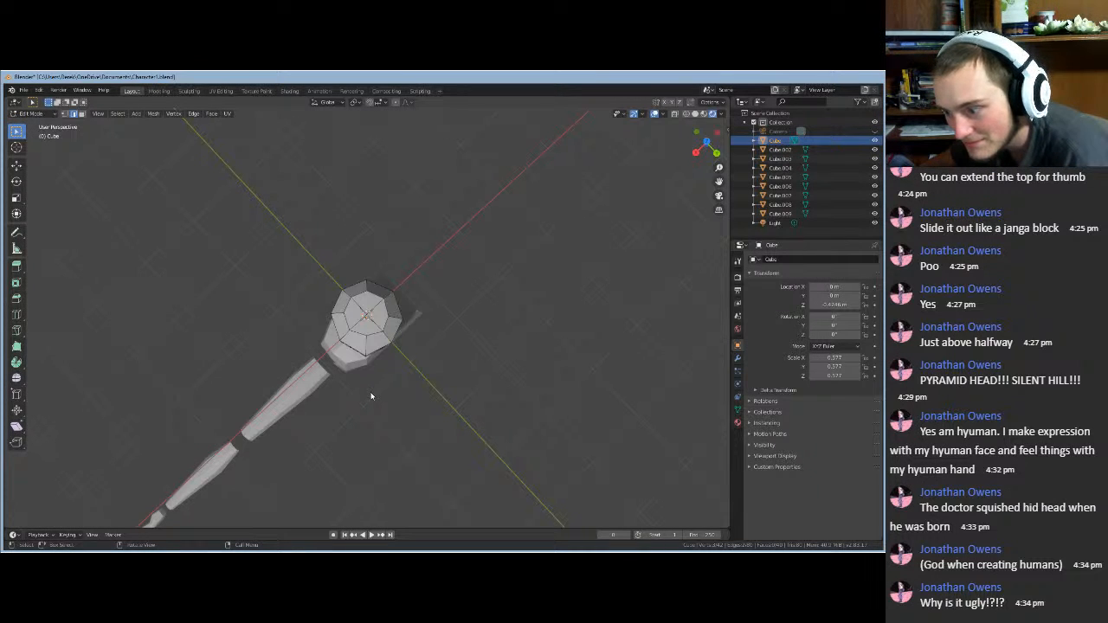
pyautogui.press('g')
pyautogui.press('x')
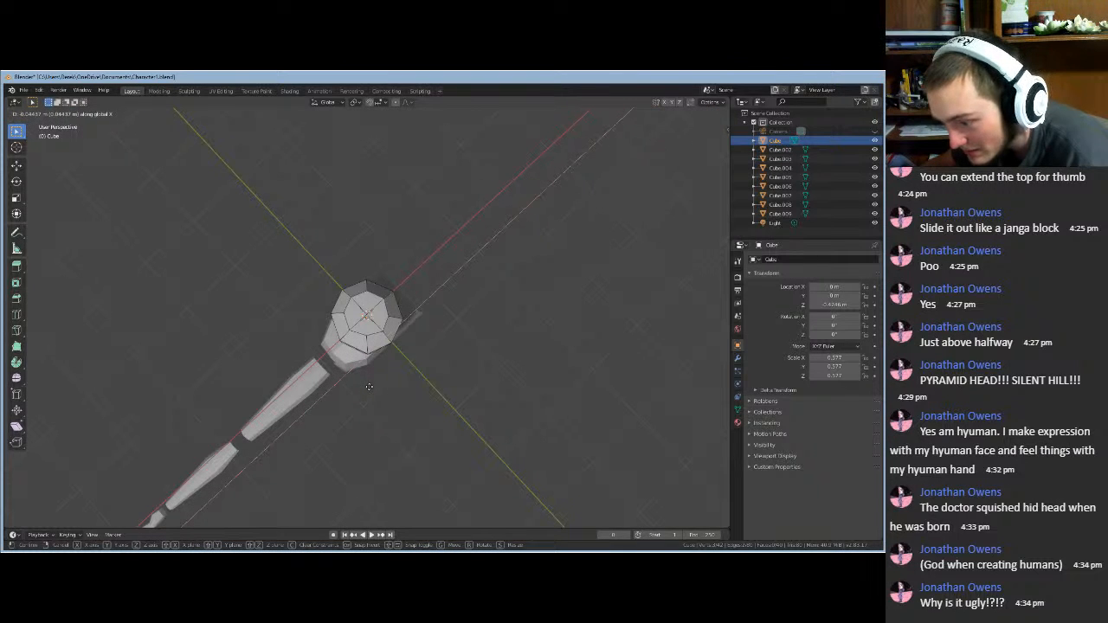
pyautogui.click(369, 386)
pyautogui.press('g')
pyautogui.press('y')
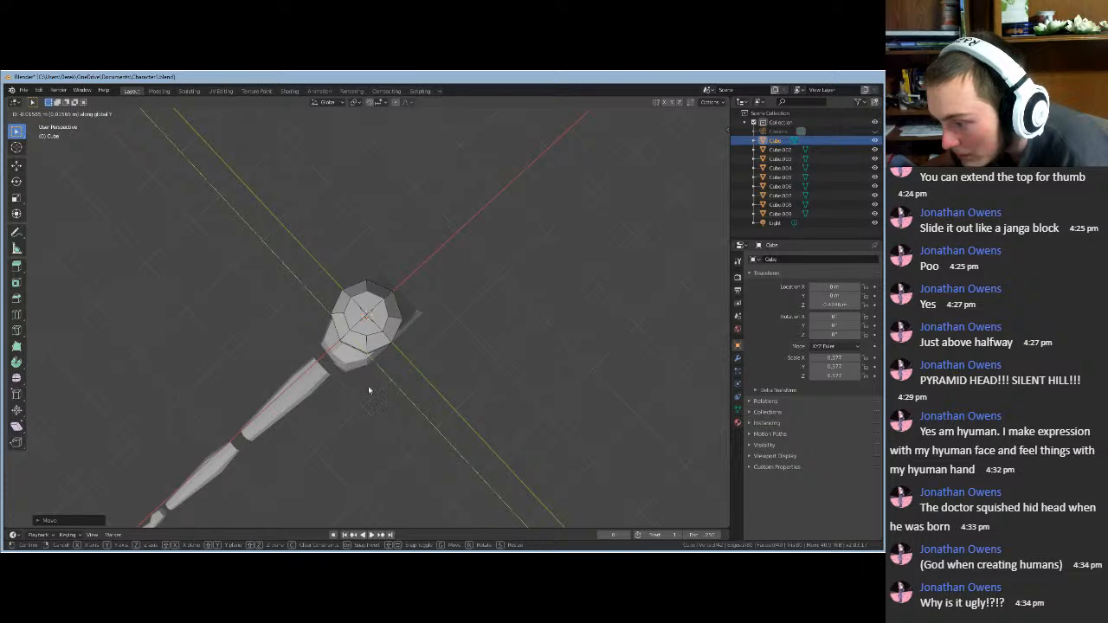
pyautogui.click(368, 386)
# - Undo the last edge move and redo the head adjustment along X only
pyautogui.moveTo(365, 400); pyautogui.dragTo(375, 362, button='middle')
pyautogui.hotkey('ctrl', 'z')
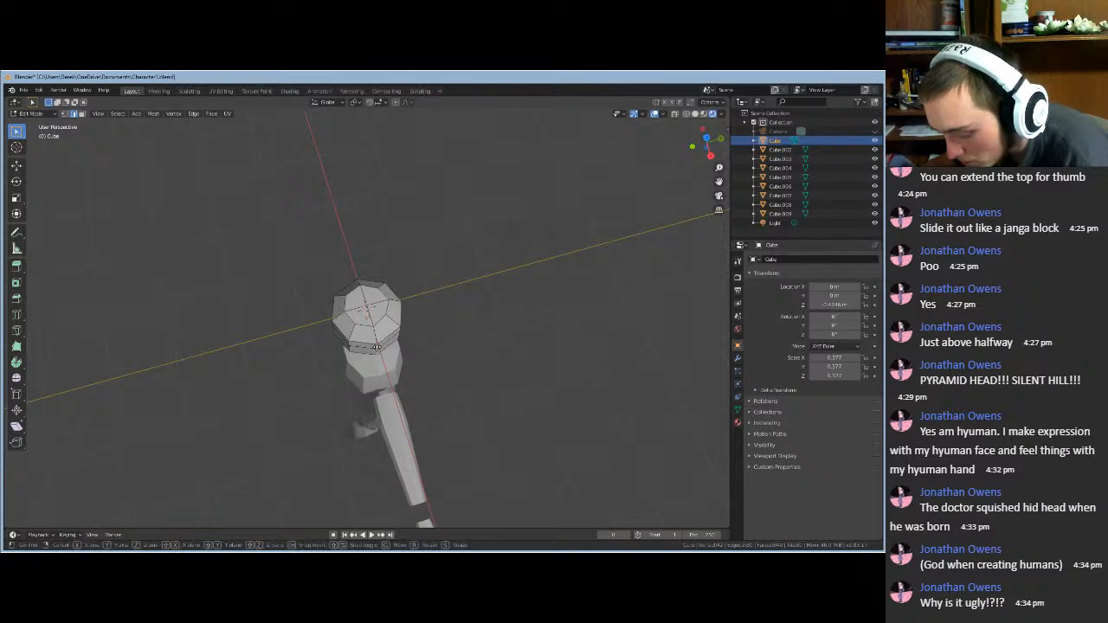
pyautogui.press('g')
pyautogui.press('x')
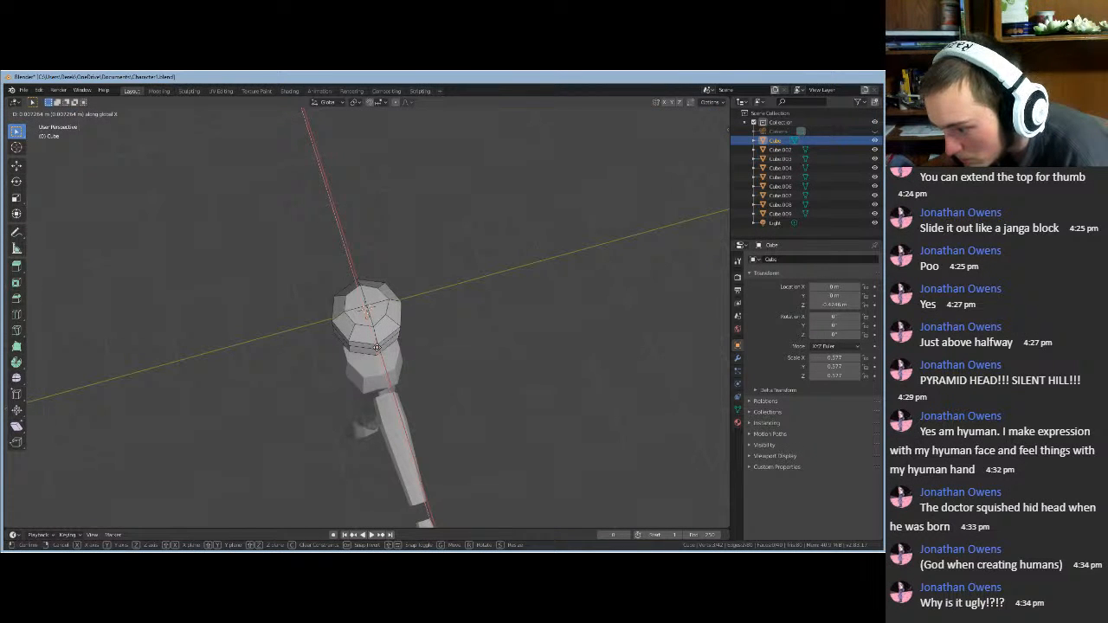
pyautogui.click(378, 347)
# - Nudge an edge on the head's side along X, then clear that selection
pyautogui.moveTo(292, 371); pyautogui.dragTo(368, 358, button='middle')
pyautogui.click(367, 354)
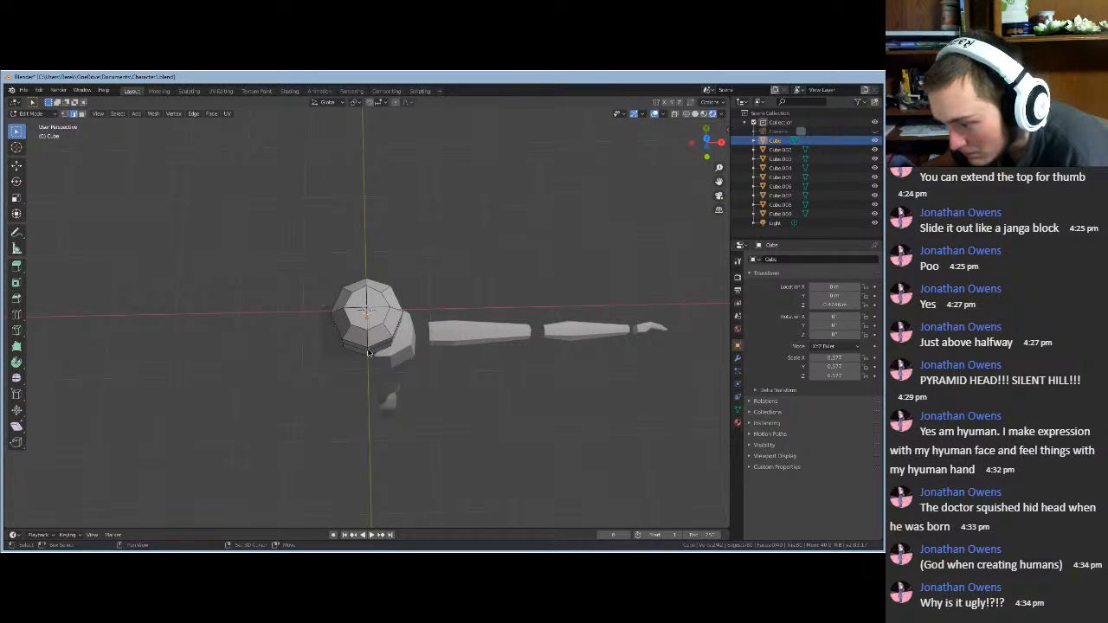
pyautogui.press('g')
pyautogui.press('x')
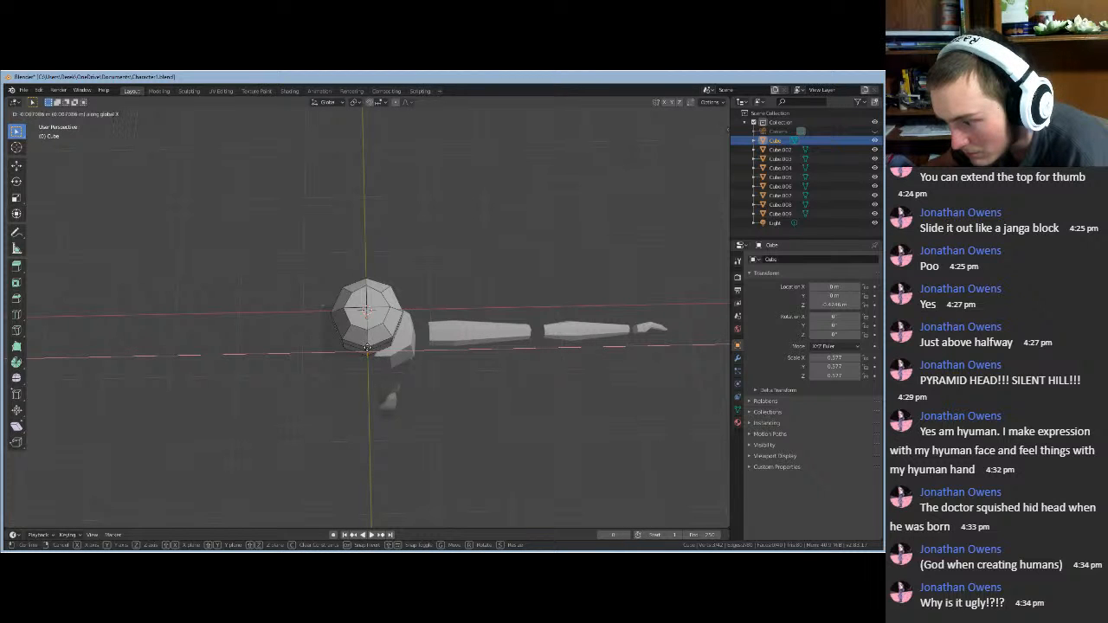
pyautogui.click(368, 349)
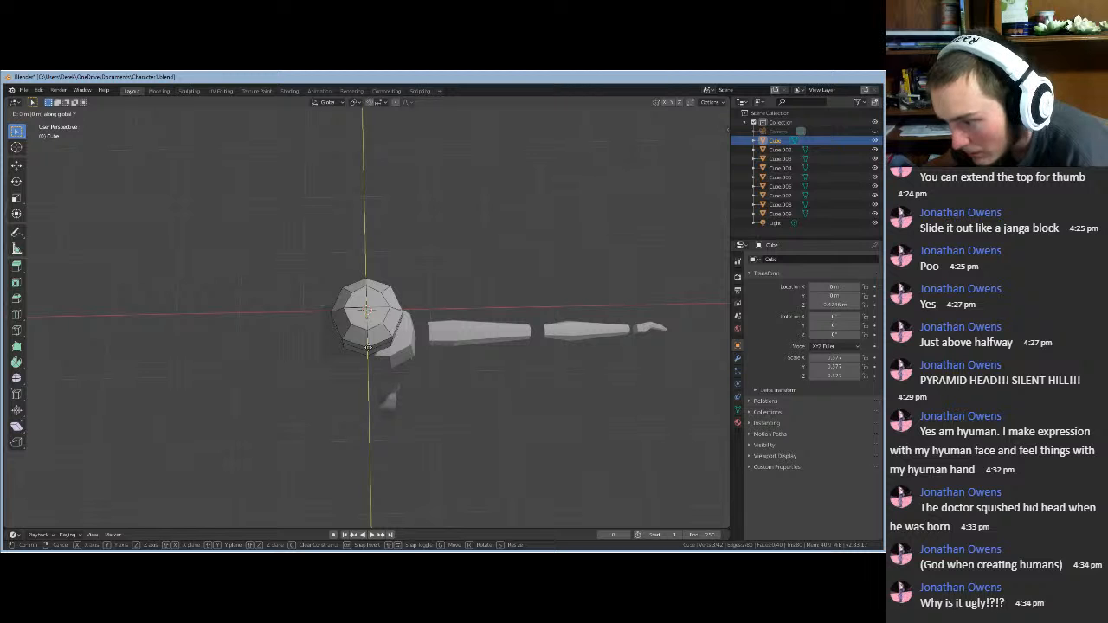
pyautogui.click(369, 348)
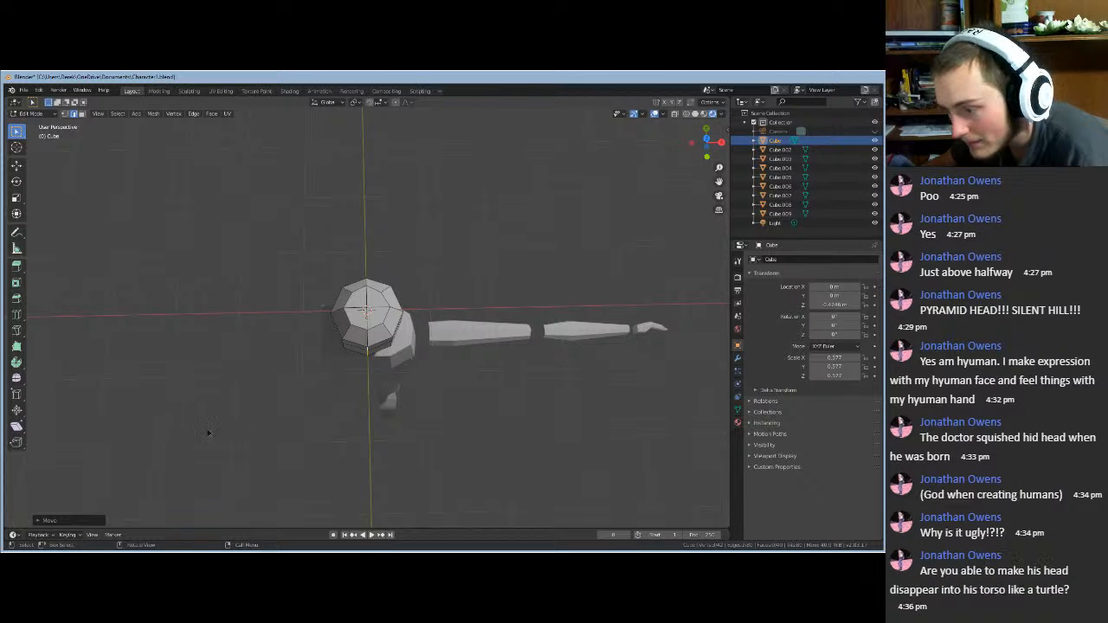
pyautogui.moveTo(210, 433); pyautogui.dragTo(354, 377, button='middle')
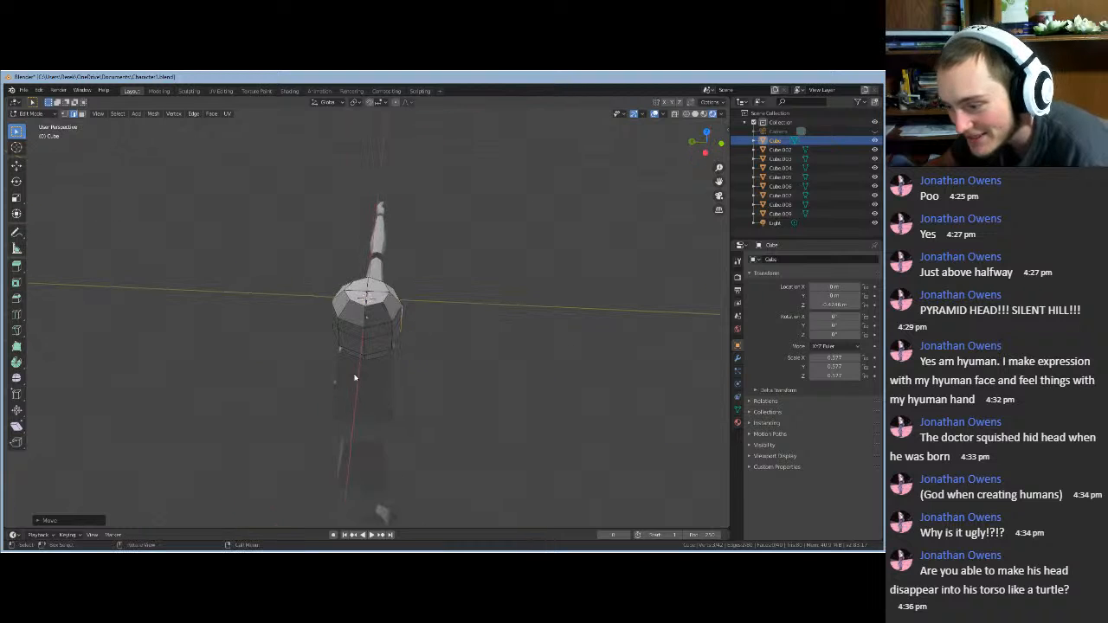
pyautogui.click(365, 347)
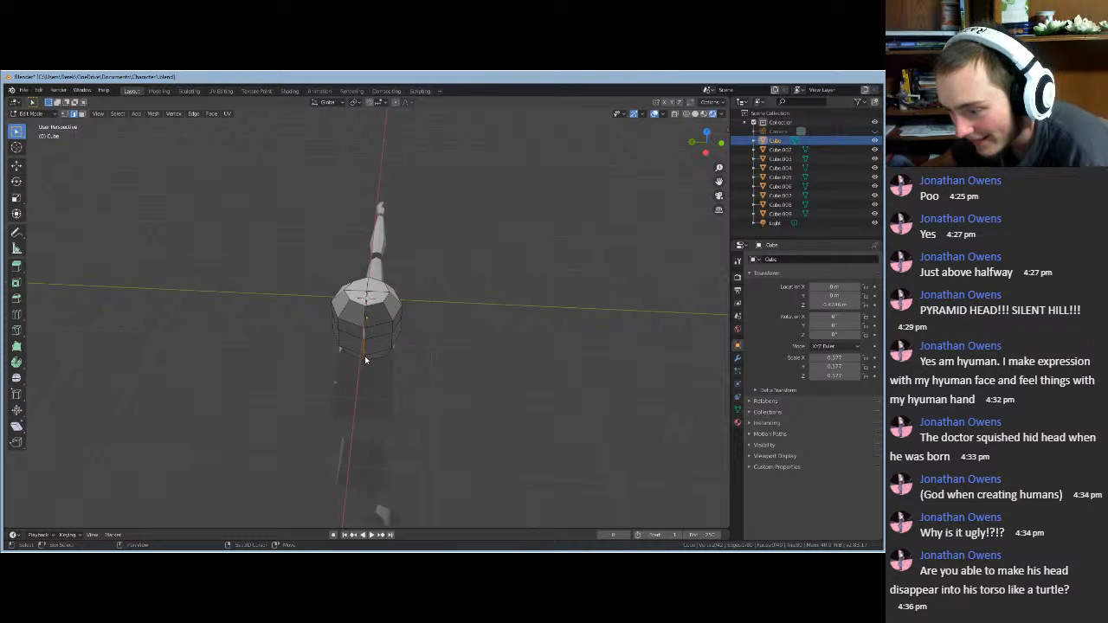
pyautogui.moveTo(365, 382); pyautogui.dragTo(366, 392, button='middle')
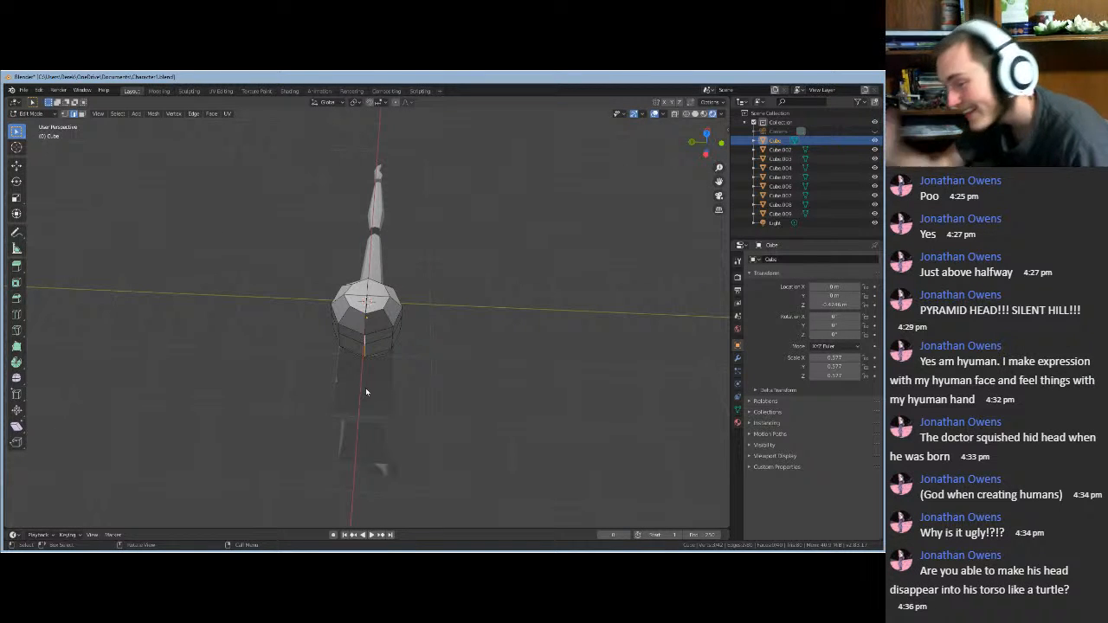
# - Shift the head geometry along X and move a vertical head edge along Z
pyautogui.press('g')
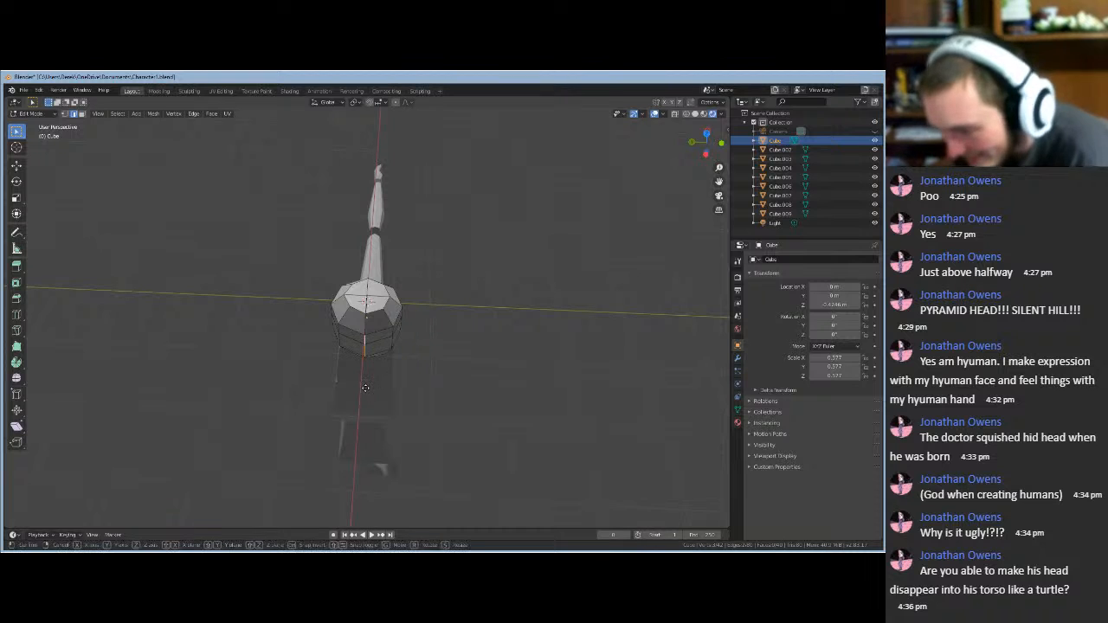
pyautogui.press('x')
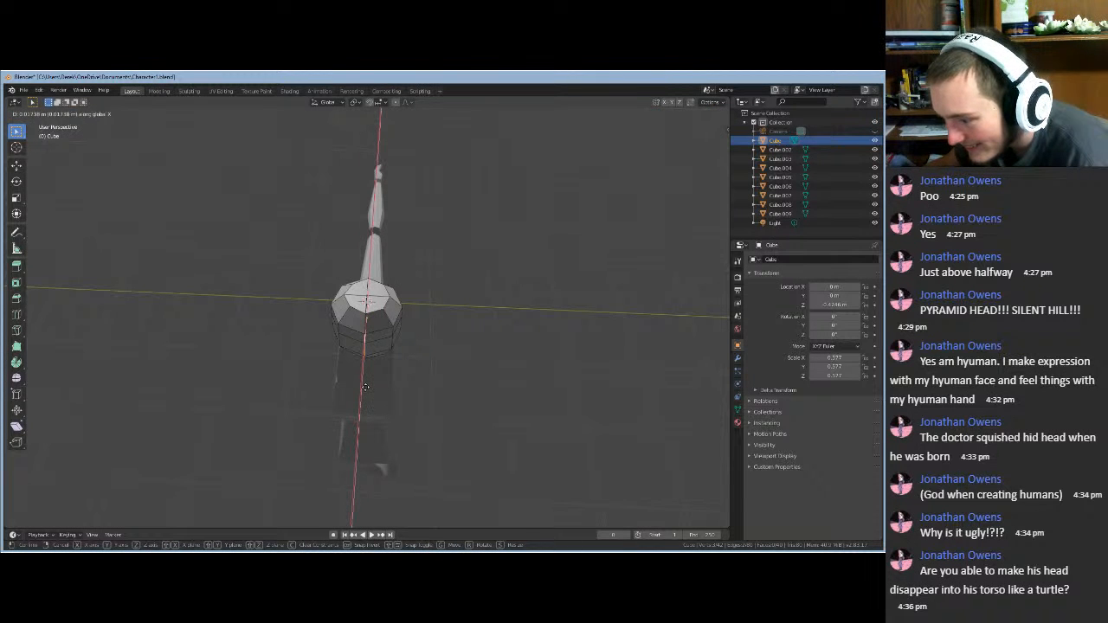
pyautogui.click(365, 387)
pyautogui.moveTo(257, 386); pyautogui.dragTo(360, 355, button='middle')
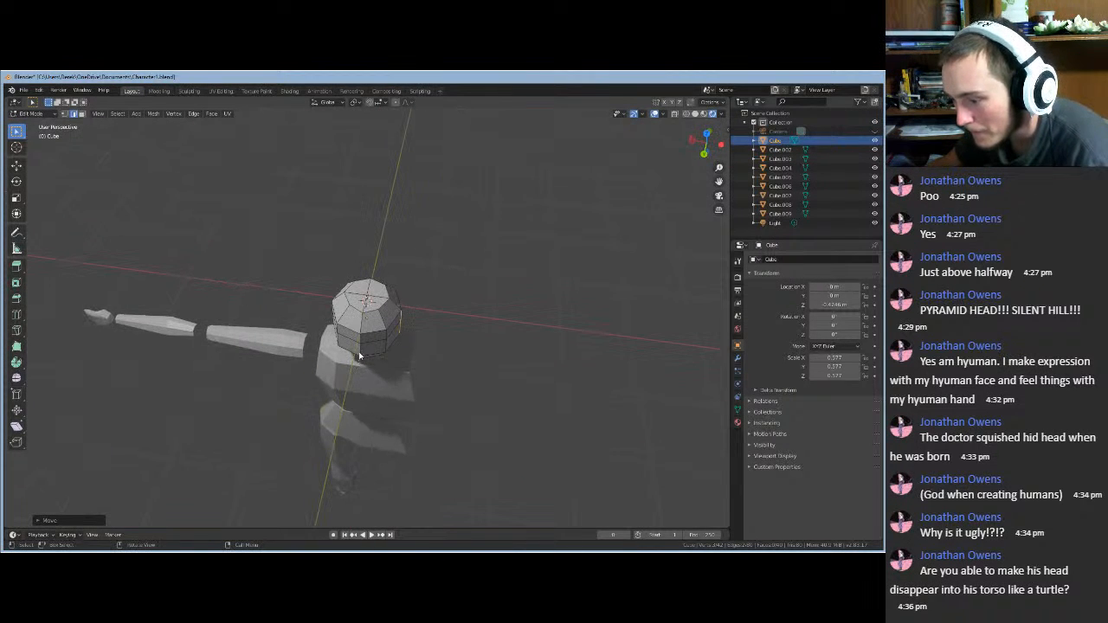
pyautogui.click(361, 346)
pyautogui.press('g')
pyautogui.press('z')
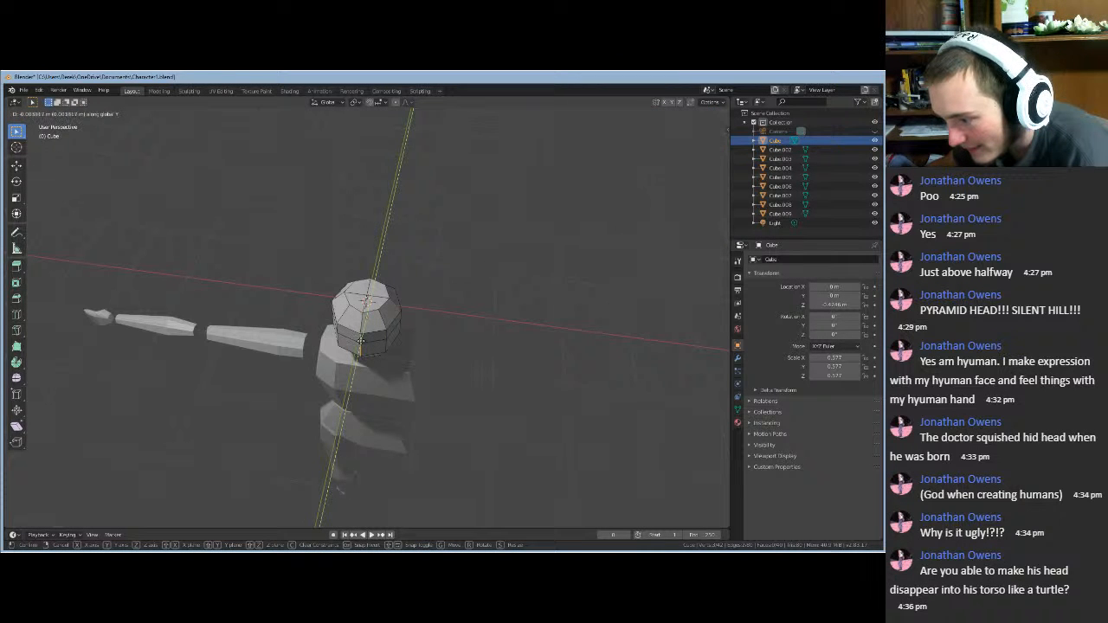
pyautogui.click(361, 340)
# - Check the head in Object Mode, then move its top vertex vertically along Z
pyautogui.moveTo(511, 371); pyautogui.dragTo(347, 339, button='middle')
pyautogui.press('Tab')
pyautogui.moveTo(431, 404); pyautogui.dragTo(427, 390, button='middle')
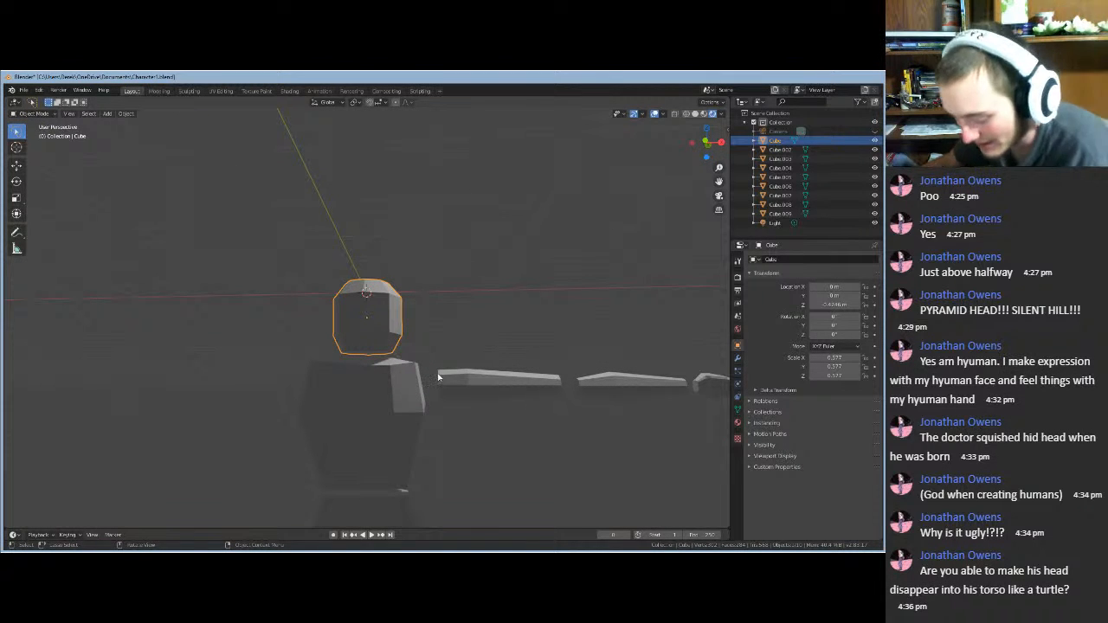
pyautogui.press('Tab')
pyautogui.moveTo(424, 332); pyautogui.dragTo(370, 297, button='middle')
pyautogui.click(64, 114)
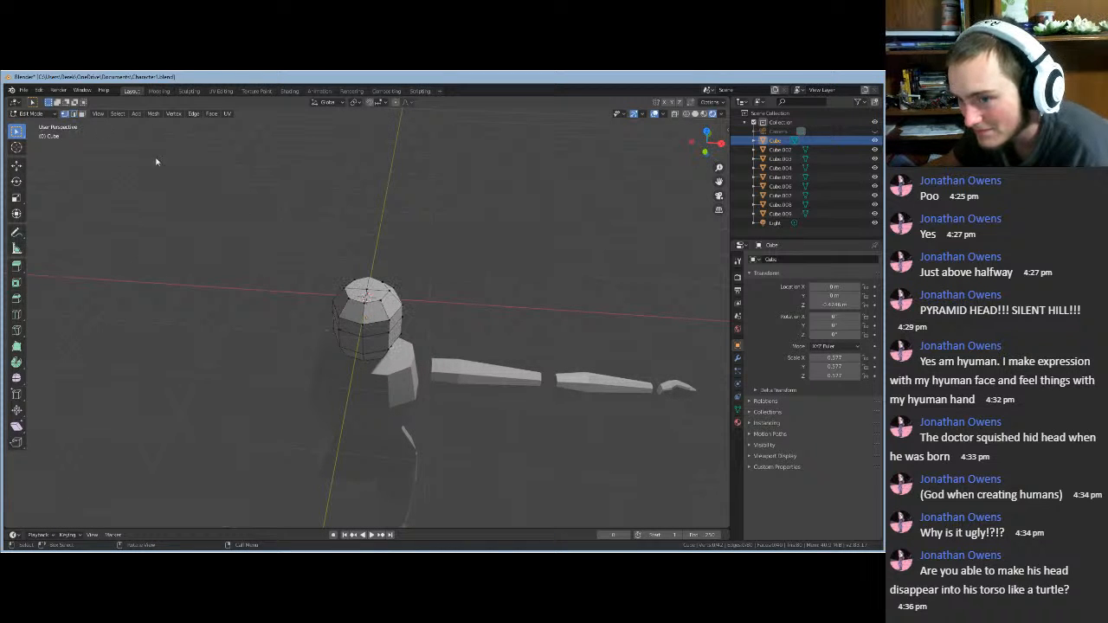
pyautogui.click(368, 292)
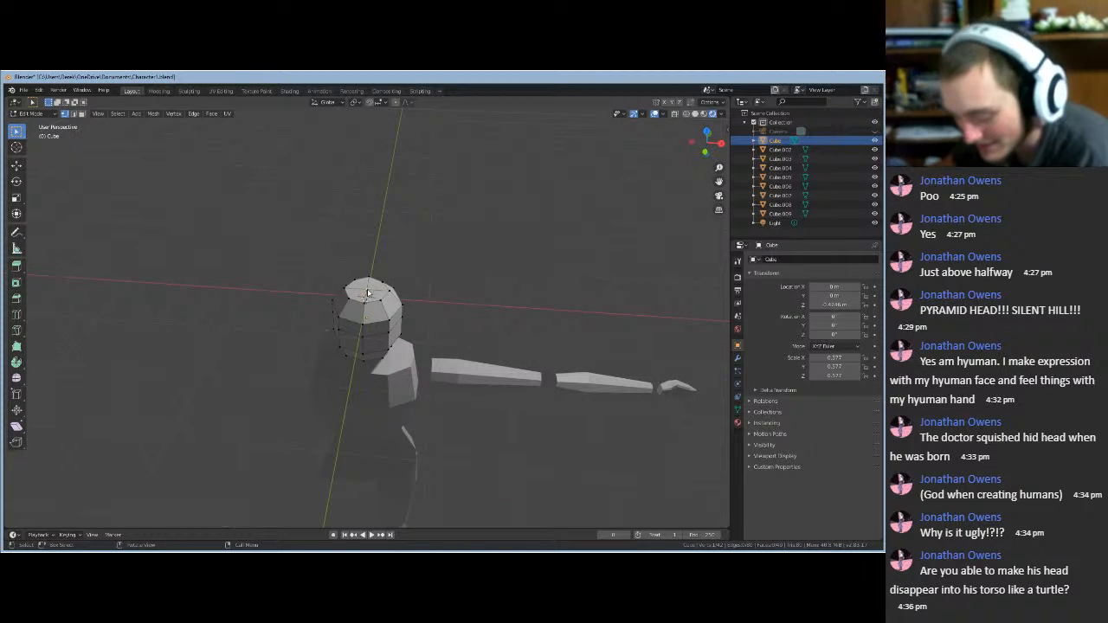
pyautogui.press('g')
pyautogui.press('z')
pyautogui.click(368, 287)
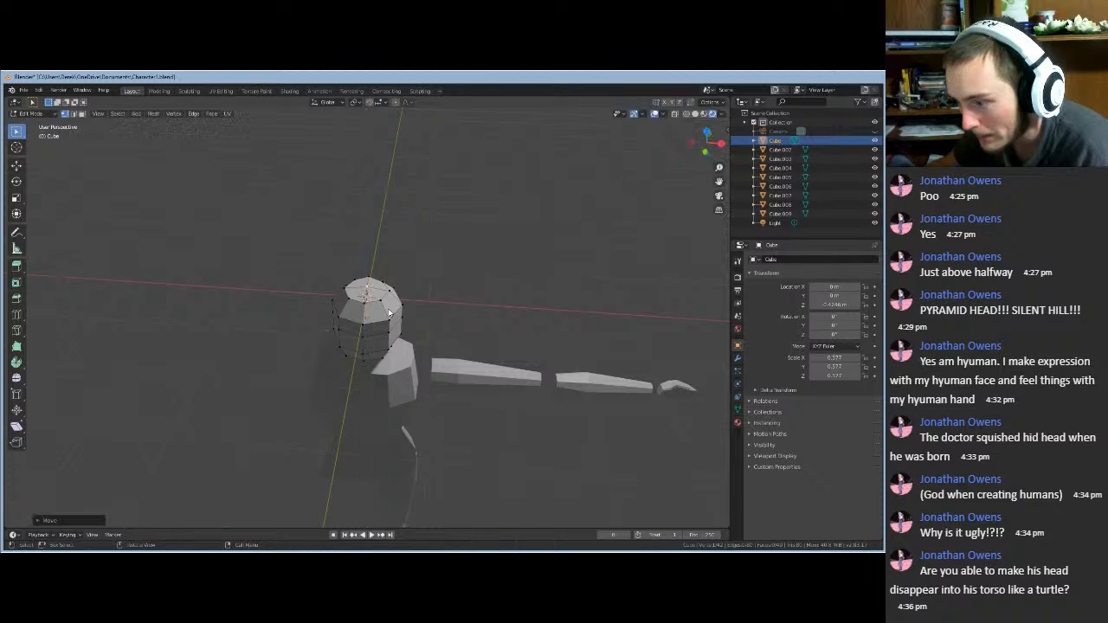
# - Return to Object Mode facing the figure and enlarge the timeline to show frame numbers
pyautogui.moveTo(391, 314); pyautogui.dragTo(455, 266, button='middle')
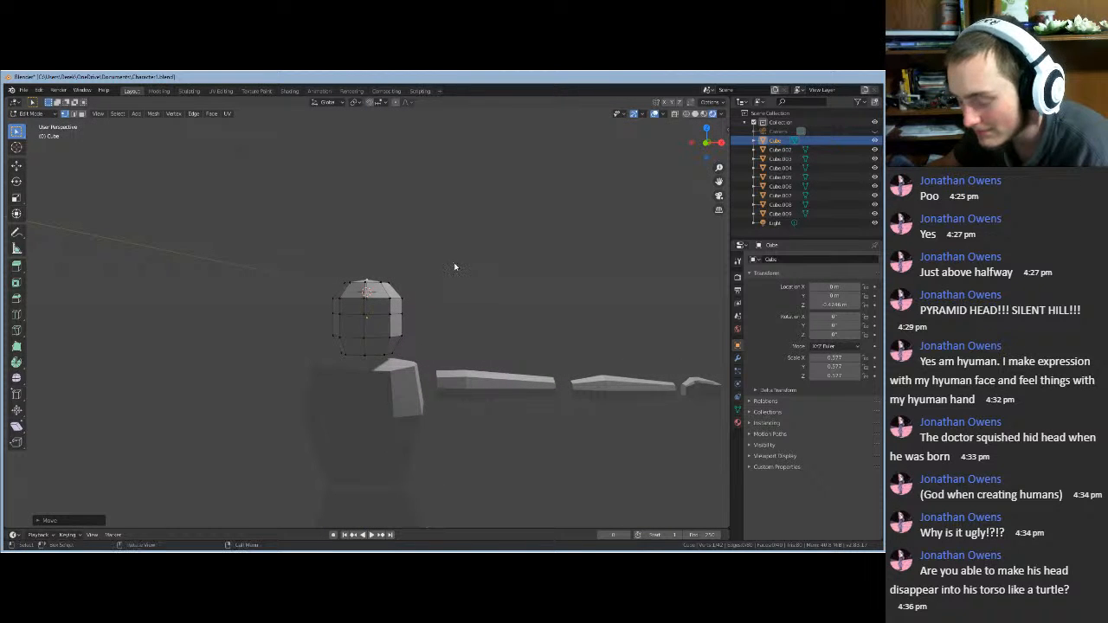
pyautogui.press('Tab')
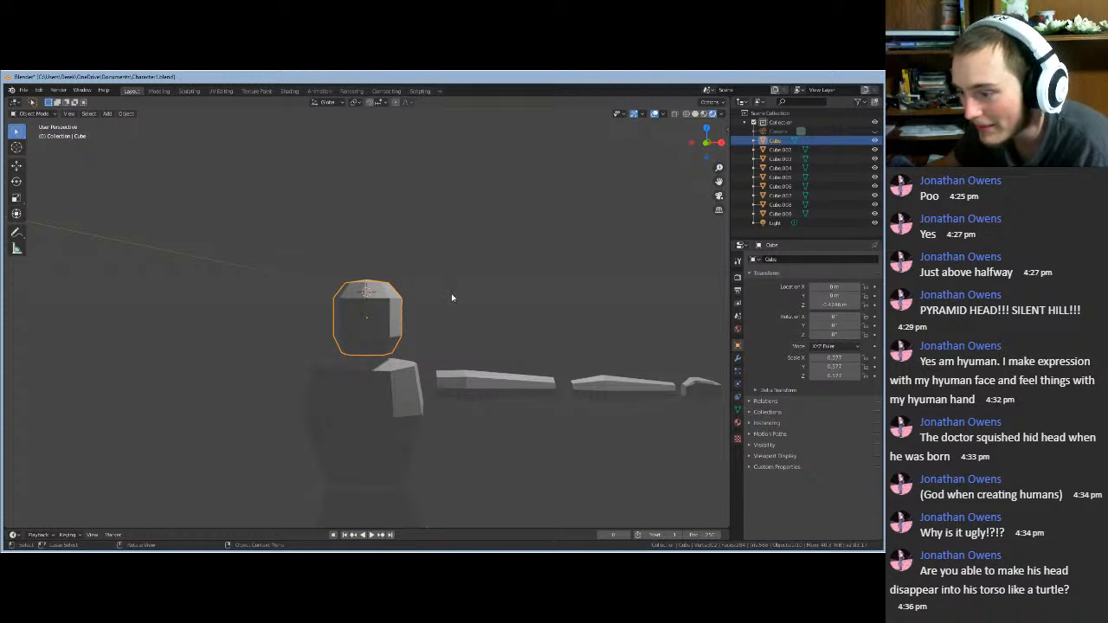
pyautogui.moveTo(452, 298)
pyautogui.mouseDown(button='middle')
pyautogui.moveTo(240, 306)
pyautogui.moveTo(432, 322)
pyautogui.moveTo(460, 286)
pyautogui.mouseUp(button='middle')
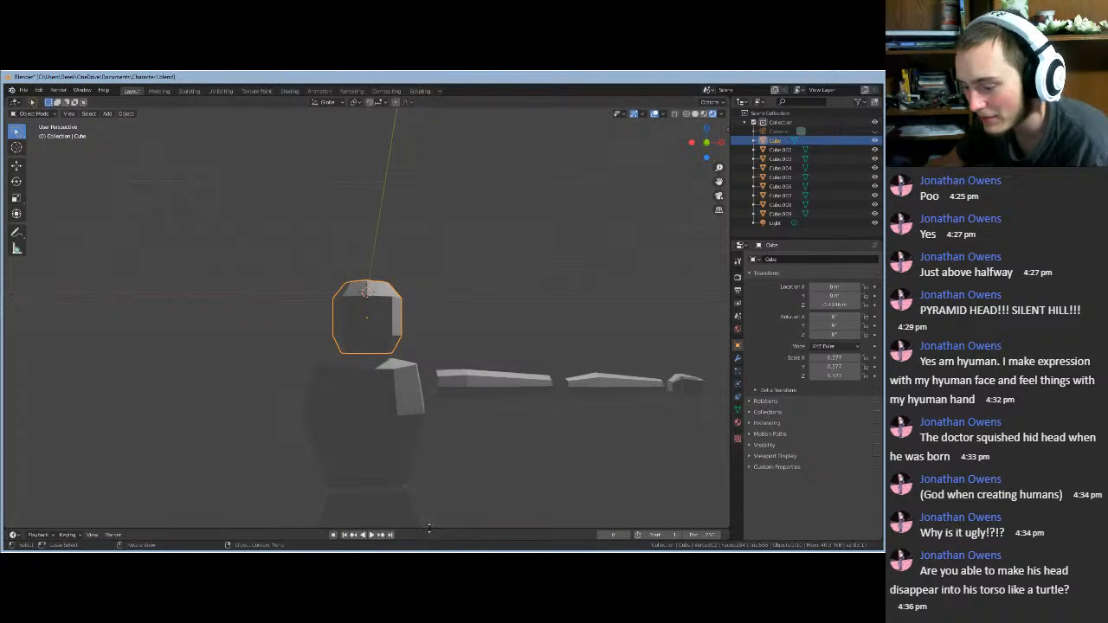
pyautogui.moveTo(428, 528); pyautogui.dragTo(433, 481)
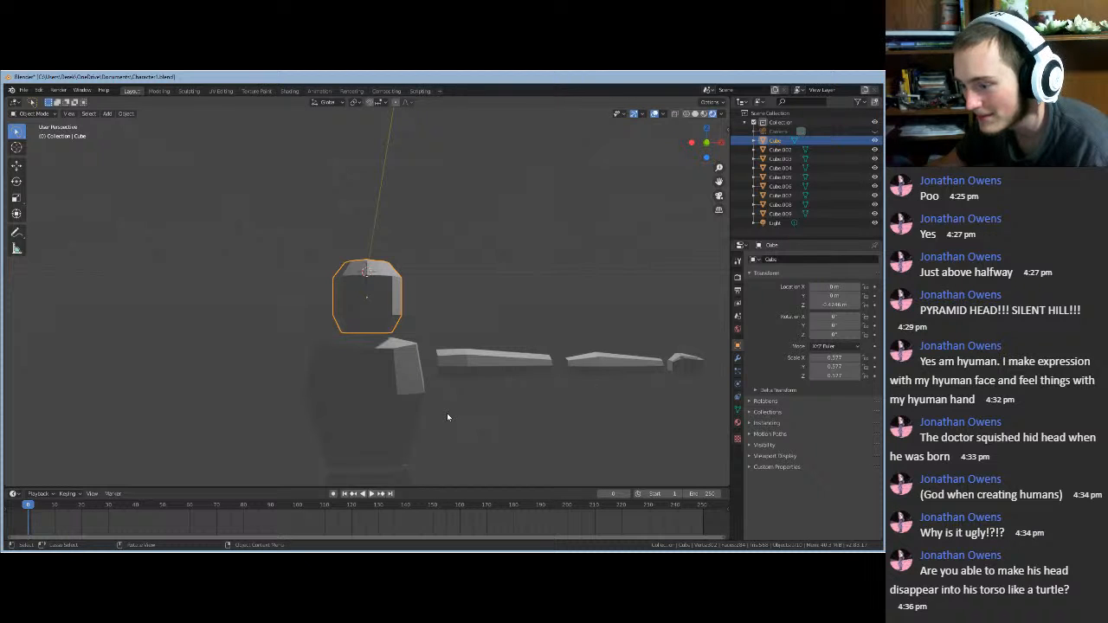
# - Insert a location keyframe for the raised head cube at frame 0
pyautogui.moveTo(448, 418); pyautogui.dragTo(369, 302, button='middle')
pyautogui.rightClick(369, 302)
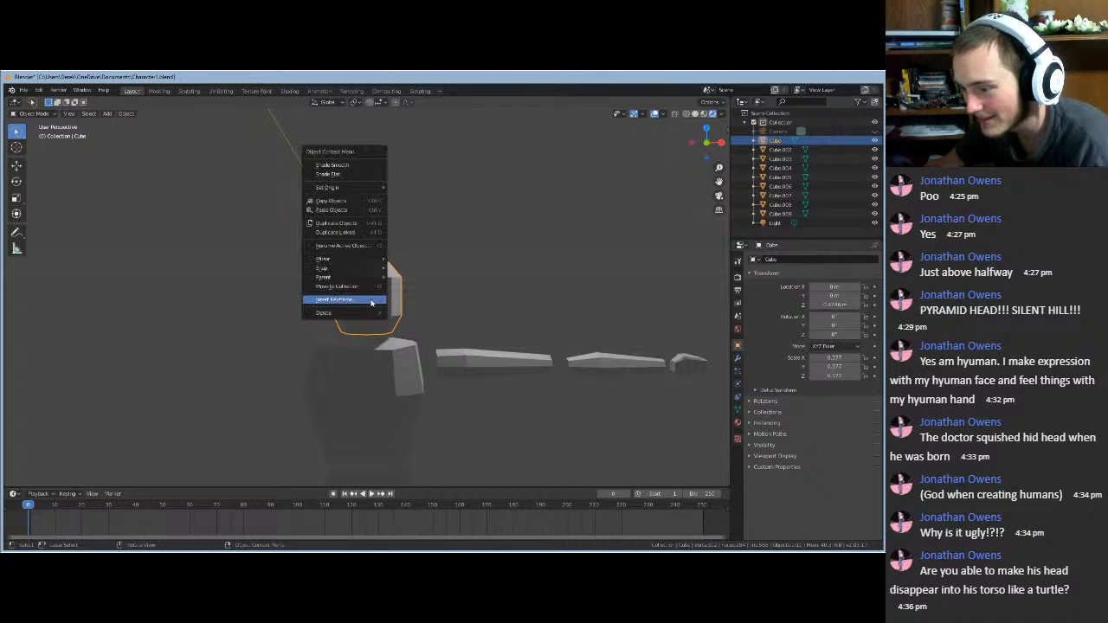
pyautogui.click(372, 302)
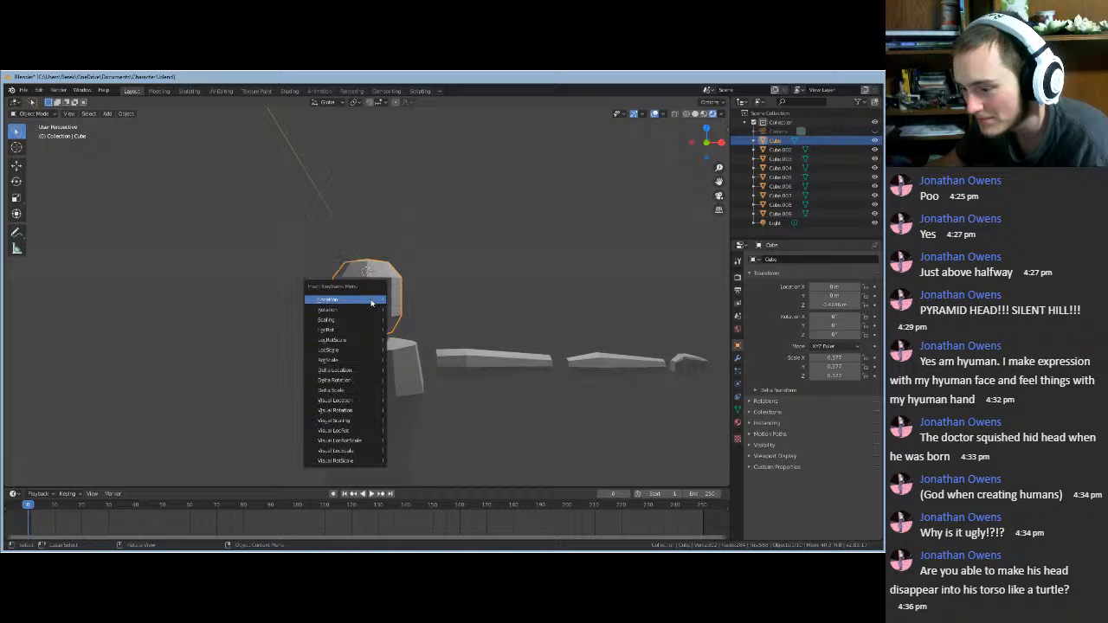
pyautogui.click(371, 302)
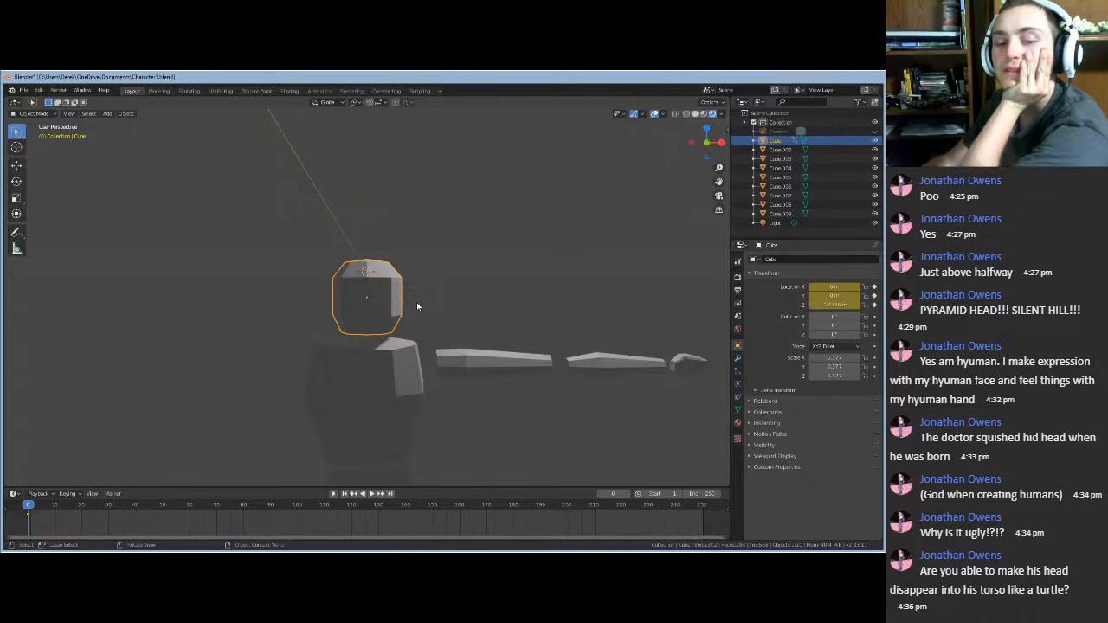
pyautogui.moveTo(416, 306)
pyautogui.mouseDown(button='middle')
pyautogui.moveTo(420, 320)
pyautogui.moveTo(417, 295)
pyautogui.mouseUp(button='middle')
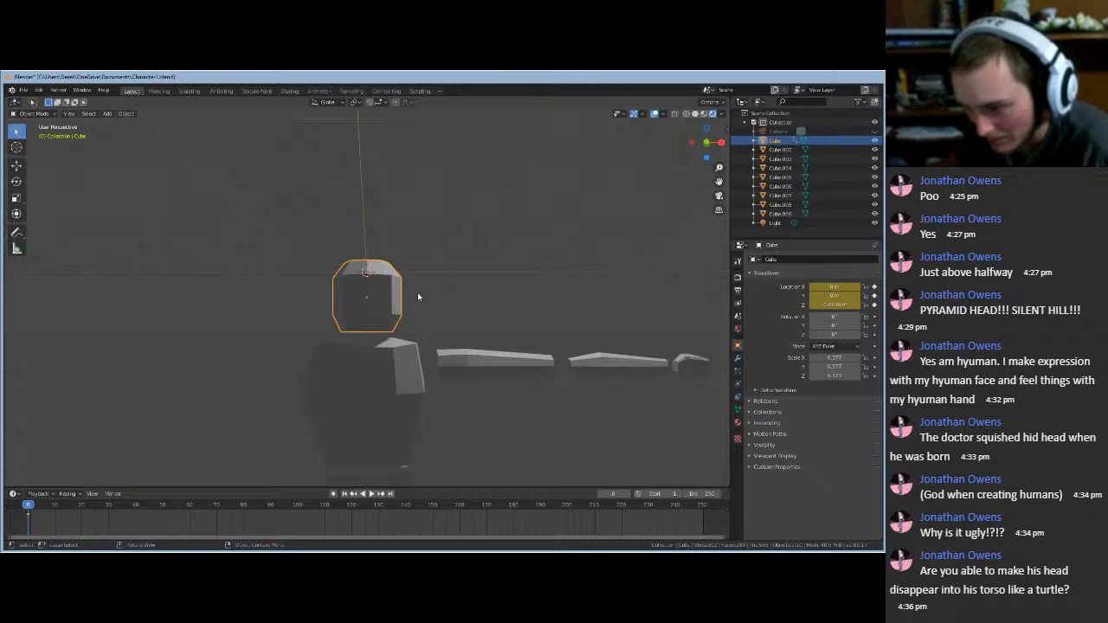
pyautogui.press('g')
pyautogui.press('z')
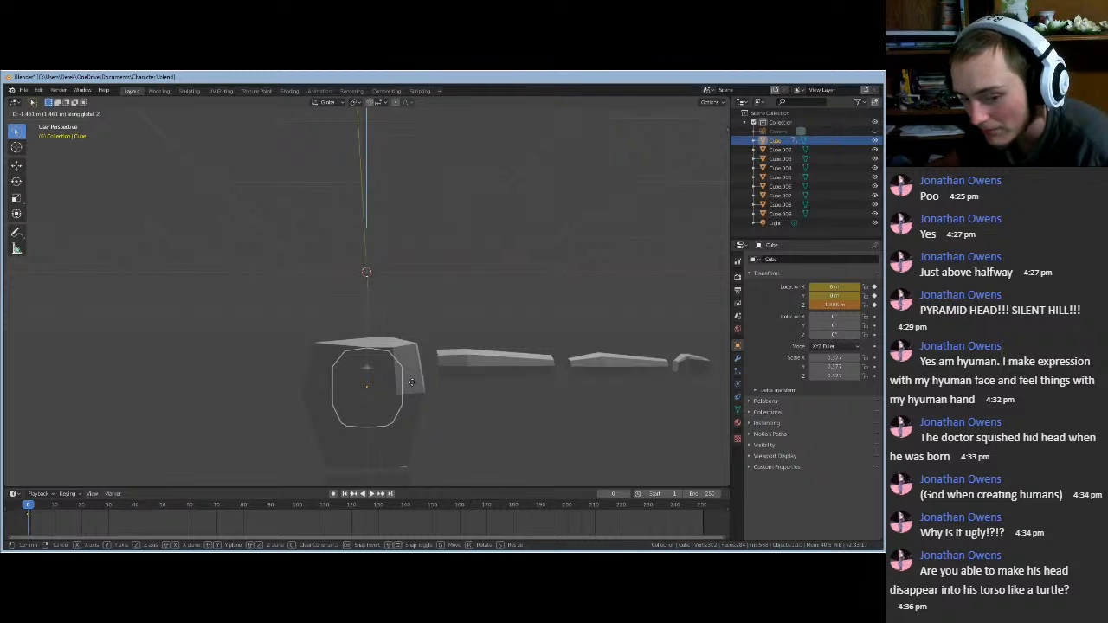
pyautogui.click(413, 384)
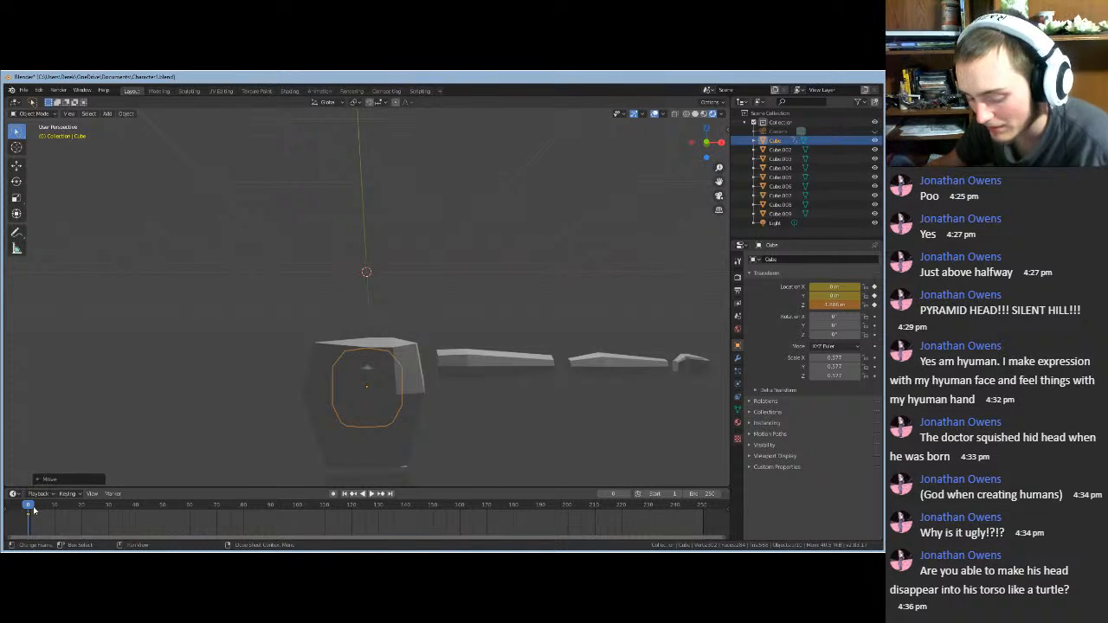
pyautogui.hotkey('ctrl', 'z')
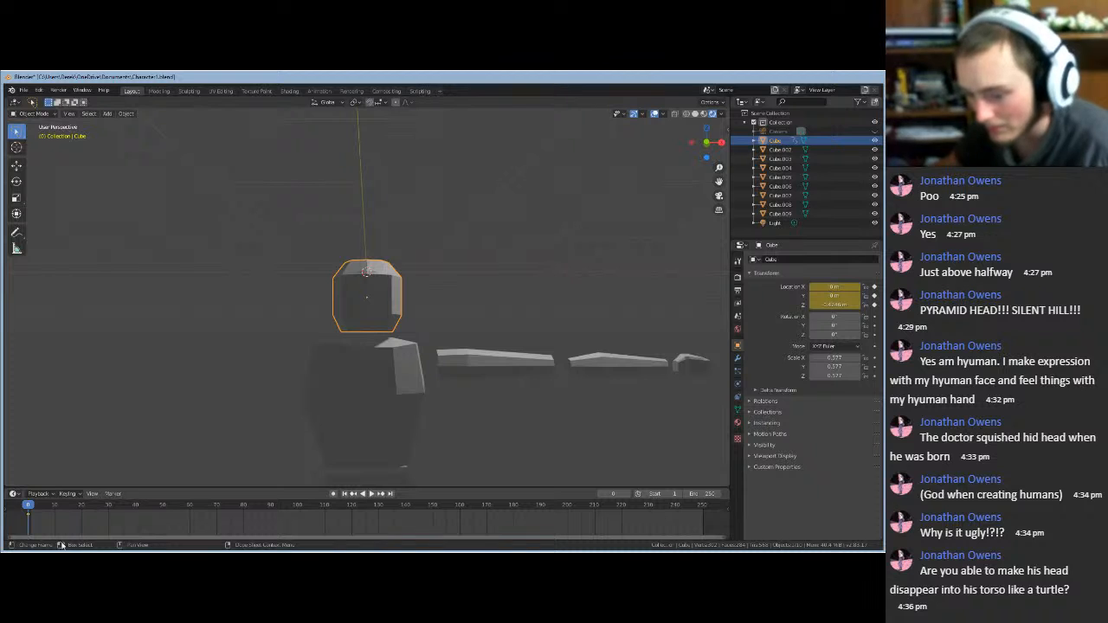
# - Keyframe the head sunk into the torso at frame 50, then paste the raised key at 100
pyautogui.moveTo(62, 506); pyautogui.dragTo(160, 506)
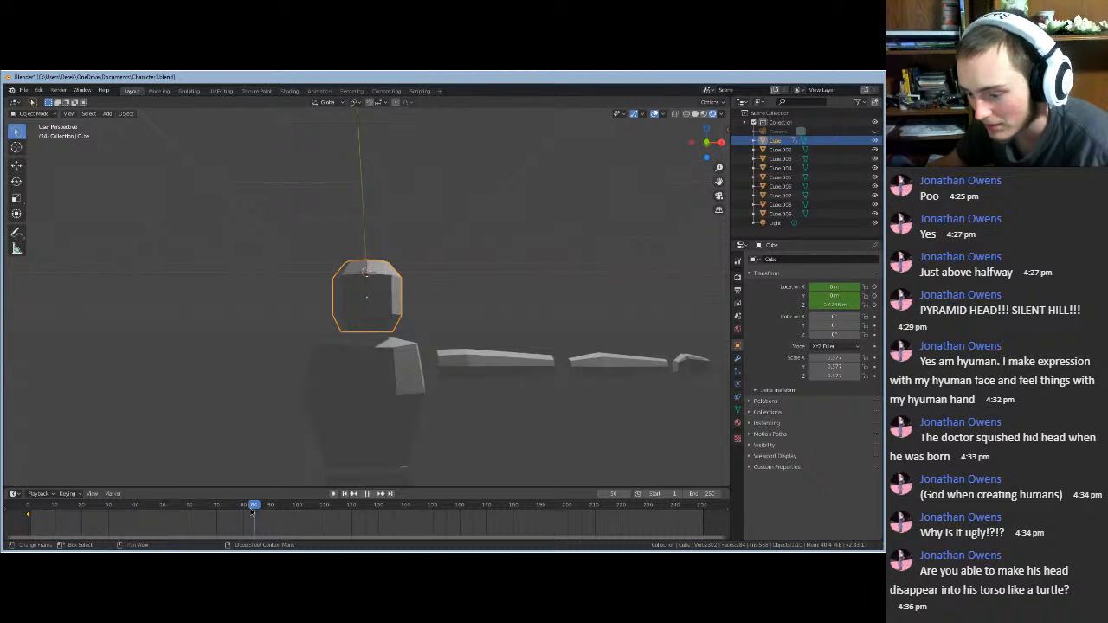
pyautogui.moveTo(248, 513); pyautogui.dragTo(164, 516)
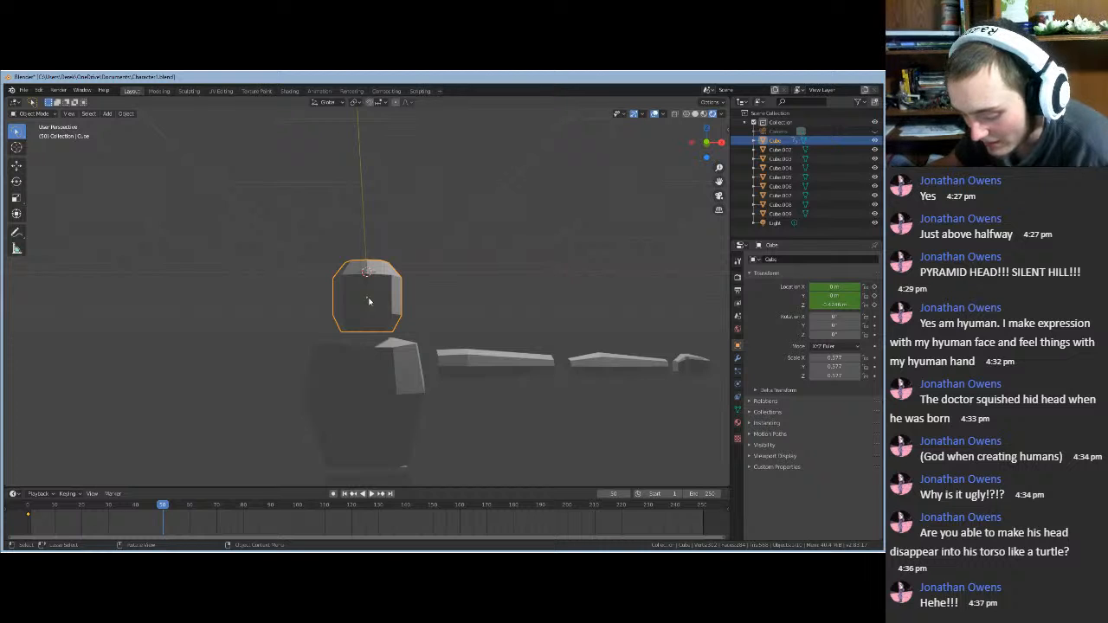
pyautogui.press('g')
pyautogui.press('z')
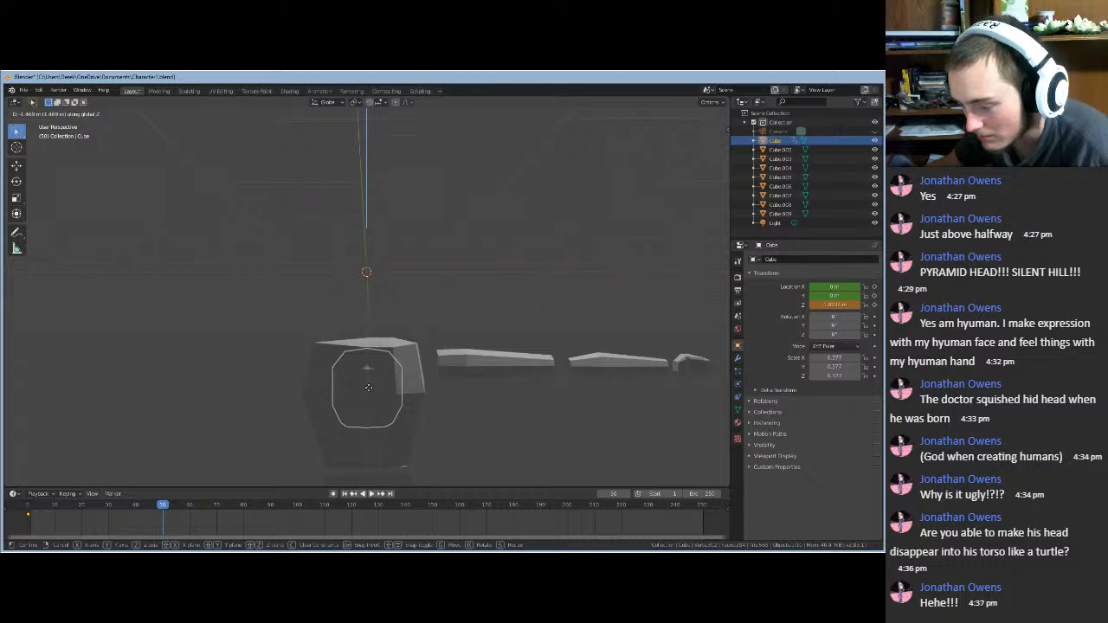
pyautogui.click(368, 389)
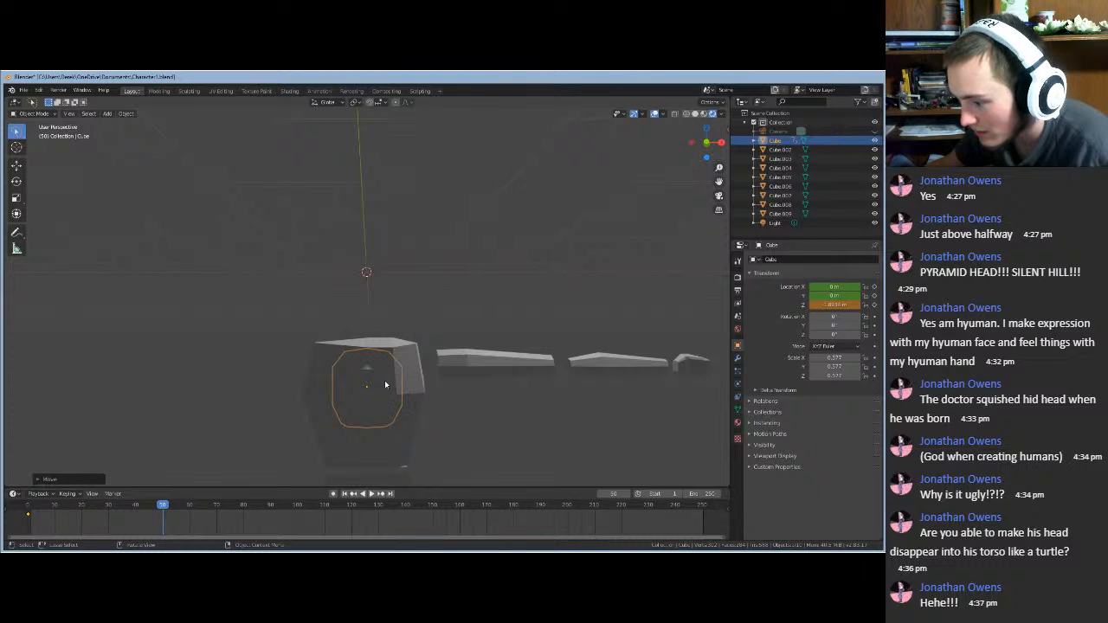
pyautogui.rightClick(386, 385)
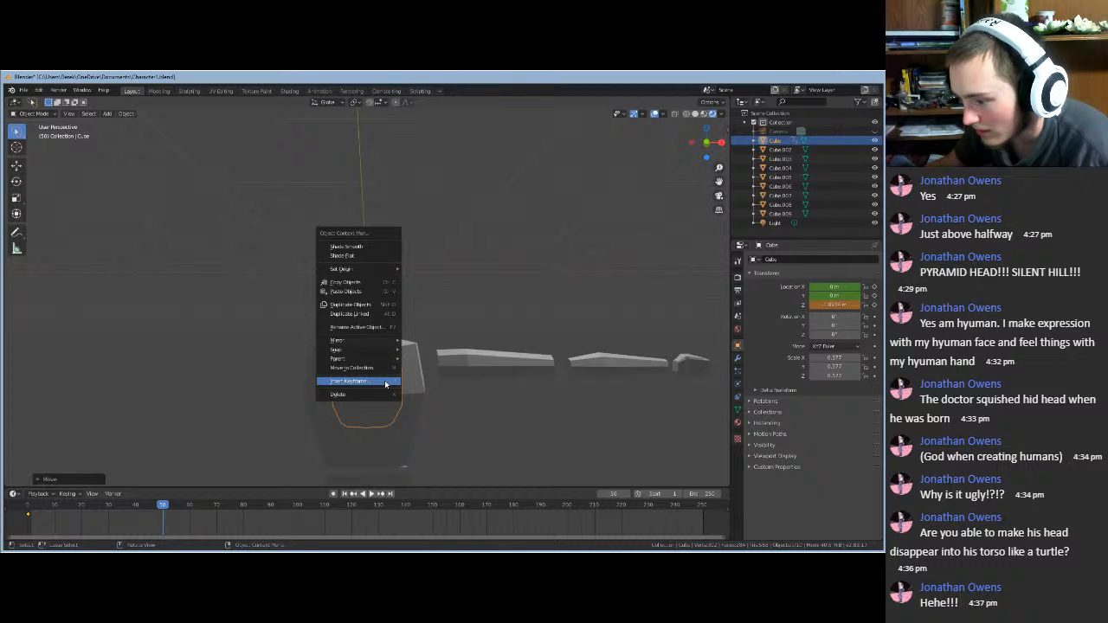
pyautogui.click(386, 381)
pyautogui.moveTo(287, 511); pyautogui.dragTo(303, 515)
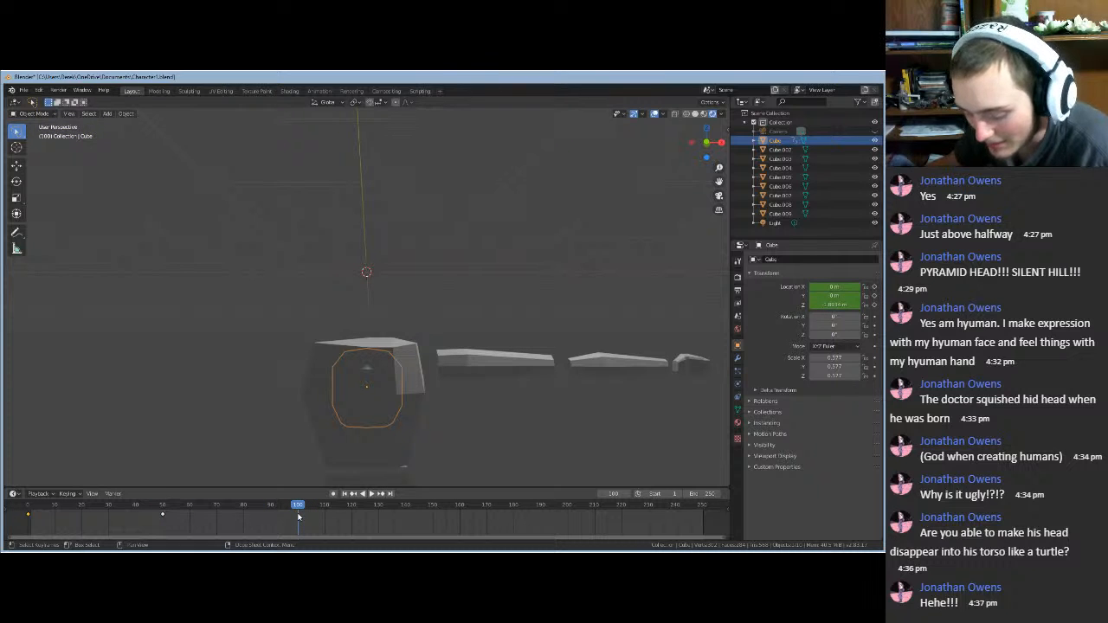
pyautogui.hotkey('ctrl', 'v')
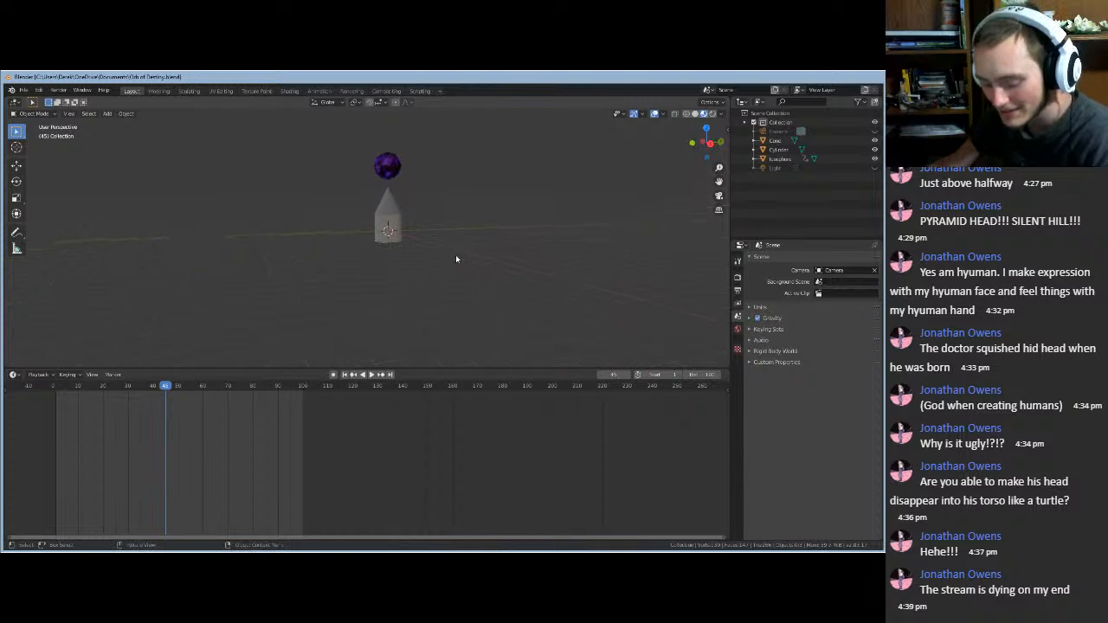
# - Frame the orb scene, play the animation, and set the end frame to 95
pyautogui.moveTo(457, 237); pyautogui.dragTo(428, 260, button='middle')
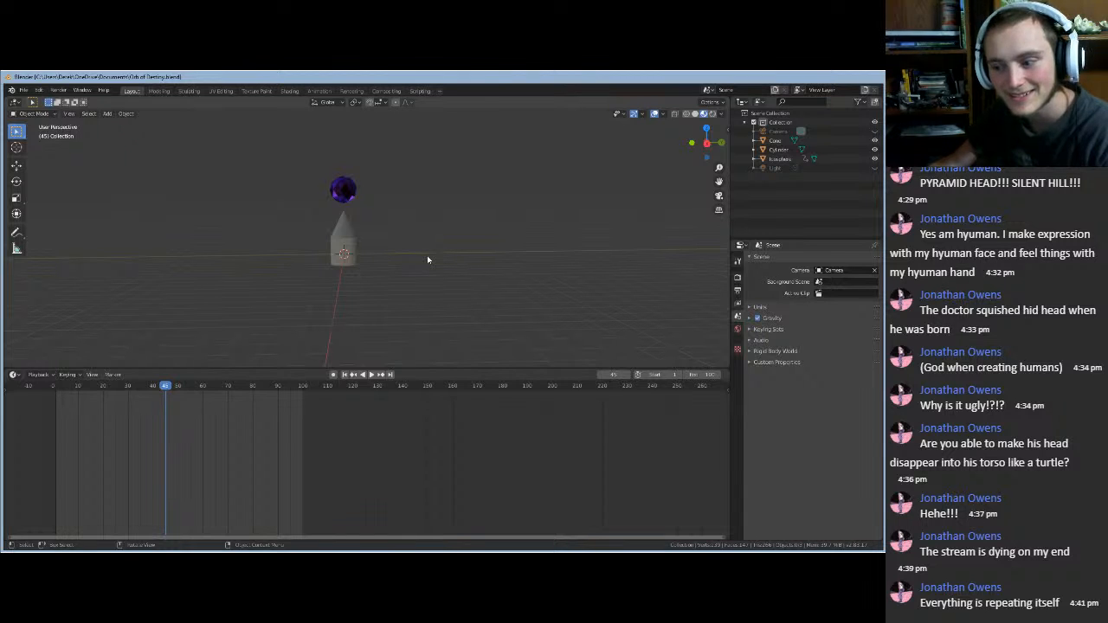
pyautogui.moveTo(382, 294); pyautogui.dragTo(410, 273, button='middle')
pyautogui.scroll(3, 358, 273)
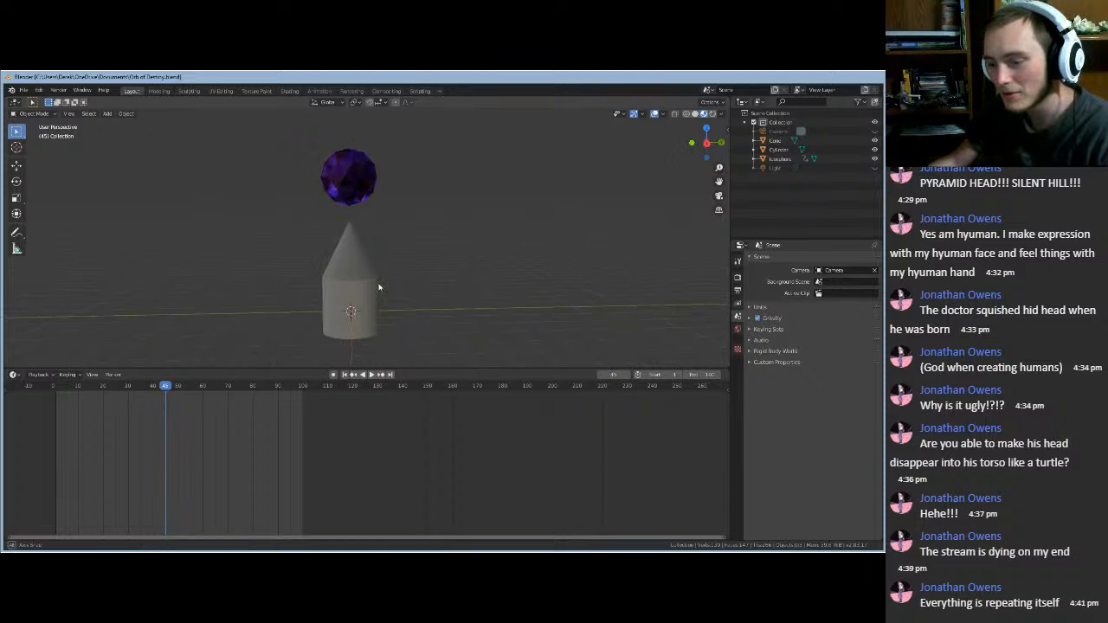
pyautogui.click(371, 374)
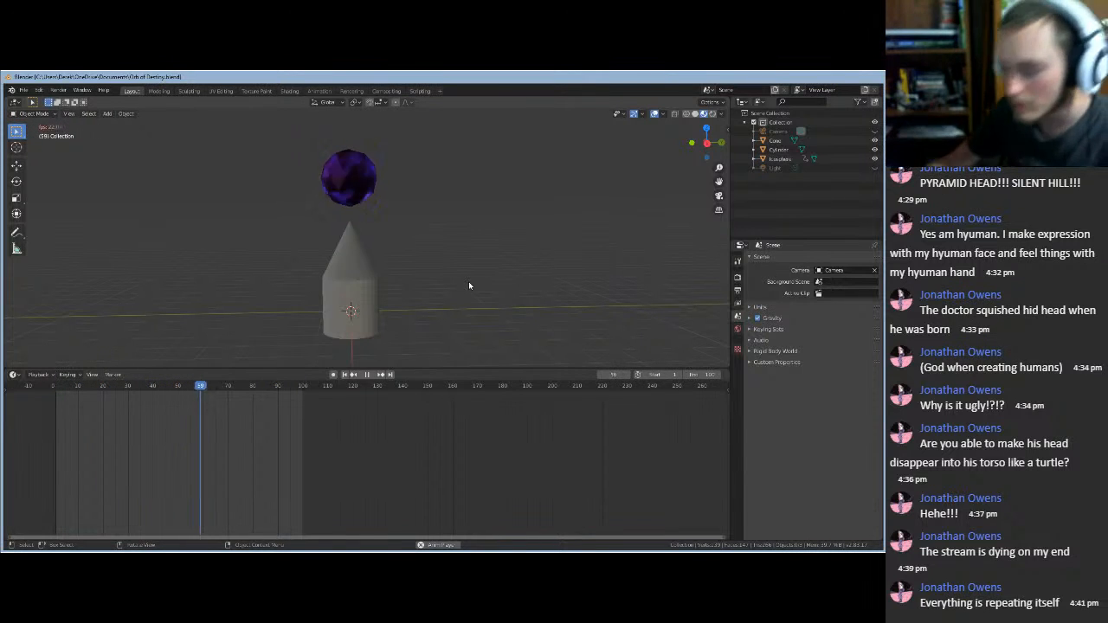
pyautogui.click(368, 375)
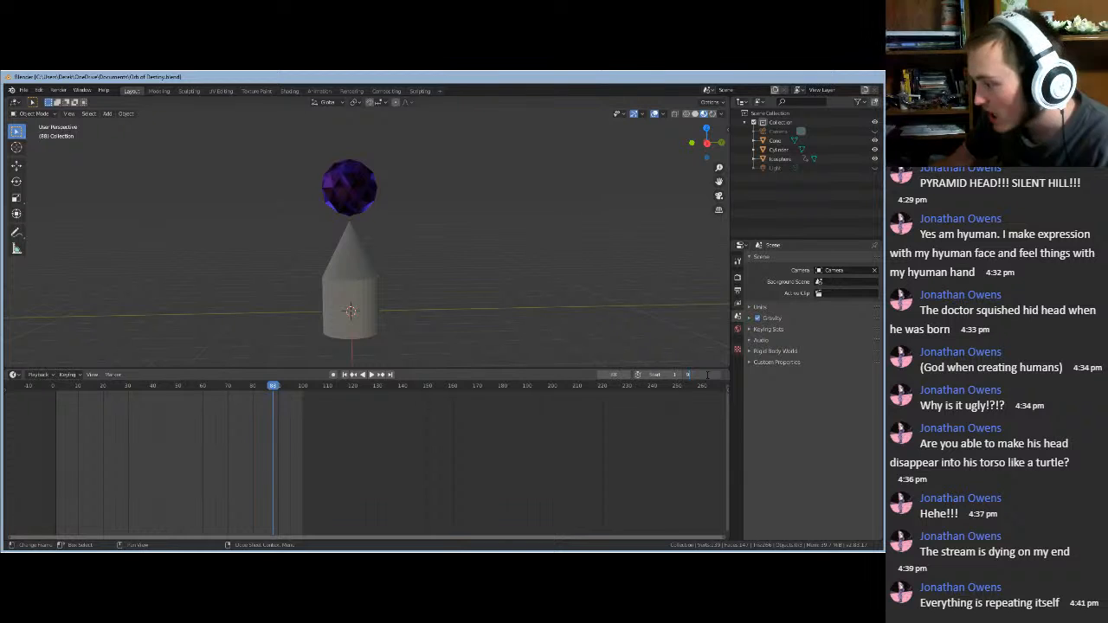
pyautogui.press('Return')
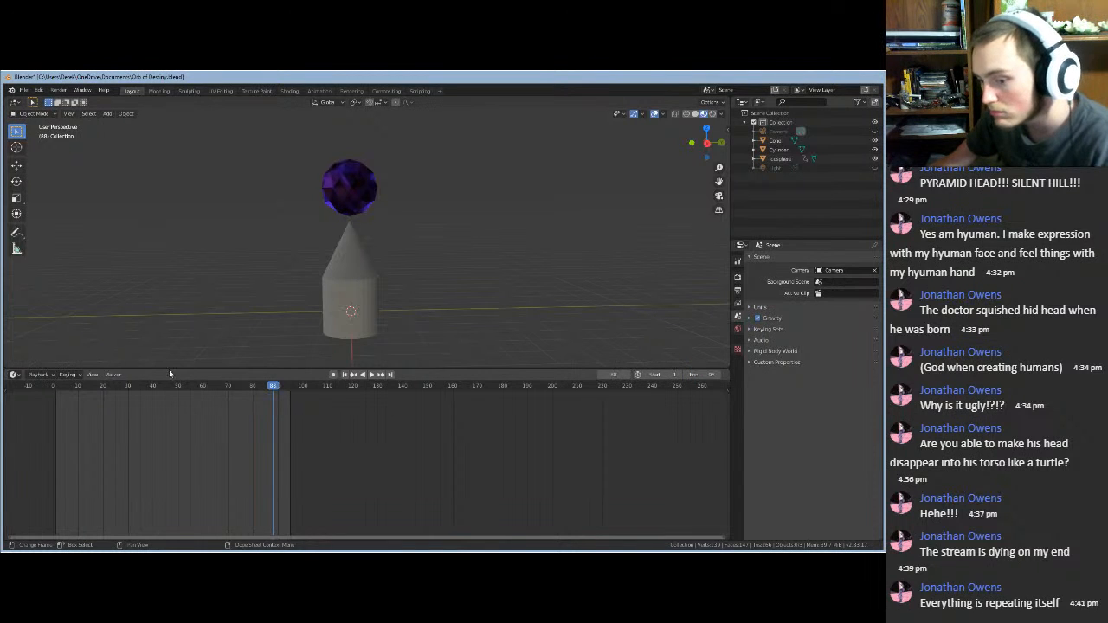
pyautogui.click(371, 375)
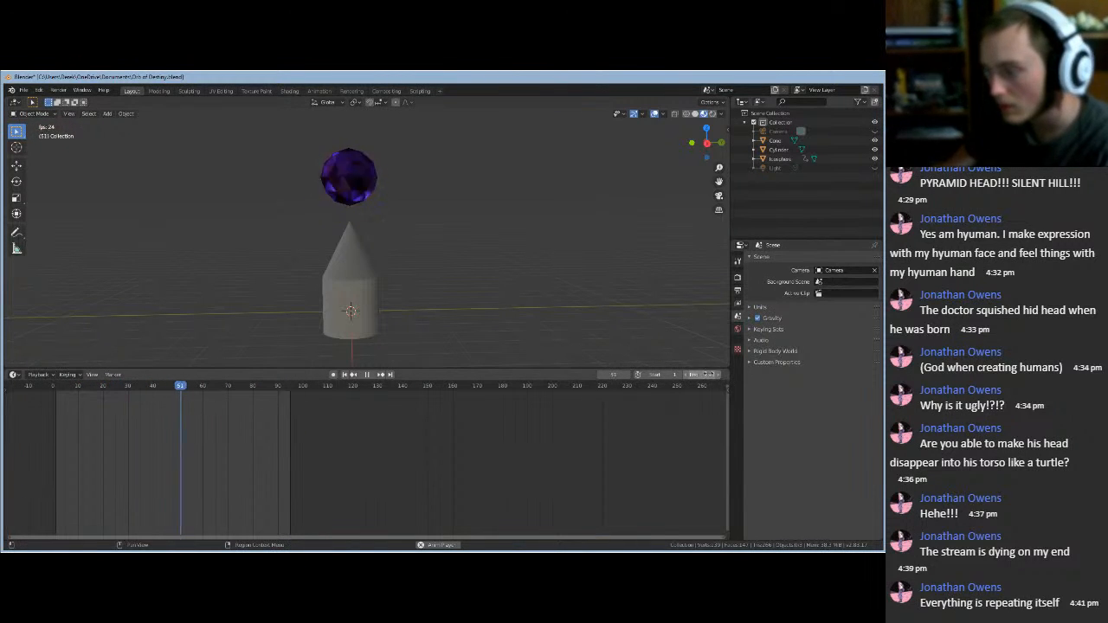
# - Change the end frame to 96 and stop playback after watching the loop
pyautogui.click(719, 376)
pyautogui.write('96')
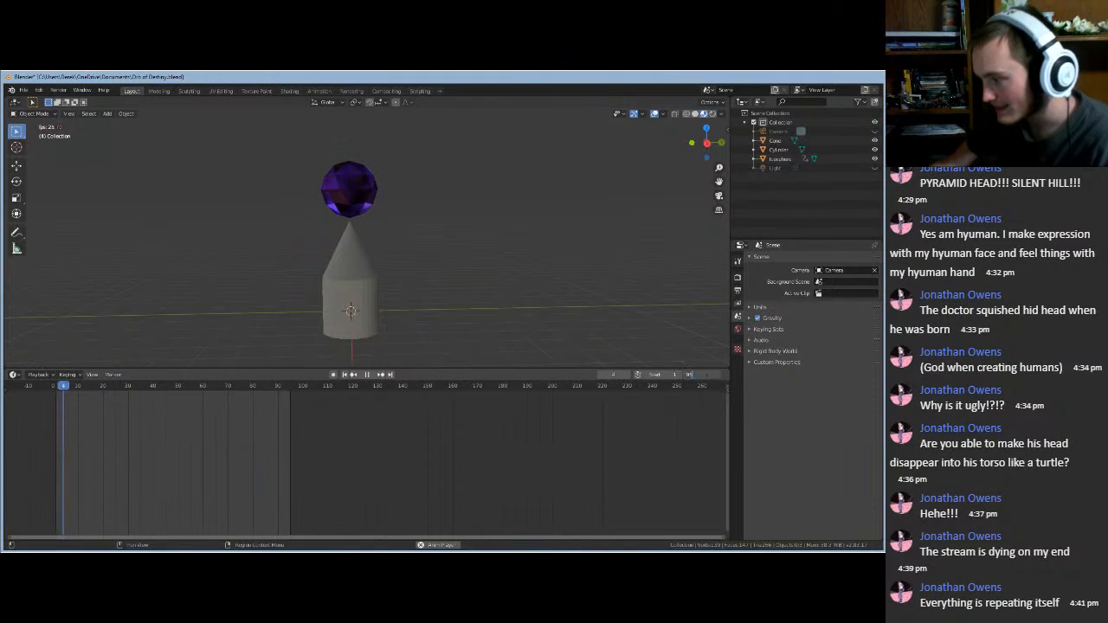
pyautogui.click(550, 377)
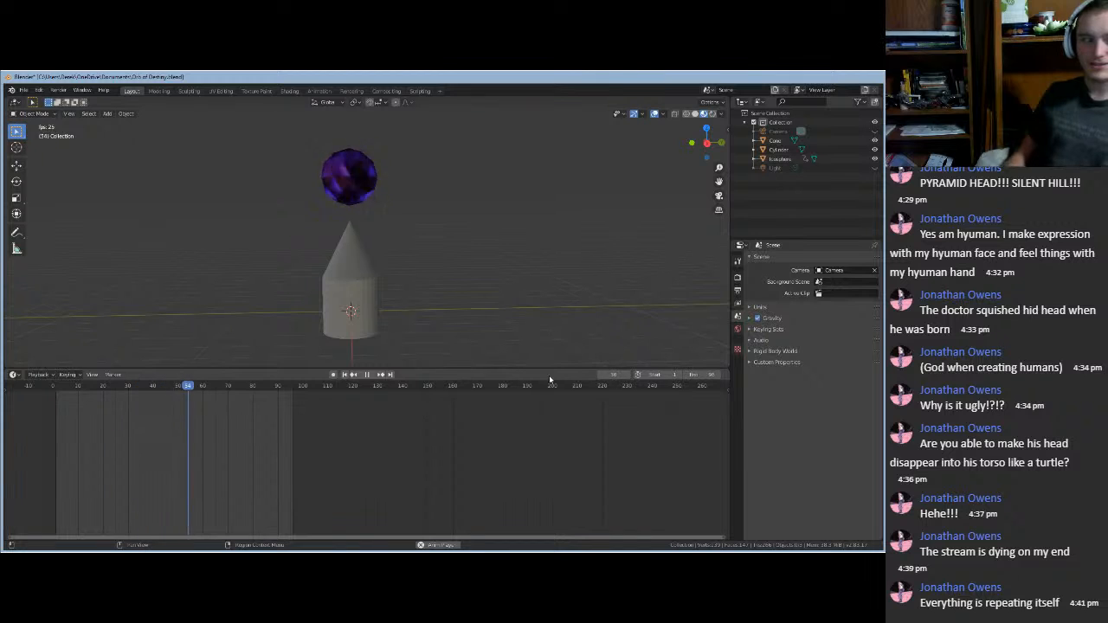
pyautogui.press('Escape')
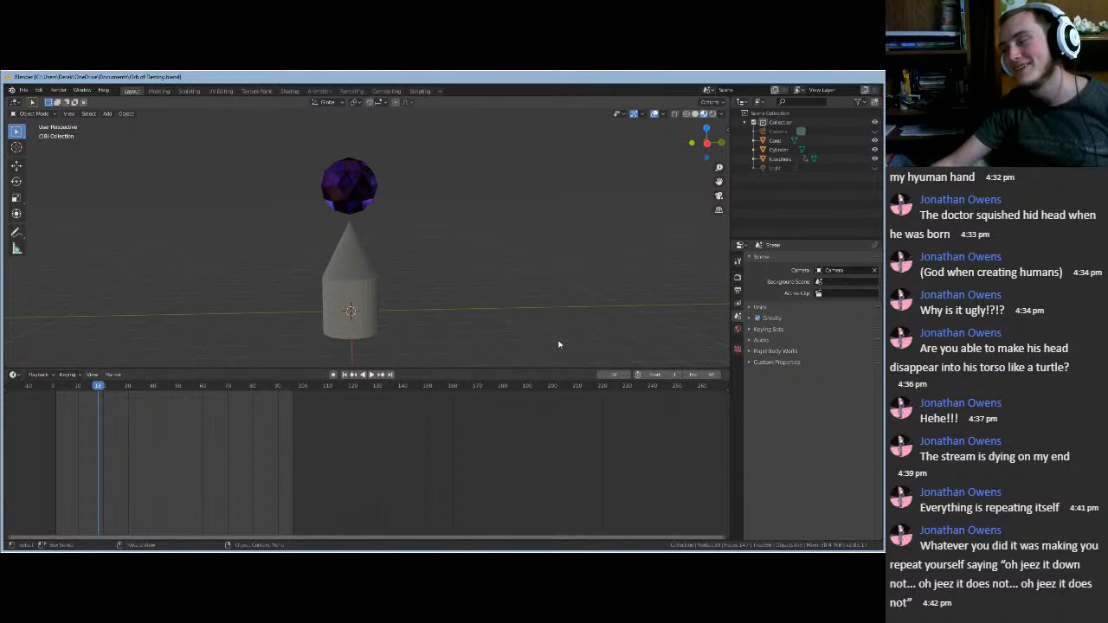